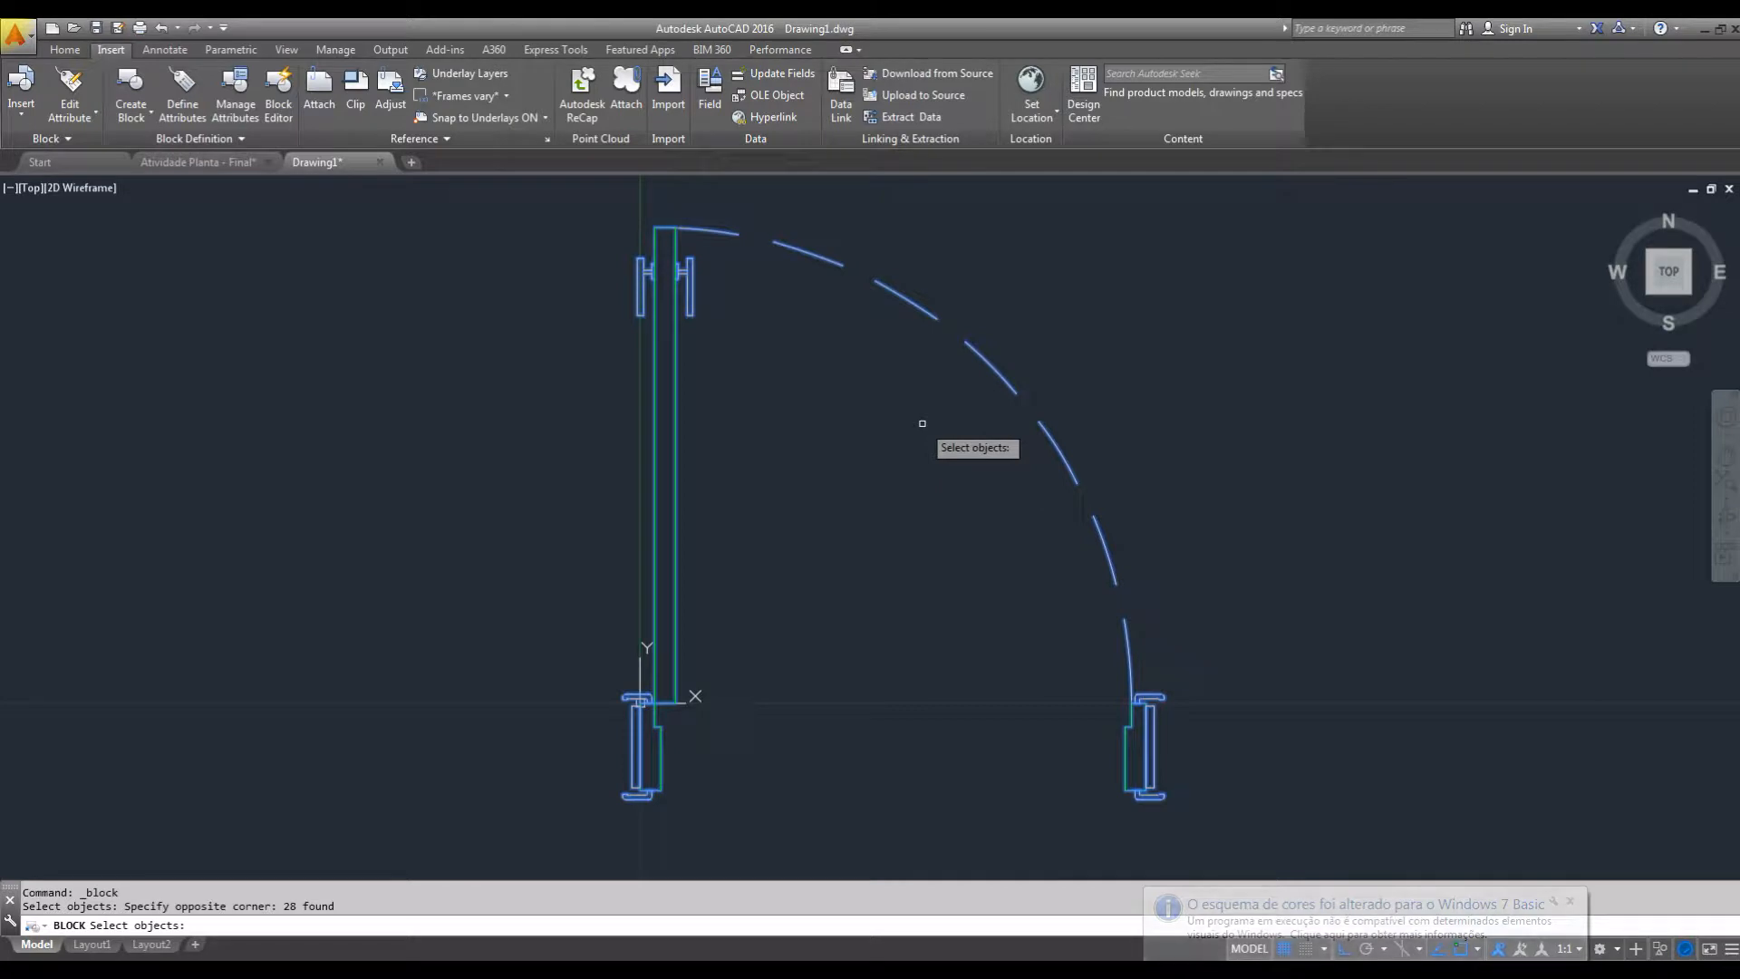
Define the 28 selected door objects as the block PORTAS in meters, with its base point at the left jamb's upper endpoint at the origin.
key(Return)
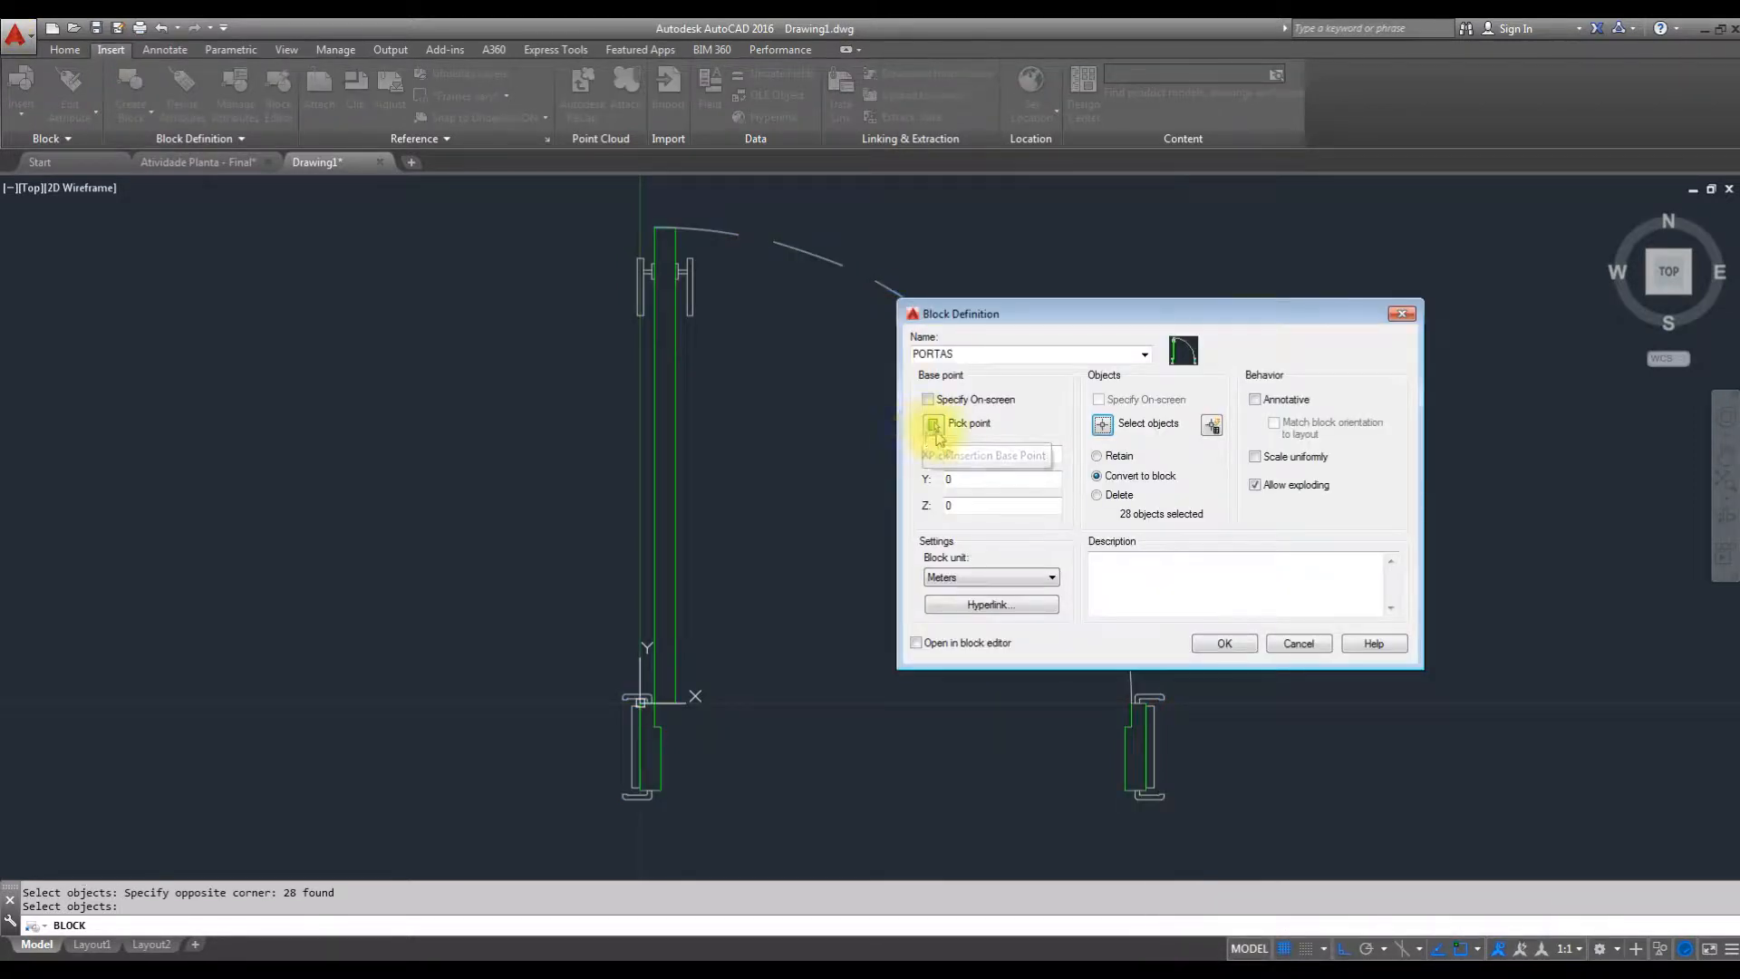
click(930, 425)
scroll(683, 666, up, 8)
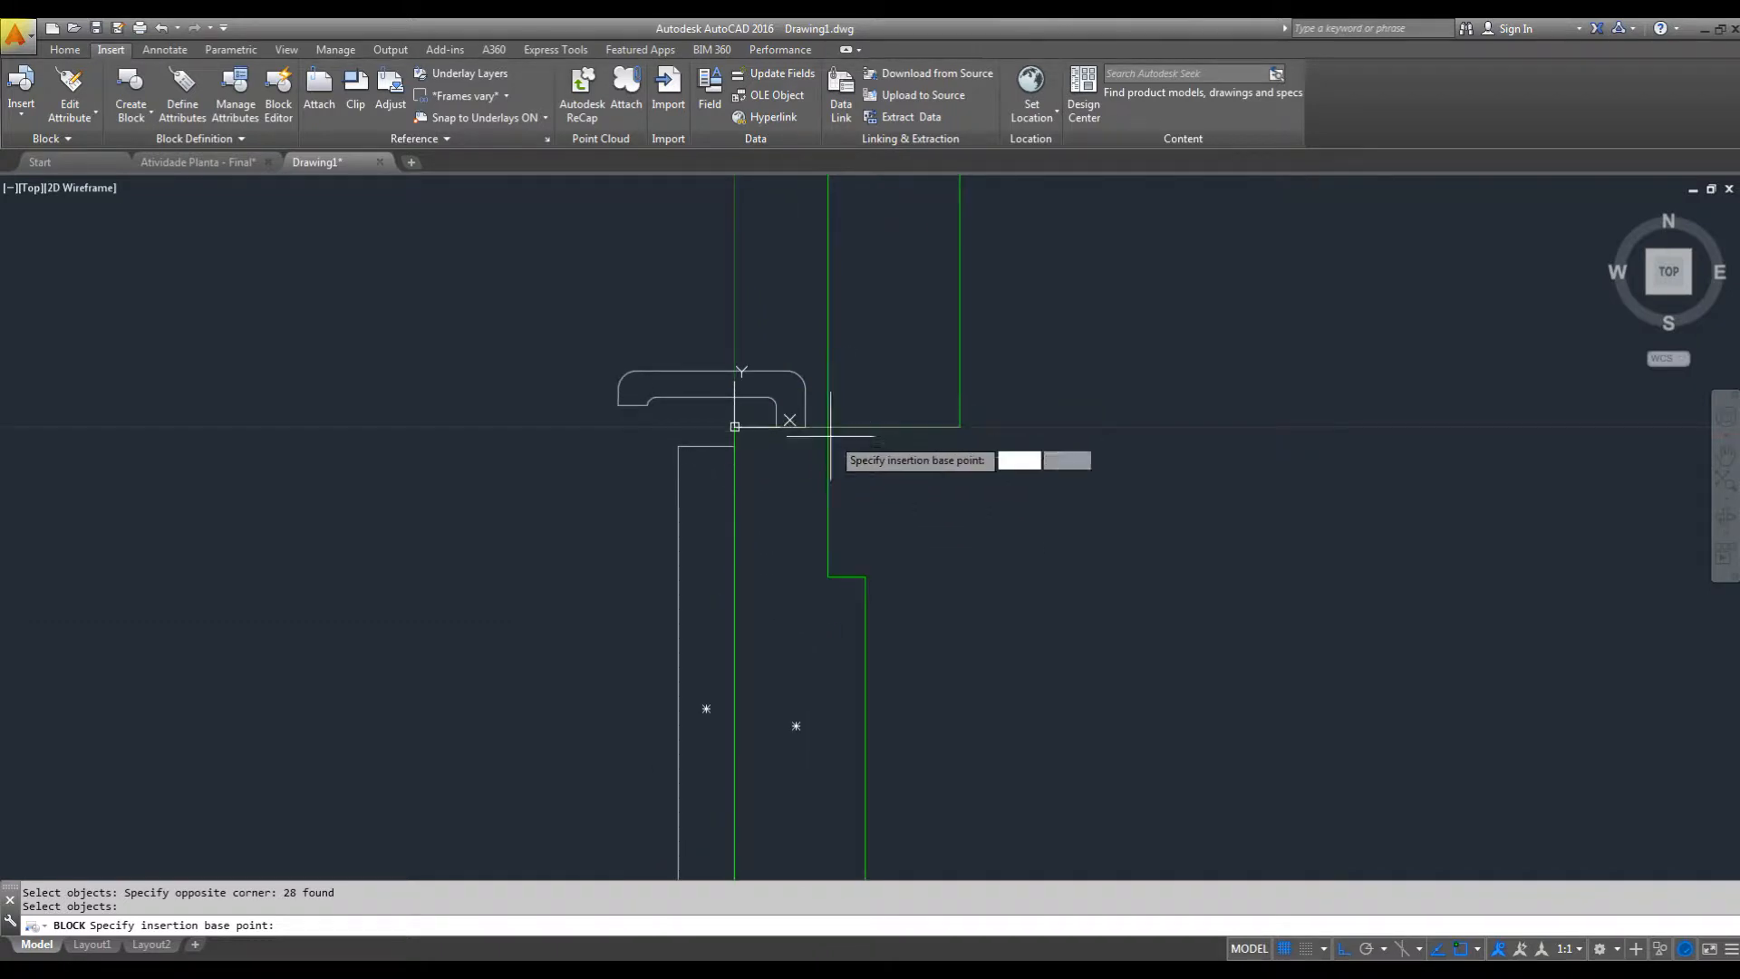
click(735, 426)
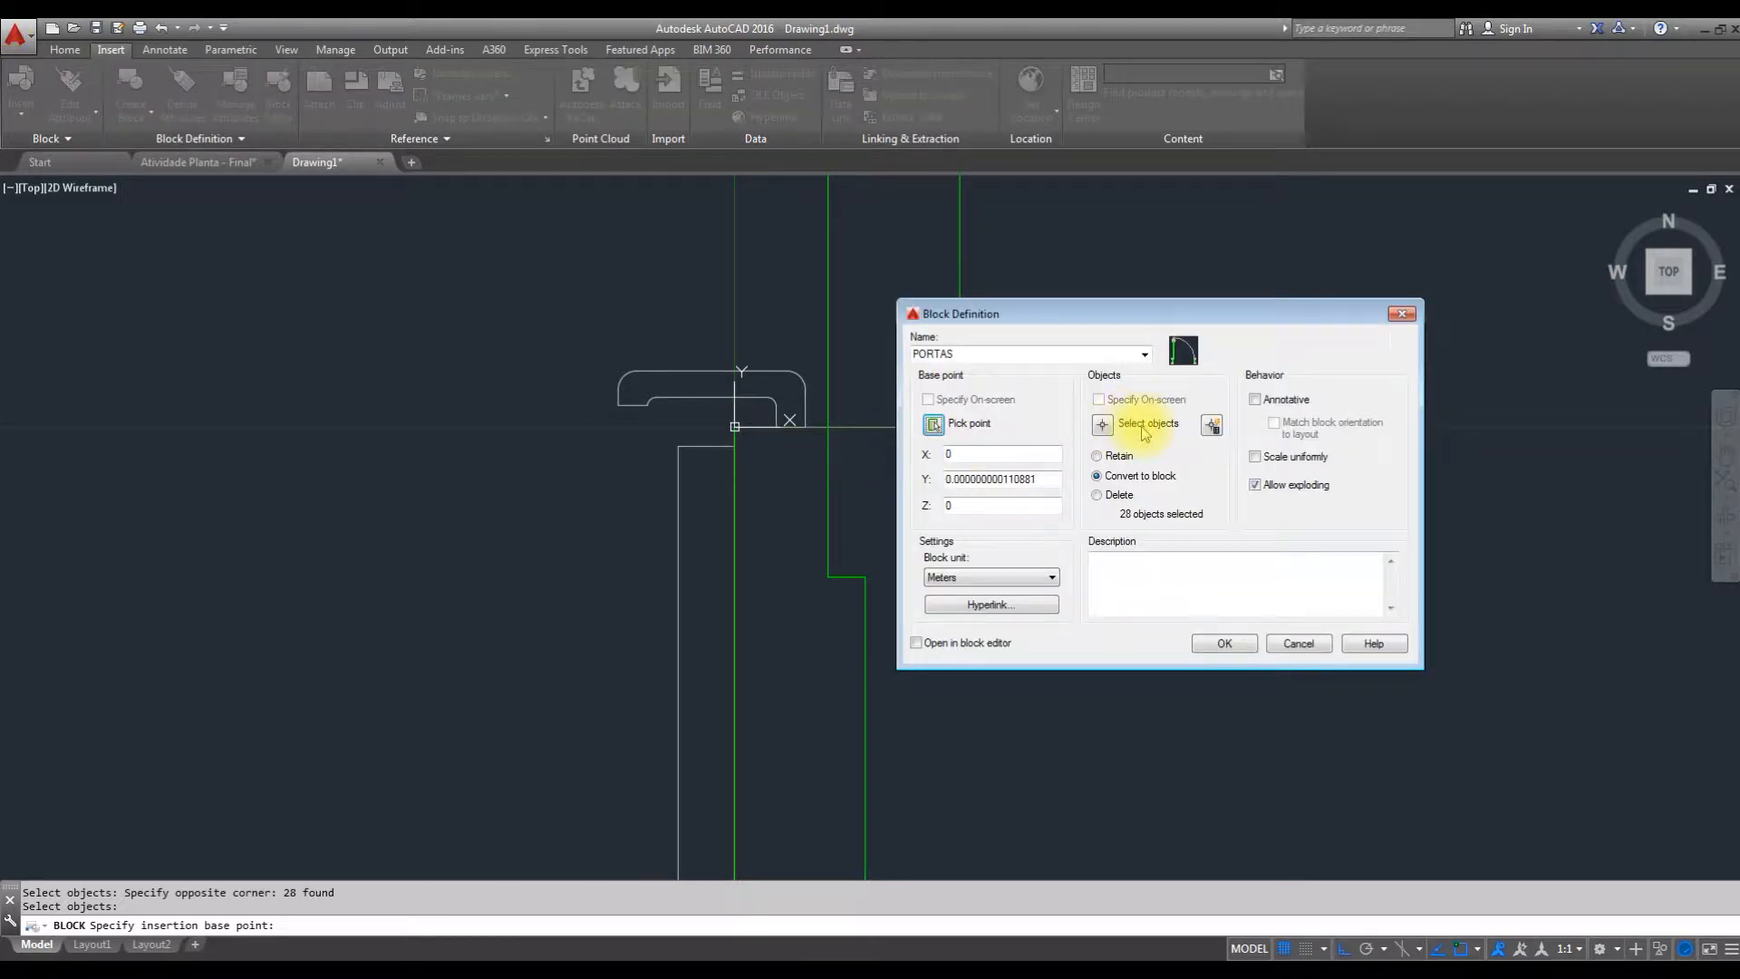
click(1225, 645)
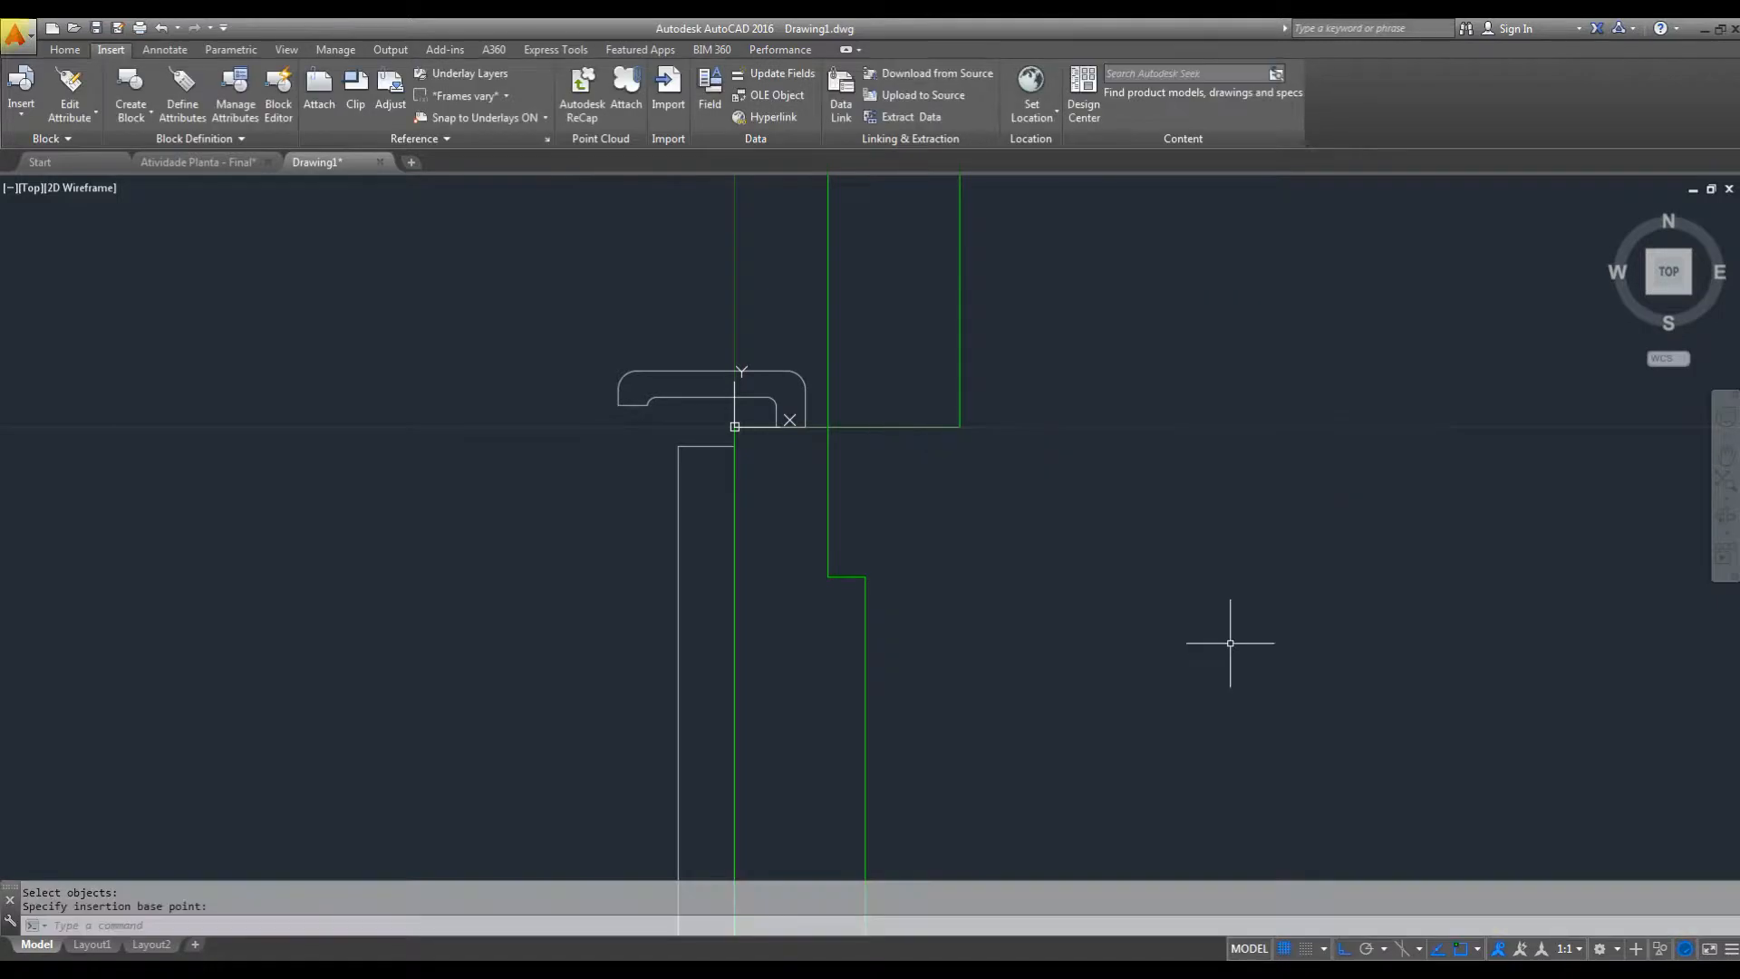
Shift the PORTAS door block slightly to the left by its insertion-point grip and deselect it.
scroll(1090, 613, down, 10)
middle_drag(1099, 589, 864, 635)
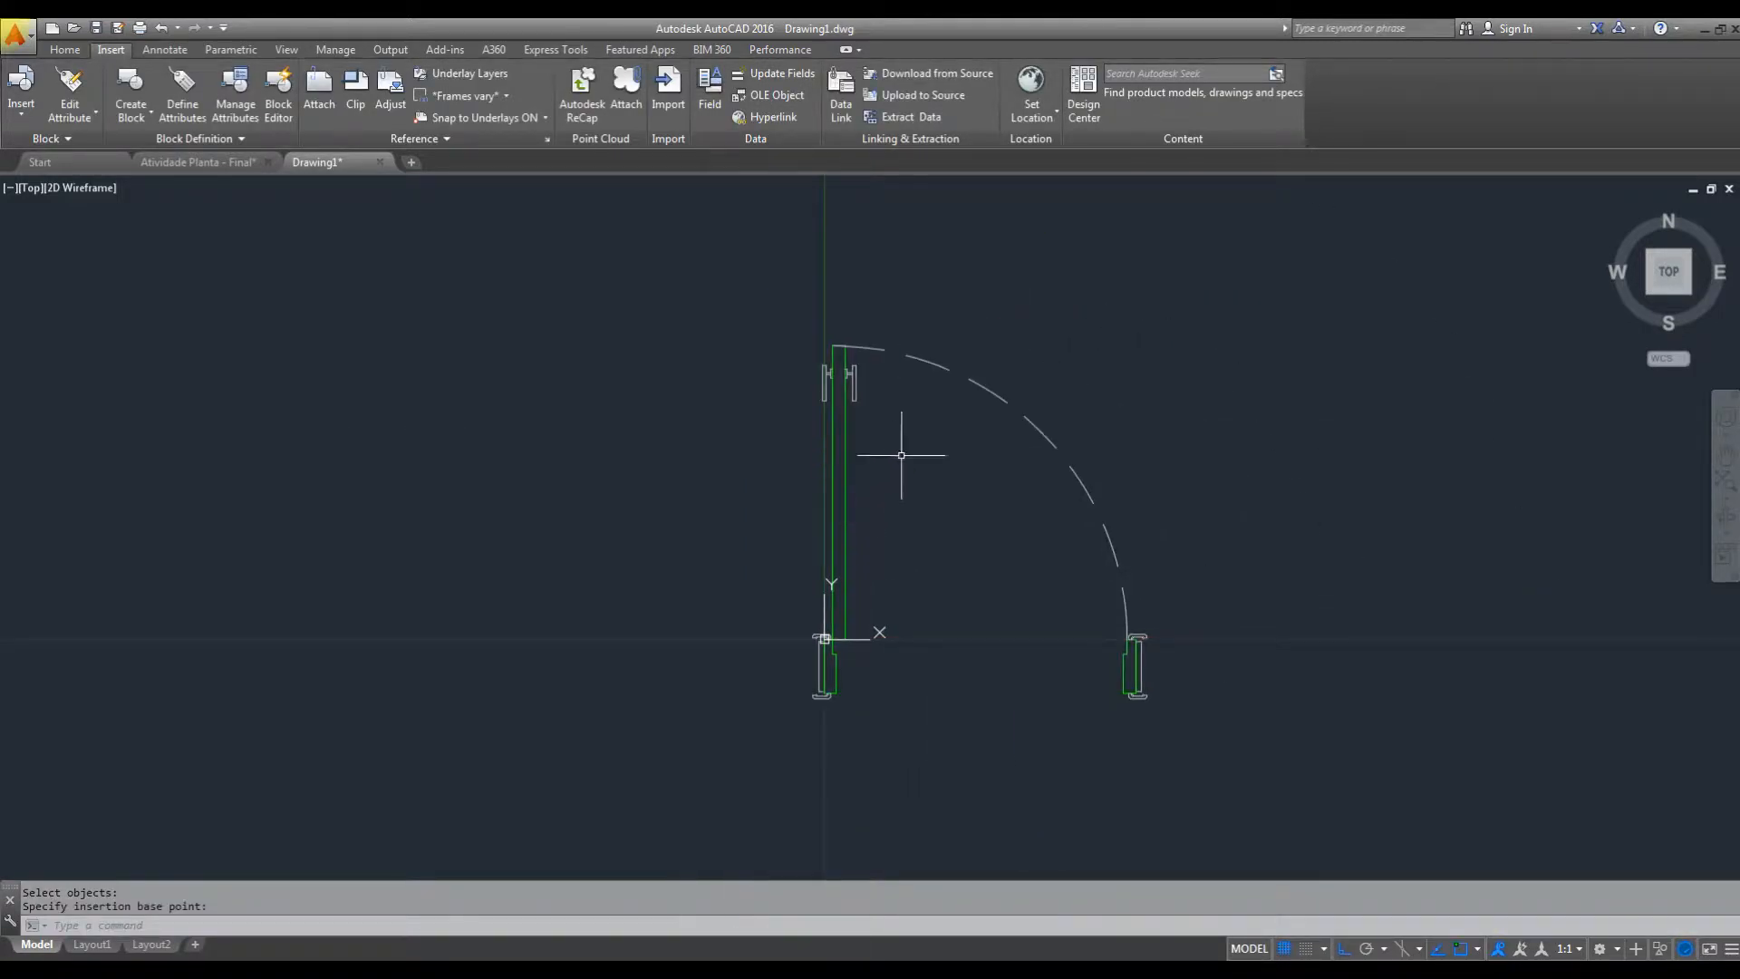
middle_drag(901, 455, 885, 396)
click(875, 374)
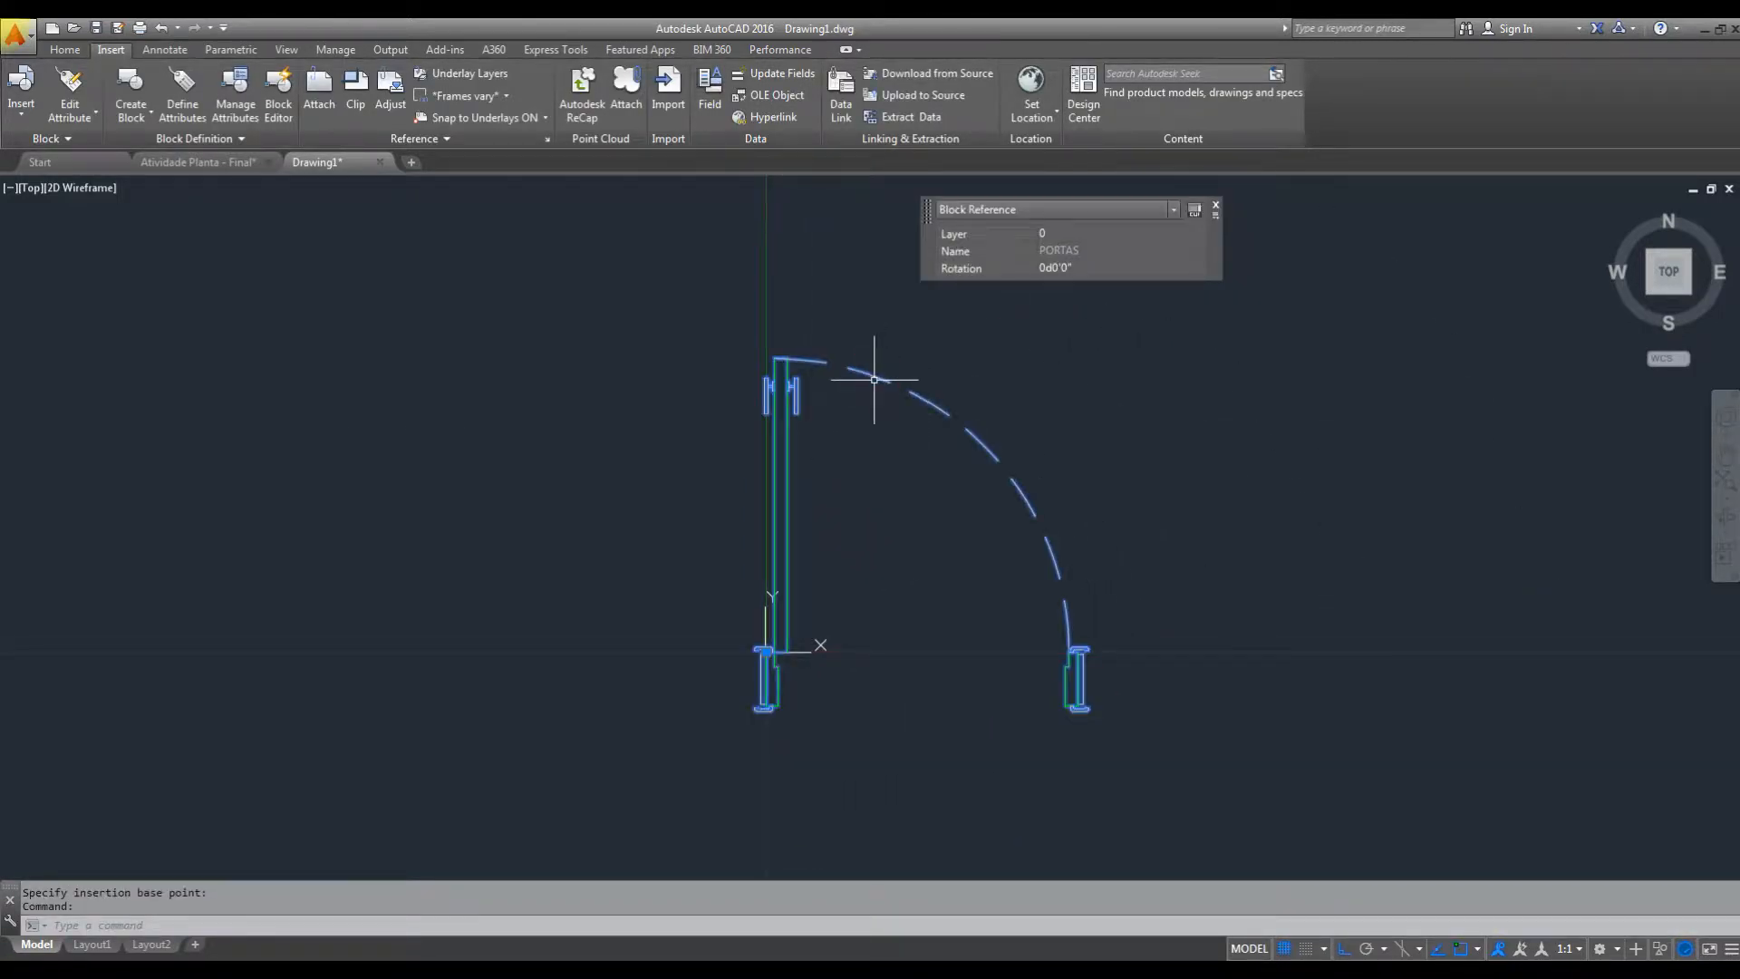
click(772, 675)
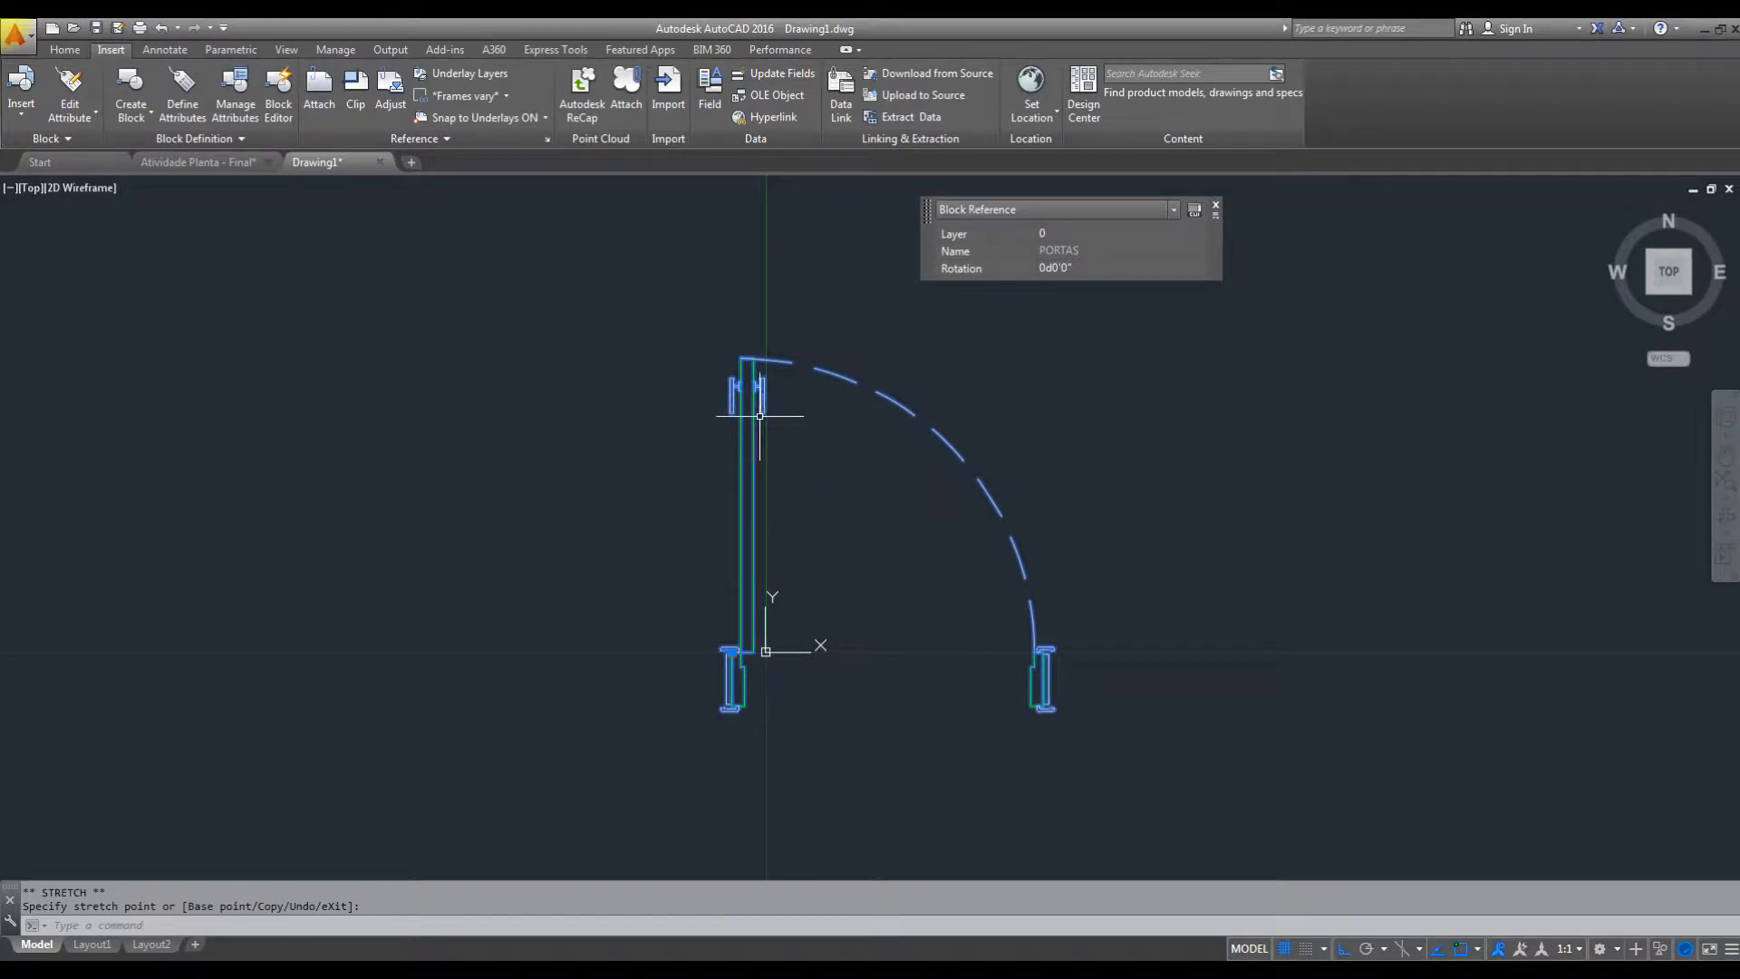
key(Escape)
Open the PORTAS block definition in the Block Editor.
double_click(756, 403)
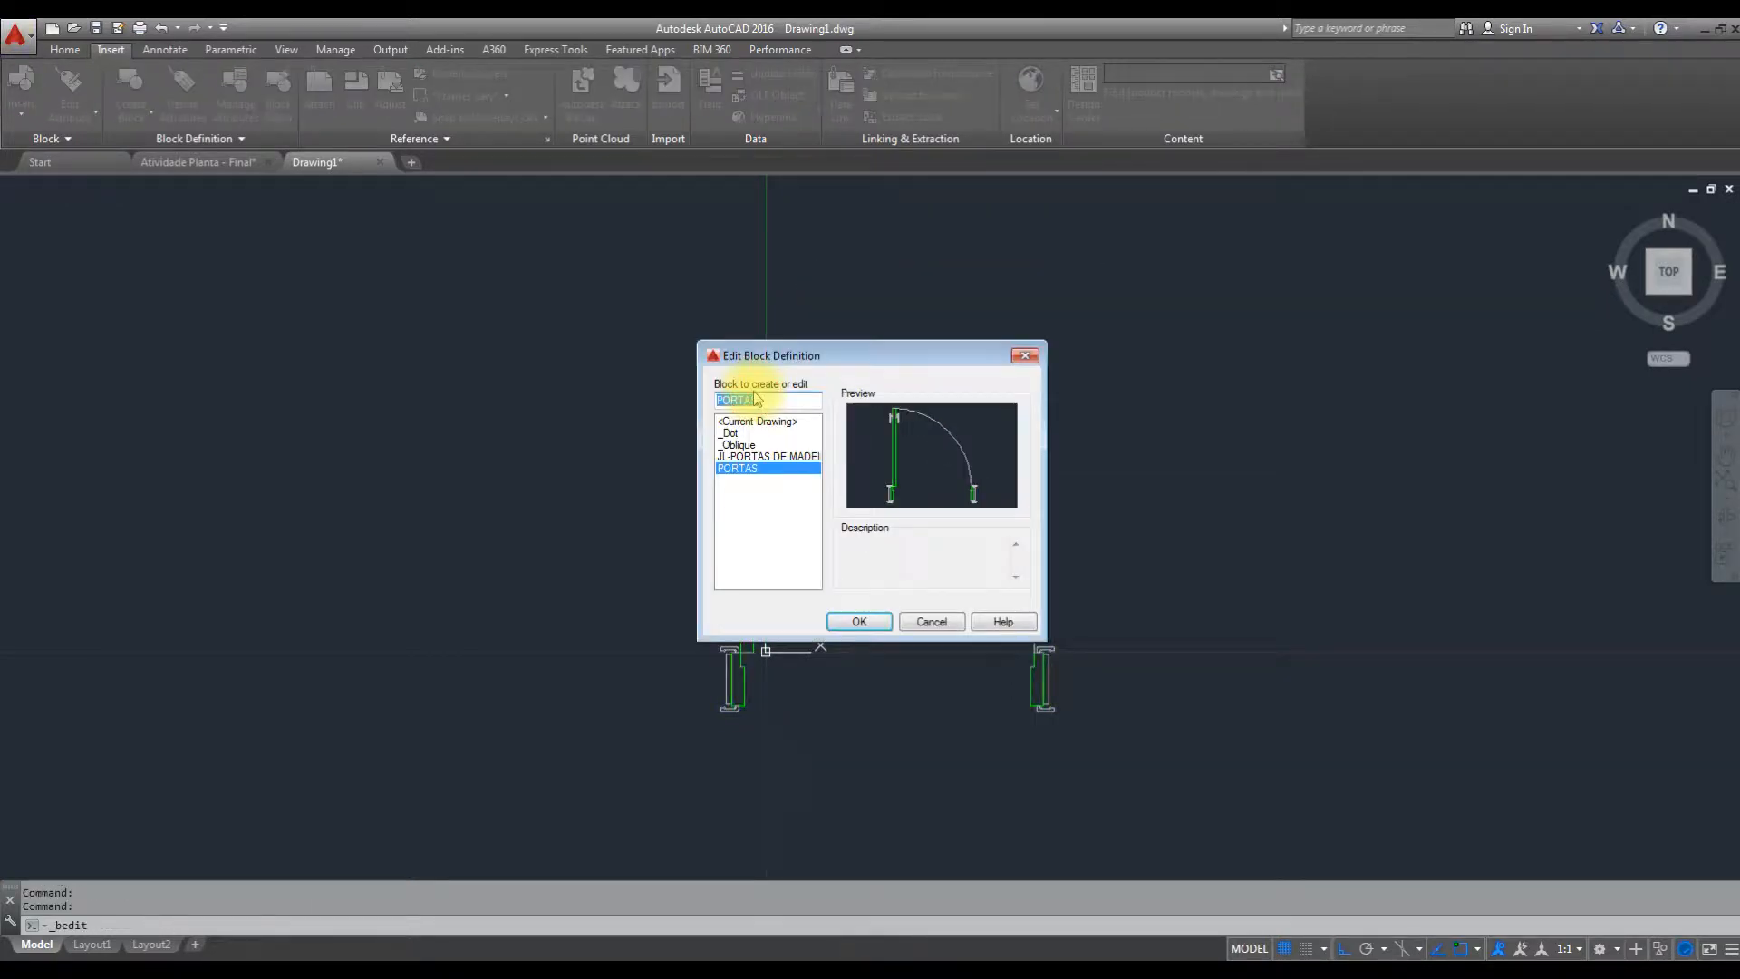
click(732, 468)
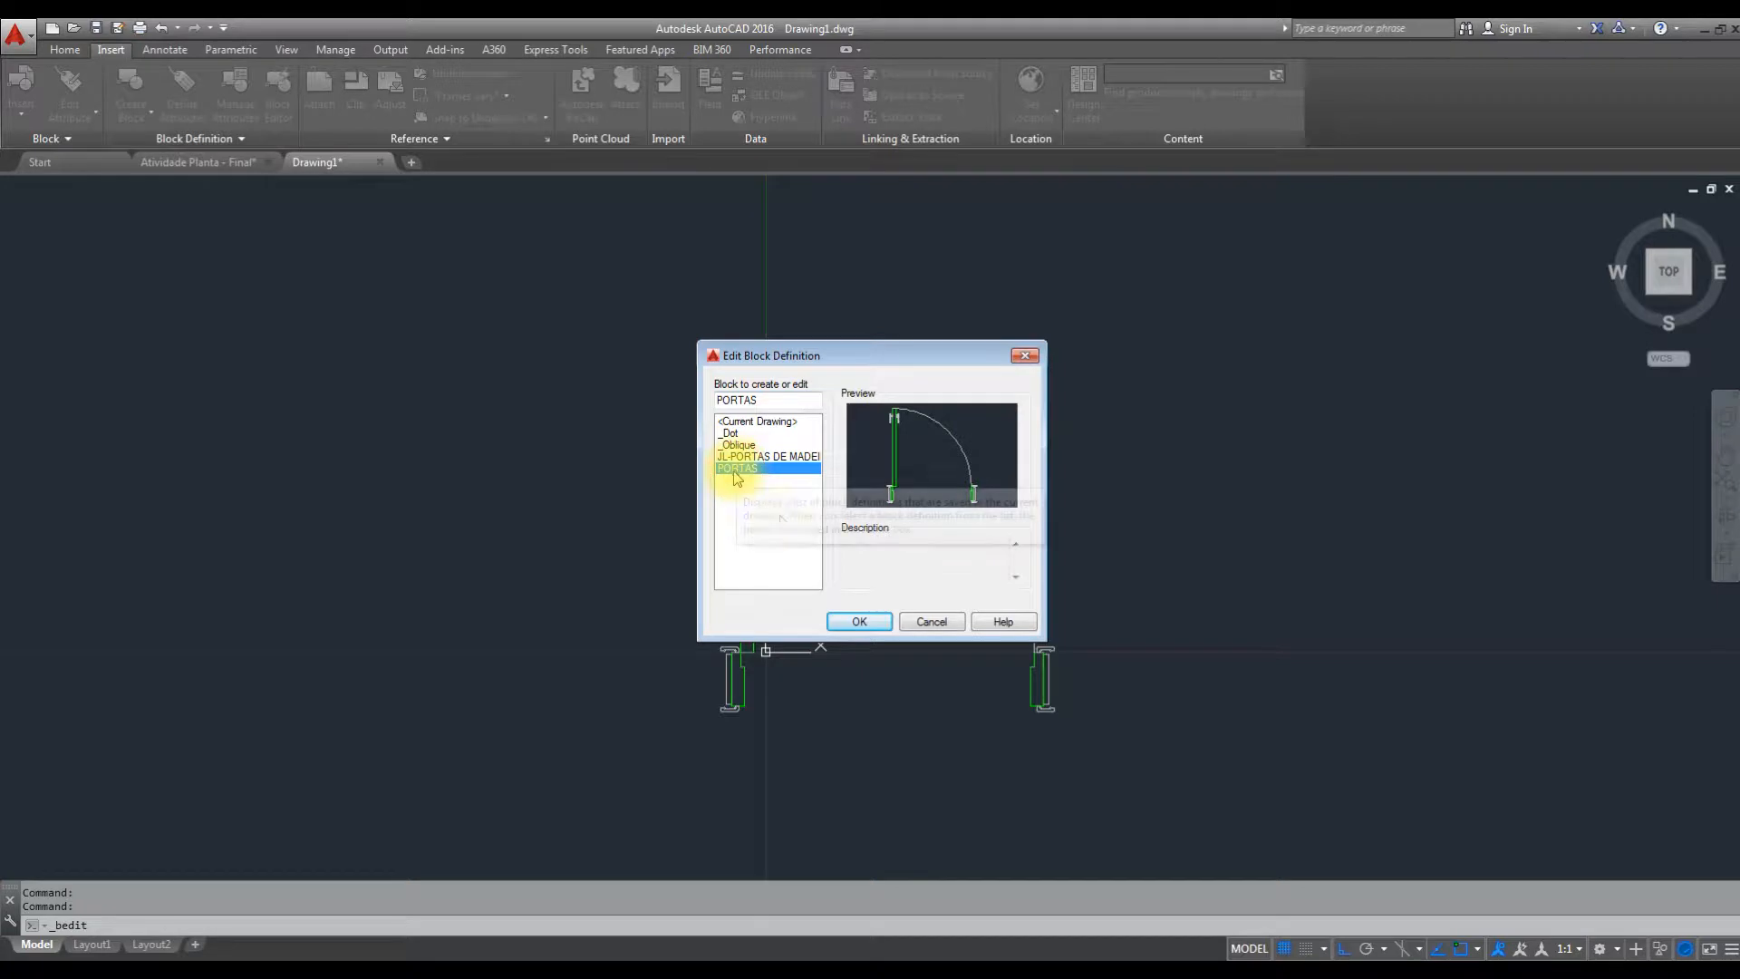
click(877, 625)
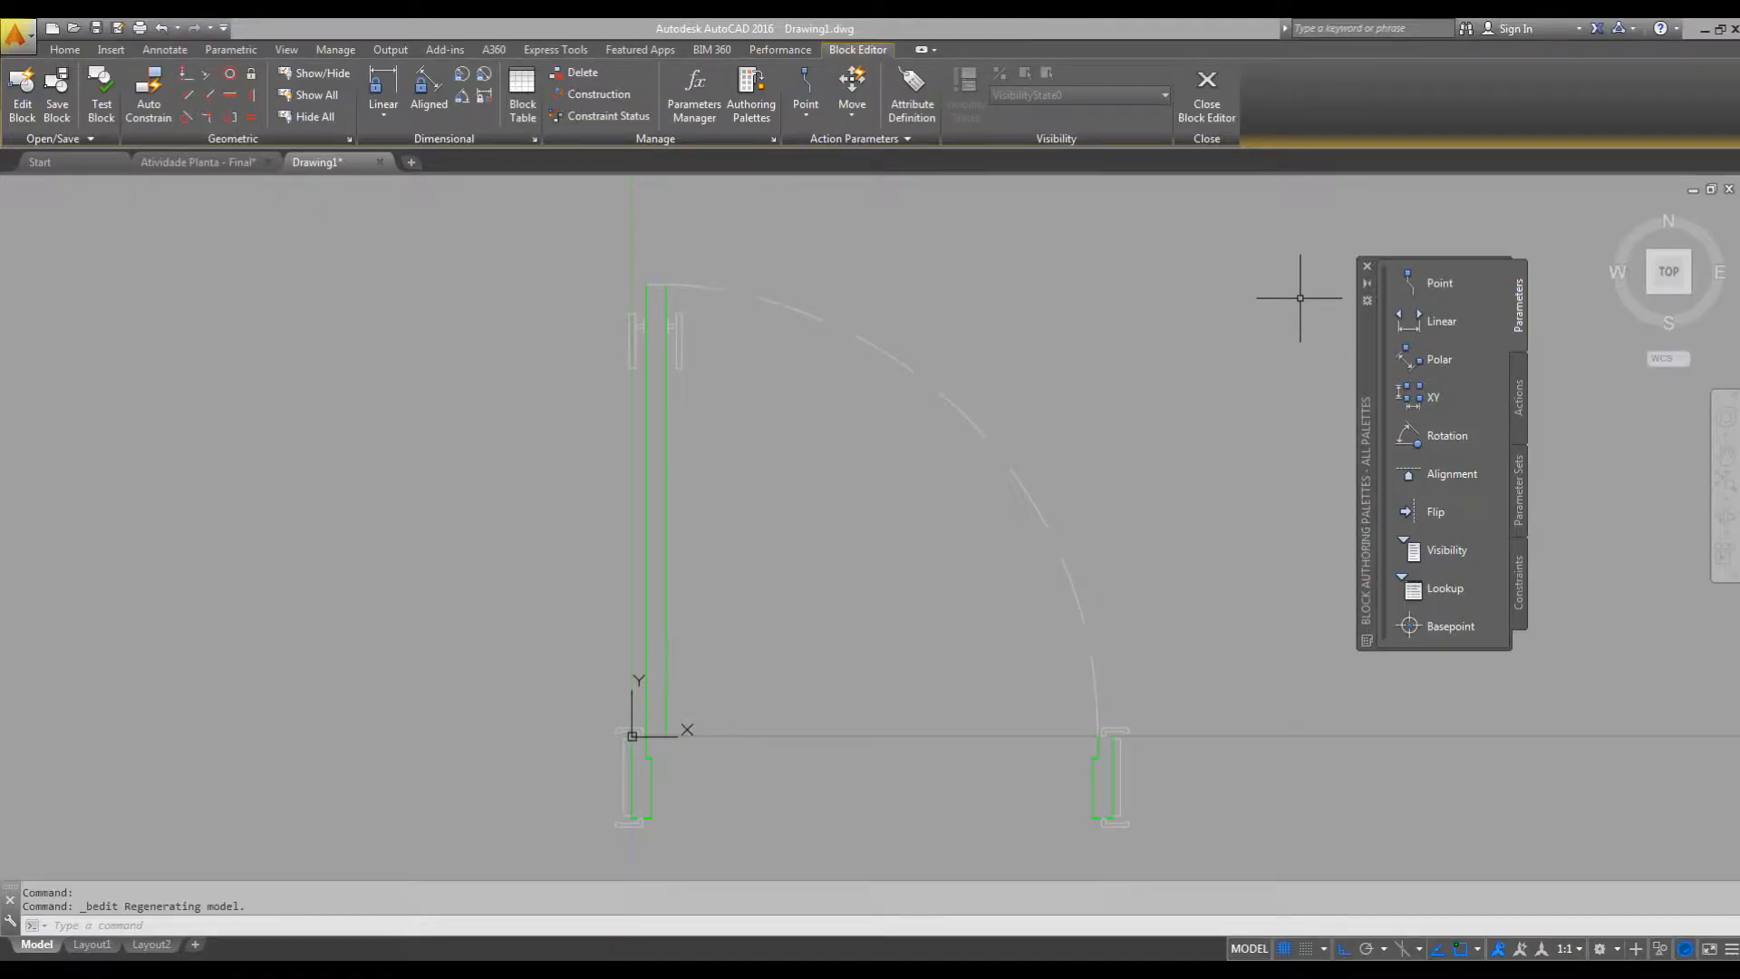
click(1519, 389)
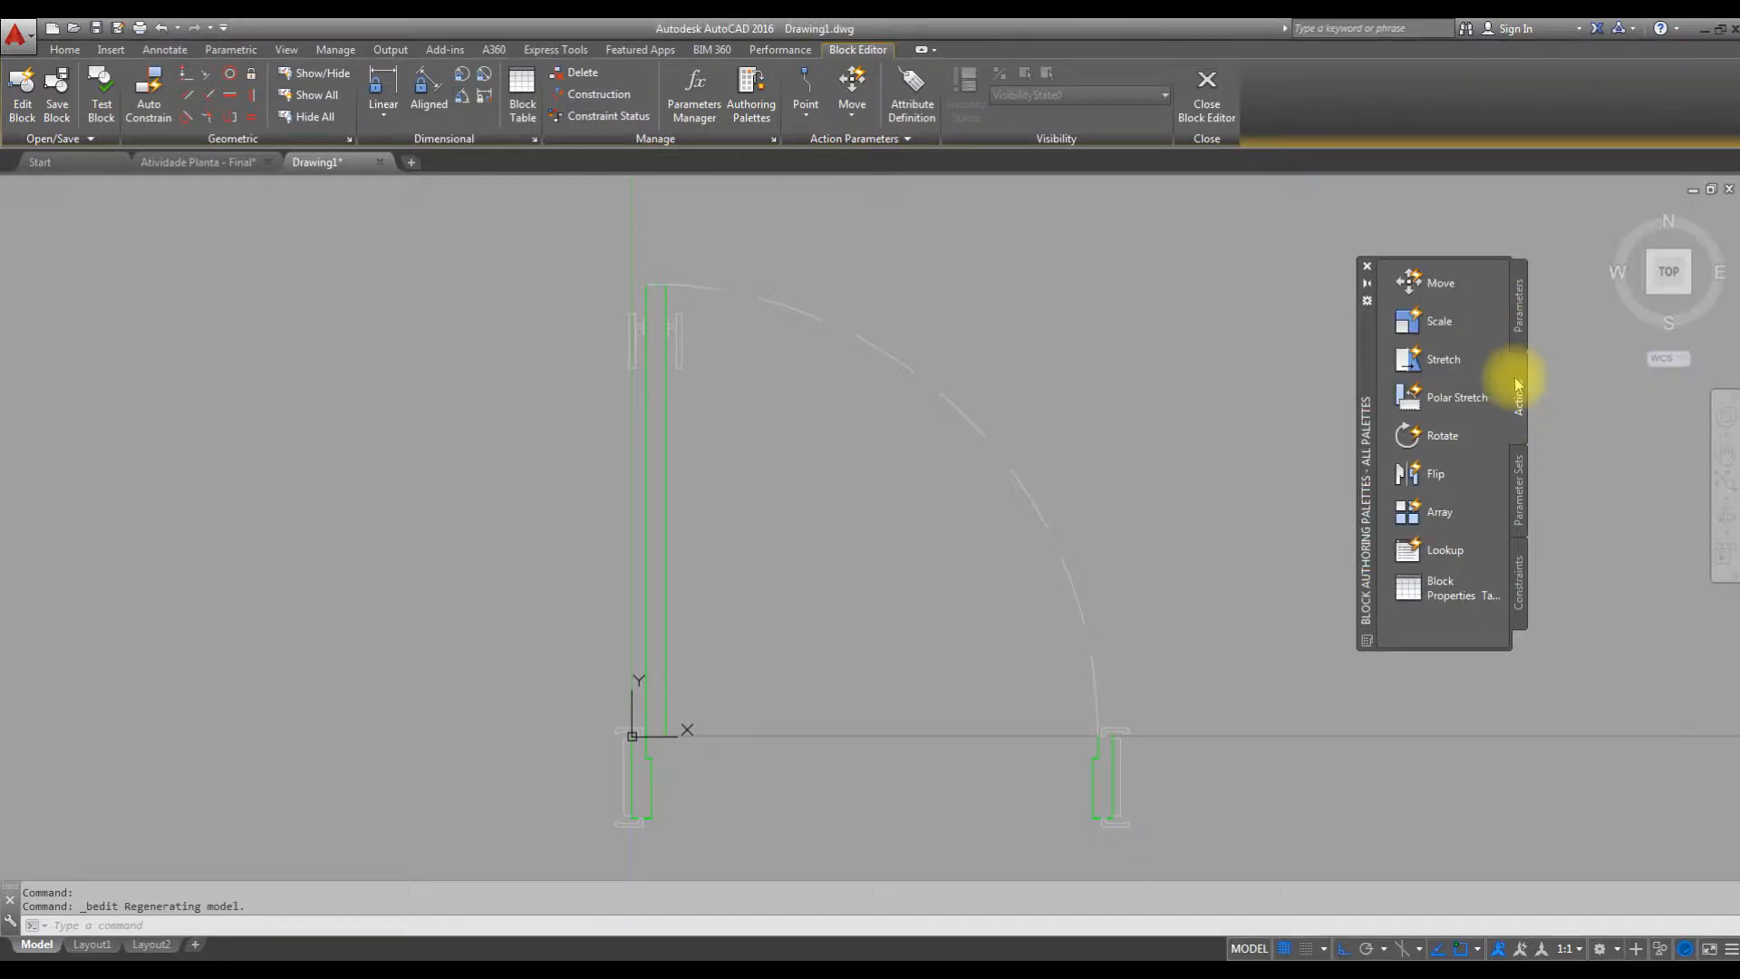
click(1520, 306)
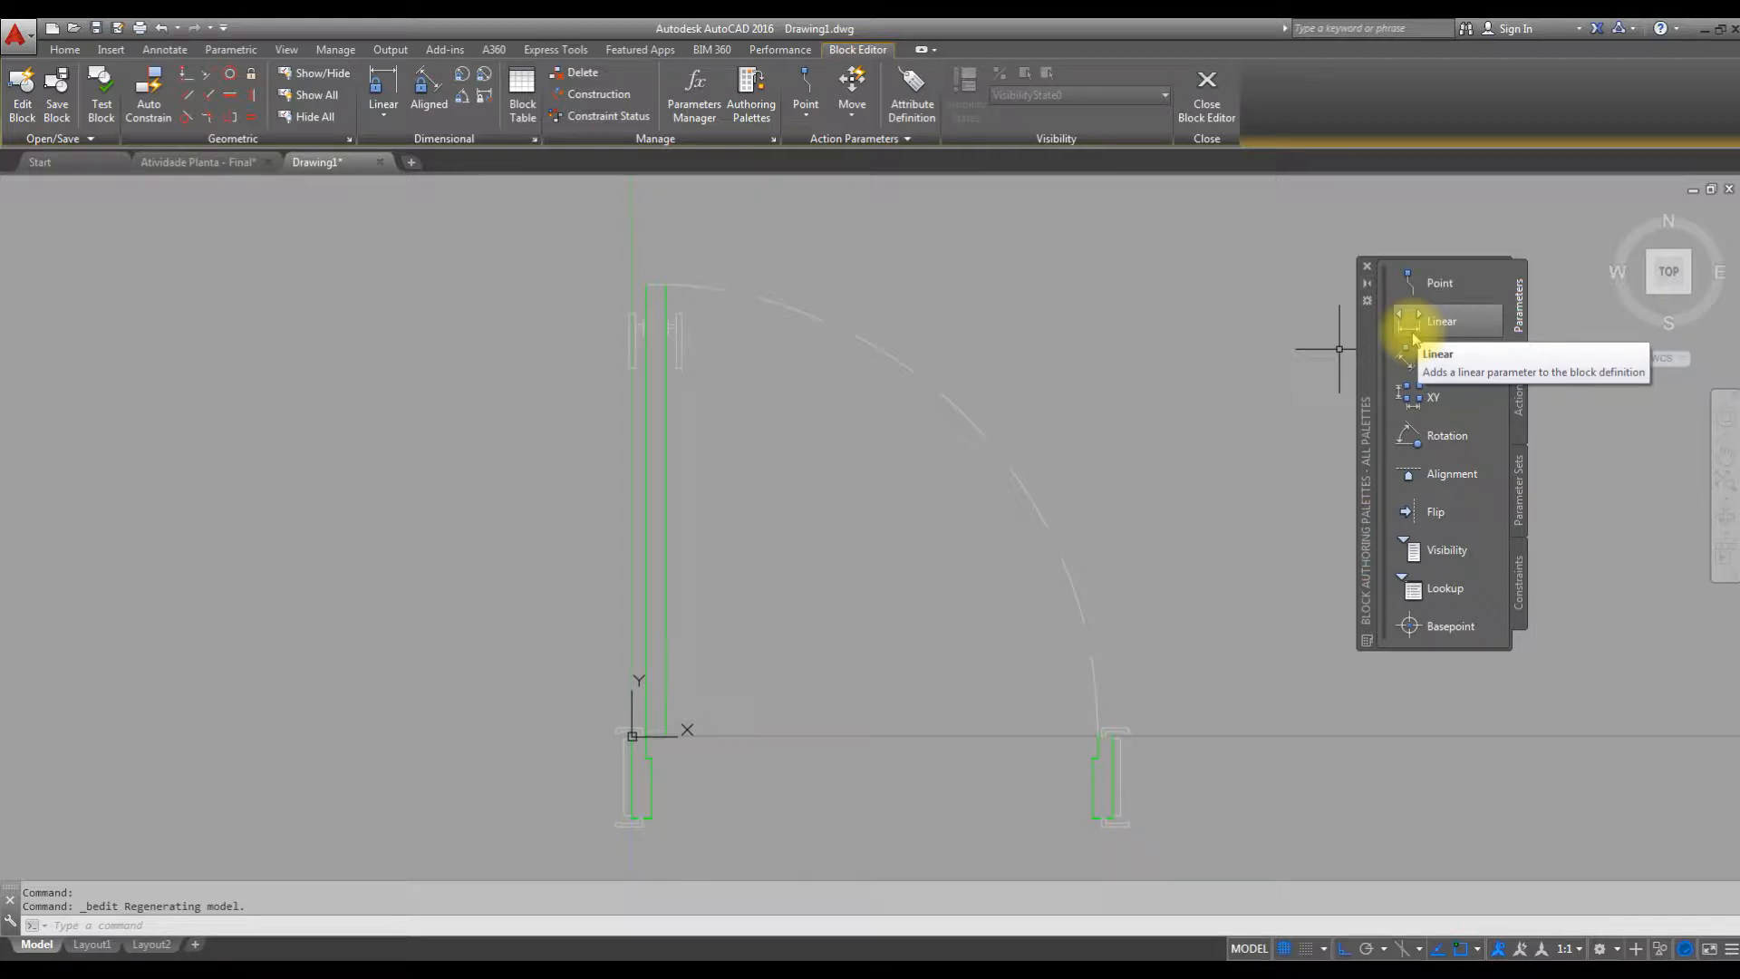
click(1526, 406)
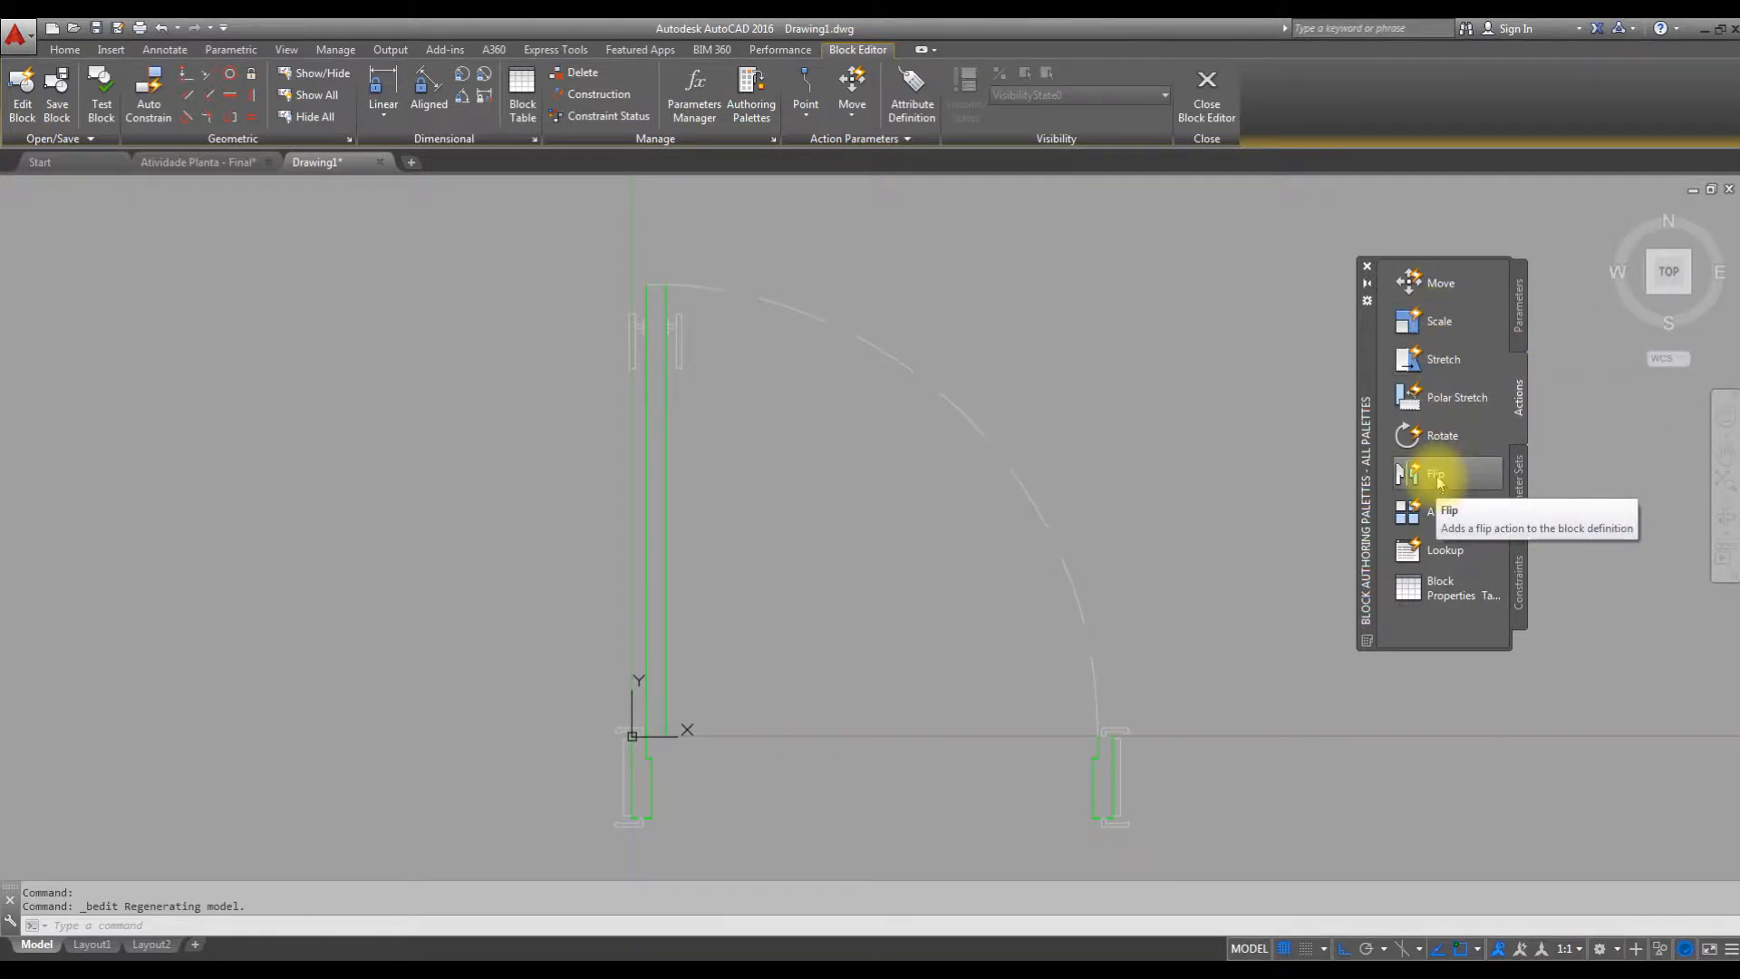
click(1519, 318)
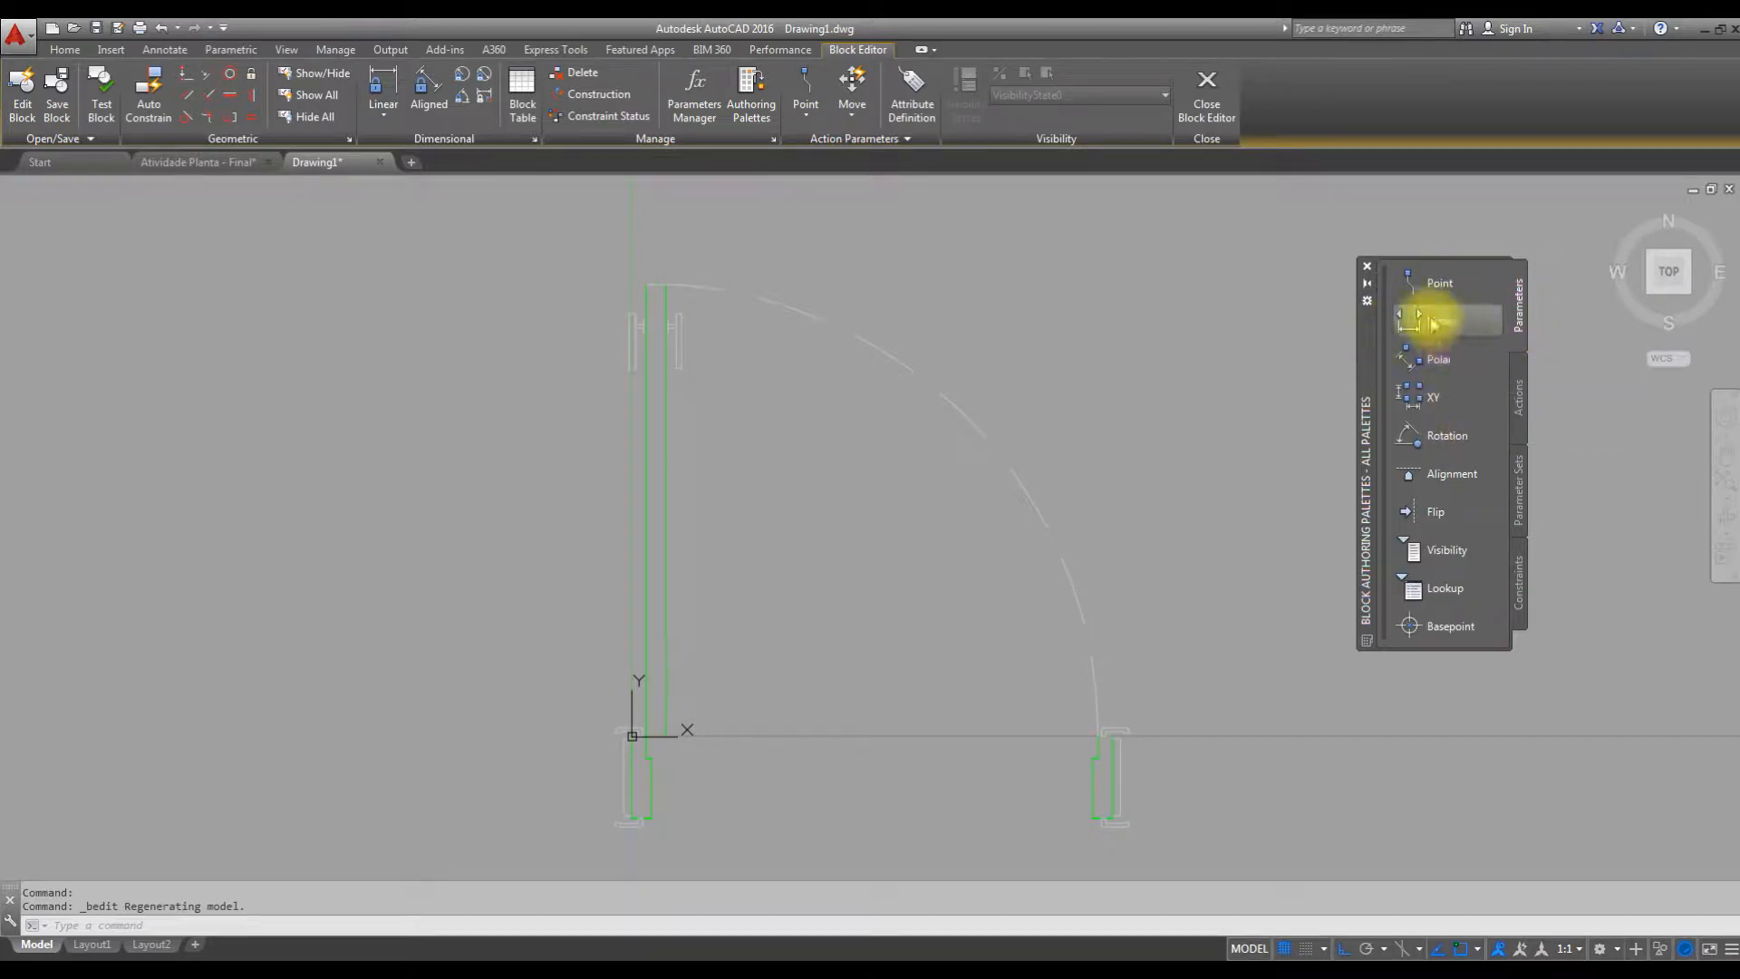
click(1520, 392)
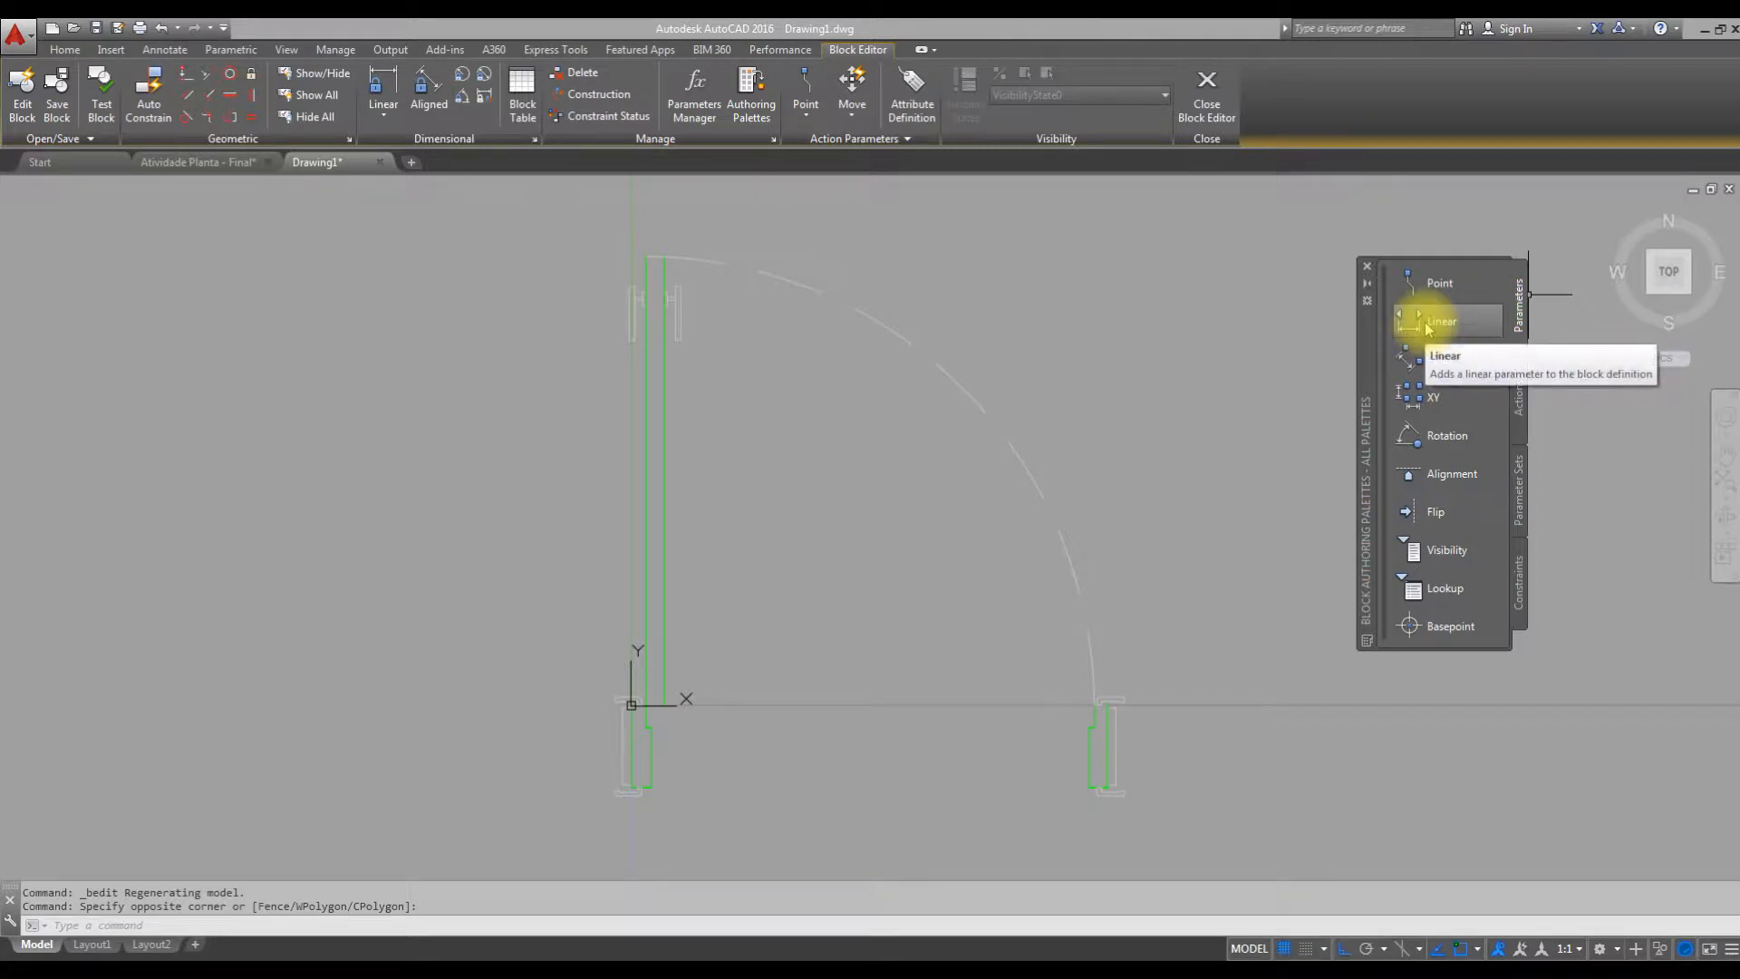
Add a linear parameter across the door opening, from the left jamb's inner corner to the right jamb's inner endpoint, with its label below the jambs.
click(1441, 322)
middle_drag(888, 696, 945, 566)
scroll(728, 675, up, 5)
mouse_move(821, 677)
middle_down()
mouse_move(710, 686)
mouse_move(736, 644)
mouse_move(710, 642)
middle_up()
scroll(664, 659, down, 5)
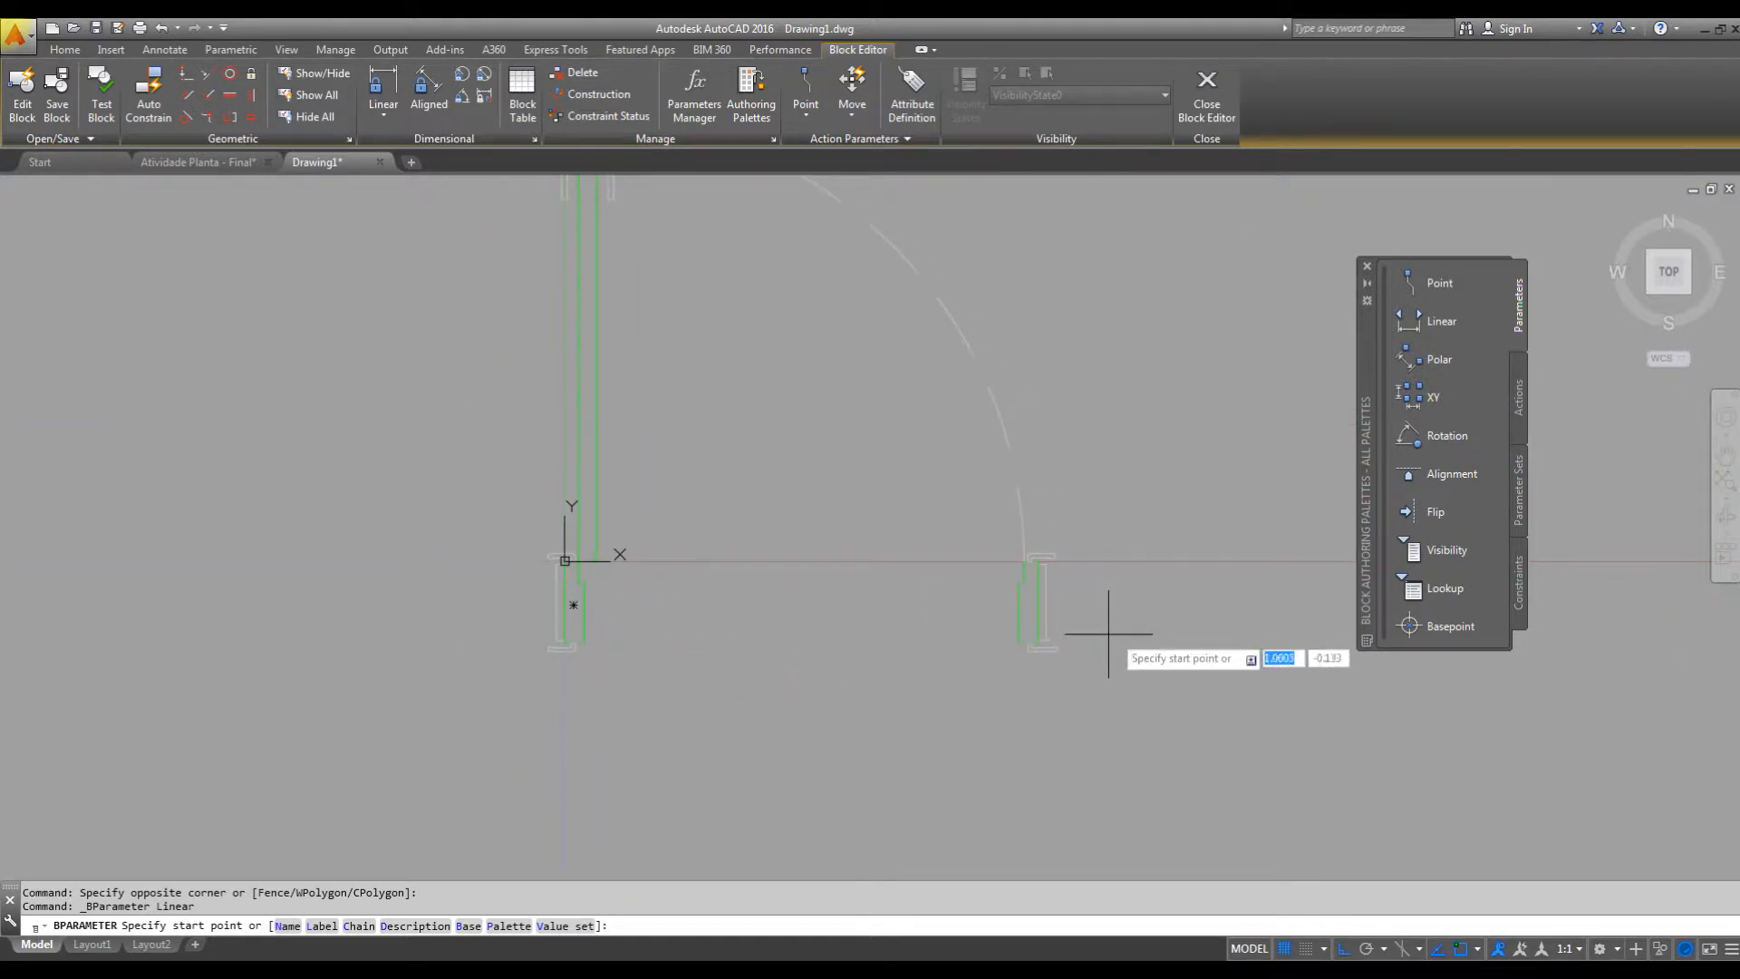
middle_drag(935, 676, 1030, 668)
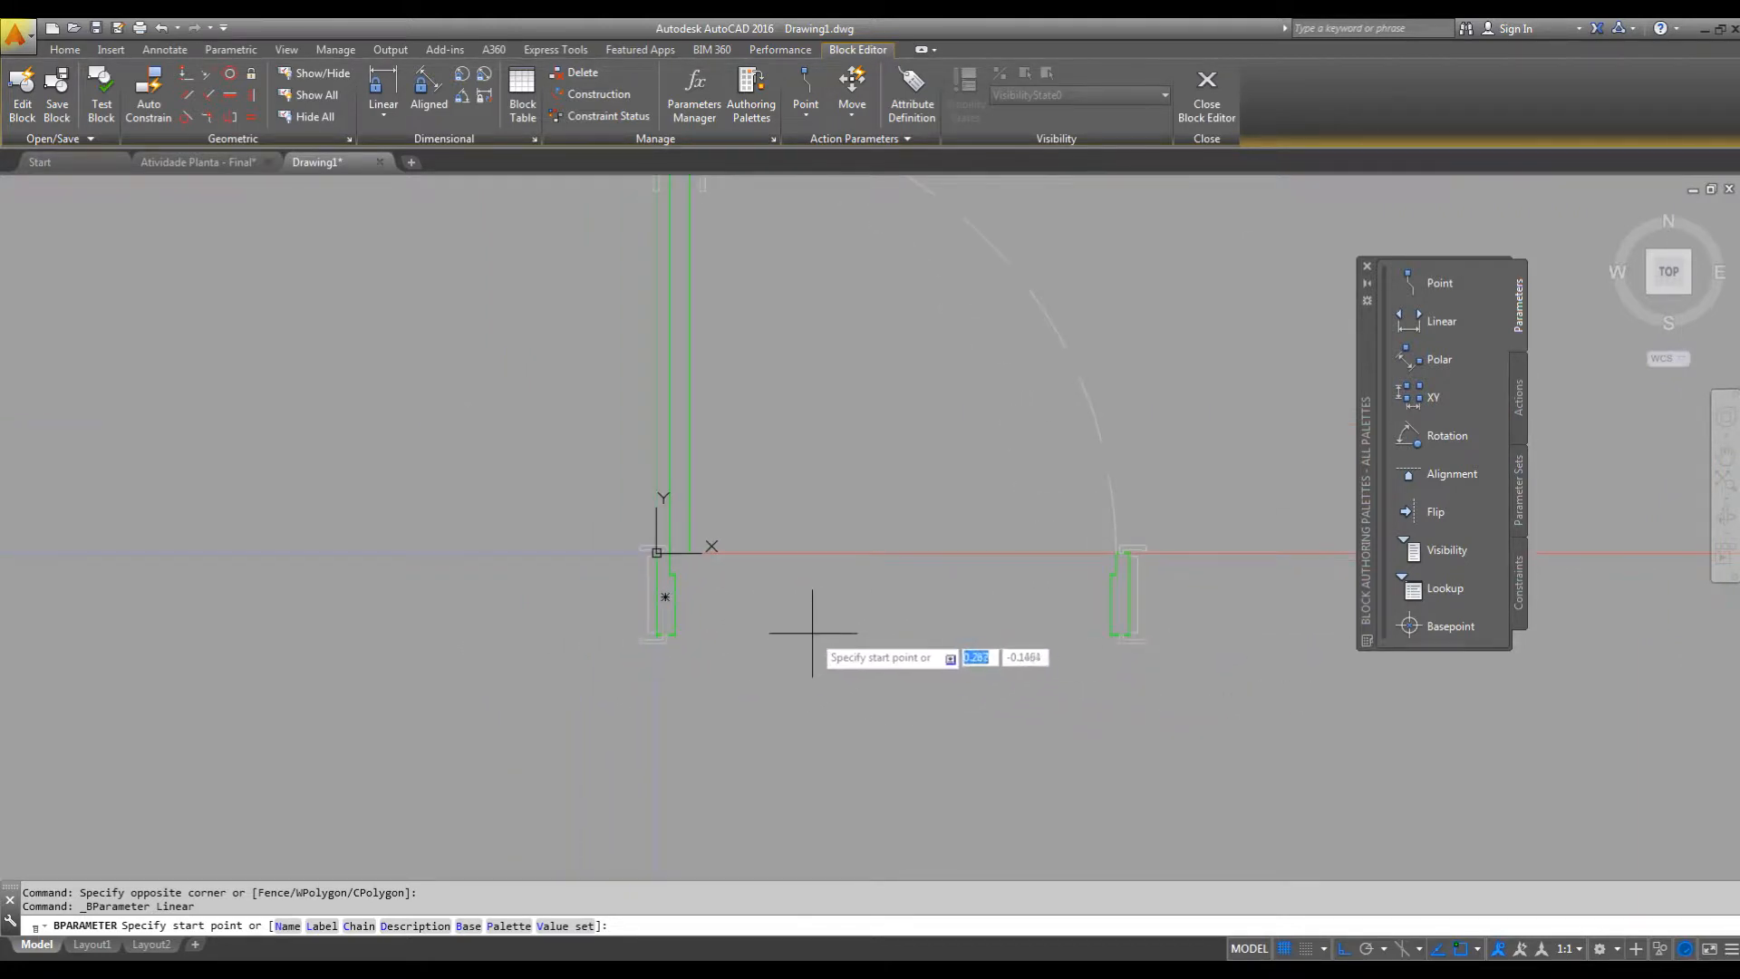
mouse_move(815, 634)
middle_down()
mouse_move(823, 665)
mouse_move(762, 704)
middle_up()
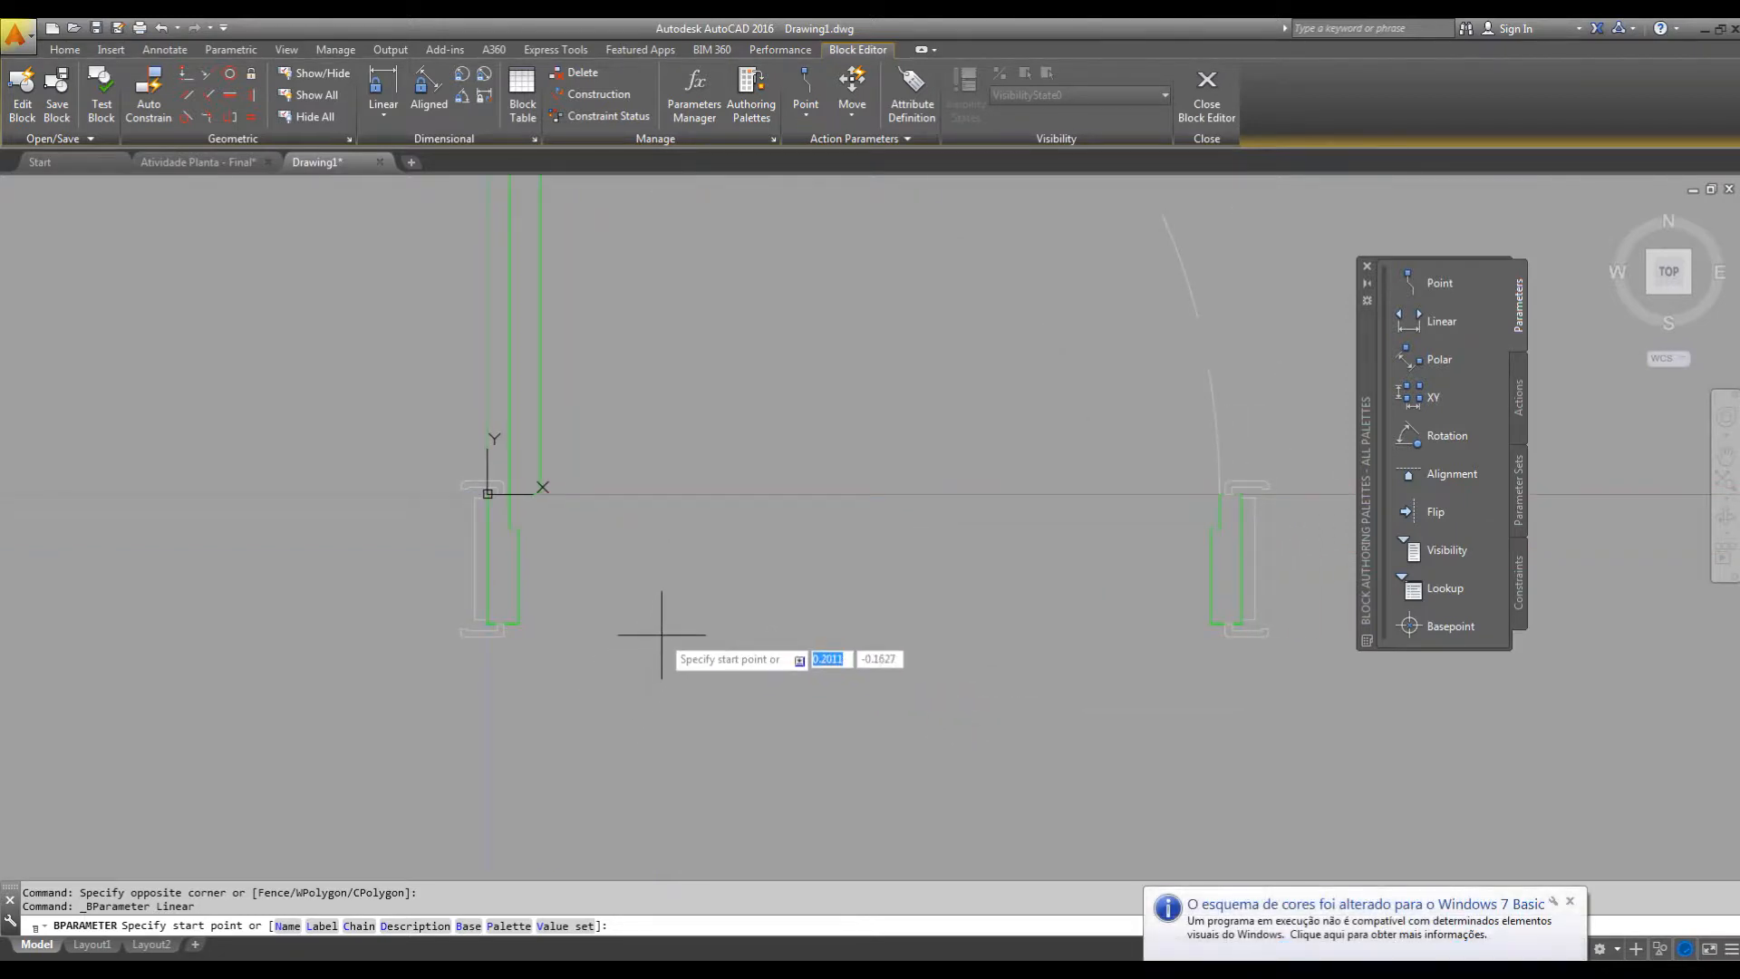
scroll(472, 497, up, 4)
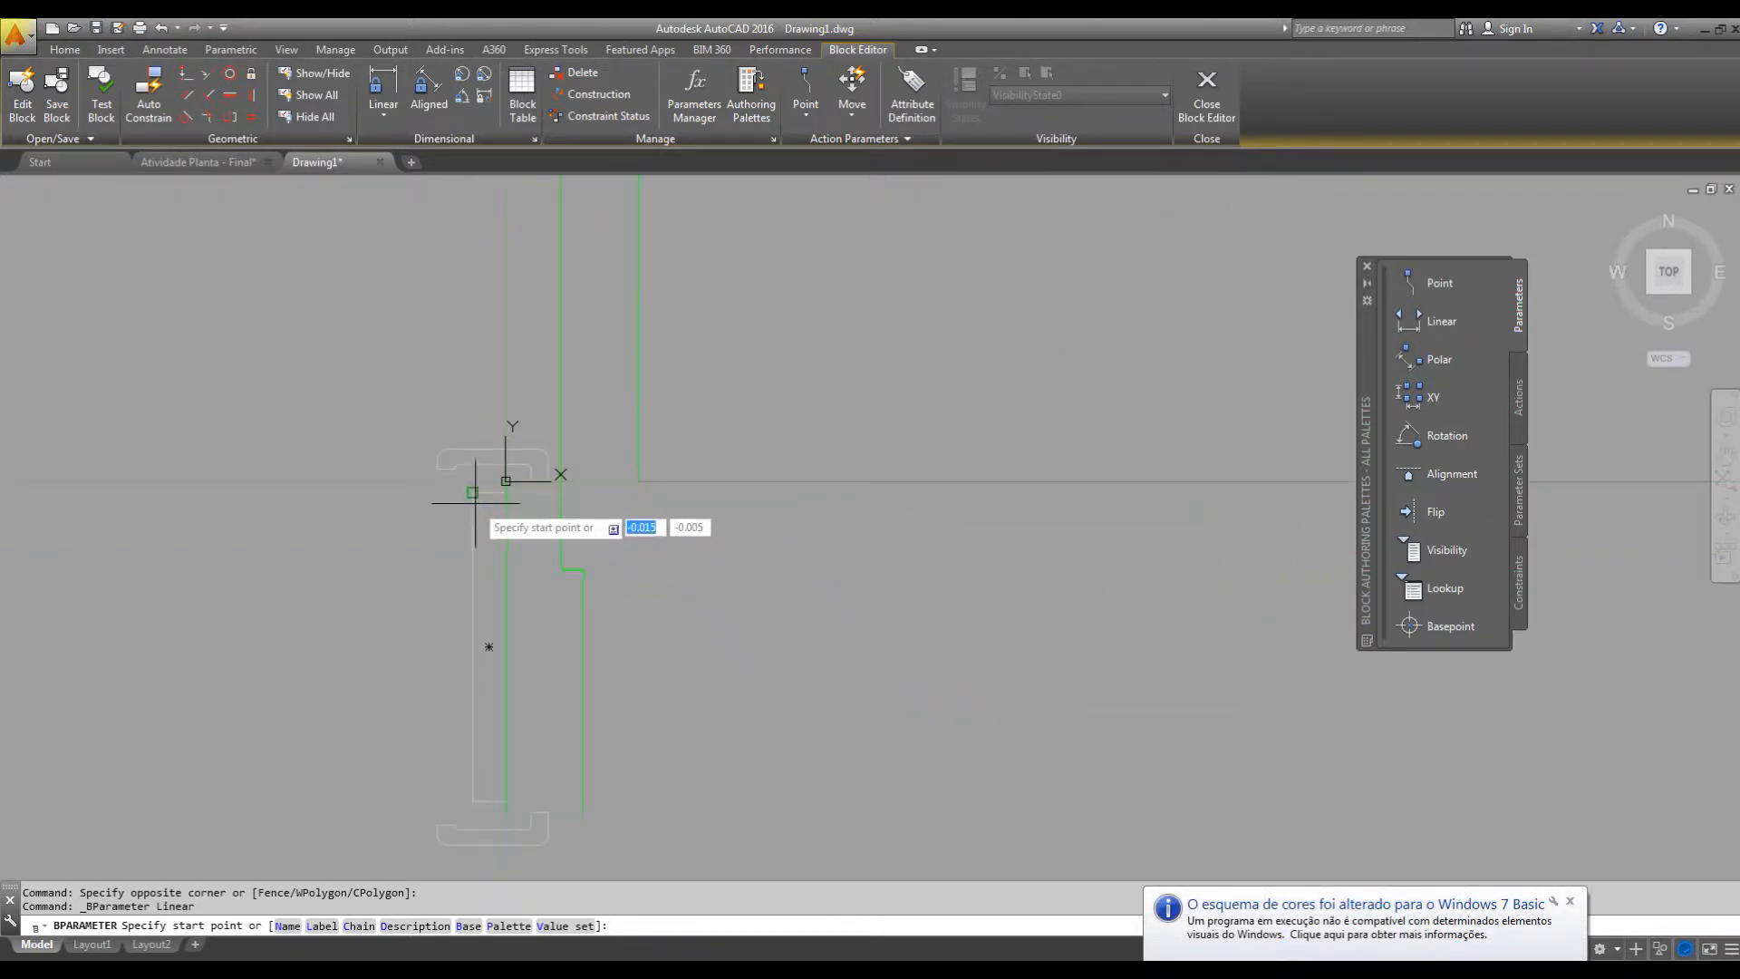
click(560, 480)
scroll(580, 508, down, 4)
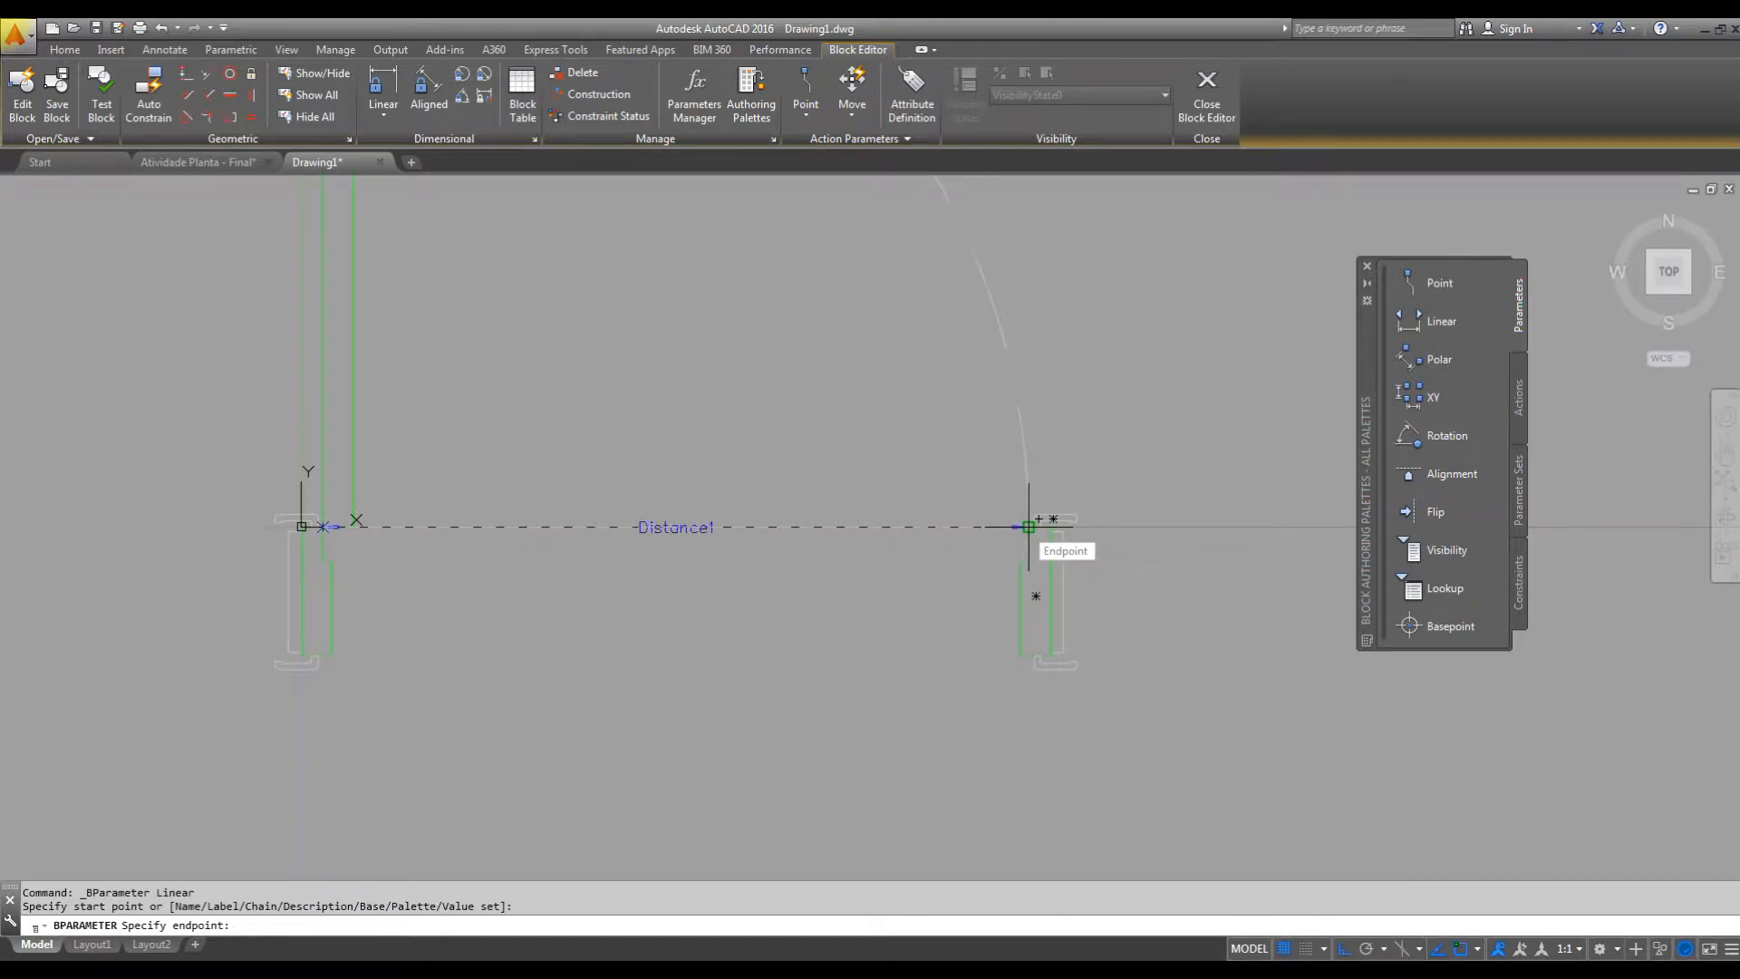
click(1029, 527)
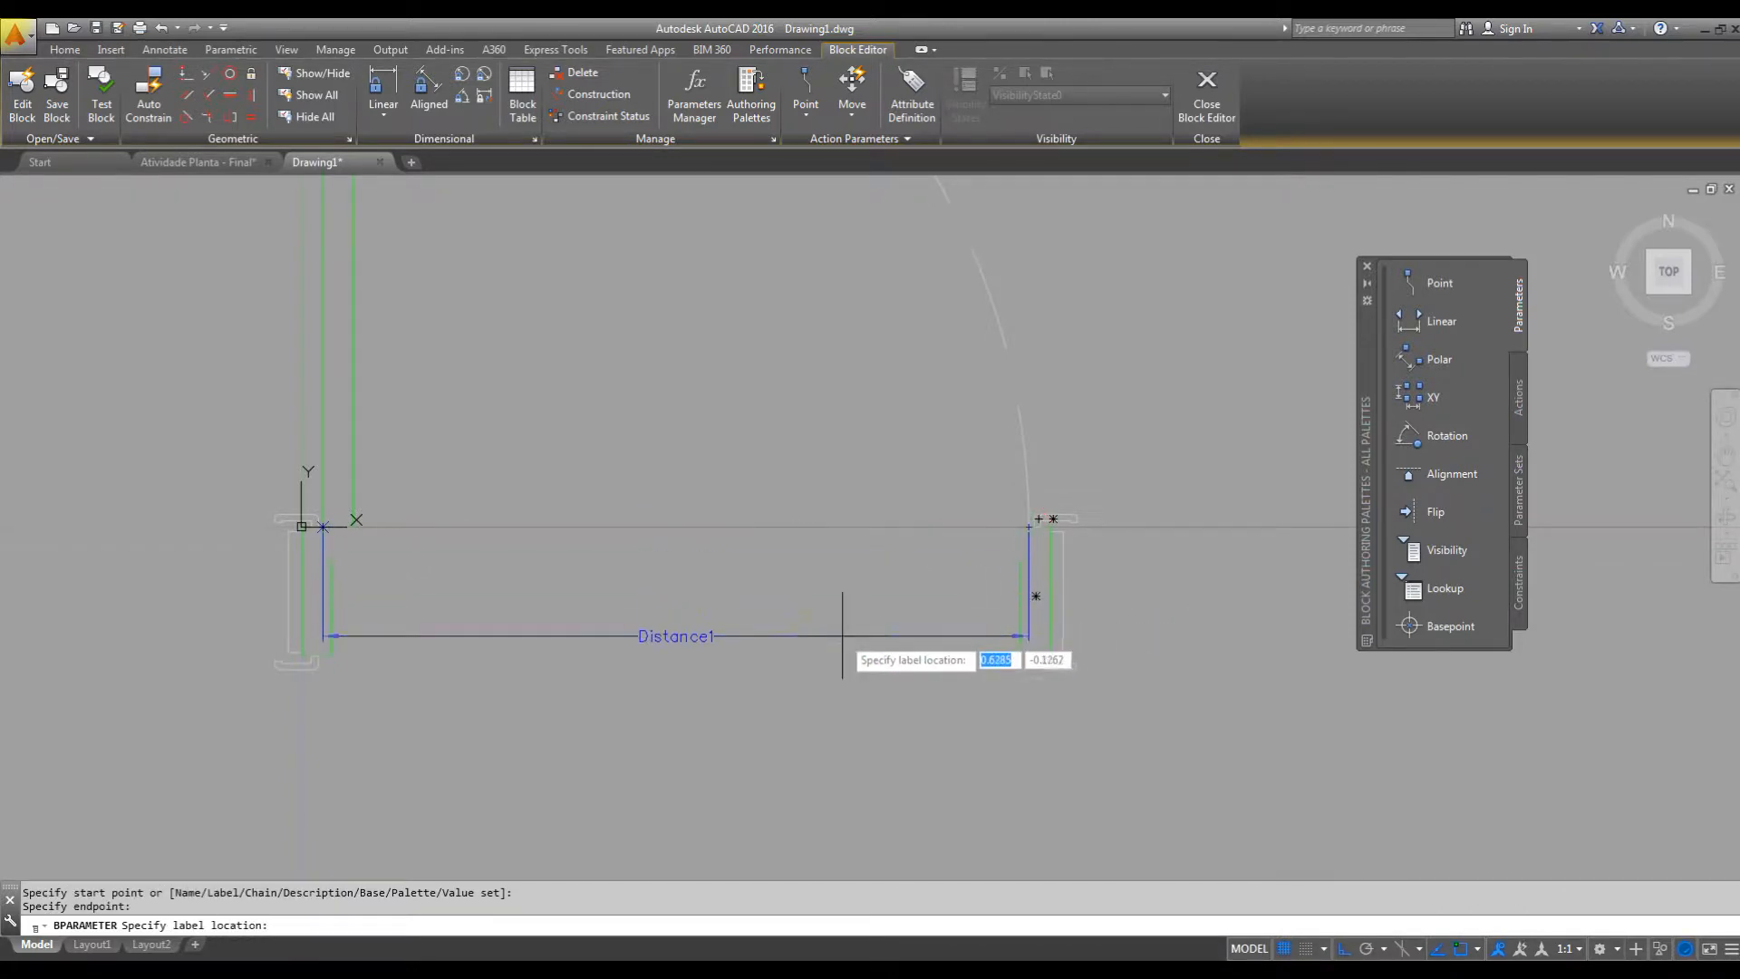
middle_drag(835, 715, 897, 555)
click(858, 691)
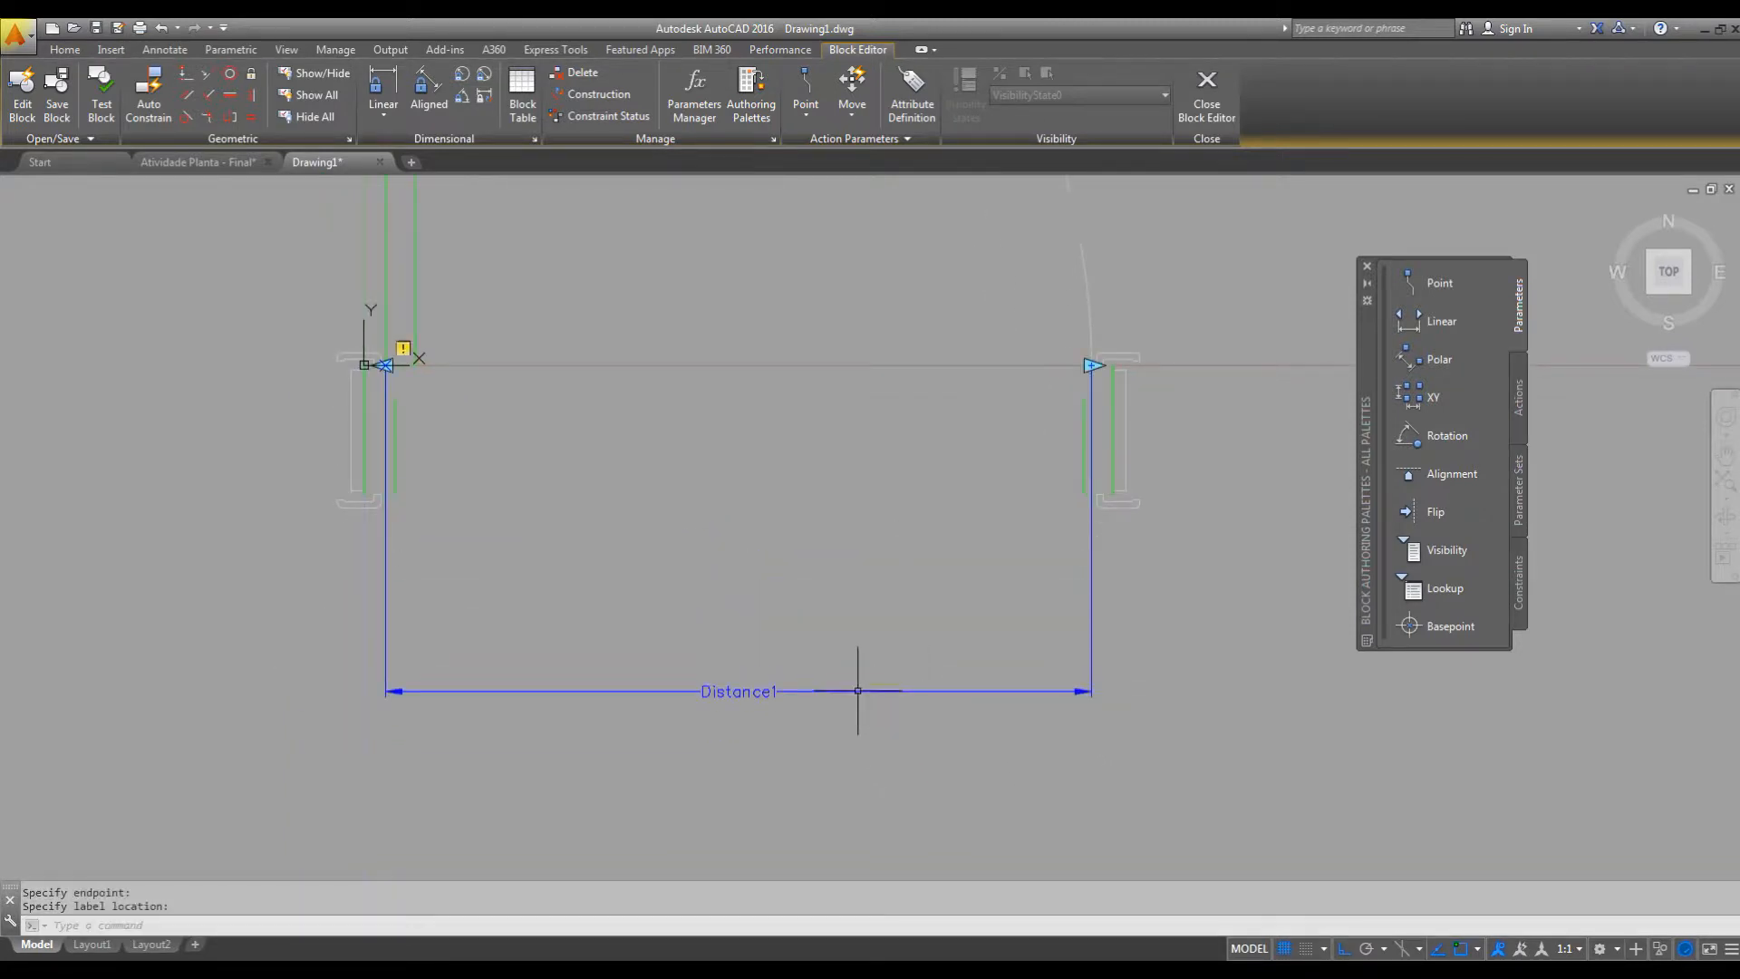
Rename the linear parameter of the door opening as COMPRIMENTO.
middle_drag(776, 634, 931, 665)
scroll(942, 648, down, 2)
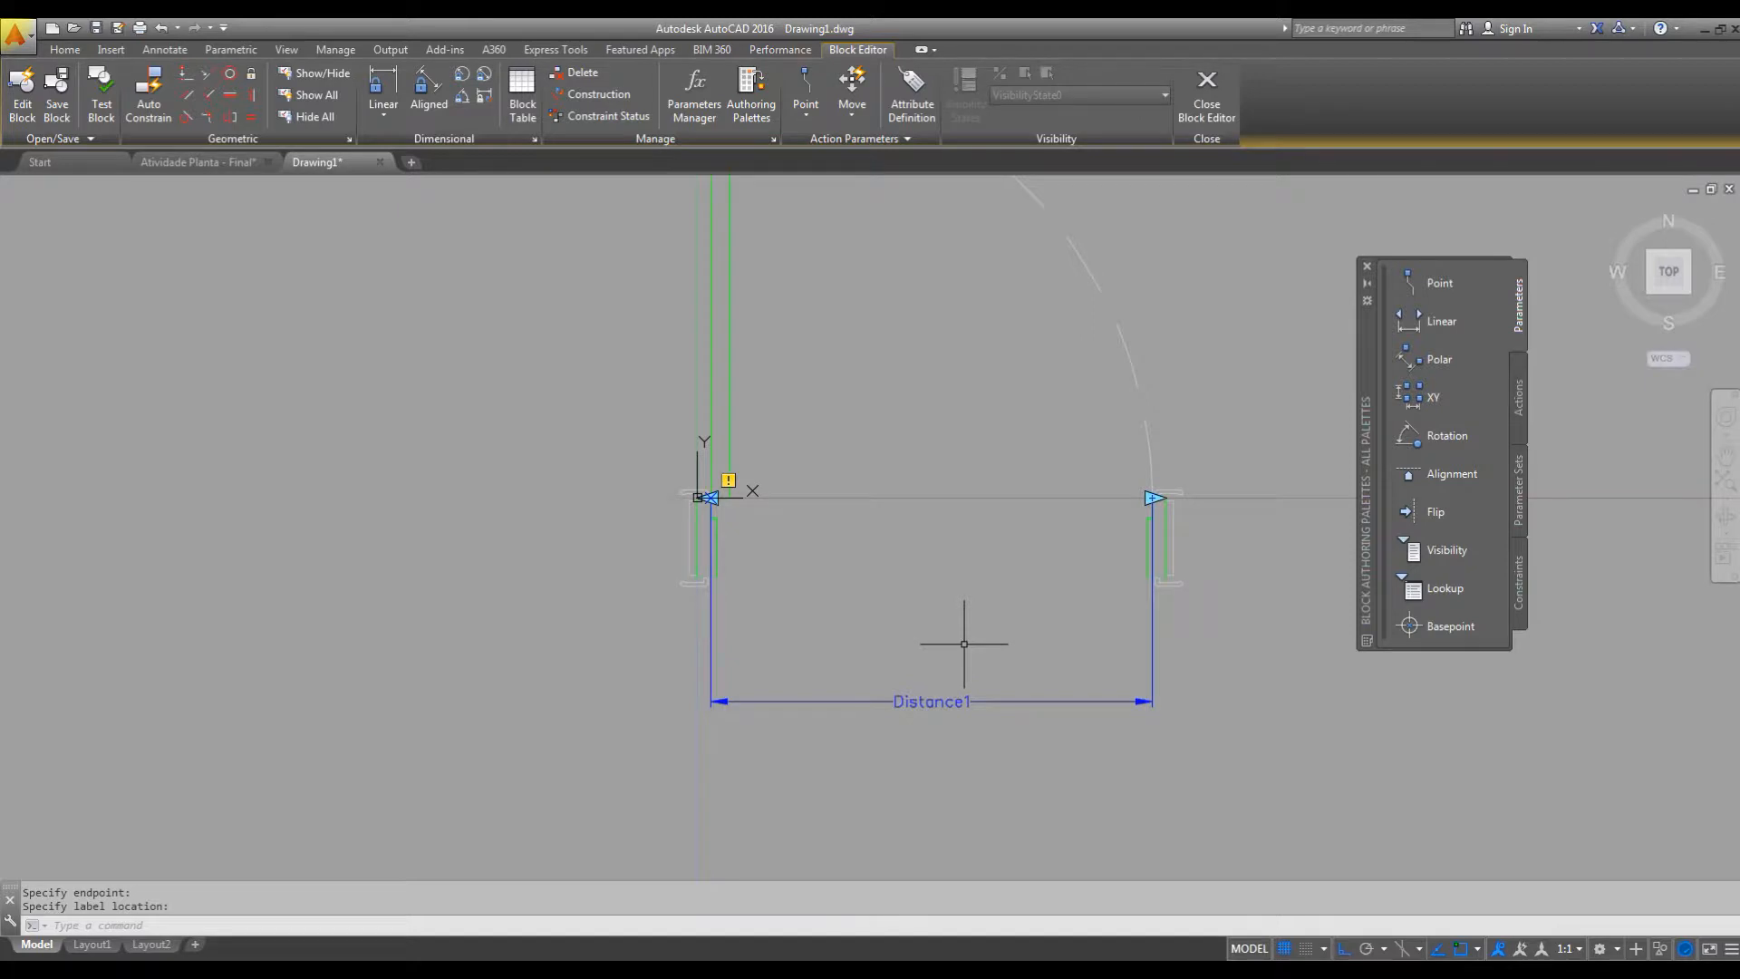
middle_drag(1132, 645, 1124, 604)
click(932, 676)
click(933, 663)
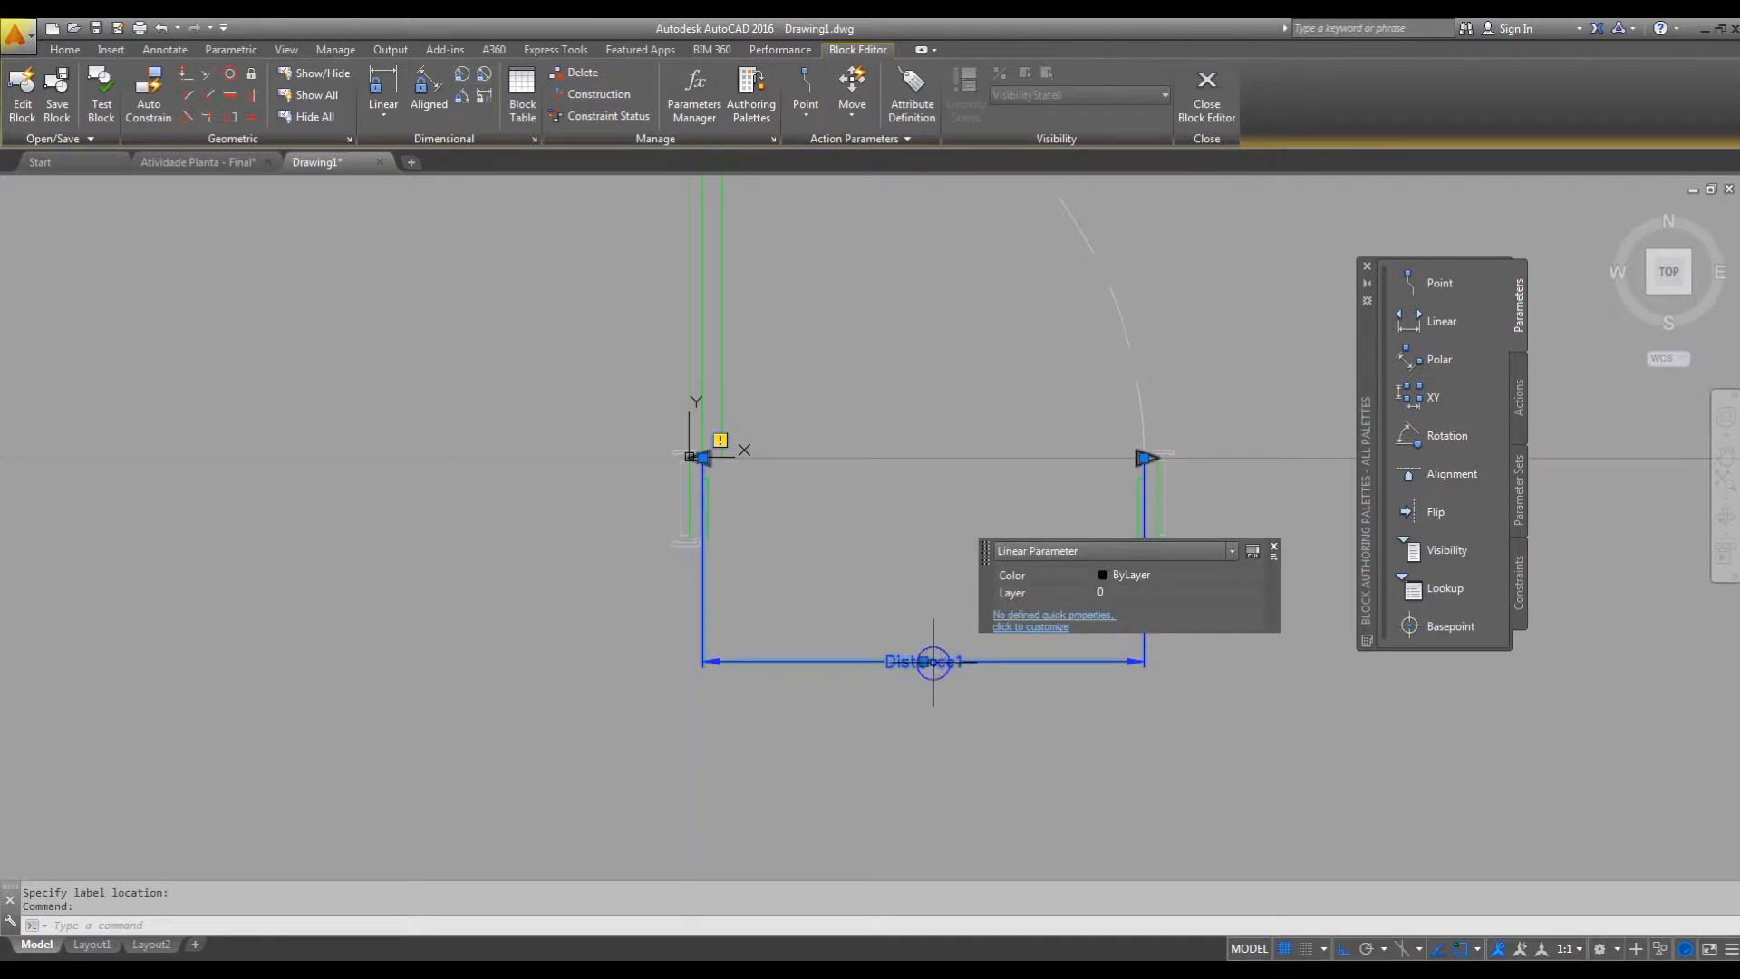
right_click(932, 662)
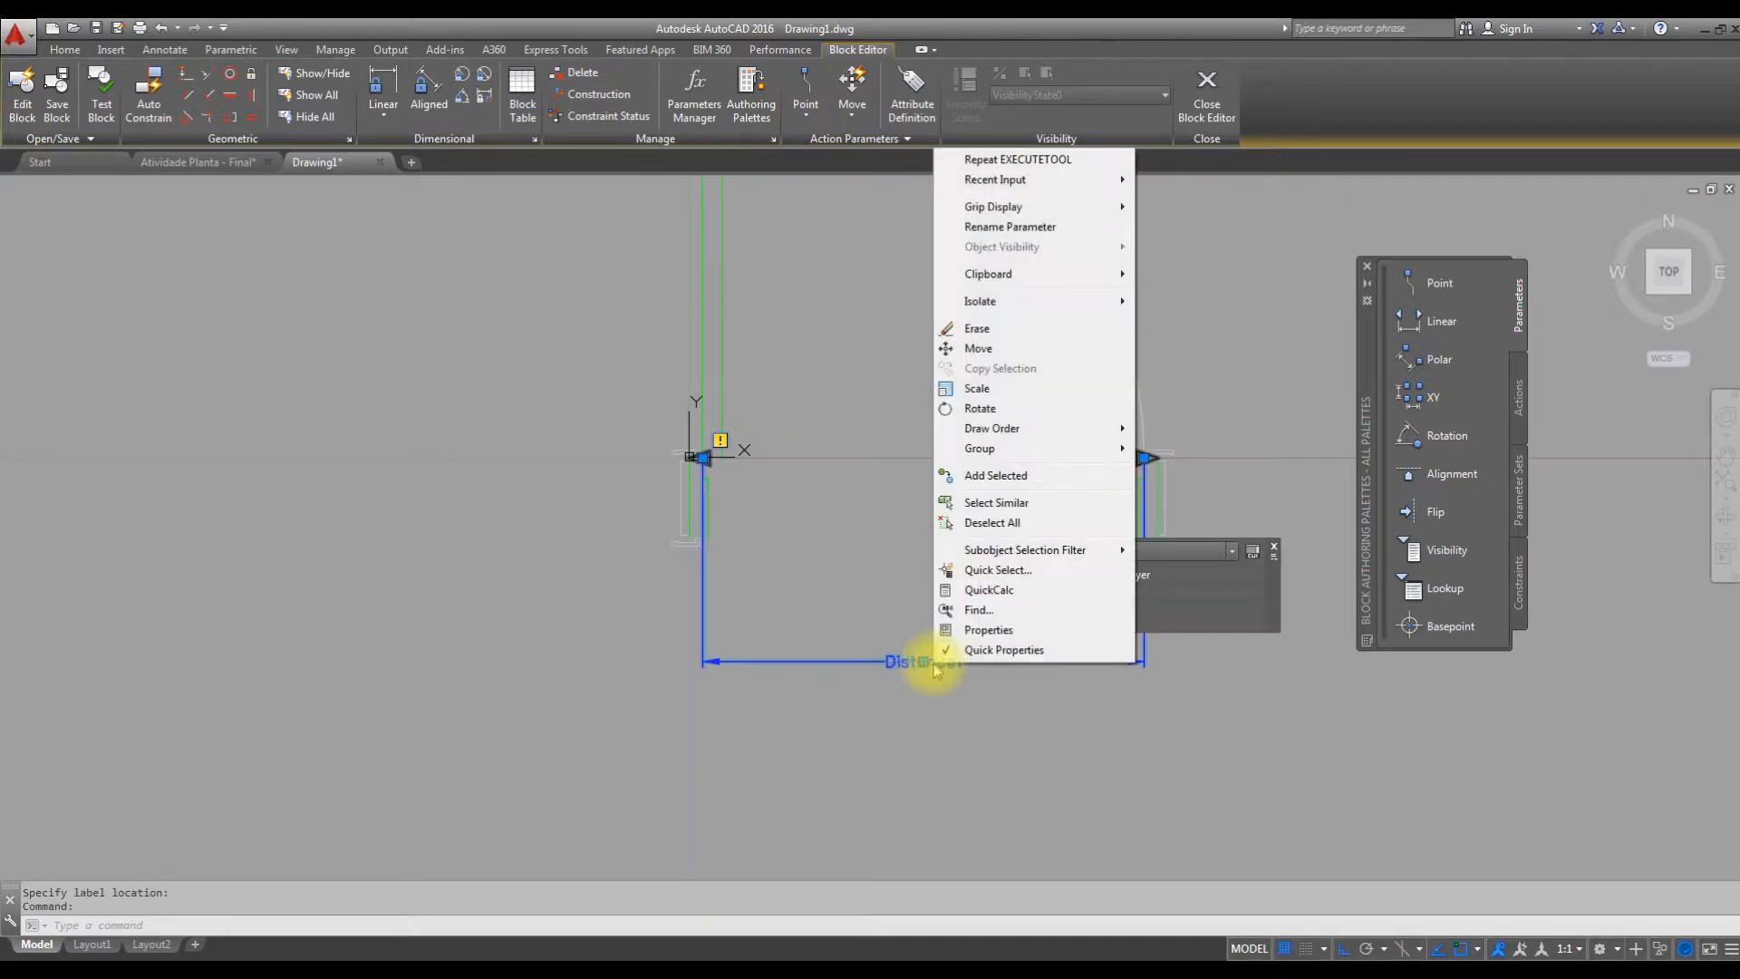
click(1036, 228)
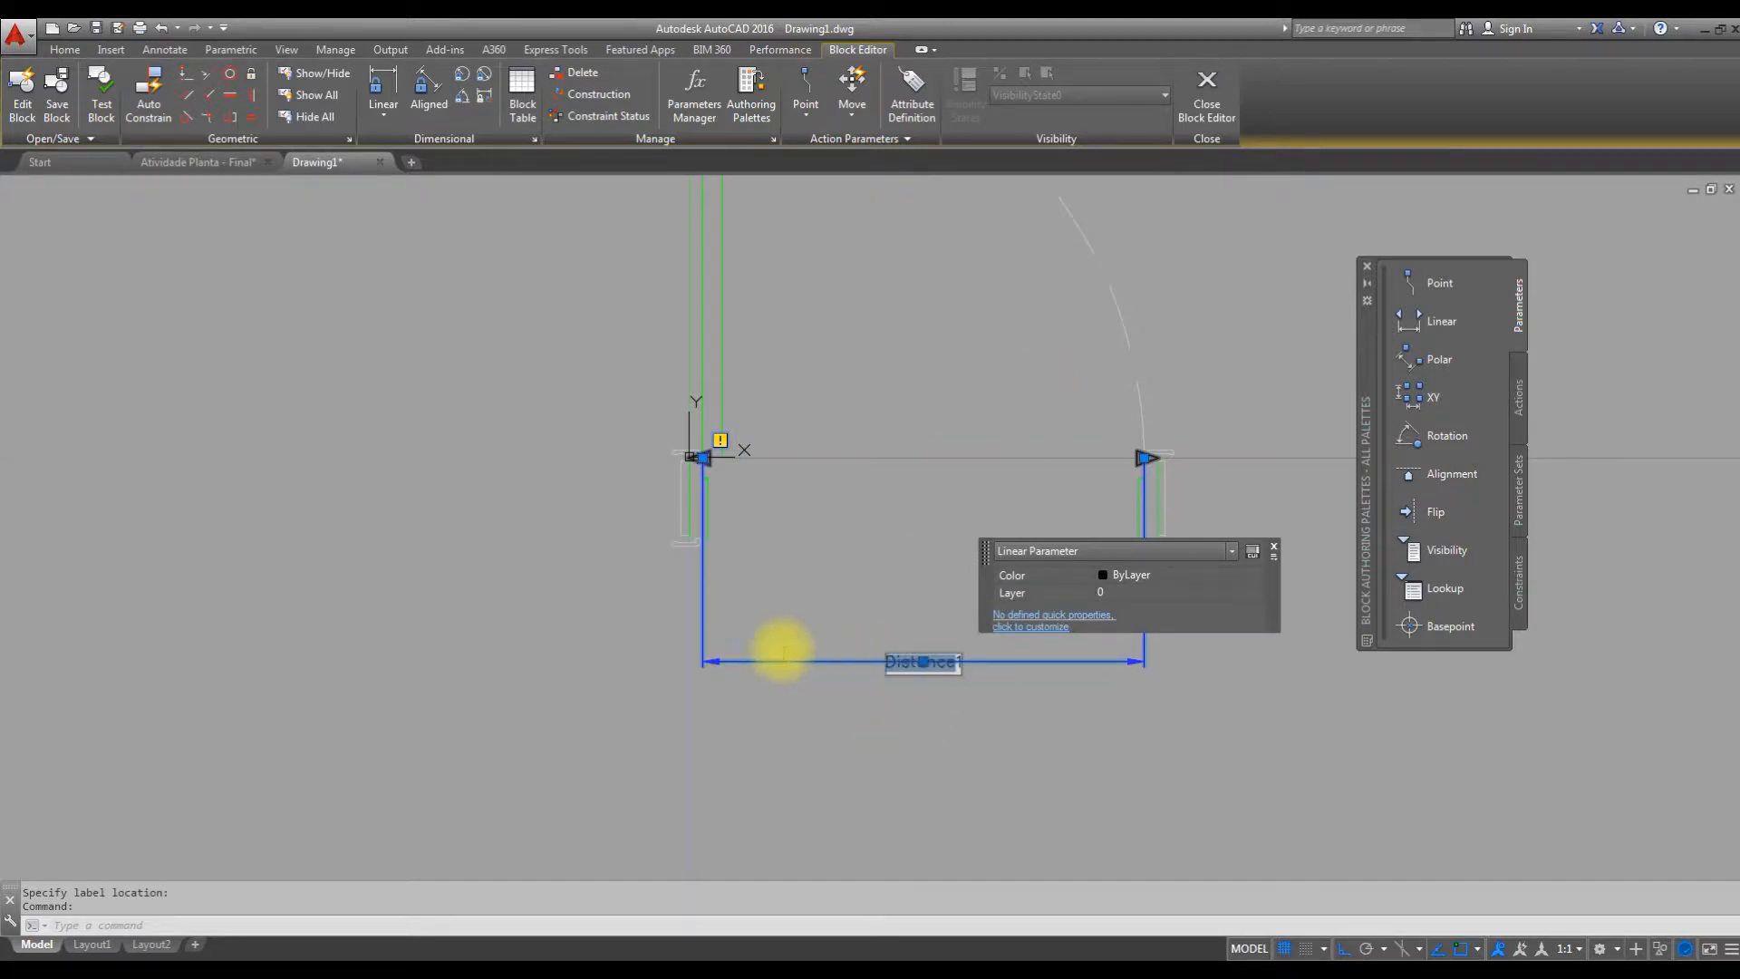
key(BackSpace)
key(Right)
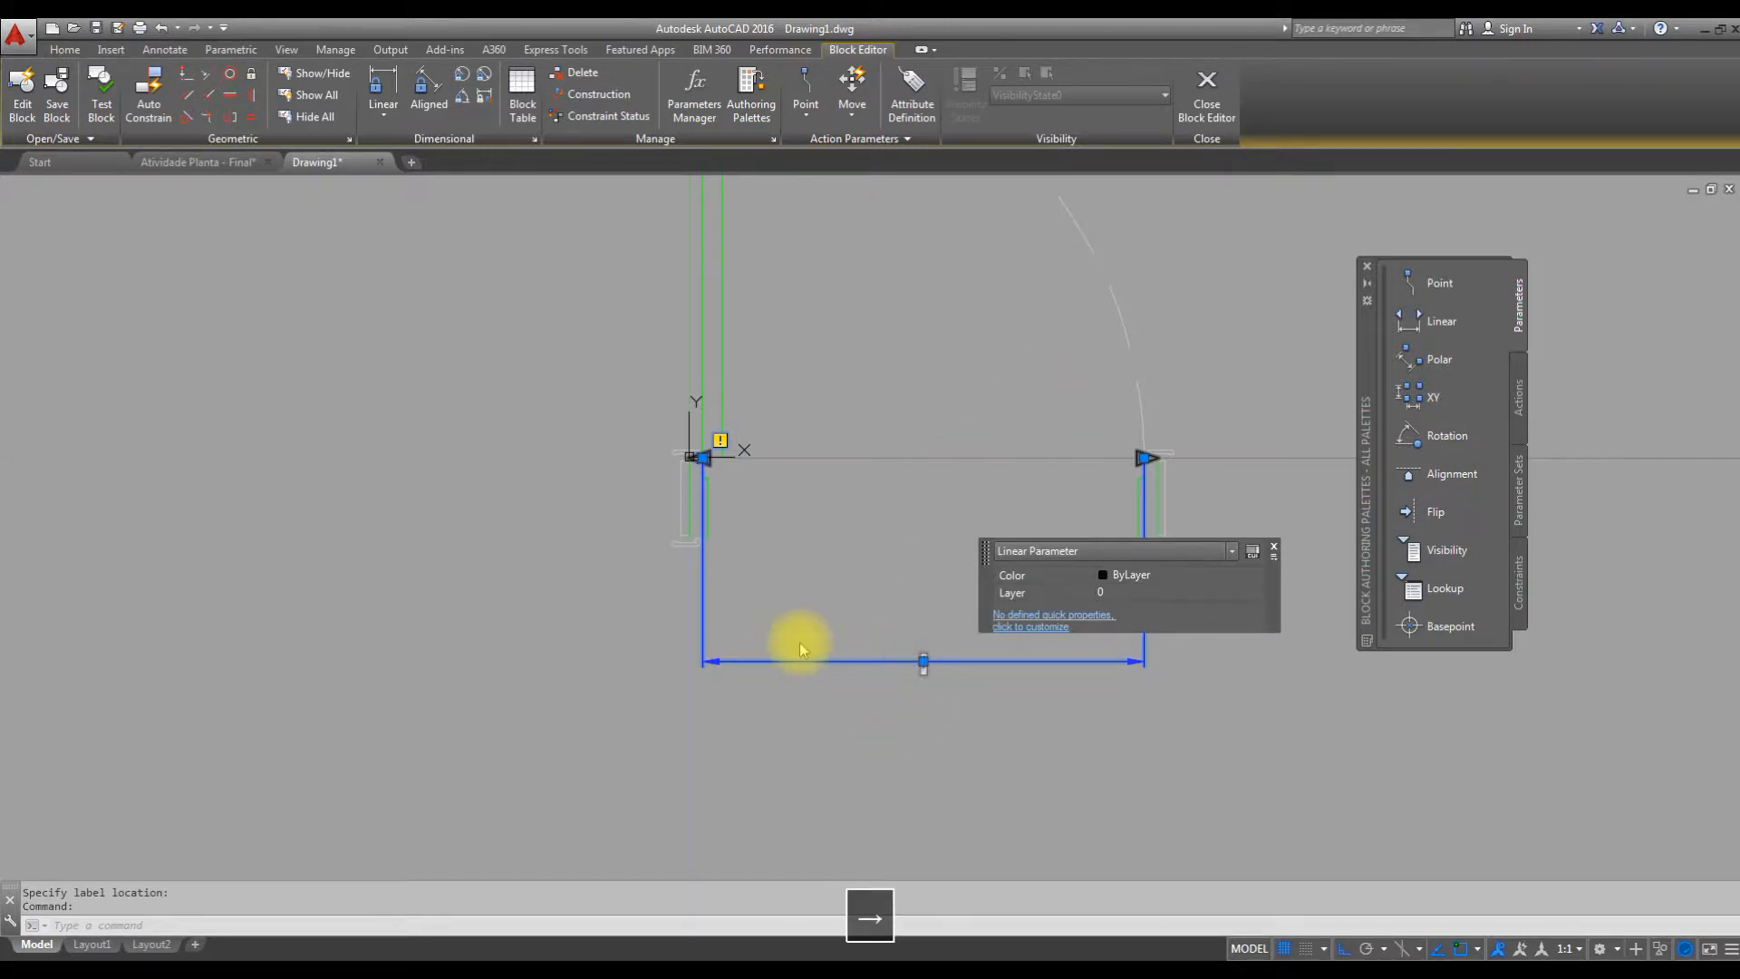
key(BackSpace)
text(COMPRIMENTO)
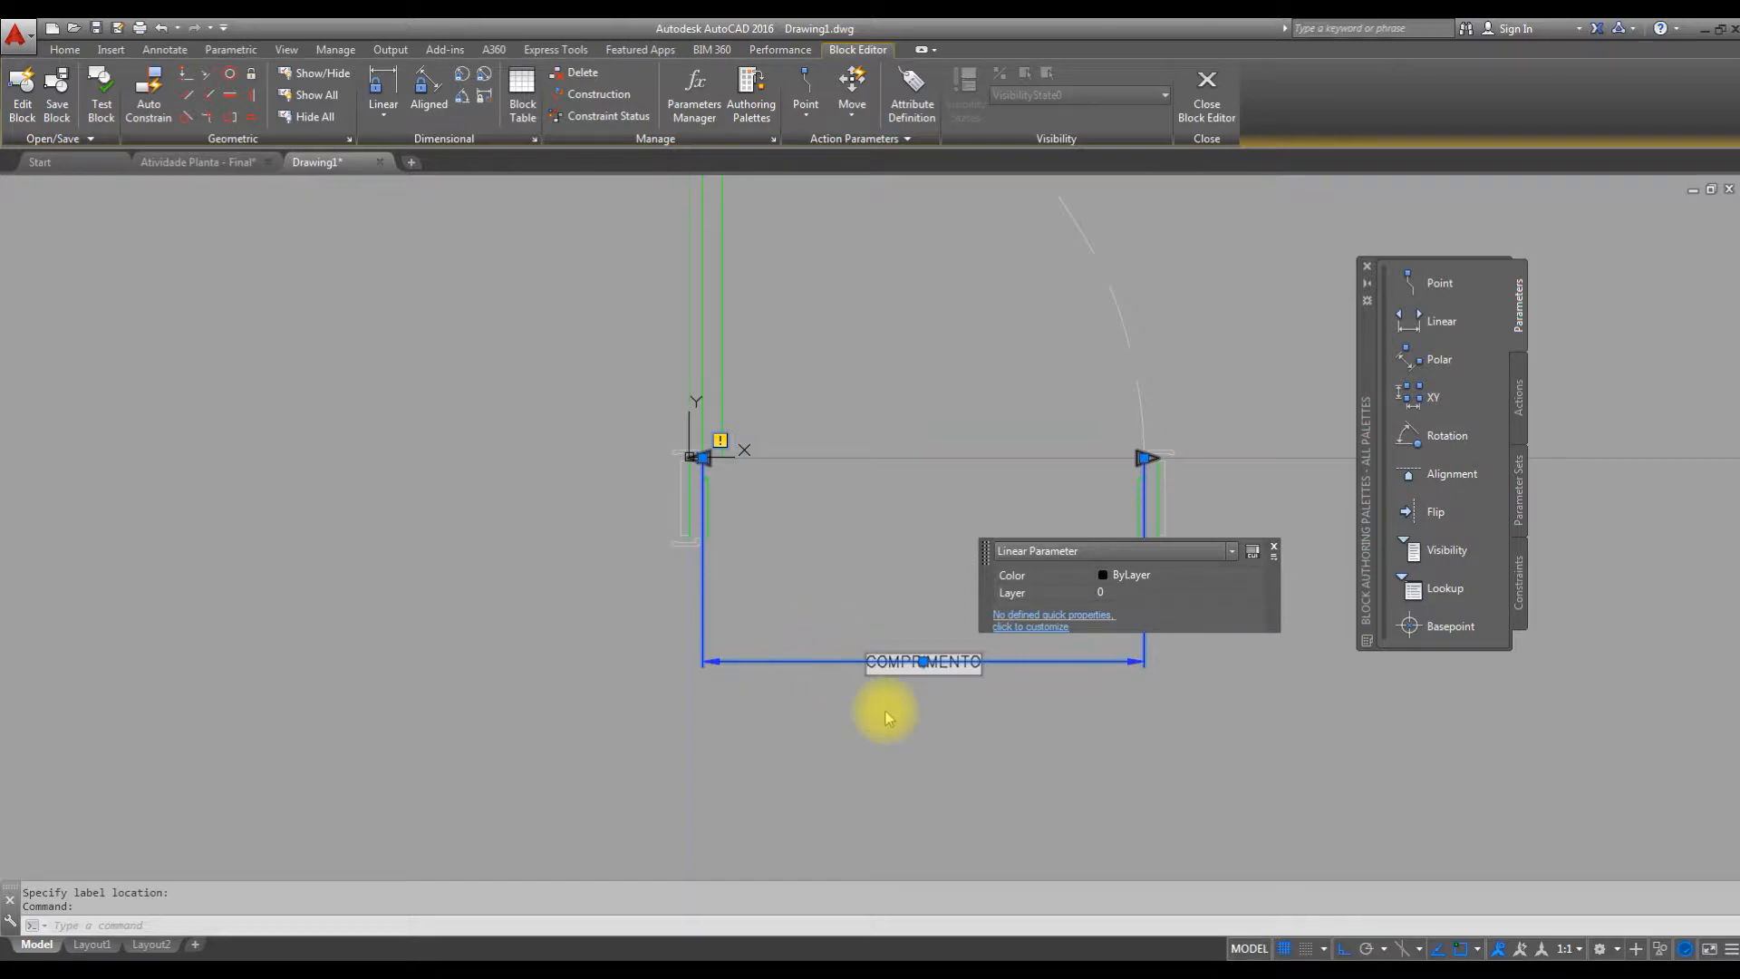
click(1018, 723)
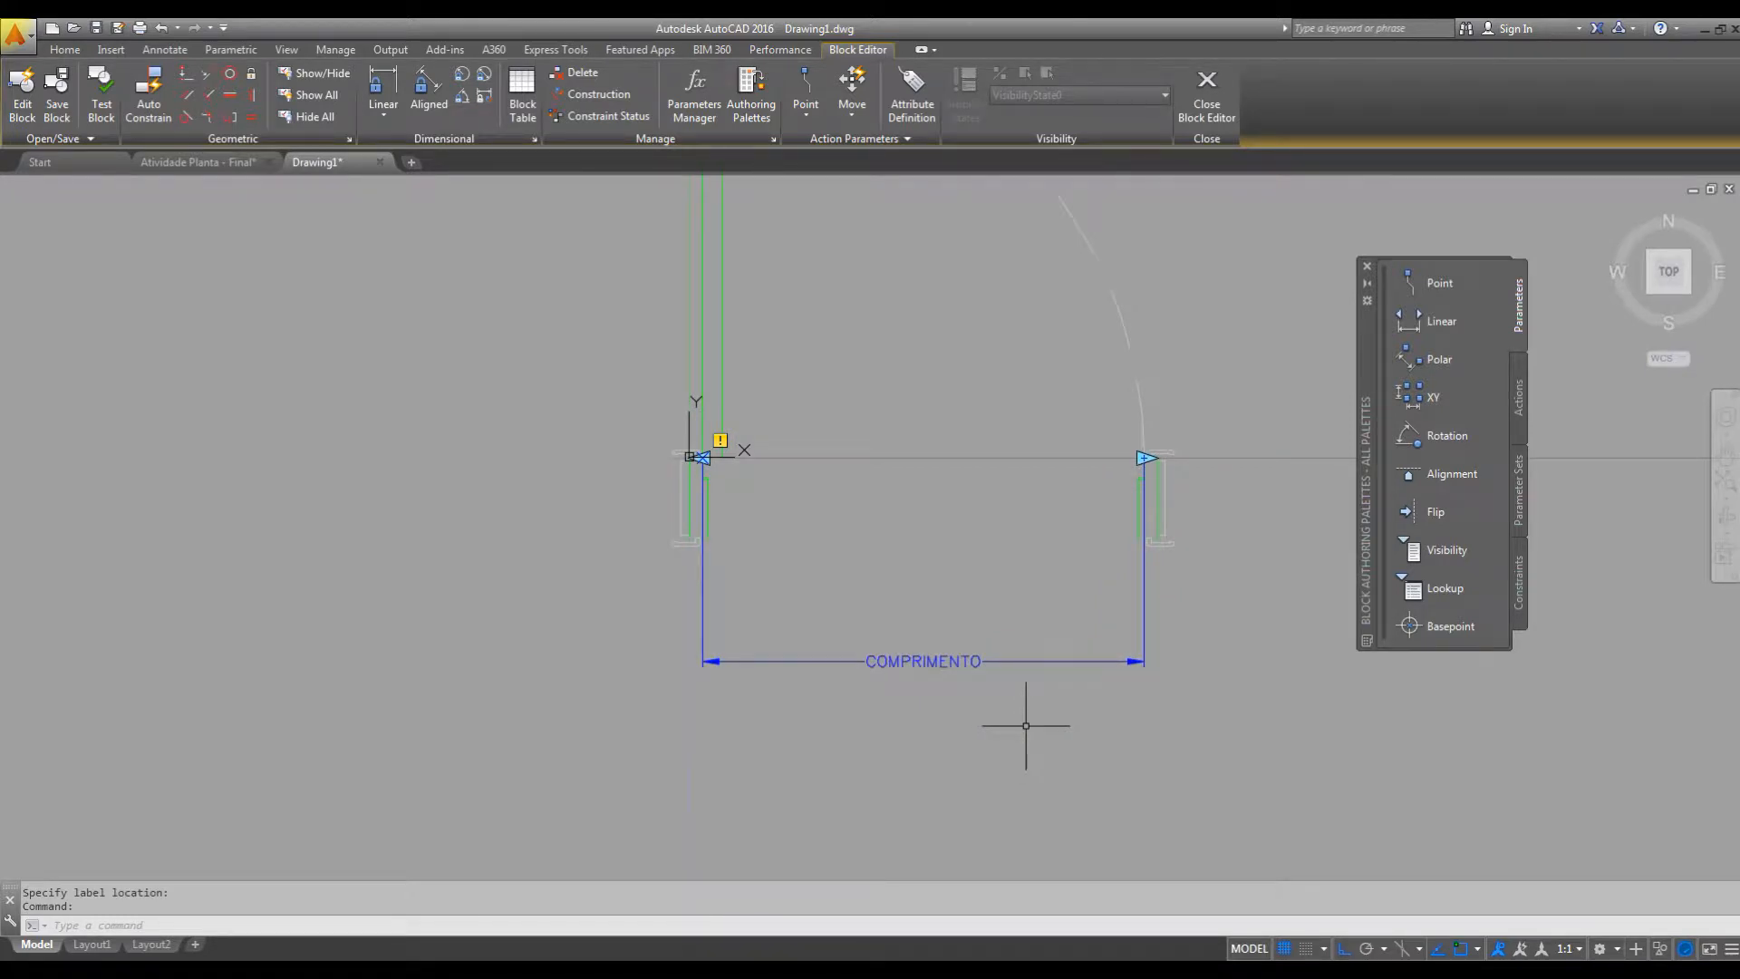
Set the number of grips of the COMPRIMENTO linear parameter to 1 in its properties.
middle_drag(1048, 644, 1037, 726)
scroll(1003, 568, down, 2)
middle_drag(1009, 574, 943, 544)
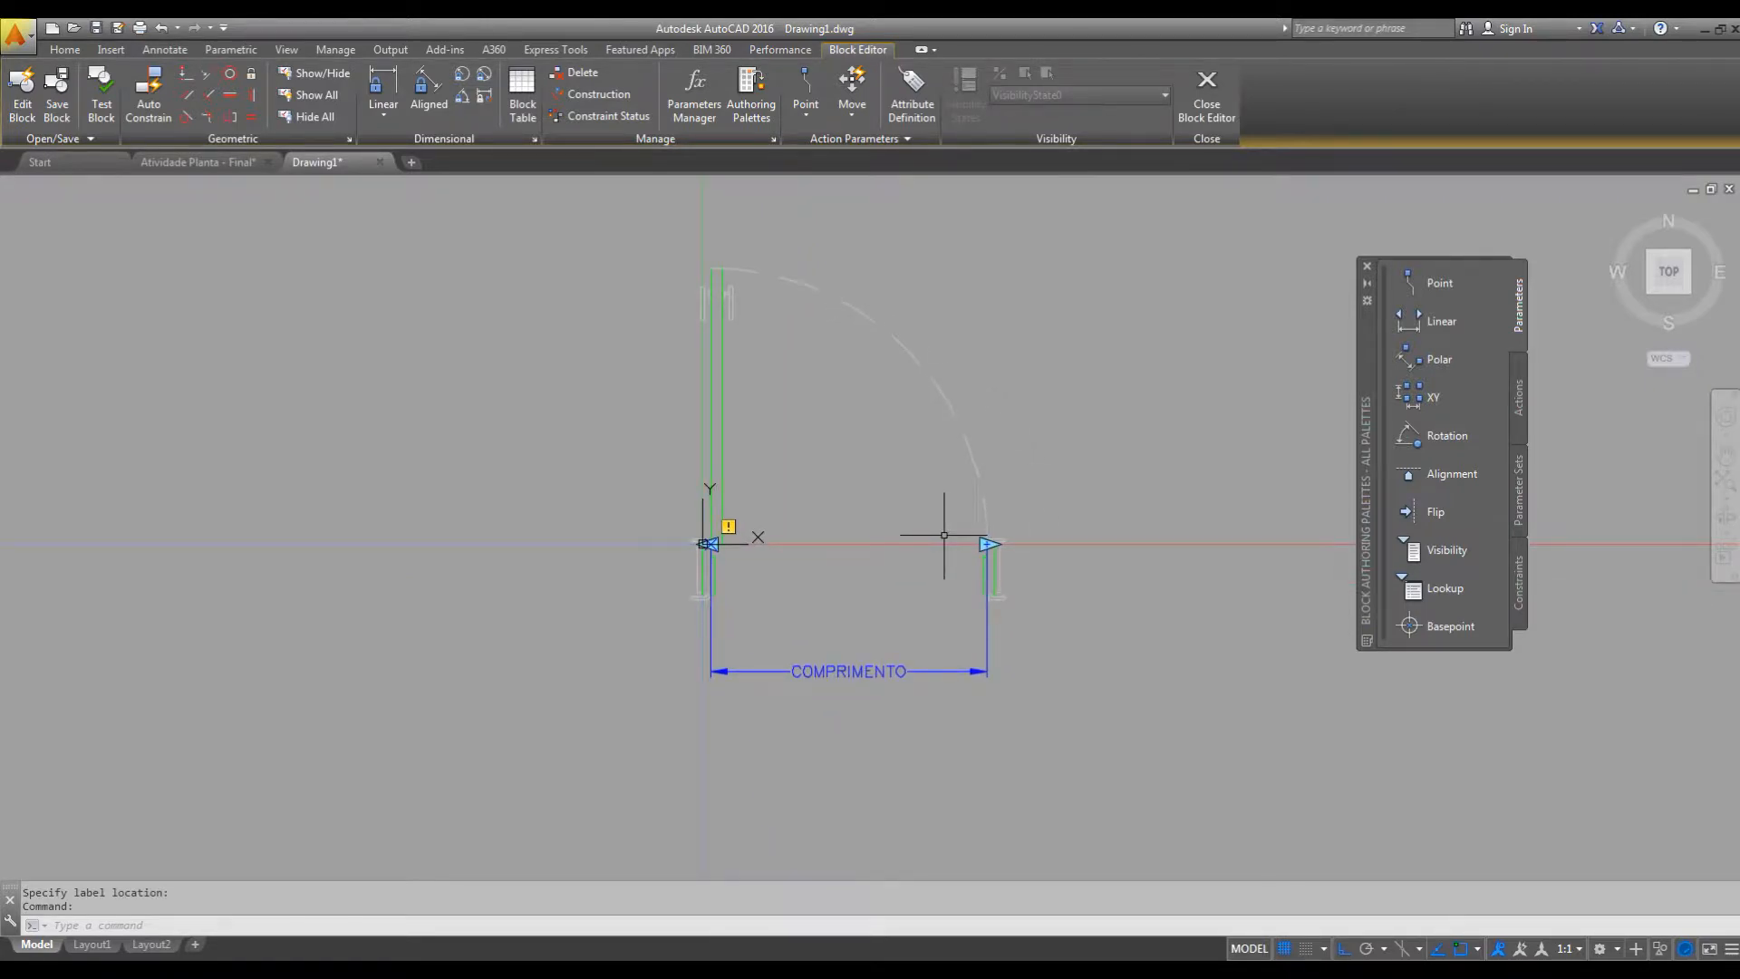
scroll(990, 554, up, 2)
middle_drag(1006, 603, 1005, 654)
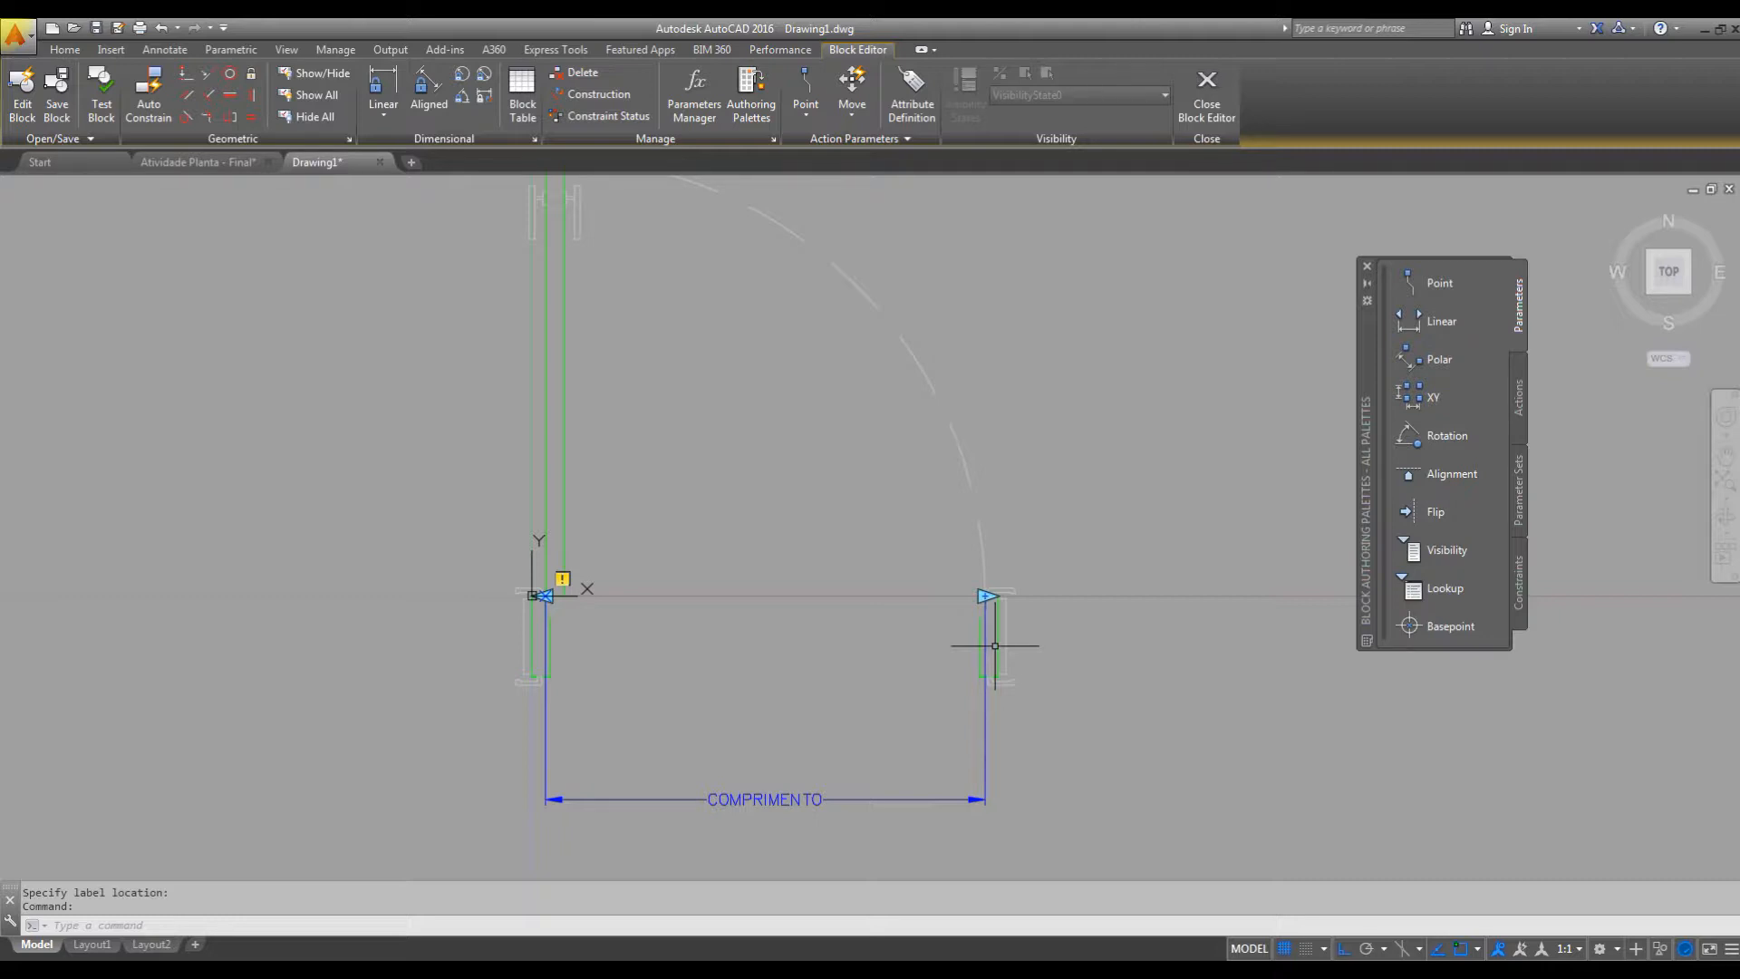
key(ctrl+1)
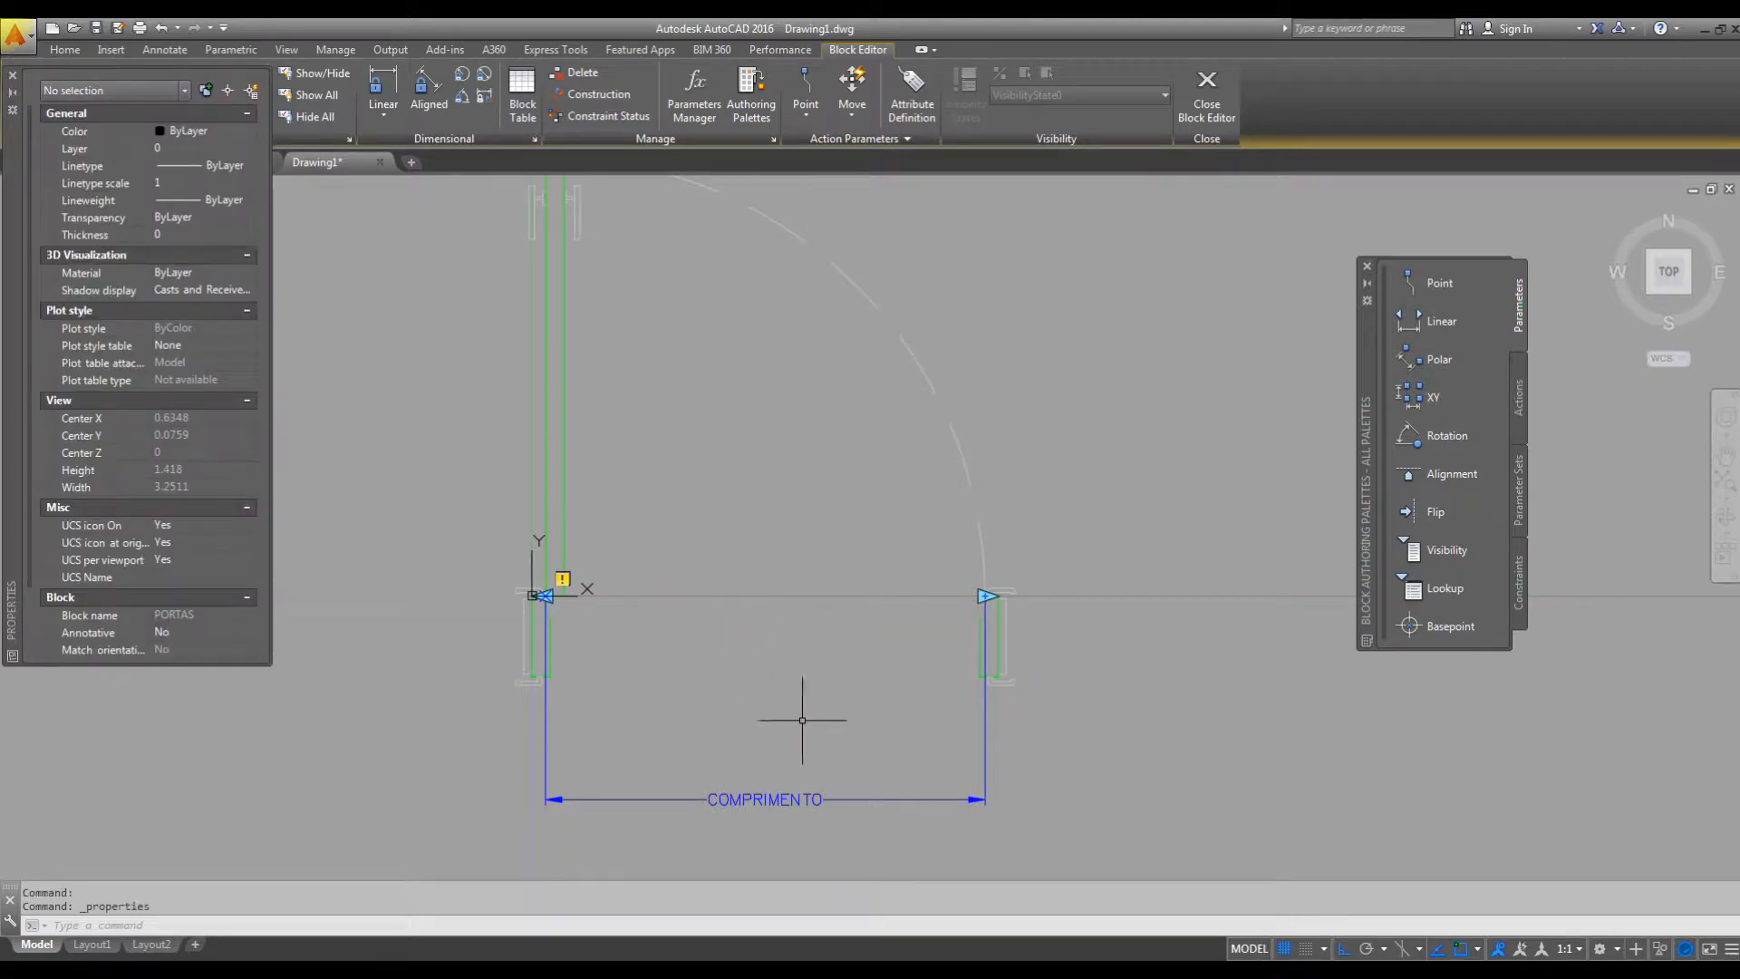
click(791, 799)
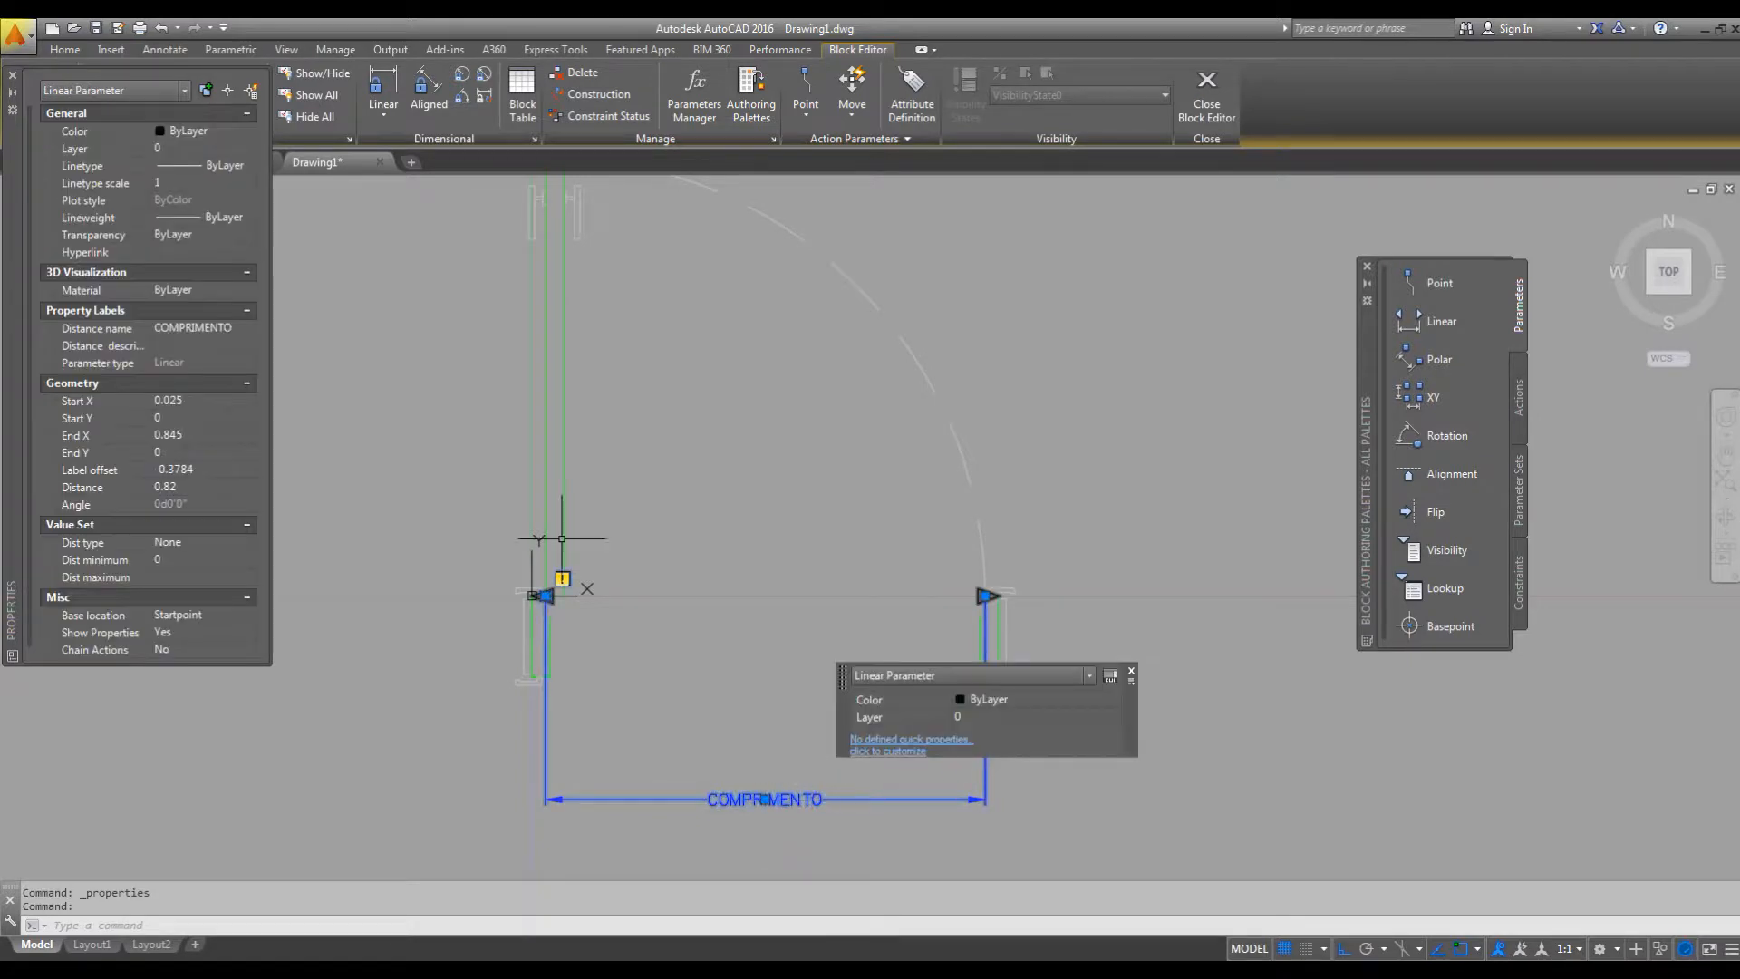
drag(29, 172, 27, 280)
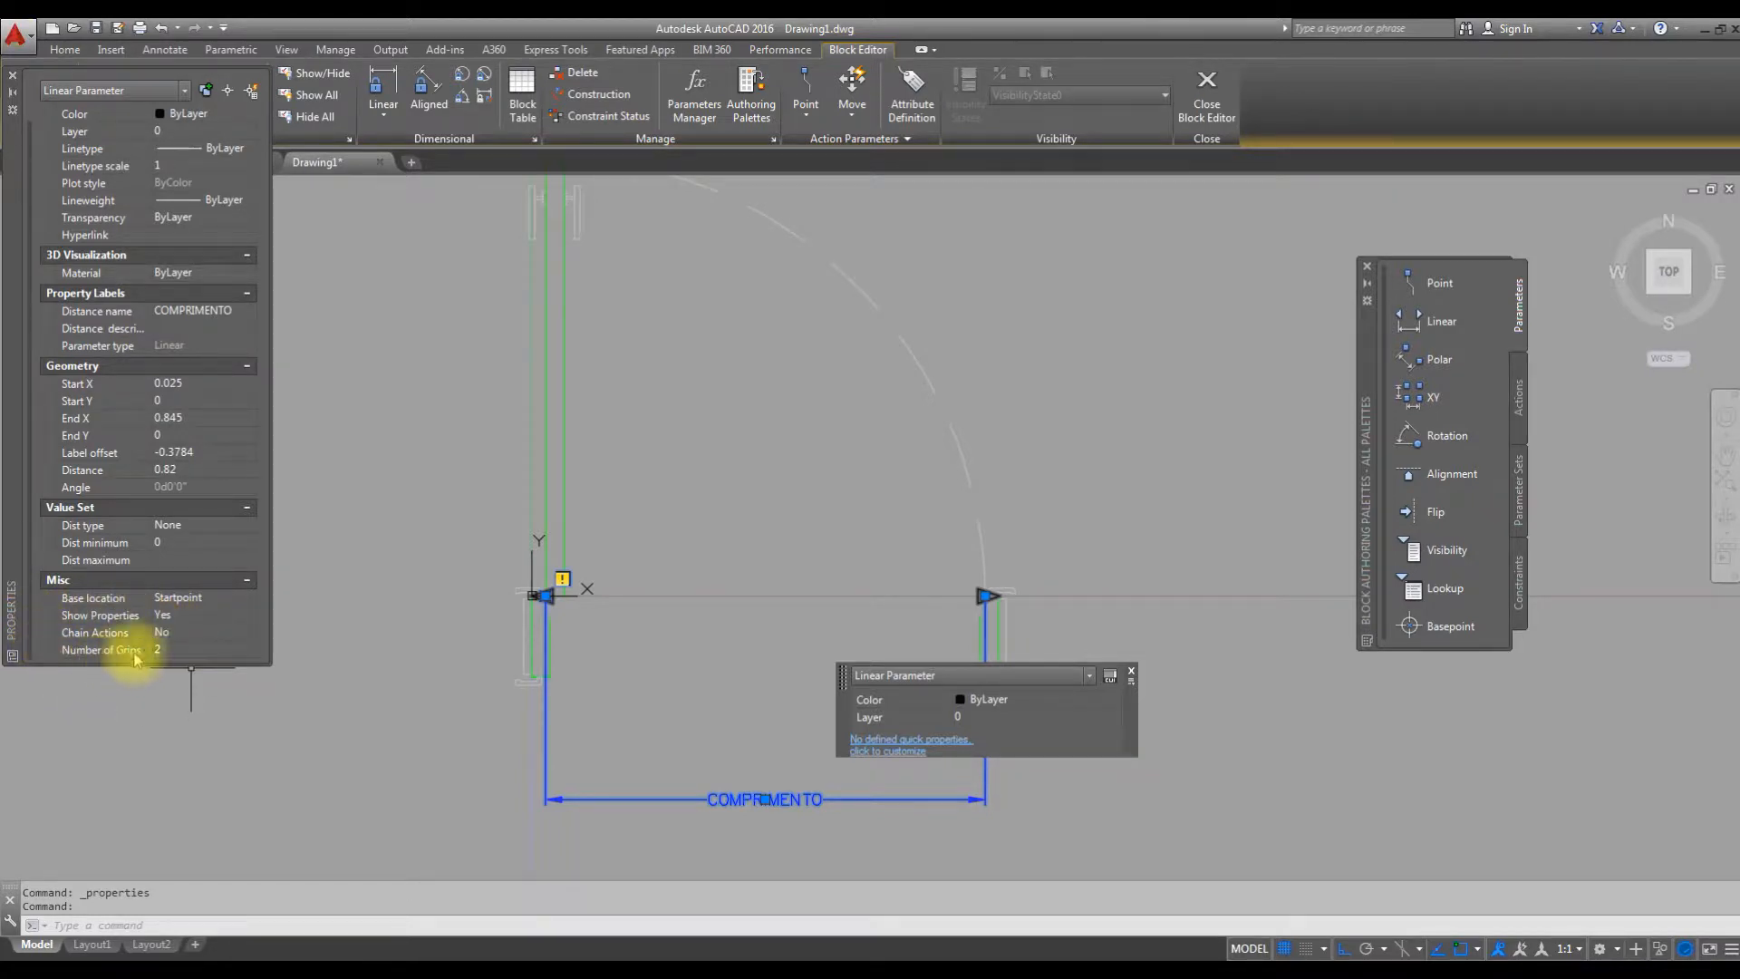
click(165, 652)
click(246, 649)
click(187, 685)
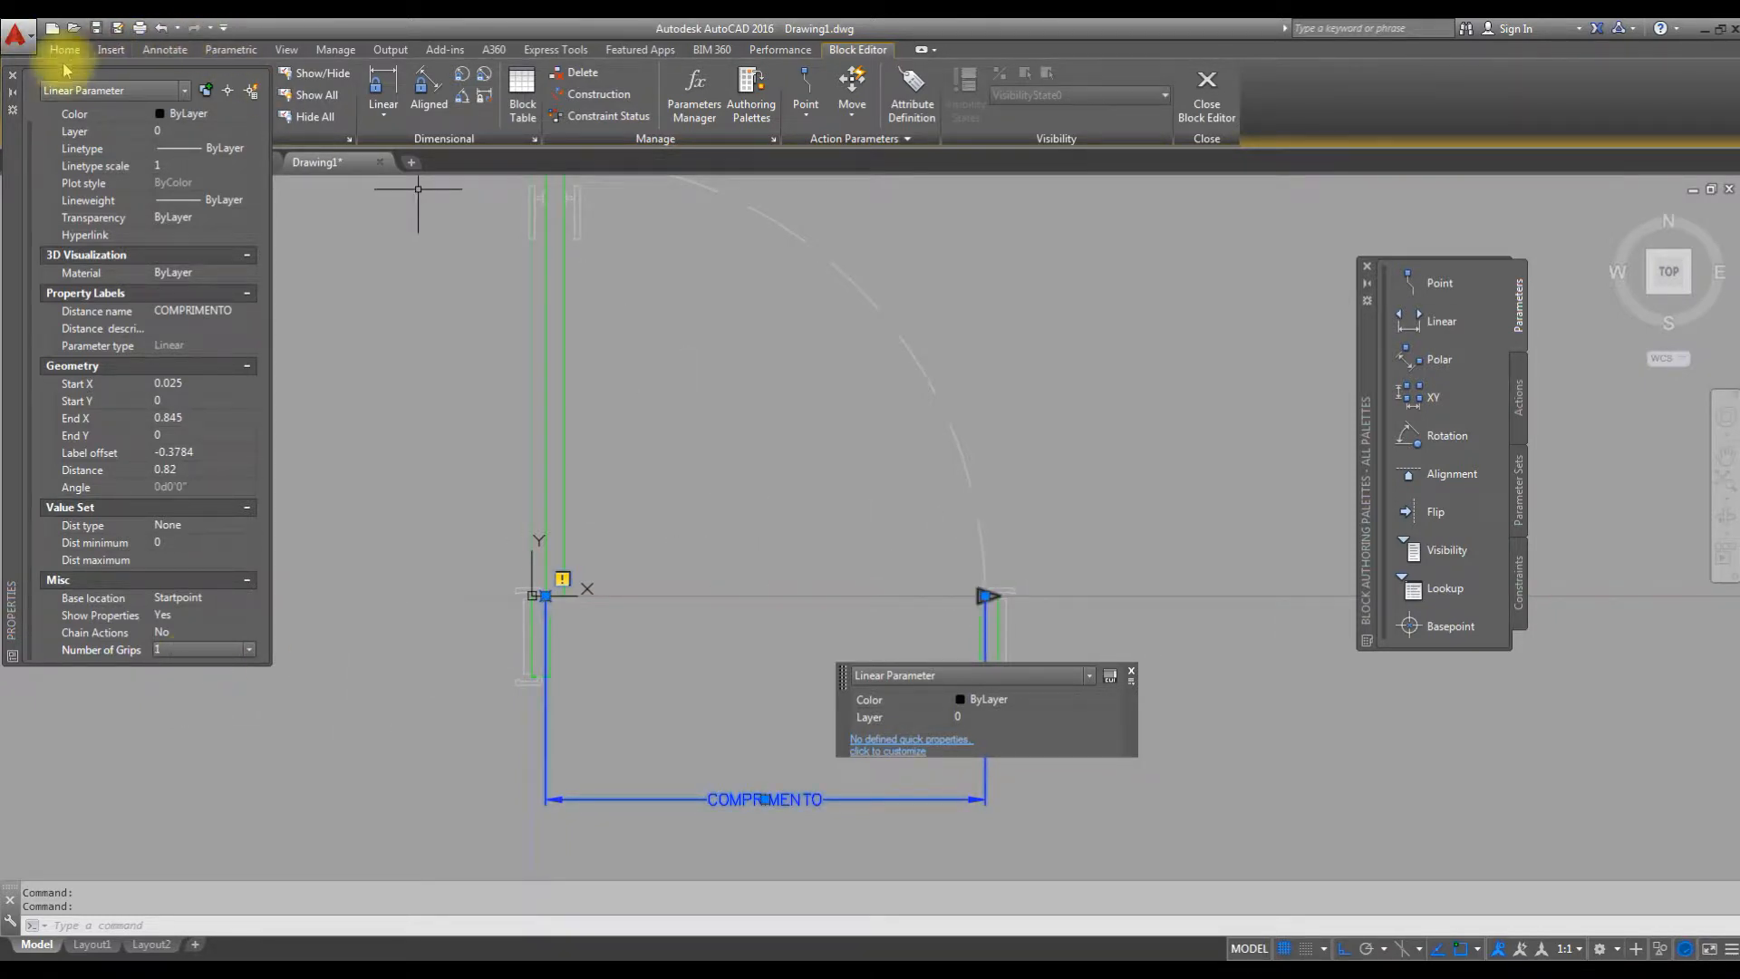
Close the properties displays of the COMPRIMENTO linear parameter.
click(13, 75)
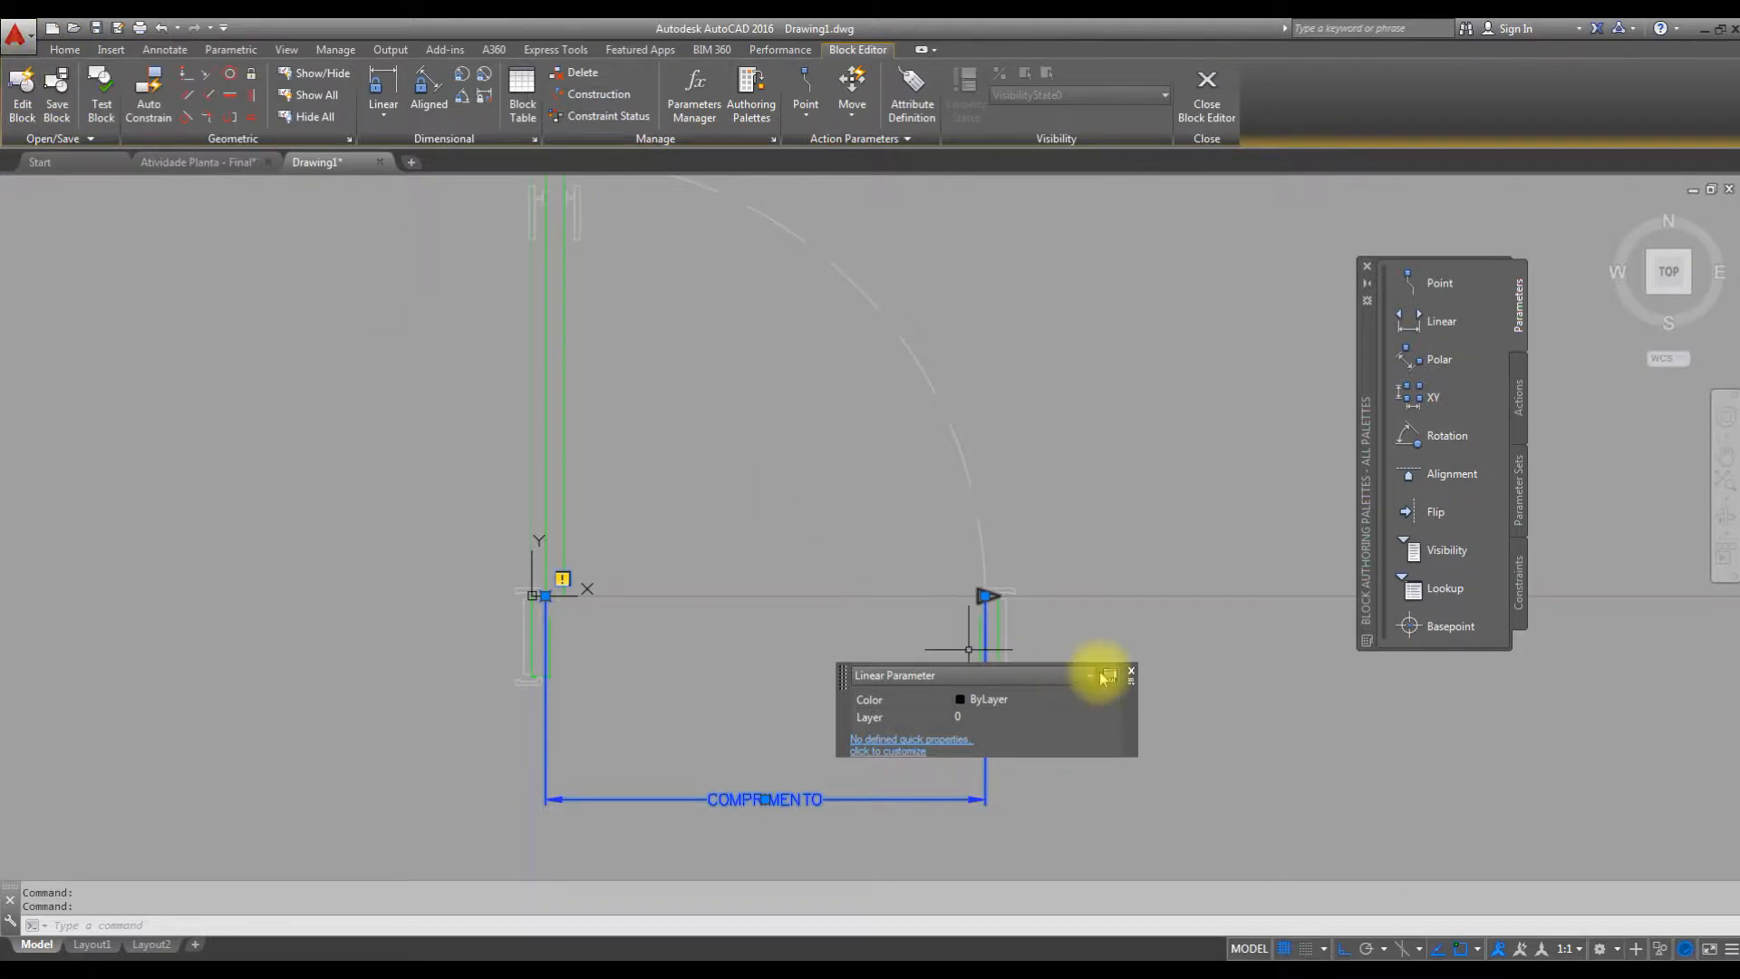
click(1130, 671)
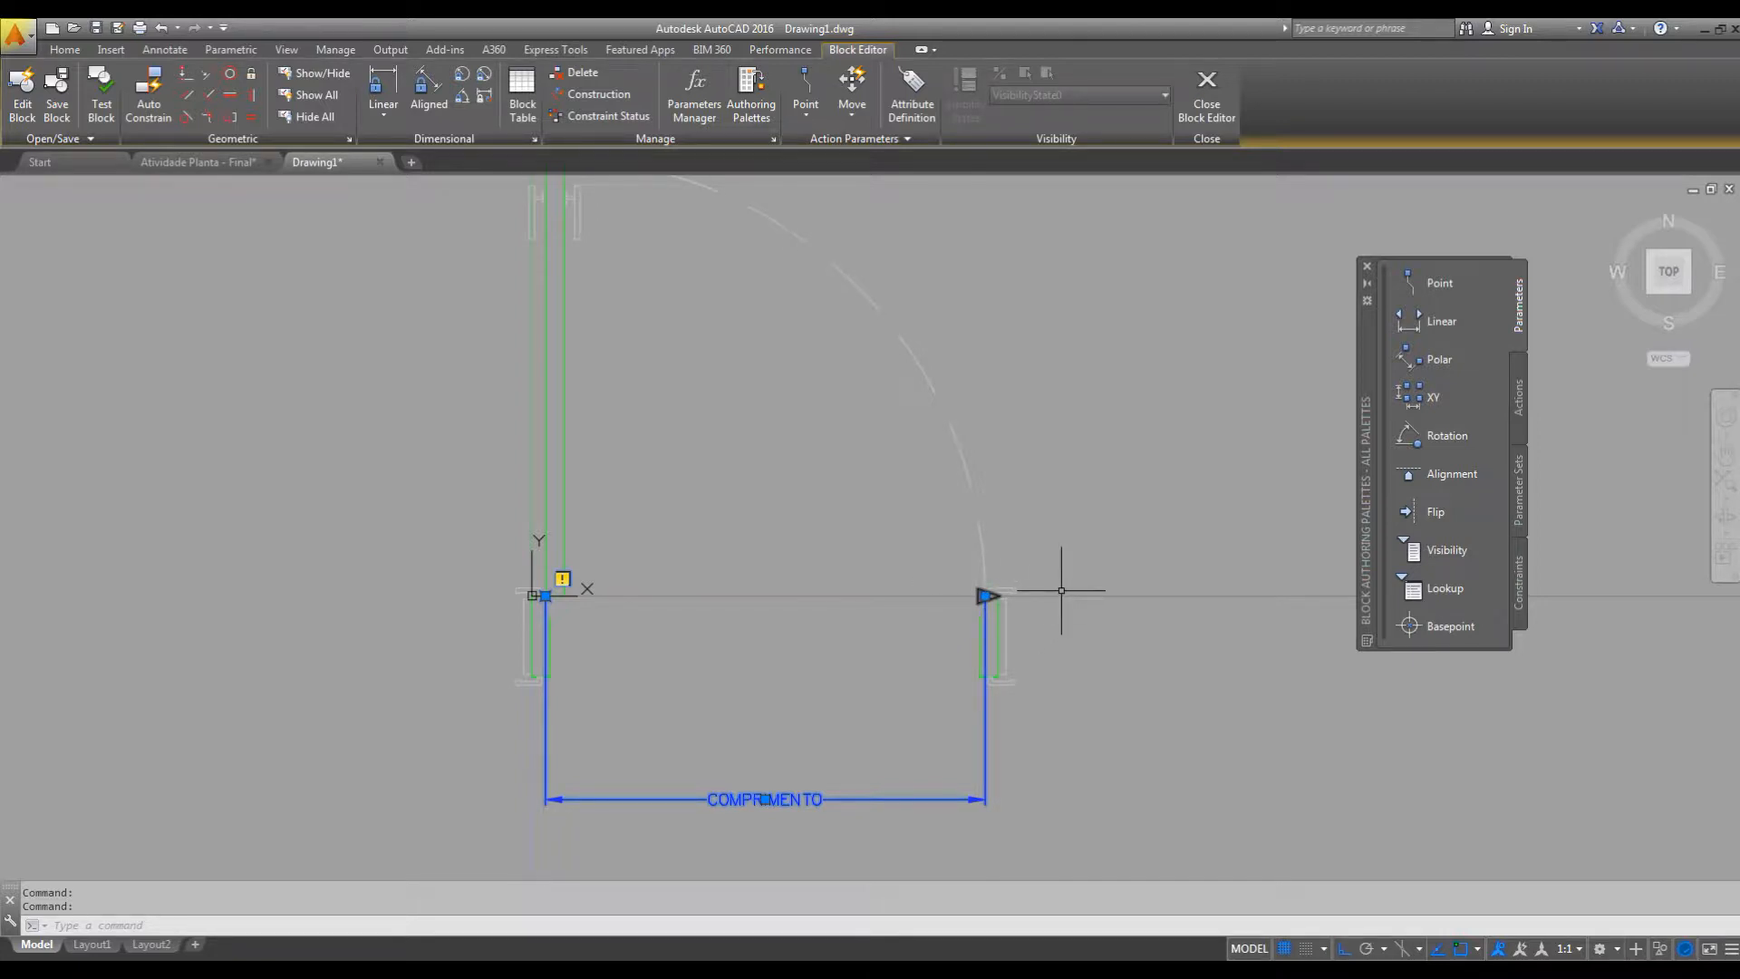
middle_drag(1076, 614, 1140, 559)
scroll(969, 537, down, 2)
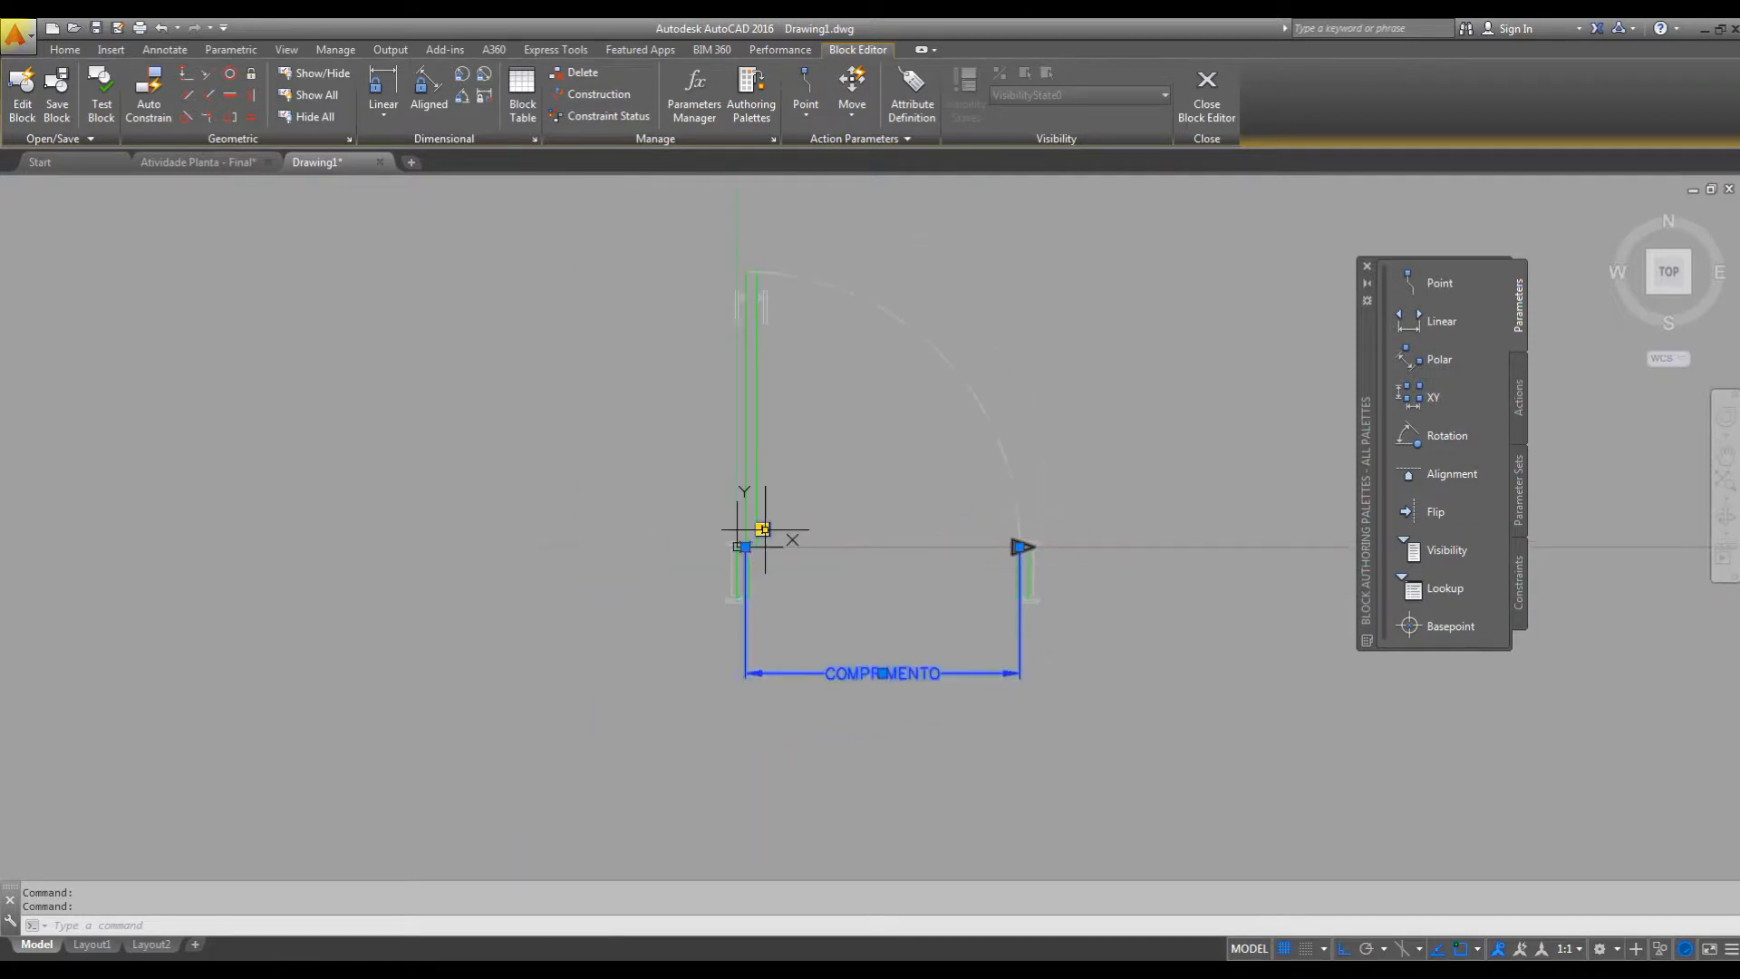
scroll(770, 512, up, 2)
middle_drag(804, 498, 758, 588)
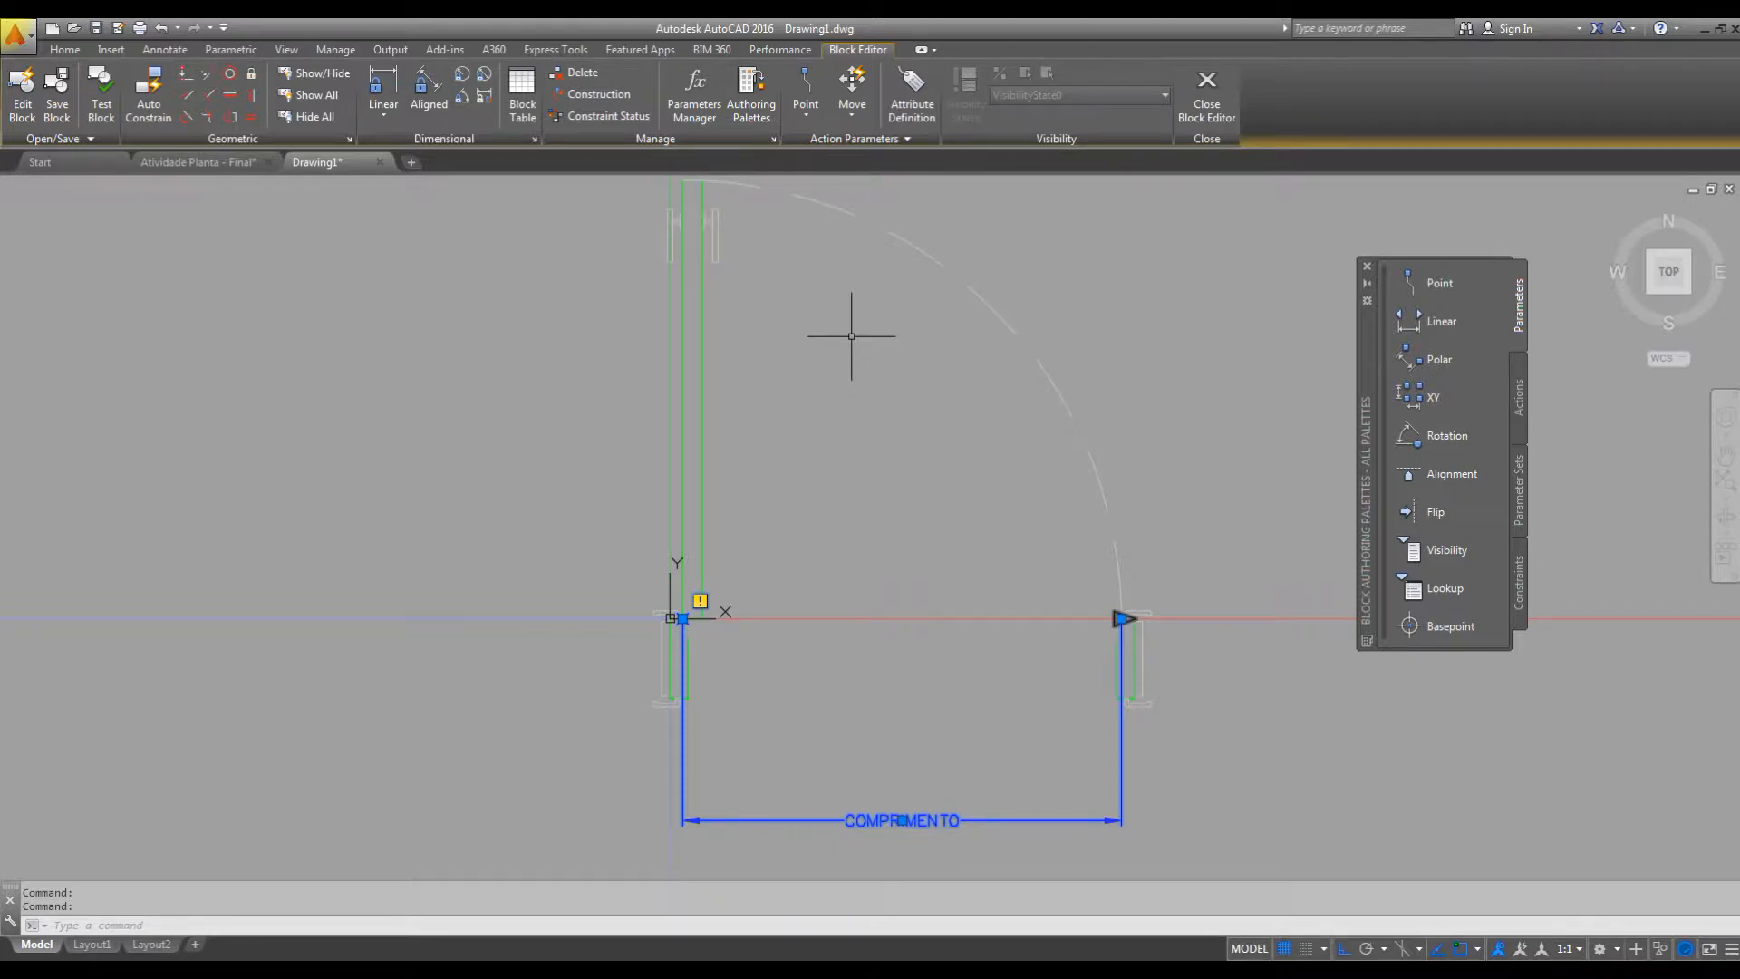
mouse_move(966, 453)
middle_down()
mouse_move(916, 441)
mouse_move(885, 466)
middle_up()
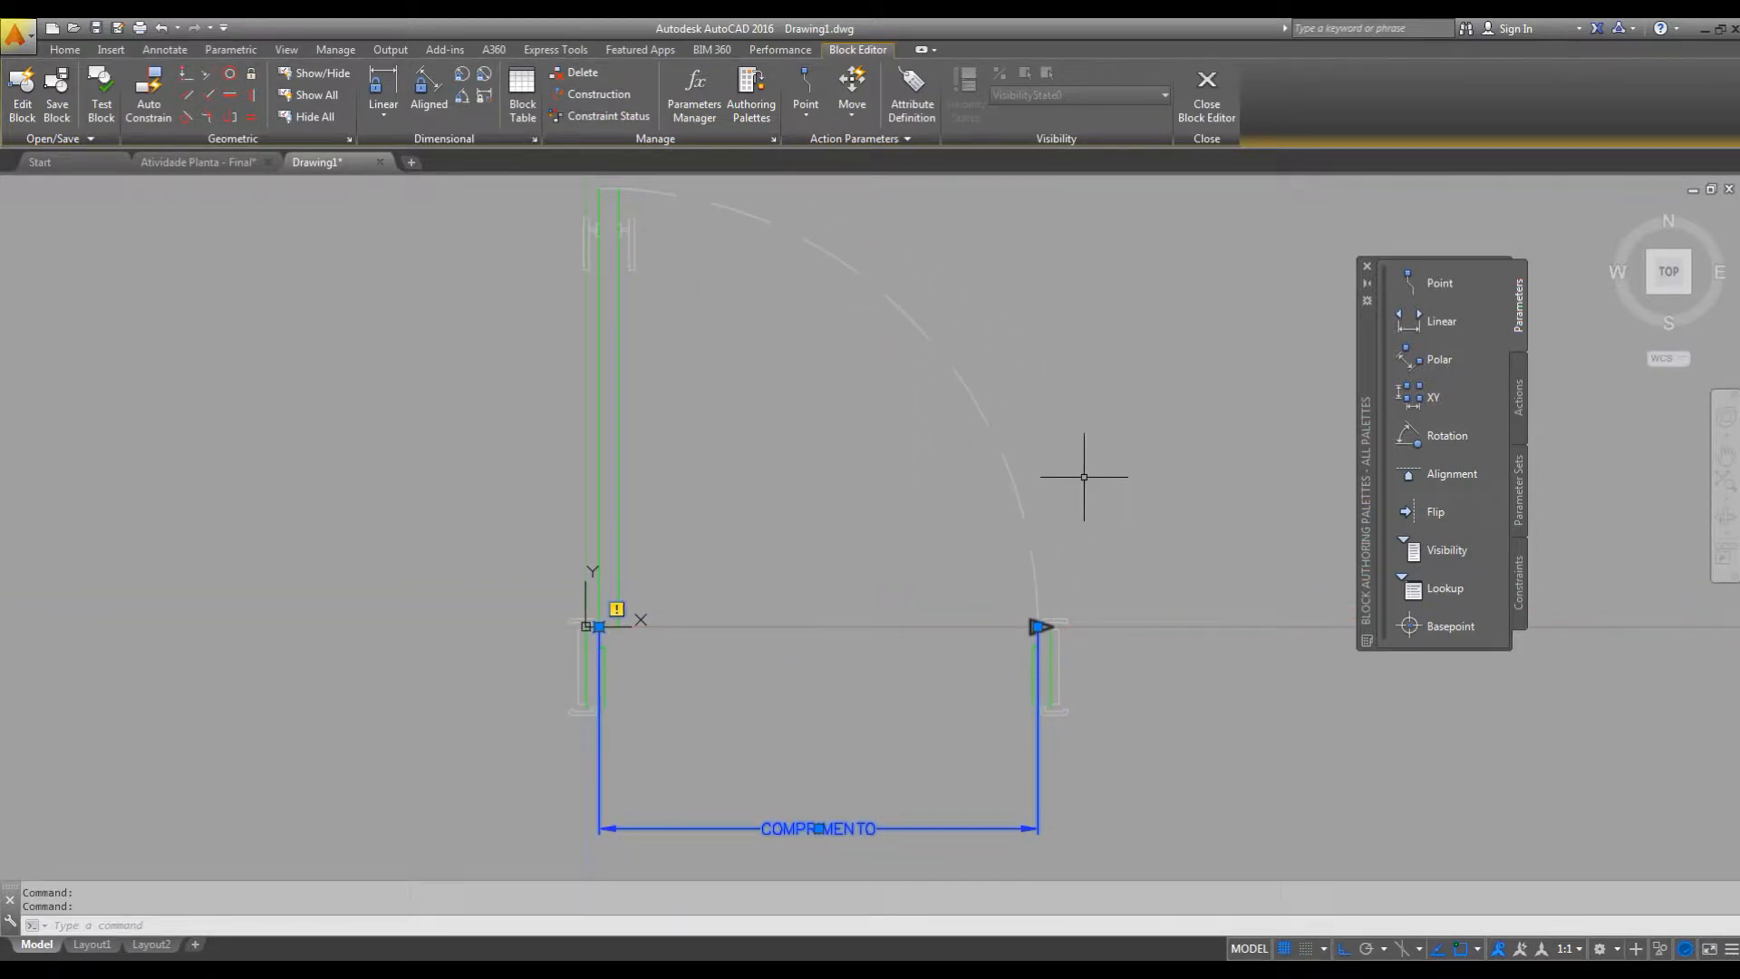
Add a Stretch action to COMPRIMENTO's right endpoint, framing the right jamb and selecting the jamb objects and parameter without the door swing arc.
click(1518, 389)
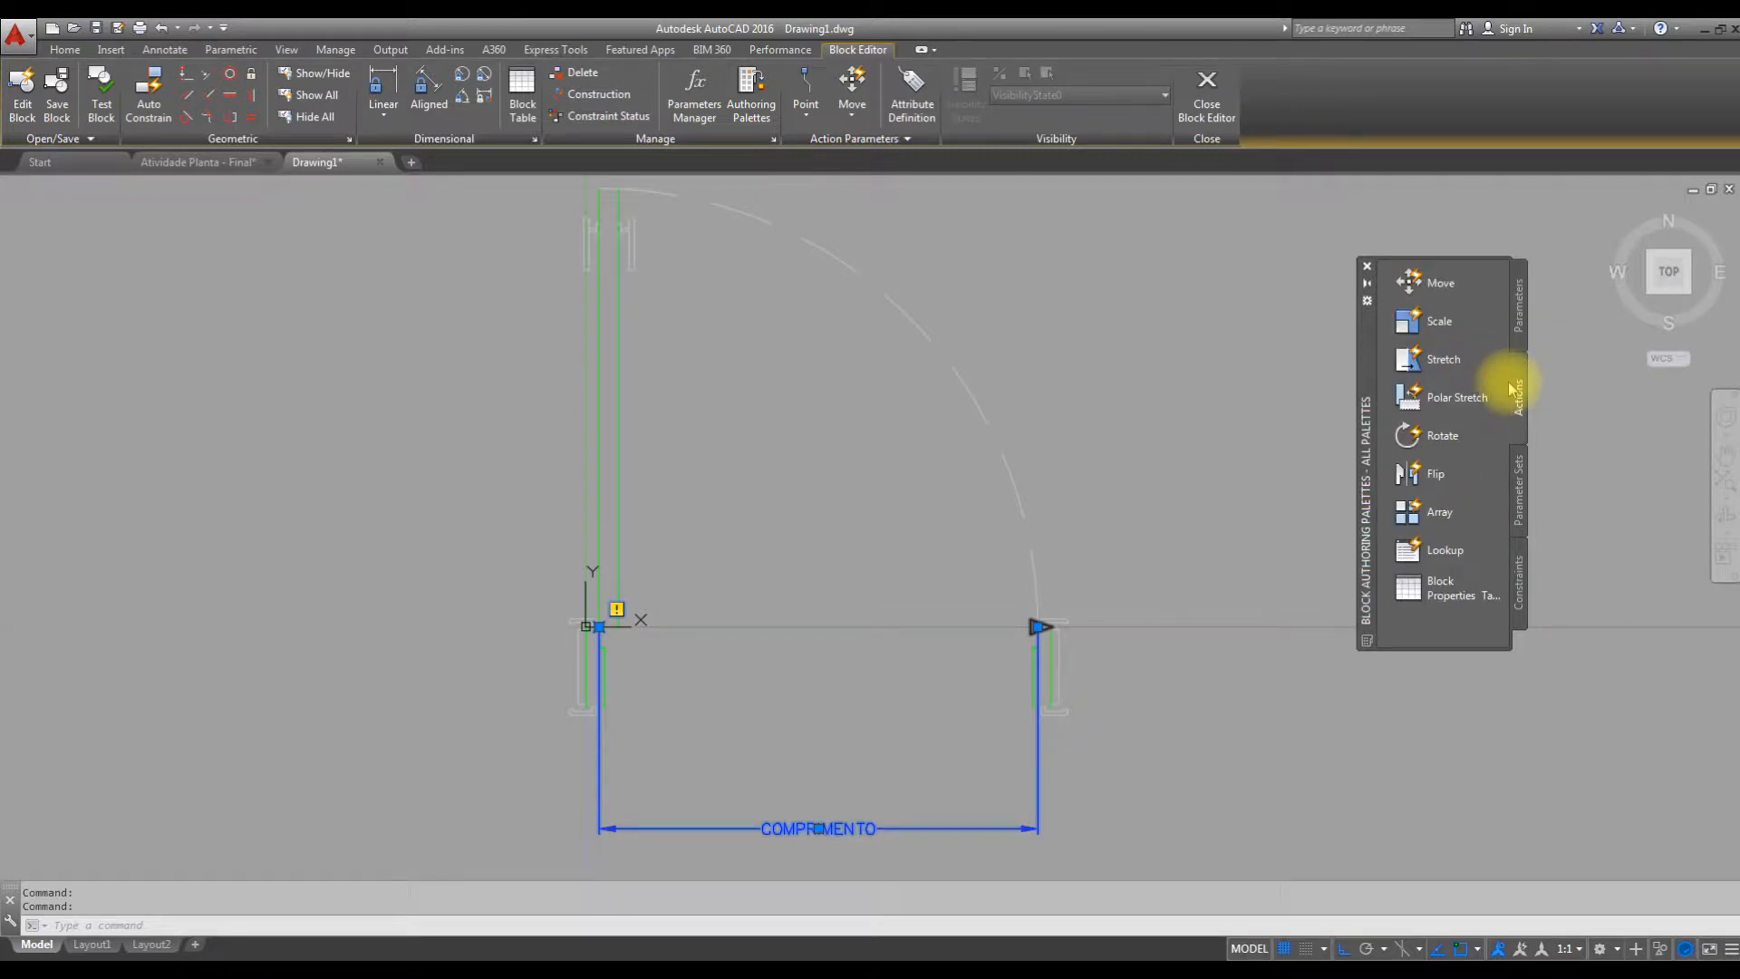
click(1444, 361)
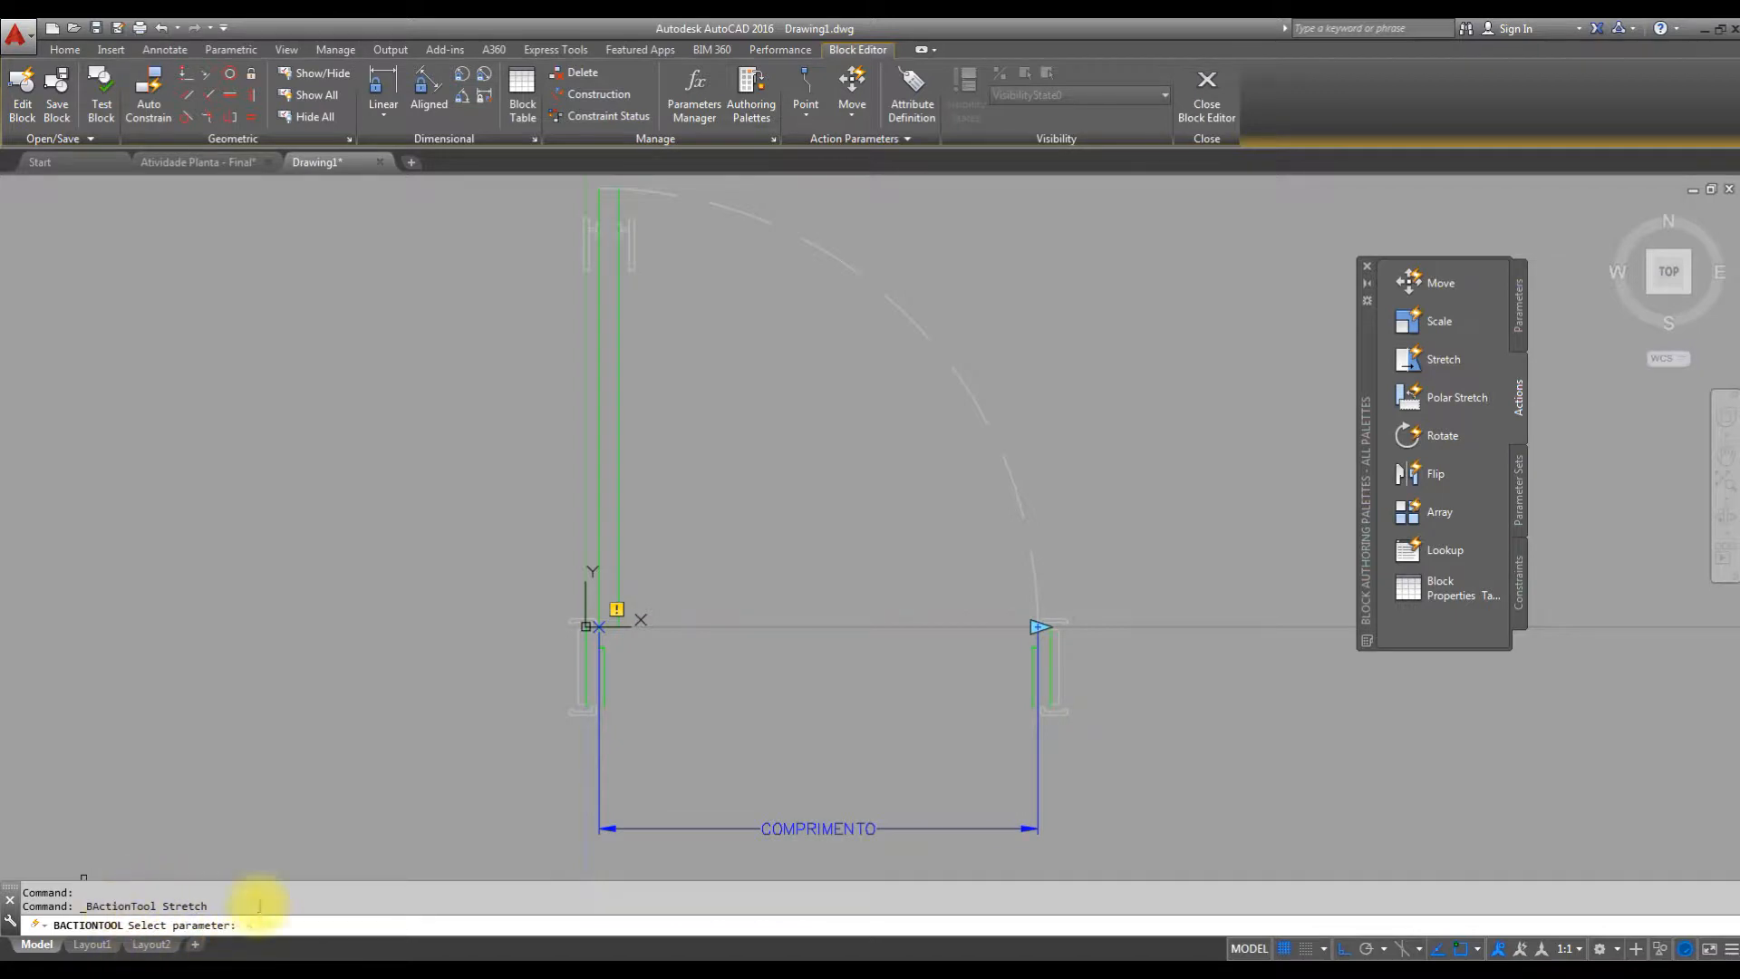
click(894, 830)
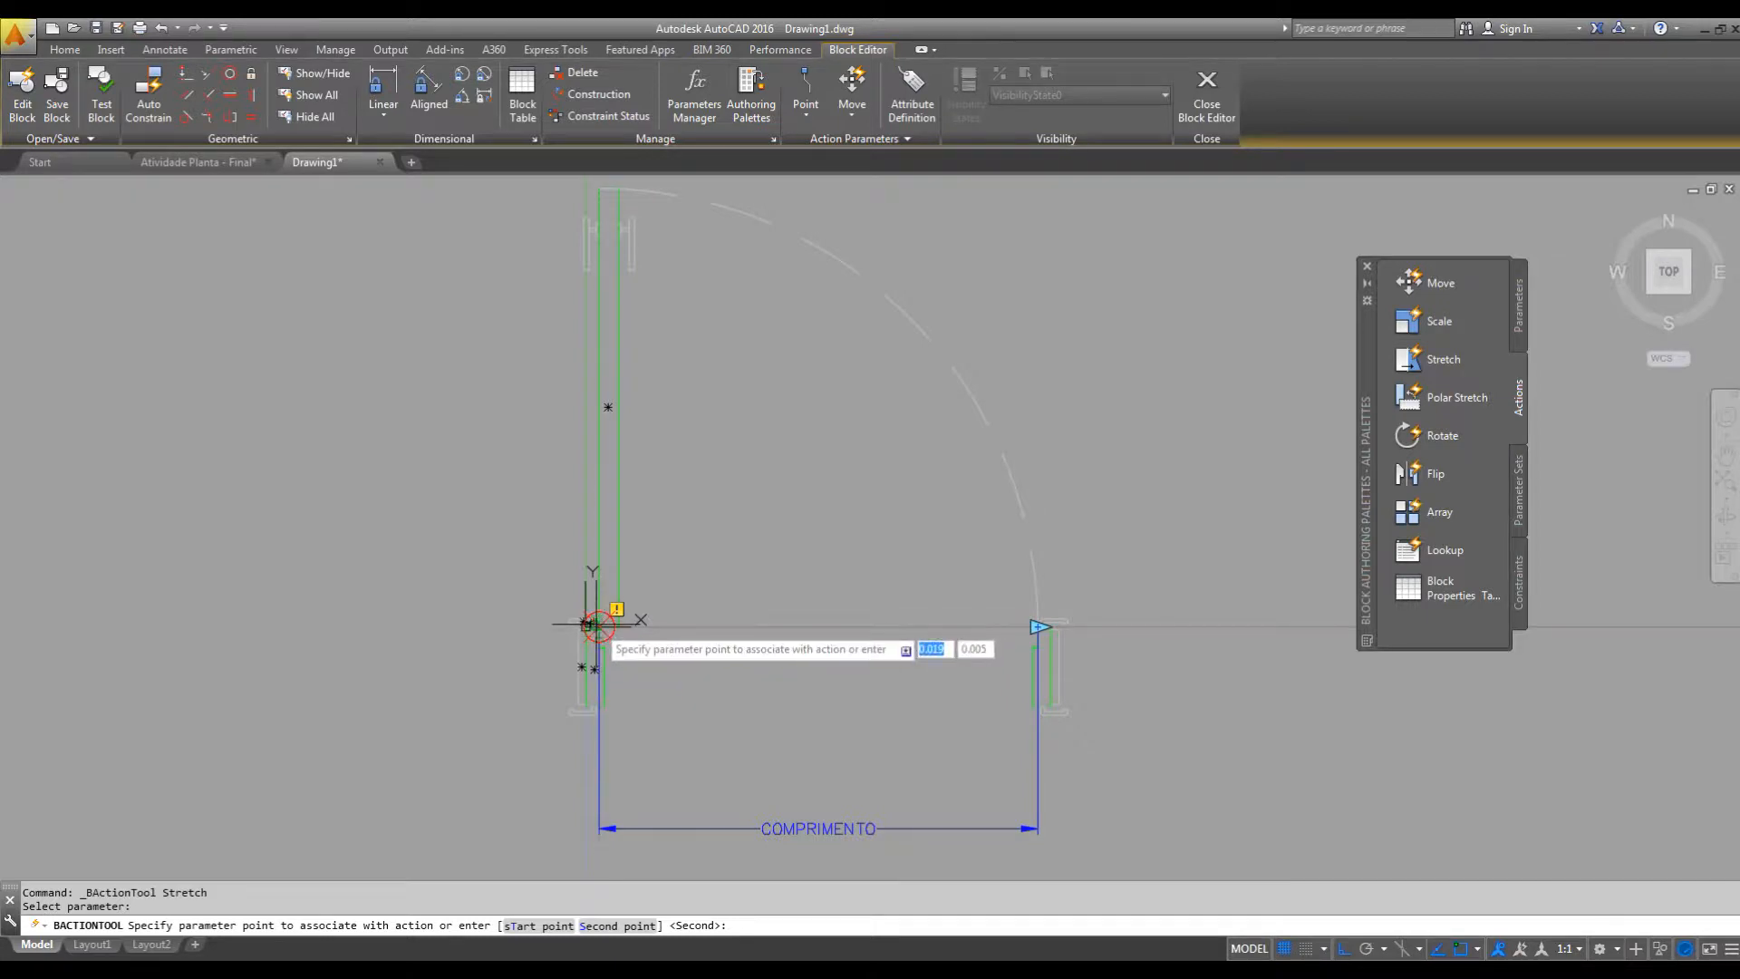
click(1037, 625)
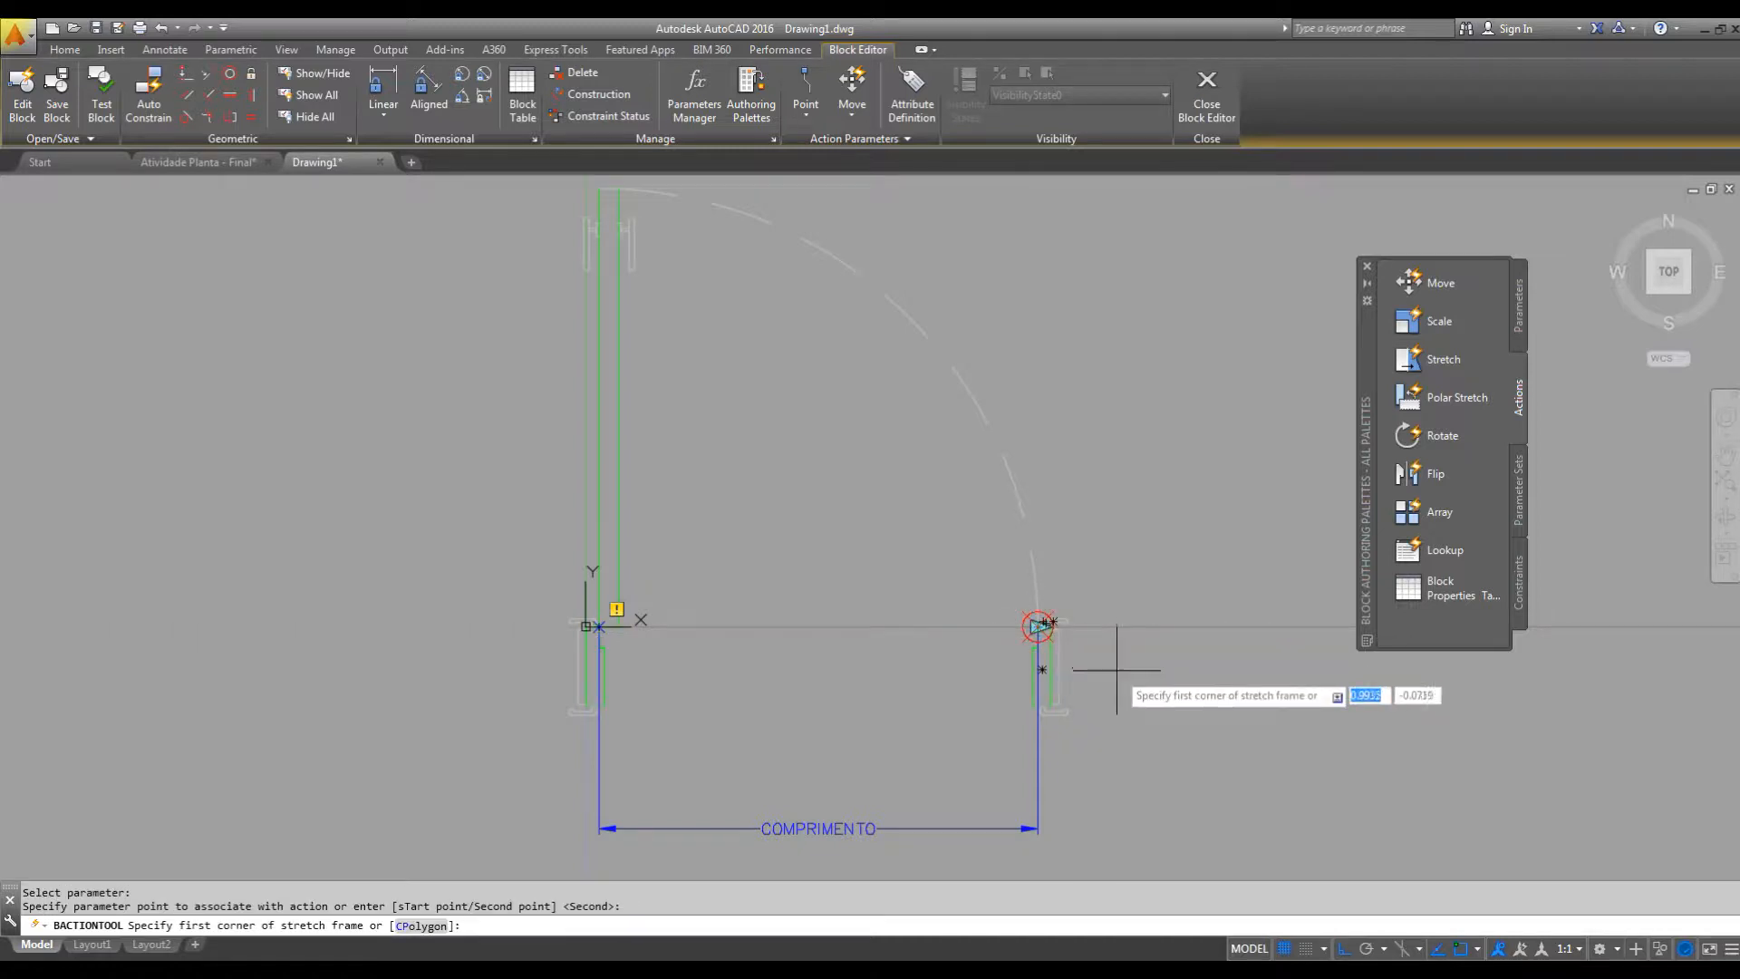
click(1165, 527)
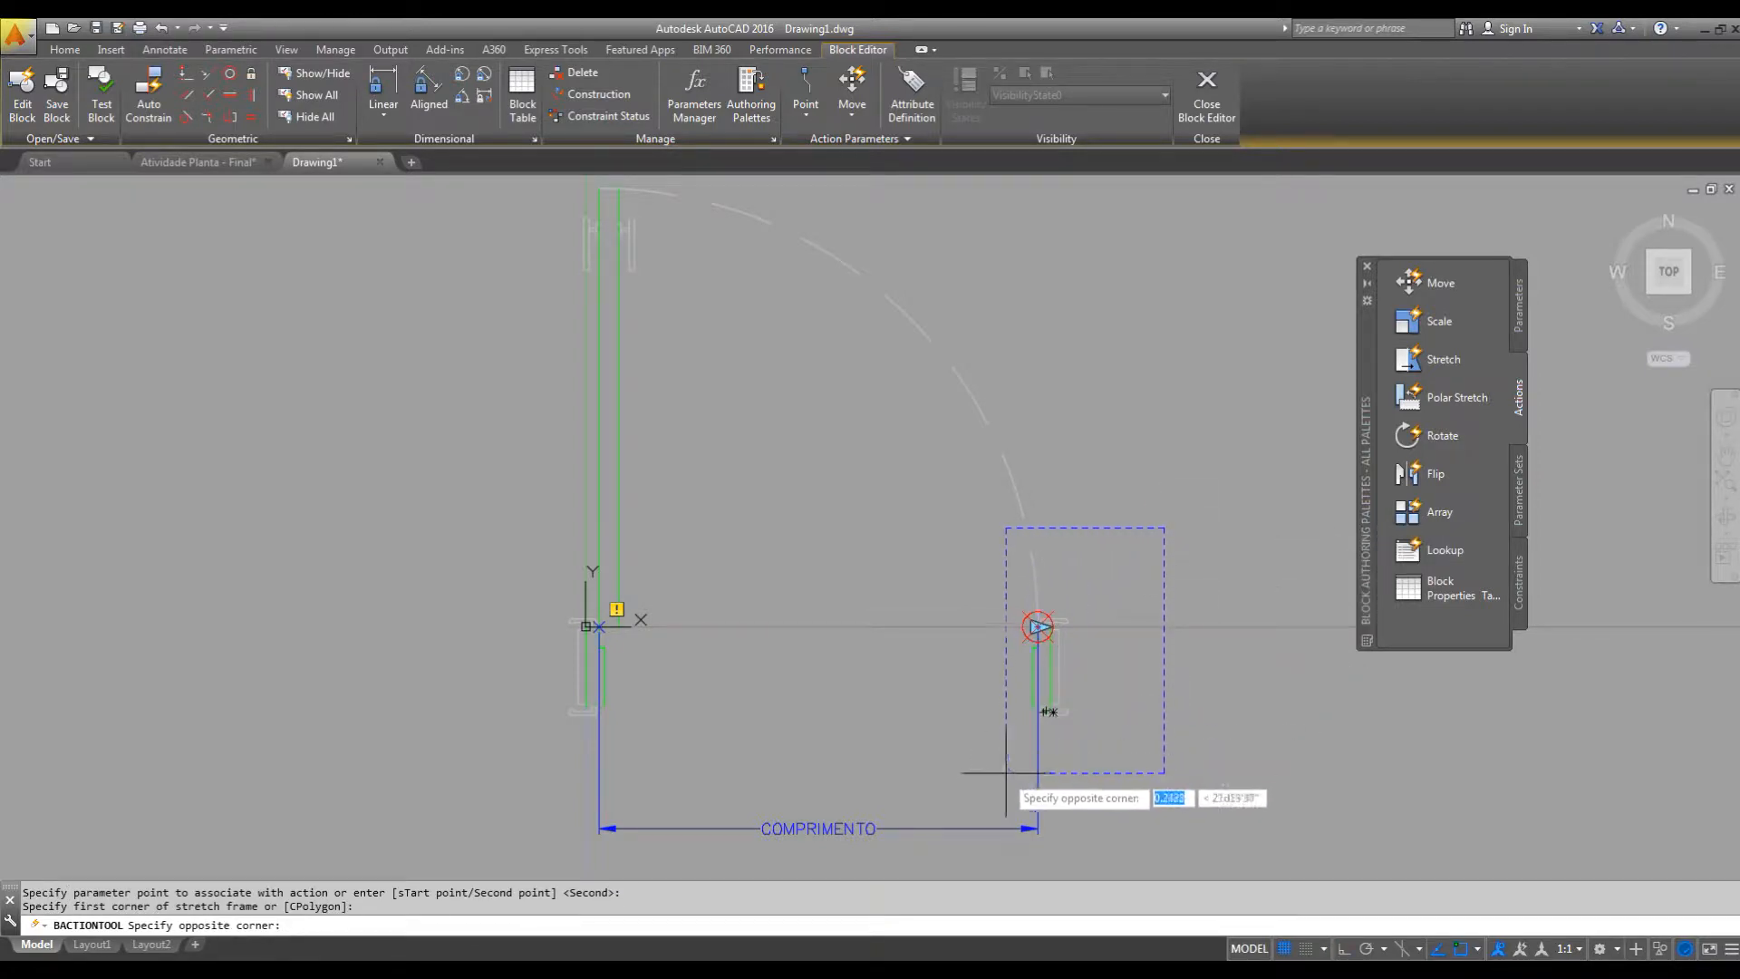
click(953, 848)
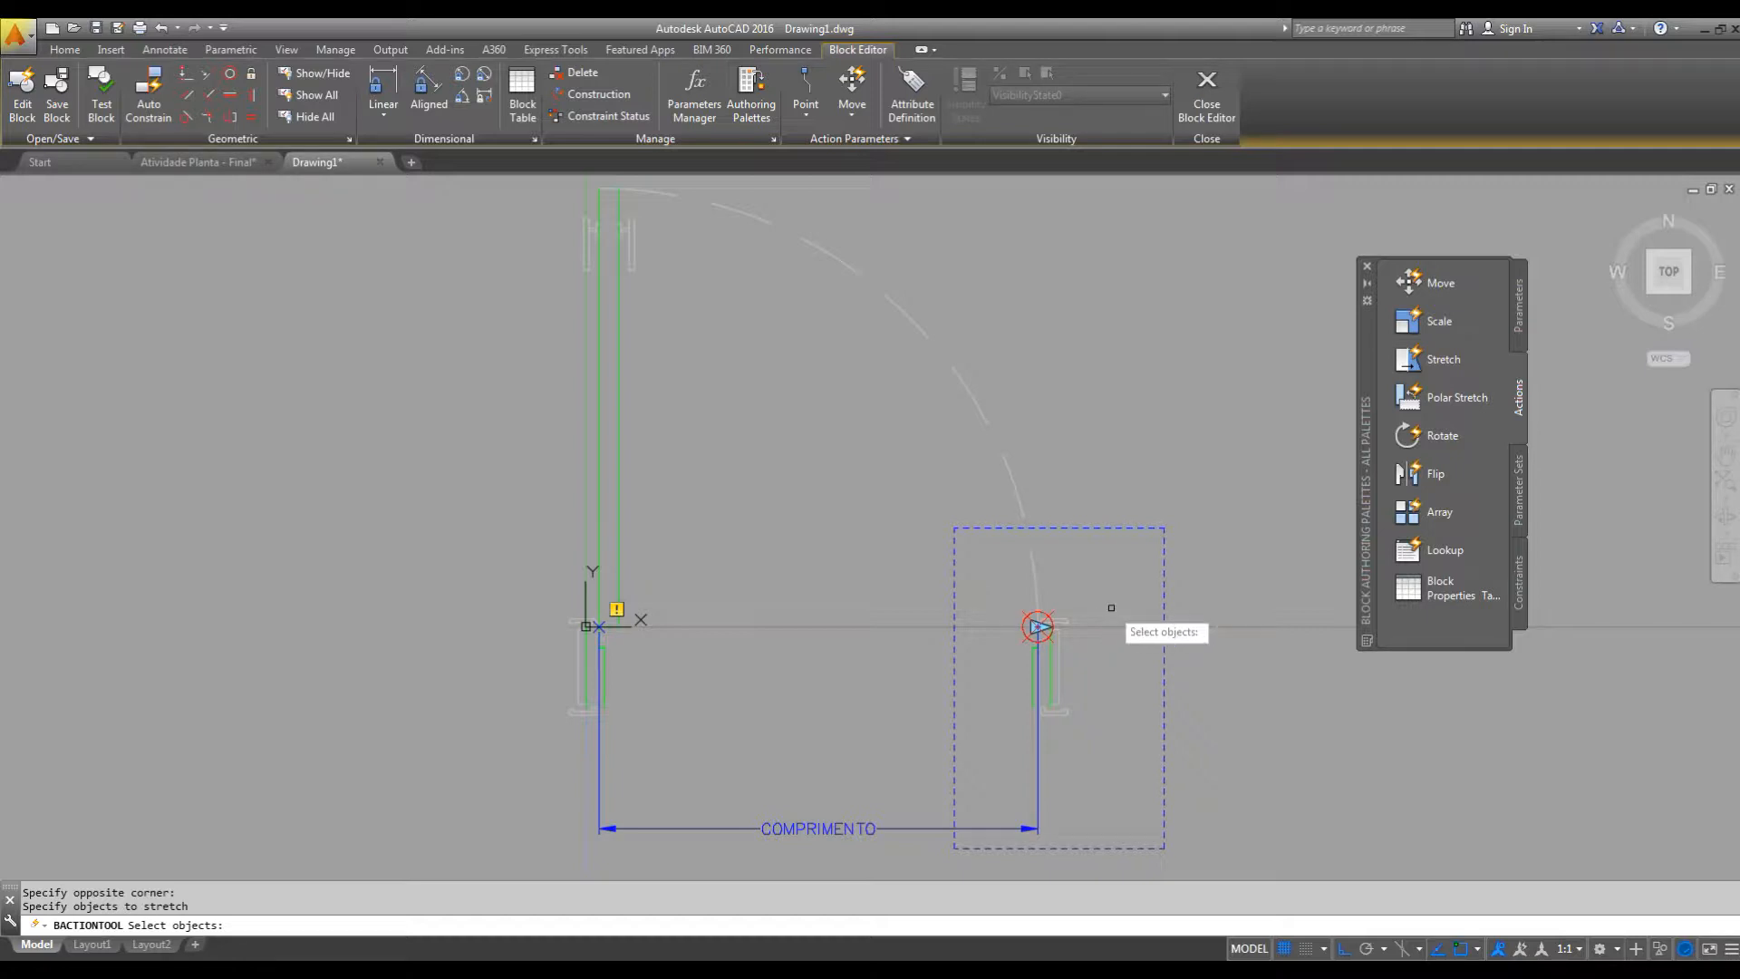
click(1130, 556)
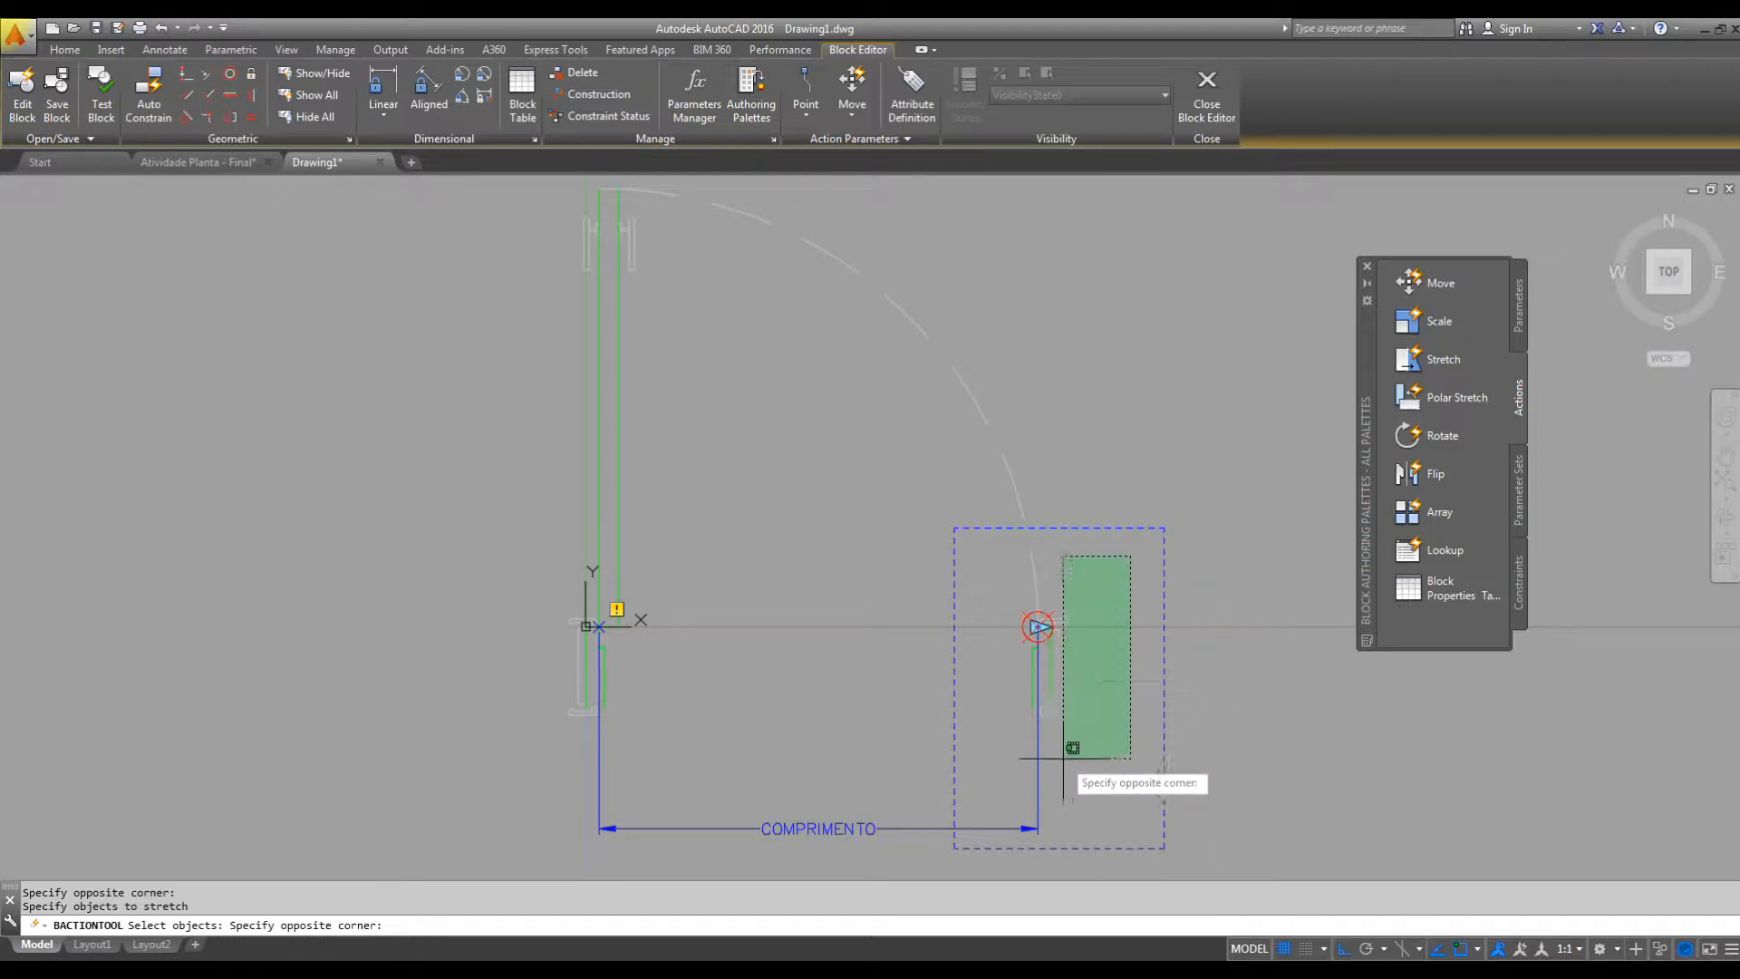
click(1009, 841)
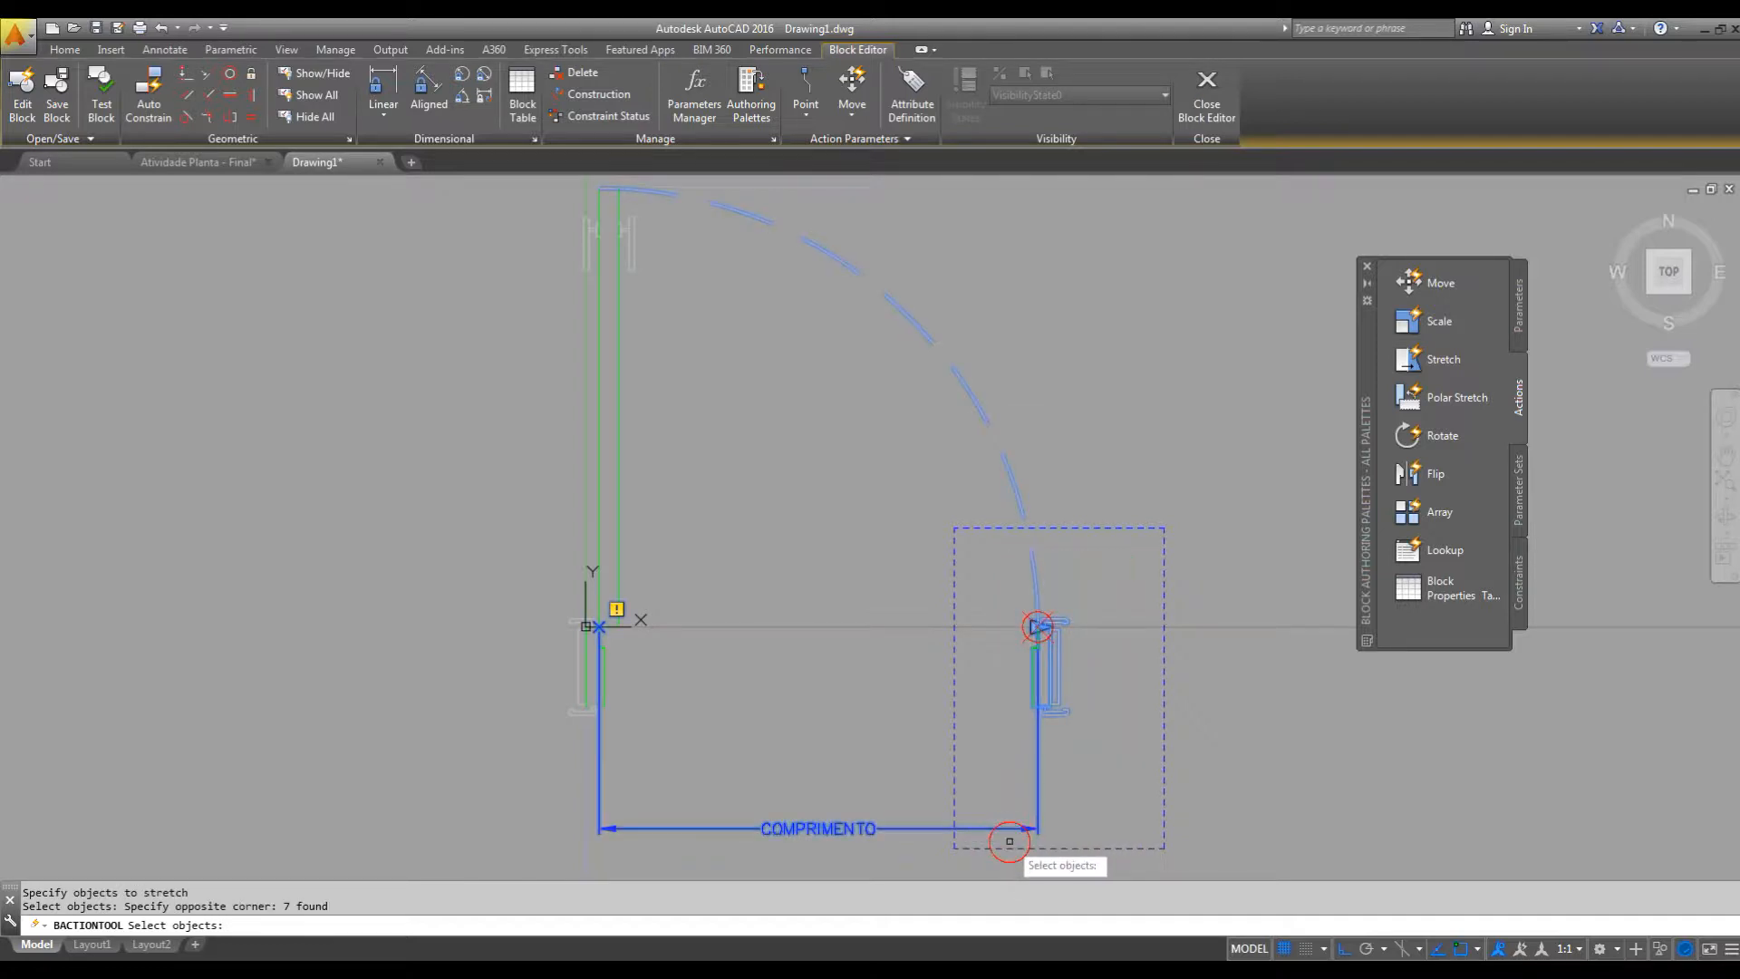
shift+click(1010, 473)
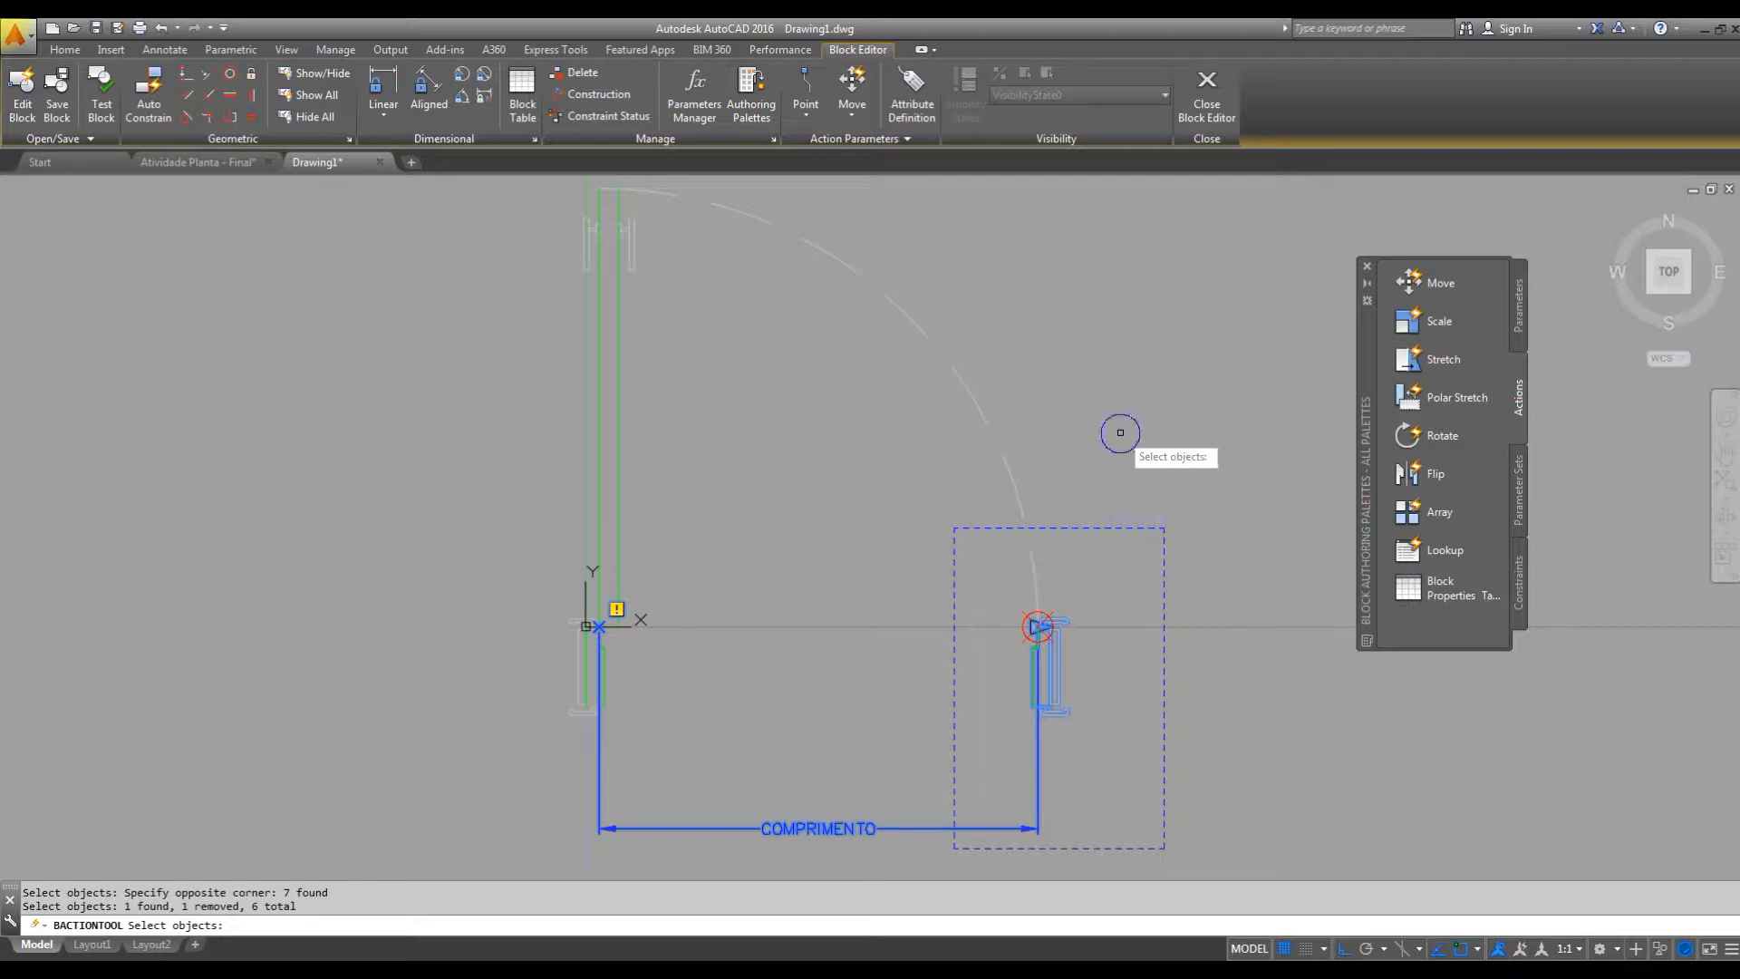
key(Return)
middle_drag(1169, 691, 1196, 626)
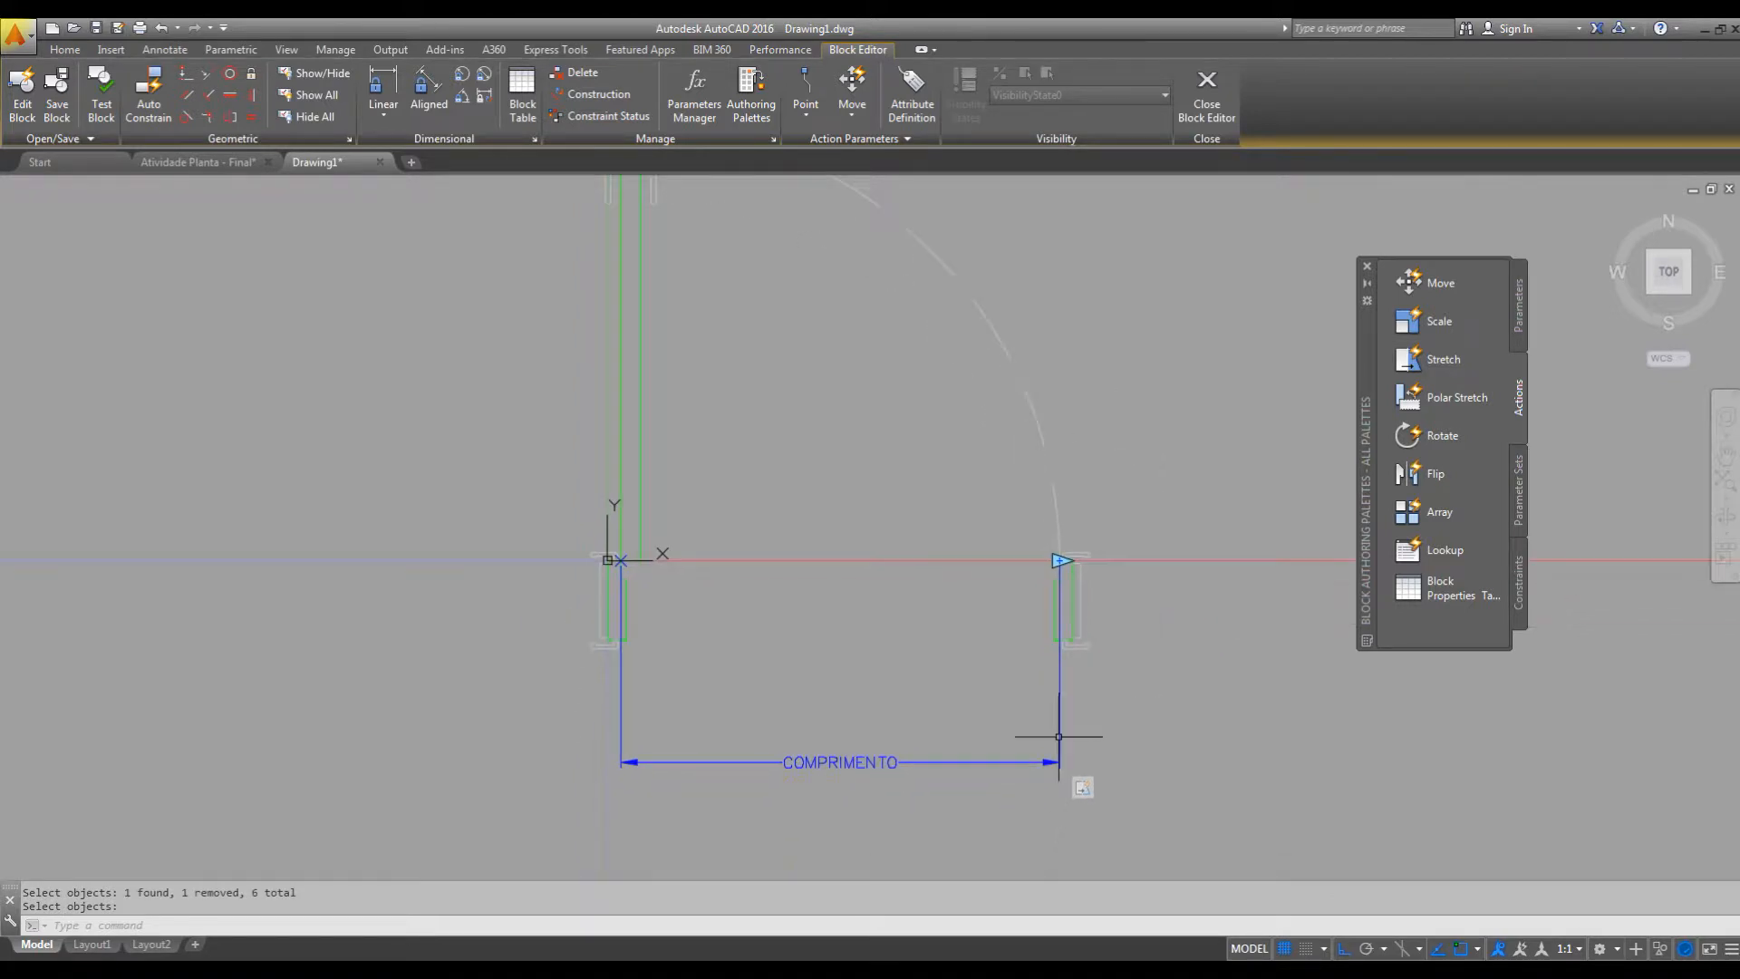
Inspect the new Stretch action's frame and associated objects at the right jamb, and clear the selection.
mouse_move(1084, 788)
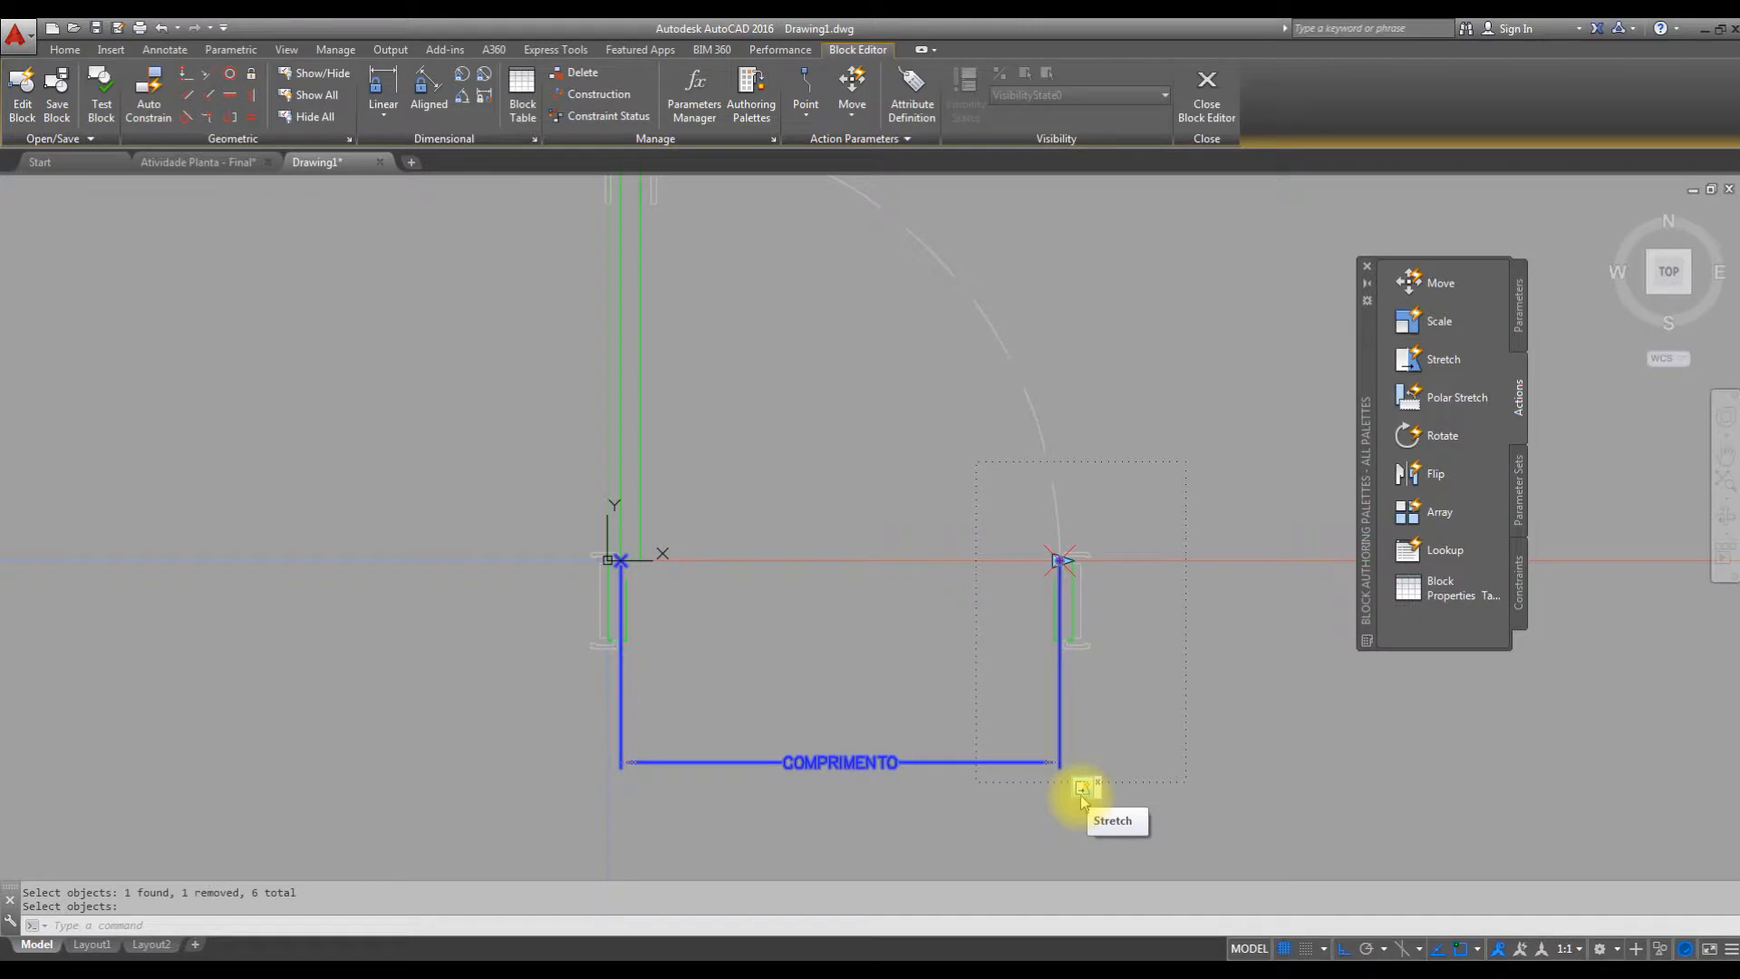
click(1082, 798)
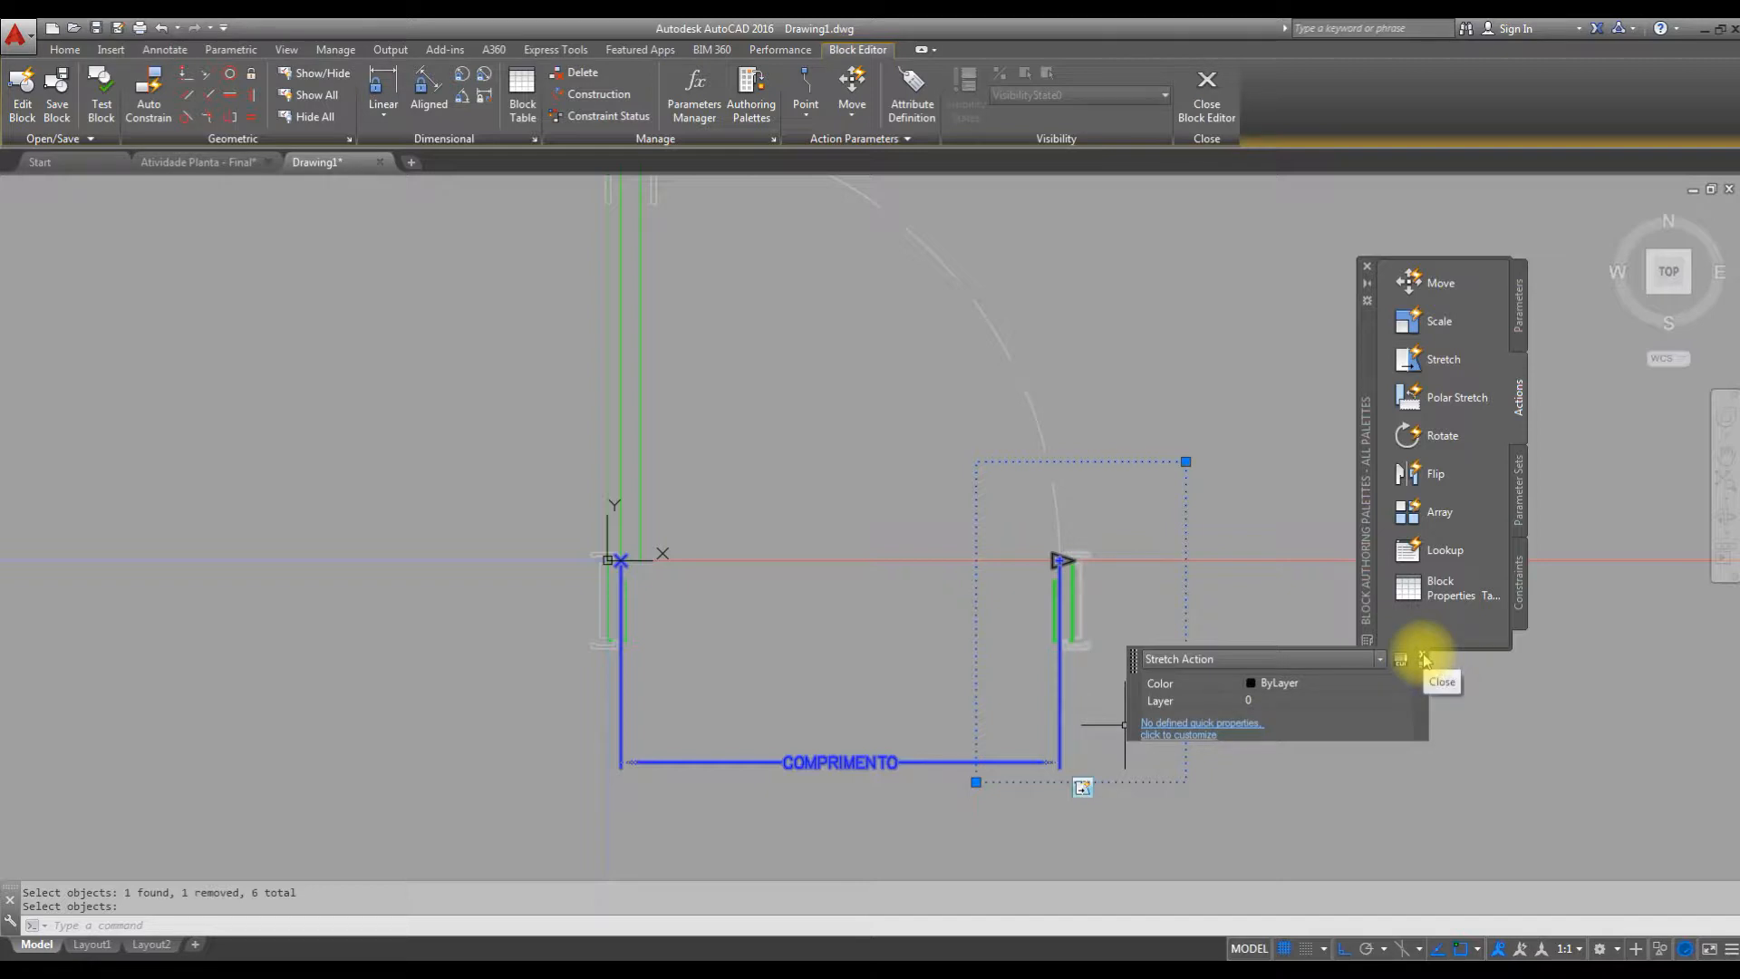
click(1423, 658)
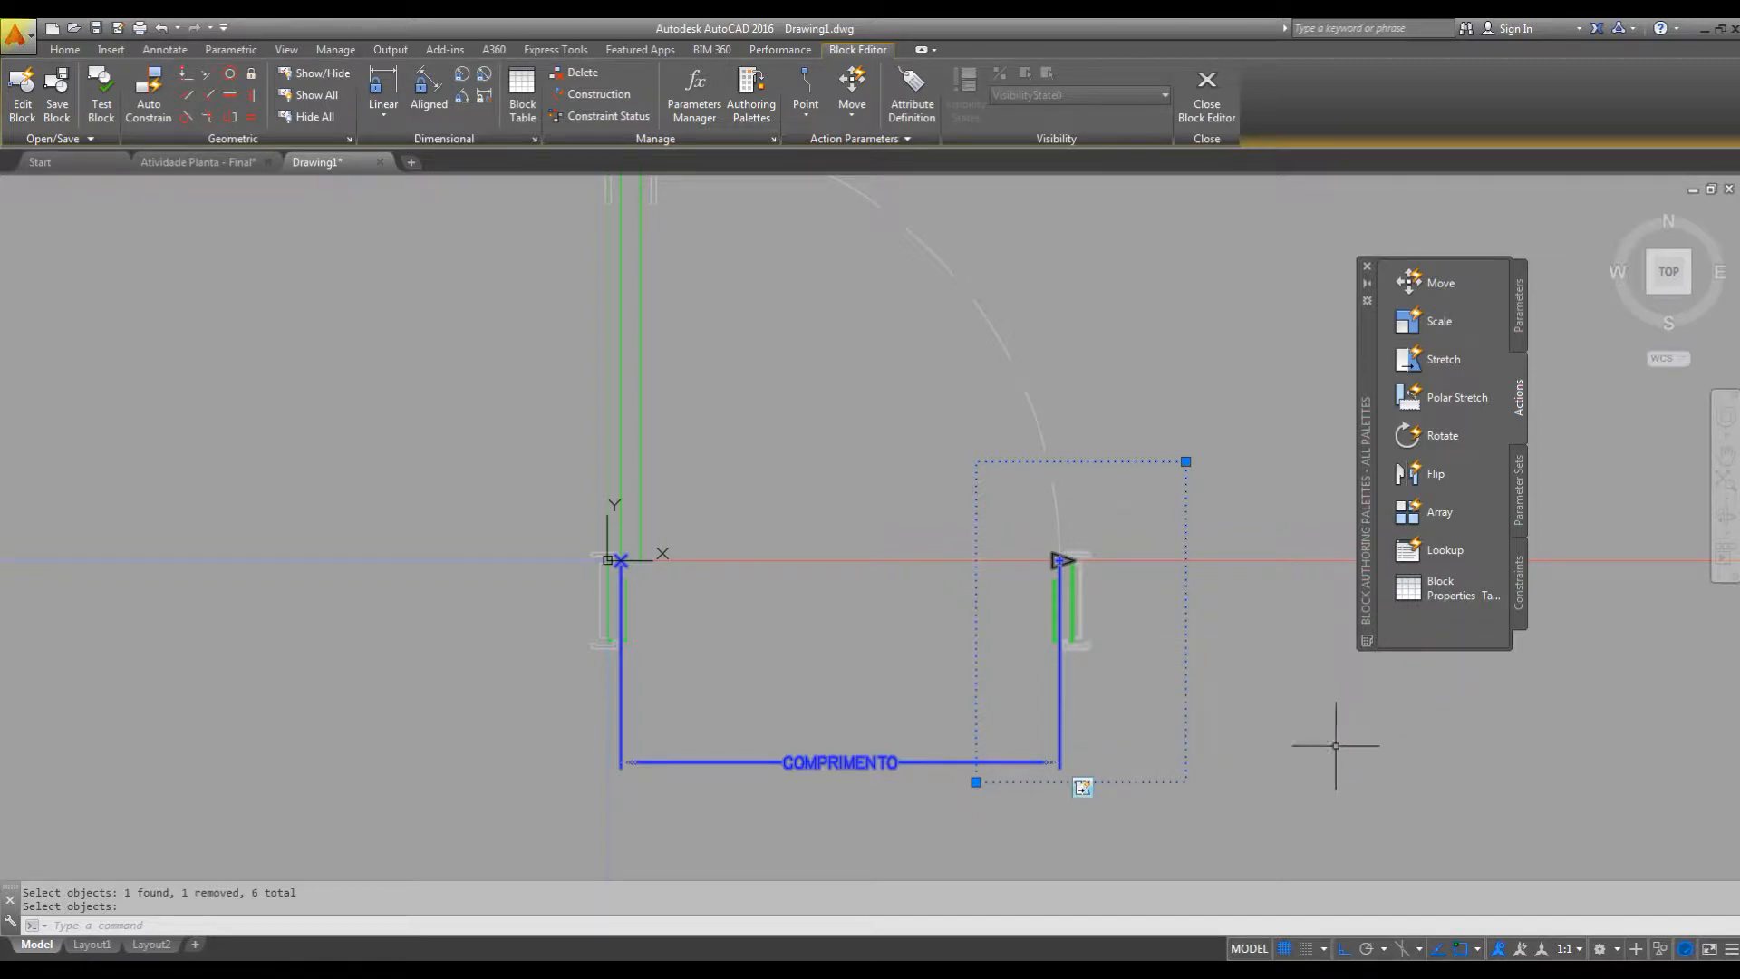
key(Escape)
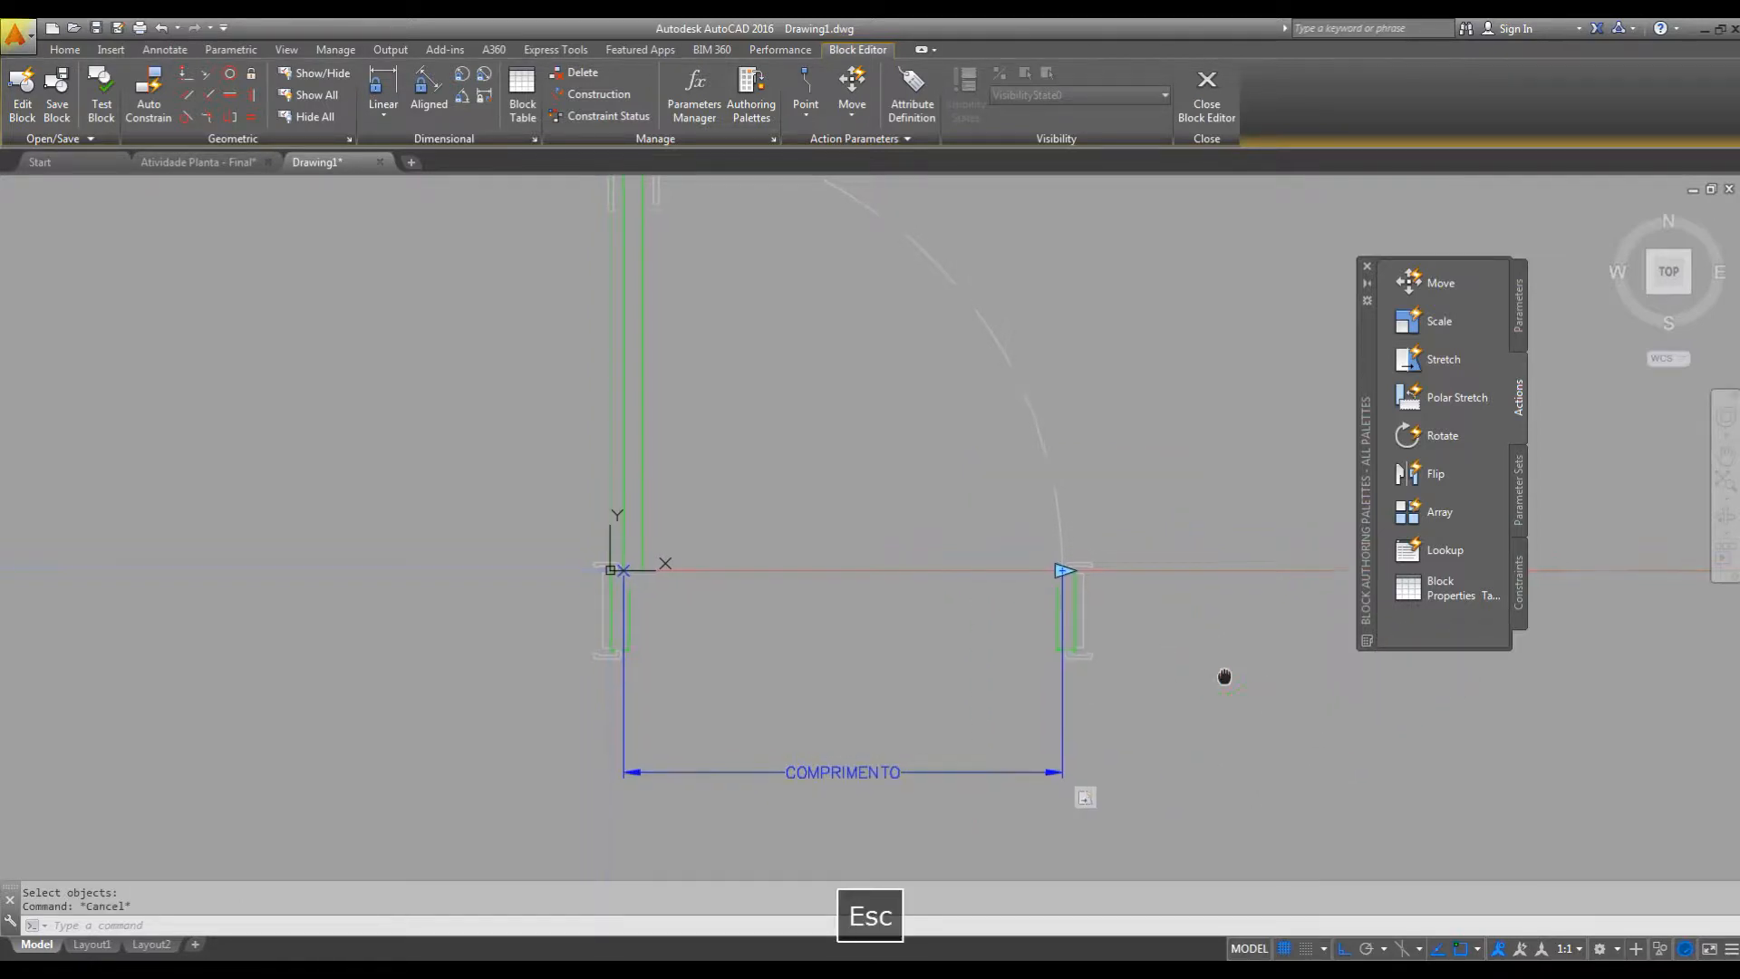
scroll(1196, 676, down, 2)
mouse_move(1197, 676)
middle_down()
mouse_move(1165, 704)
mouse_move(1084, 690)
mouse_move(1126, 667)
middle_up()
scroll(1099, 590, up, 2)
middle_drag(1099, 590, 1106, 649)
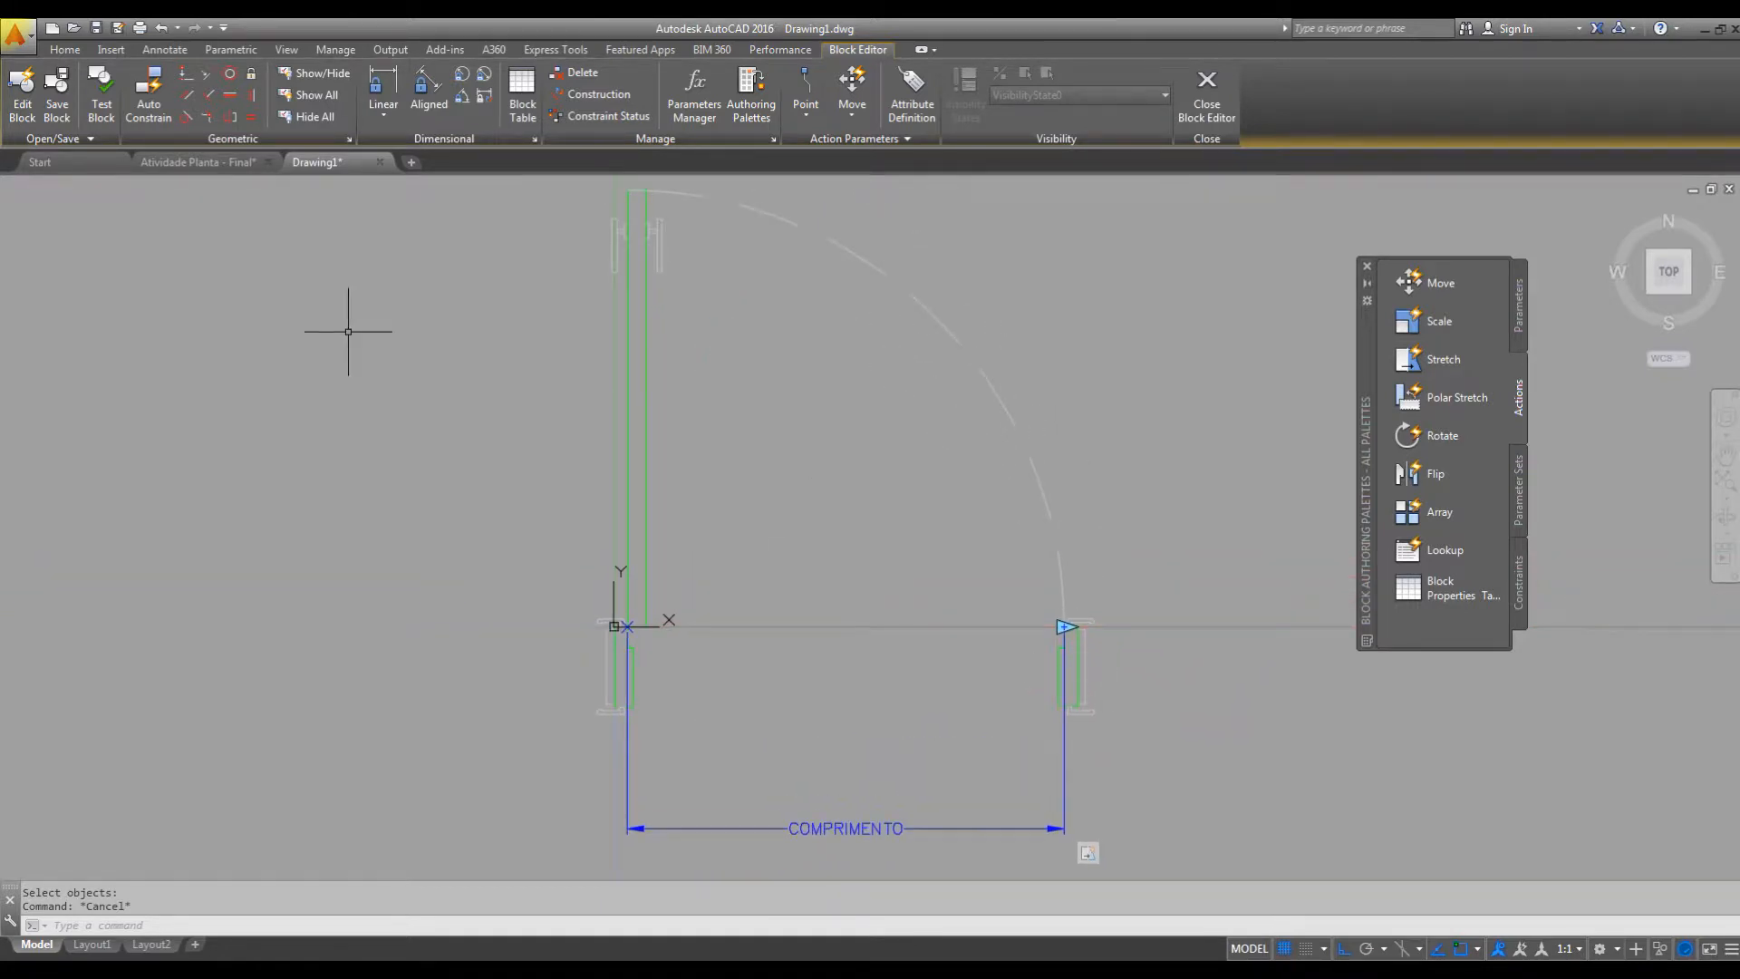
Open the PORTAS block in the test window and stretch its opening to about 1.55 and about 0.52.
click(102, 104)
middle_drag(881, 466, 821, 493)
scroll(827, 482, up, 3)
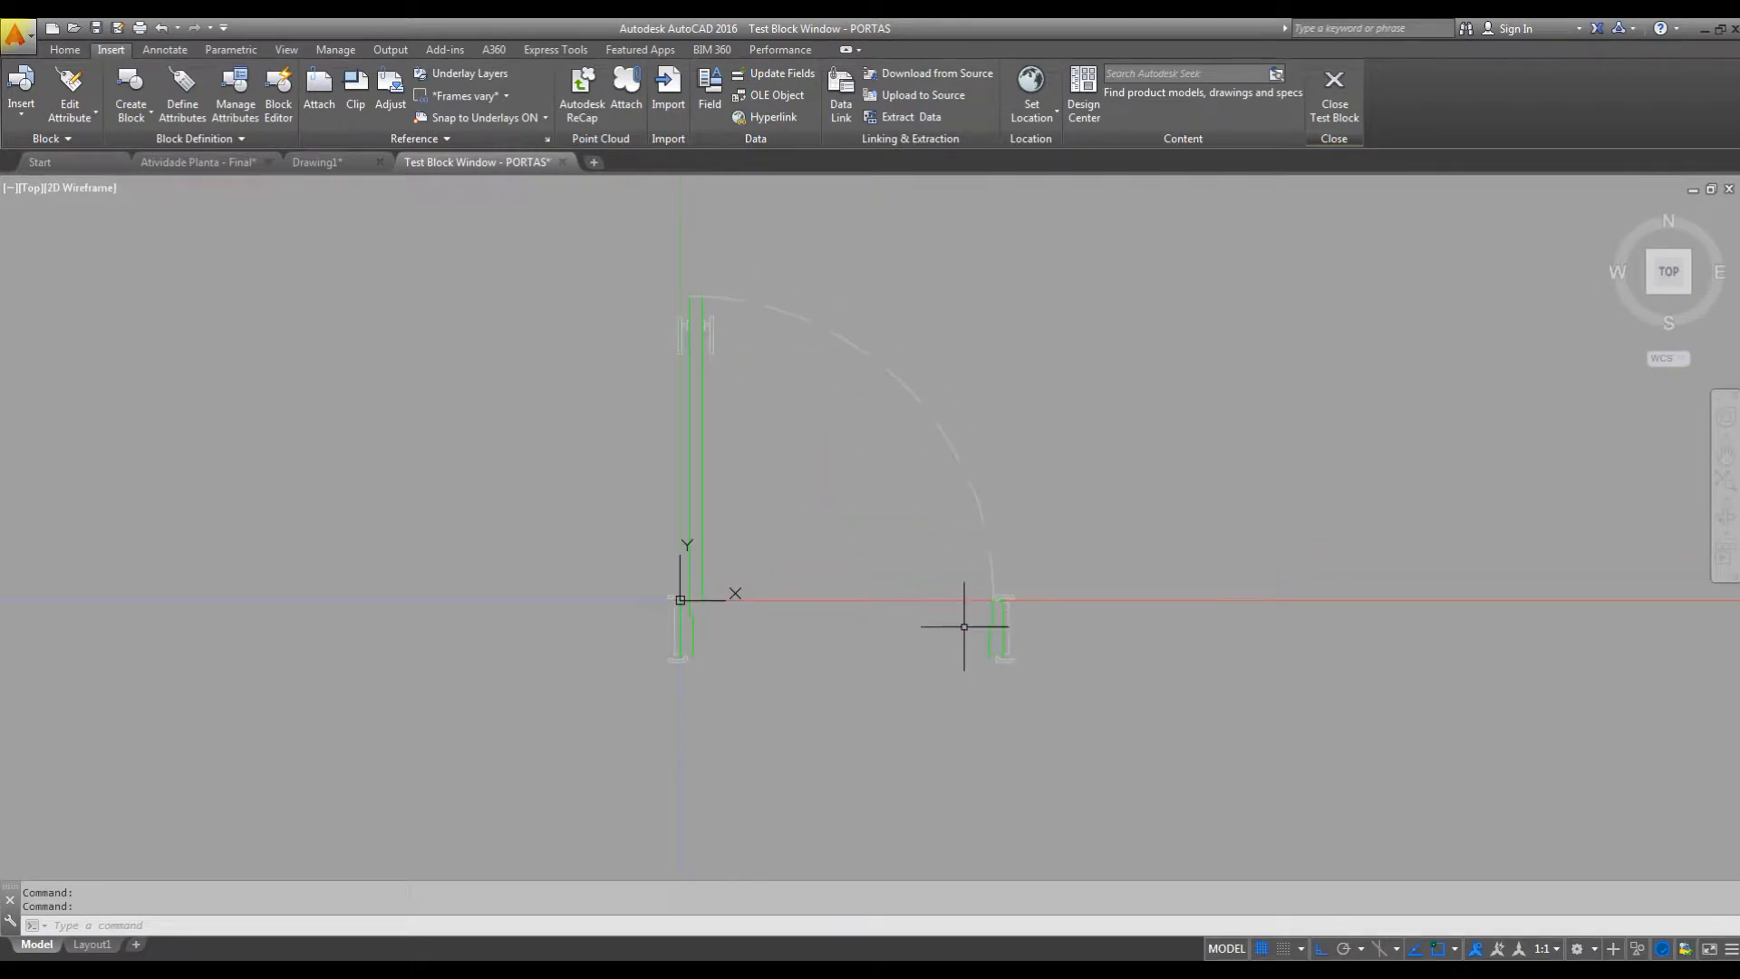
click(992, 622)
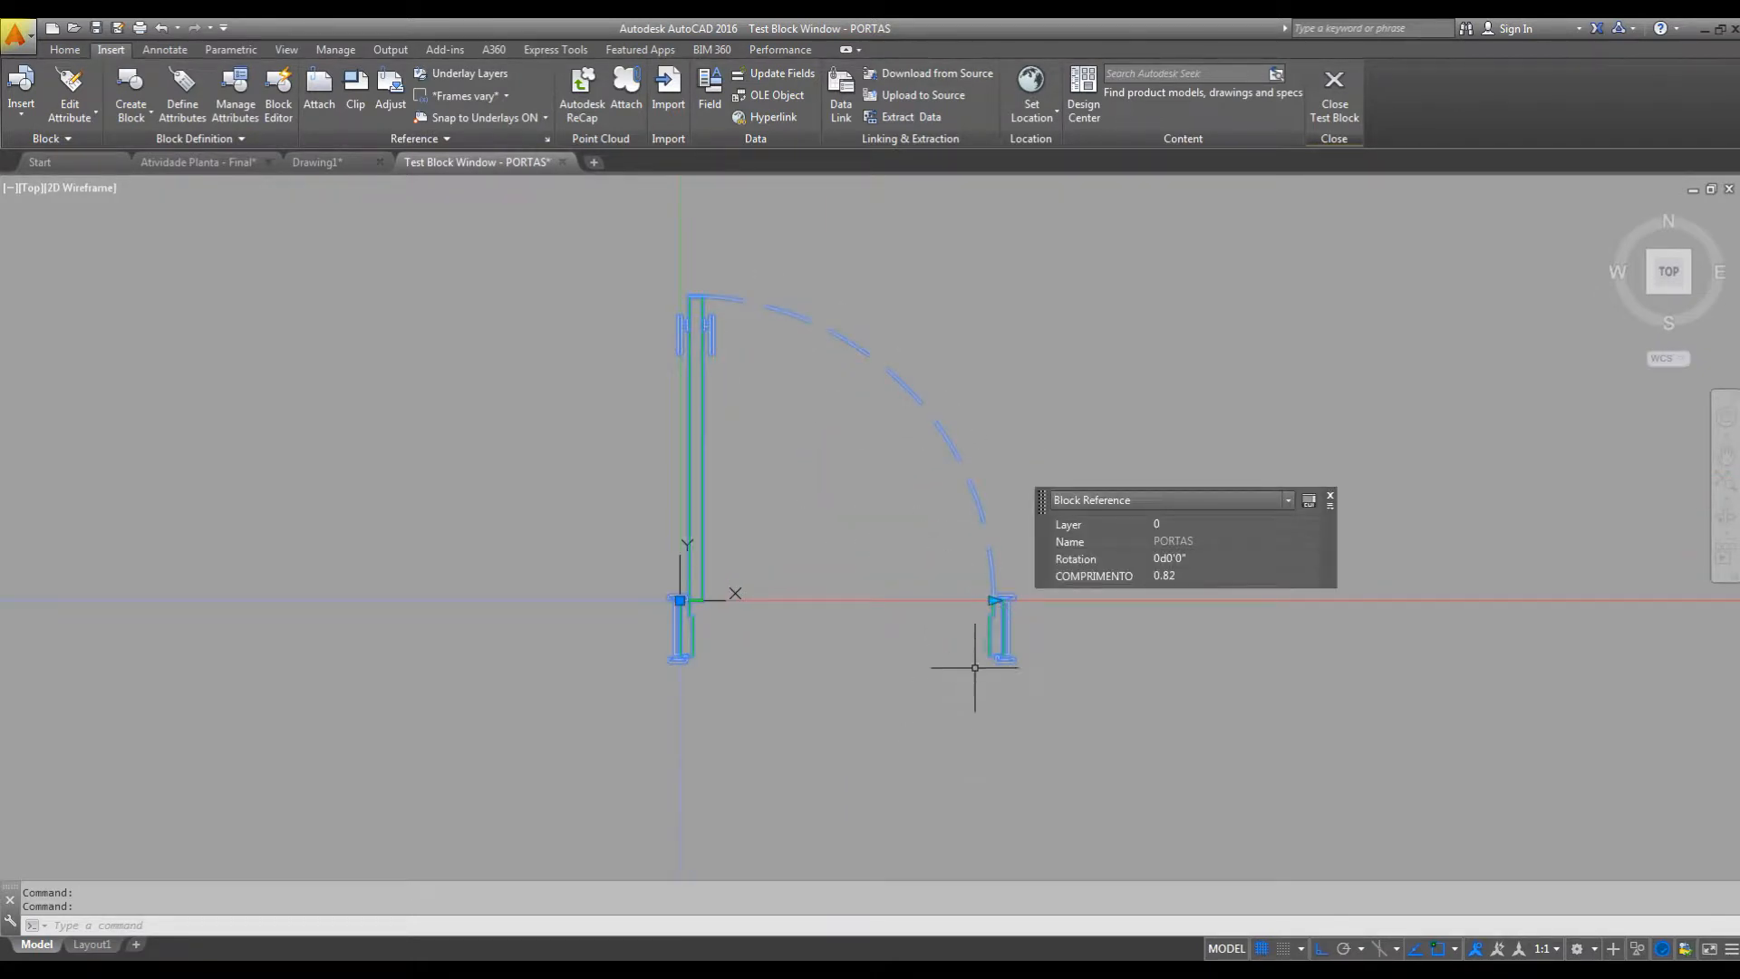
click(1330, 497)
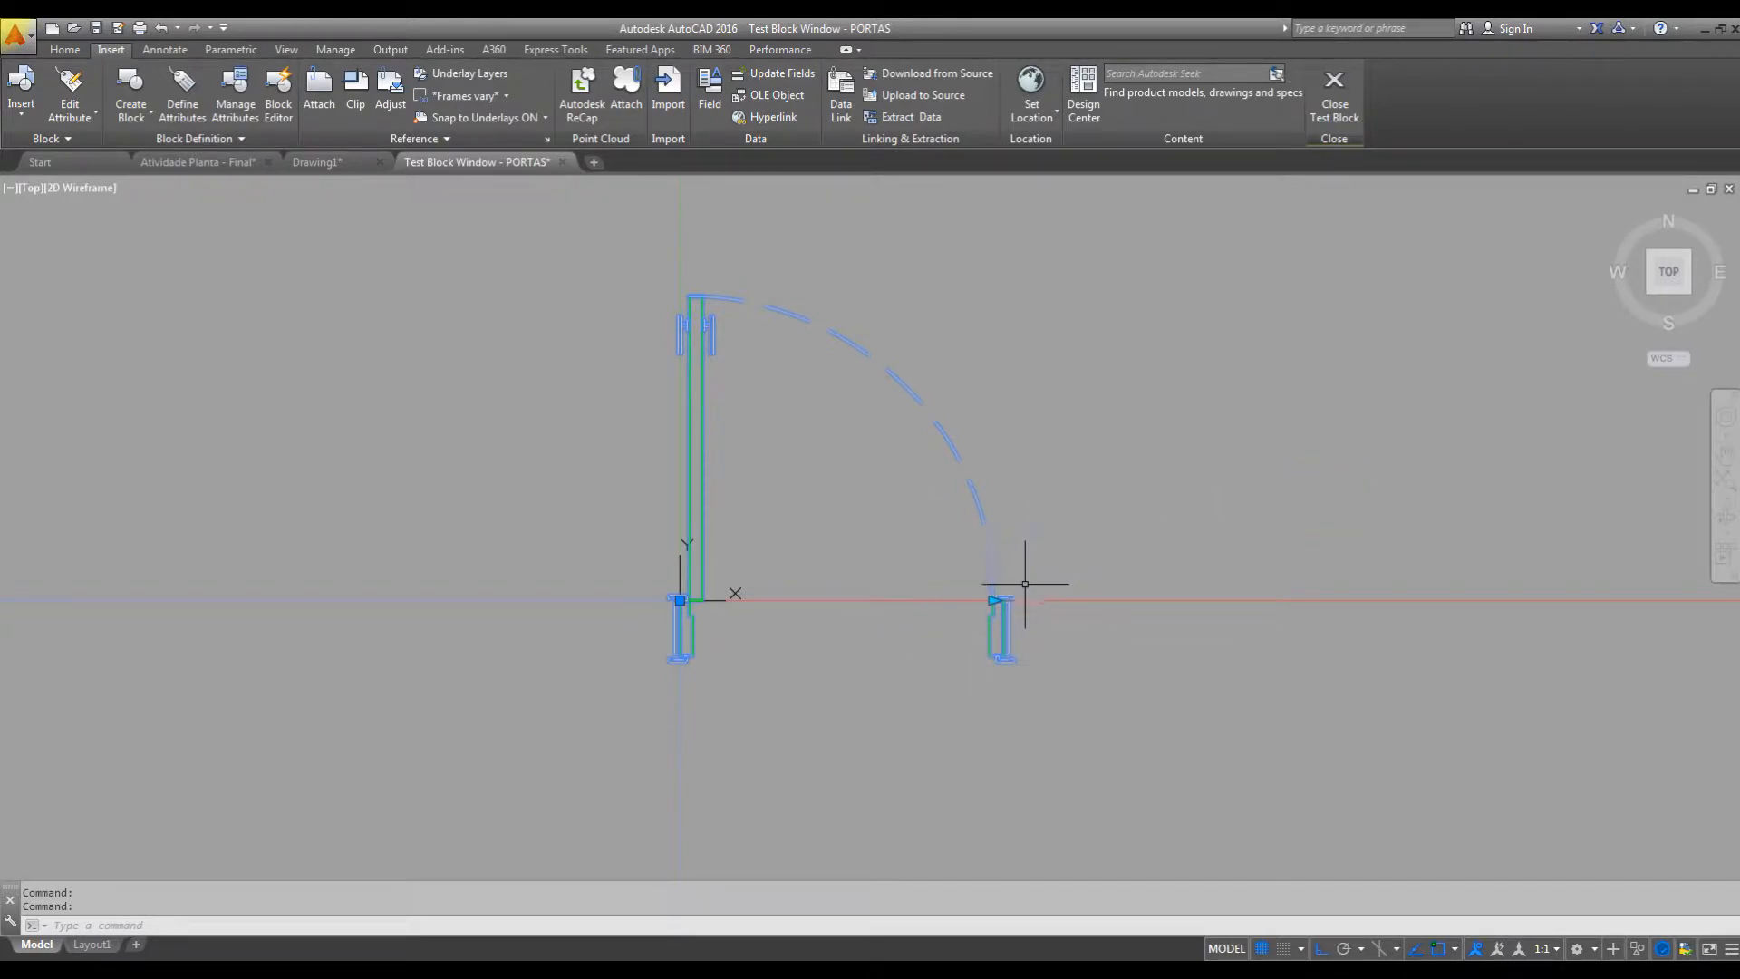
click(993, 600)
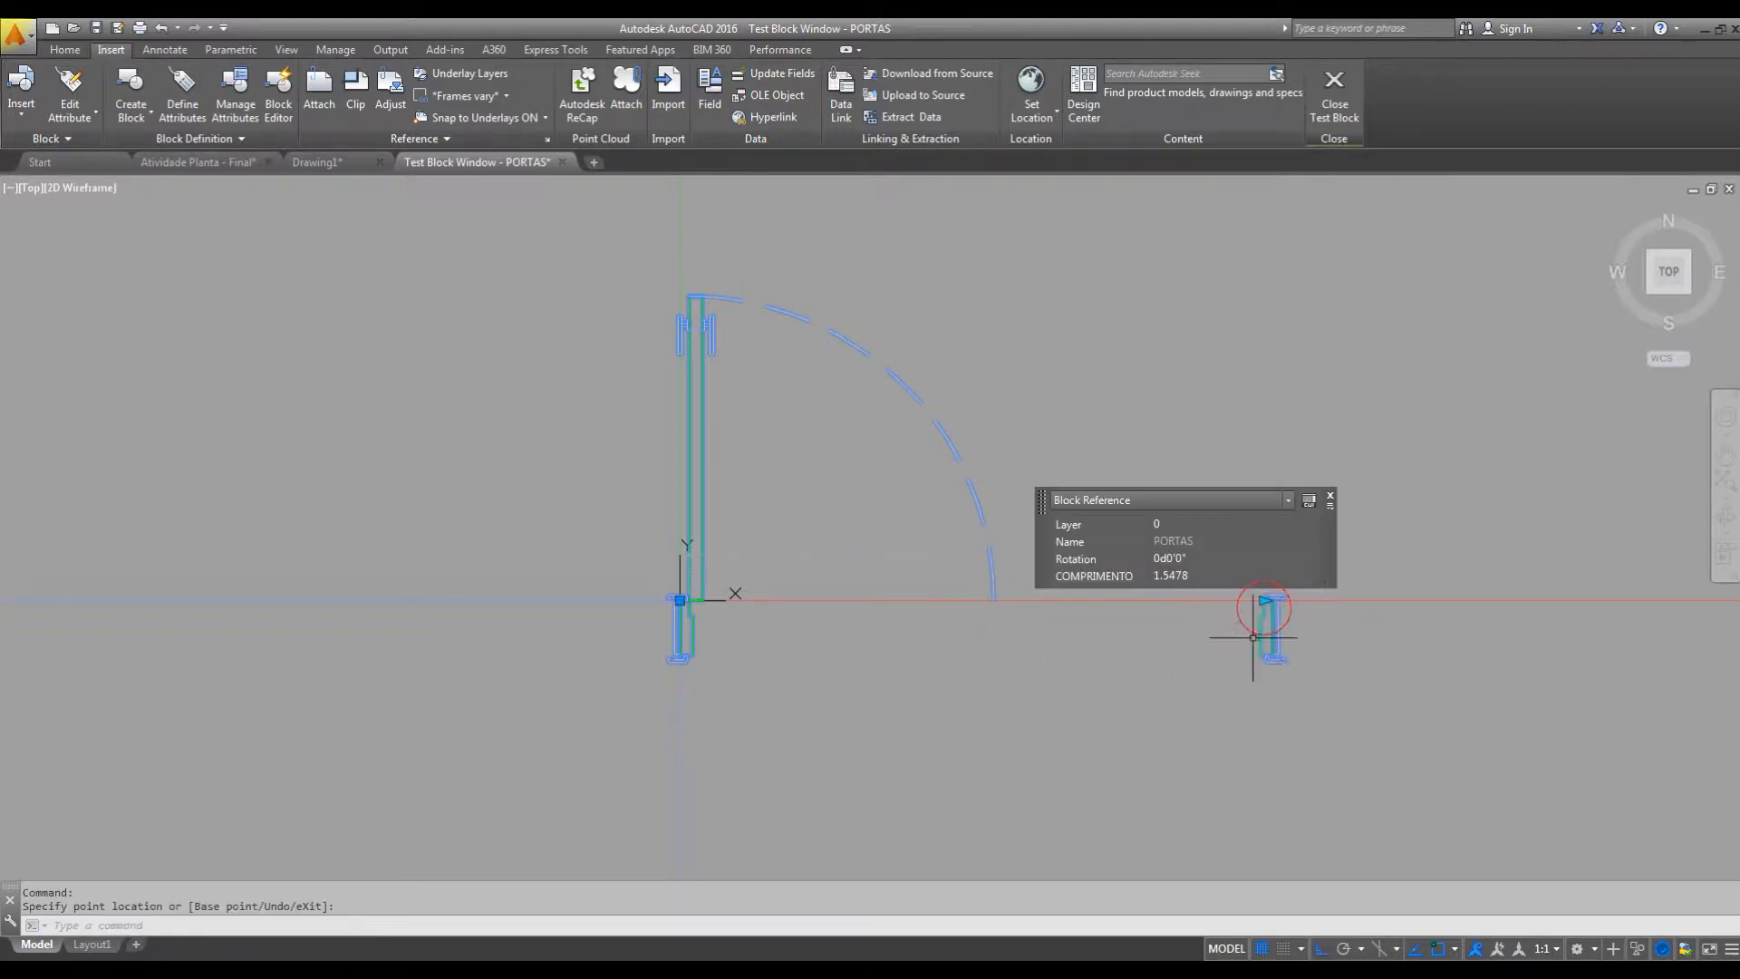
click(885, 600)
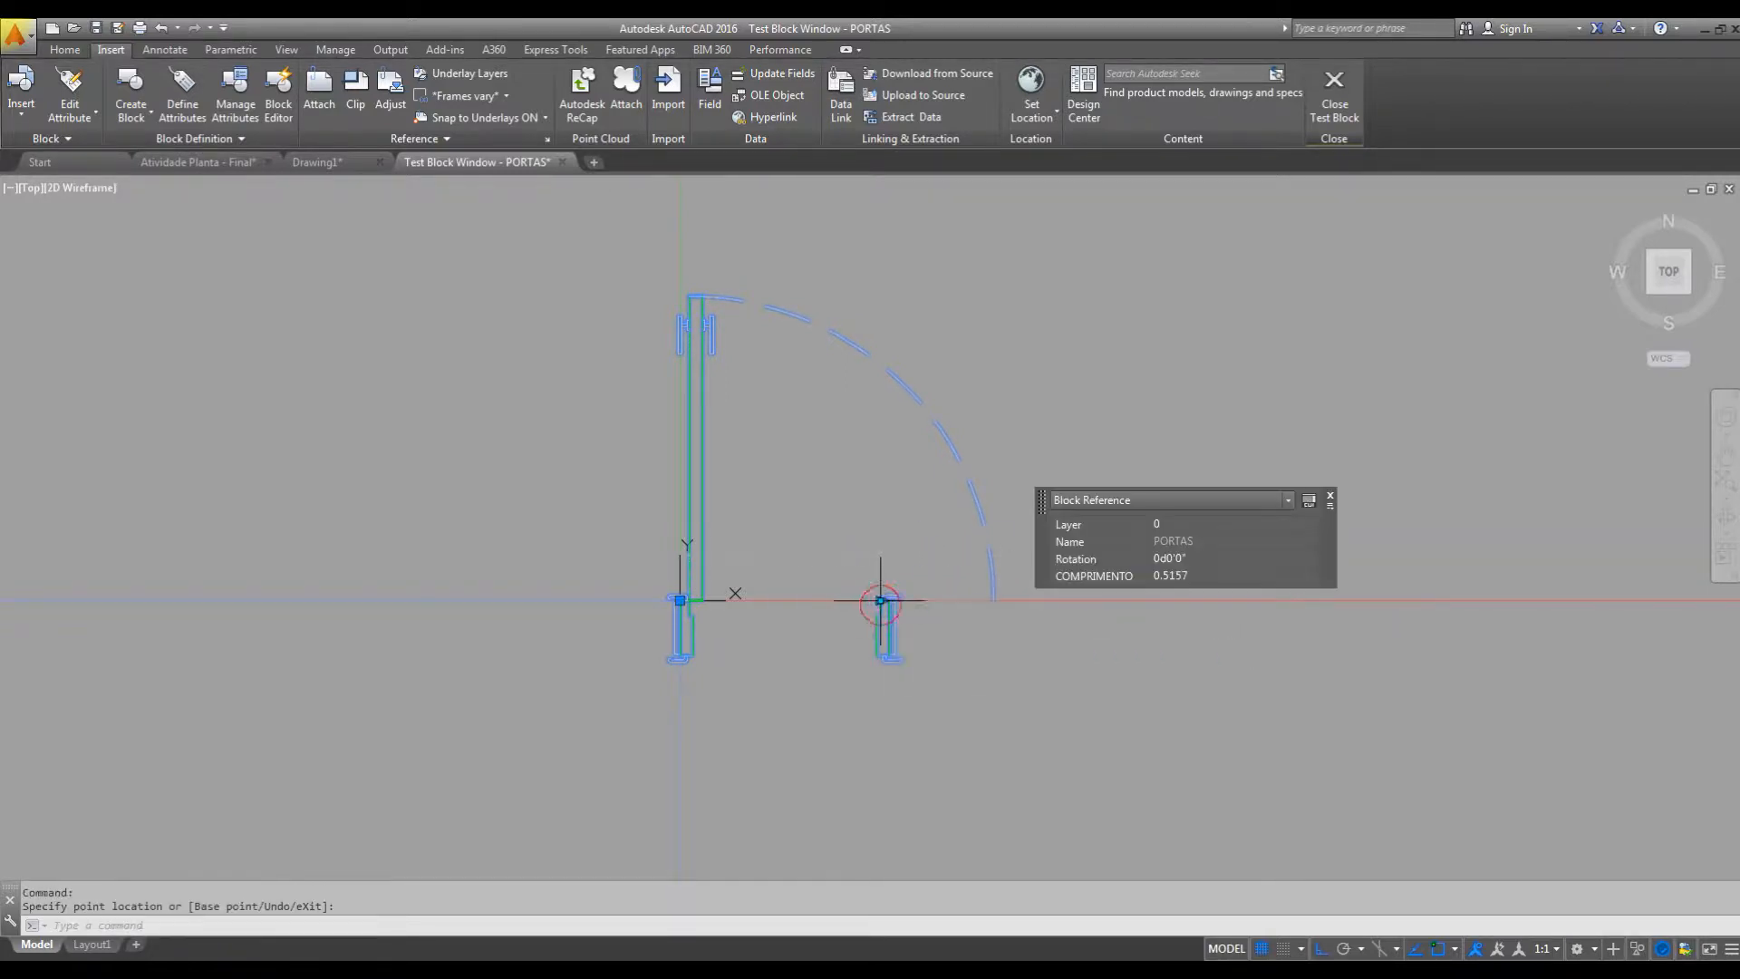
Test the right jamb's grip with several wider openings, return it to the swing arc's end at 0.82, and close the test block.
click(887, 600)
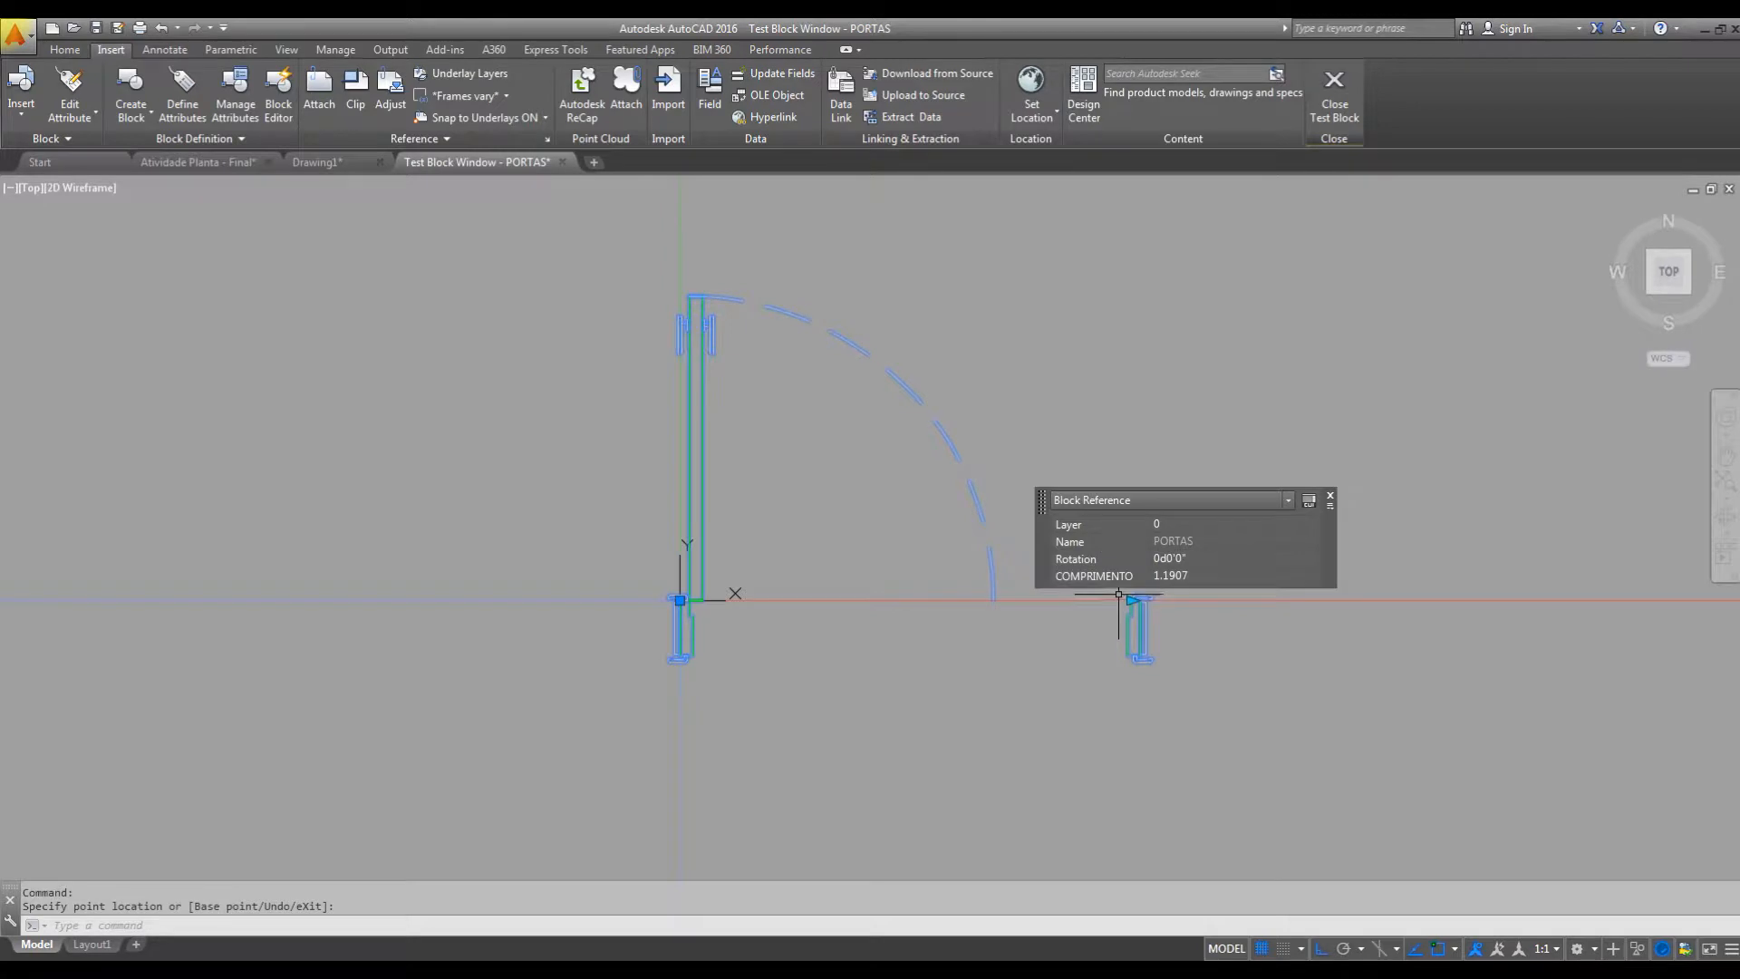
click(1131, 599)
click(1282, 598)
click(1283, 598)
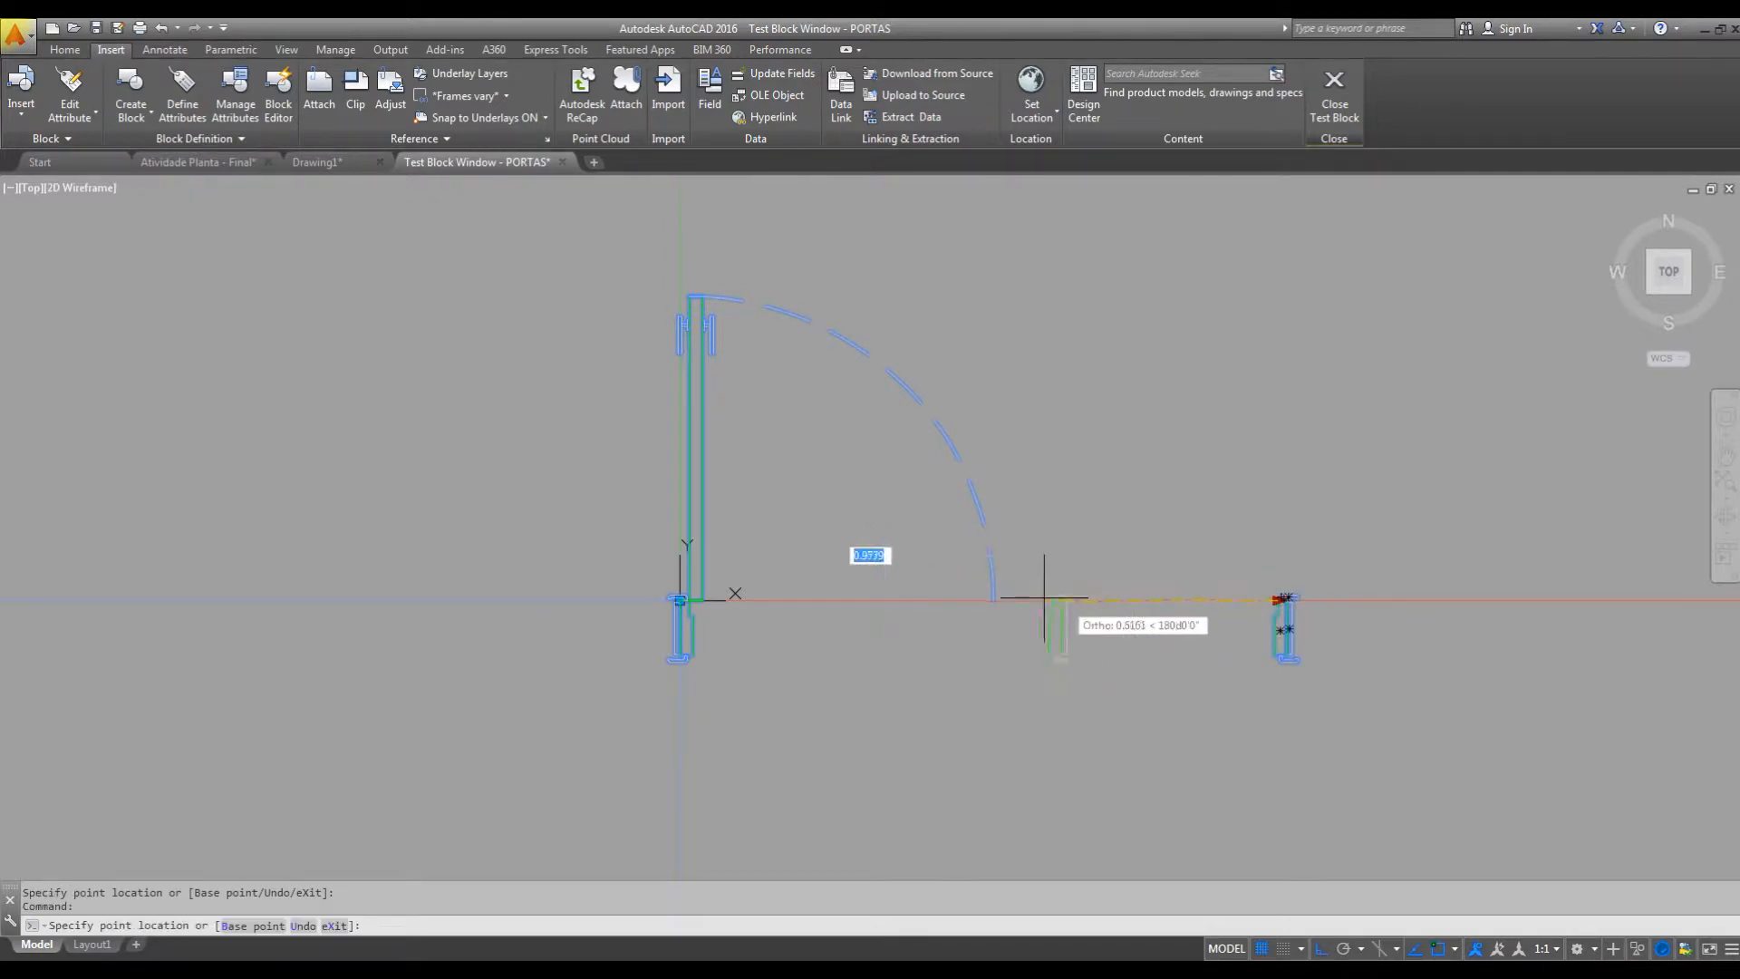
click(1046, 598)
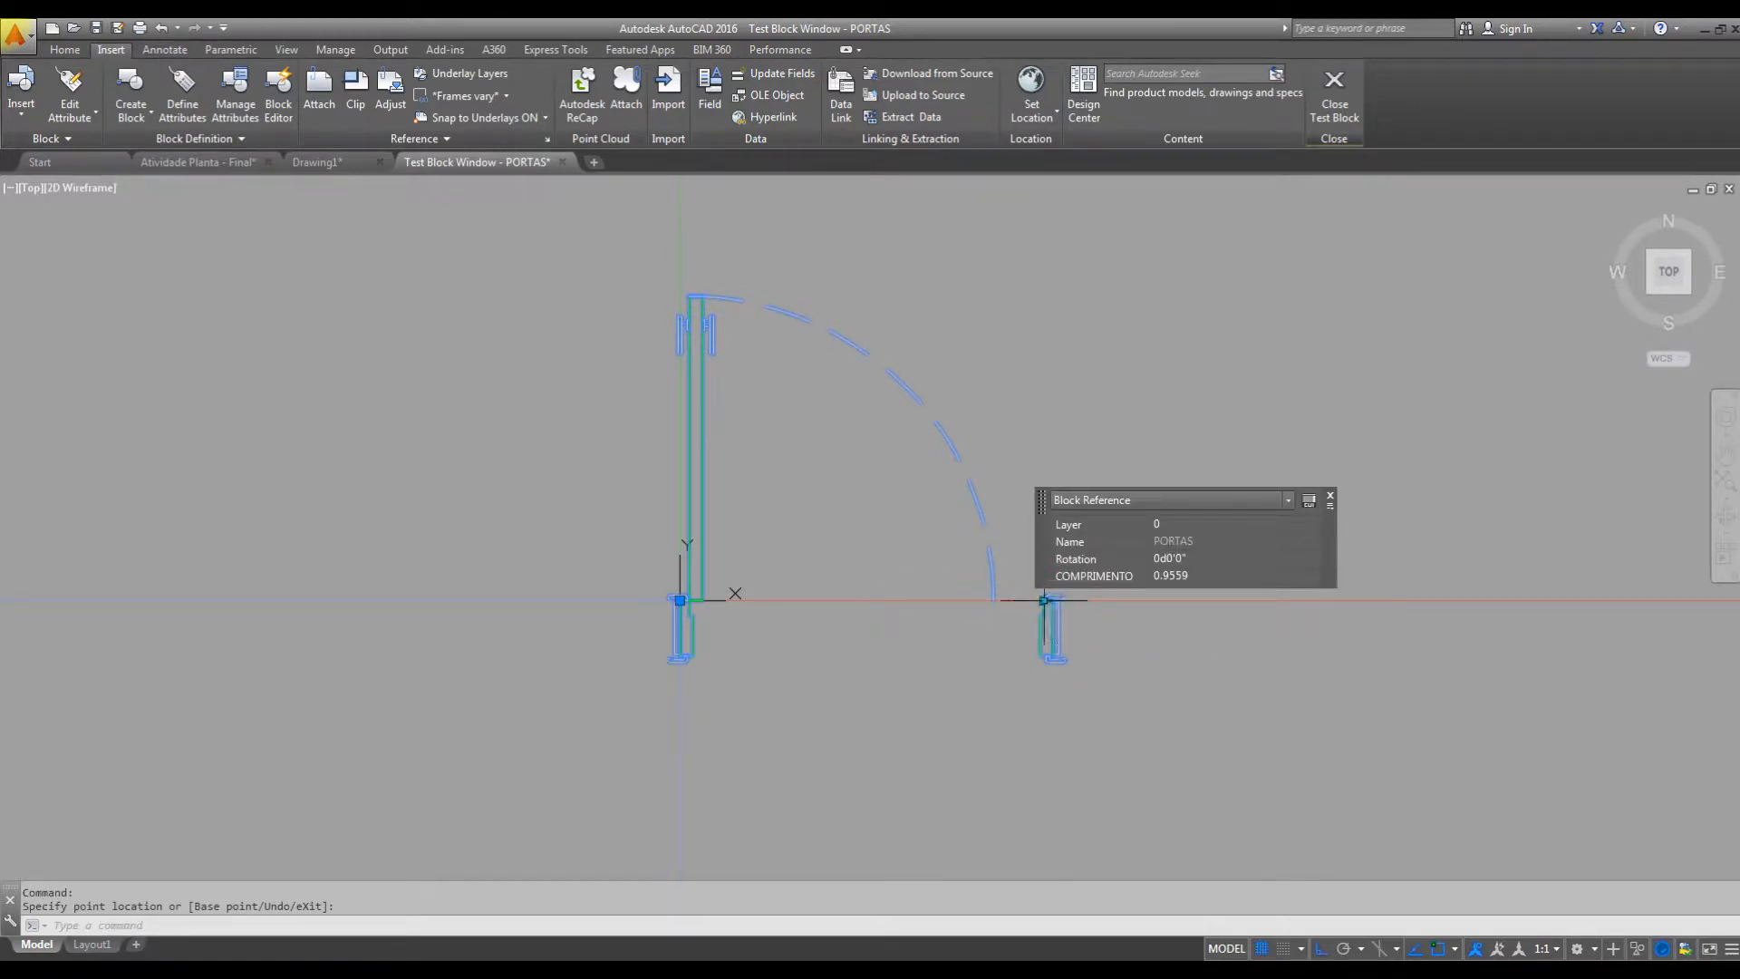
click(1049, 598)
click(995, 600)
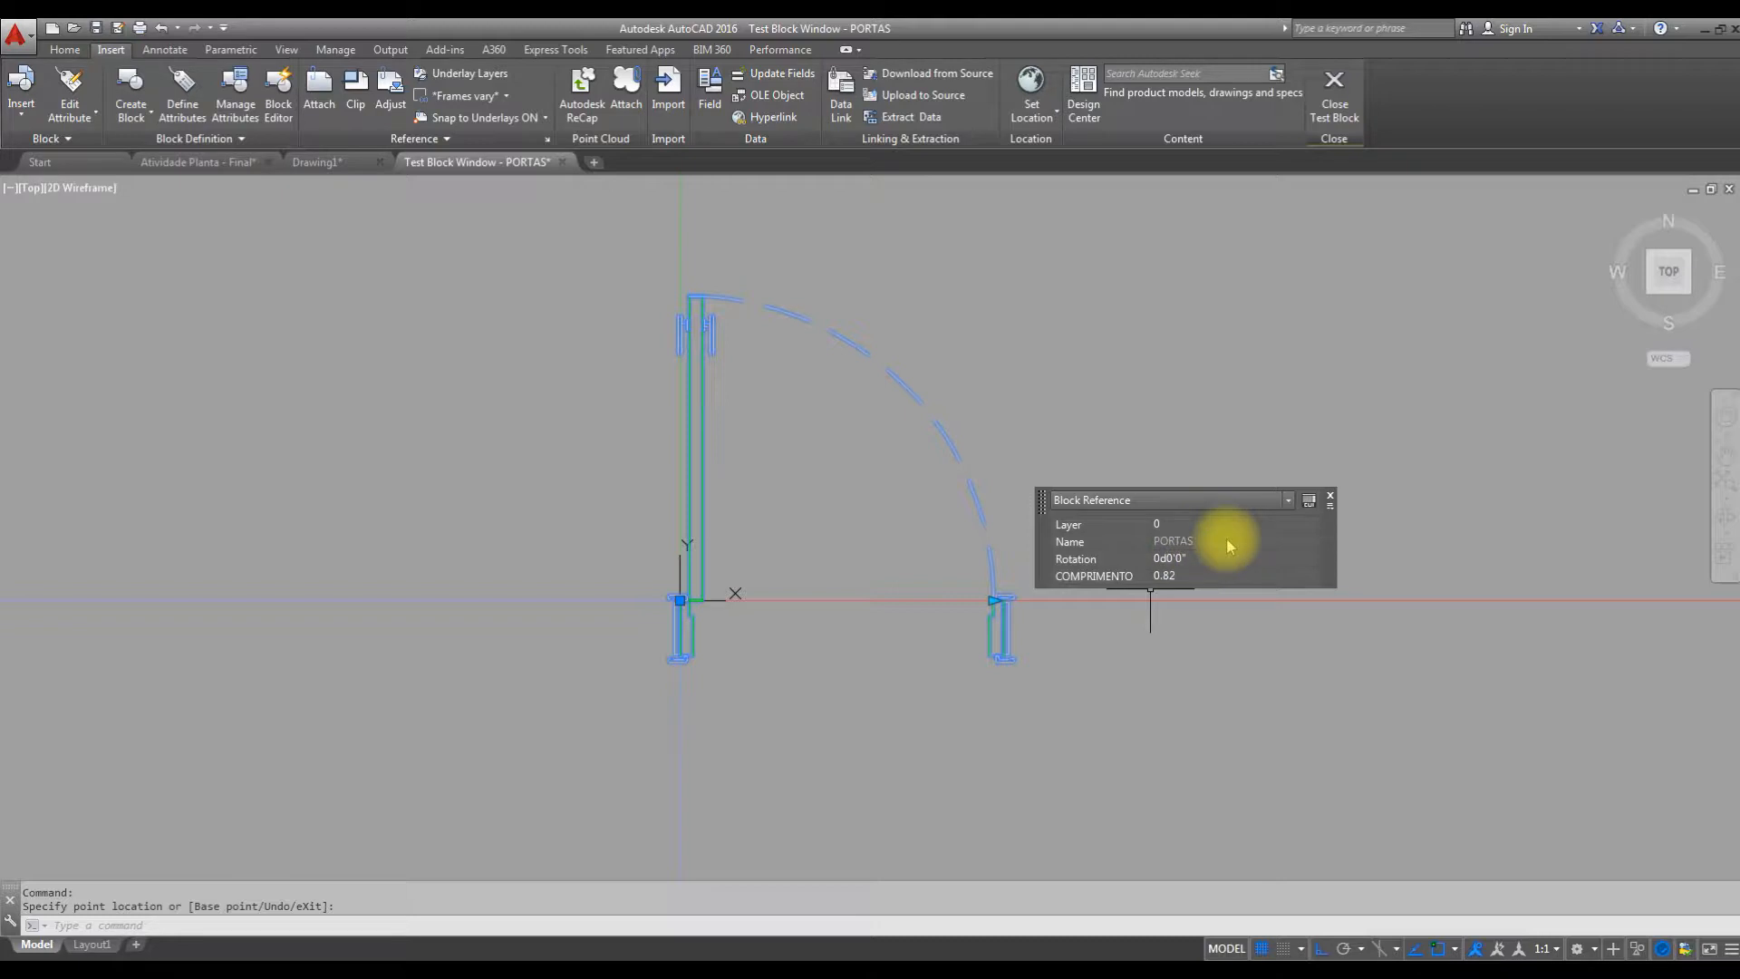
click(1336, 91)
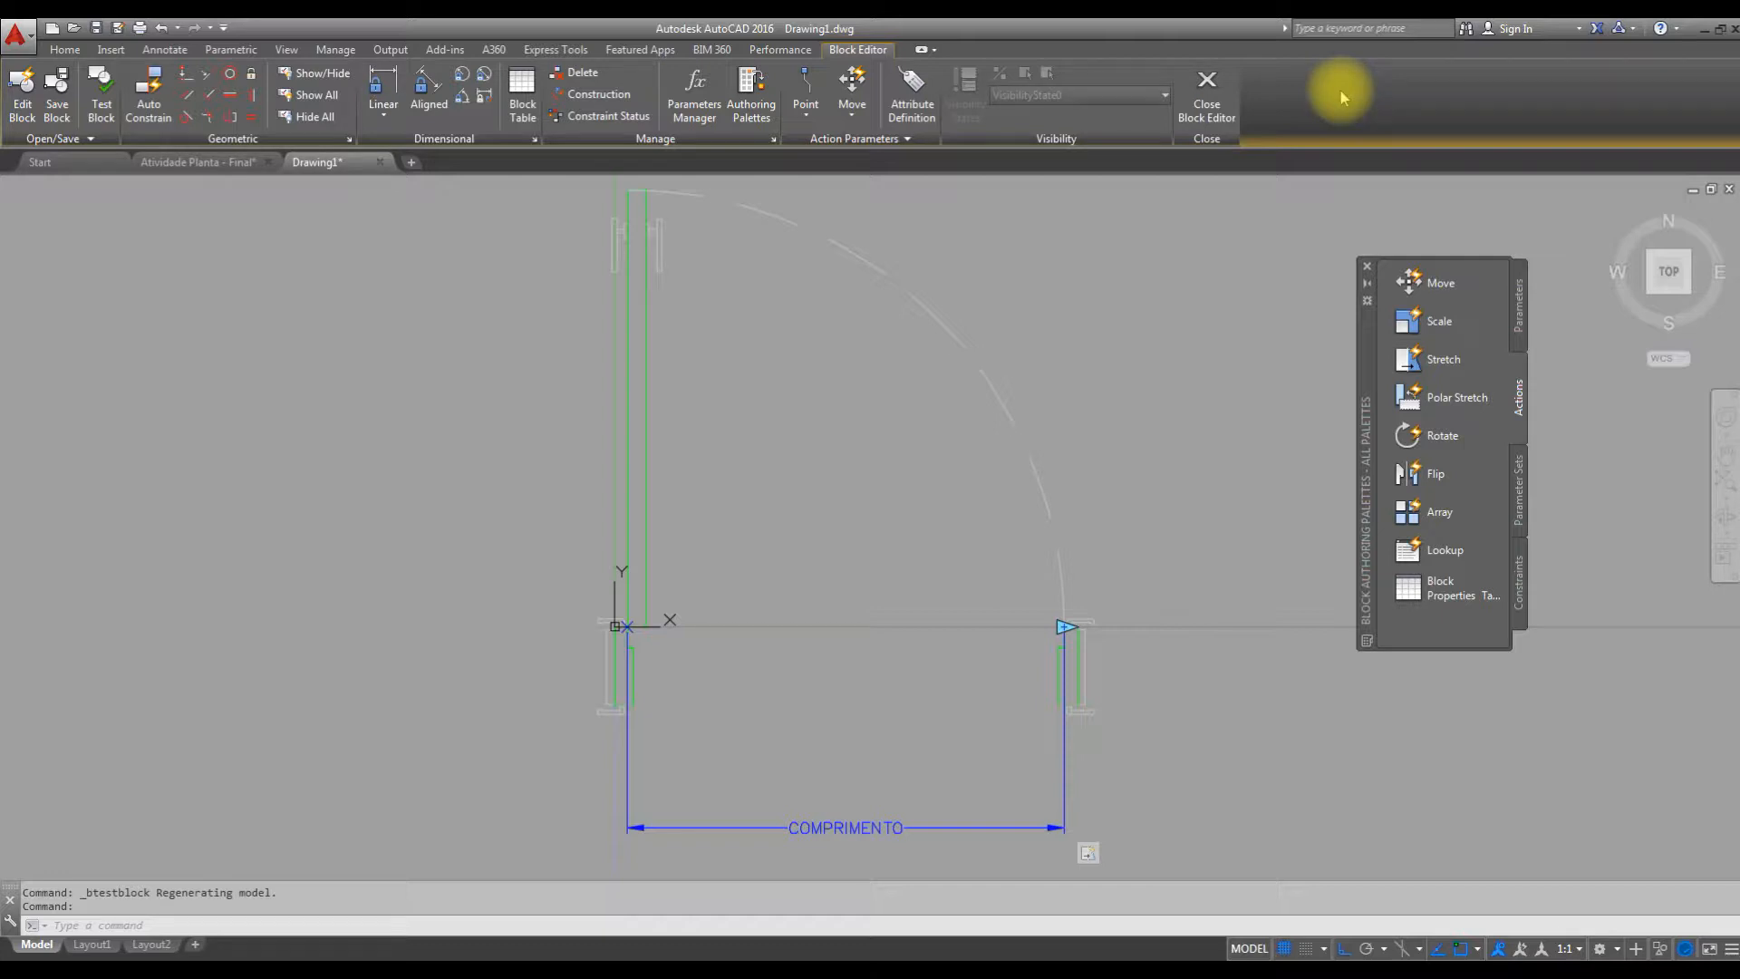
Show the properties of the COMPRIMENTO linear parameter and set its distance type to List.
scroll(1040, 426, down, 2)
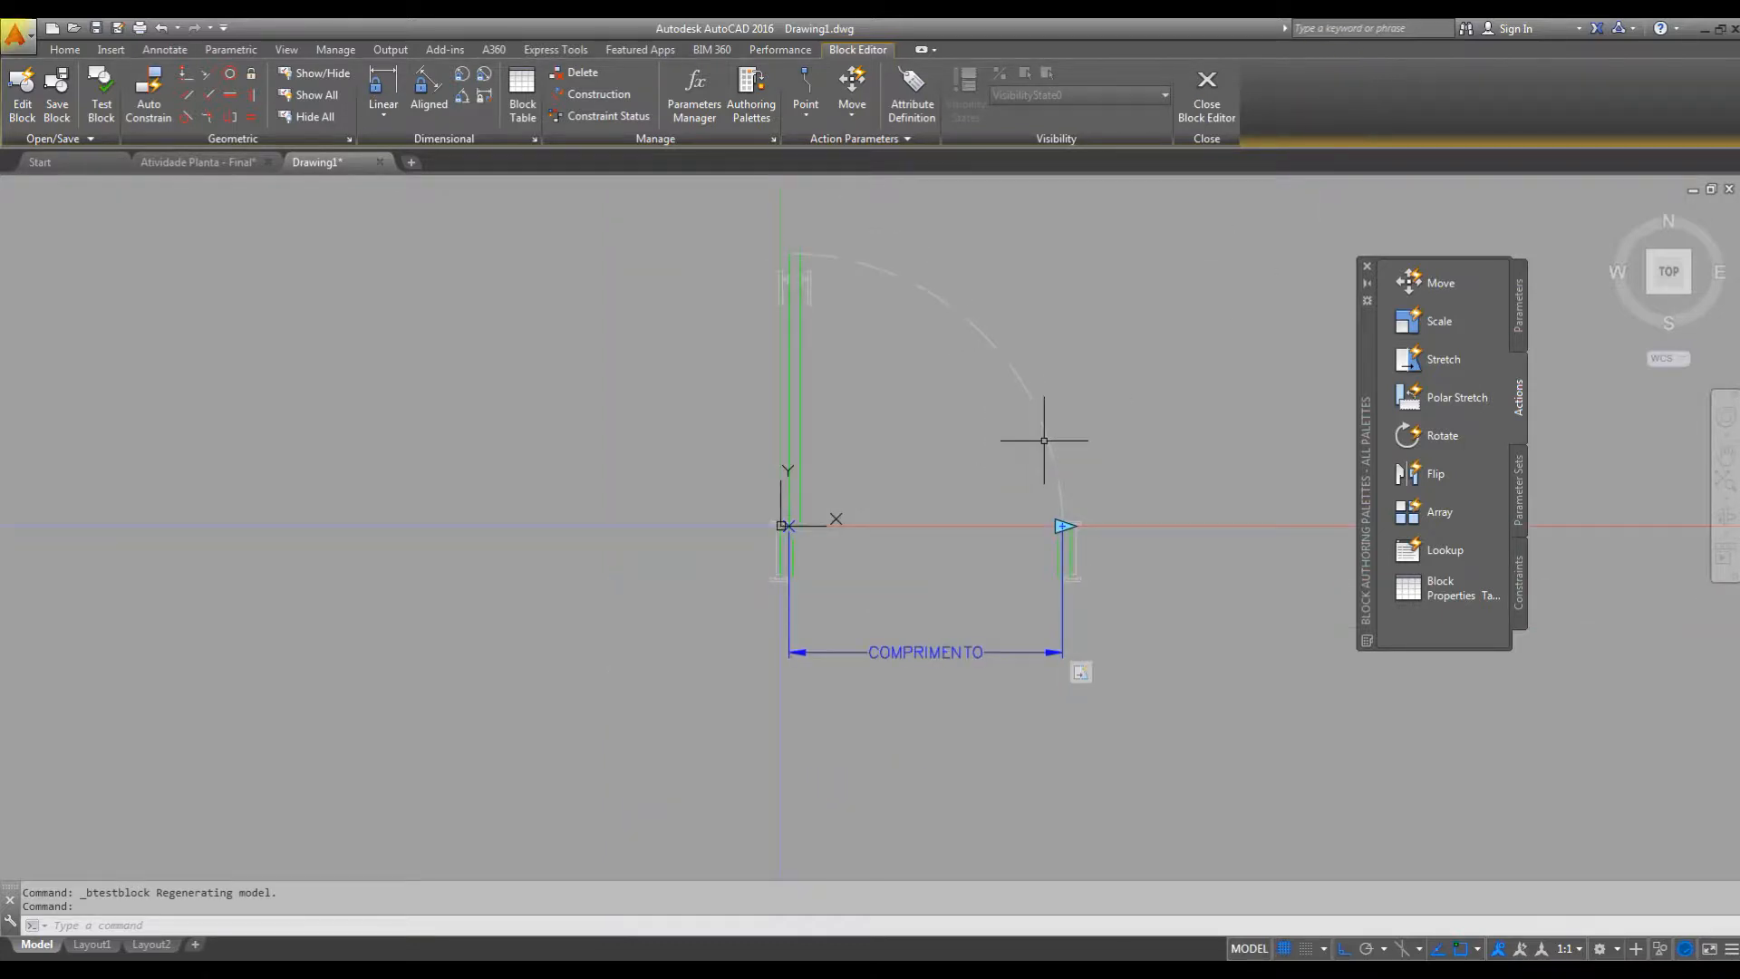
scroll(1049, 469, up, 2)
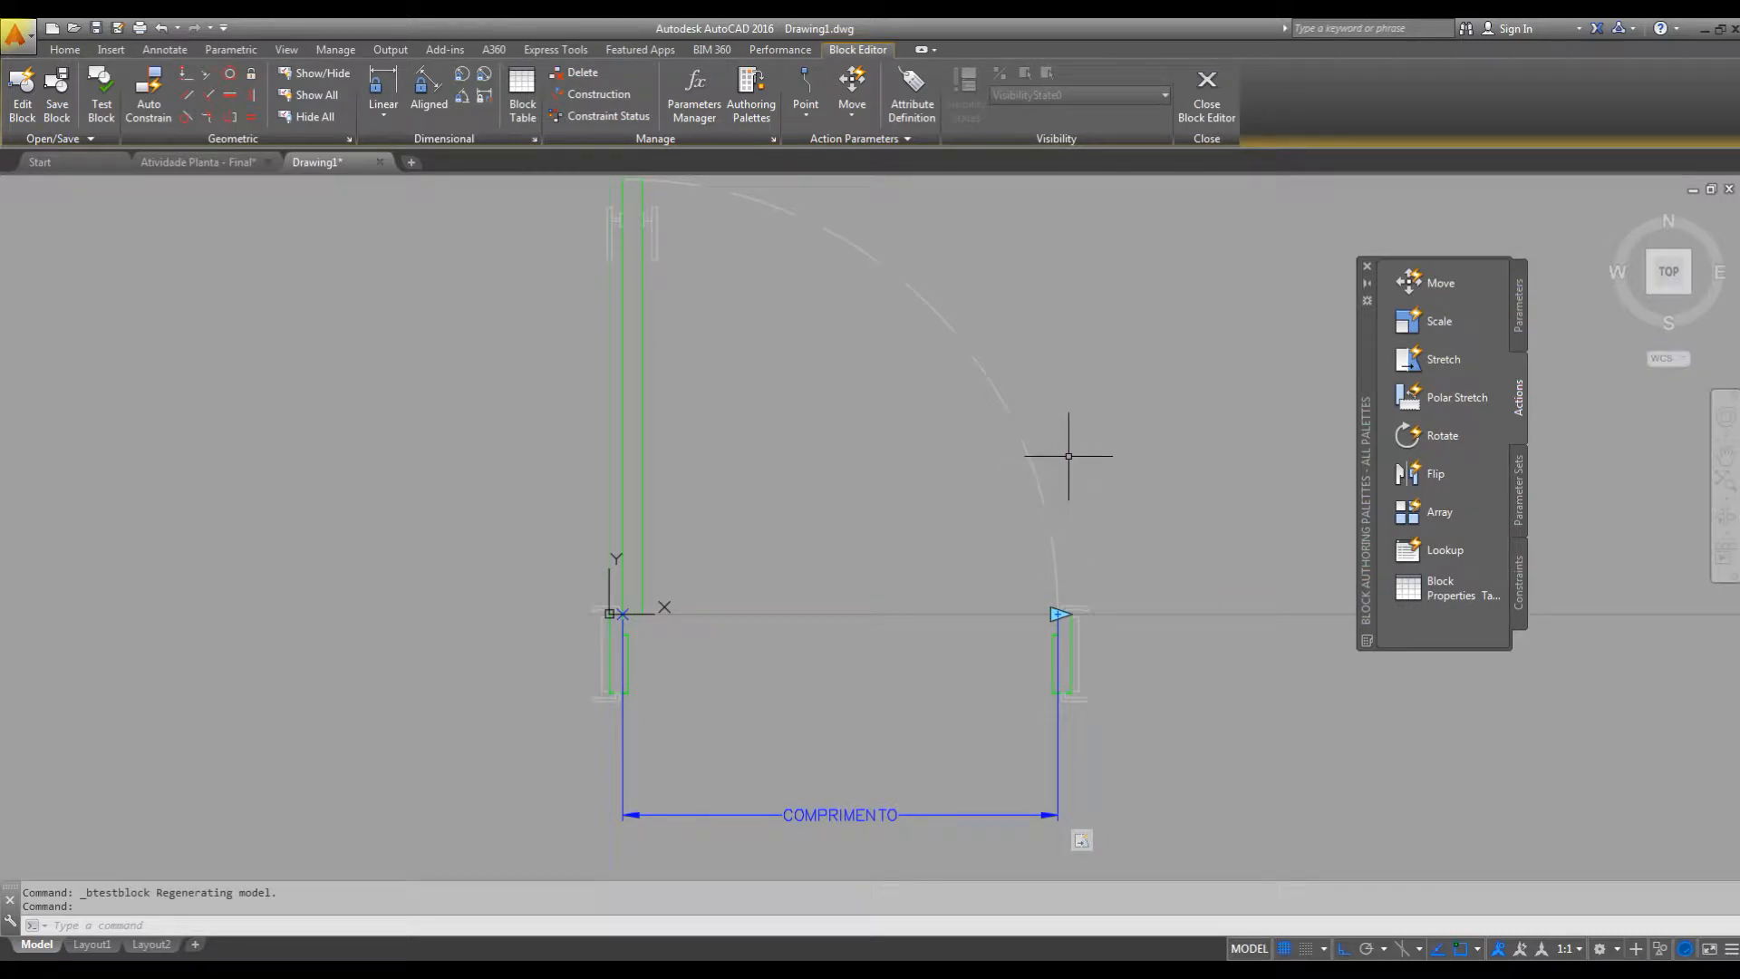
key(ctrl+1)
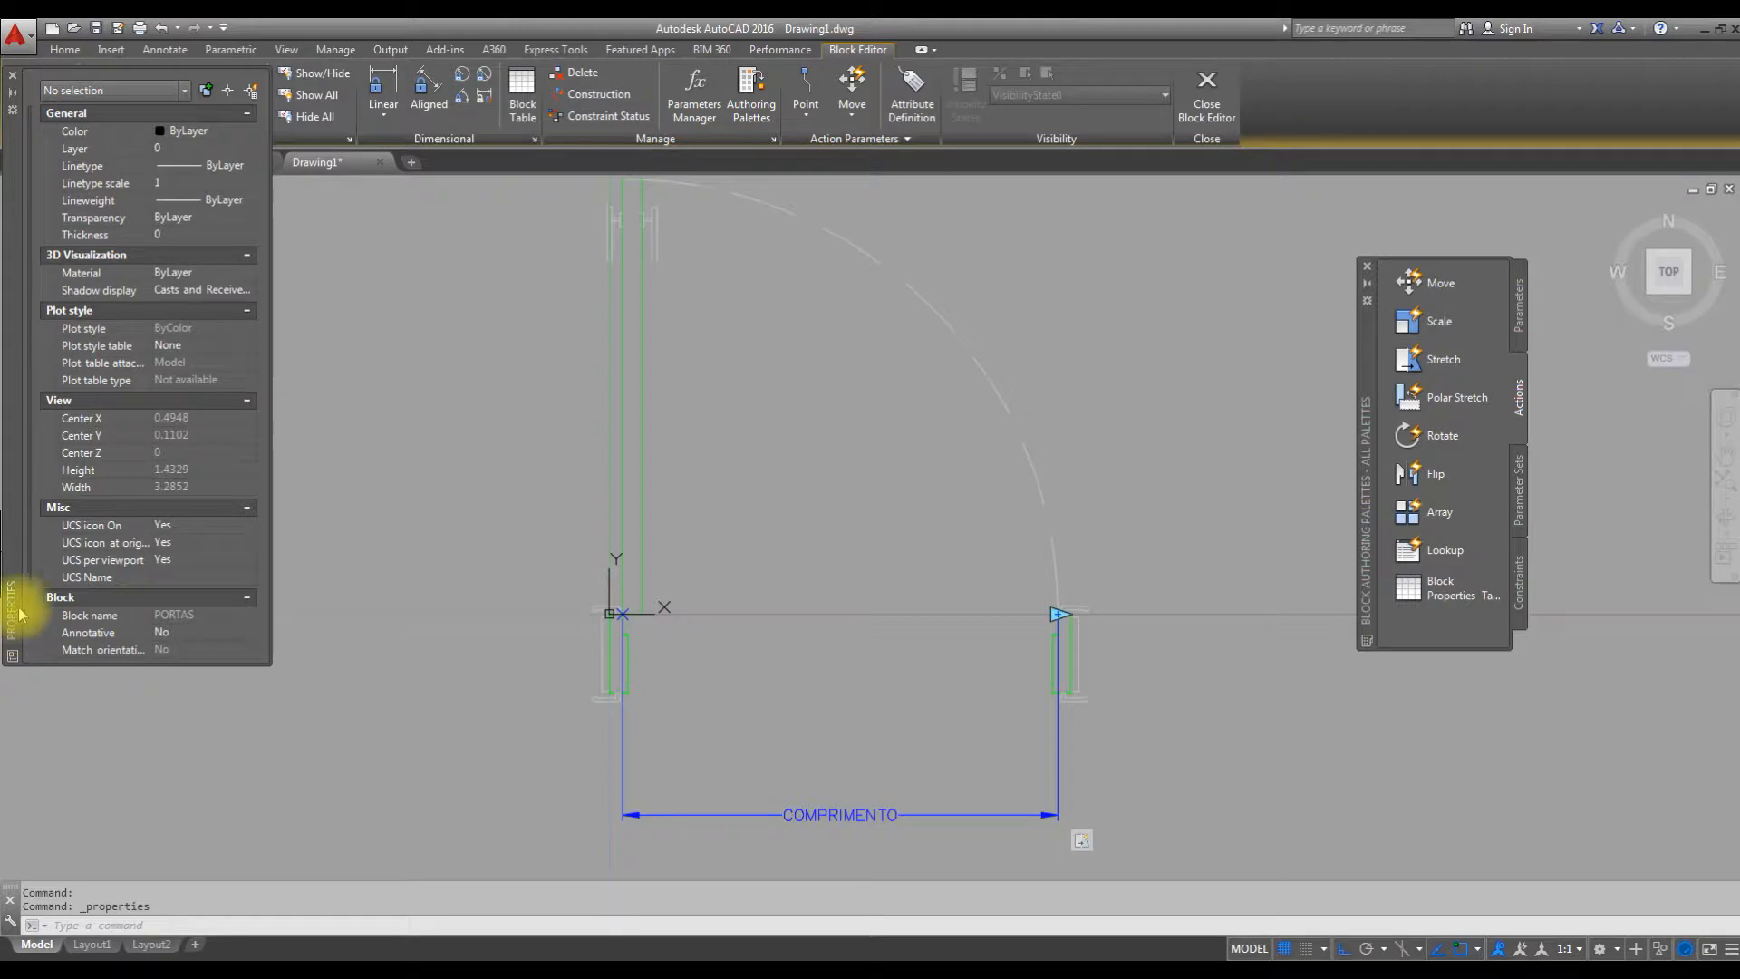
click(1083, 844)
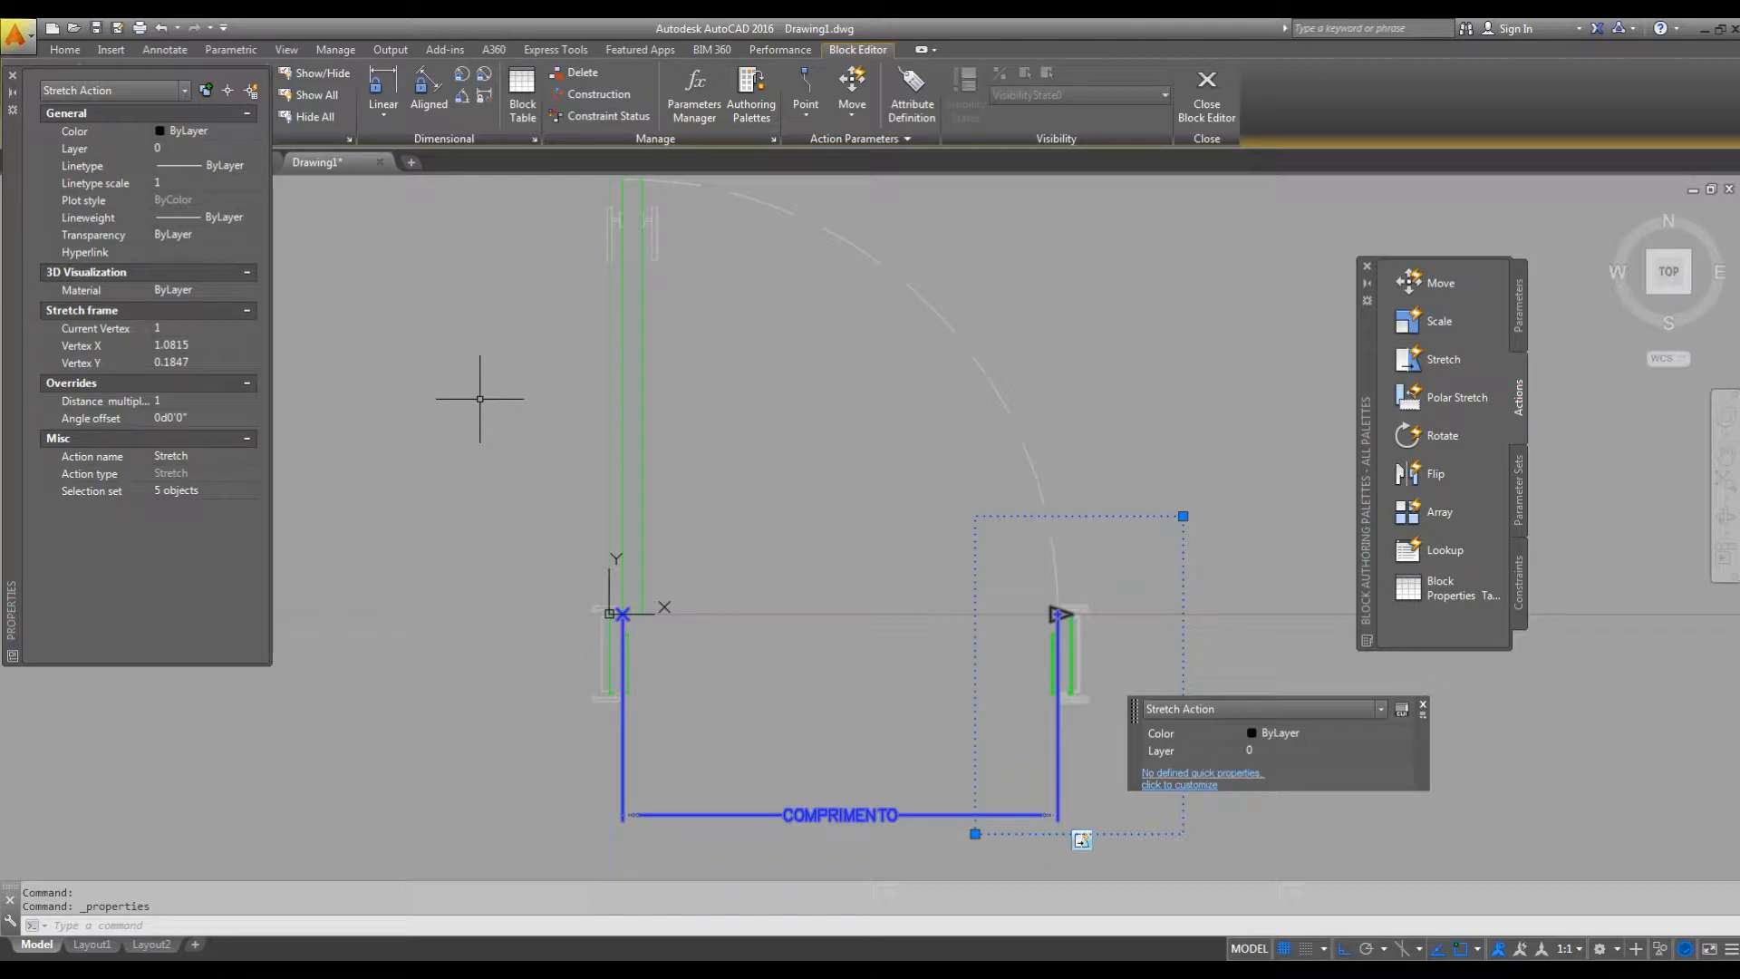
click(907, 815)
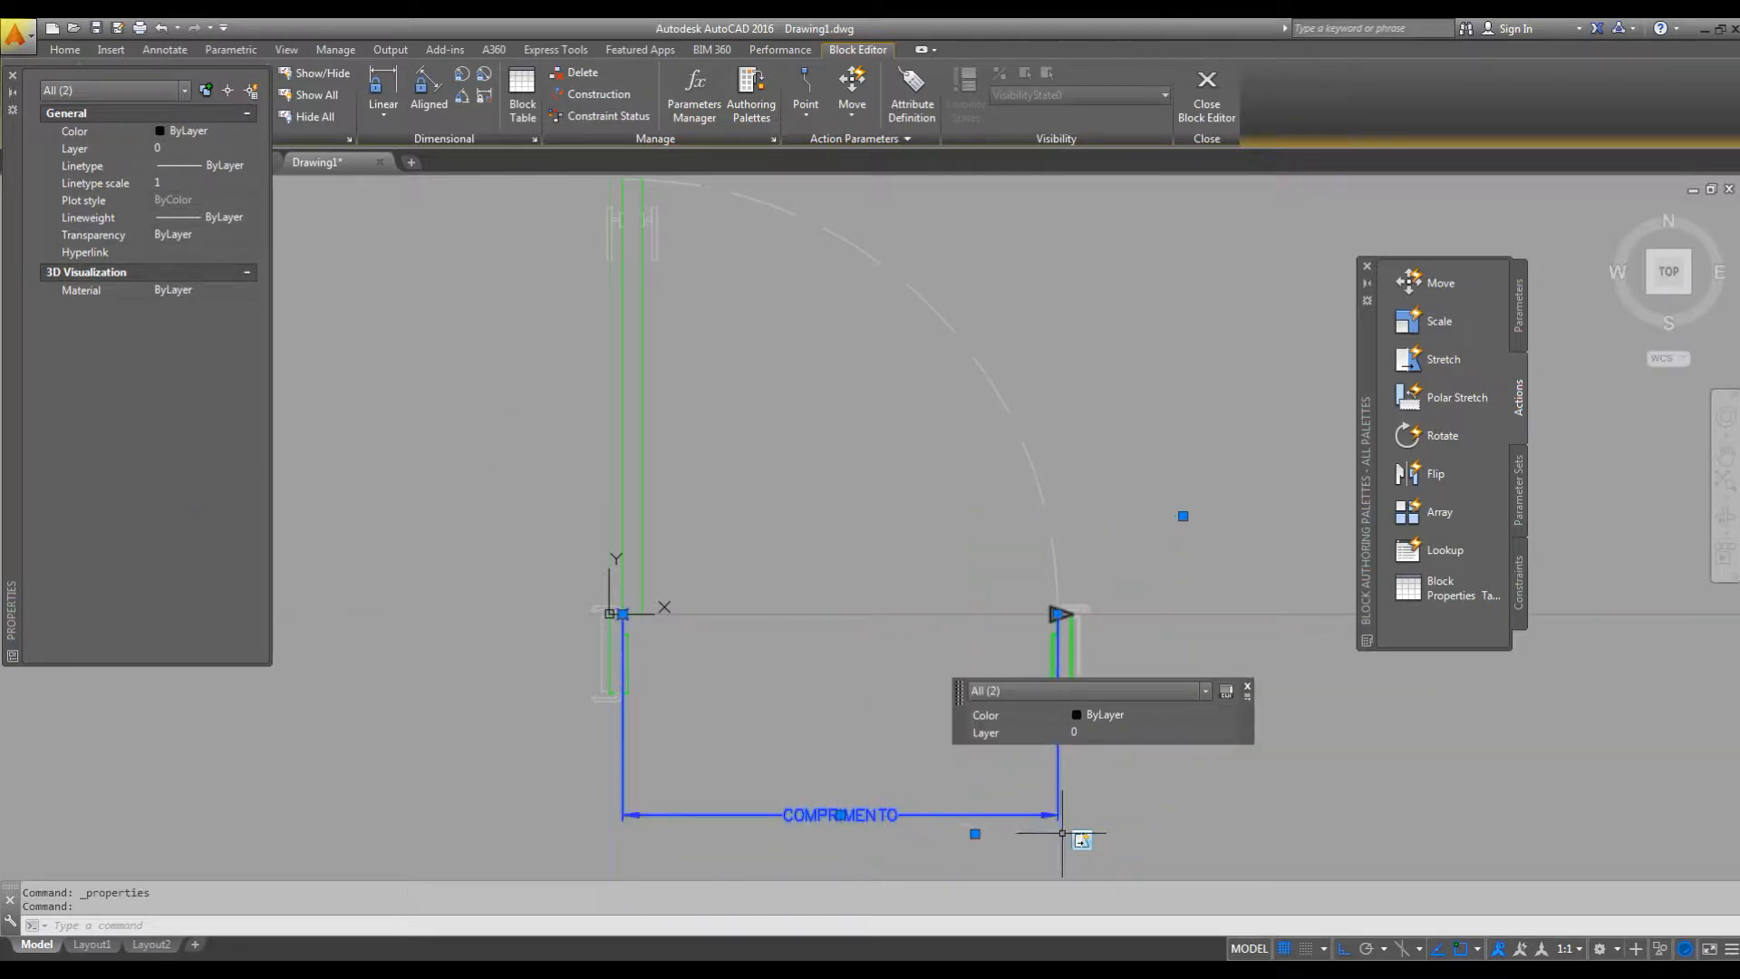
key(Escape)
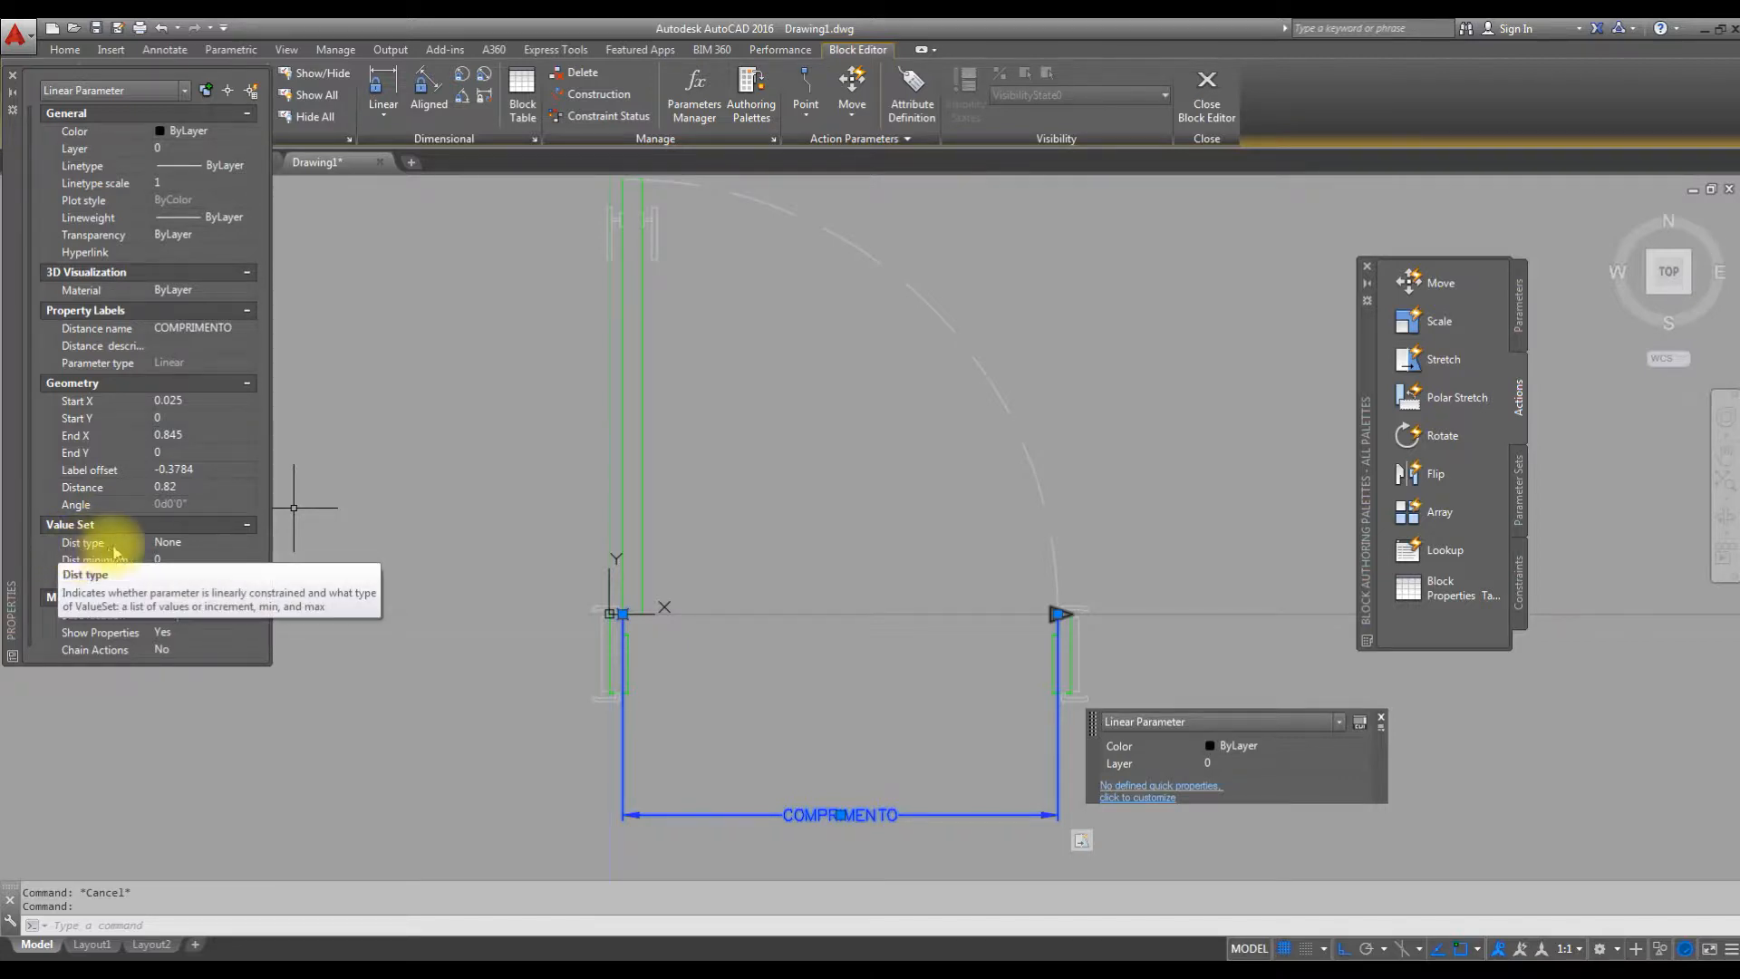
click(210, 542)
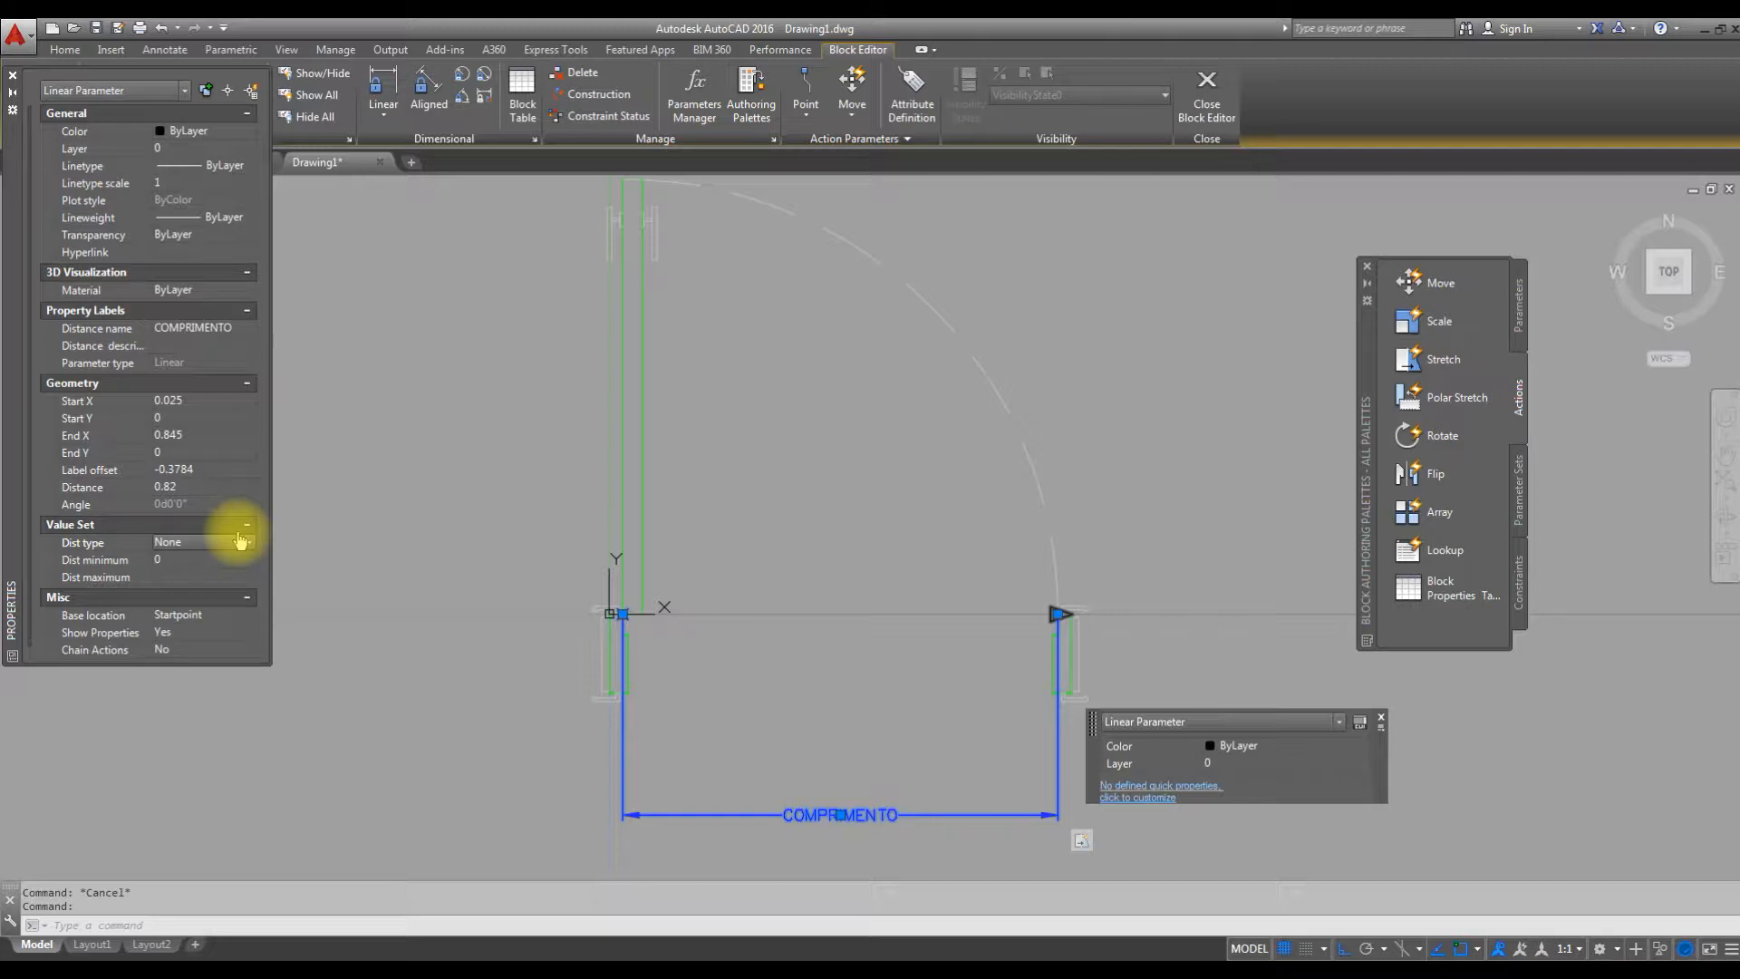
click(245, 541)
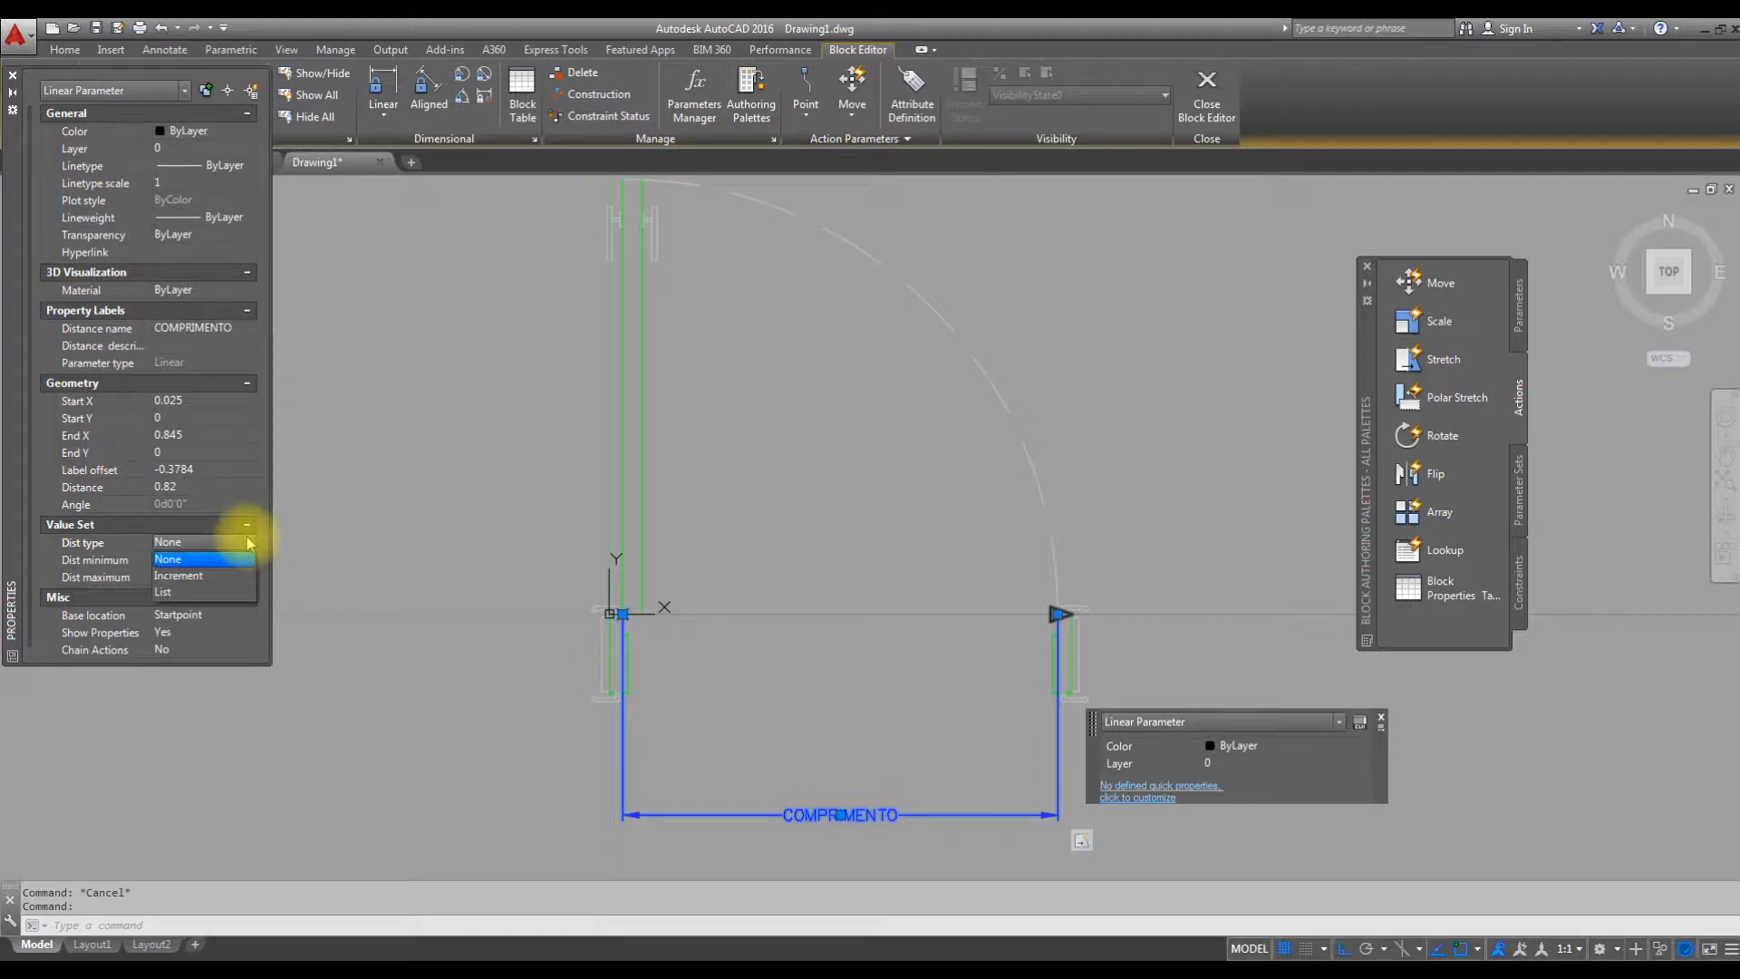
click(198, 591)
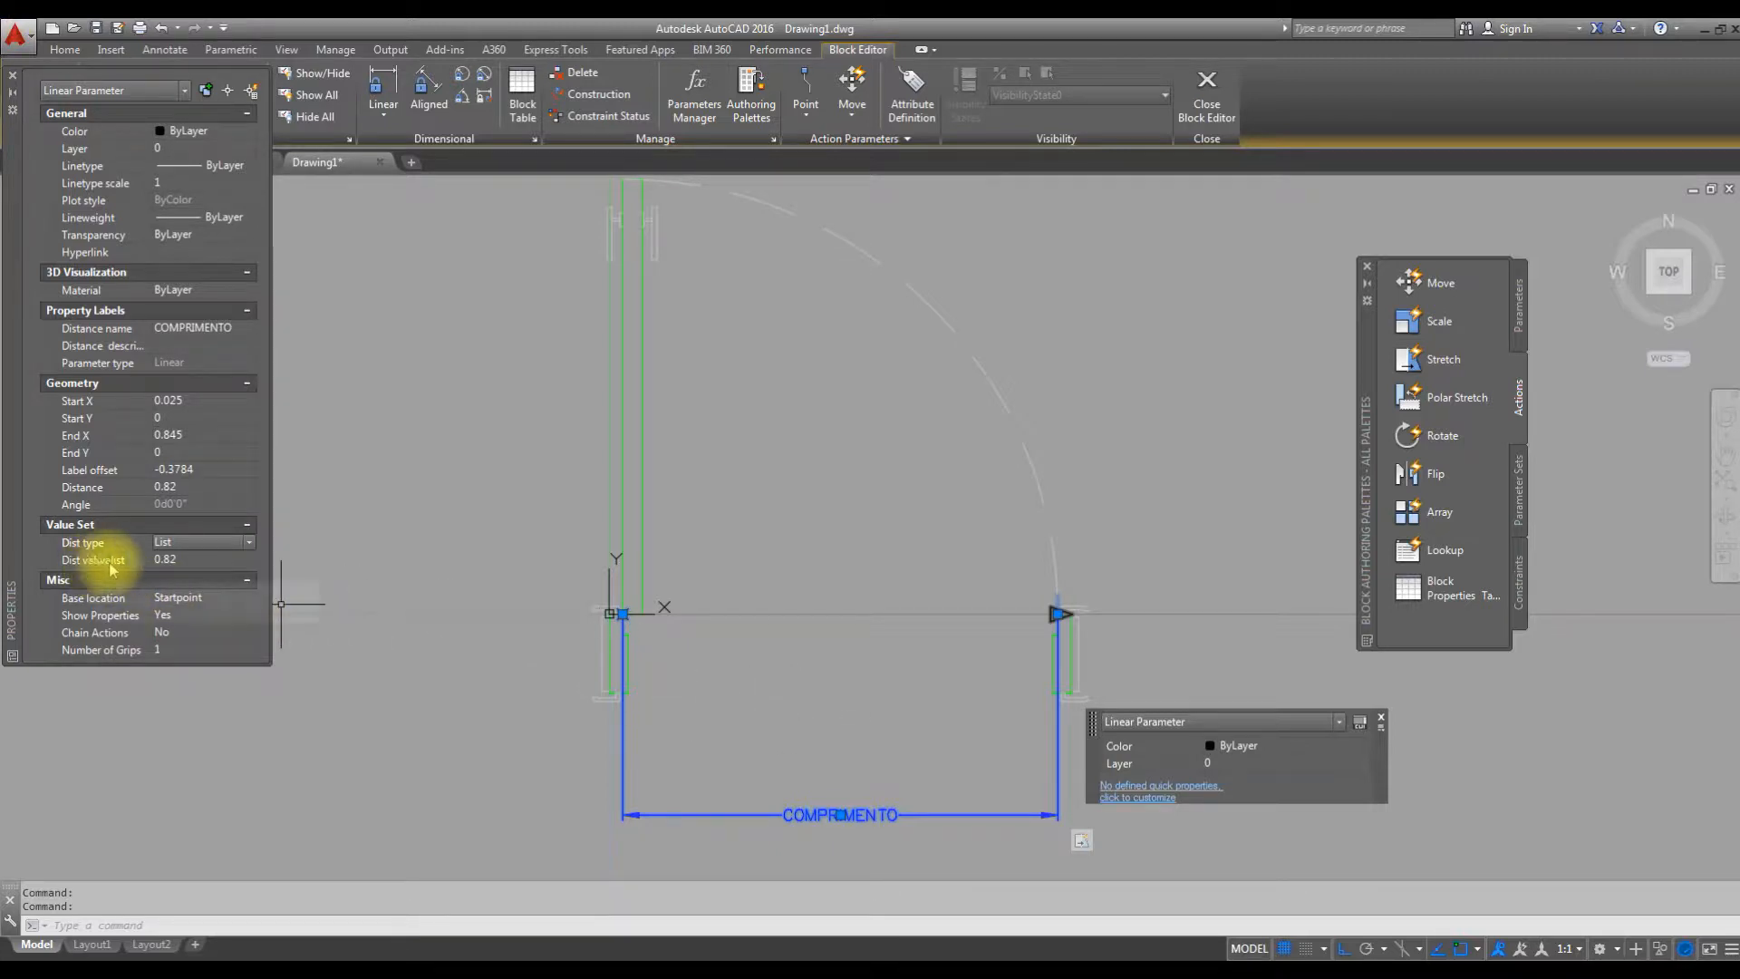
Add the distances 0.62, 0.72, 0.92 and 1.02 to COMPRIMENTO's distance value list.
click(217, 559)
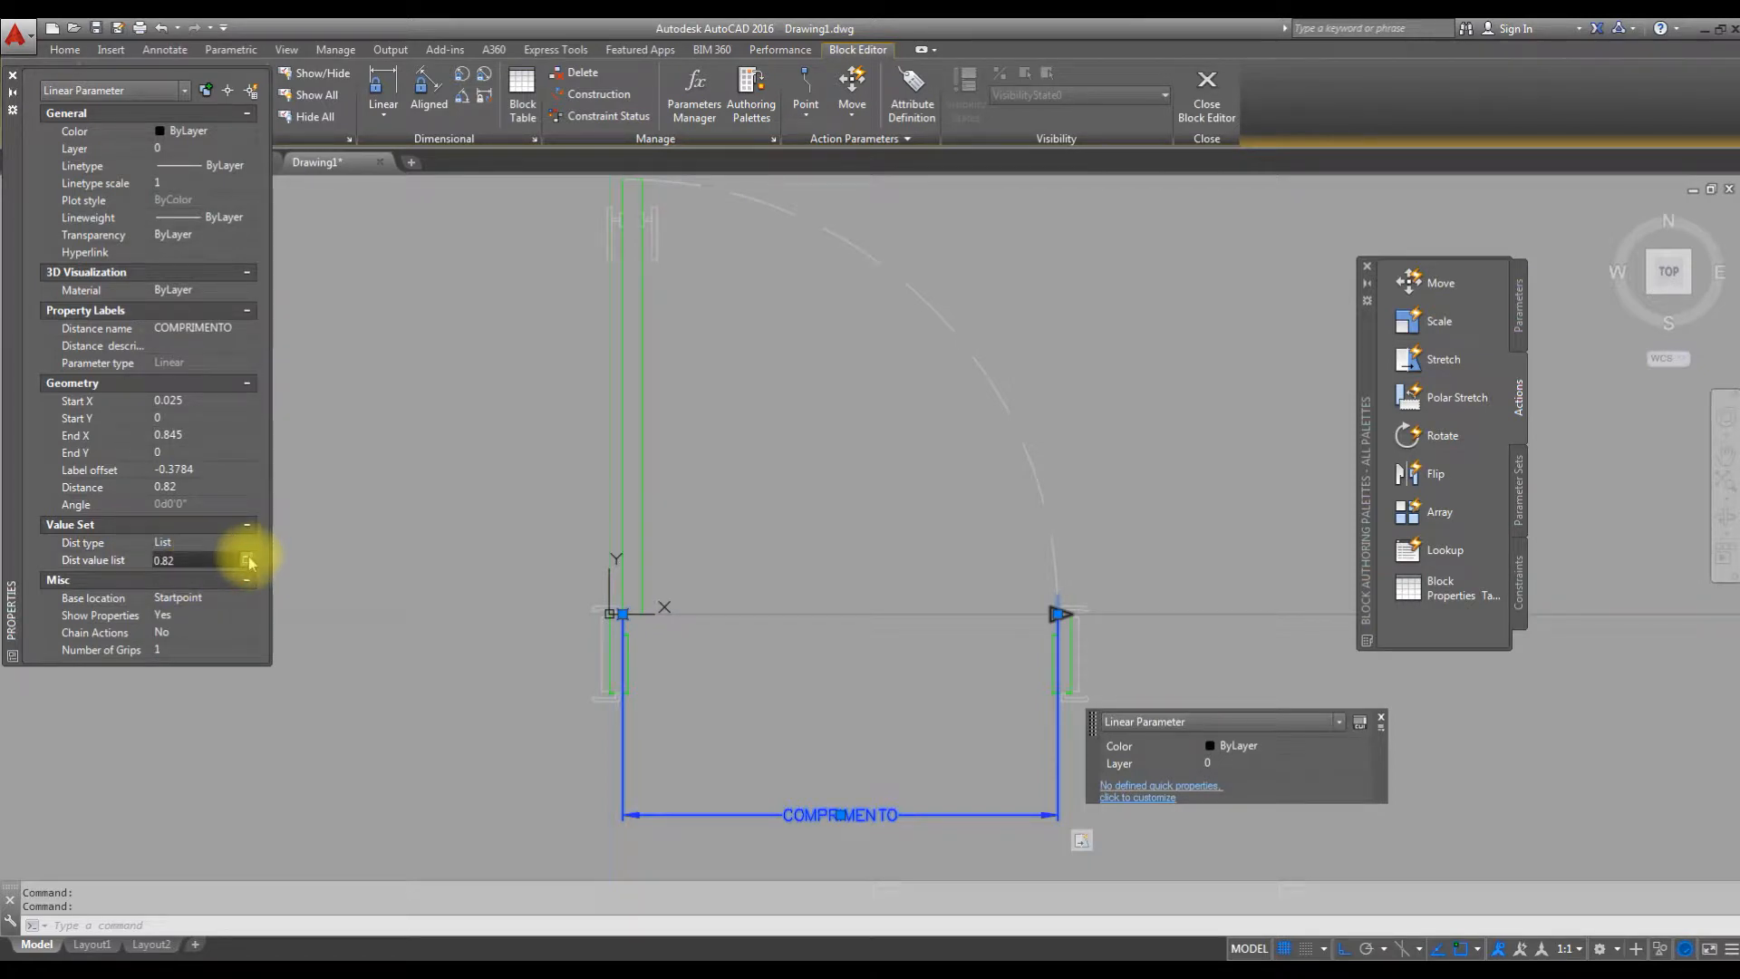
click(248, 560)
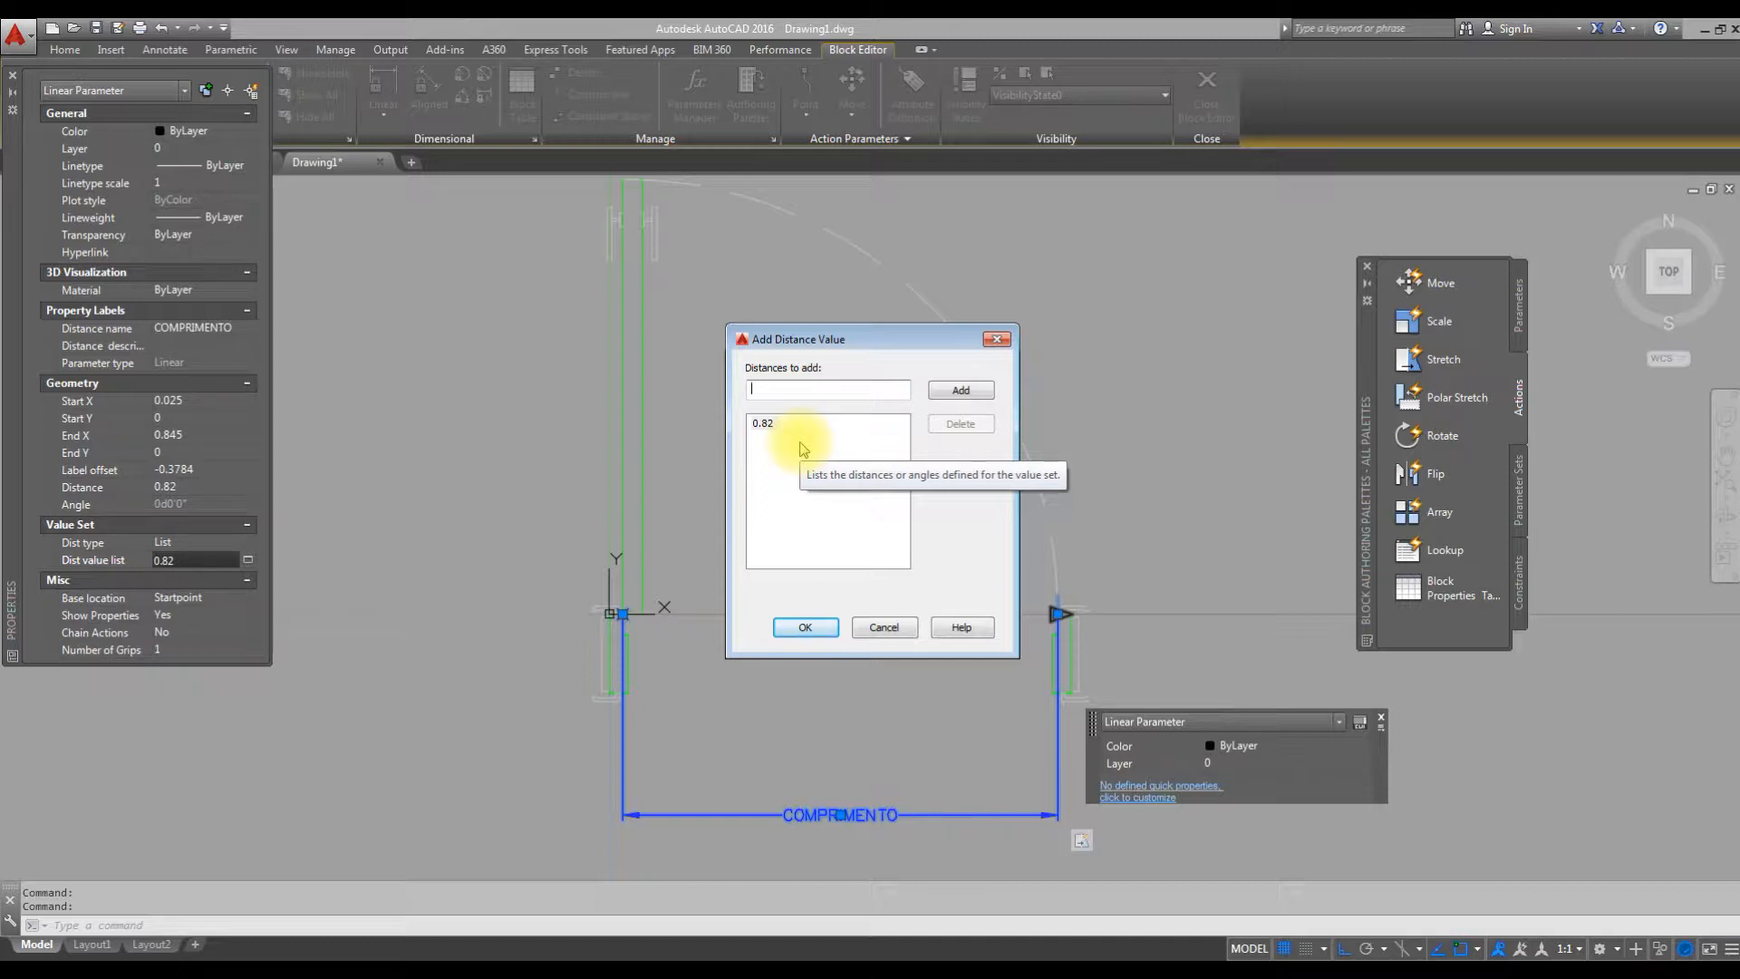
text(0.62)
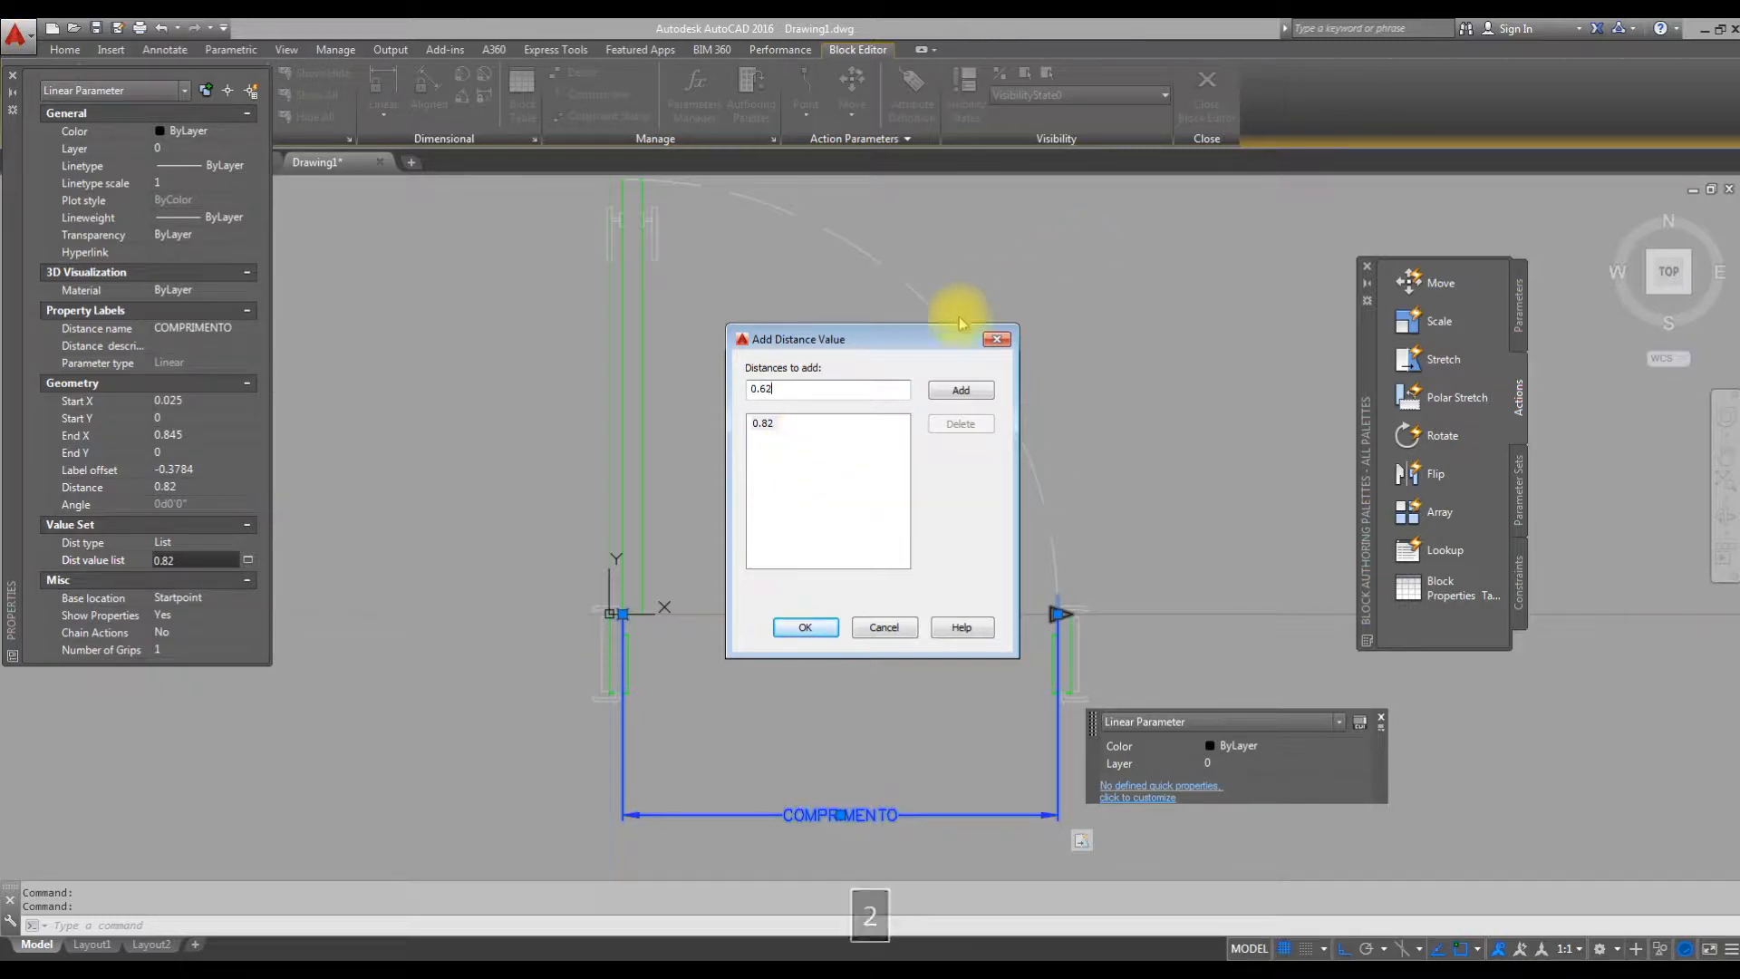
click(961, 390)
text(0.72)
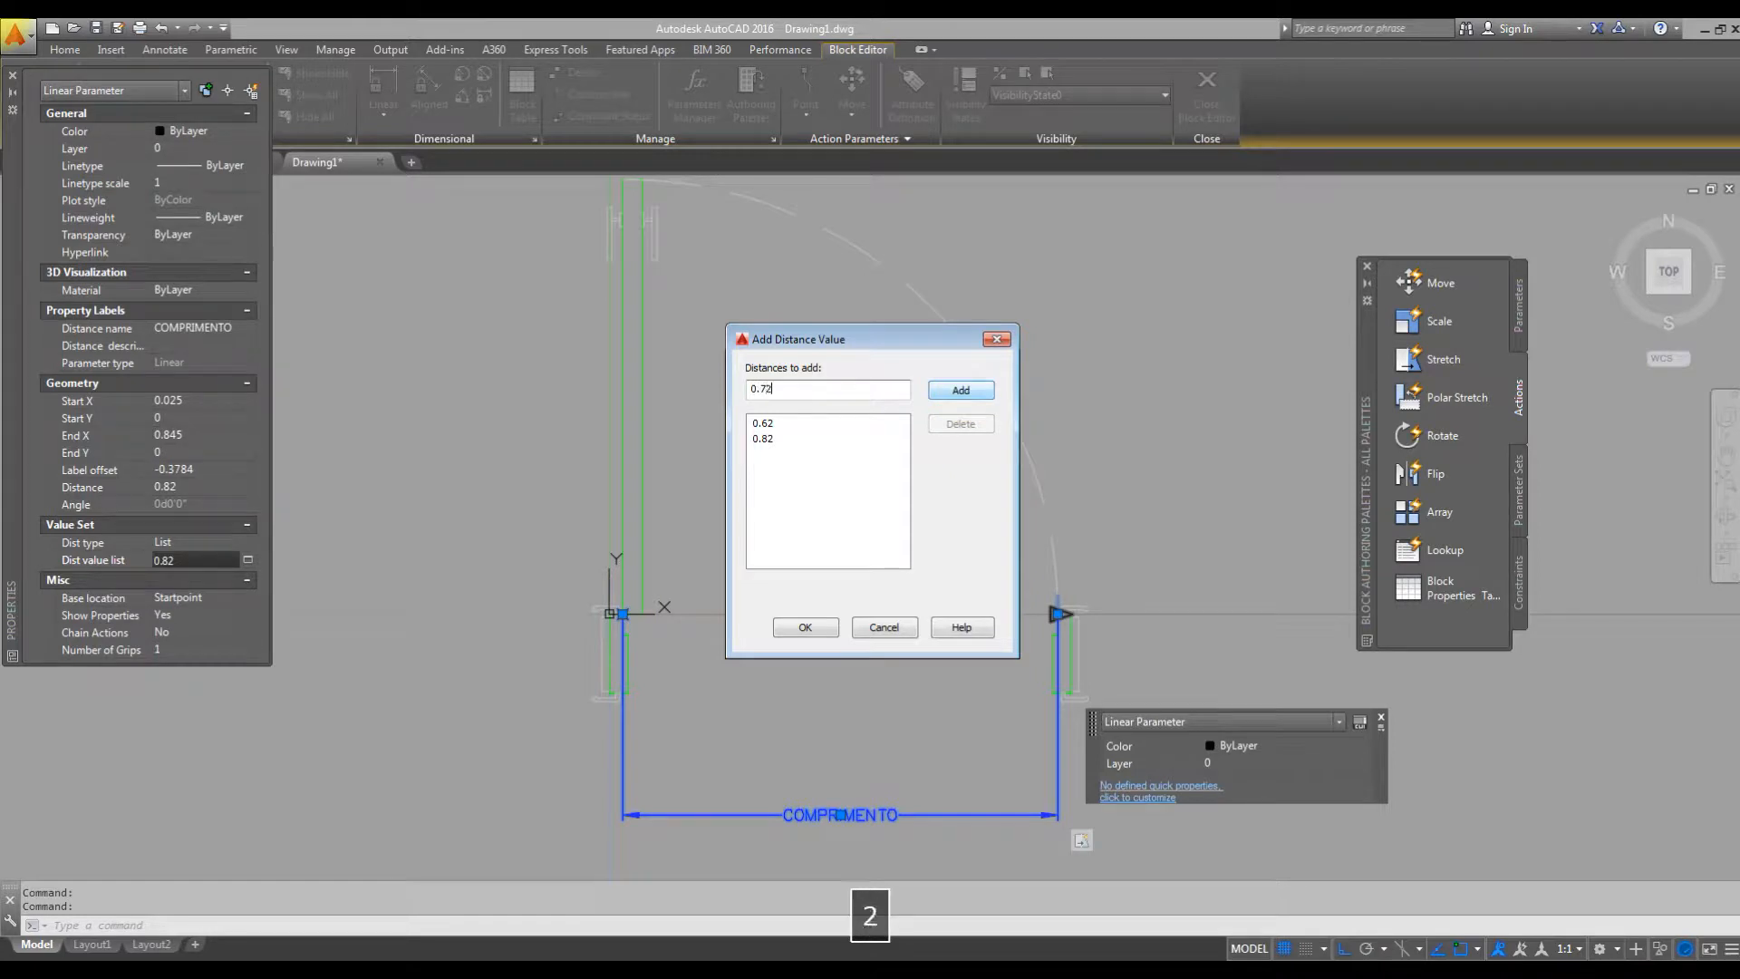
click(964, 389)
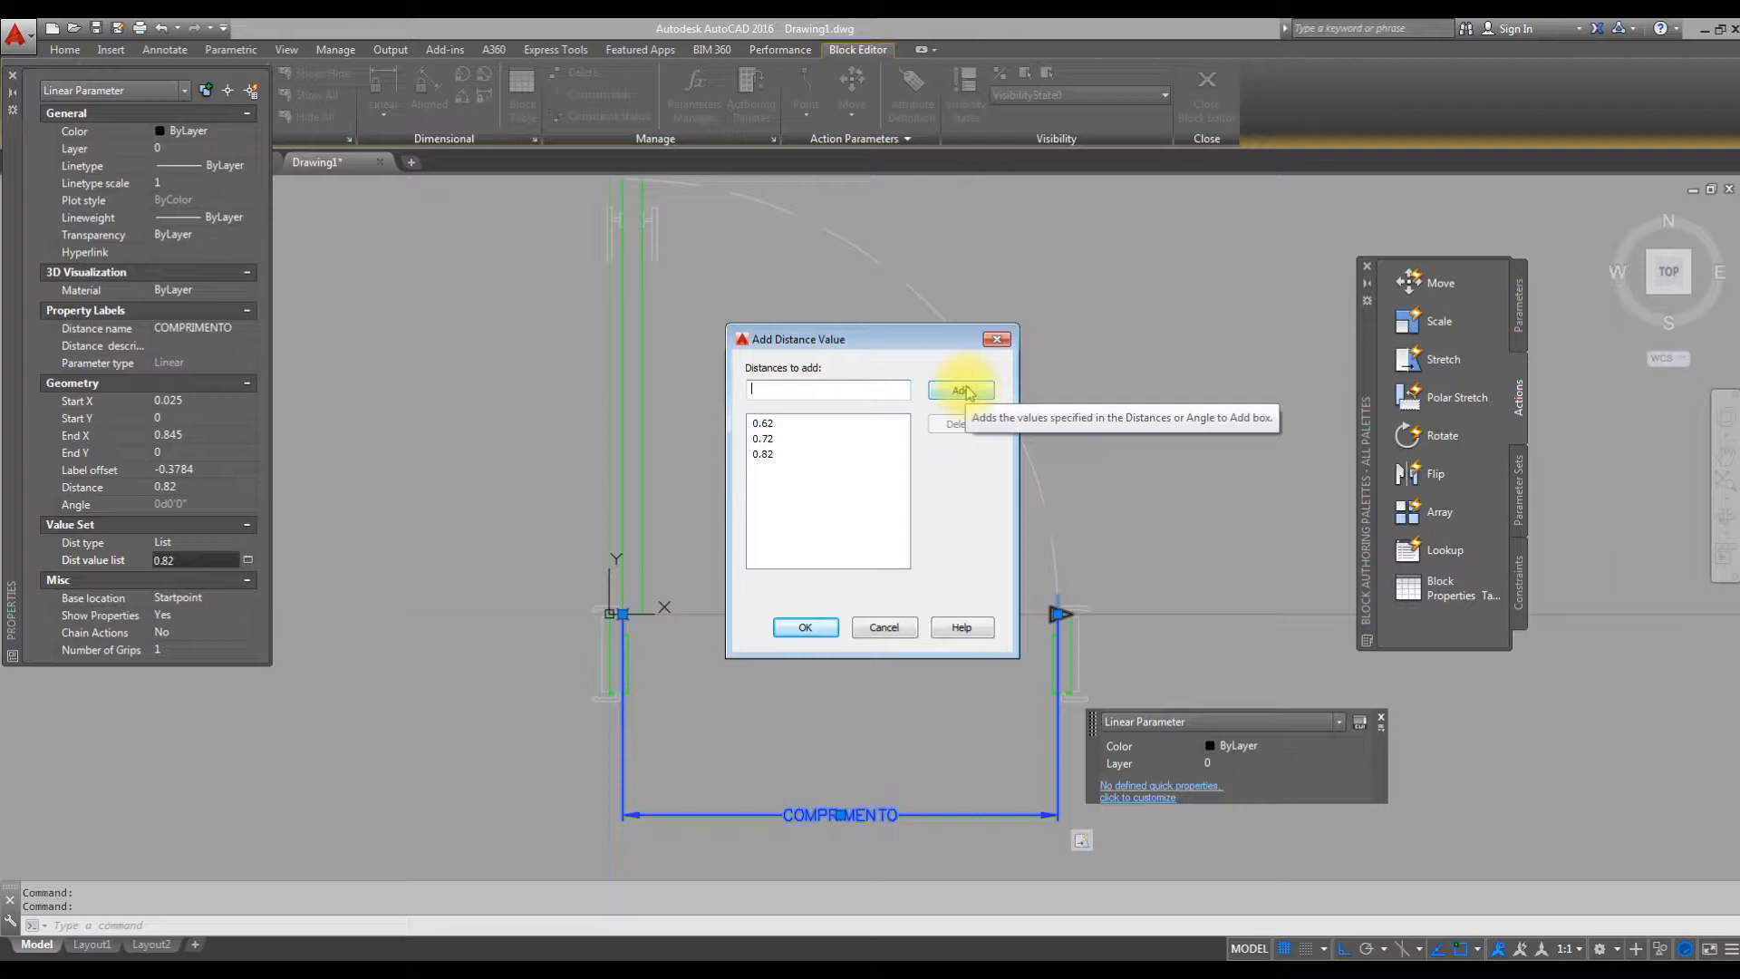
text(0.92)
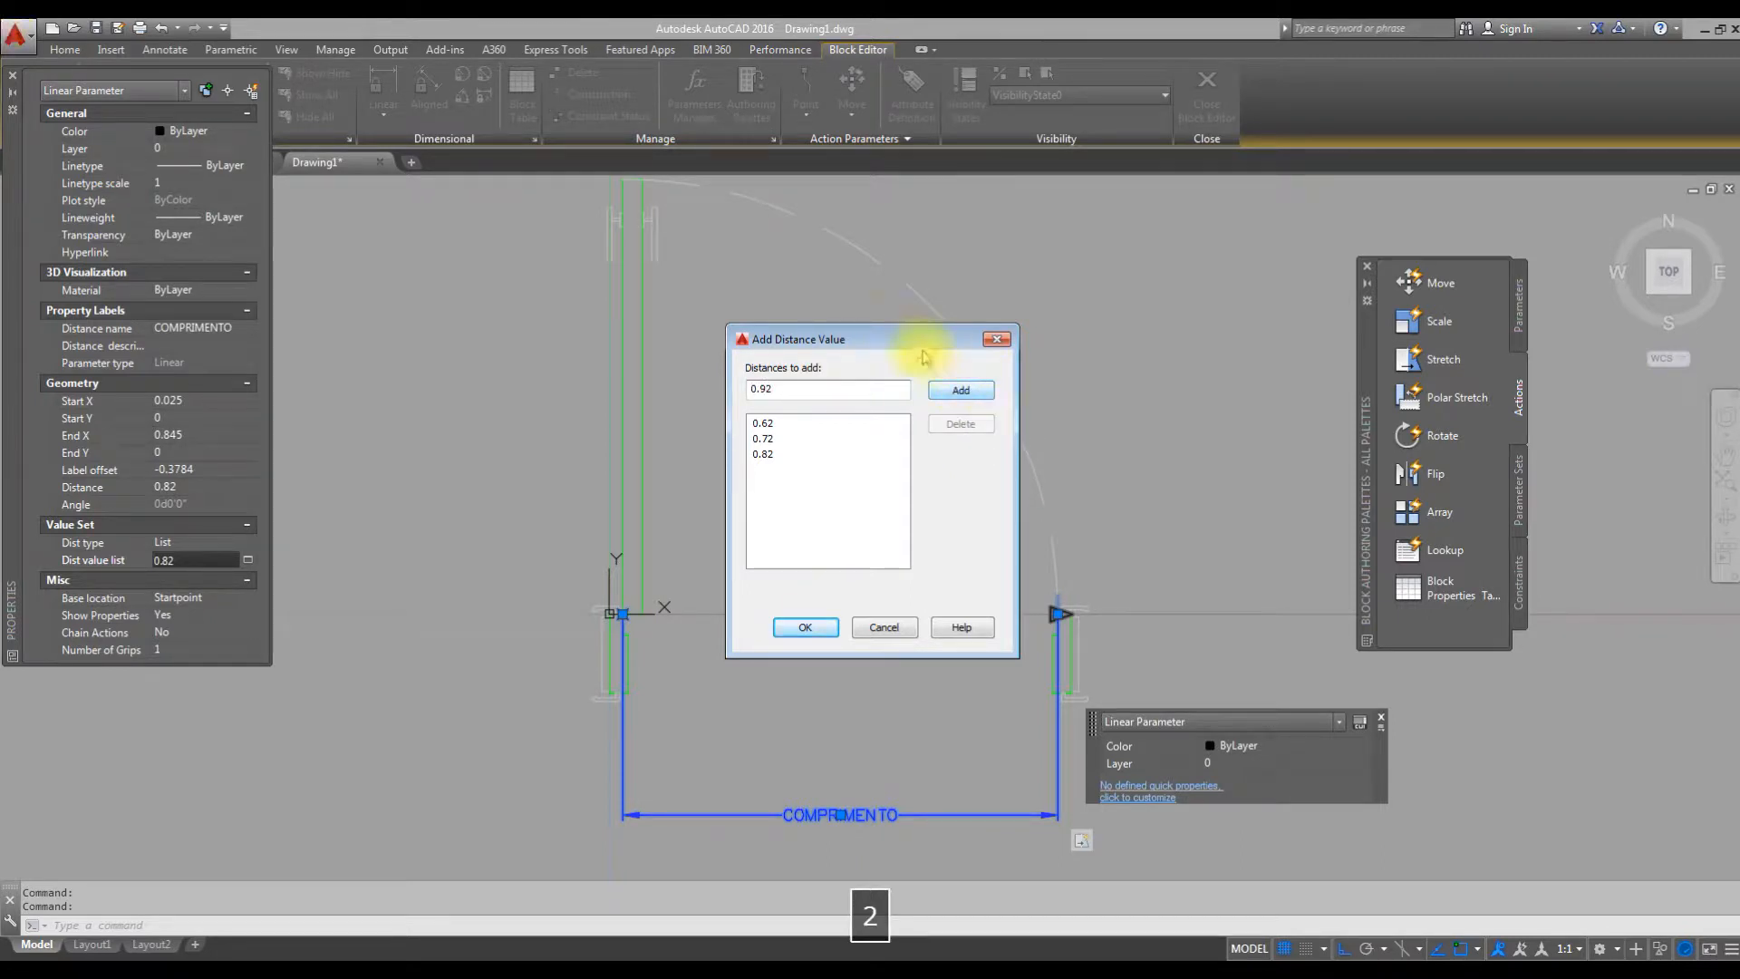
click(961, 390)
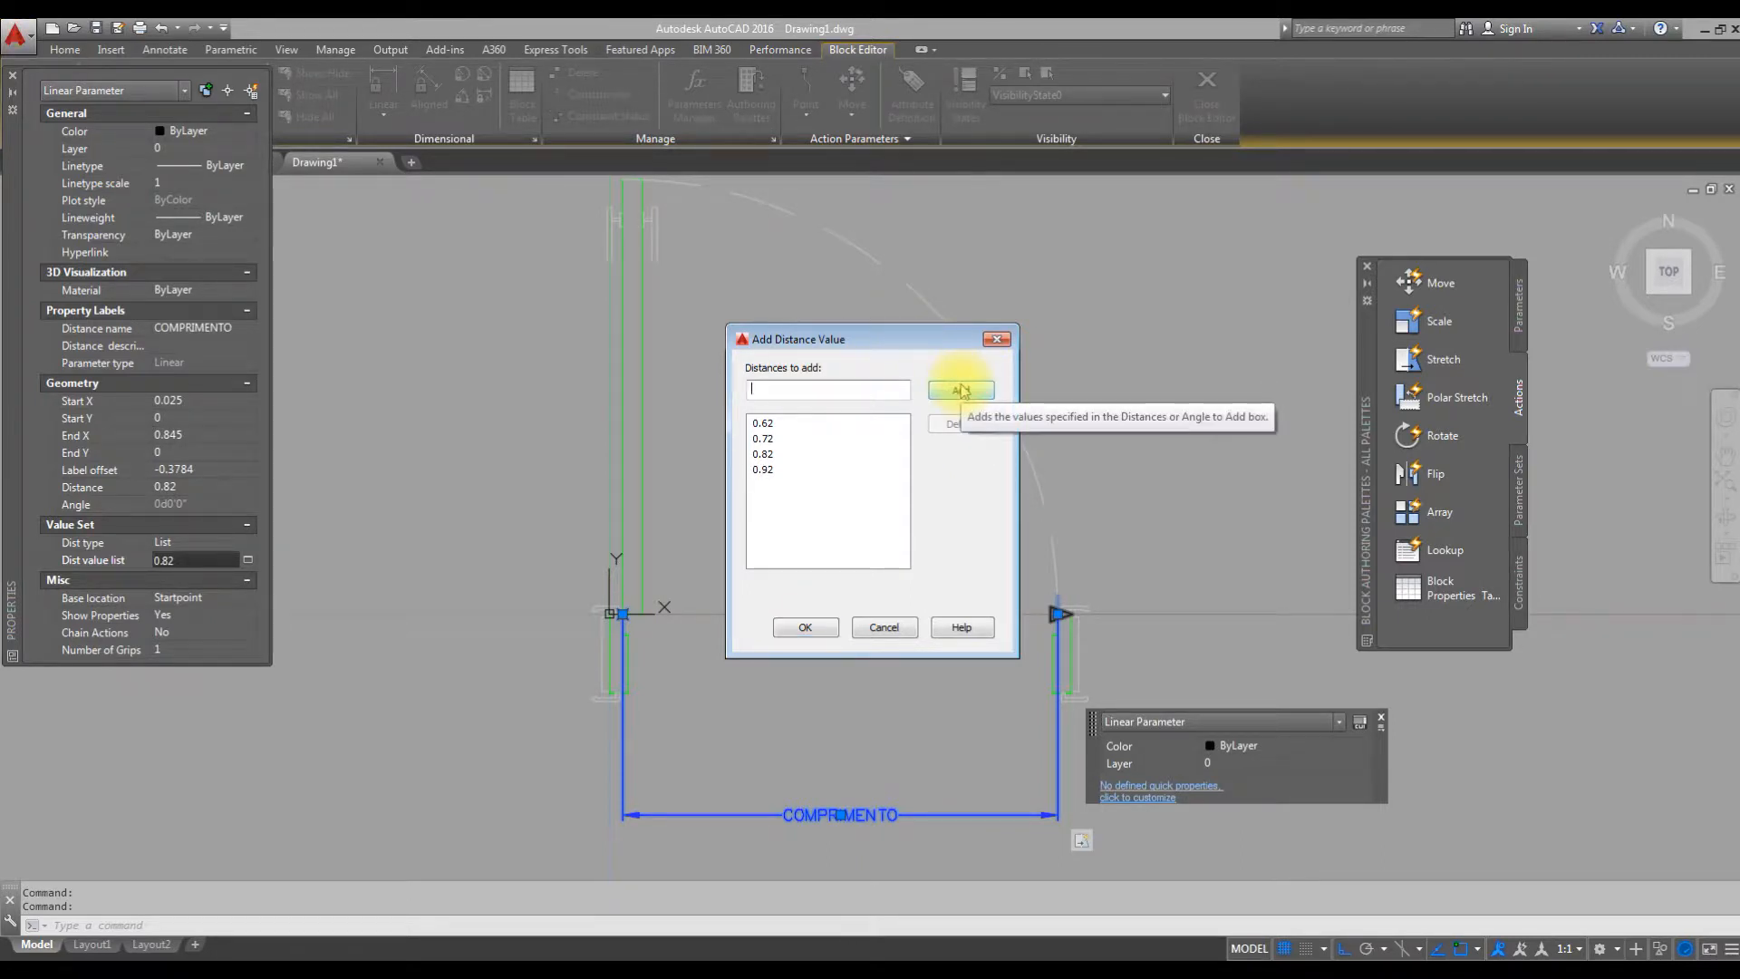
text(1.02)
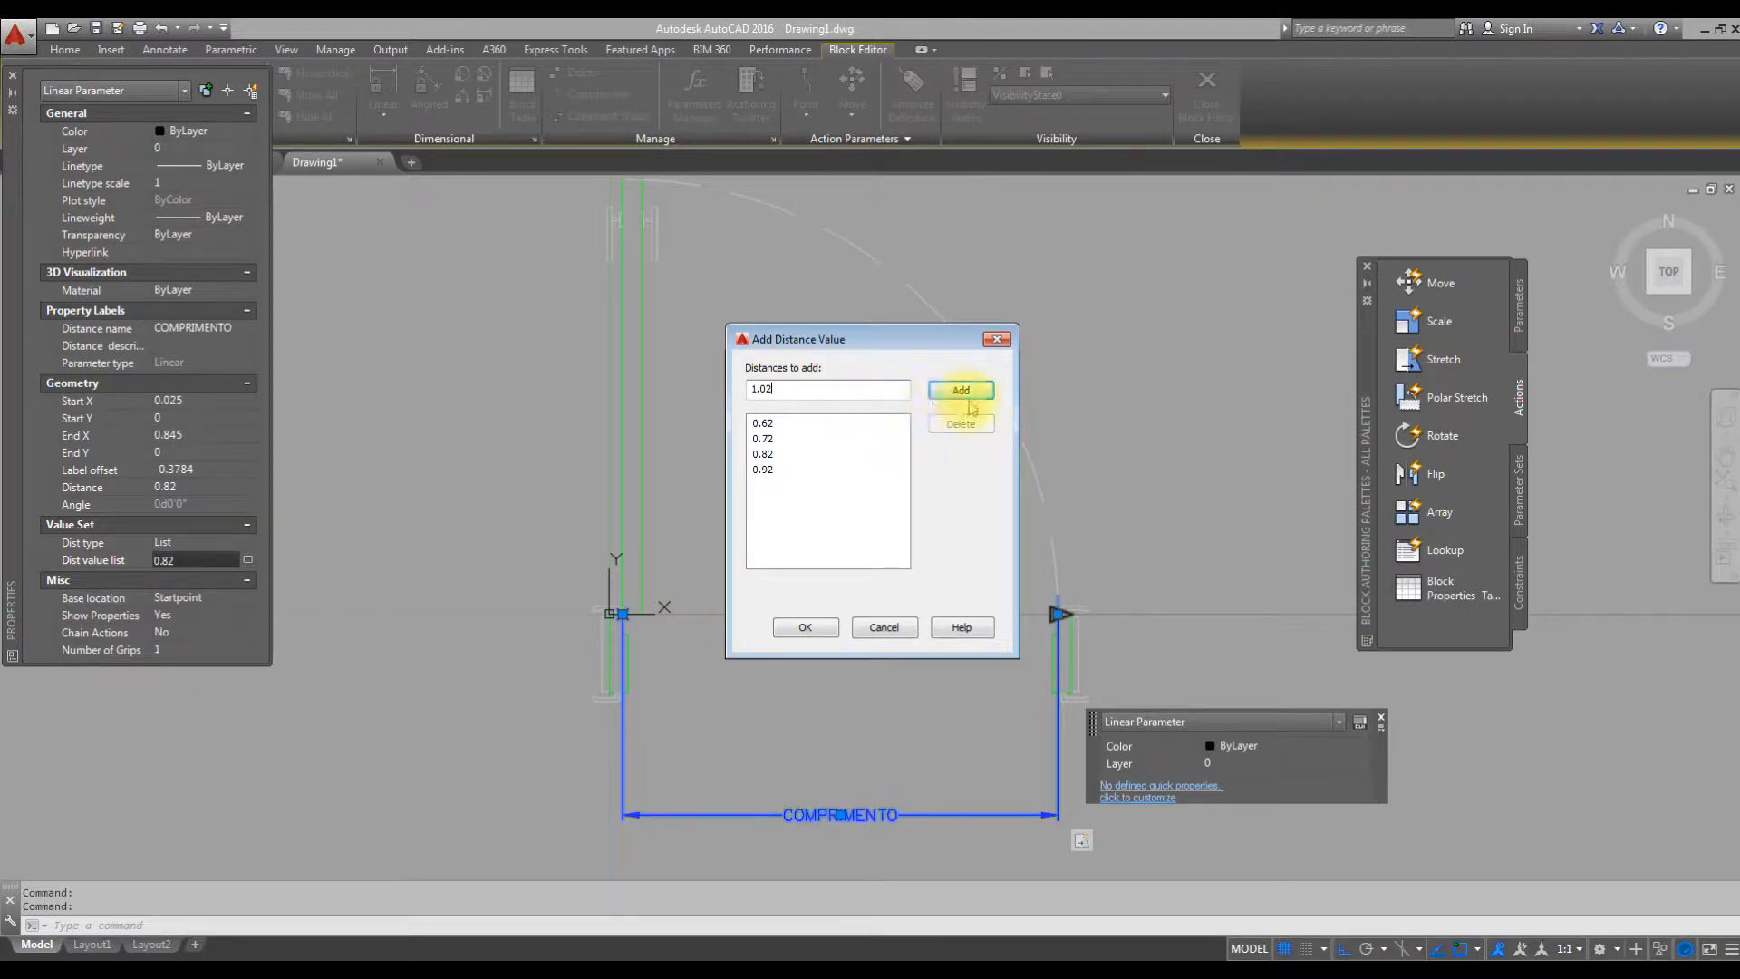
click(969, 397)
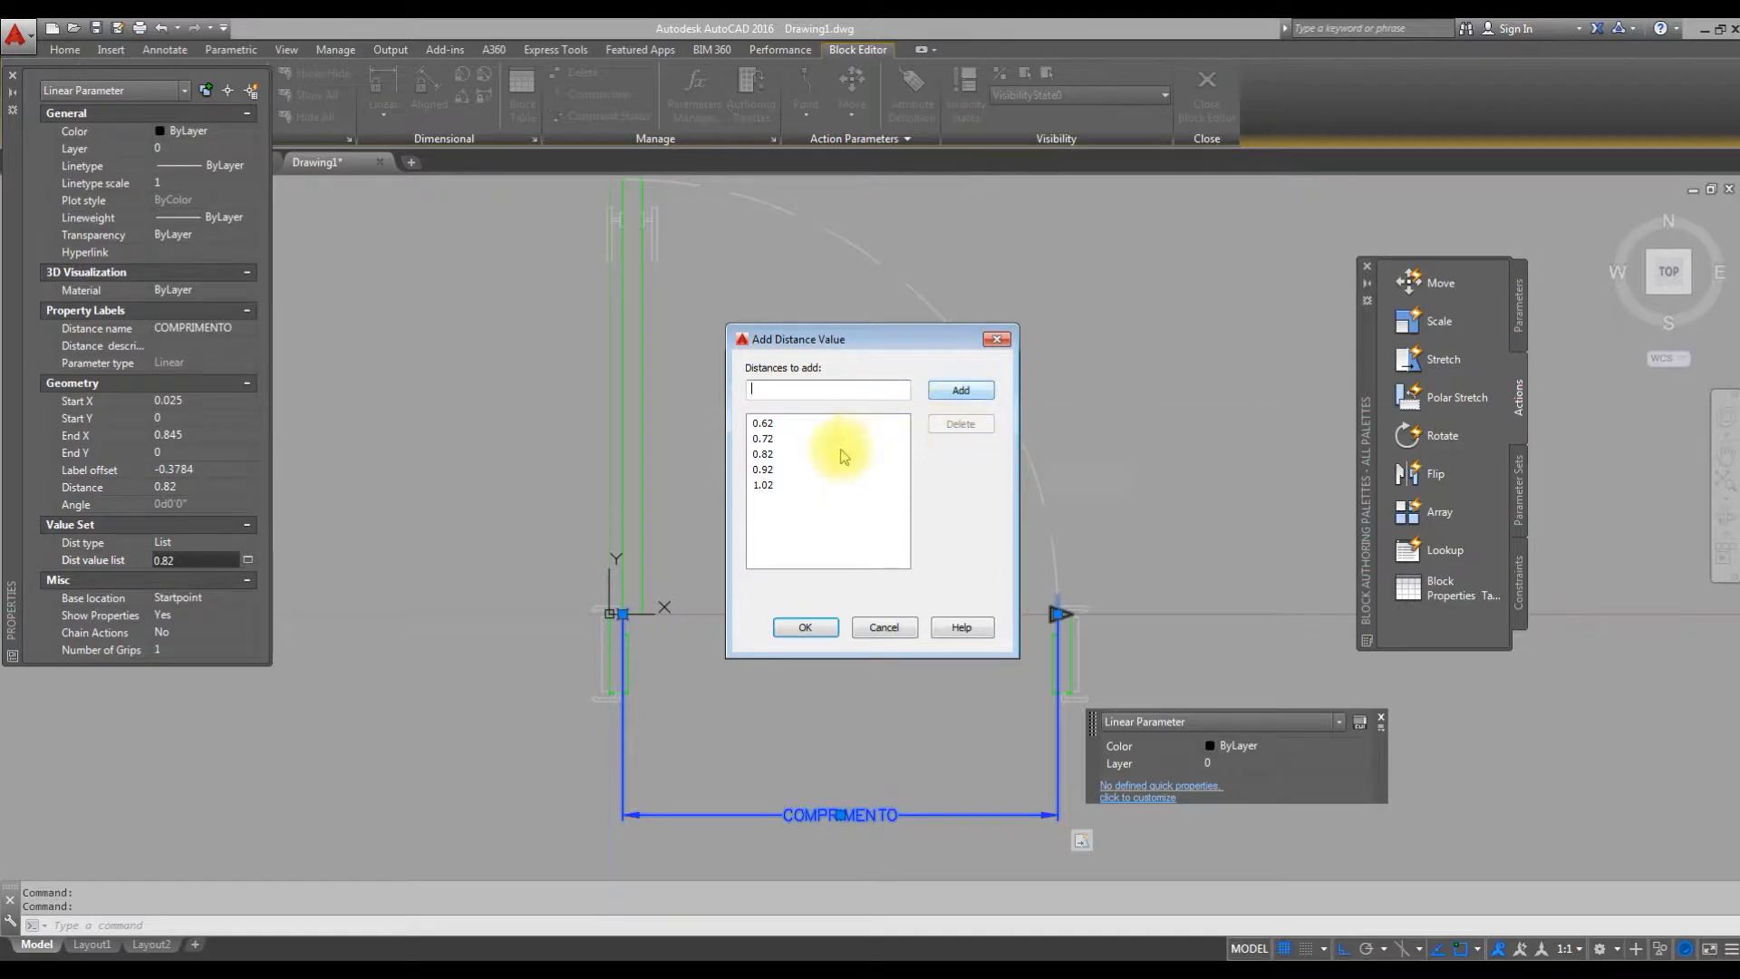
click(800, 630)
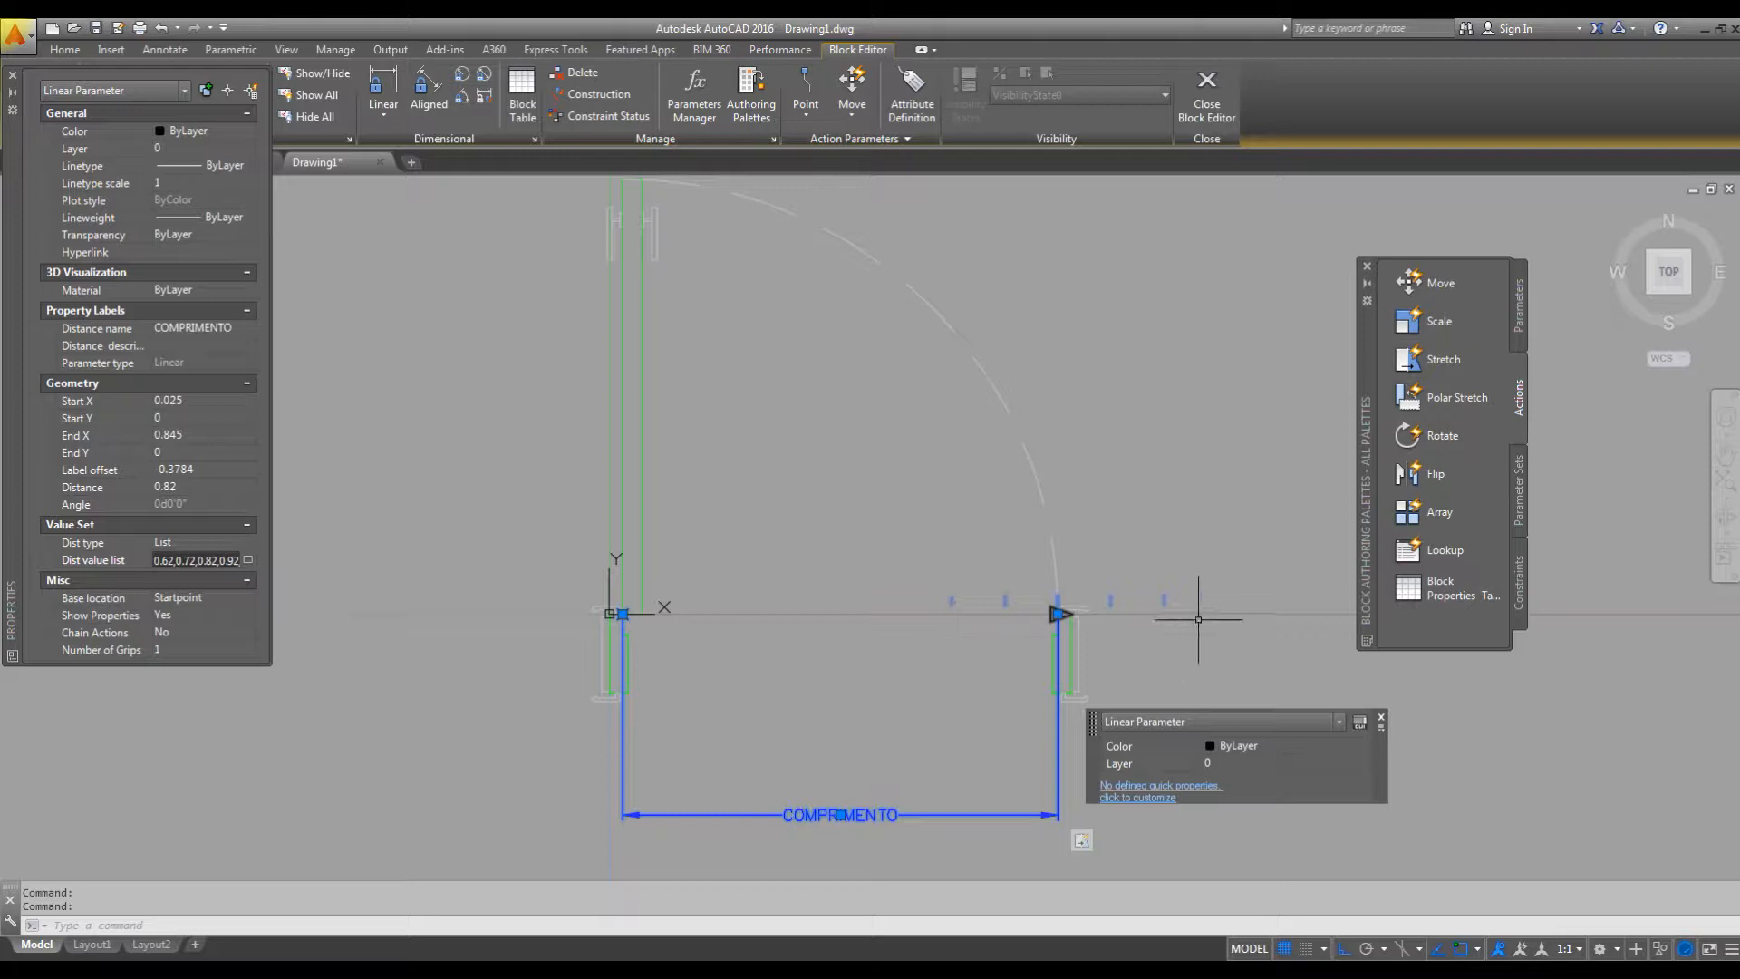
Close the properties display and open the PORTAS block in the test window.
middle_drag(1182, 618, 1070, 598)
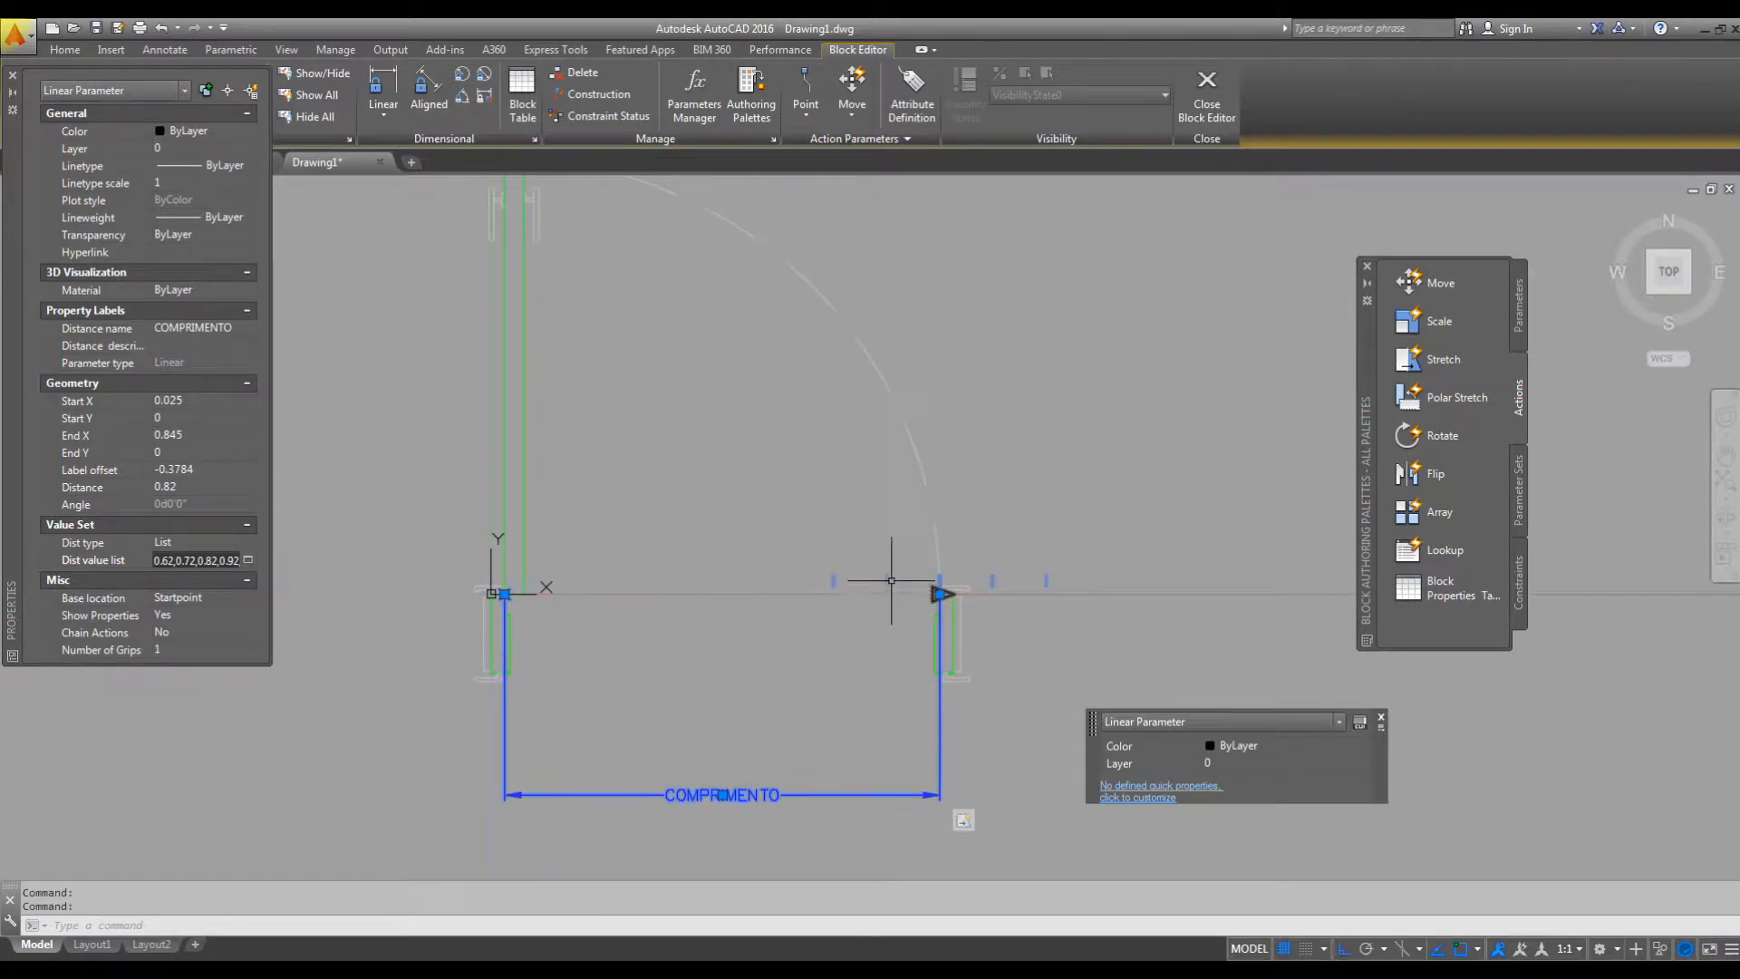
middle_drag(1015, 590, 1027, 625)
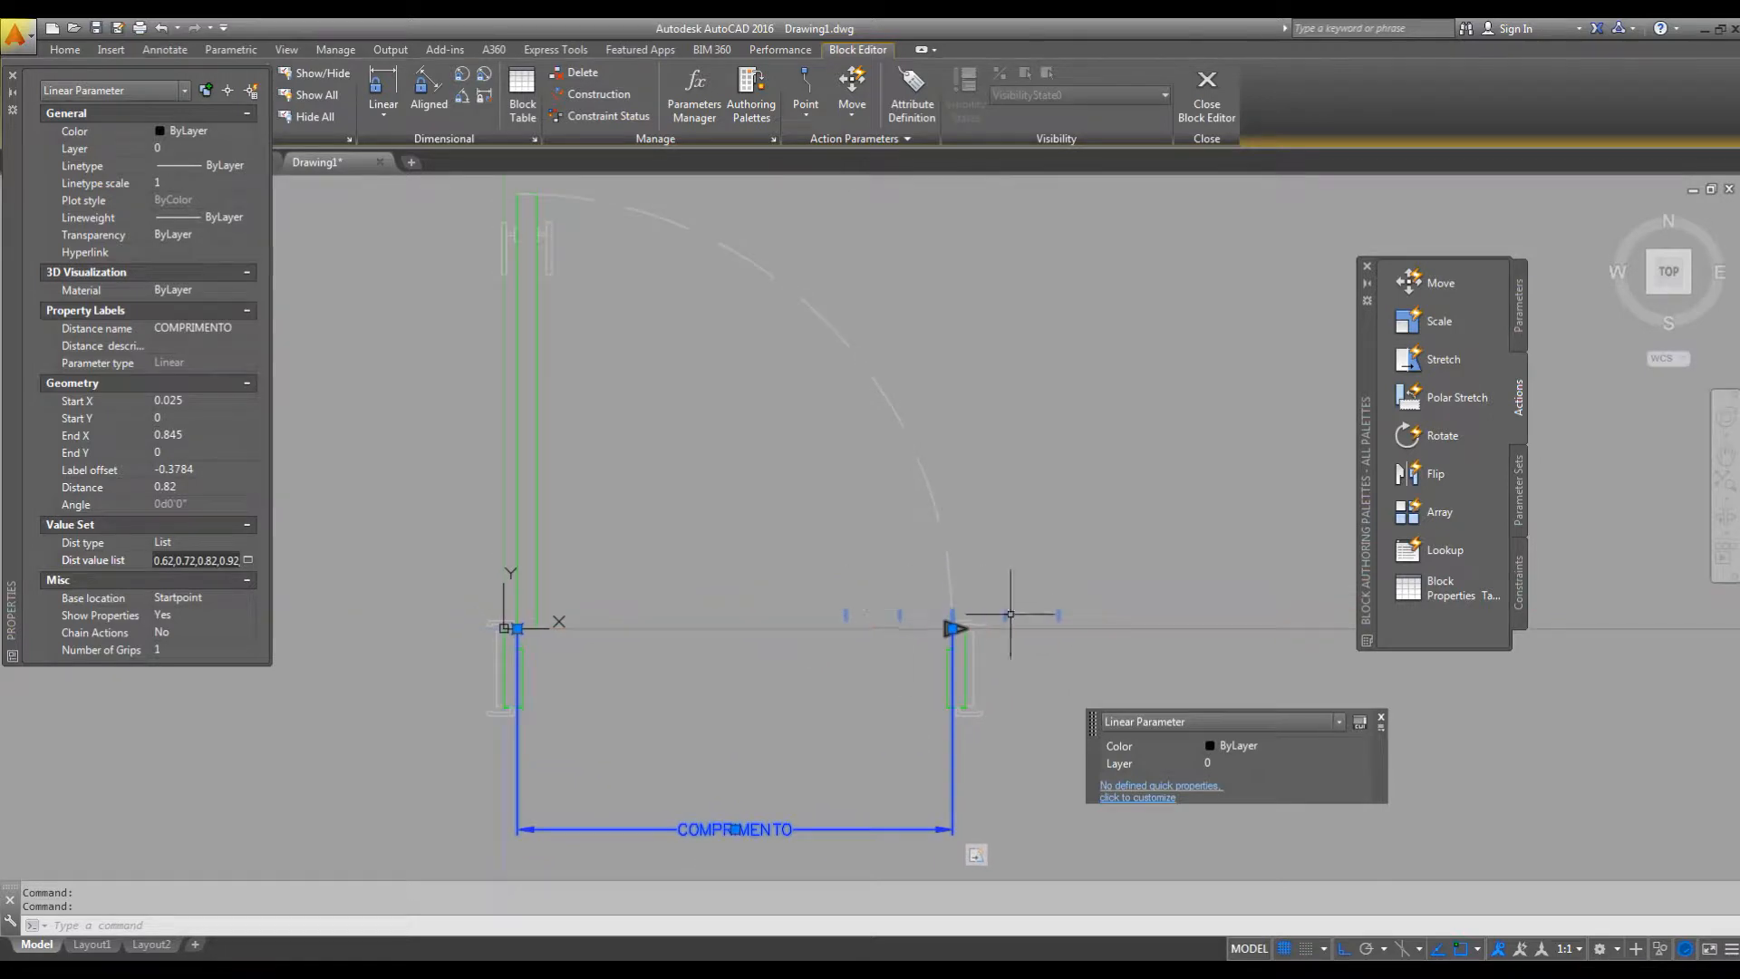
click(16, 82)
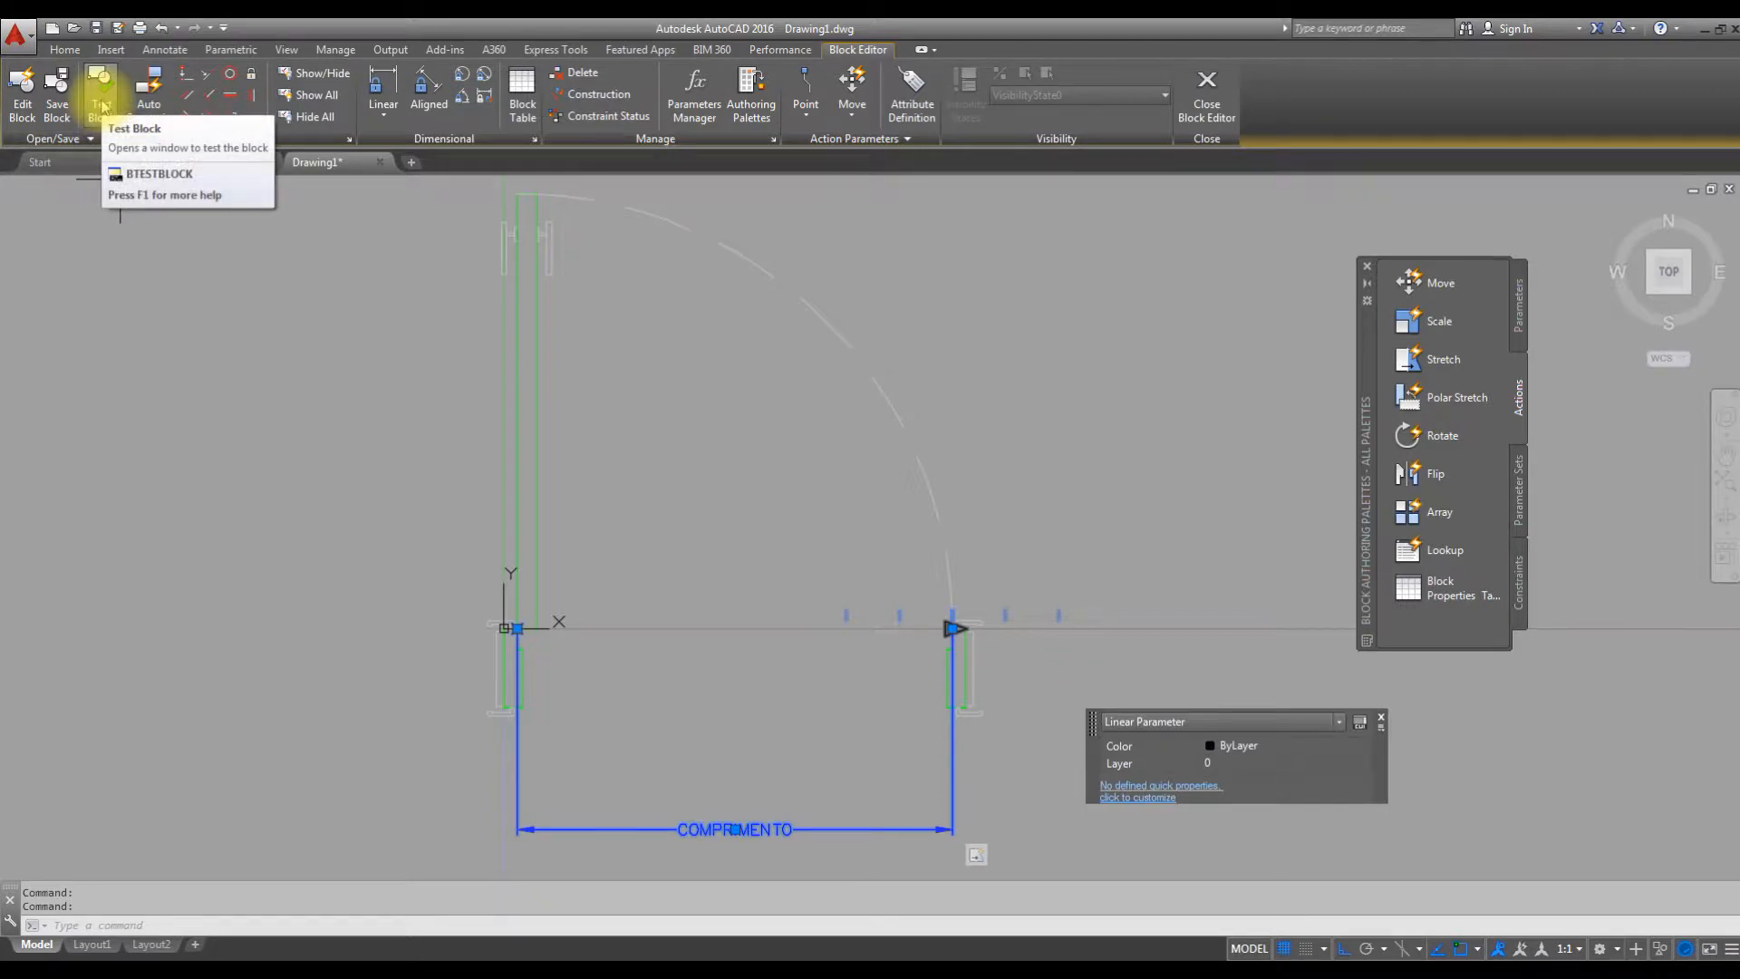
click(101, 106)
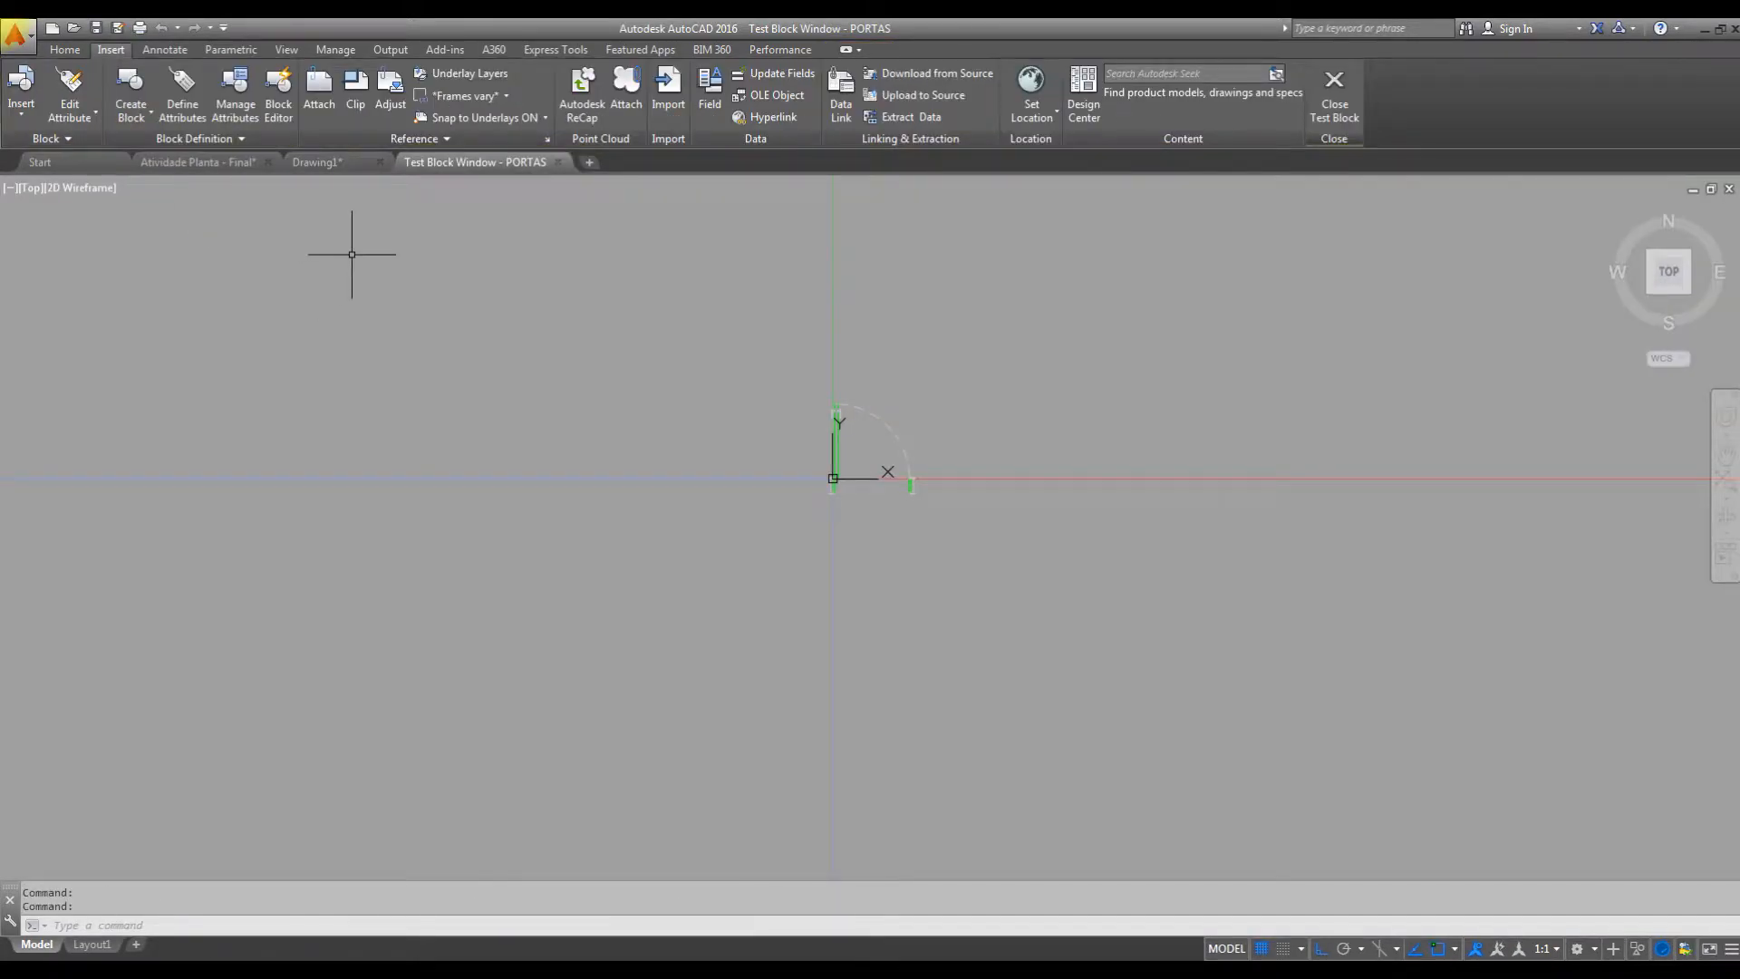
Stretch the test door's opening to the 1.02 list value with the right jamb's grip, and close the test block.
scroll(860, 435, up, 5)
click(881, 343)
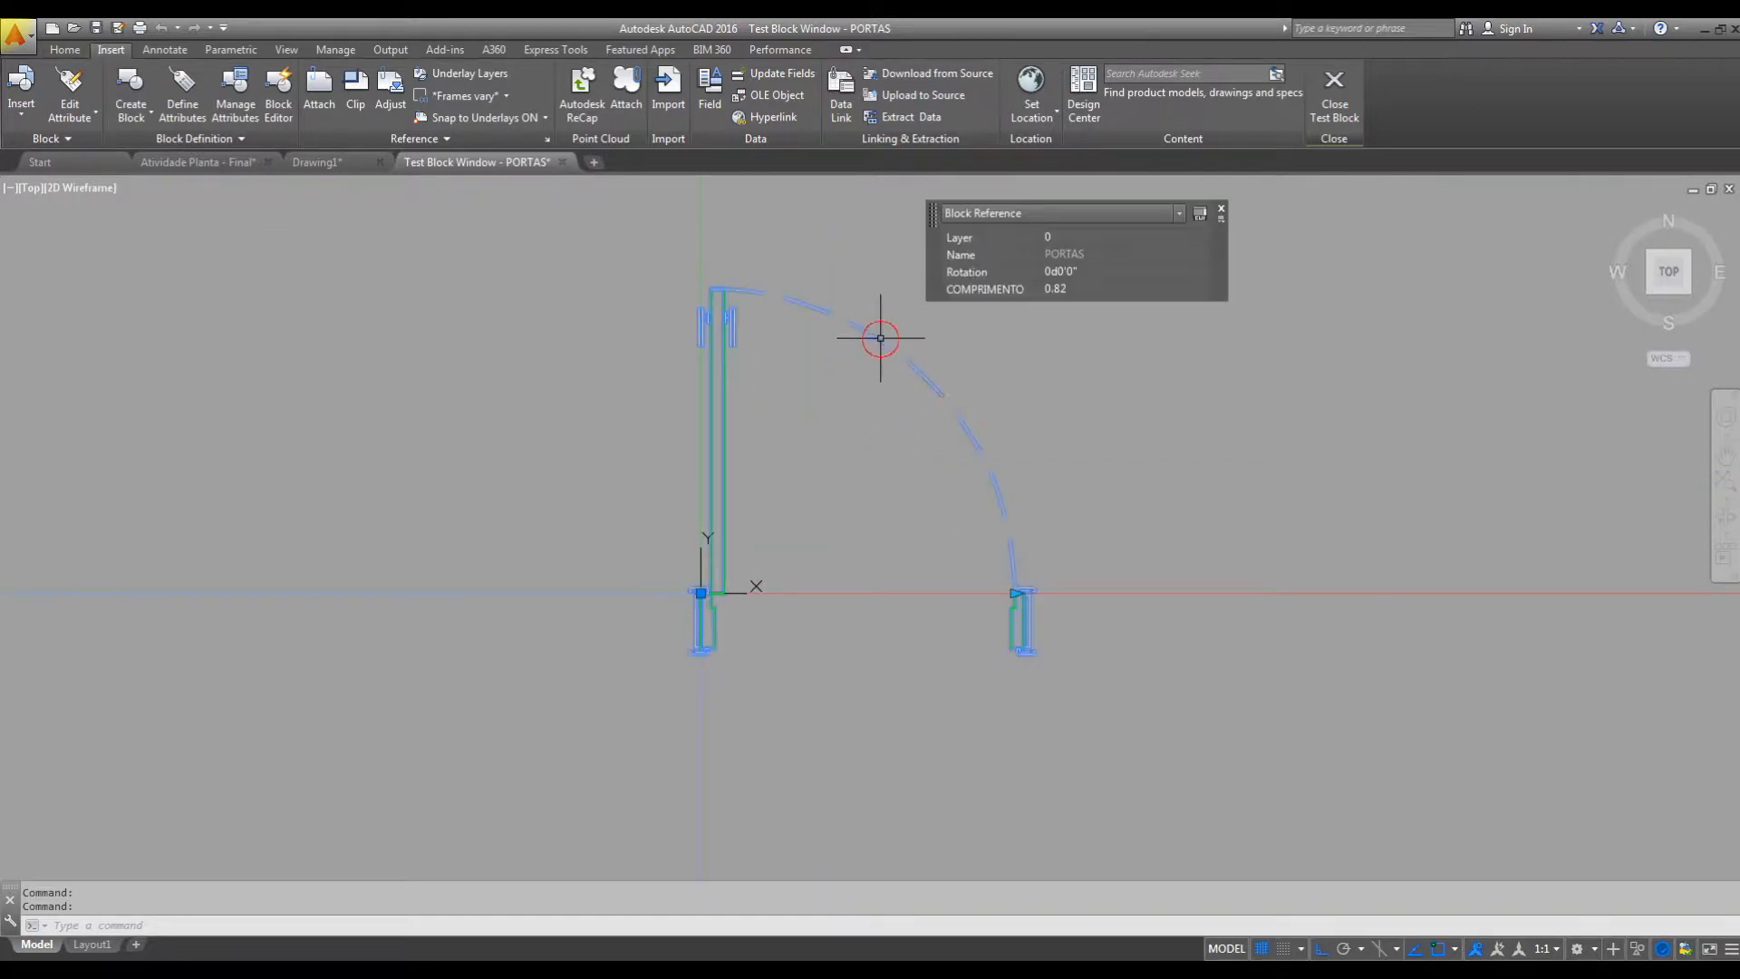
middle_drag(987, 427, 846, 437)
middle_drag(964, 530, 874, 532)
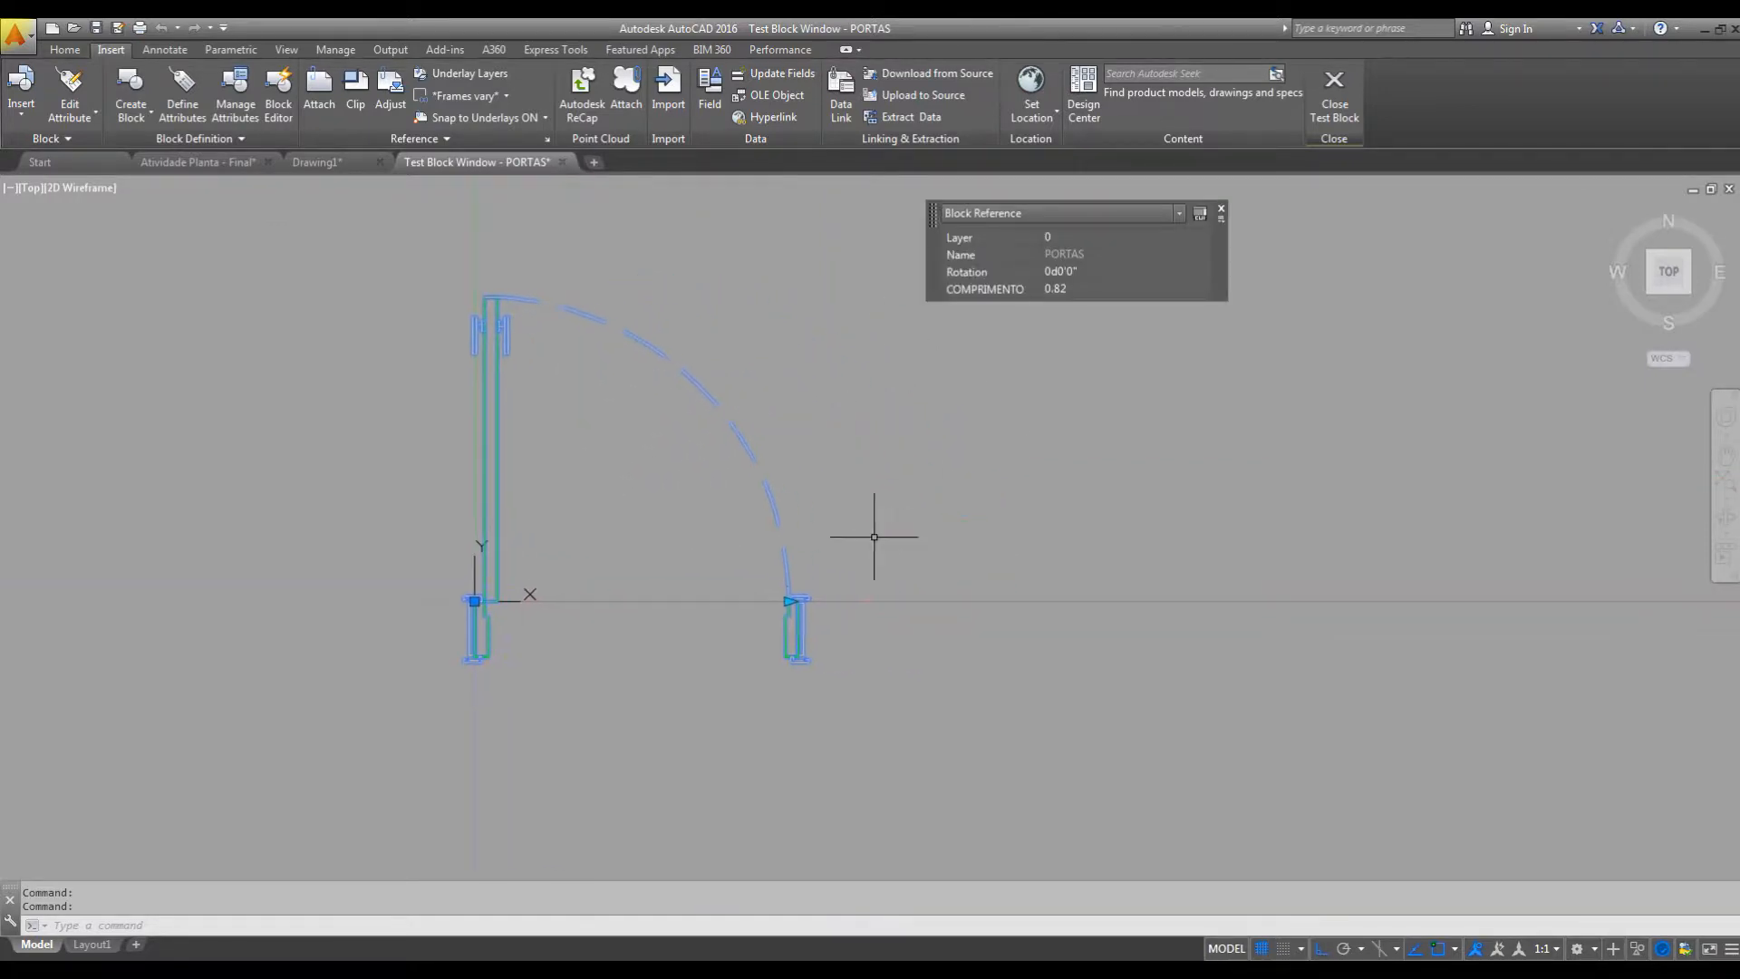
click(788, 601)
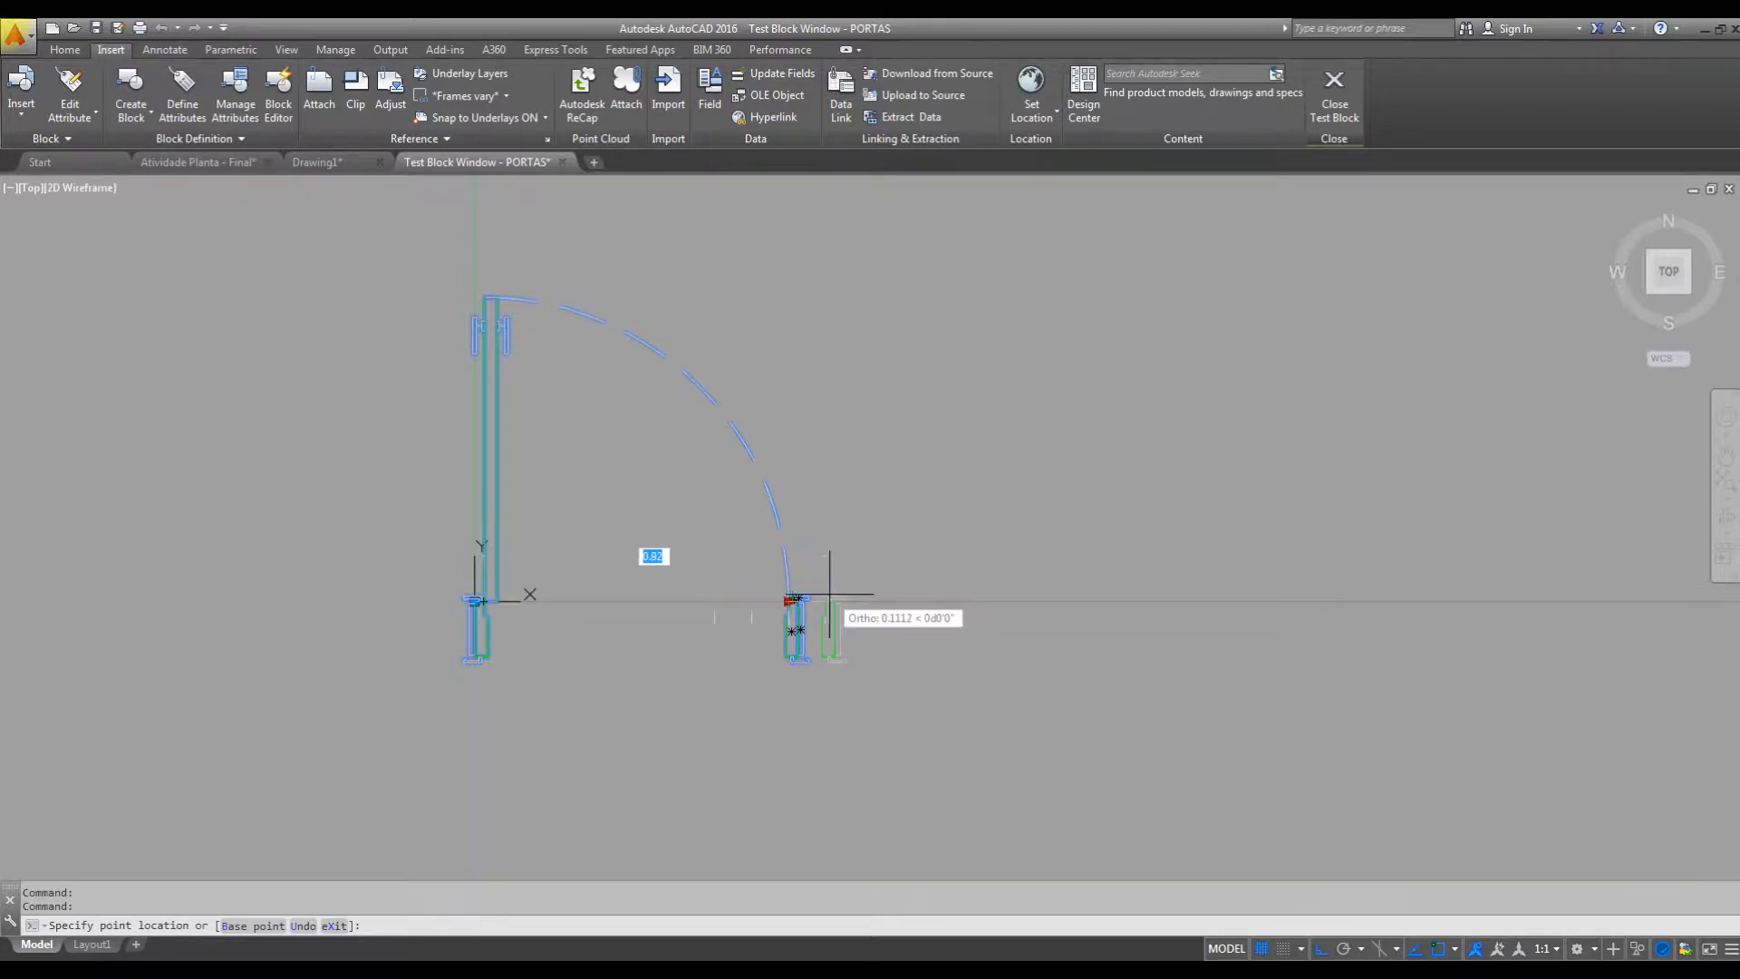
click(864, 596)
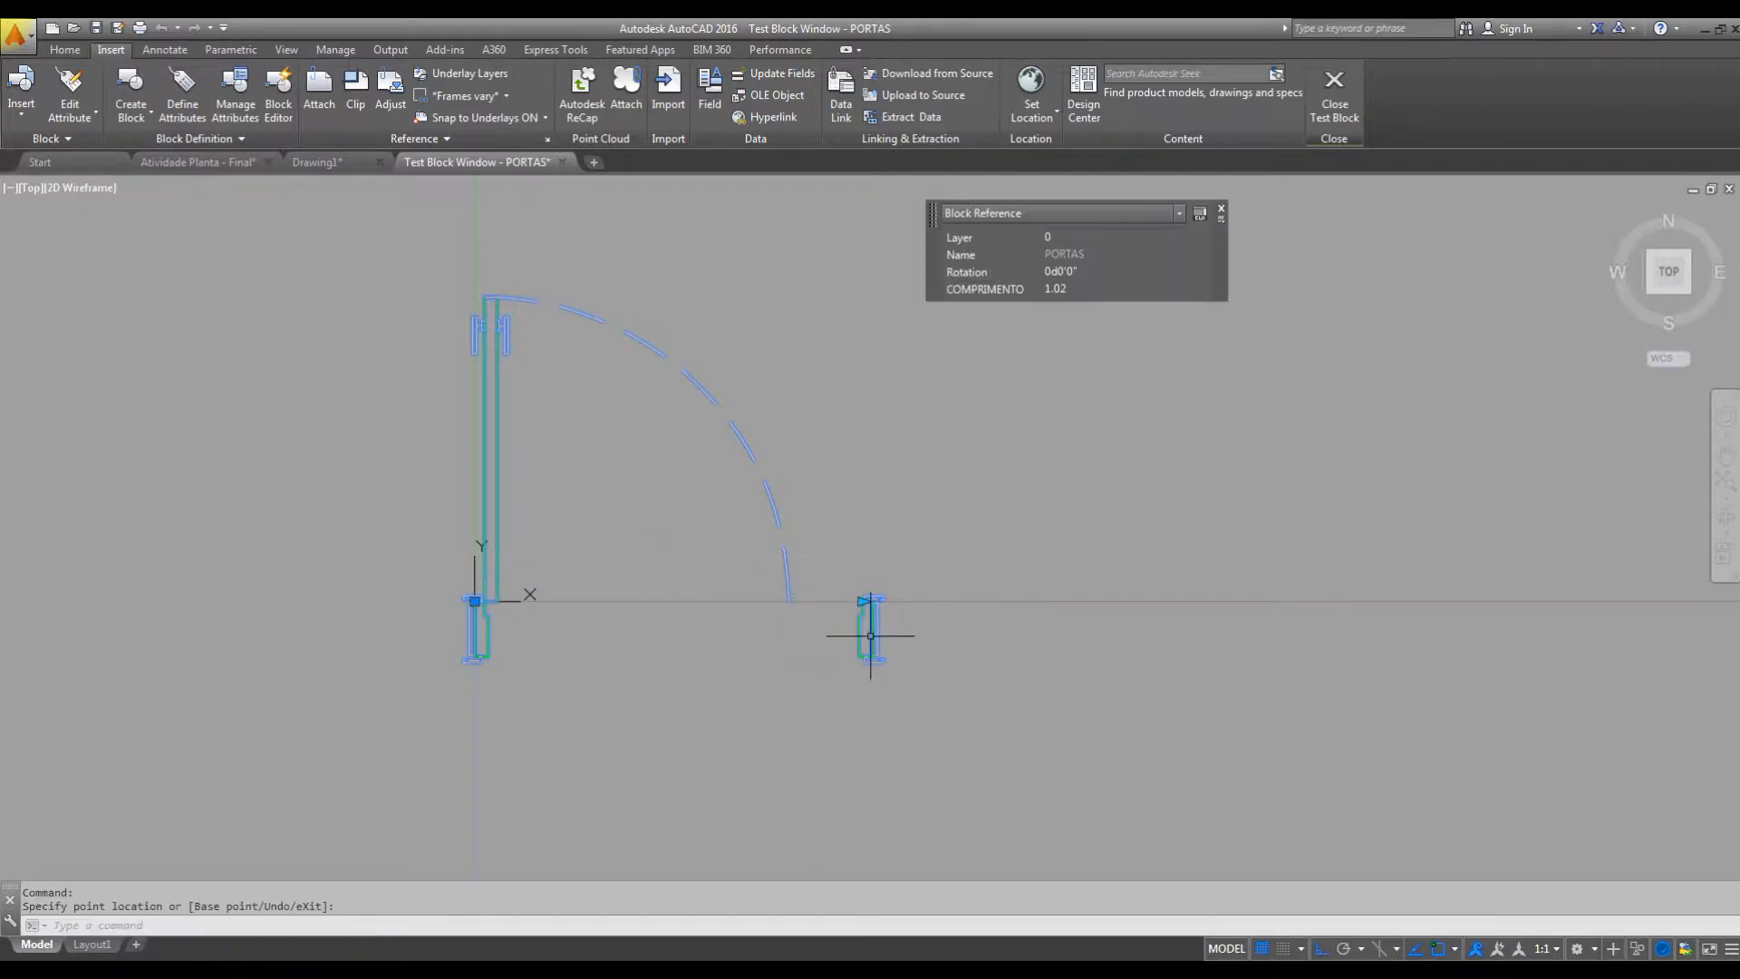
middle_drag(730, 577, 858, 615)
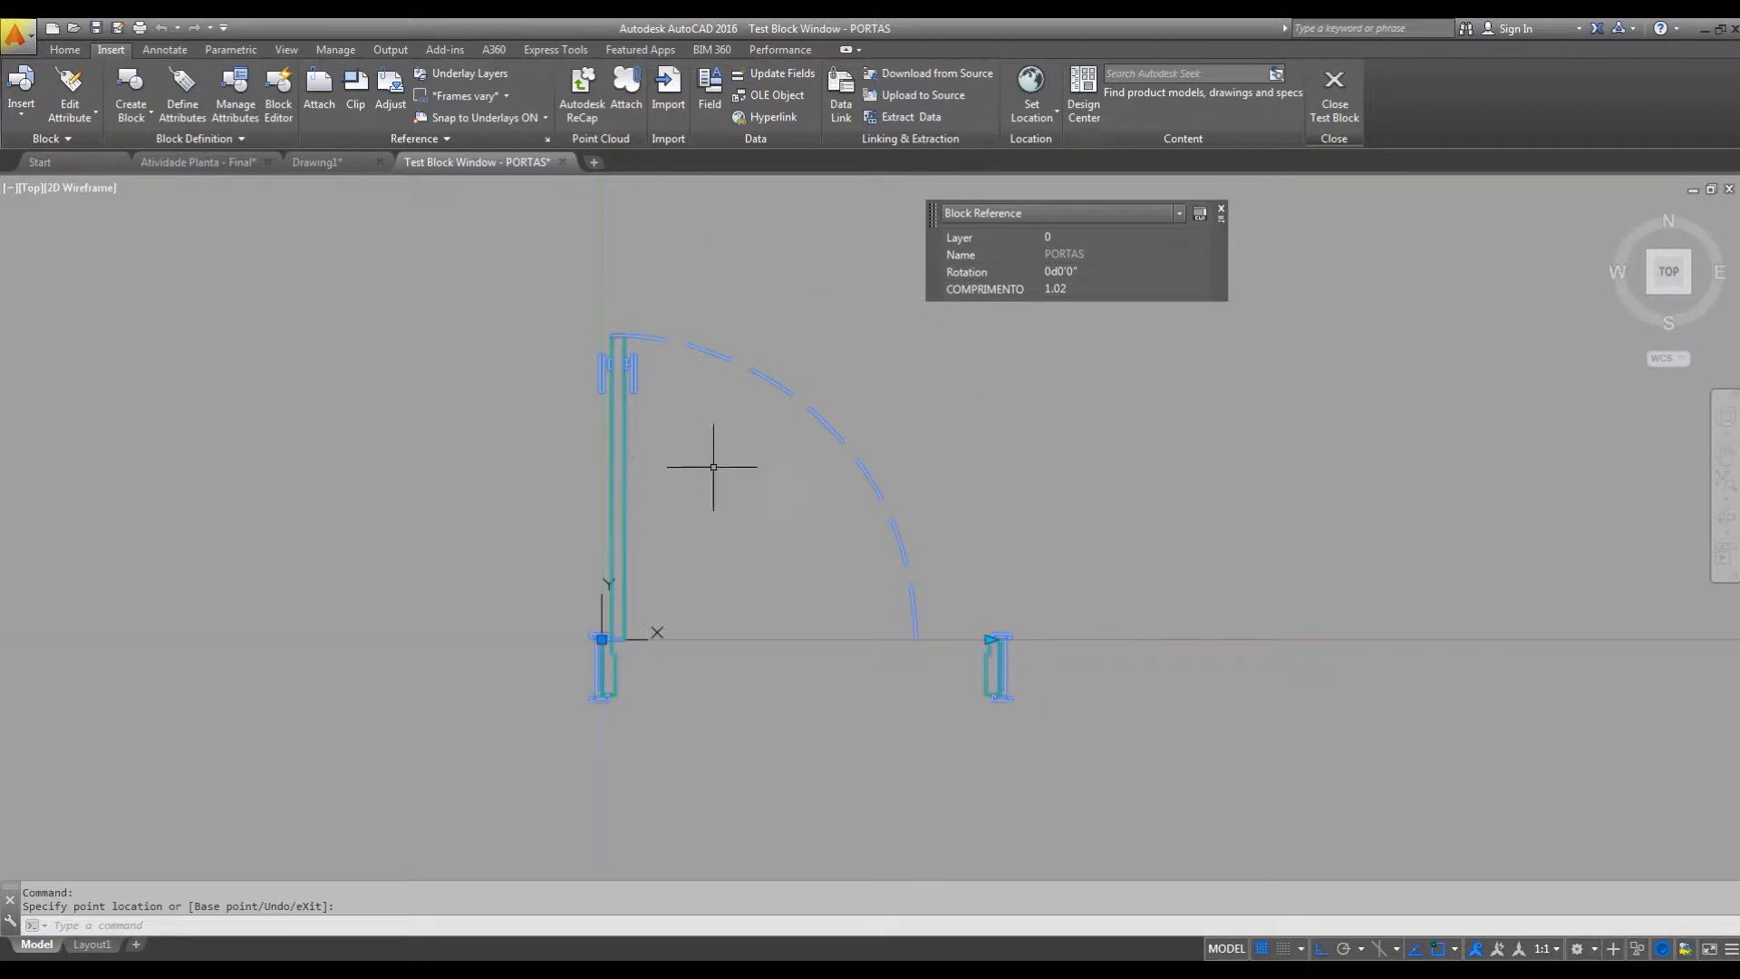
click(1341, 97)
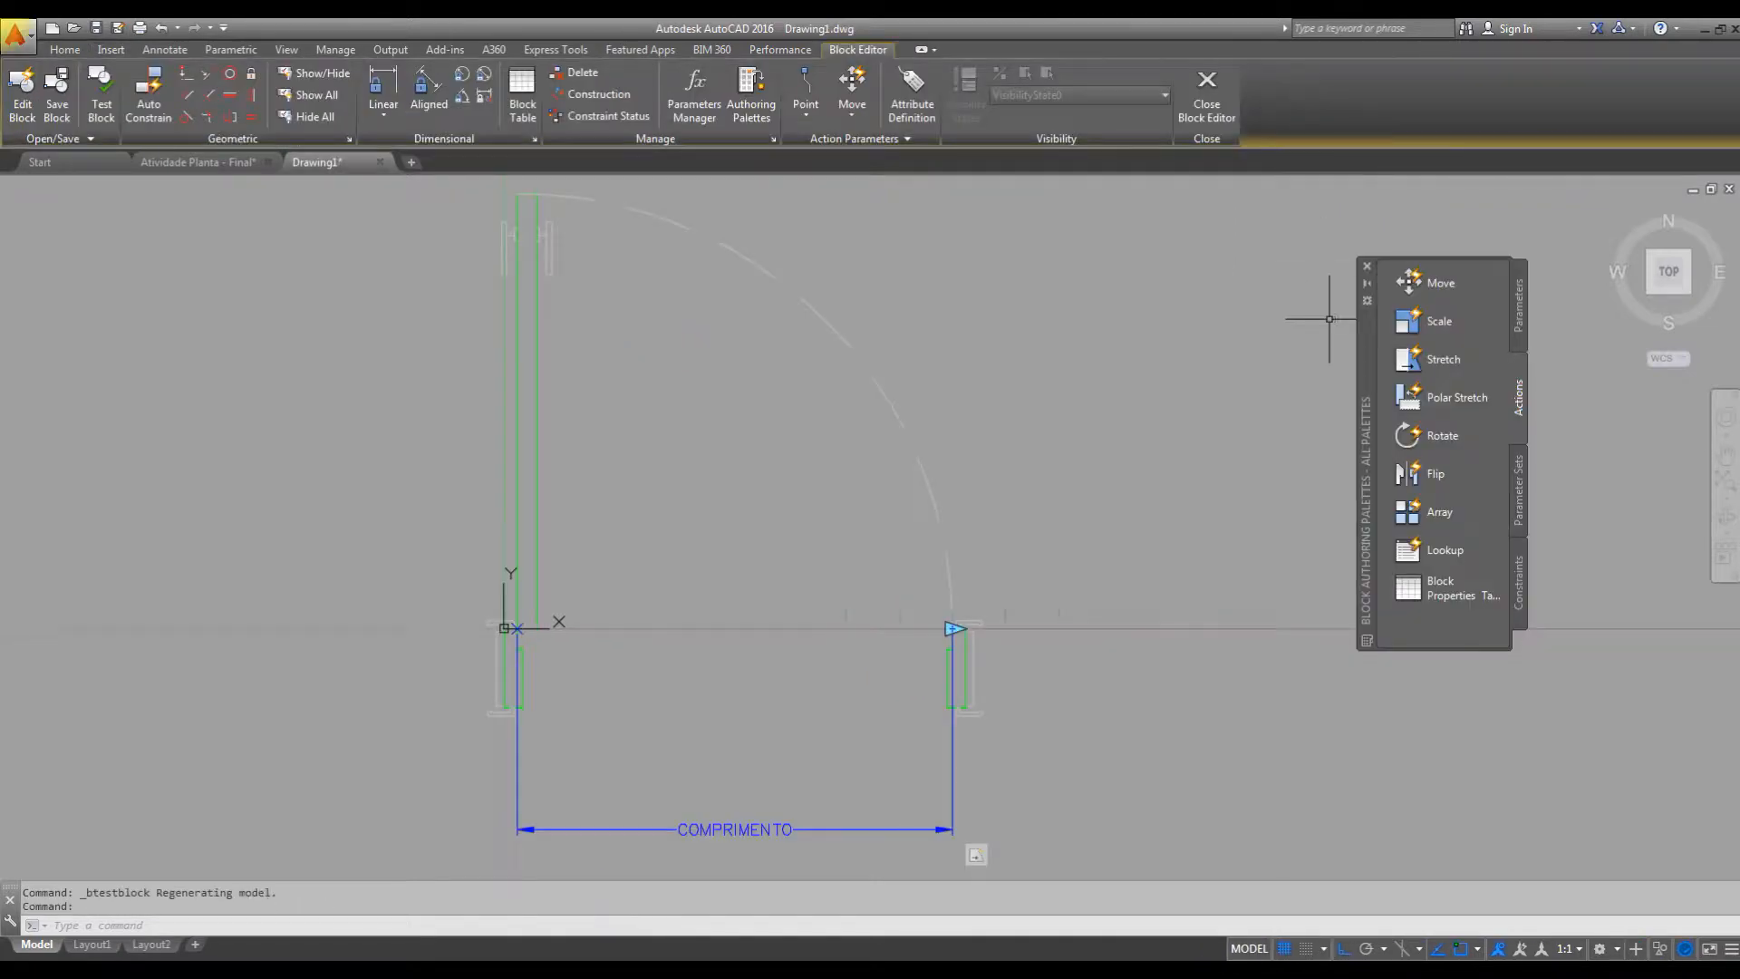
Add a Stretch action to COMPRIMENTO's end point at the right jamb, framing the upper end of the door leaf.
middle_drag(1080, 444, 1088, 437)
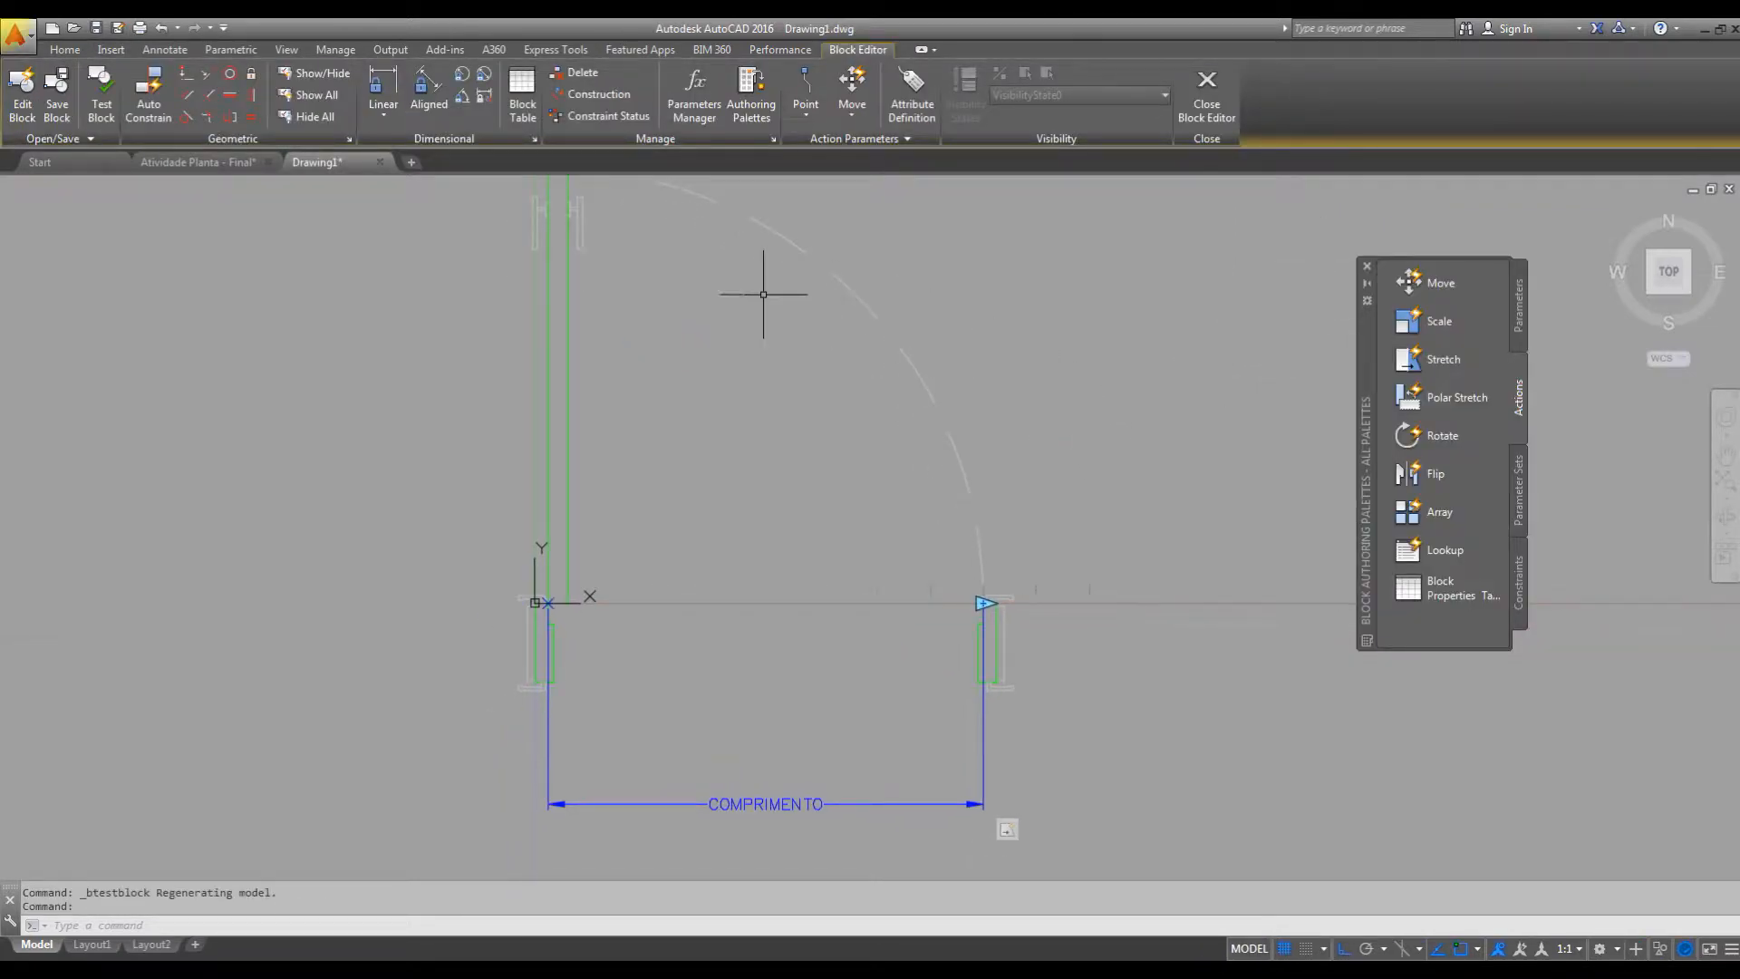
middle_drag(613, 378, 614, 401)
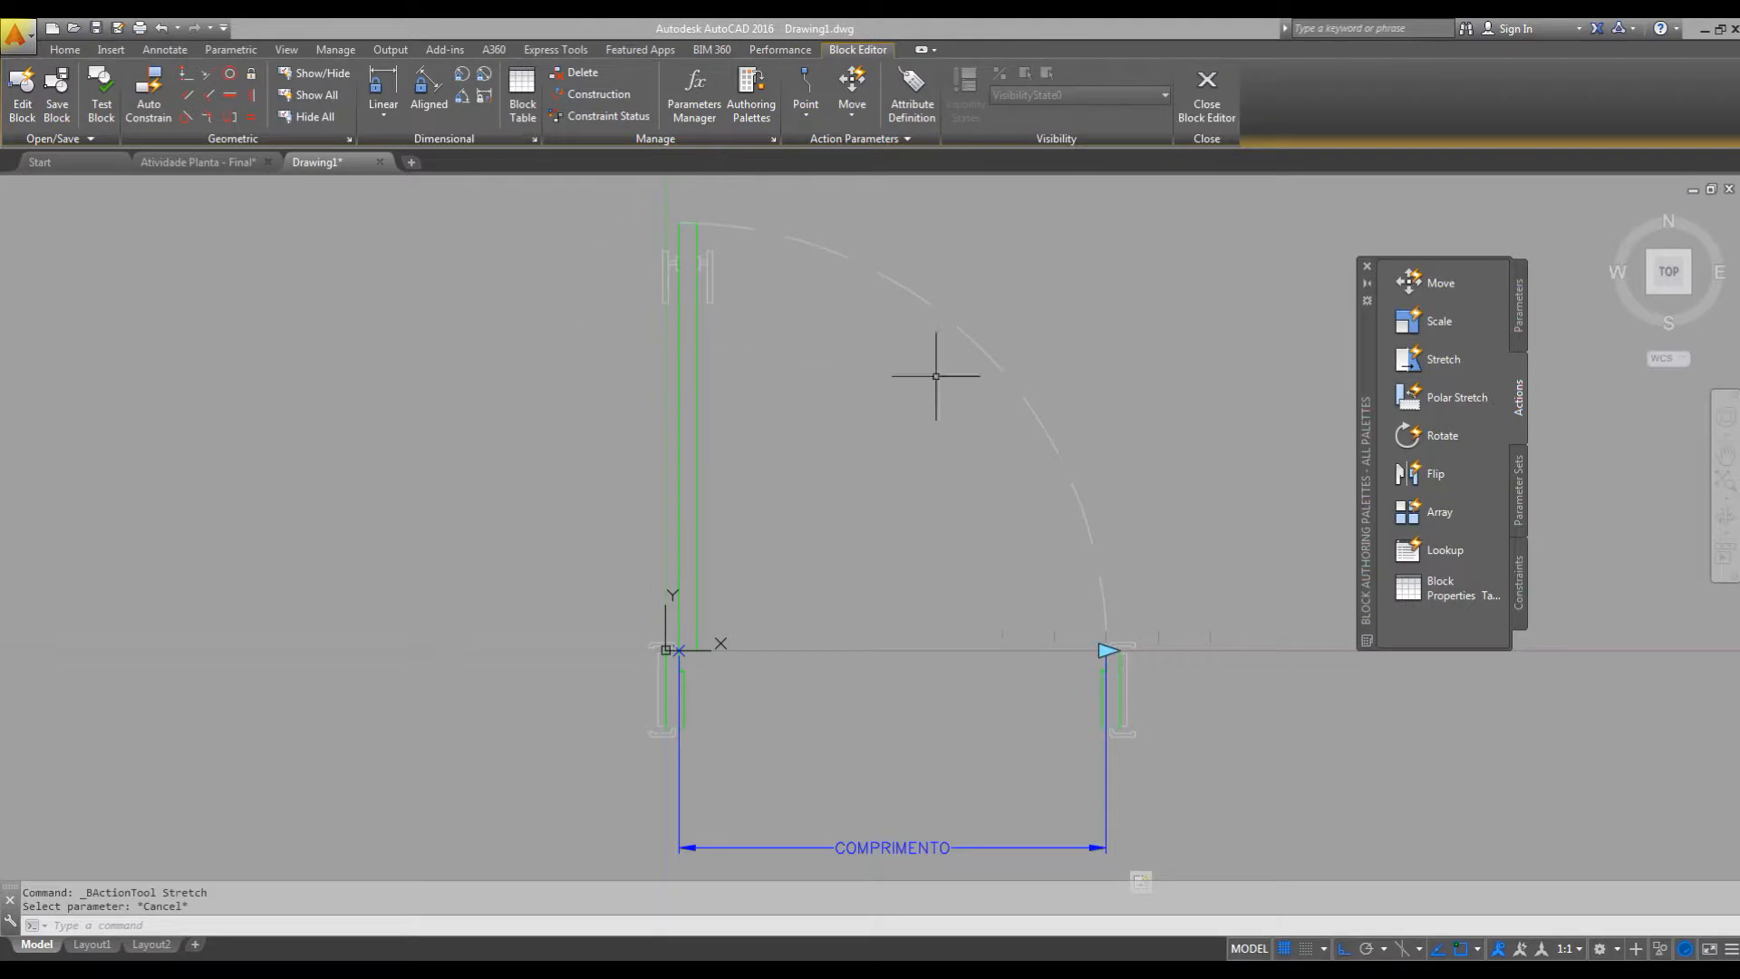
click(1440, 358)
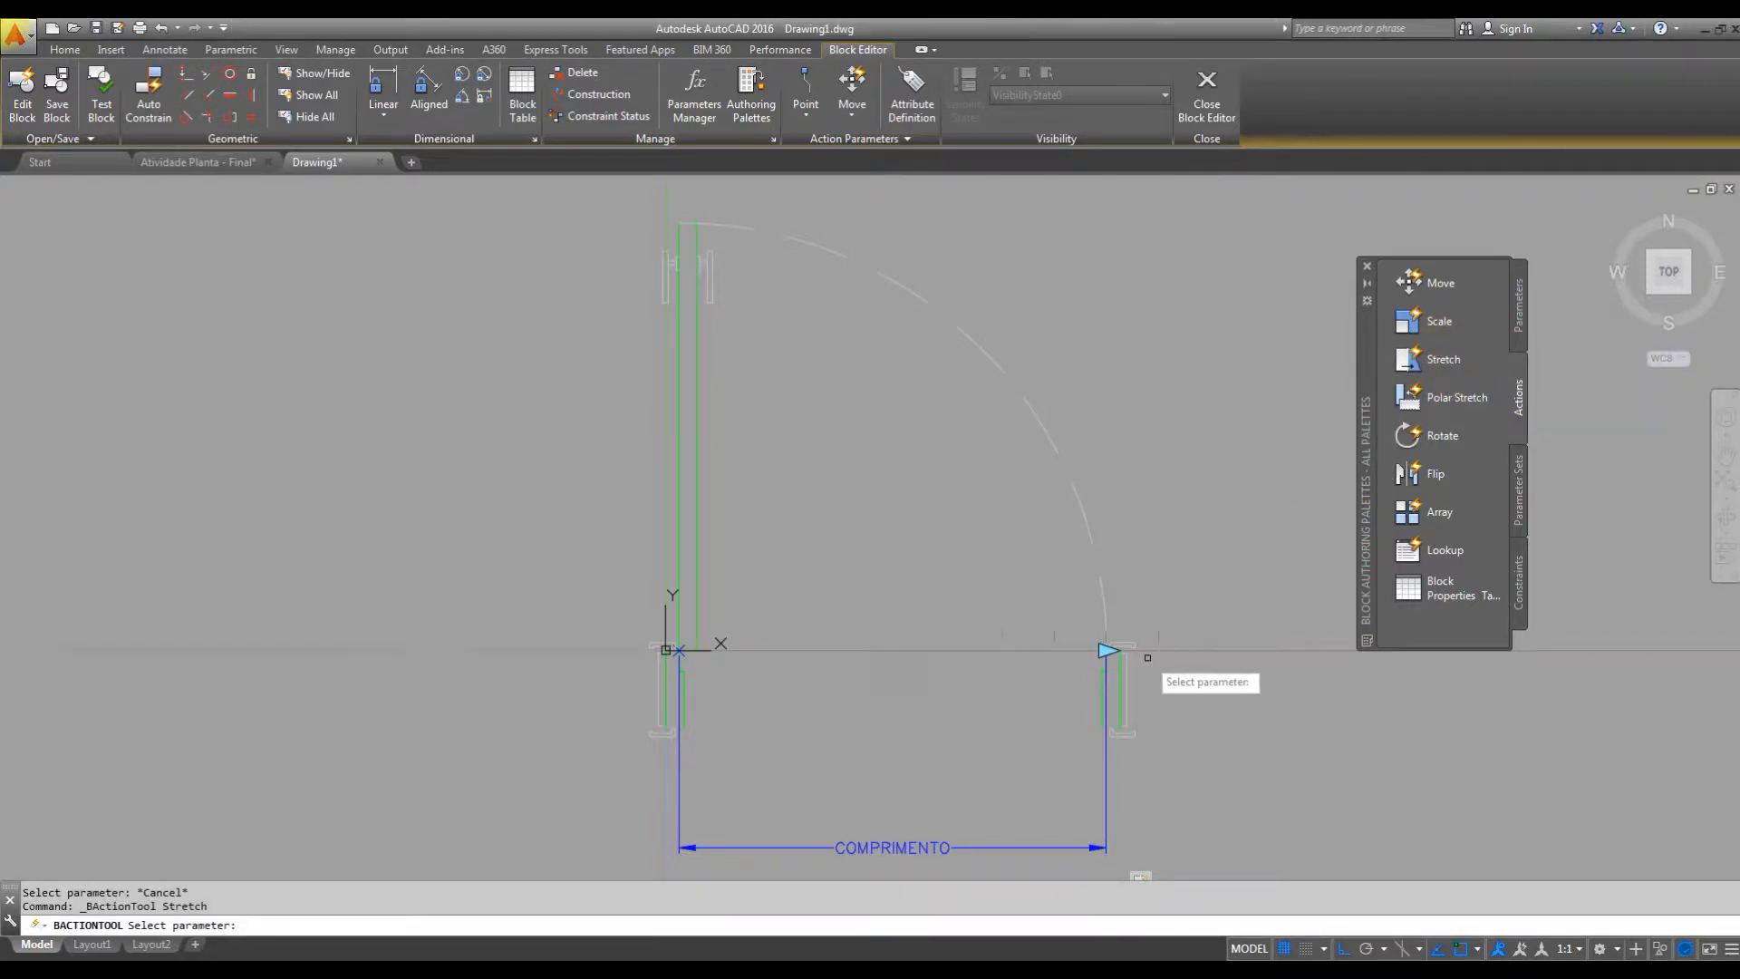
click(1105, 807)
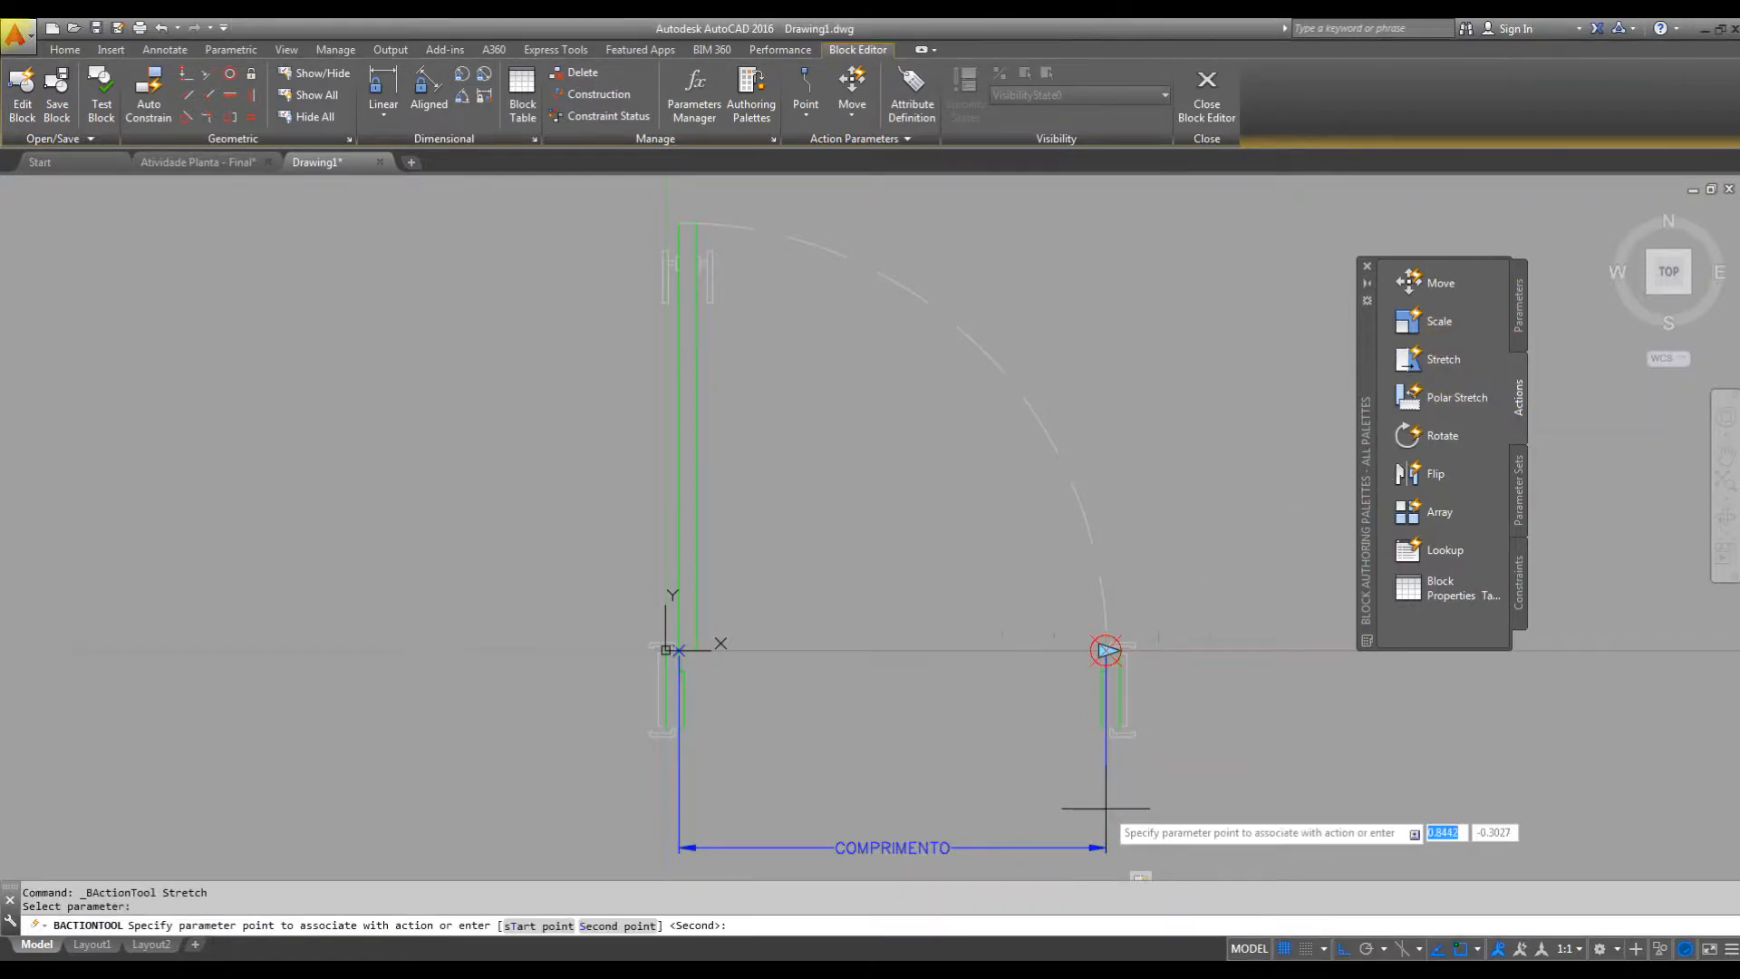
click(1107, 649)
middle_drag(888, 497, 988, 607)
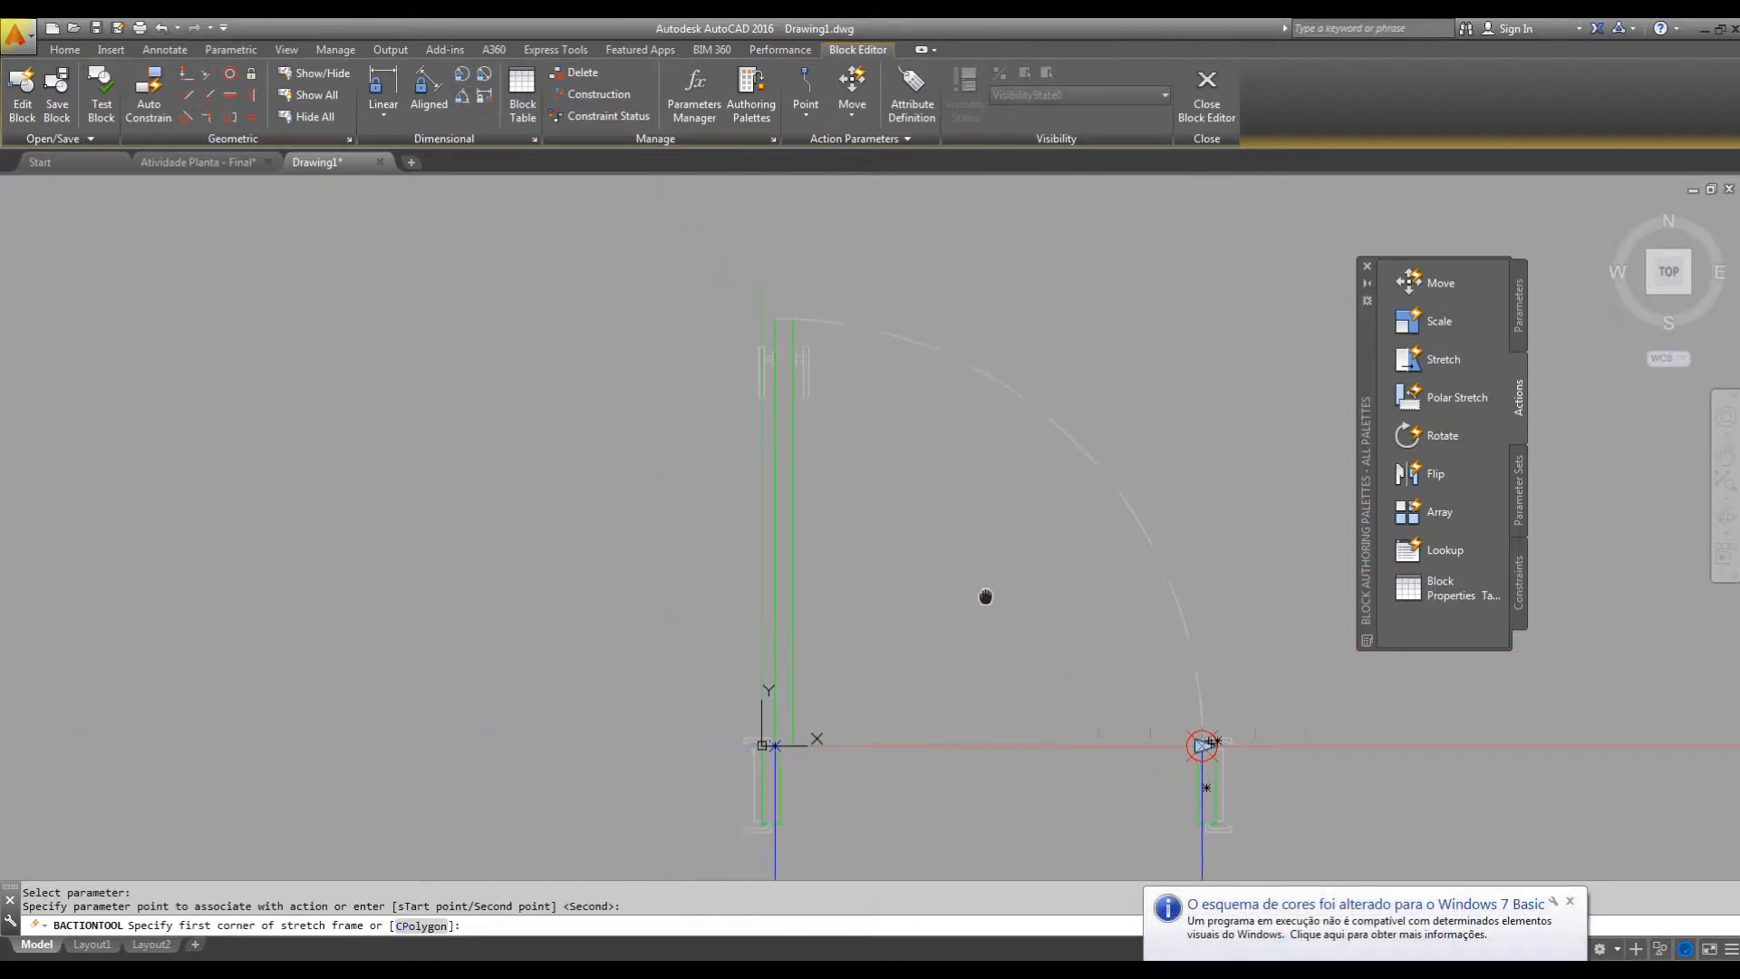
click(874, 288)
click(718, 469)
Choose the leaf and its handles as the objects to stretch, leaving out the swing arc, and finish the action.
click(853, 303)
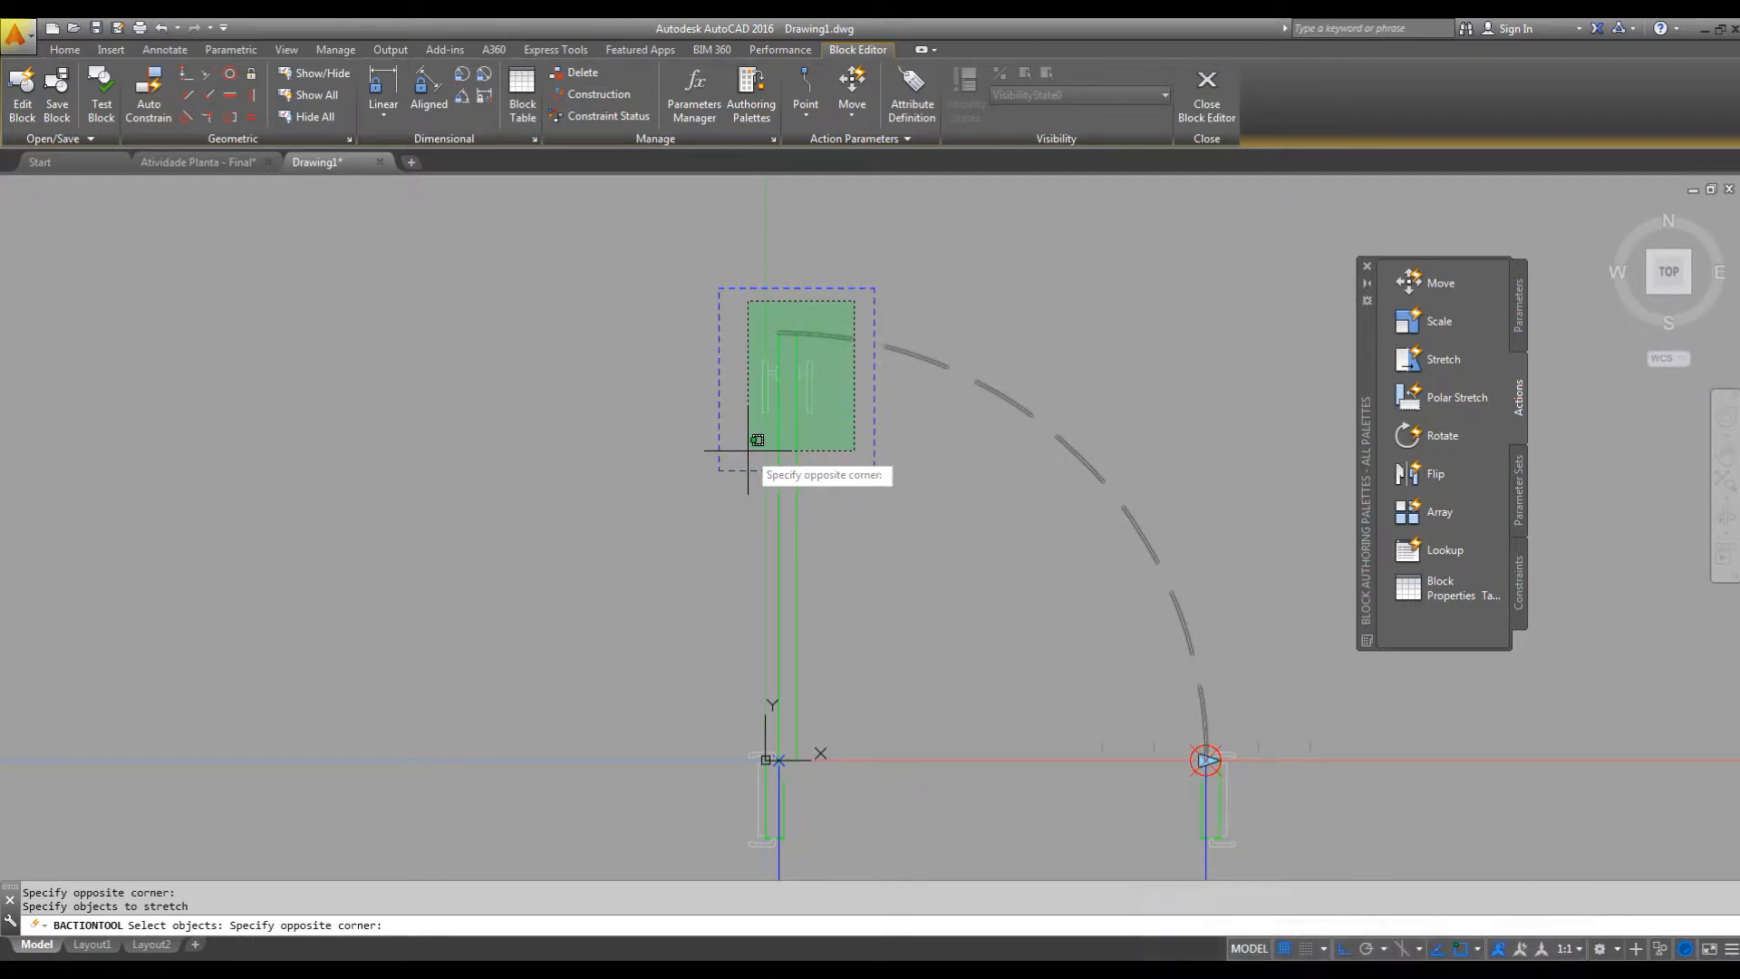
click(749, 451)
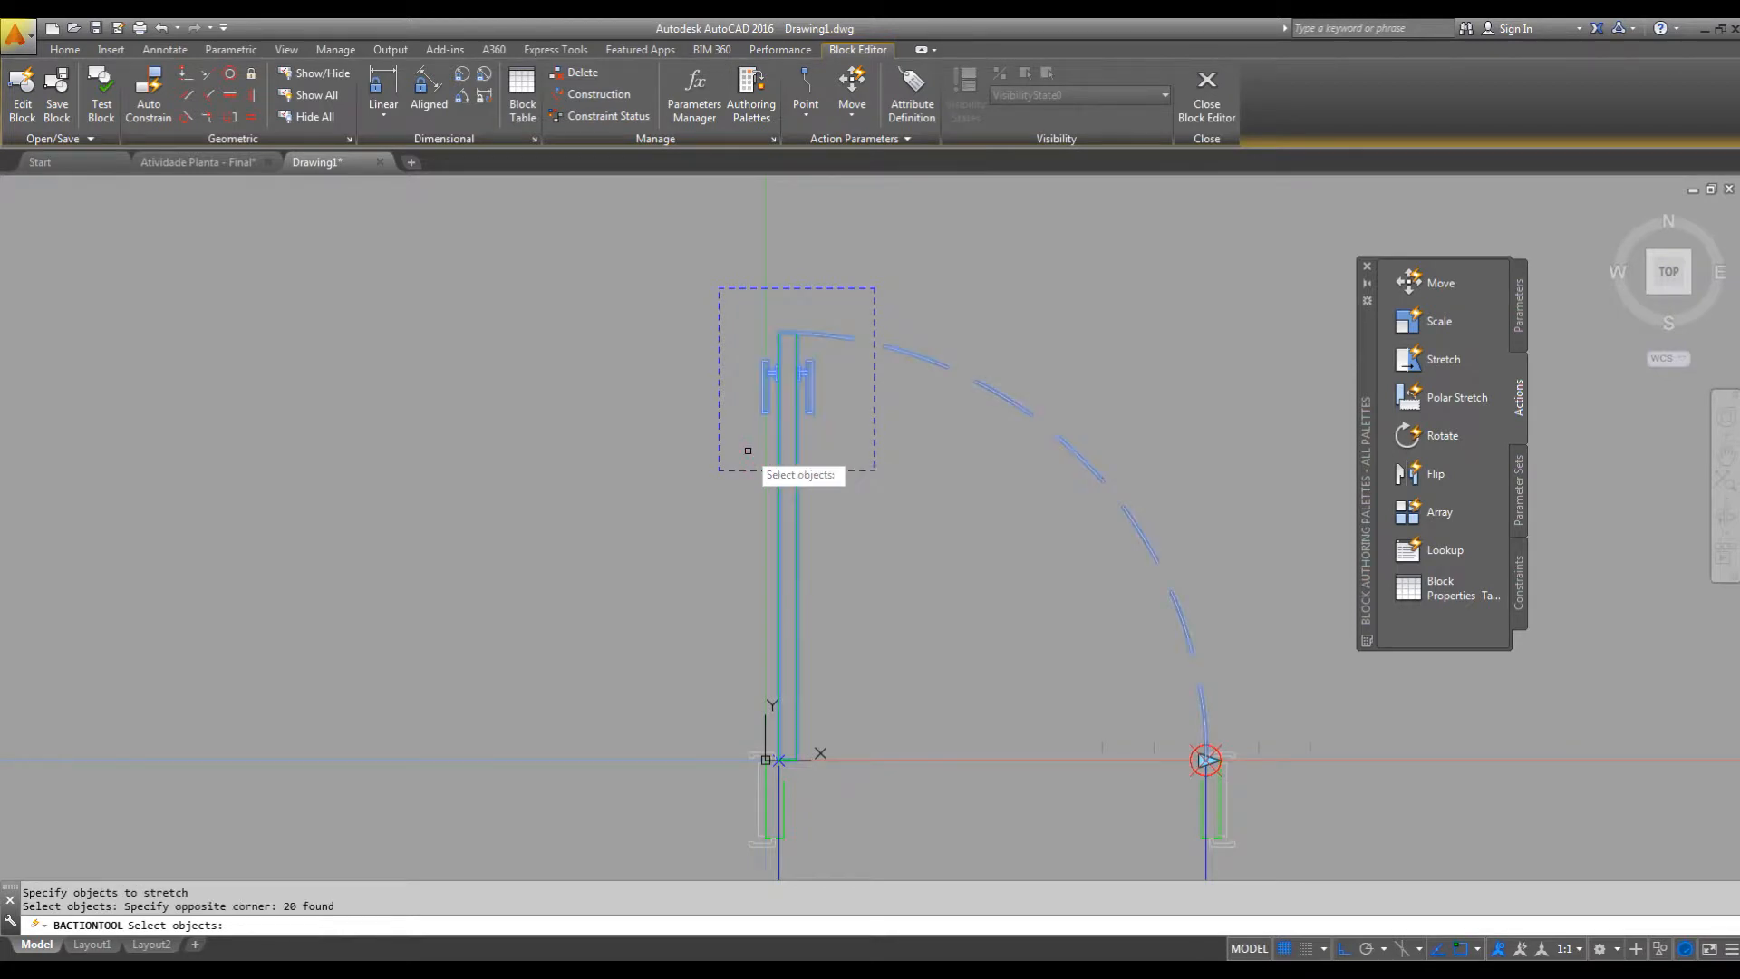
shift+click(987, 388)
middle_drag(1145, 555, 1091, 465)
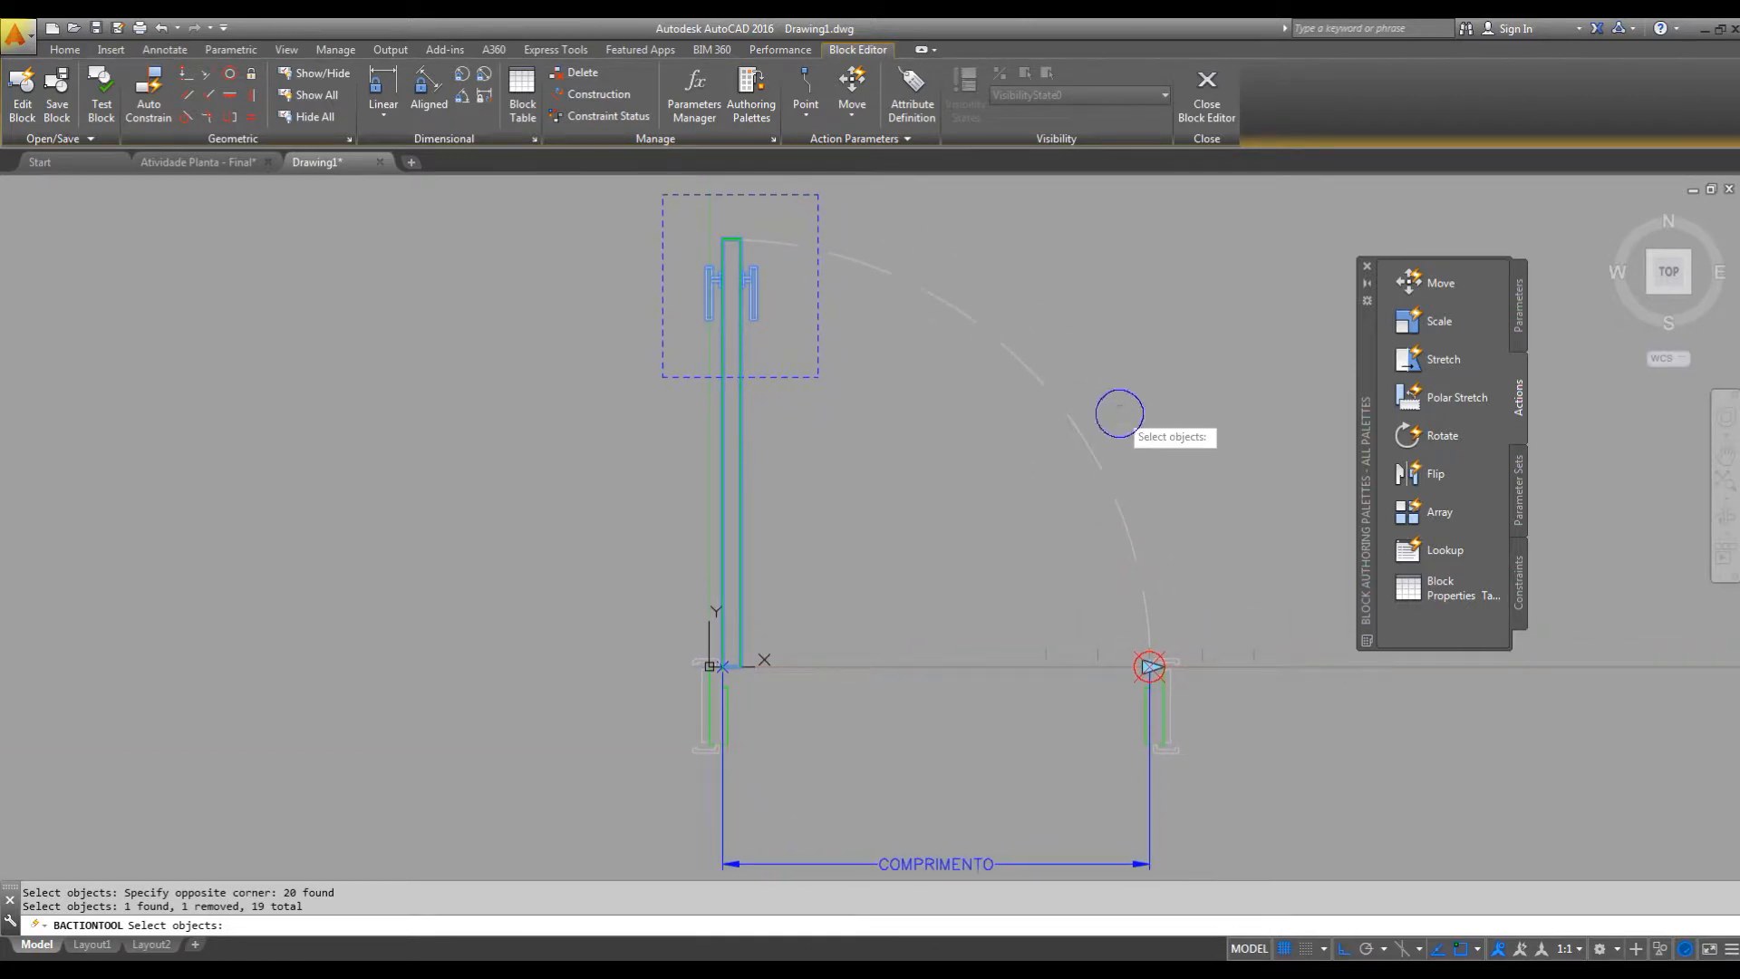
key(Return)
Open PORTAS in the test window, try out the right jamb's stretch grip on the door, and close the test block.
mouse_move(1176, 518)
middle_down()
mouse_move(1157, 483)
mouse_move(1161, 499)
mouse_move(1076, 514)
middle_up()
scroll(1153, 490, down, 2)
scroll(1080, 516, up, 2)
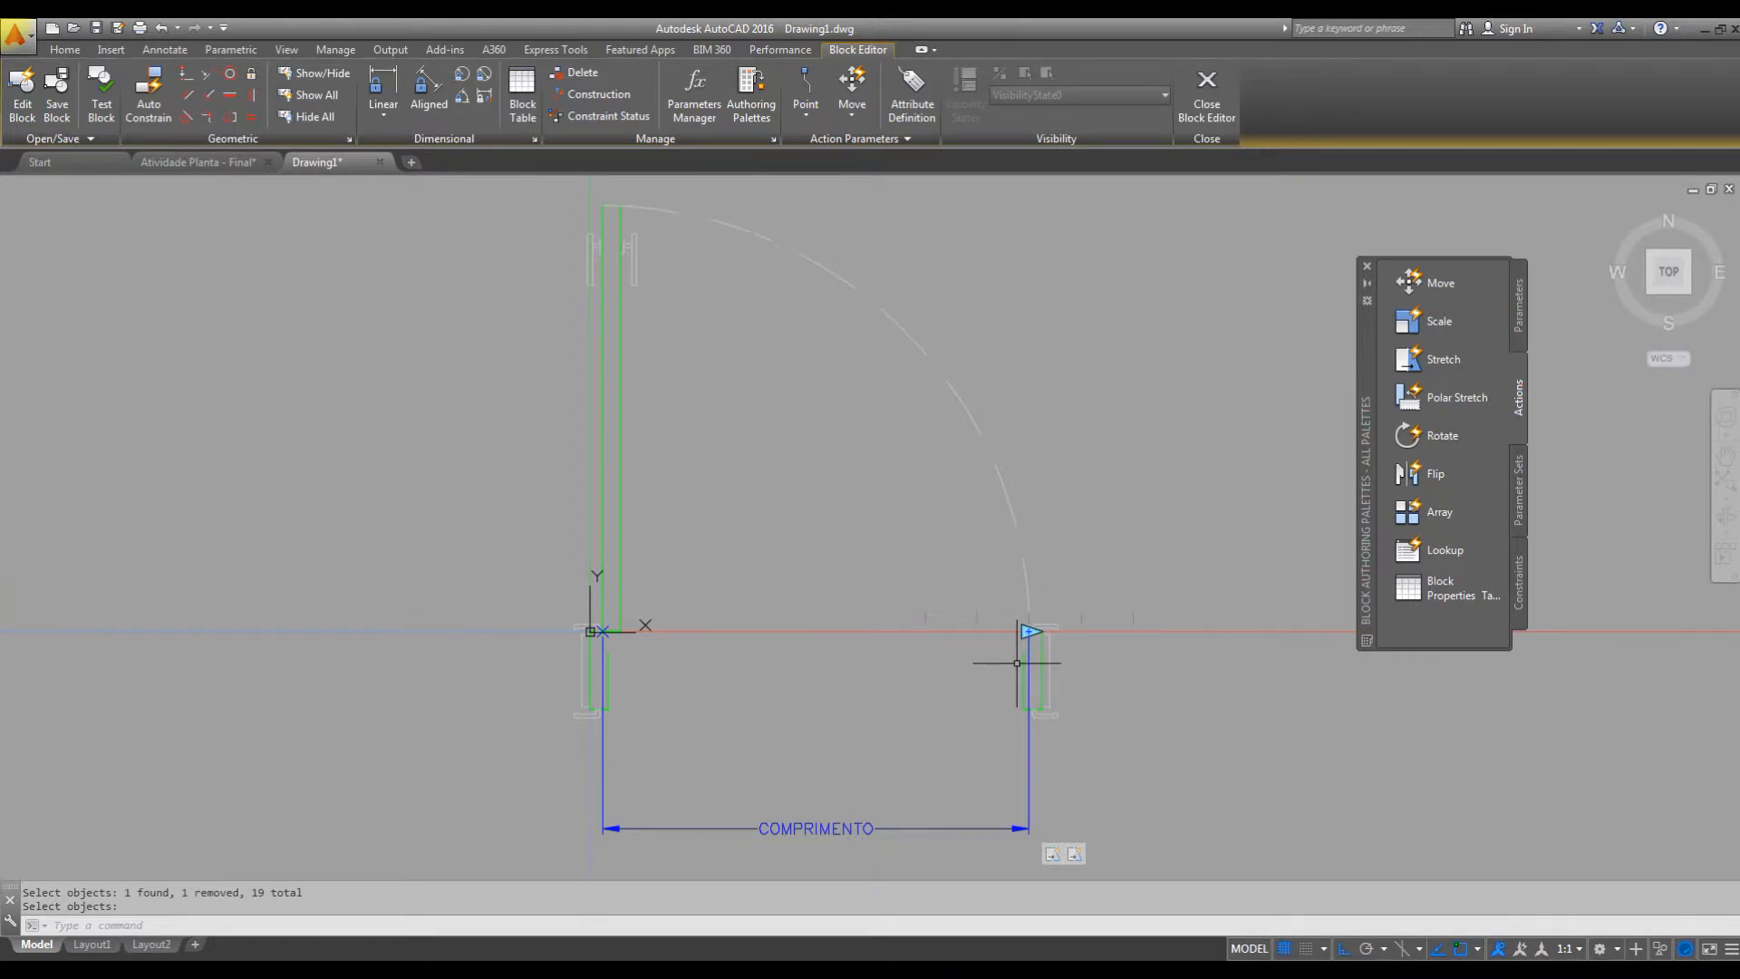
click(98, 102)
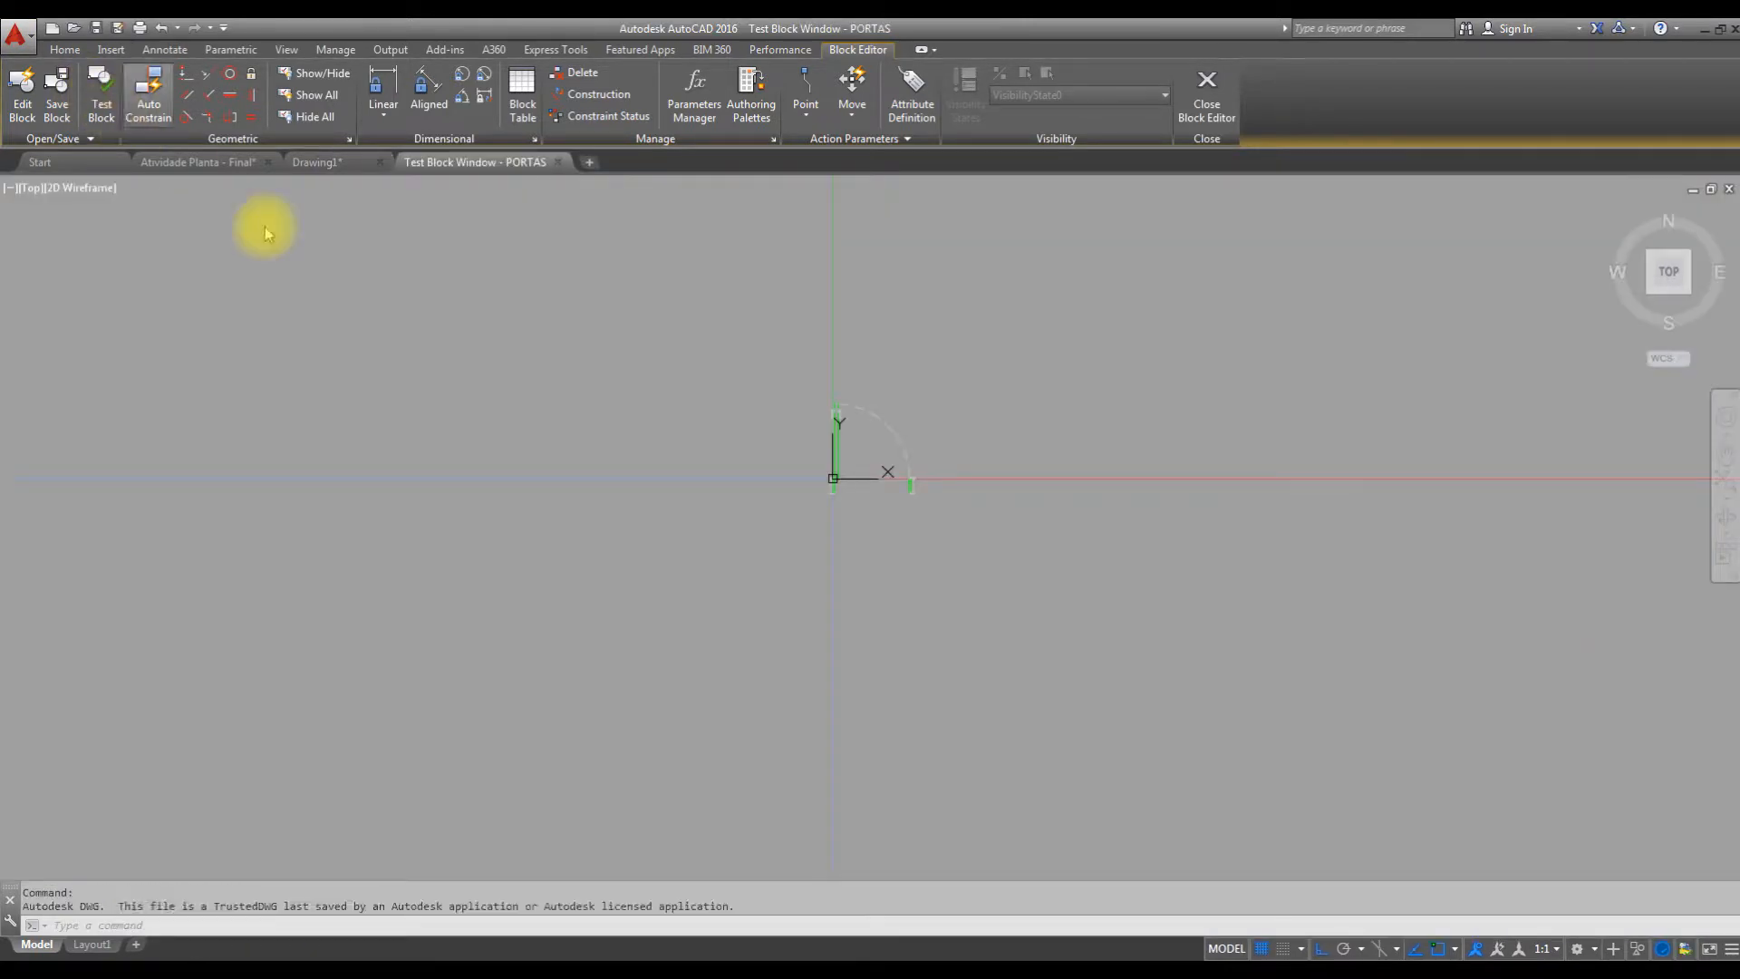
middle_drag(886, 435, 854, 416)
click(897, 304)
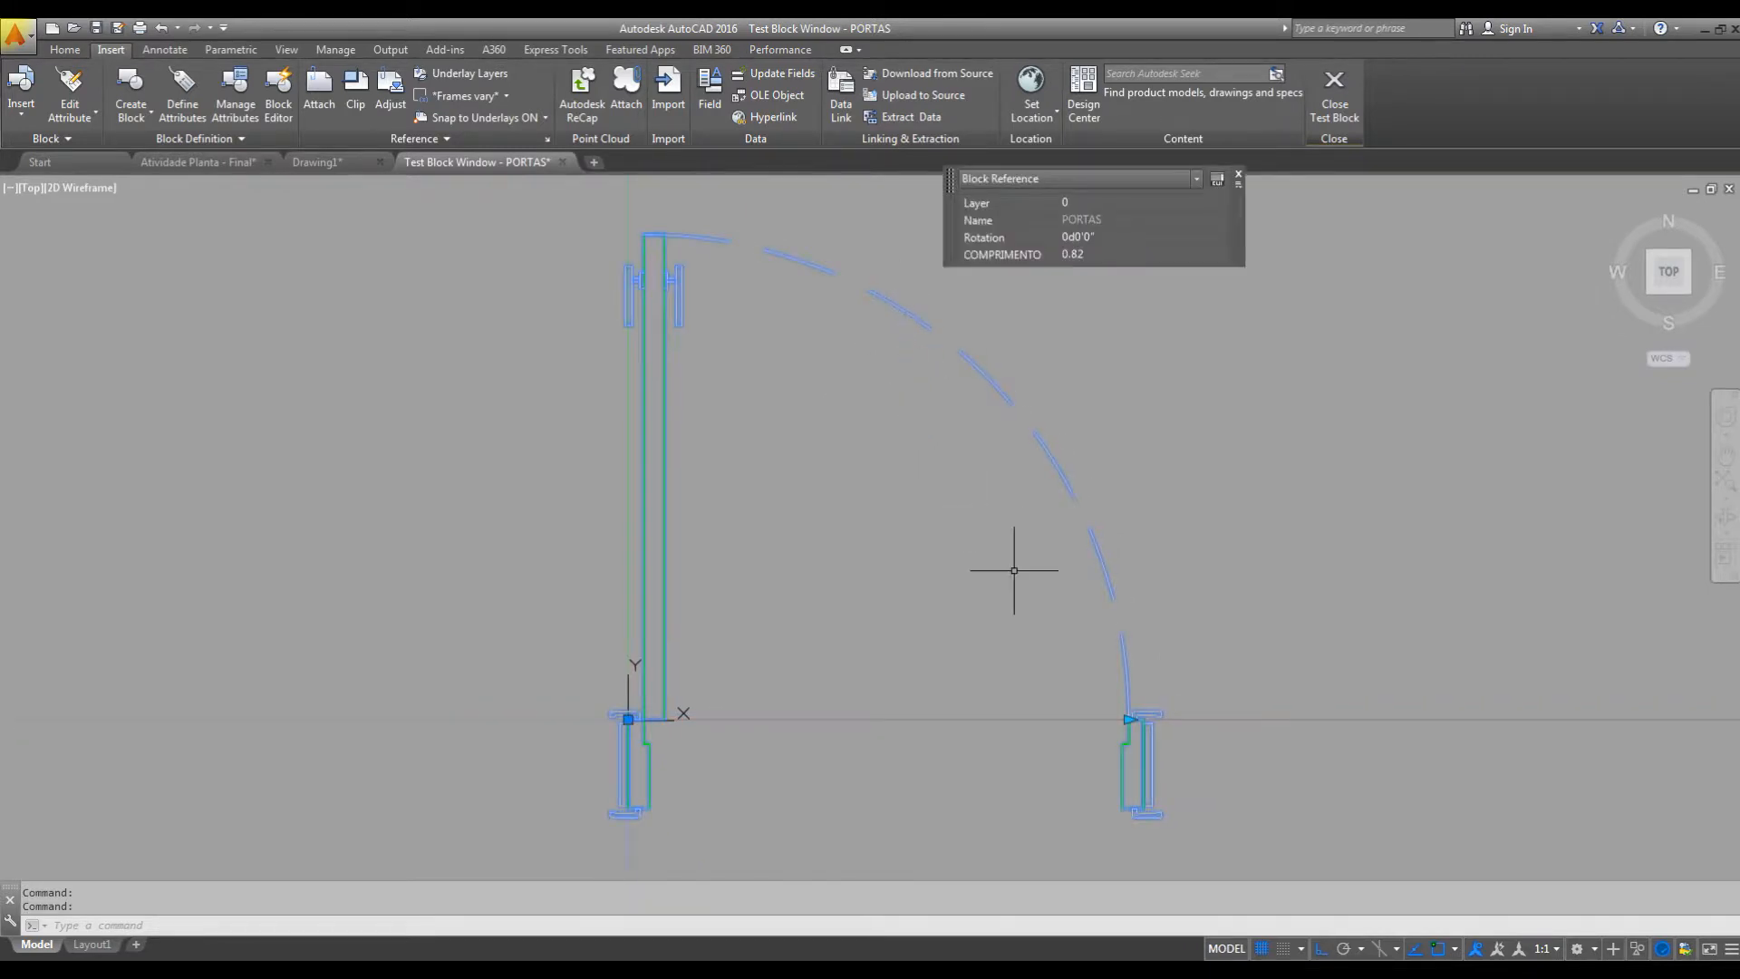
click(1128, 719)
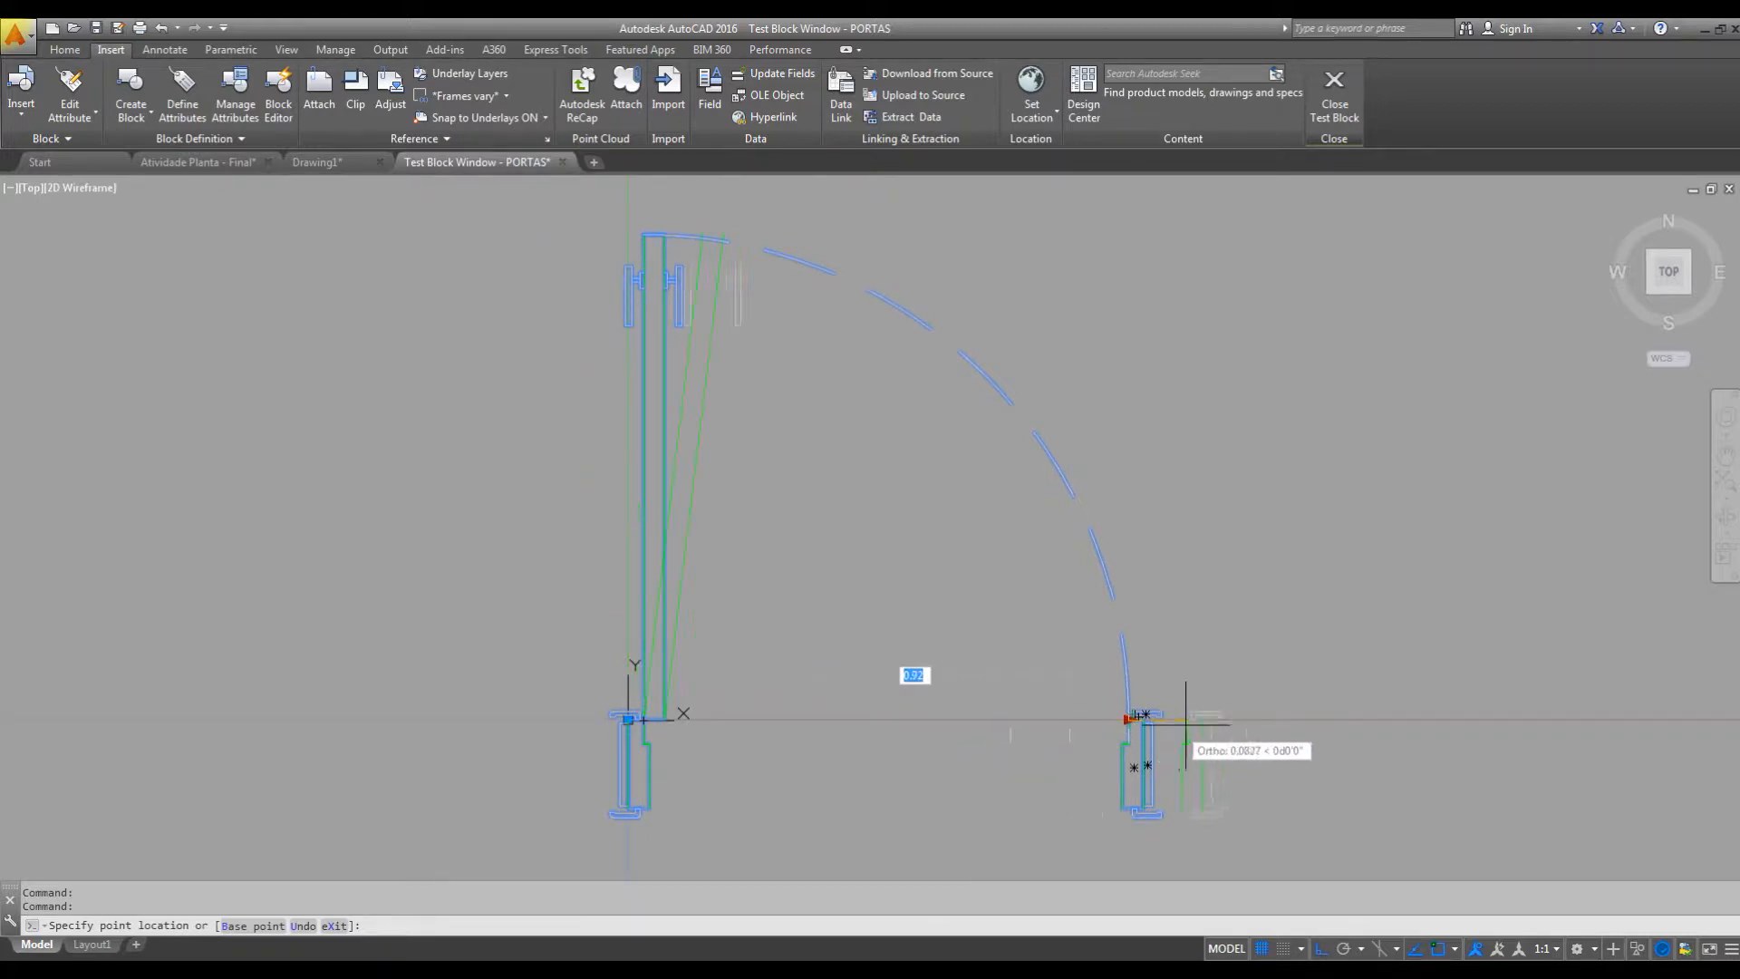
click(1125, 718)
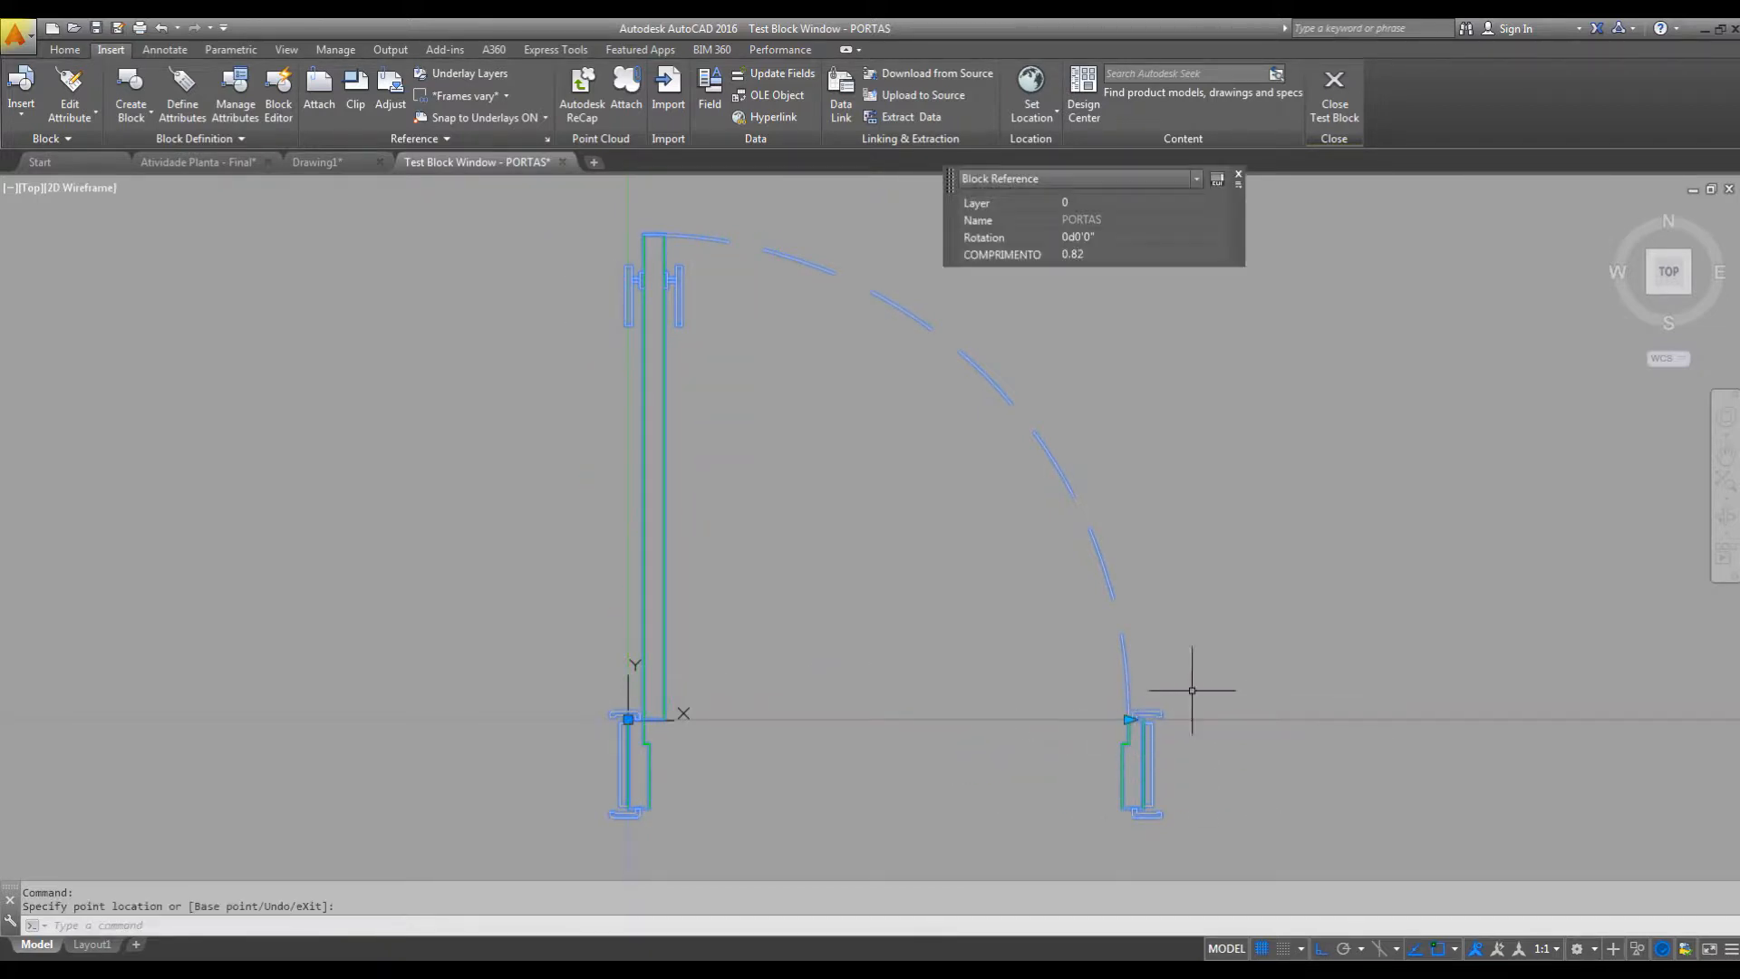
click(1338, 99)
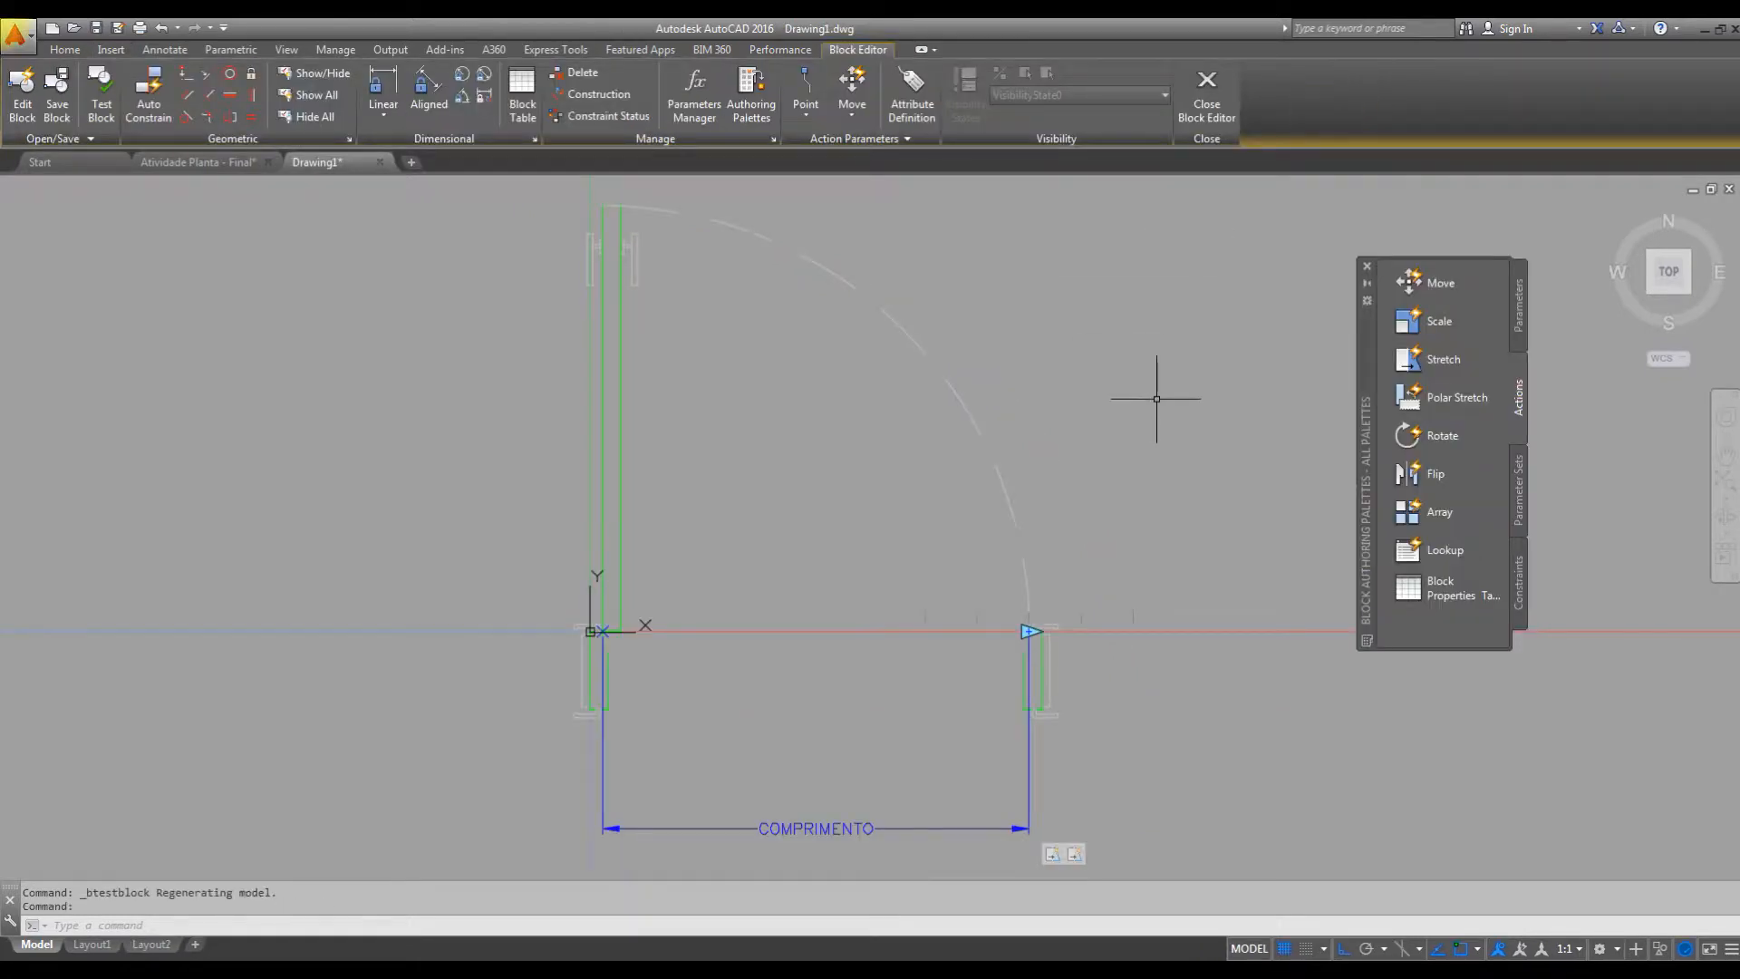
Show the properties of the stretch action that frames the door leaf's upper end.
mouse_move(1152, 803)
middle_down()
mouse_move(1173, 749)
mouse_move(1174, 792)
middle_up()
key(ctrl+1)
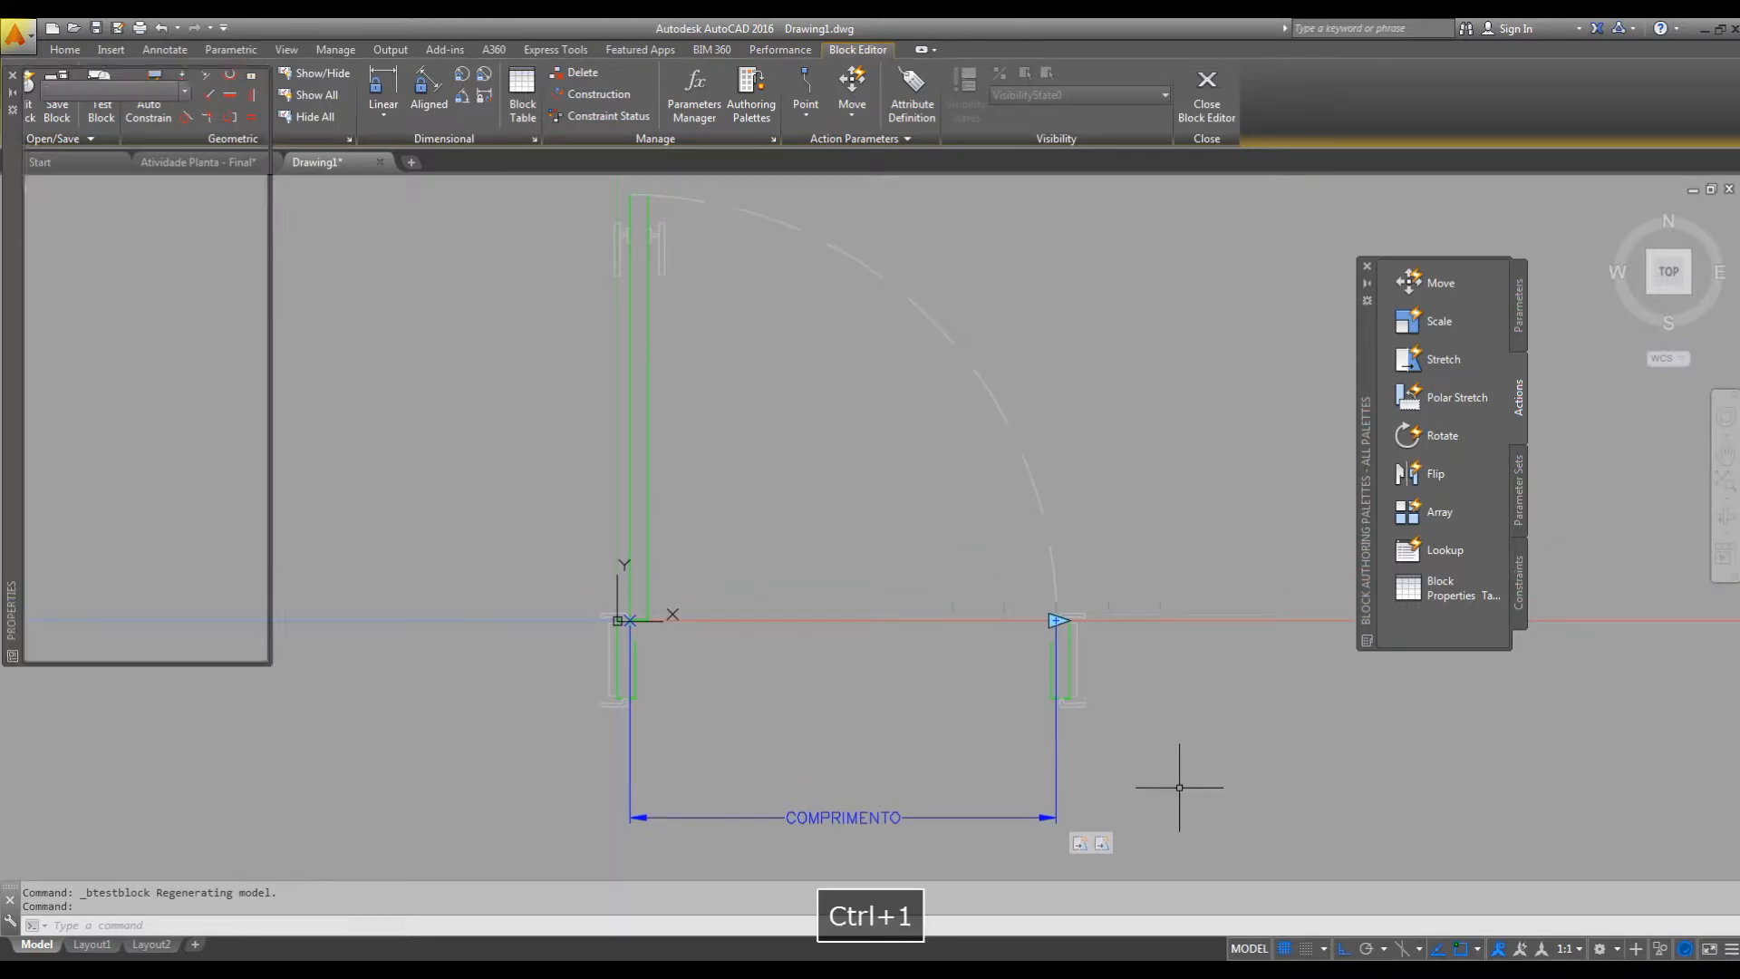
click(1101, 844)
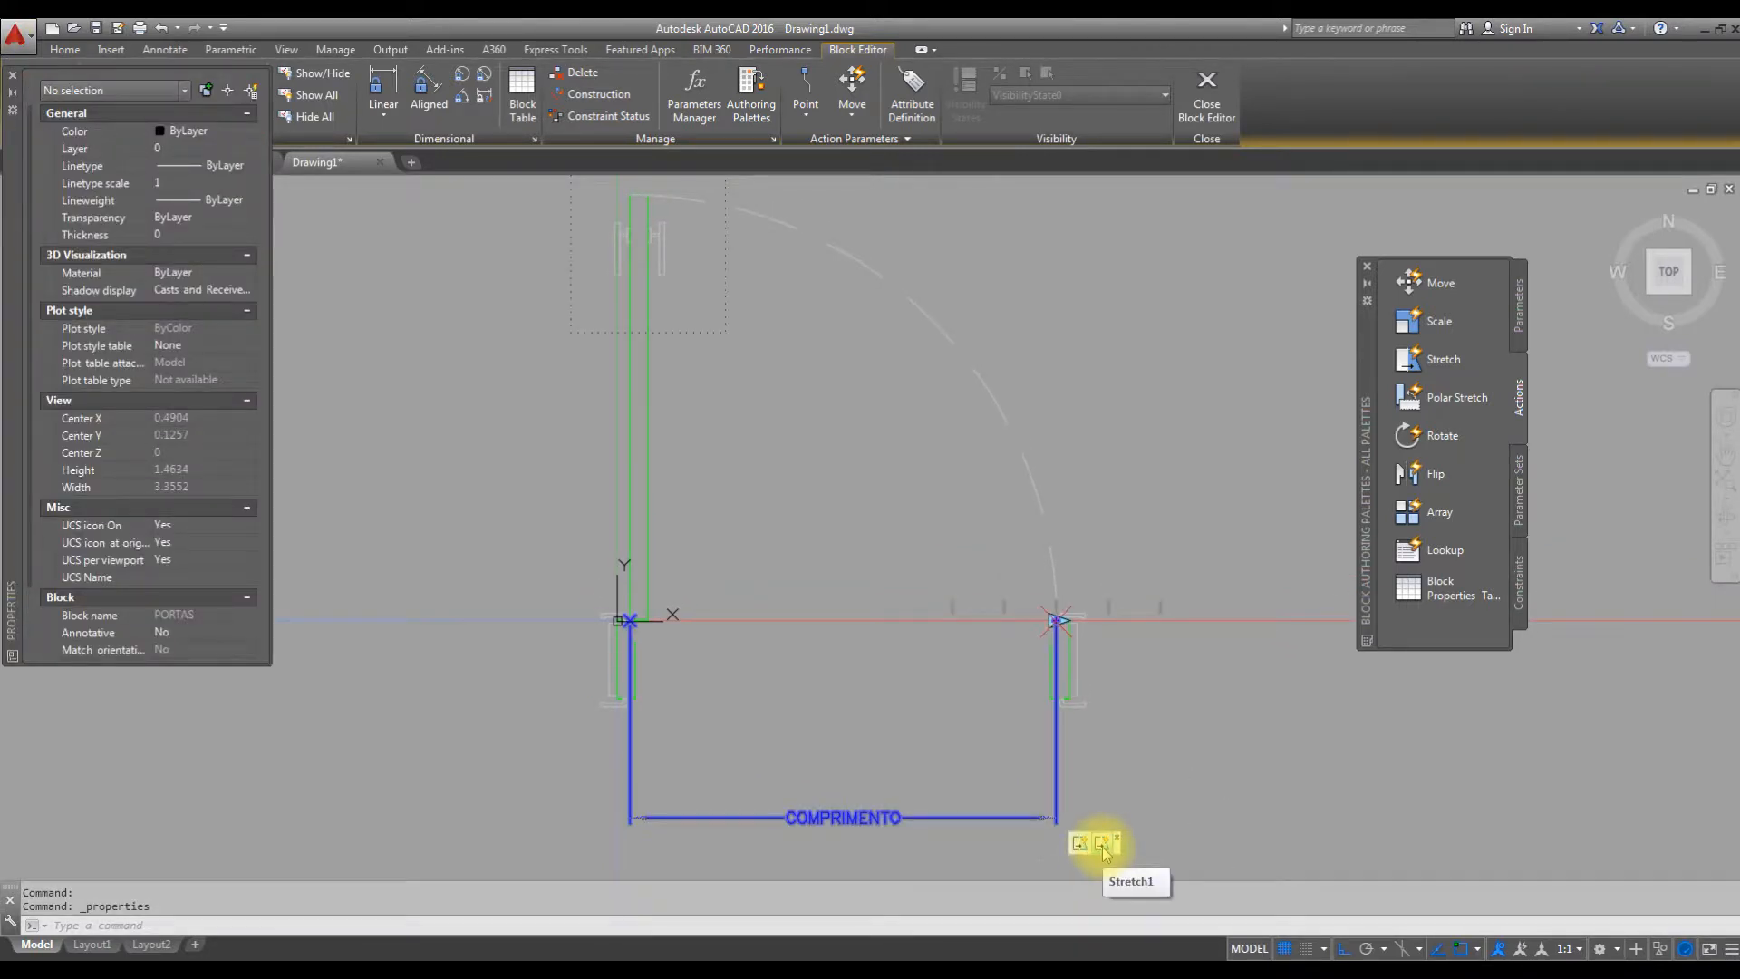
click(1104, 844)
middle_drag(1068, 447, 1068, 522)
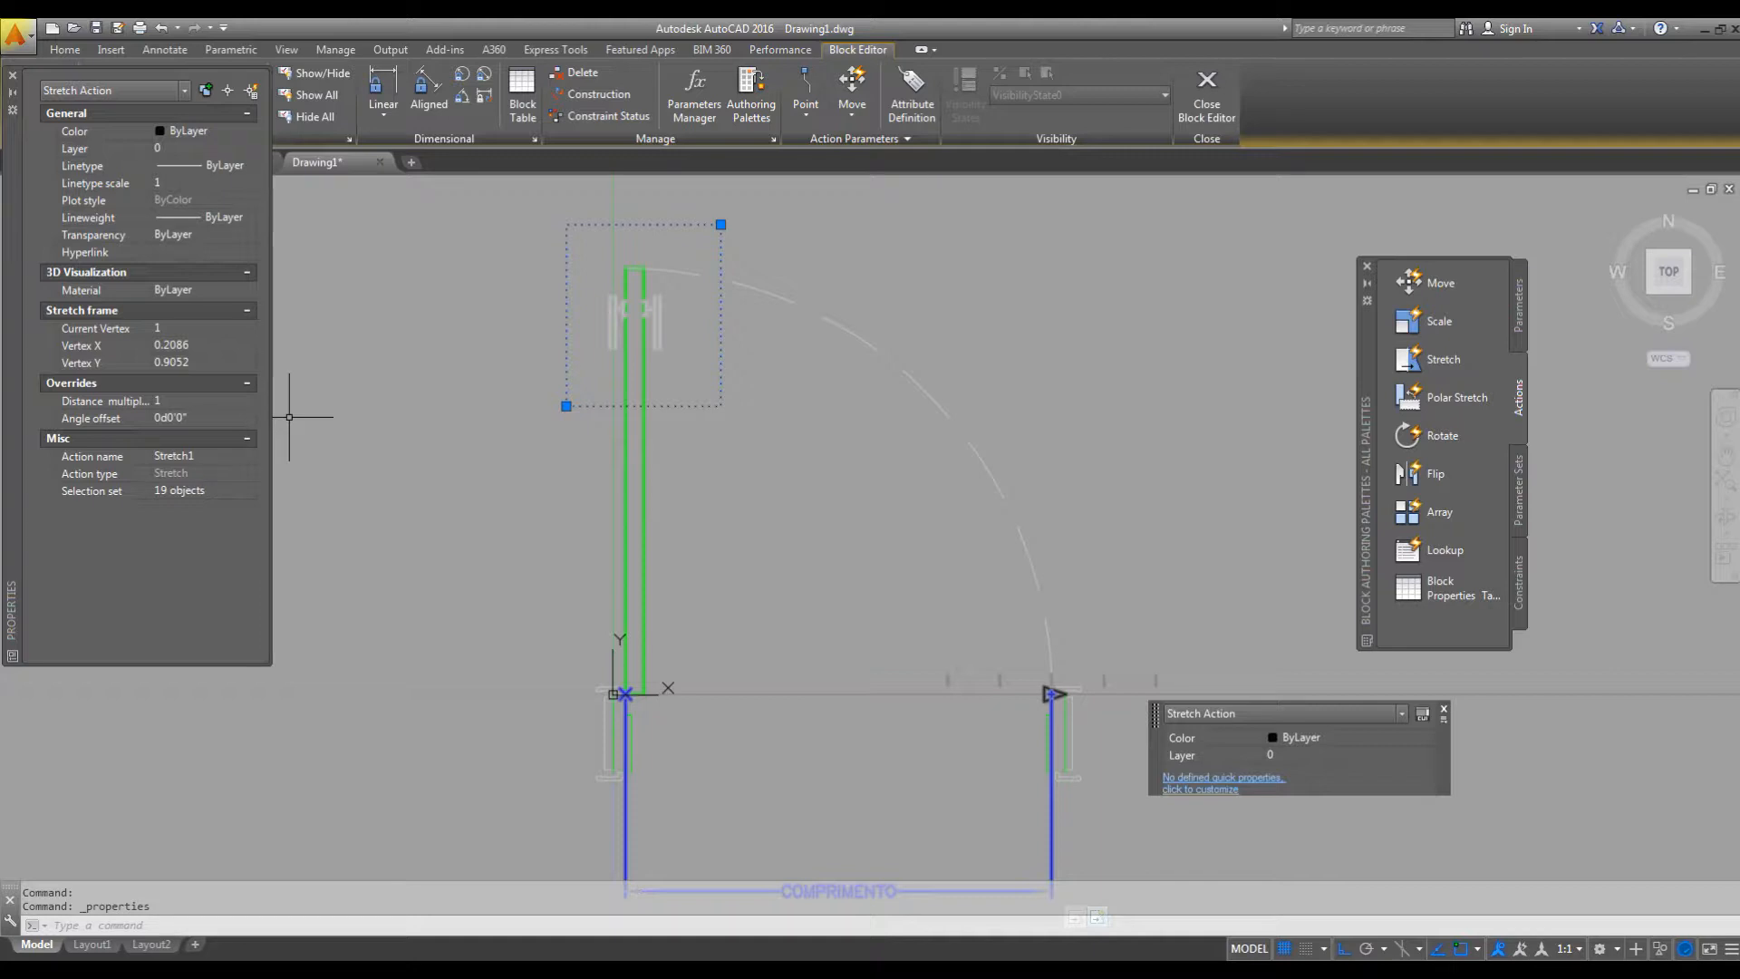
middle_drag(1083, 608, 1119, 504)
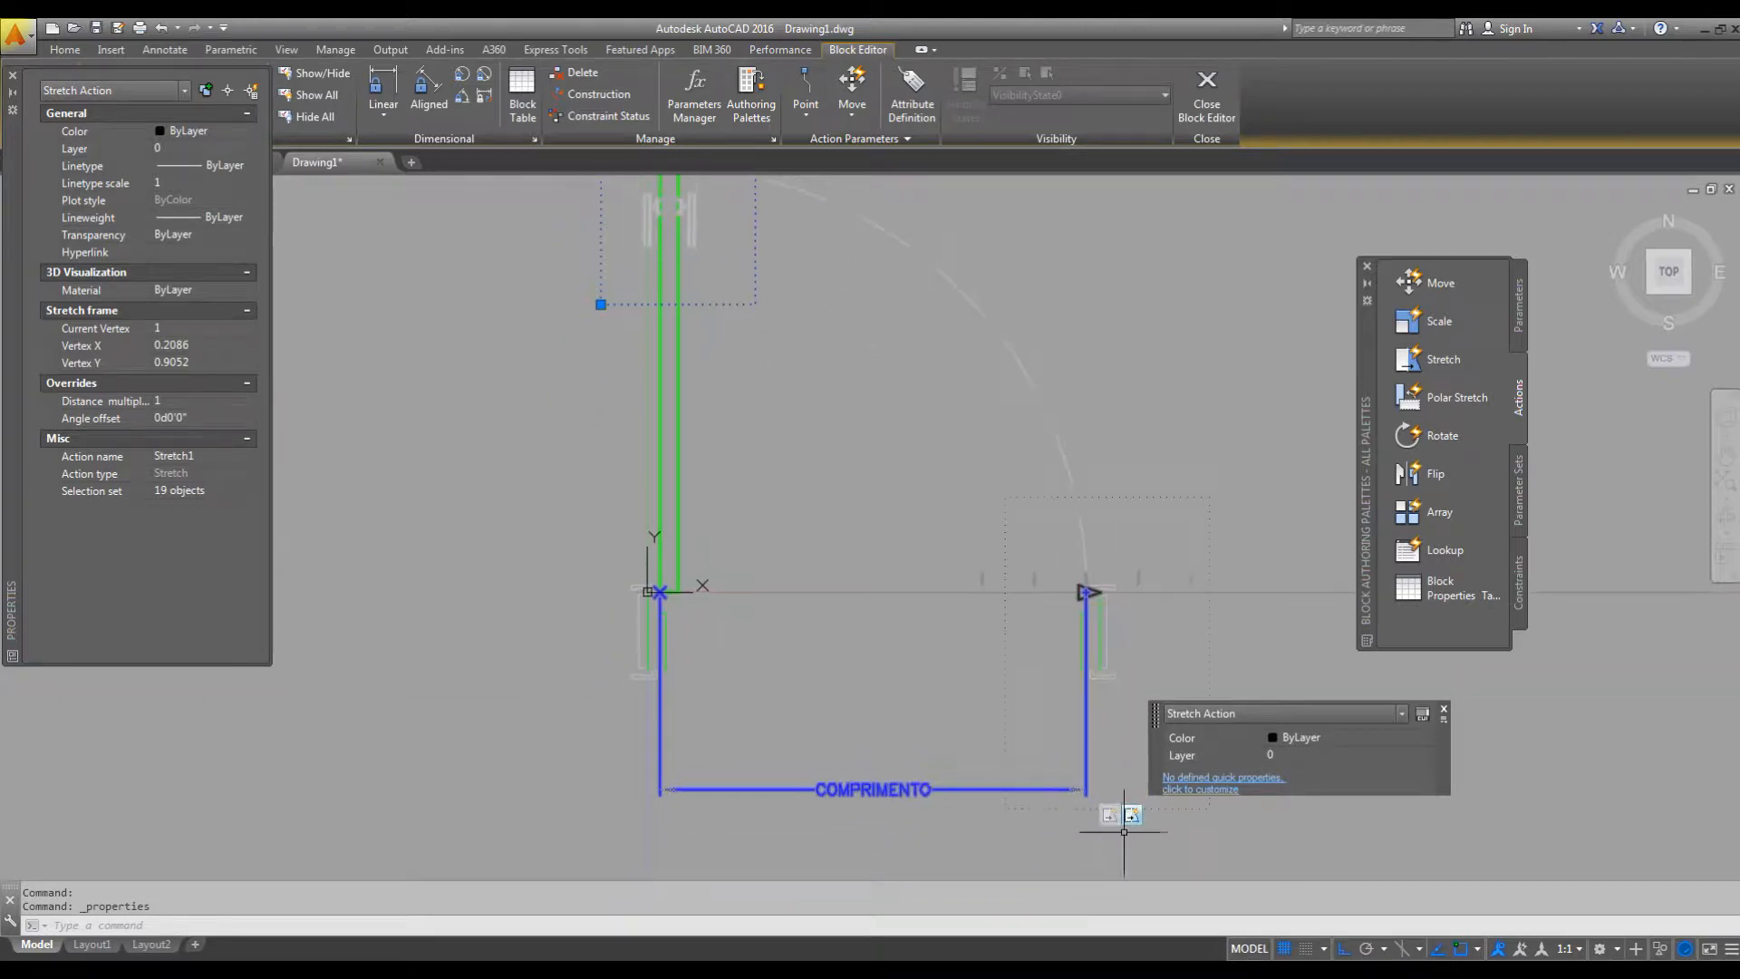
middle_drag(735, 362, 760, 442)
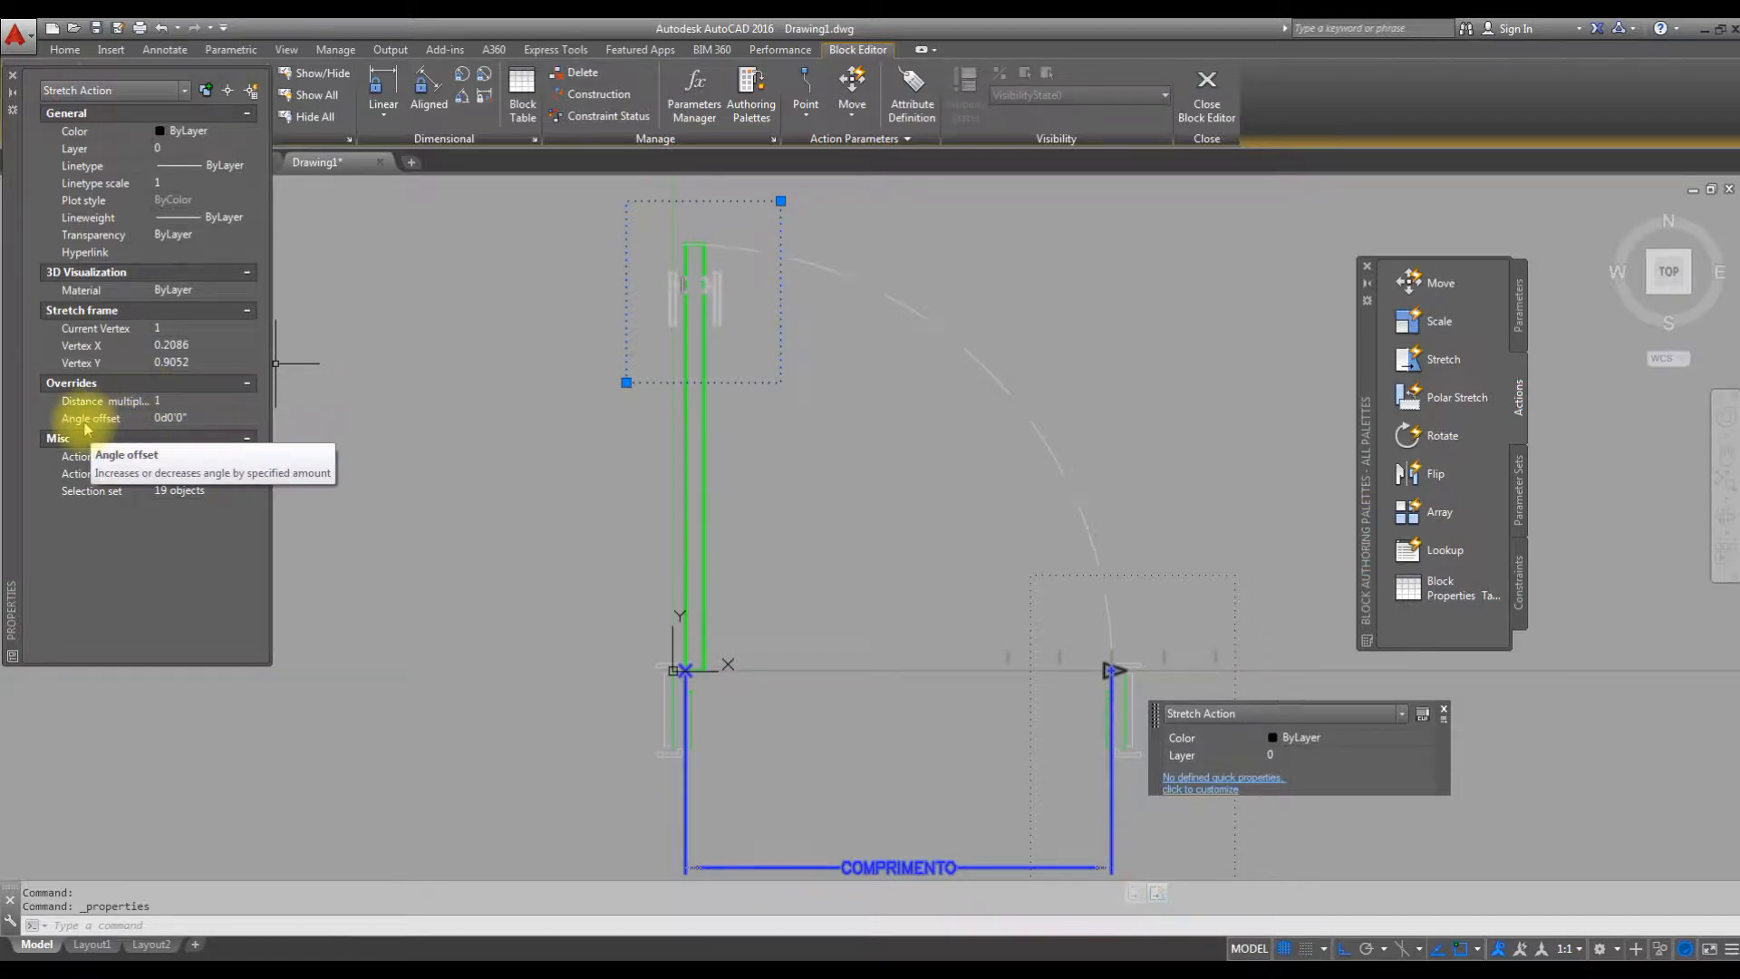
Set the leaf stretch action's angle offset to 90 and close the properties display.
click(186, 422)
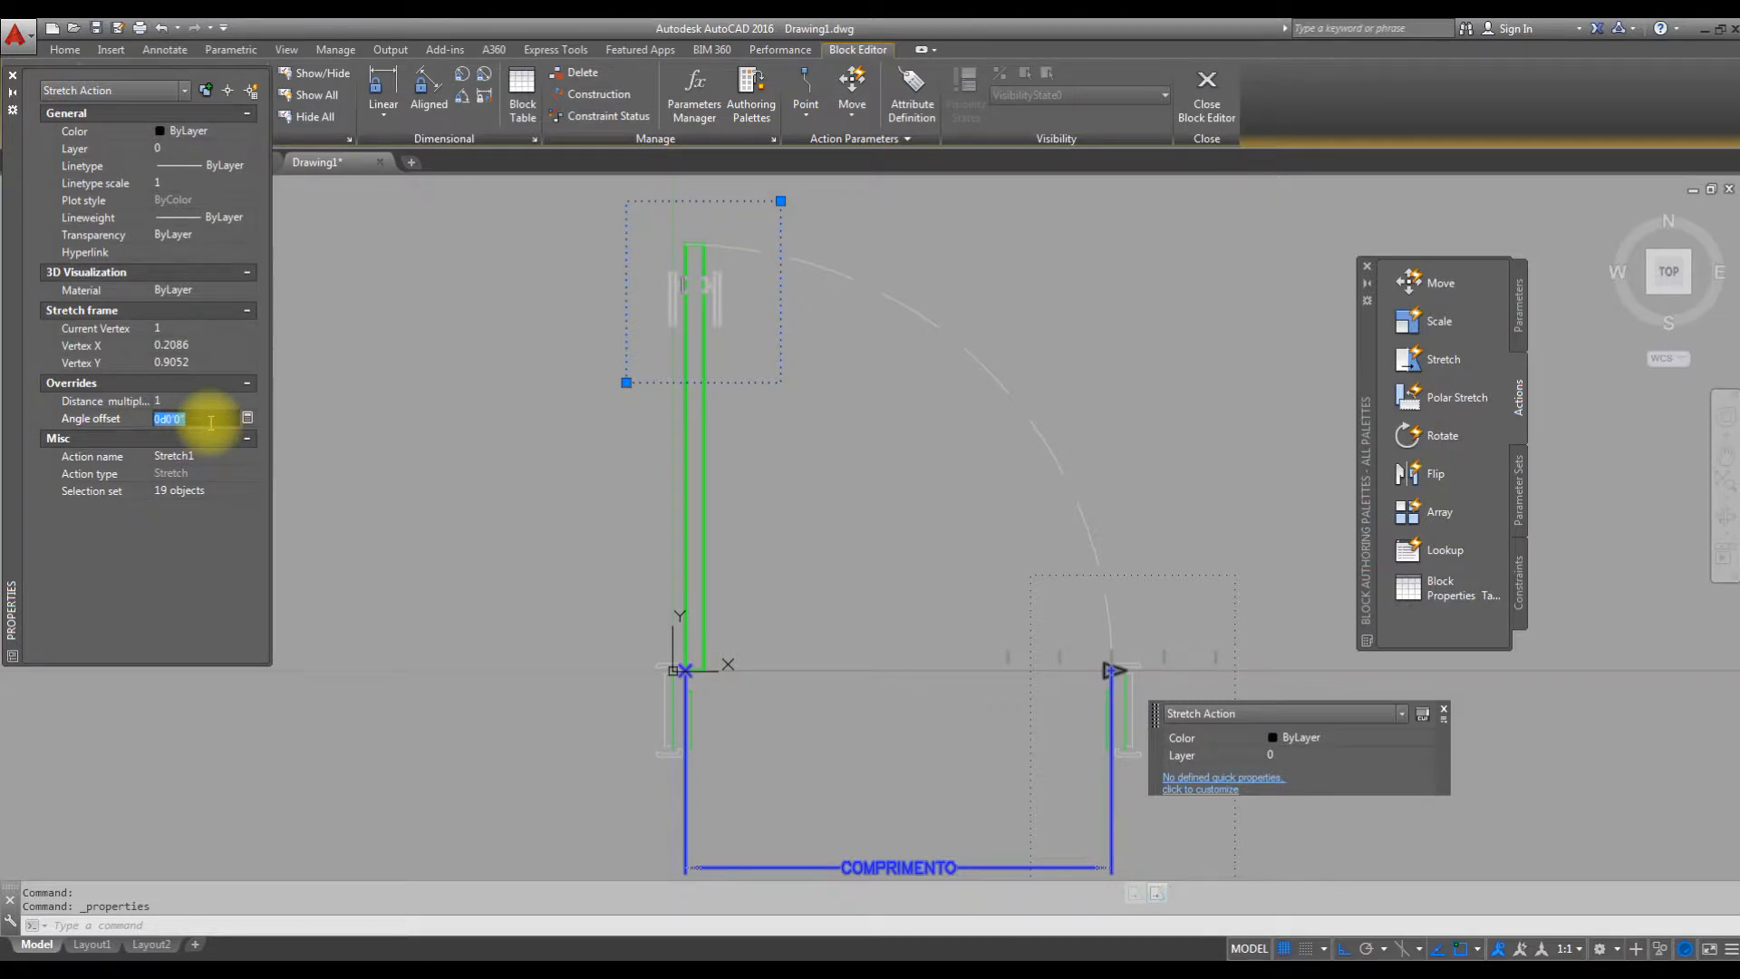
text(9)
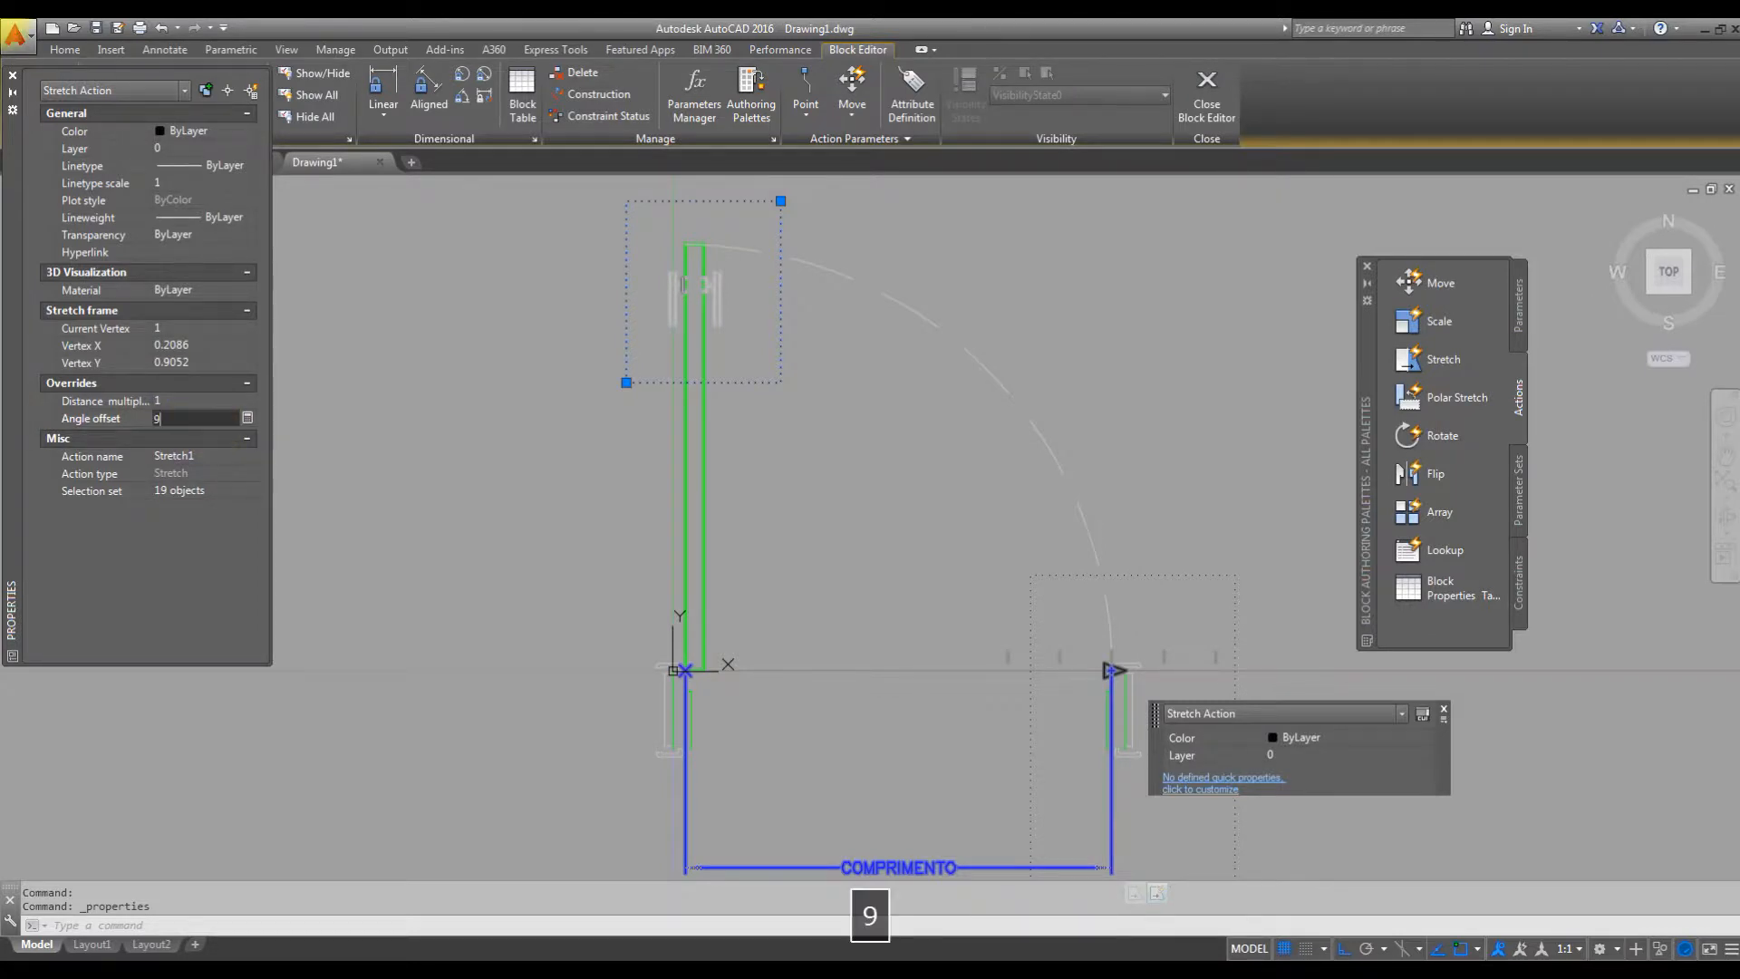
text(0)
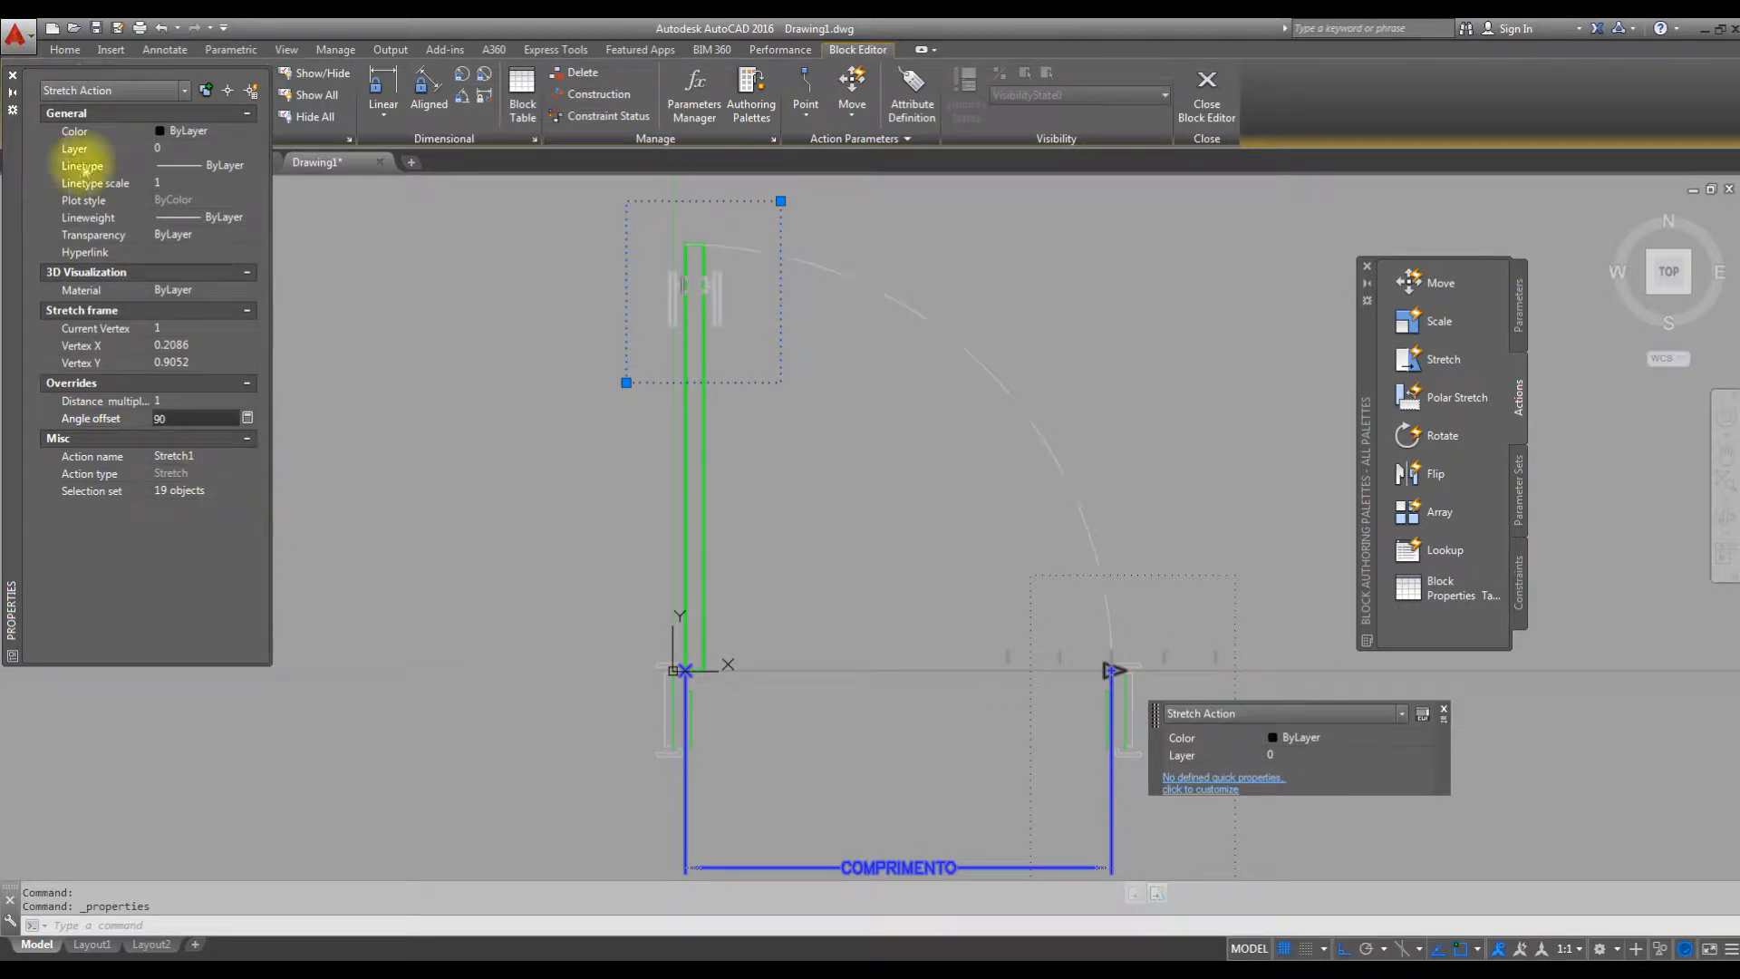
click(14, 77)
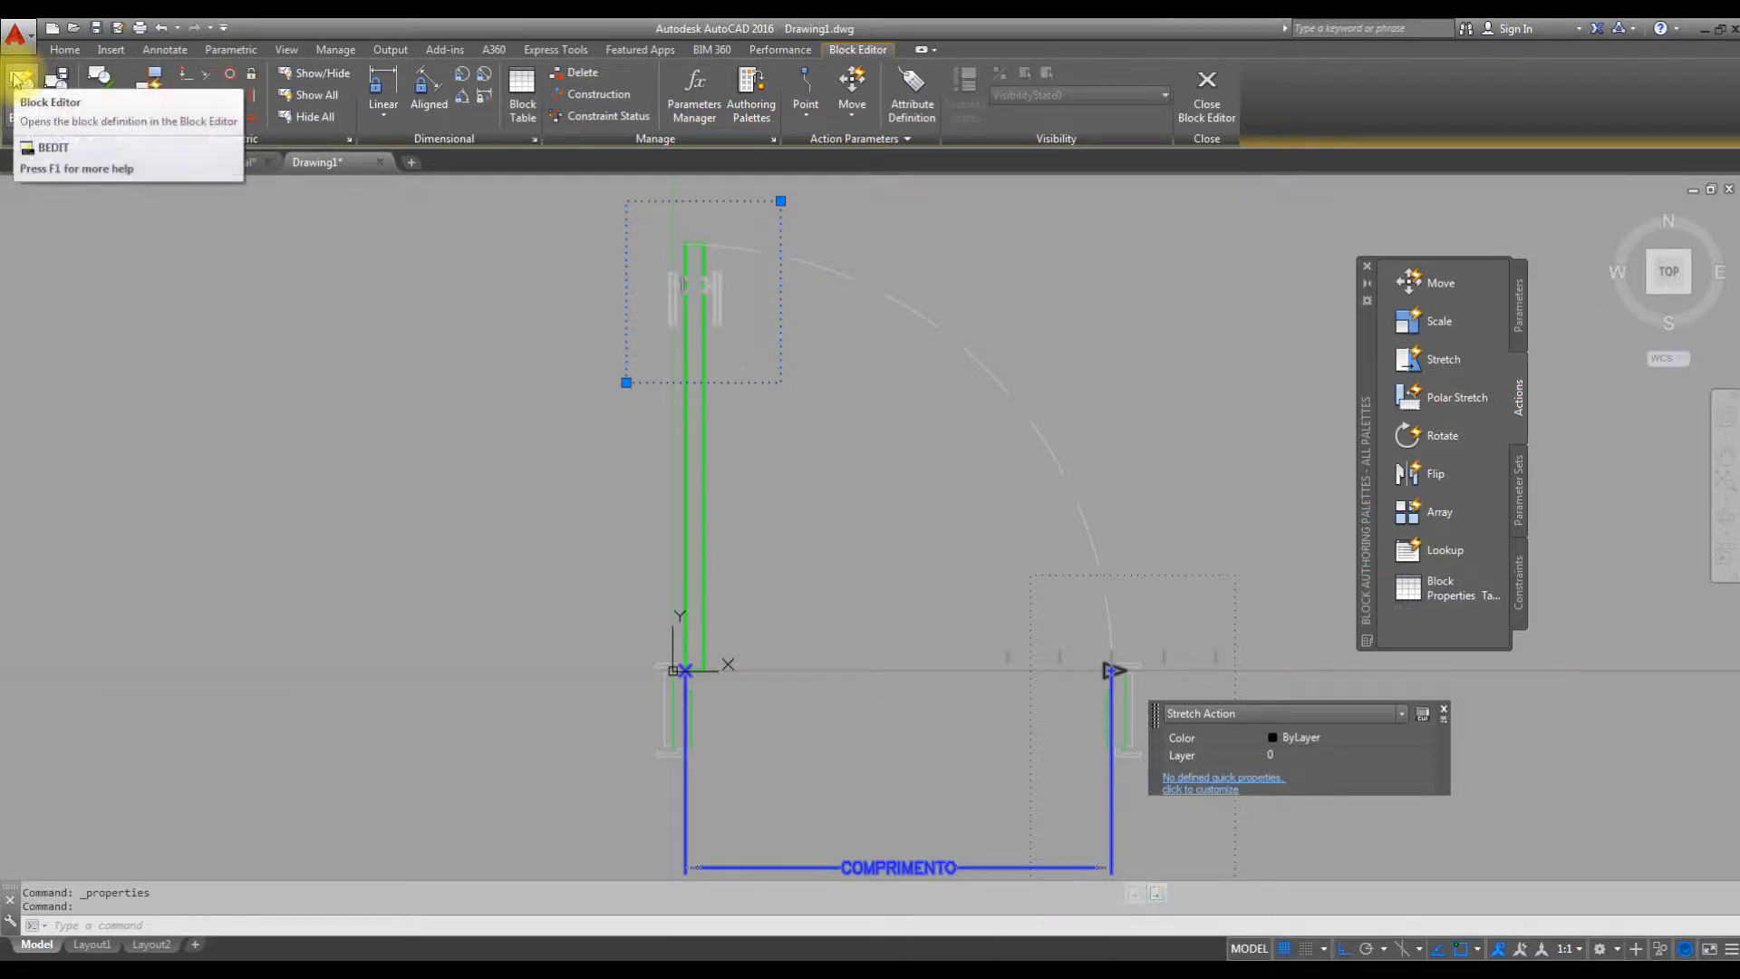
Open PORTAS in the test window and shrink the door to the 0.62 list value with the right jamb's grip.
click(99, 98)
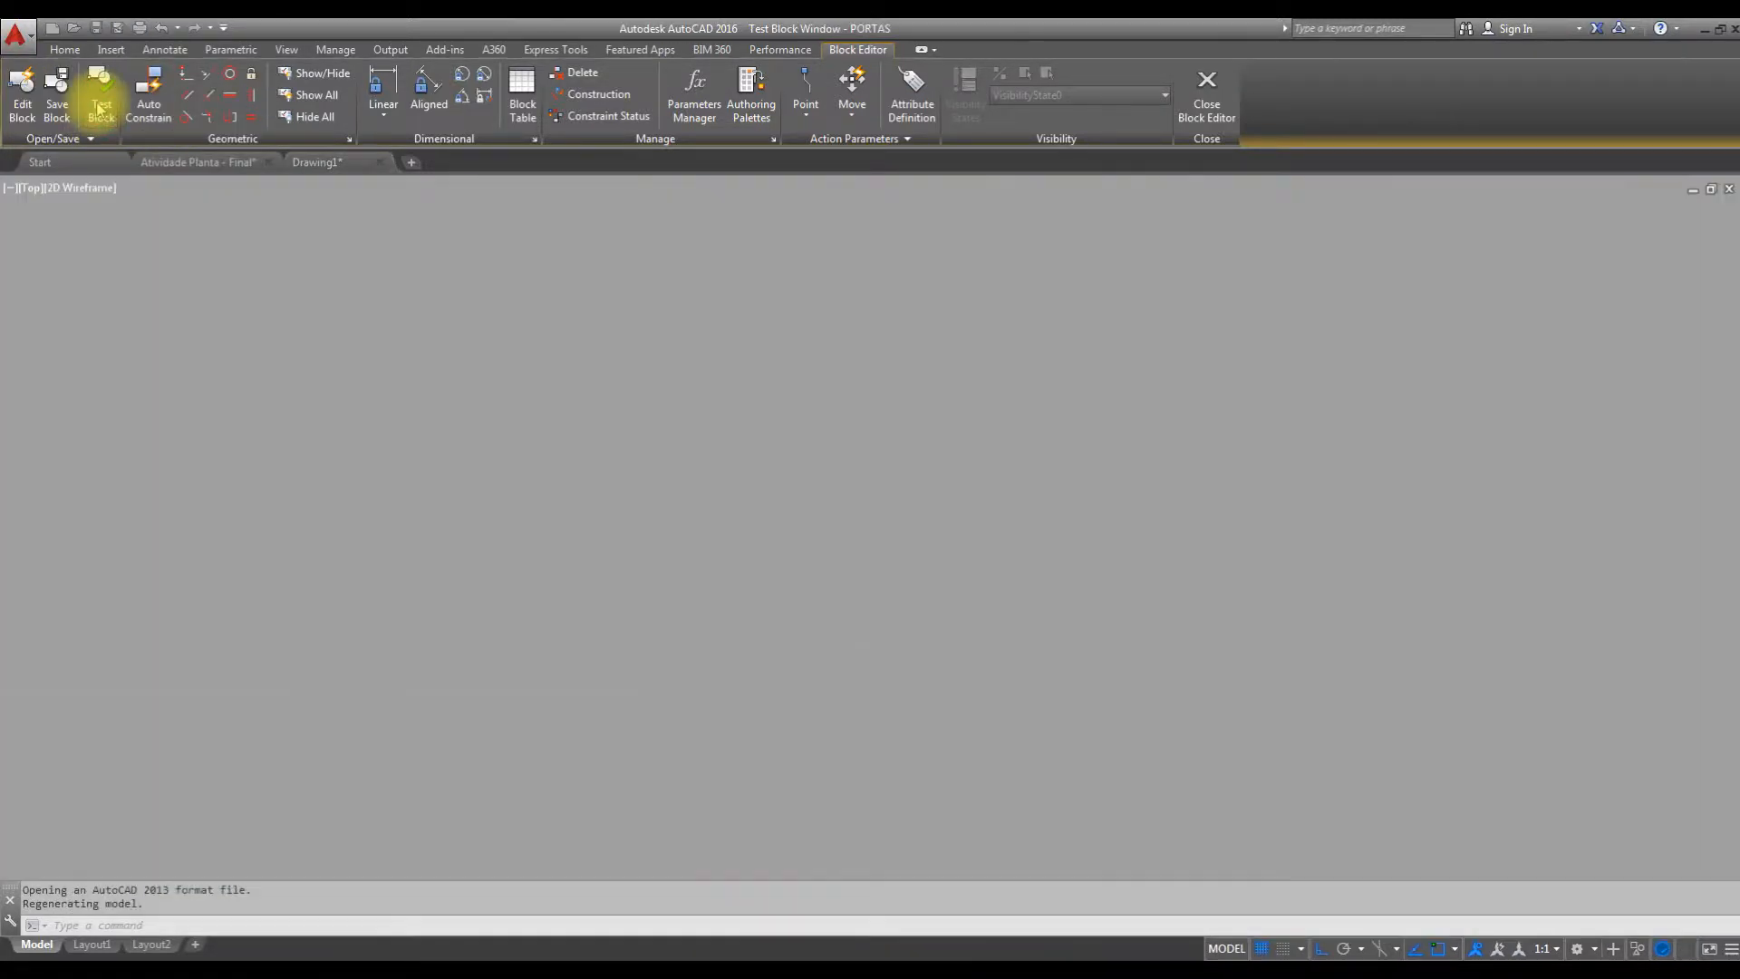
scroll(788, 394, up, 5)
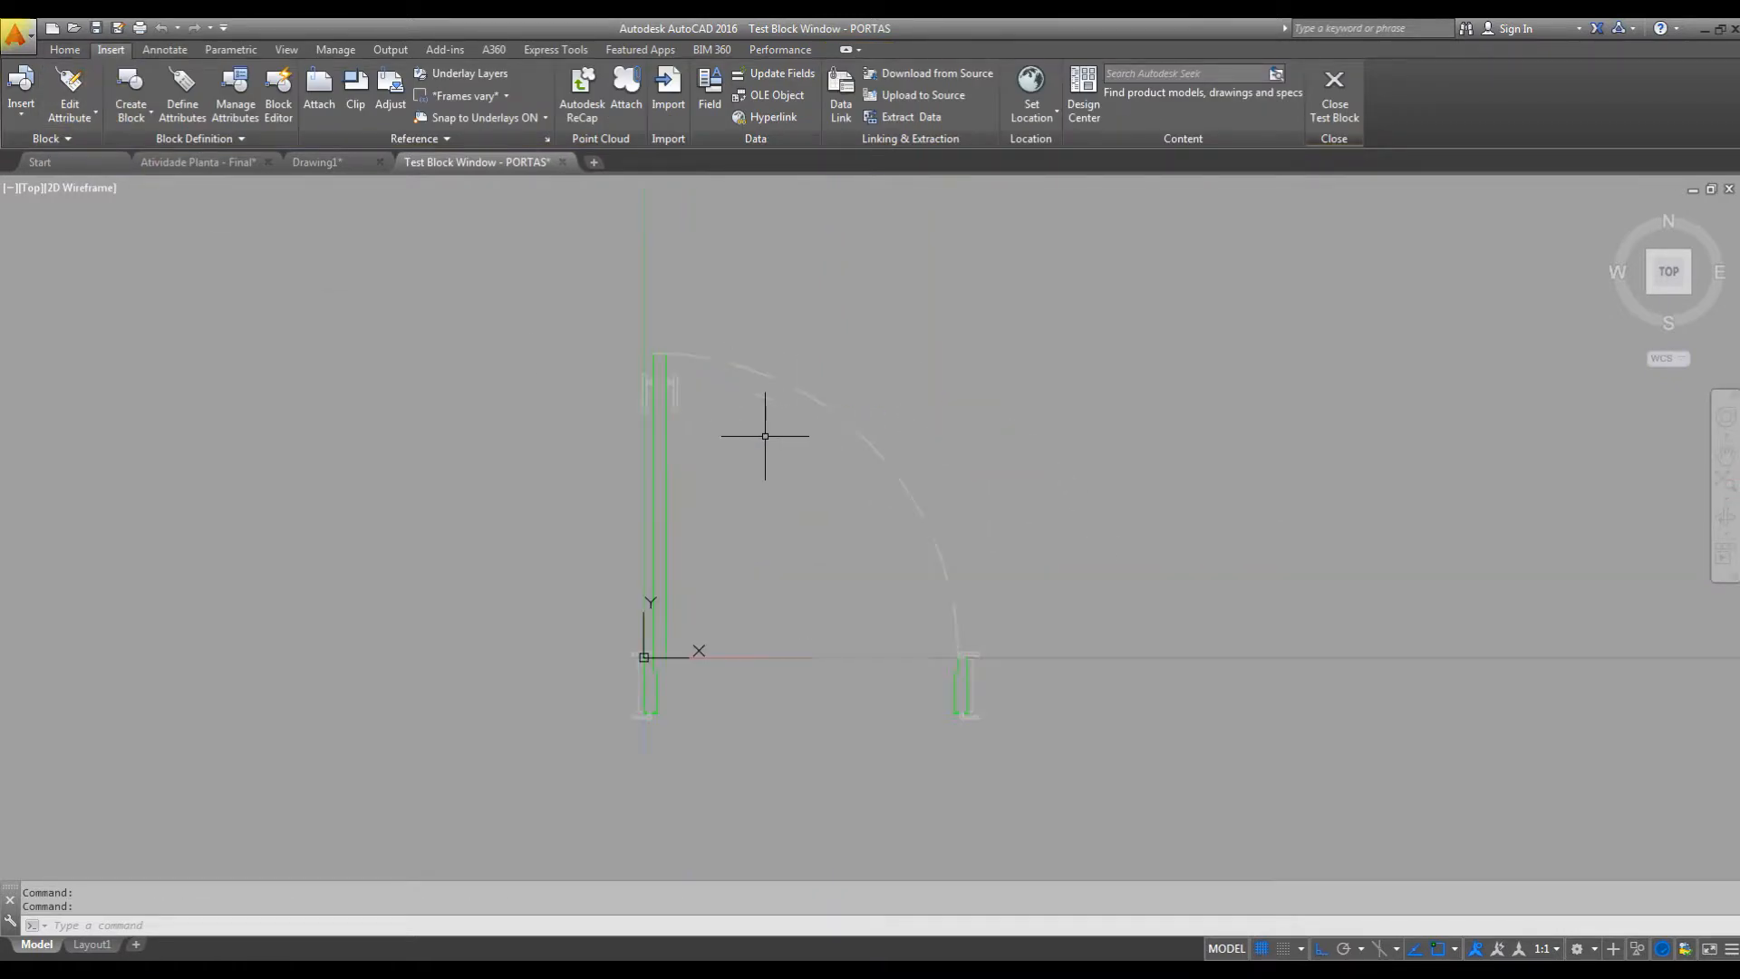
click(779, 373)
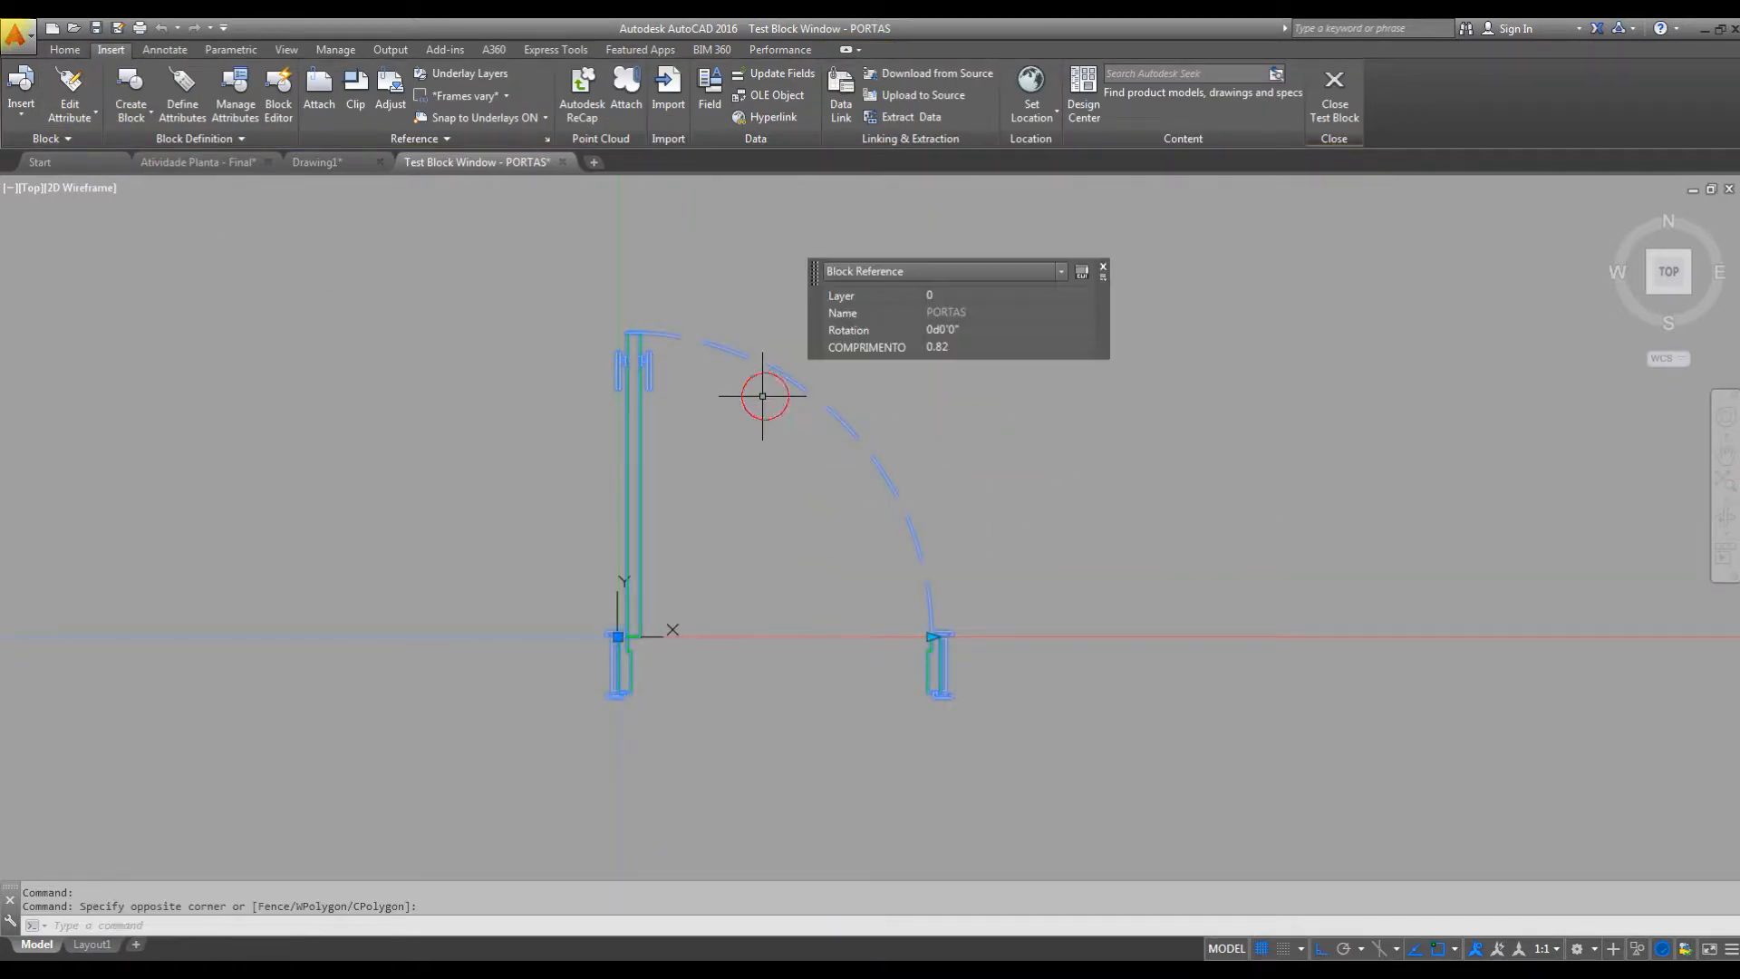
scroll(873, 532, up, 2)
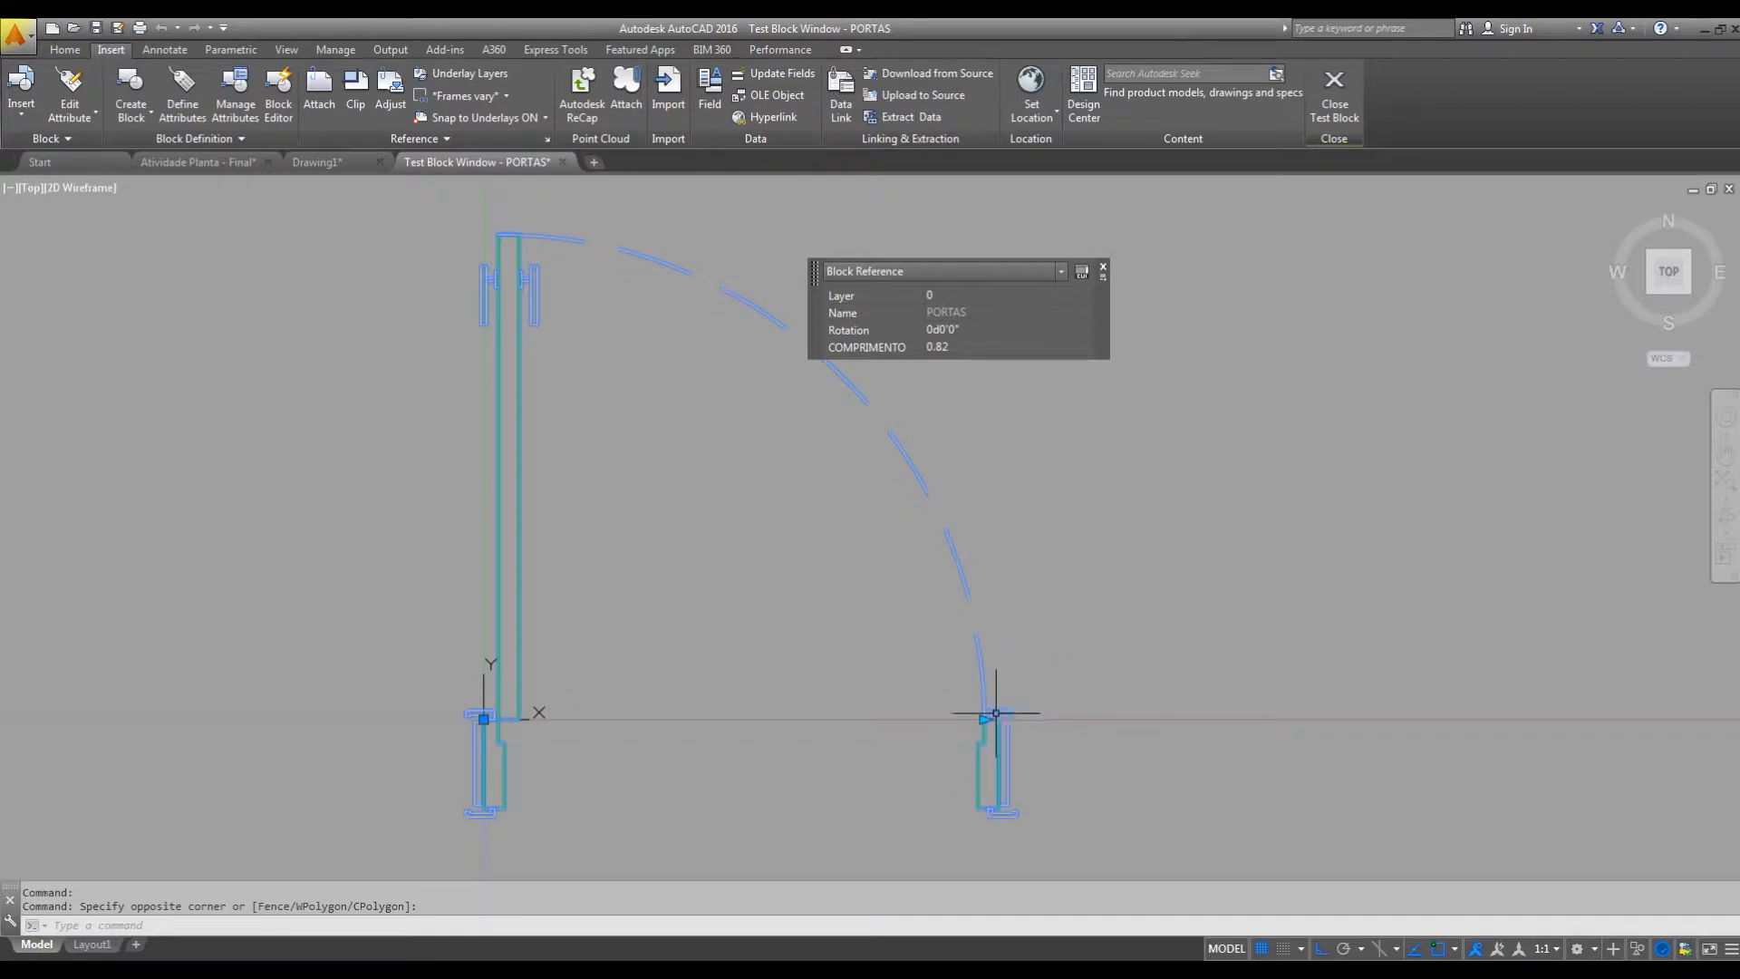
middle_drag(984, 719, 986, 720)
click(984, 720)
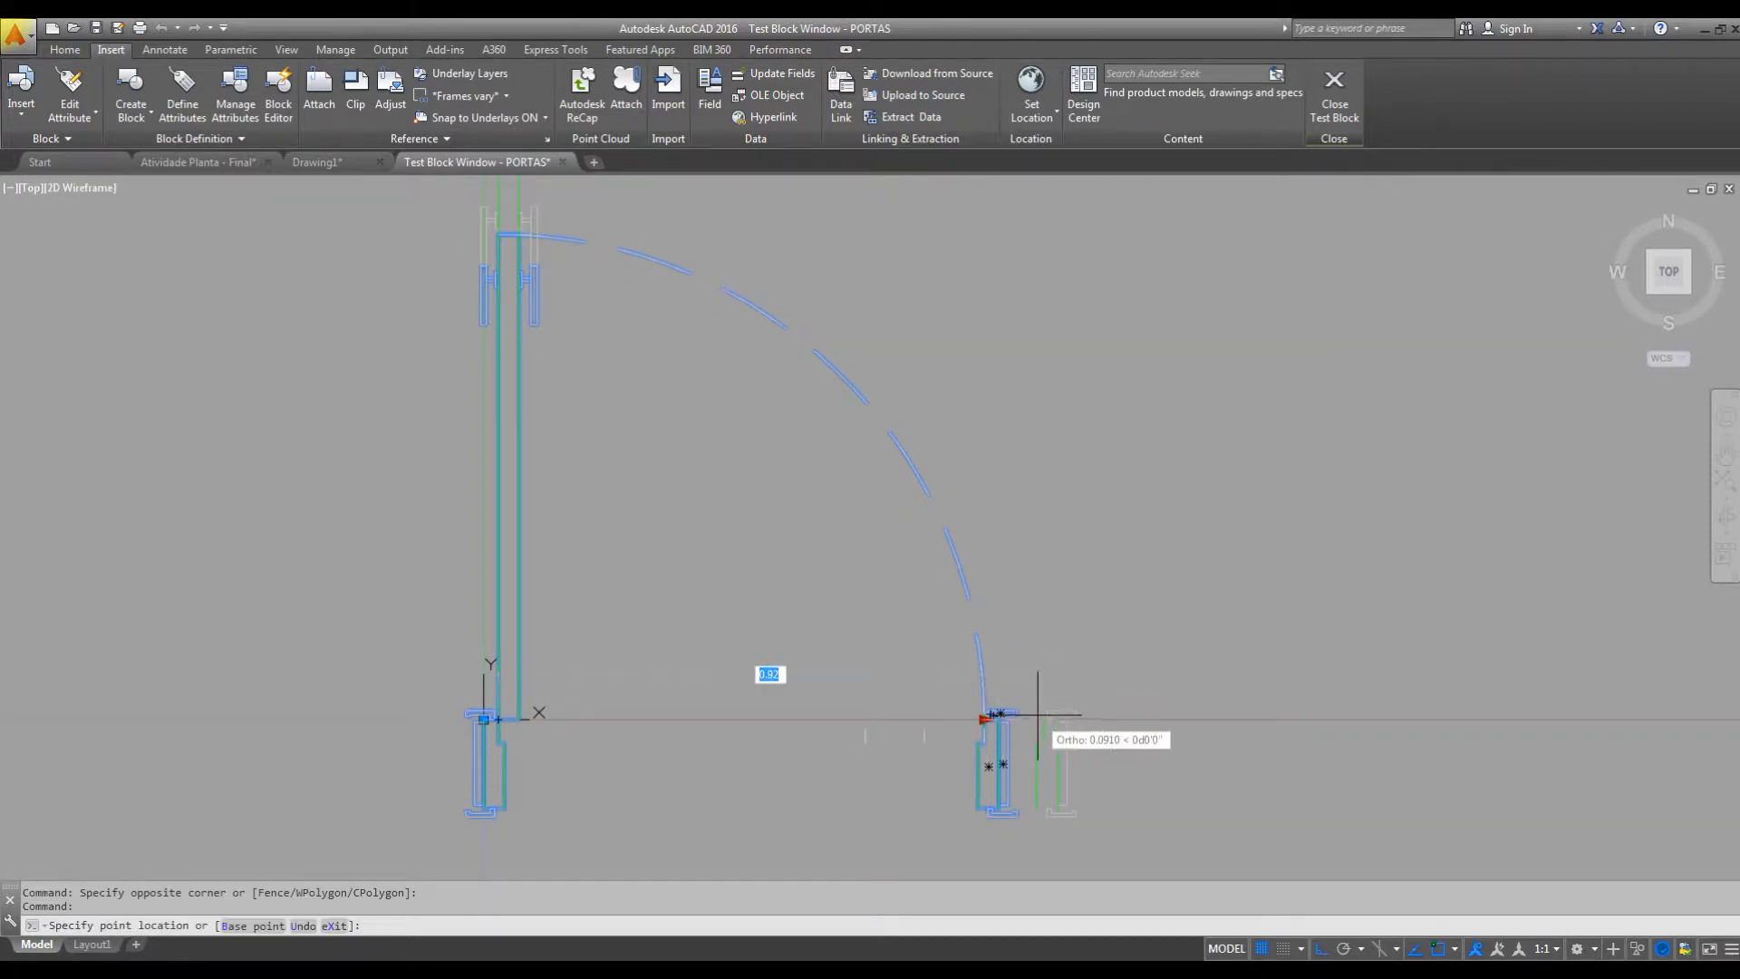
scroll(1036, 715, down, 3)
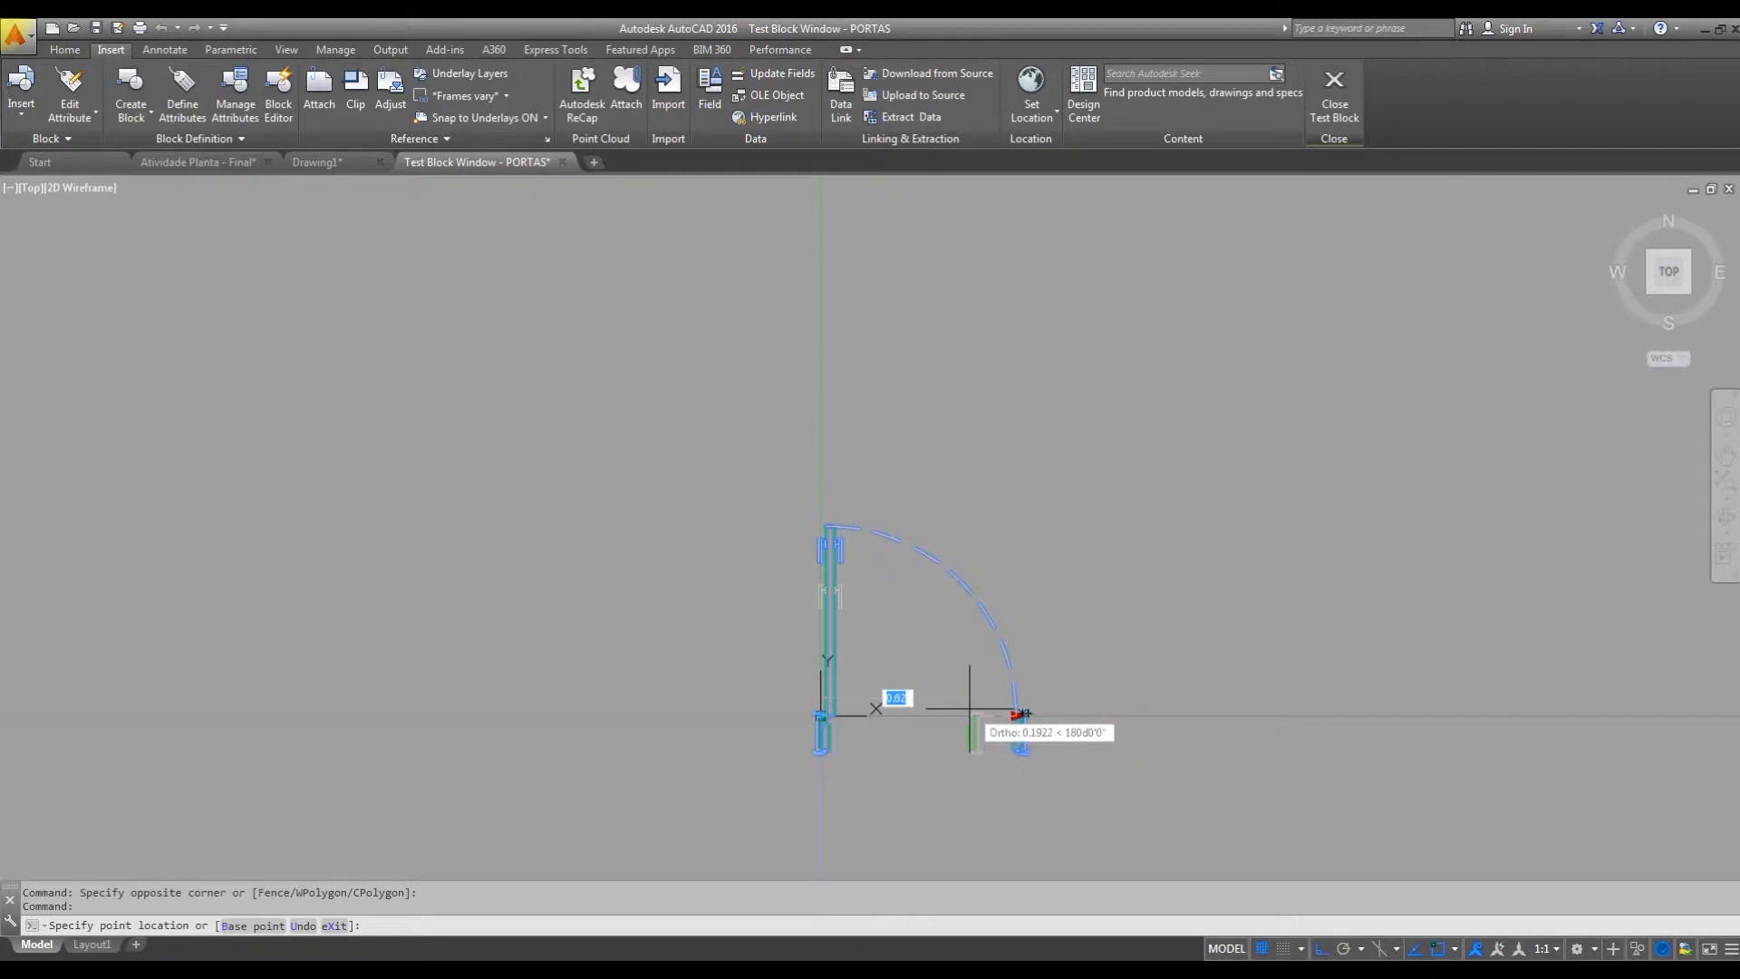
click(975, 732)
Stretch the test door back and forth between the 1.02 and 0.62 list values, ending at 0.82.
click(971, 720)
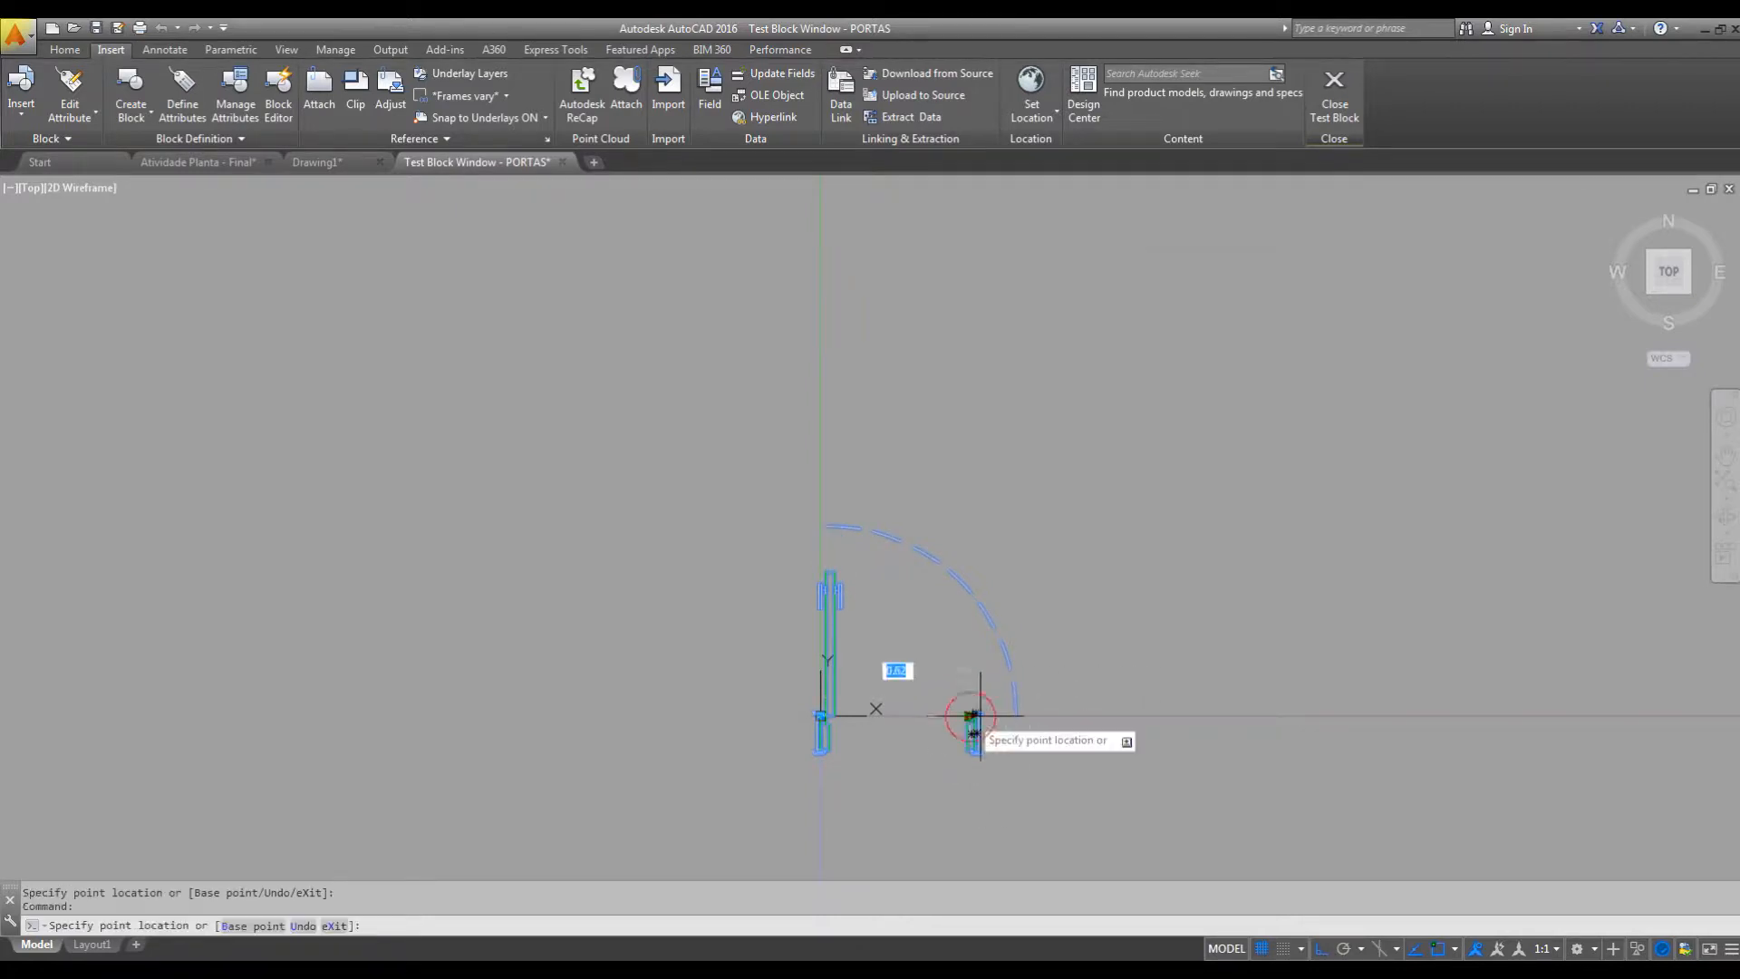
click(1092, 723)
click(1063, 717)
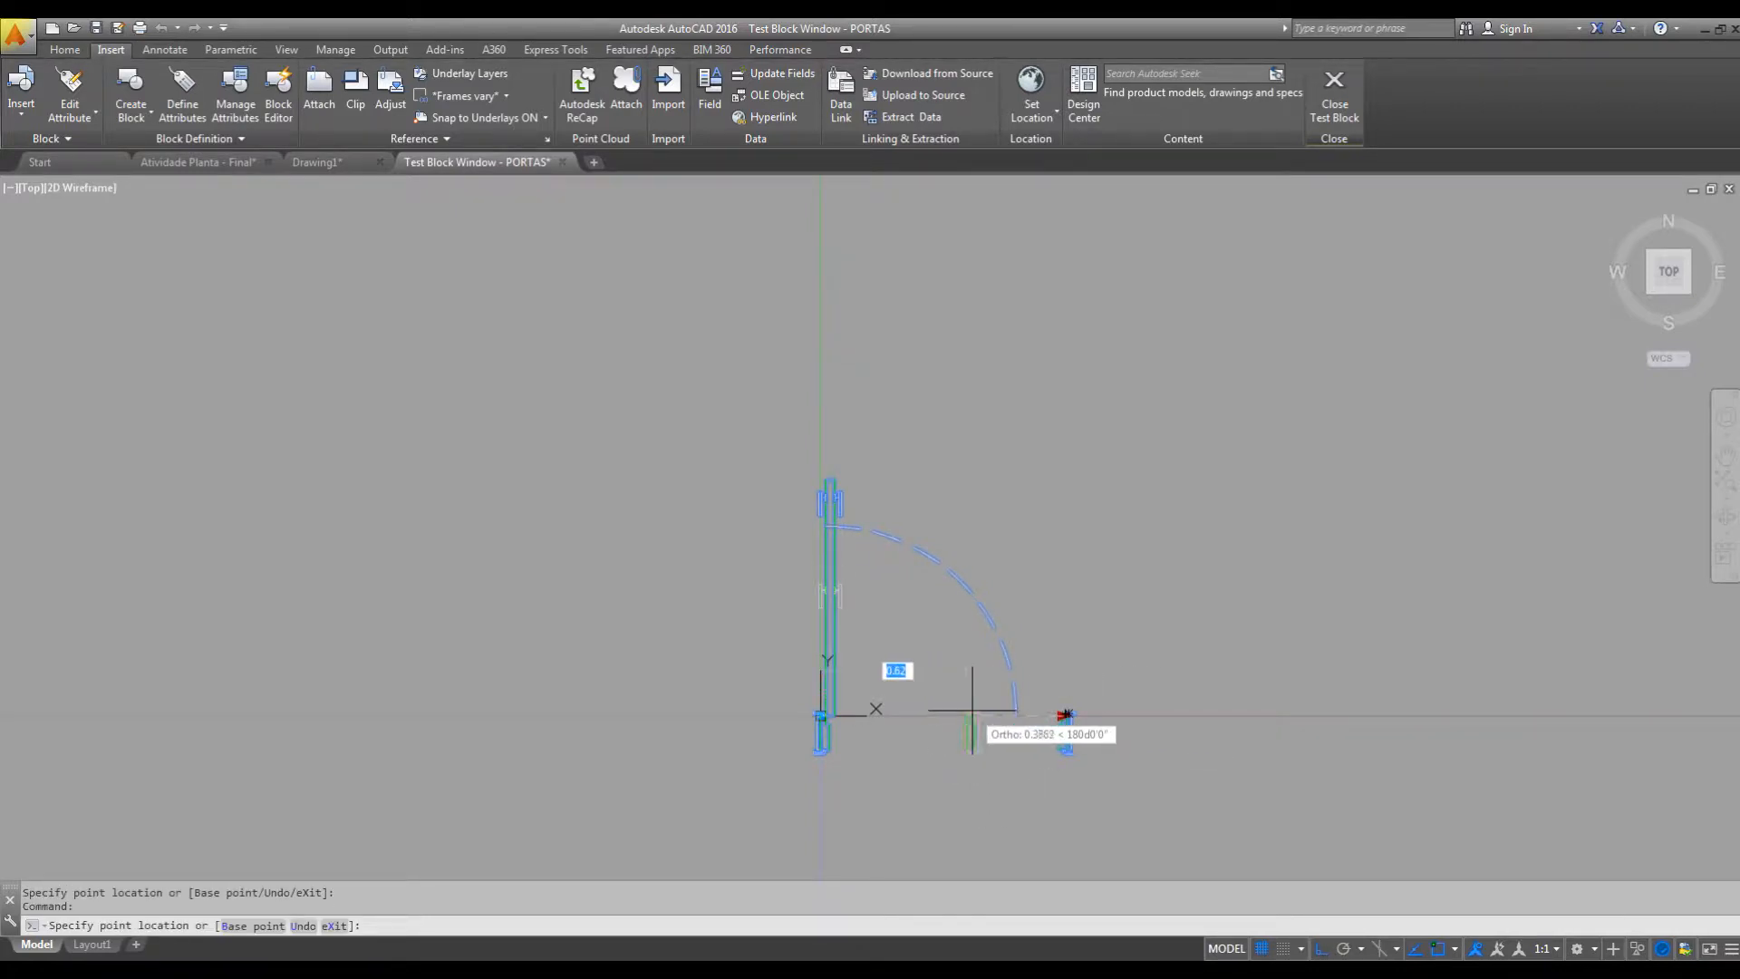
click(975, 740)
click(970, 716)
click(1063, 716)
click(1063, 716)
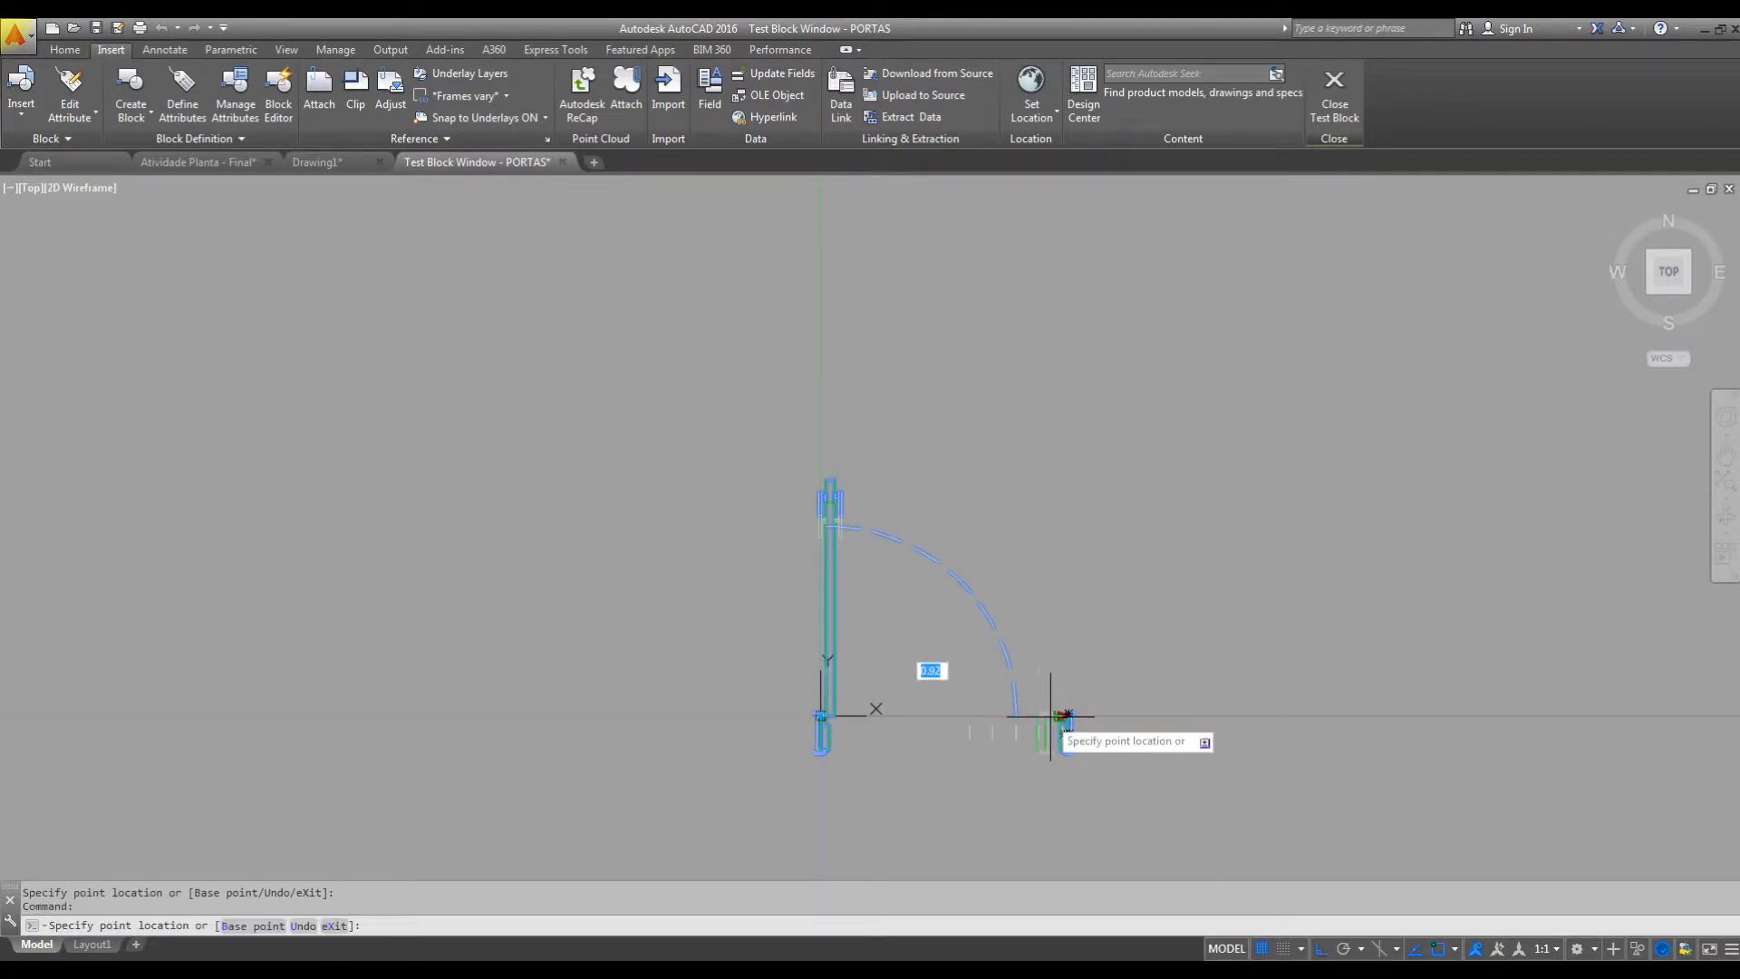
click(1019, 716)
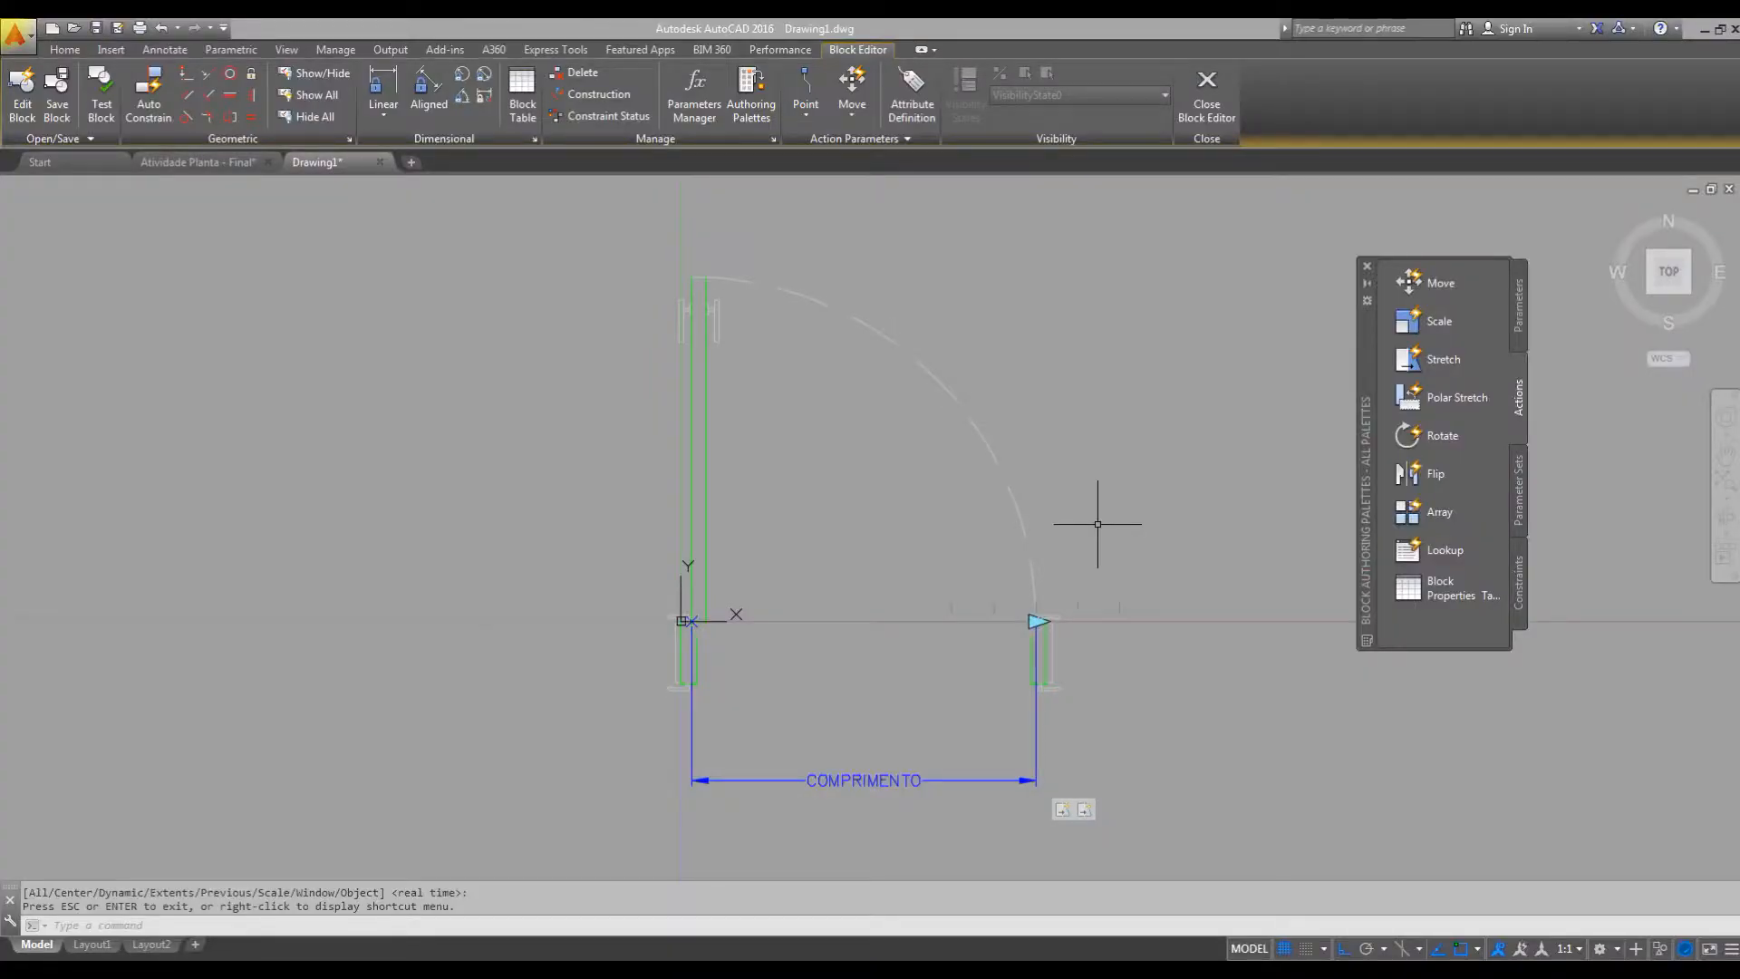
Open PORTAS in the test window and stretch the door to the 1.02 list value with the right jamb's grip.
click(100, 98)
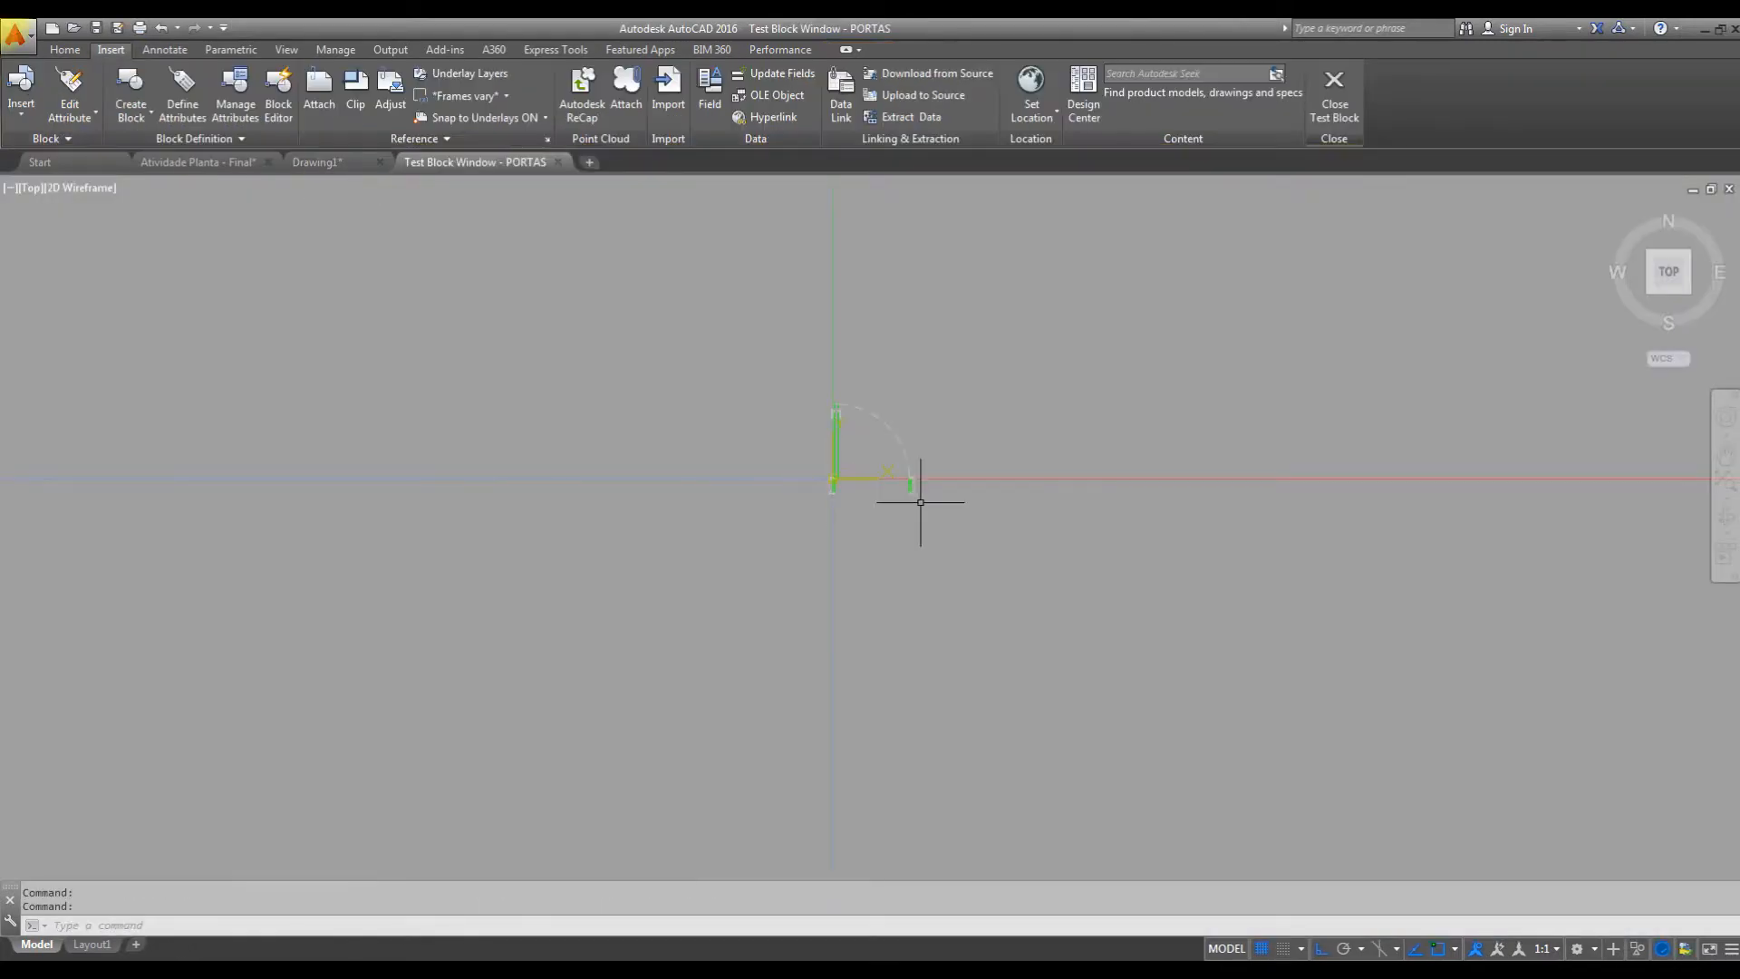
scroll(862, 441, up, 6)
click(913, 403)
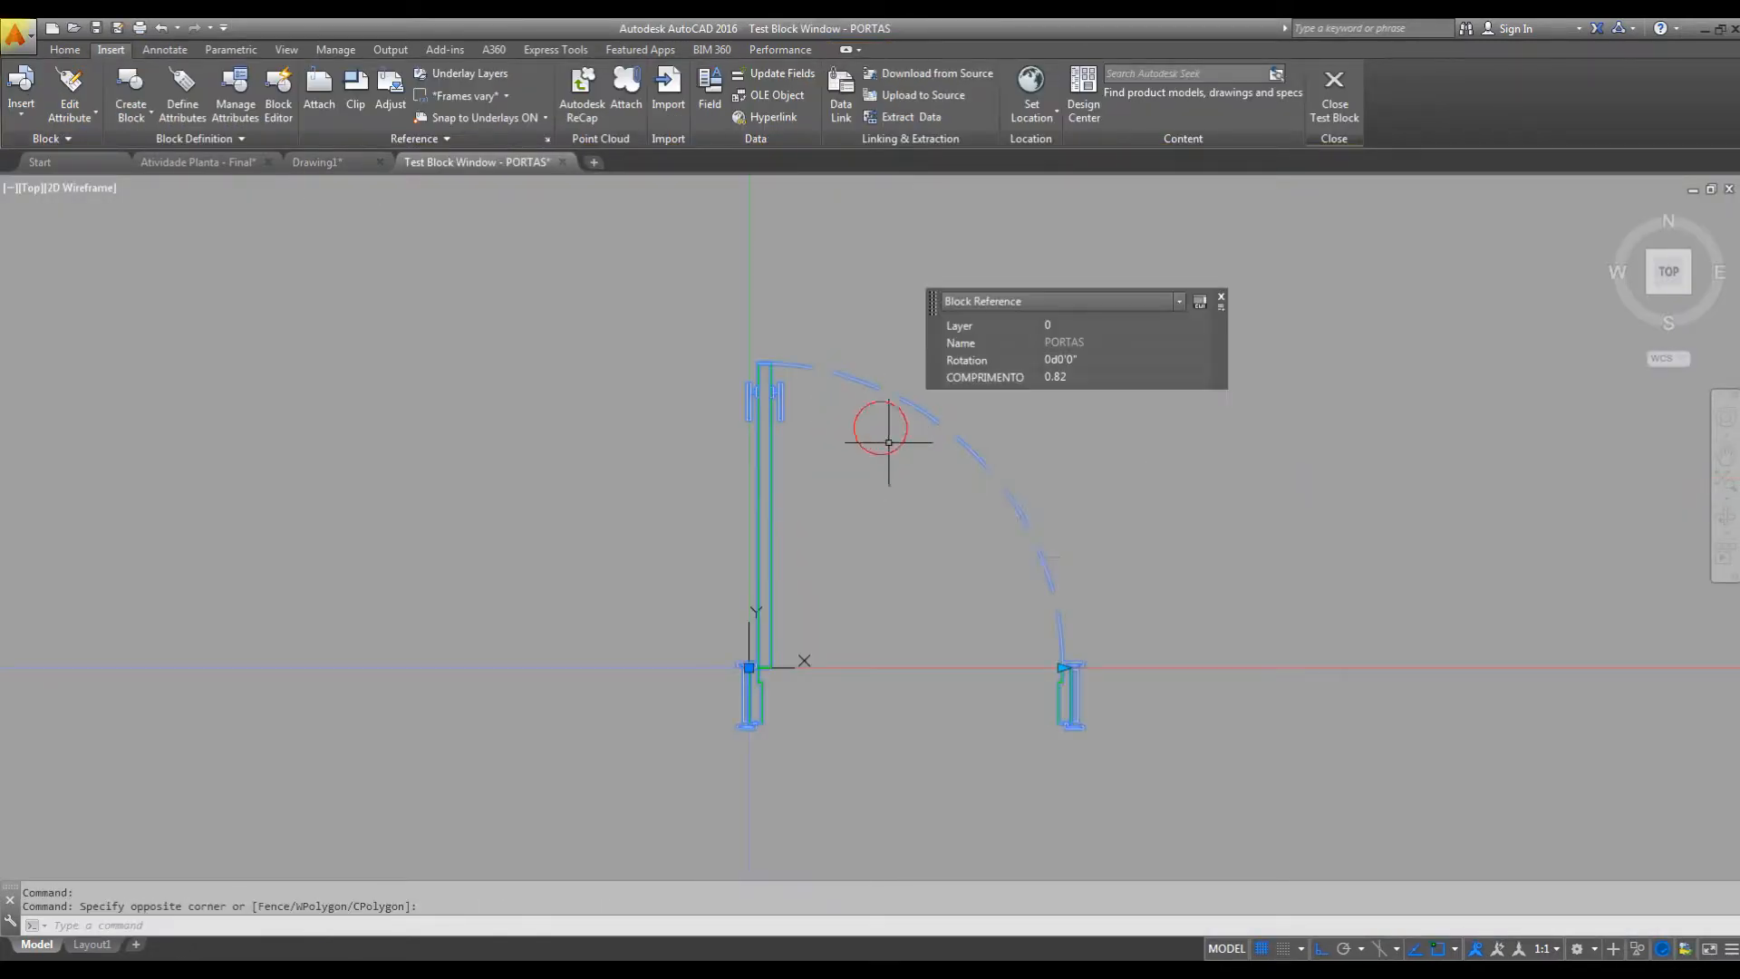
middle_drag(1080, 641, 907, 633)
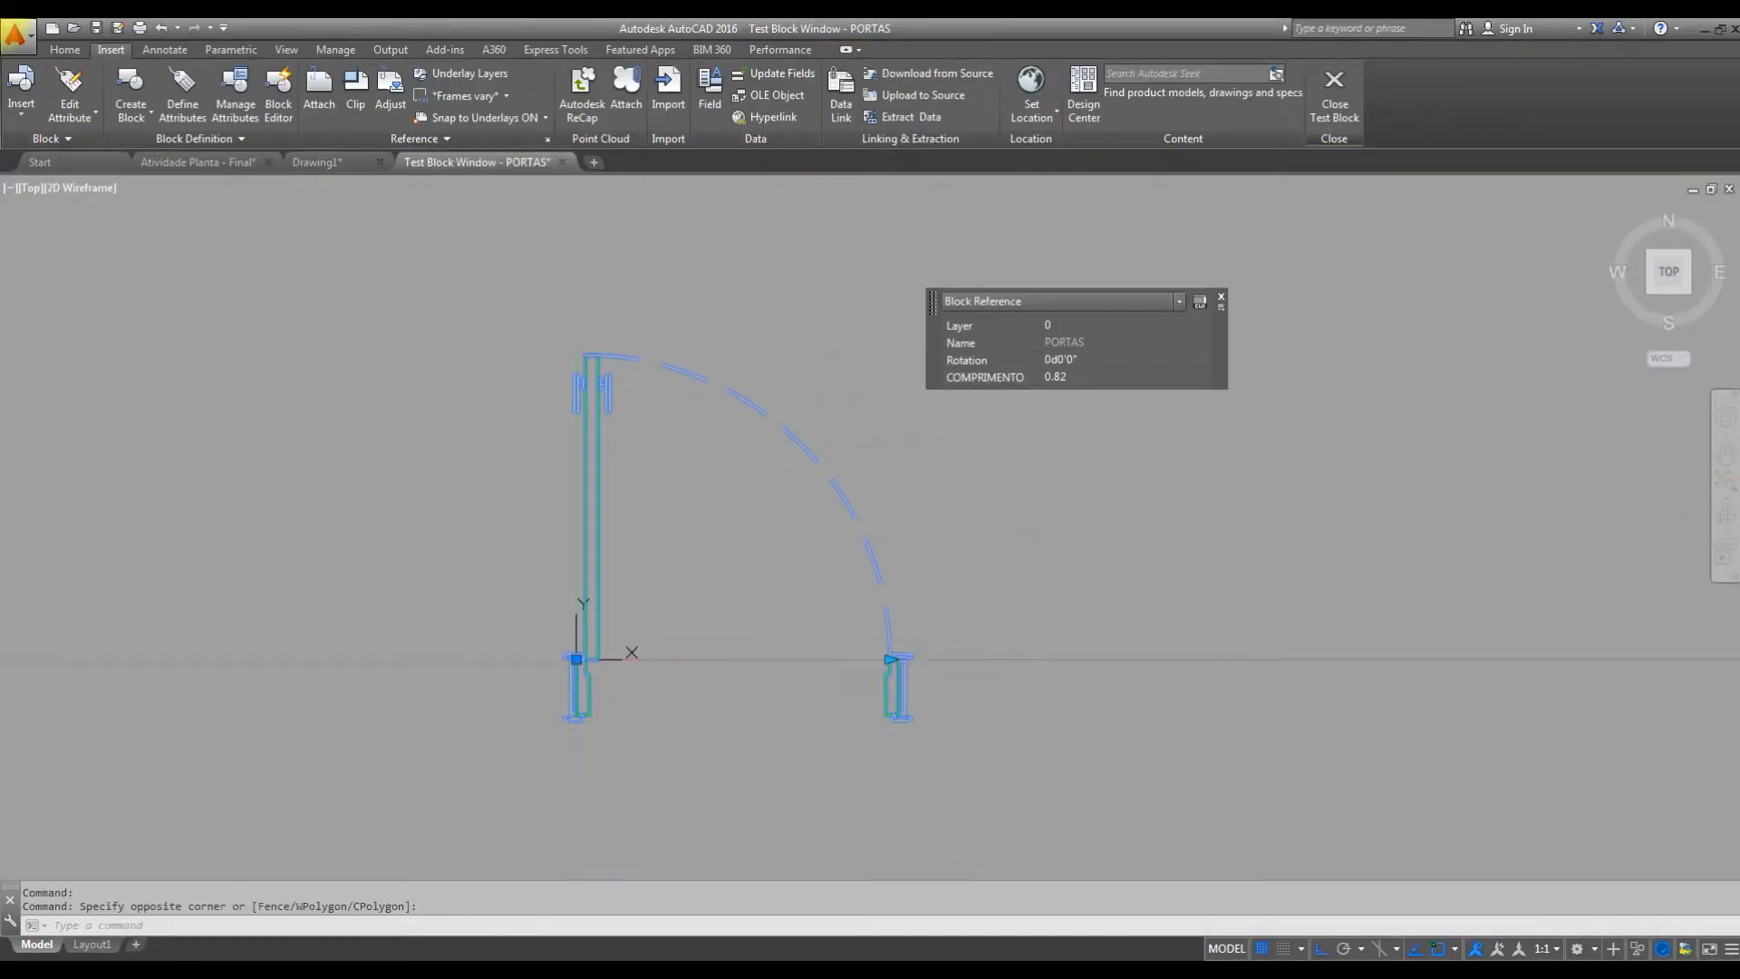
click(889, 659)
click(1087, 670)
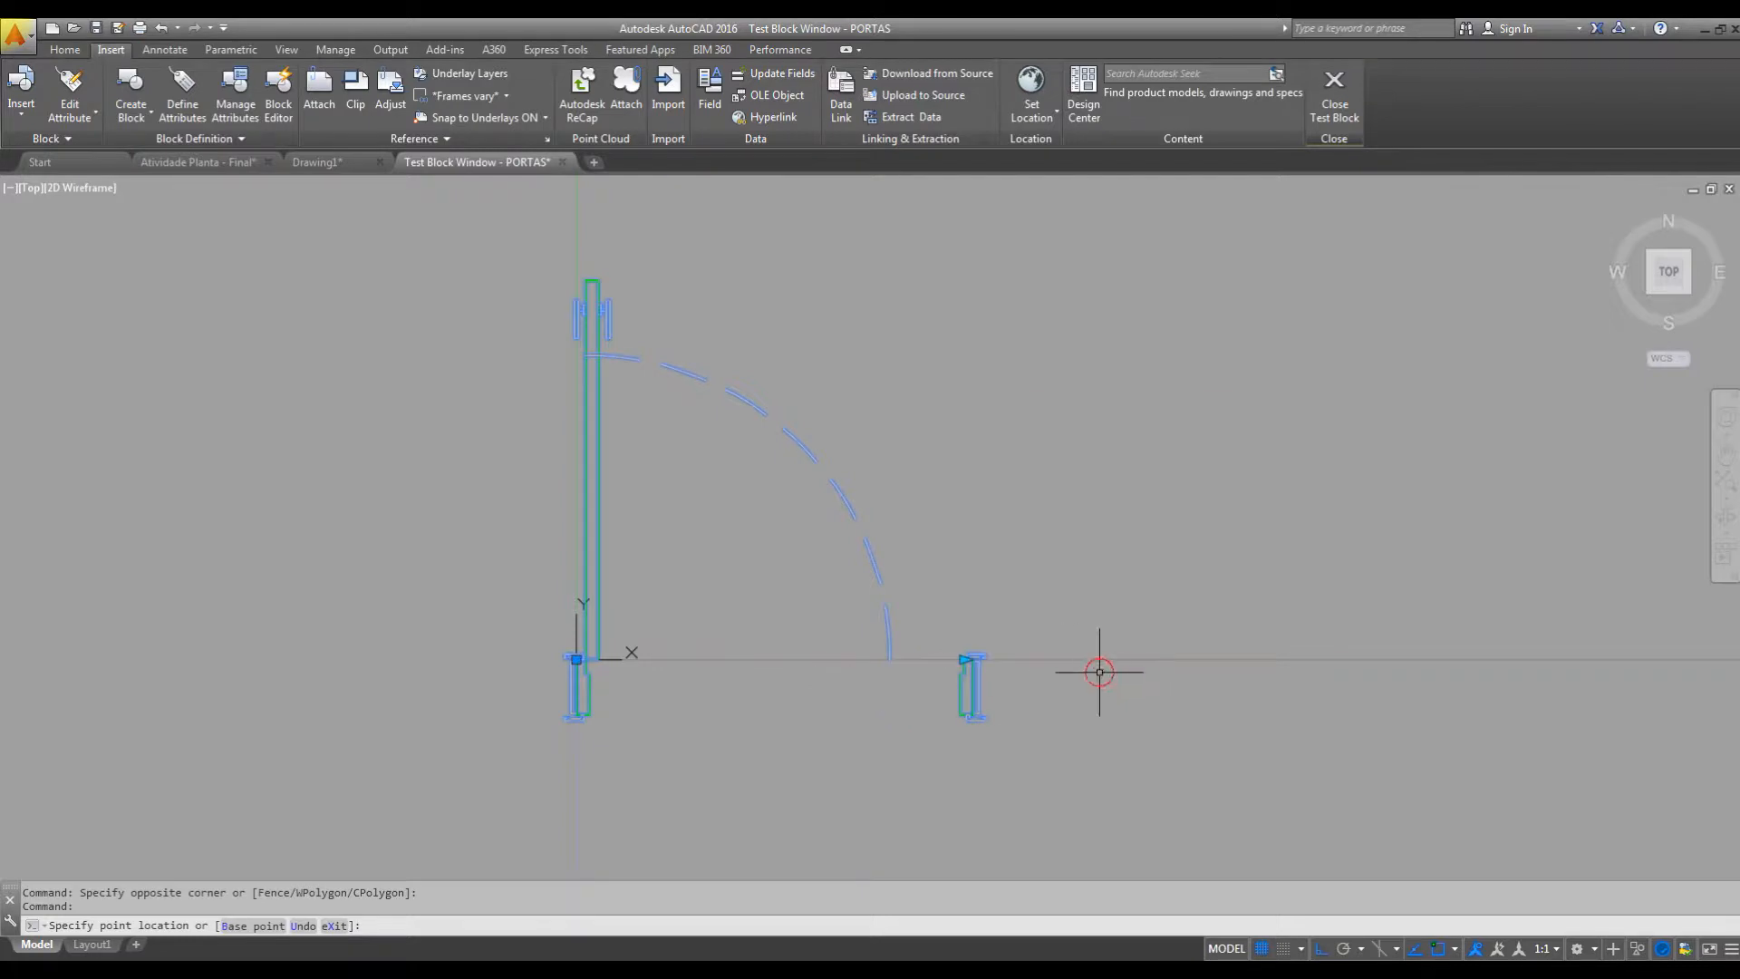
Shrink the test door to 0.62, stretch it back to 1.02, and close the test window.
click(963, 659)
click(836, 681)
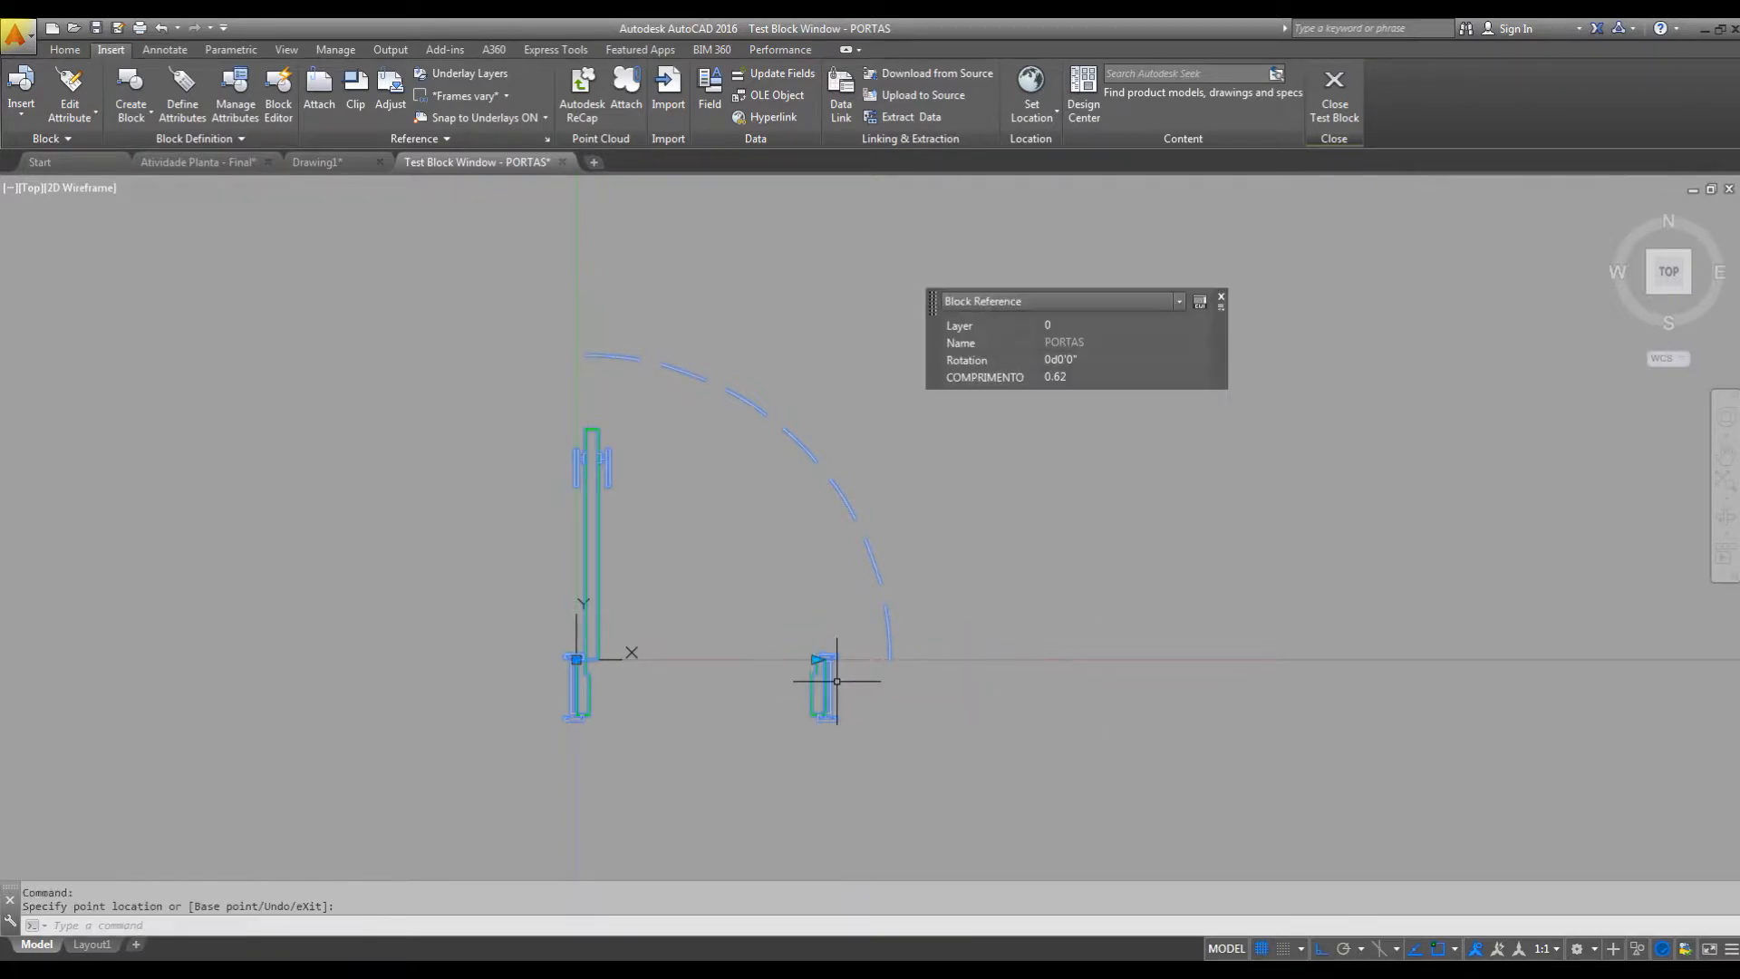
click(816, 658)
click(963, 668)
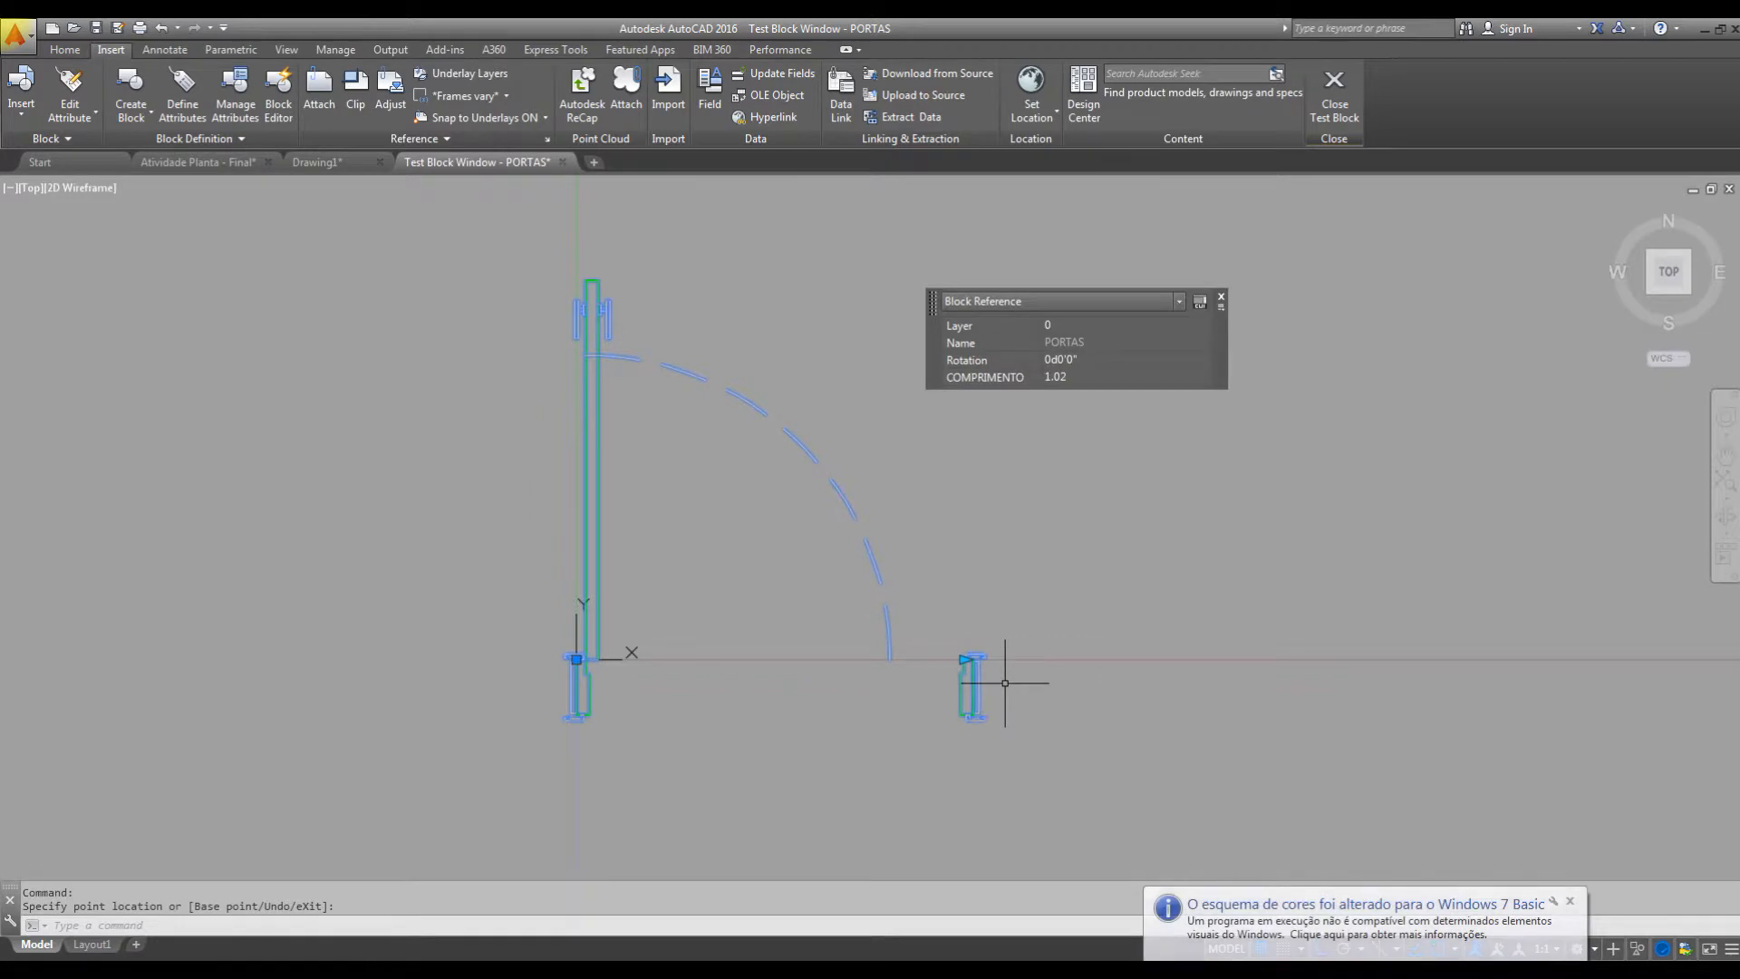
click(1571, 901)
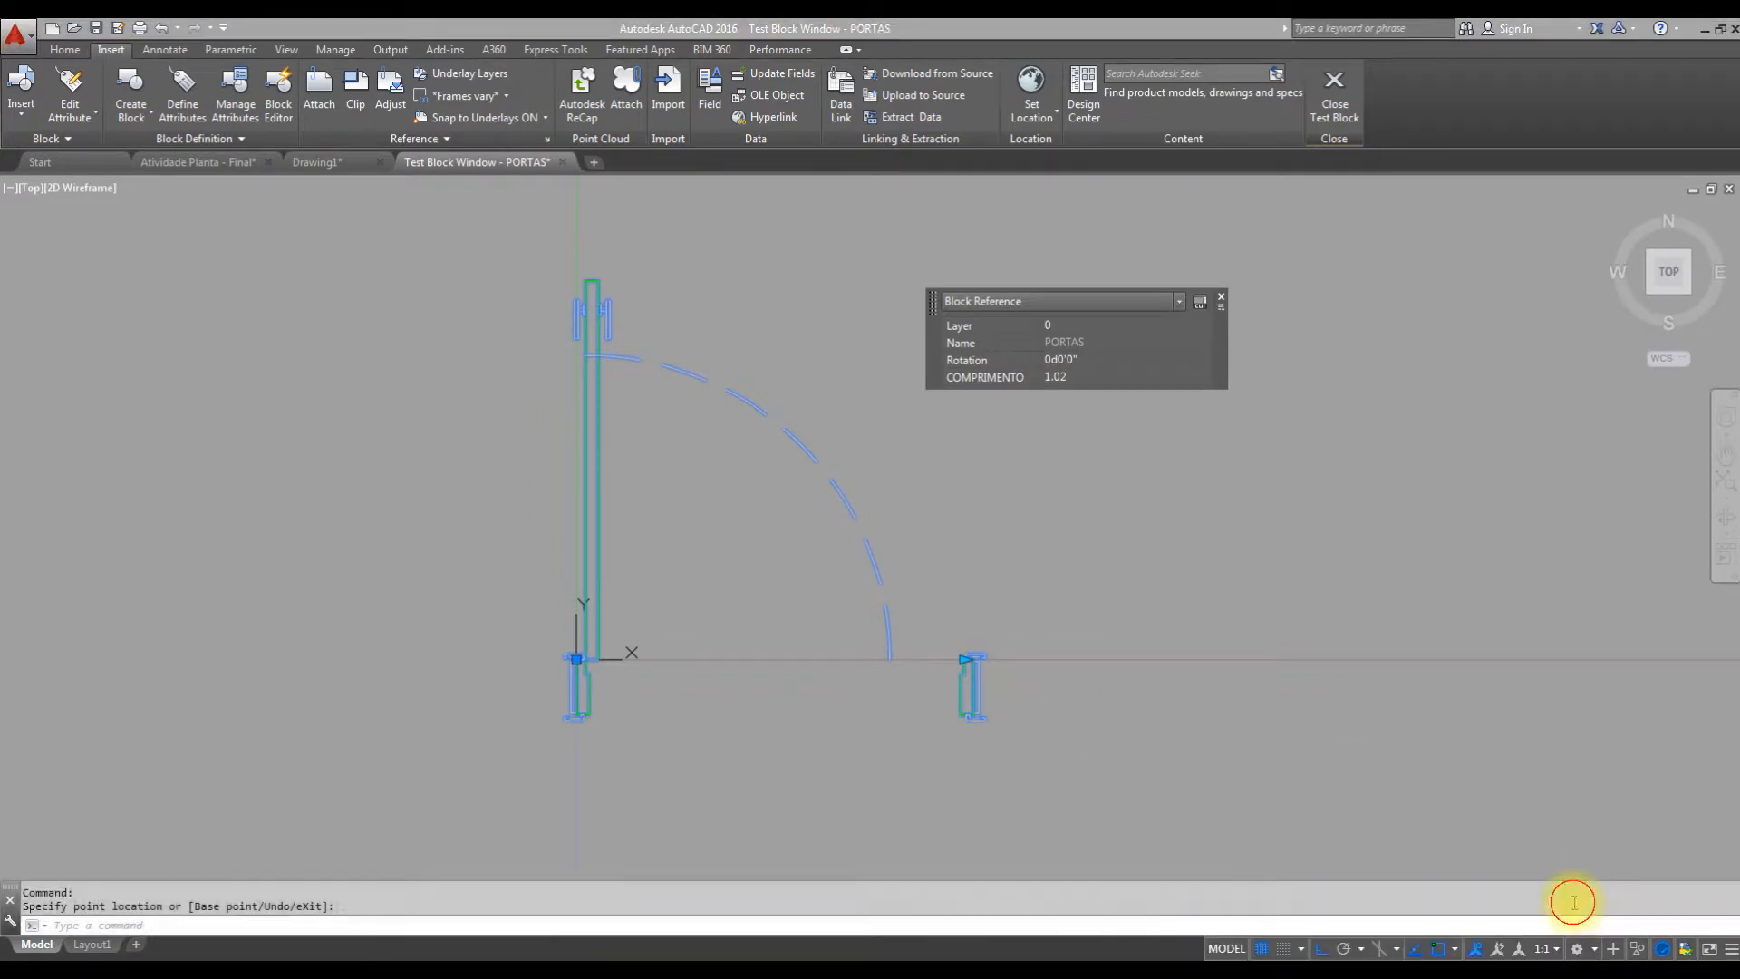
click(1335, 95)
Add a Scale action to the COMPRIMENTO parameter with the door's dashed swing arc as its only object.
click(1003, 339)
click(895, 404)
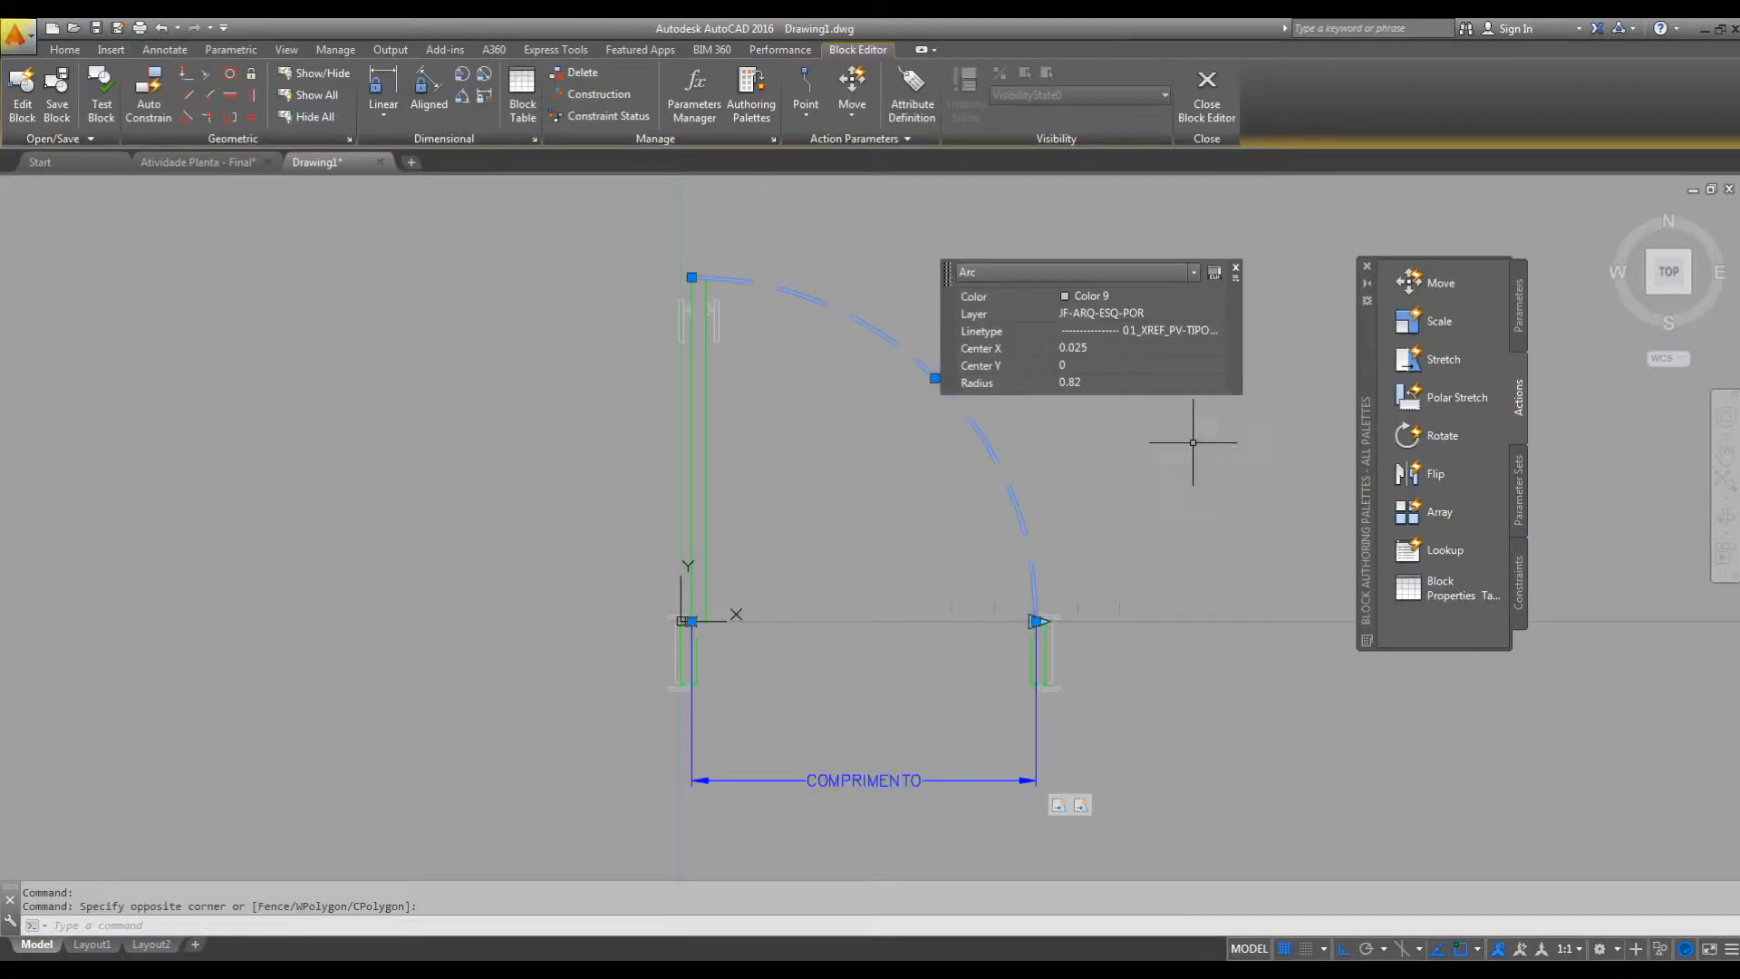
key(Escape)
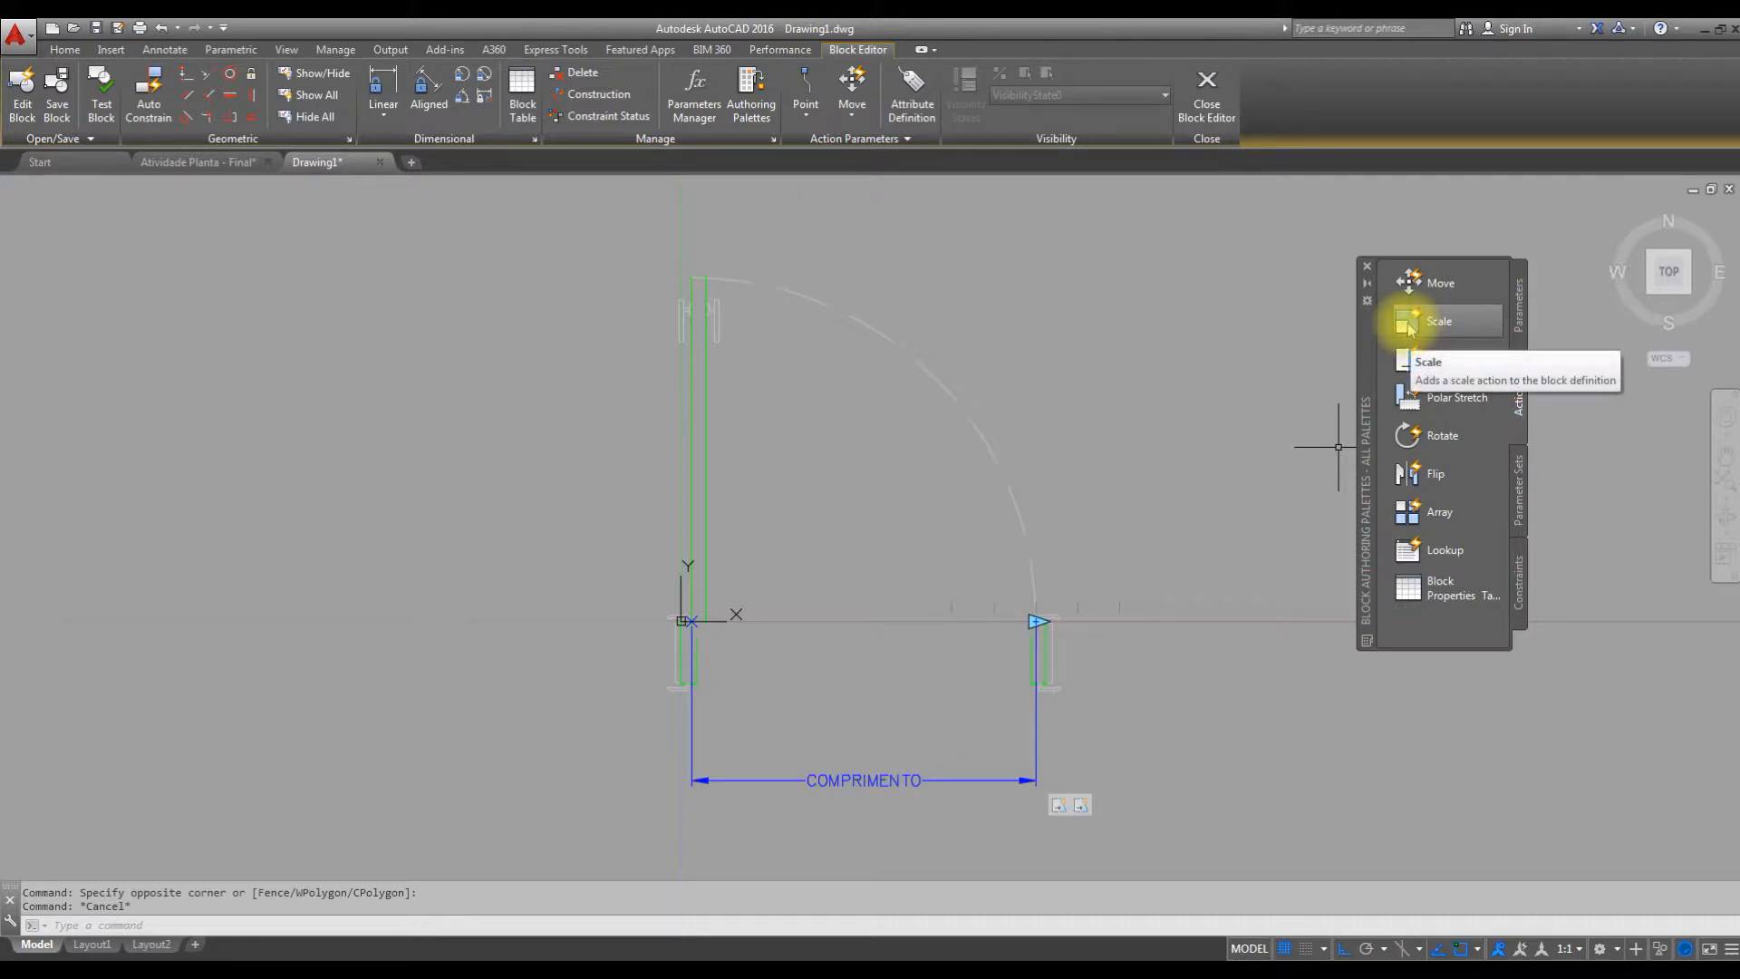
click(1437, 324)
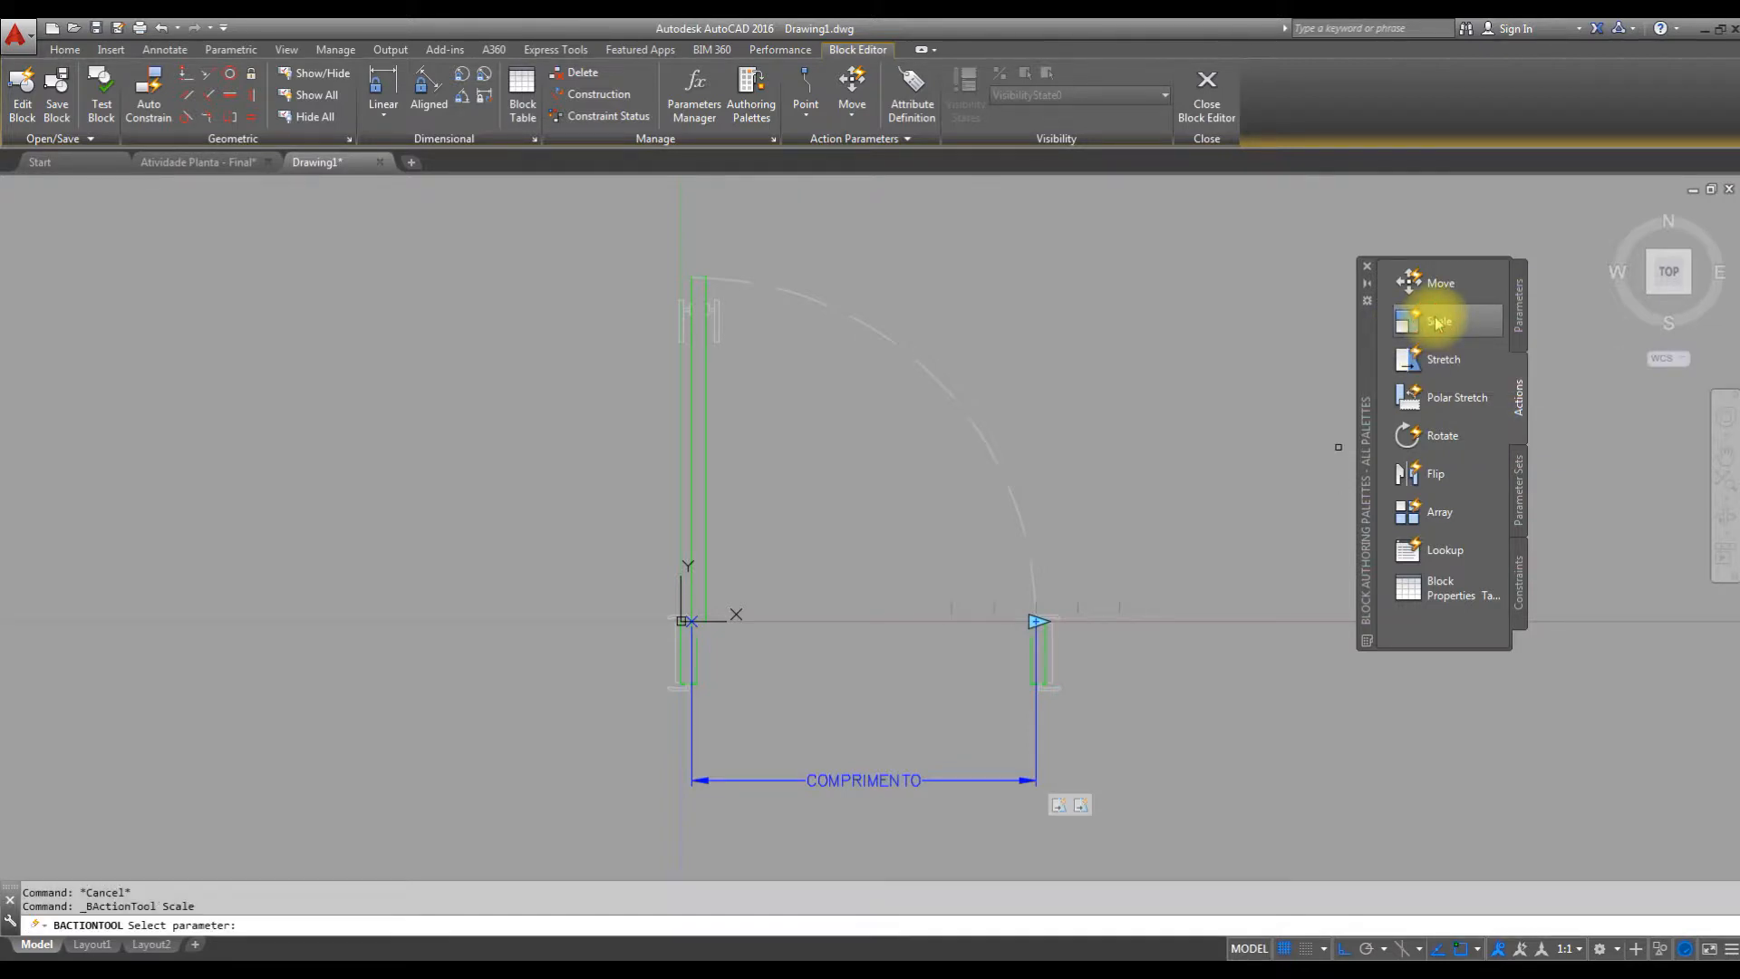
click(1037, 720)
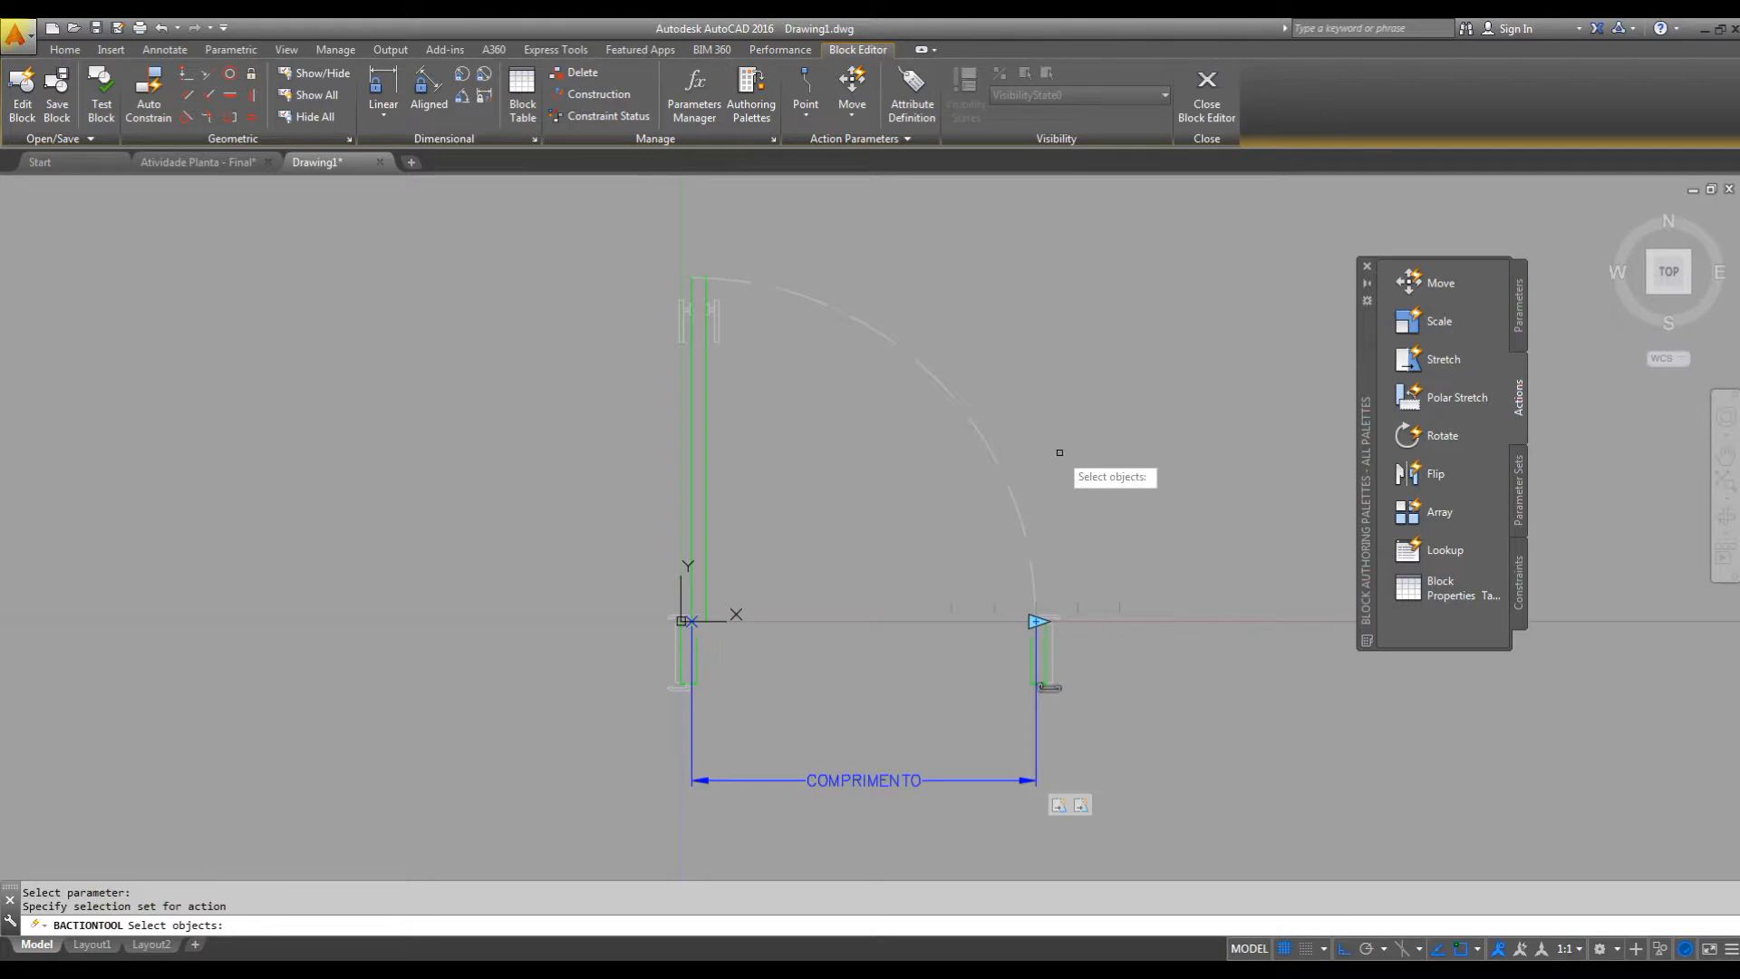
click(981, 436)
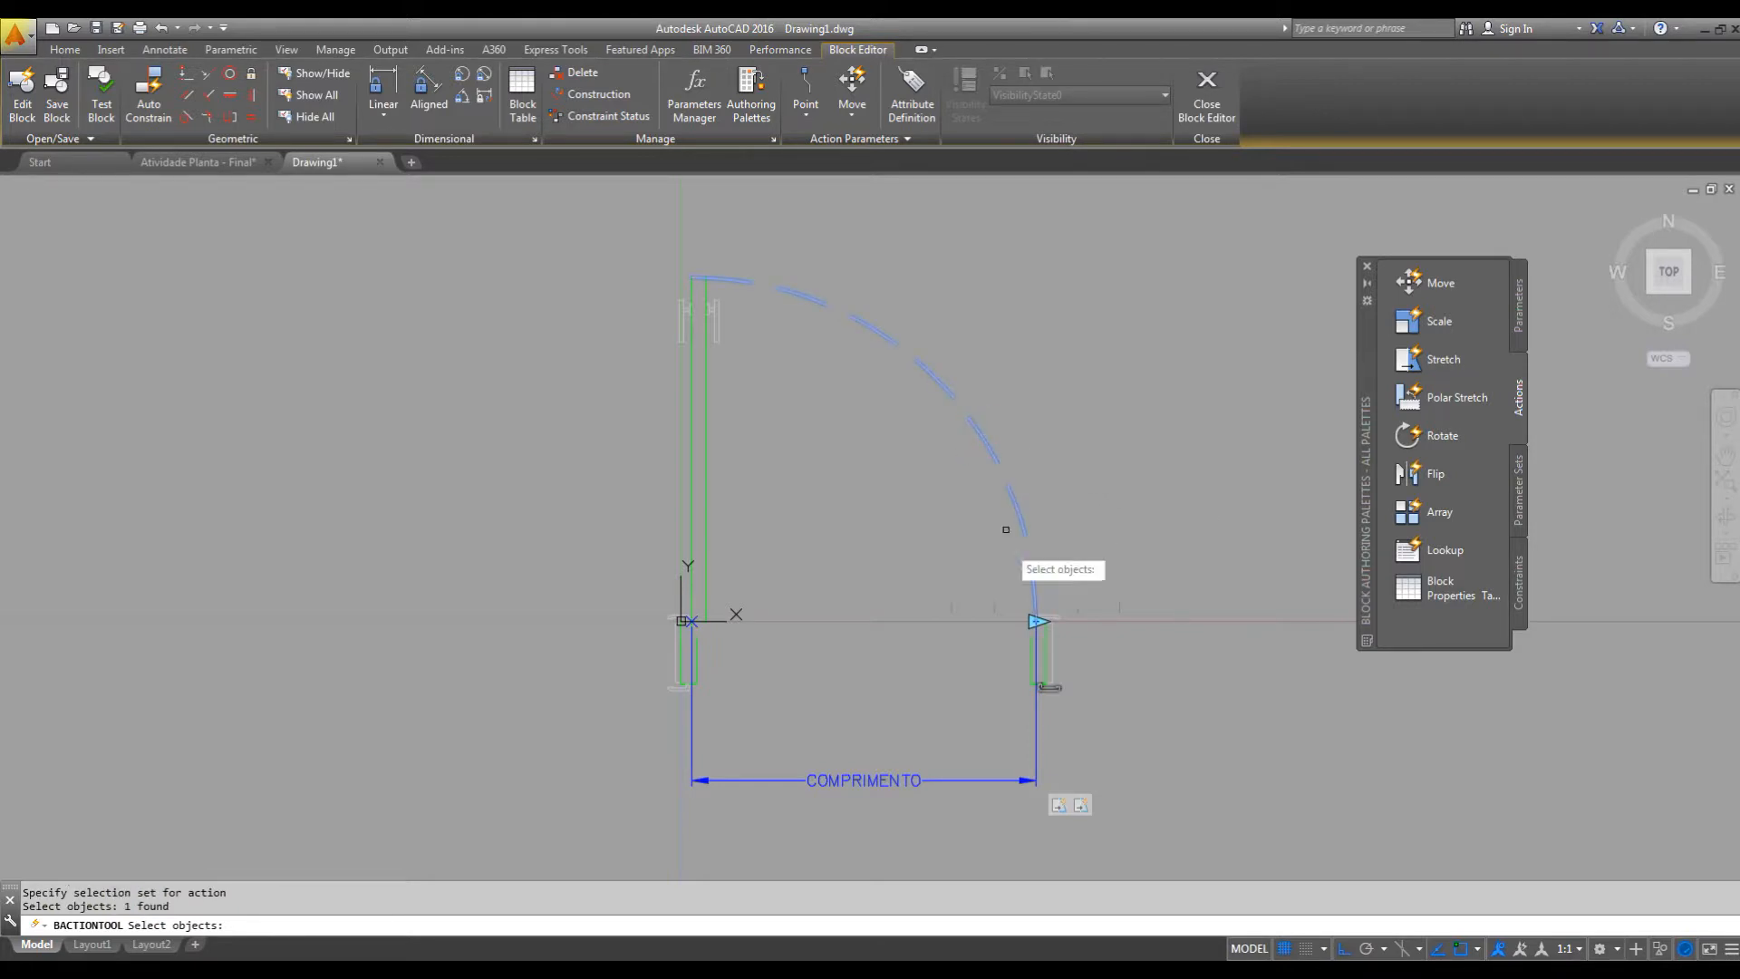
key(Return)
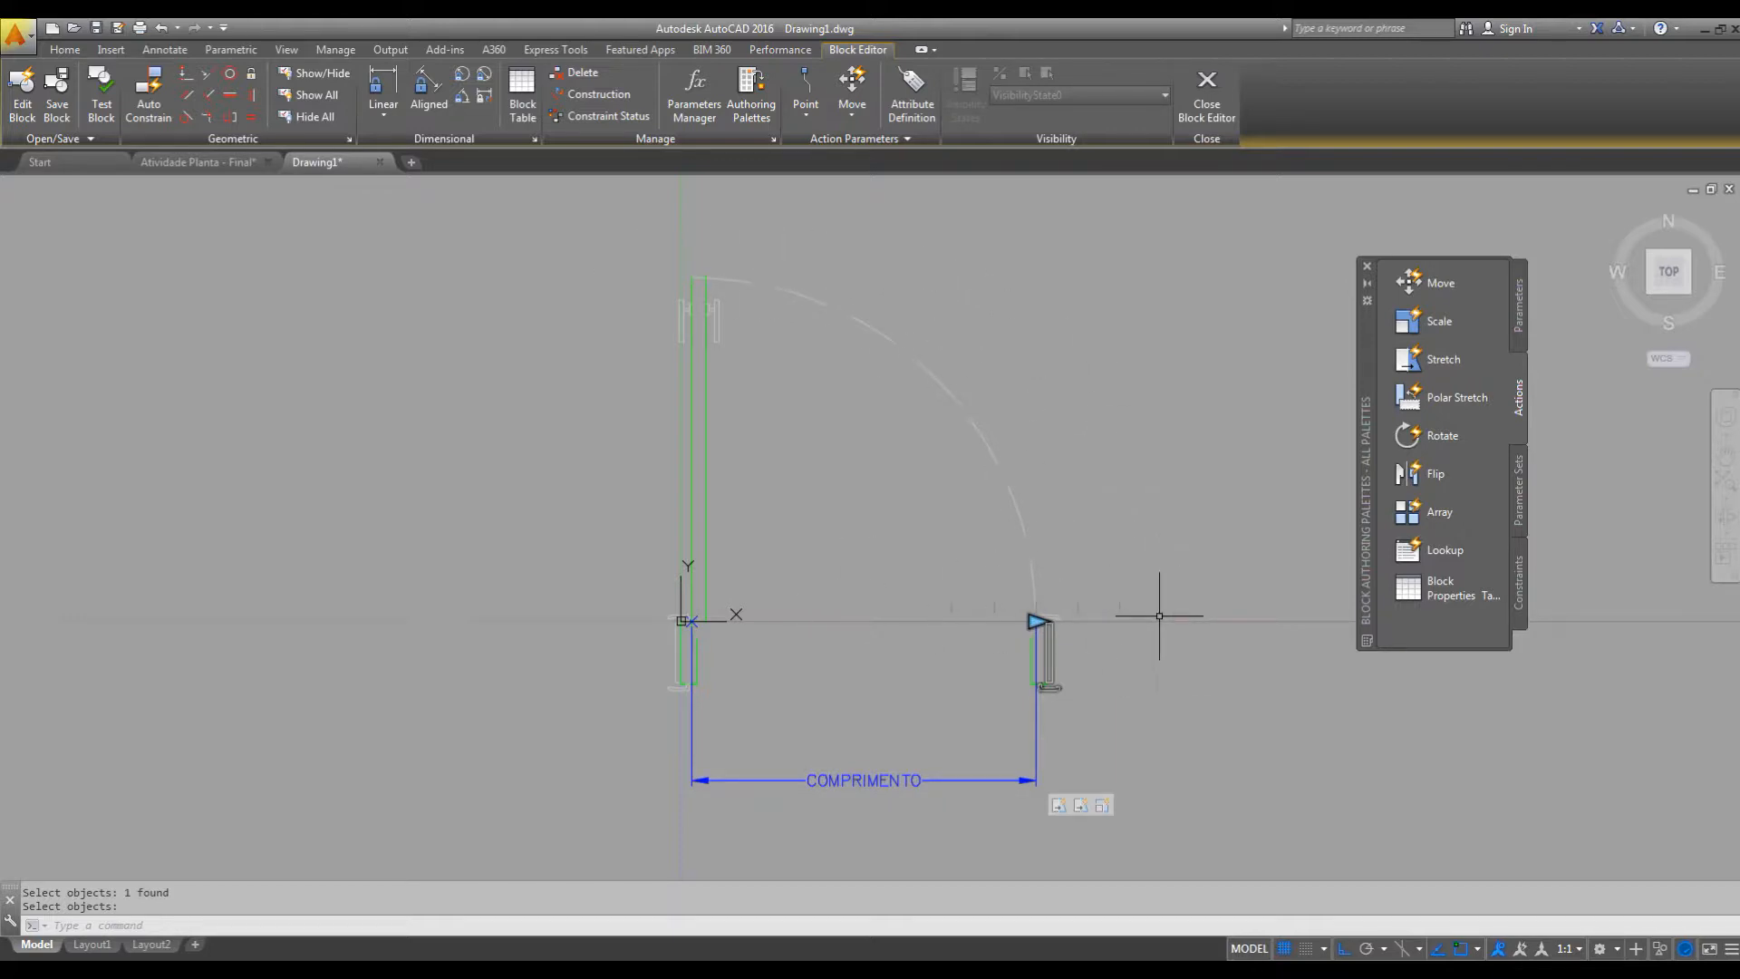
Test the PORTAS block again, widening the door to the 1.02 list value to check the swing arc's scaling.
click(102, 92)
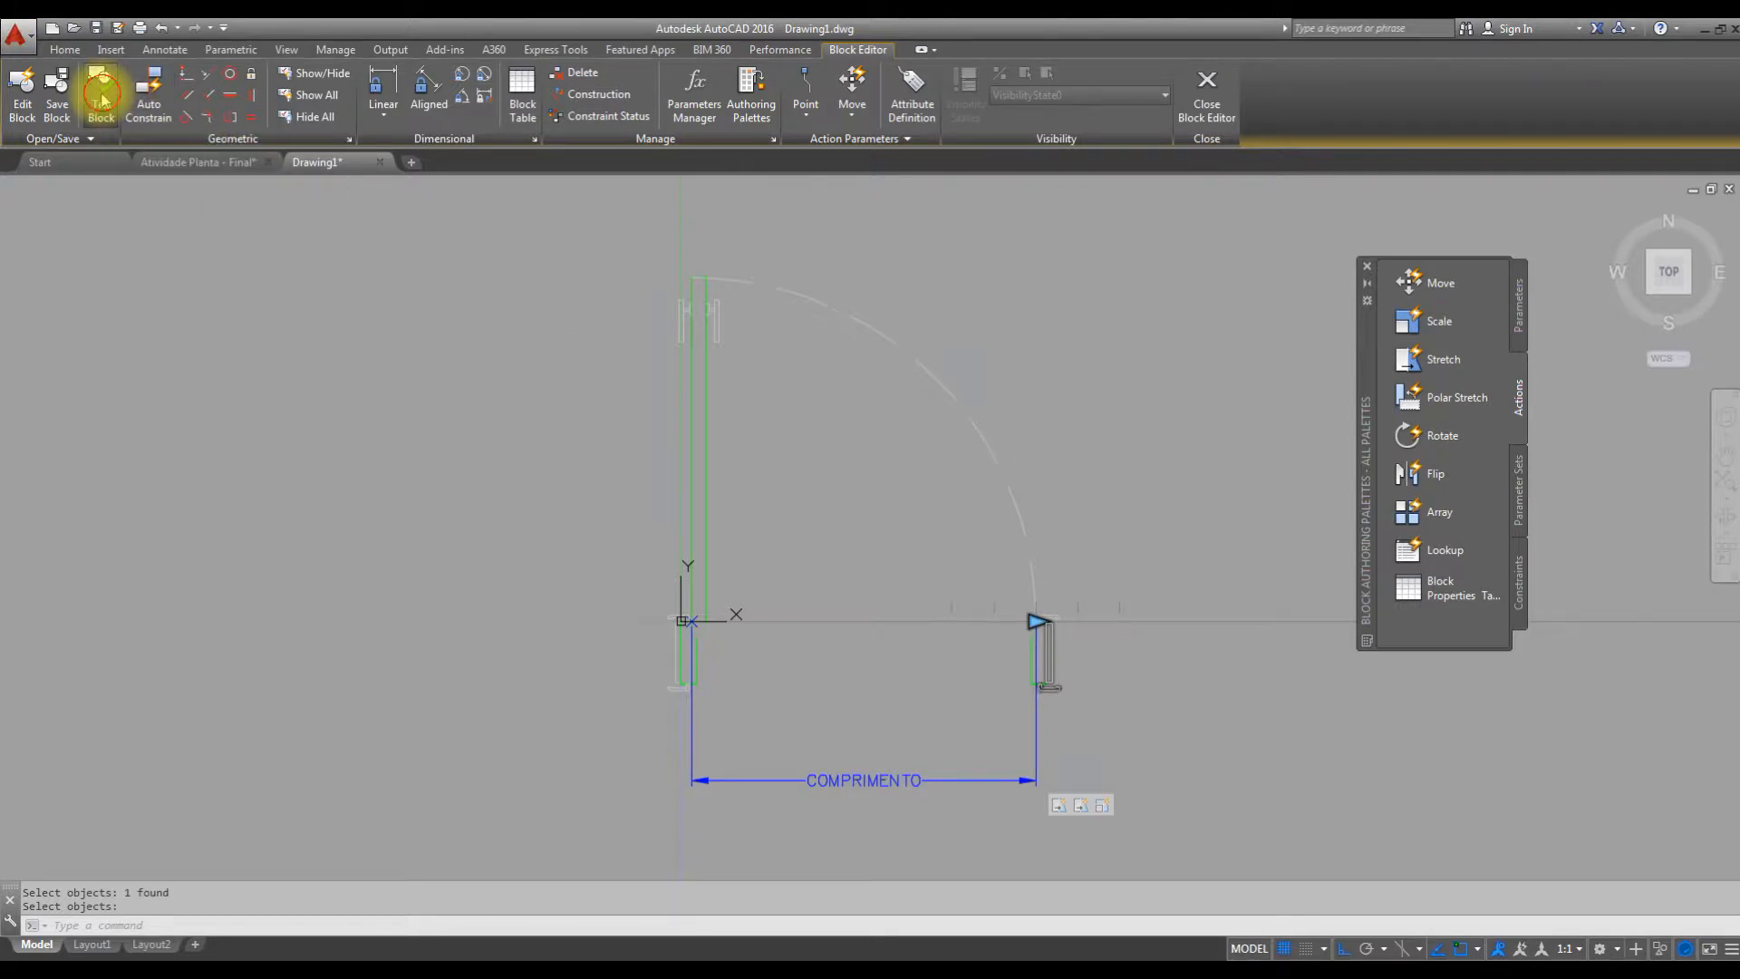
scroll(852, 443, up, 2)
middle_drag(854, 450, 851, 450)
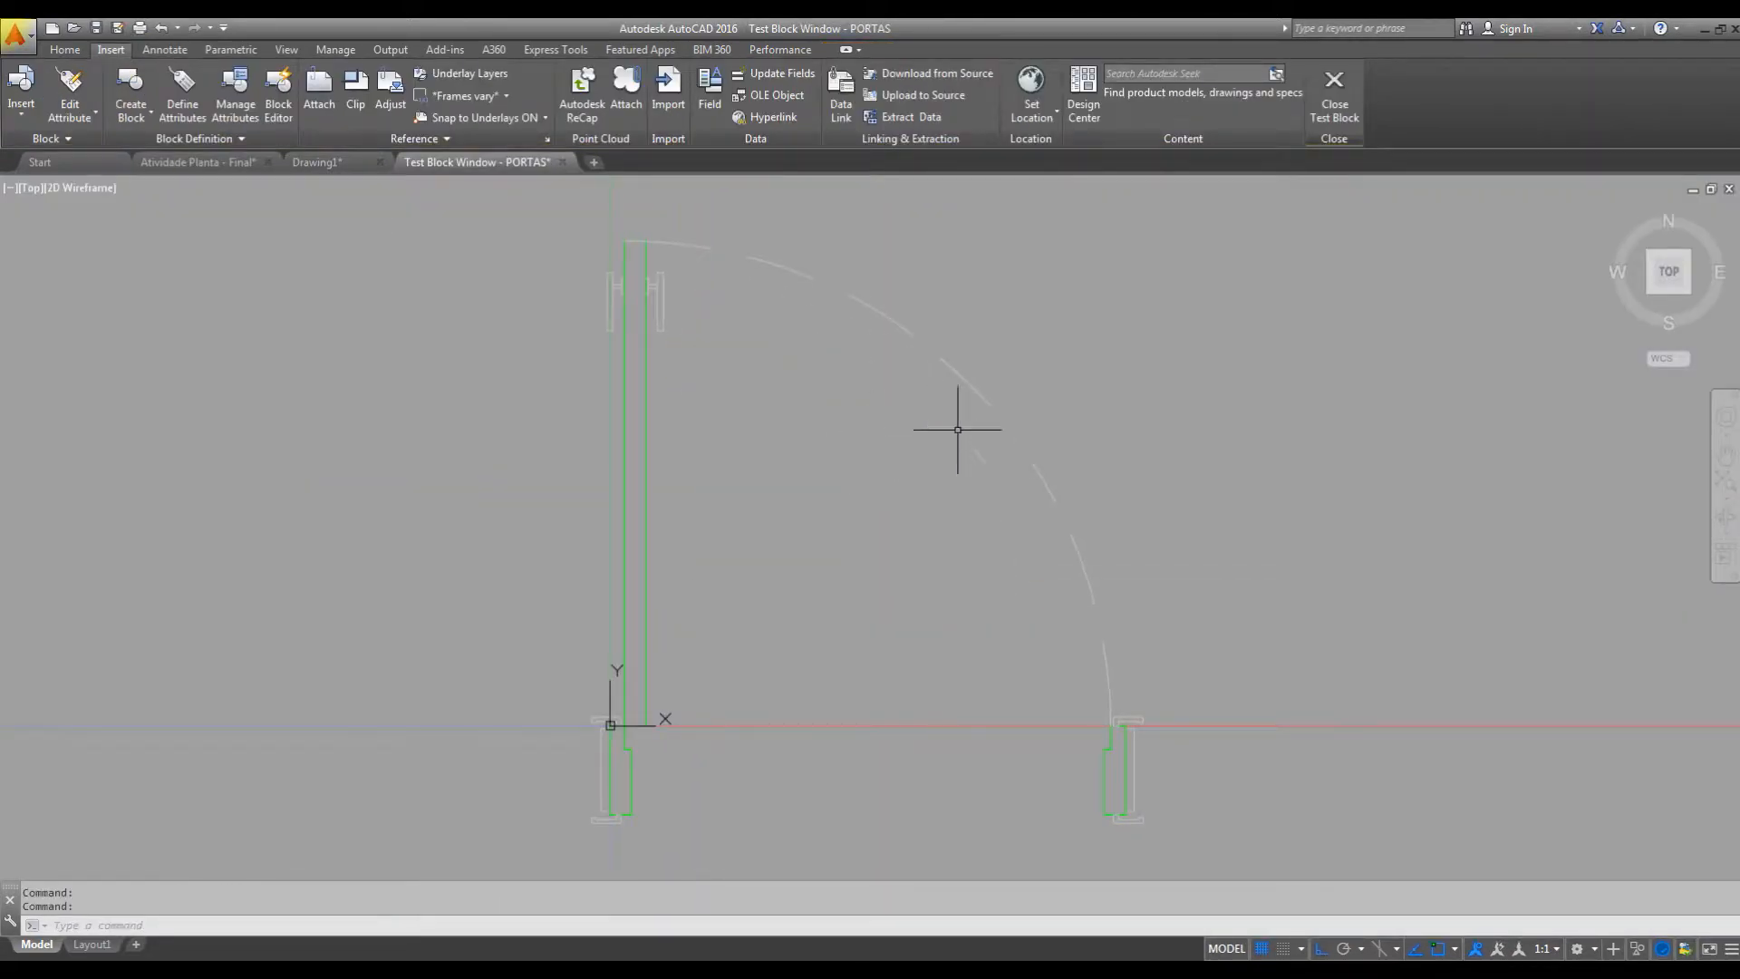
click(1055, 433)
click(957, 500)
middle_drag(1102, 651, 1038, 649)
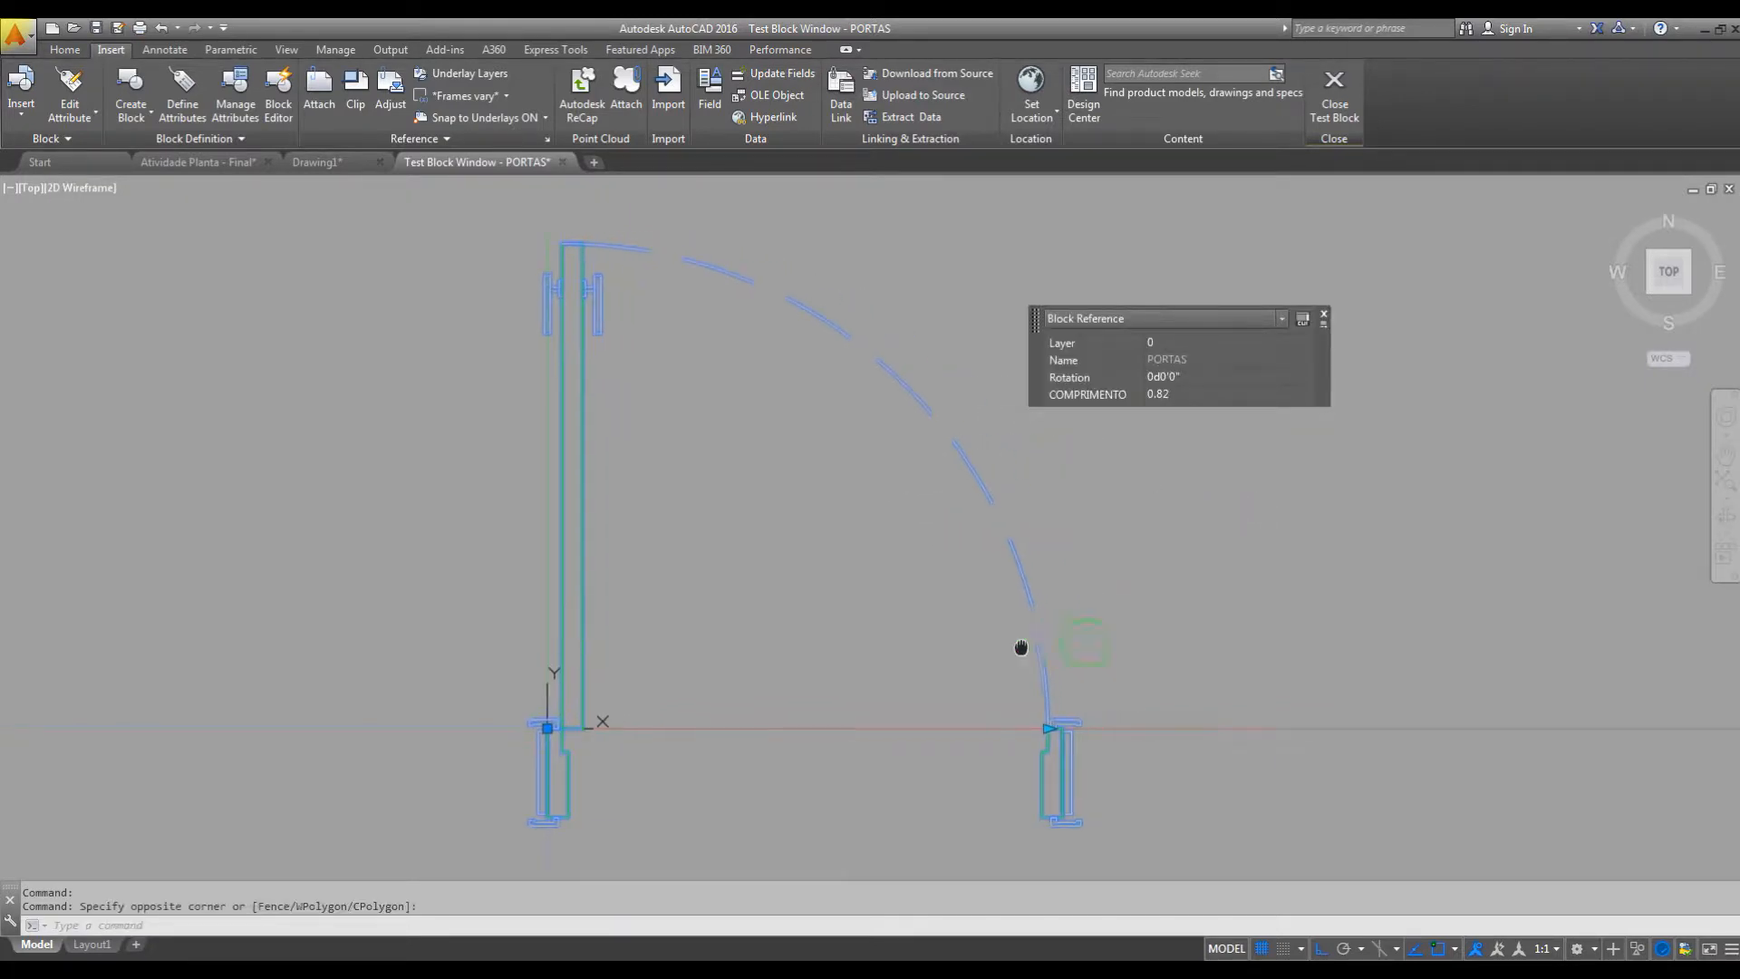
click(1047, 726)
scroll(1108, 726, down, 2)
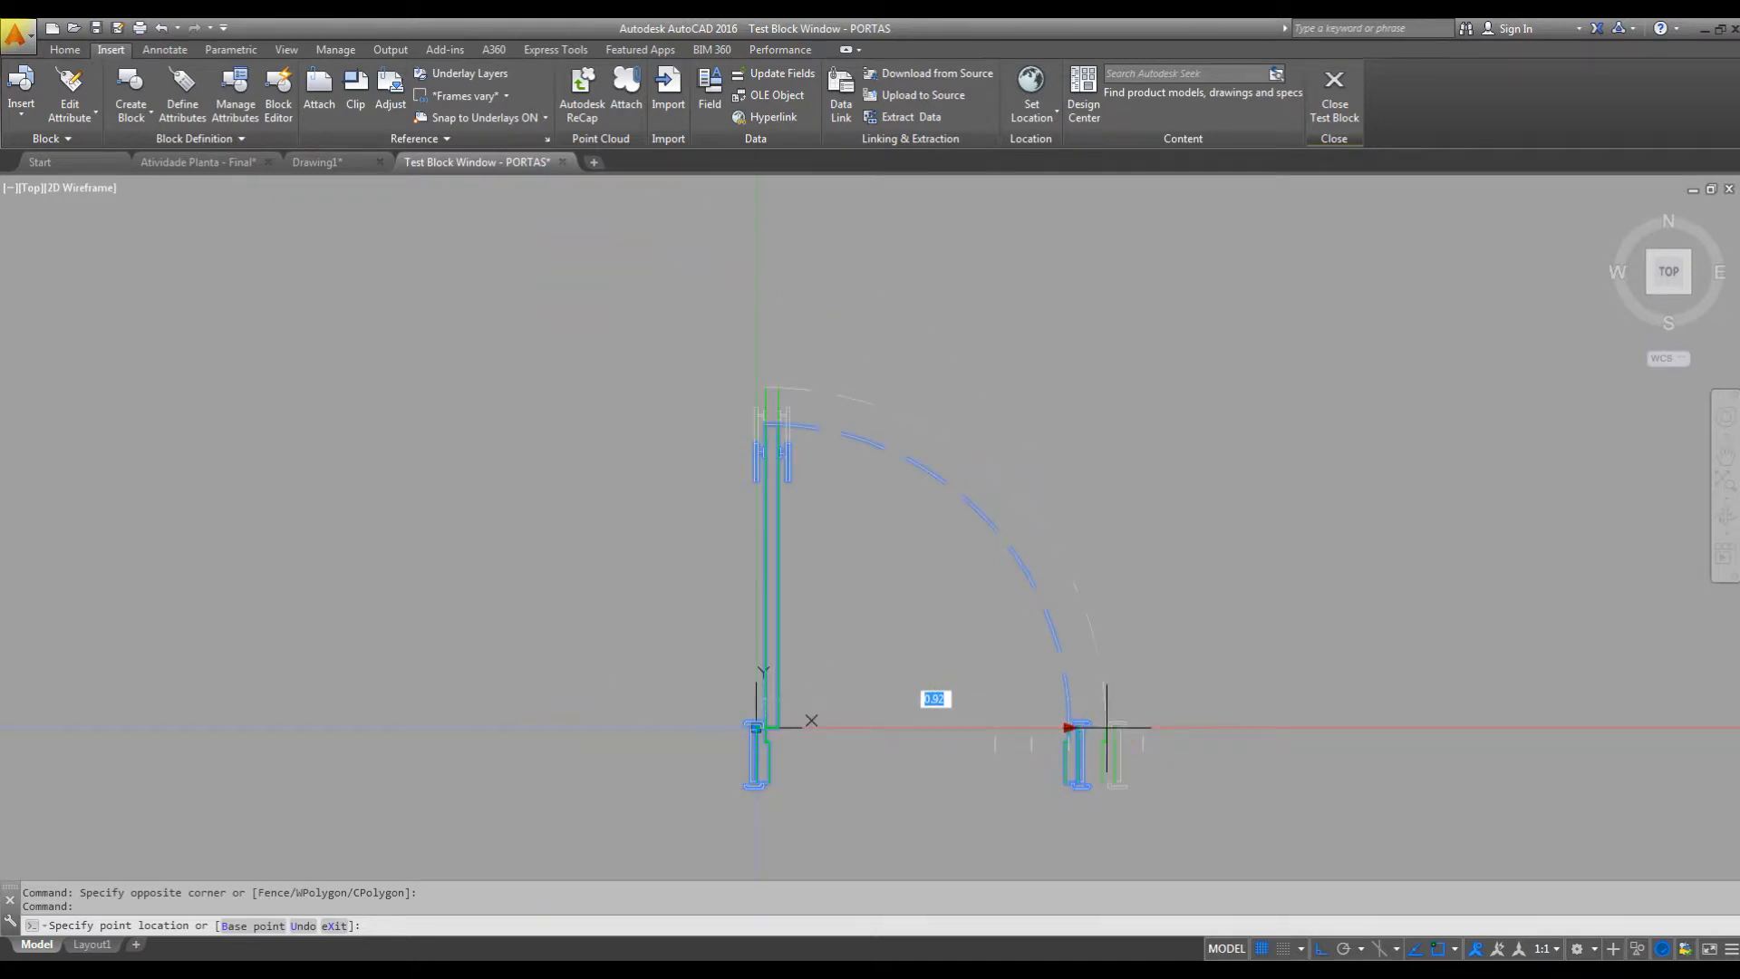
click(1140, 754)
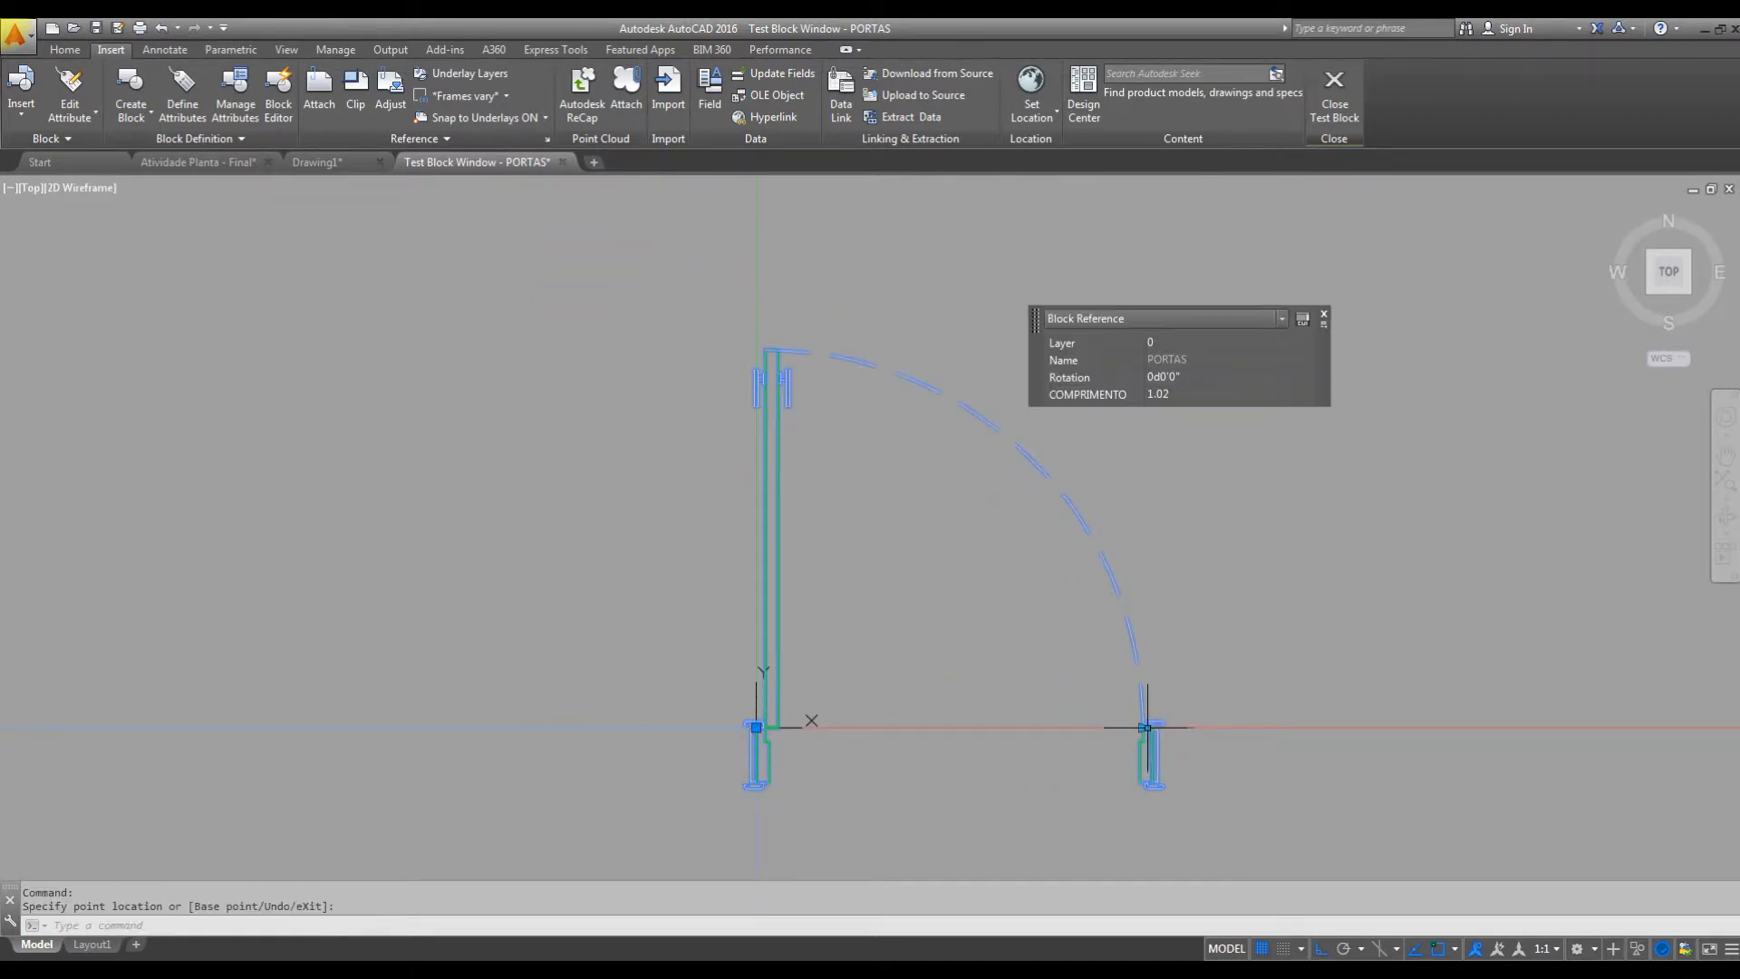
Shrink the test door to 0.62 and step it through the list widths back up to 1.02.
click(1147, 726)
click(998, 731)
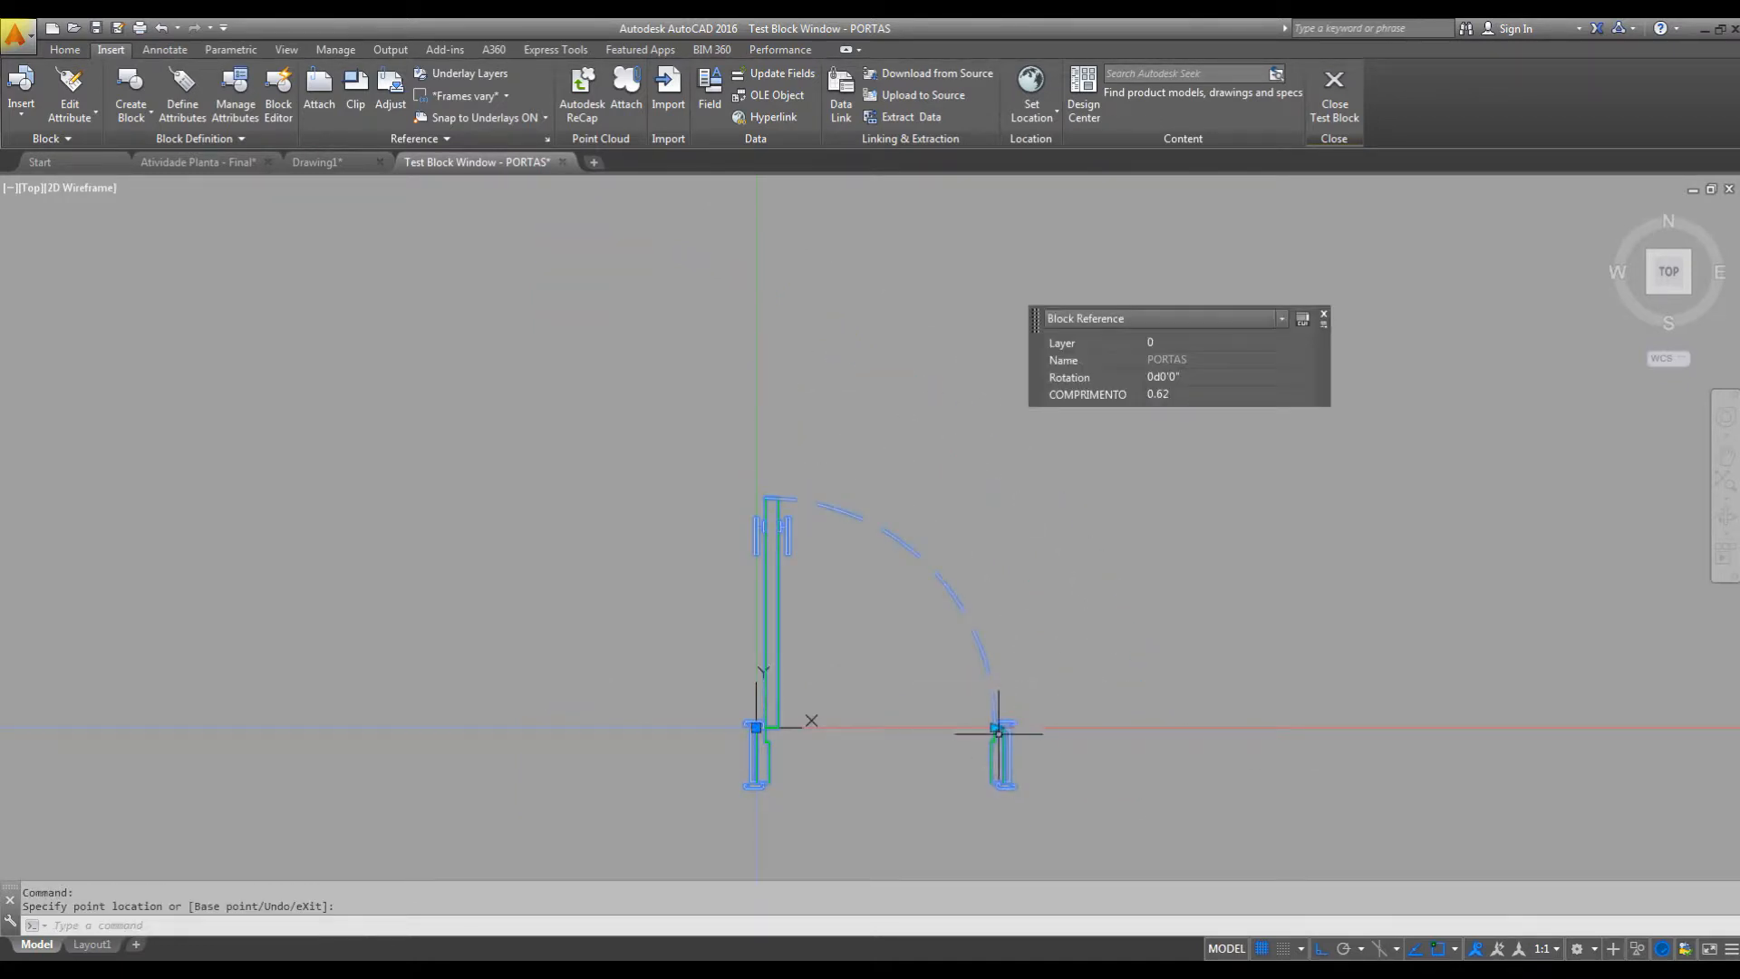
click(995, 728)
click(1071, 741)
click(1071, 726)
click(1115, 727)
click(1115, 717)
click(1115, 726)
click(1108, 727)
click(1137, 734)
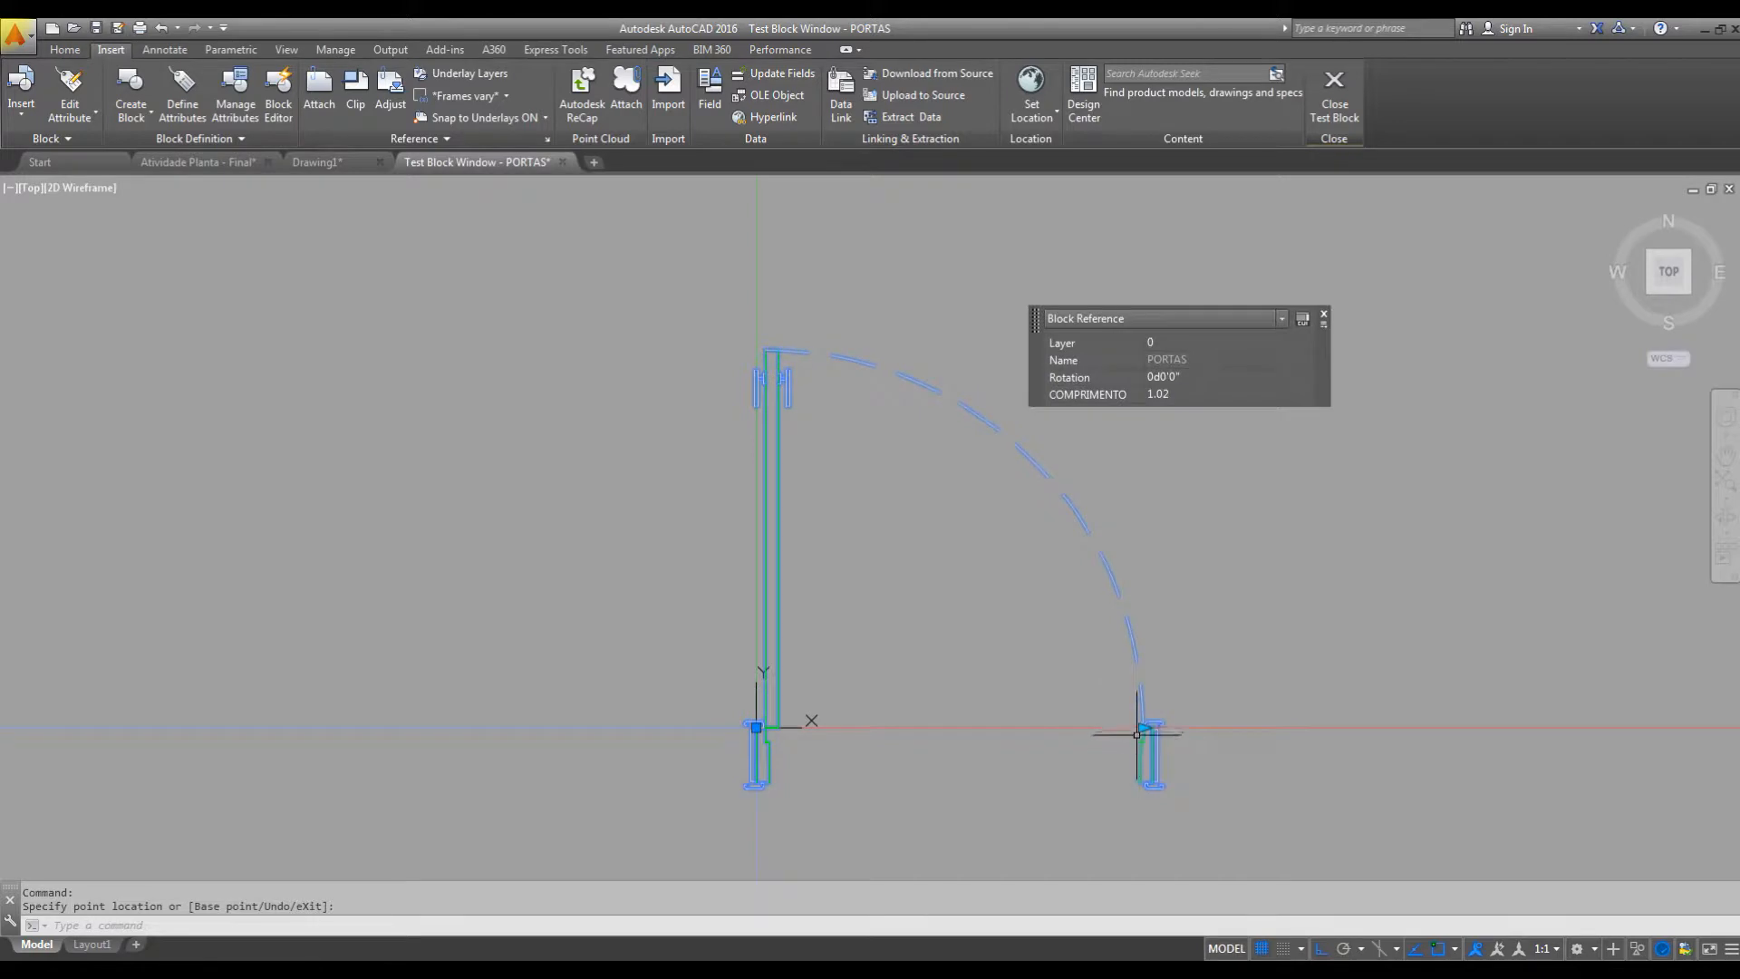
Shrink the test door from its widest setting to 0.62 and return to the block editor.
click(1144, 728)
click(996, 727)
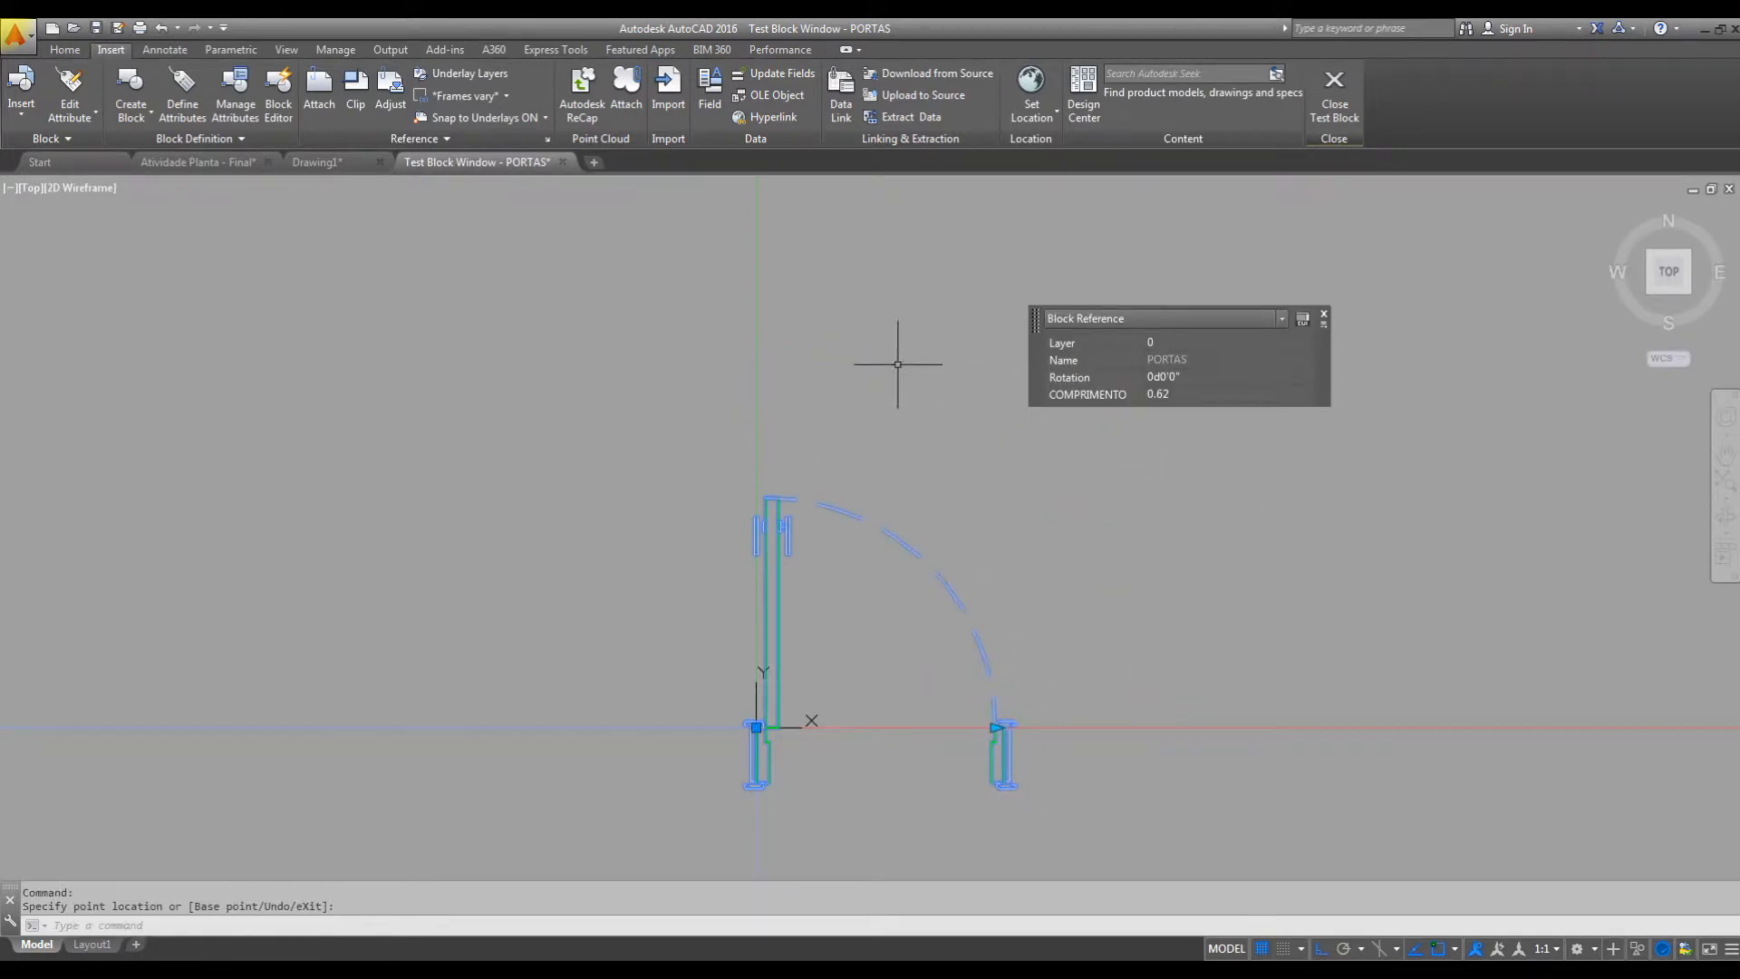
click(1333, 100)
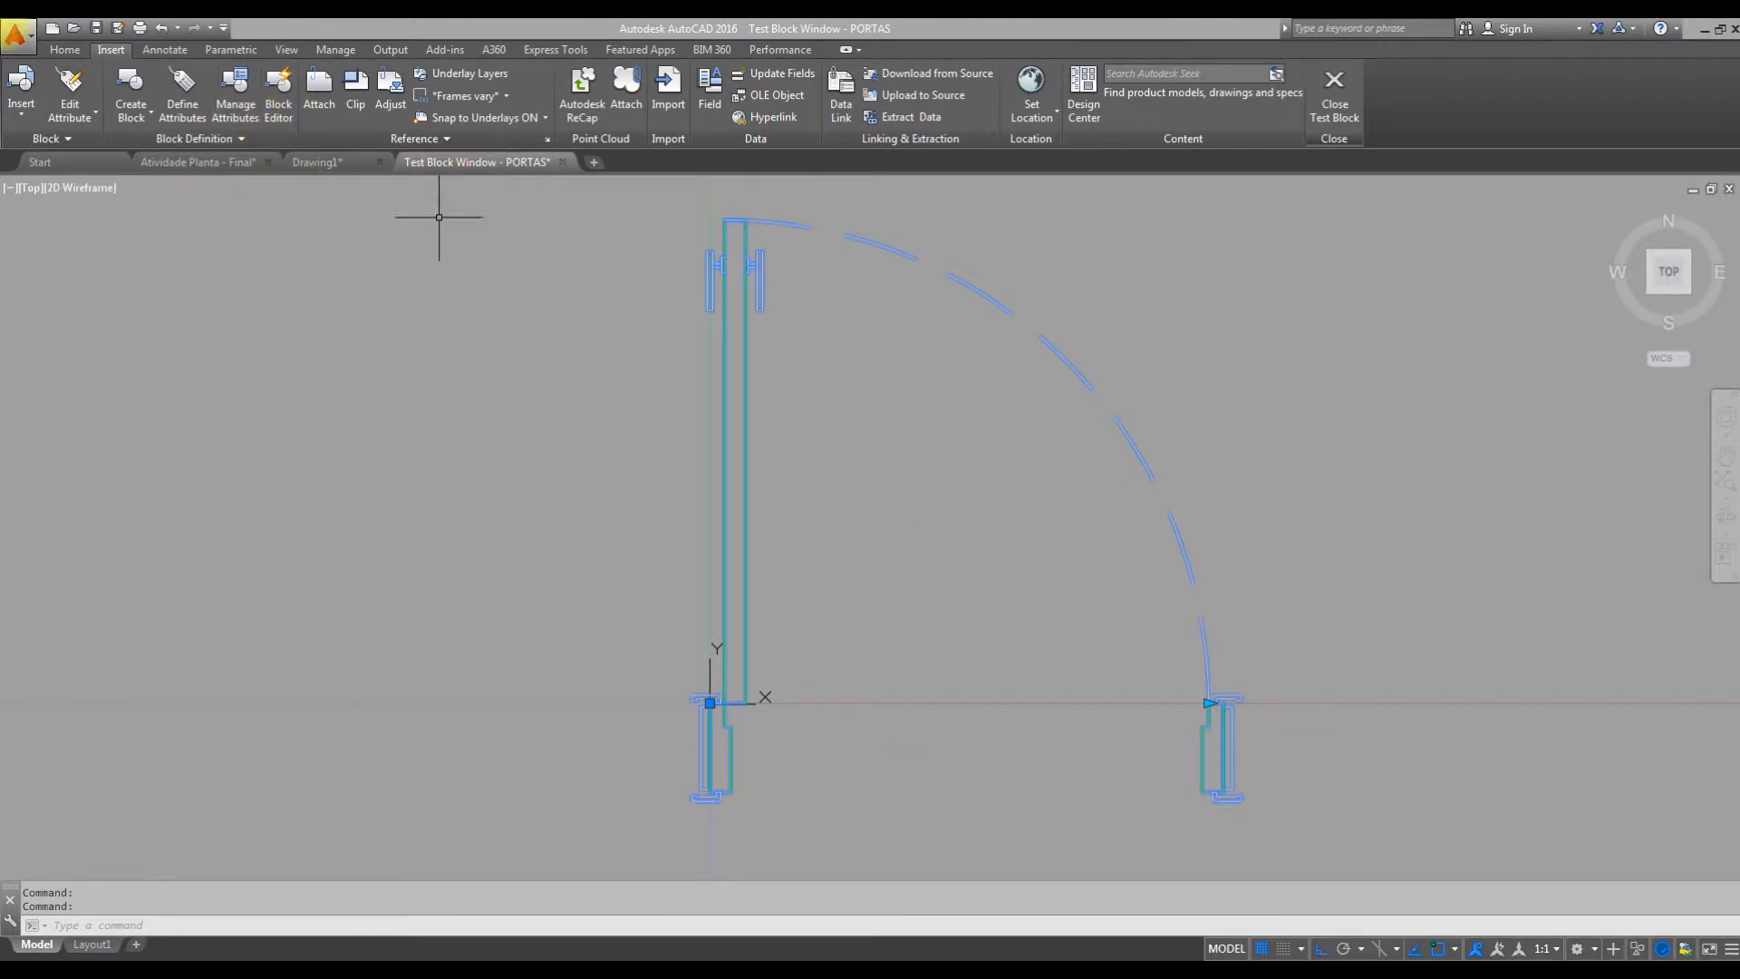
click(1334, 90)
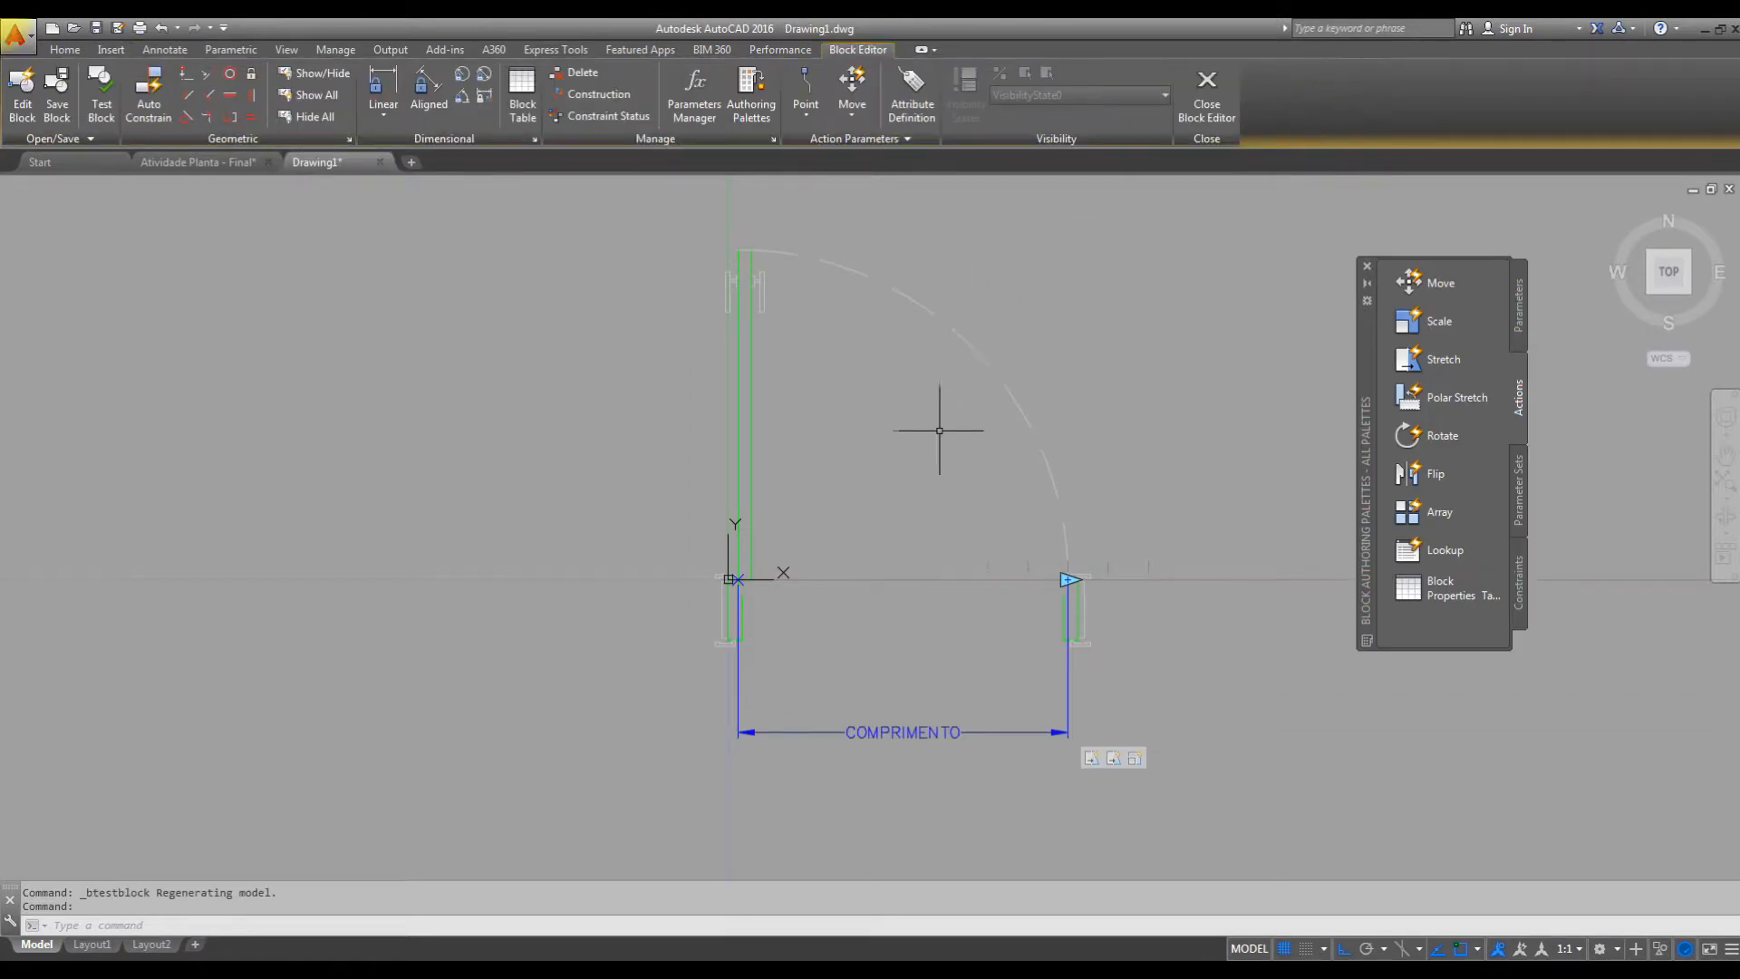
Reopen PORTAS in the test window, stretch the door to its 1.02 width, and close the test.
click(102, 91)
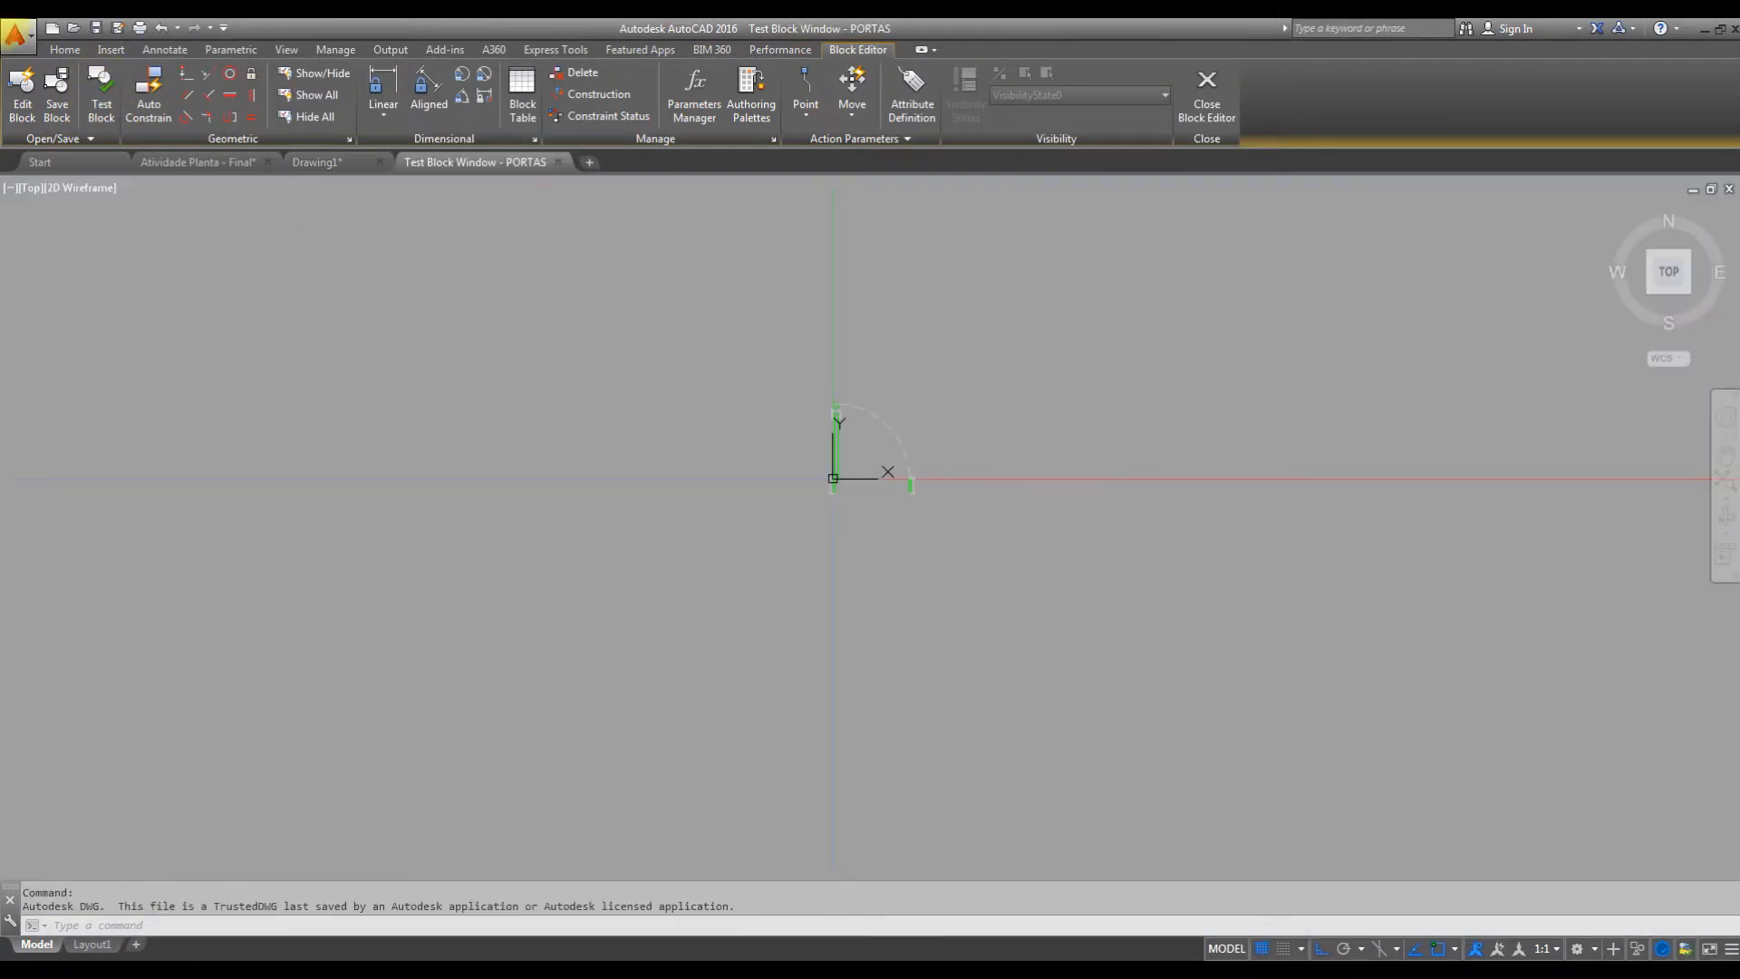
scroll(961, 450, up, 5)
middle_drag(688, 361, 851, 427)
click(861, 365)
click(752, 447)
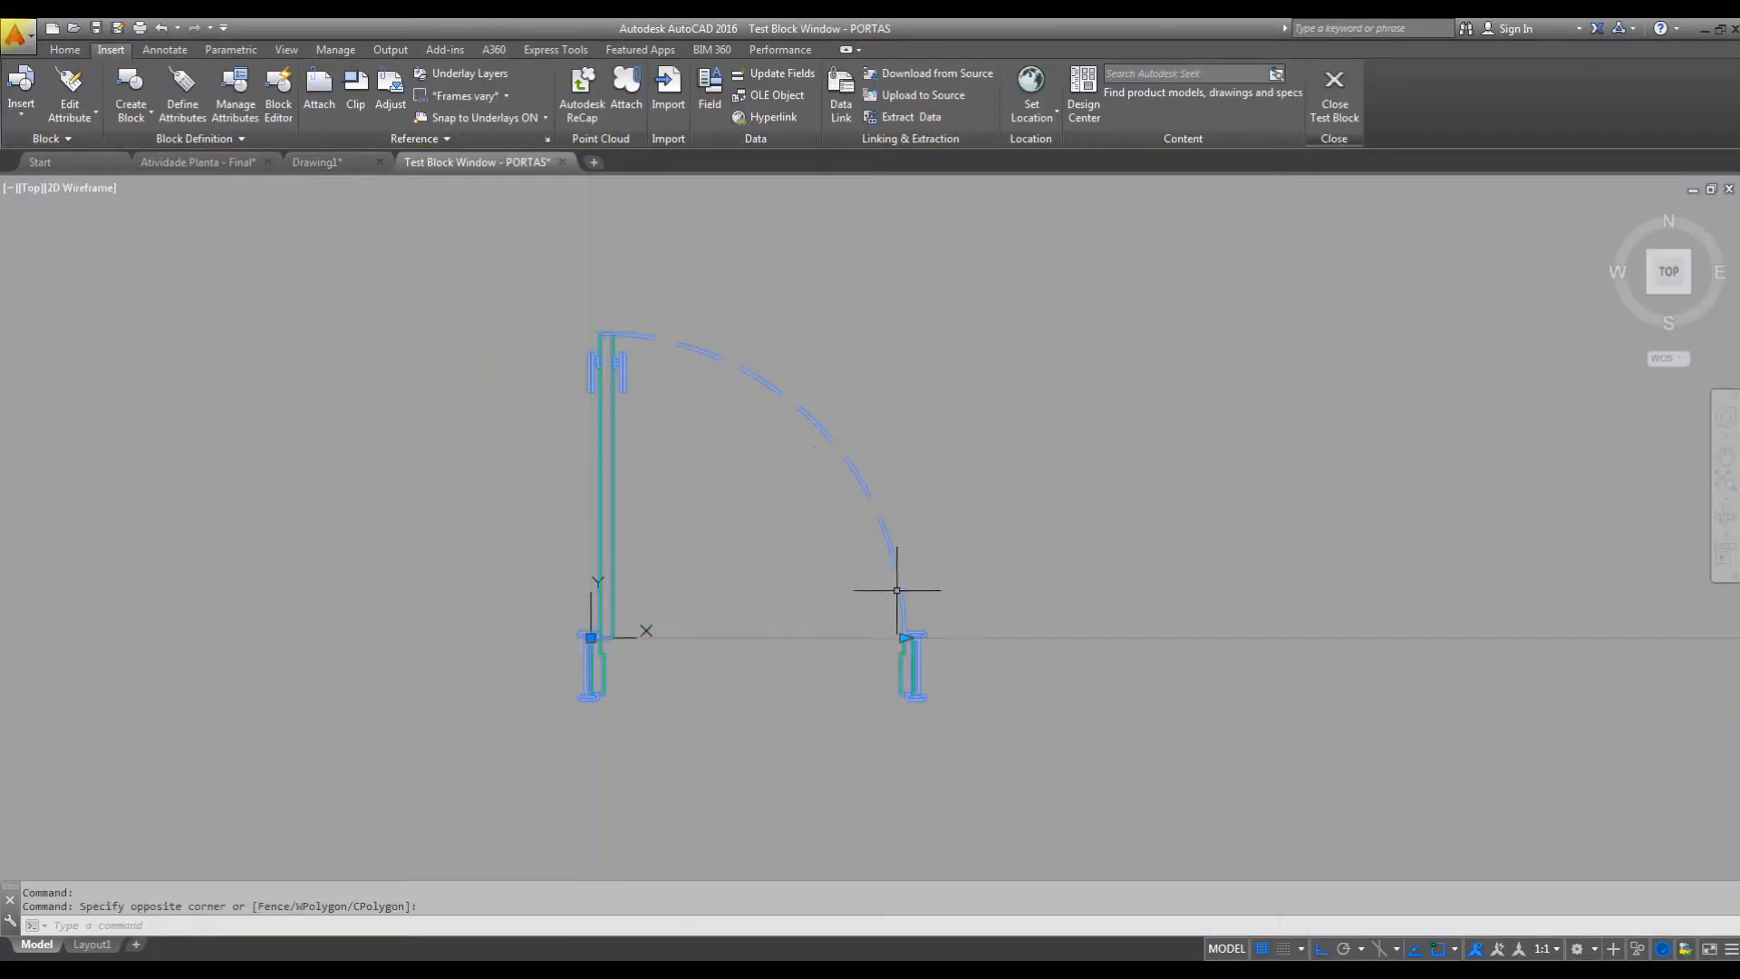
click(904, 637)
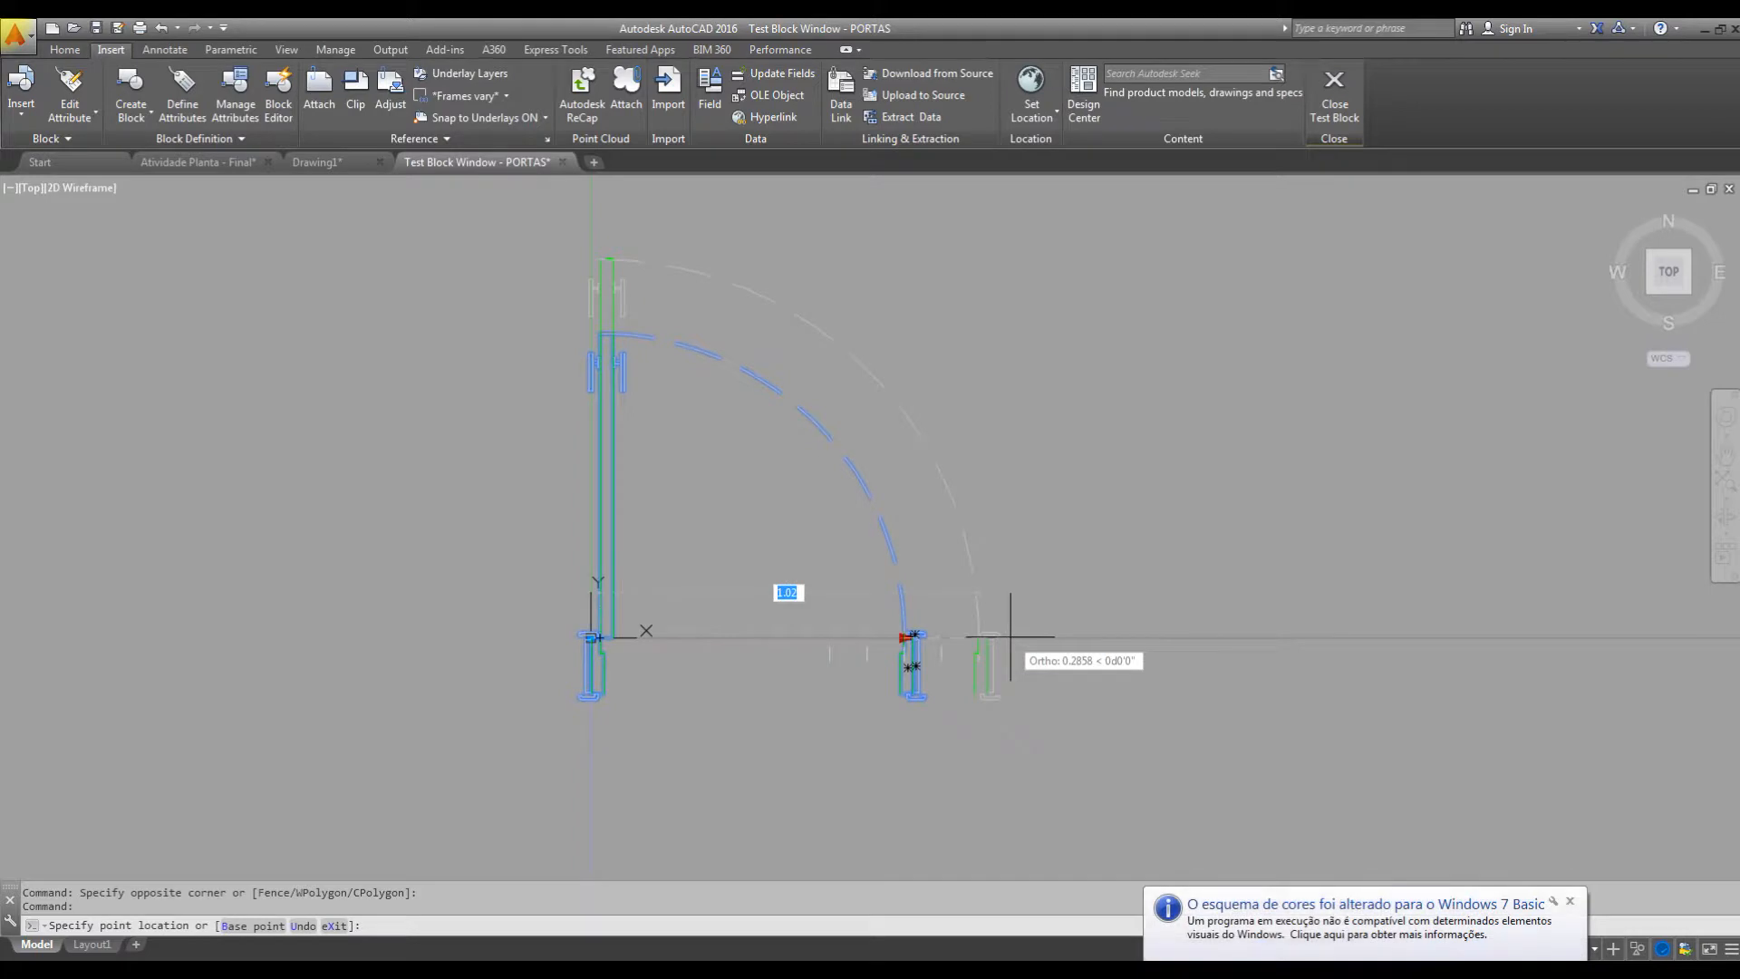
click(980, 635)
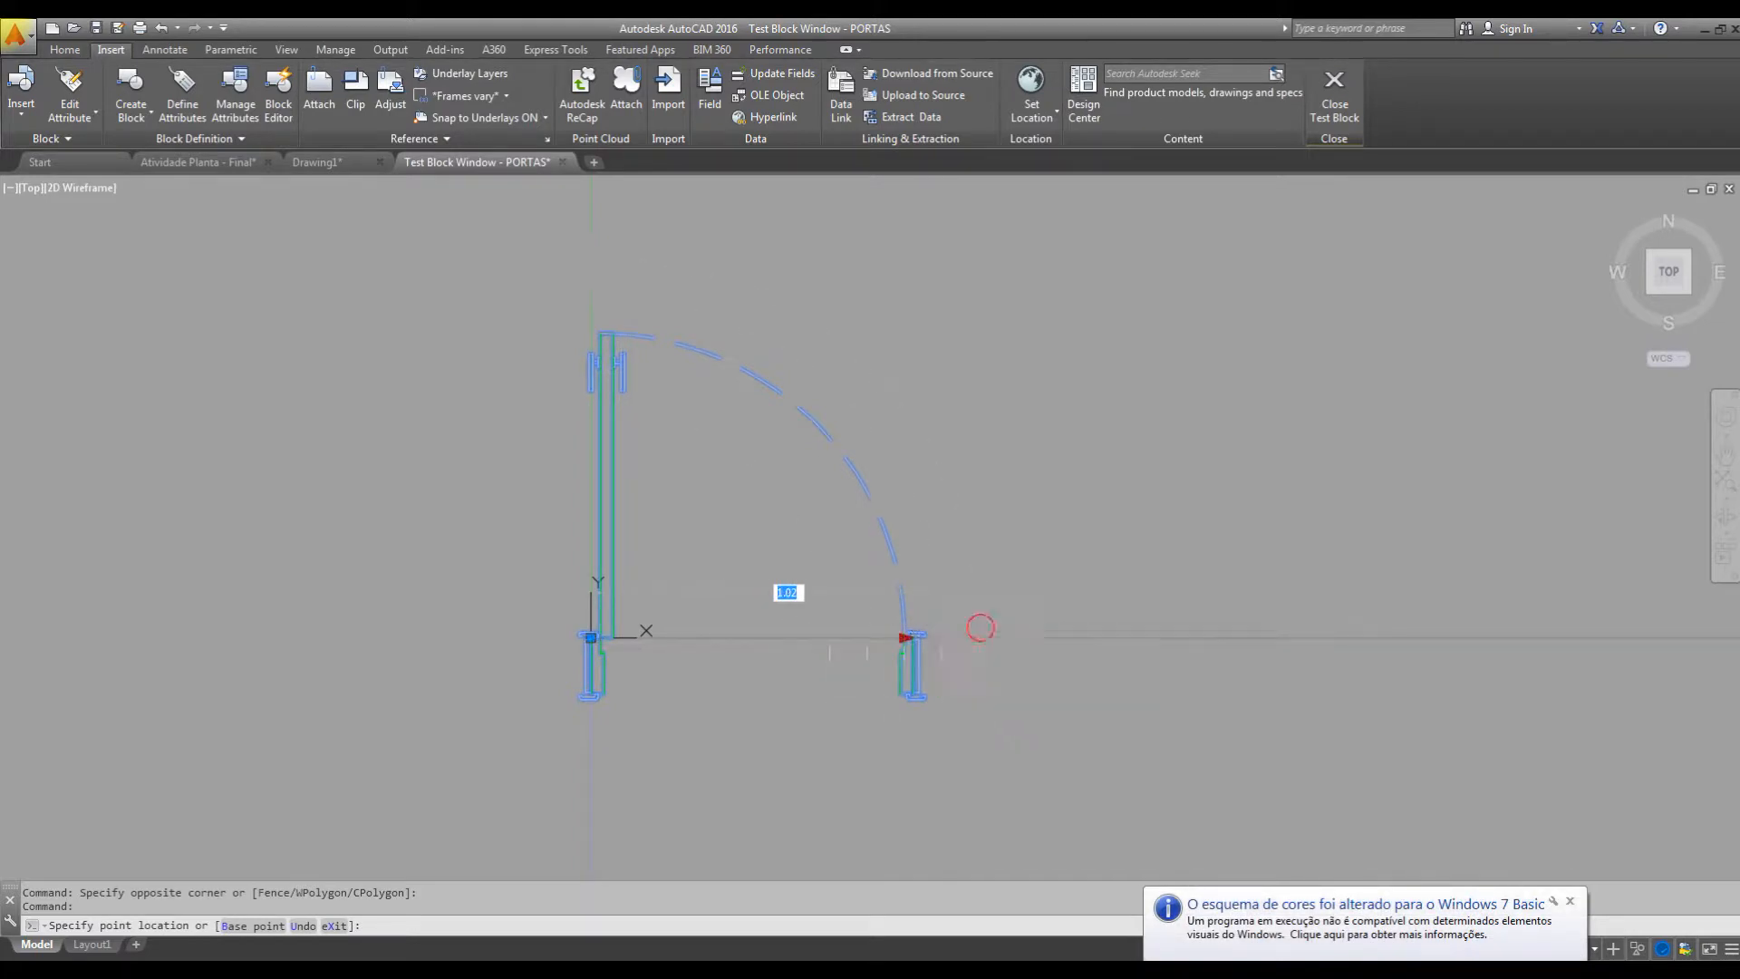
click(1568, 904)
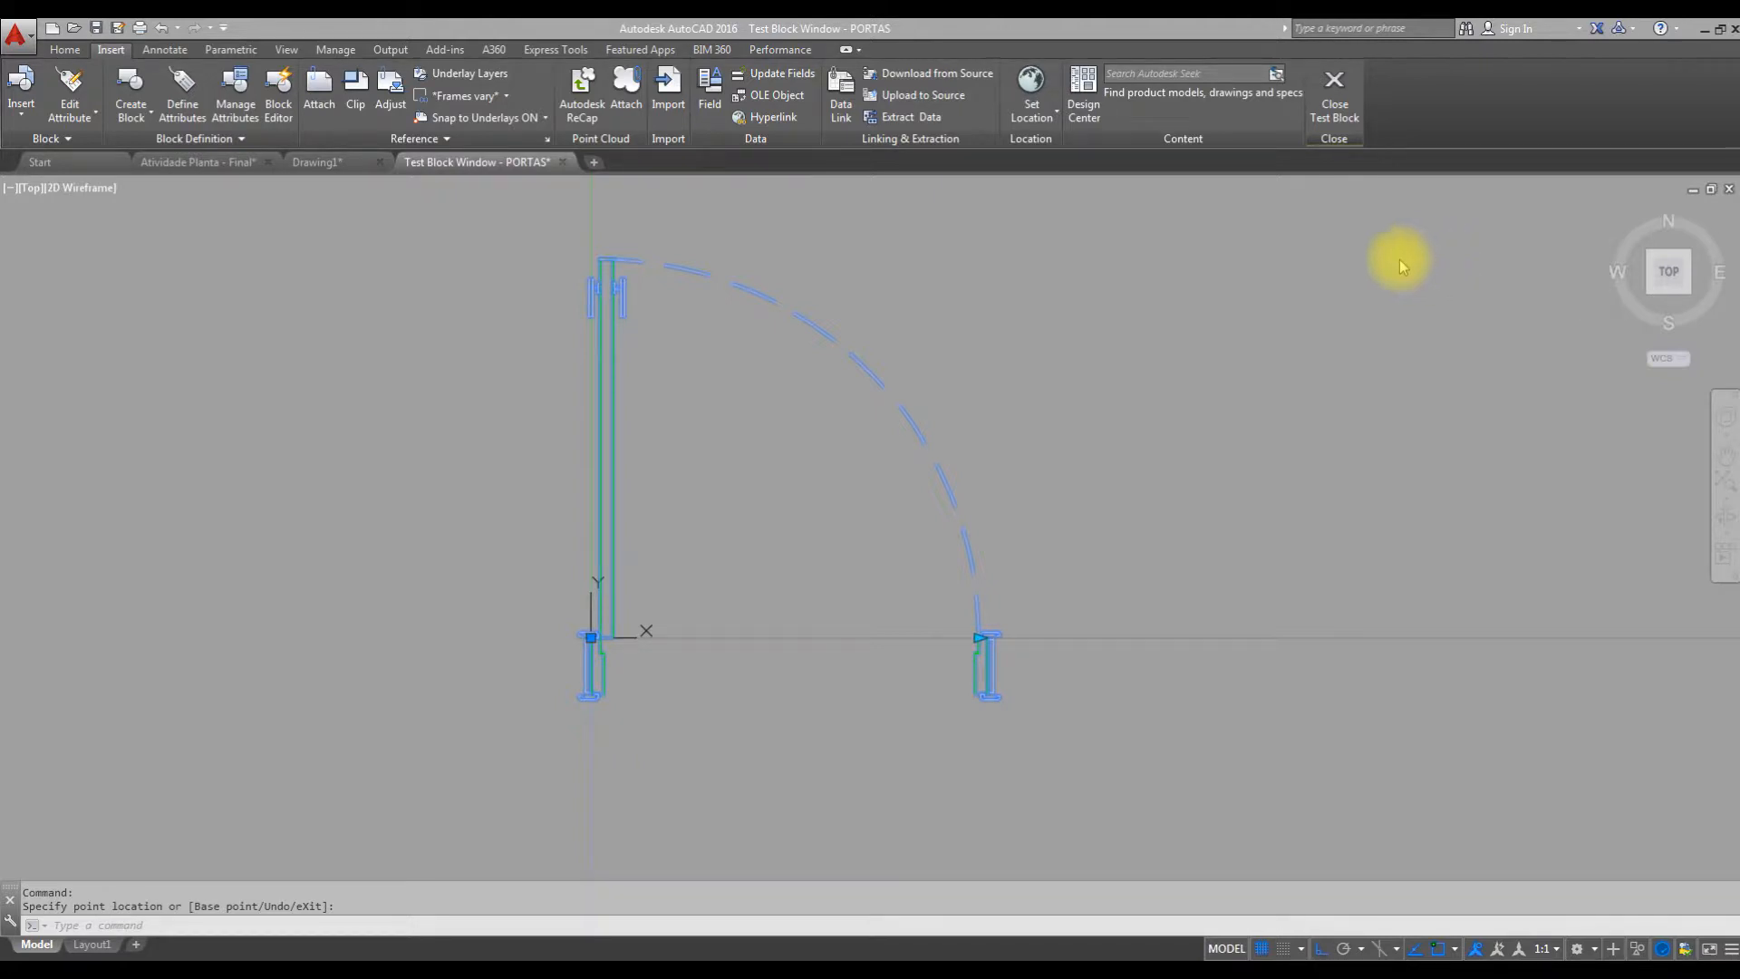
click(1340, 102)
click(1340, 104)
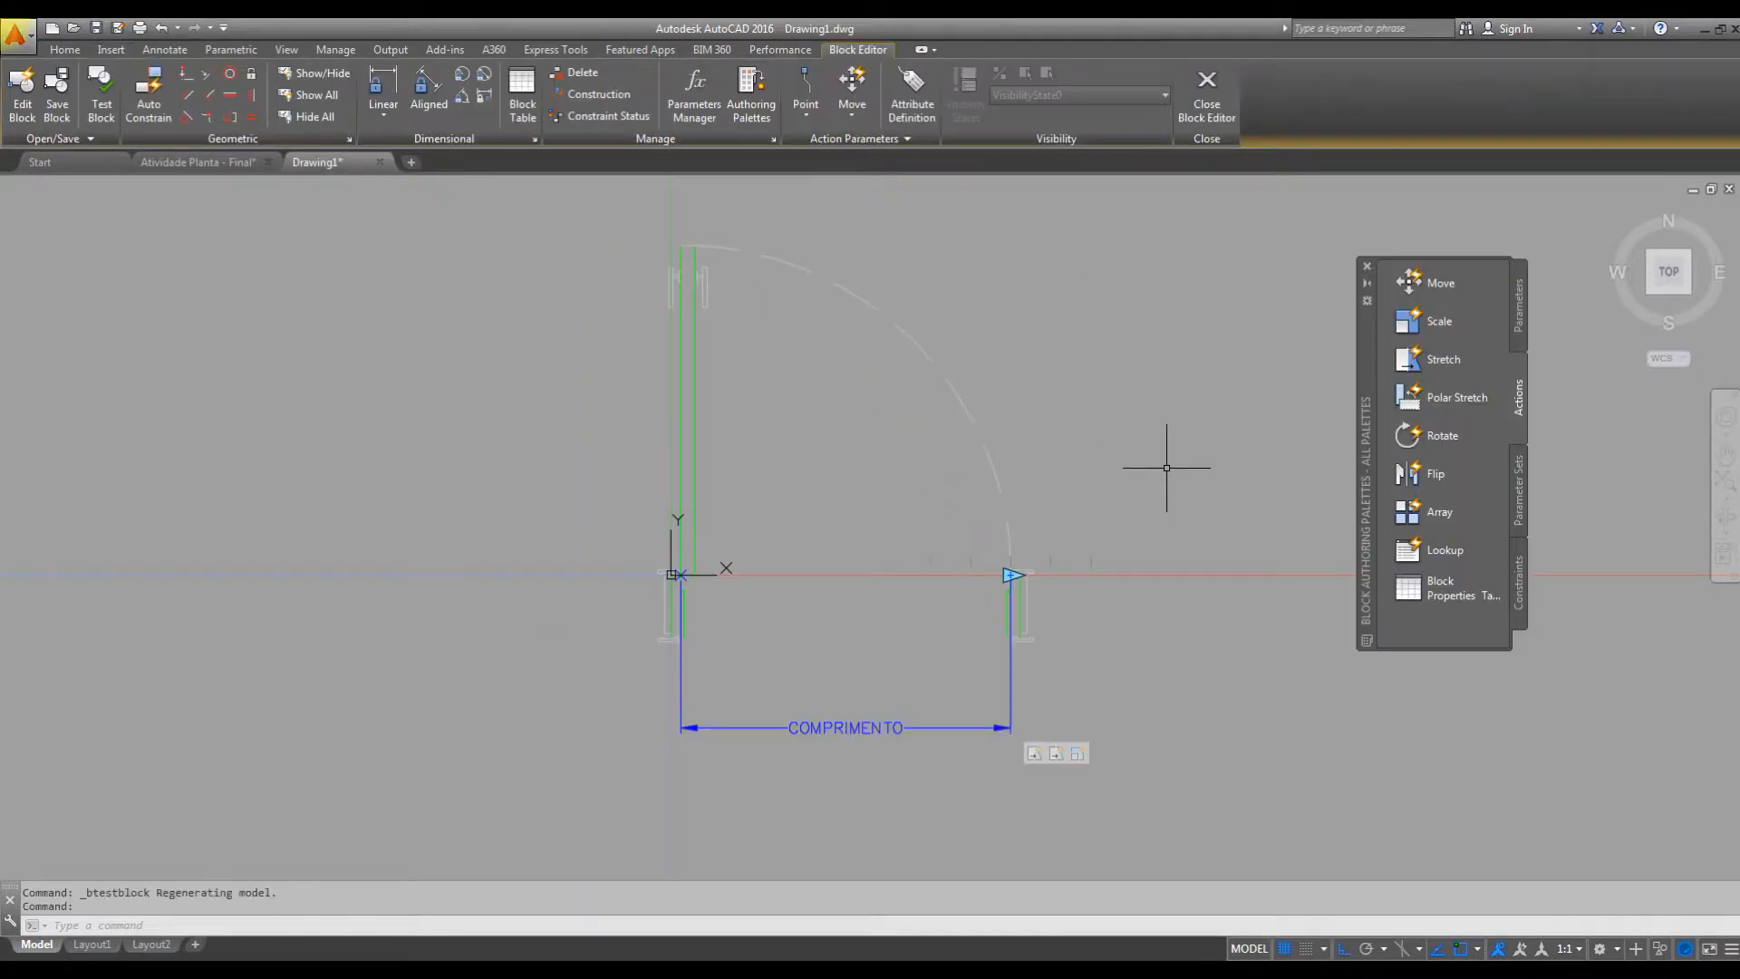
Place a Lookup parameter on the lower edge of the right jamb.
click(1519, 301)
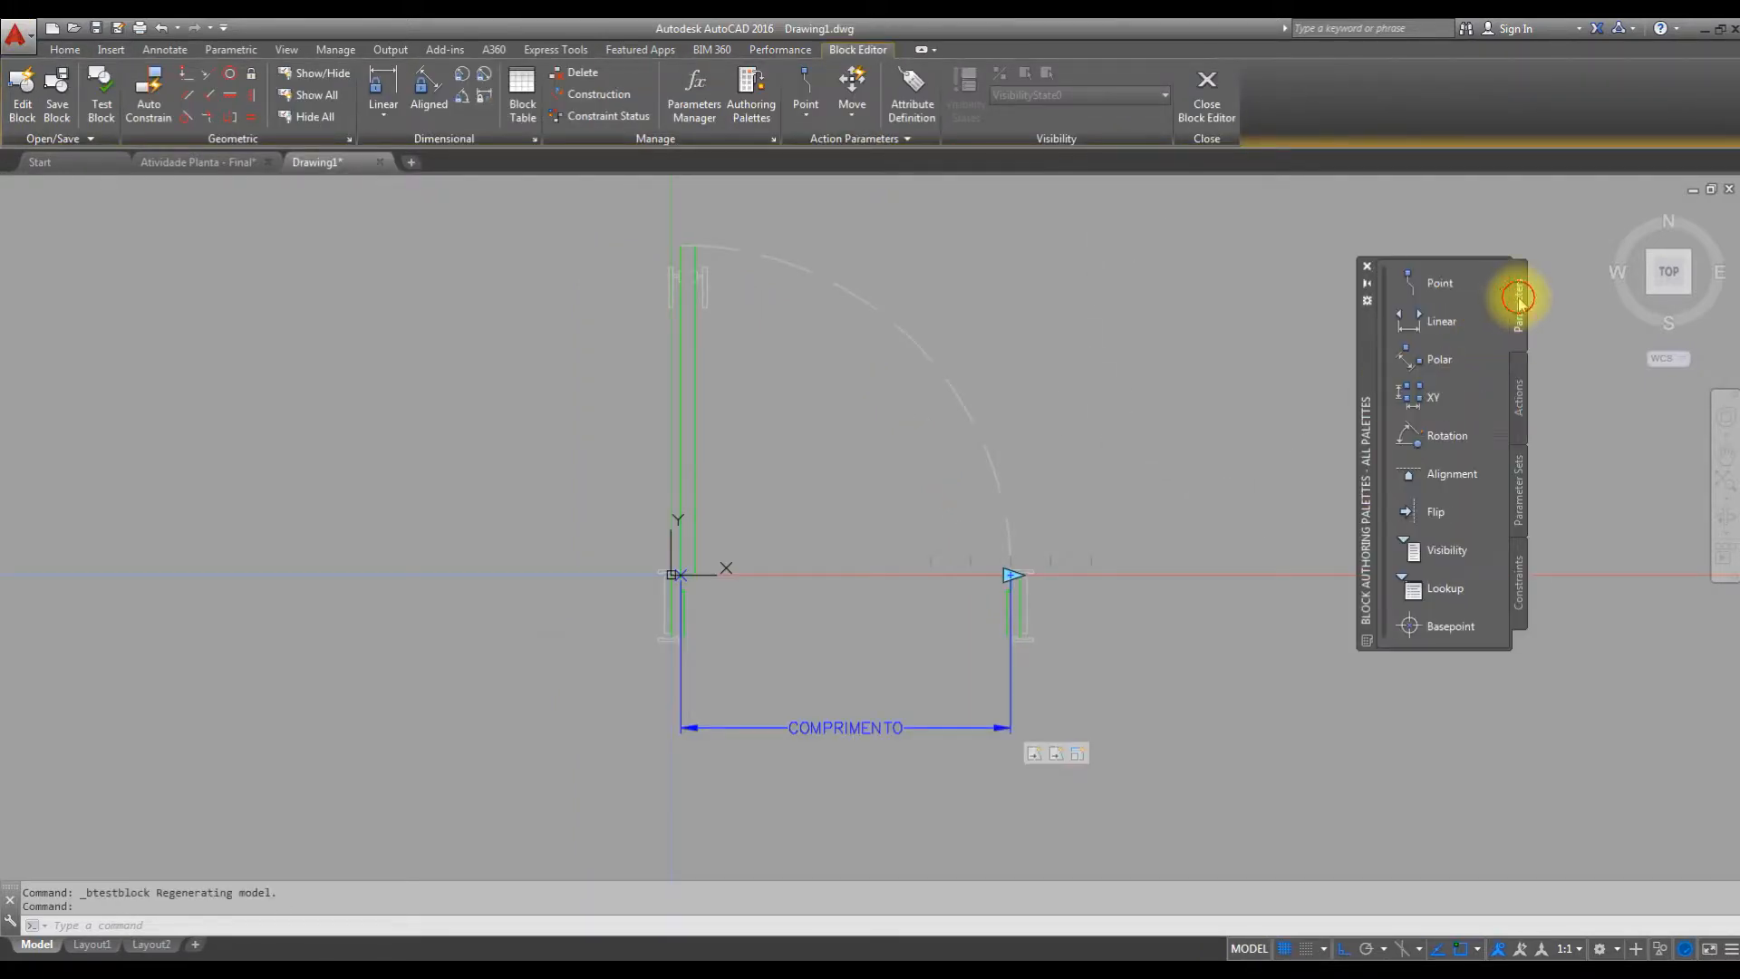
click(1437, 589)
middle_drag(1103, 596, 1167, 523)
scroll(1075, 583, up, 5)
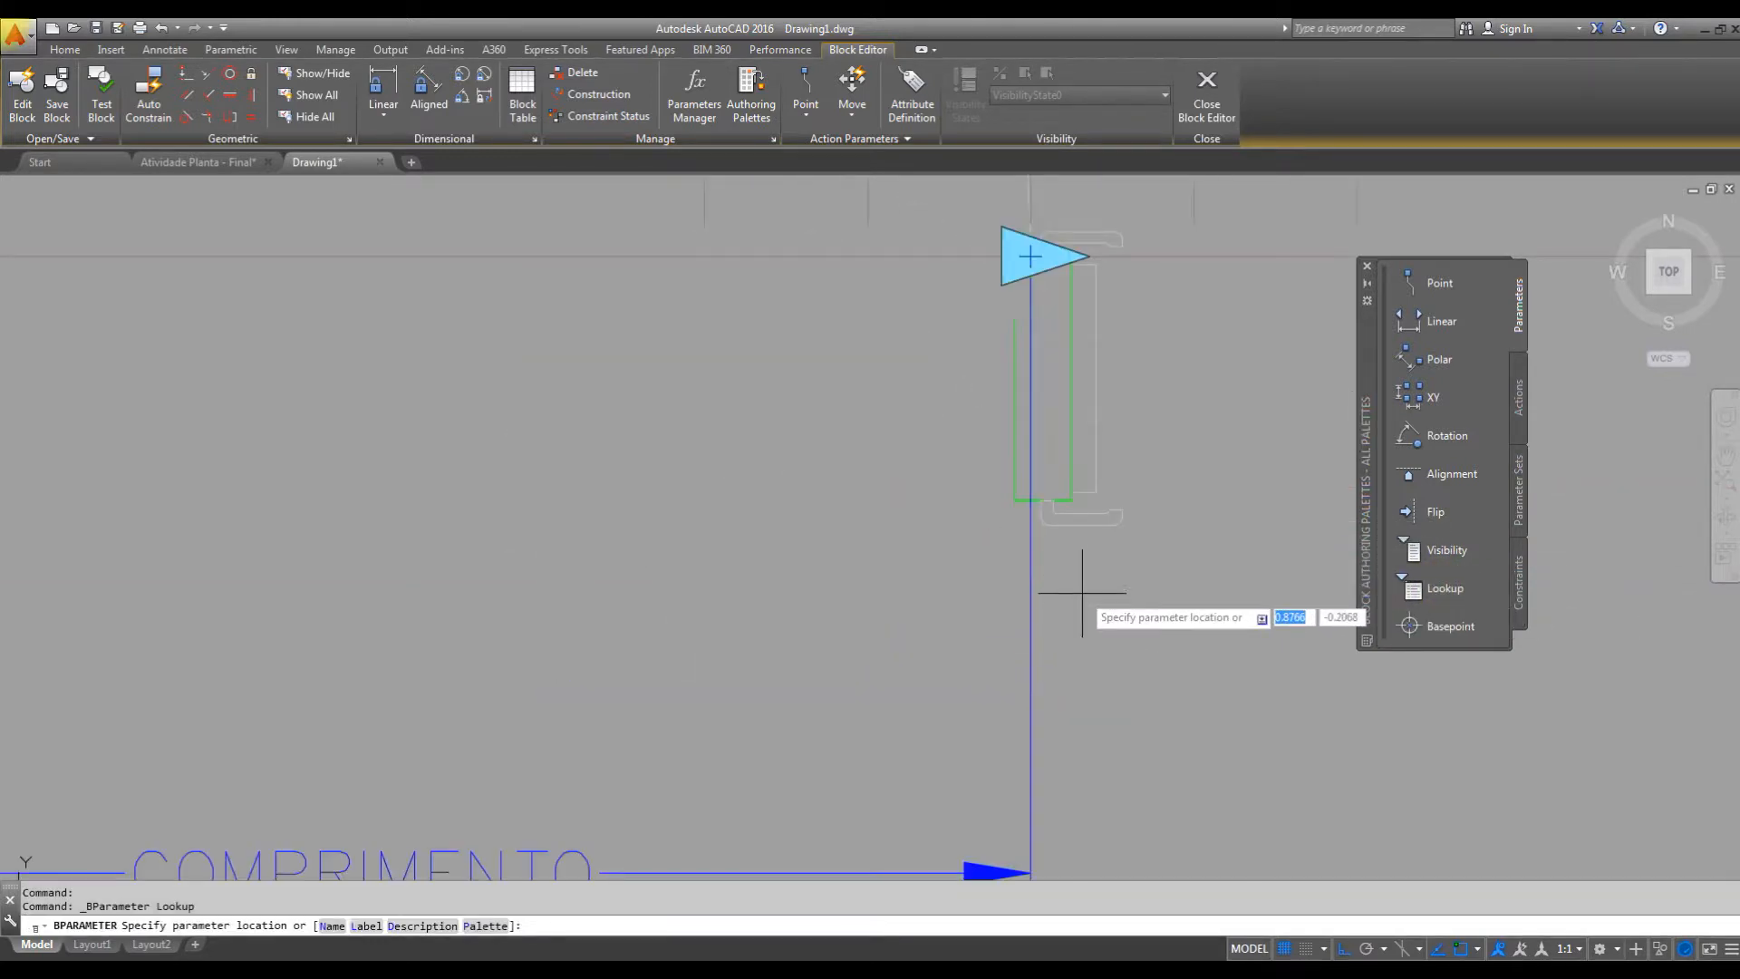
scroll(1050, 568, up, 4)
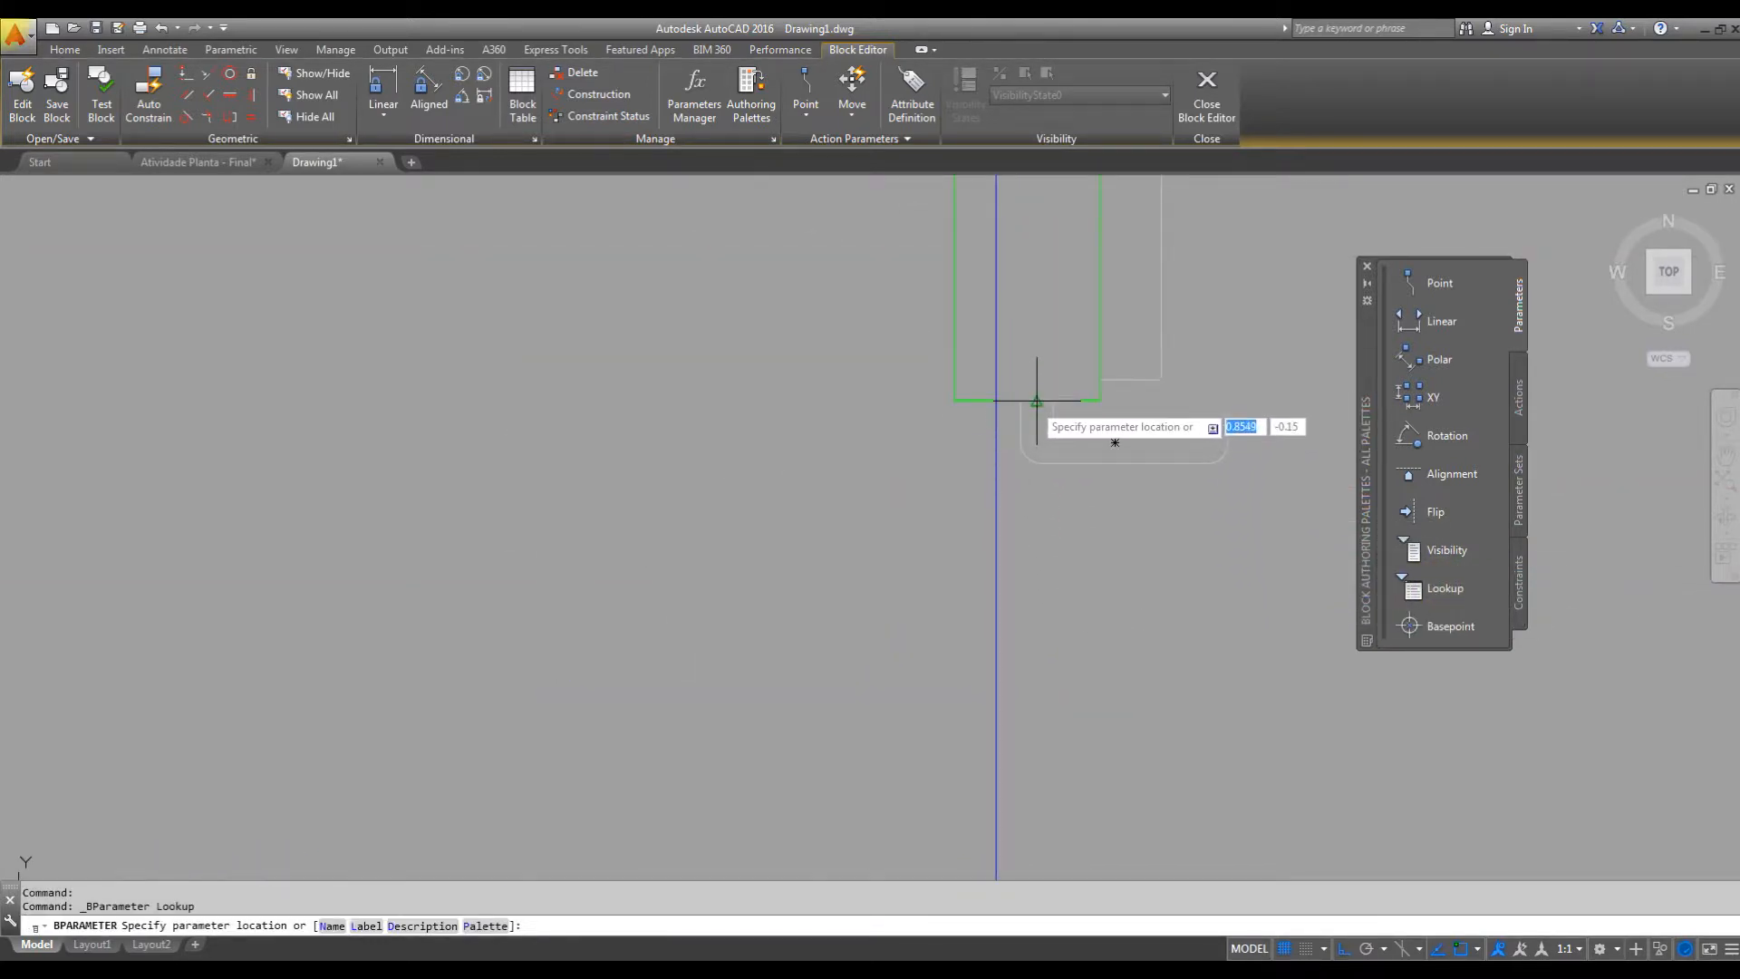
click(1037, 399)
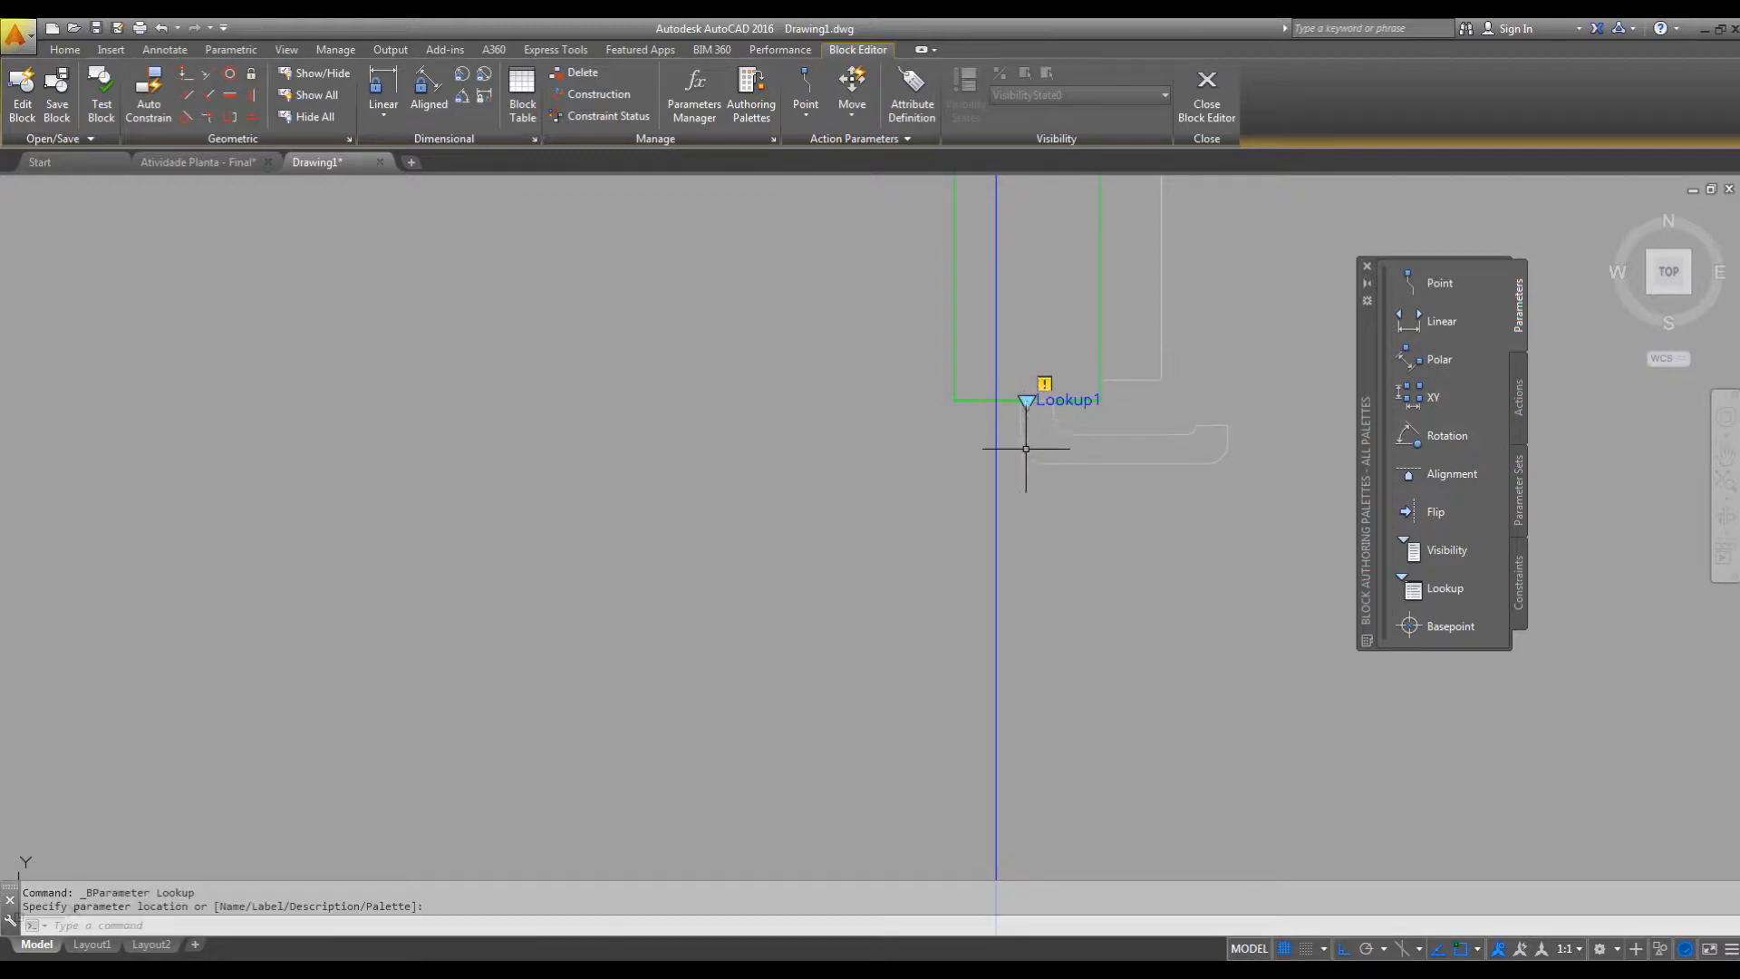
Move the Lookup parameter 0.1 straight down so it sits clear of the right jamb.
click(1044, 398)
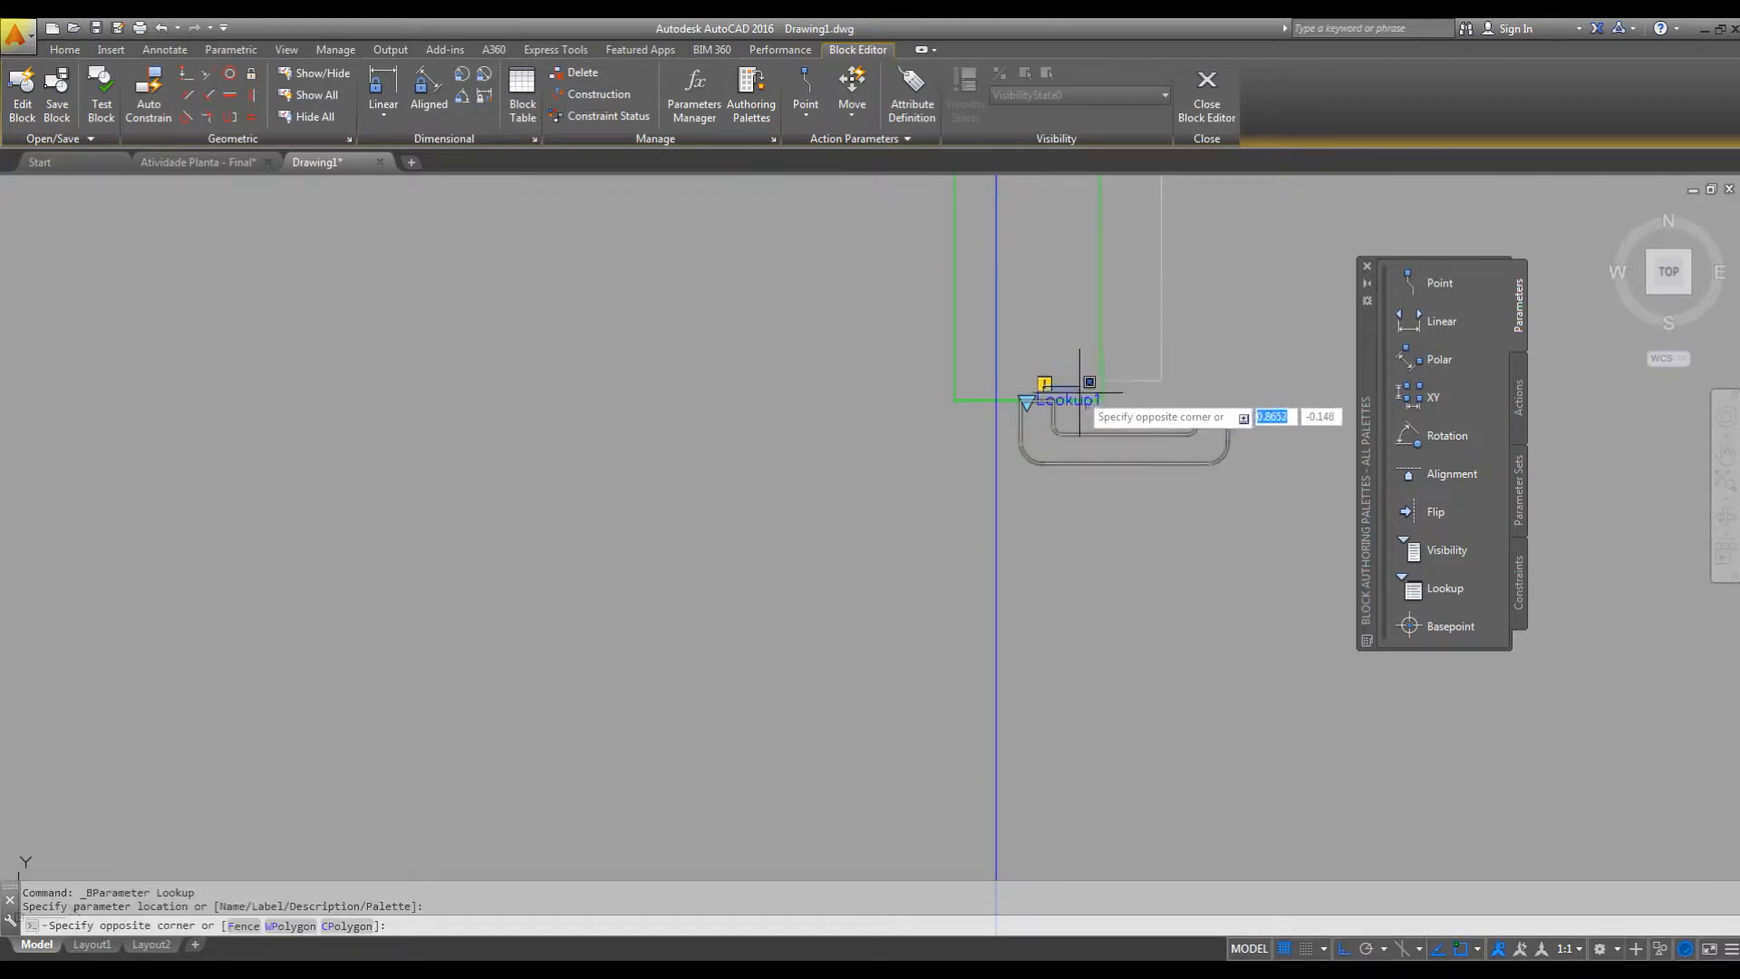
key(Escape)
scroll(1142, 483, down, 3)
text(m)
key(space)
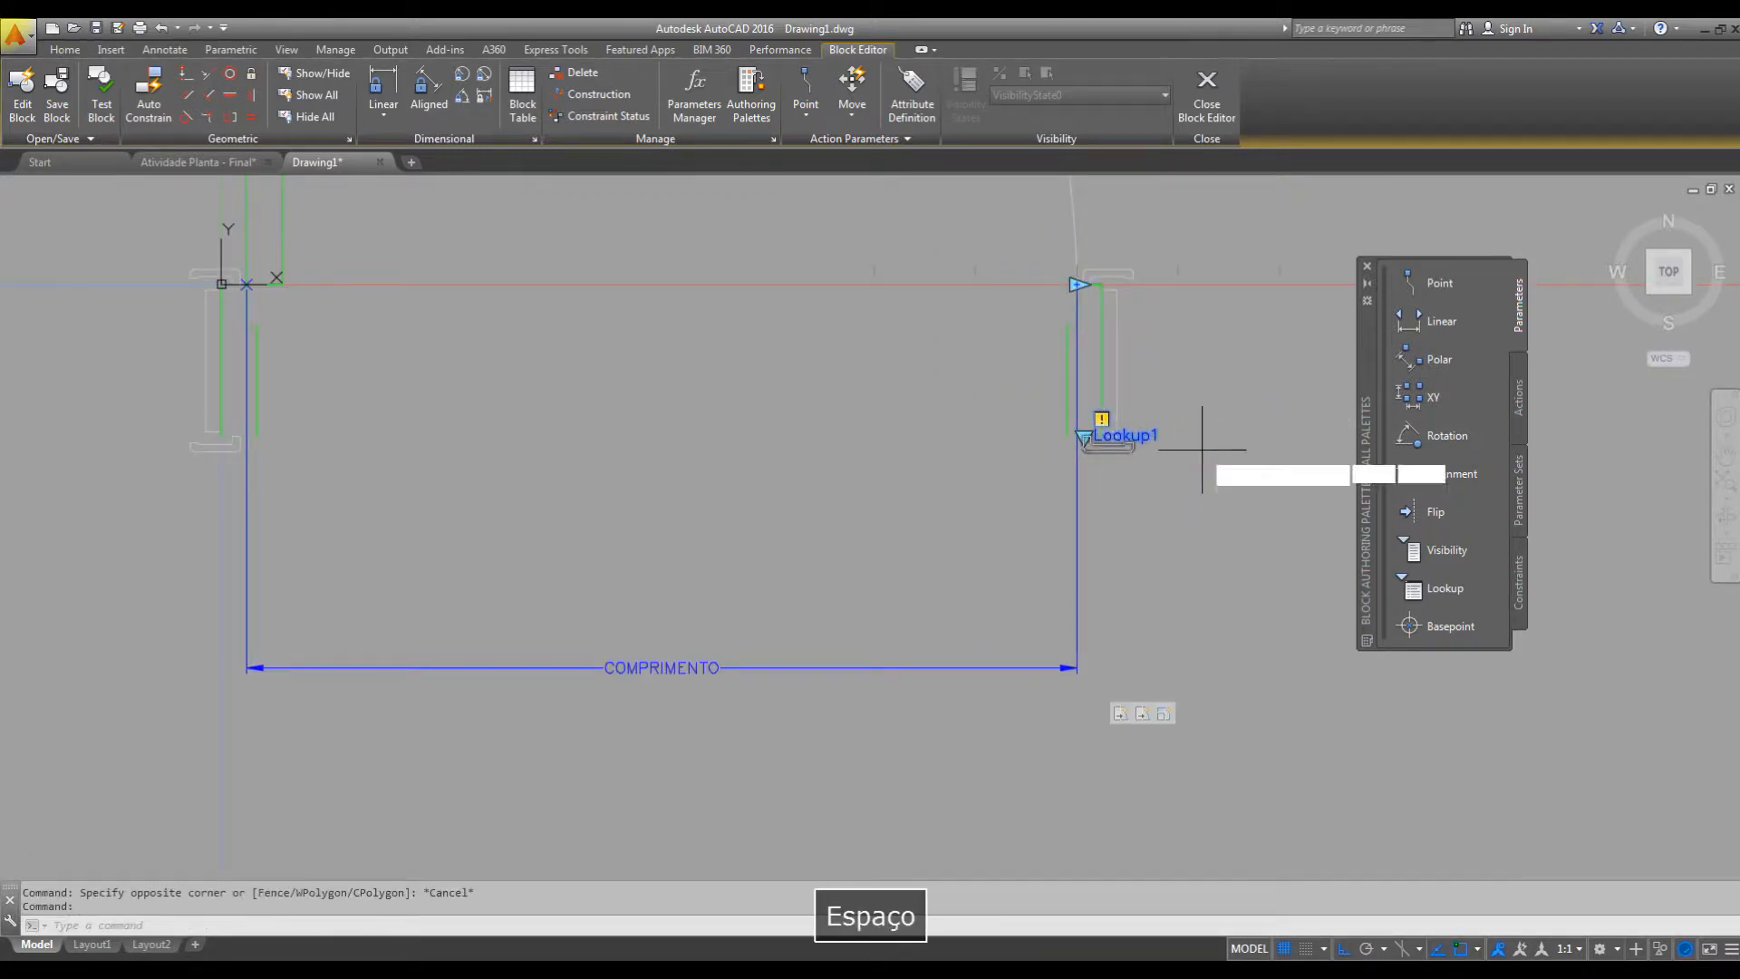
click(1218, 425)
text(.1)
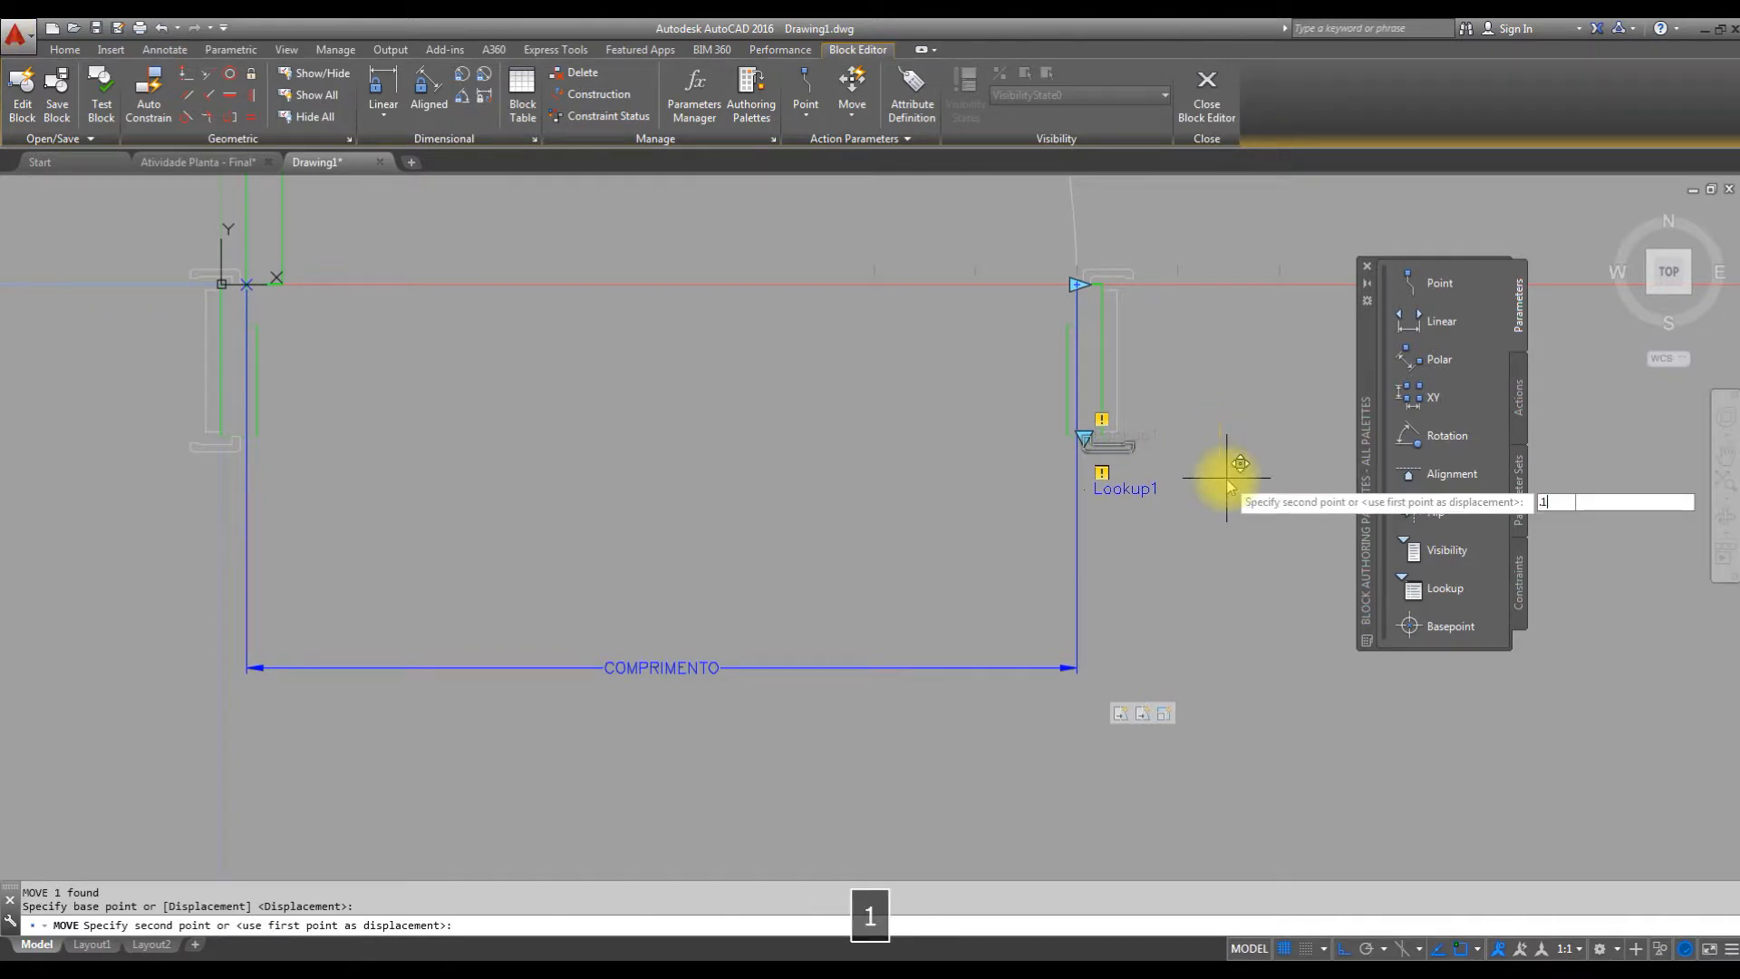
key(Return)
key(Escape)
middle_drag(1123, 634, 1131, 668)
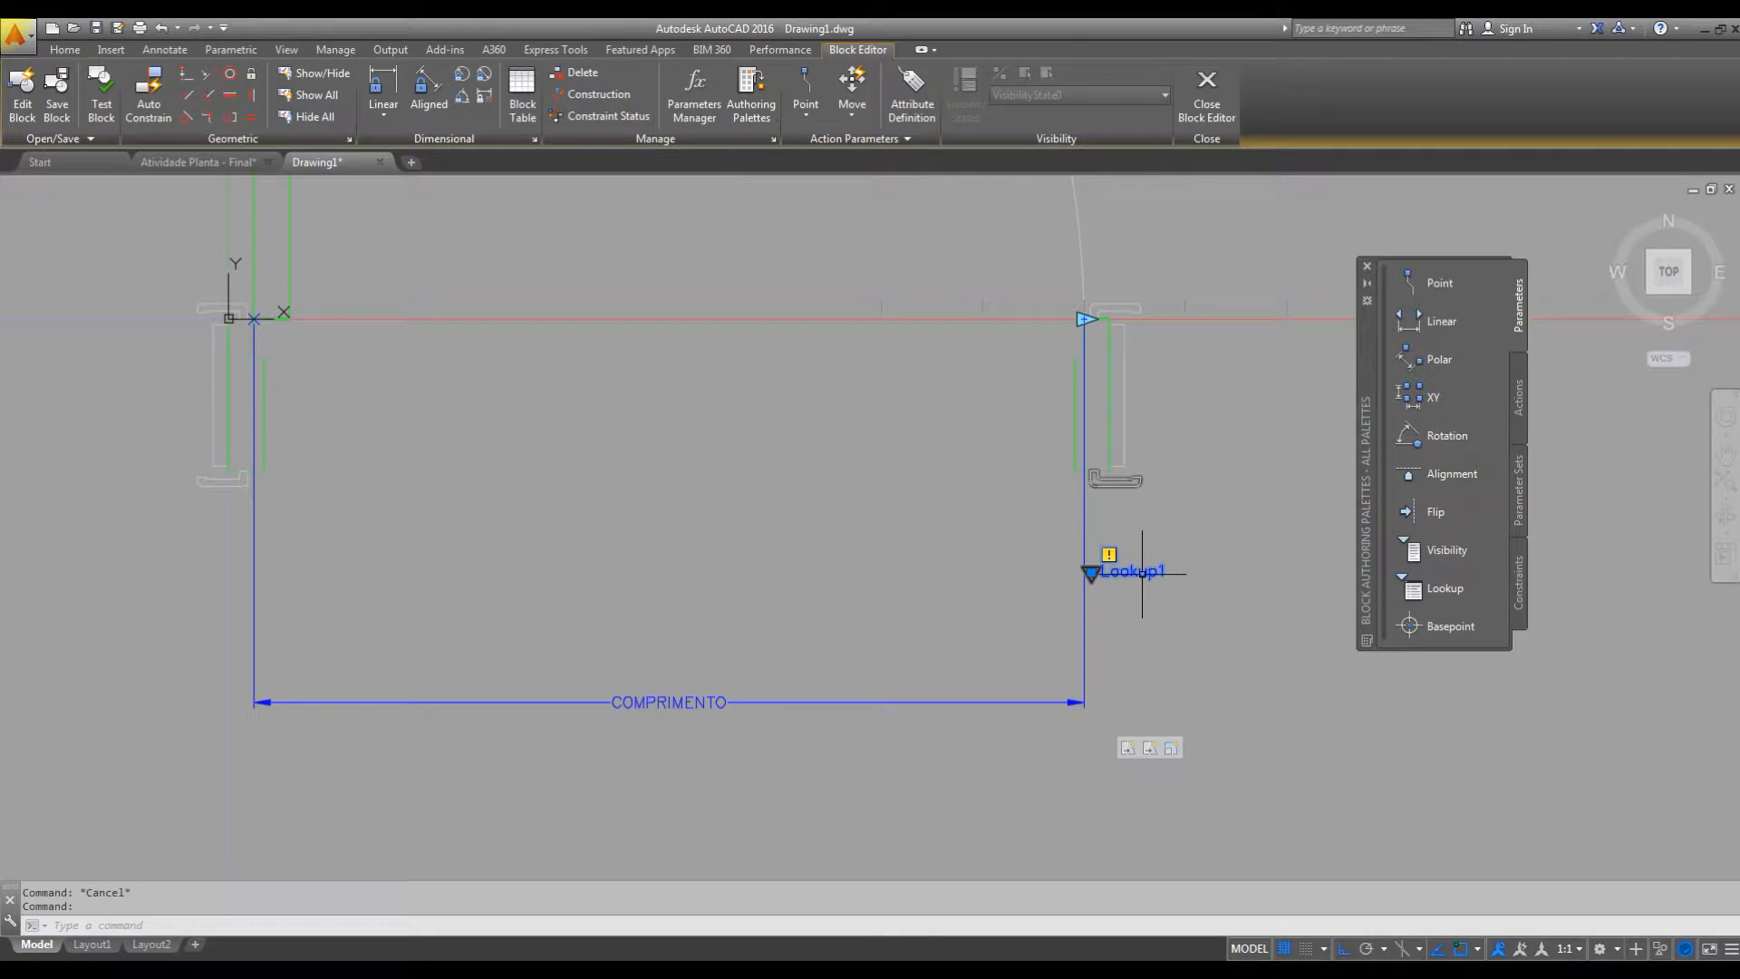
middle_drag(1115, 506, 1004, 587)
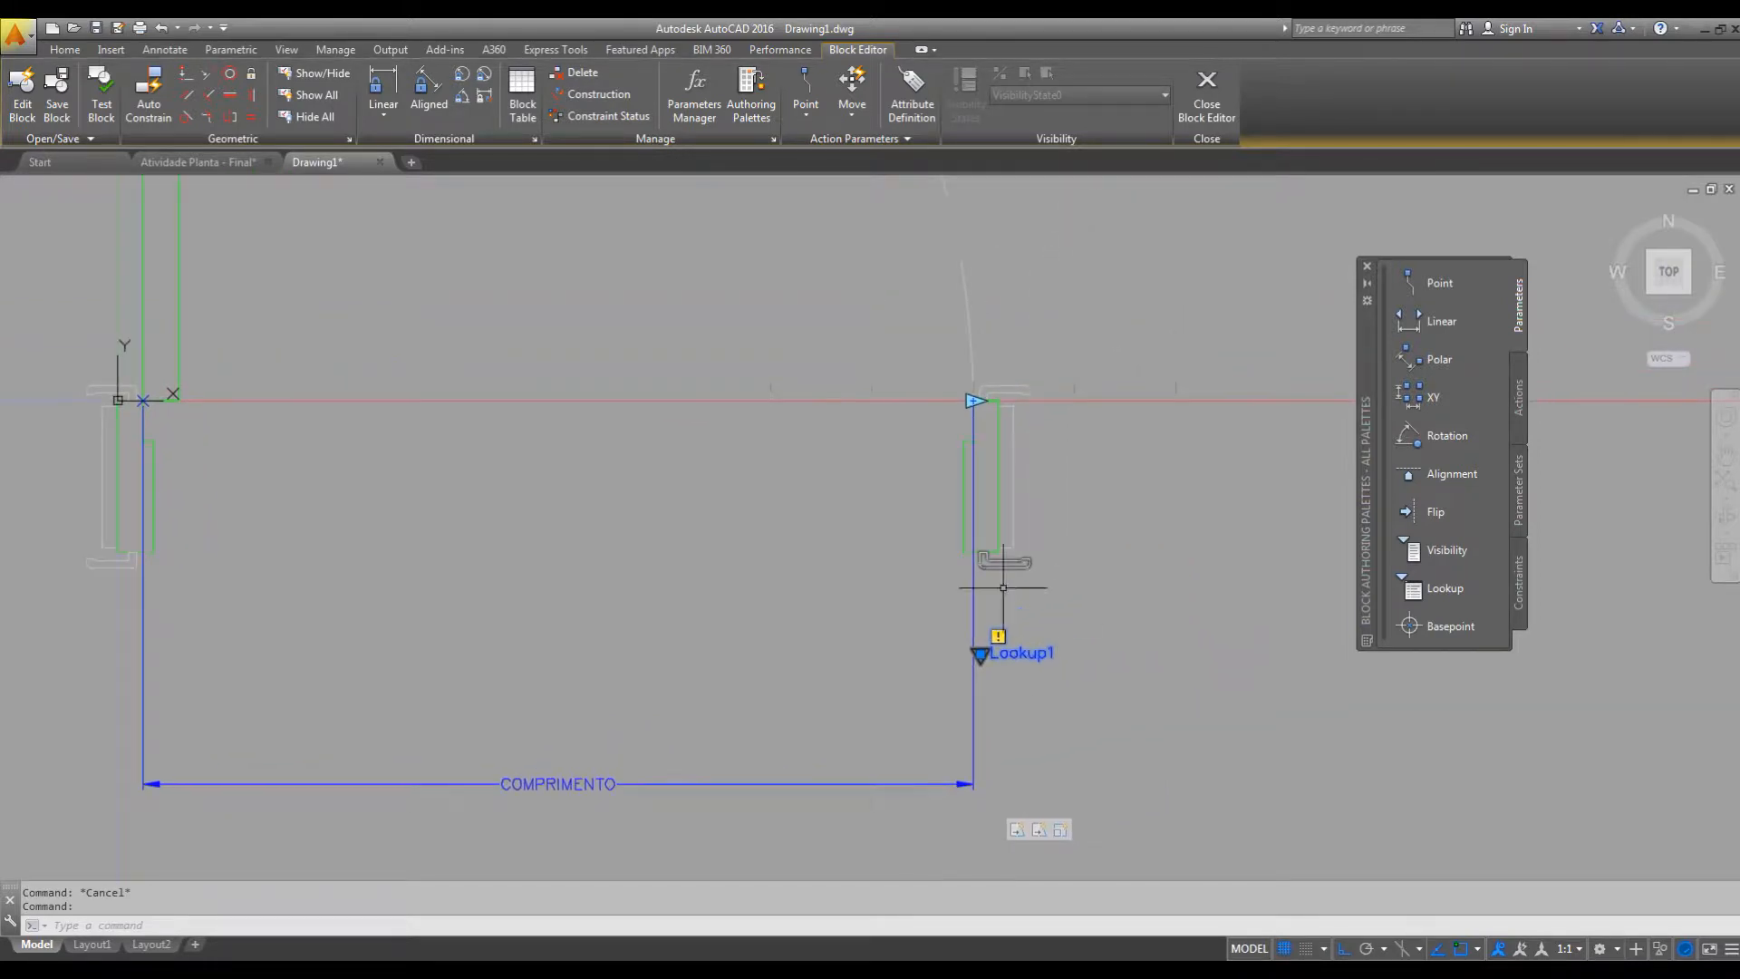
middle_drag(1183, 439, 1162, 460)
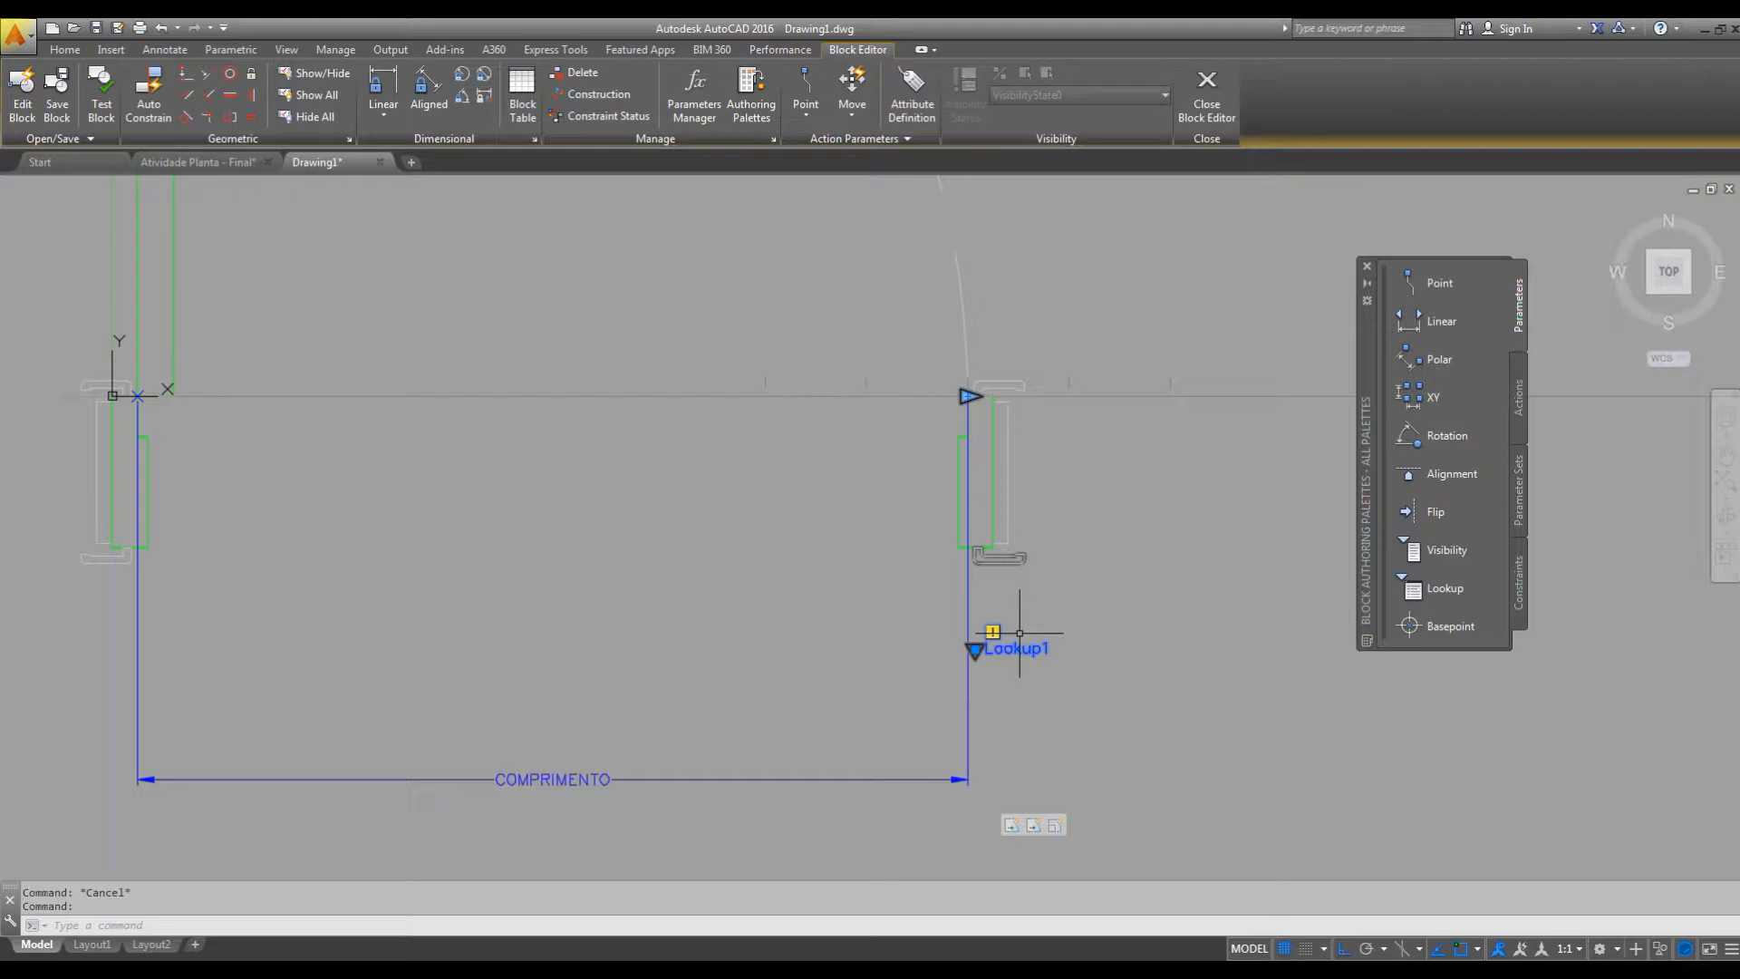
Attach a Lookup action to the Lookup parameter and add COMPRIMENTO as its input property.
click(1520, 397)
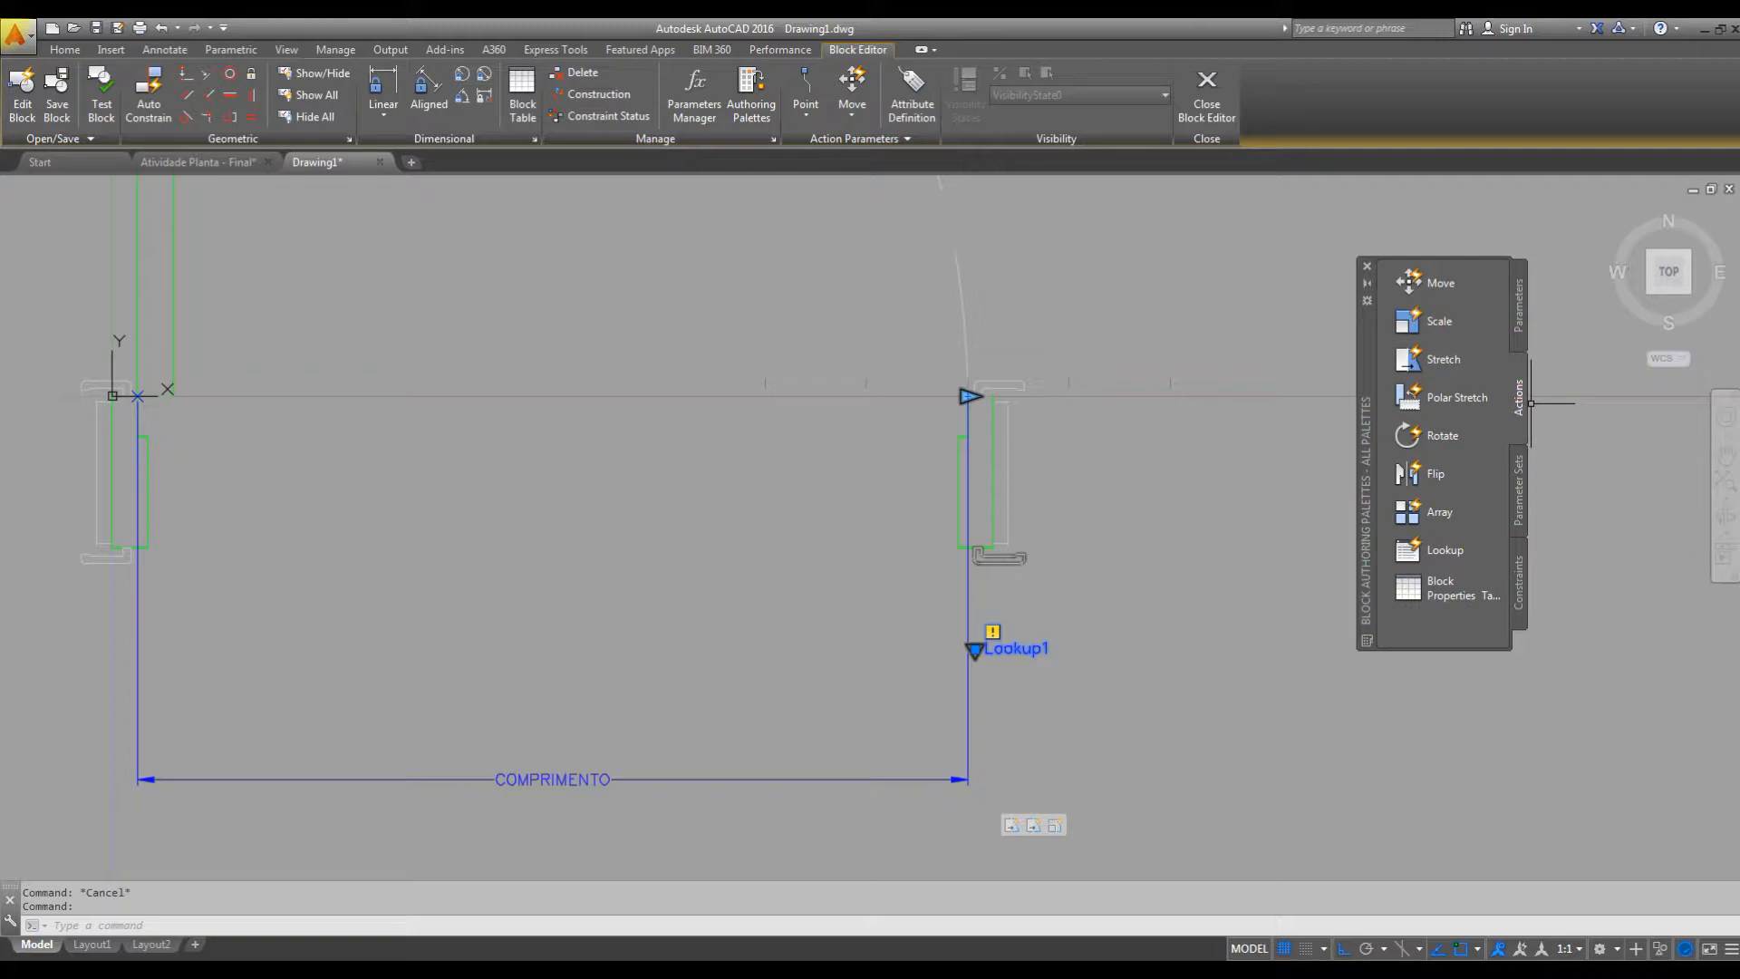
click(1443, 553)
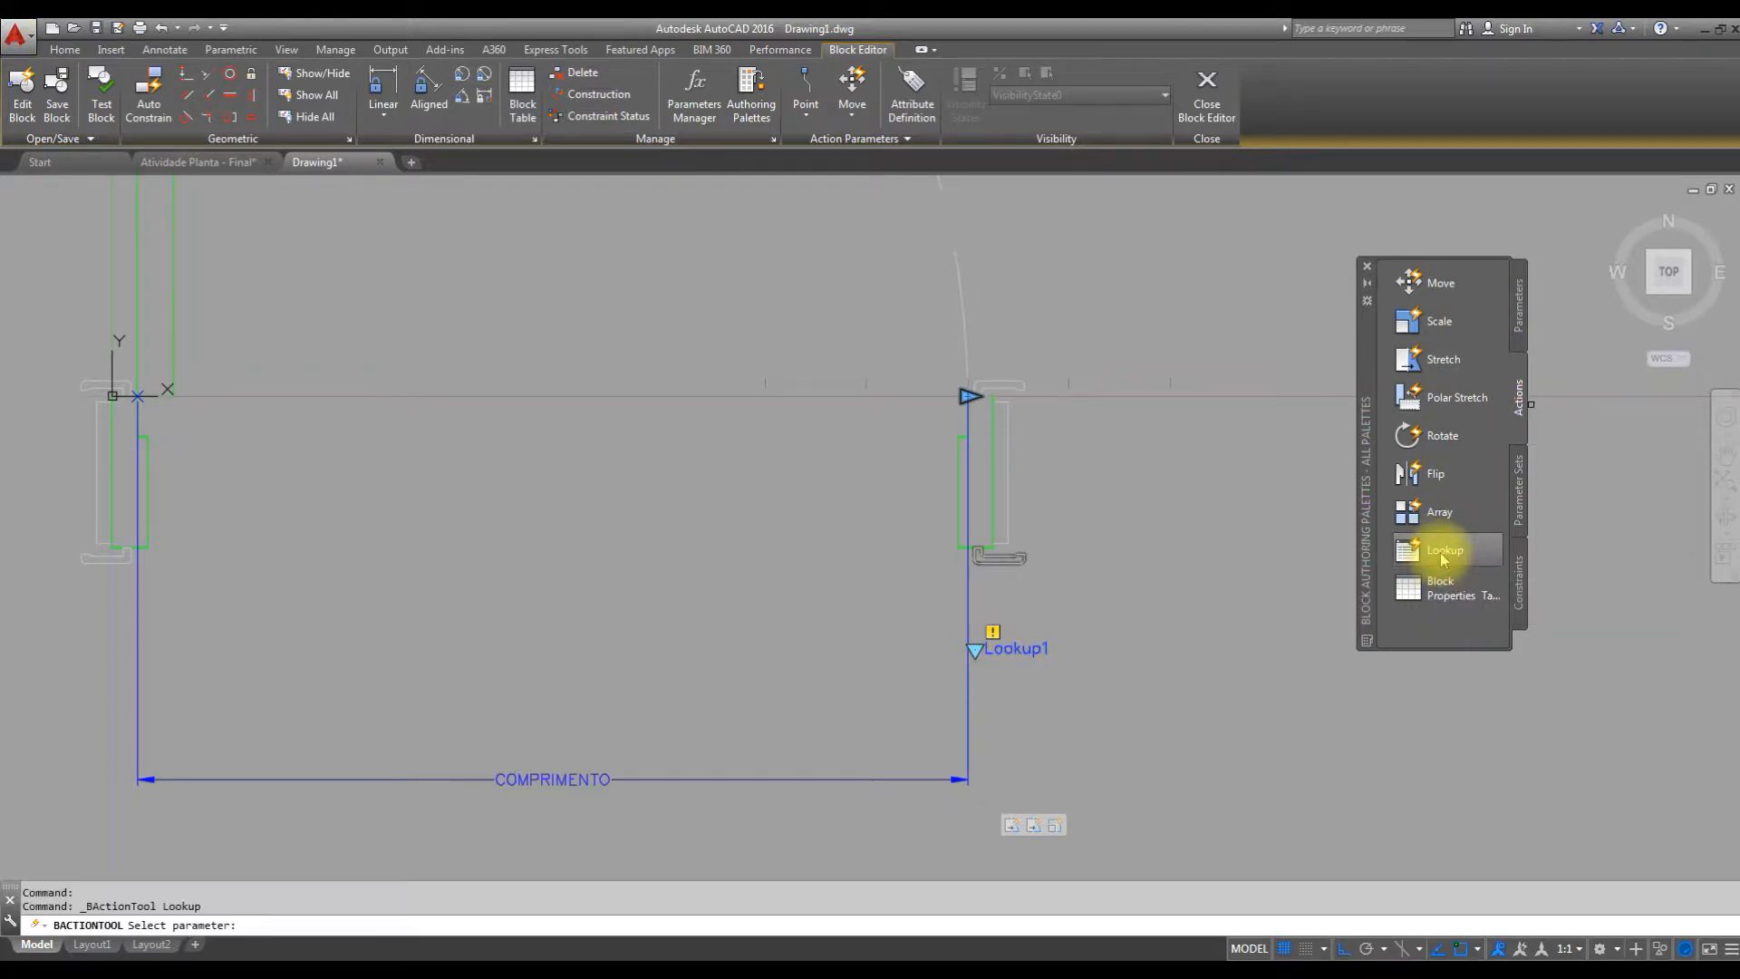
click(1016, 649)
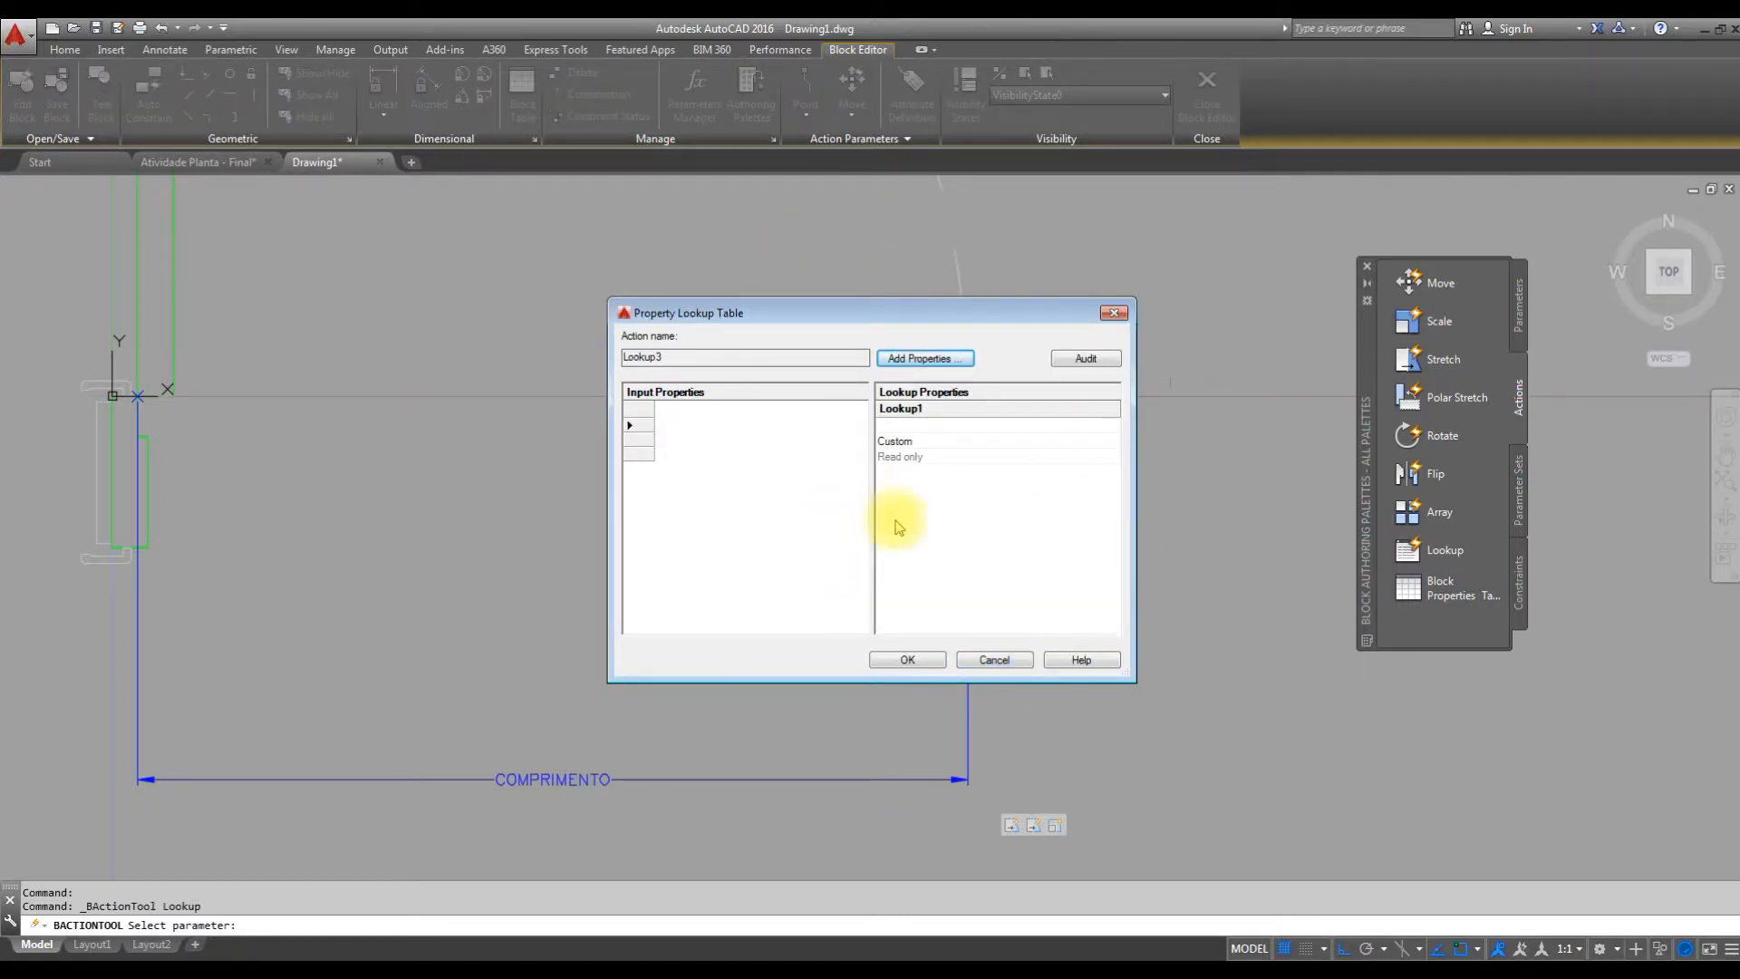
click(942, 362)
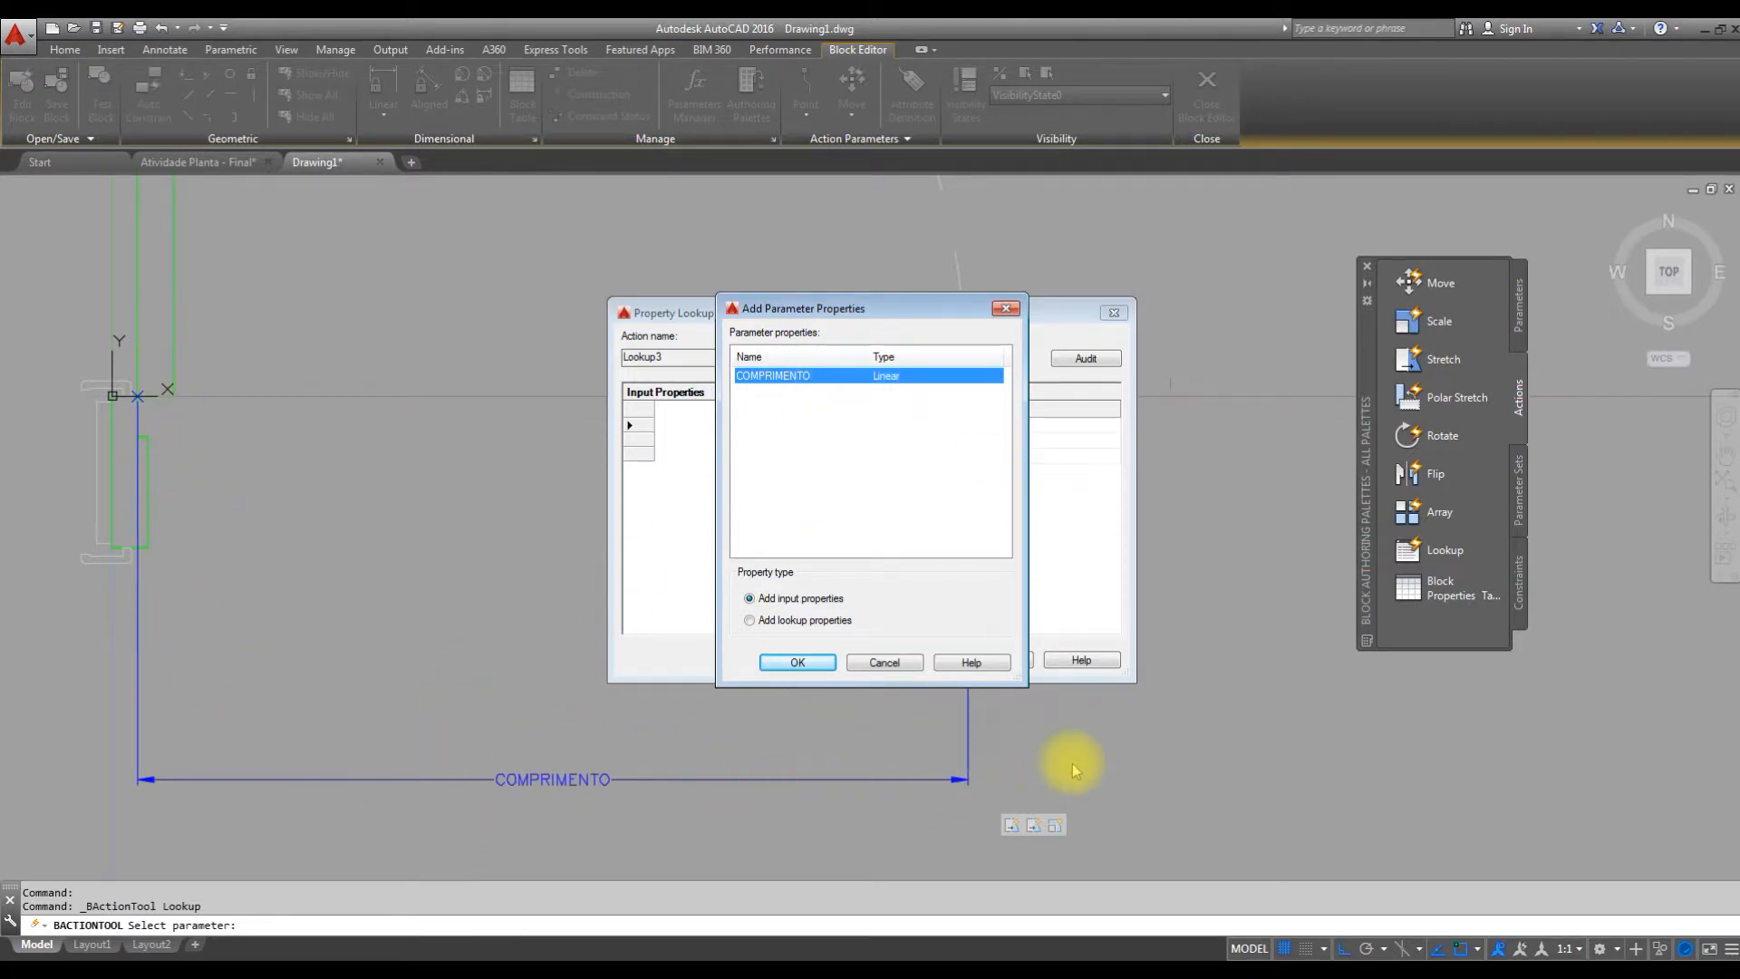
click(801, 665)
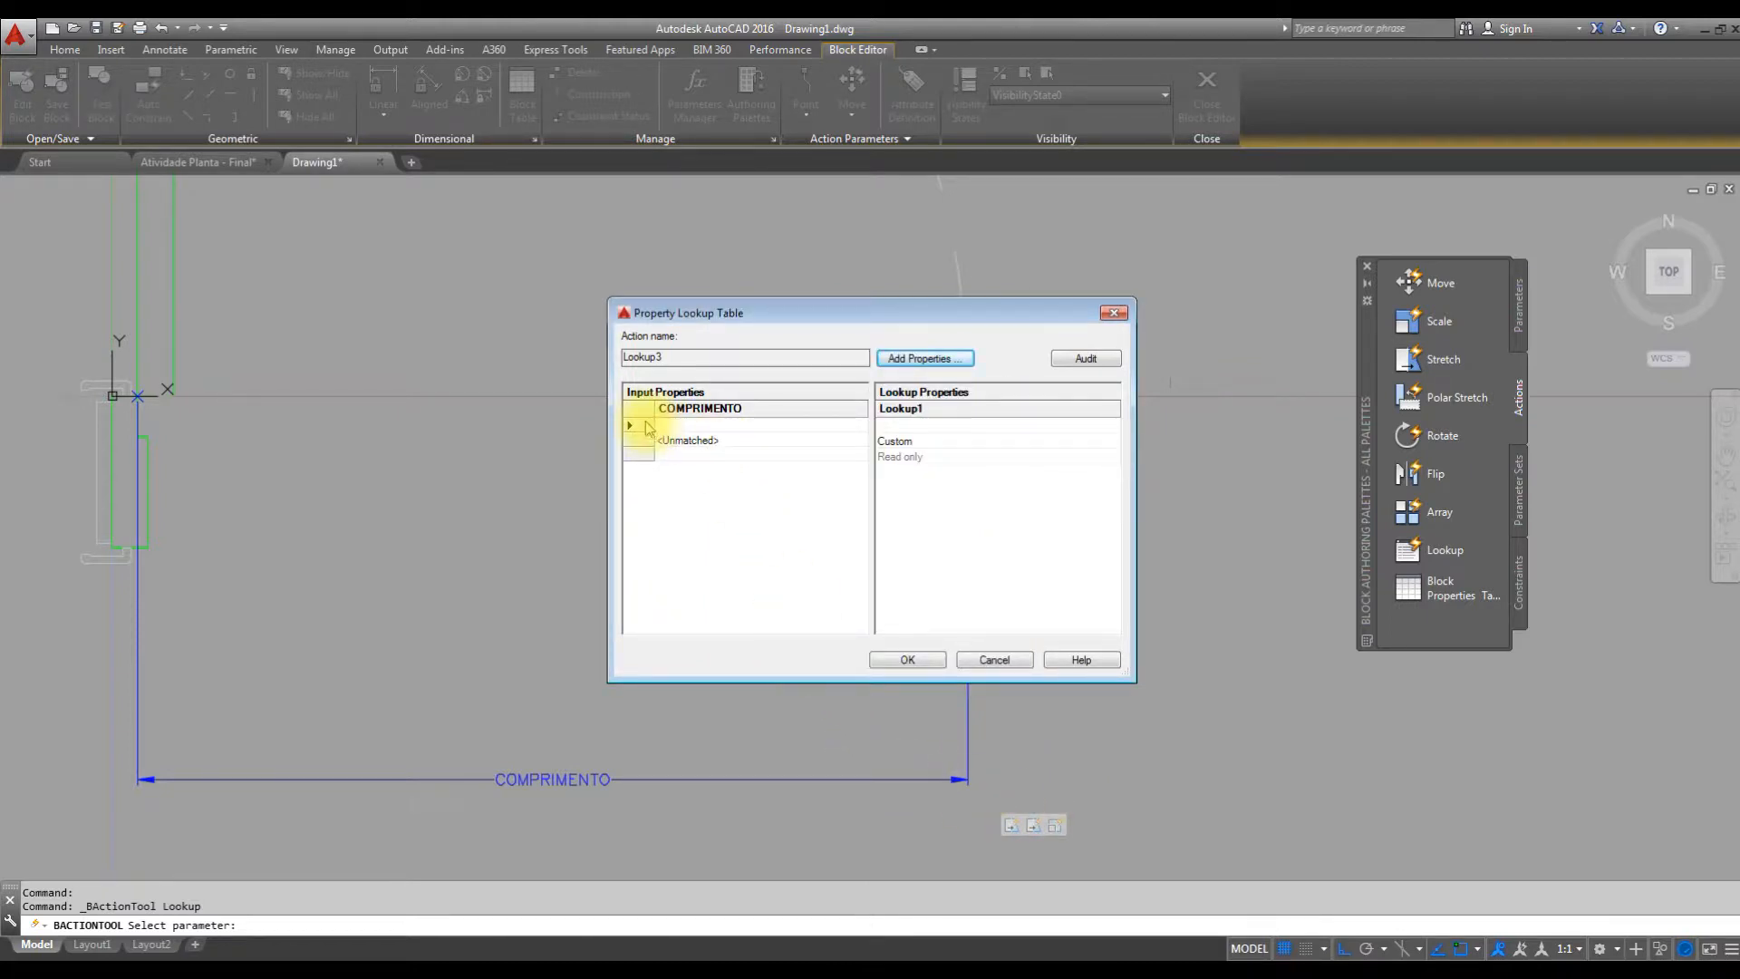
Enter 0.62, 0.72 and 0.82 as the first three COMPRIMENTO input values in the lookup table.
click(678, 425)
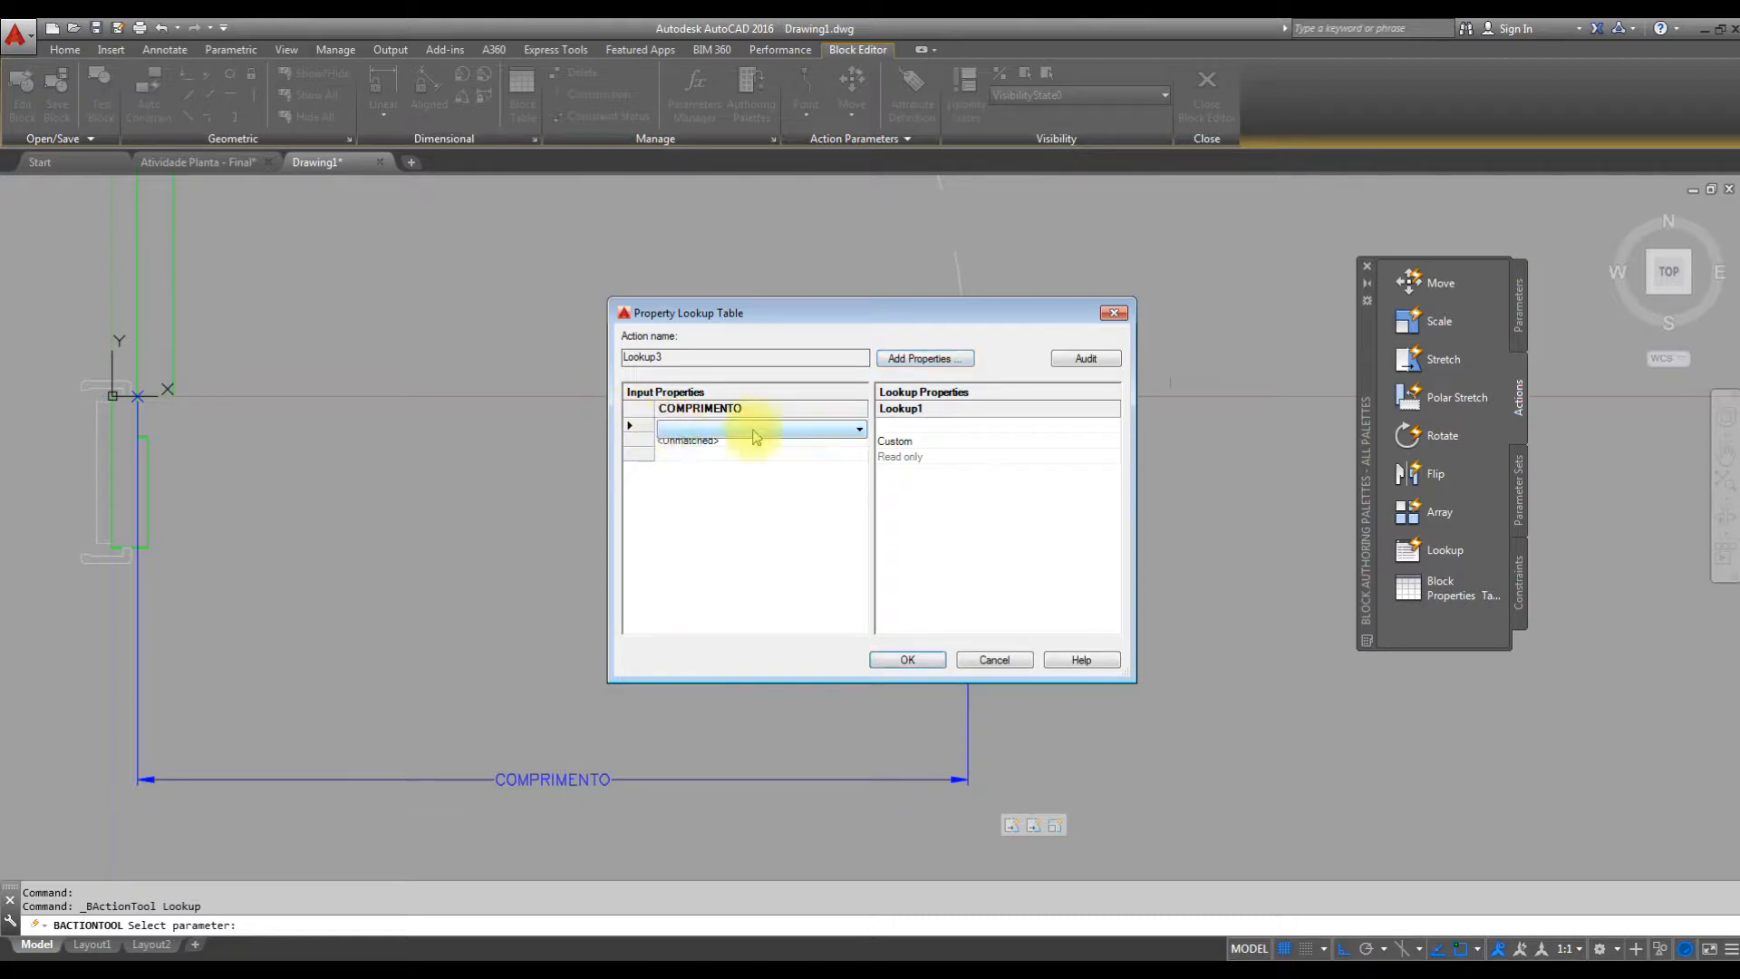
click(858, 428)
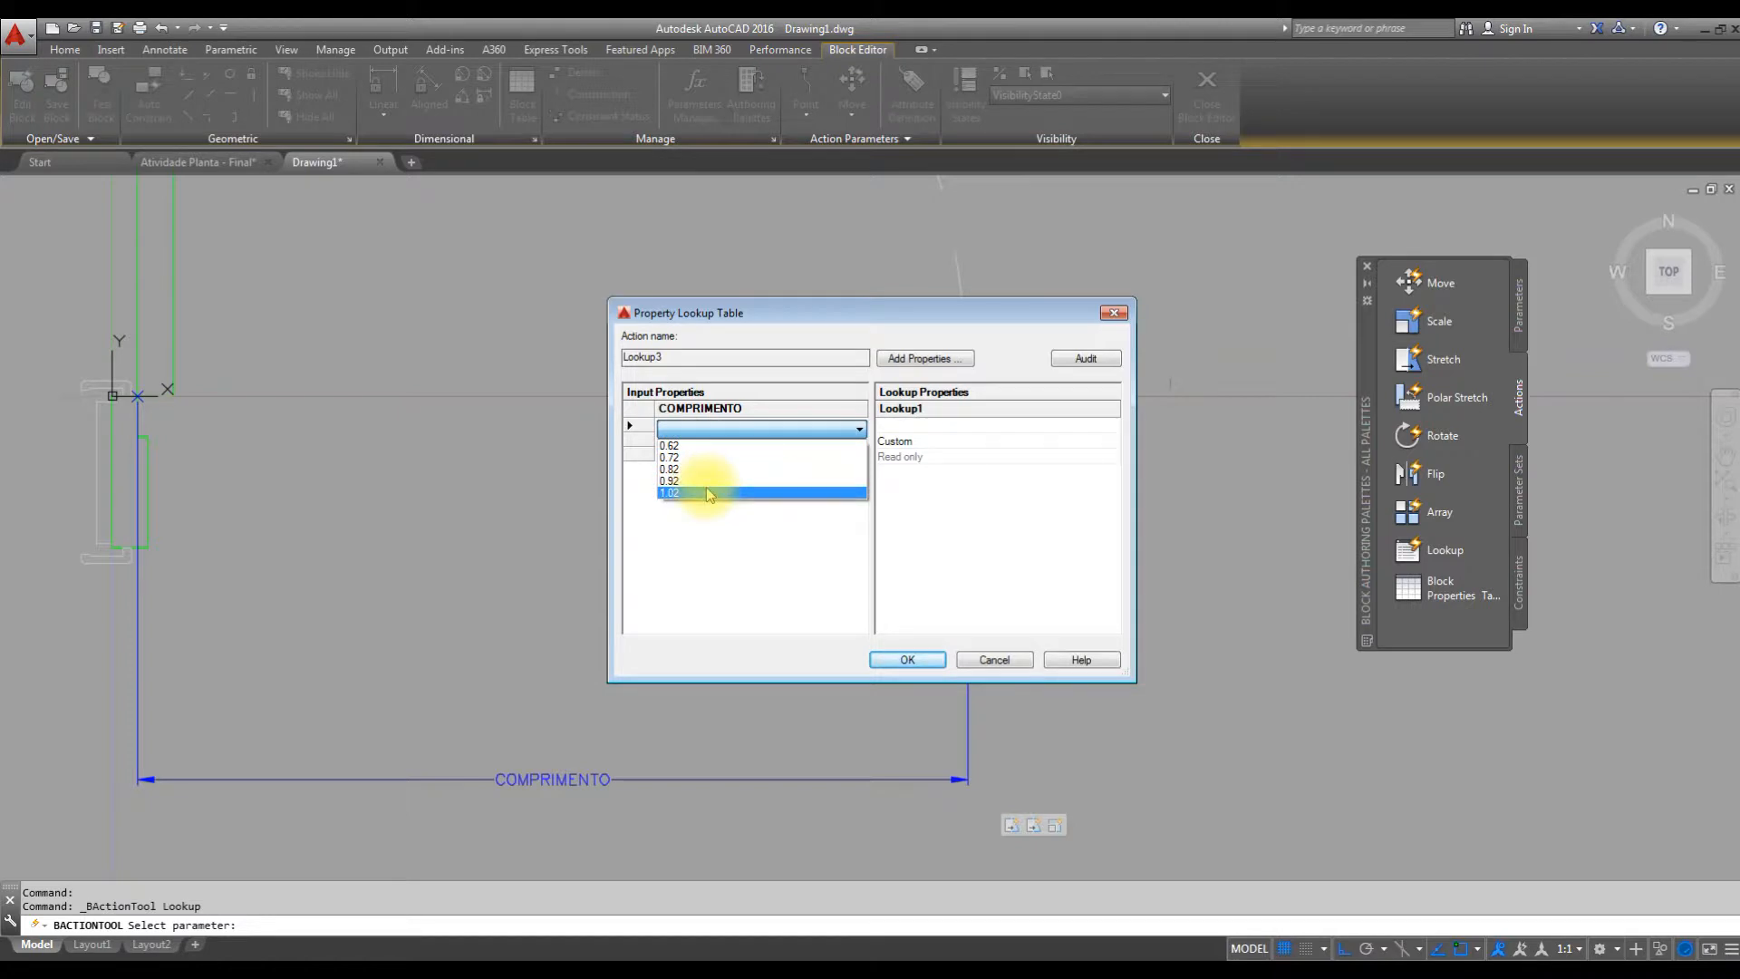
click(685, 447)
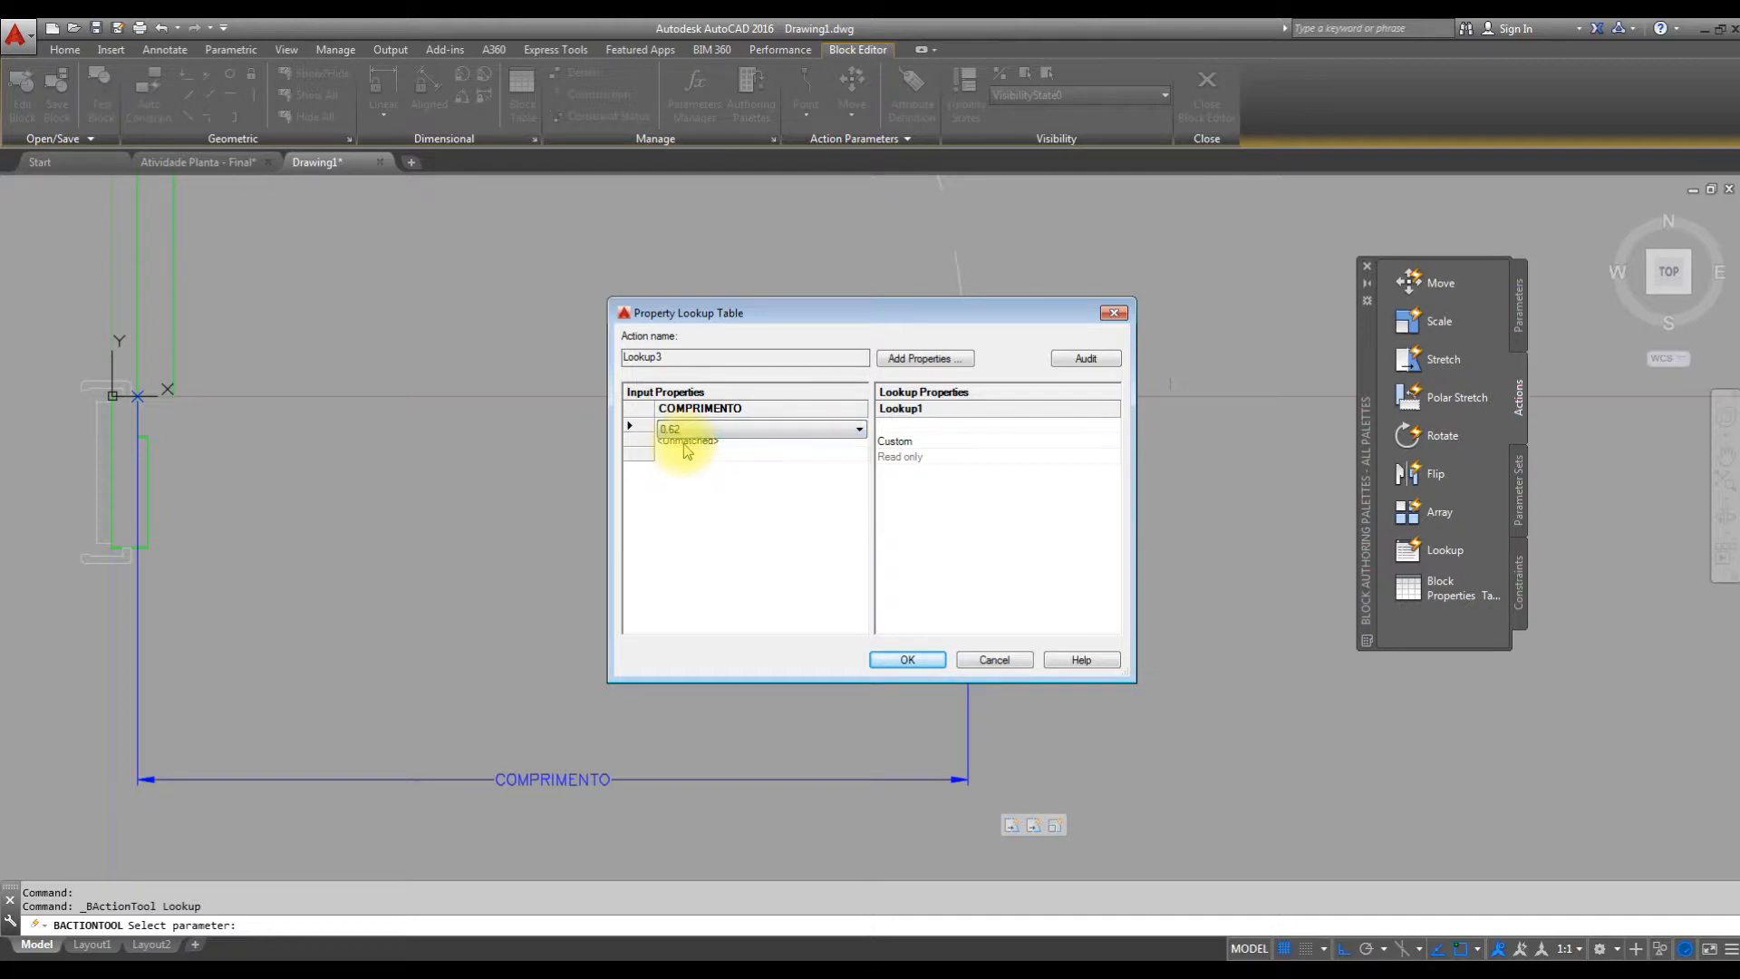
click(715, 450)
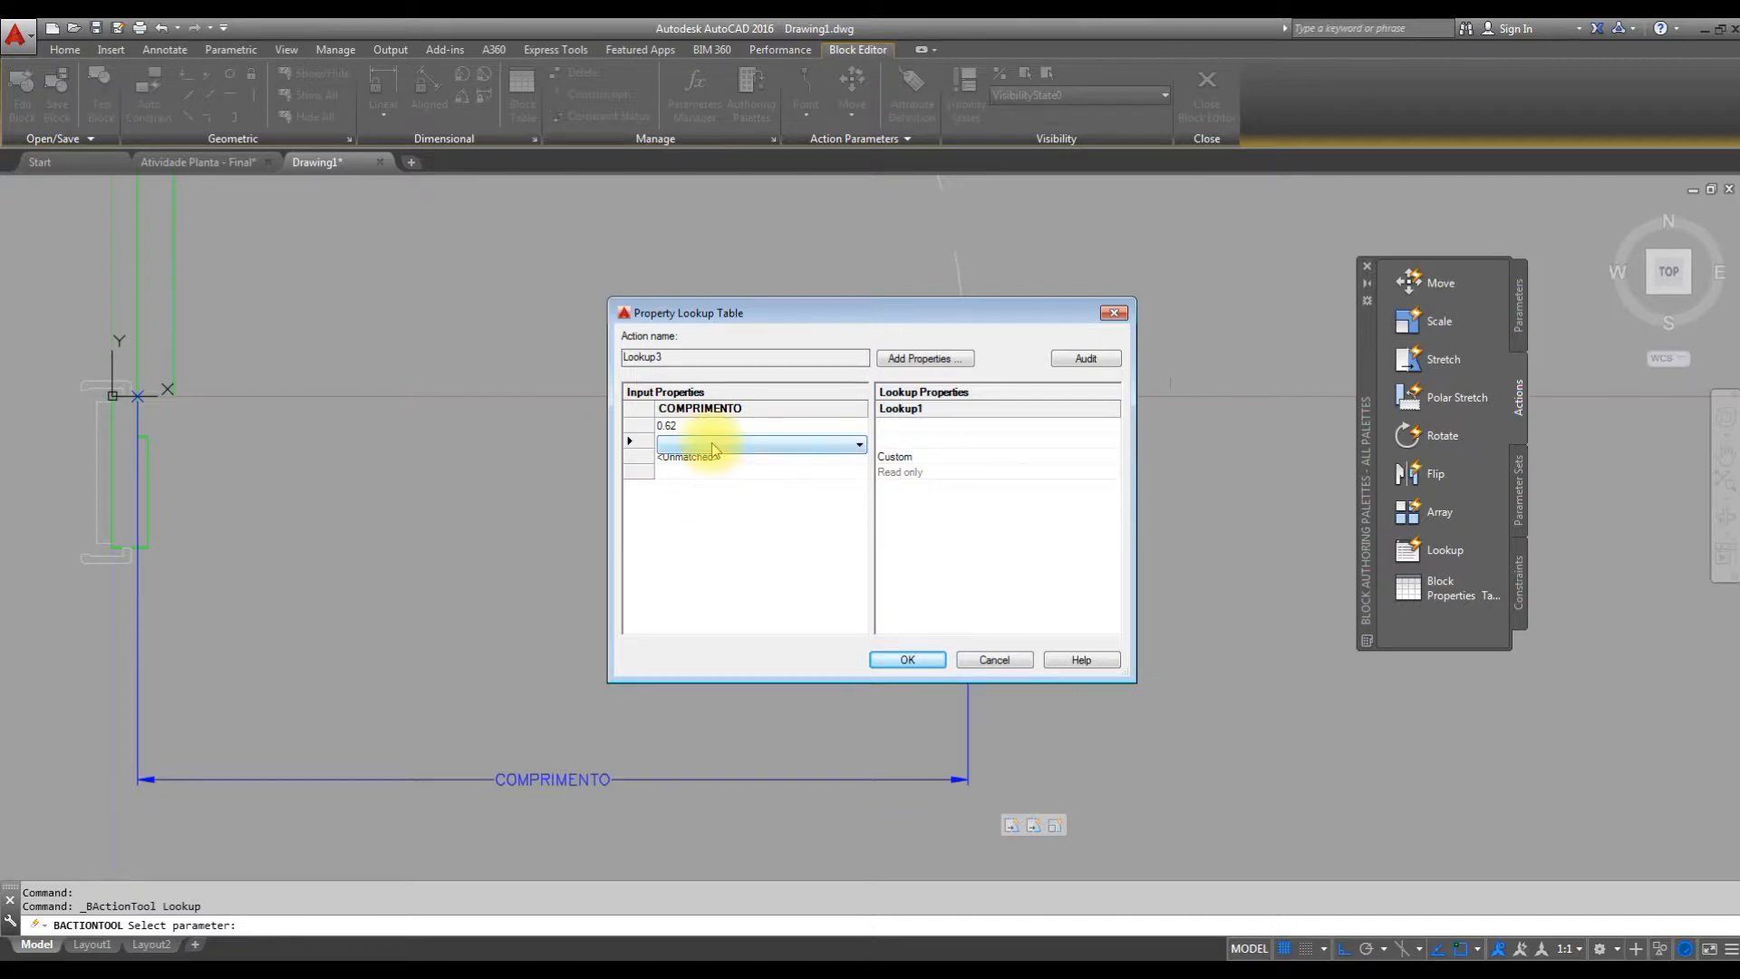
click(711, 444)
click(699, 472)
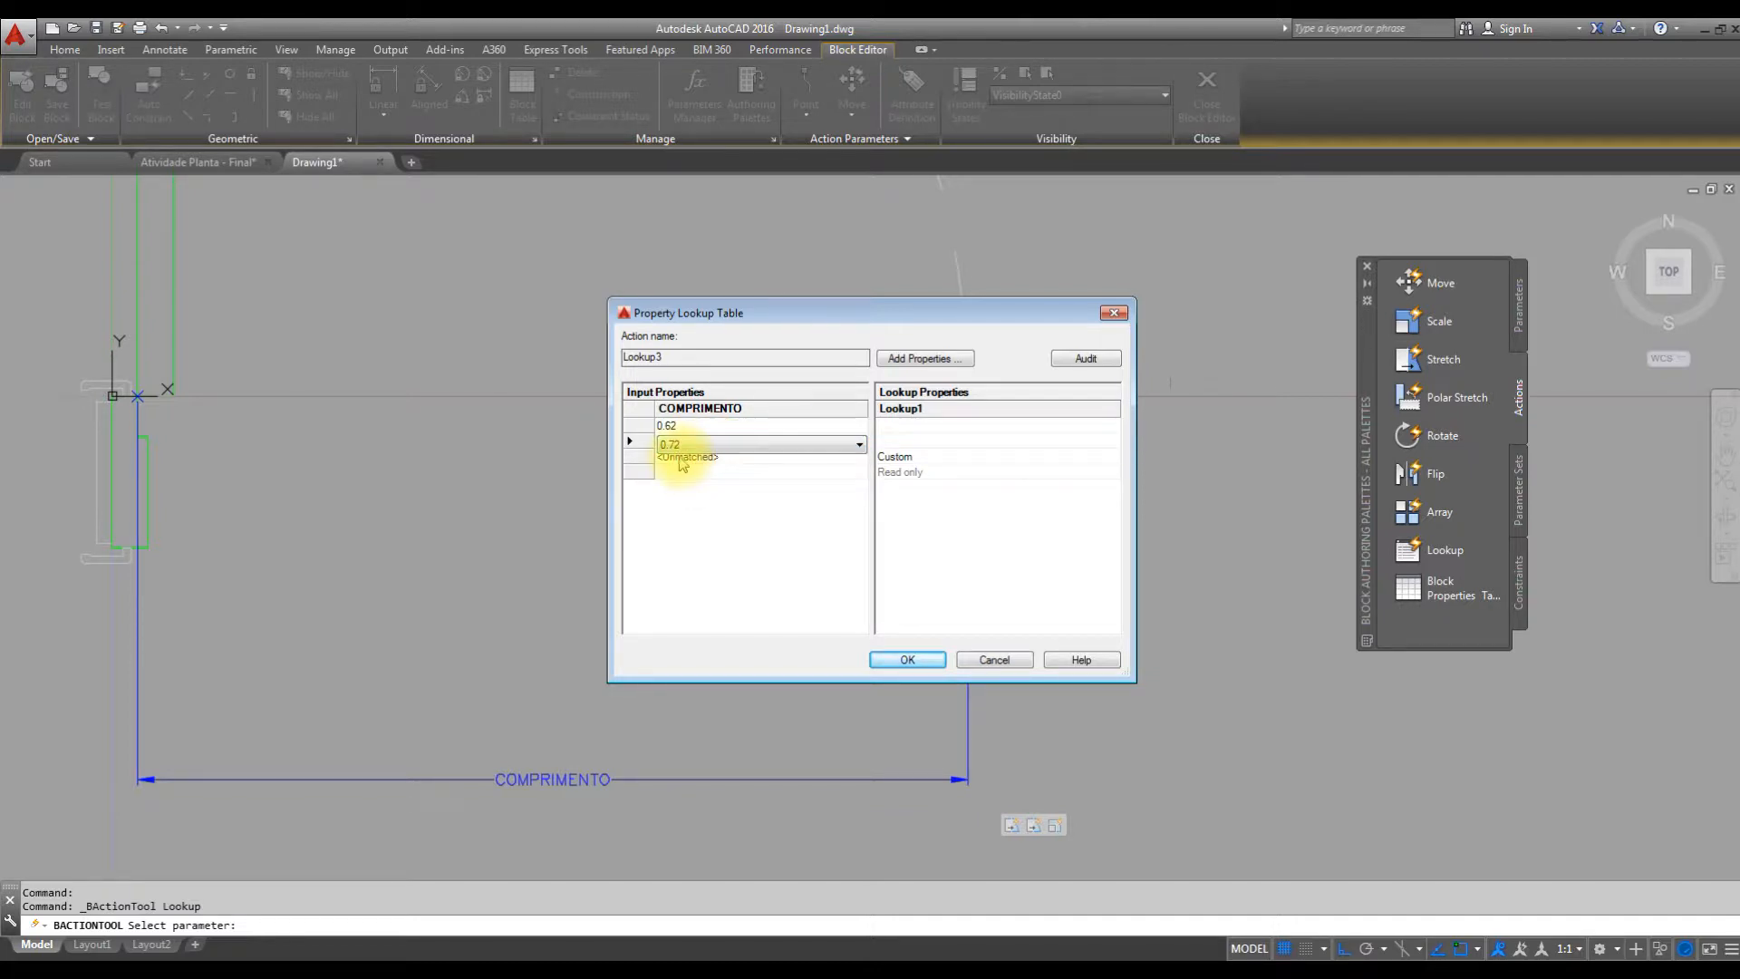
click(683, 459)
click(690, 459)
click(686, 490)
Add 0.92 and 1.02 as the remaining COMPRIMENTO input values in the lookup table.
click(686, 472)
click(688, 475)
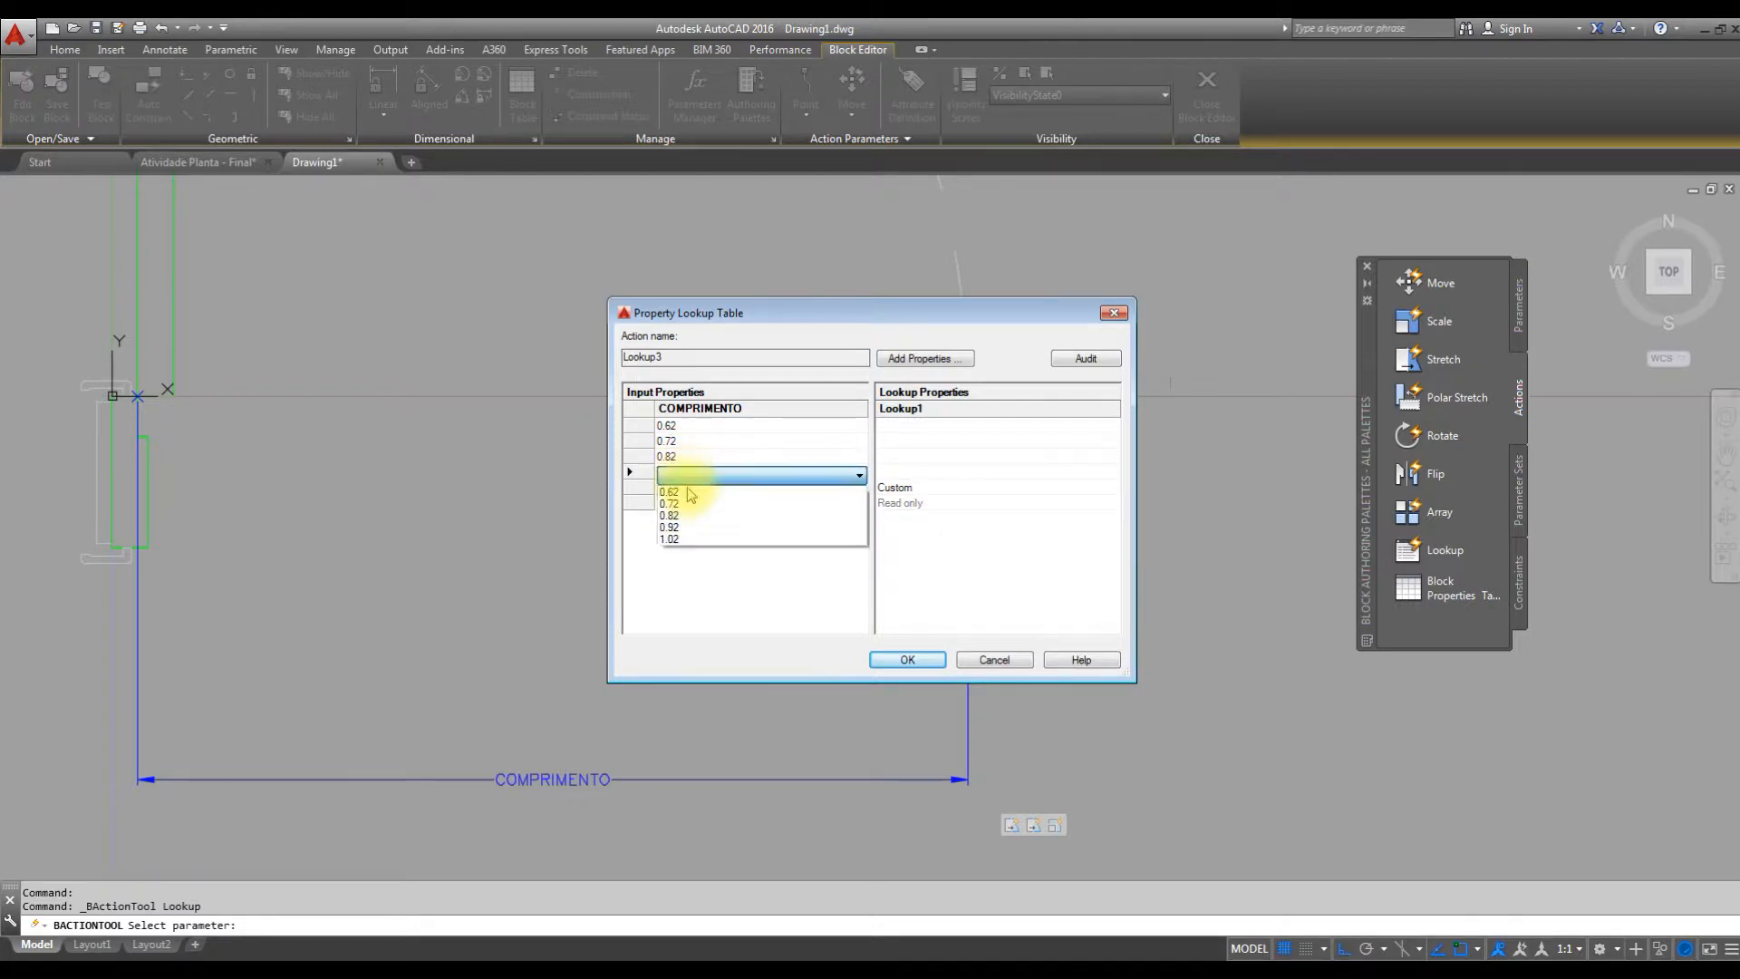
click(682, 529)
click(691, 486)
click(694, 490)
click(671, 554)
click(699, 503)
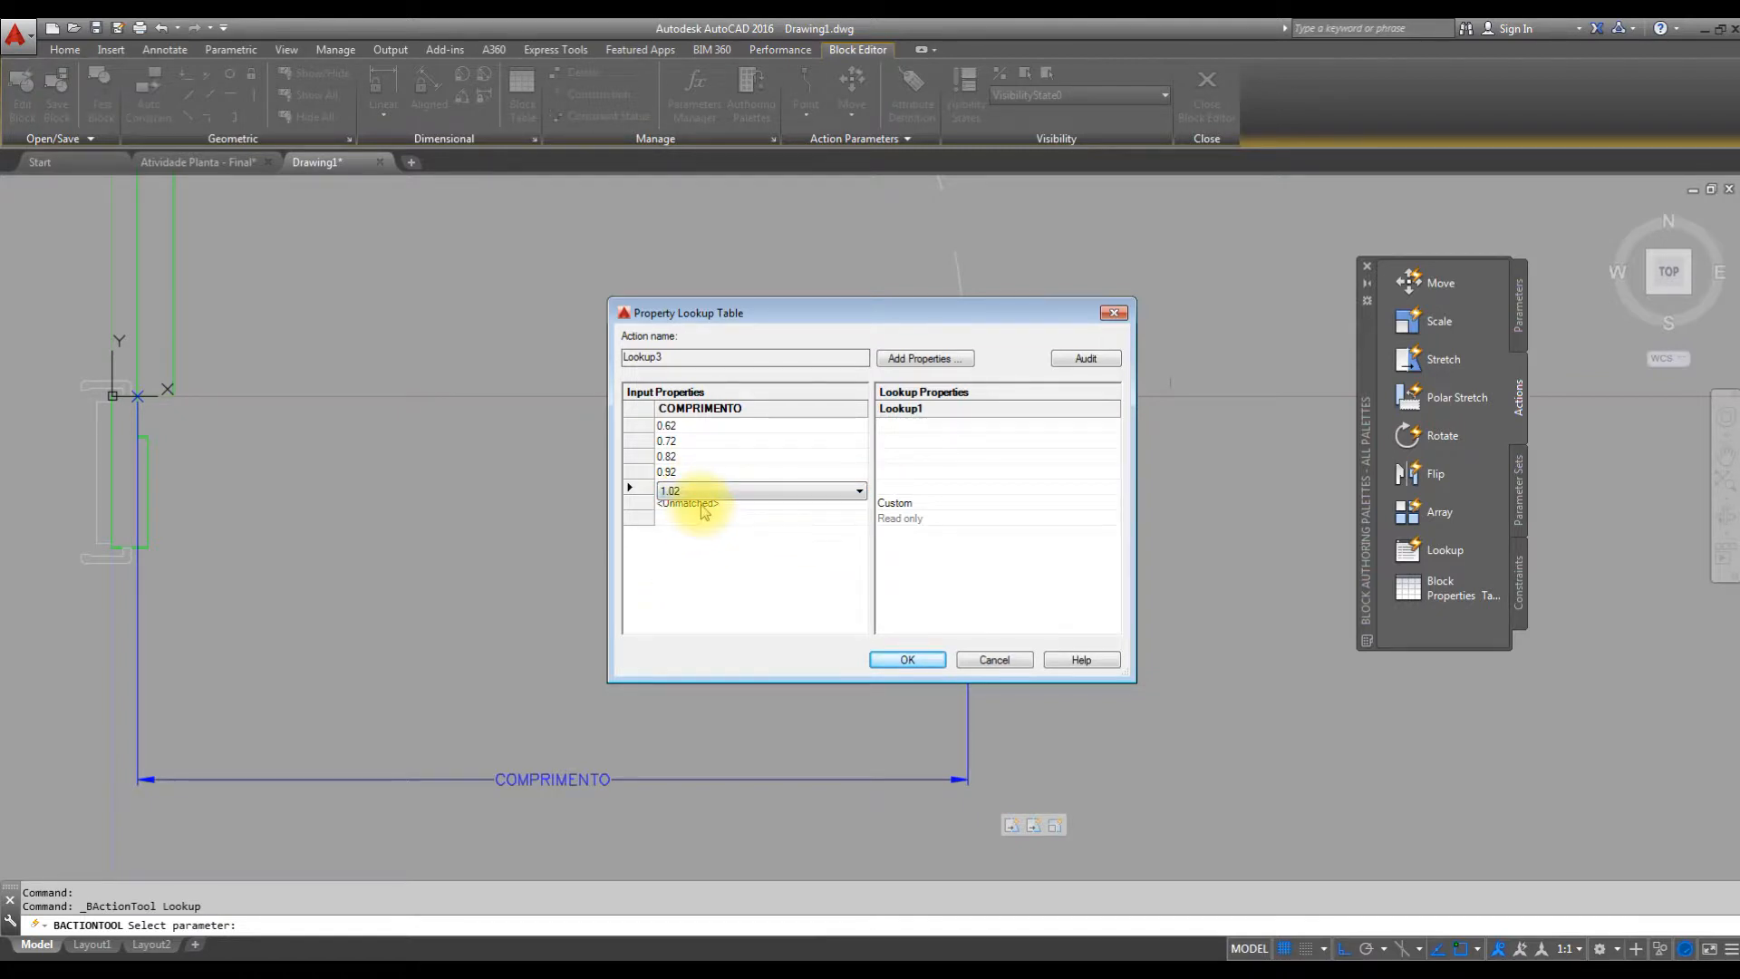
click(715, 505)
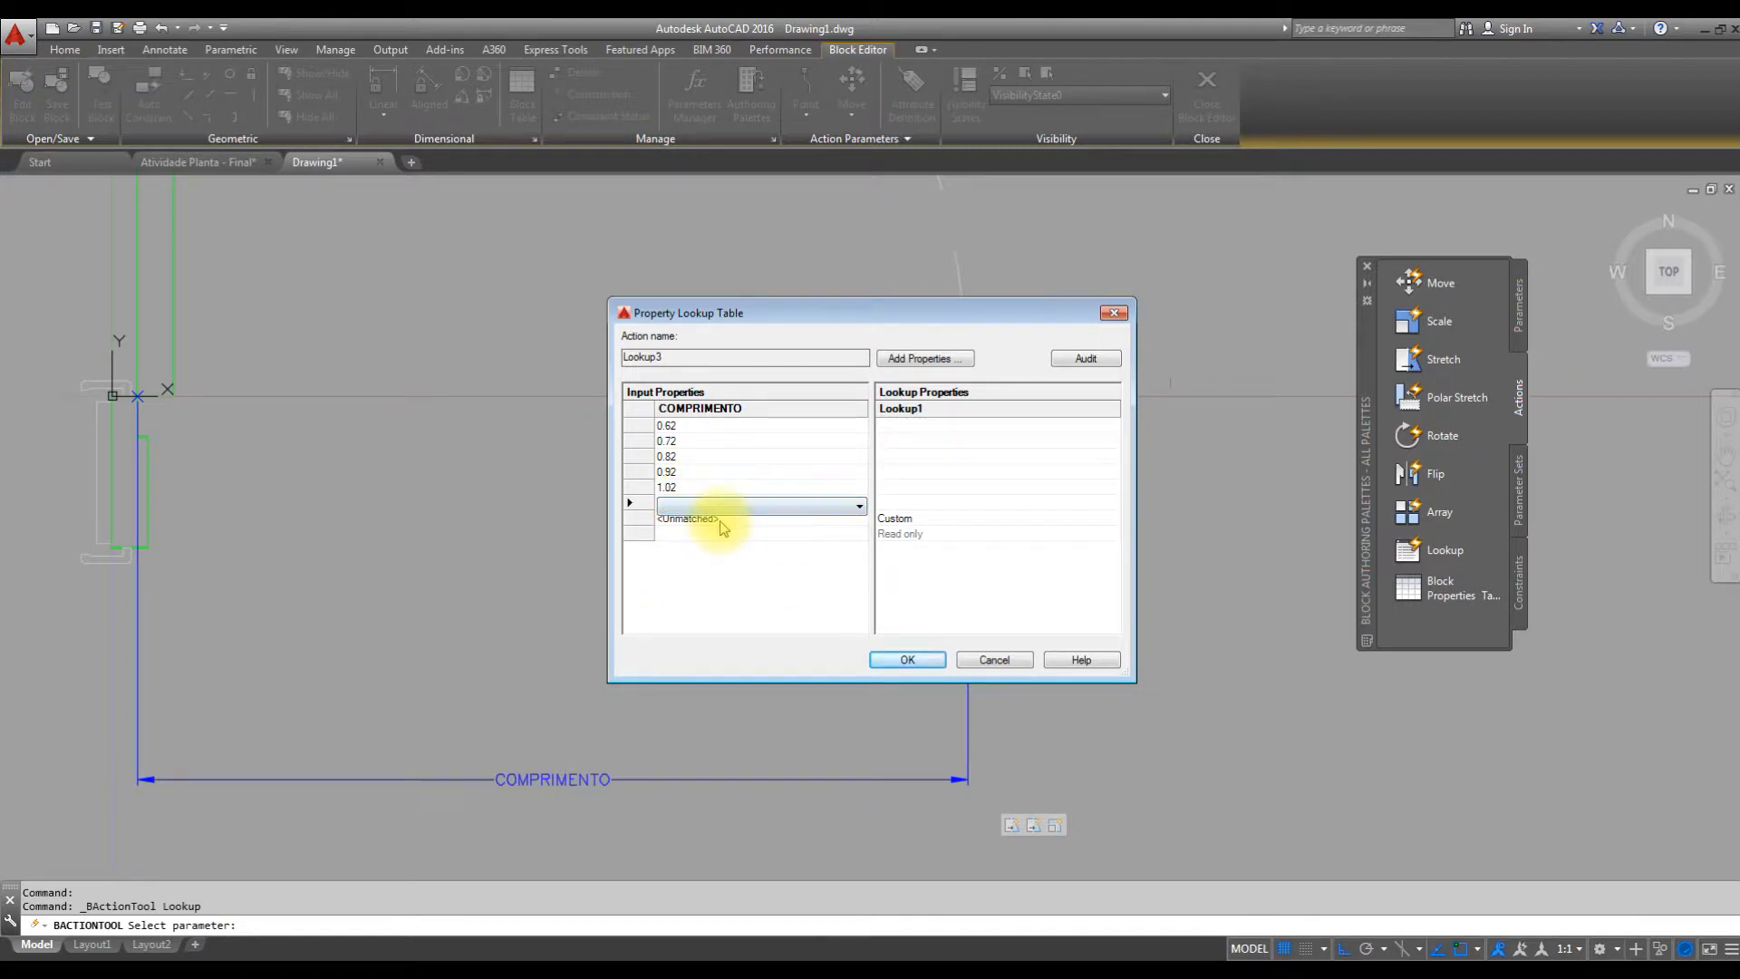
click(981, 576)
Label the 0.62 row "P - 60" and the 0.72 row "P -70" in the lookup property column.
click(895, 427)
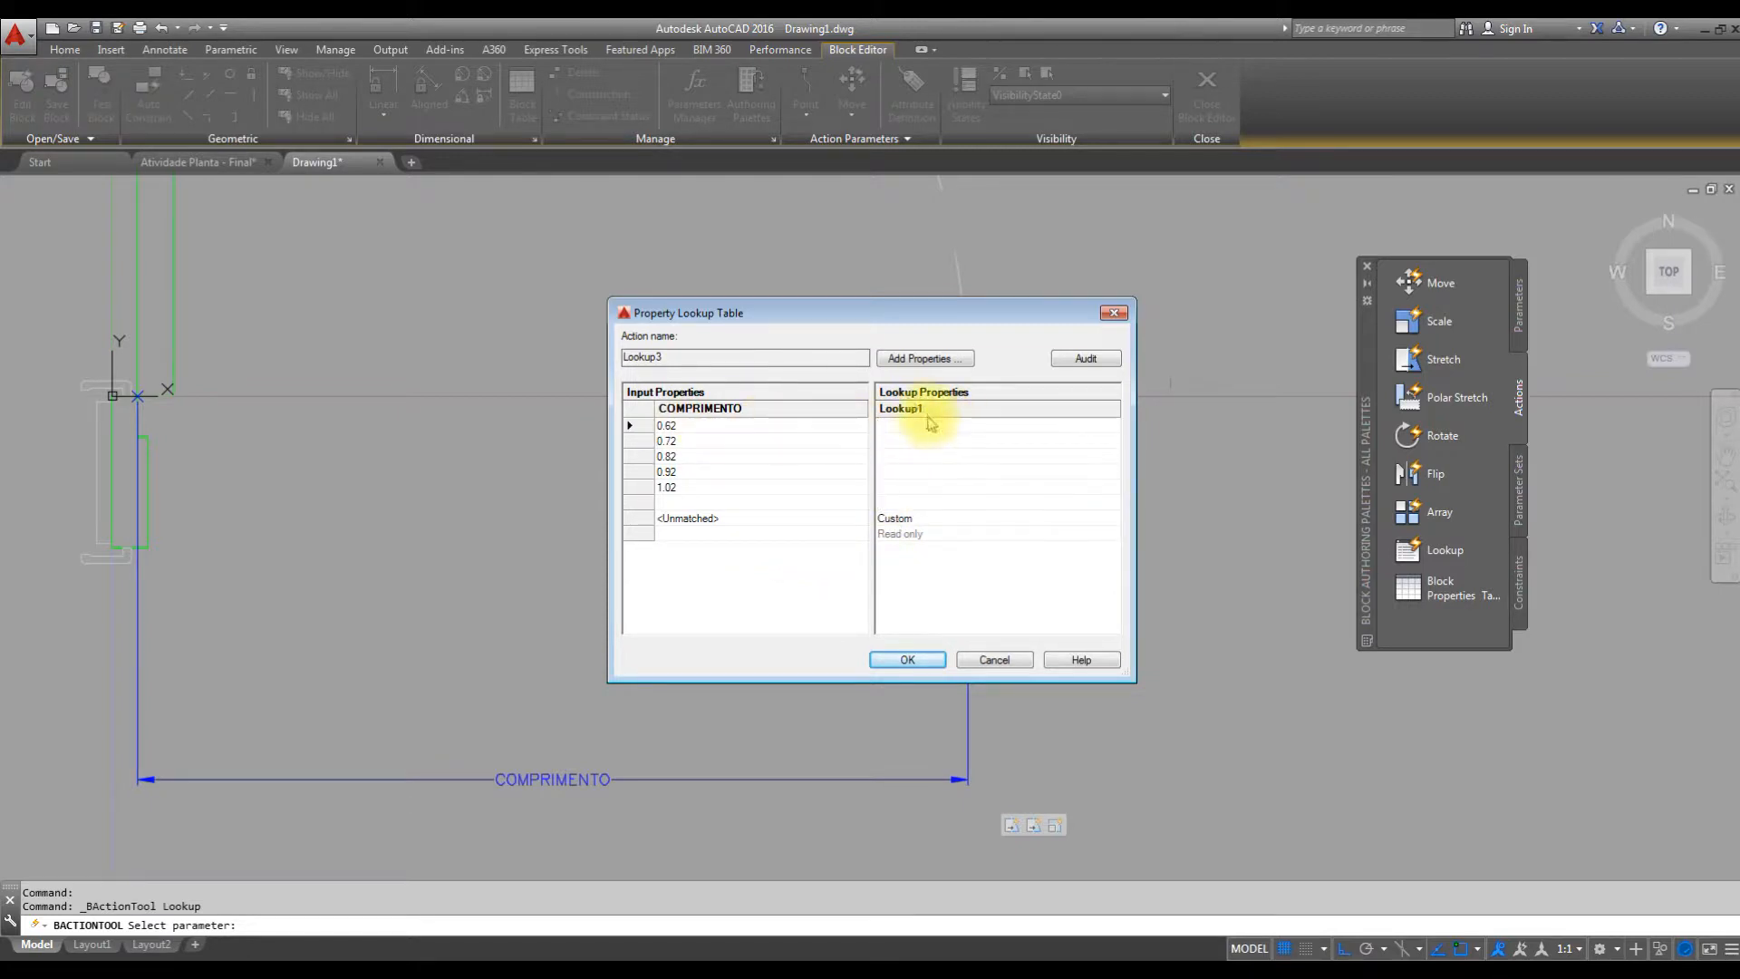
click(893, 423)
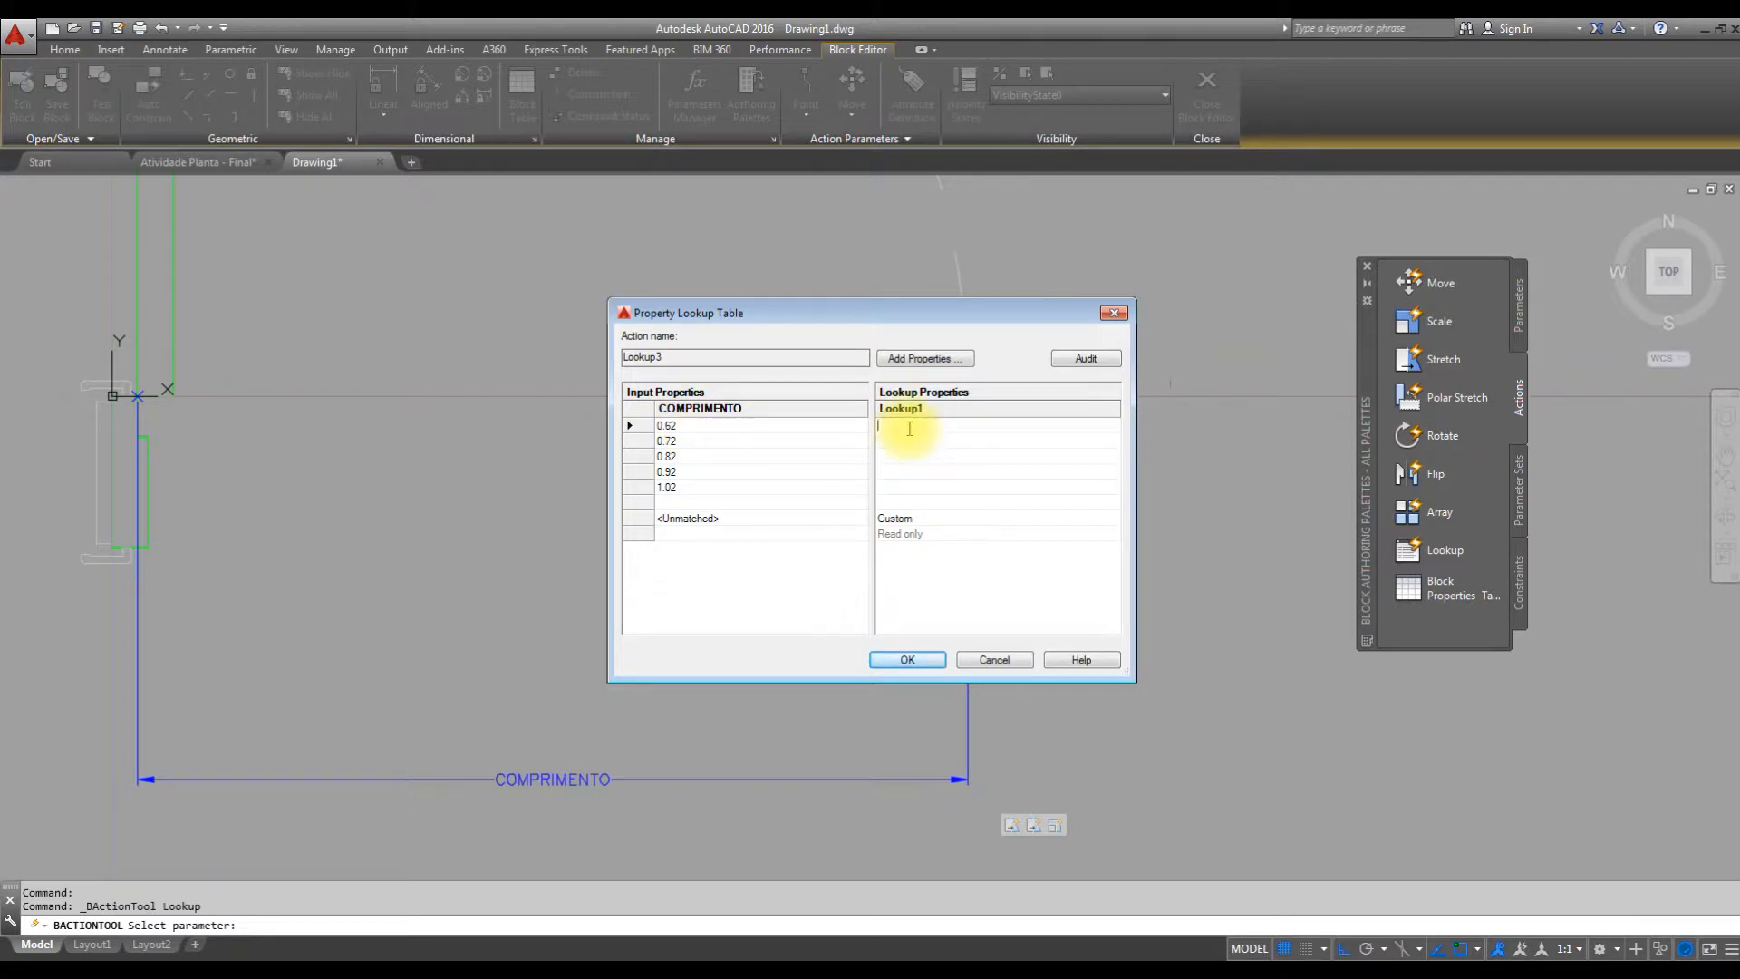
text(P - )
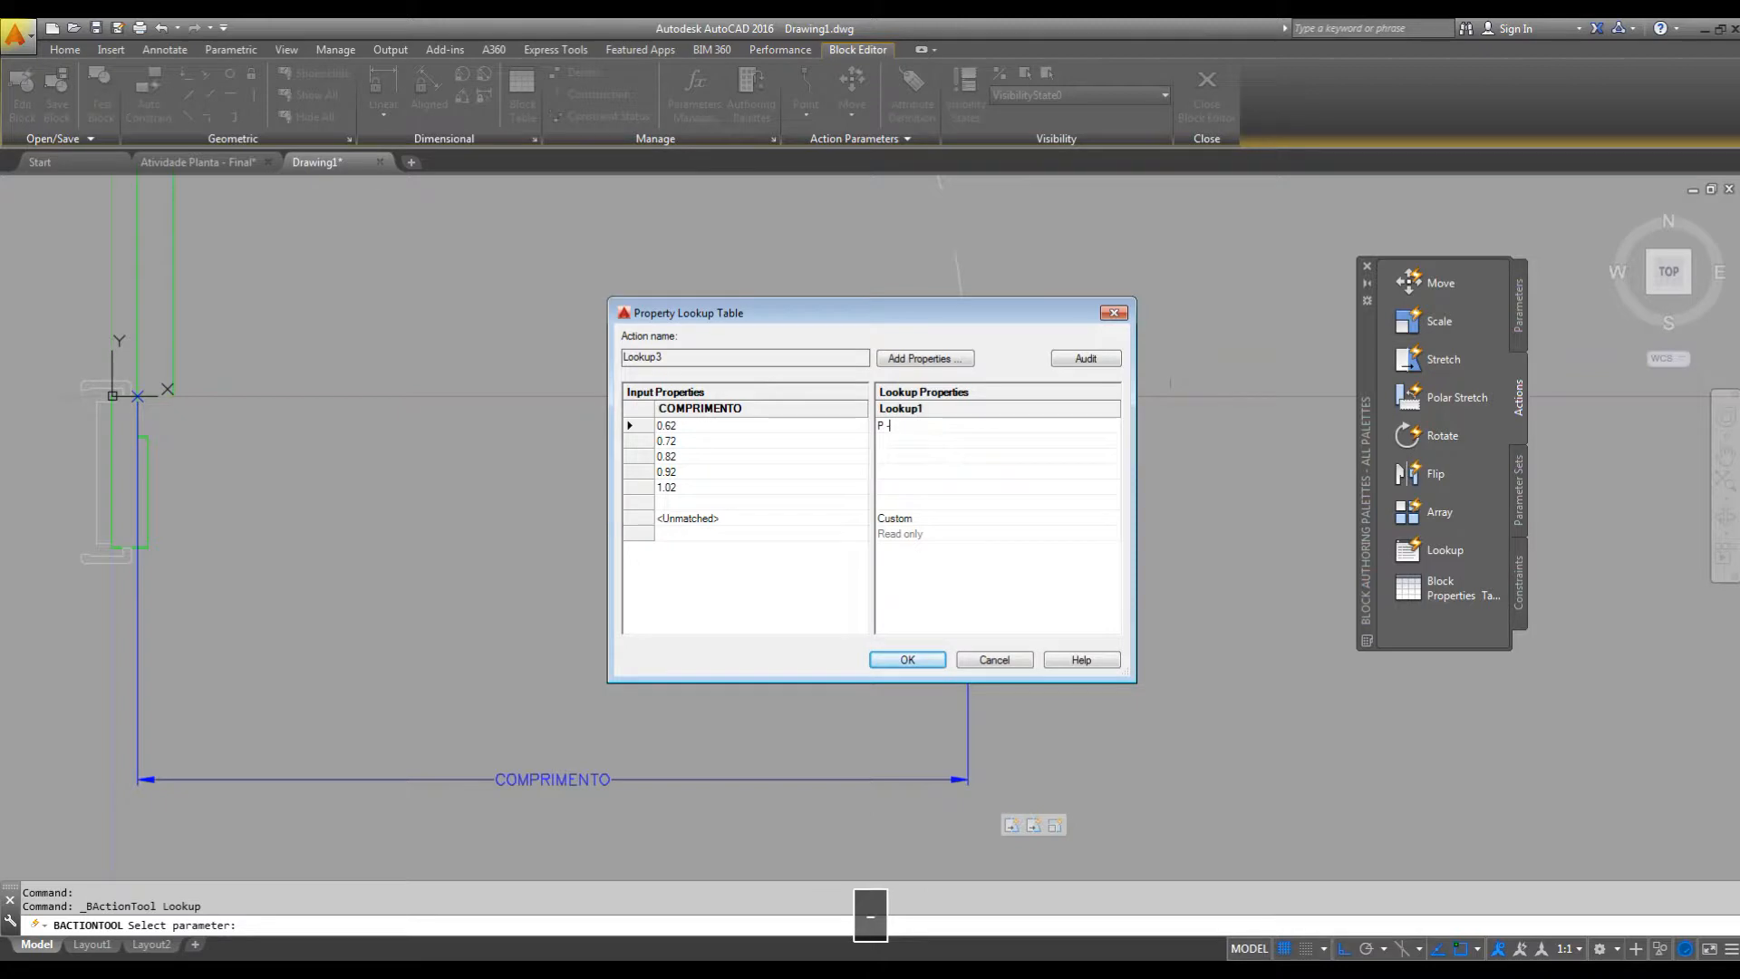
text(60)
click(850, 428)
key(ctrl+c)
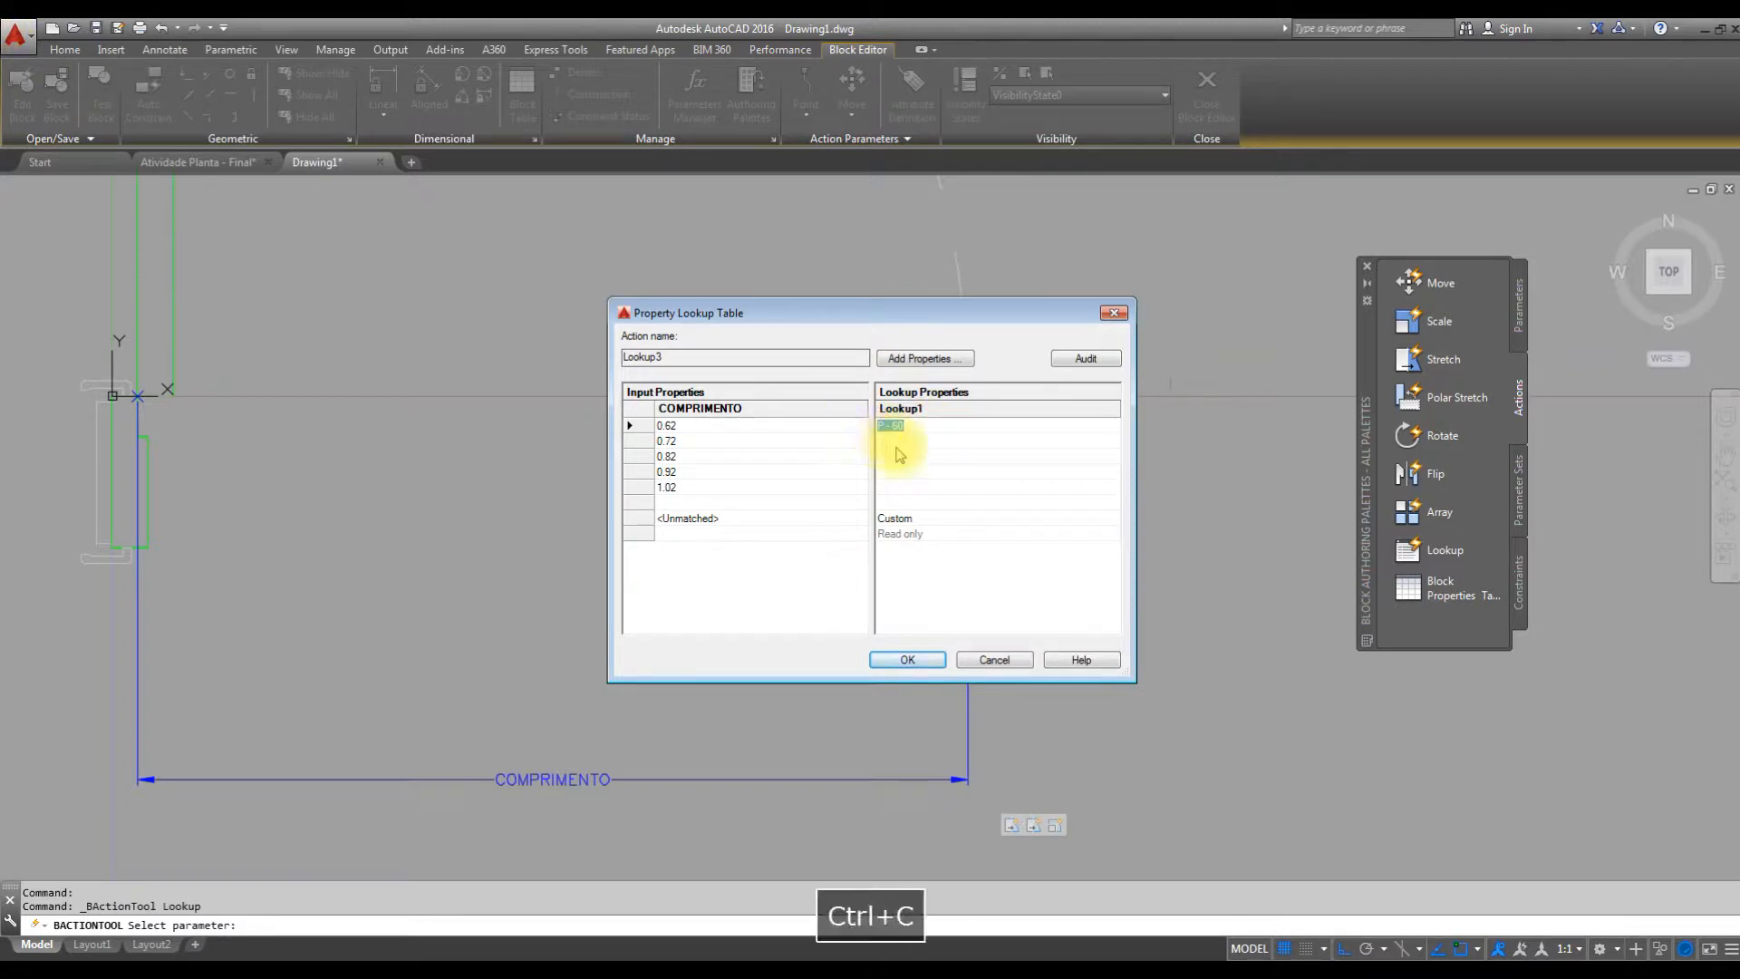
key(ctrl+v)
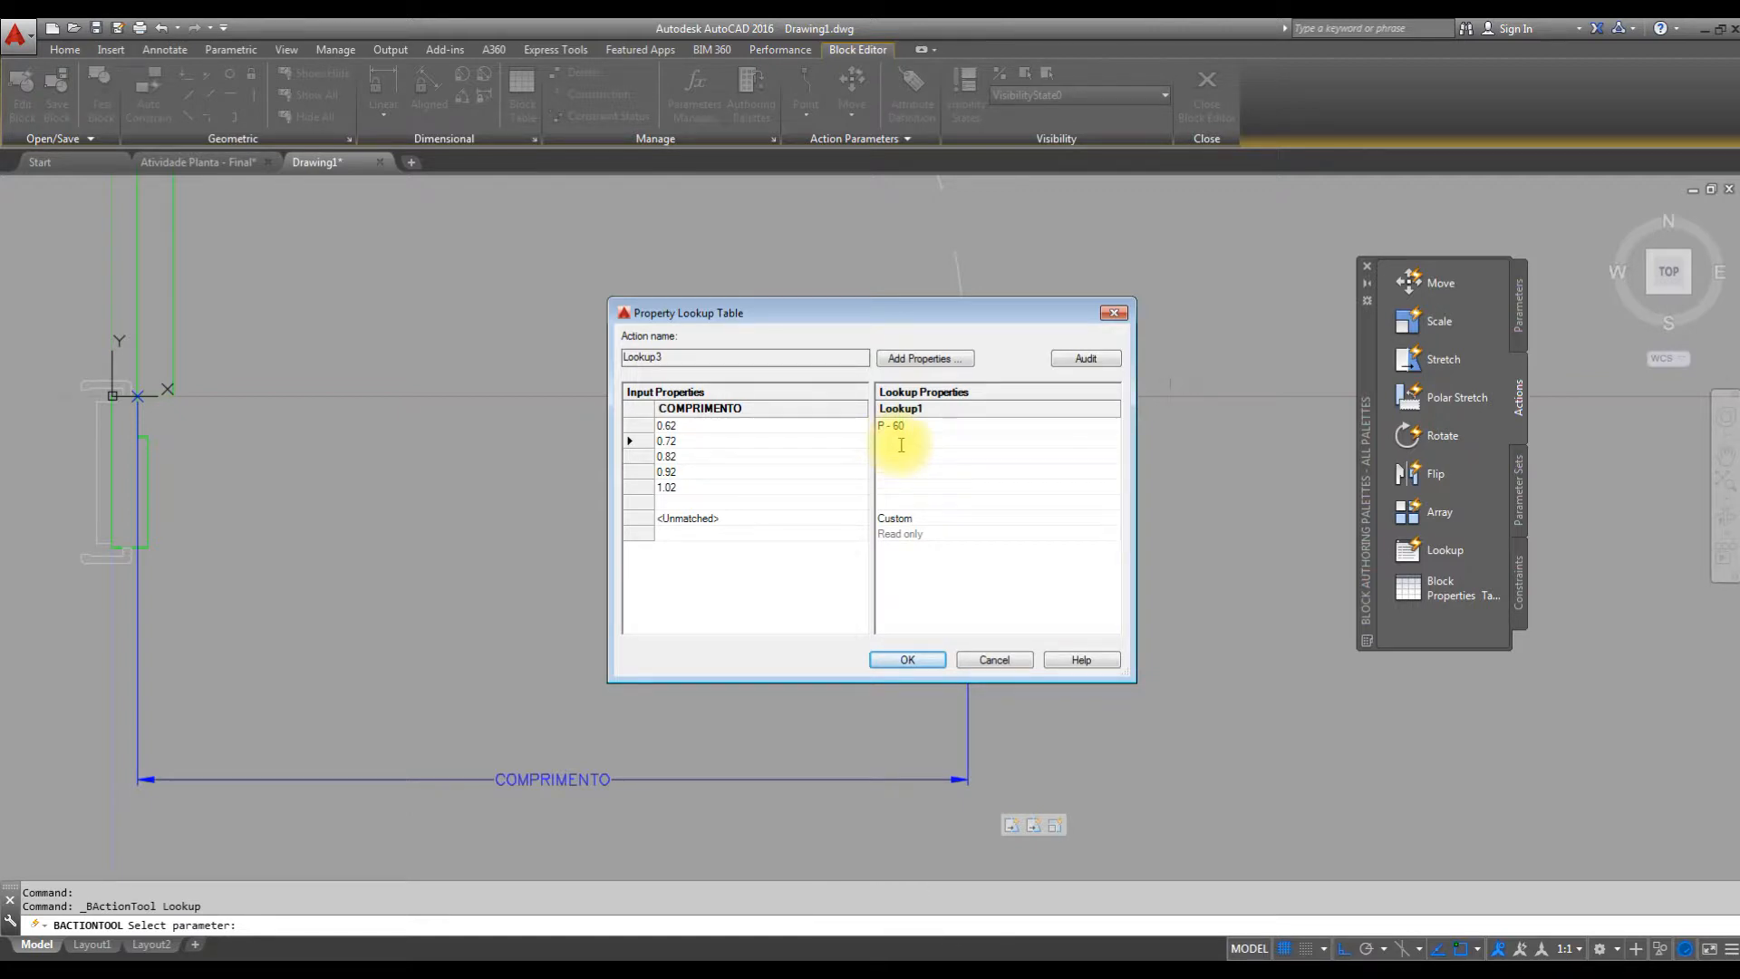
text(P -70)
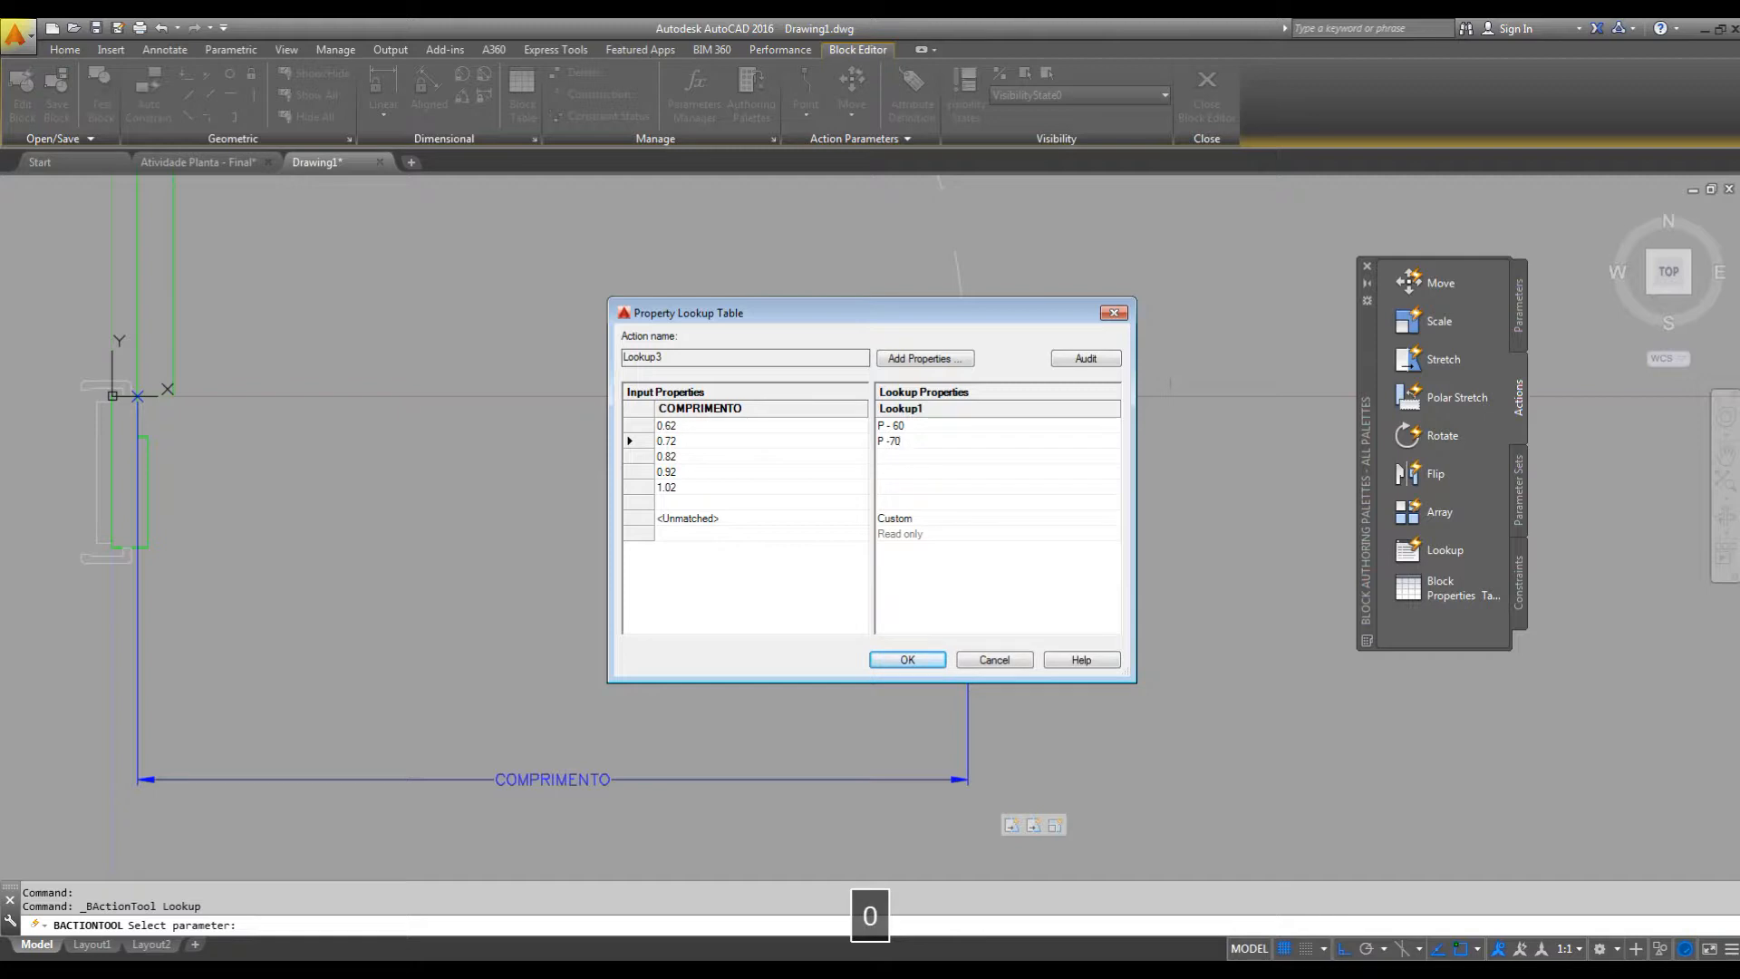
key(Tab)
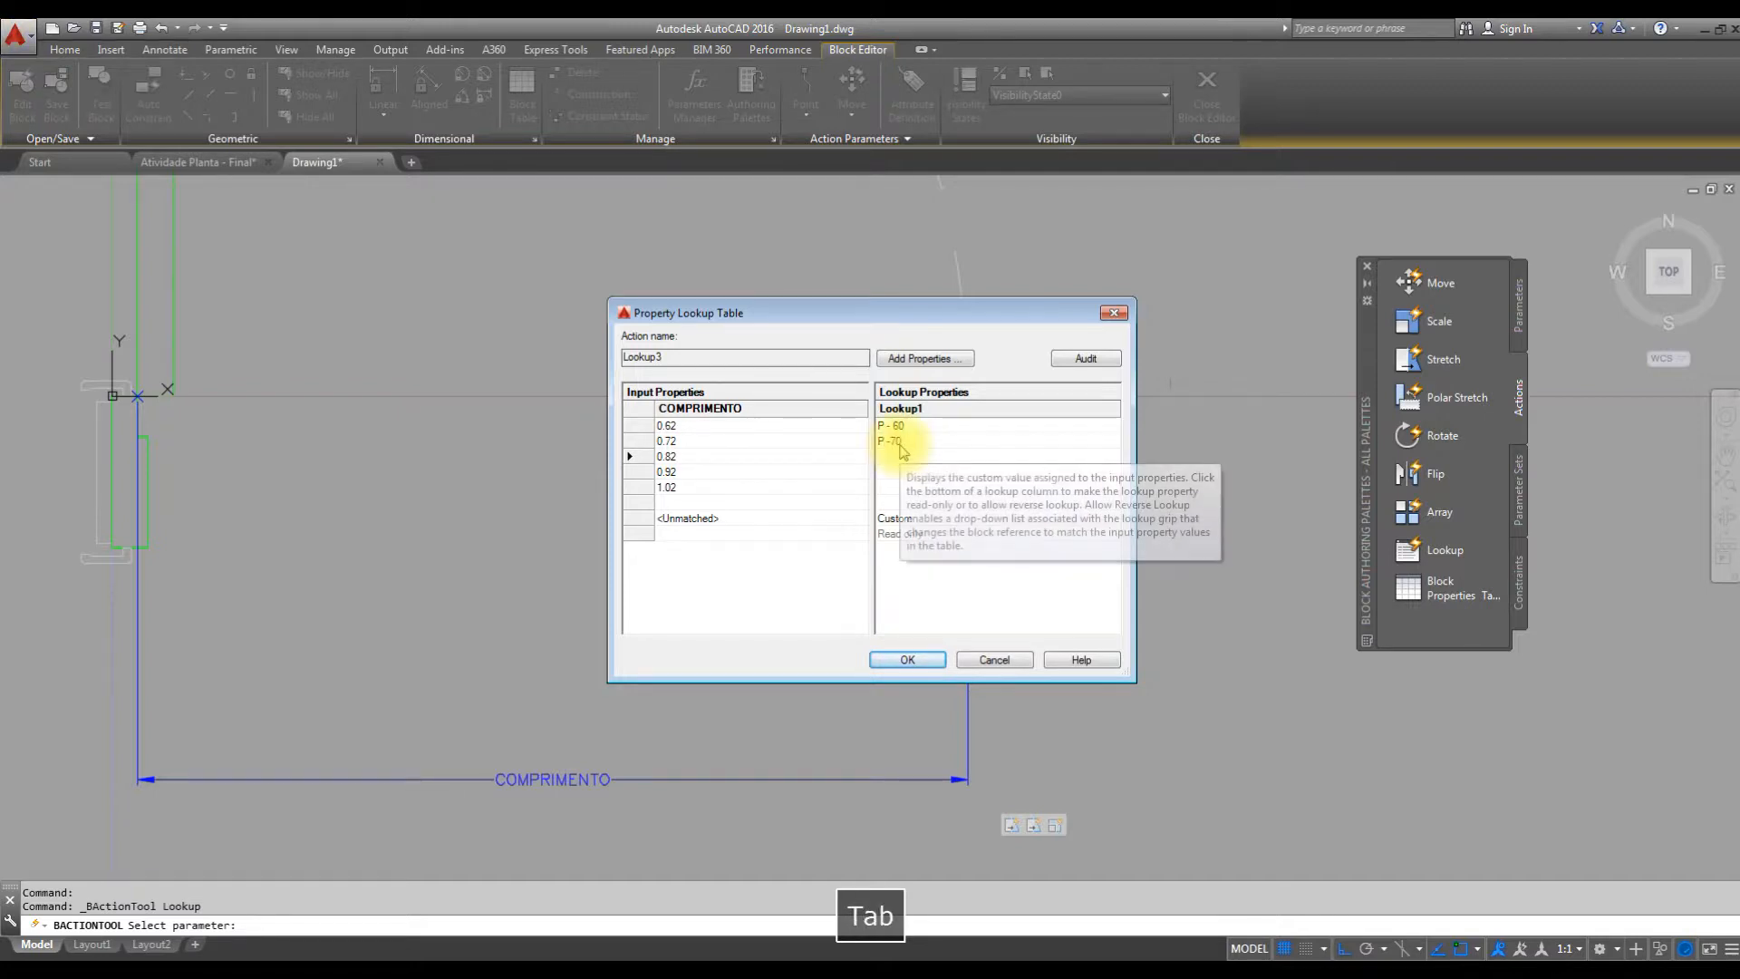
Label the 0.82, 0.92 and 1.02 rows "P - 80", "P - 90" and "P - 100", and accept the lookup table.
text(P)
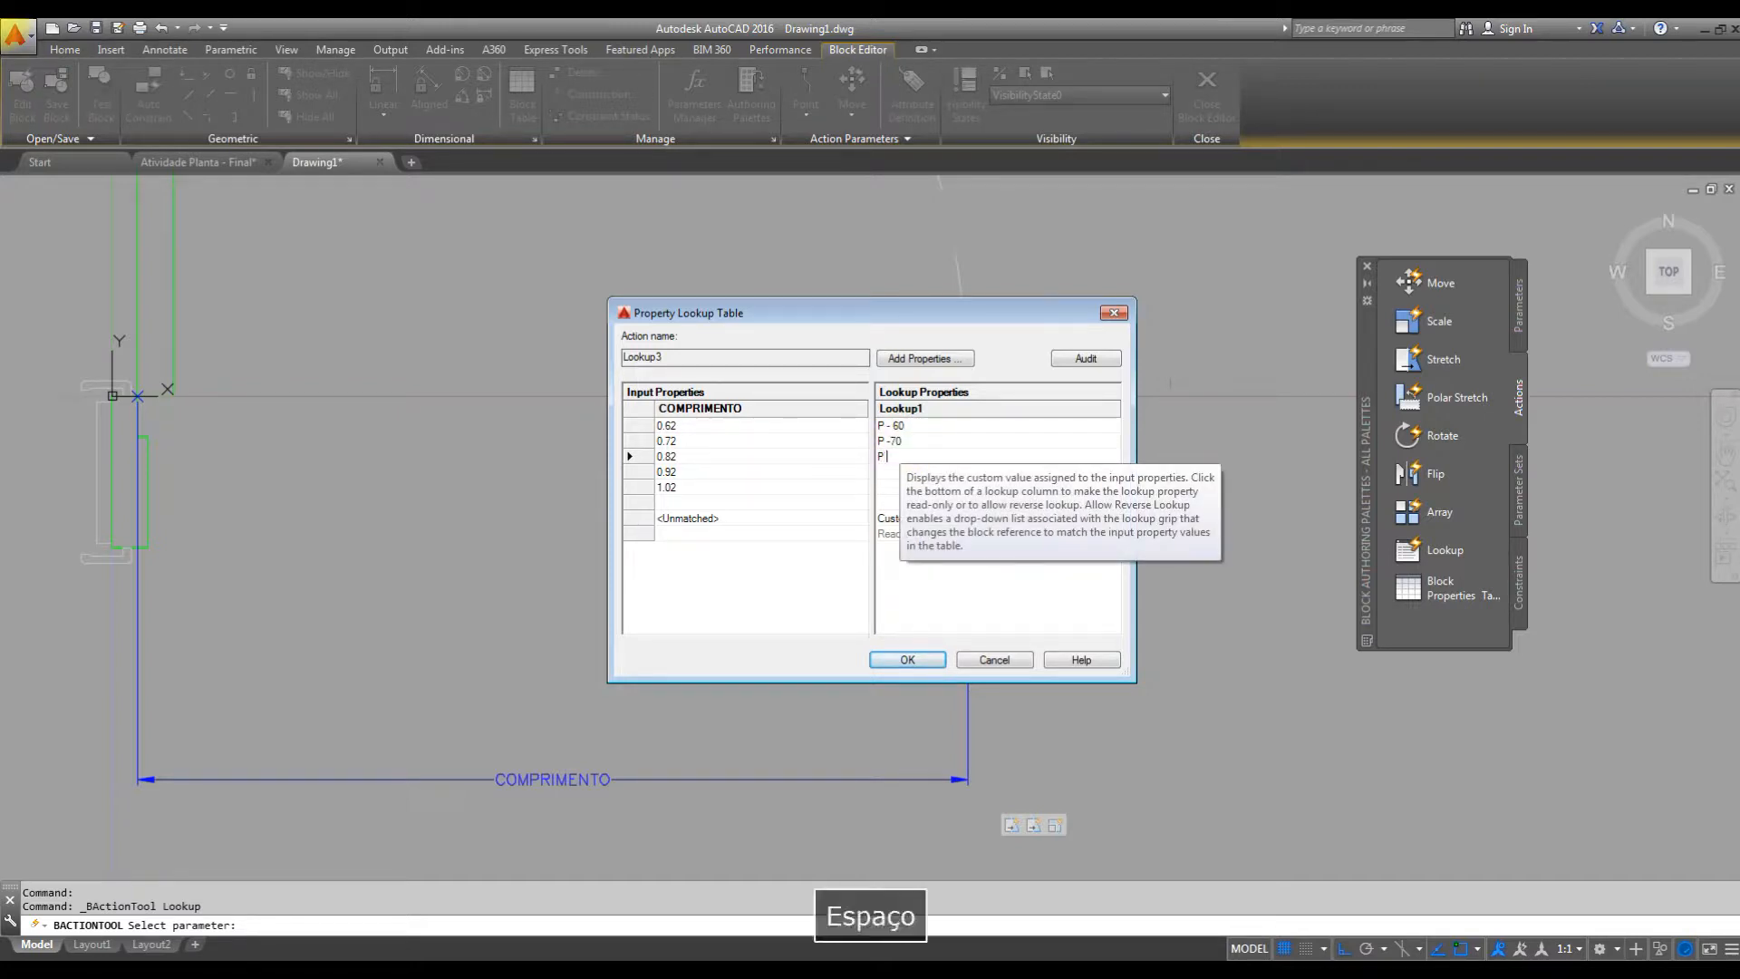
text( -)
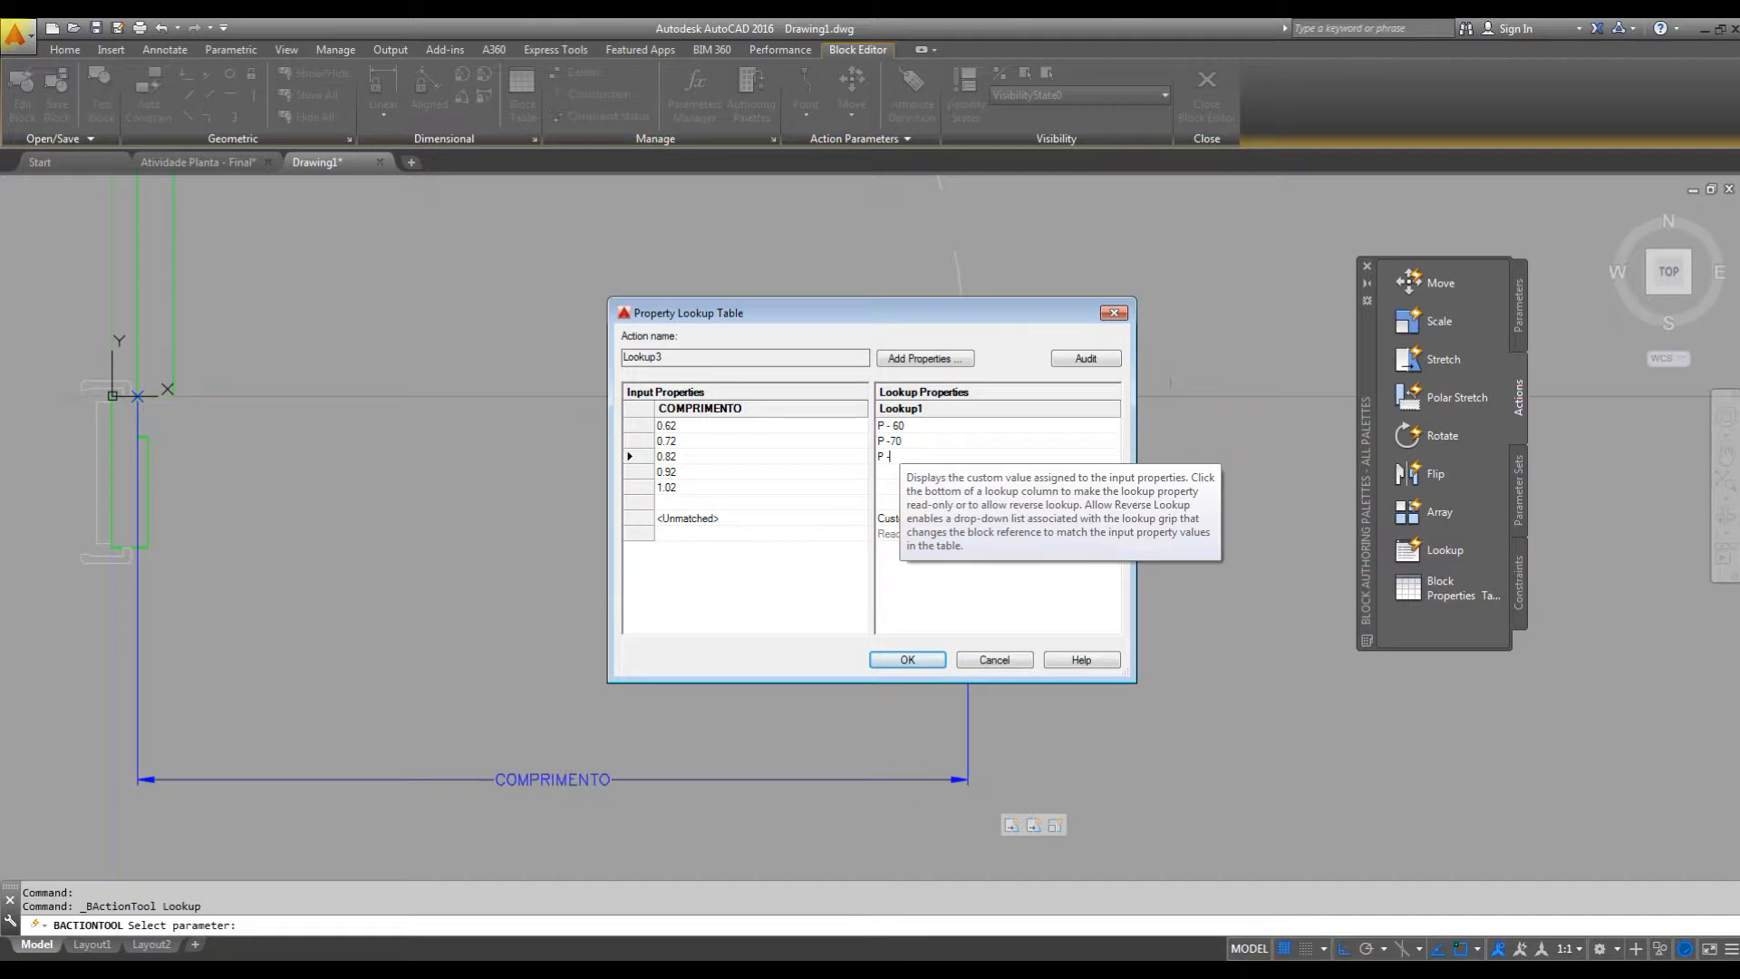
text( 80)
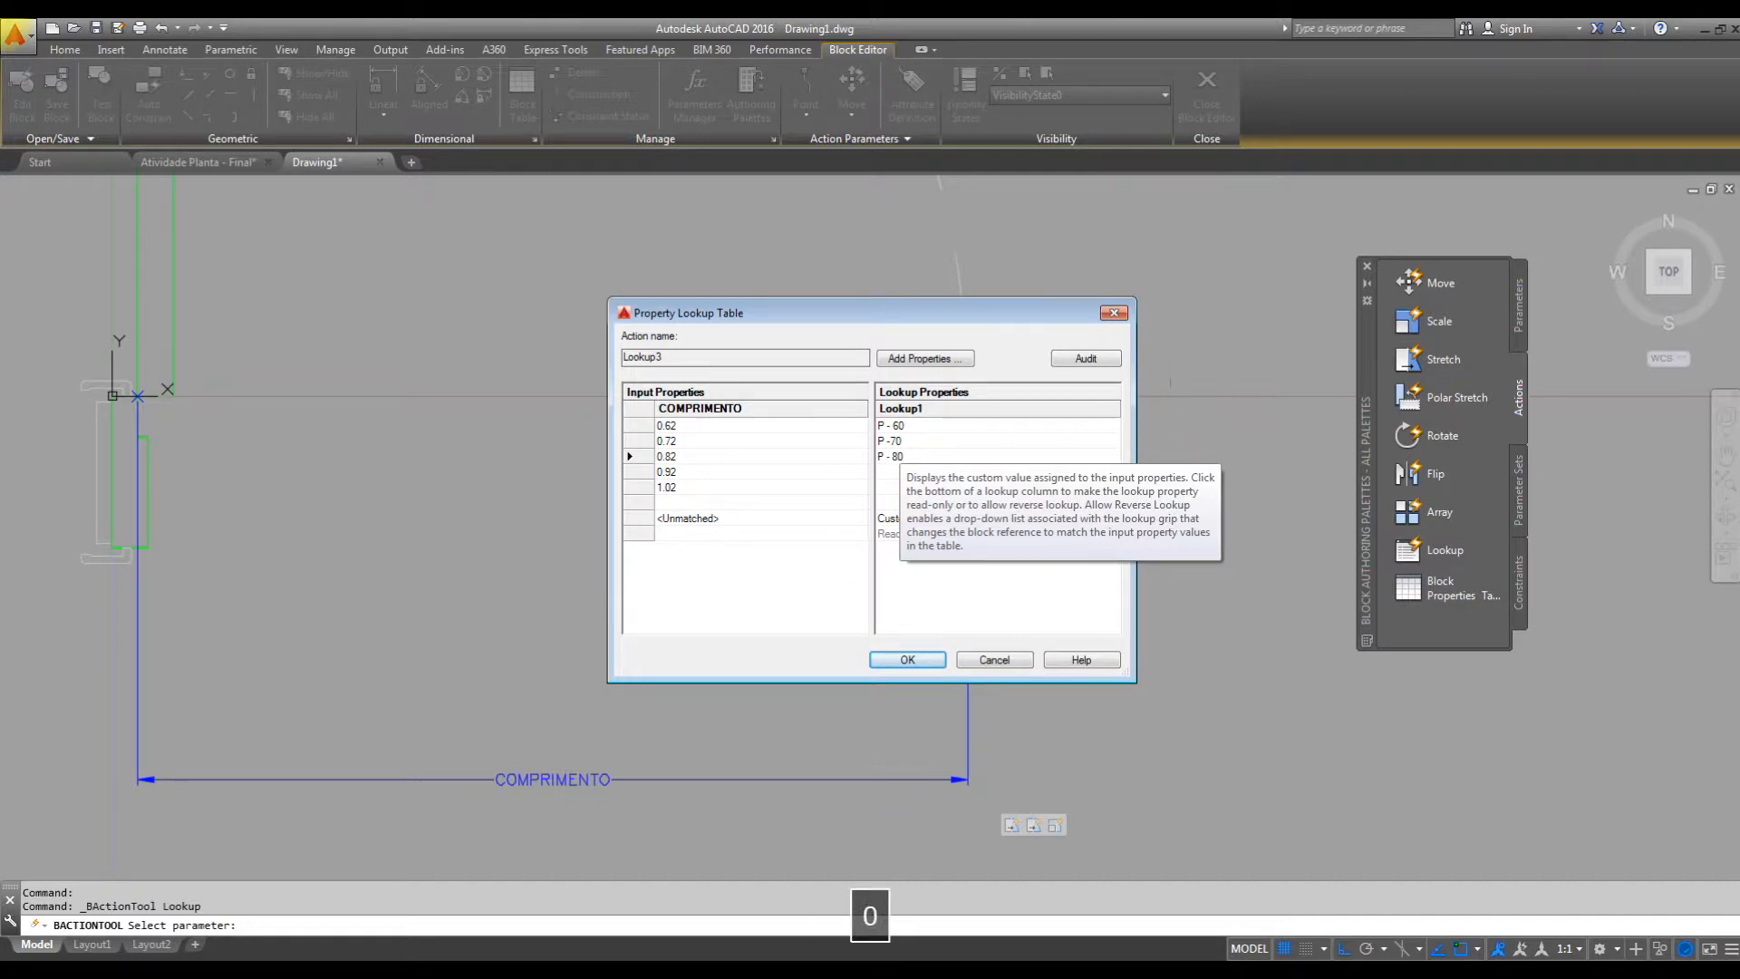
key(Tab)
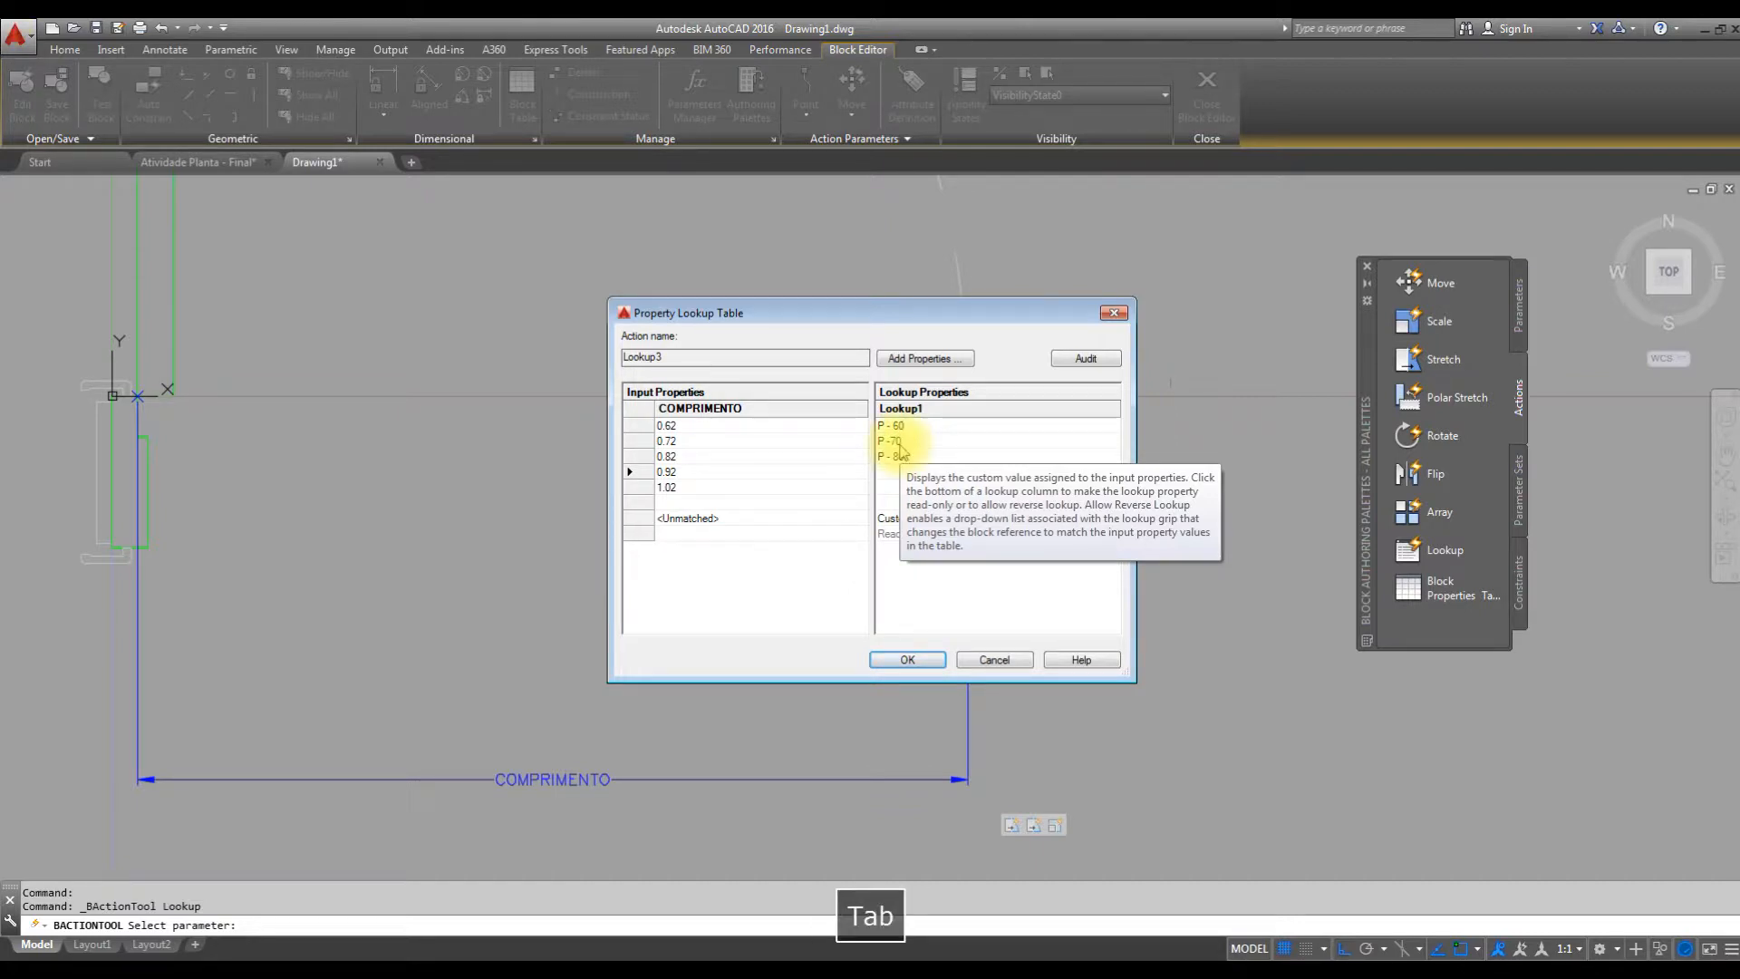
text(P - )
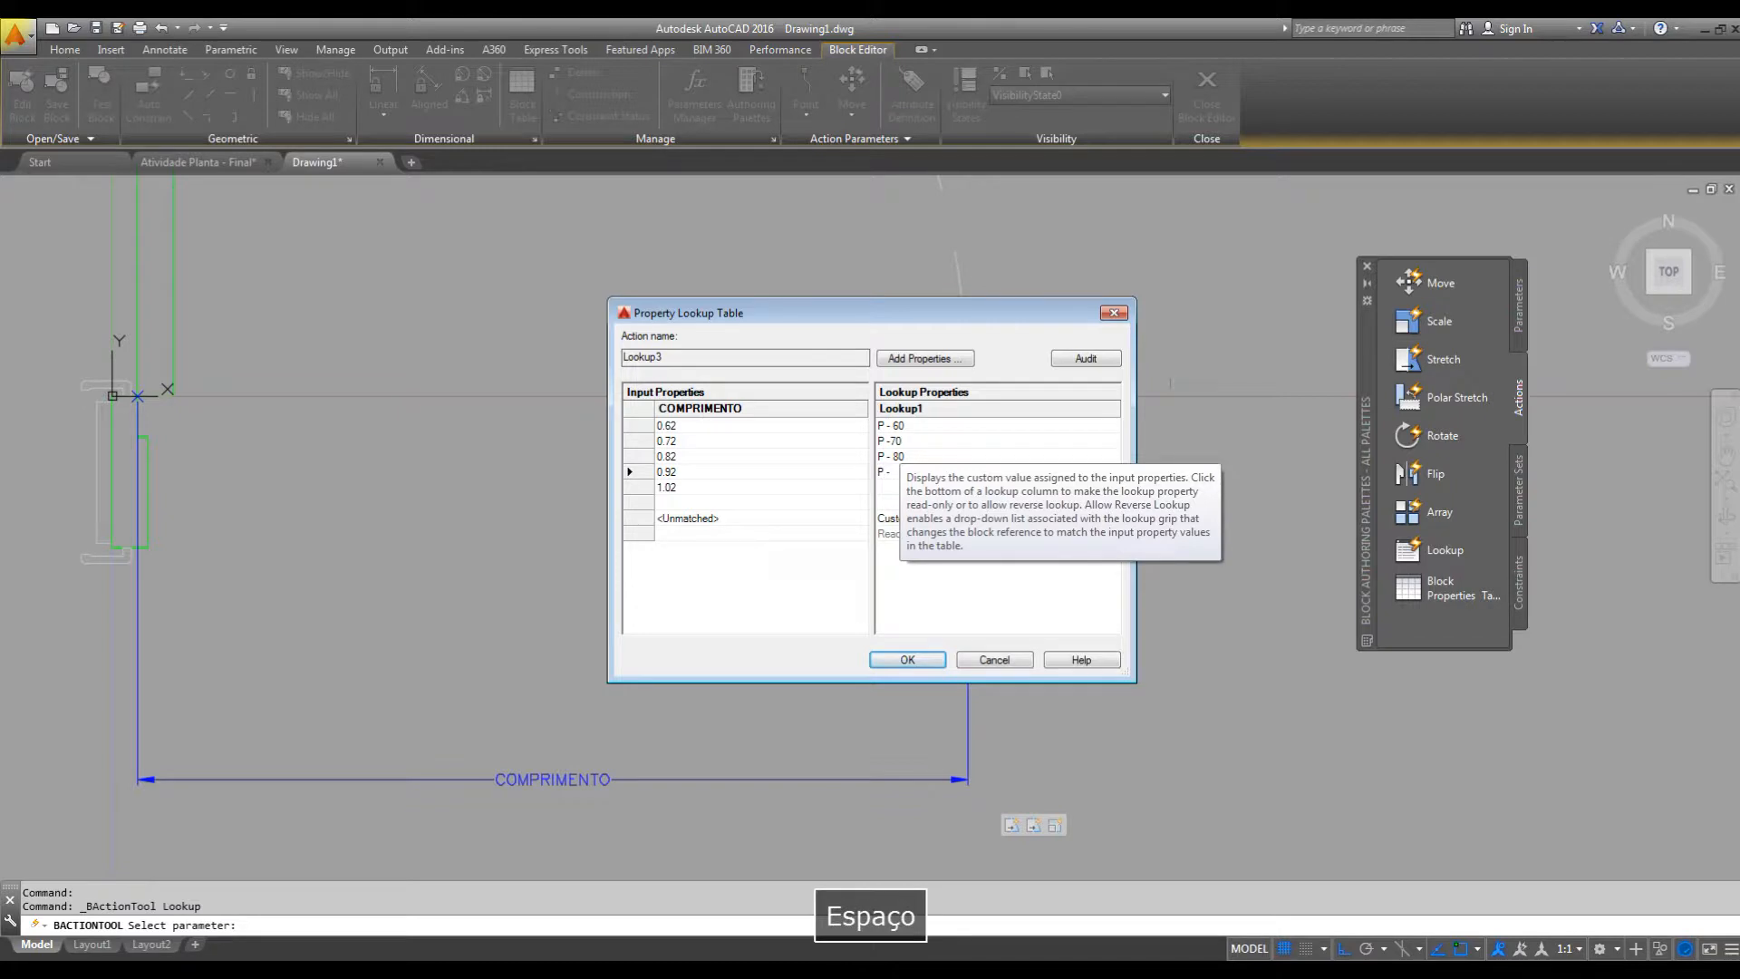
text(90)
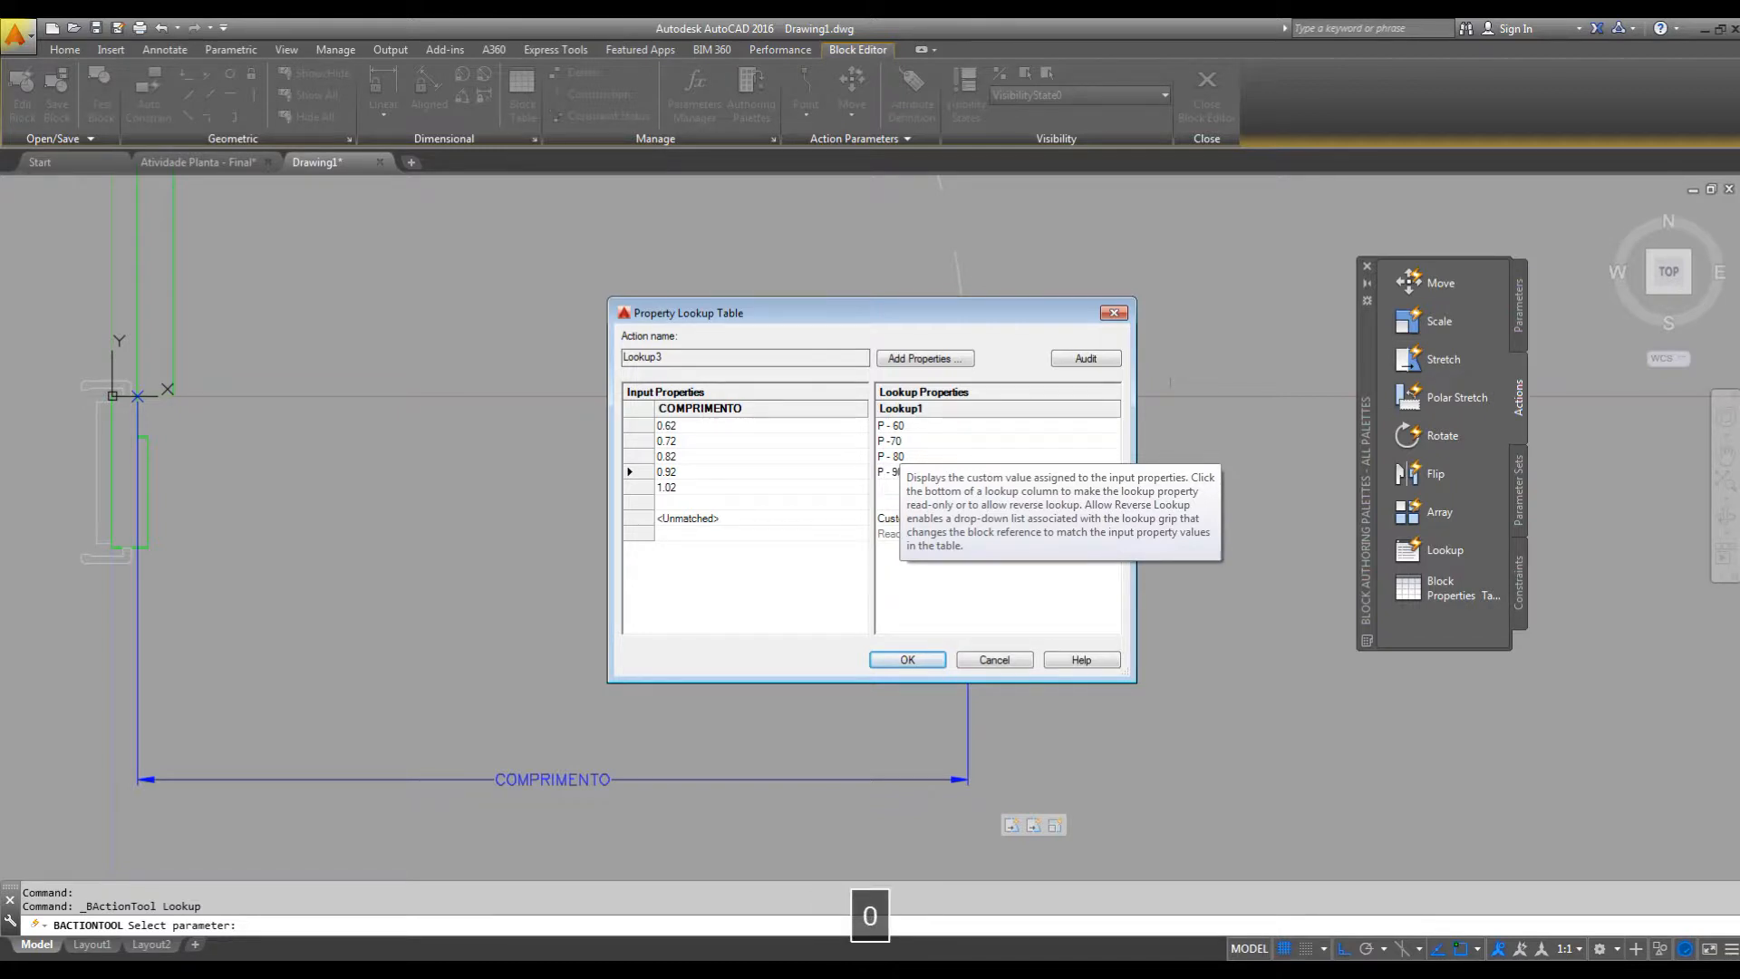
key(Tab)
text(P )
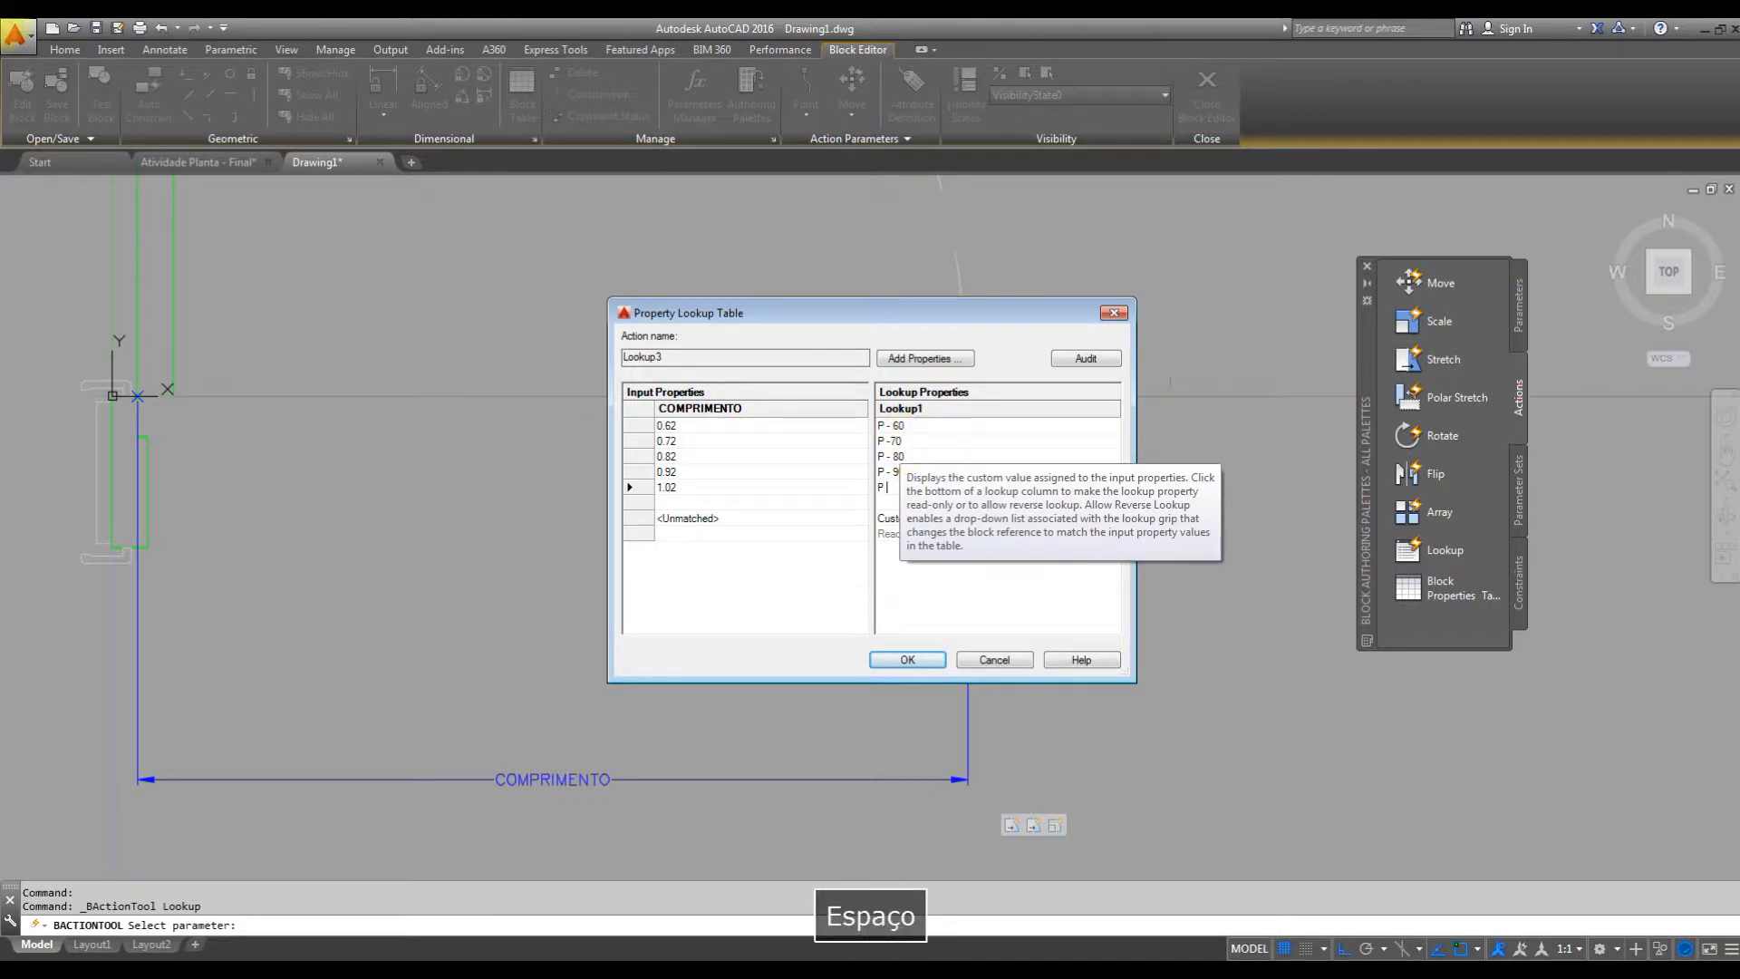
text(- 100)
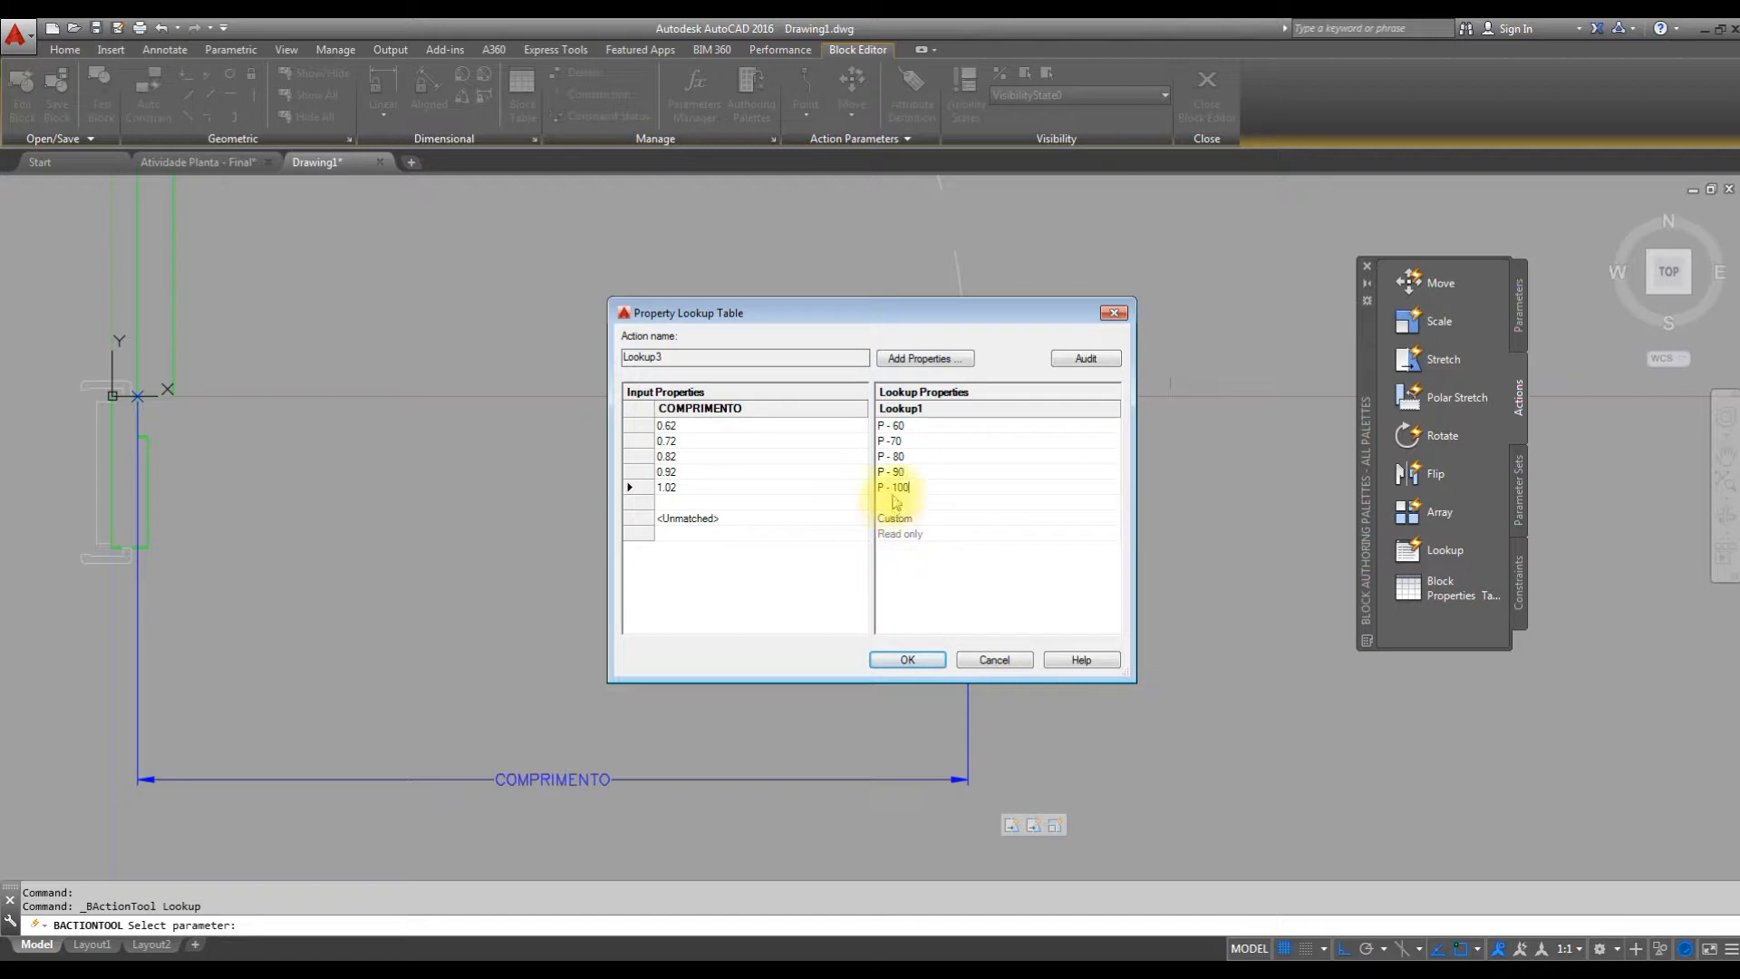
click(908, 660)
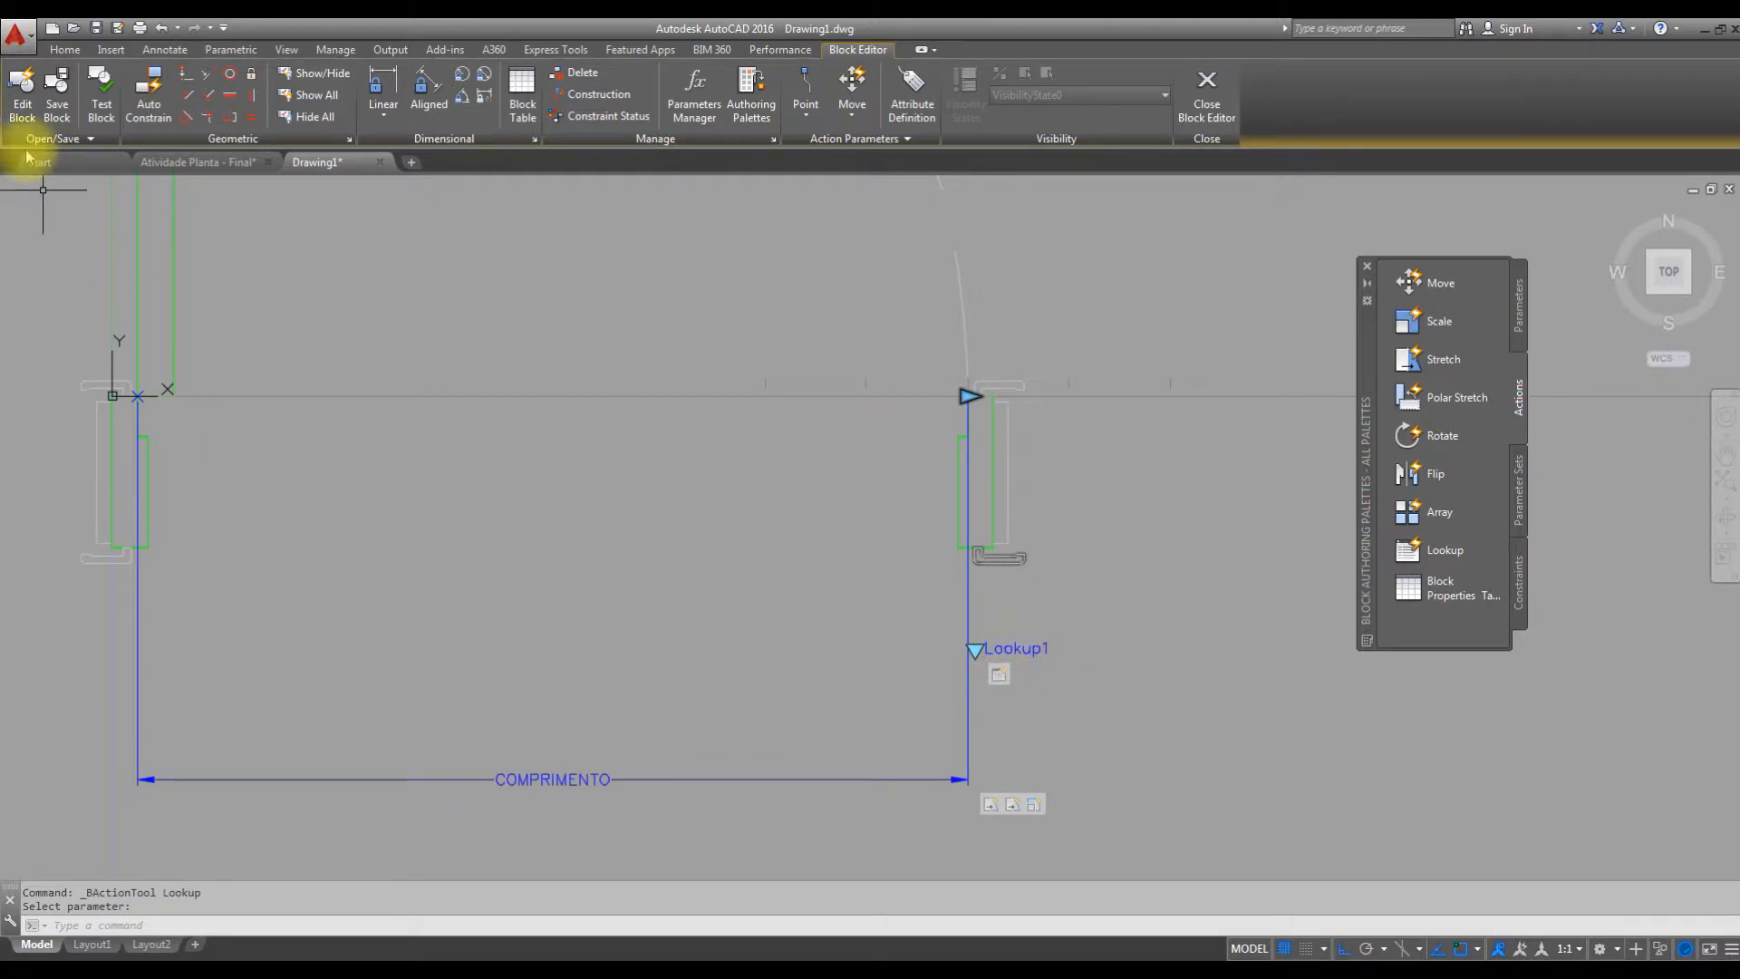
Test the door block by switching its lookup through several sizes up to P - 100, then back to P - 60.
click(103, 88)
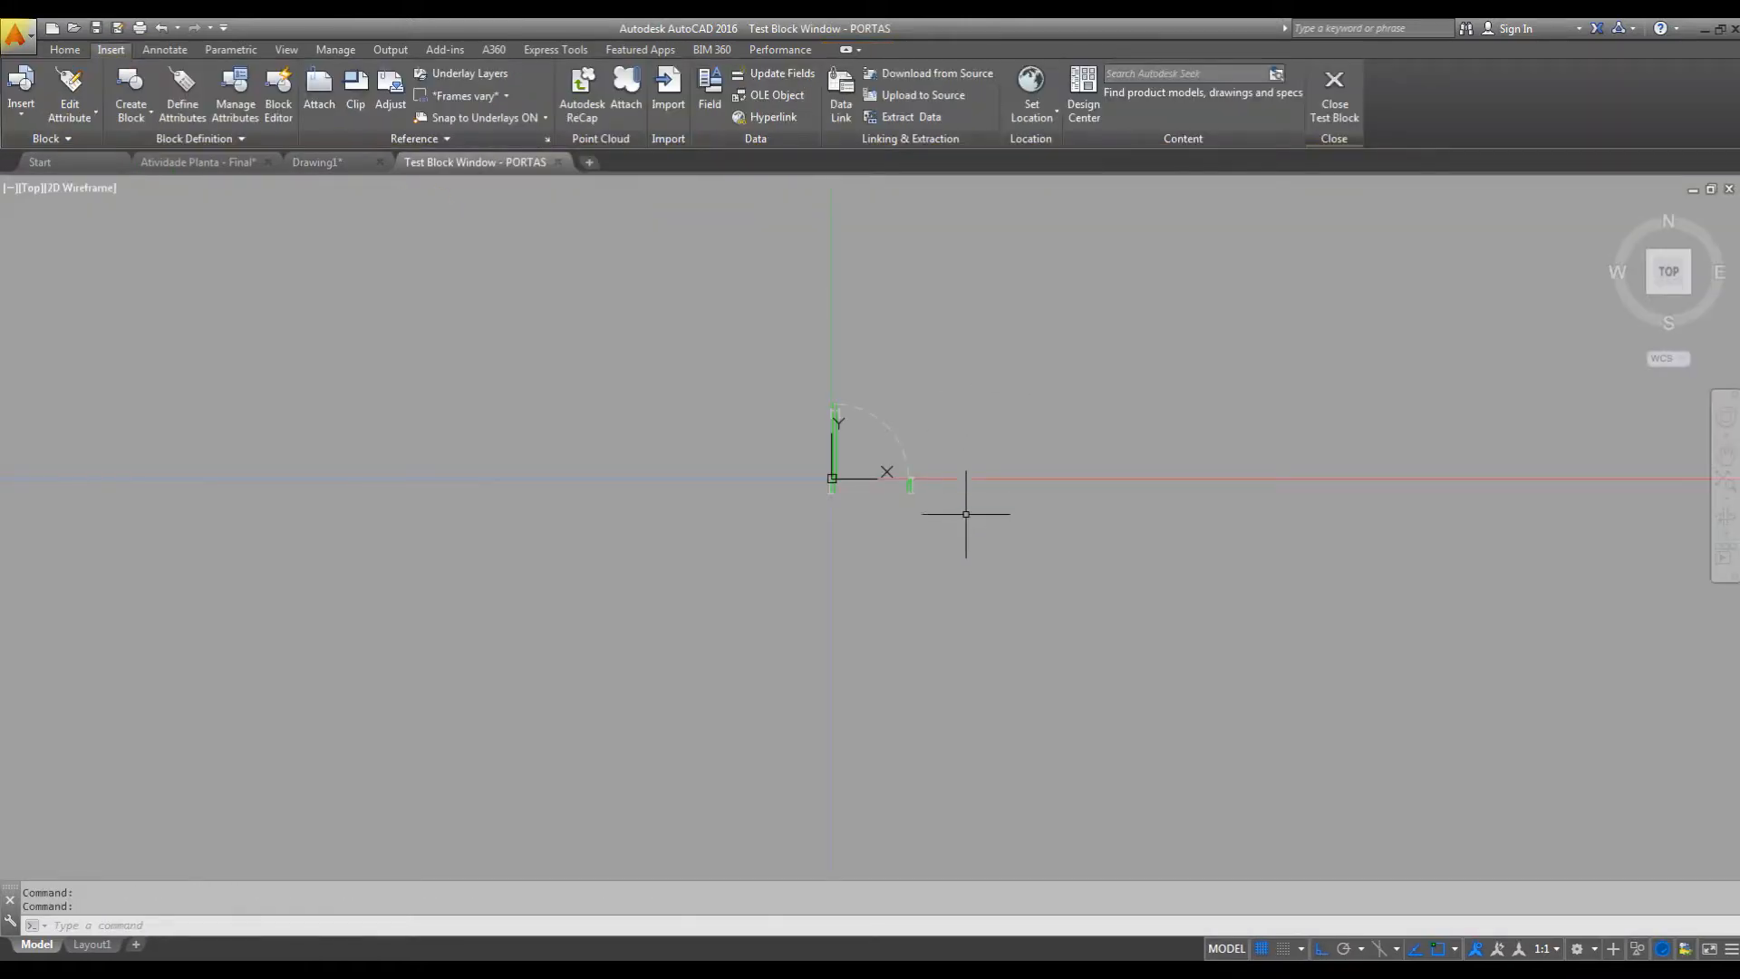
click(987, 328)
click(930, 418)
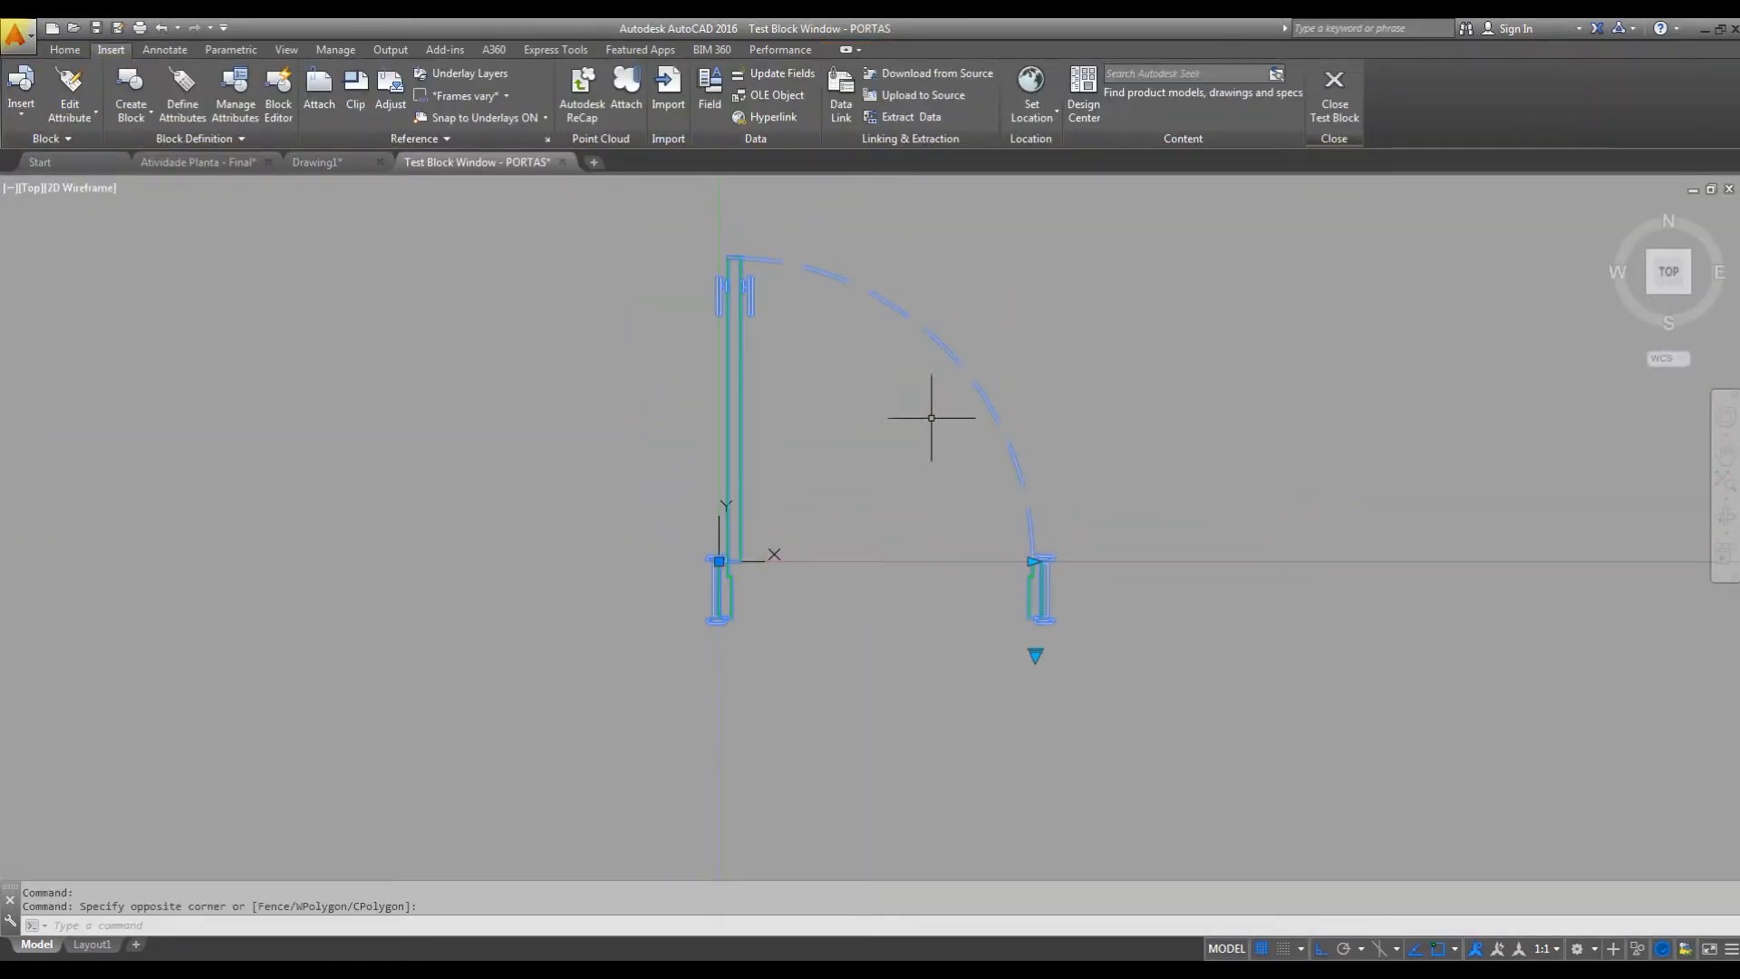
click(1035, 654)
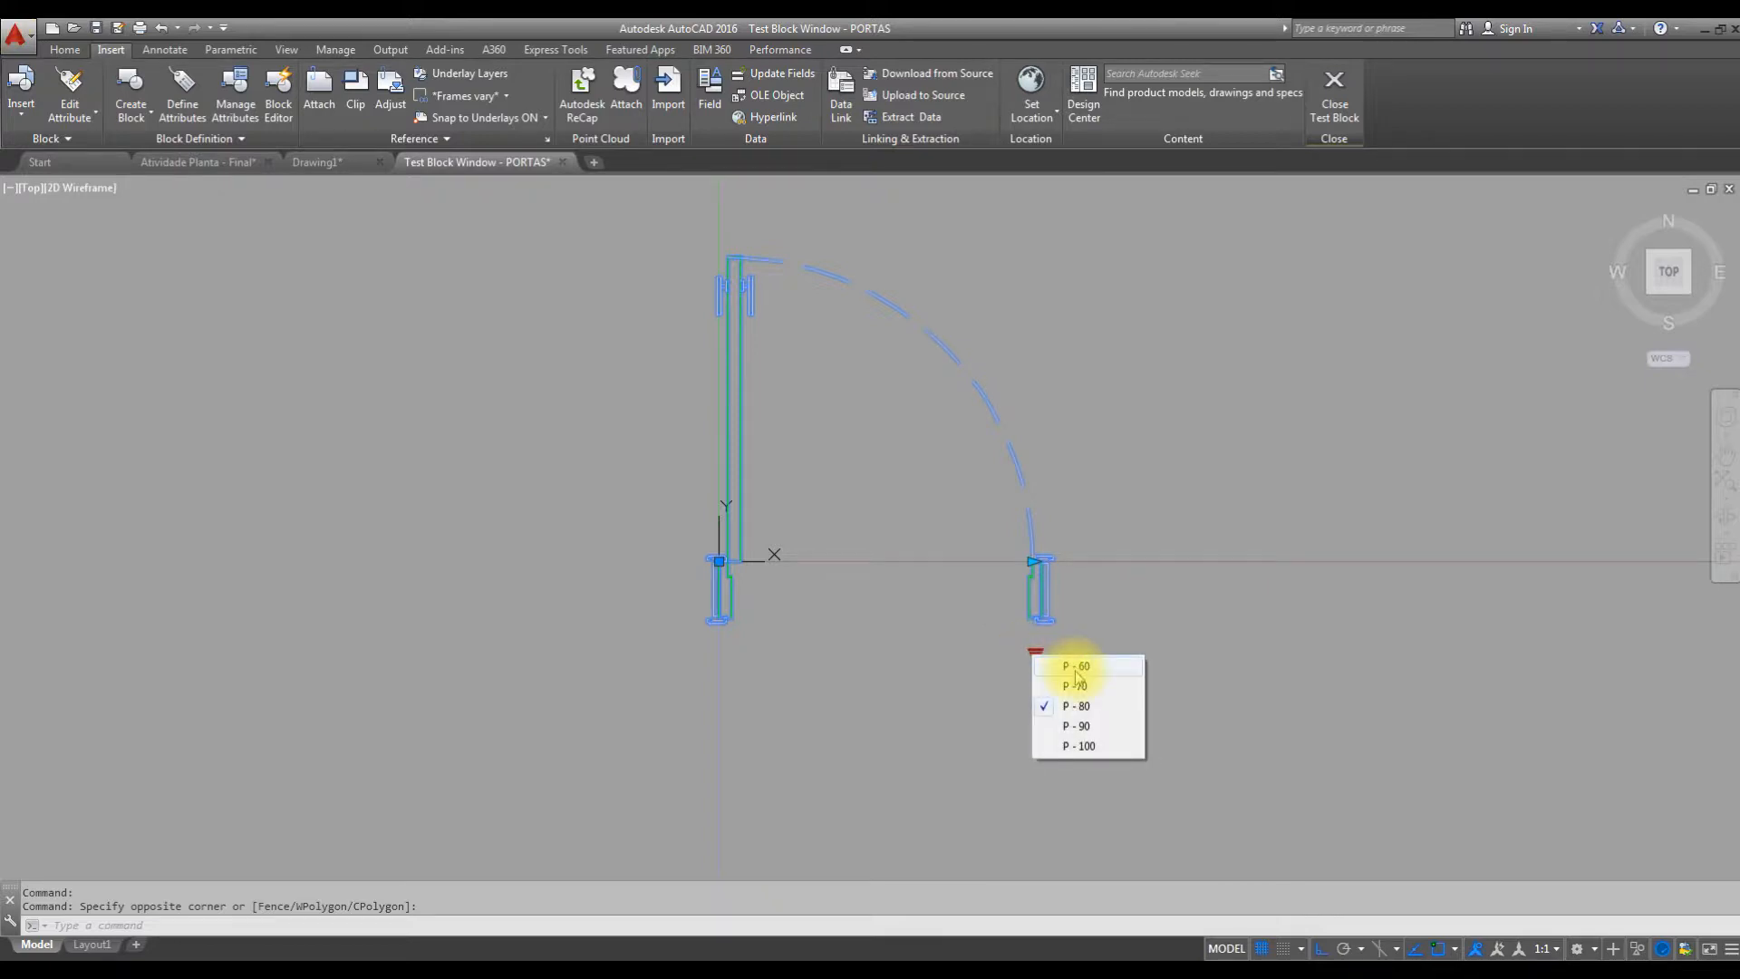
click(1064, 662)
click(1036, 653)
click(1100, 718)
click(1036, 654)
click(1088, 747)
click(1036, 654)
click(1081, 667)
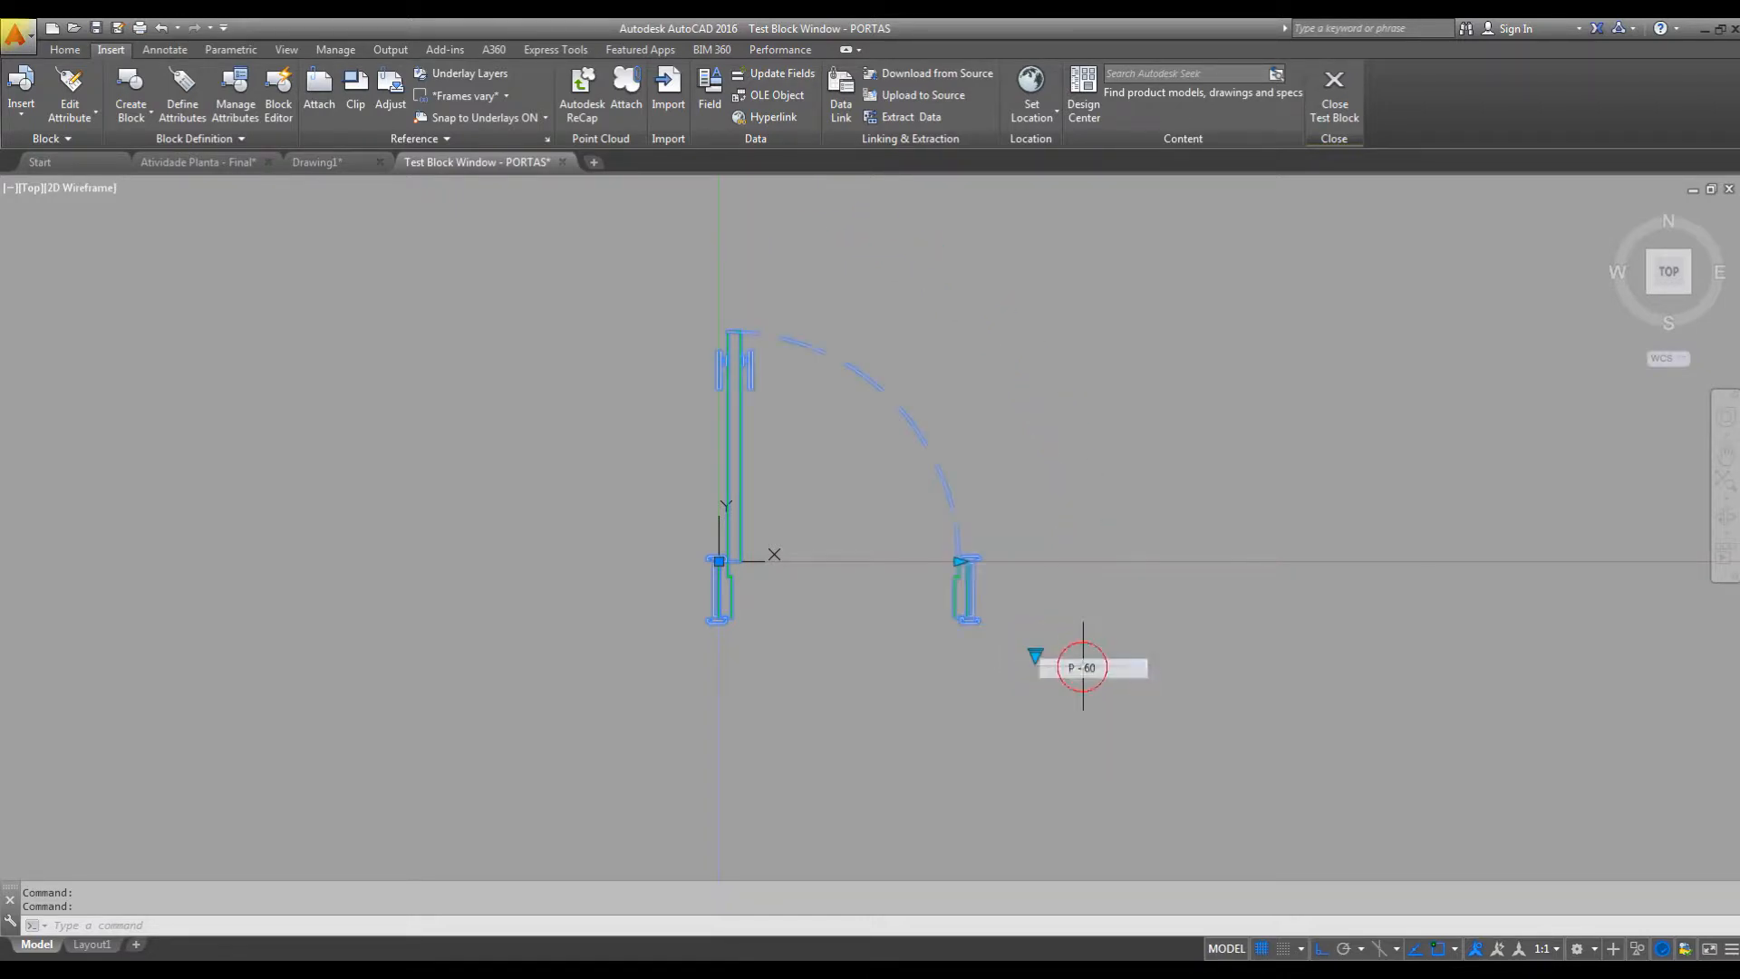
Test the door's width grip by stretching the opening wider and returning it to the P - 60 width.
click(959, 561)
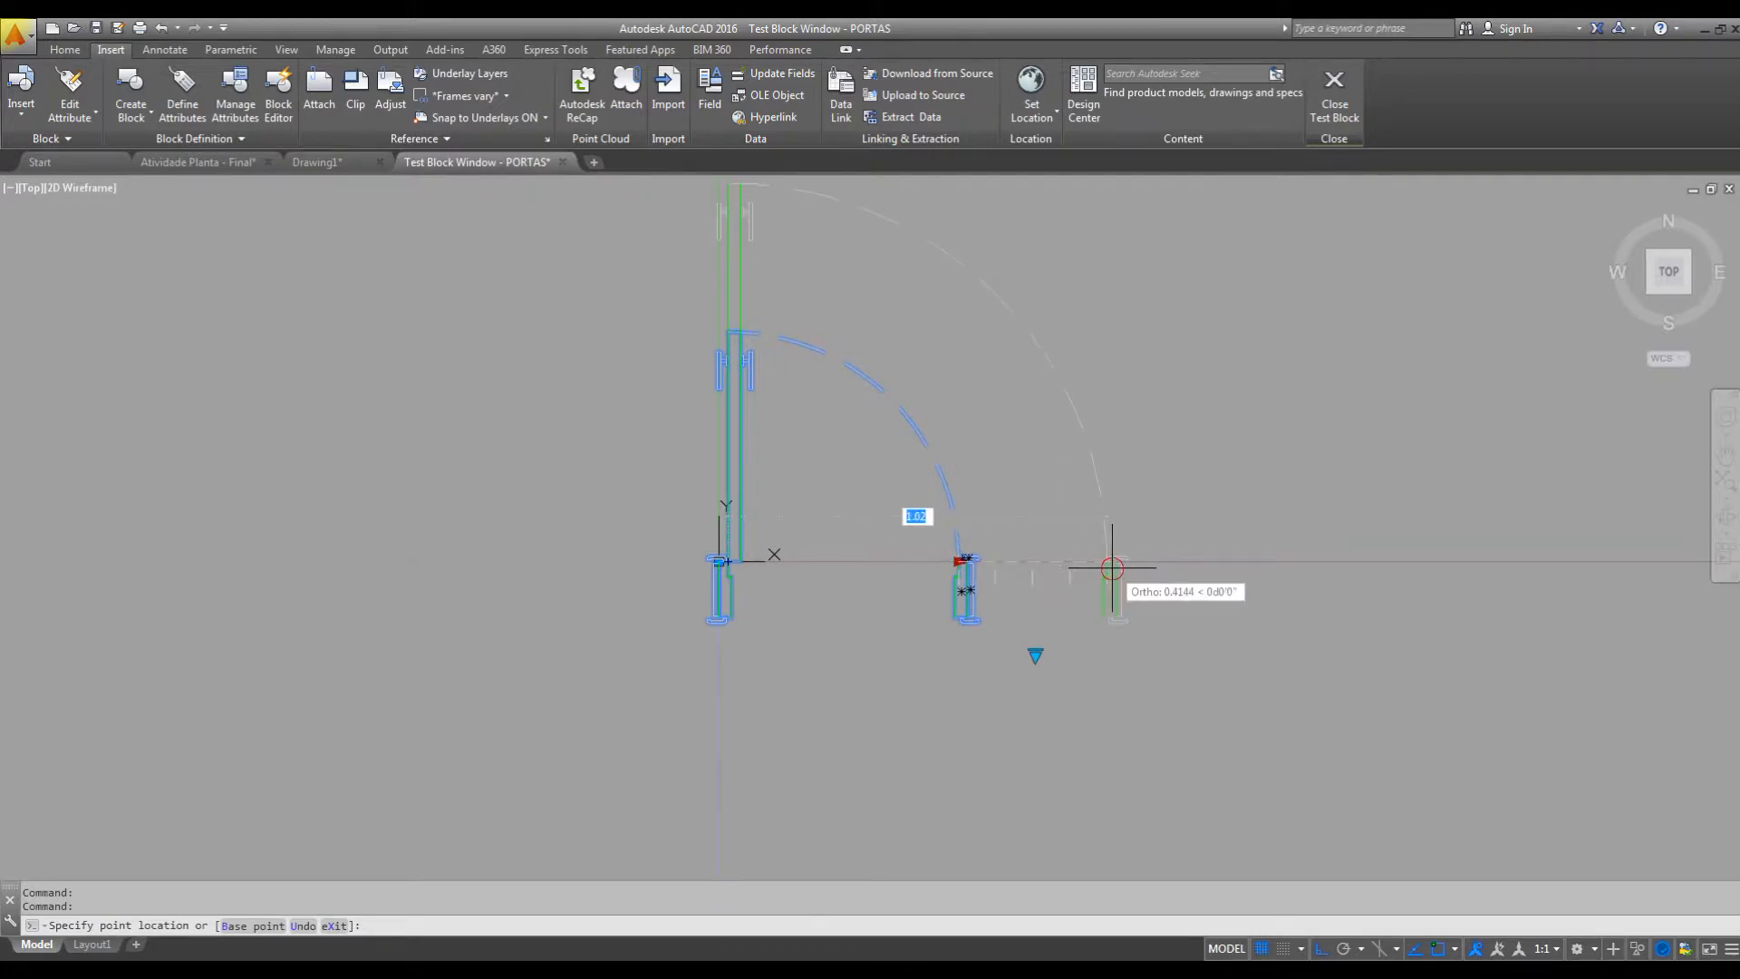
click(1103, 563)
click(1108, 561)
click(950, 561)
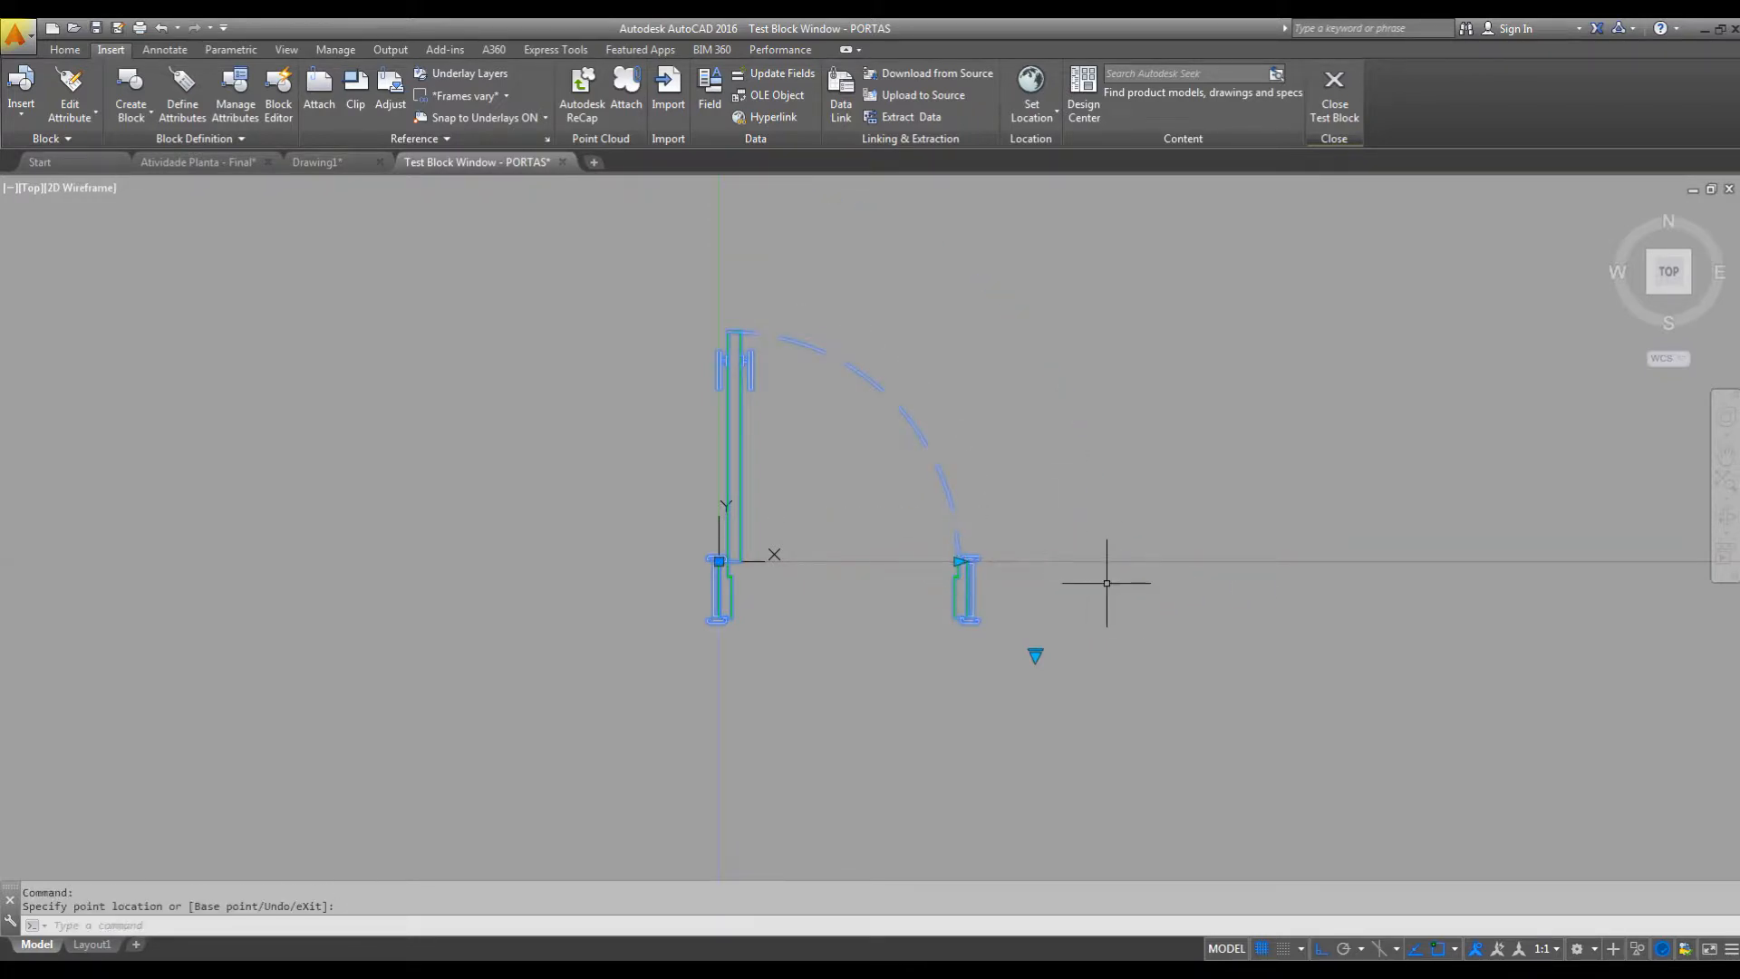
Test the P - 80 and P - 90 lookup sizes and close the test block.
click(1035, 654)
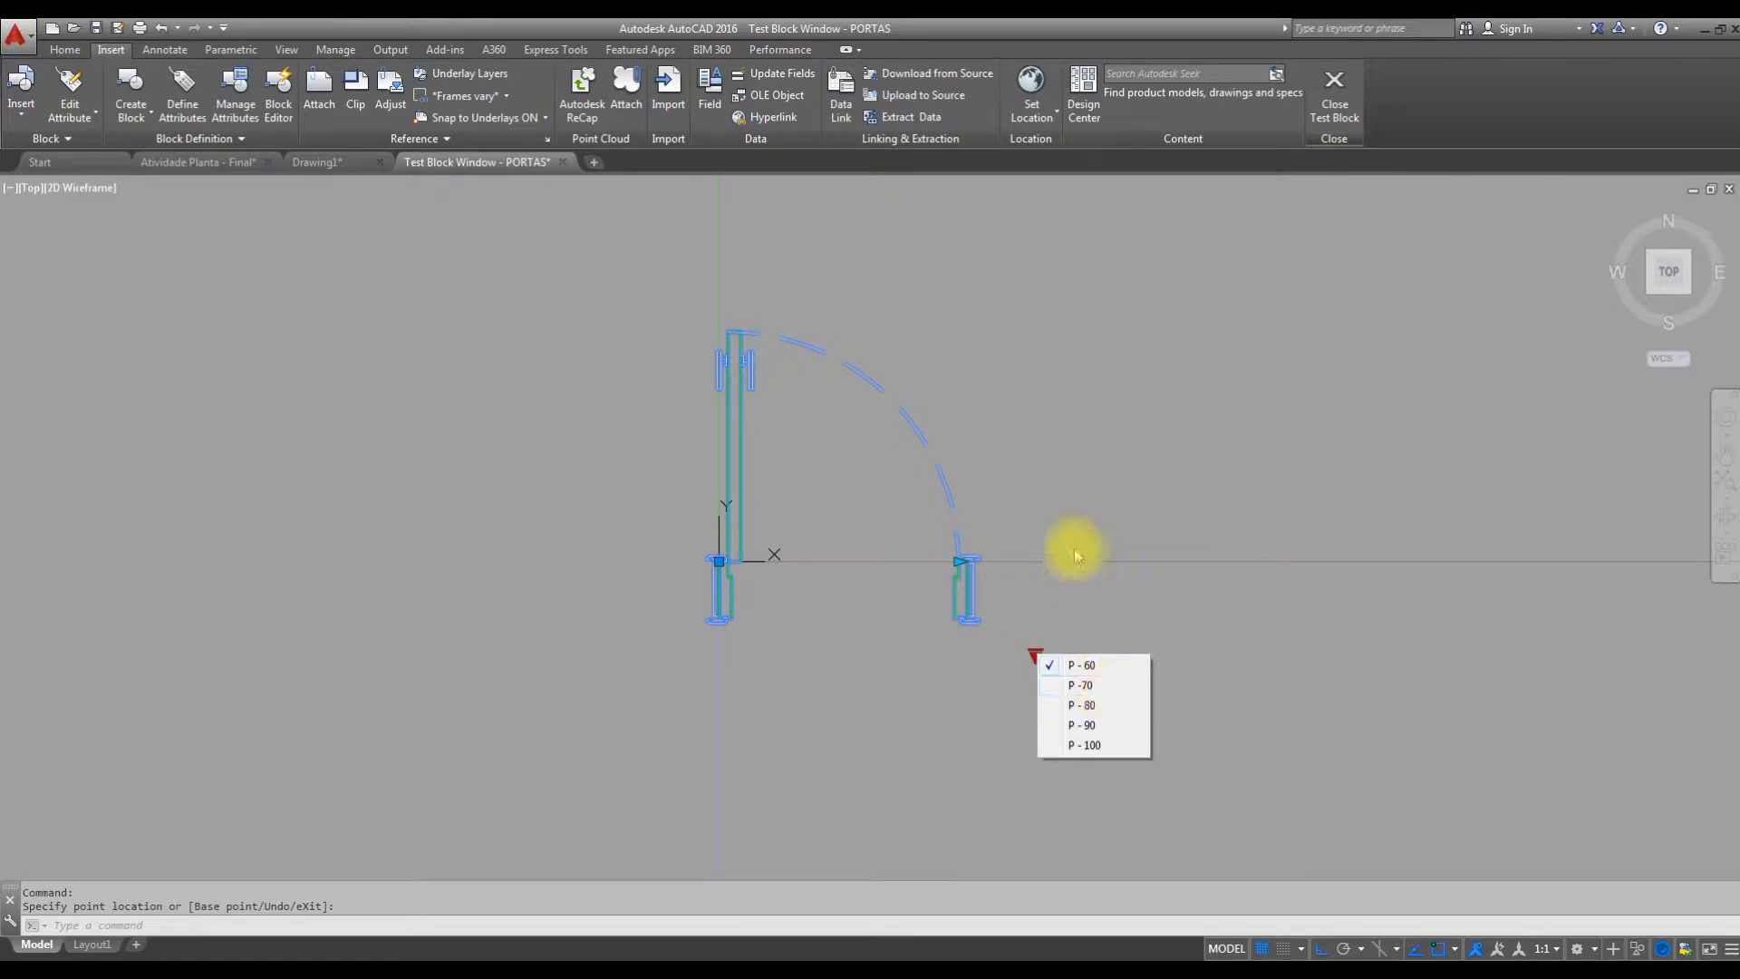
click(1082, 704)
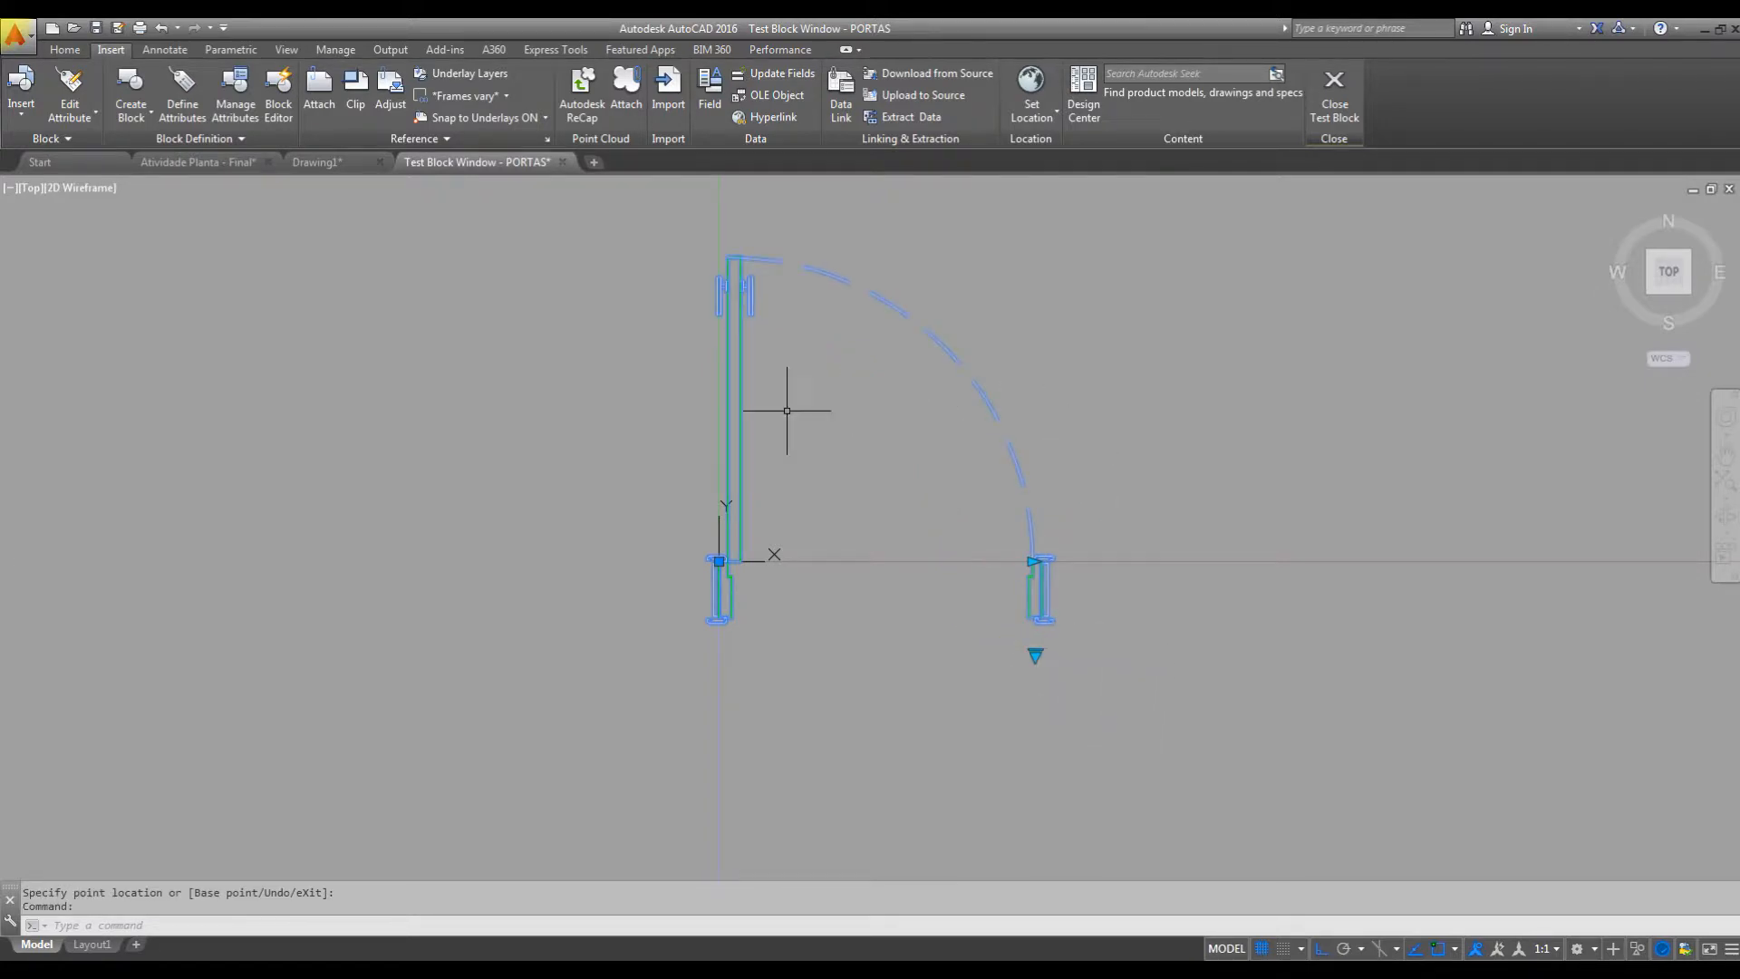
click(1035, 654)
click(1096, 734)
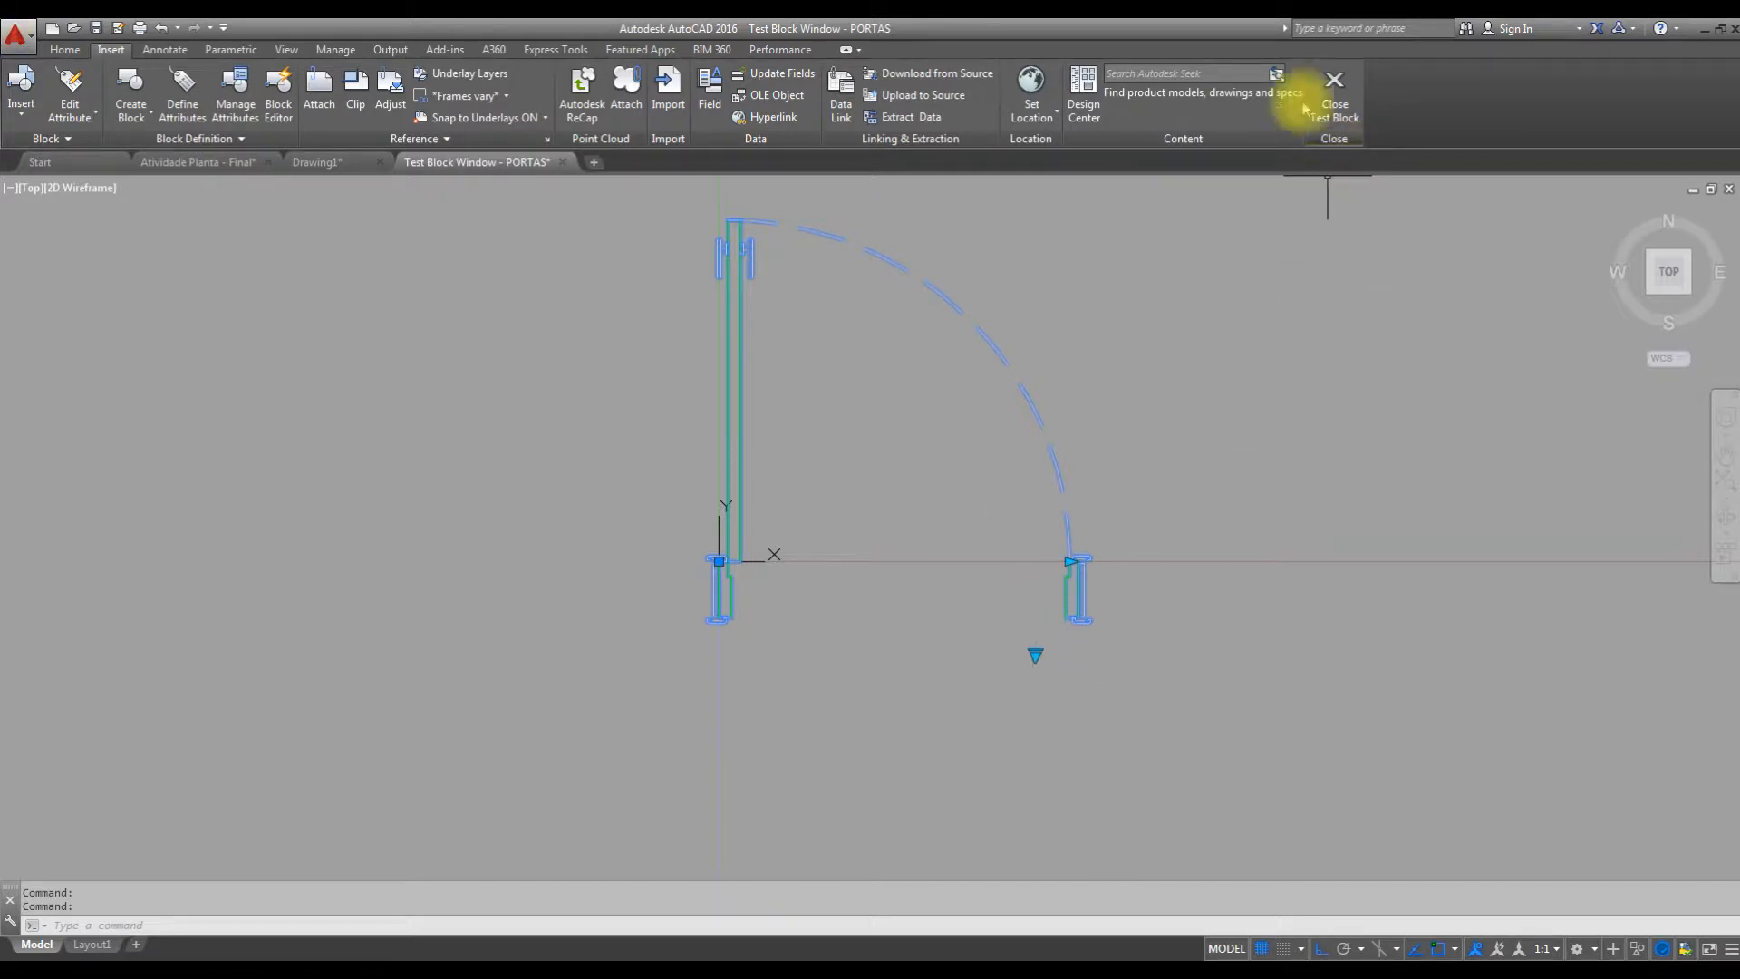
click(1336, 95)
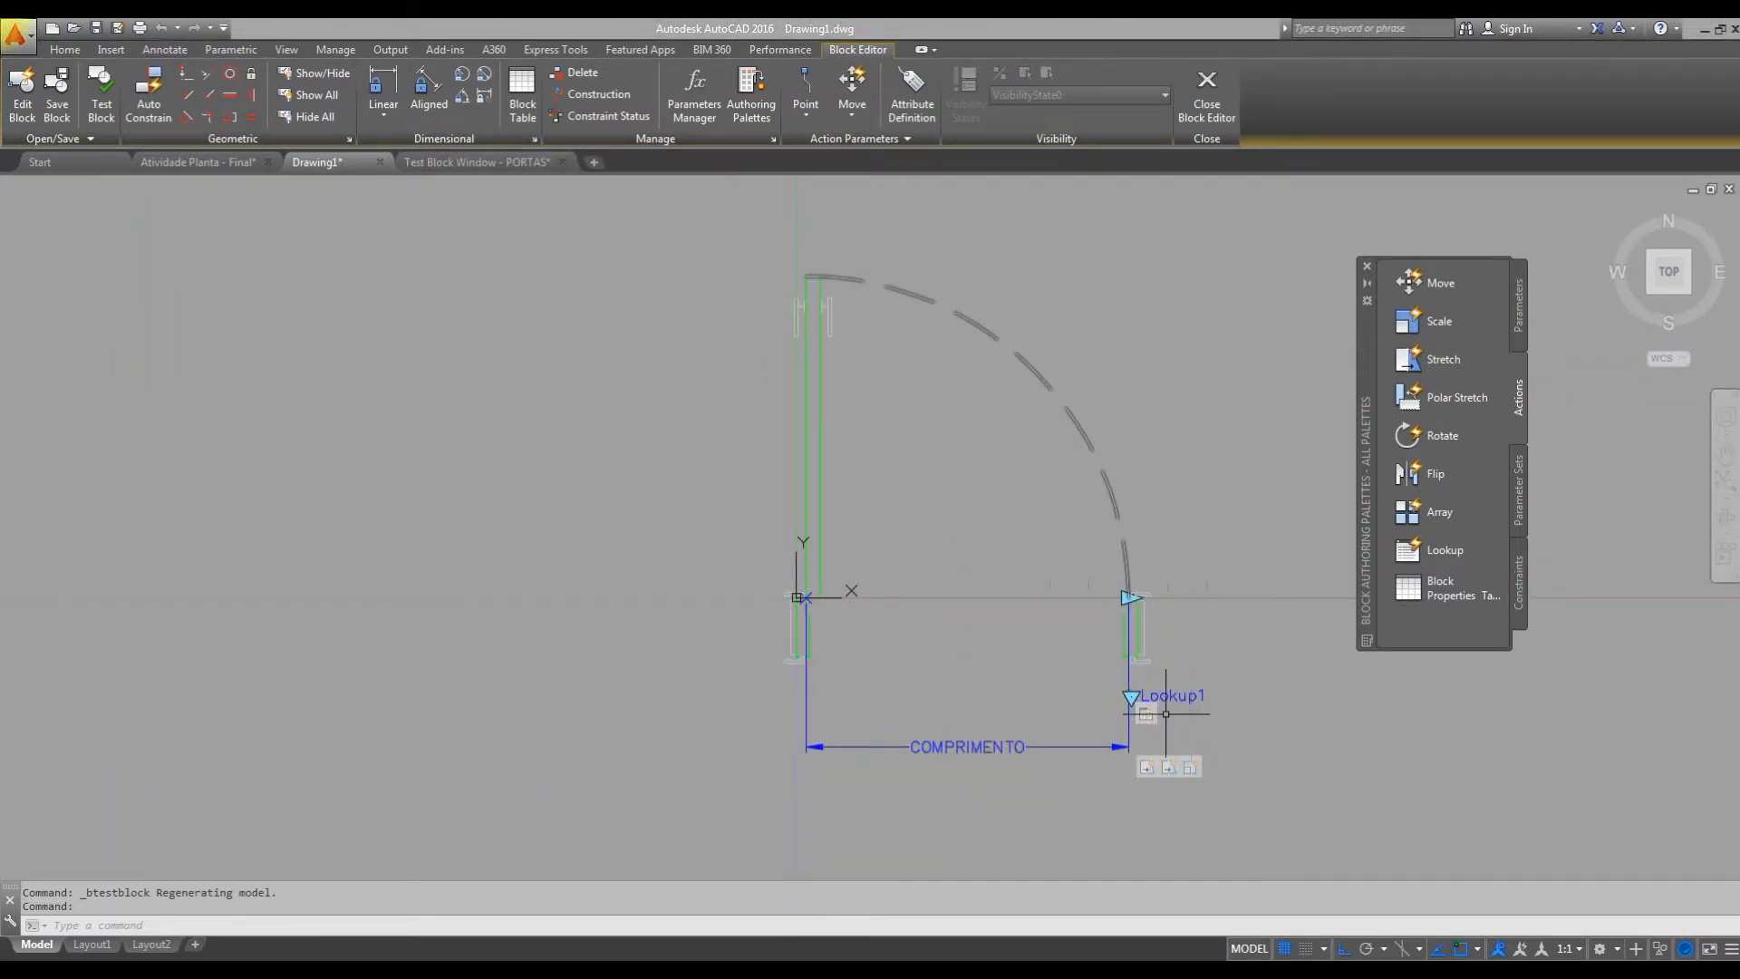
Add a Move action to the second point of COMPRIMENTO, with the Lookup1 parameter and its action as the selection set.
click(1438, 286)
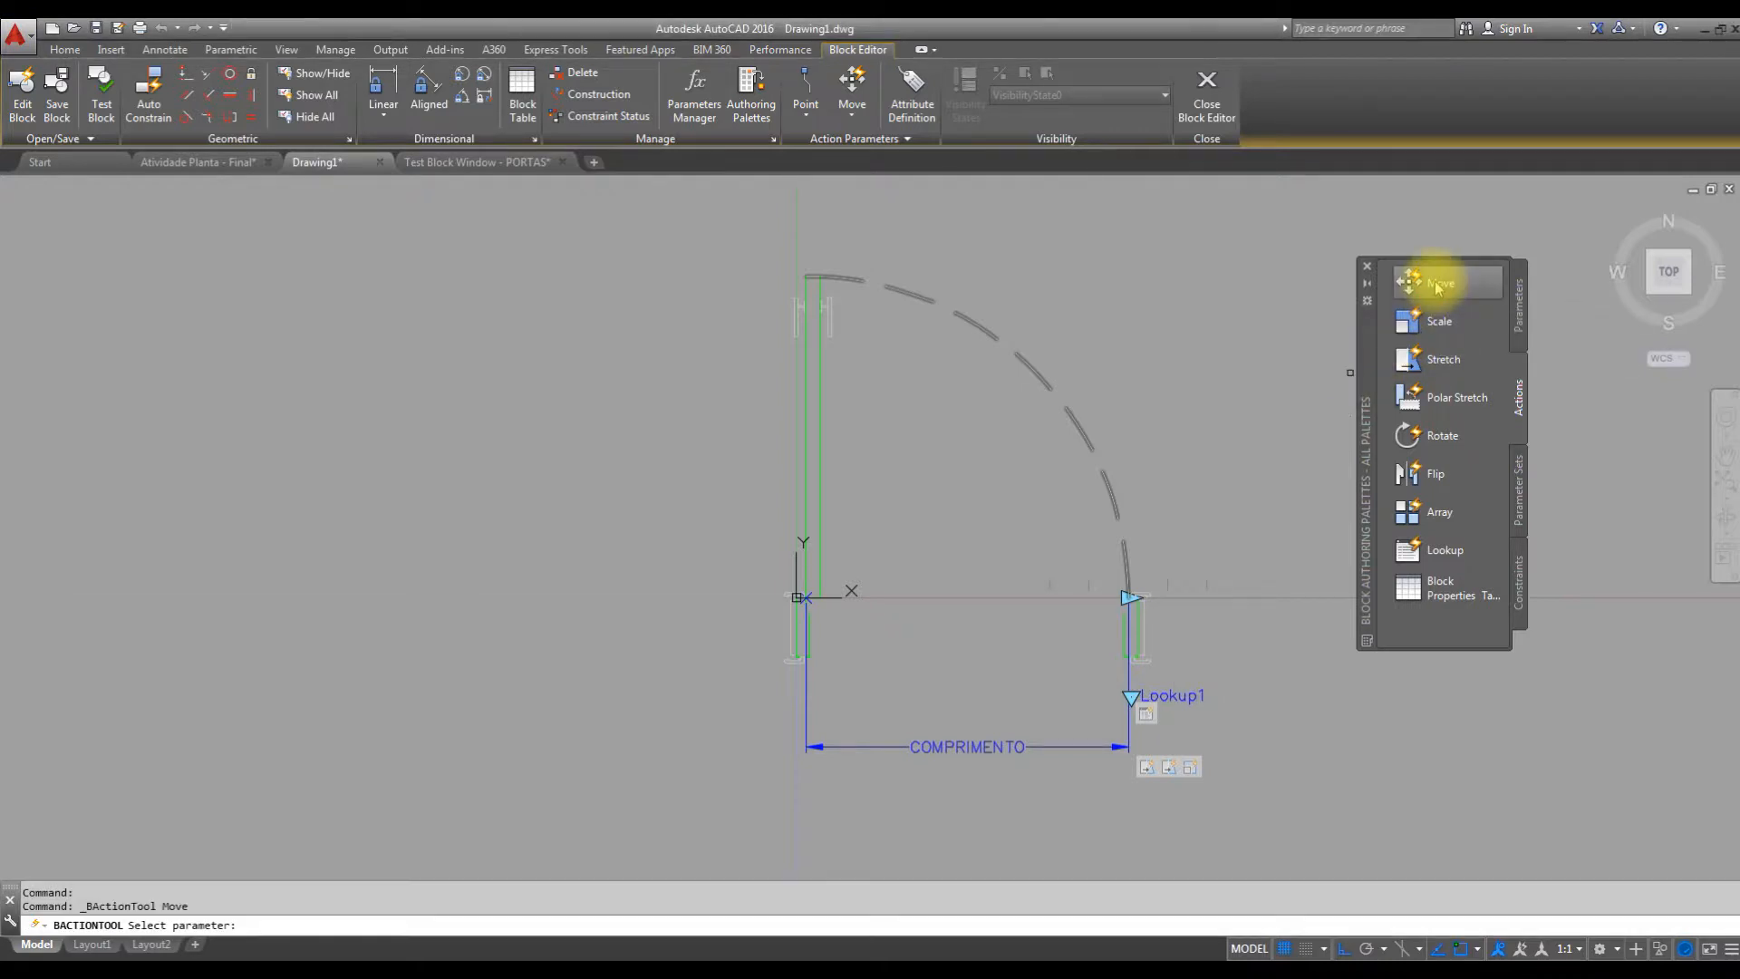
click(1014, 743)
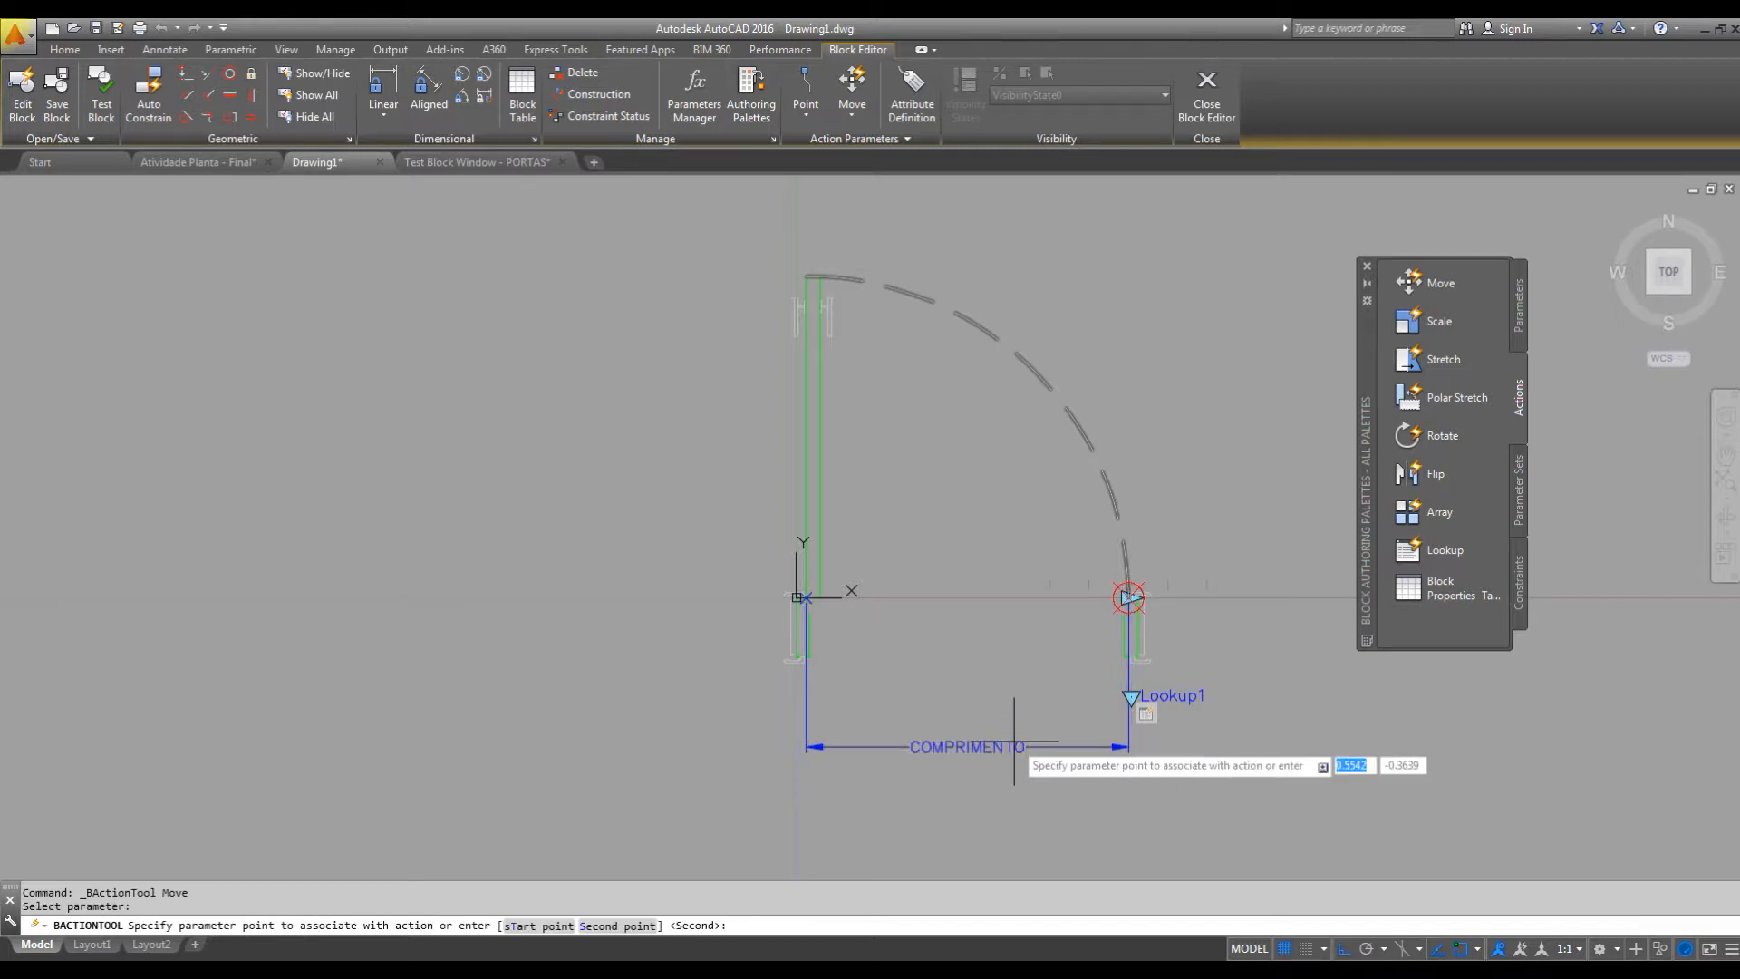
scroll(1129, 602, up, 4)
middle_drag(1149, 616, 1036, 408)
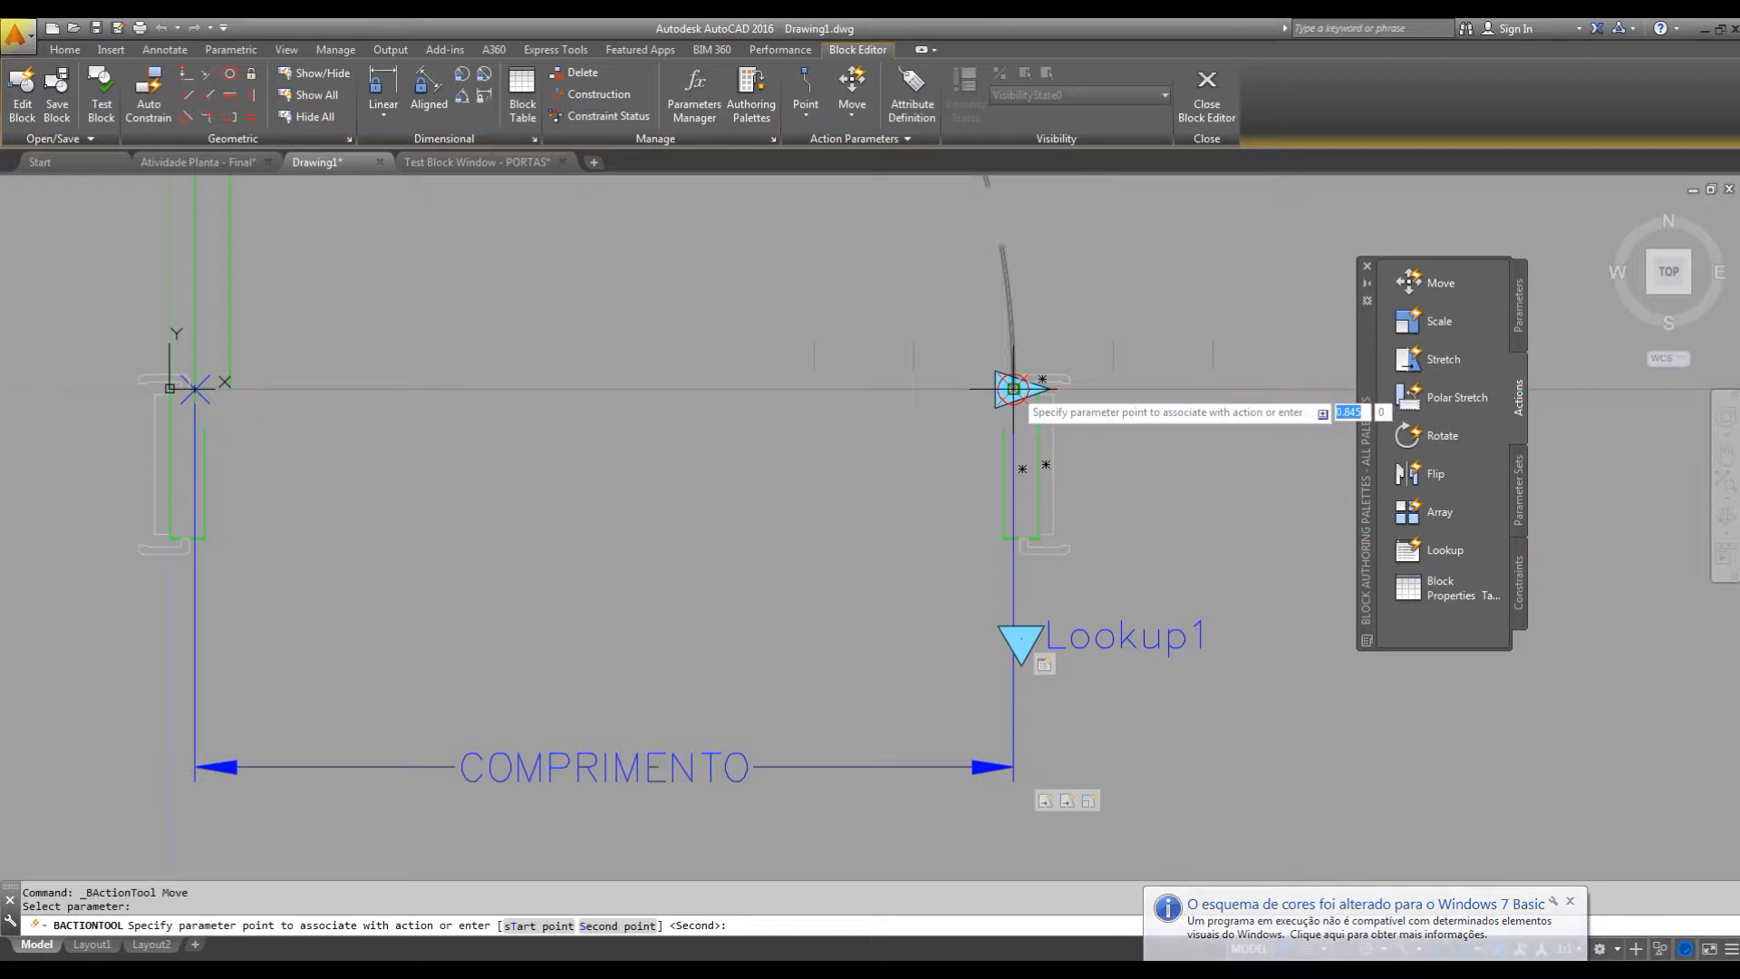
click(1013, 389)
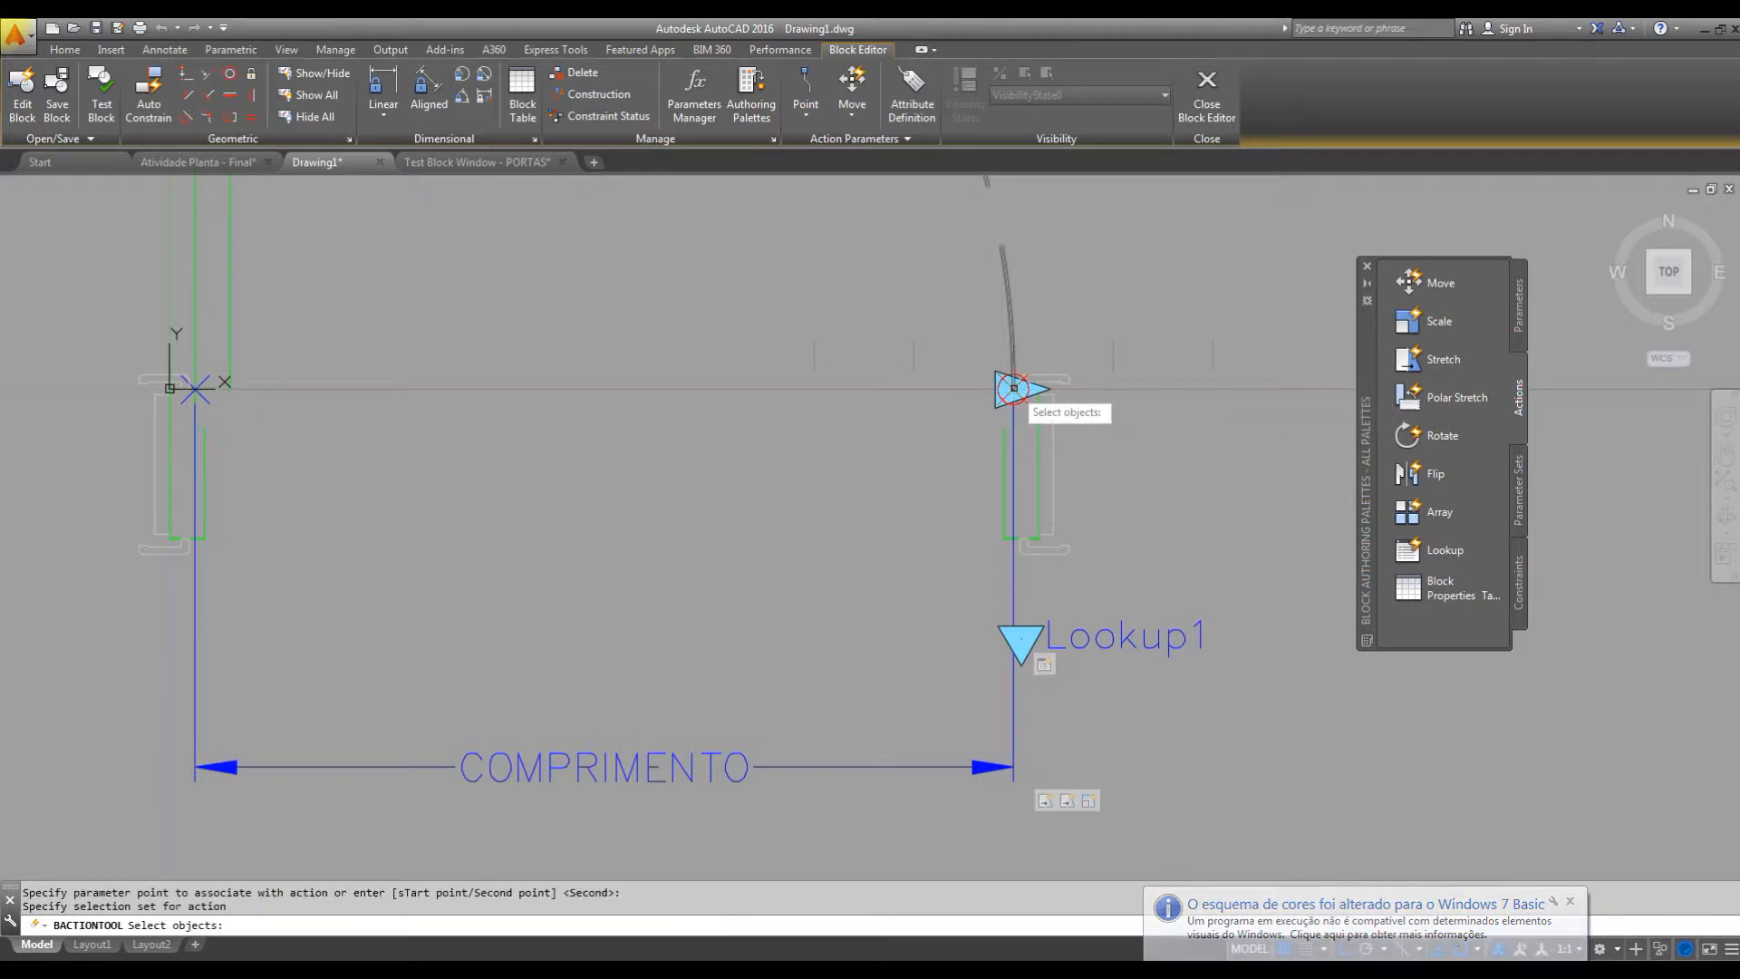
click(1112, 578)
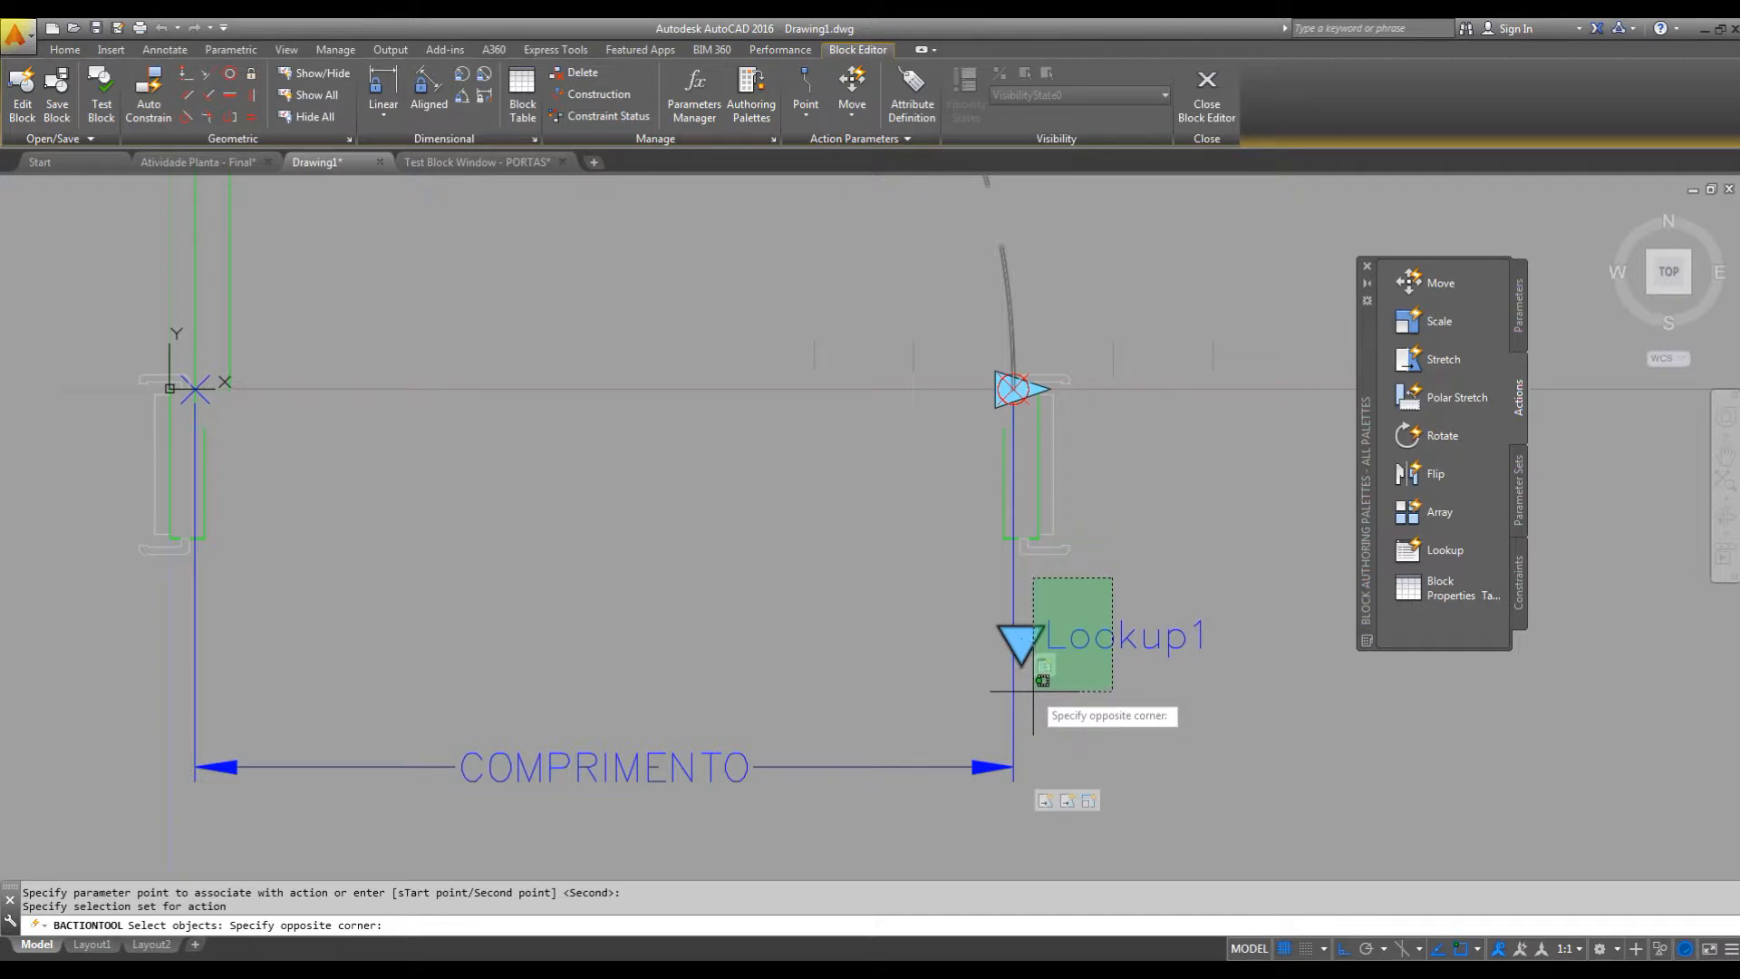
click(1034, 689)
key(Return)
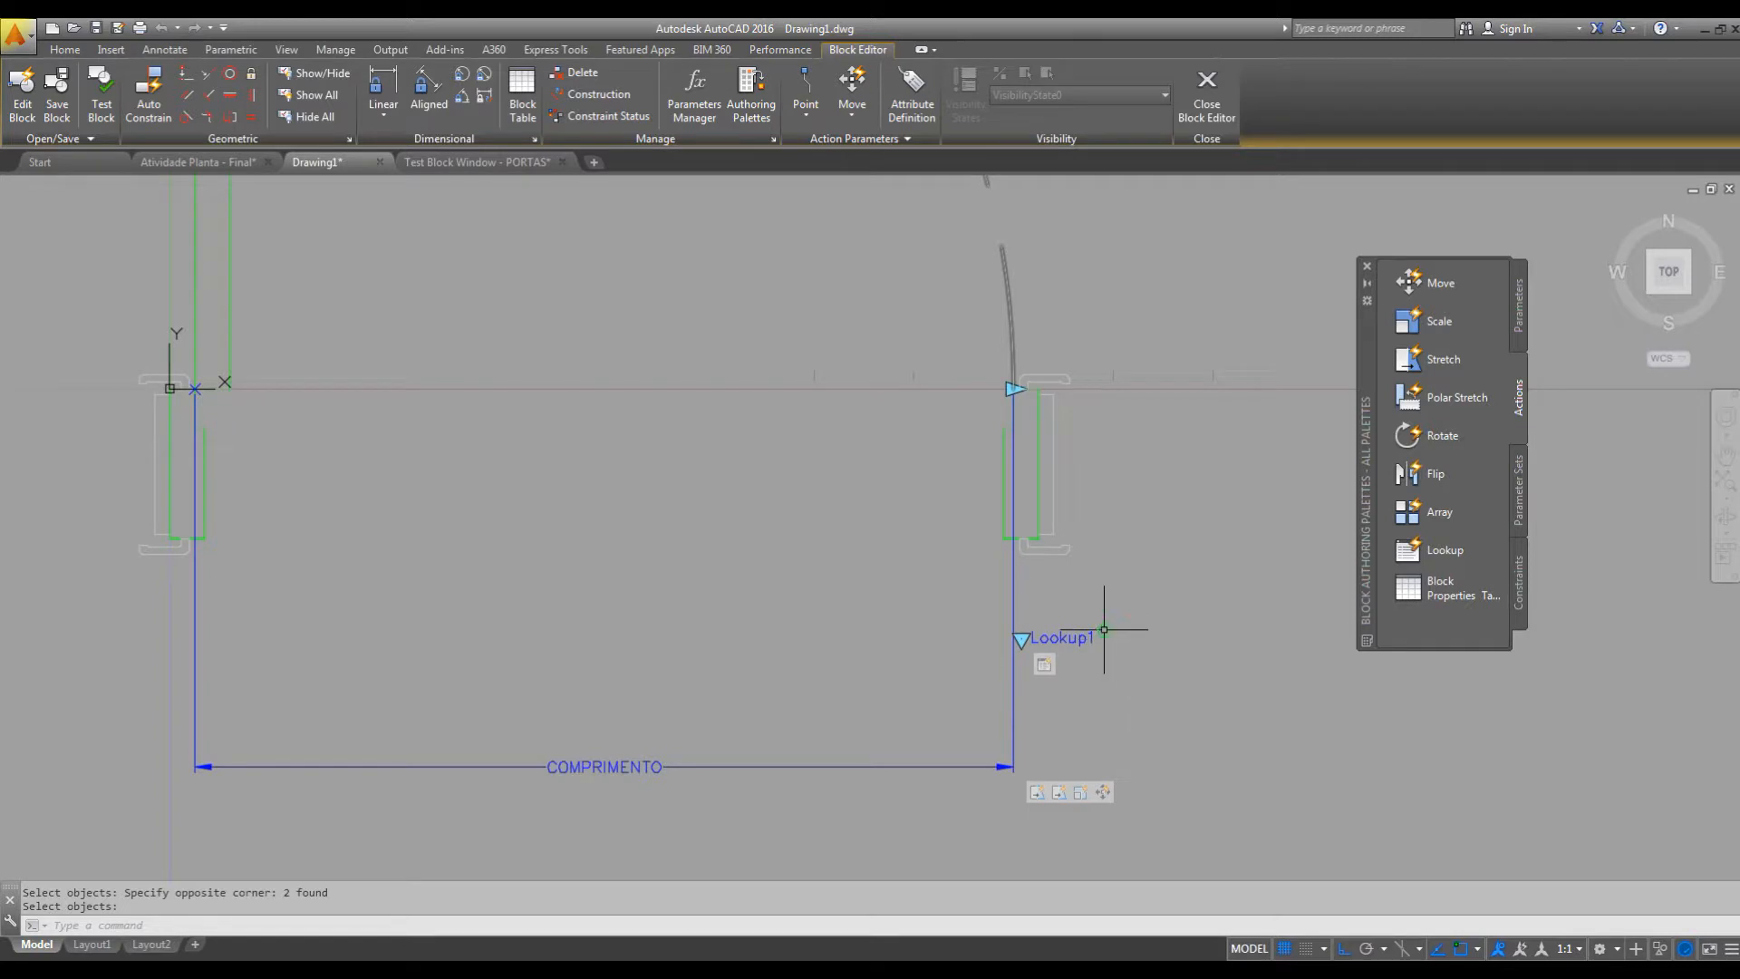
Open the revised block in a test window and select the door.
scroll(1160, 623, down, 2)
scroll(1088, 610, down, 4)
scroll(1057, 590, up, 4)
middle_drag(1075, 616, 1130, 640)
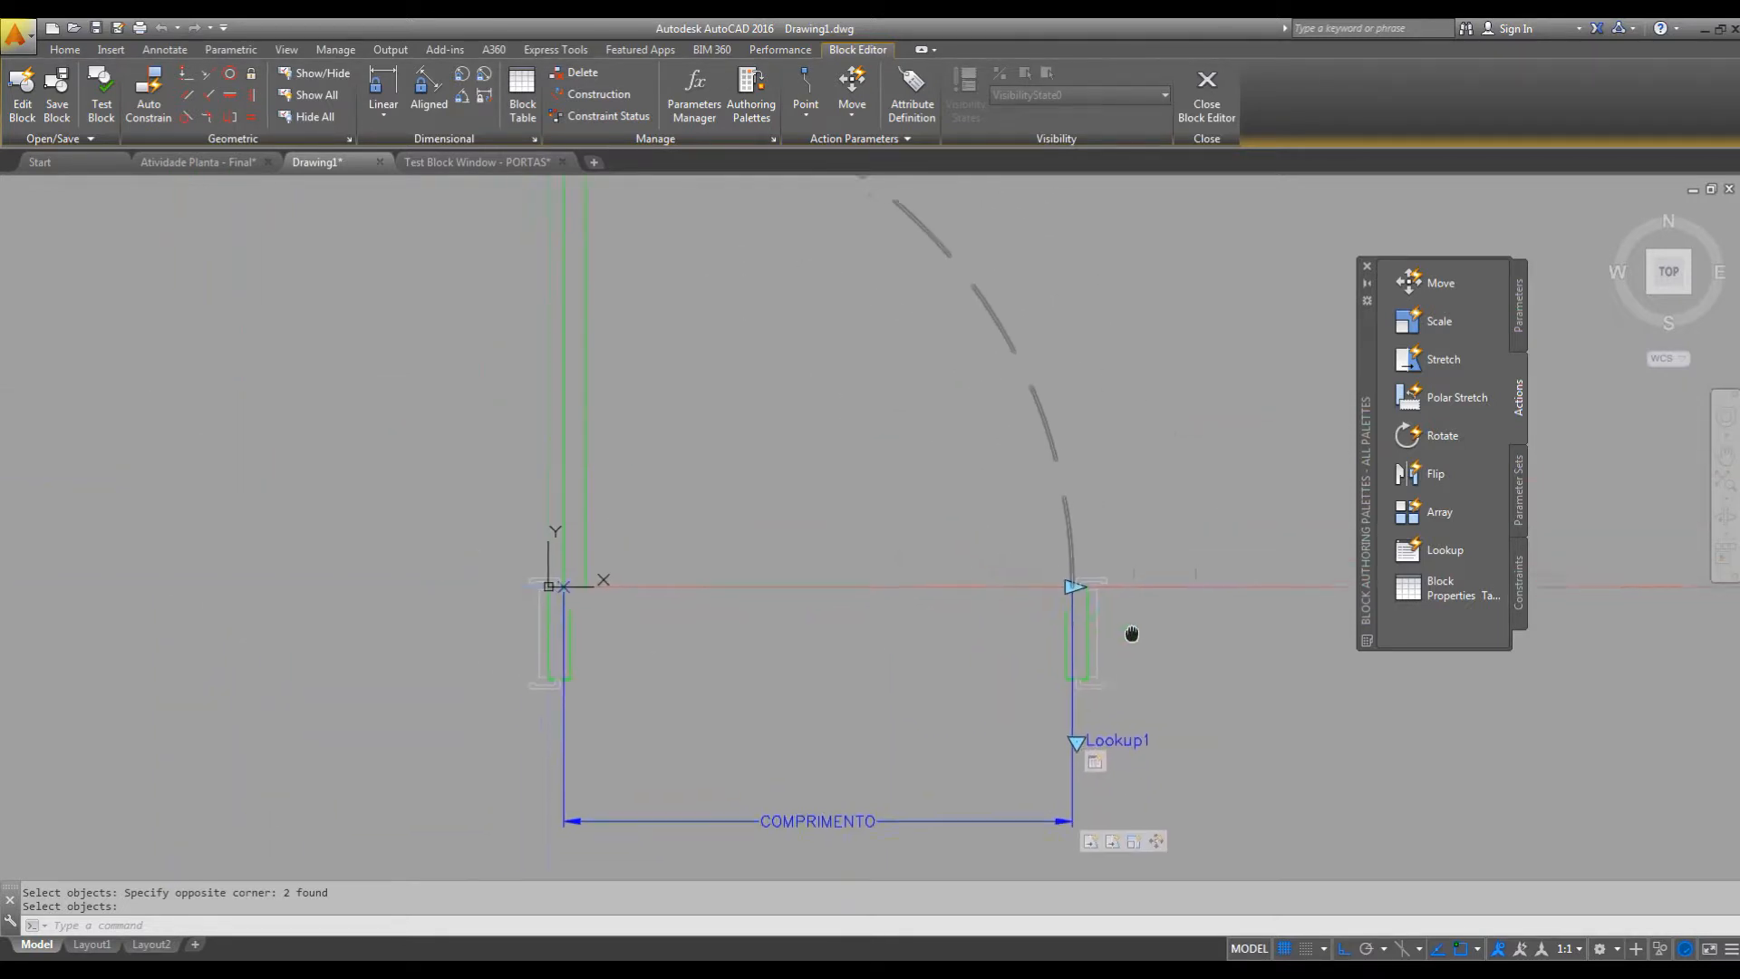
scroll(1130, 634, down, 2)
click(103, 101)
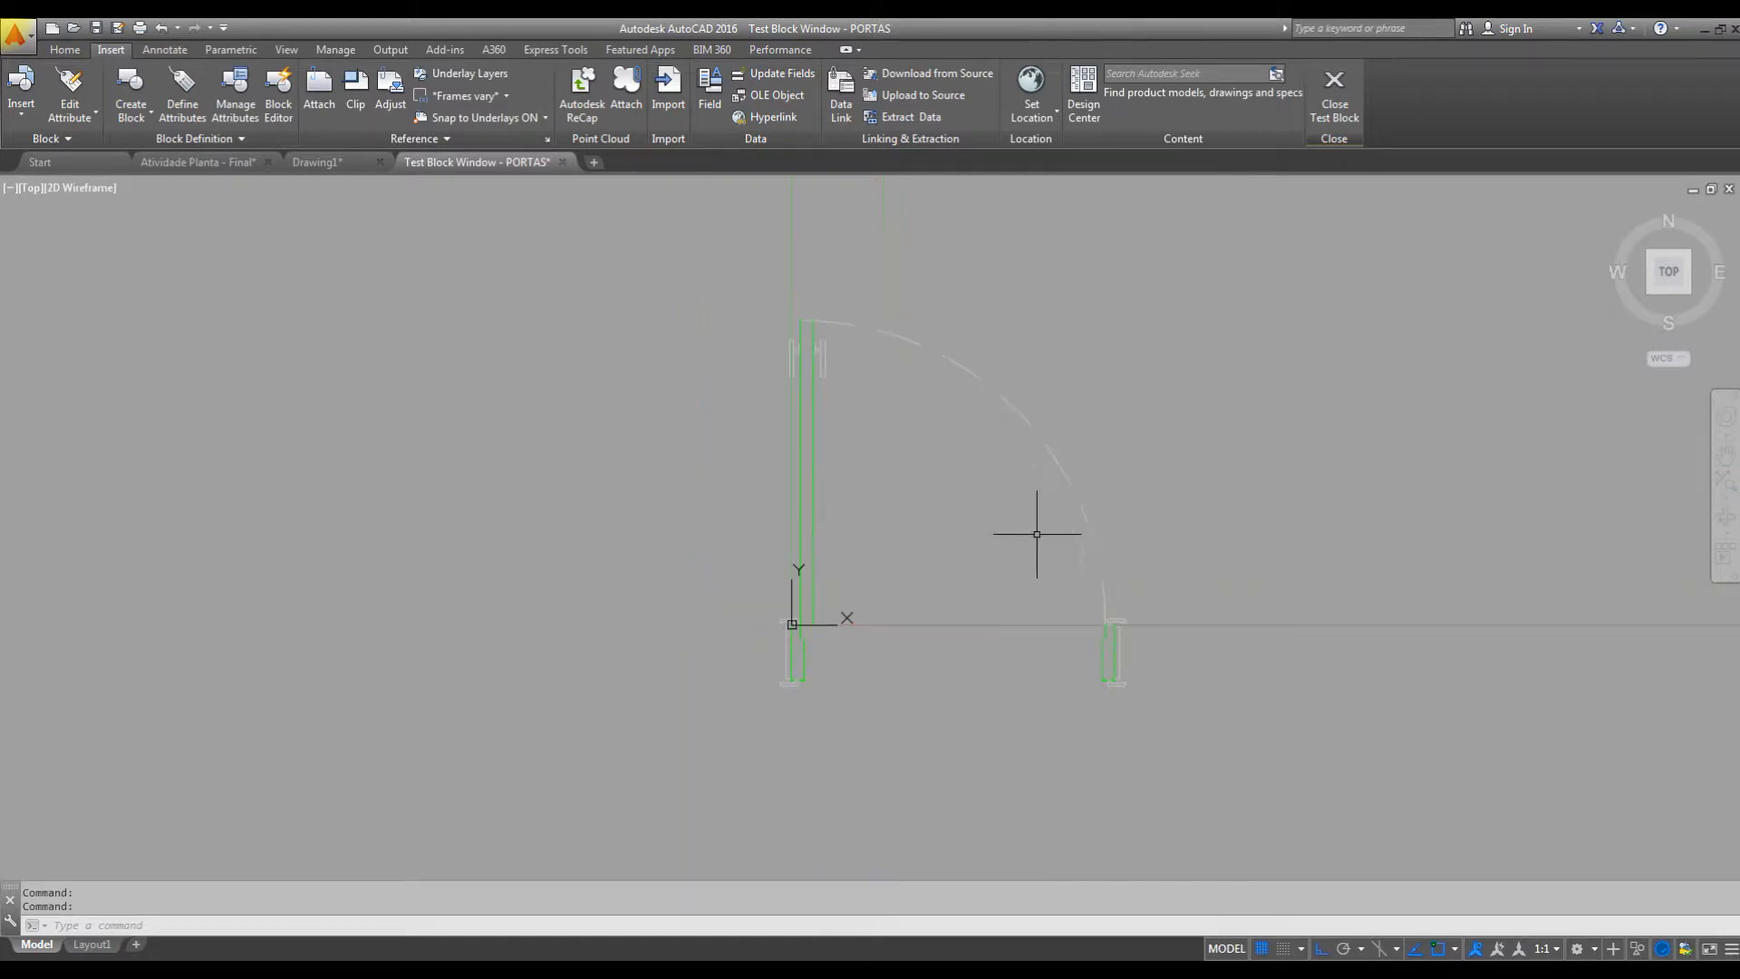
click(1034, 419)
click(942, 458)
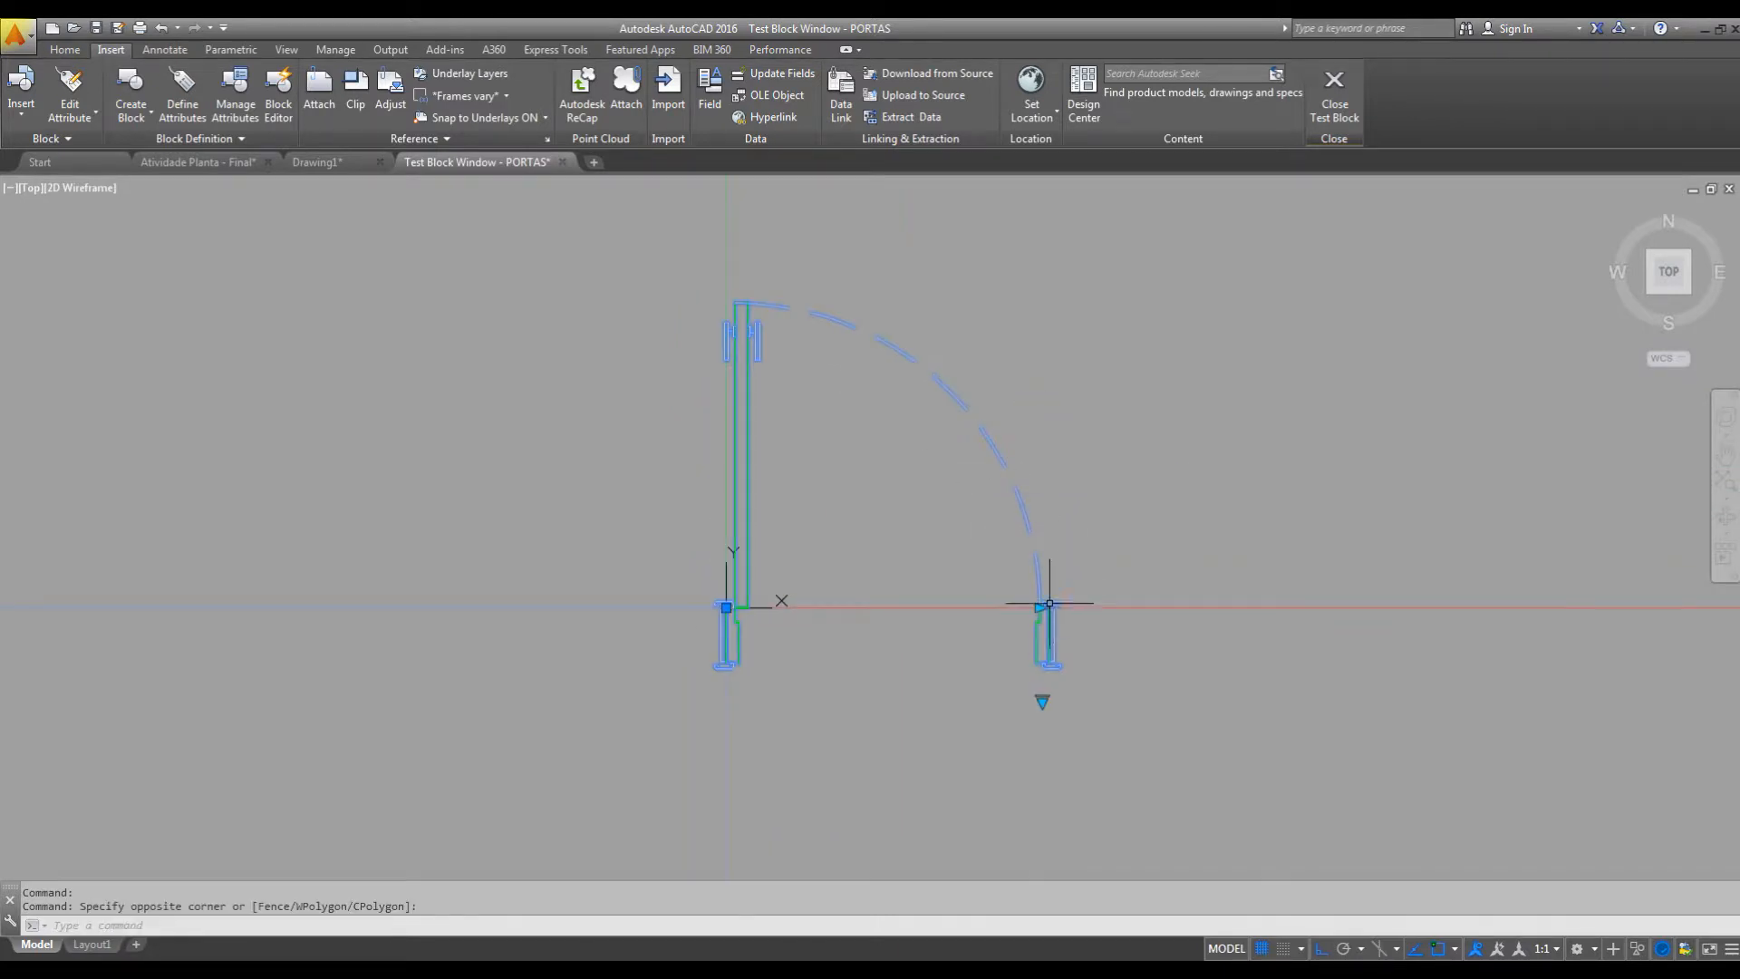
Test the width grip by narrowing the door opening in increments and widening it again.
click(1039, 607)
click(1002, 607)
click(1003, 607)
click(963, 607)
click(963, 608)
click(1053, 609)
click(1042, 607)
Test the P - 60 and P - 100 lookup sizes with the Move action in place, and close the test block.
click(1042, 700)
click(1098, 713)
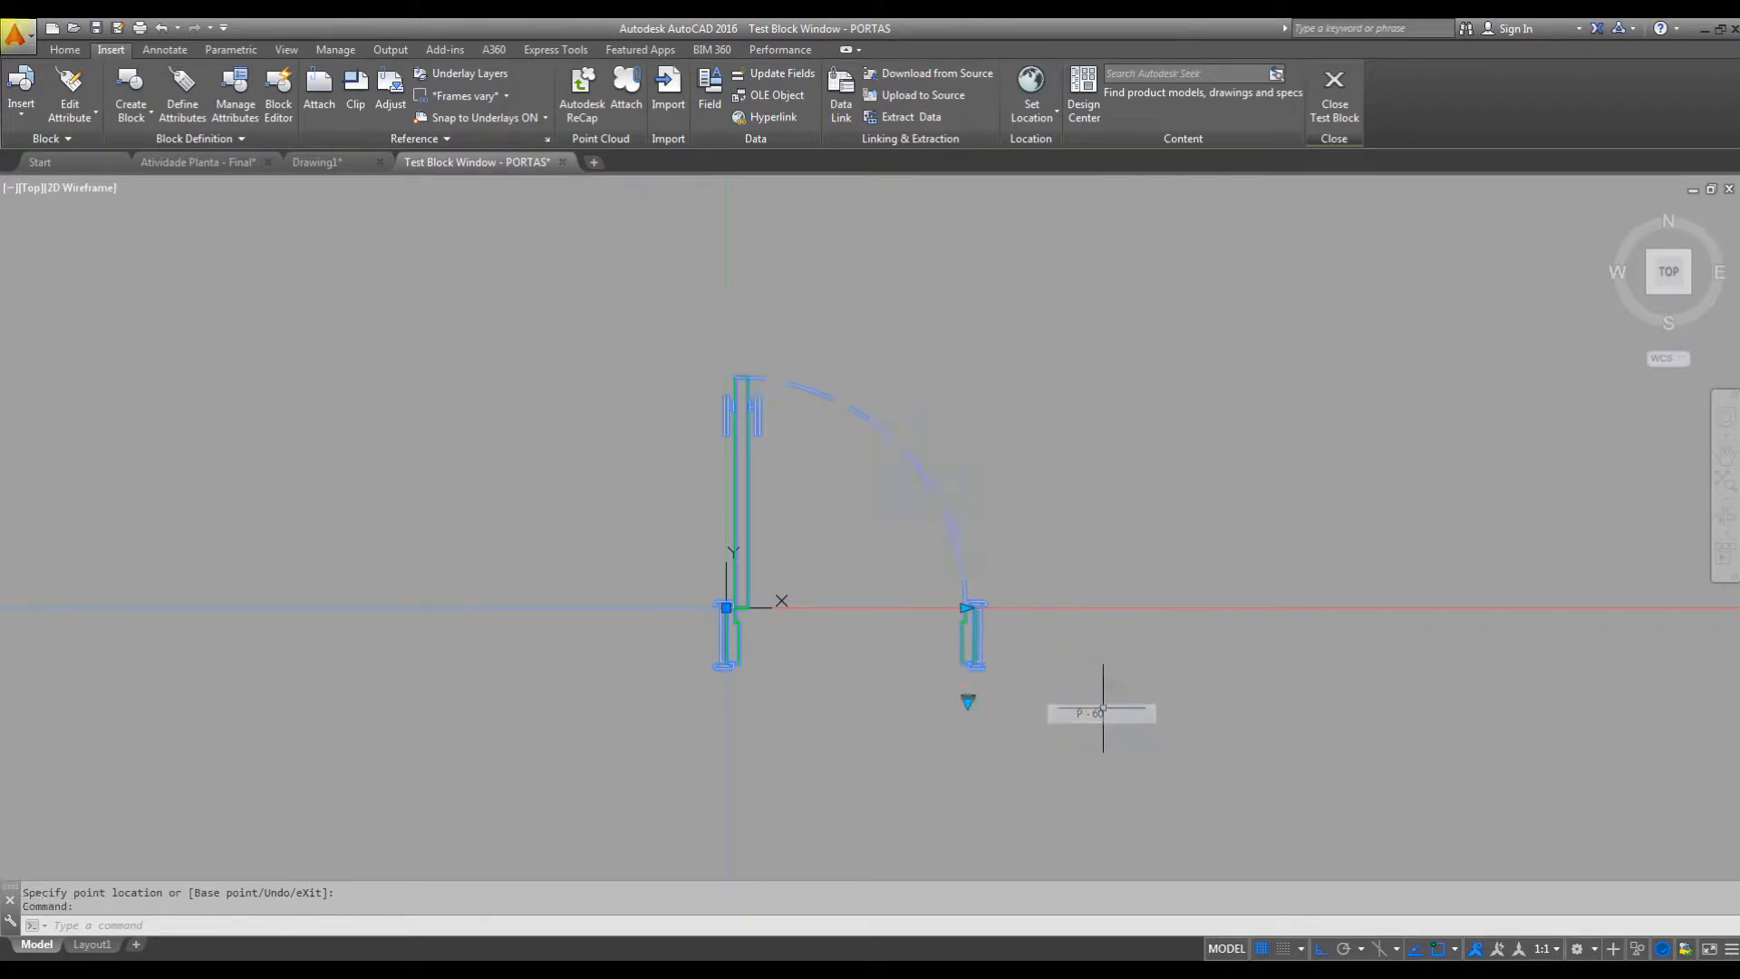
click(968, 701)
click(1034, 792)
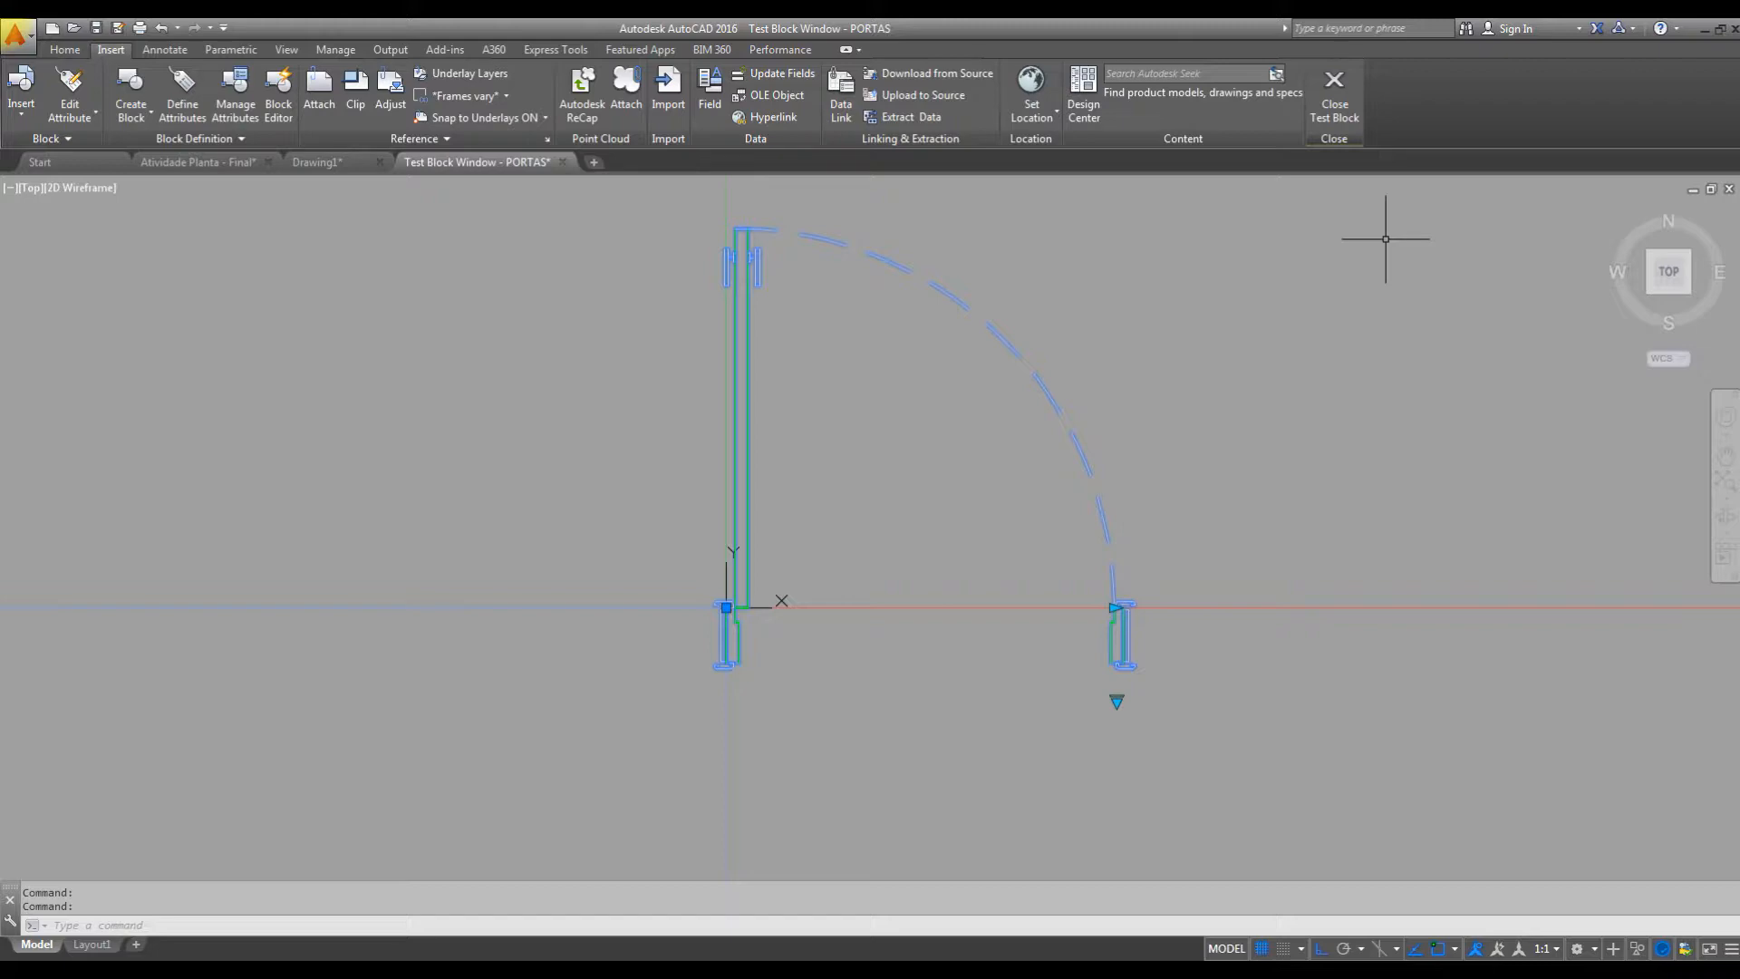
click(1335, 86)
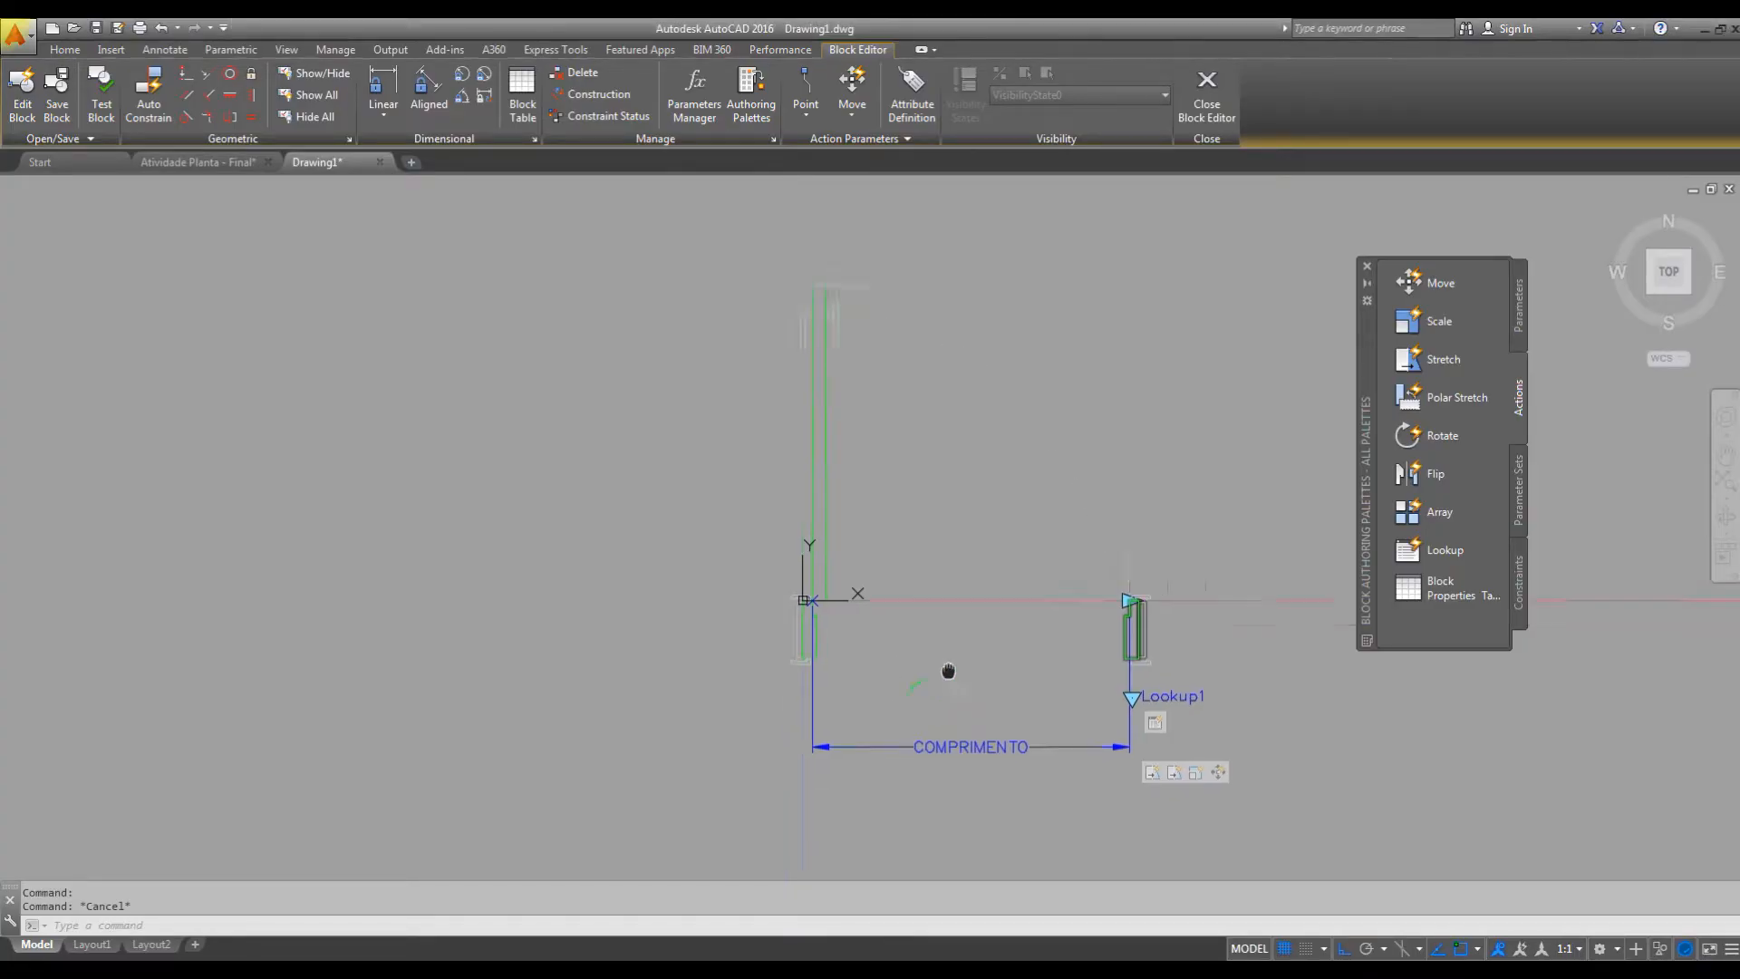
Add a vertical linear parameter from the origin to the lower outer corner of the hinge-side jamb, with its label outside the door.
scroll(862, 591, up, 2)
middle_drag(869, 603, 757, 668)
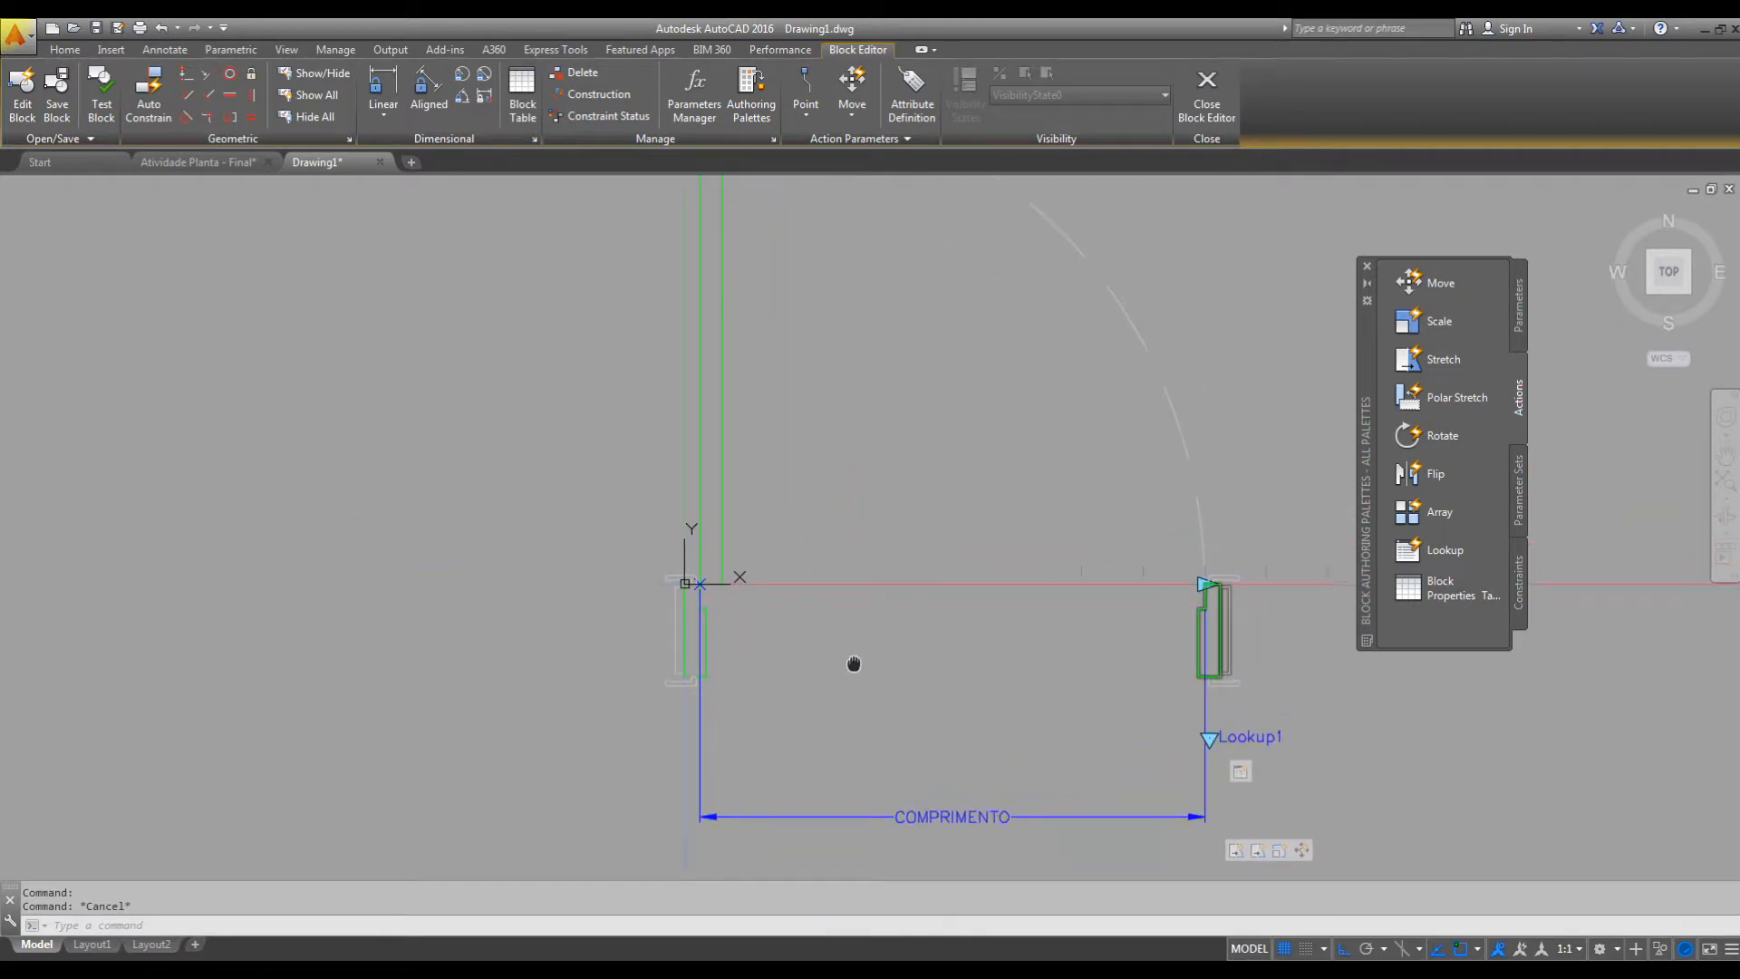
click(1520, 304)
click(1461, 332)
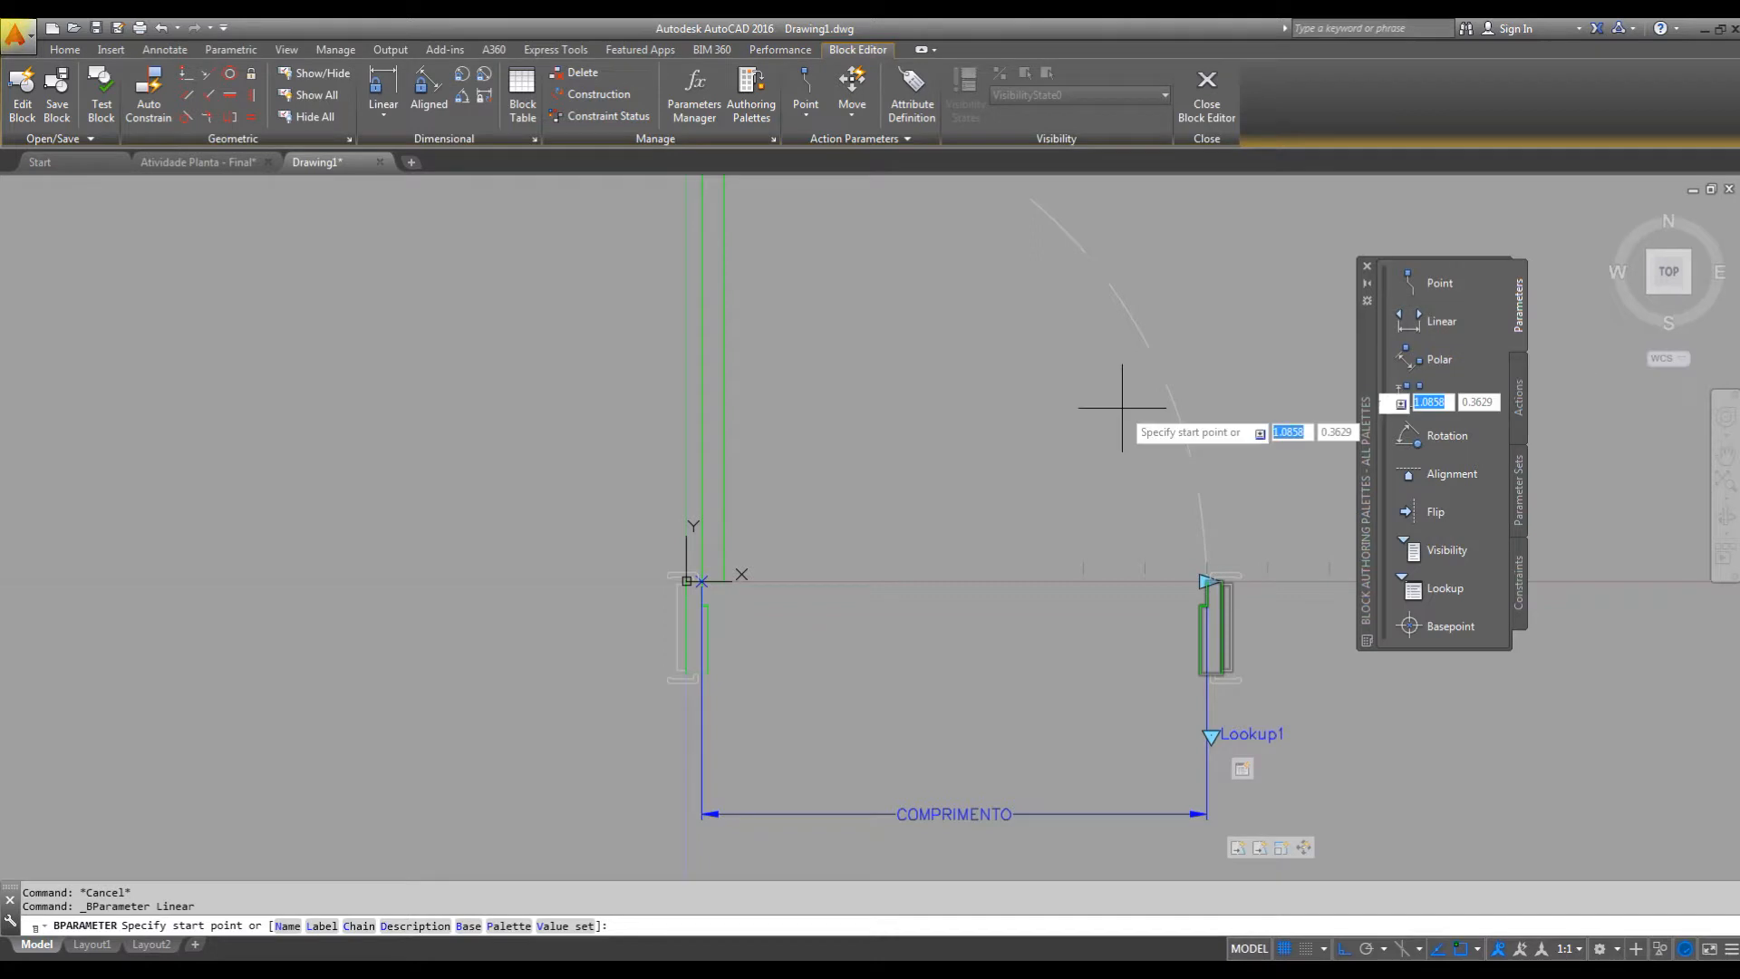
scroll(711, 435, up, 5)
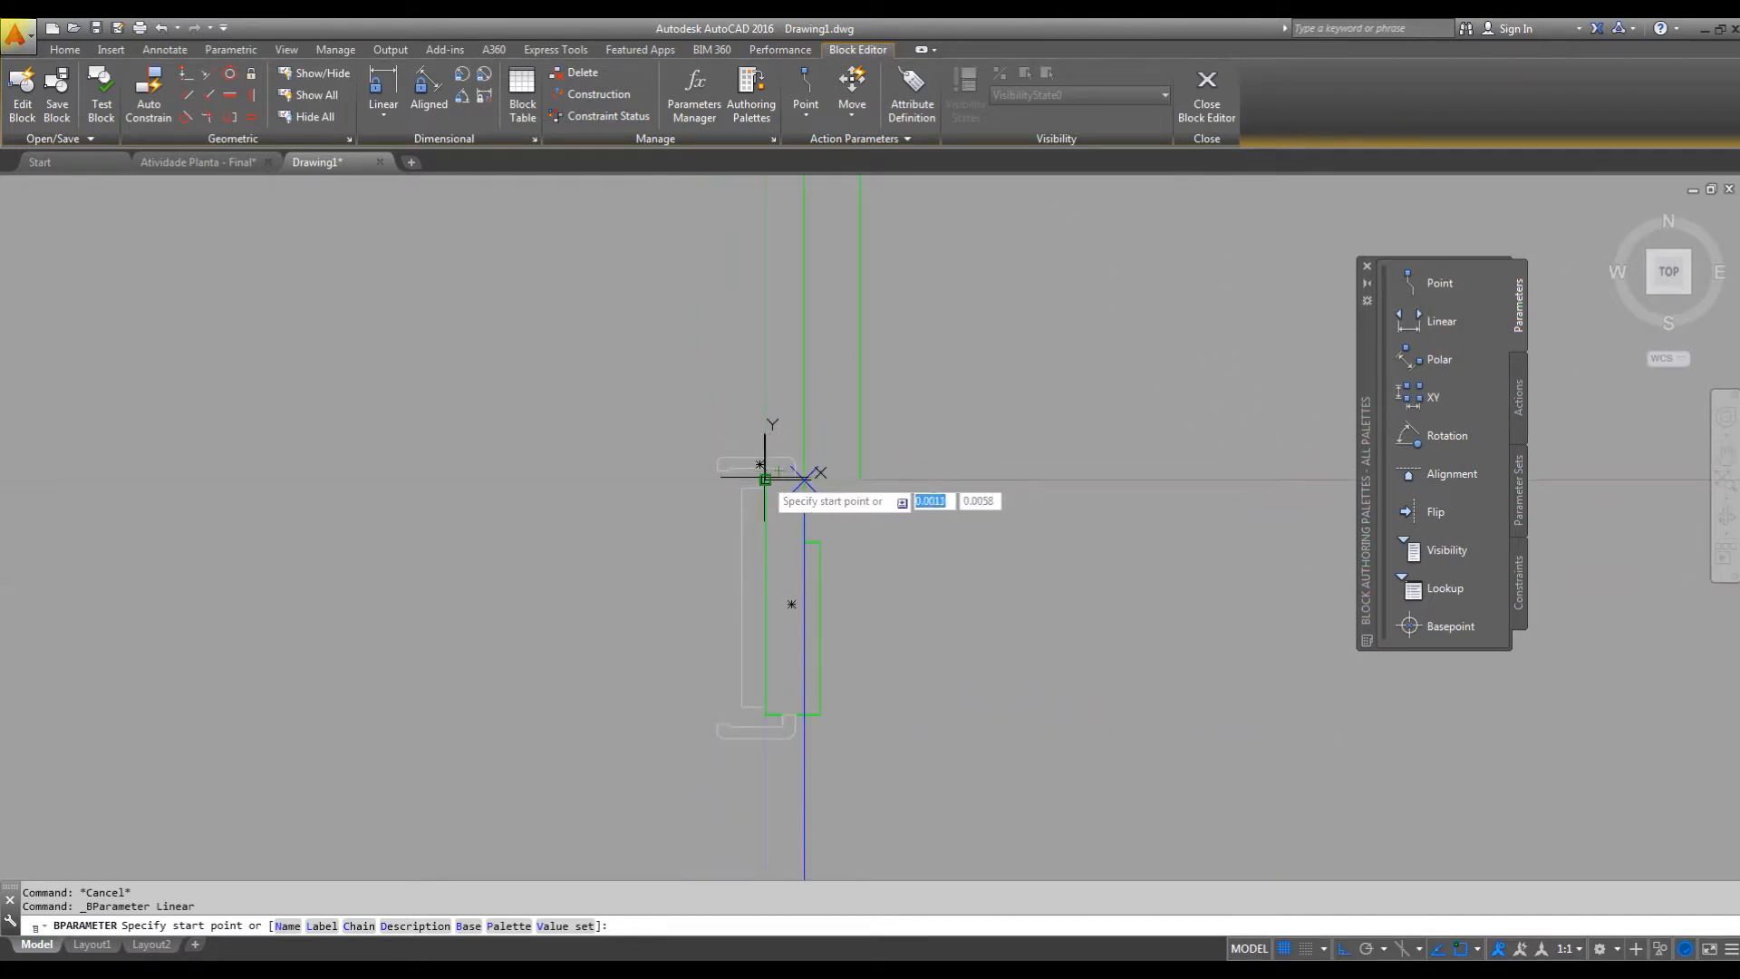
click(766, 478)
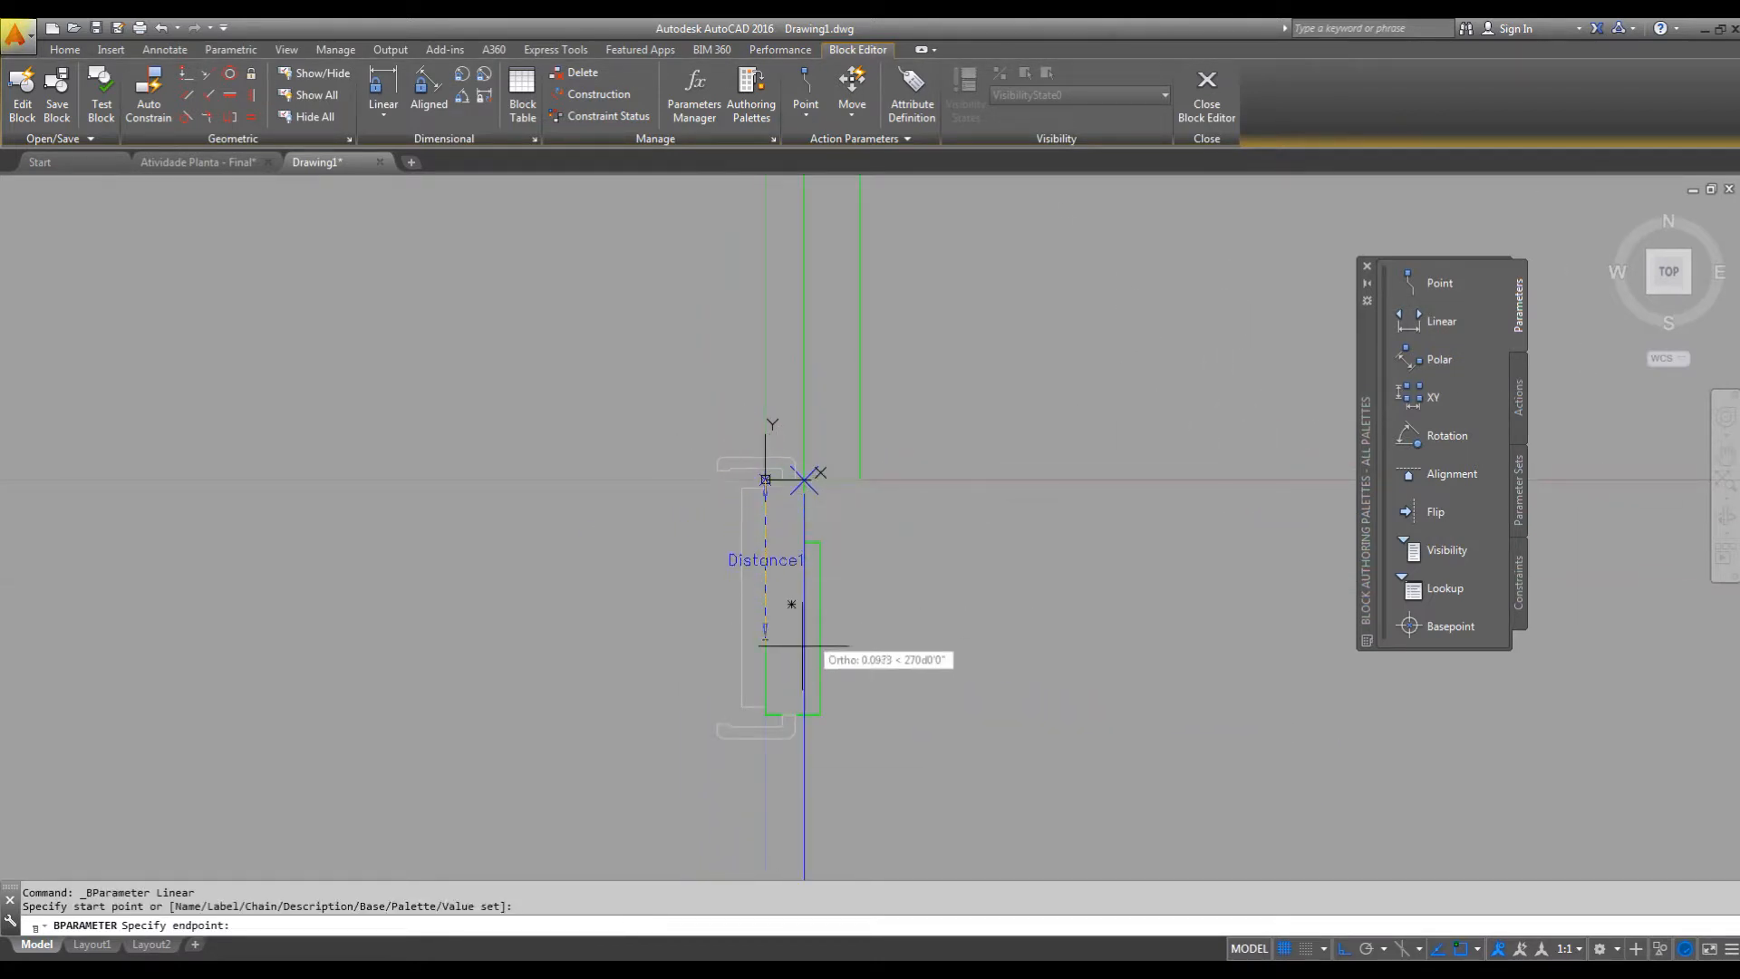
click(765, 707)
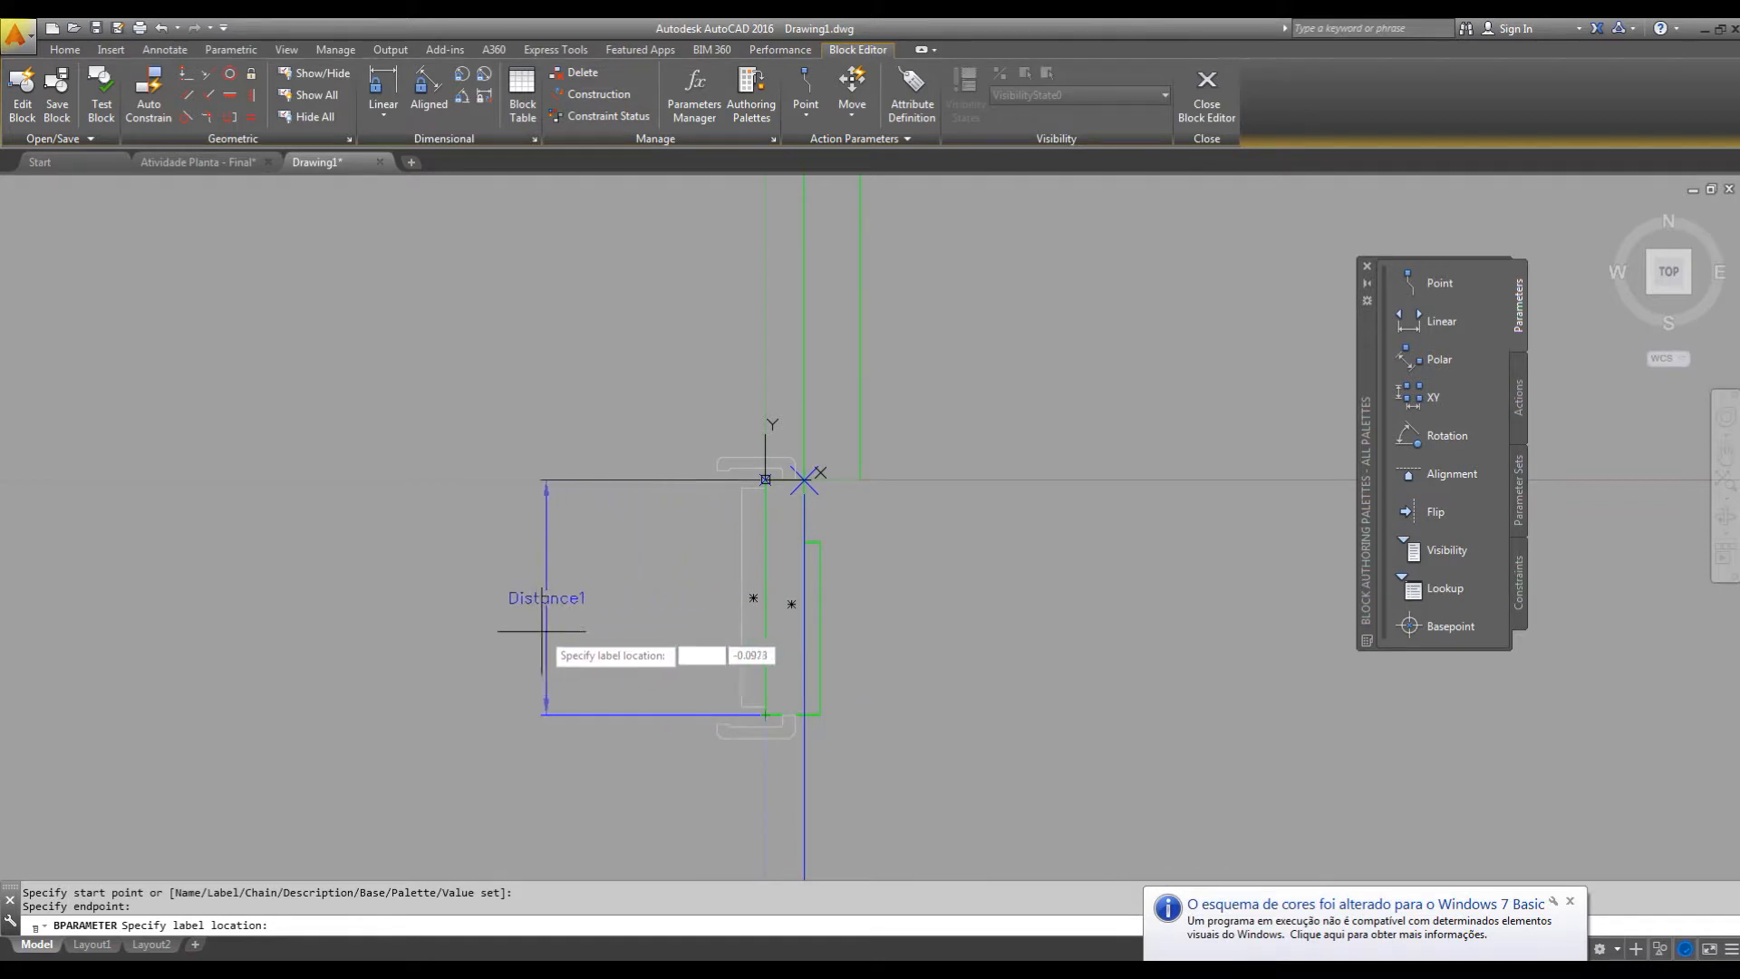
click(365, 639)
Rename the new vertical linear parameter as LARGURA.
middle_drag(506, 642, 745, 617)
scroll(745, 617, down, 4)
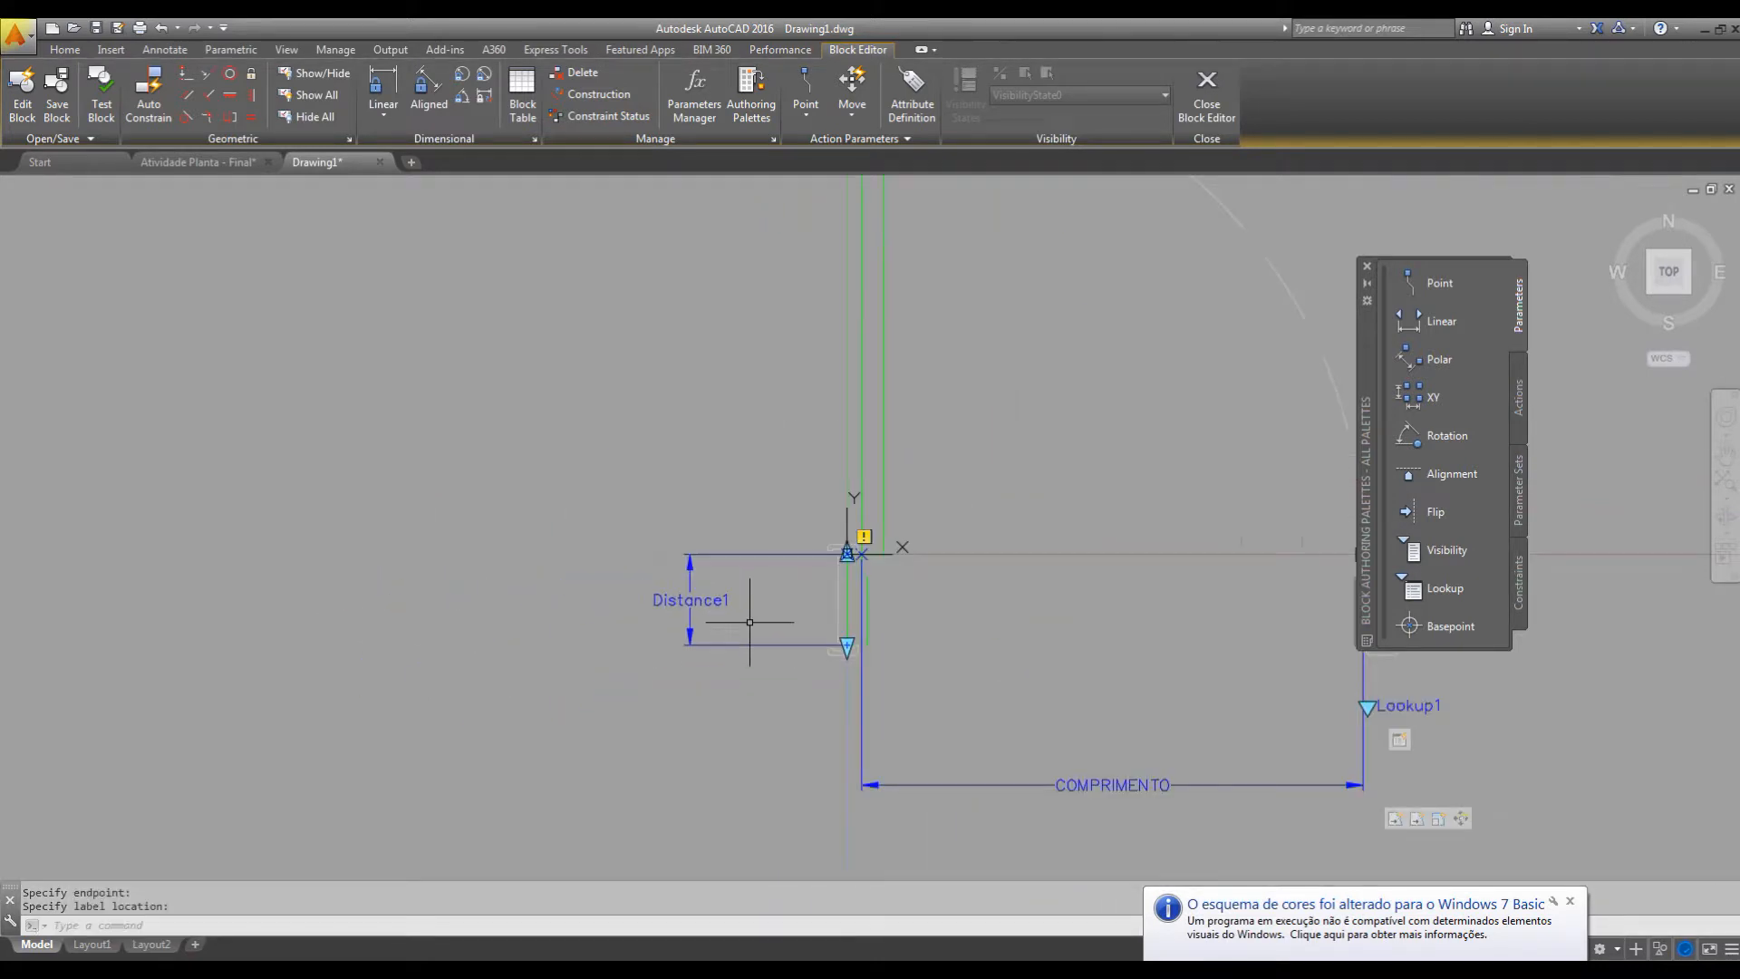
click(709, 602)
right_click(708, 603)
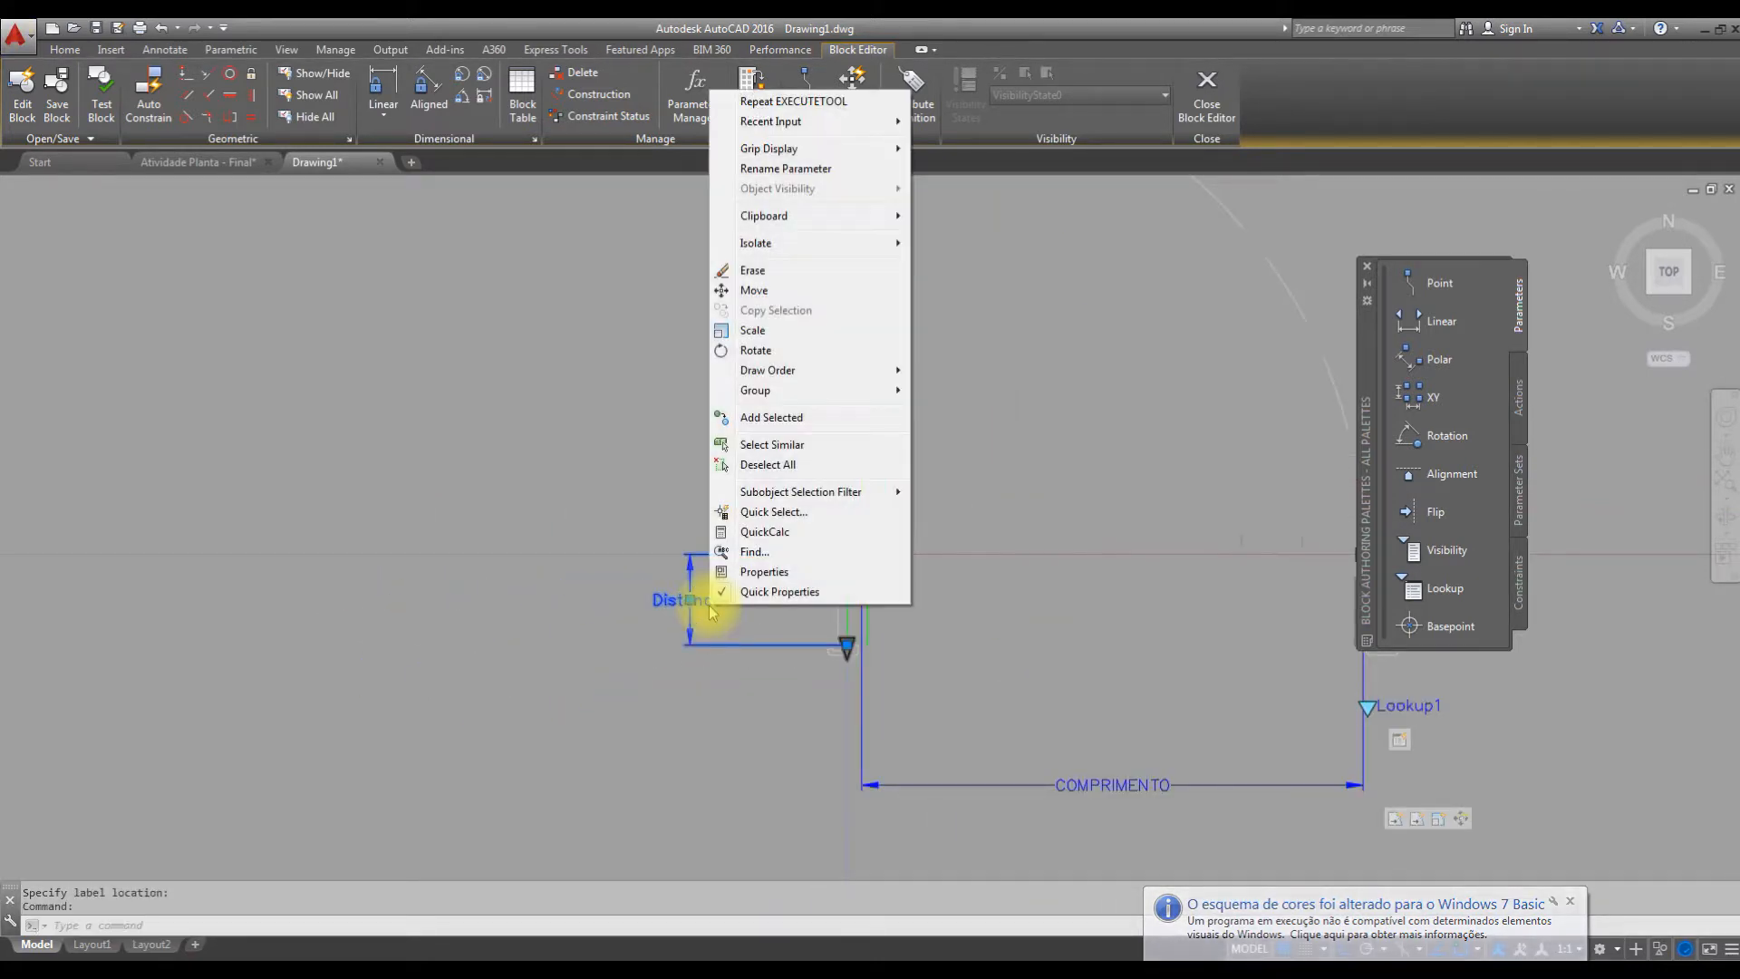
click(824, 176)
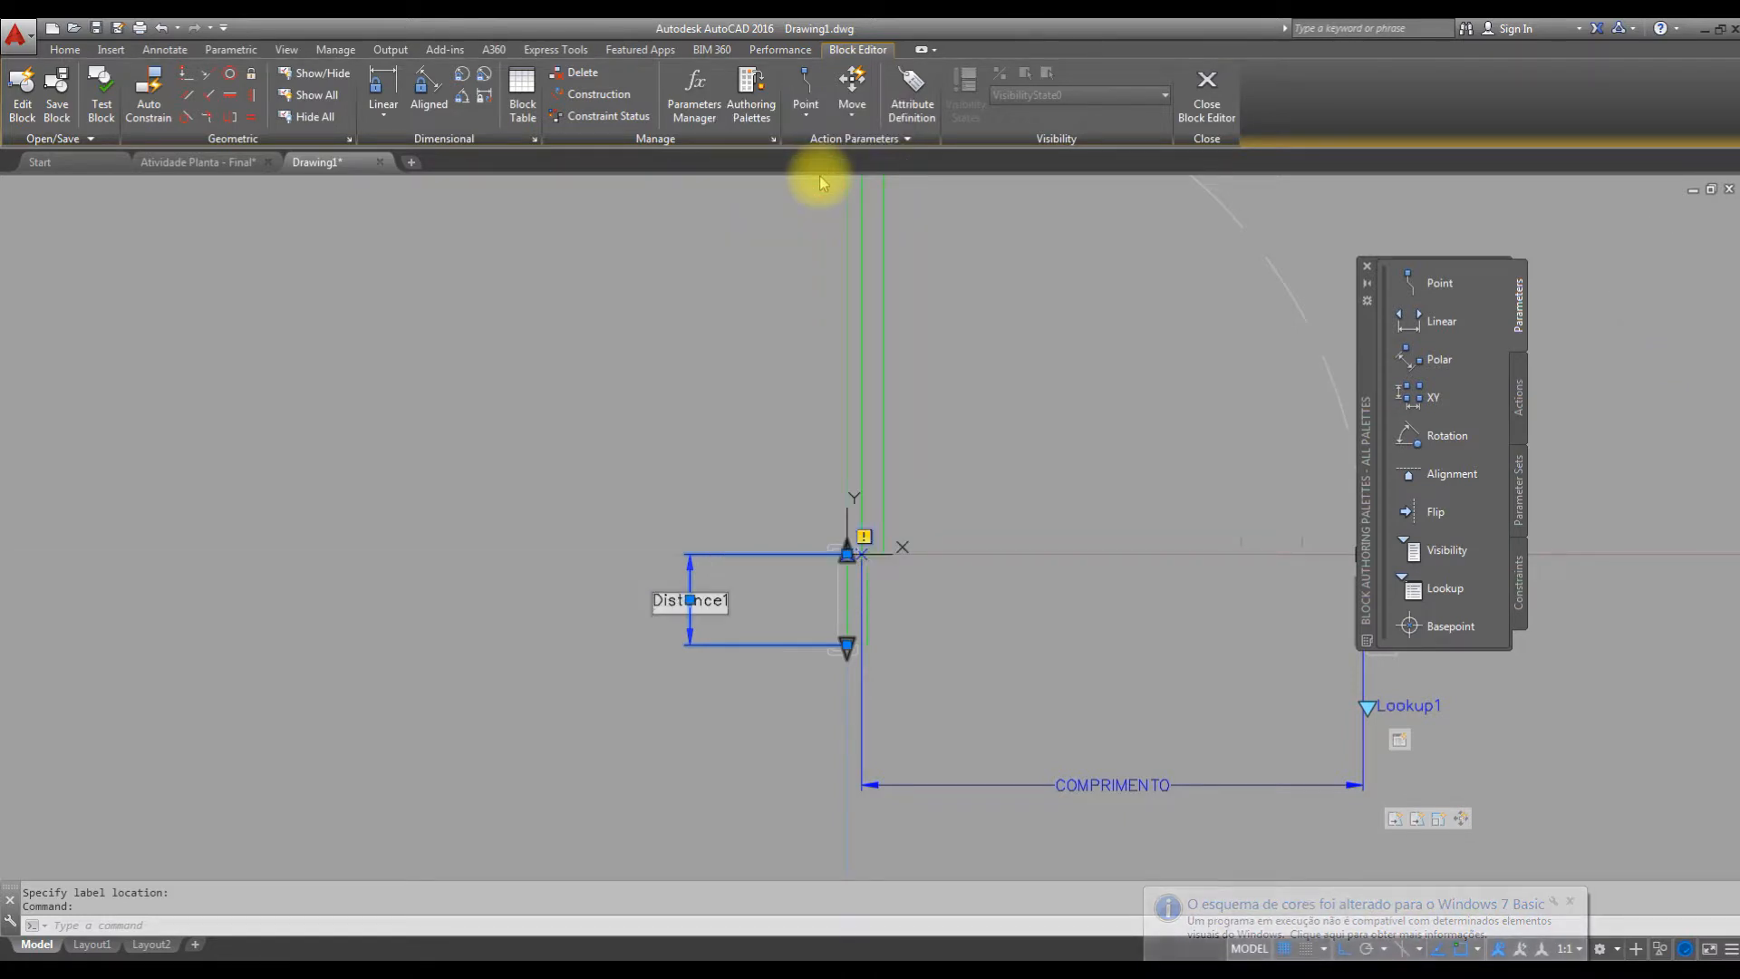
text(LARGURA)
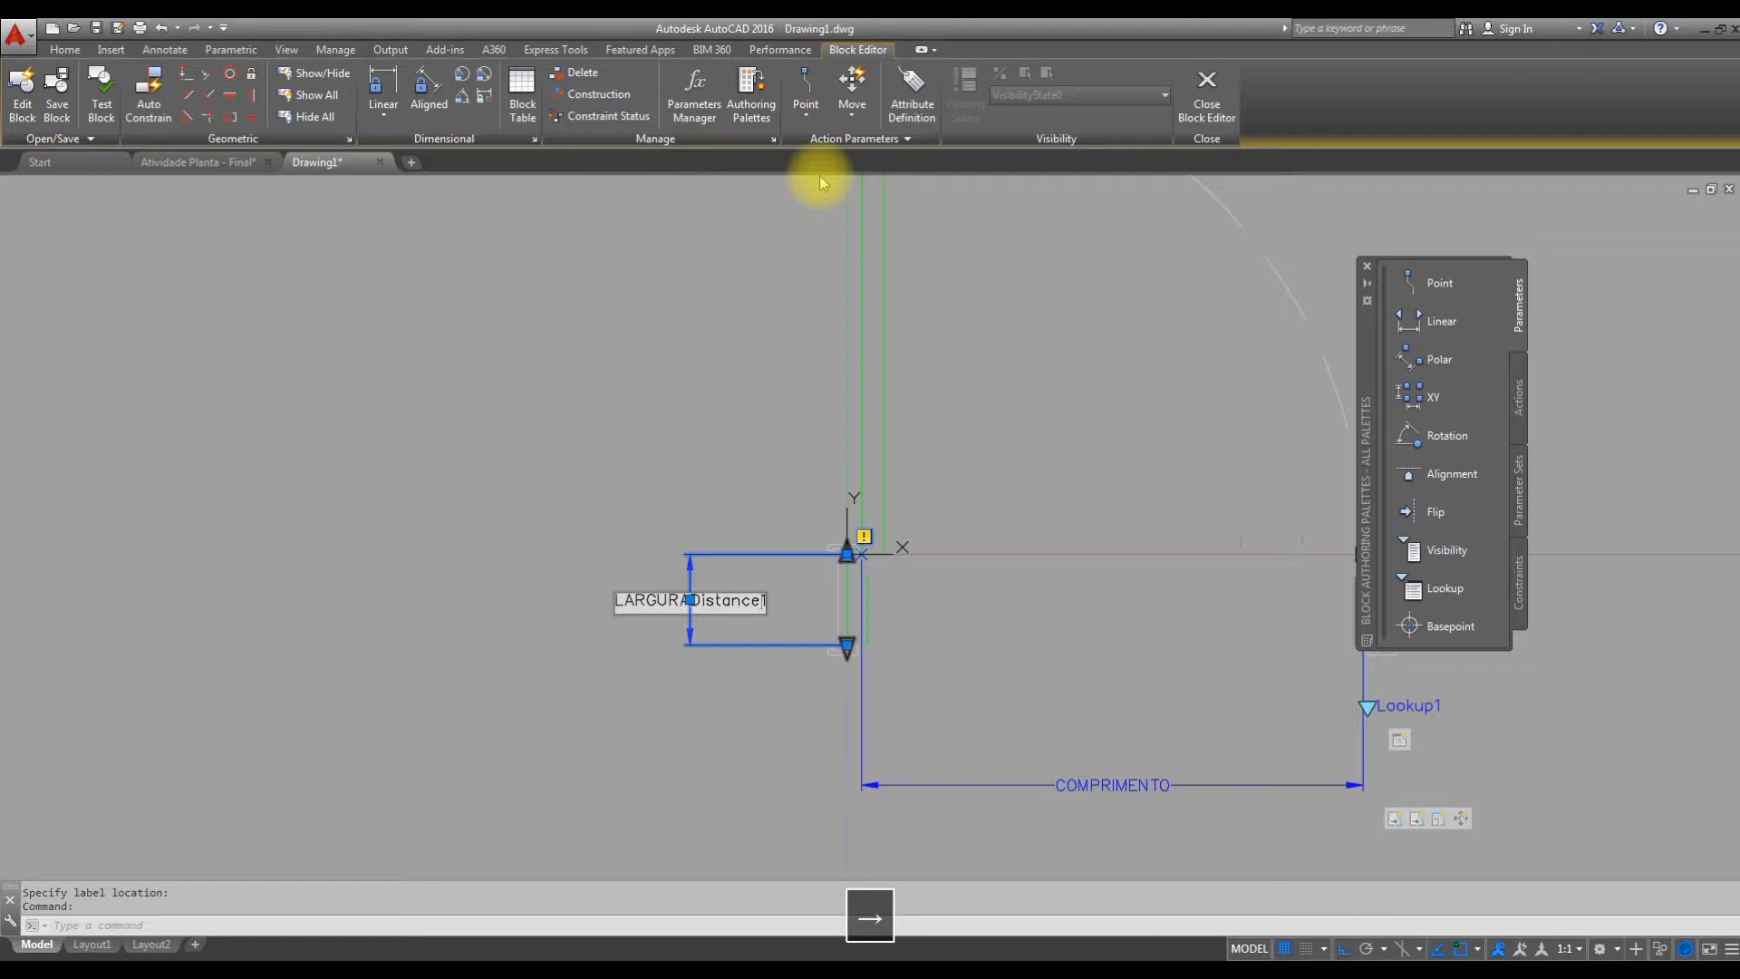
key(BackSpace)
key(BackSpace)
key(BackSpace)
key(BackSpace)
key(BackSpace)
key(BackSpace)
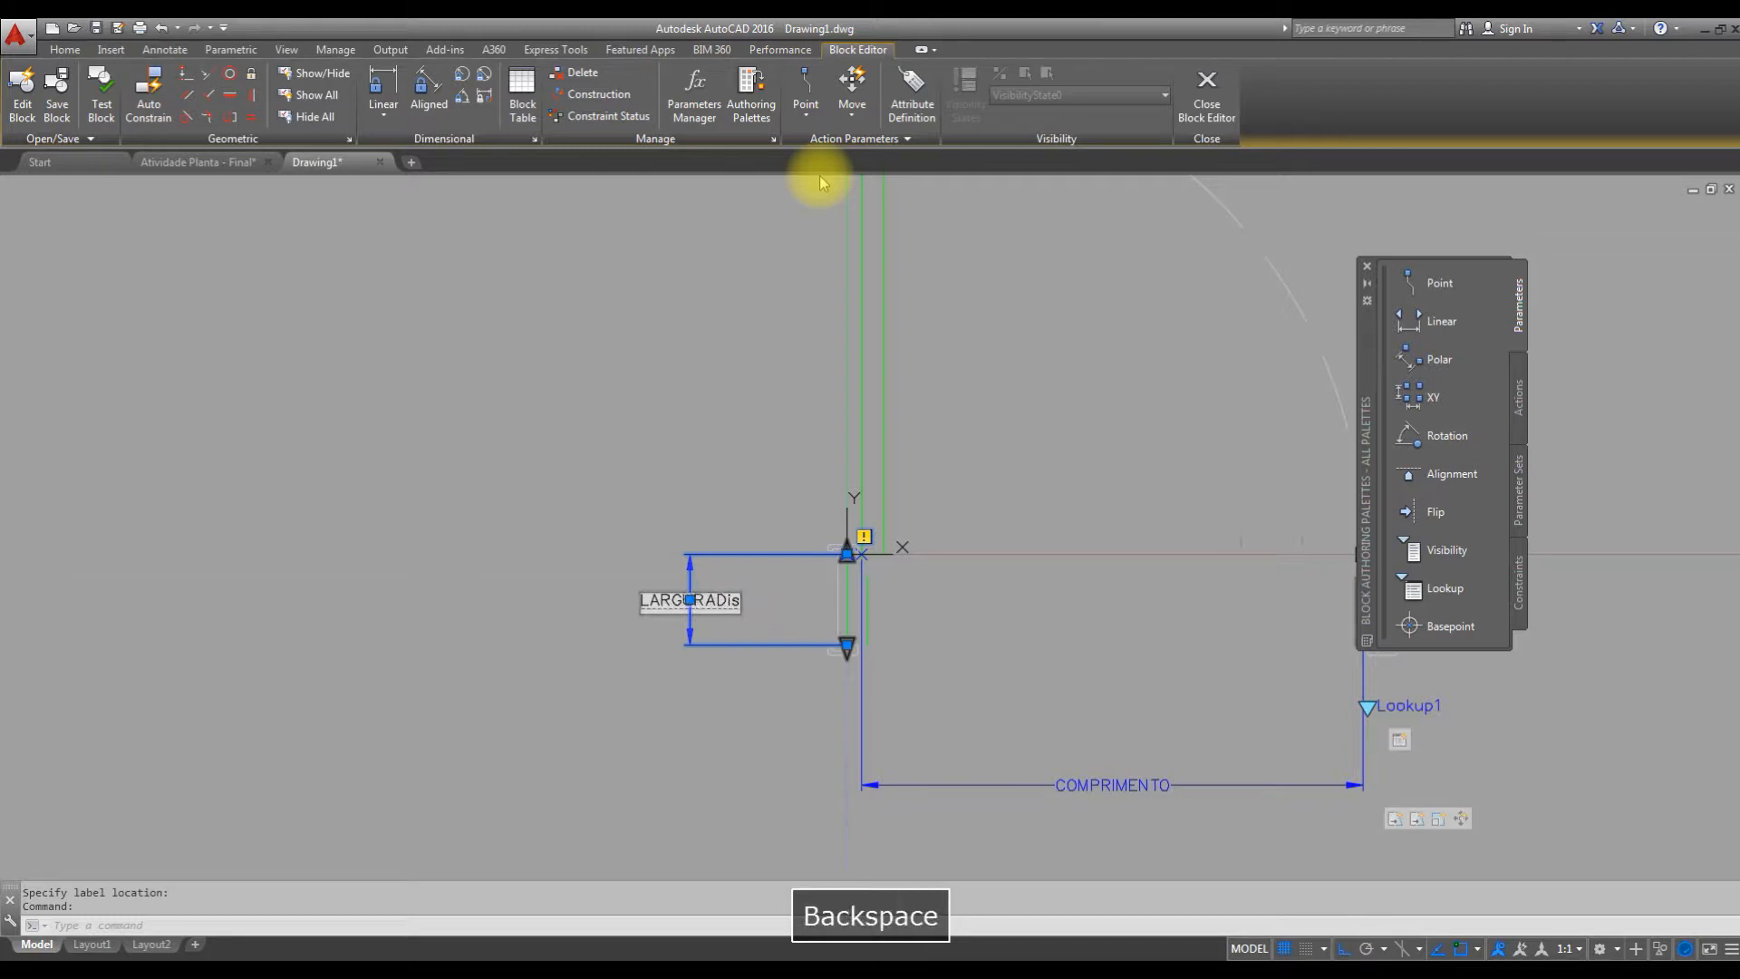
key(BackSpace)
click(722, 691)
middle_drag(846, 640, 702, 641)
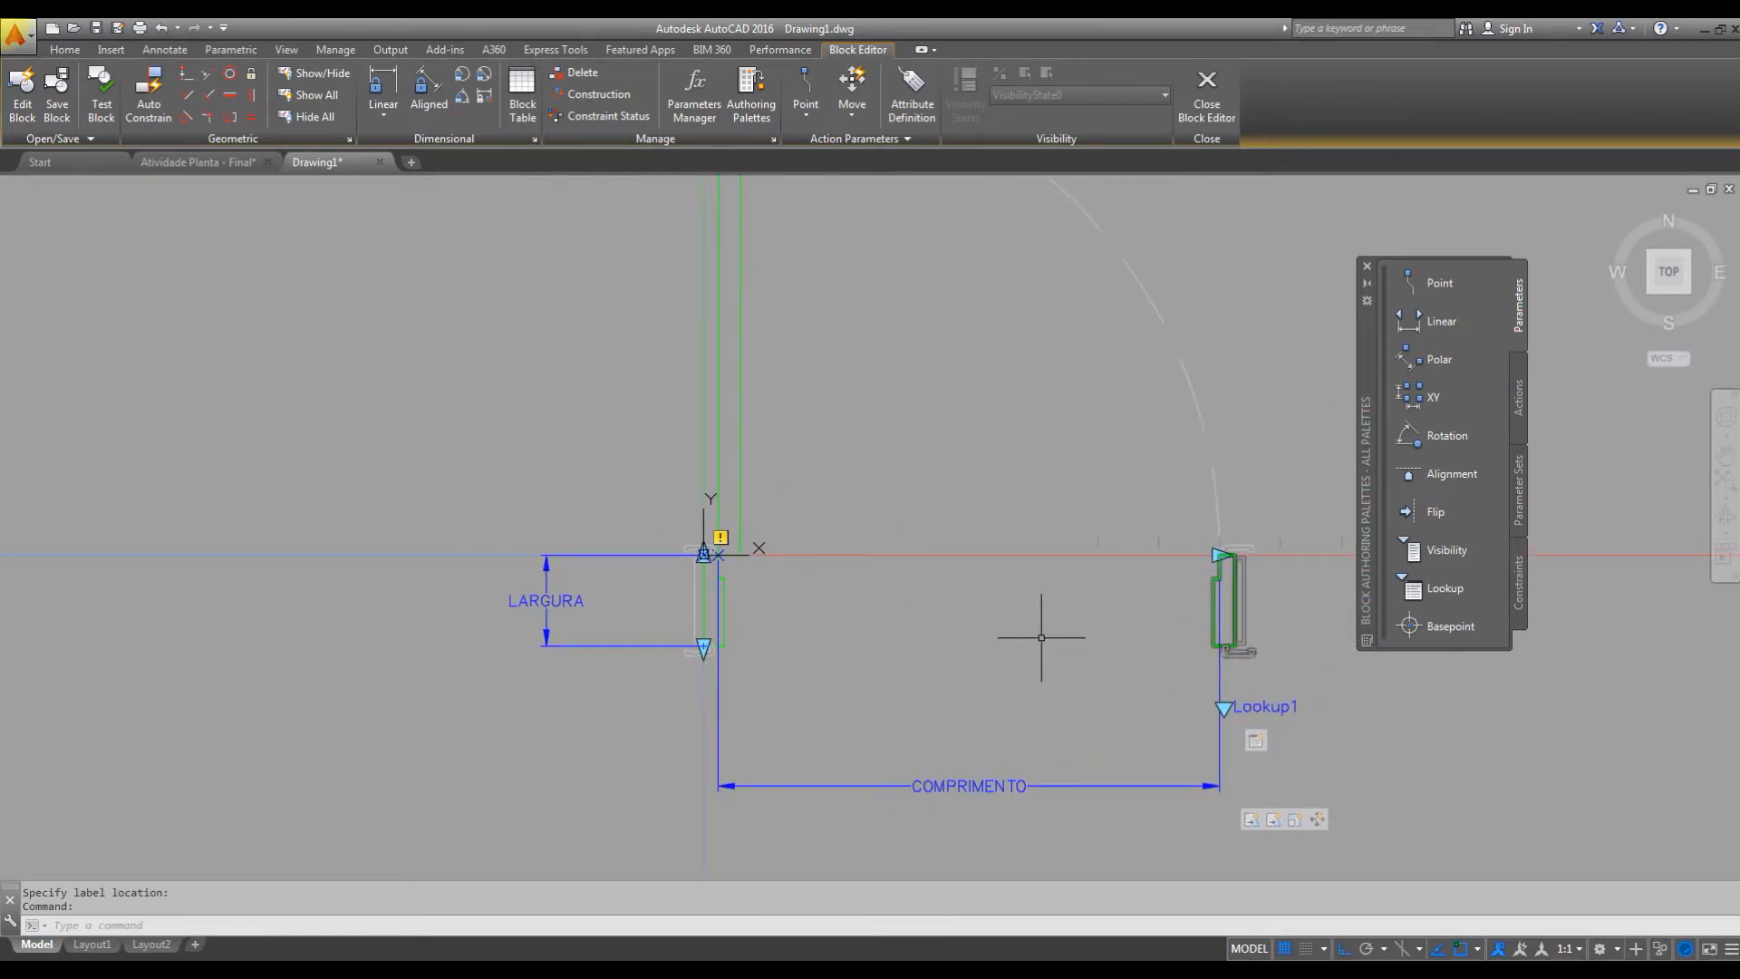
middle_drag(1185, 649, 942, 640)
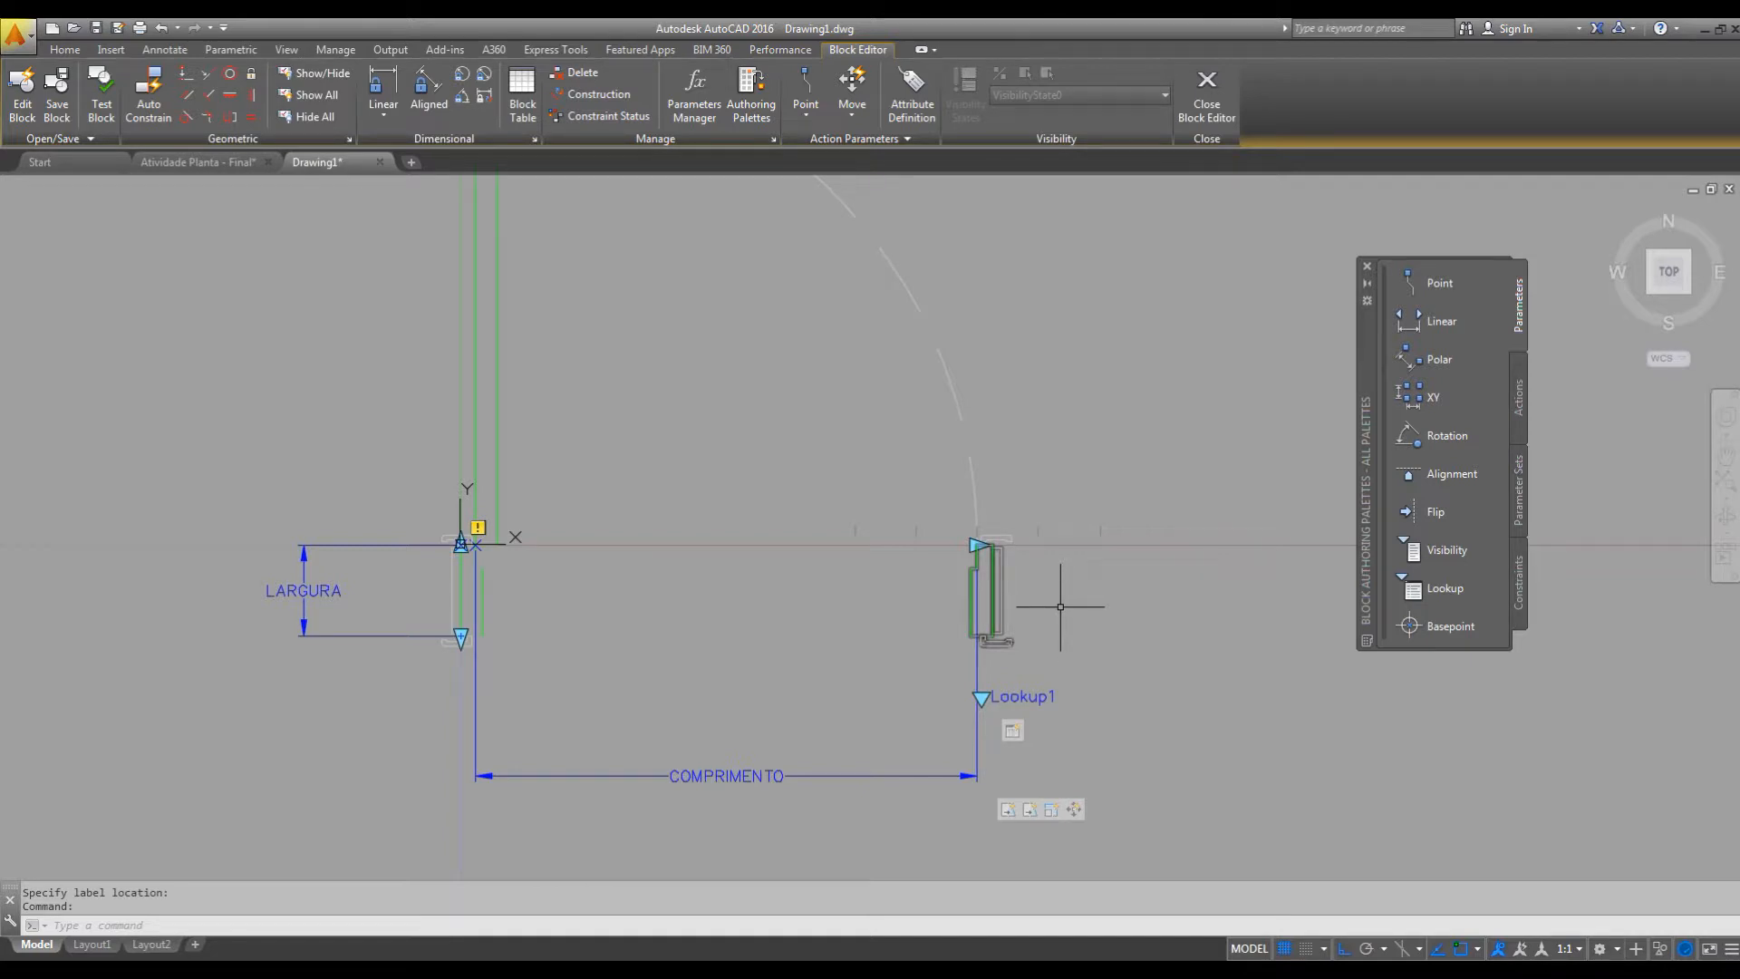
scroll(1133, 557, down, 2)
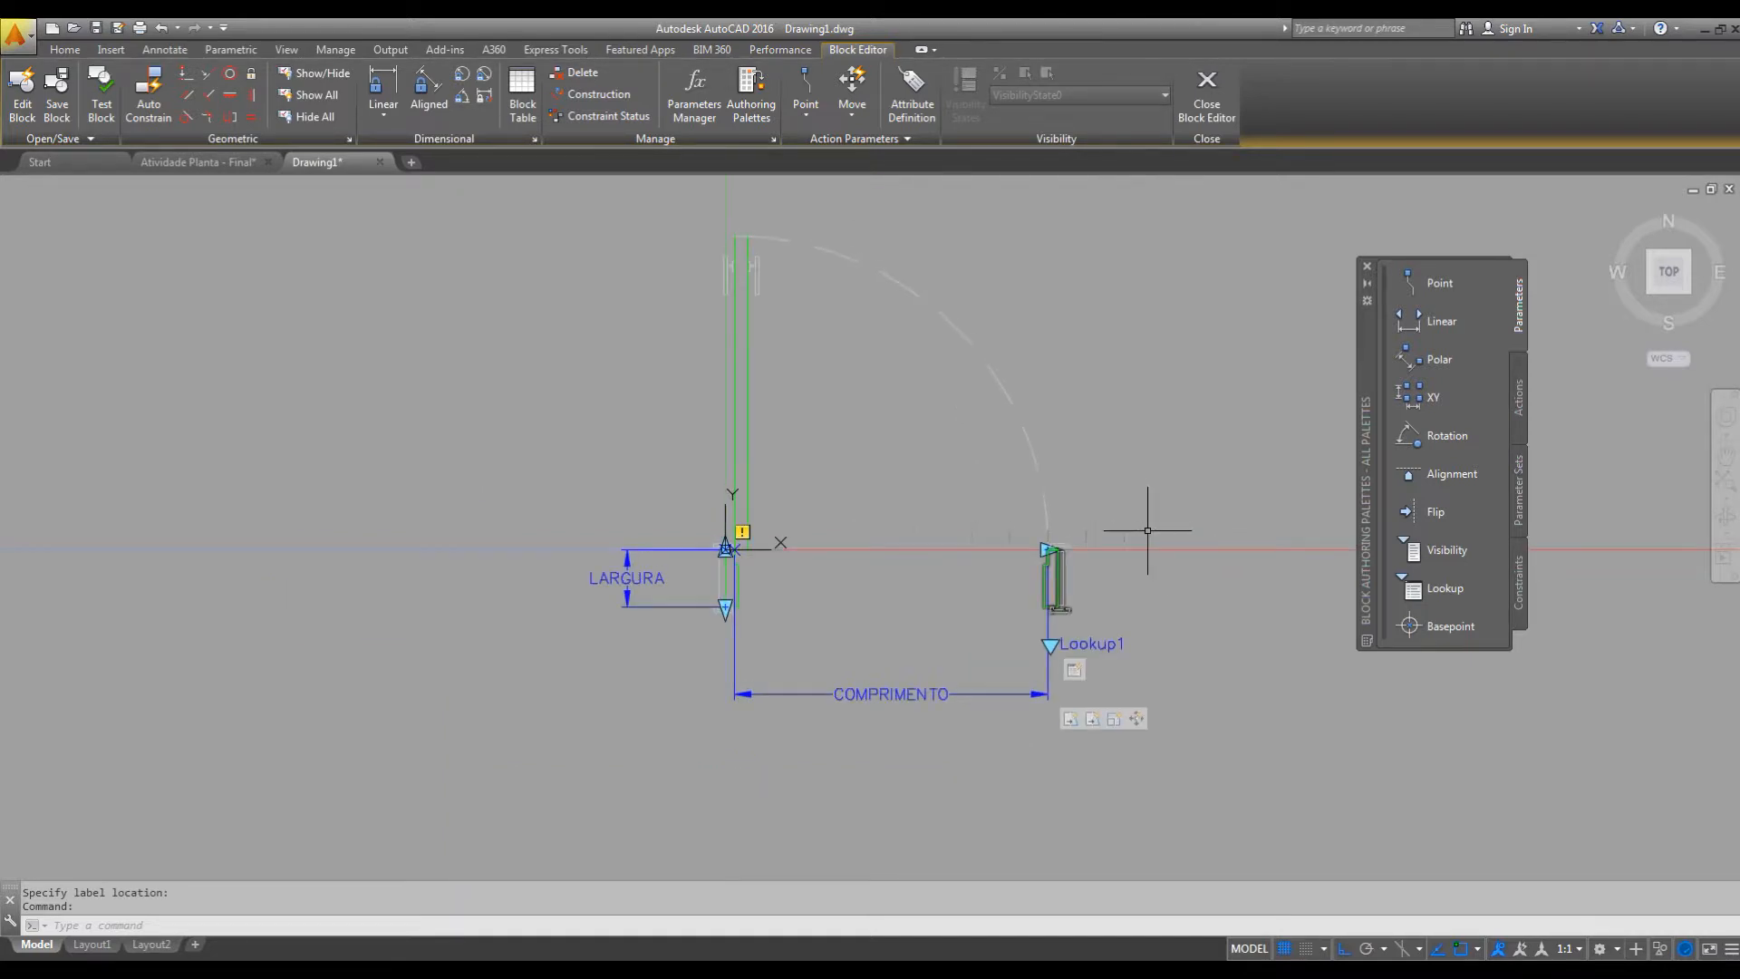
Set the number of grips of the LARGURA linear parameter to 1 and deselect it.
scroll(1106, 572, up, 2)
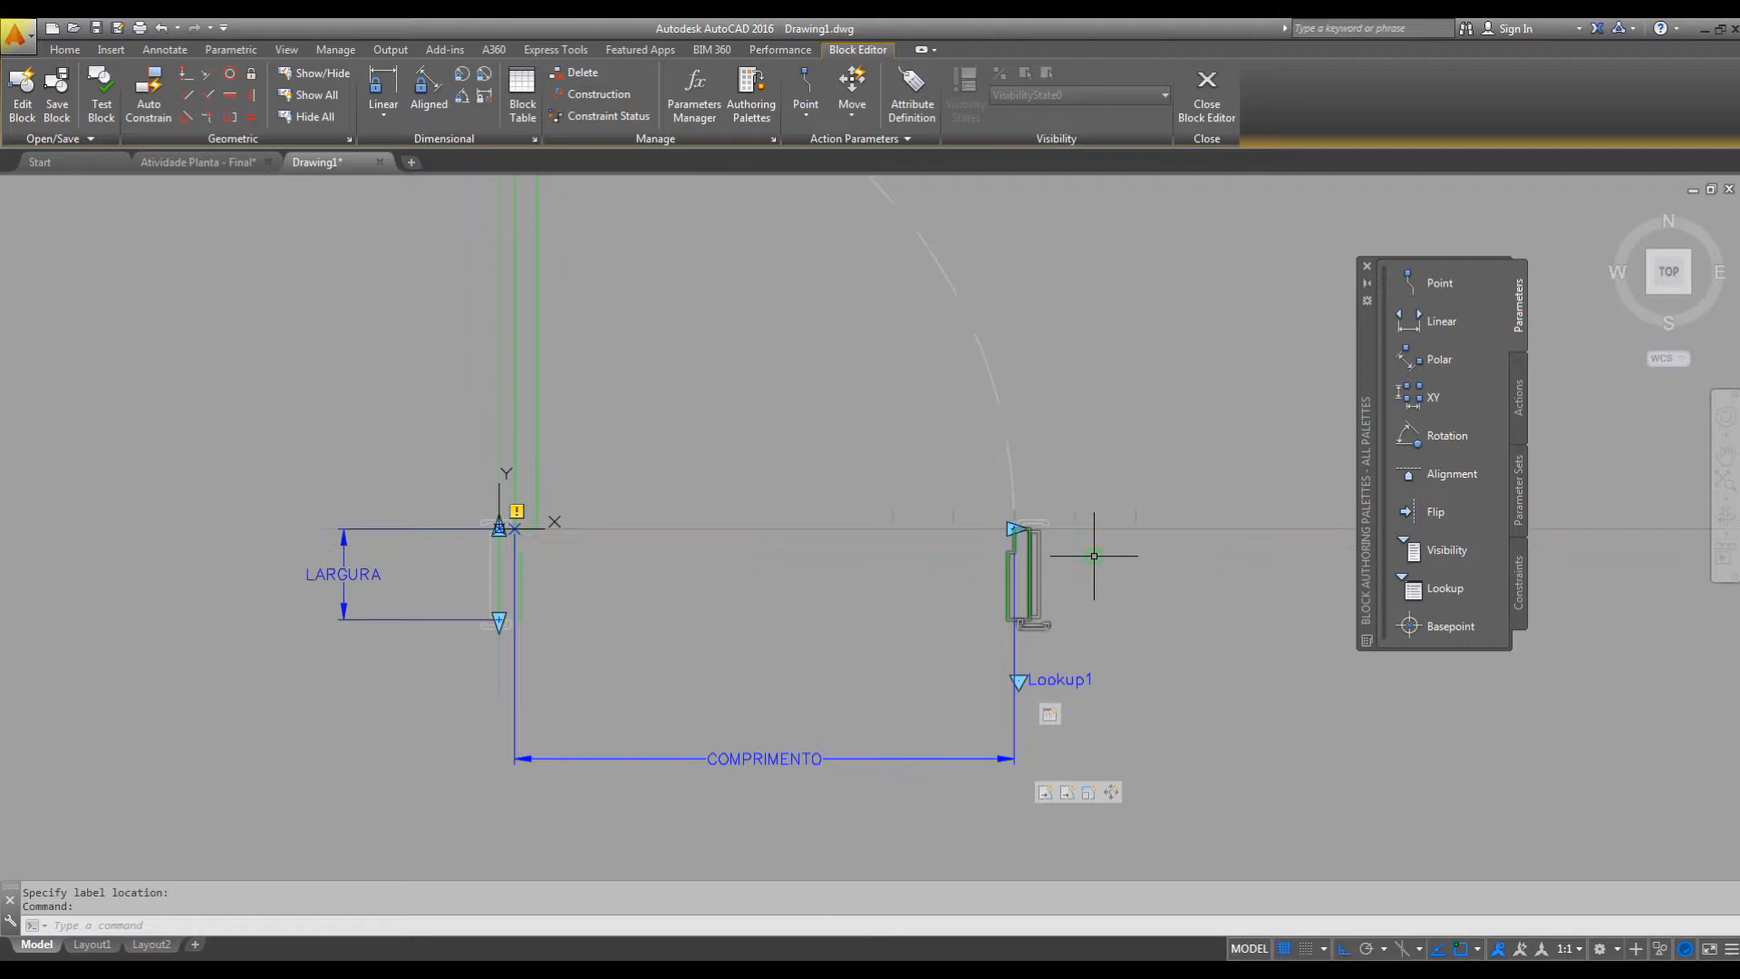
scroll(1098, 557, down, 2)
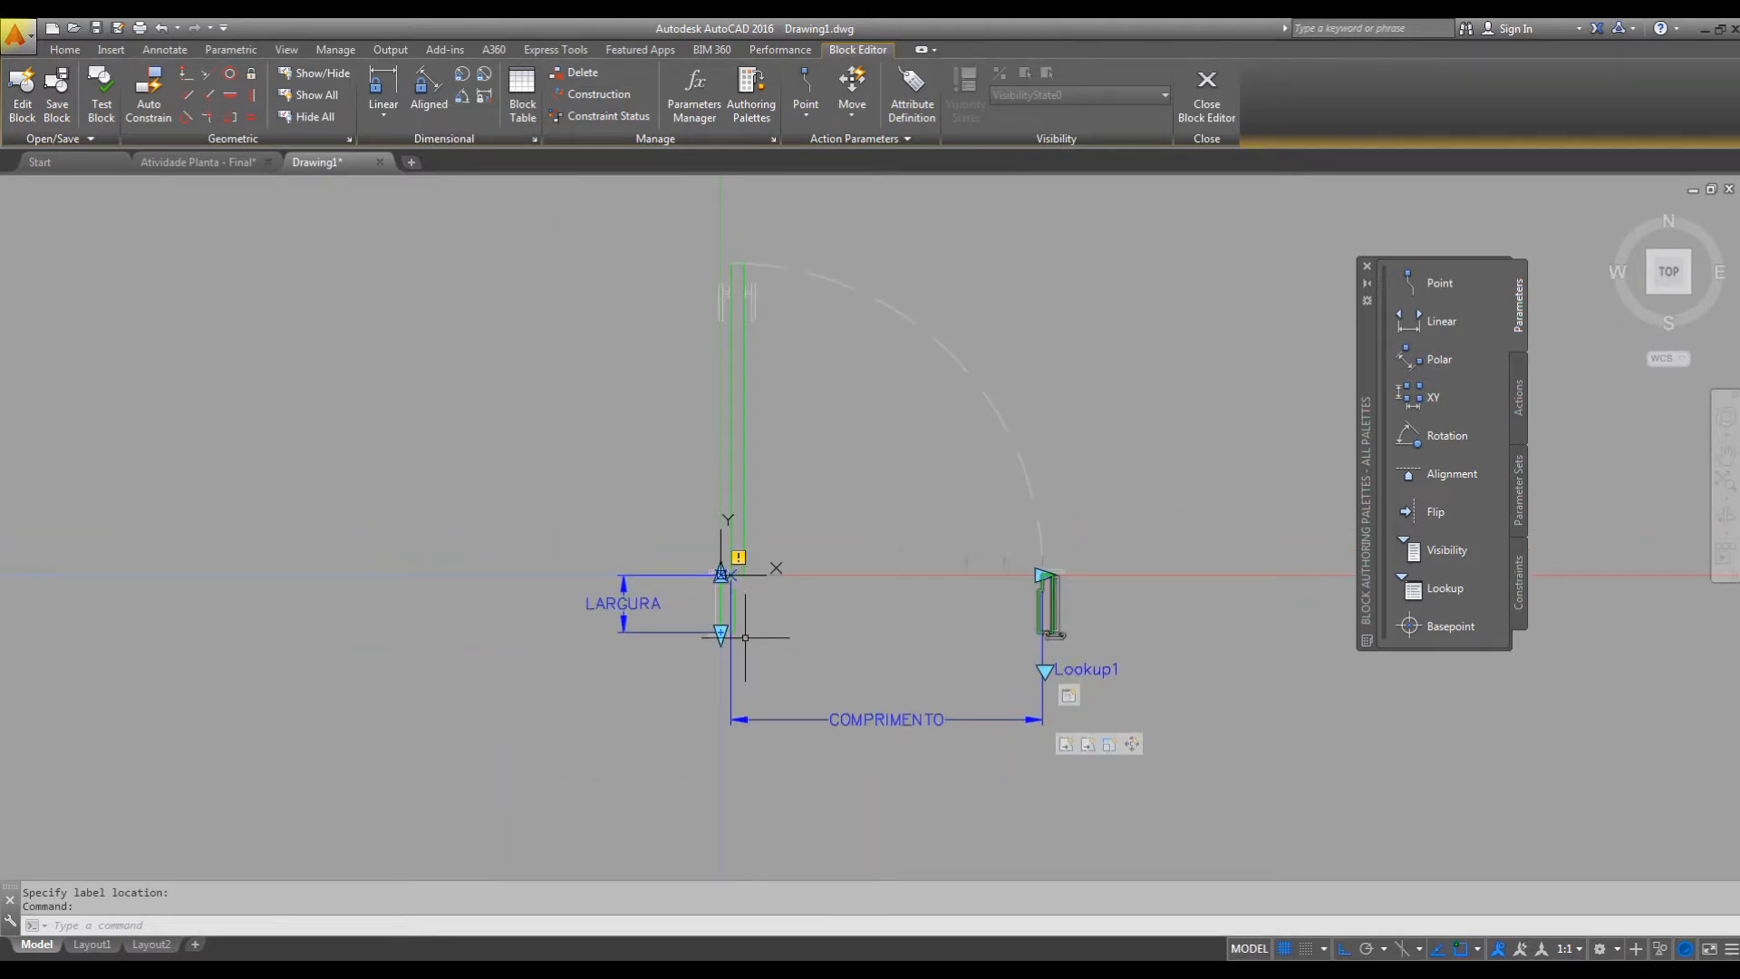
click(659, 630)
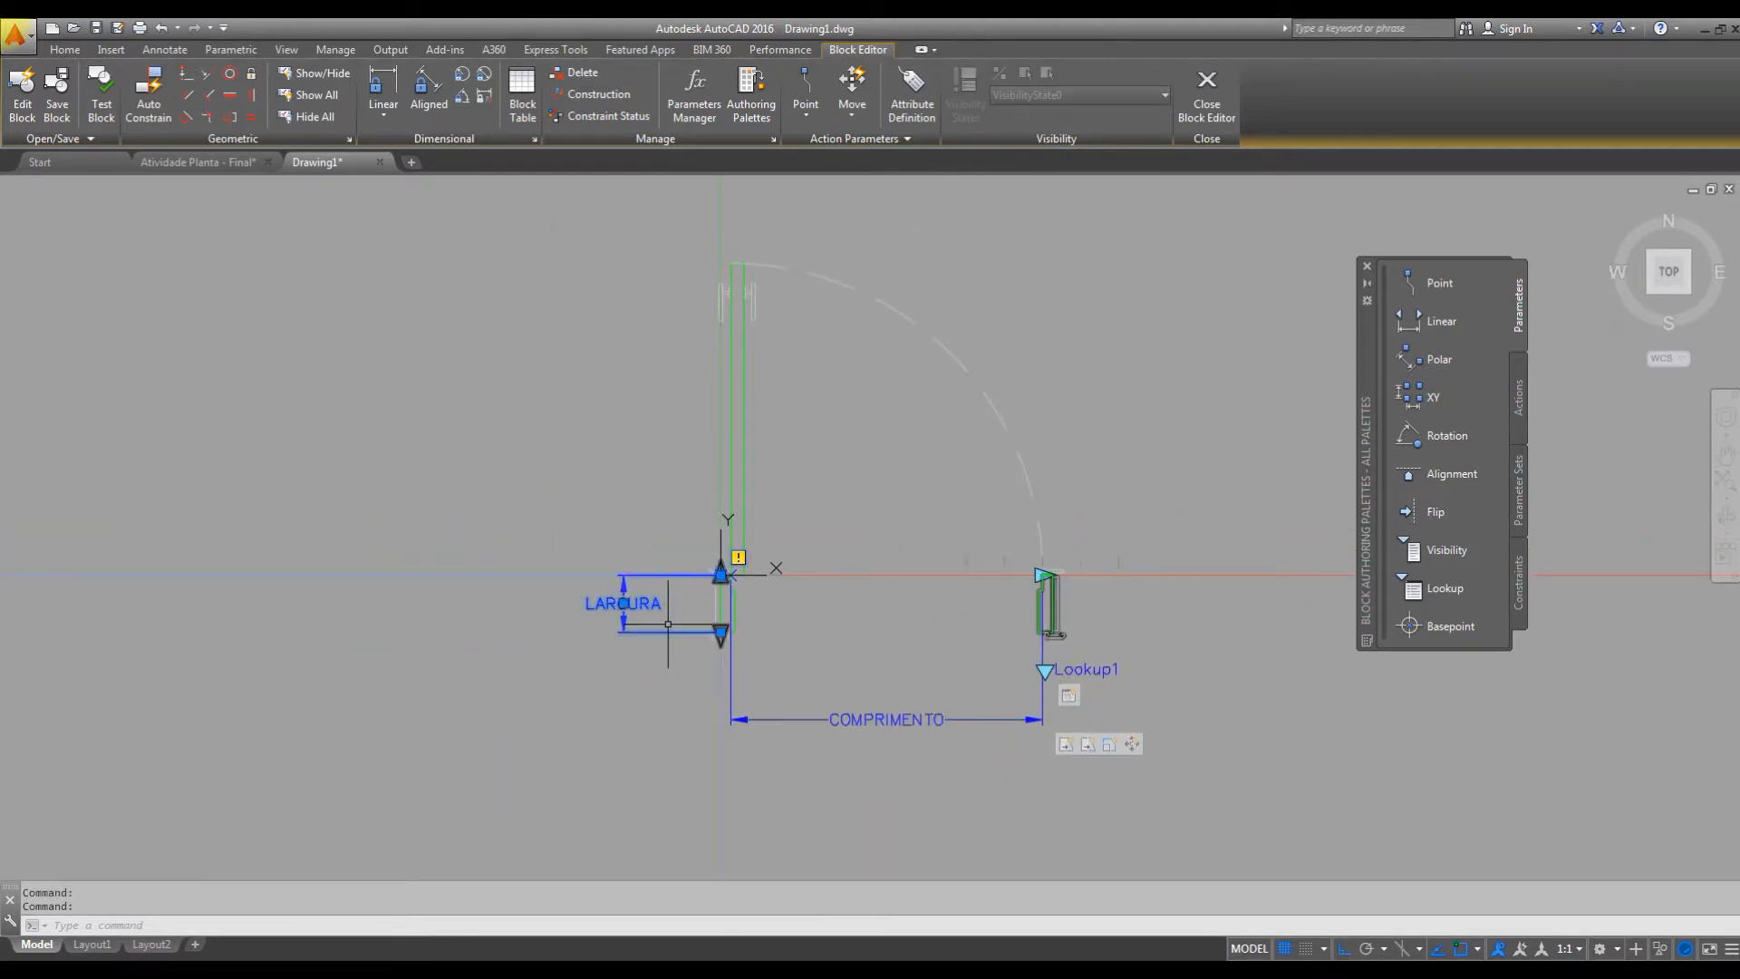
key(ctrl+1)
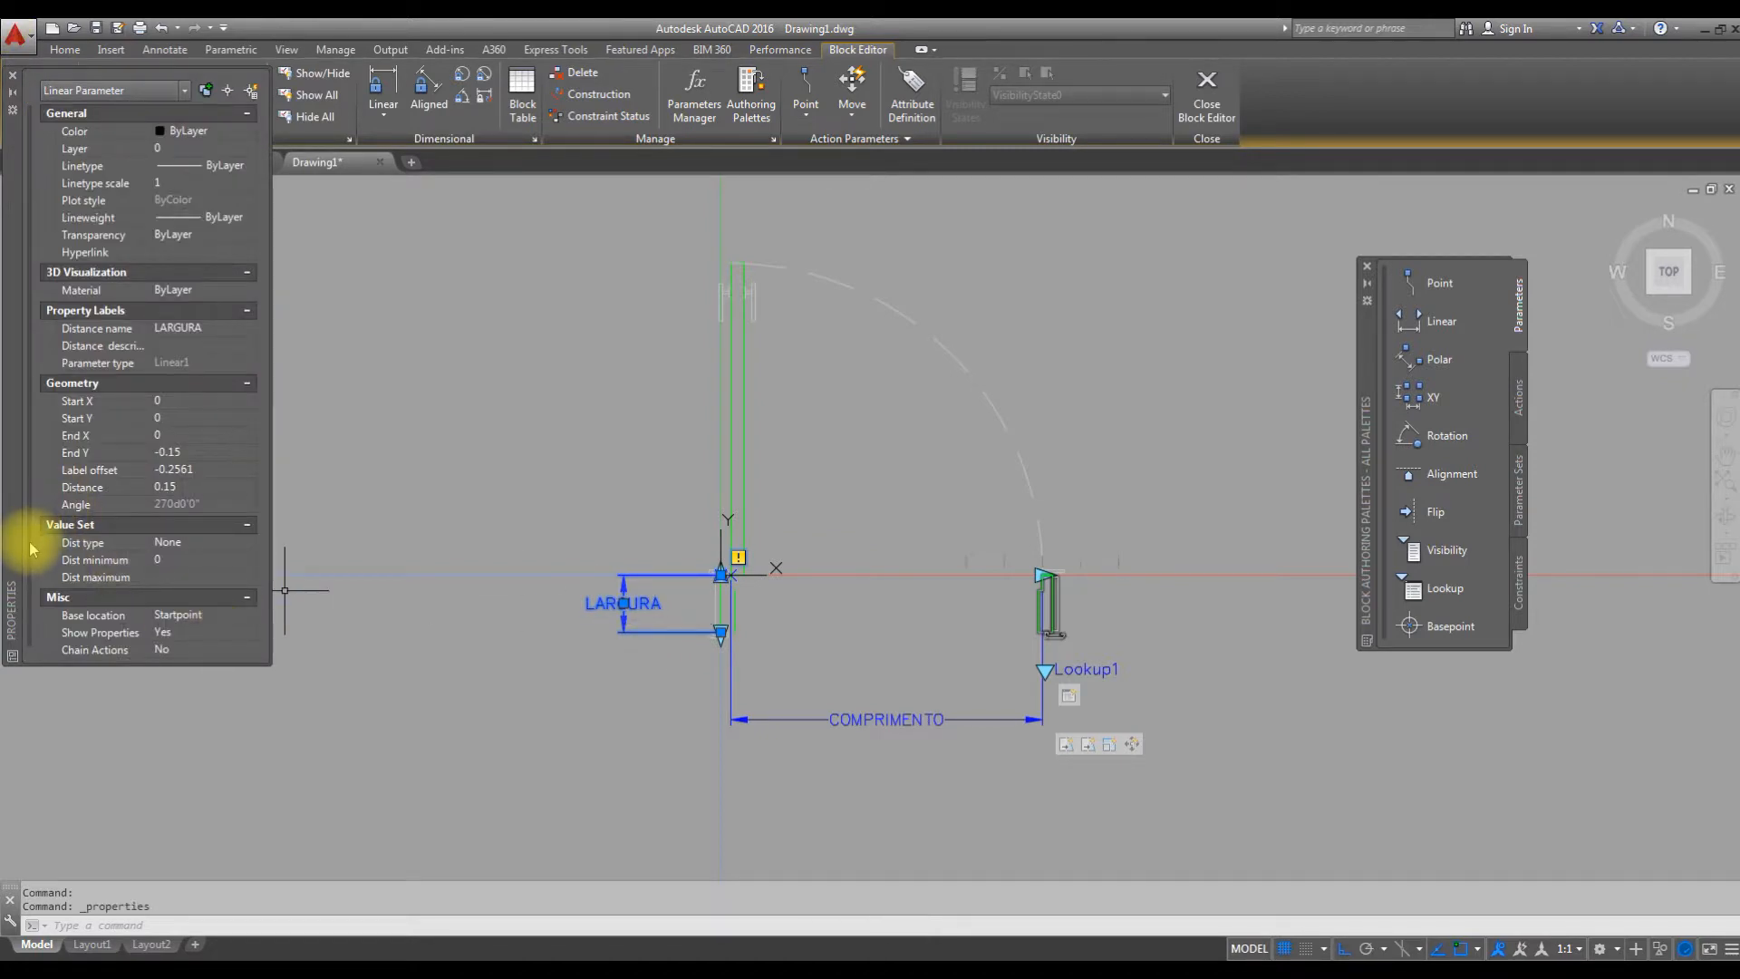
scroll(27, 562, down, 1)
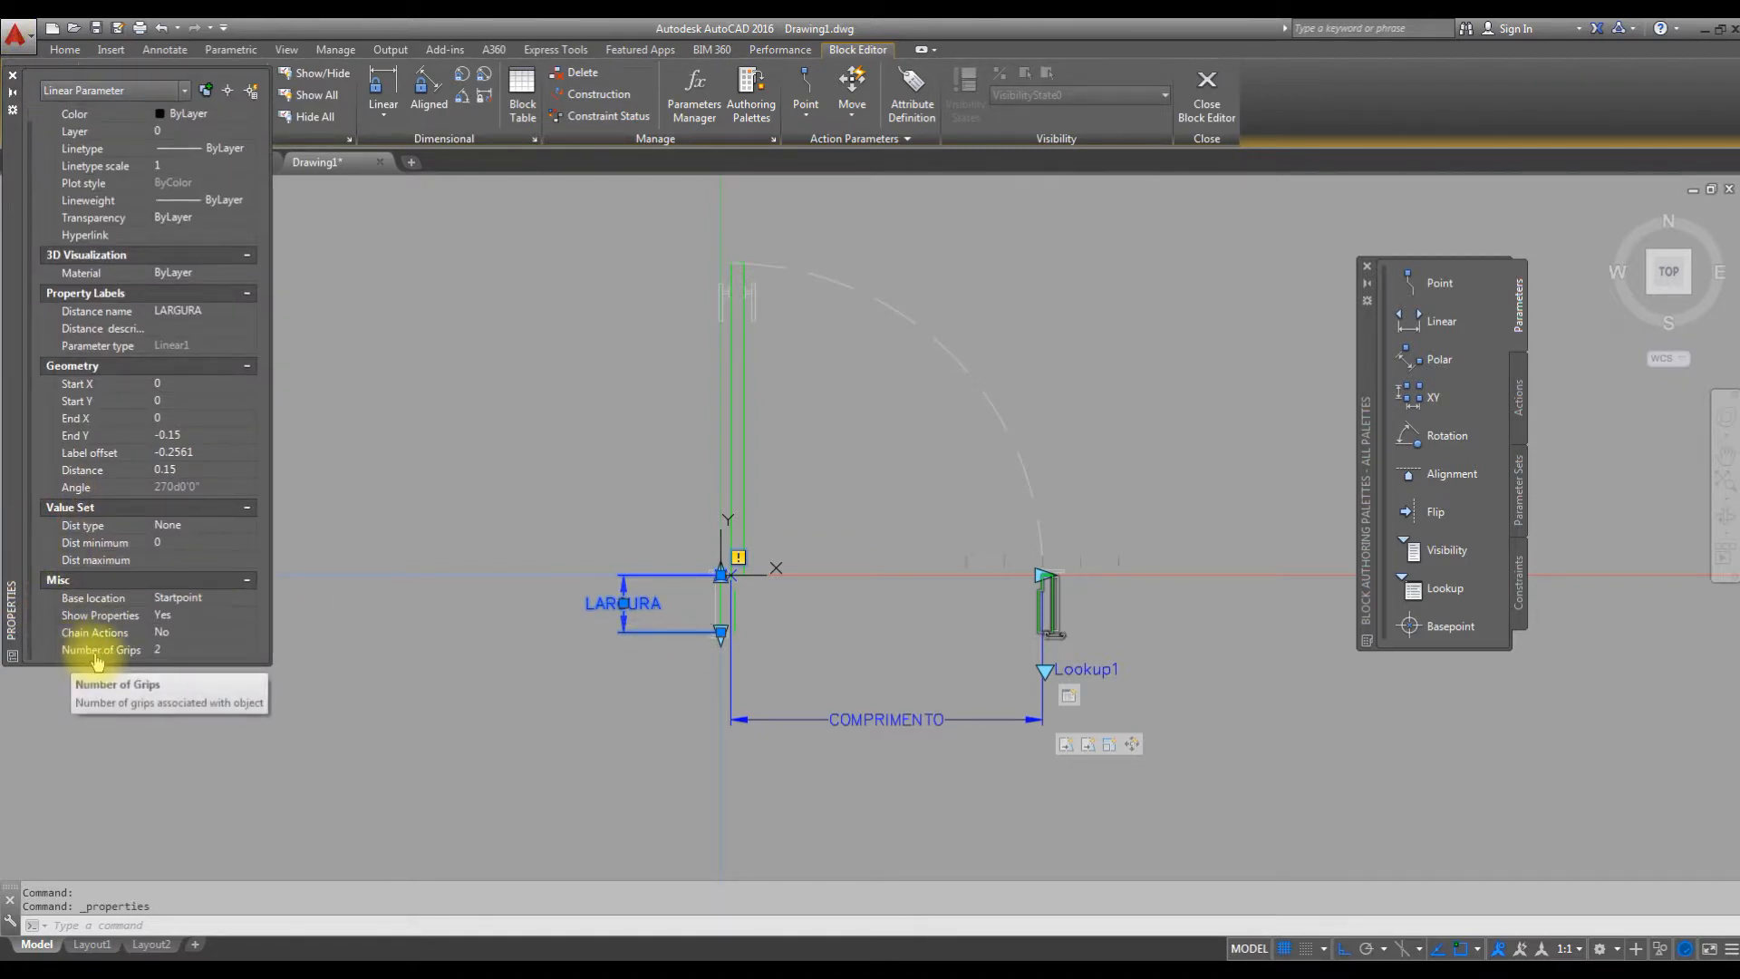
click(177, 651)
click(173, 651)
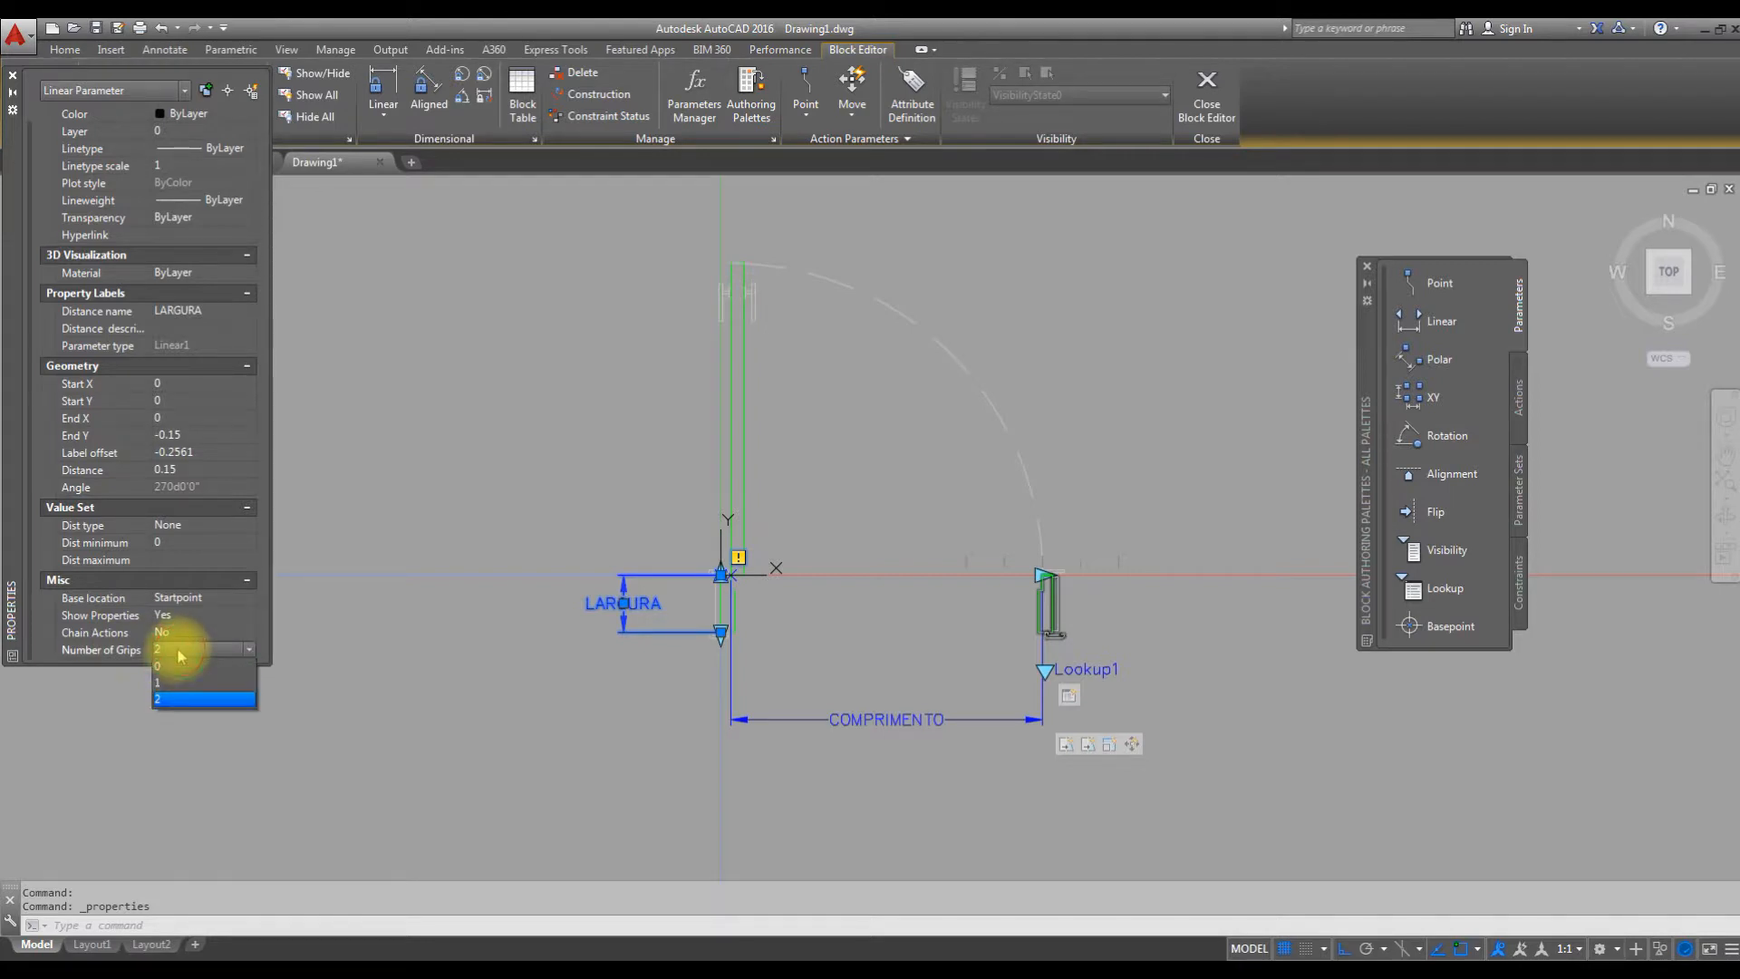
click(163, 682)
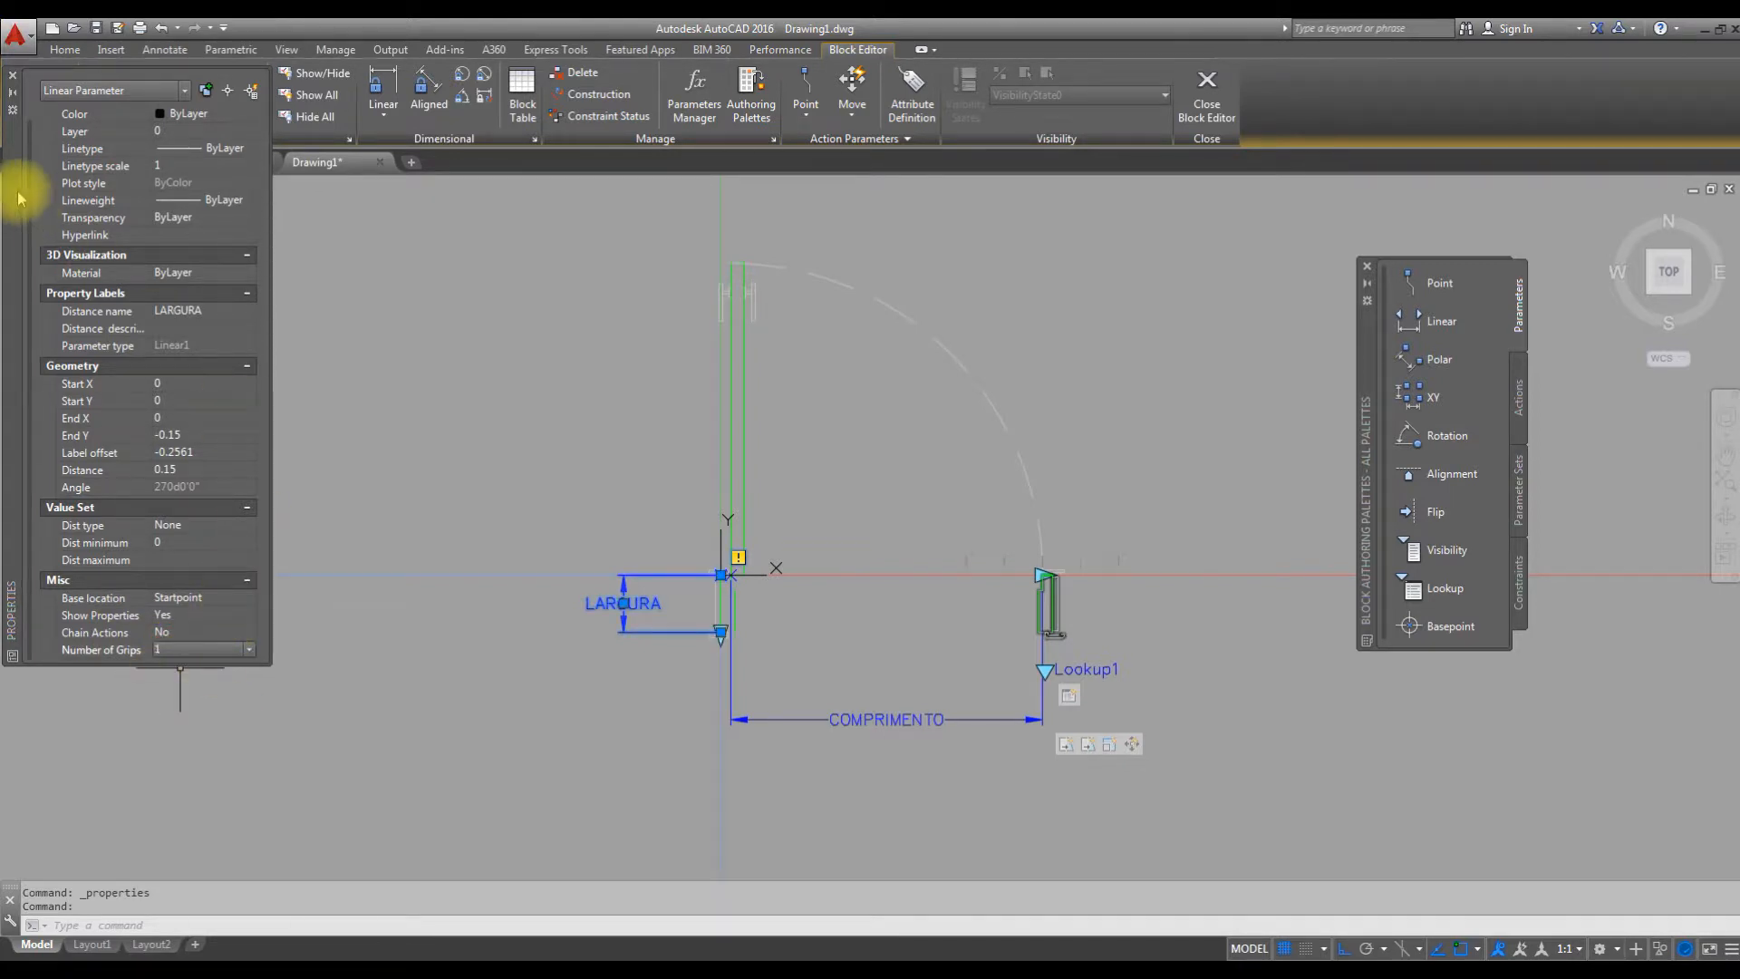
click(13, 76)
scroll(723, 653, up, 4)
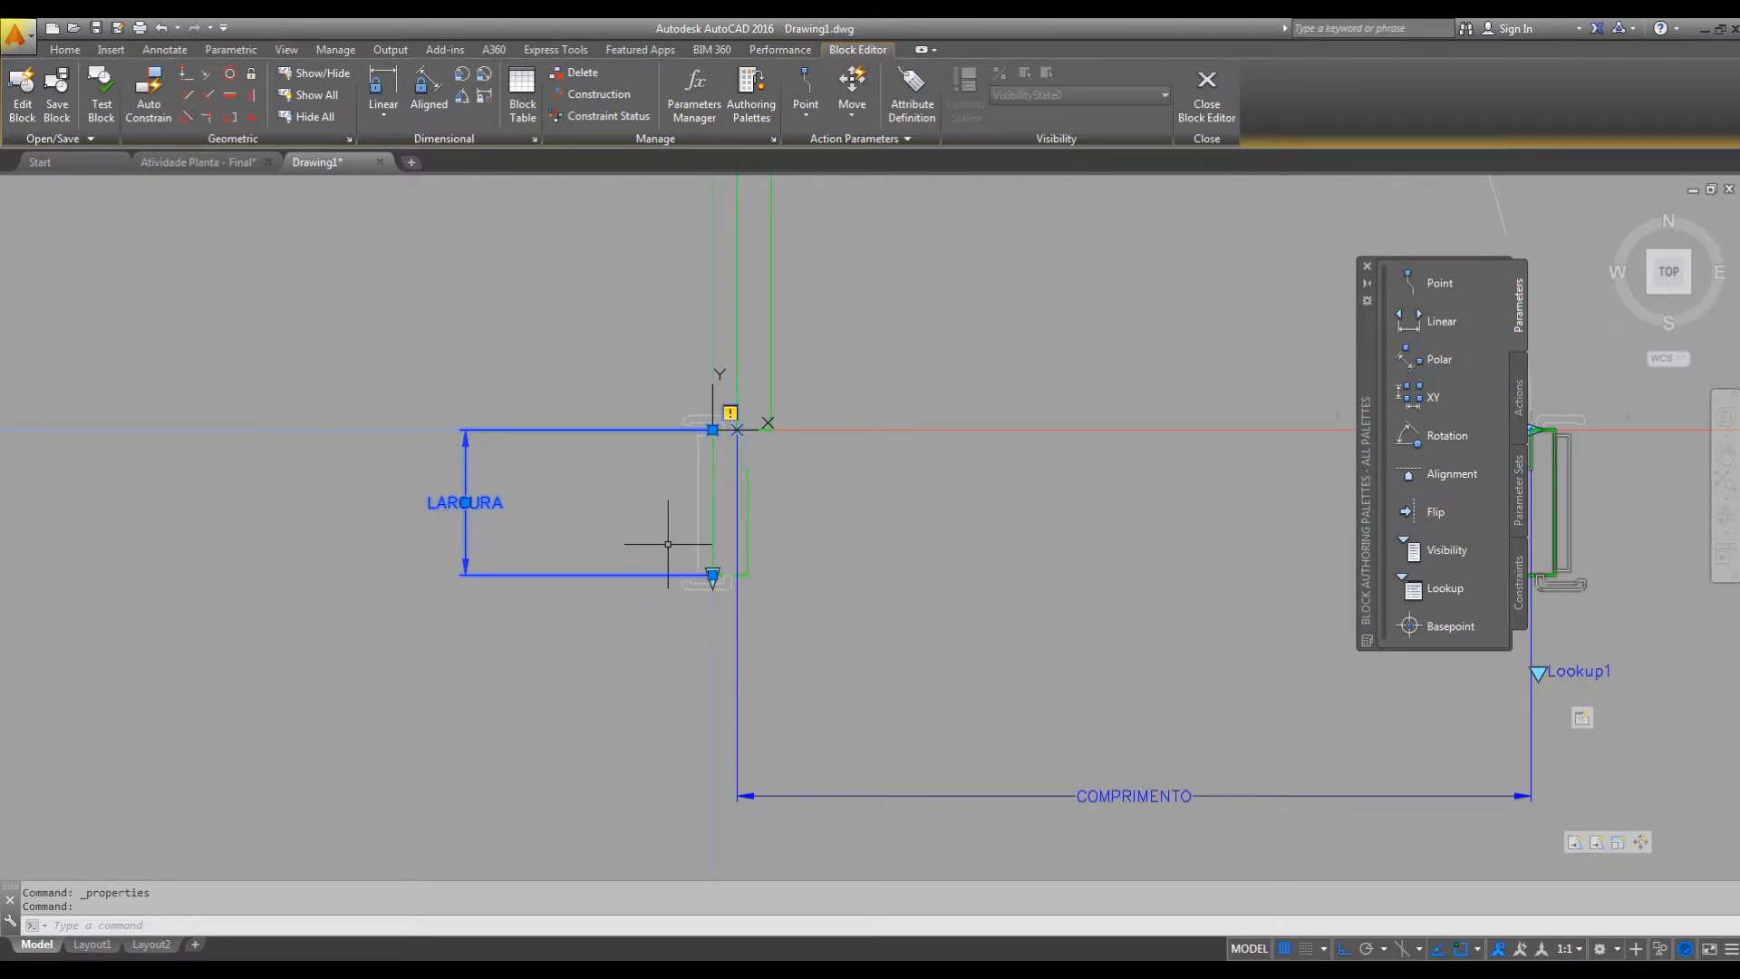
key(Escape)
Add a Stretch action to LARGURA, associated with its lower endpoint, and start the stretch frame outside the latch-side jamb.
middle_drag(842, 571, 734, 605)
scroll(734, 606, down, 2)
middle_drag(811, 649, 793, 606)
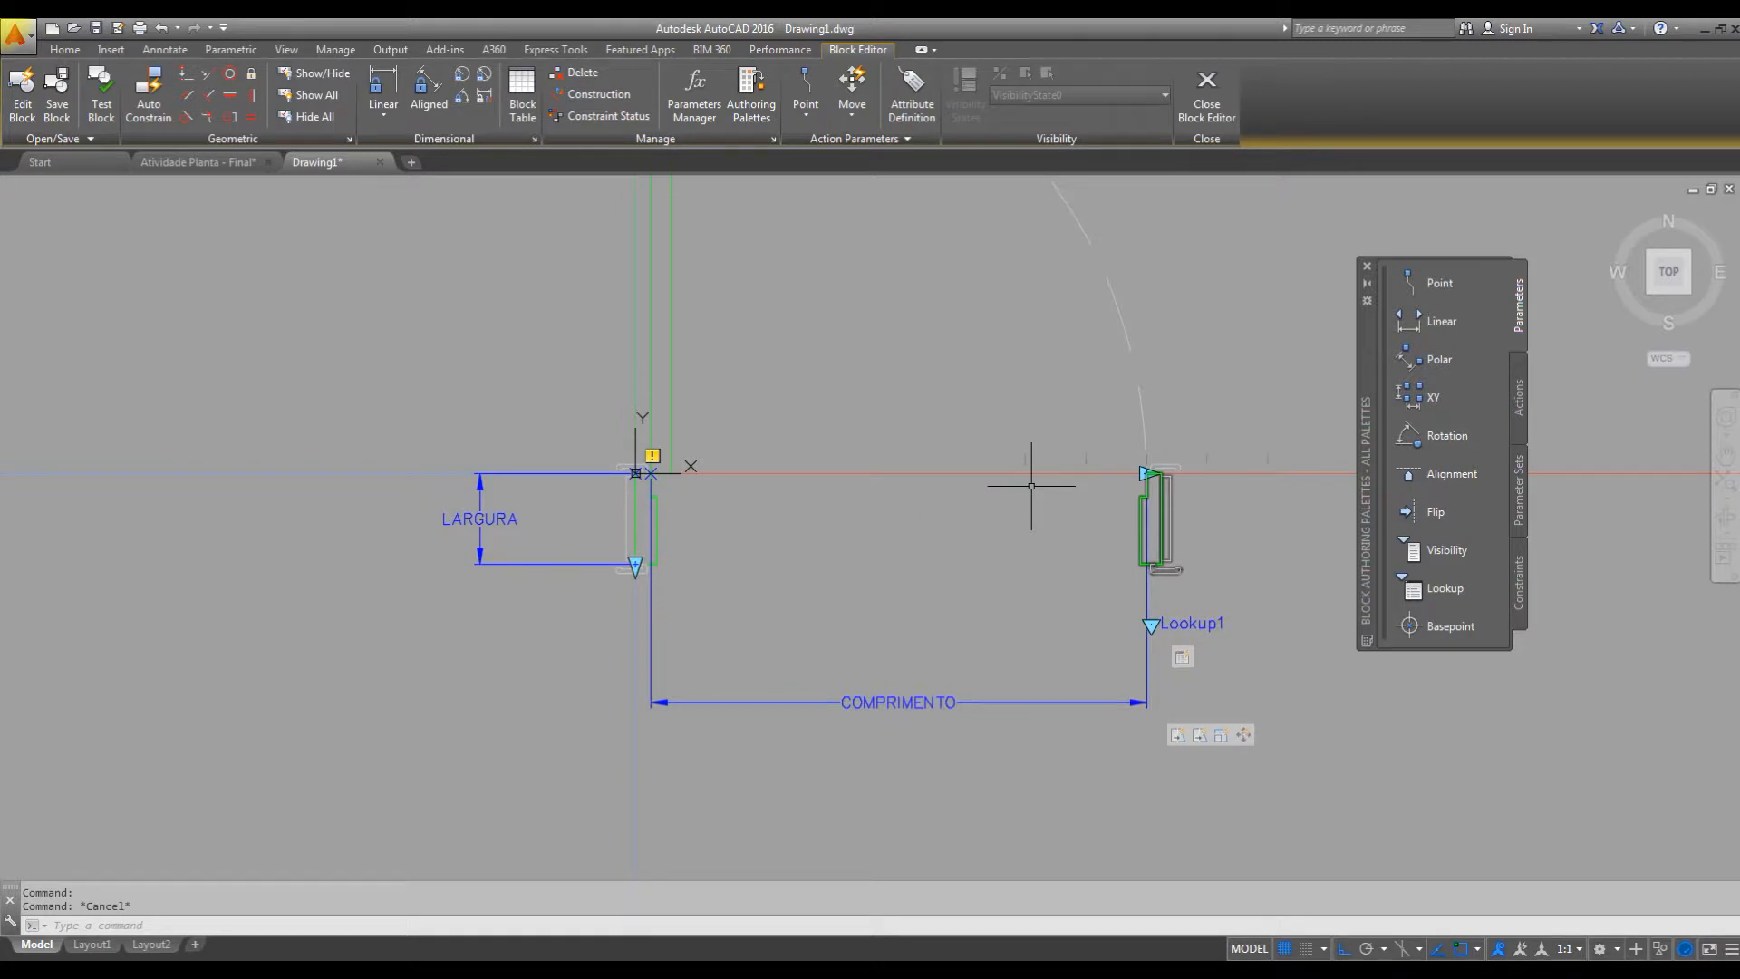
click(1519, 397)
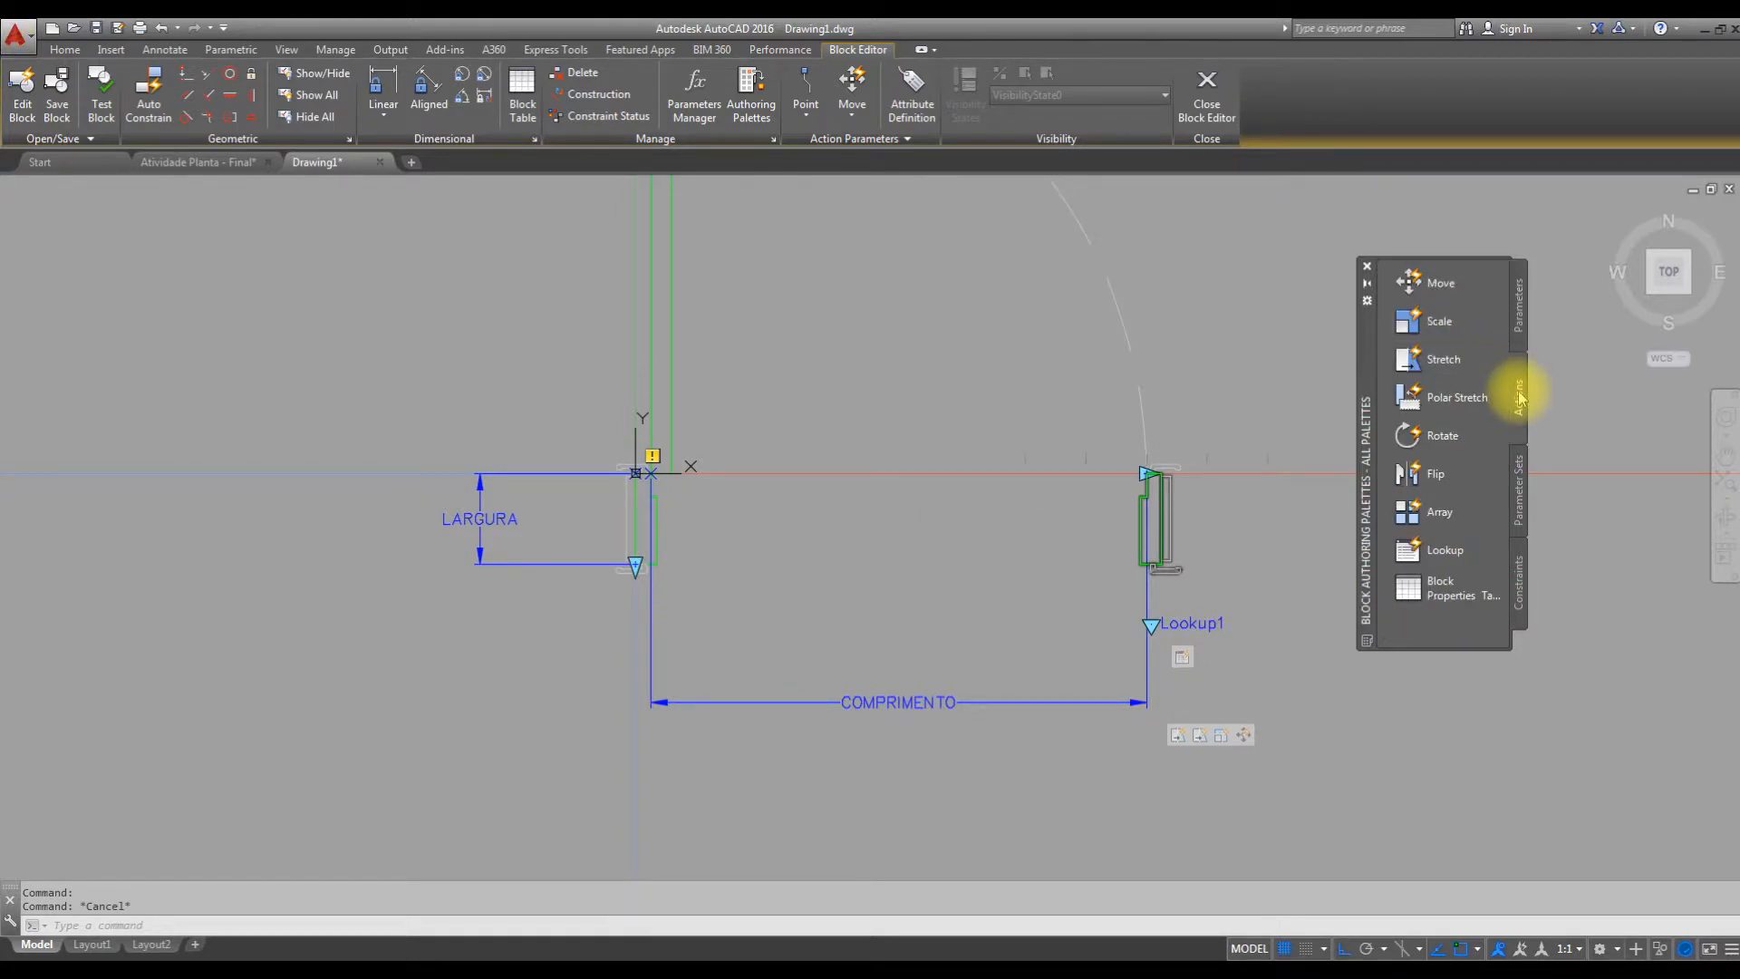
click(1450, 362)
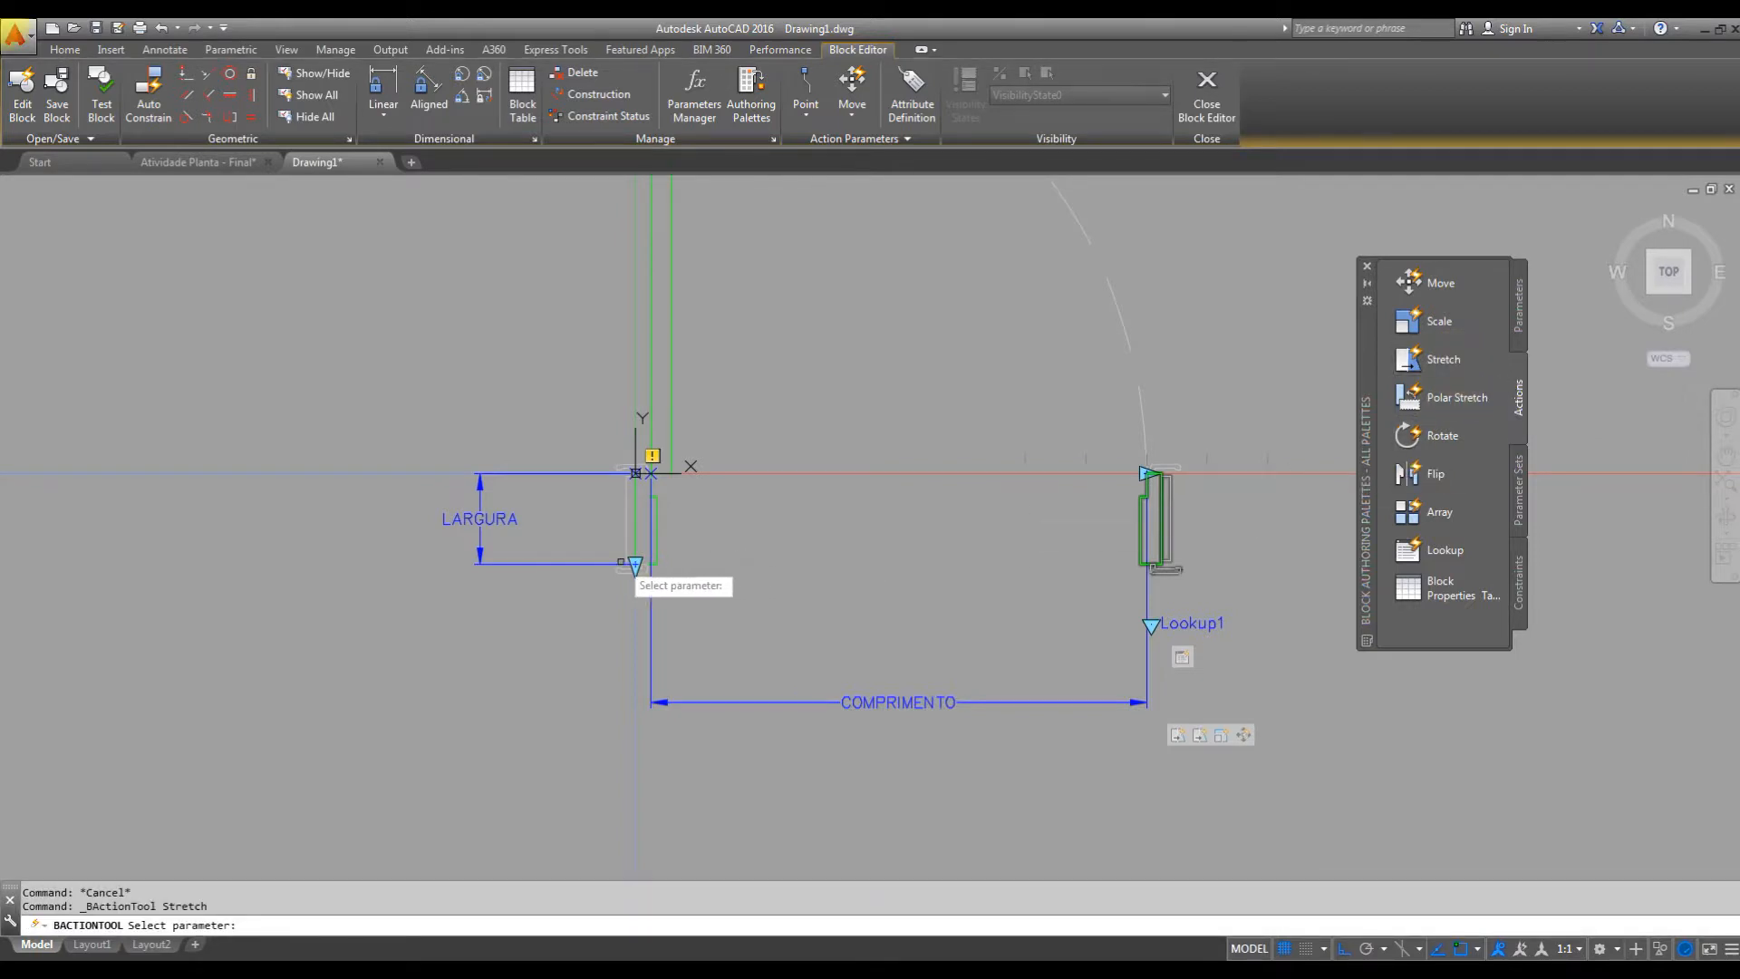
click(481, 534)
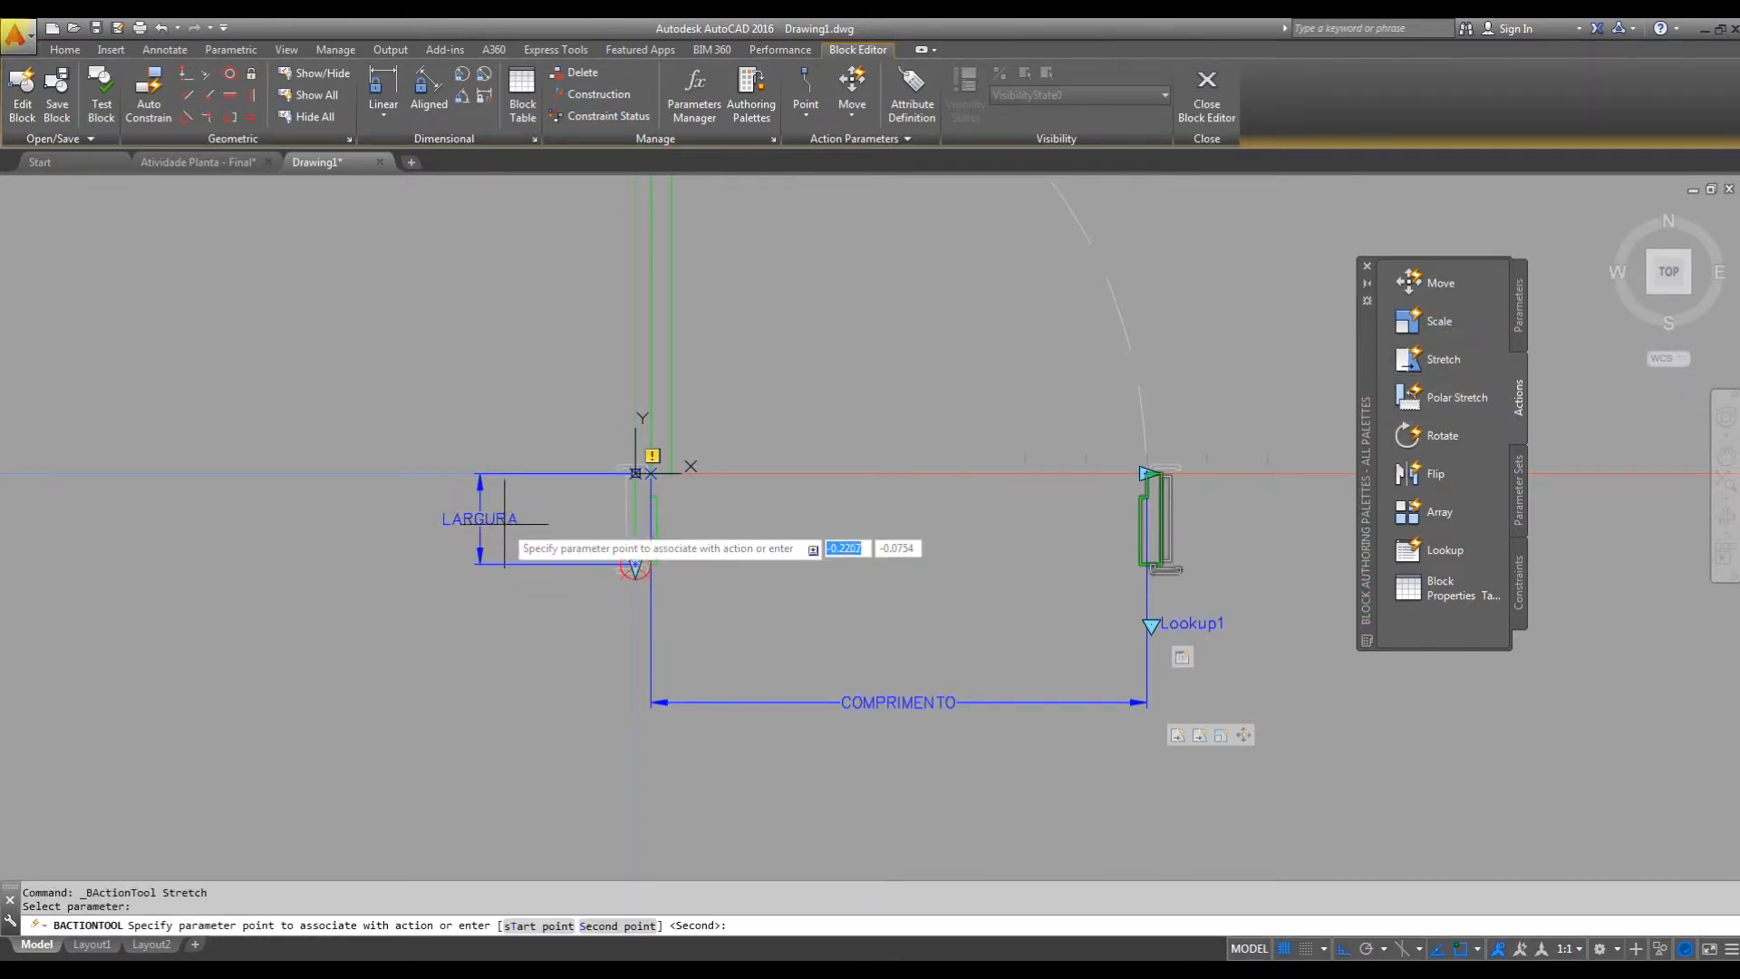
scroll(634, 565, up, 6)
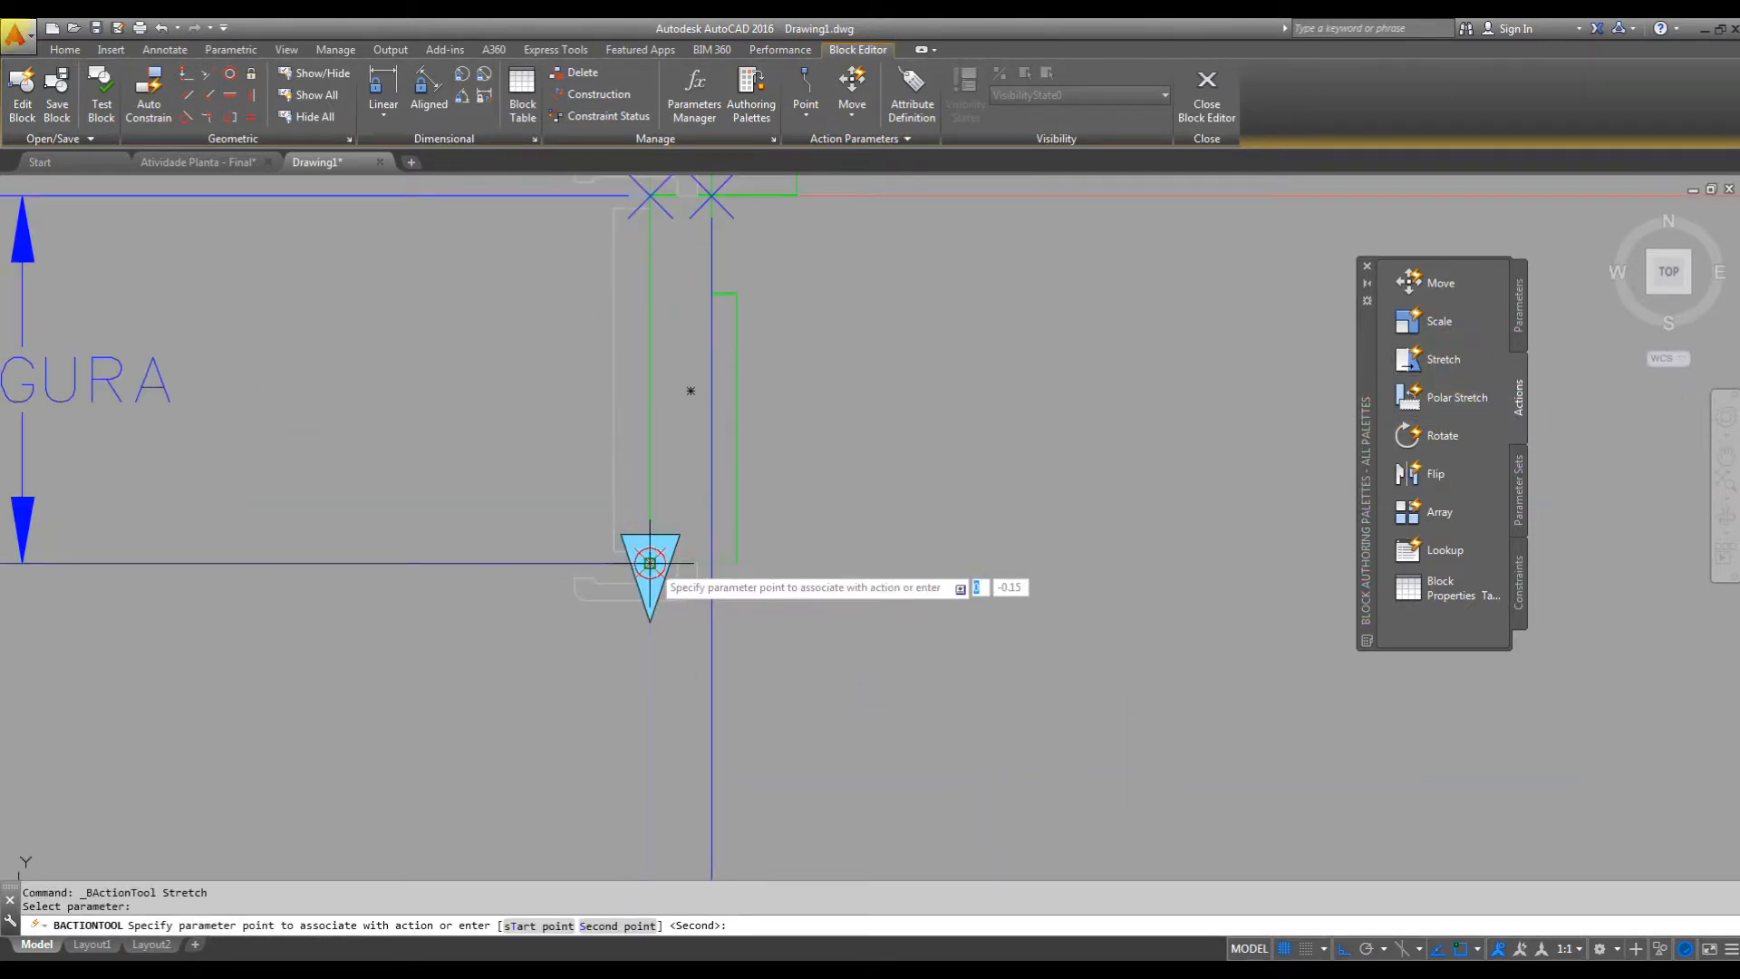
click(650, 564)
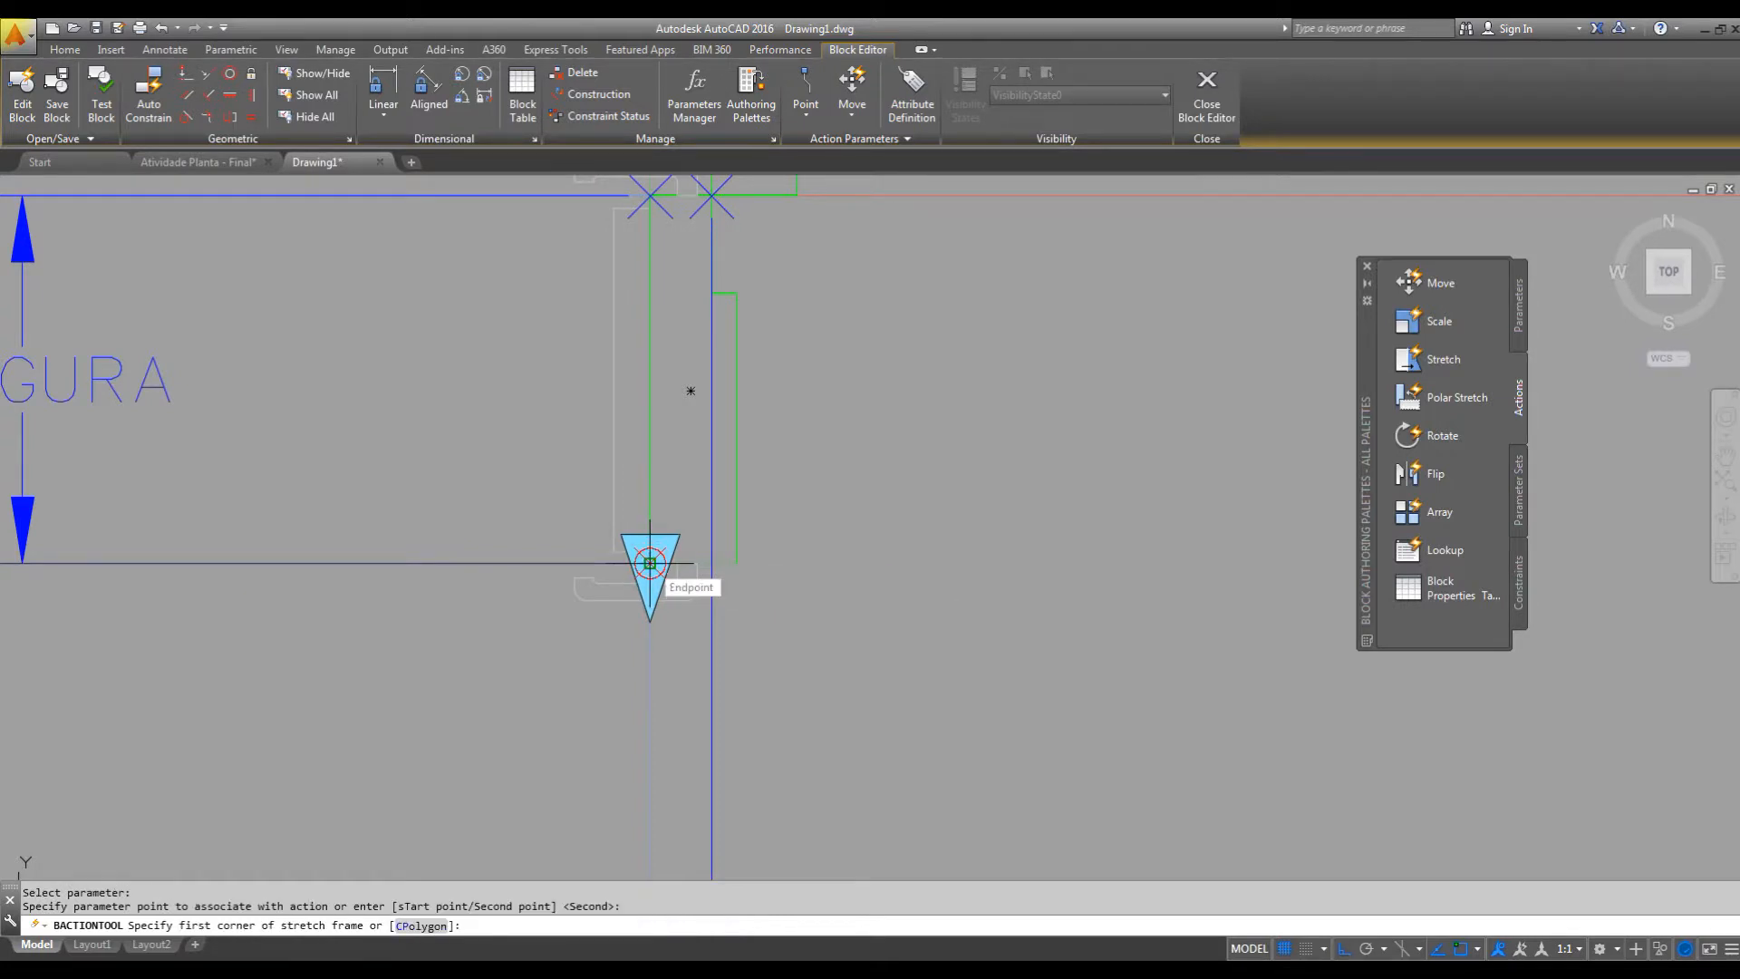
scroll(650, 563, down, 5)
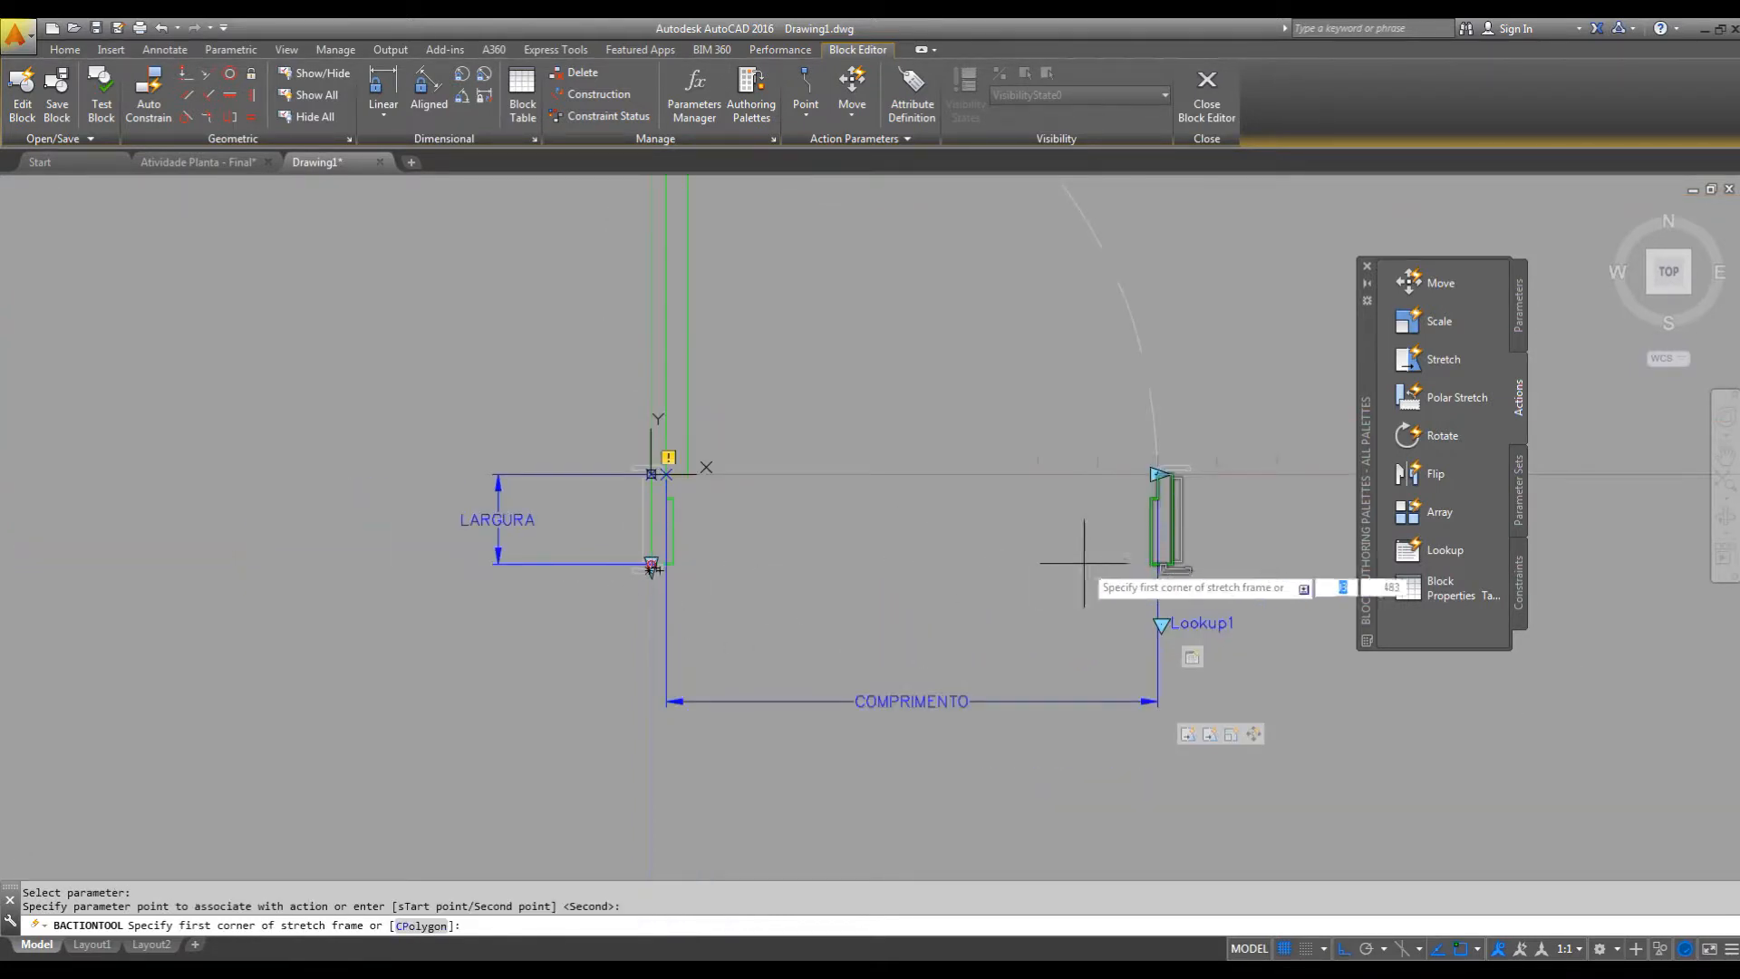
click(1290, 519)
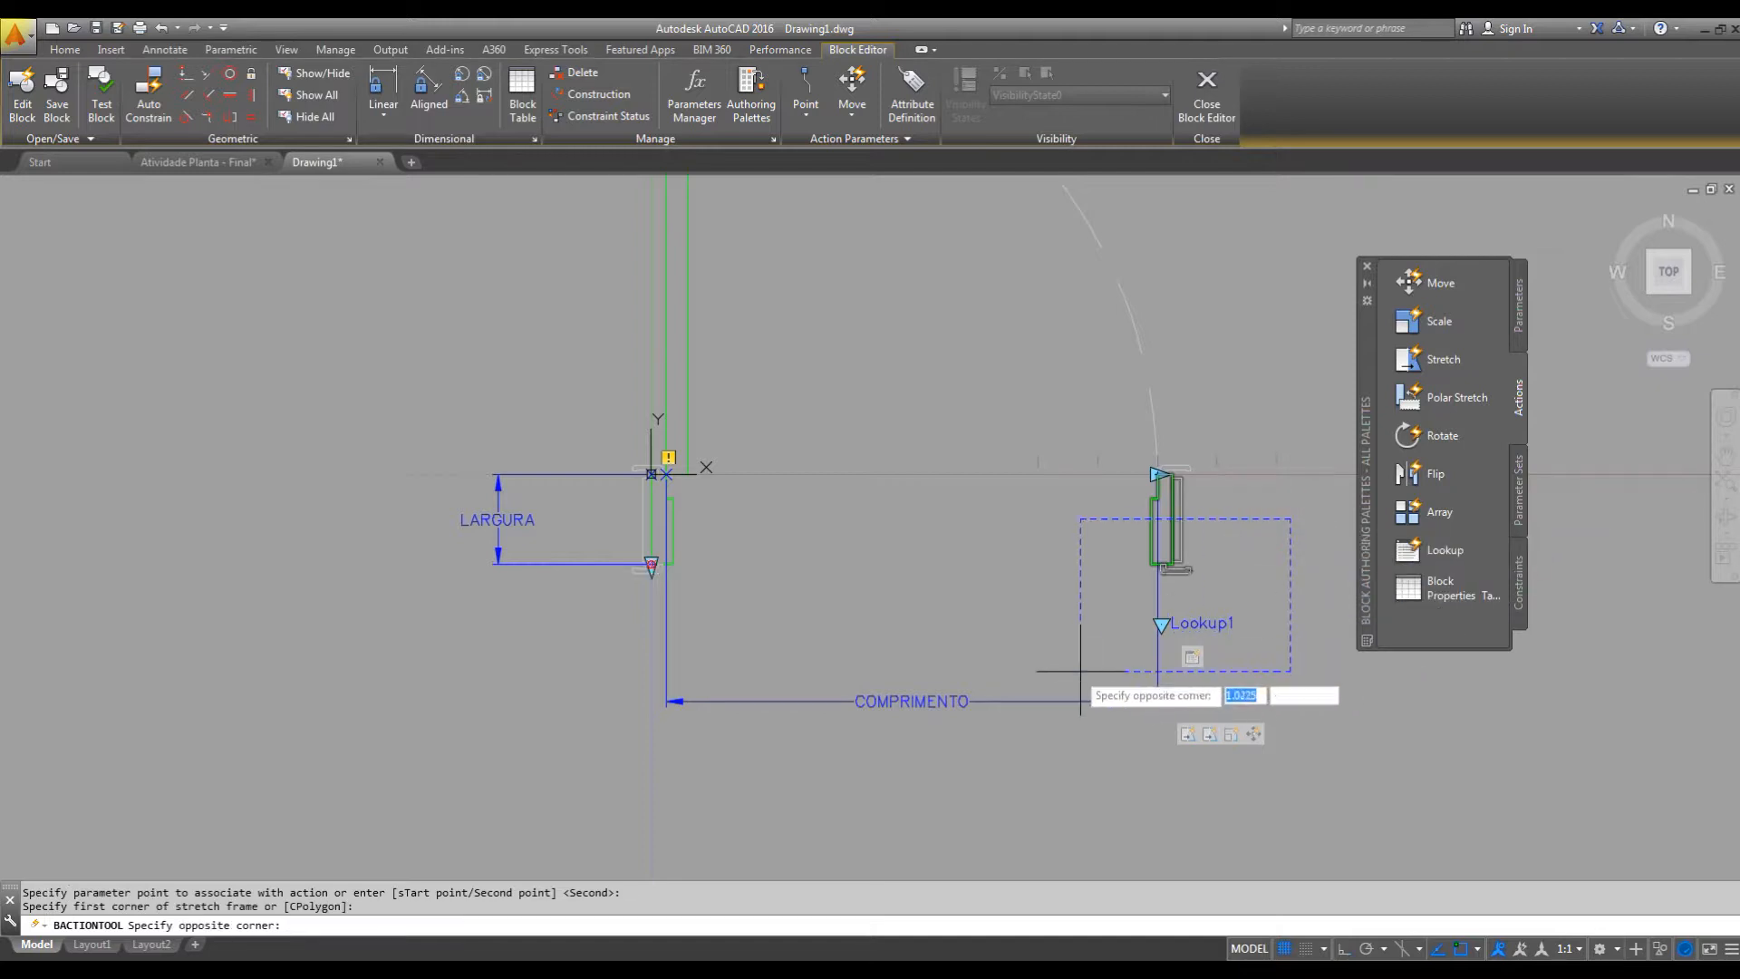
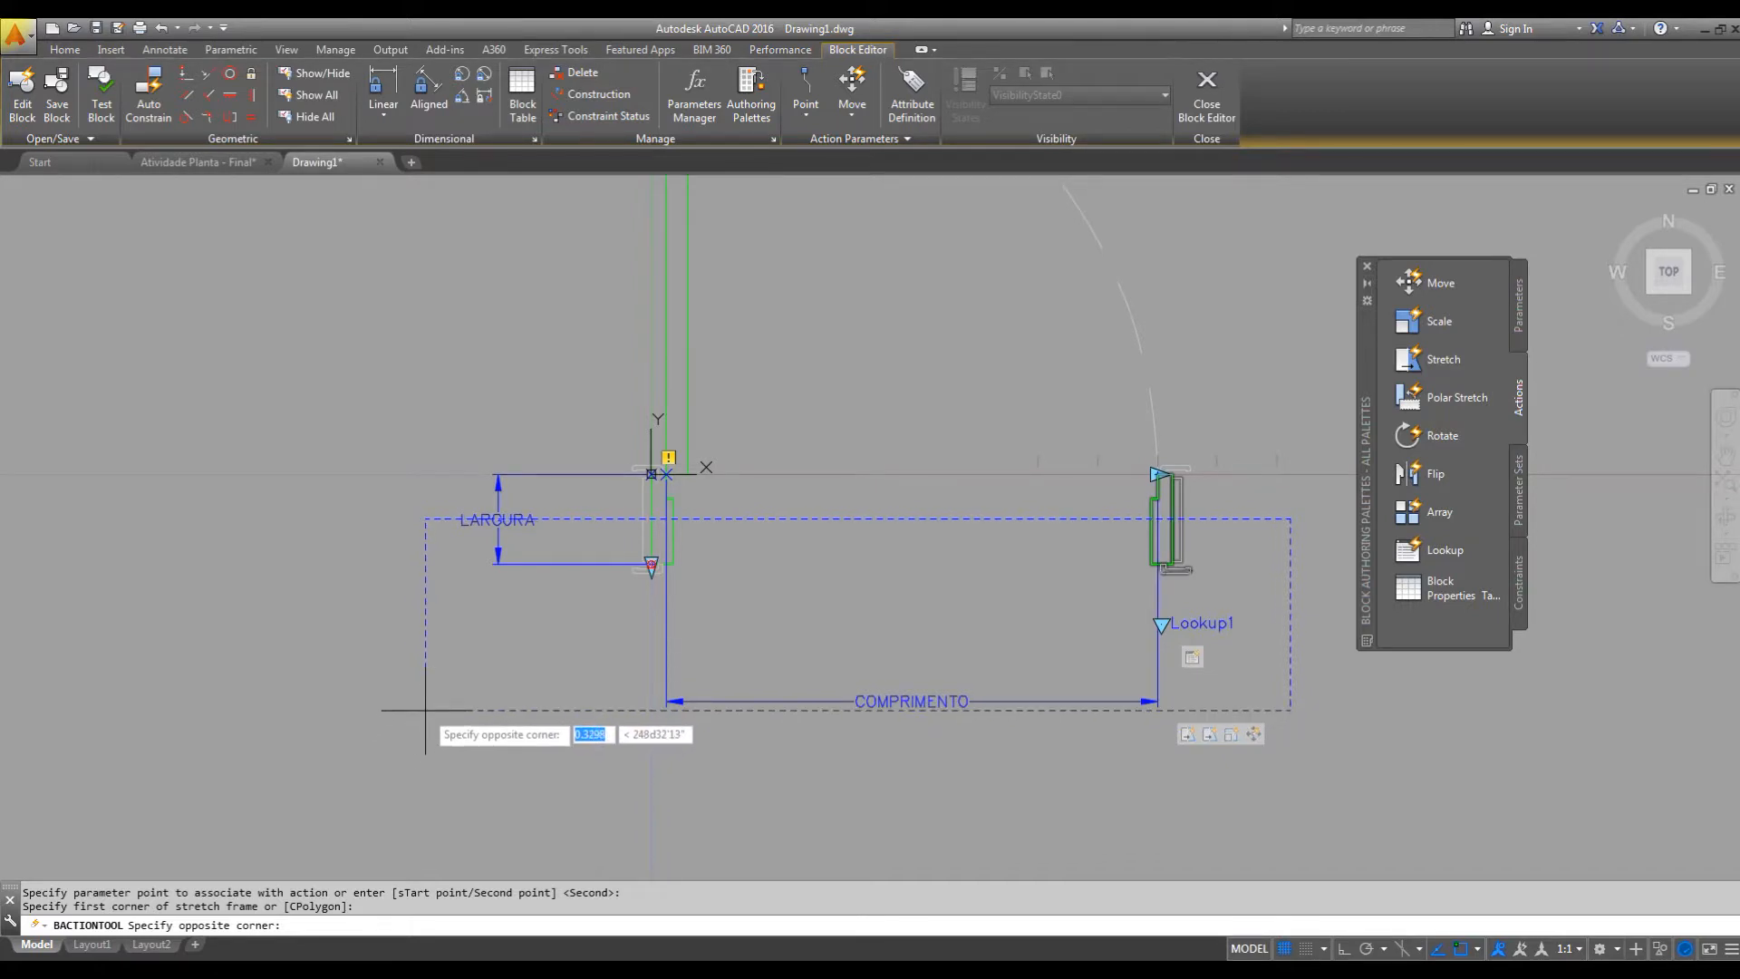
Complete the LARGURA stretch frame around the lower part of both jambs and select the jambs with both linear parameters as objects to stretch.
click(425, 711)
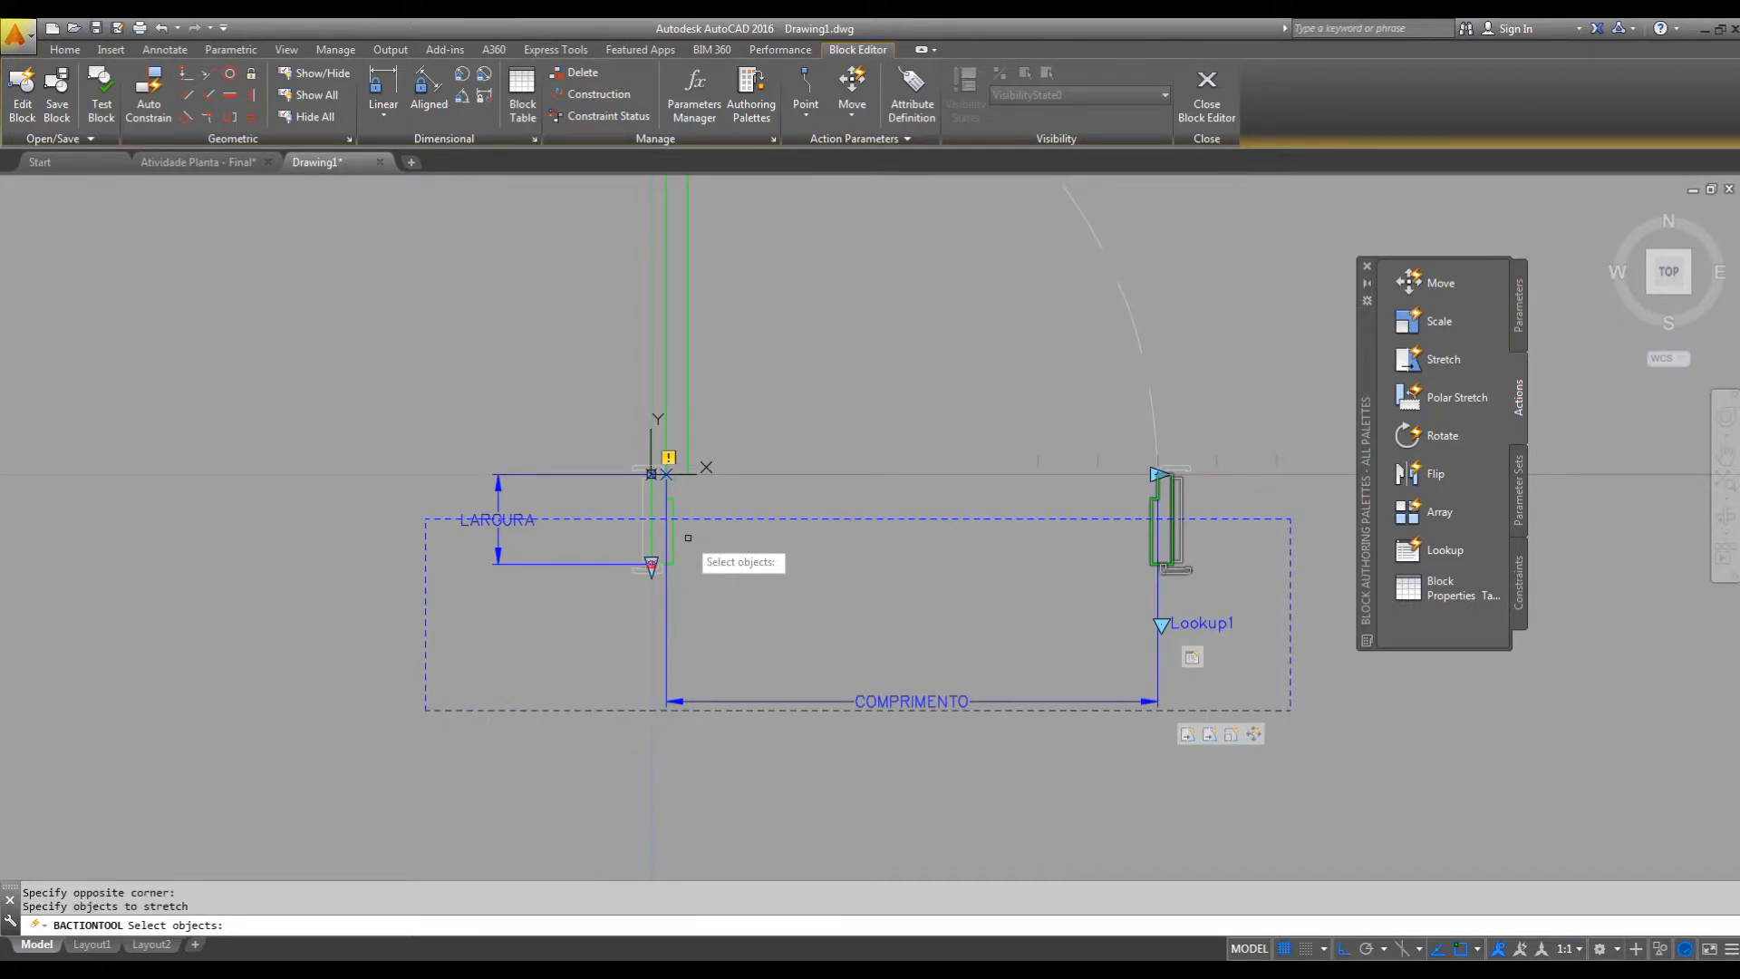
scroll(688, 537, up, 2)
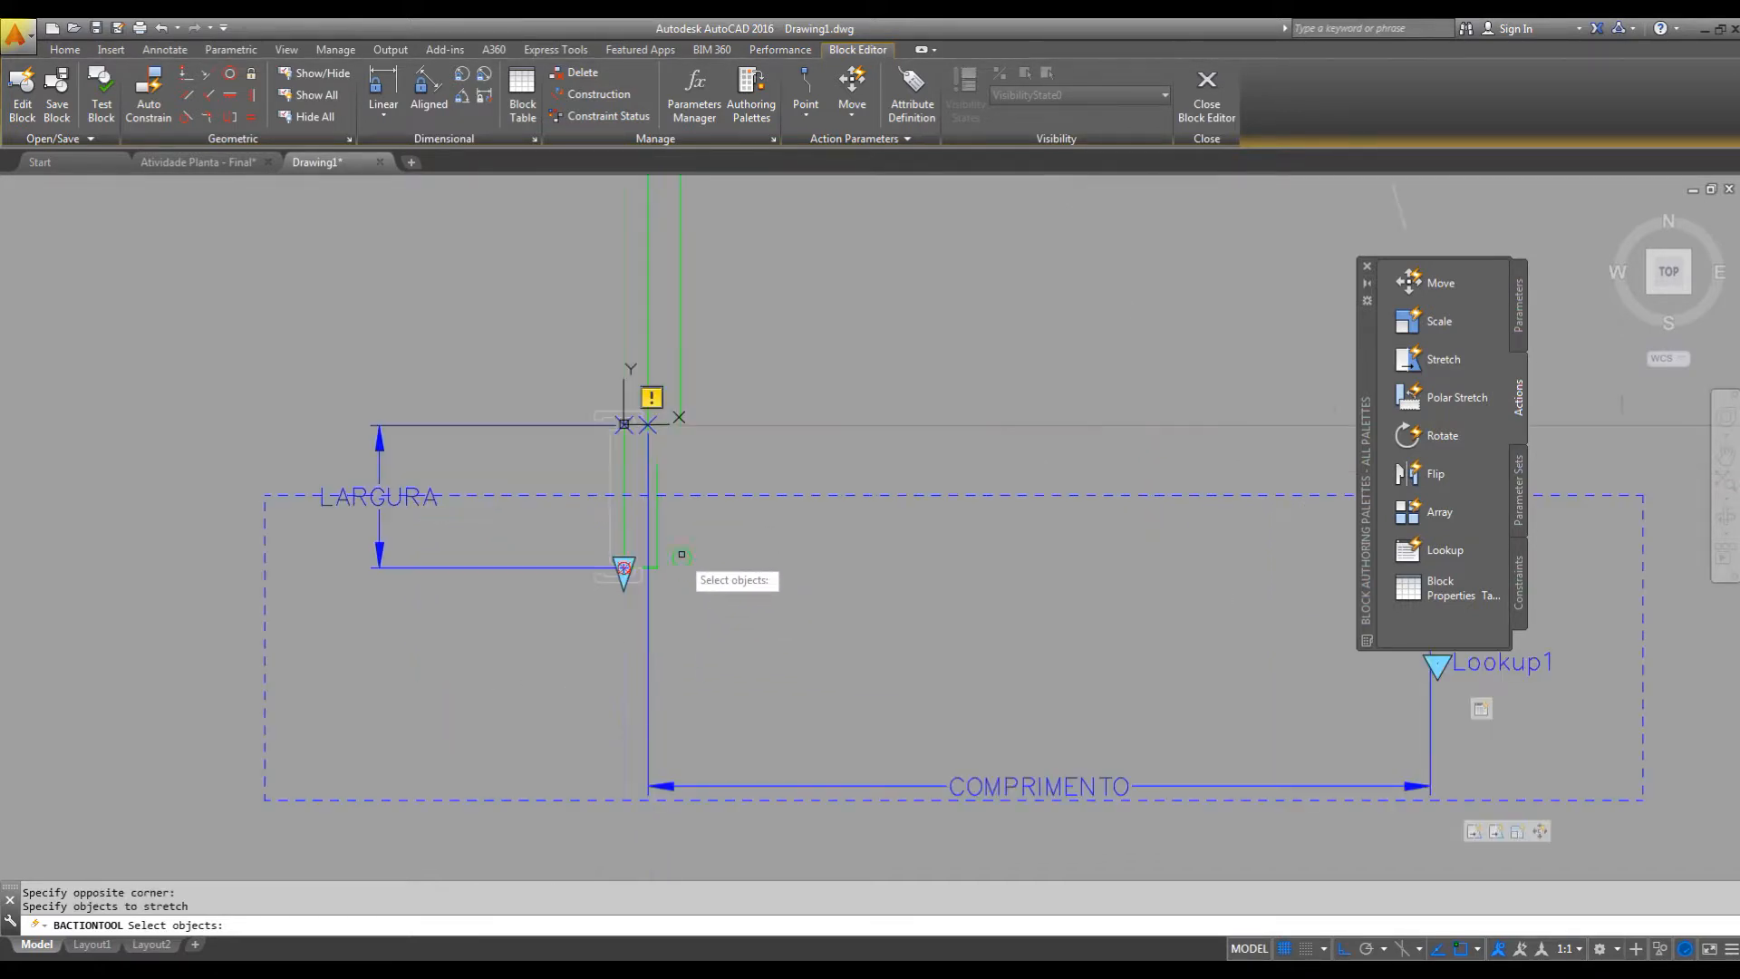
click(769, 535)
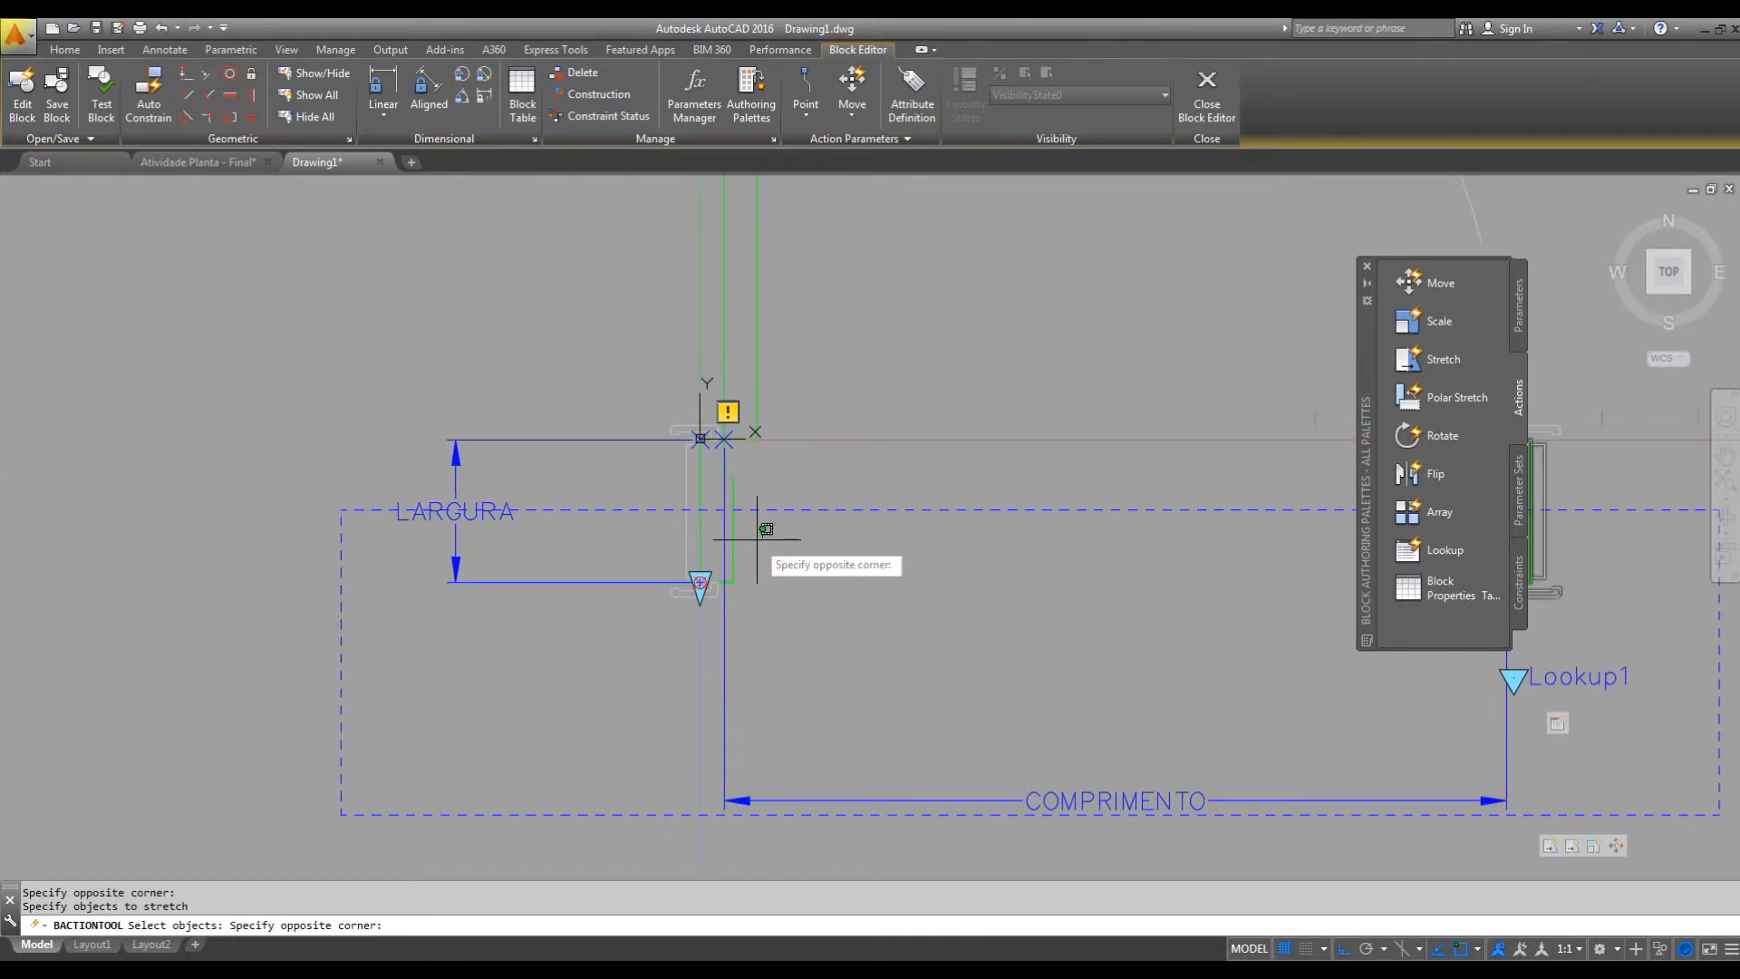
click(777, 553)
scroll(602, 559, down, 2)
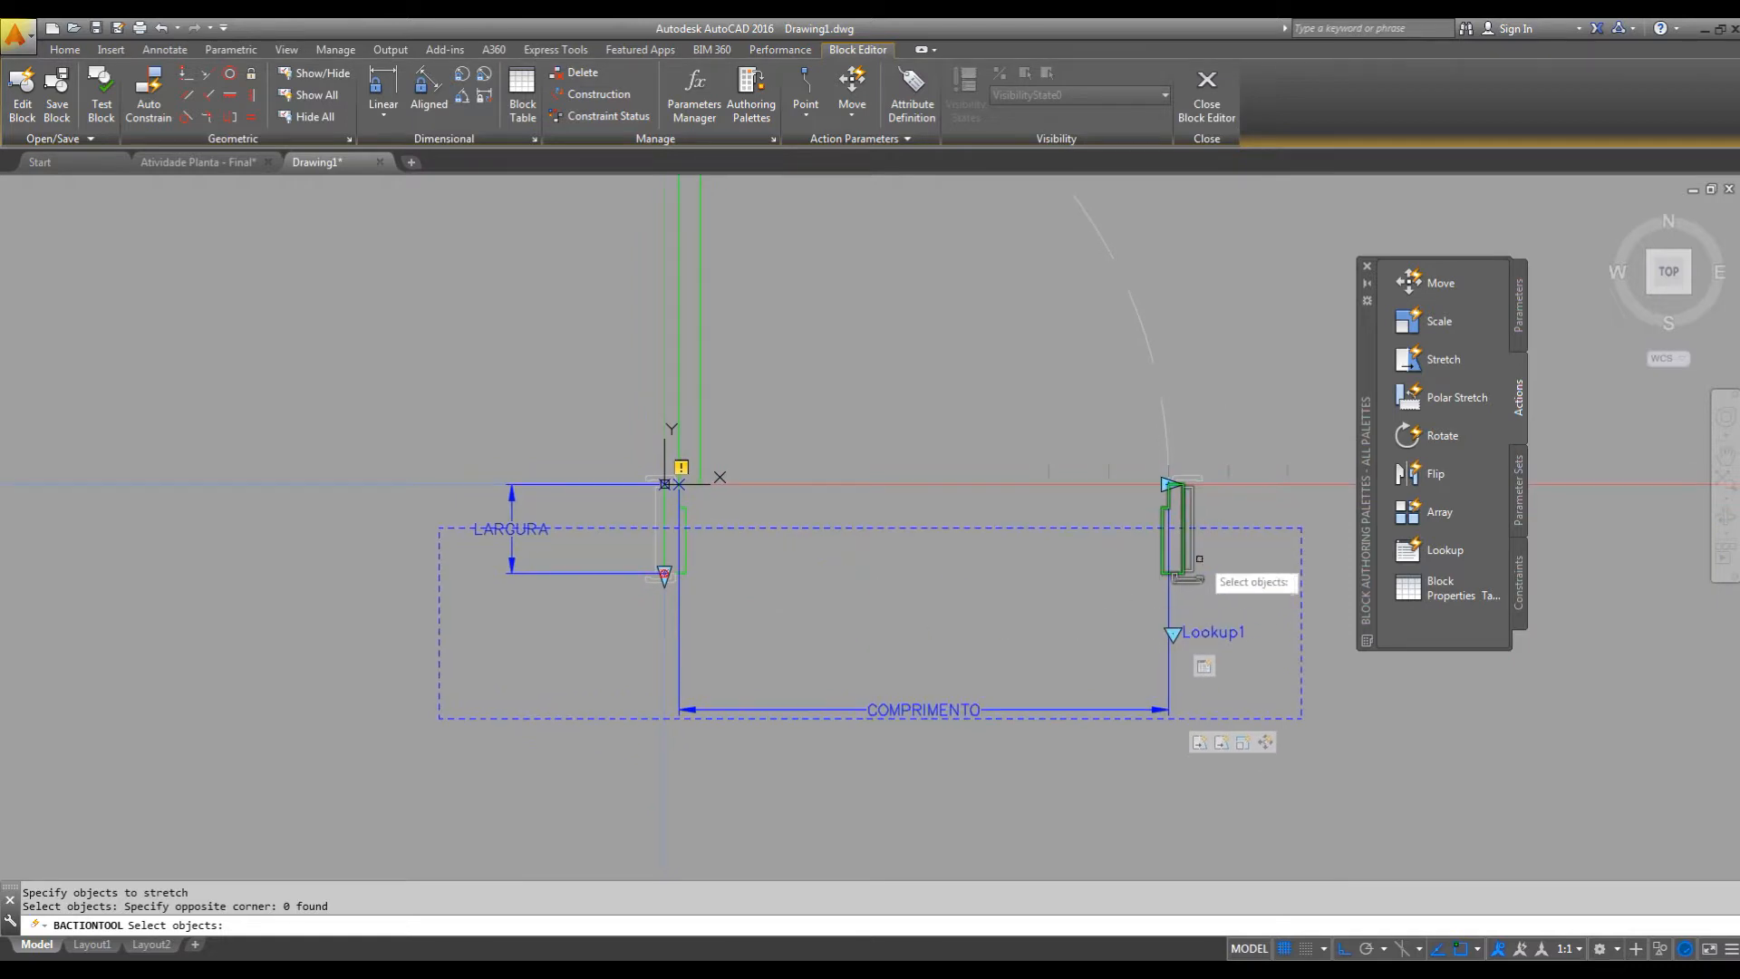
click(1228, 543)
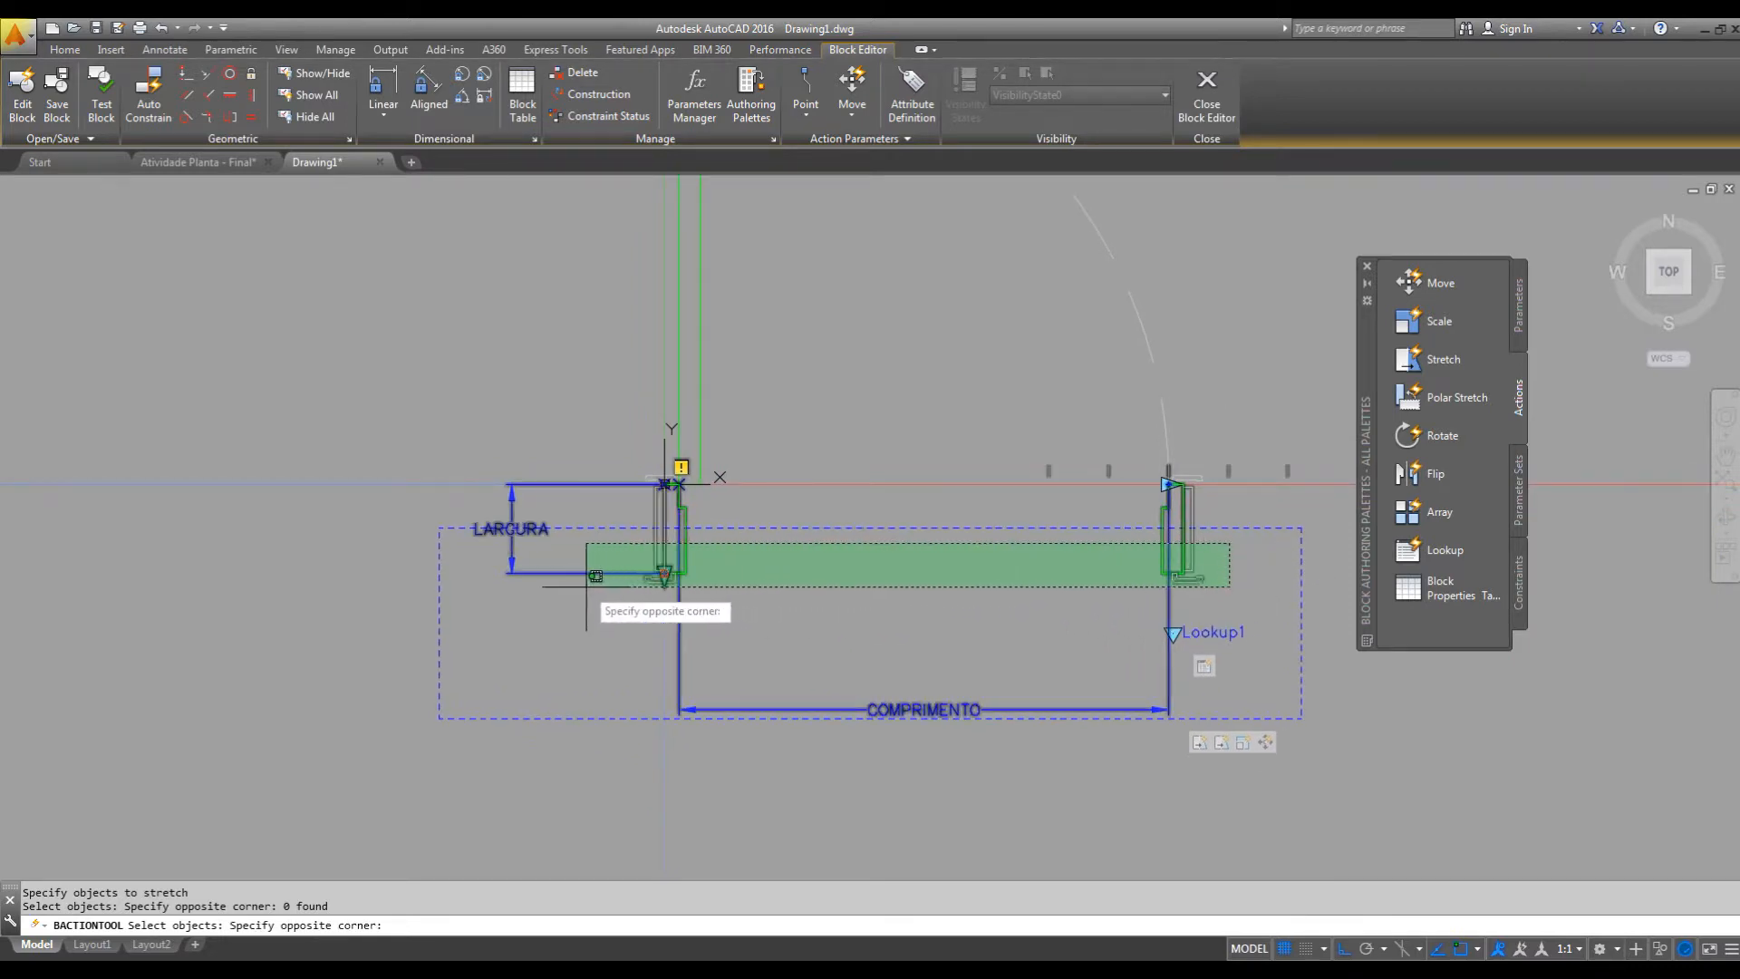
click(476, 600)
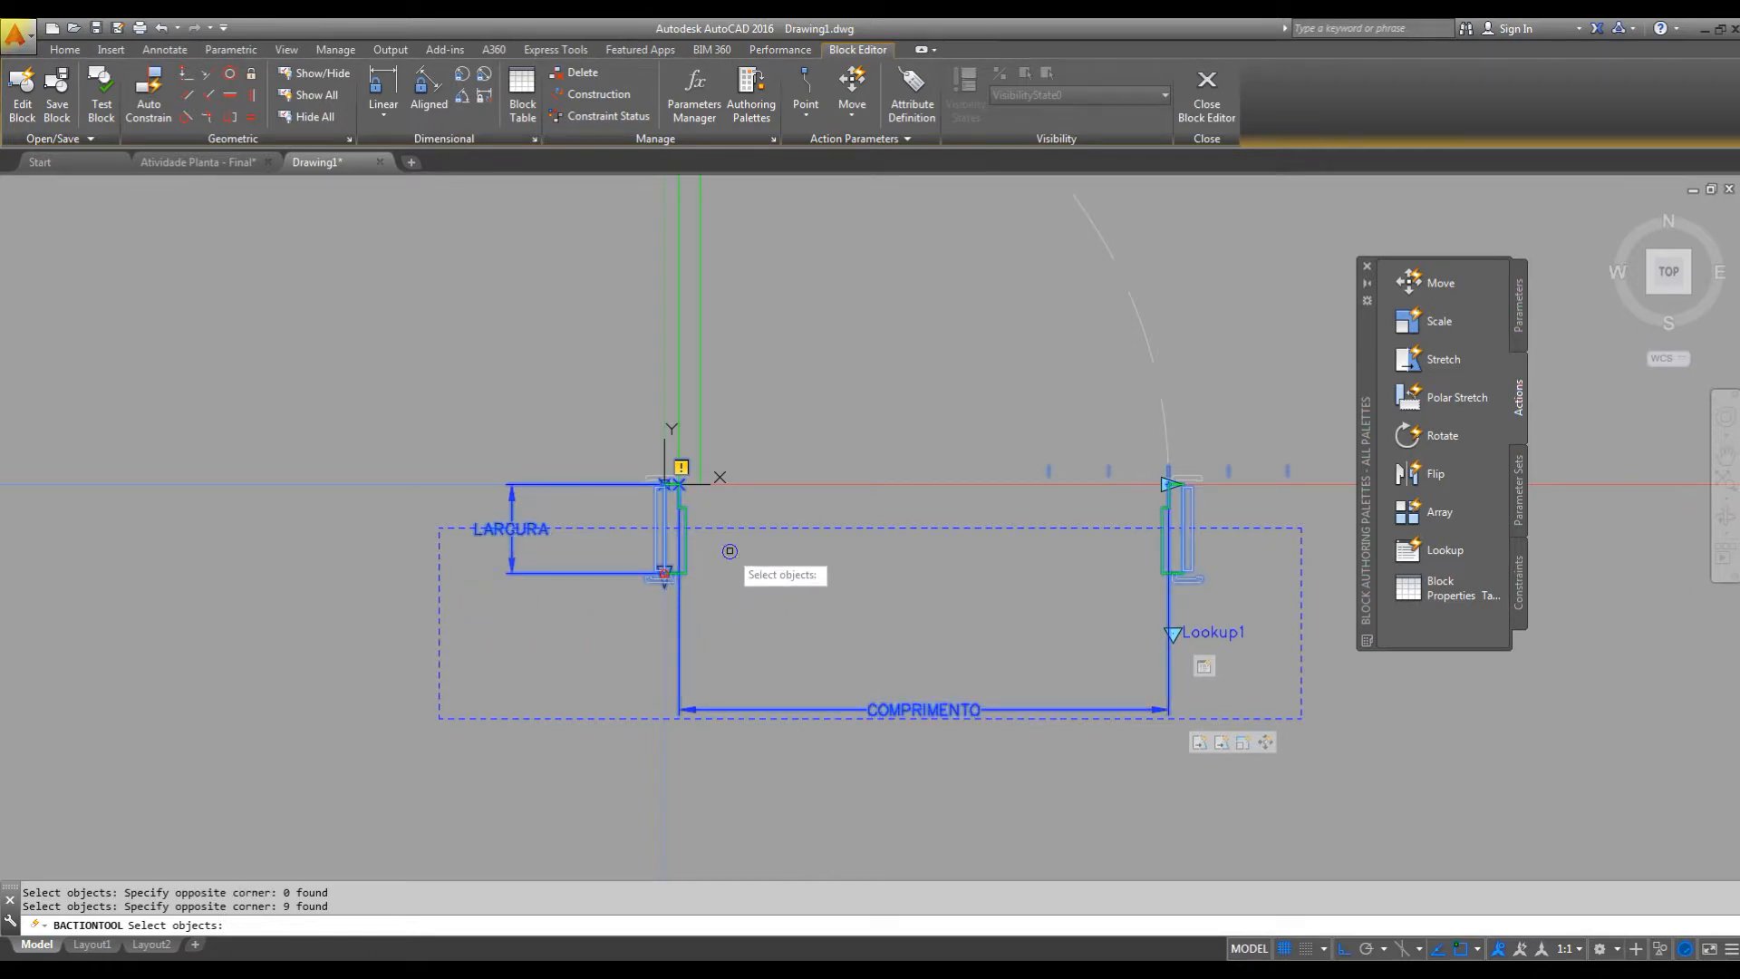
key(Return)
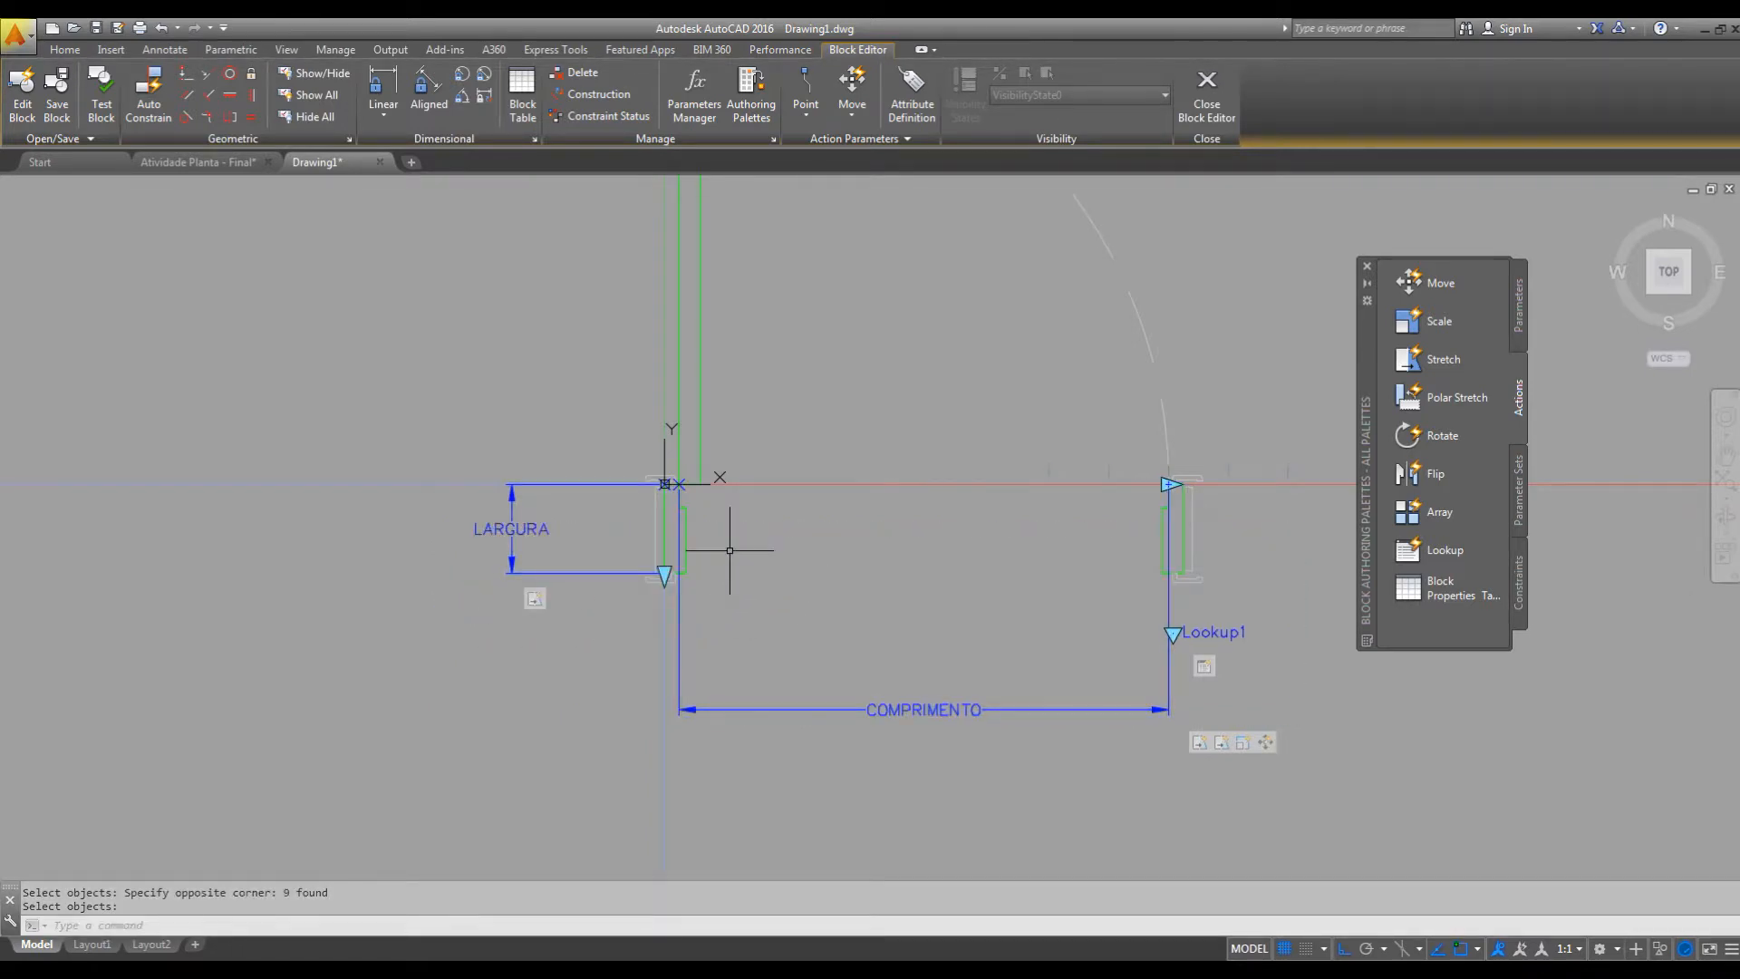
Open the PORTAS block in a test window and select the door to show its grips.
click(101, 95)
click(945, 388)
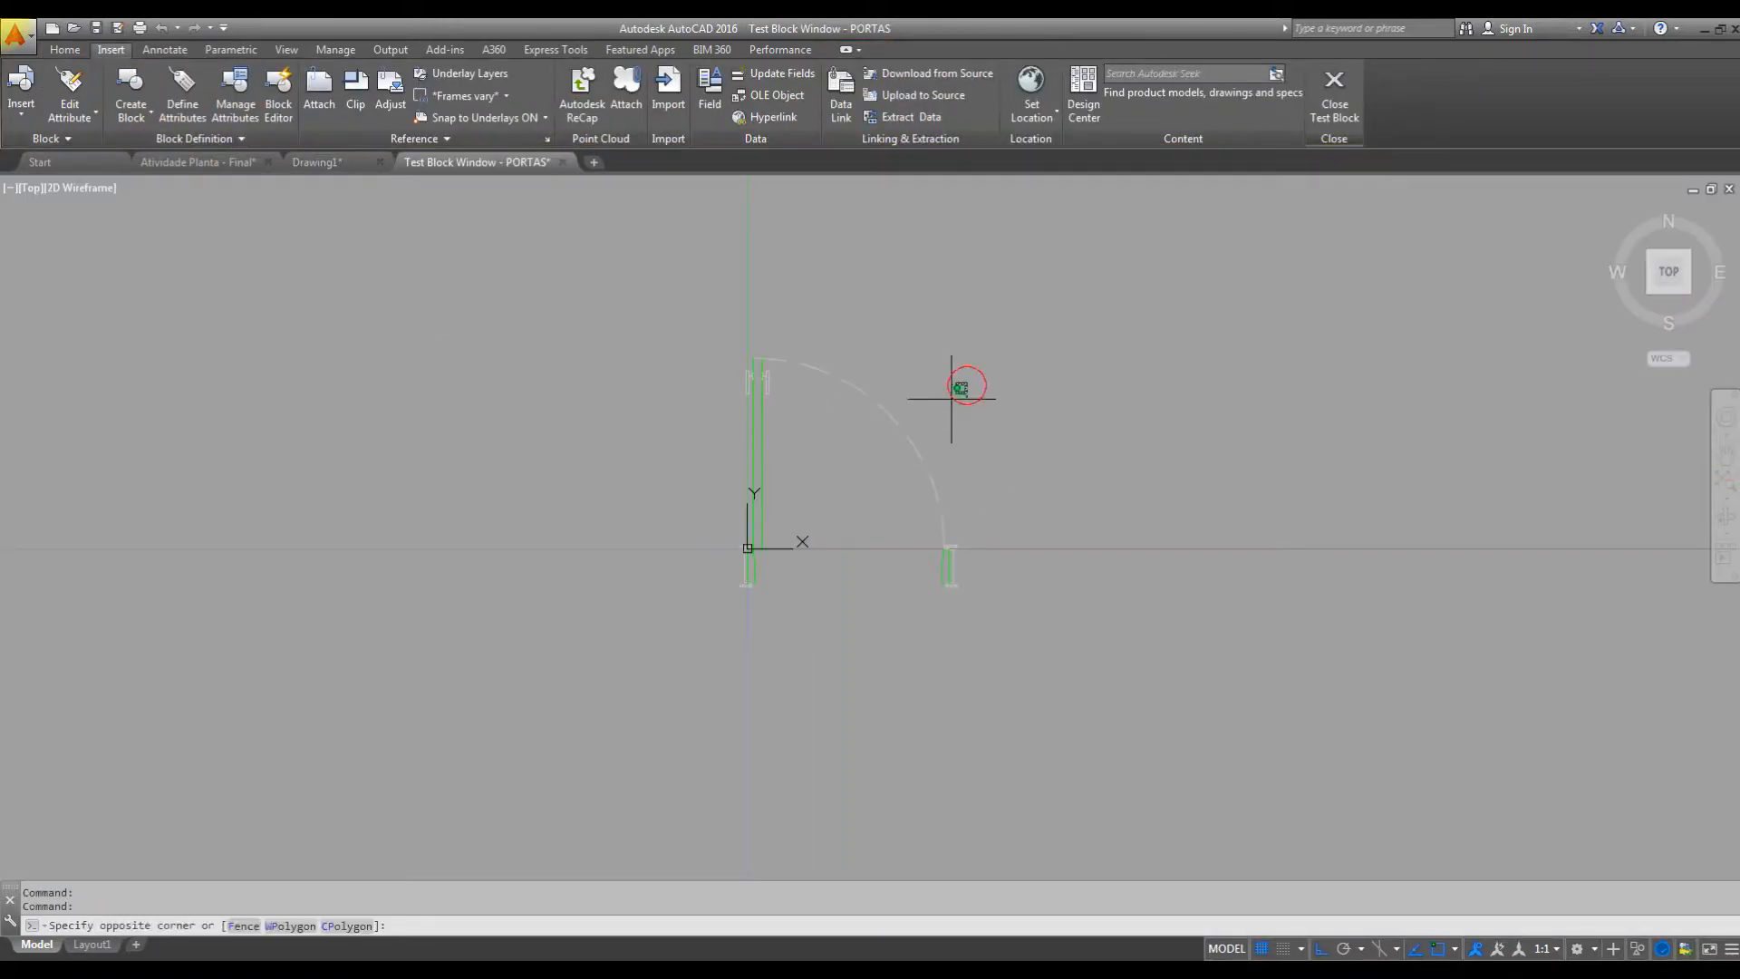
click(862, 480)
scroll(738, 581, up, 4)
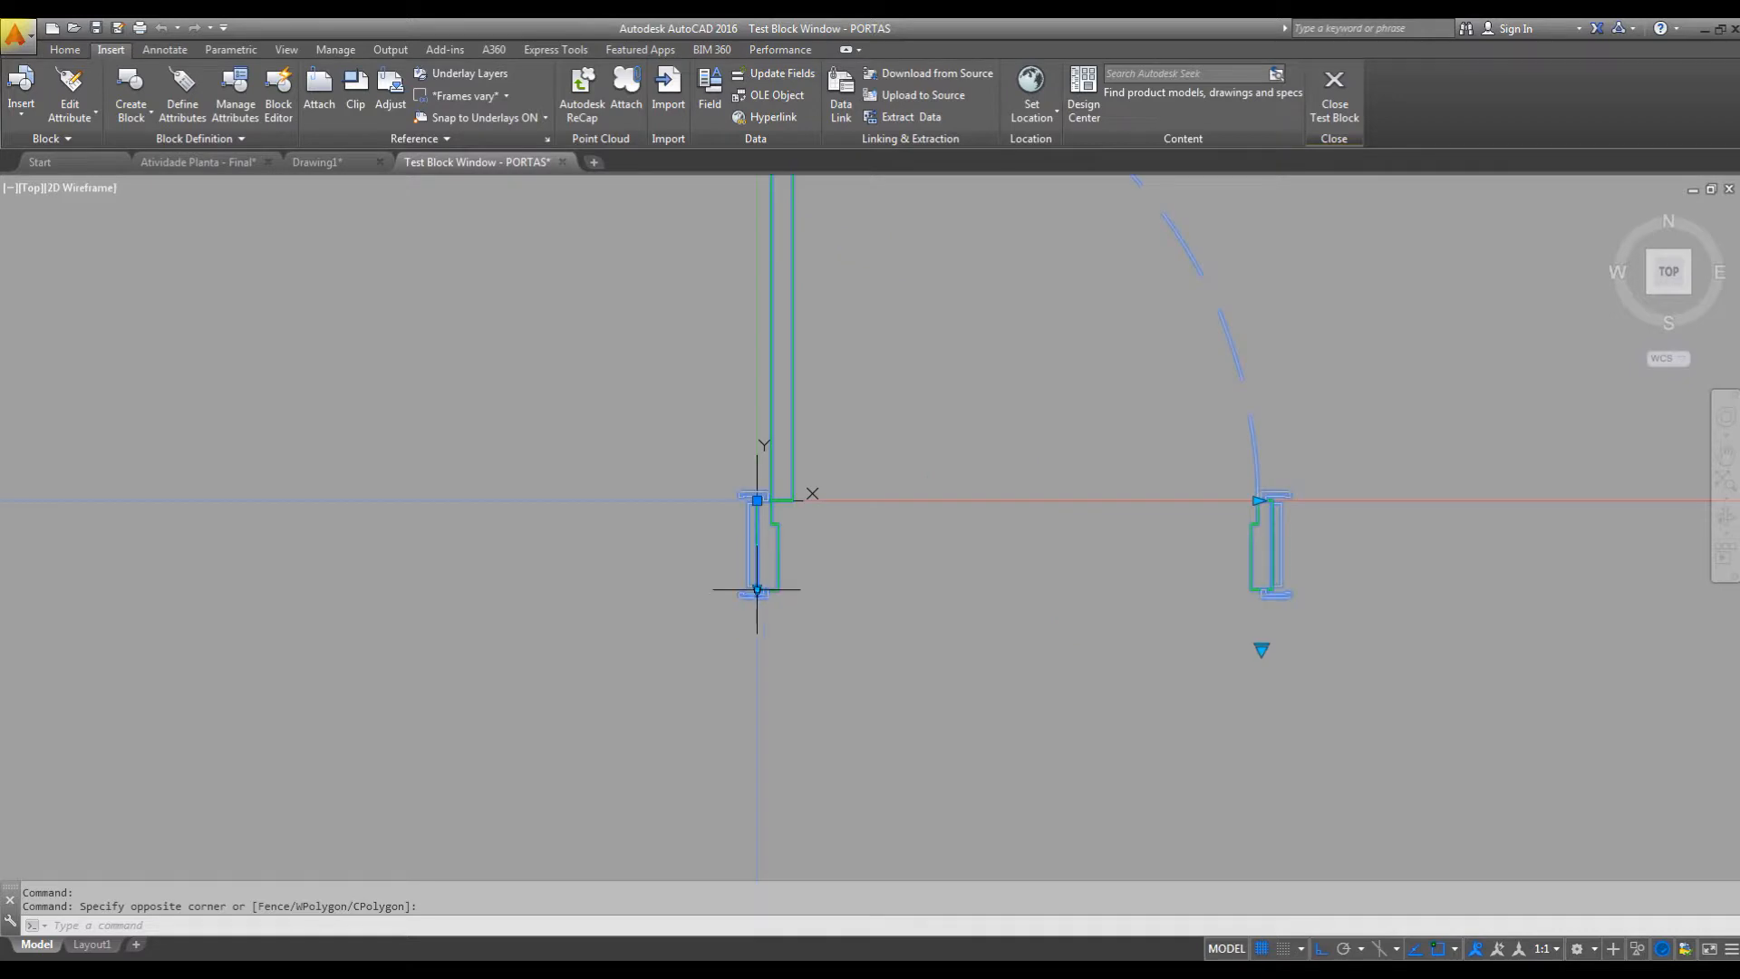
Test the LARGURA grip by stretching the jamb depth longer and shorter several times, and close the test window.
click(757, 589)
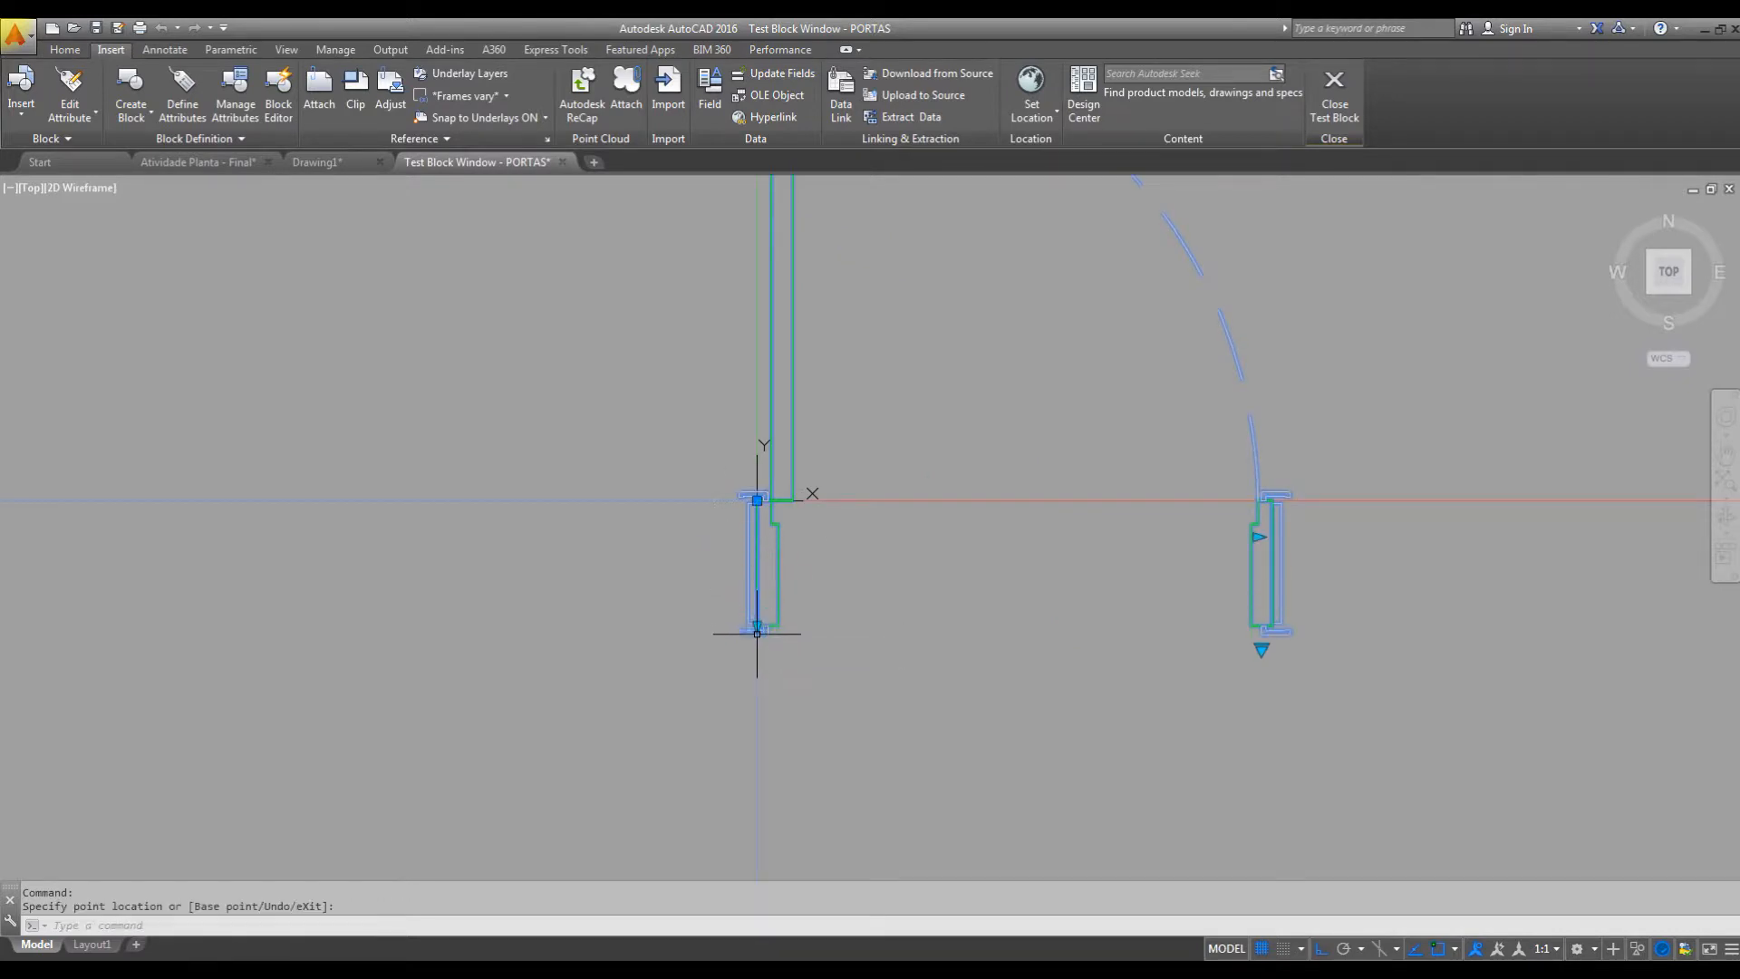
click(757, 625)
click(757, 627)
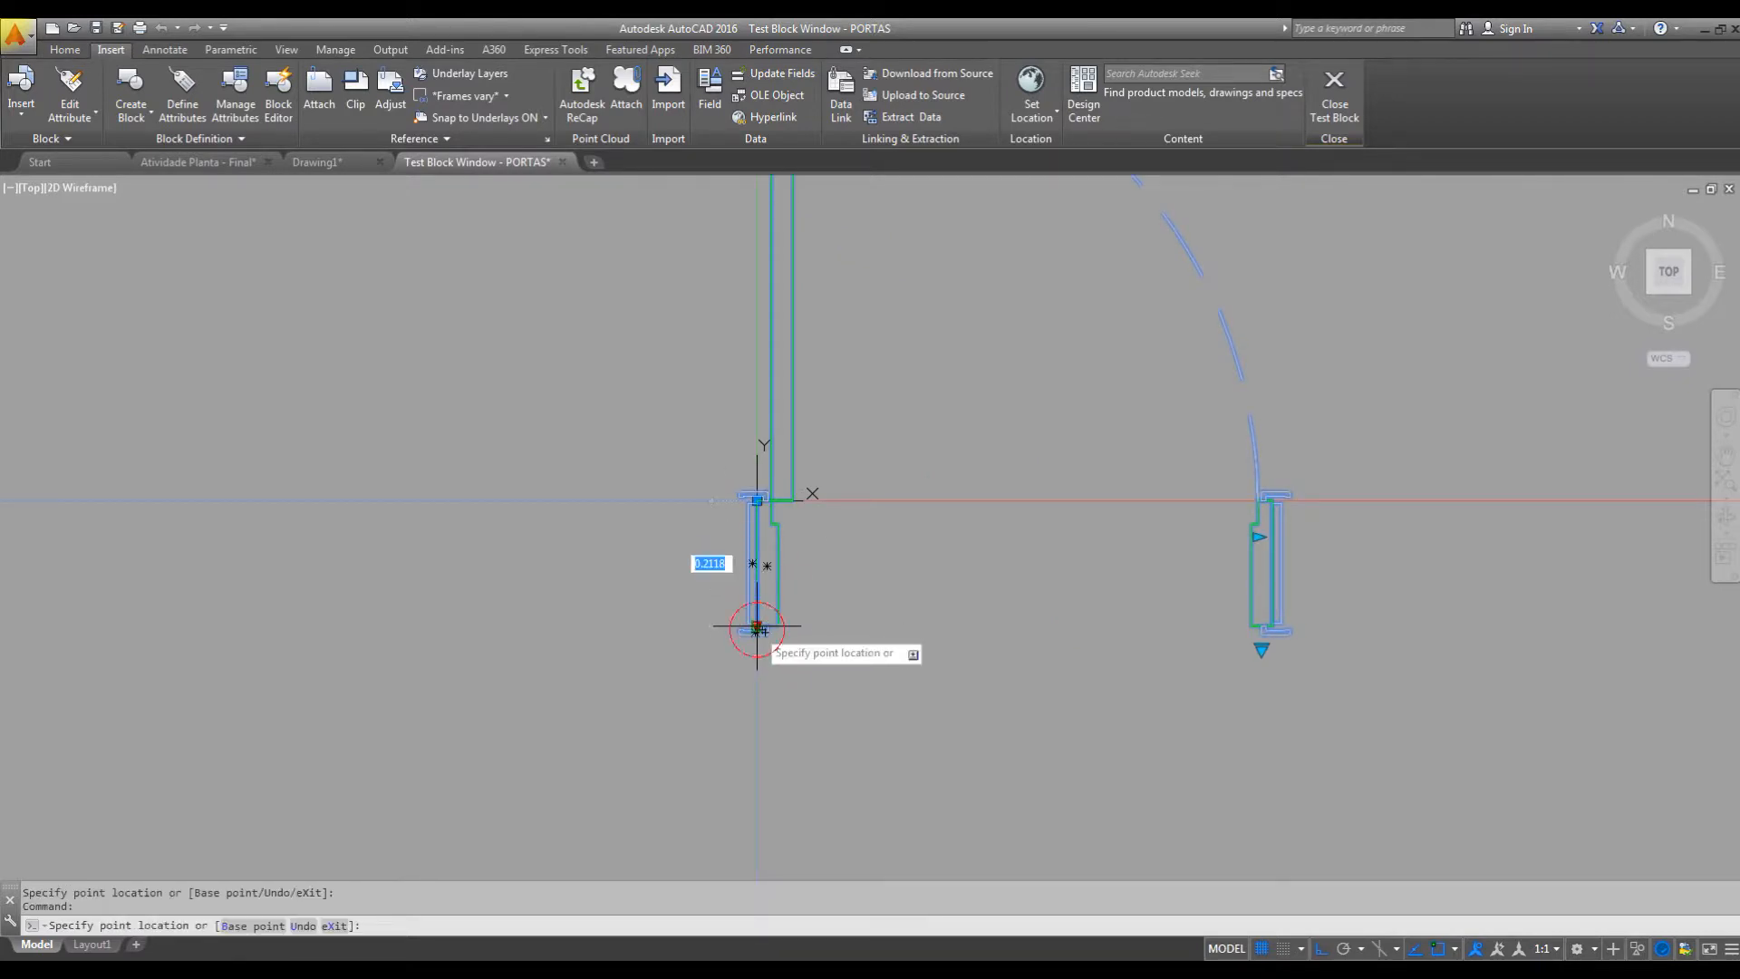
click(760, 569)
click(757, 566)
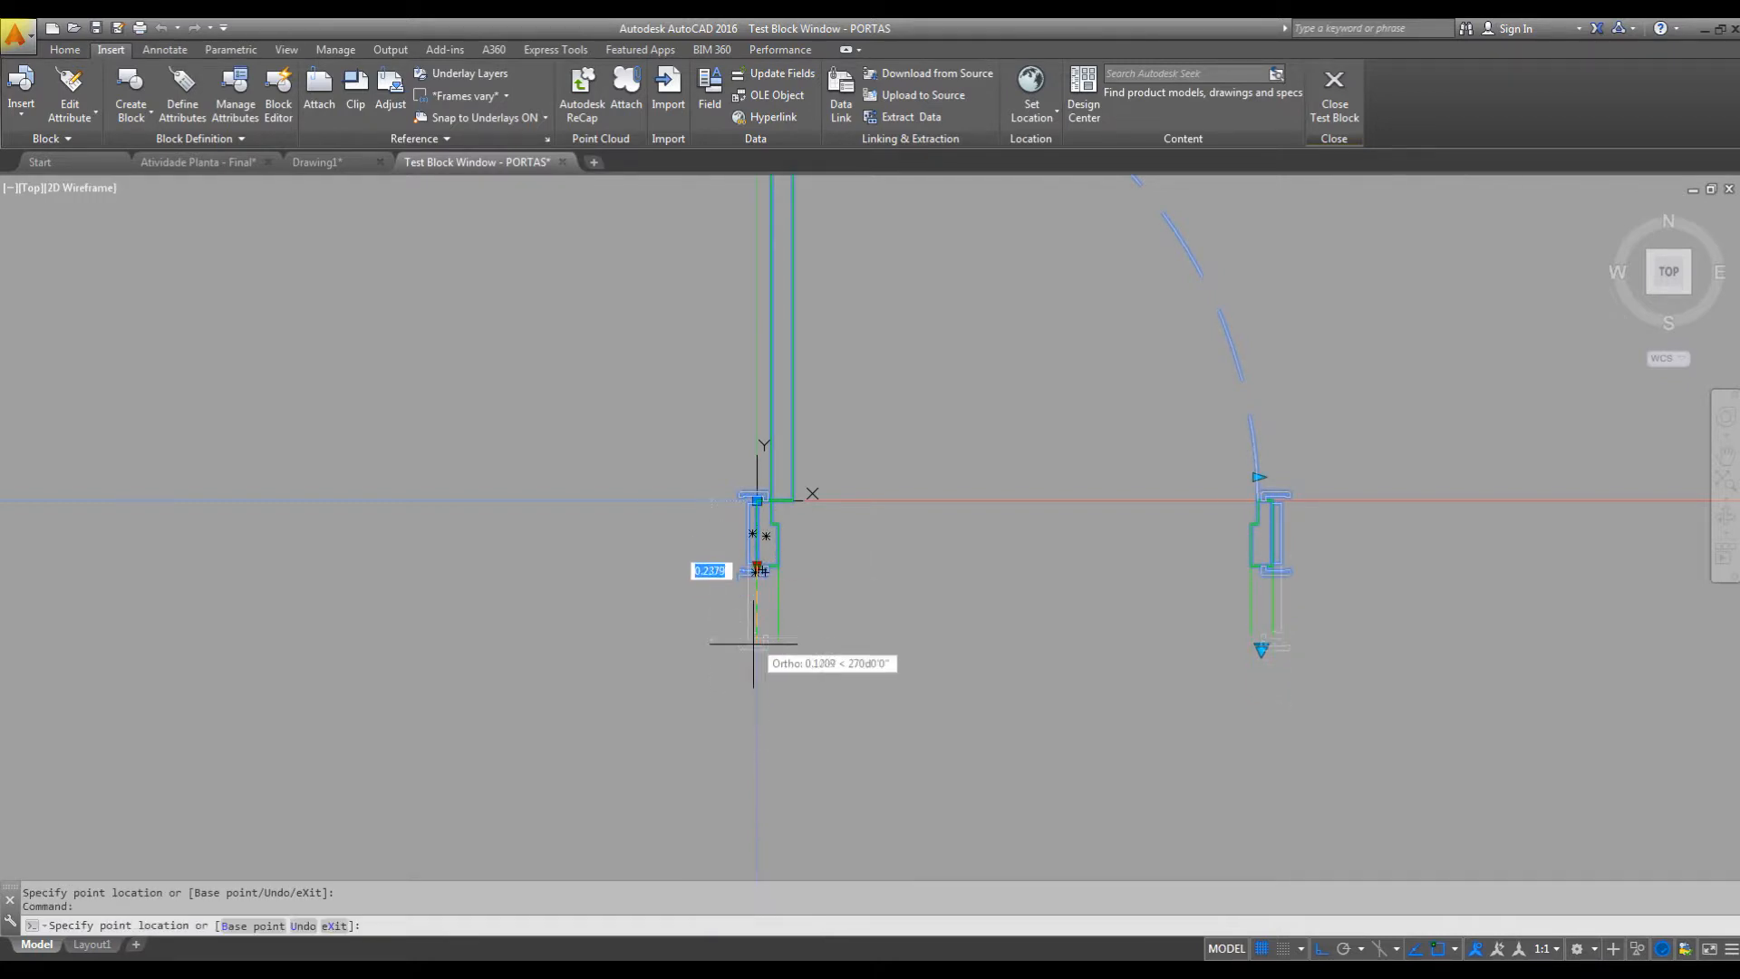
click(779, 577)
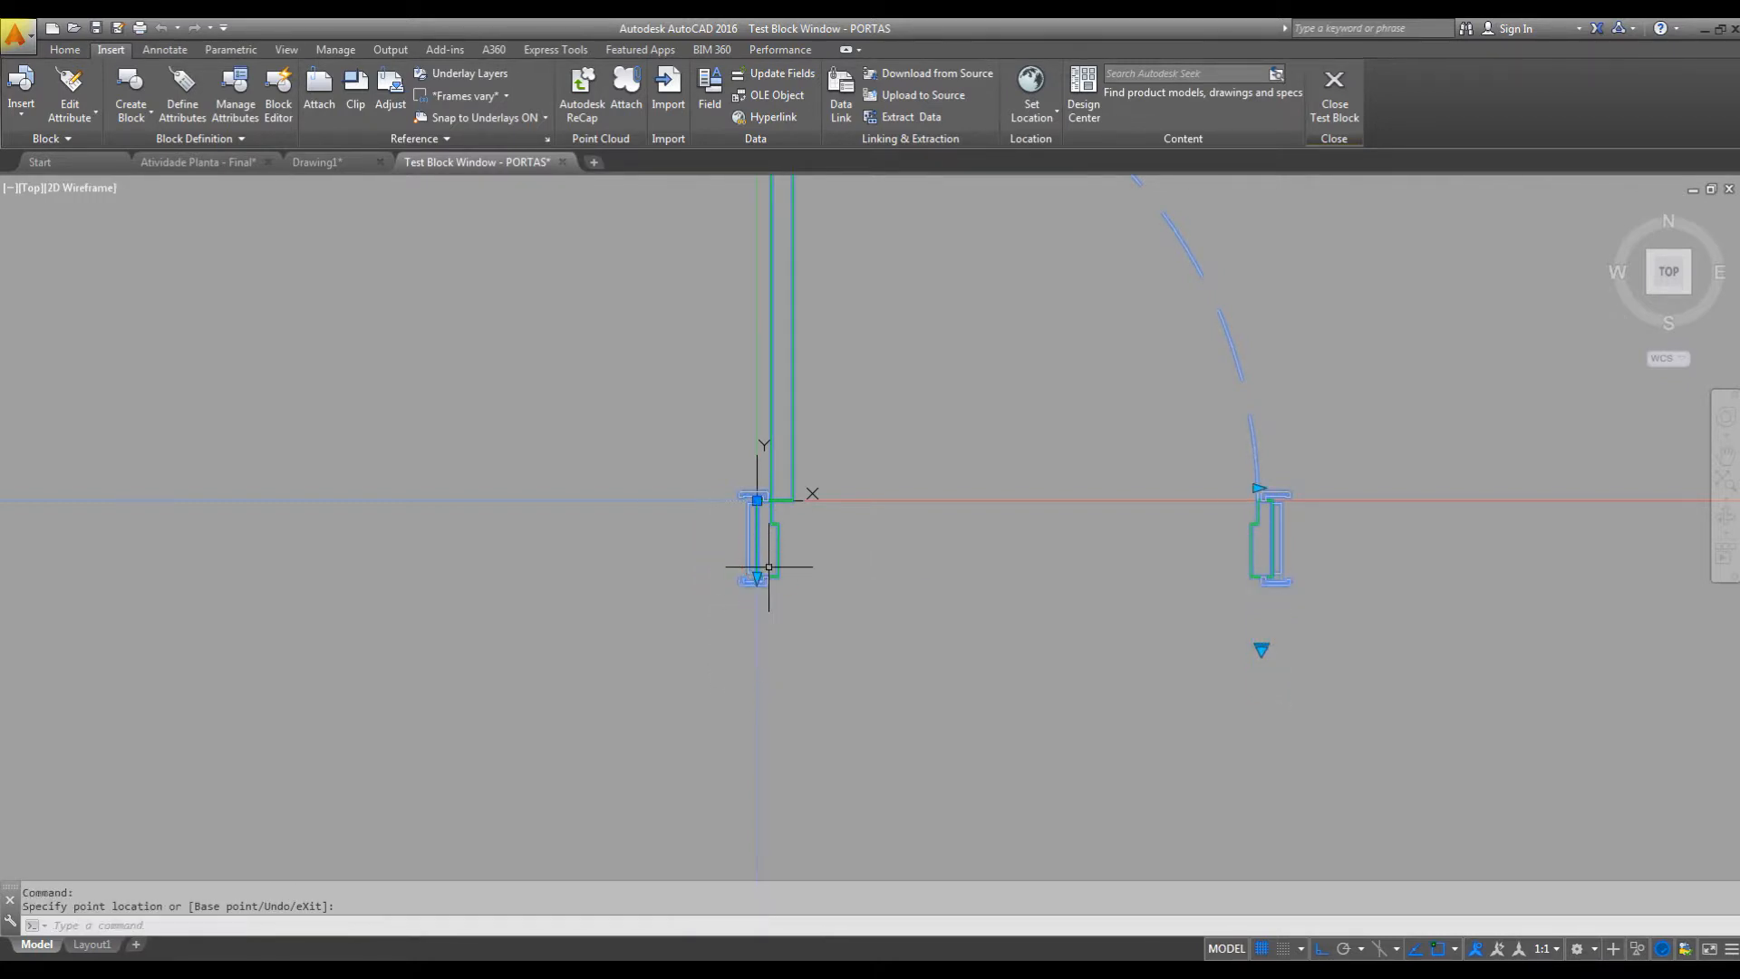
click(756, 578)
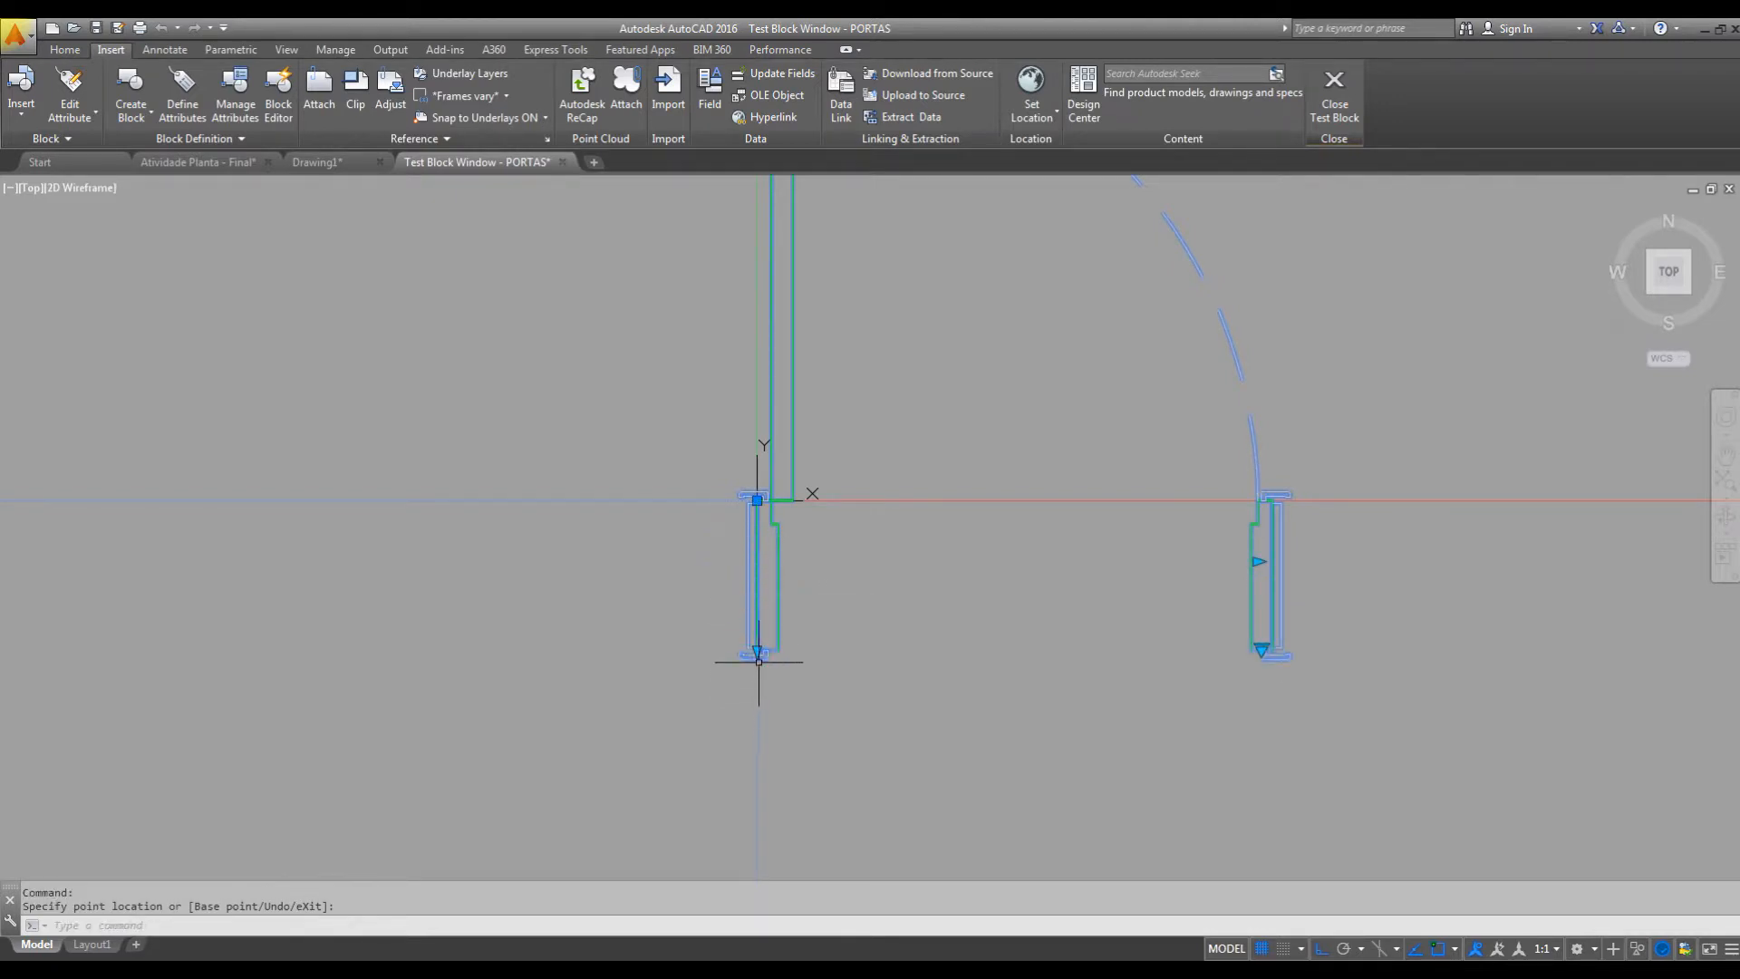
key(Escape)
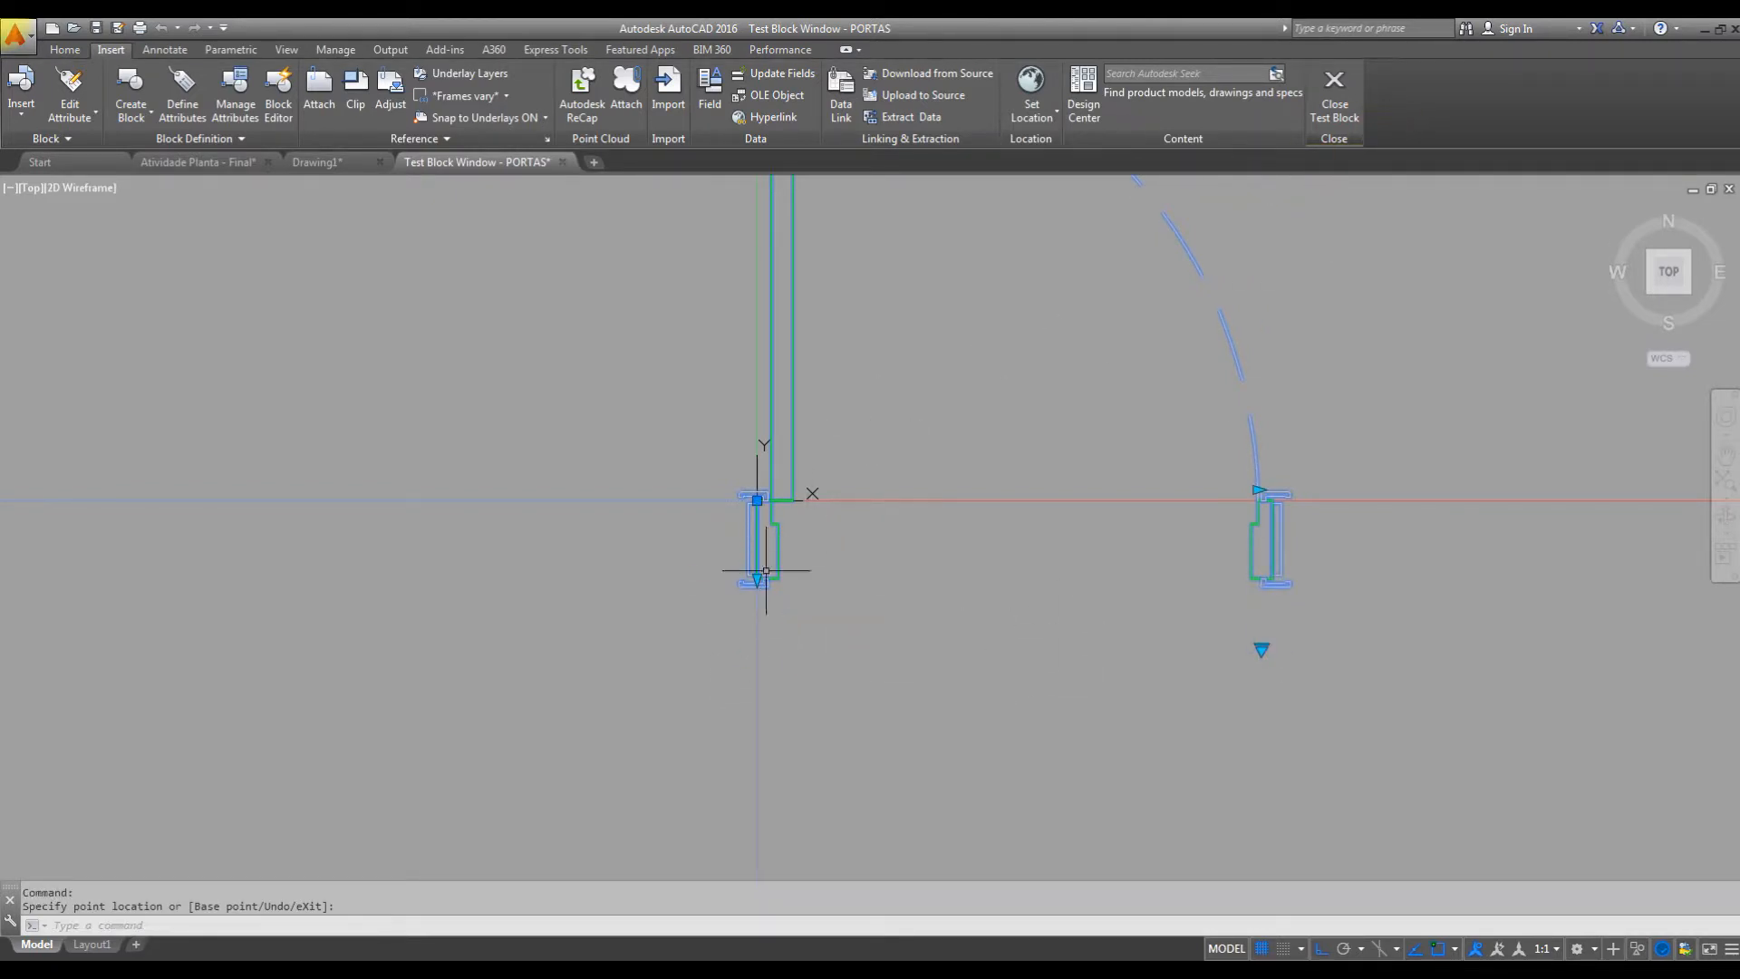
click(1334, 102)
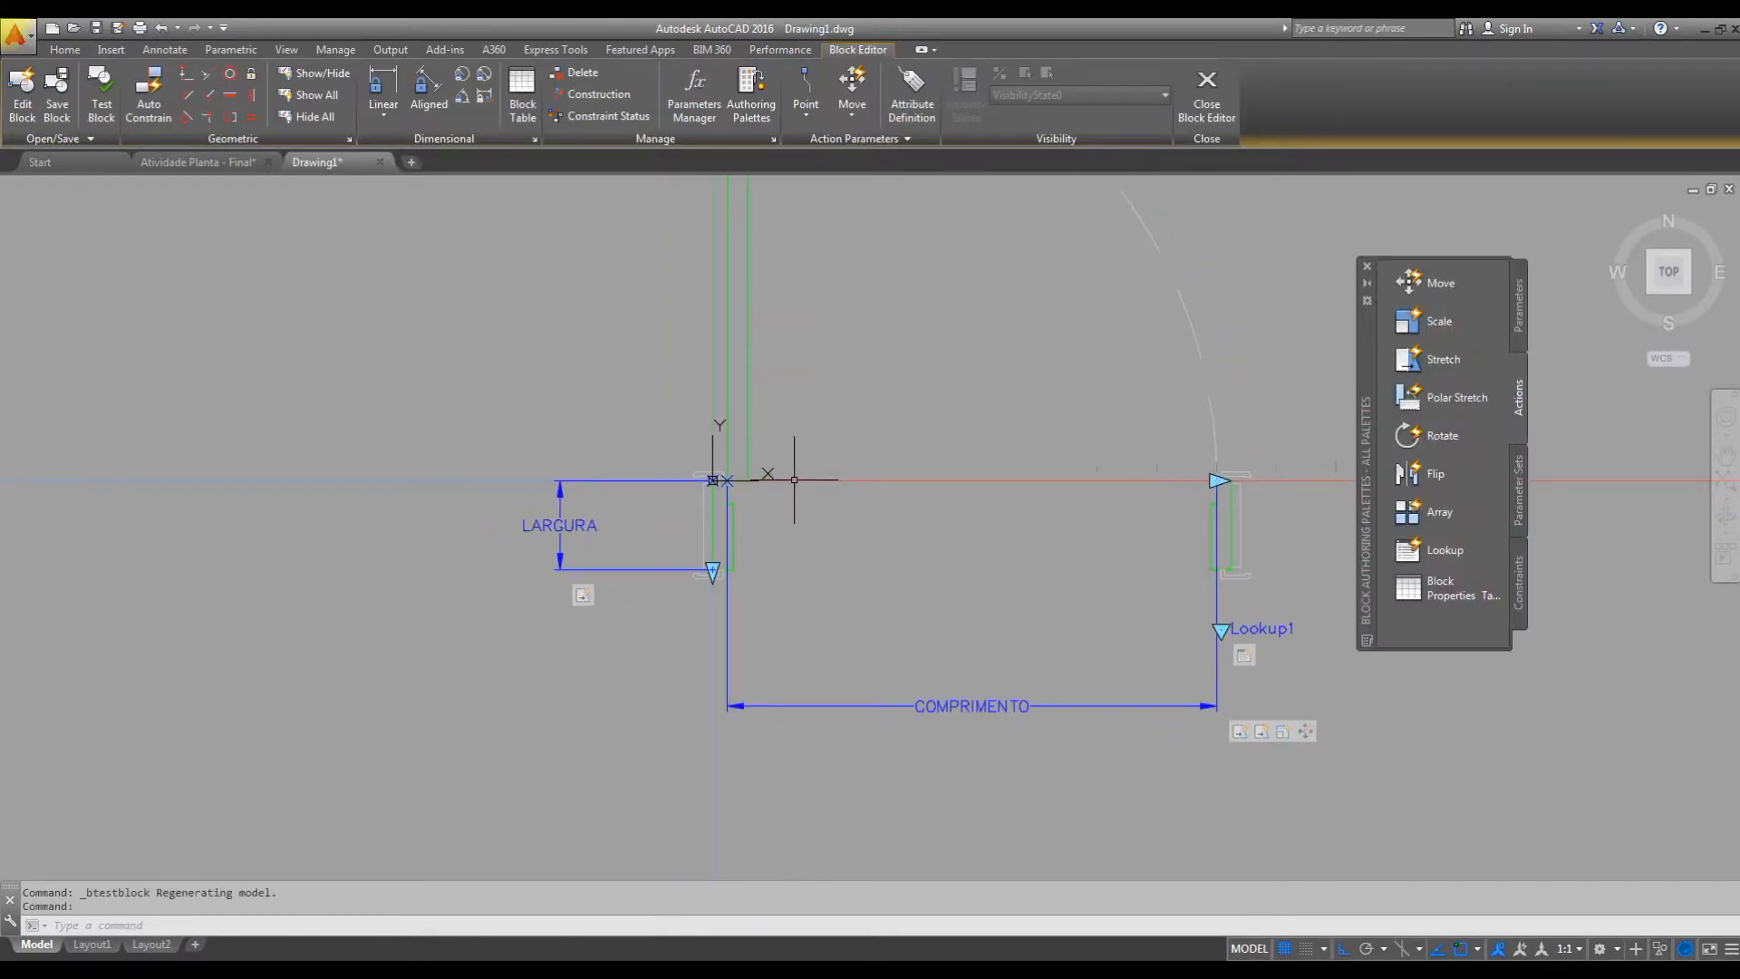
Set the distance type of the LARGURA linear parameter's value set to List.
key(ctrl+1)
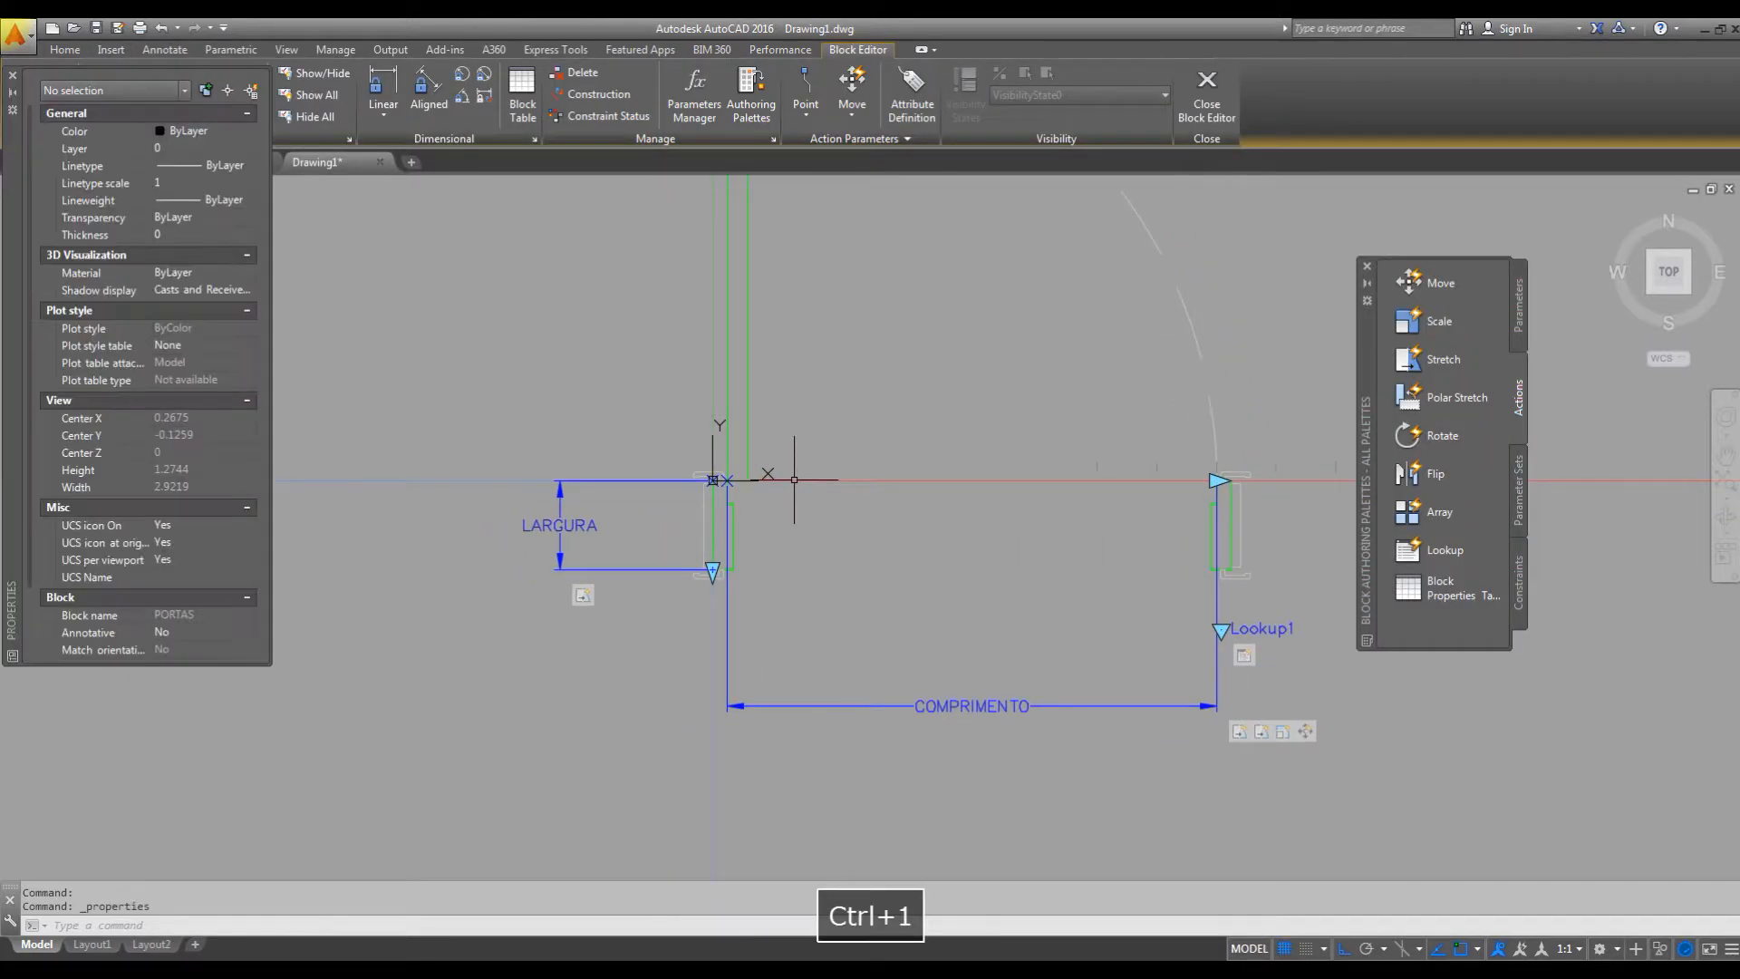
click(587, 525)
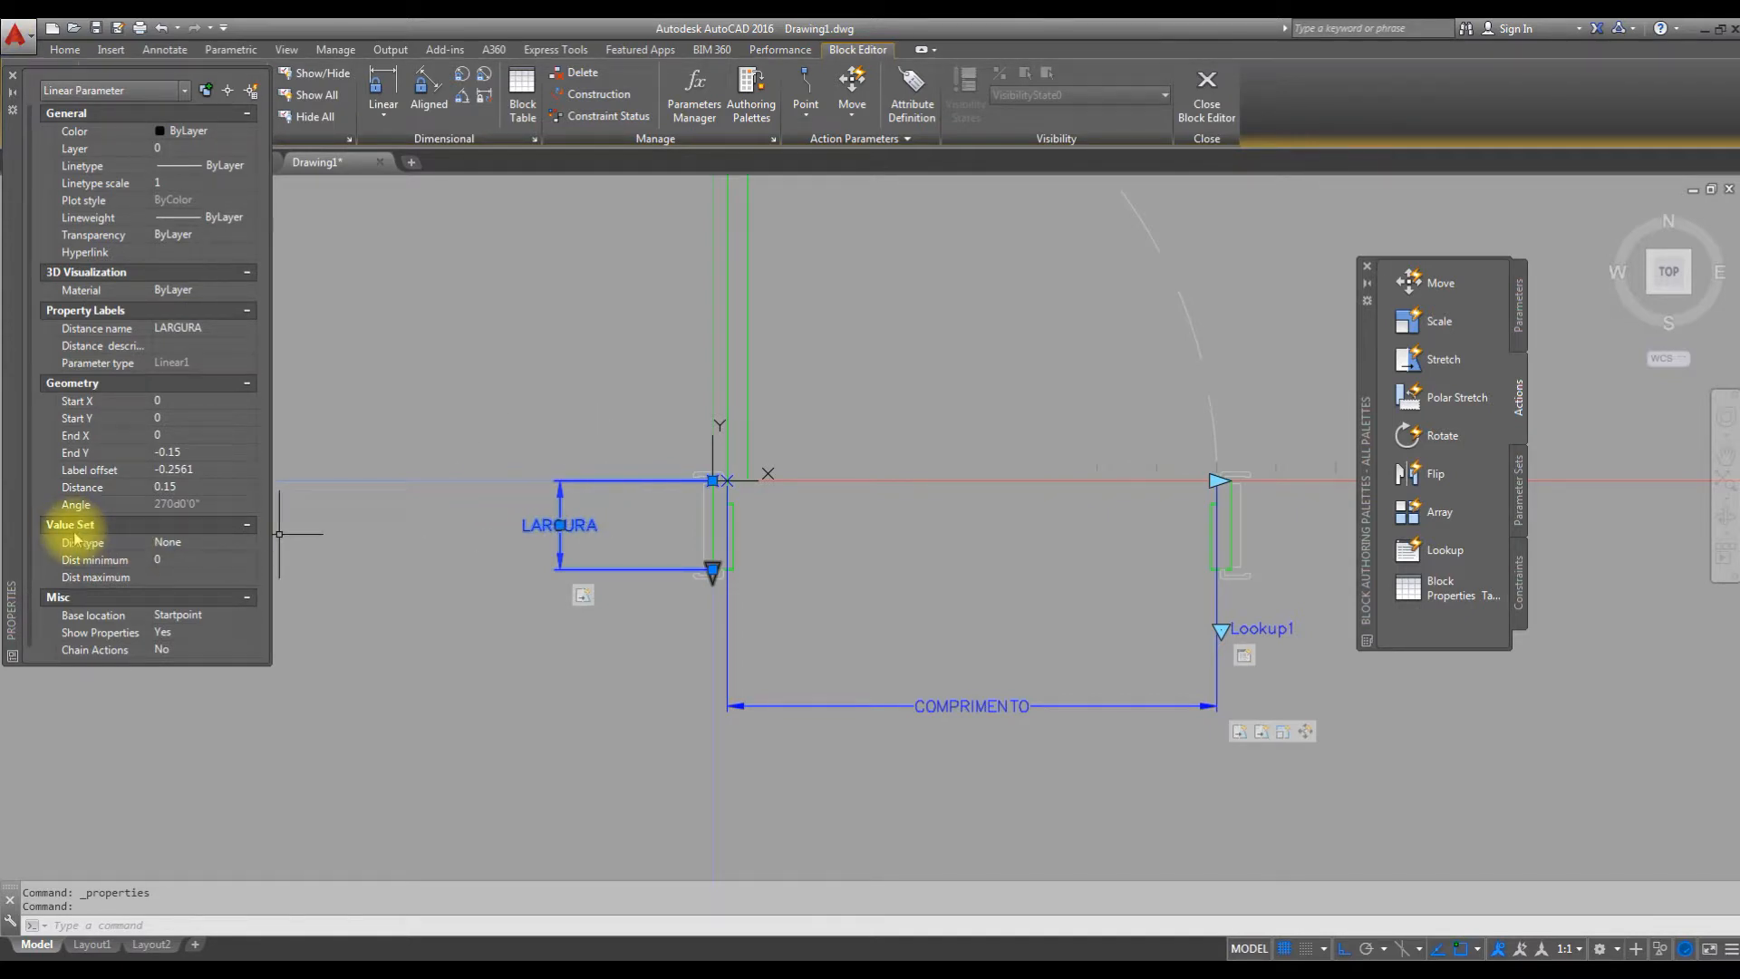
click(189, 544)
click(217, 544)
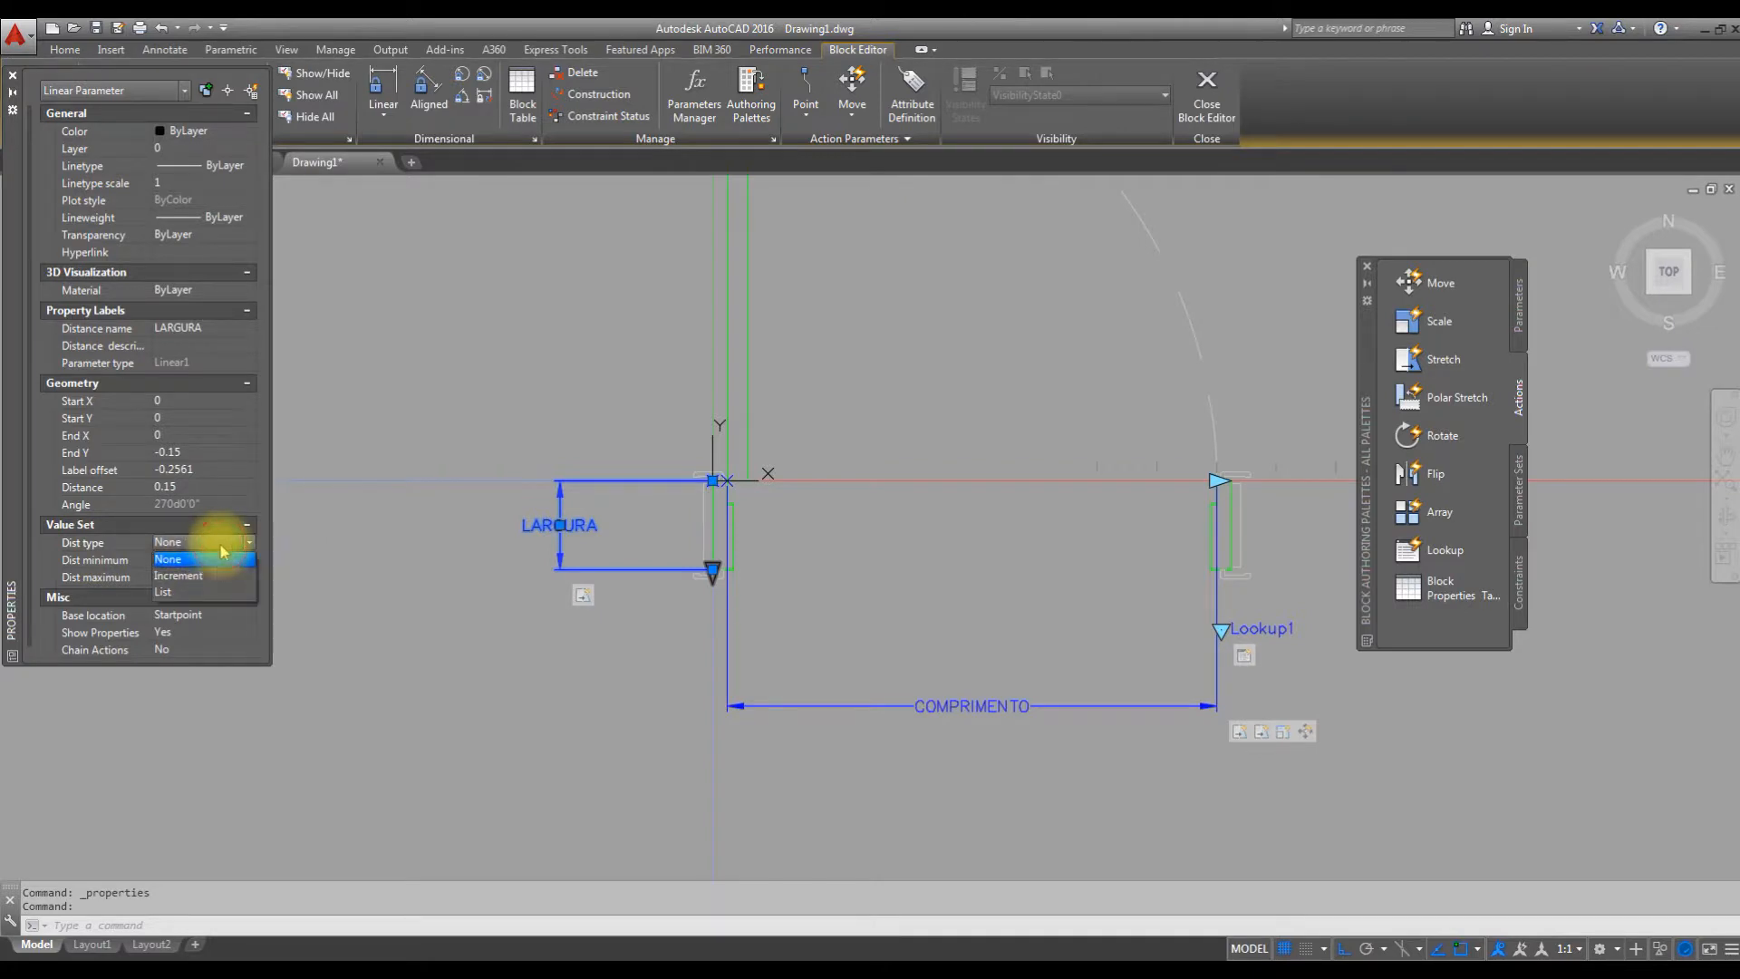
click(208, 591)
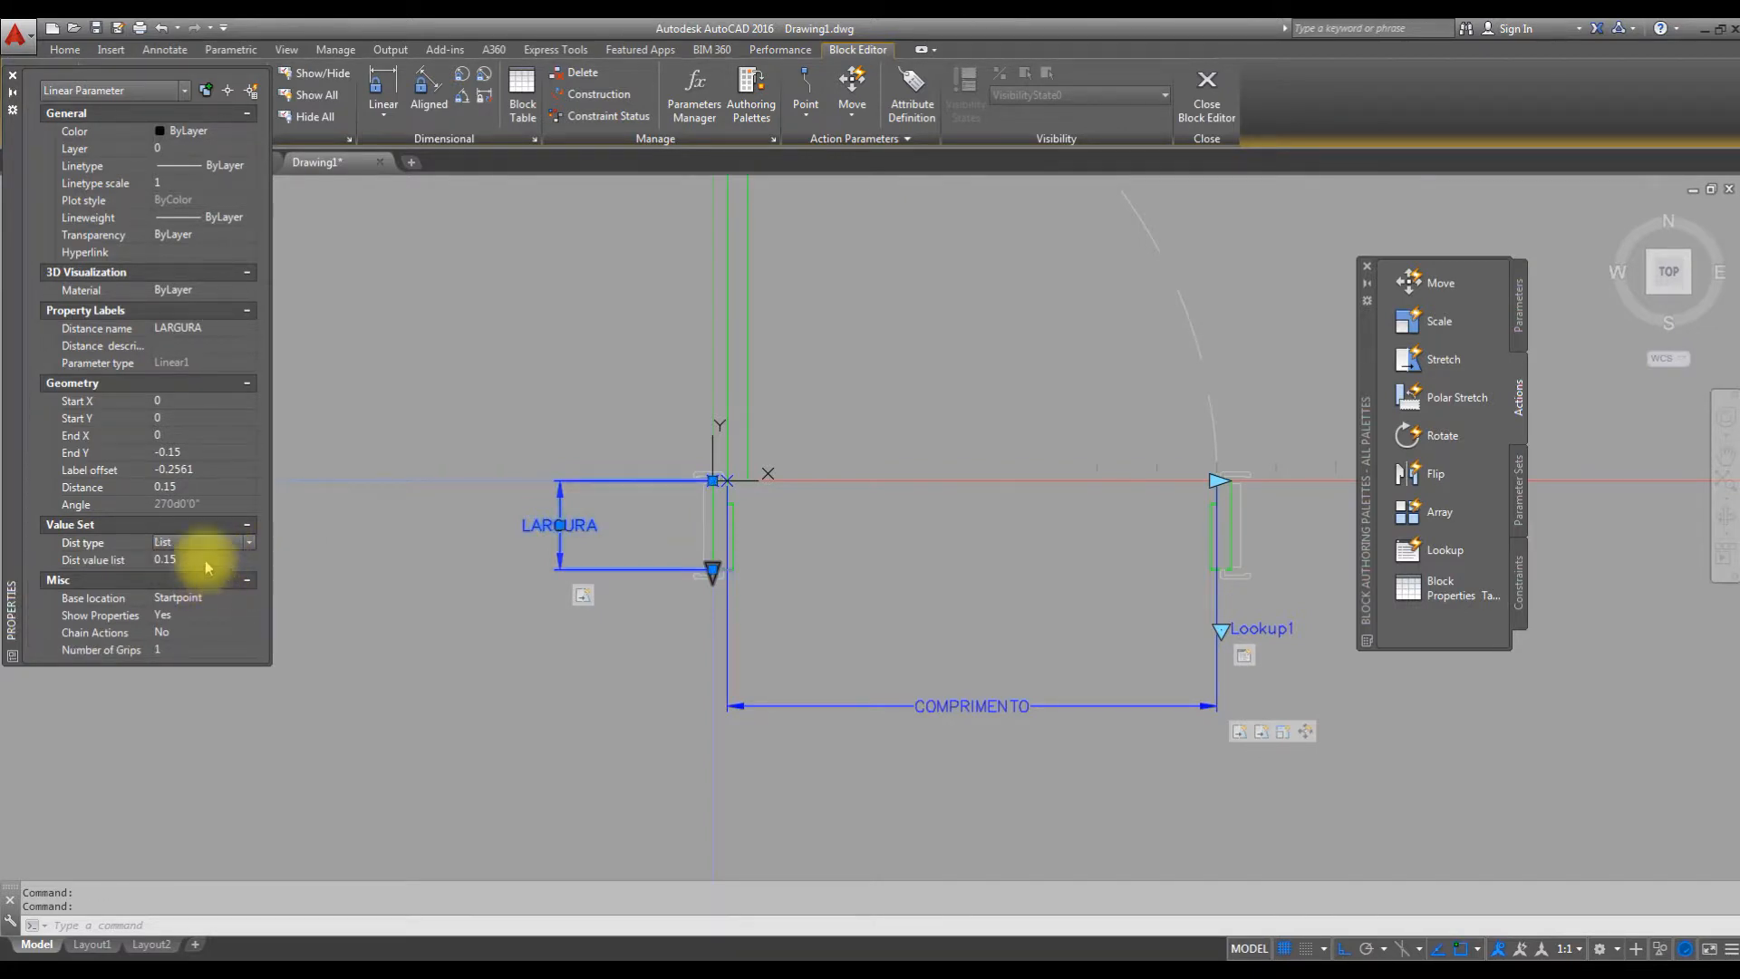
Add the distances 0.1, 0.11, 0.12, 0.13 and 0.14 to the LARGURA distance value list.
click(240, 559)
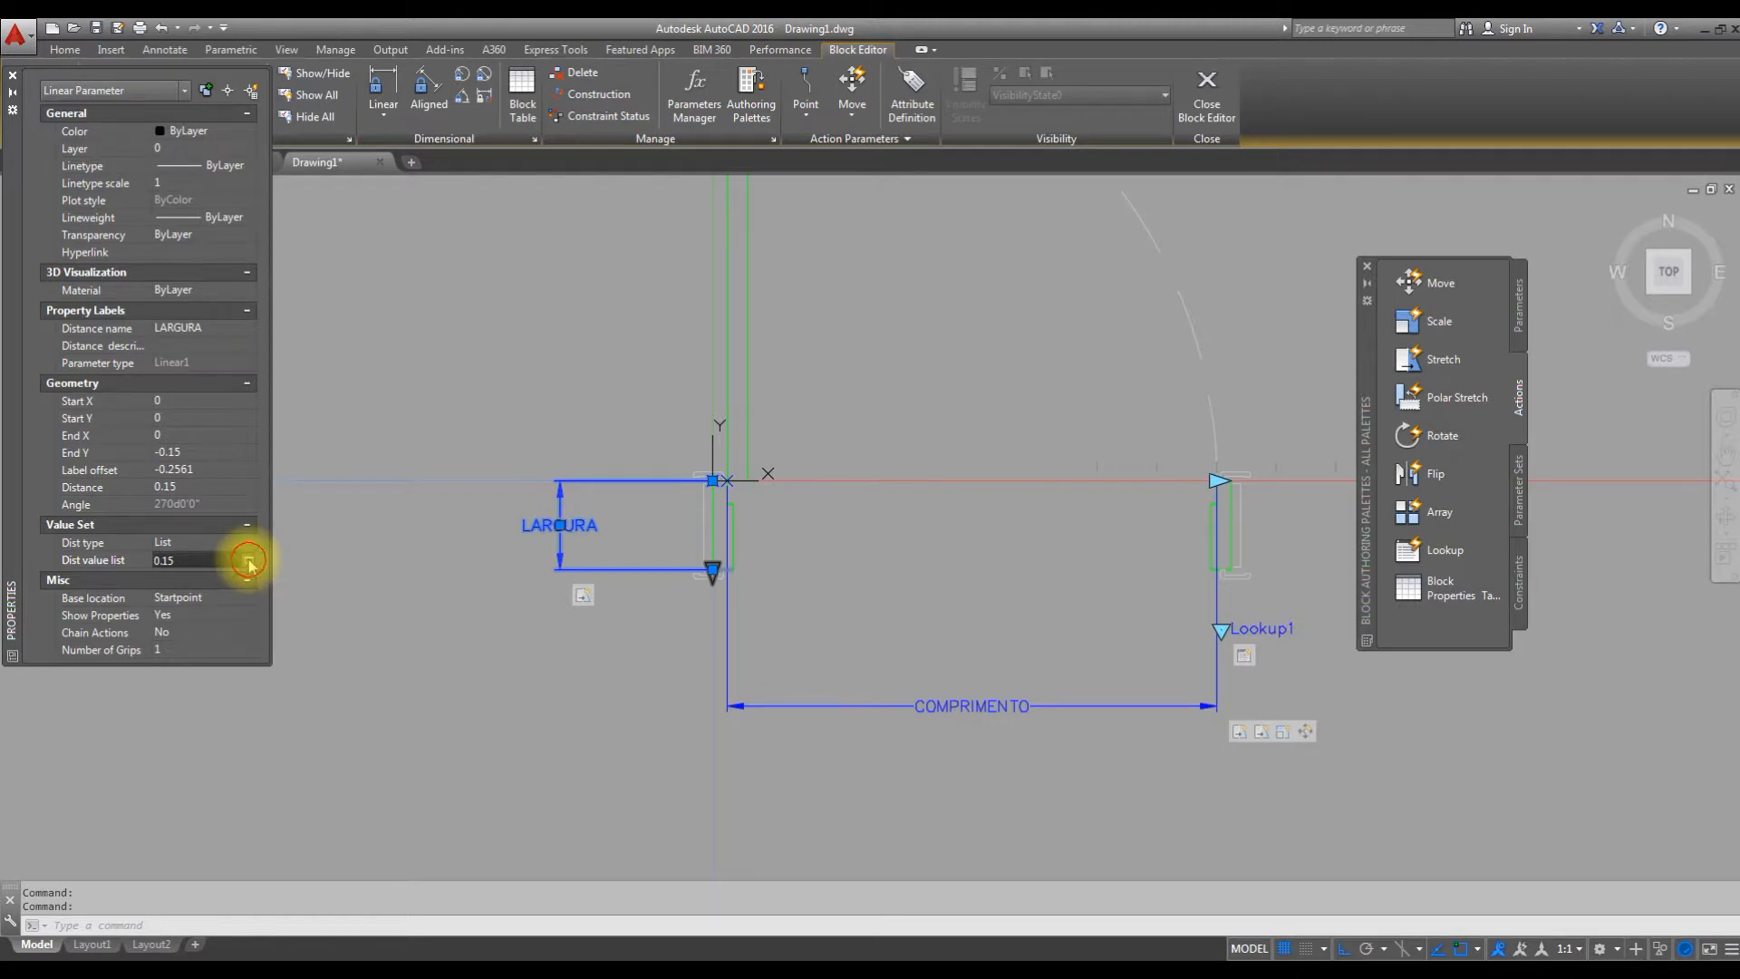
click(249, 561)
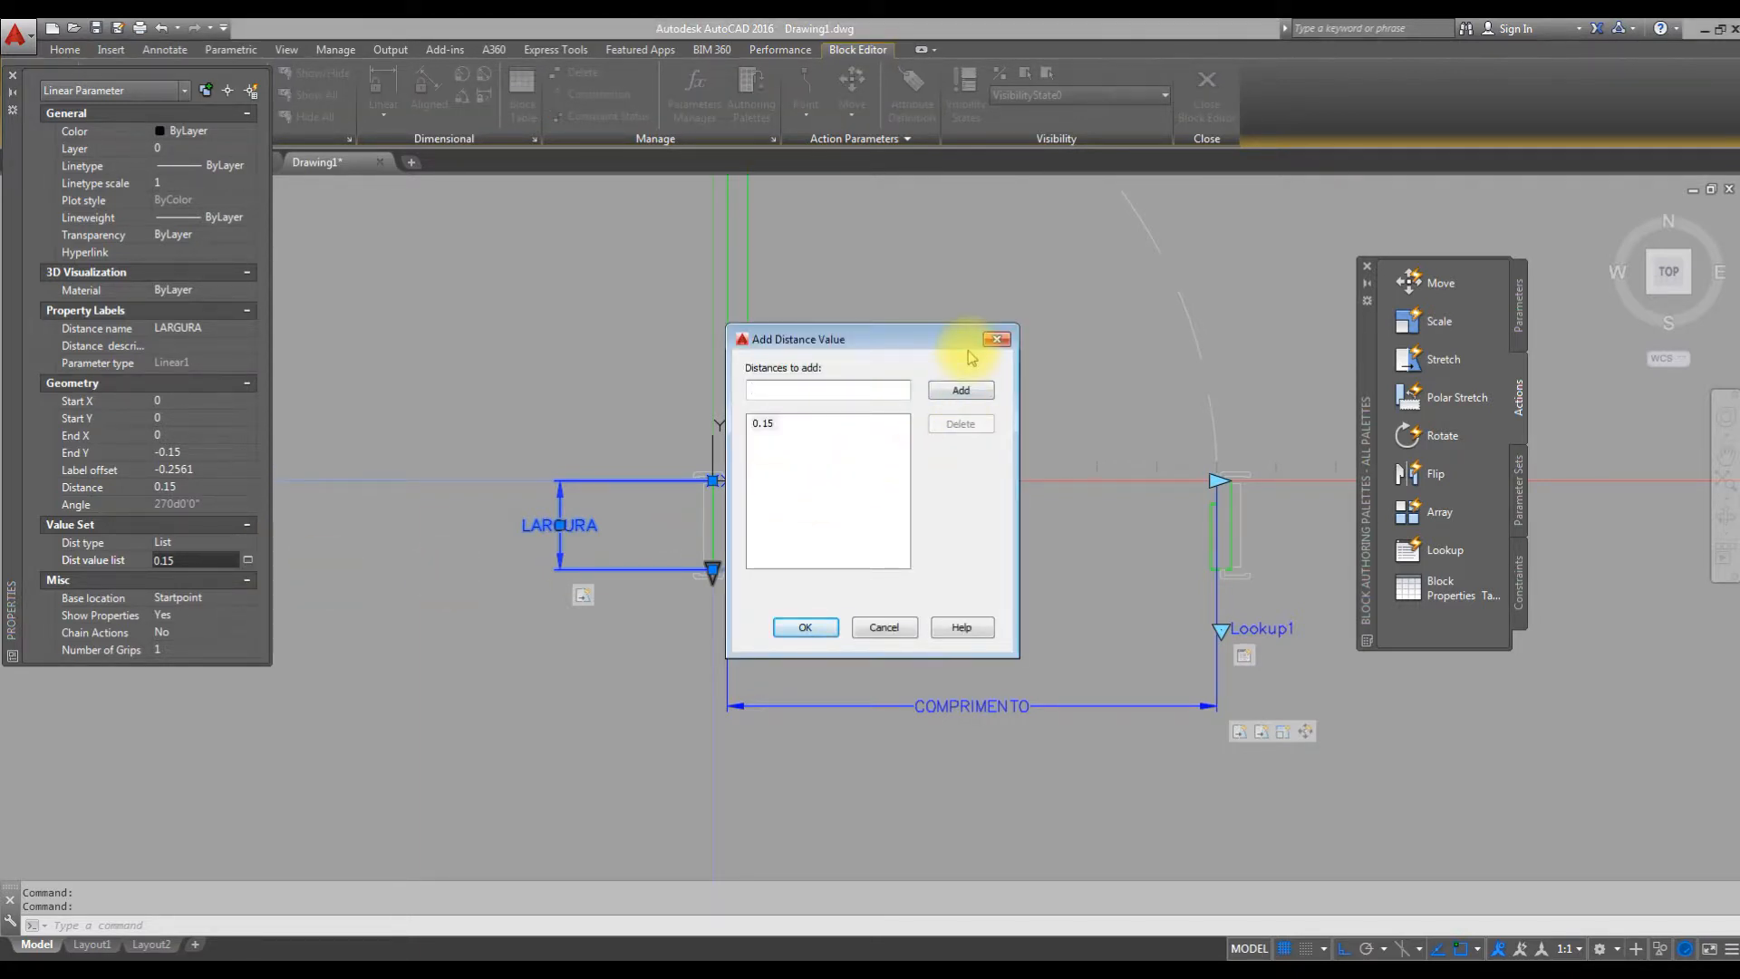
text(0.1)
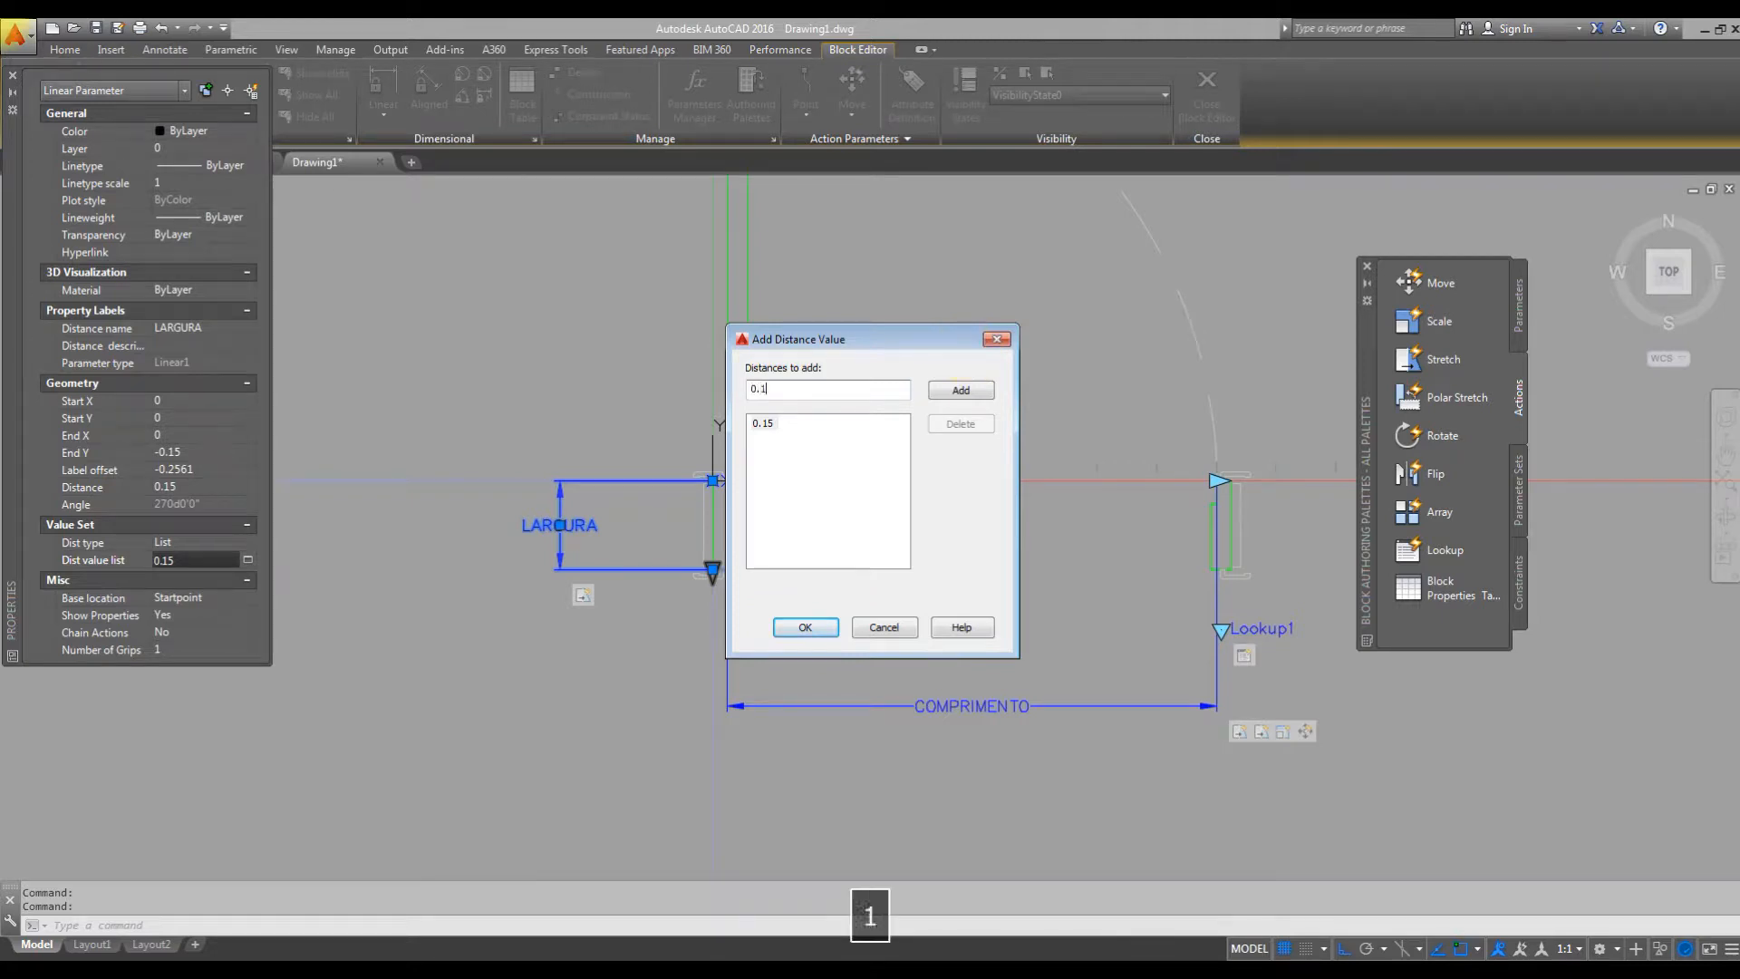
click(961, 390)
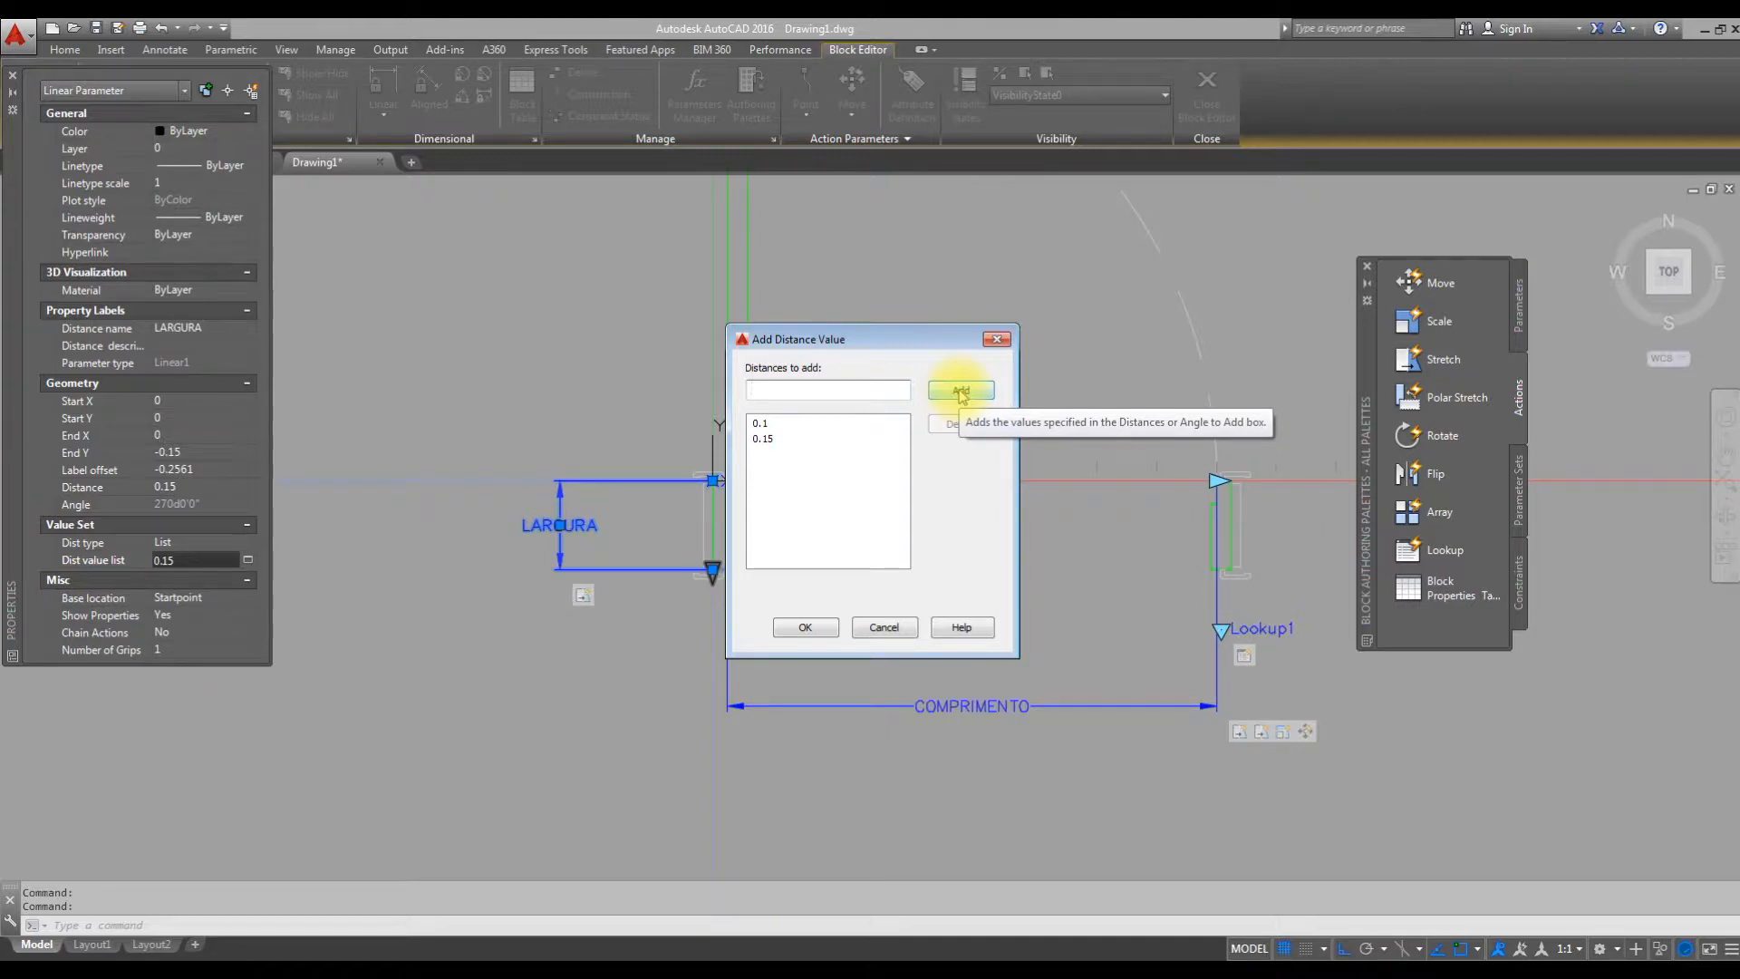
text(0.11)
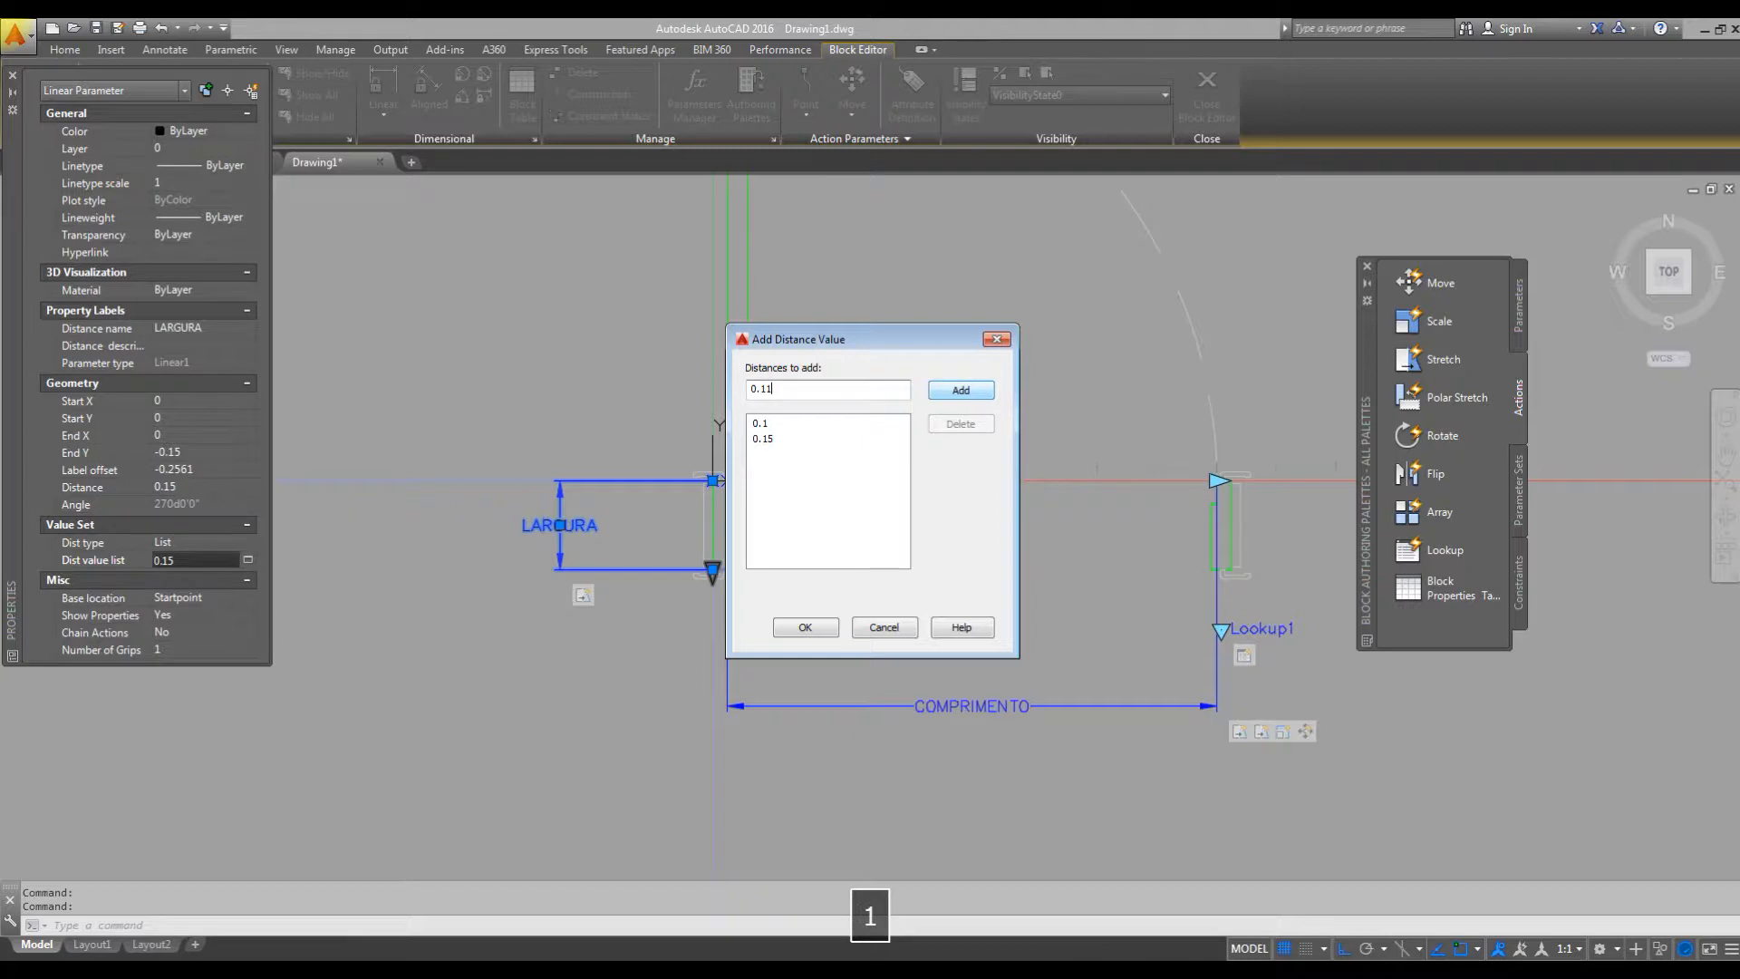
click(960, 389)
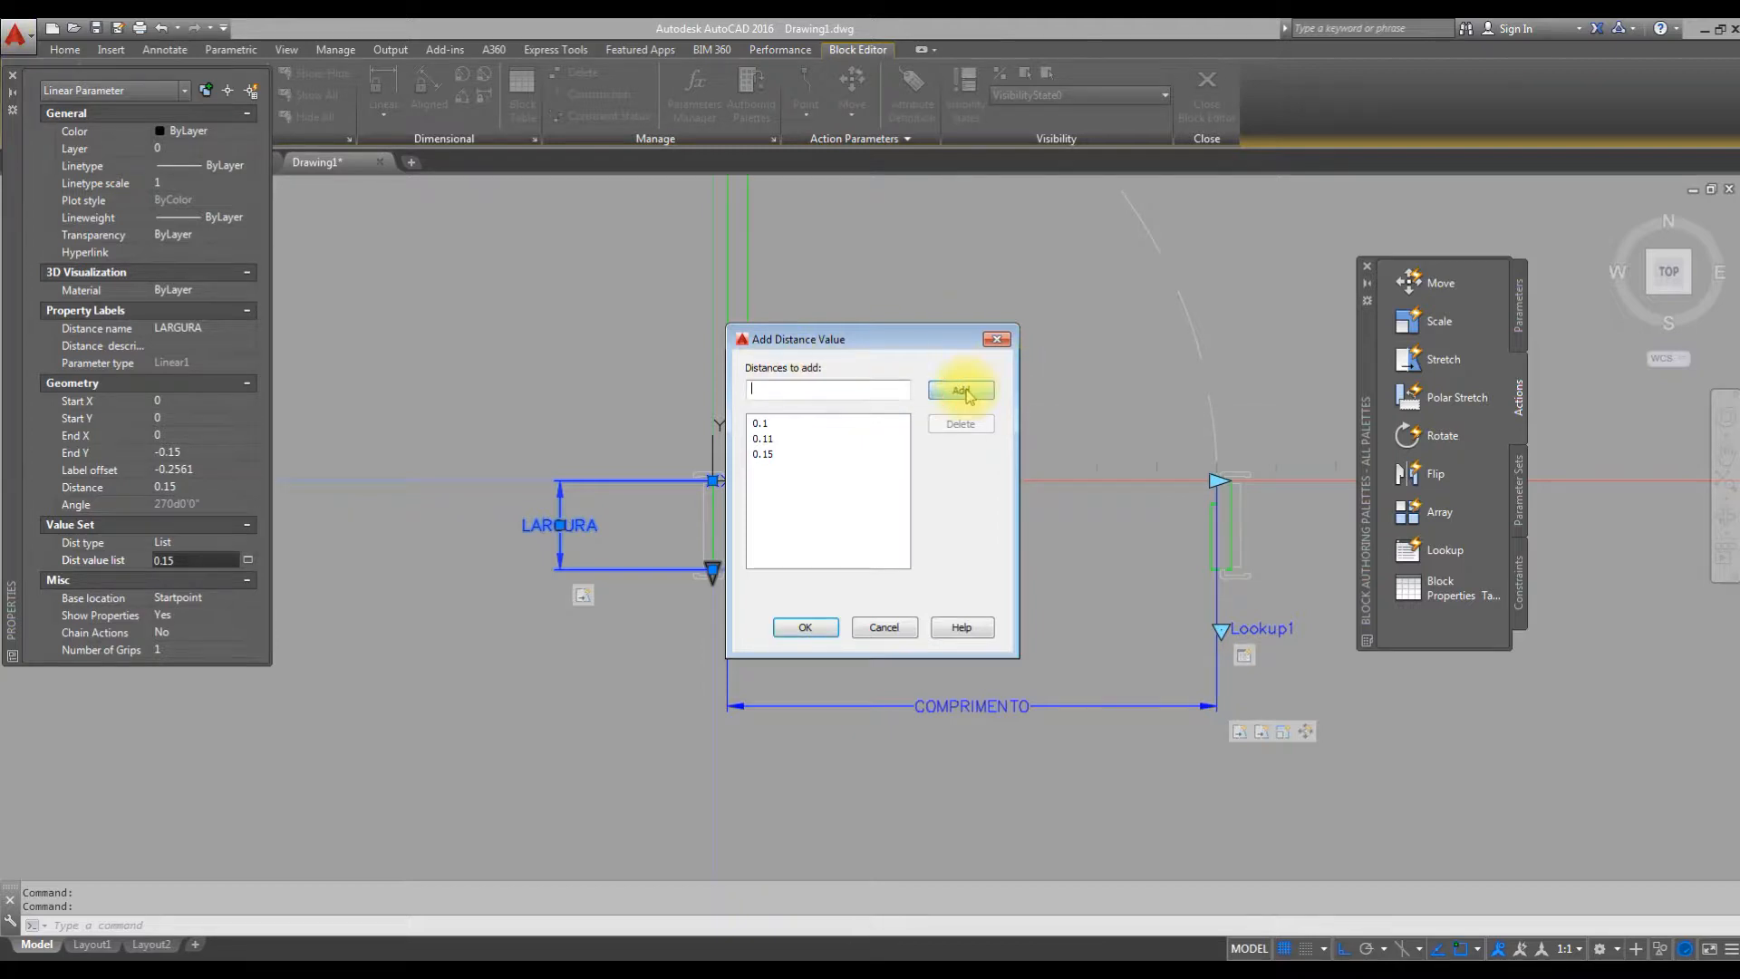
text(0.12)
click(961, 390)
text(0.13)
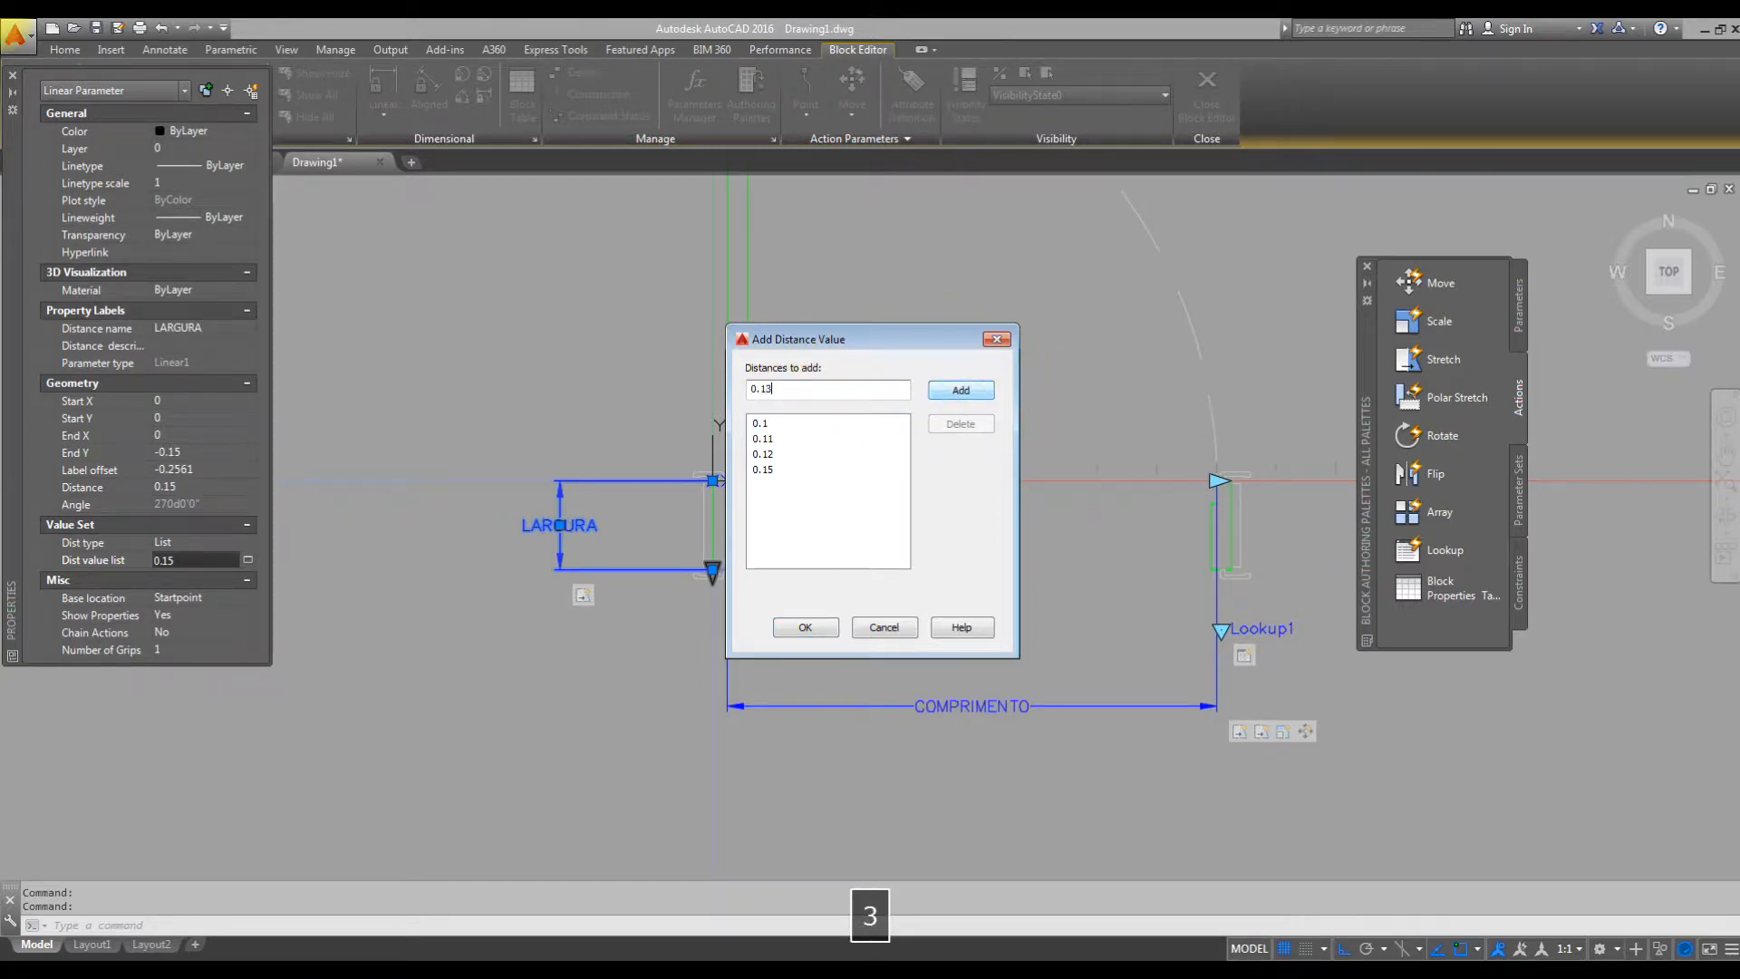
text(0.14)
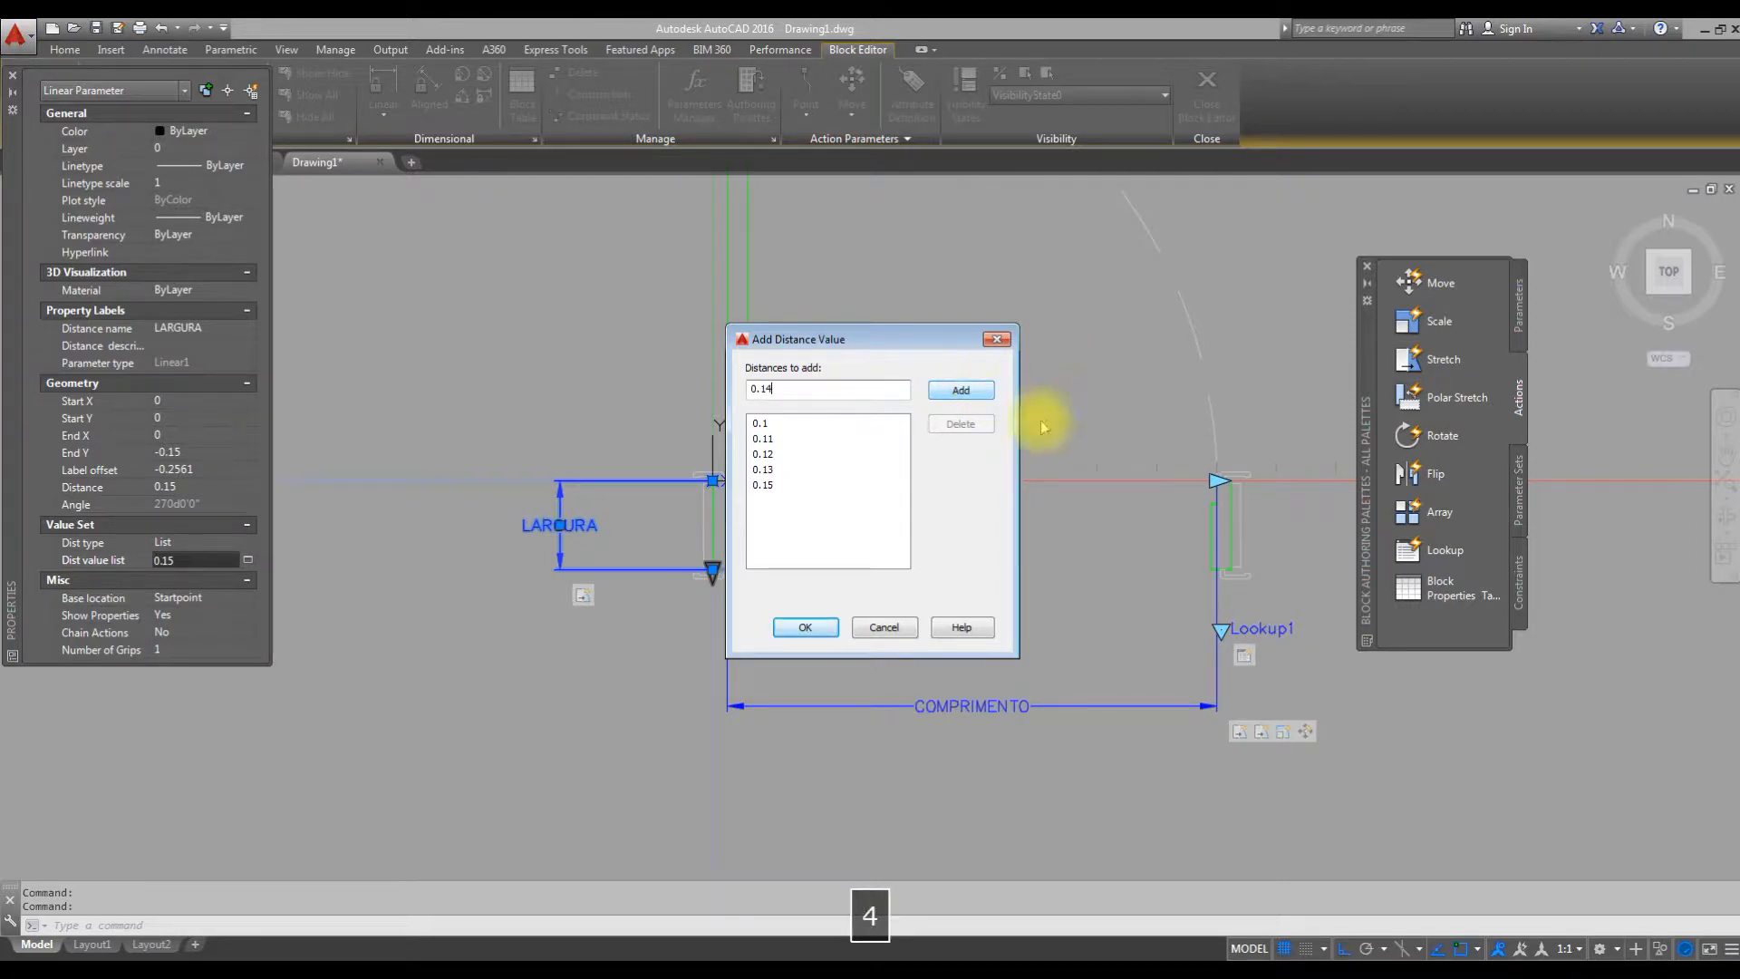
click(970, 384)
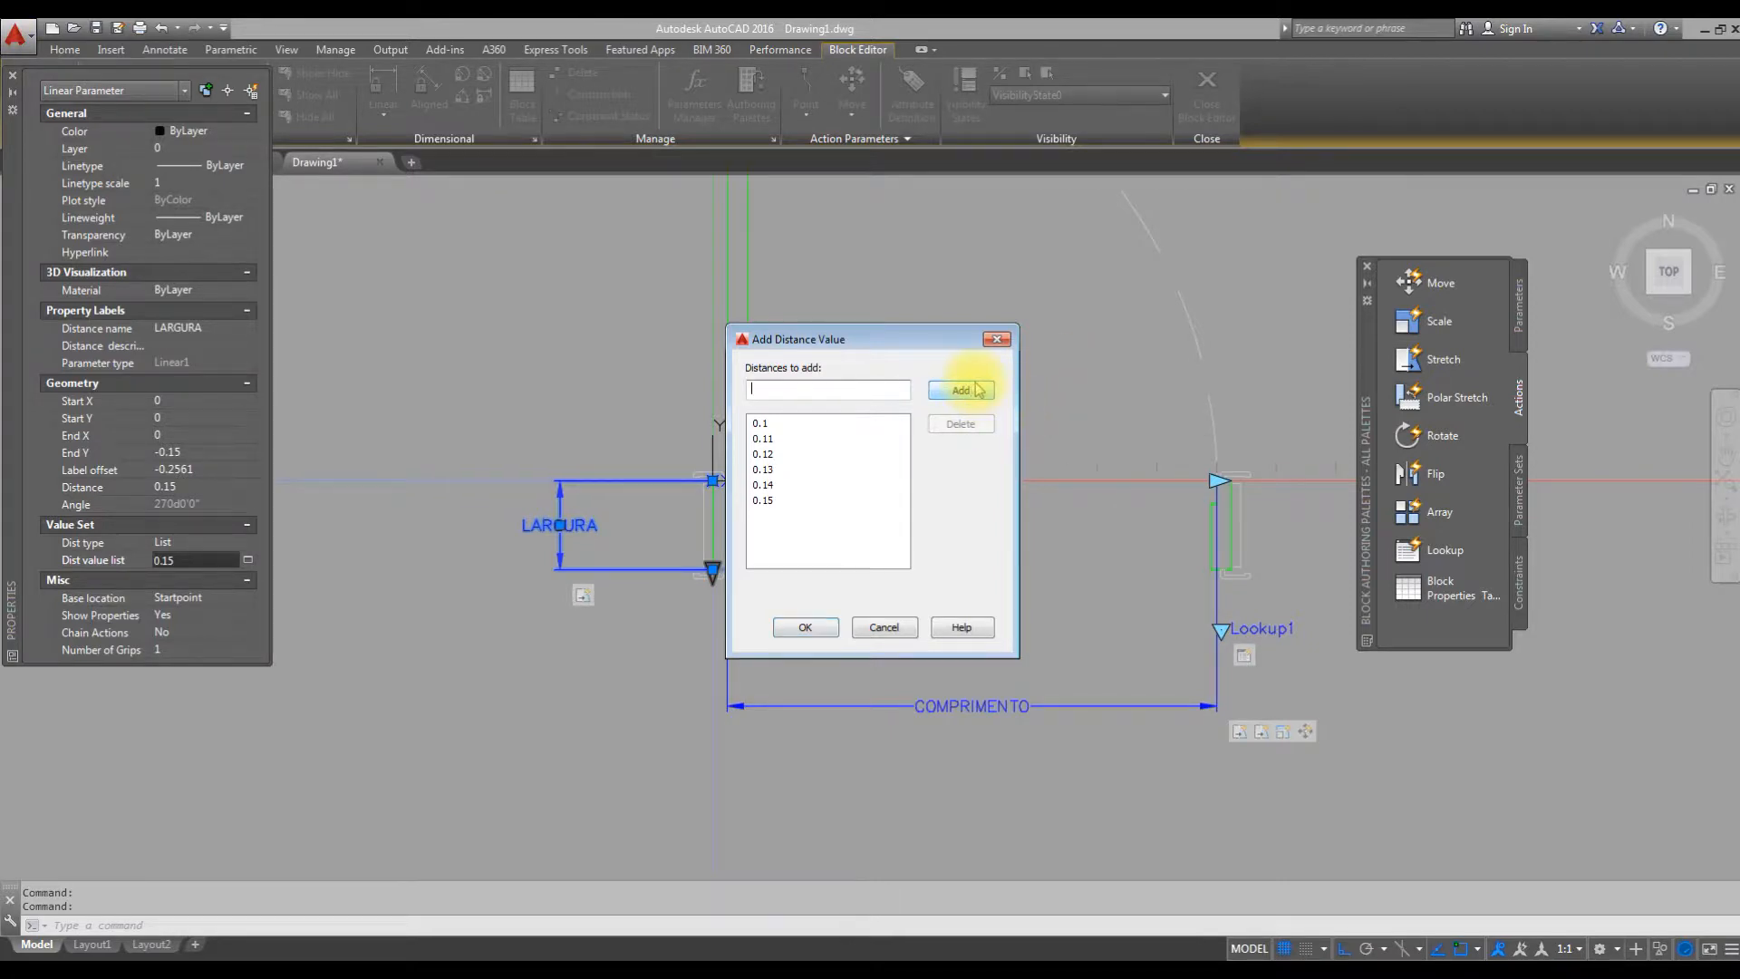
Add the distances 0.16, 0.17, 0.18, 0.19 and 0.20 to the LARGURA distance value list.
text(0.16)
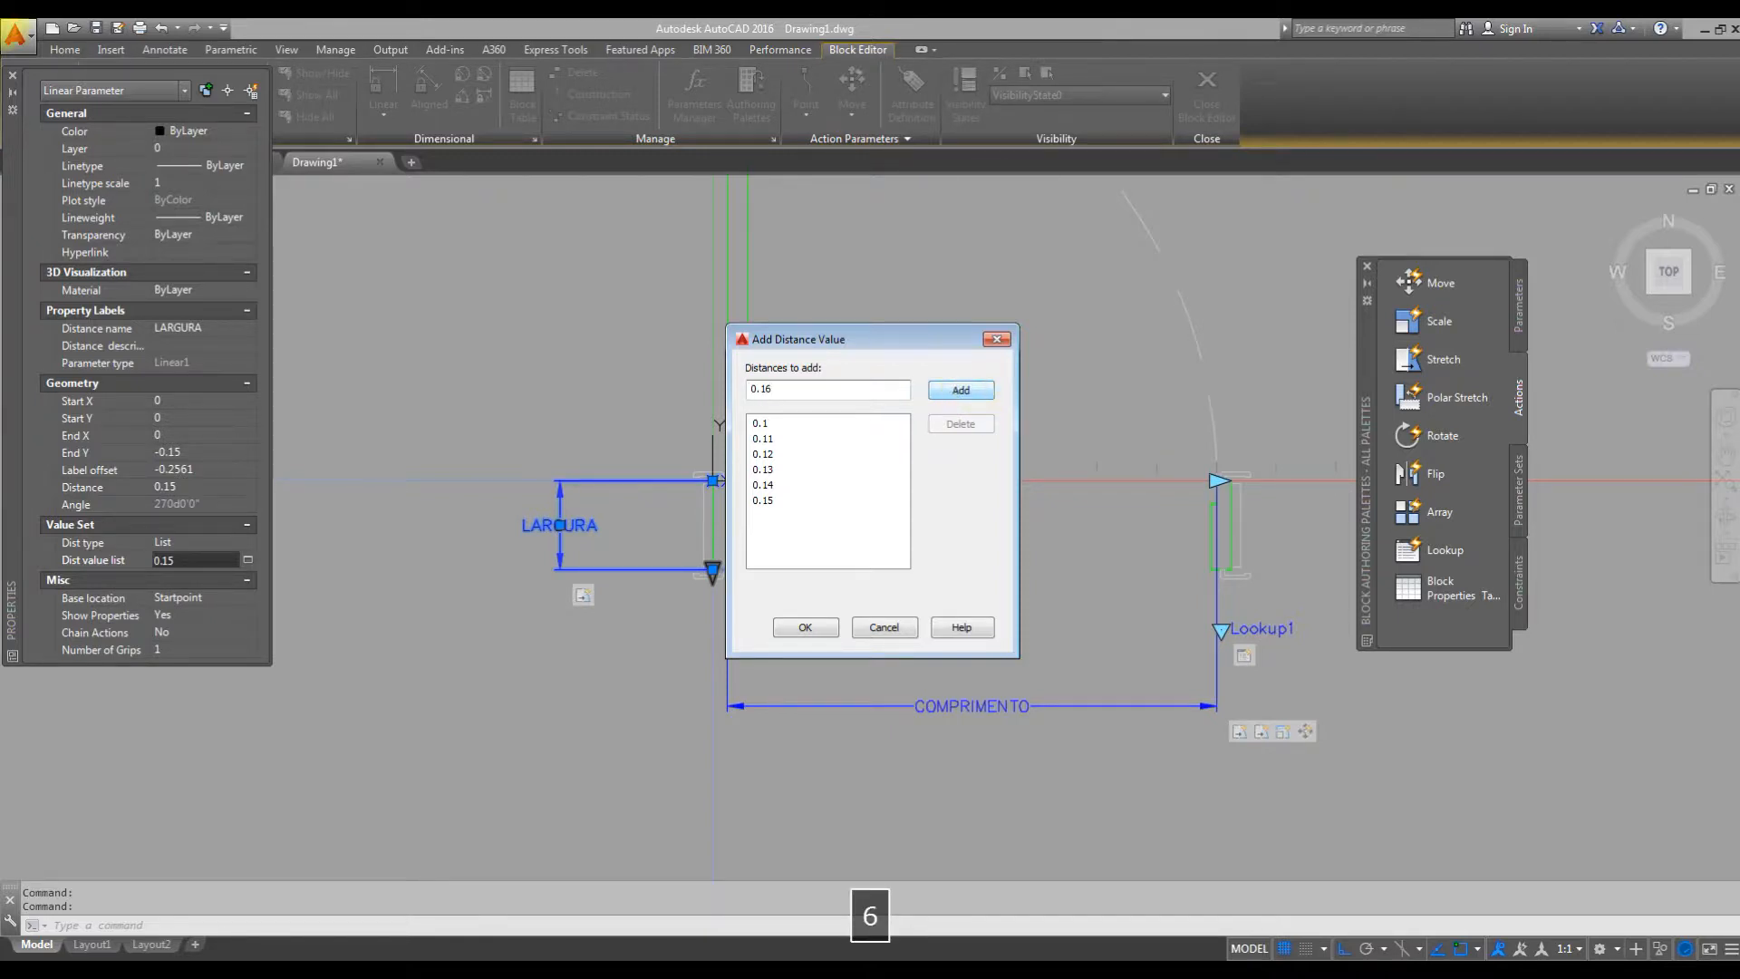
click(959, 389)
text(0.17)
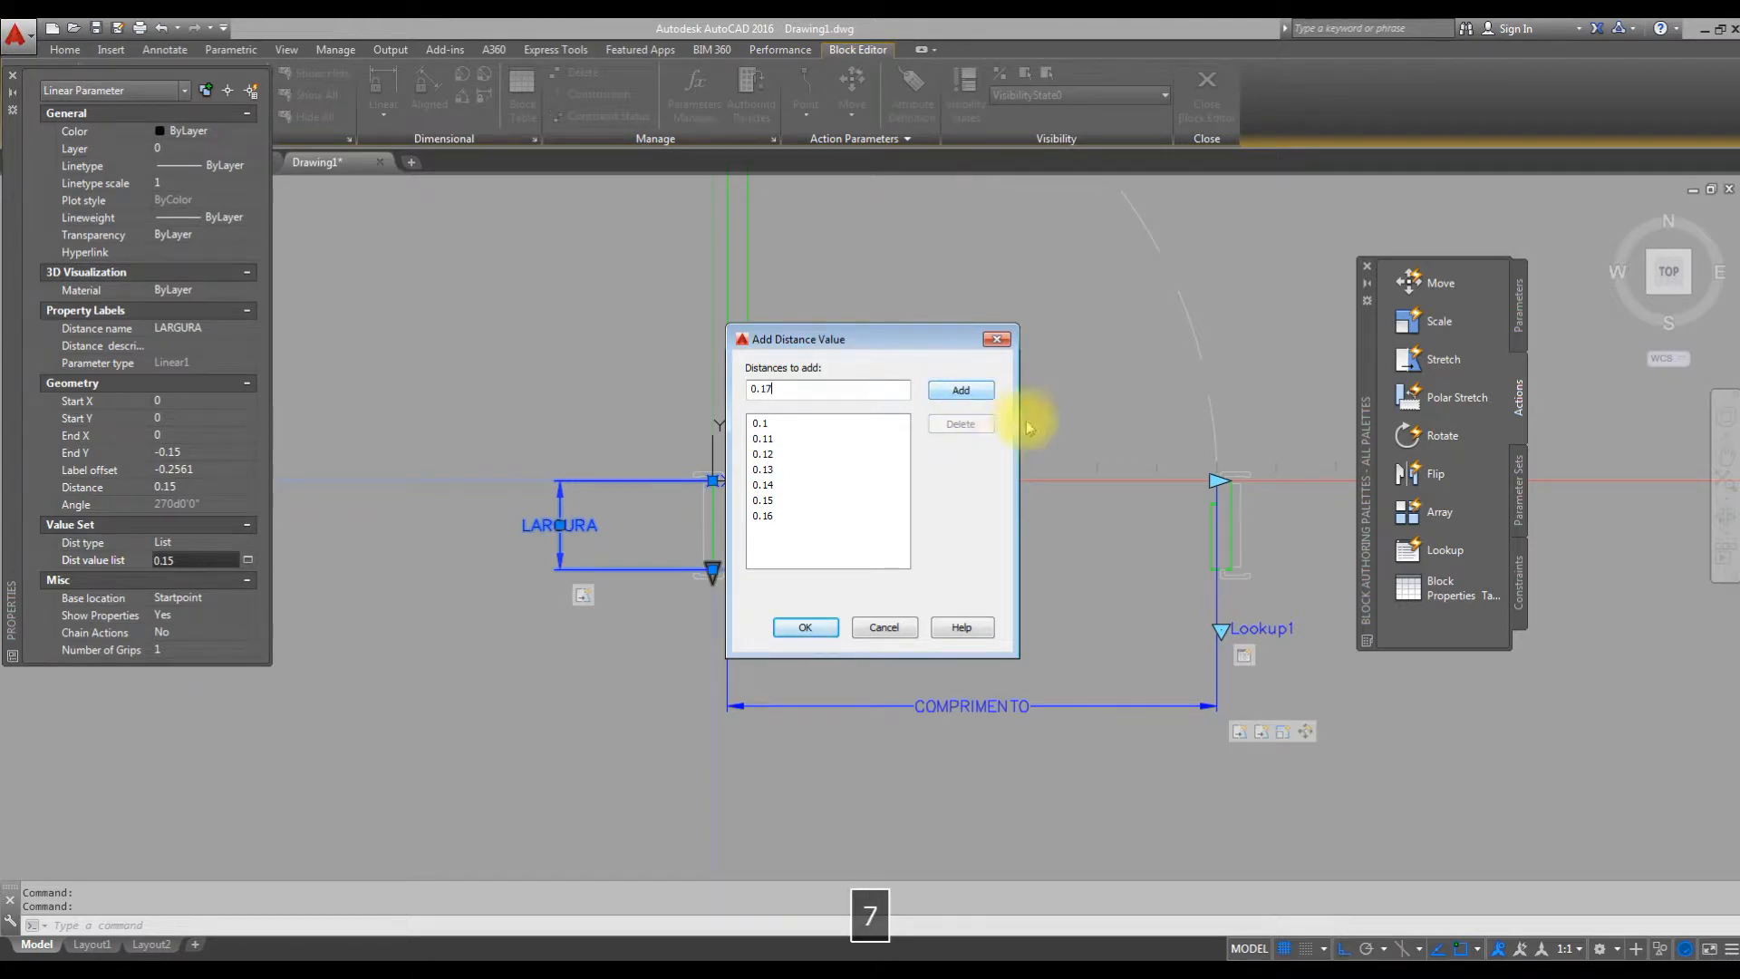
click(976, 399)
text(0.1)
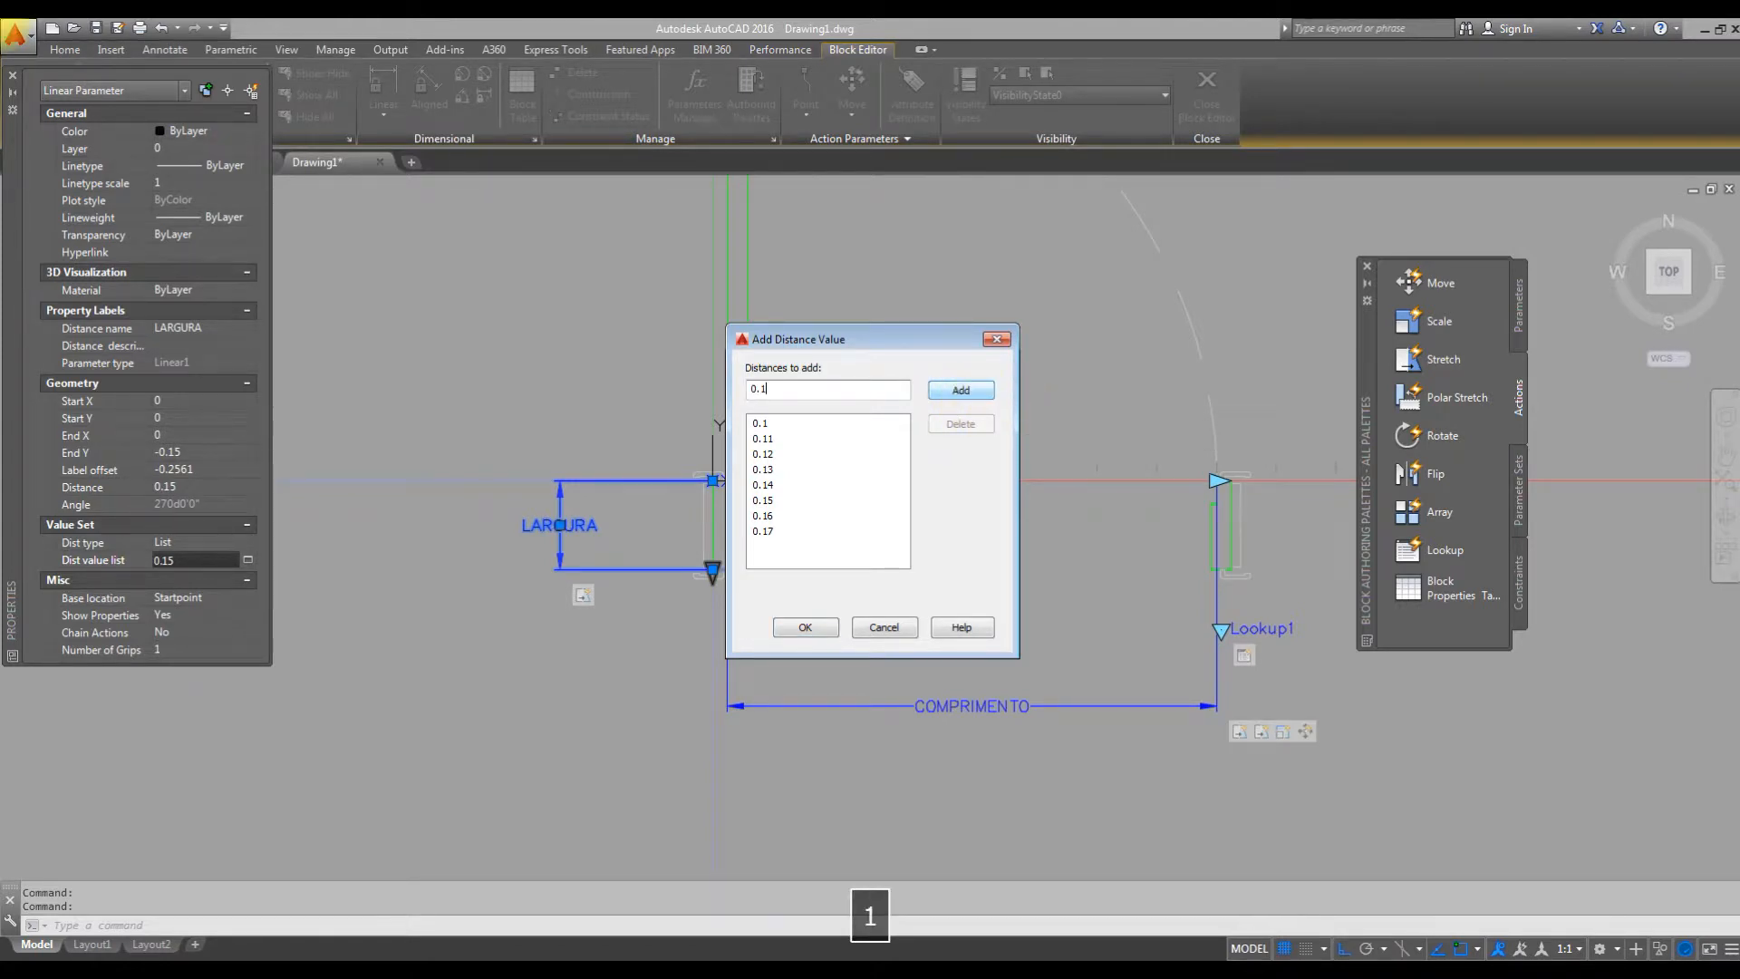
text(8)
click(983, 390)
text(0.)
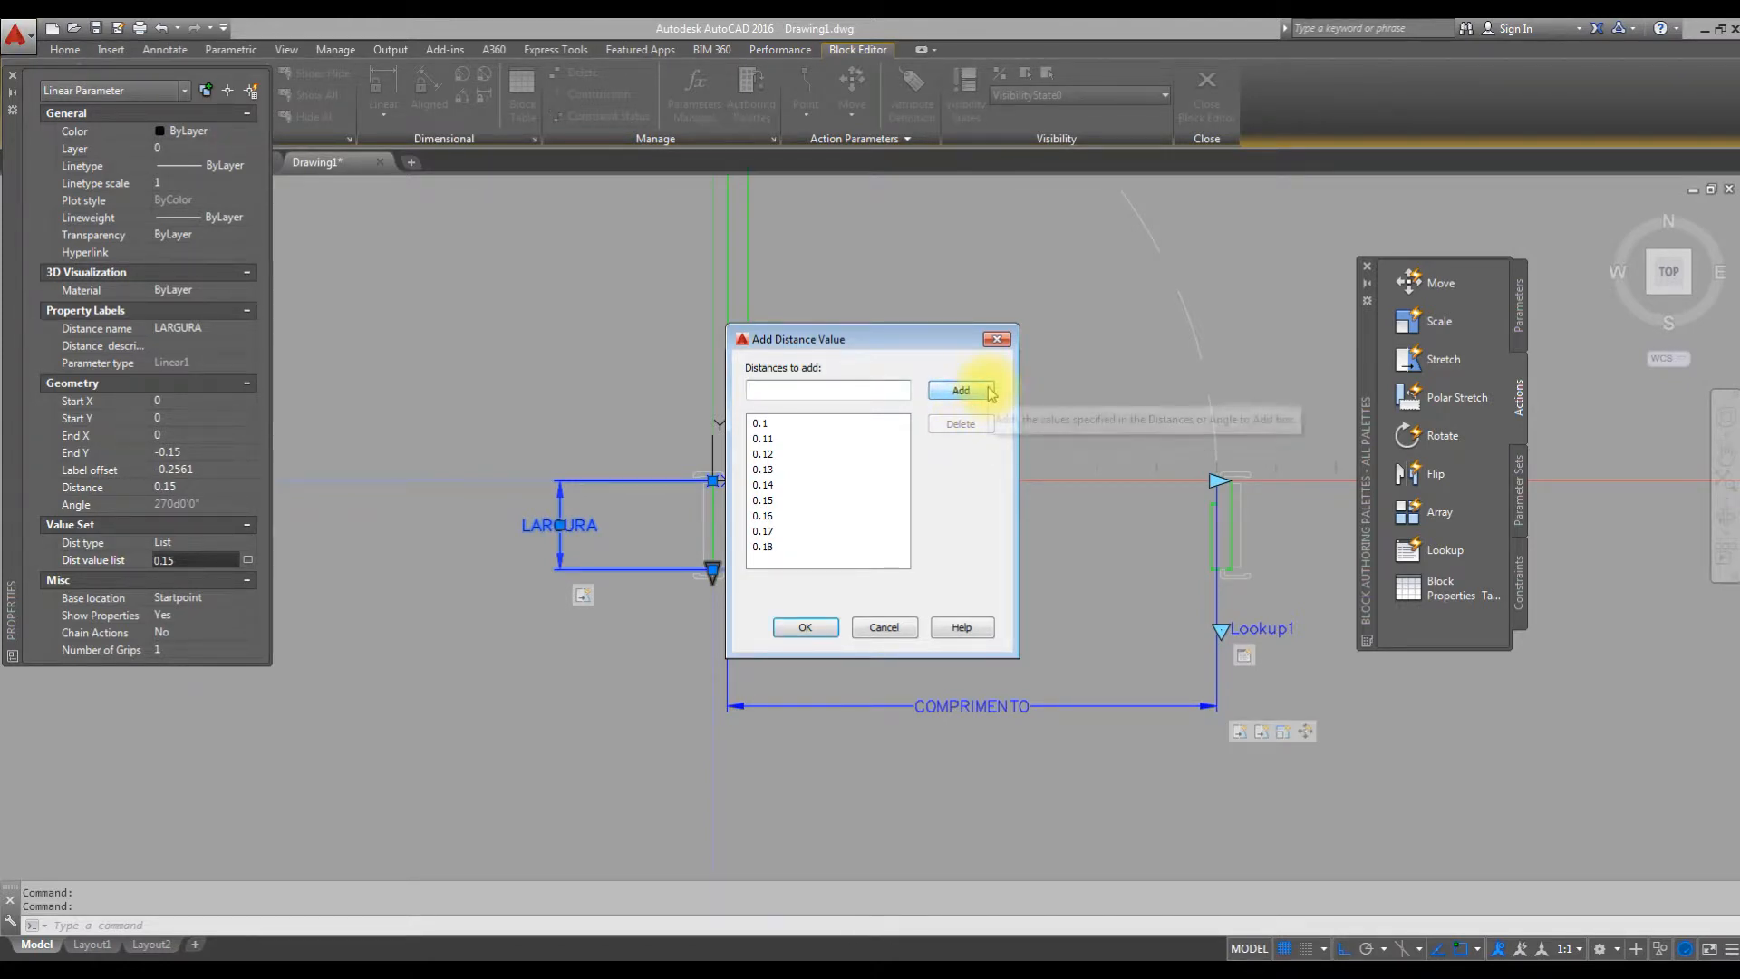
text(19)
click(961, 390)
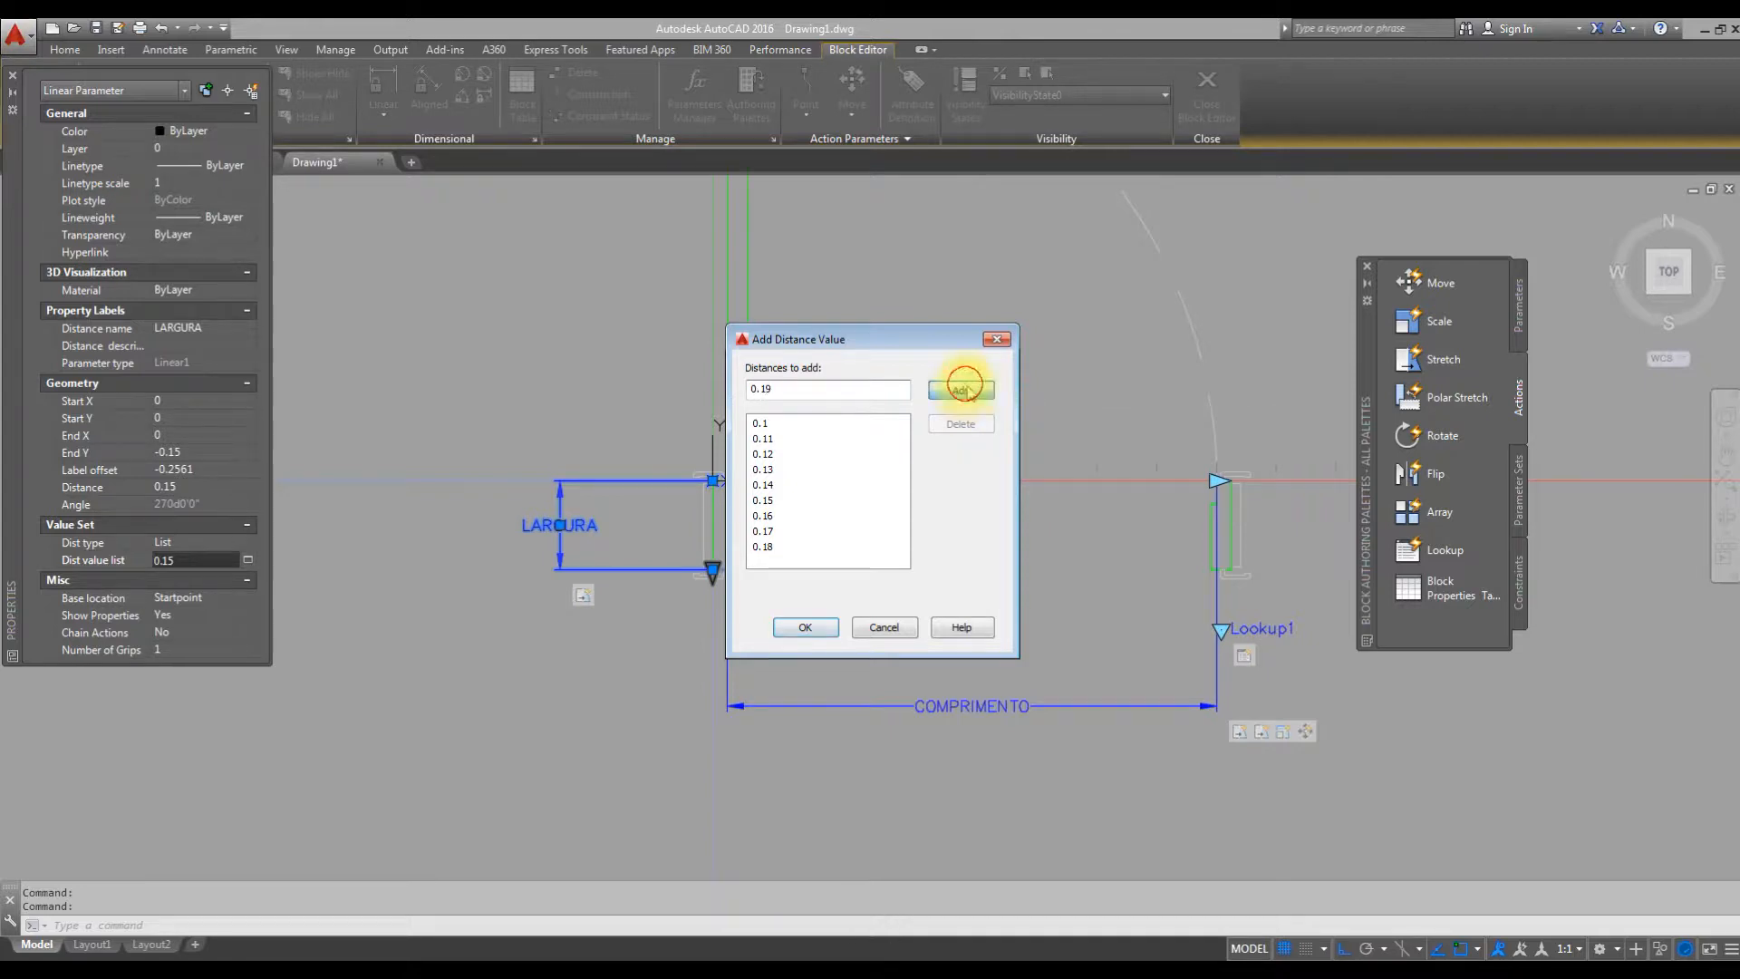
text(0.20)
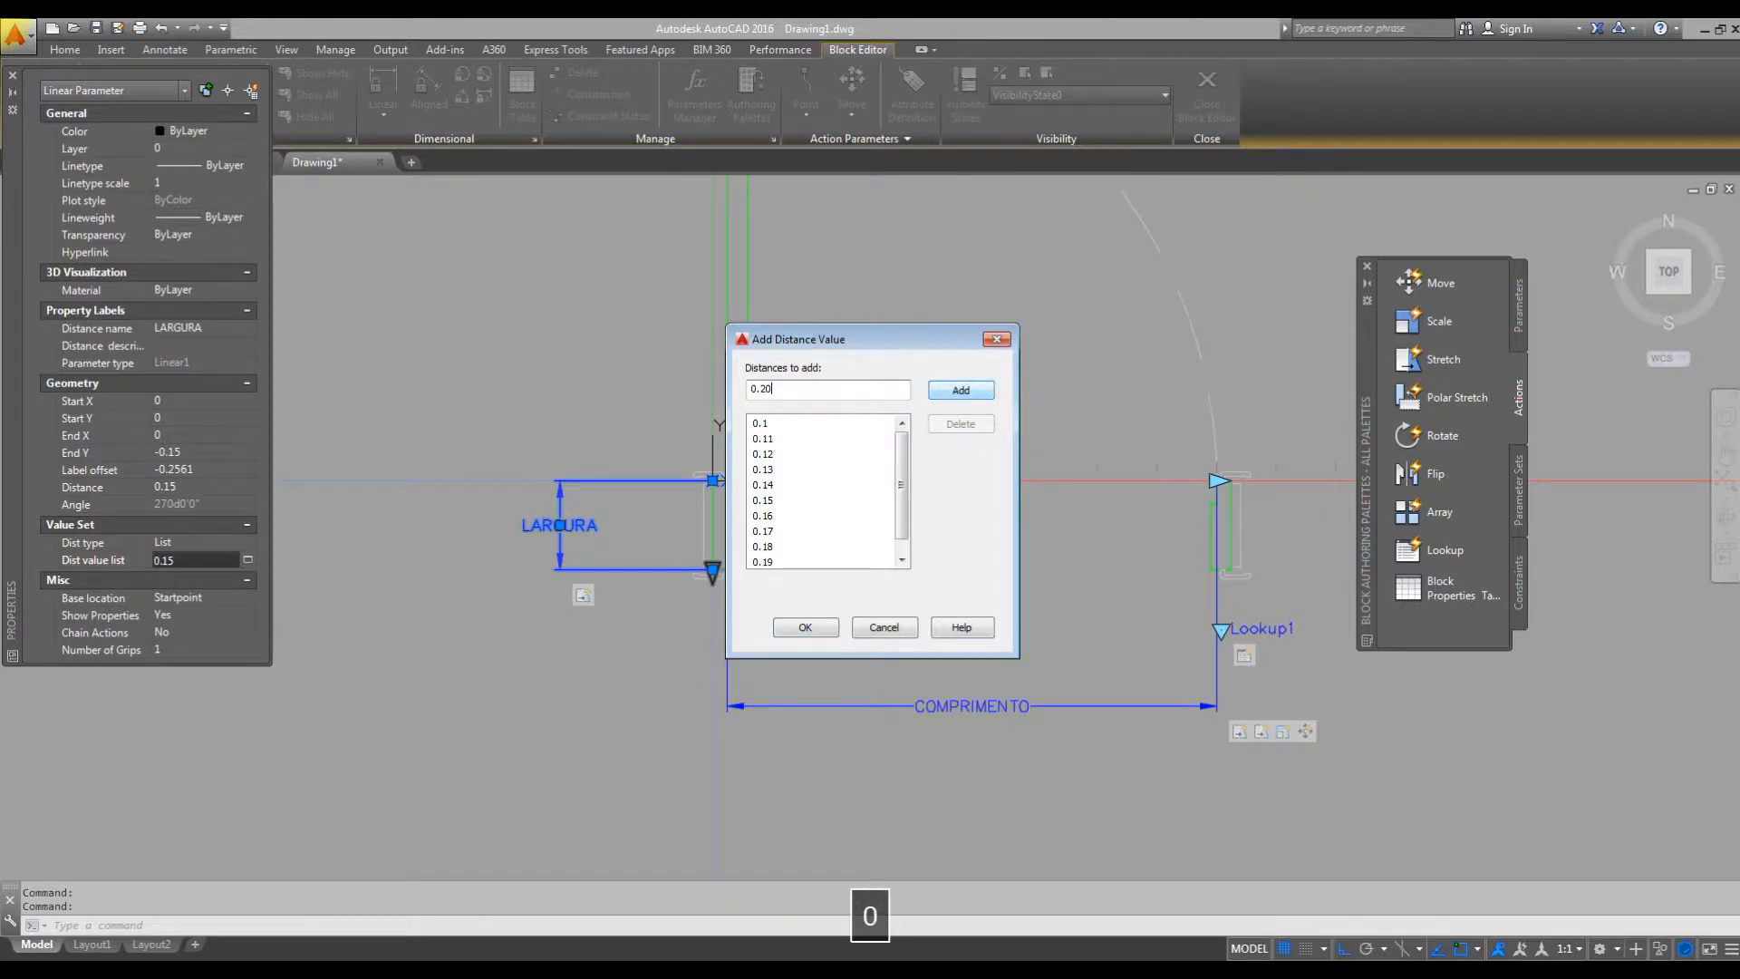
click(953, 392)
Check the complete list of LARGURA distances from end to end and accept it.
drag(904, 453, 902, 491)
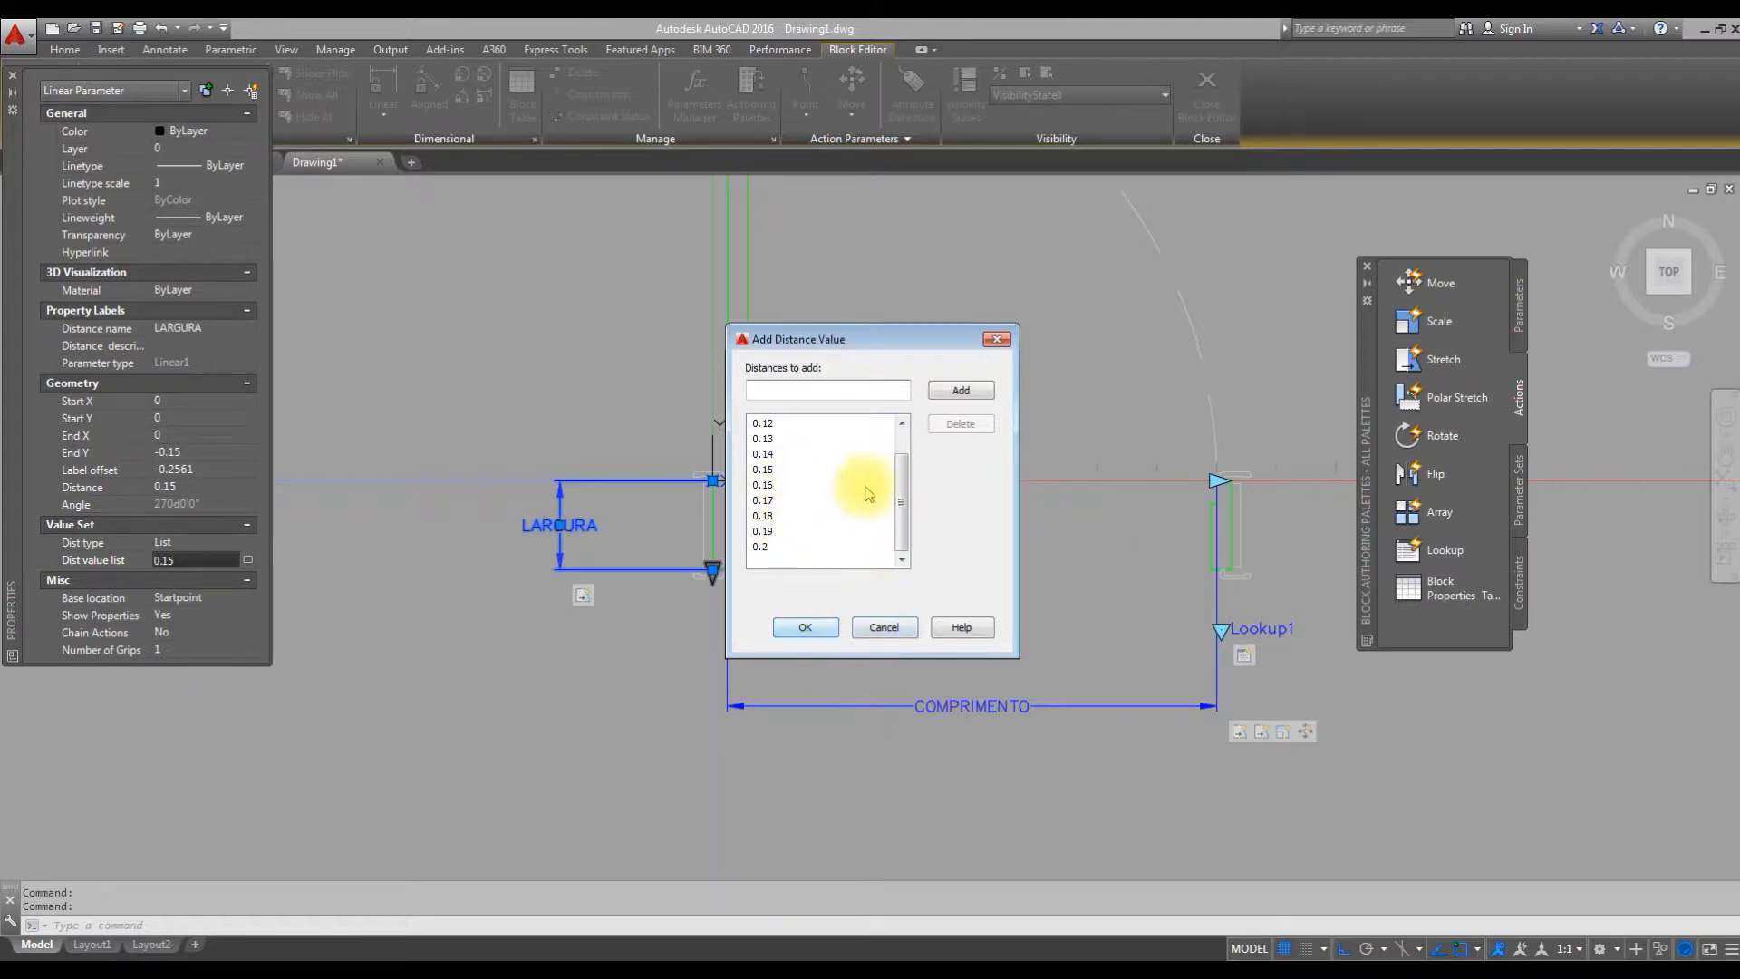
scroll(901, 460, up, 1)
scroll(908, 466, down, 1)
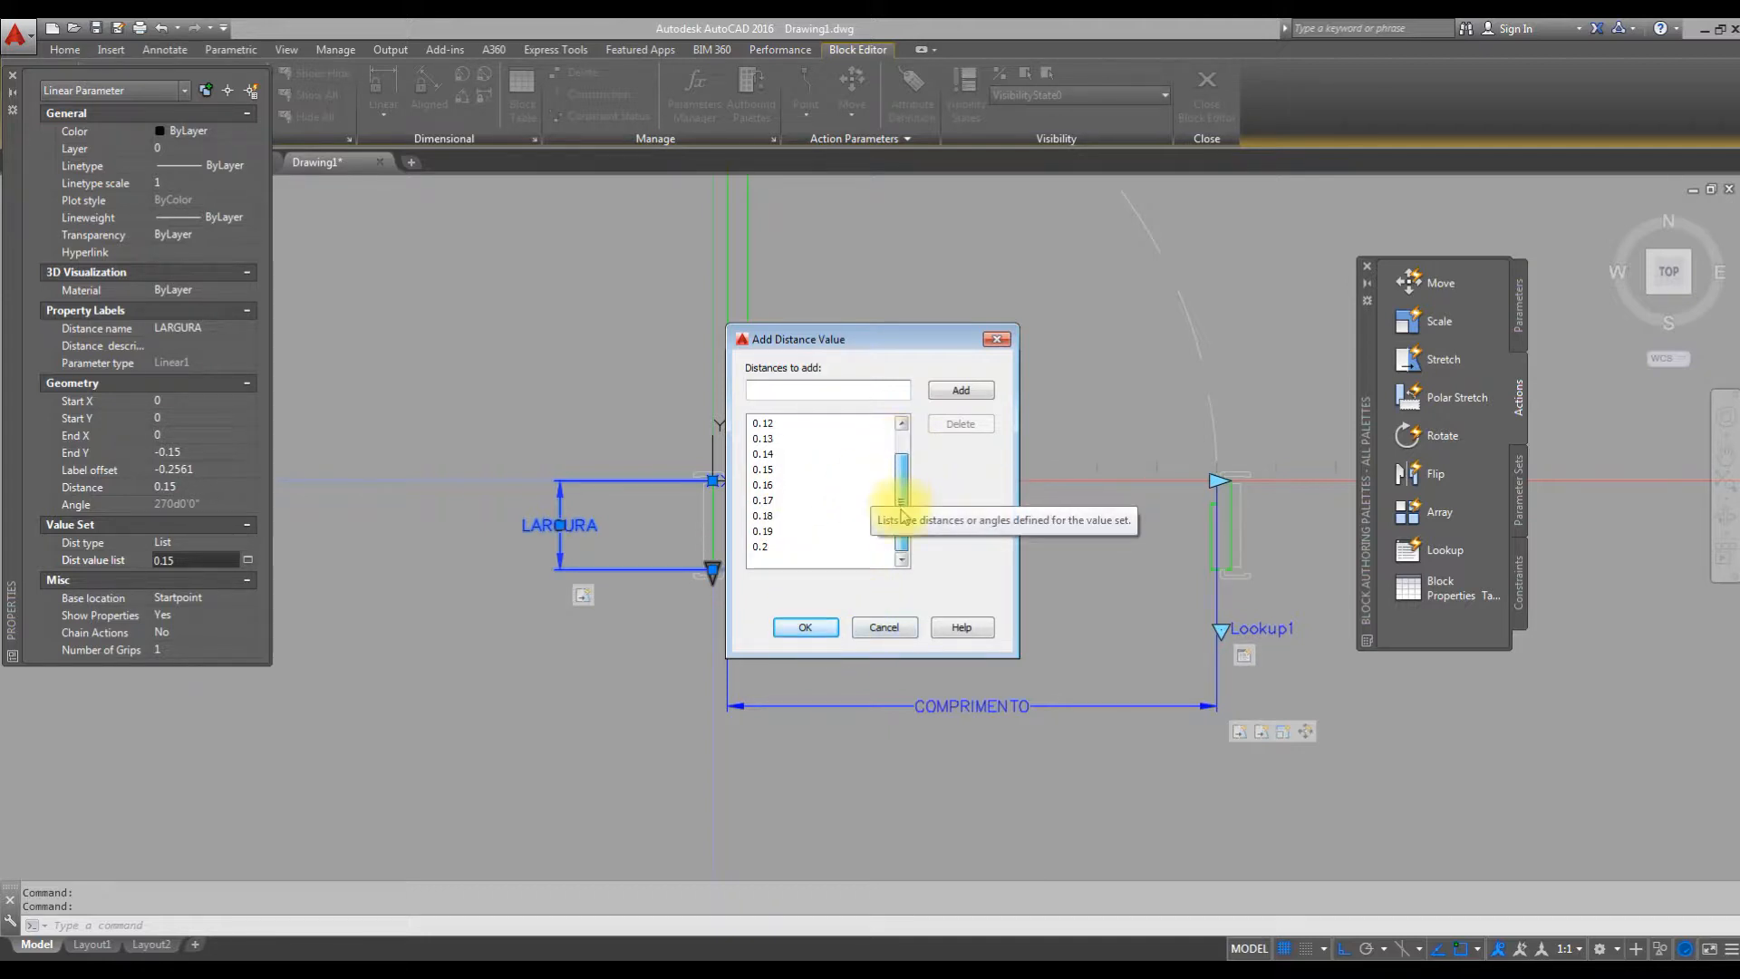
scroll(912, 481, up, 1)
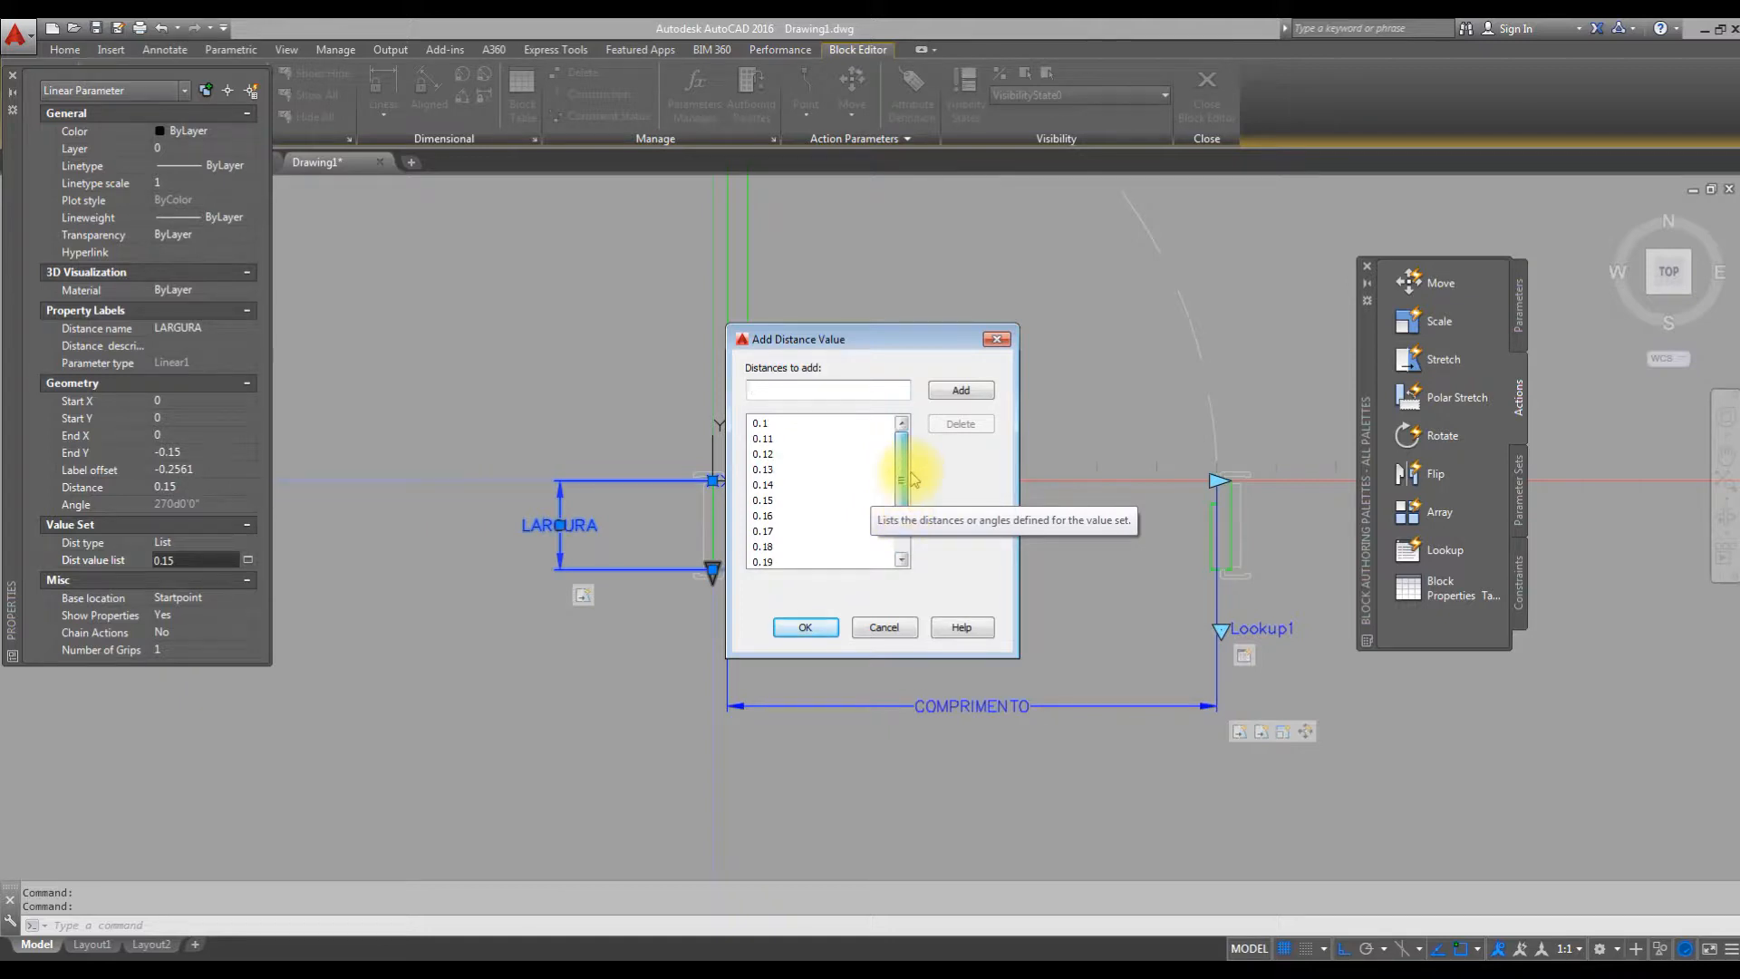
scroll(913, 480, down, 1)
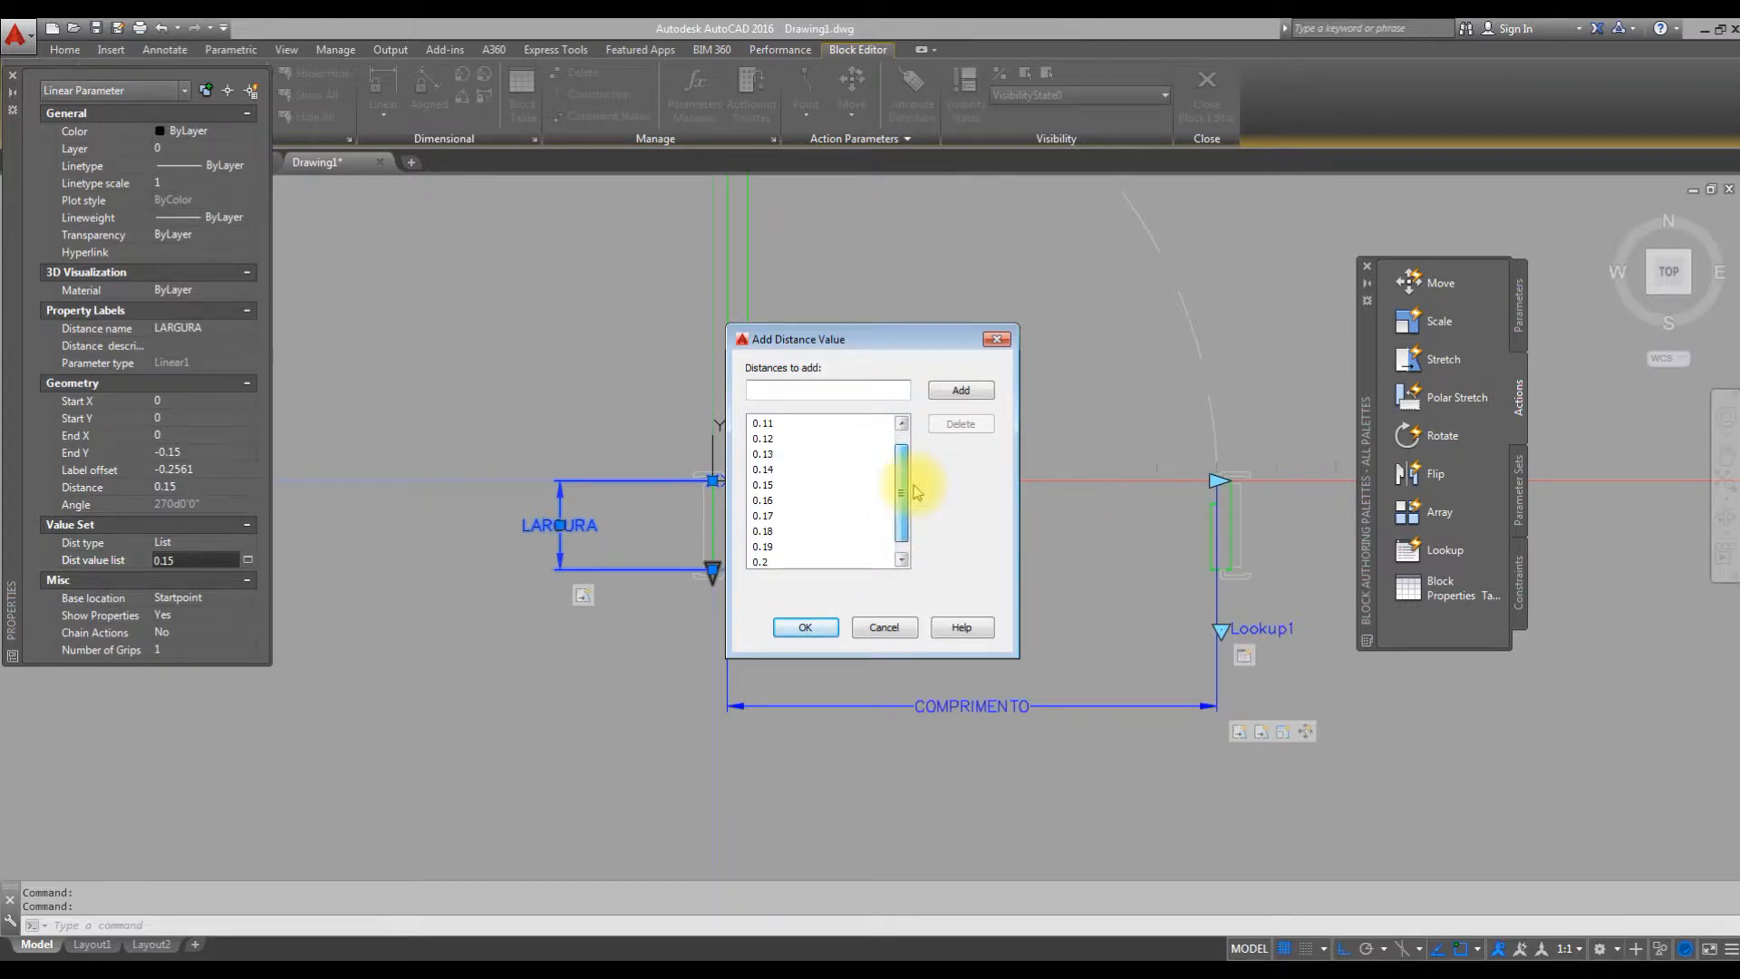
click(806, 627)
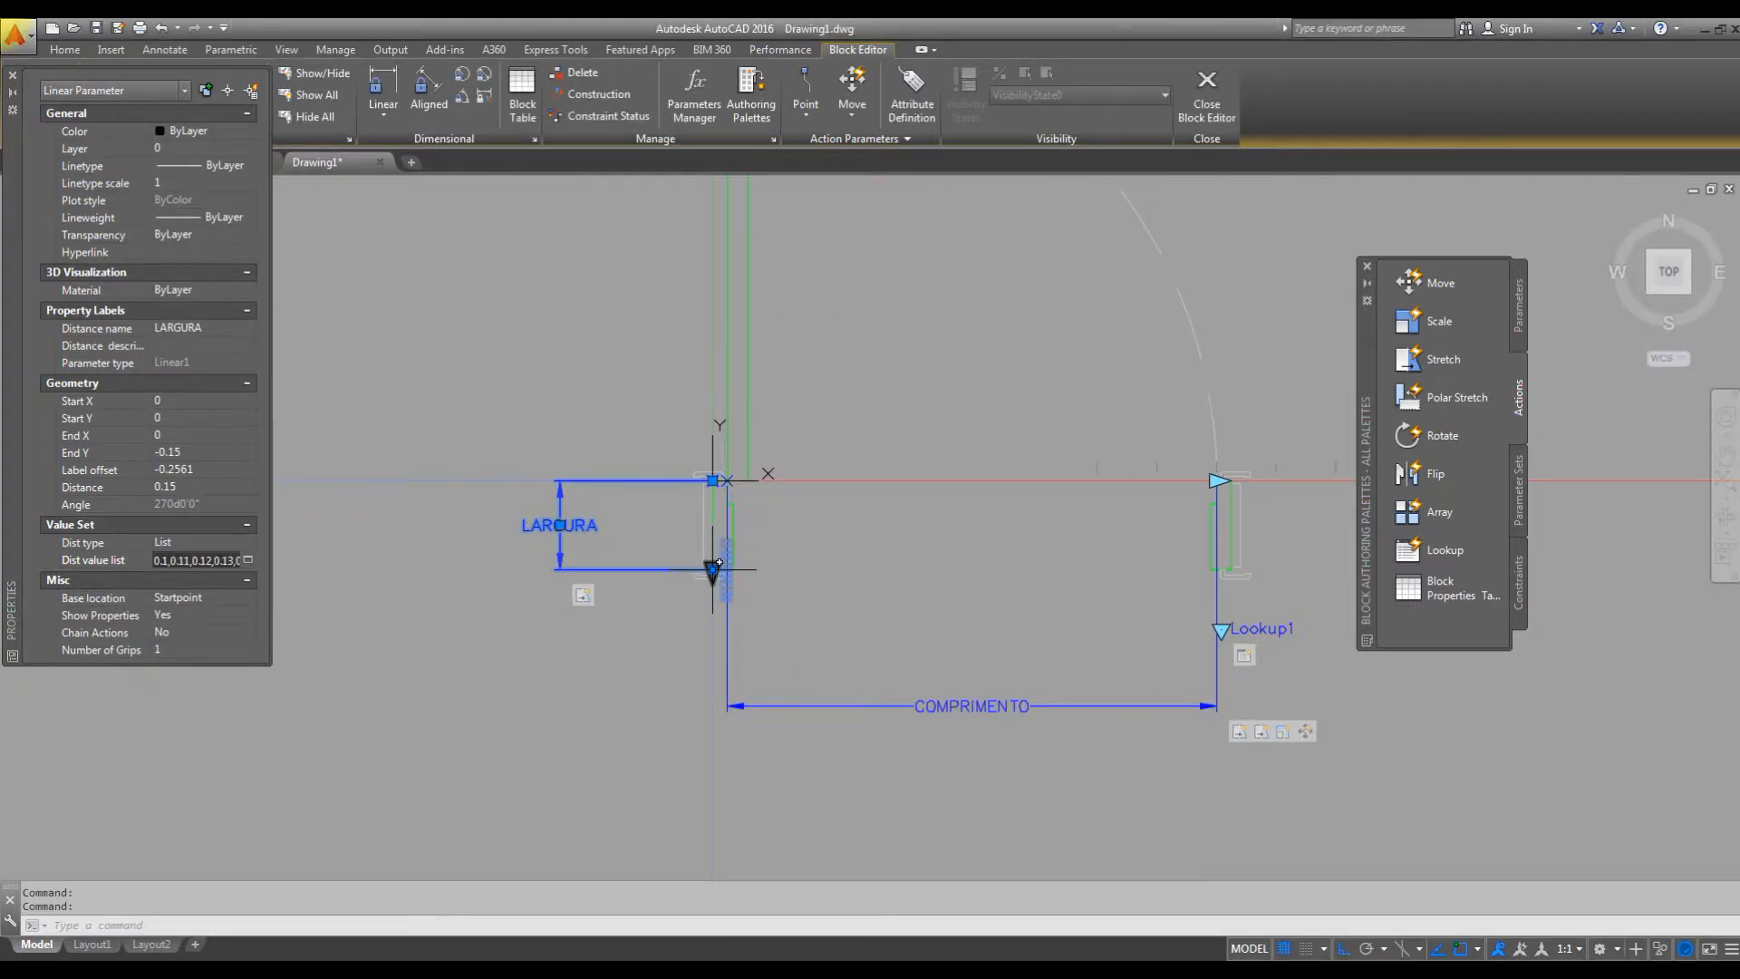
Close the Properties palette and open the PORTAS block in a test window.
scroll(712, 567, up, 4)
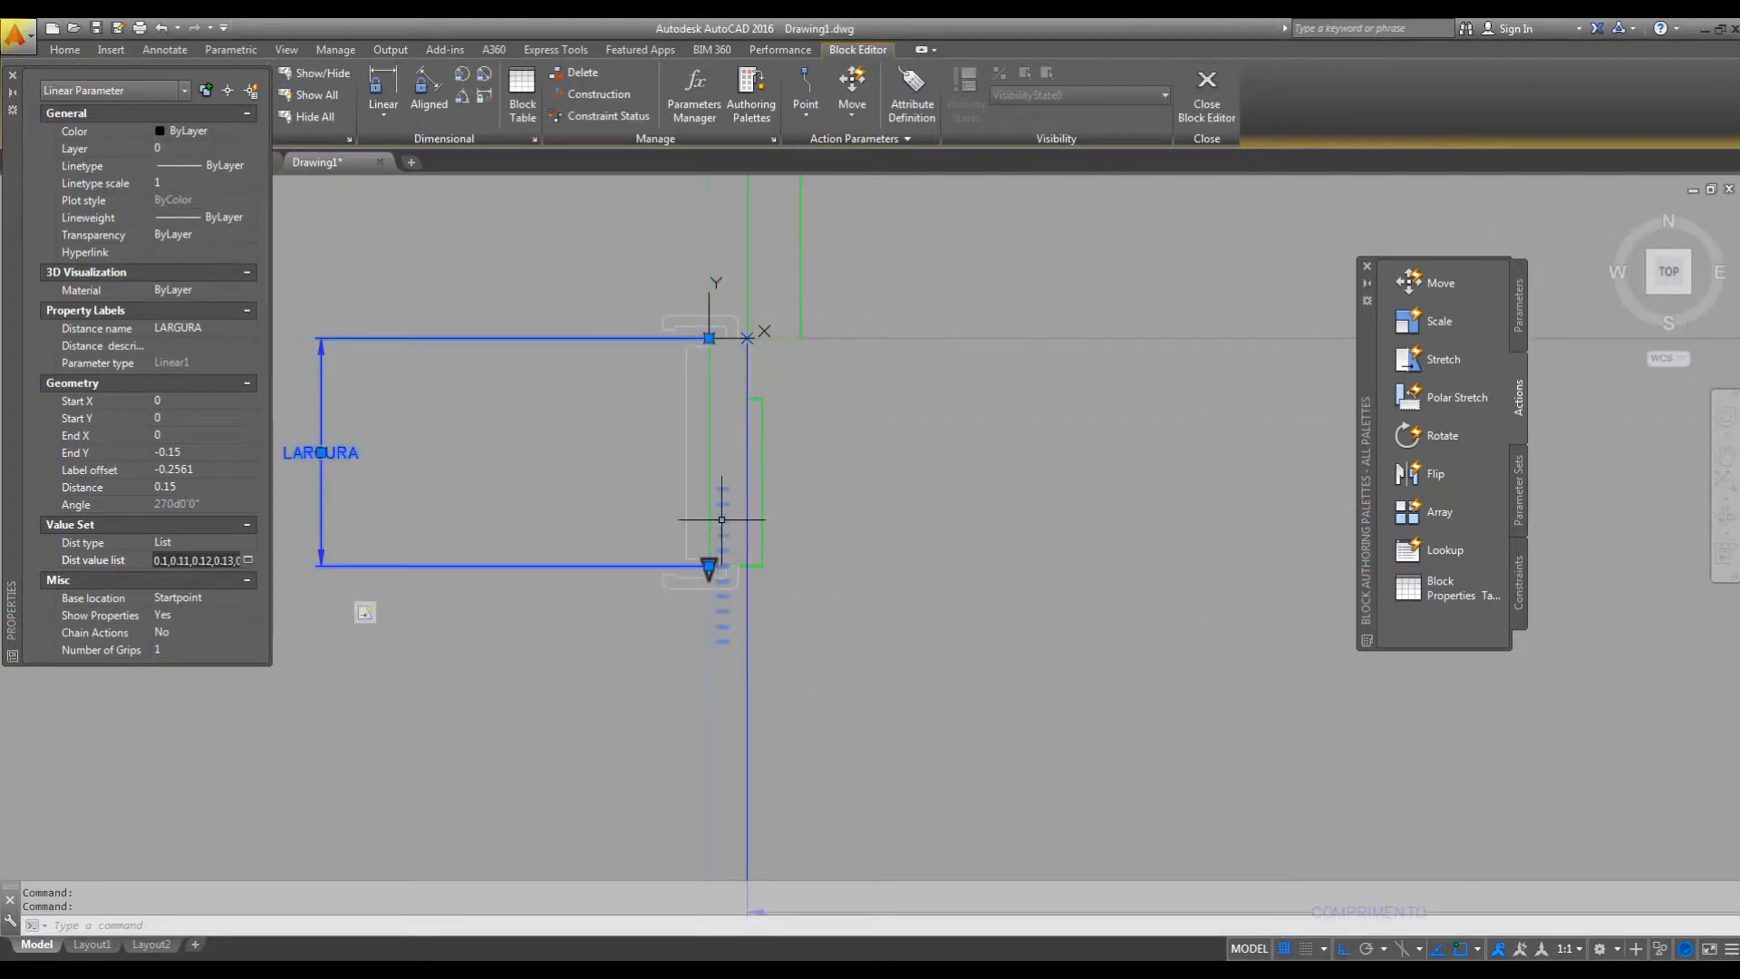
click(12, 75)
middle_drag(536, 396, 483, 457)
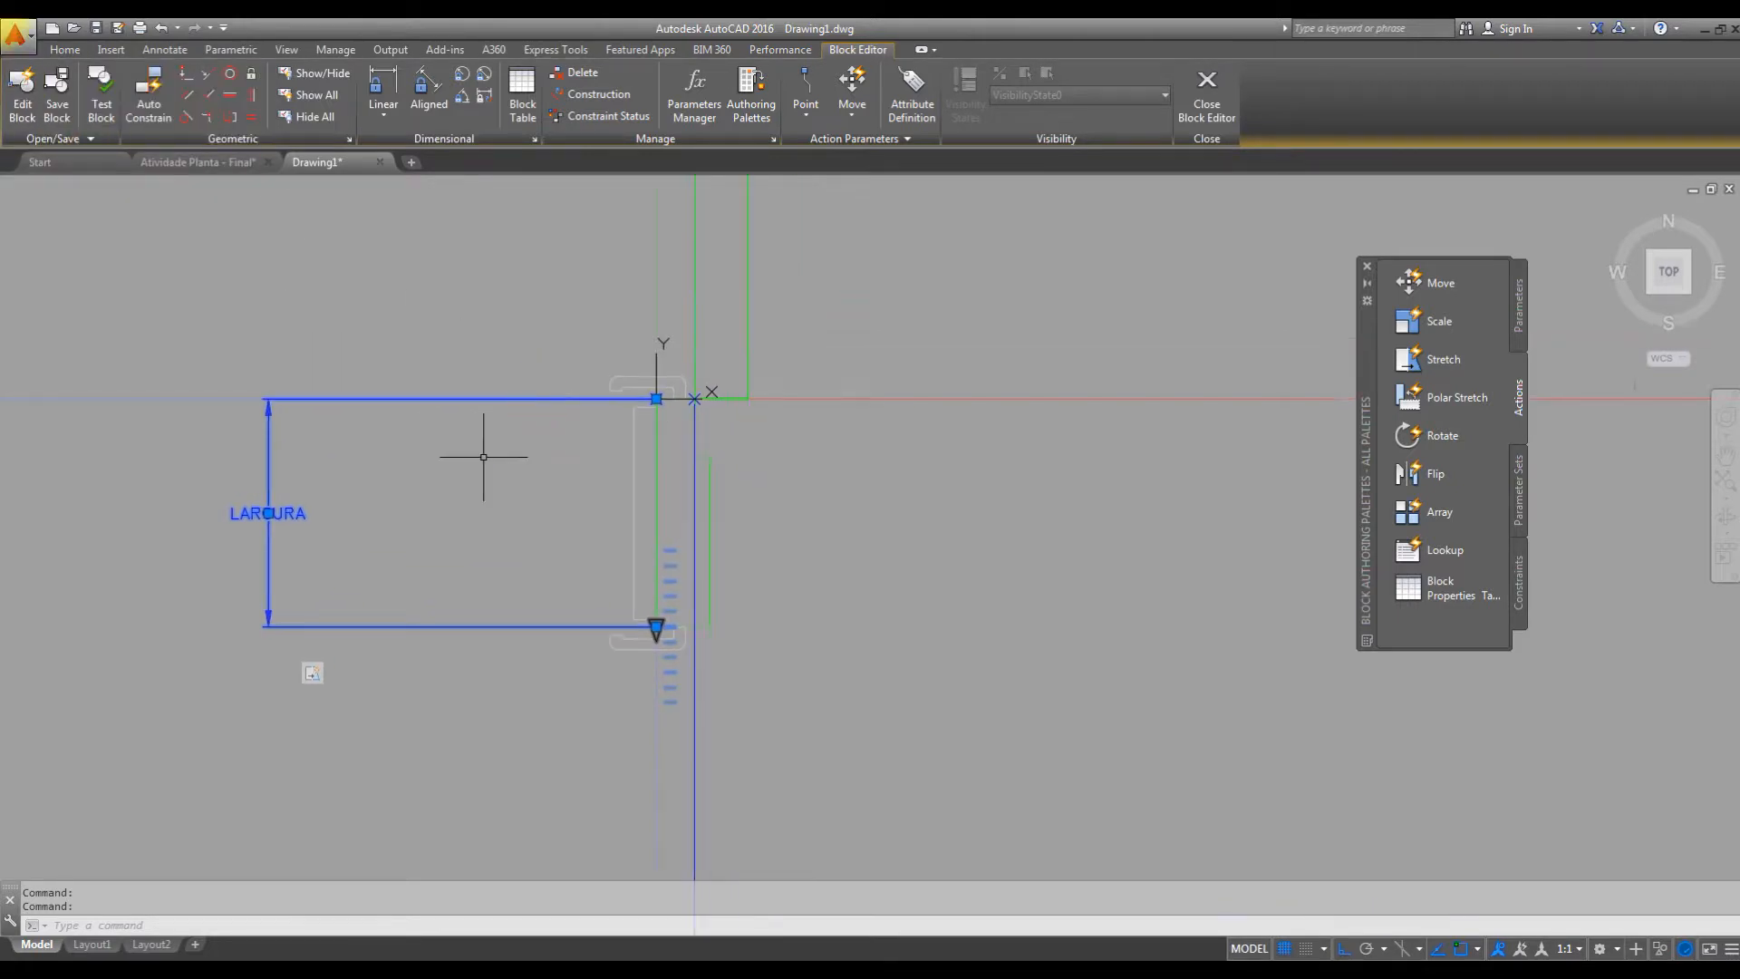
scroll(548, 464, down, 4)
middle_drag(637, 490, 649, 525)
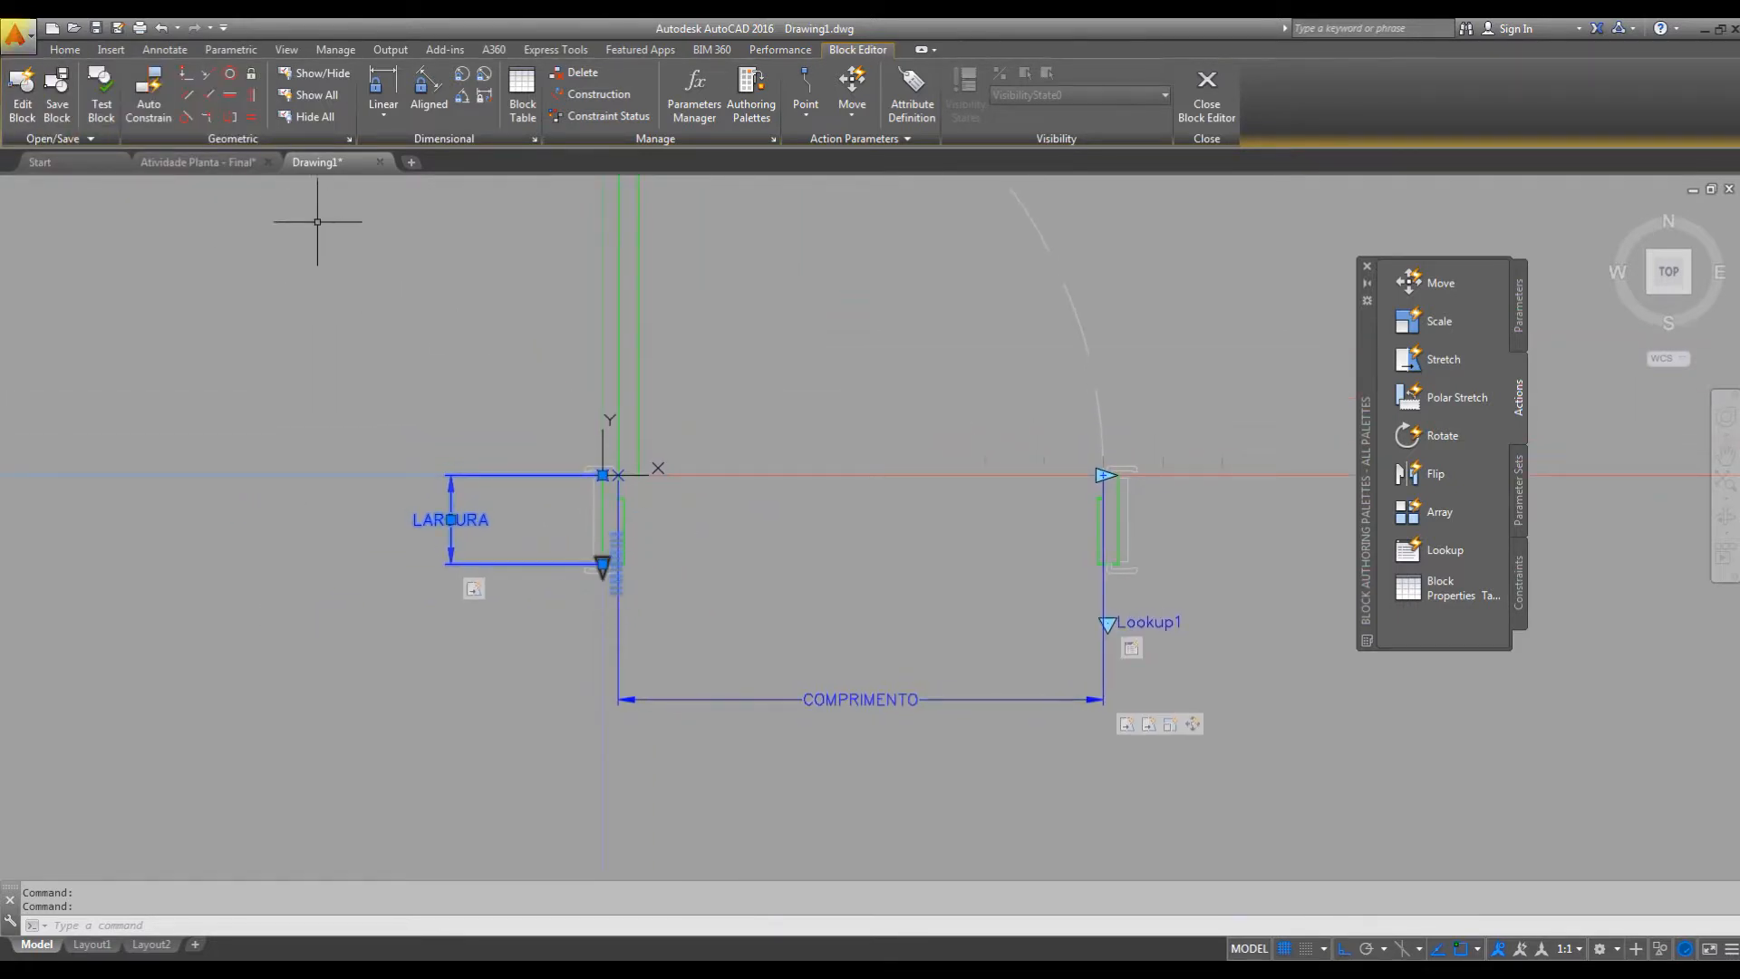
click(103, 96)
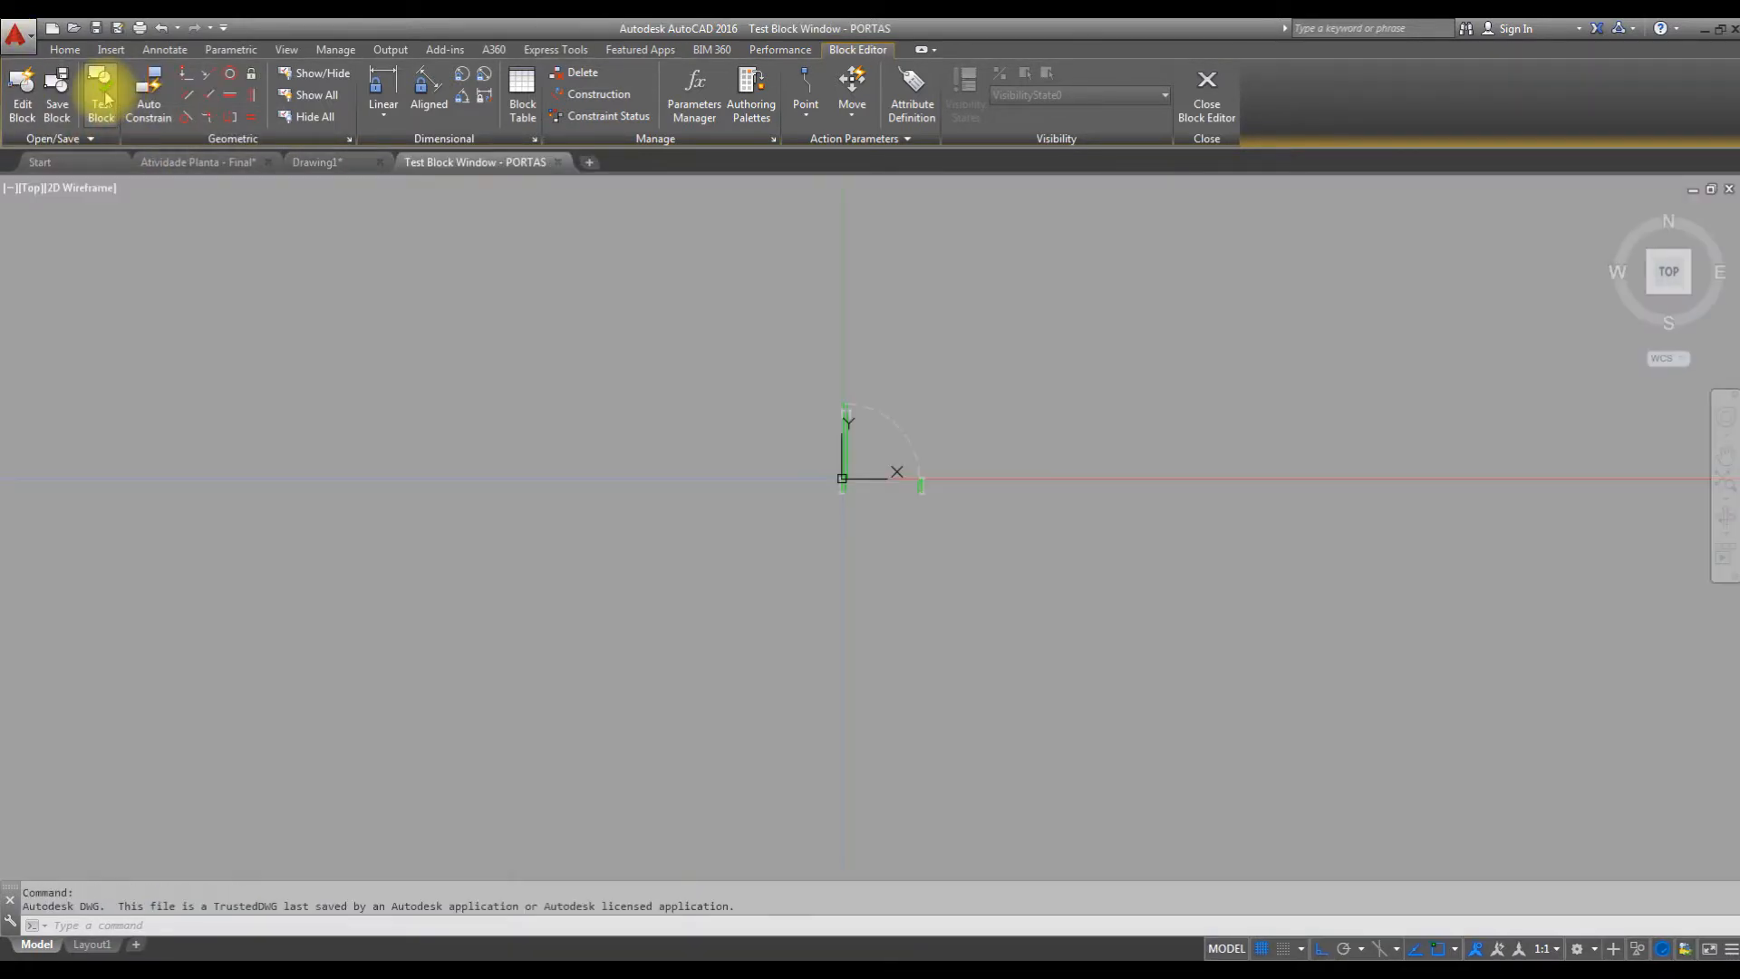
Select the door, test its jamb depth grip by stretching between the shortest and longest listed values, and close the test window.
scroll(899, 477, up, 6)
click(725, 368)
click(648, 394)
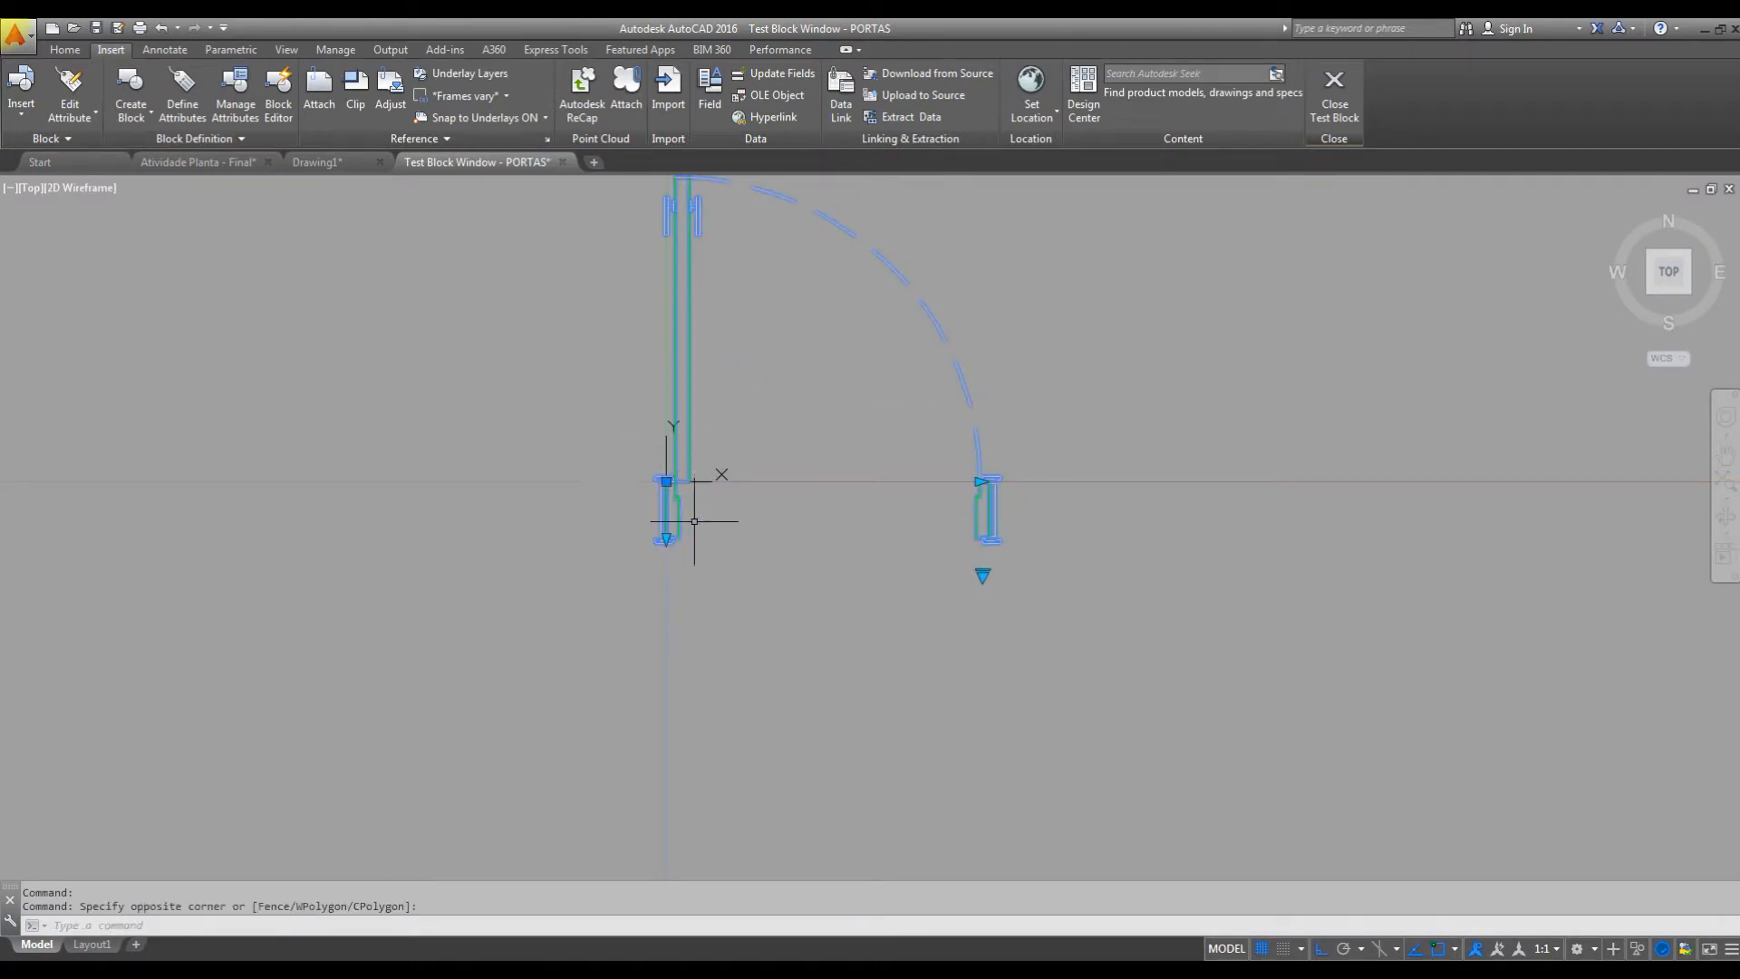
scroll(625, 548, up, 4)
click(742, 523)
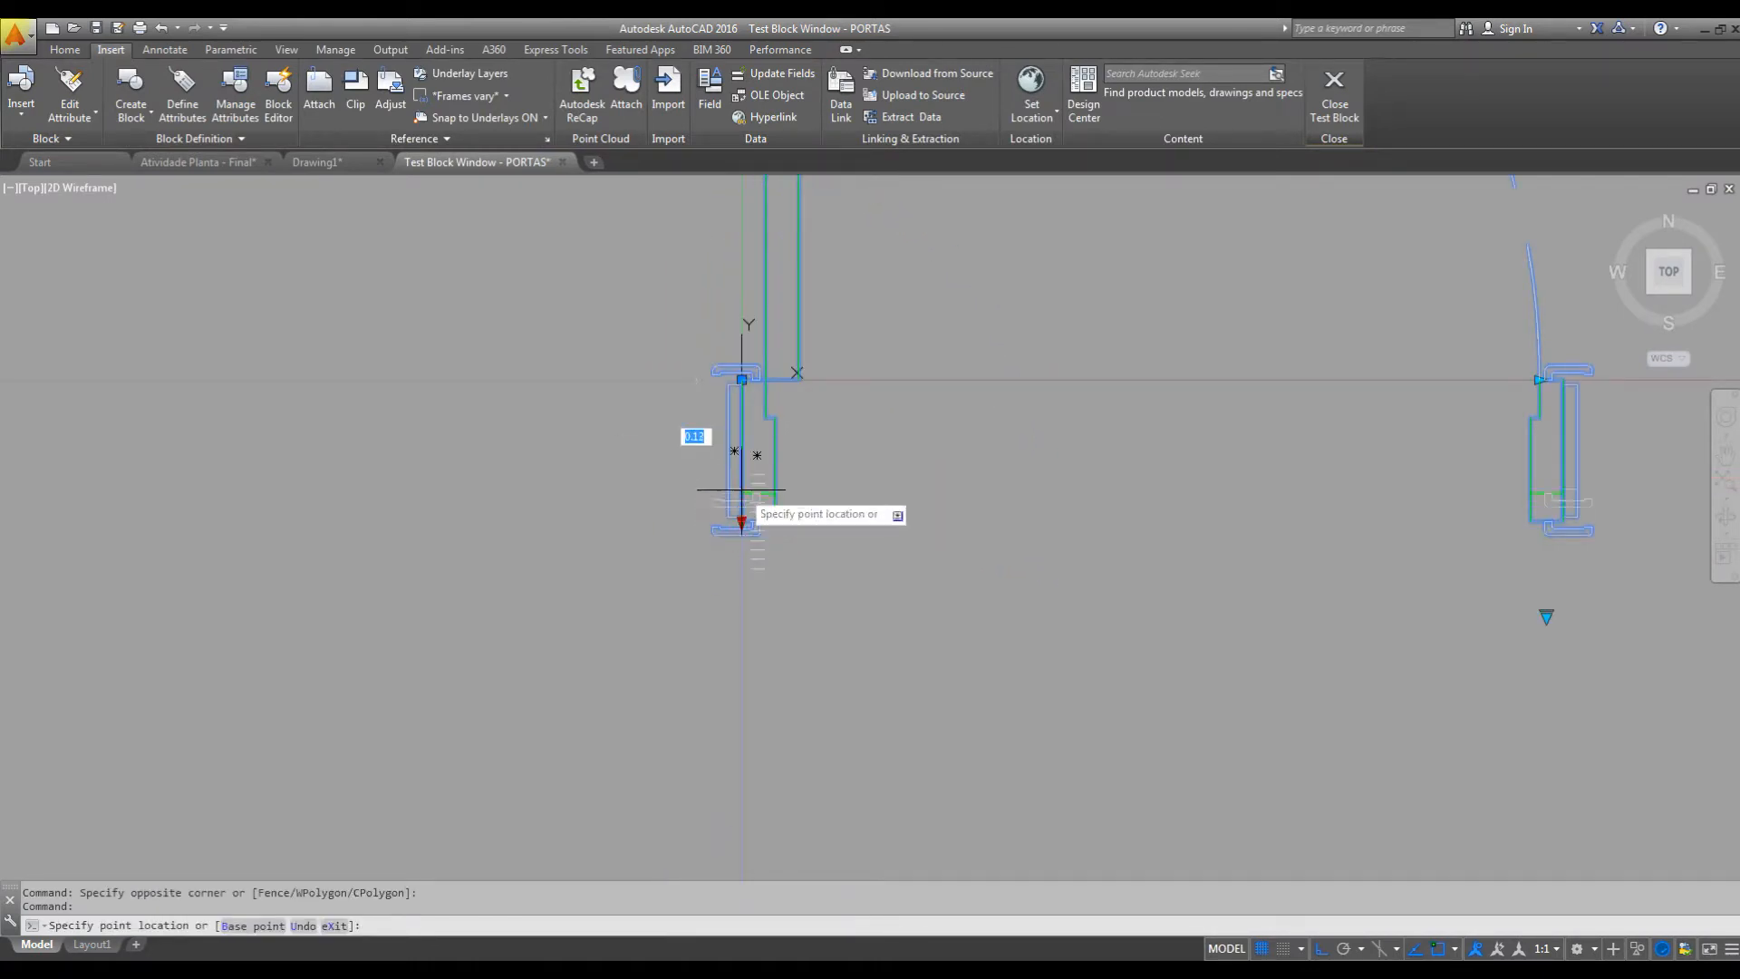
click(742, 472)
click(741, 473)
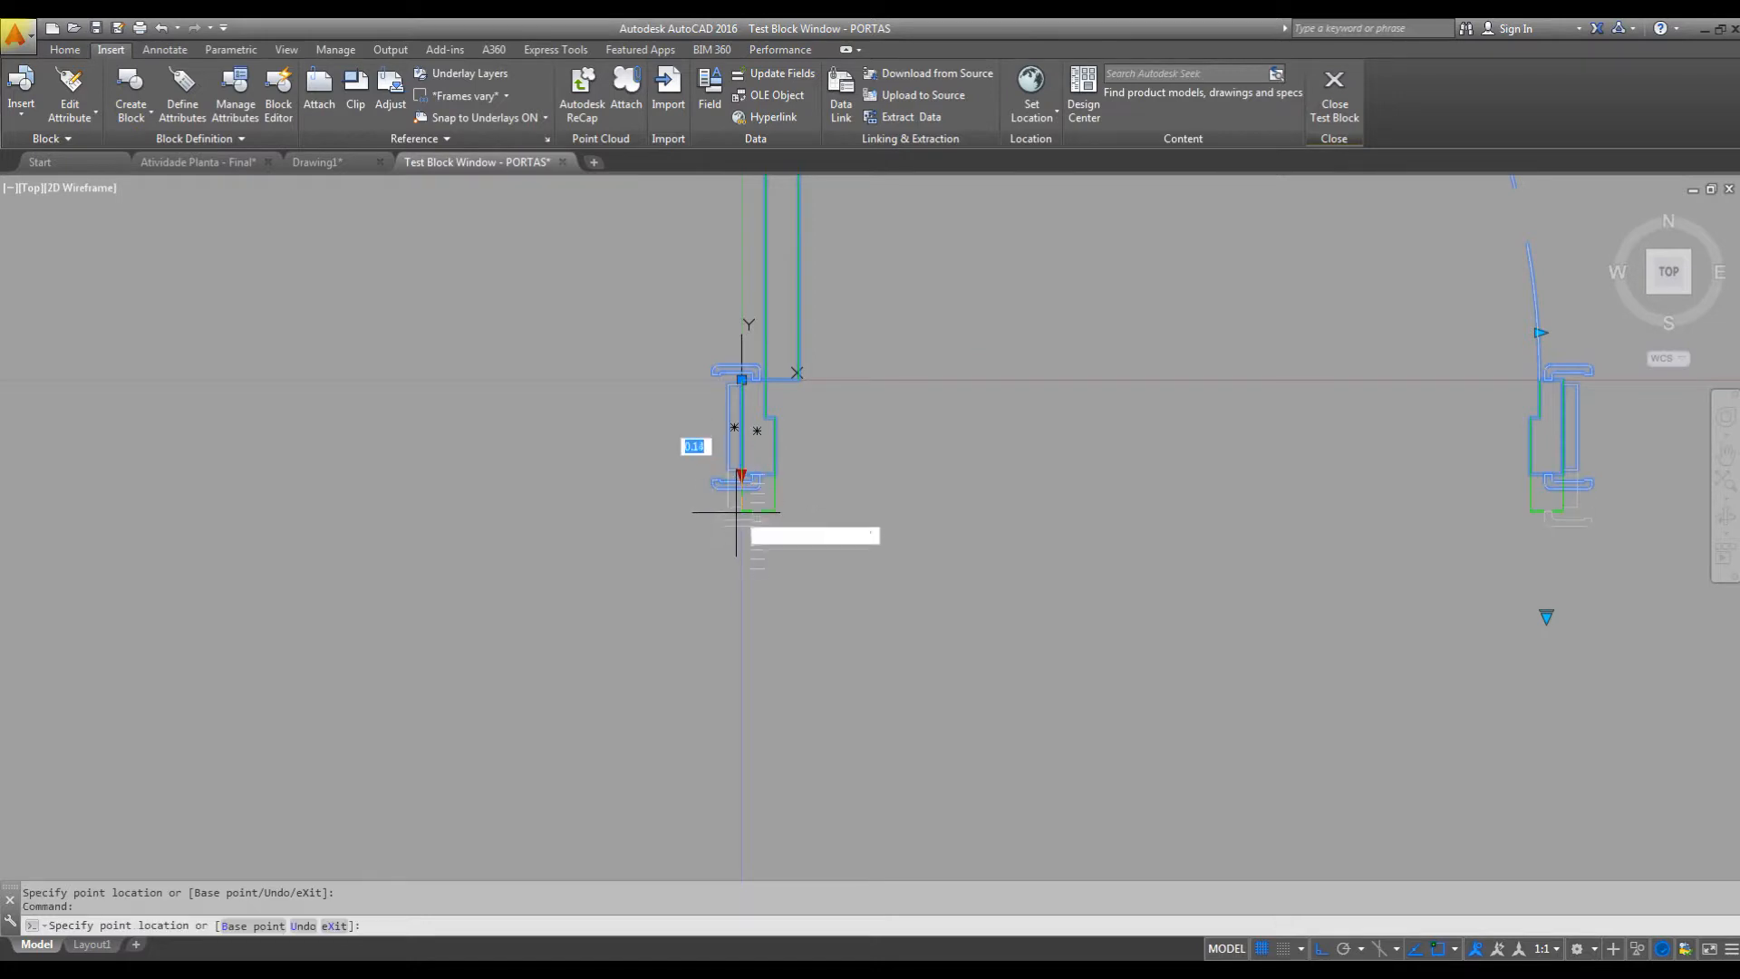
click(739, 571)
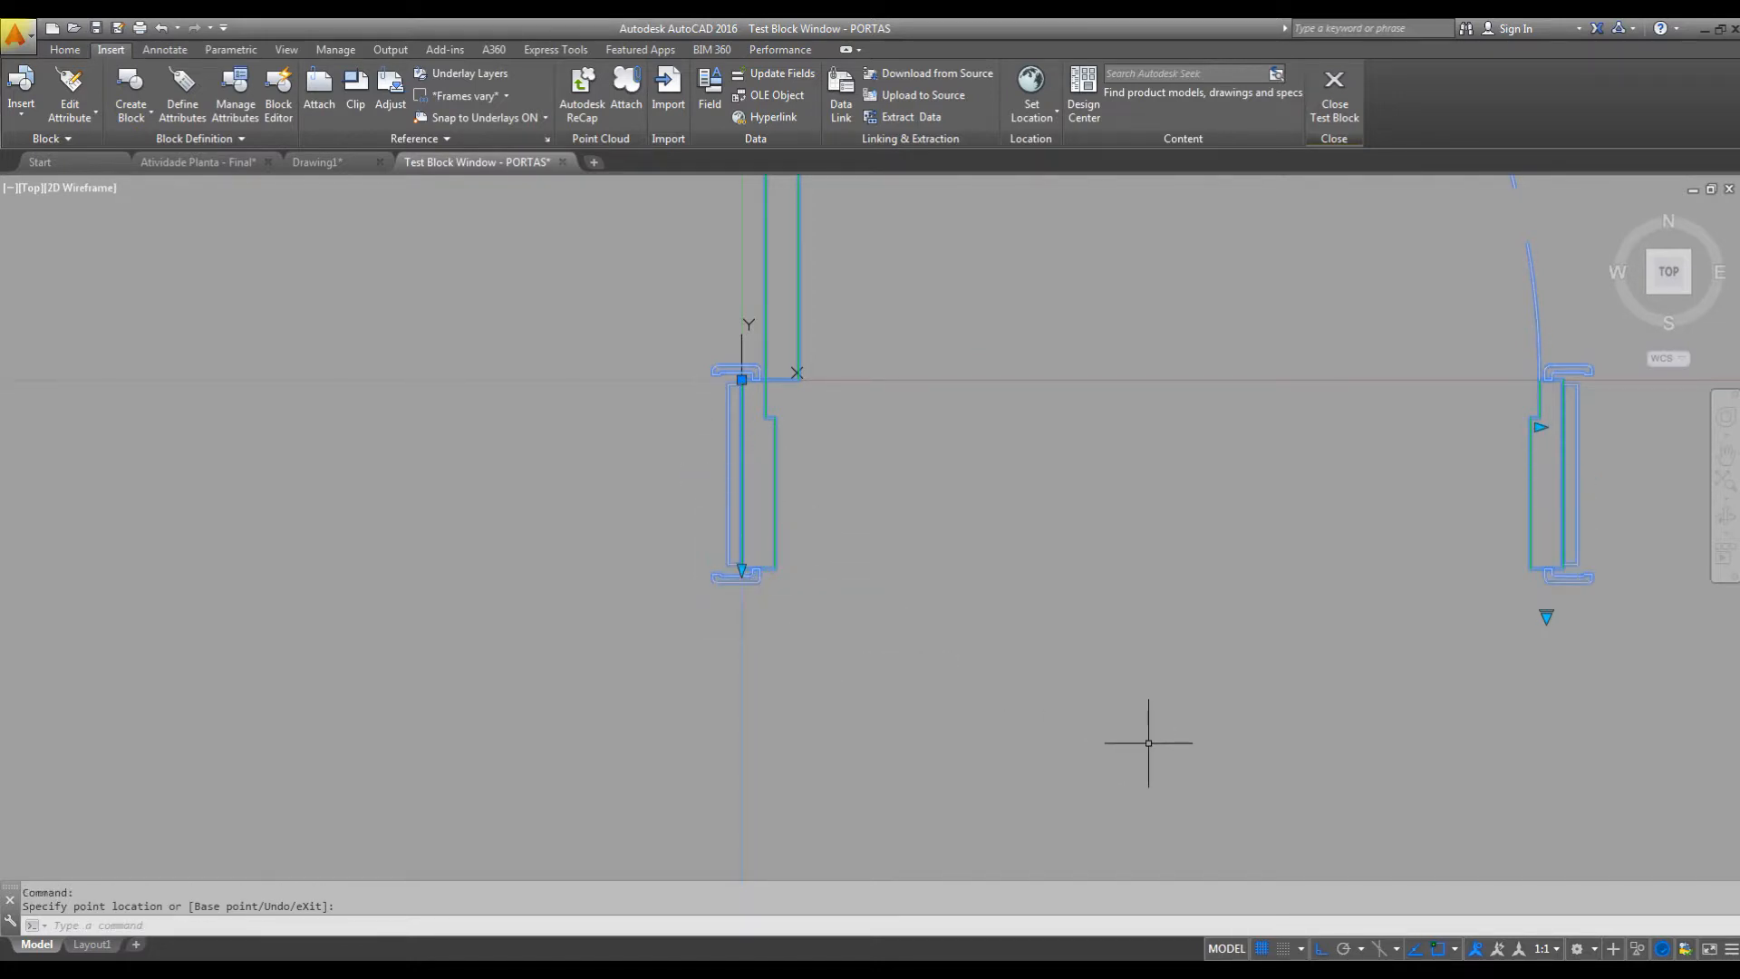
scroll(998, 725, down, 2)
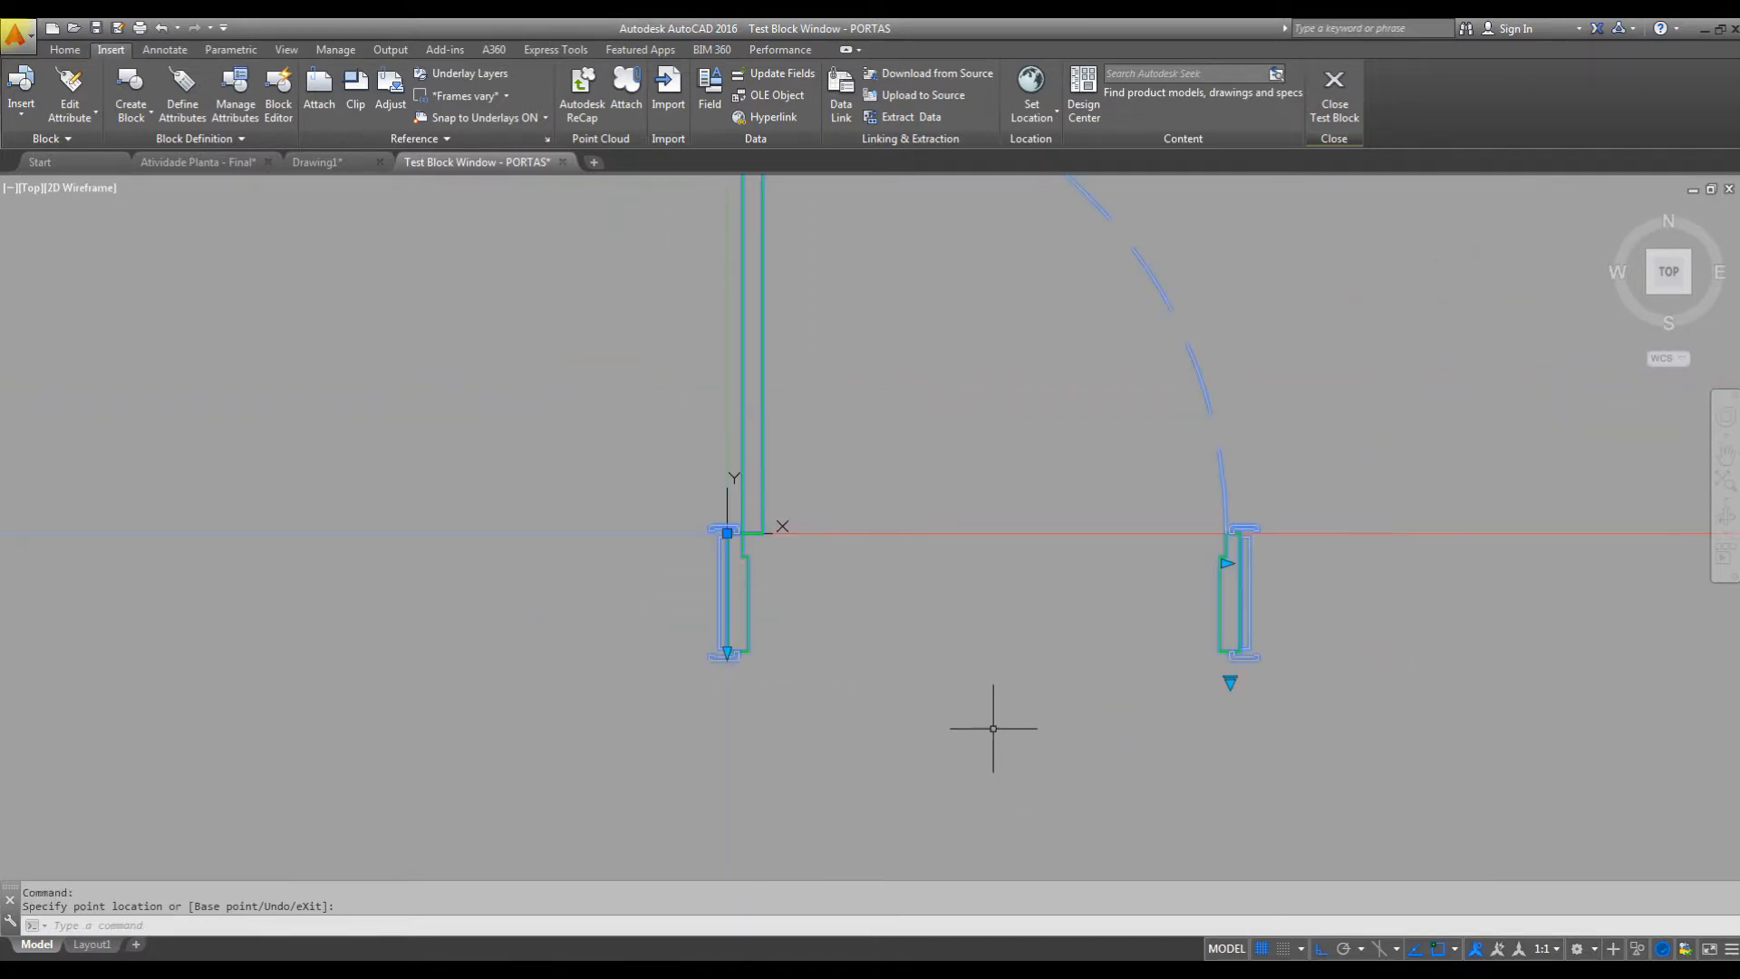
click(726, 650)
click(727, 594)
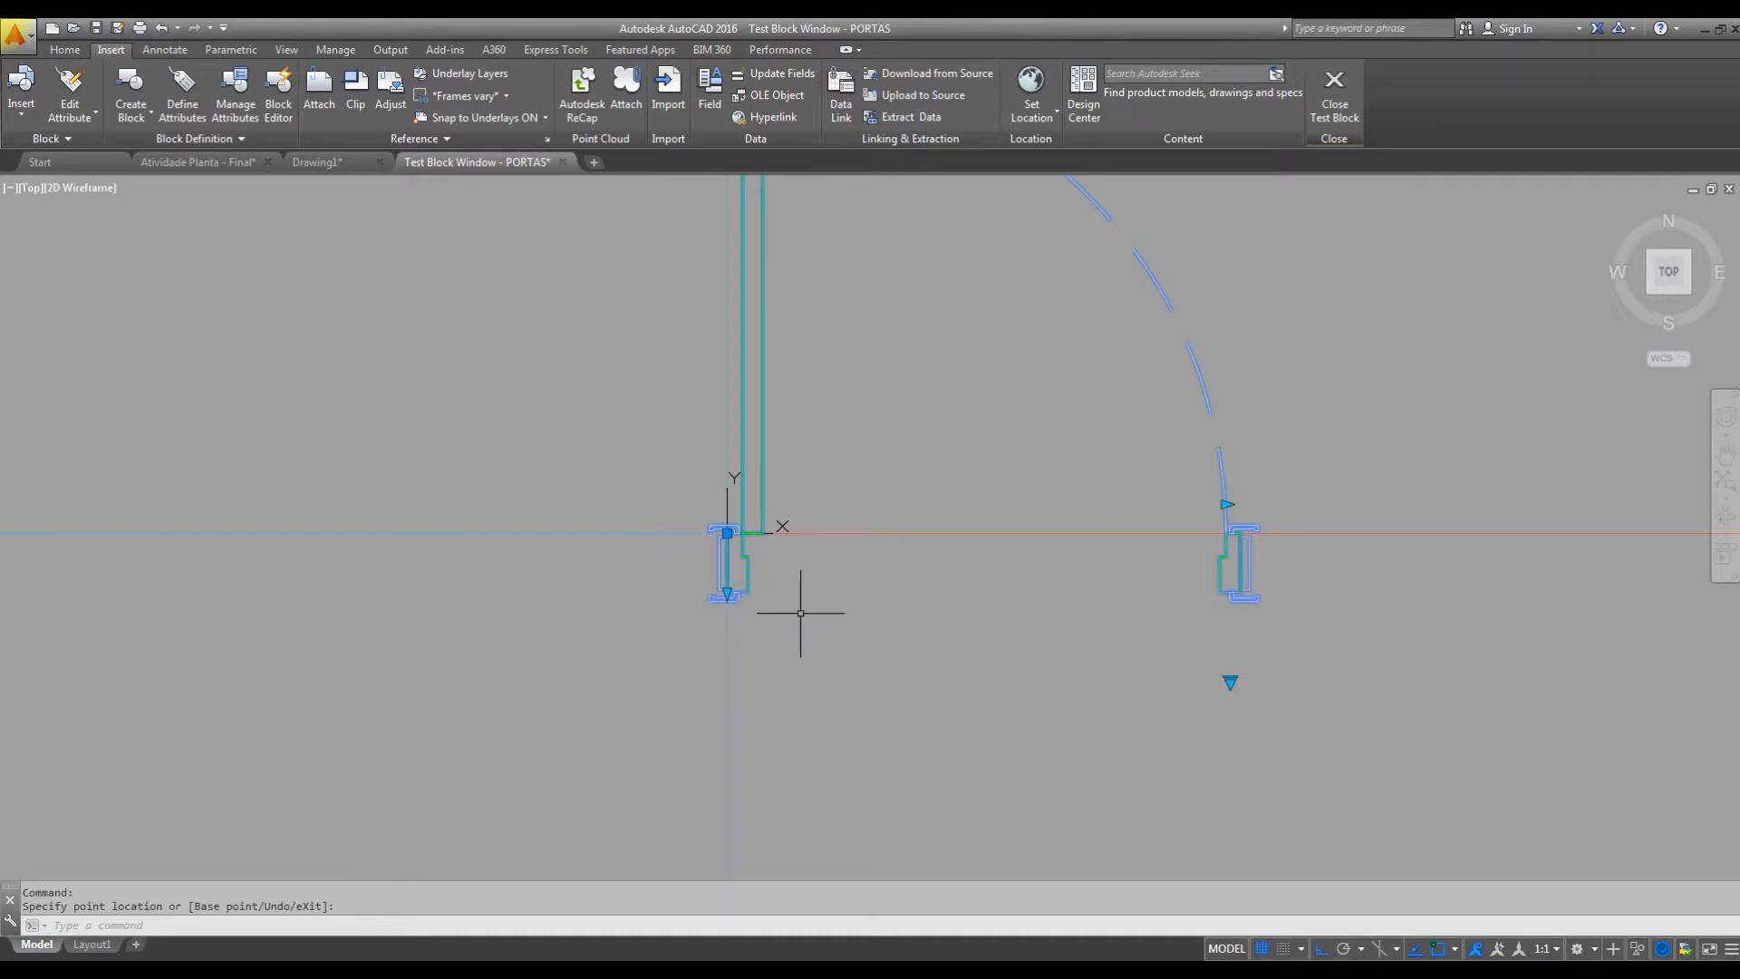
click(726, 594)
click(719, 660)
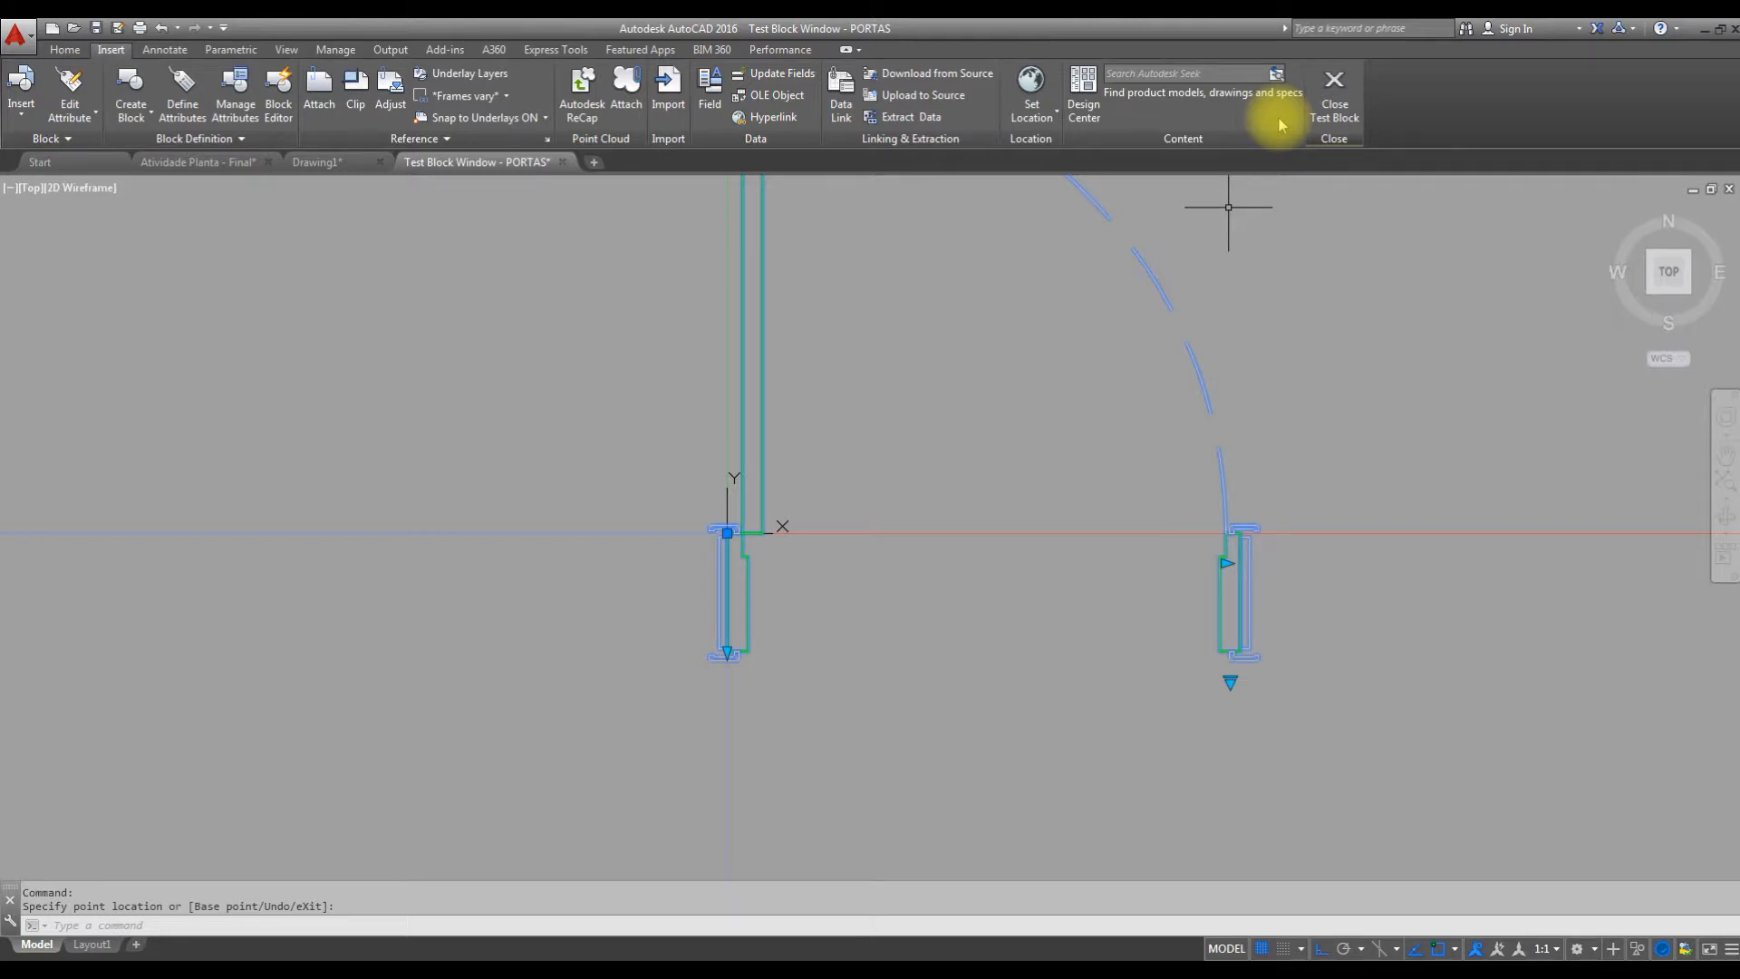
click(1332, 100)
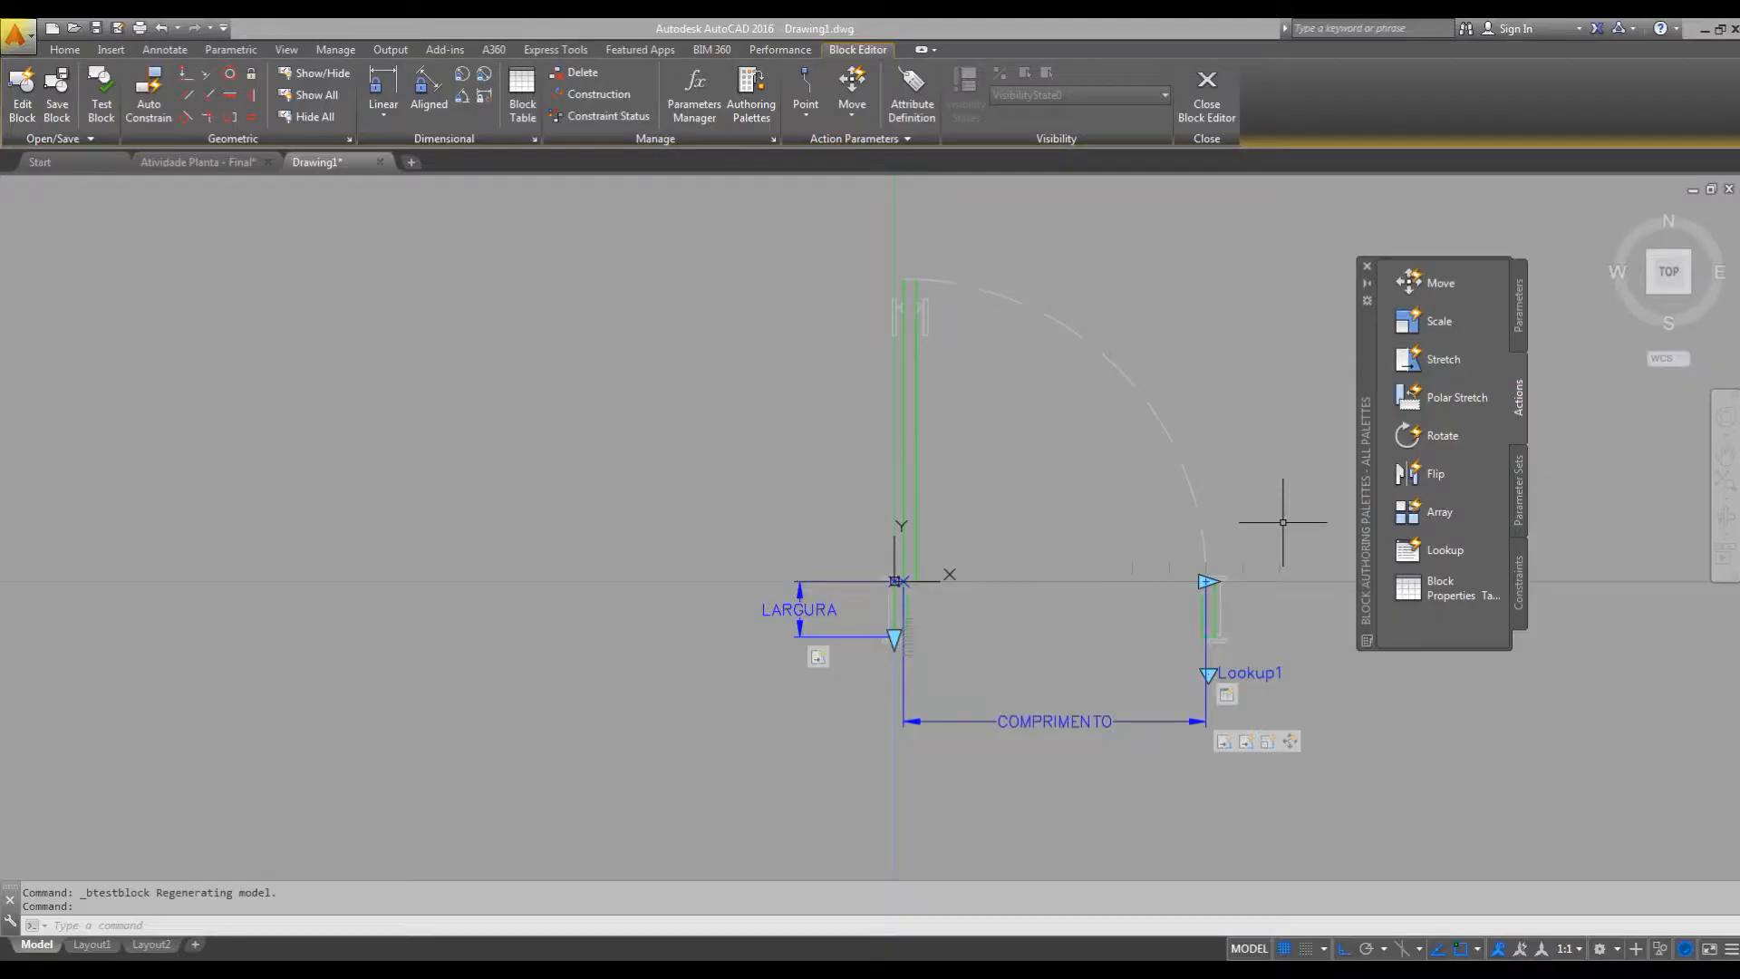
Rename the label of the door width lookup parameter as LISTA DE COMPRIMENTOS.
middle_drag(926, 612, 948, 520)
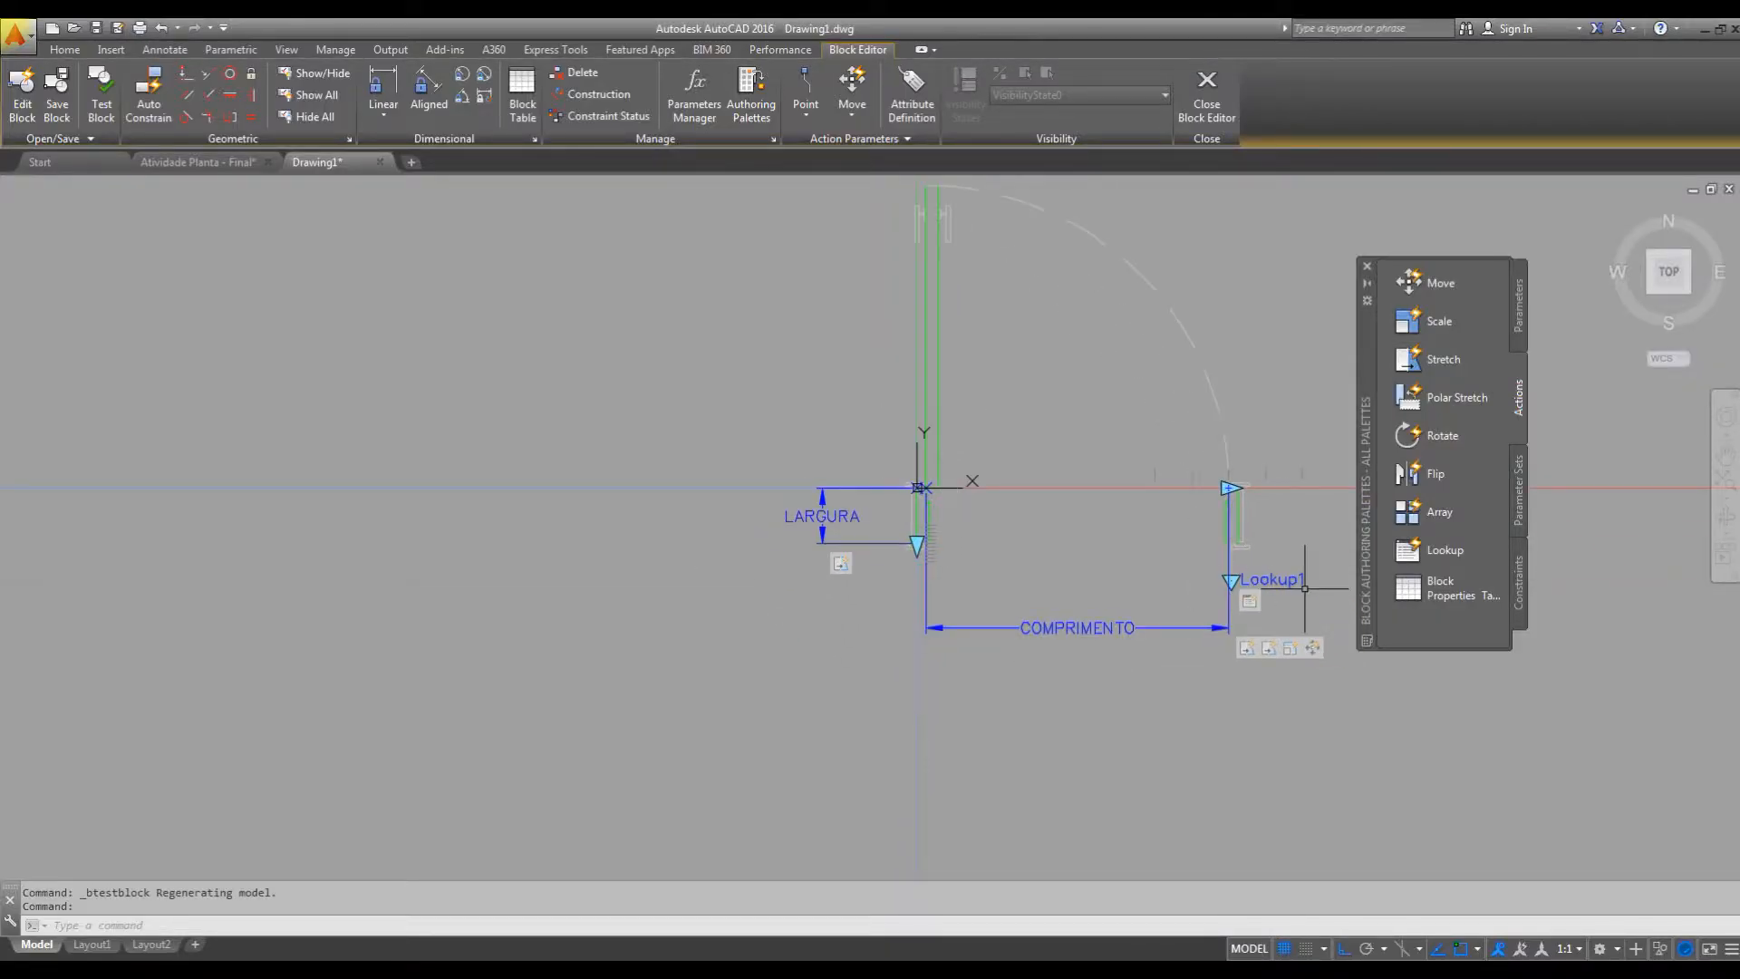
scroll(909, 538, up, 4)
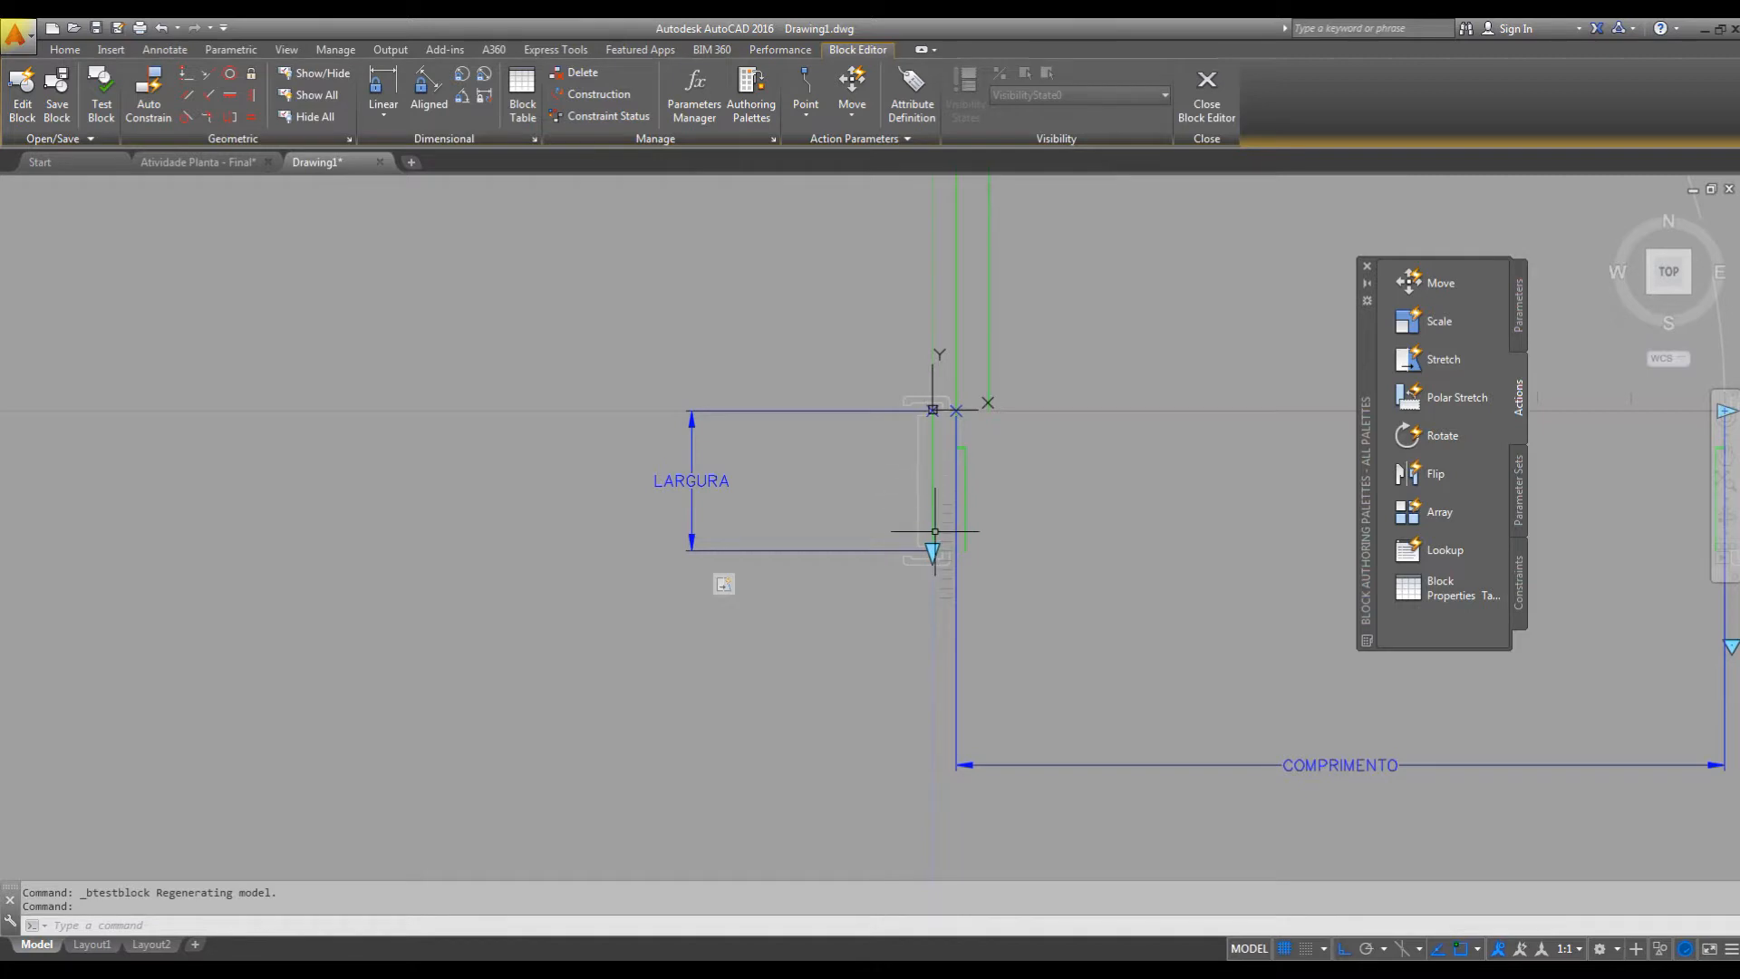
scroll(861, 459, down, 4)
middle_drag(1198, 529, 983, 517)
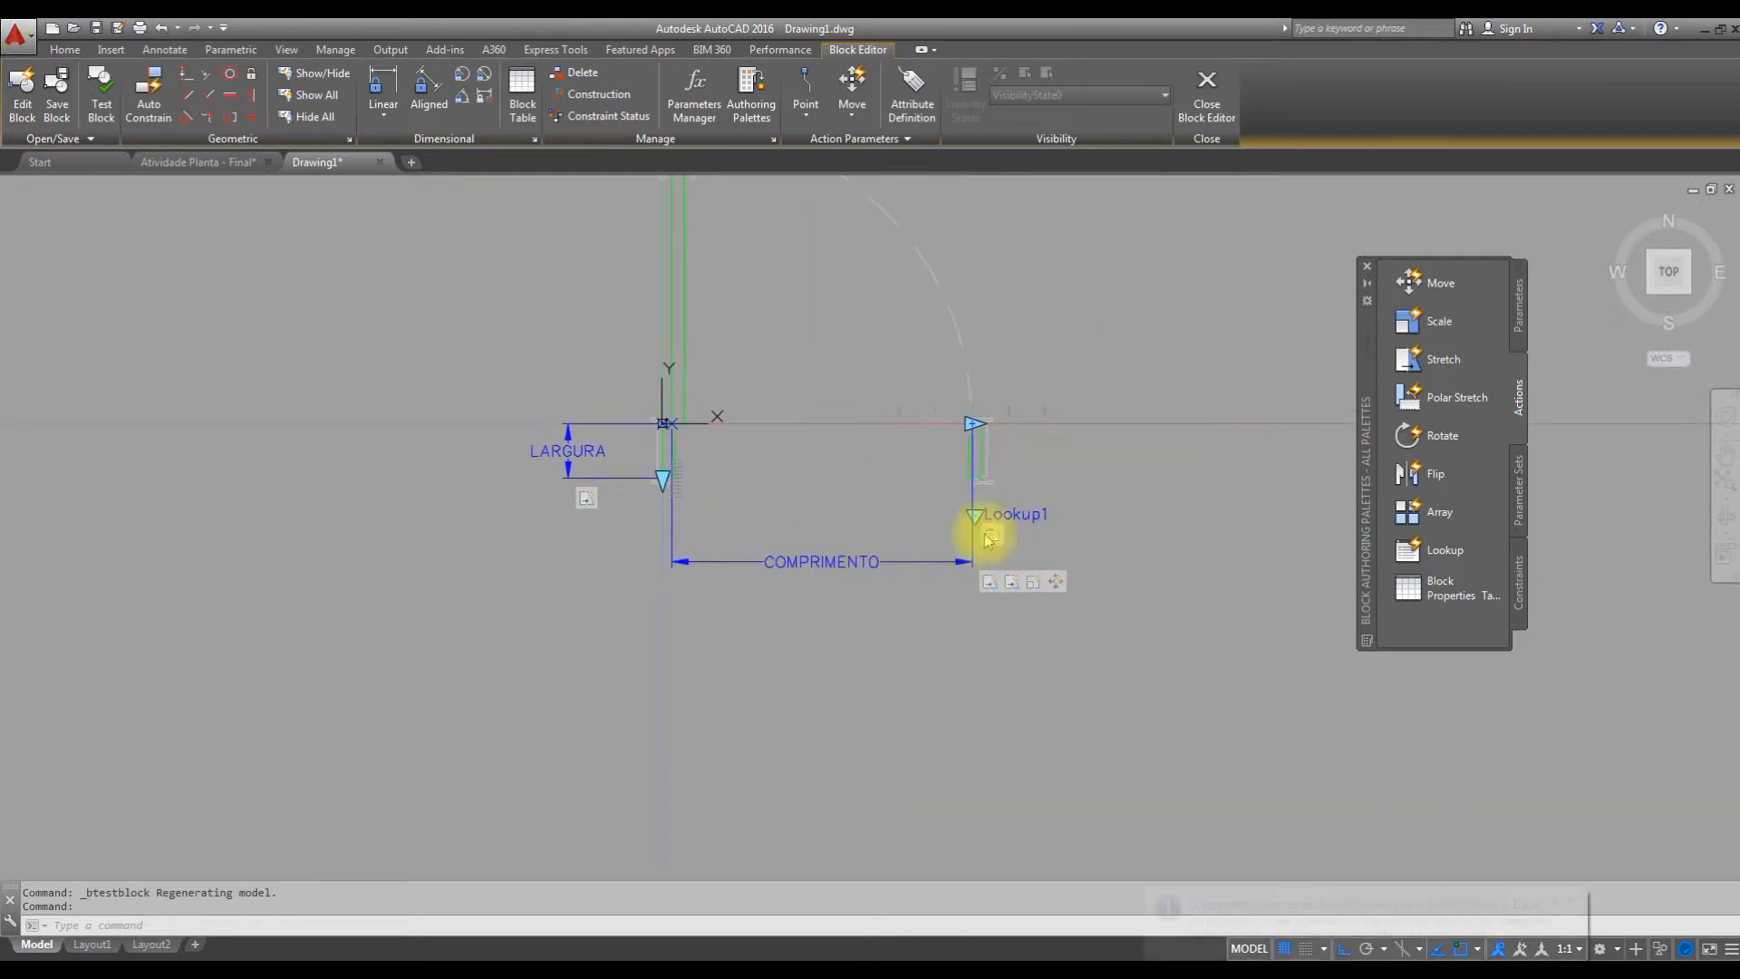
click(1035, 516)
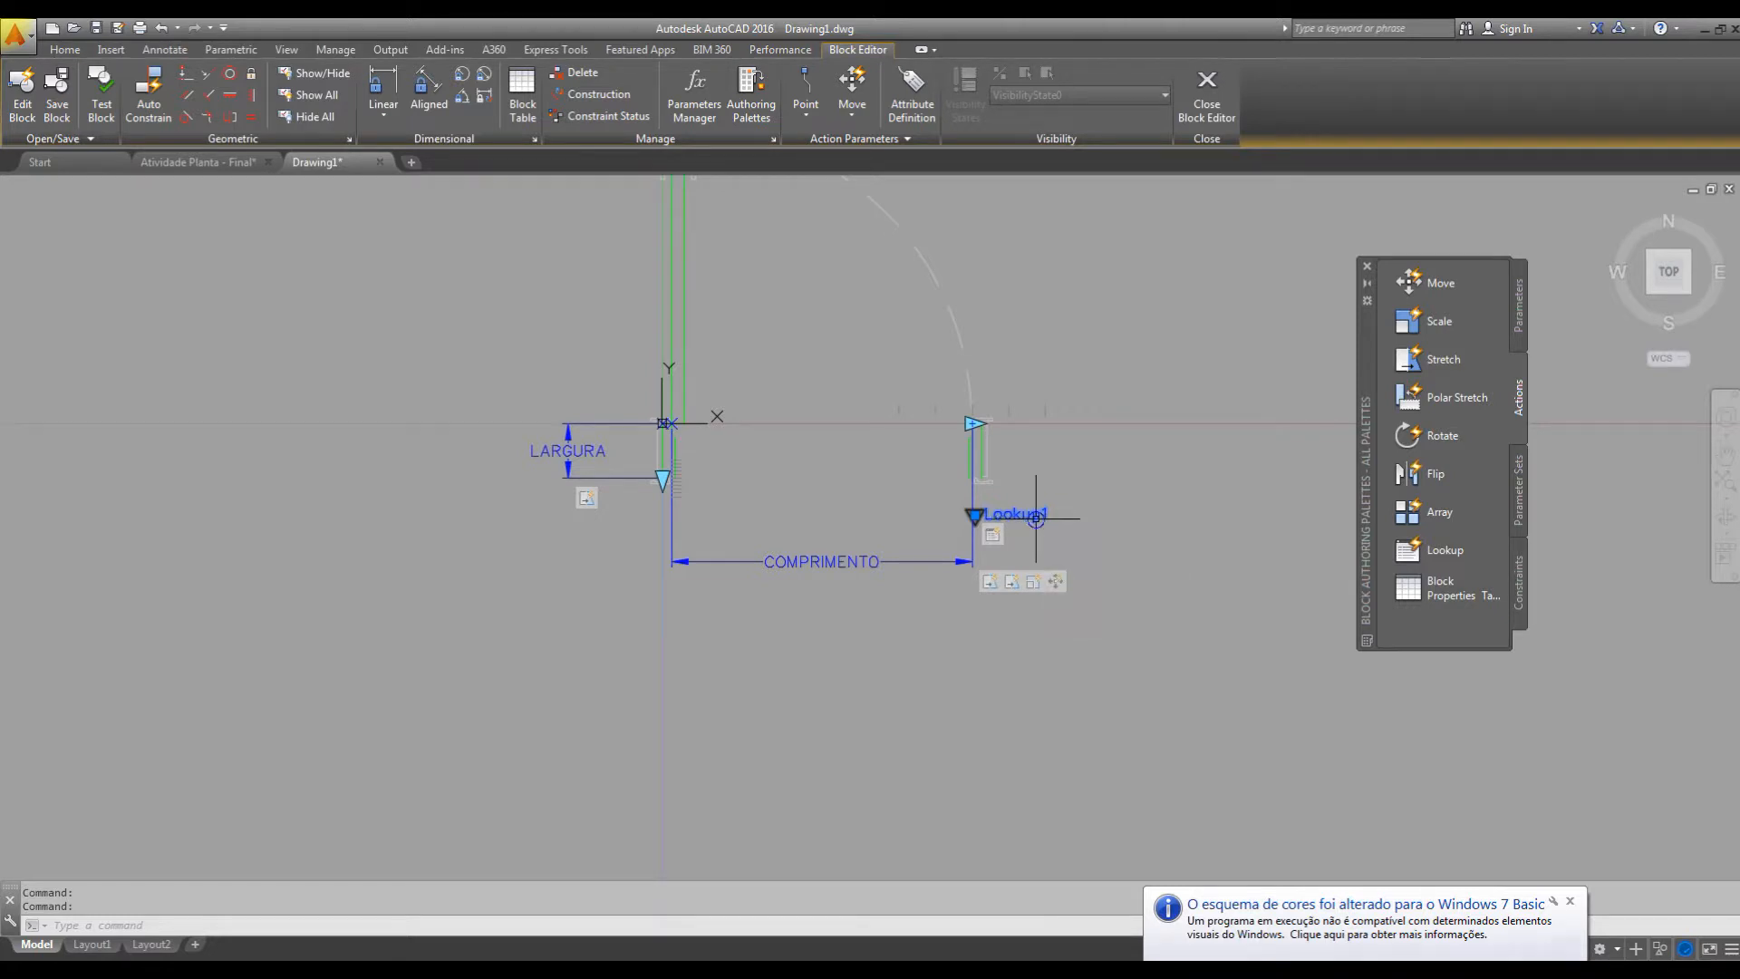
right_click(1038, 524)
click(1124, 526)
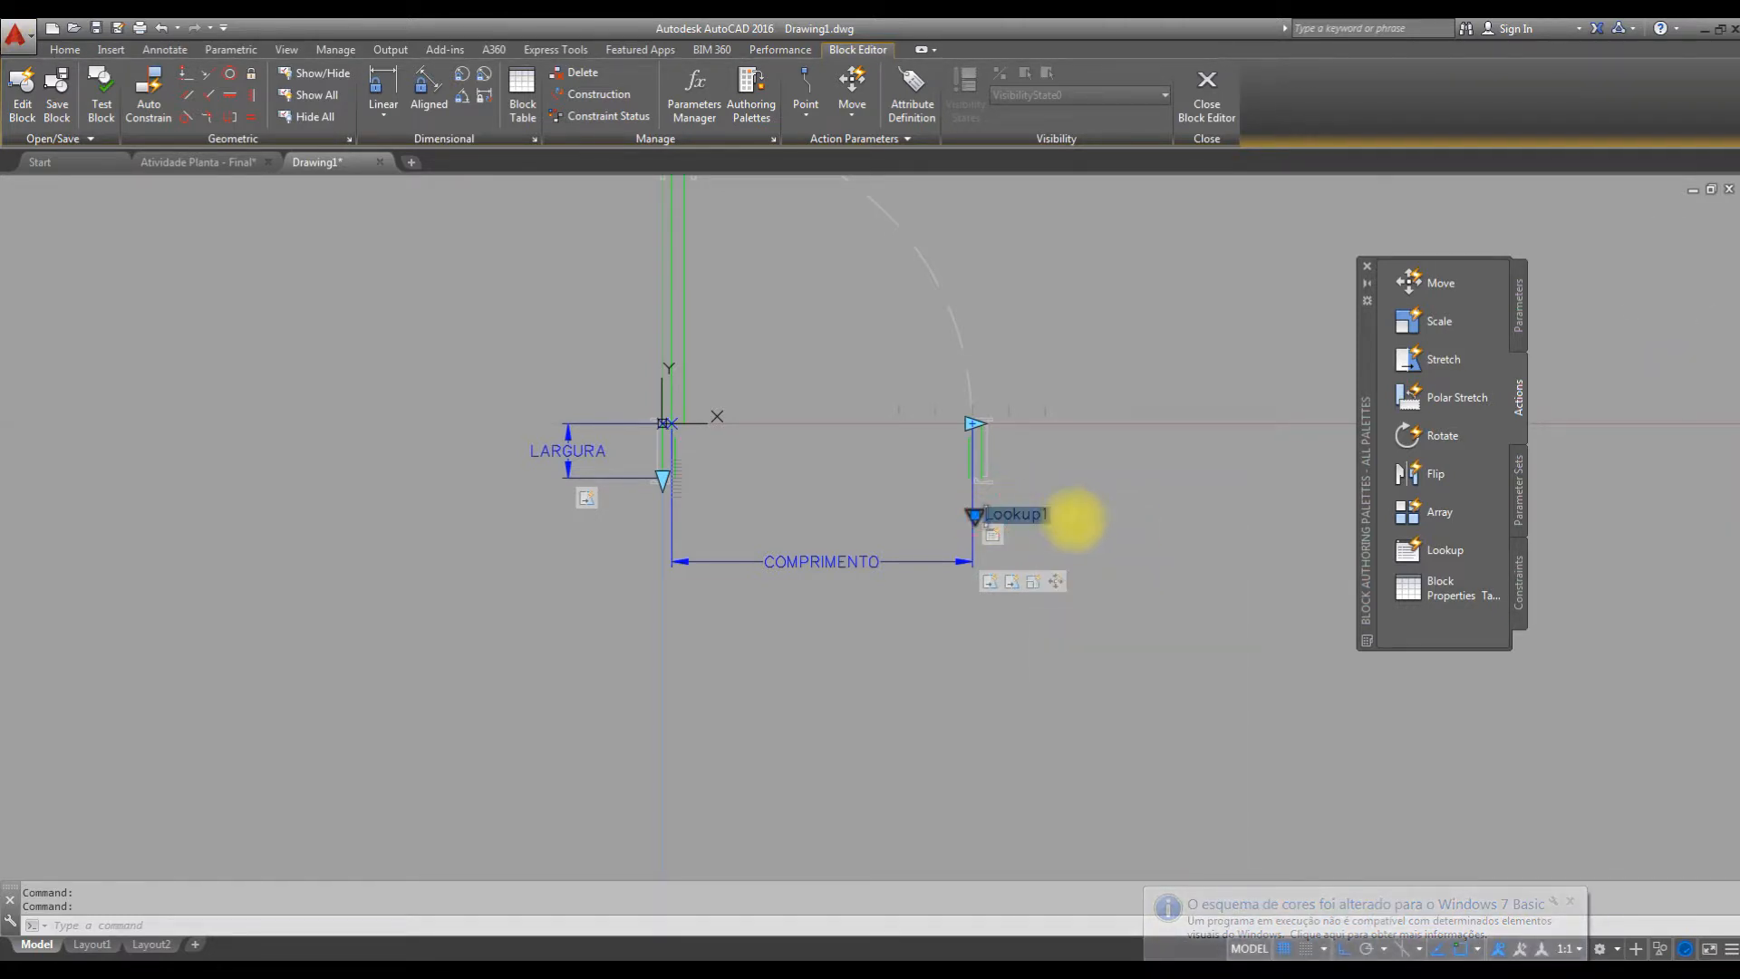
text(LISTA DE )
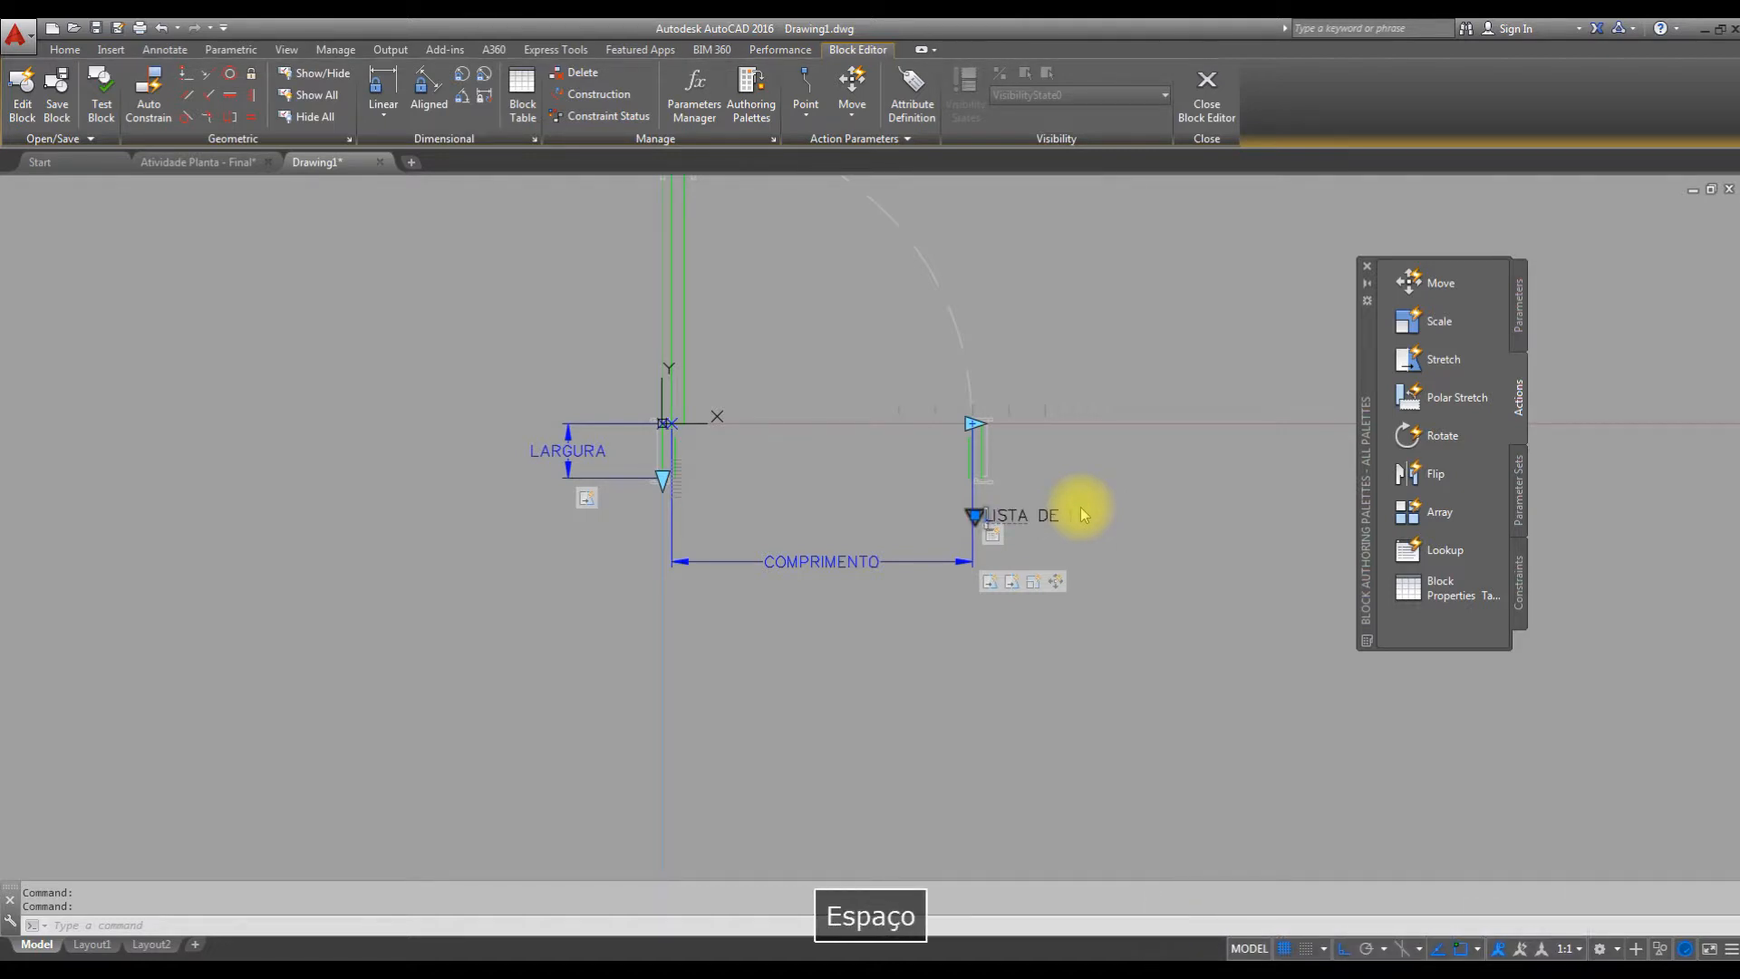
text(COMPRIMENTOS)
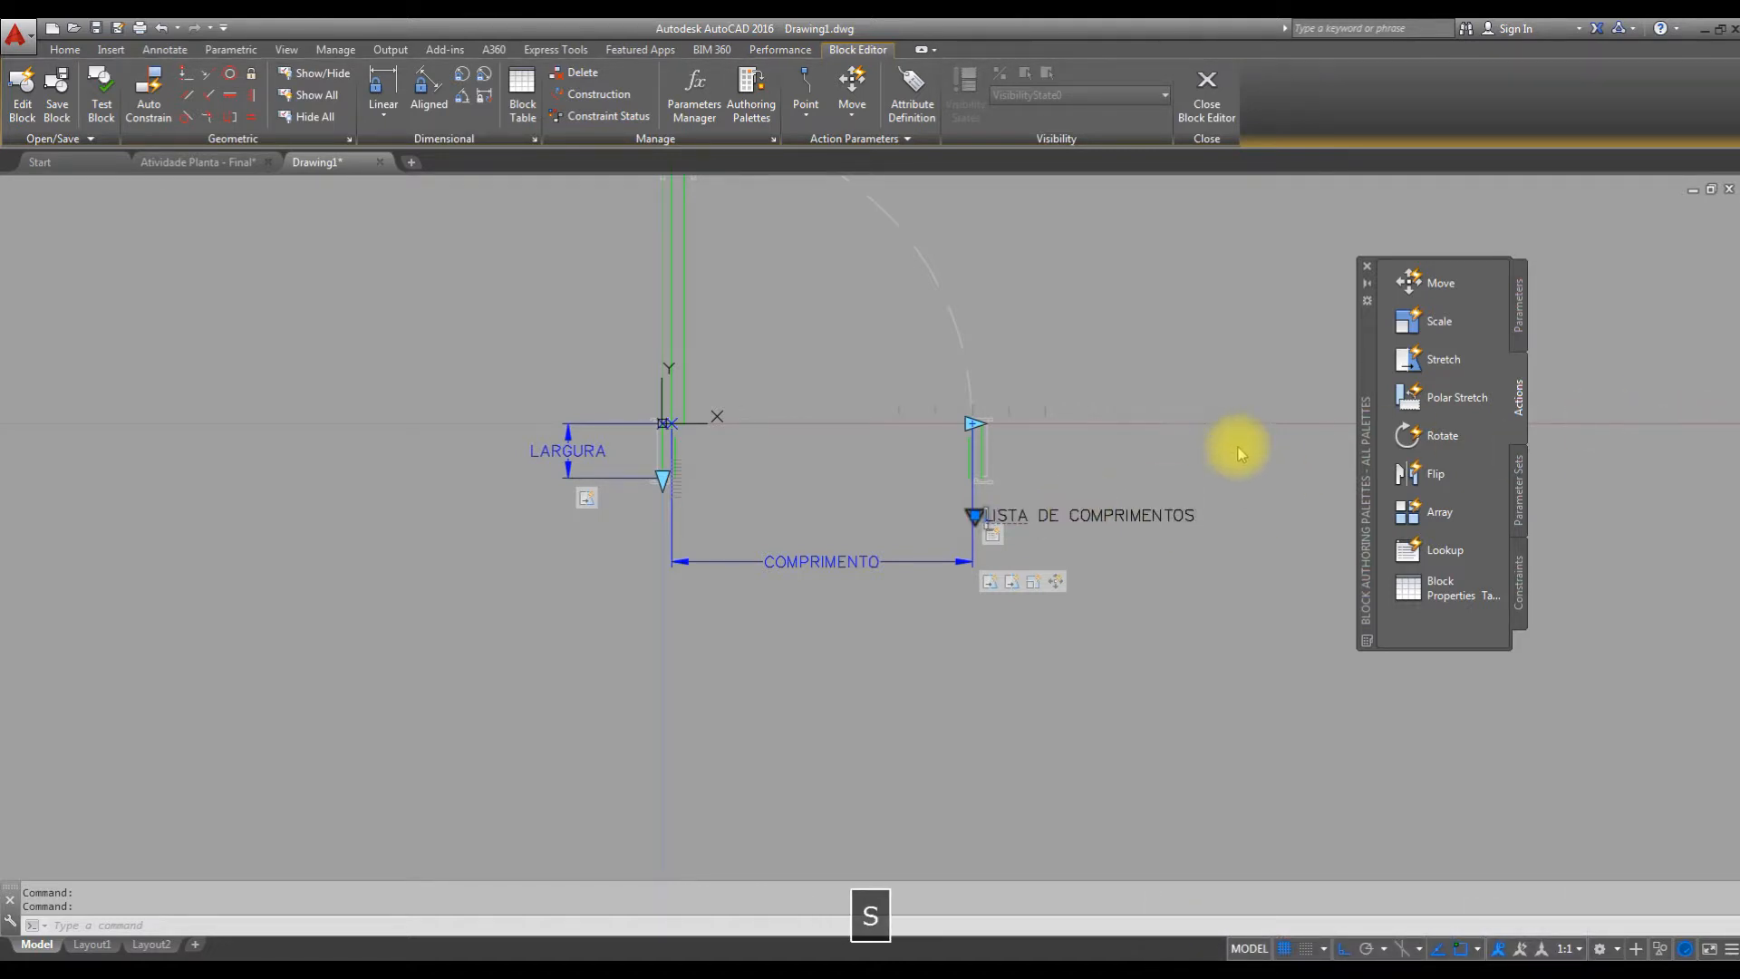
click(1251, 579)
Place a new Lookup parameter just beside the LARGURA stretch grip at the lower end of the hinge-side jamb.
mouse_move(1227, 544)
middle_down()
mouse_move(1214, 526)
mouse_move(1251, 517)
mouse_move(1247, 603)
mouse_move(1338, 605)
middle_up()
middle_drag(1056, 573, 1002, 534)
scroll(1002, 534, up, 2)
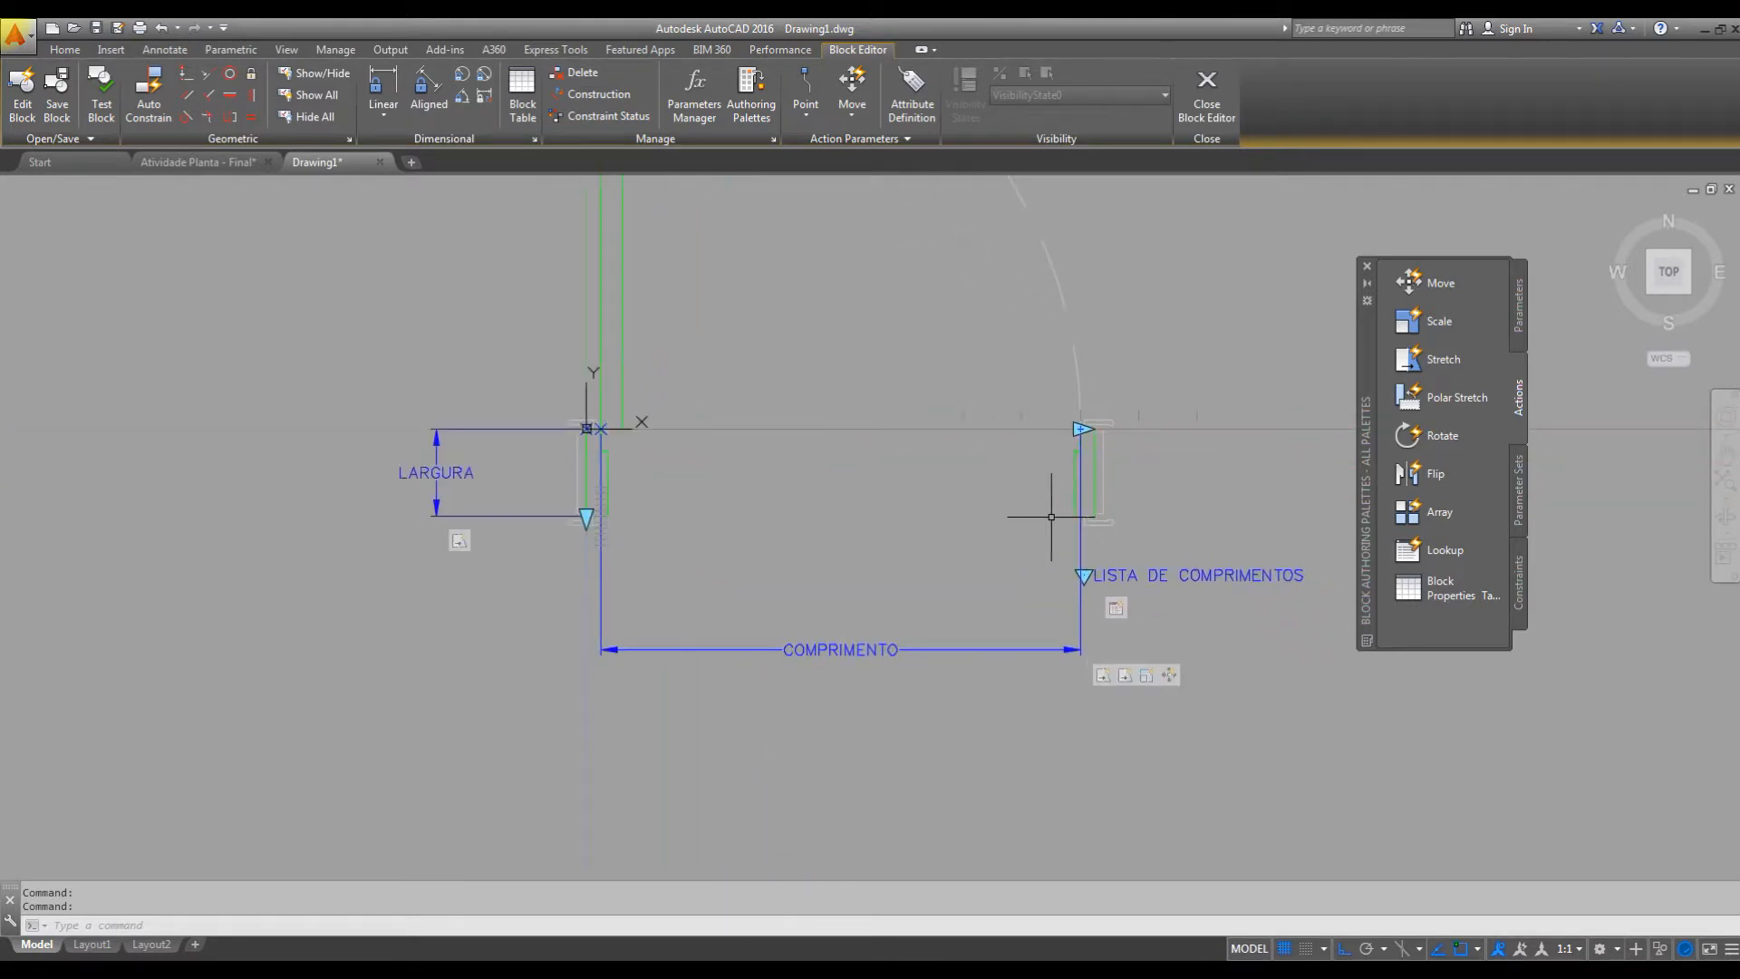
click(1520, 308)
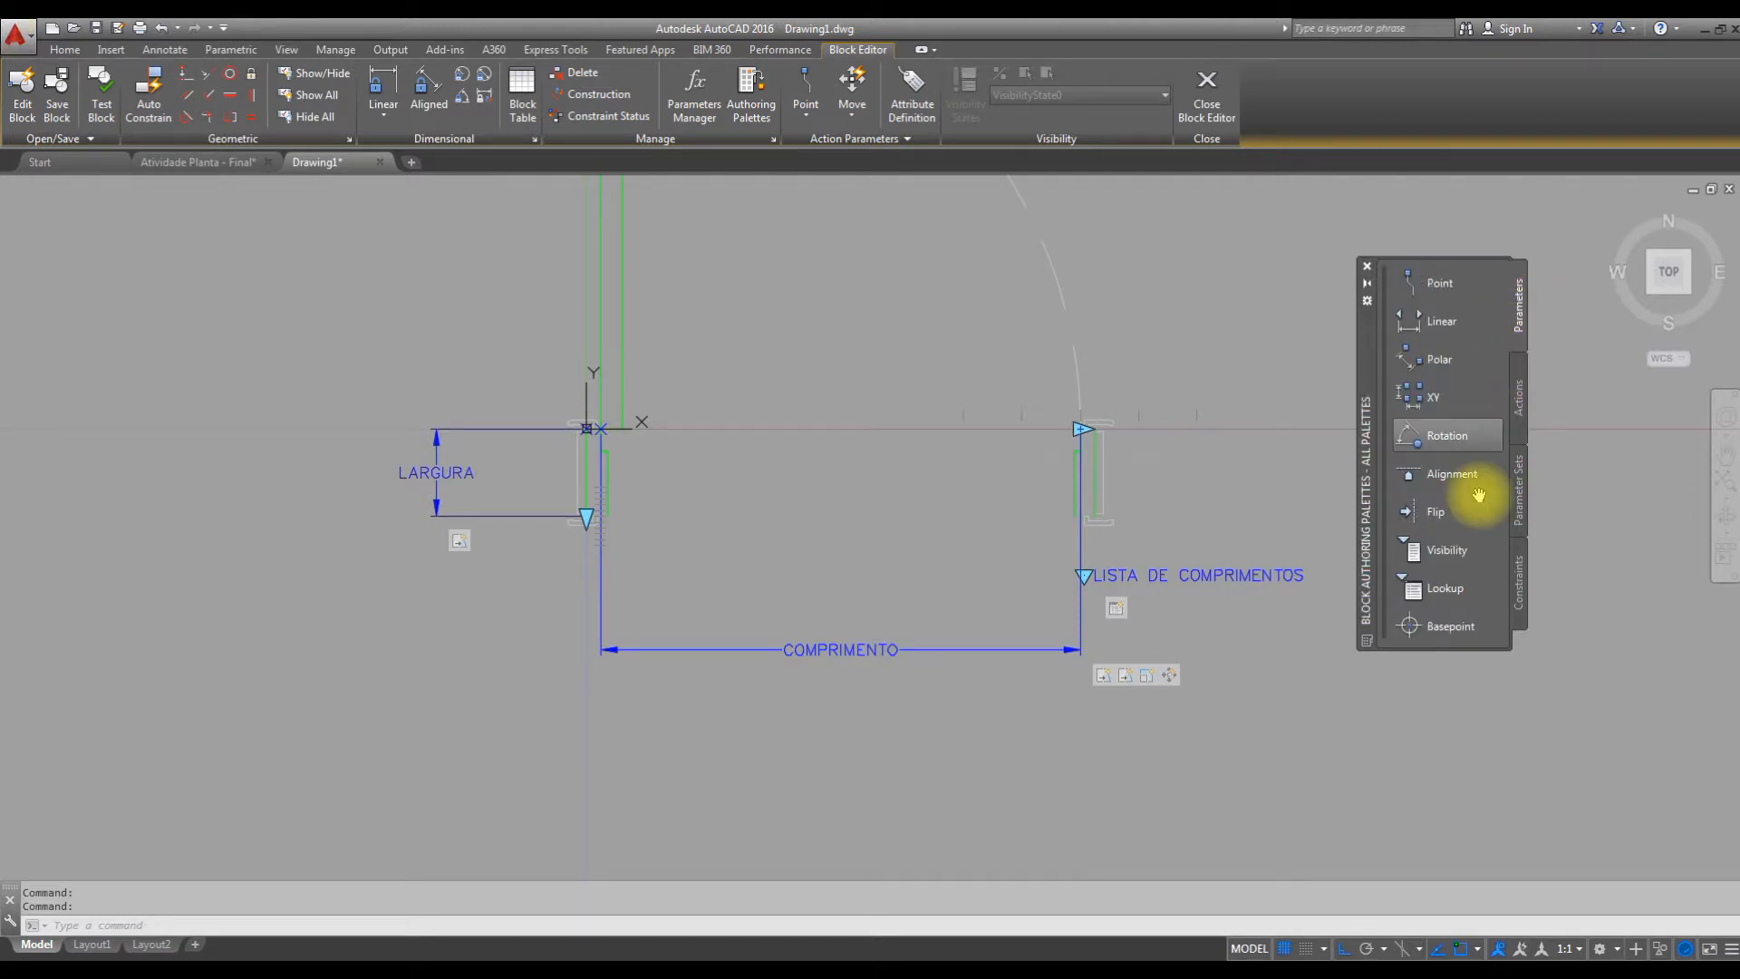
click(1414, 589)
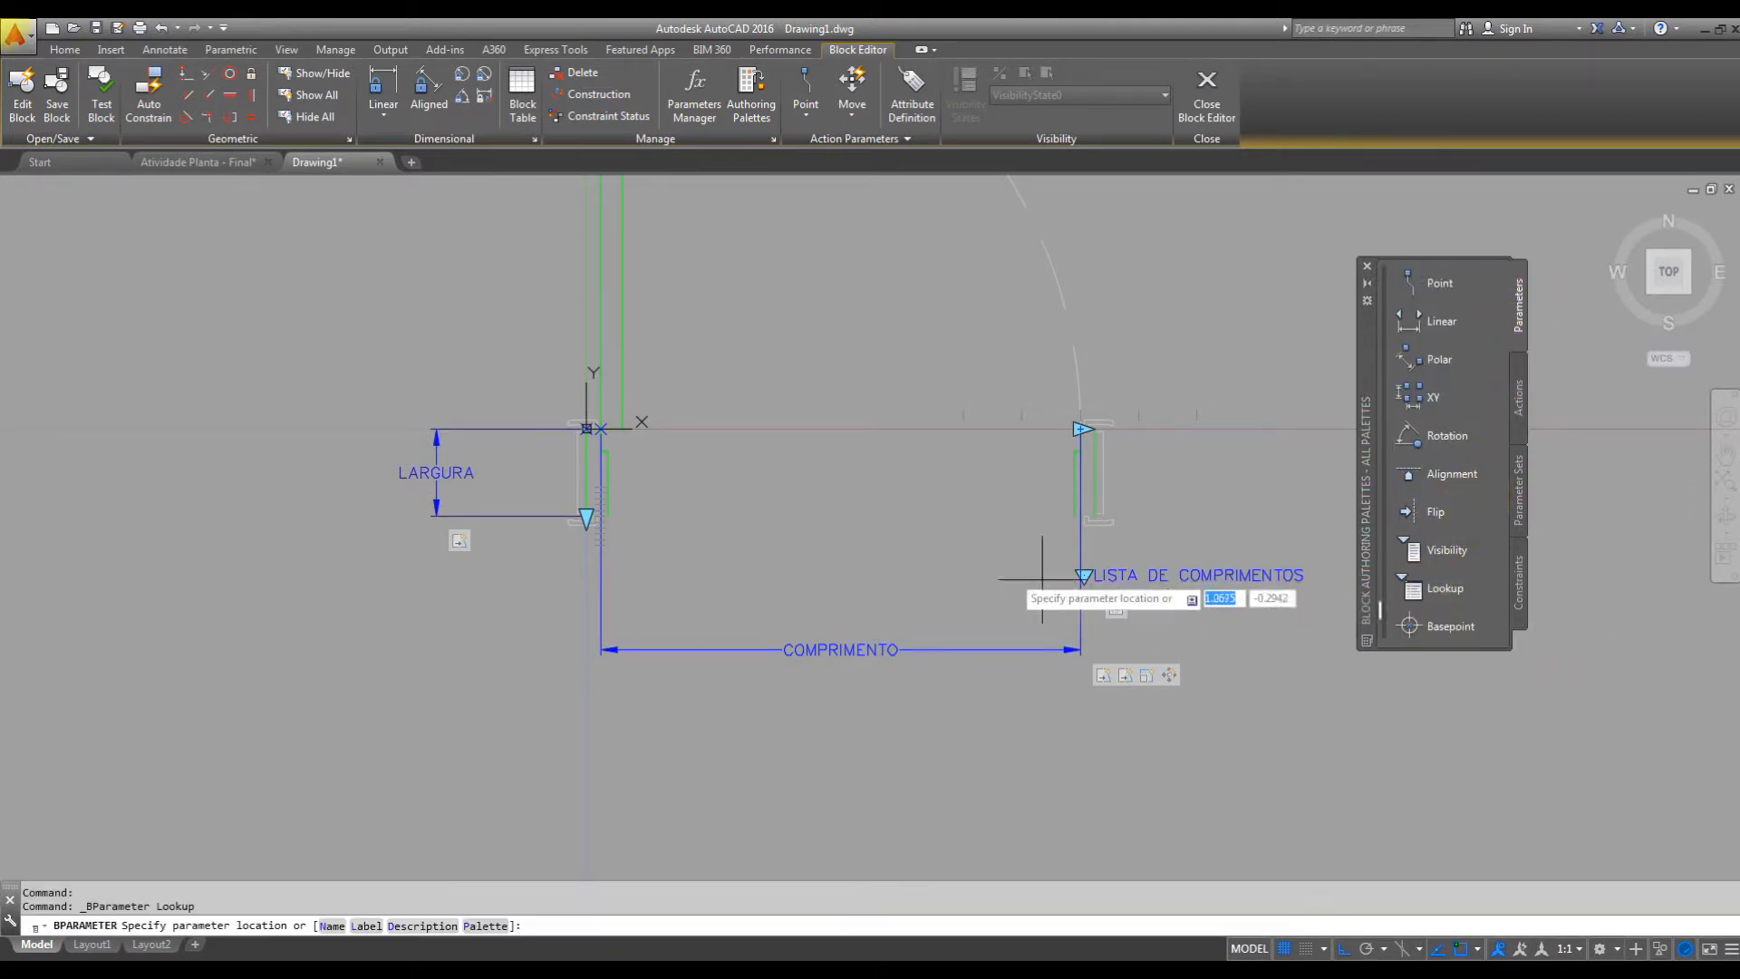
scroll(846, 498, up, 3)
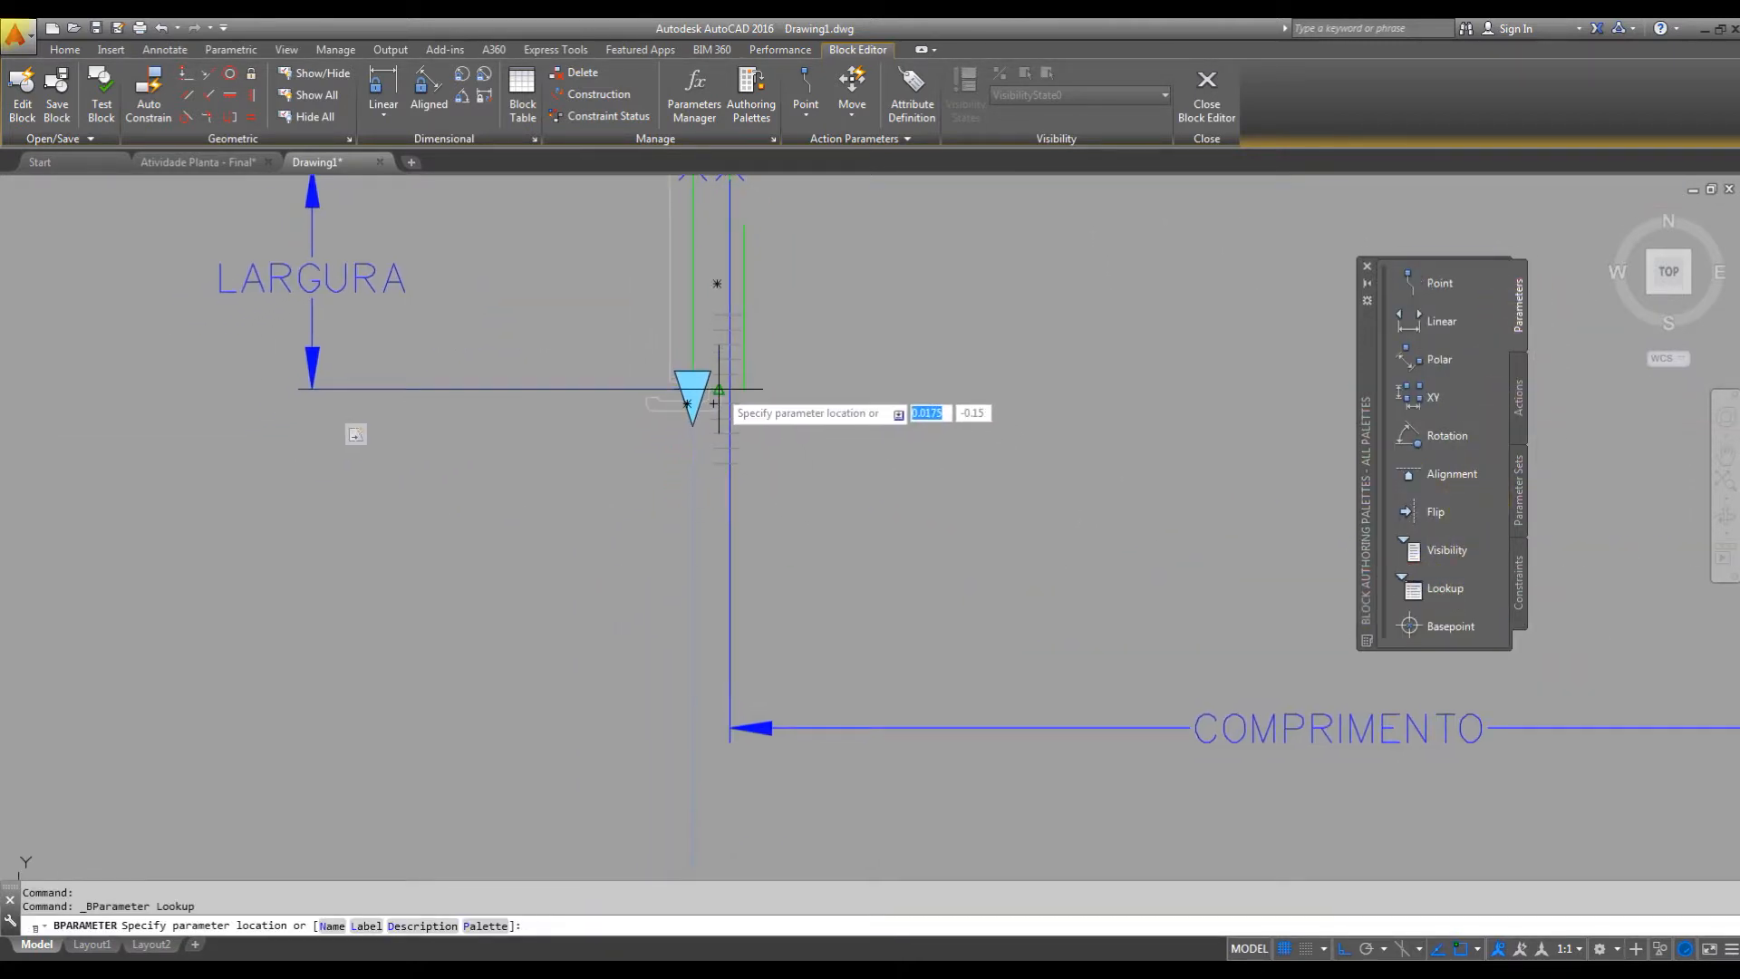
click(722, 397)
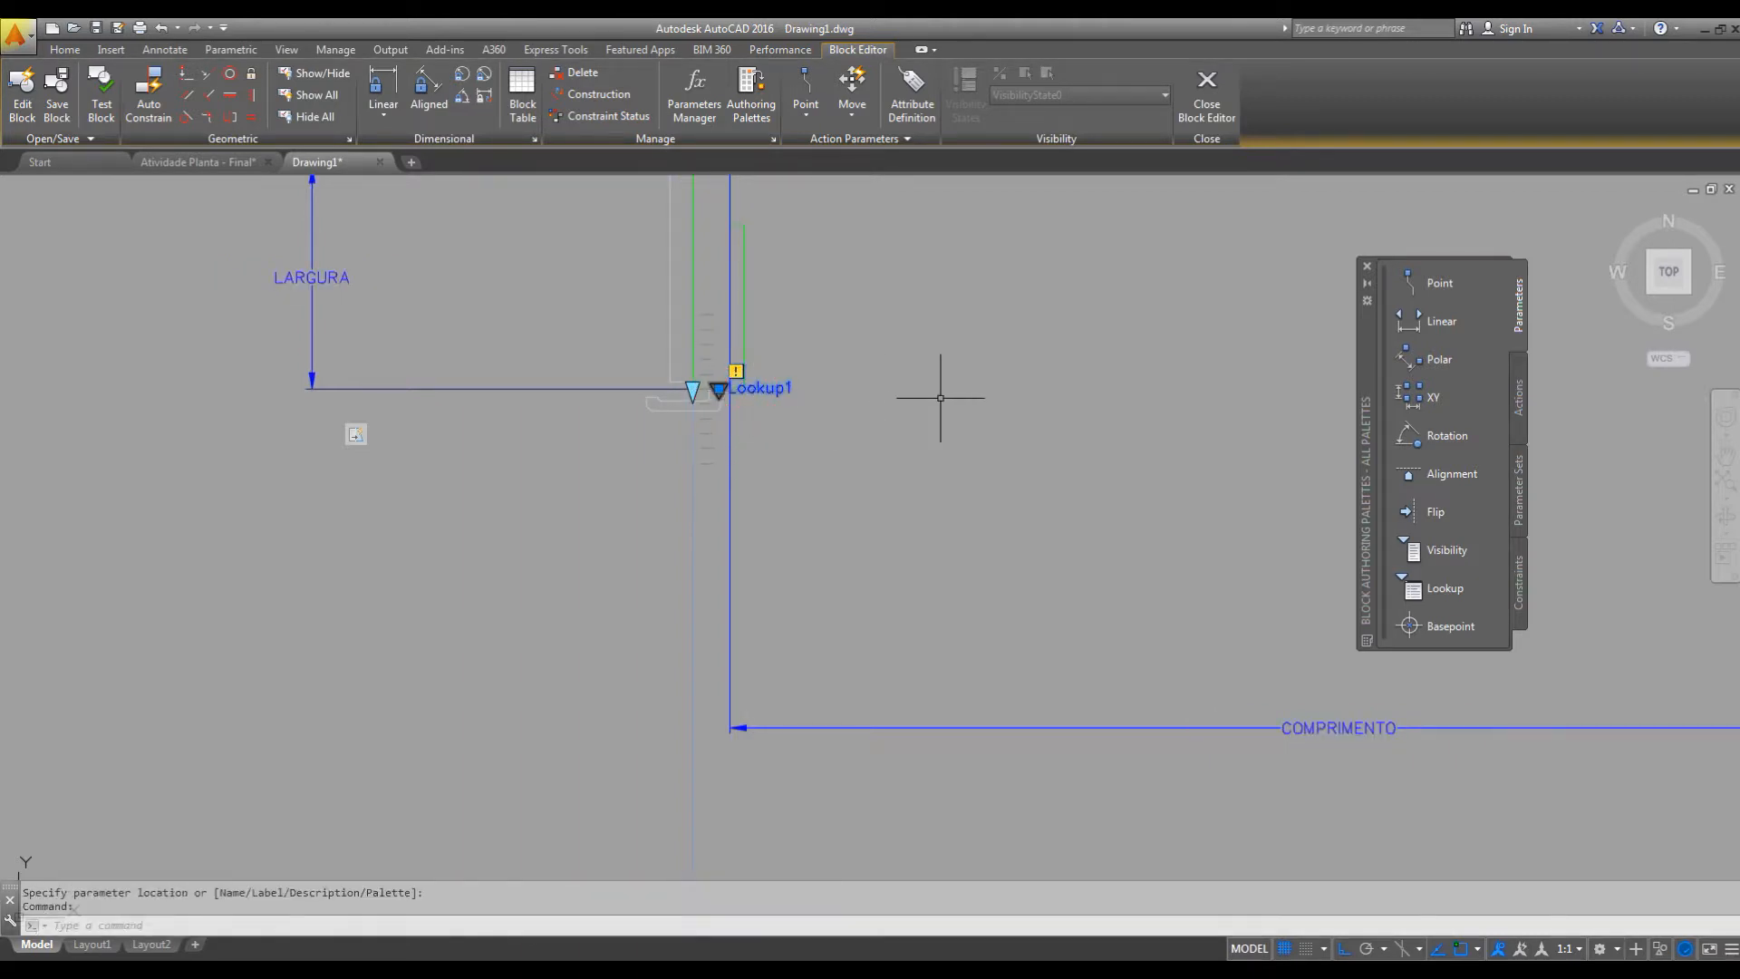
Move the new Lookup parameter beside the hinge-side jamb straight down by .10.
text(m)
key(space)
click(924, 333)
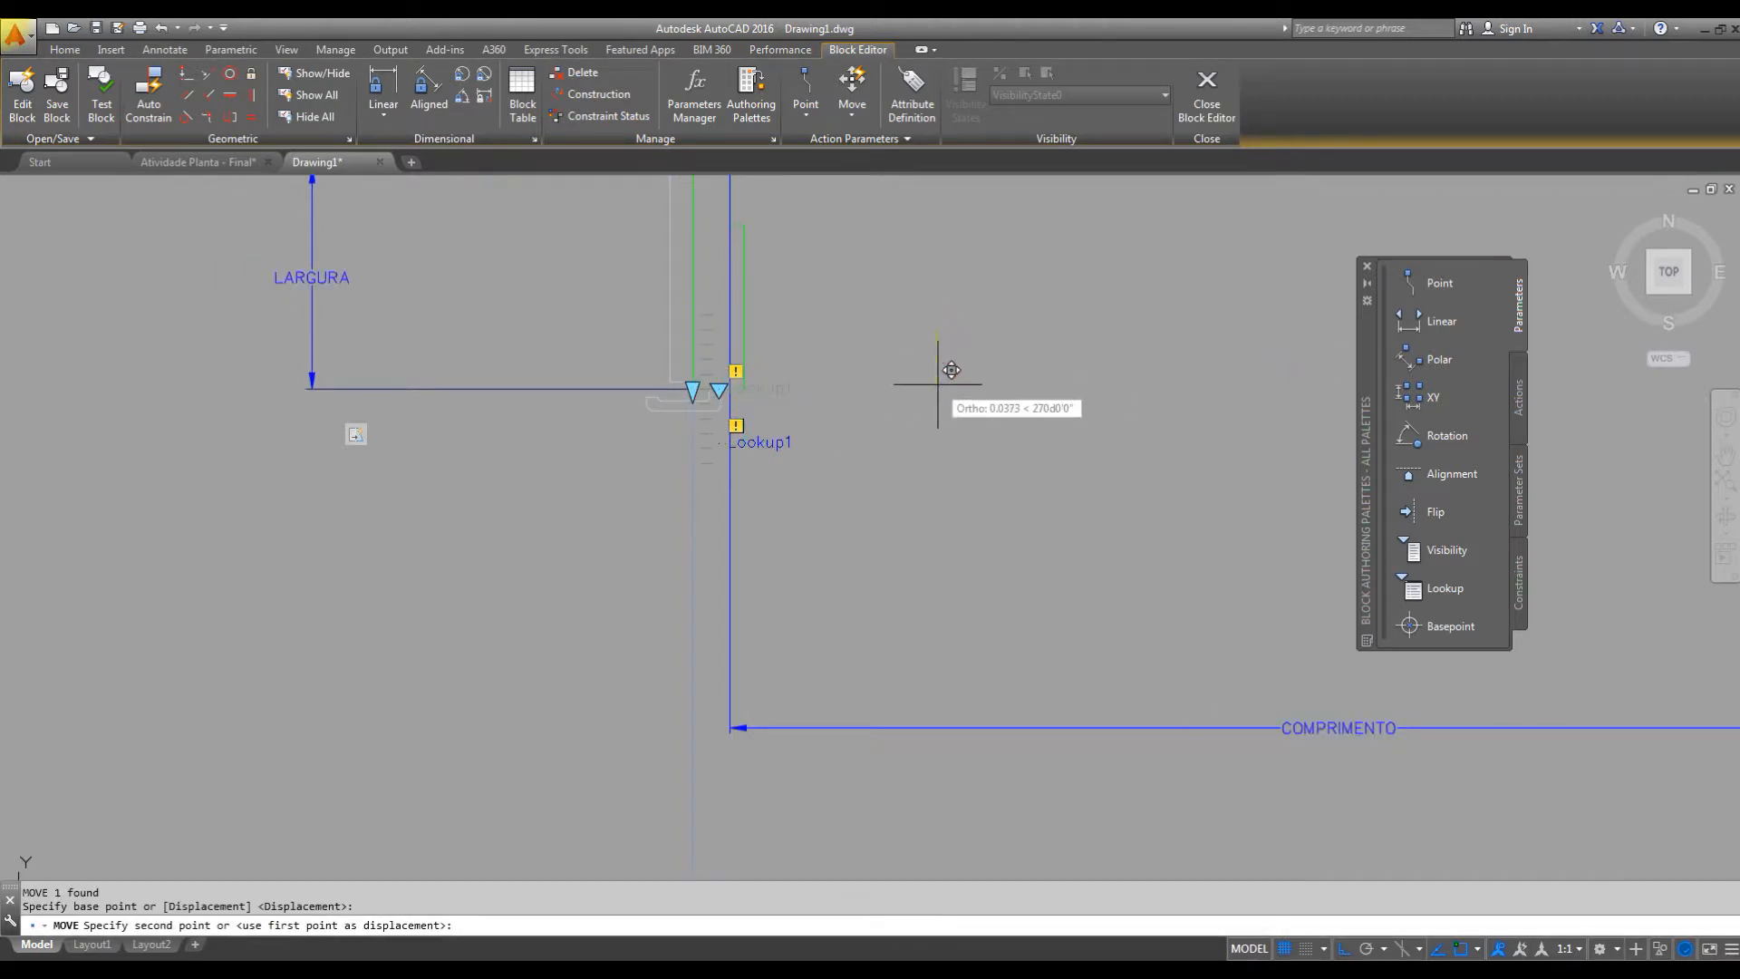
text(.10)
key(Return)
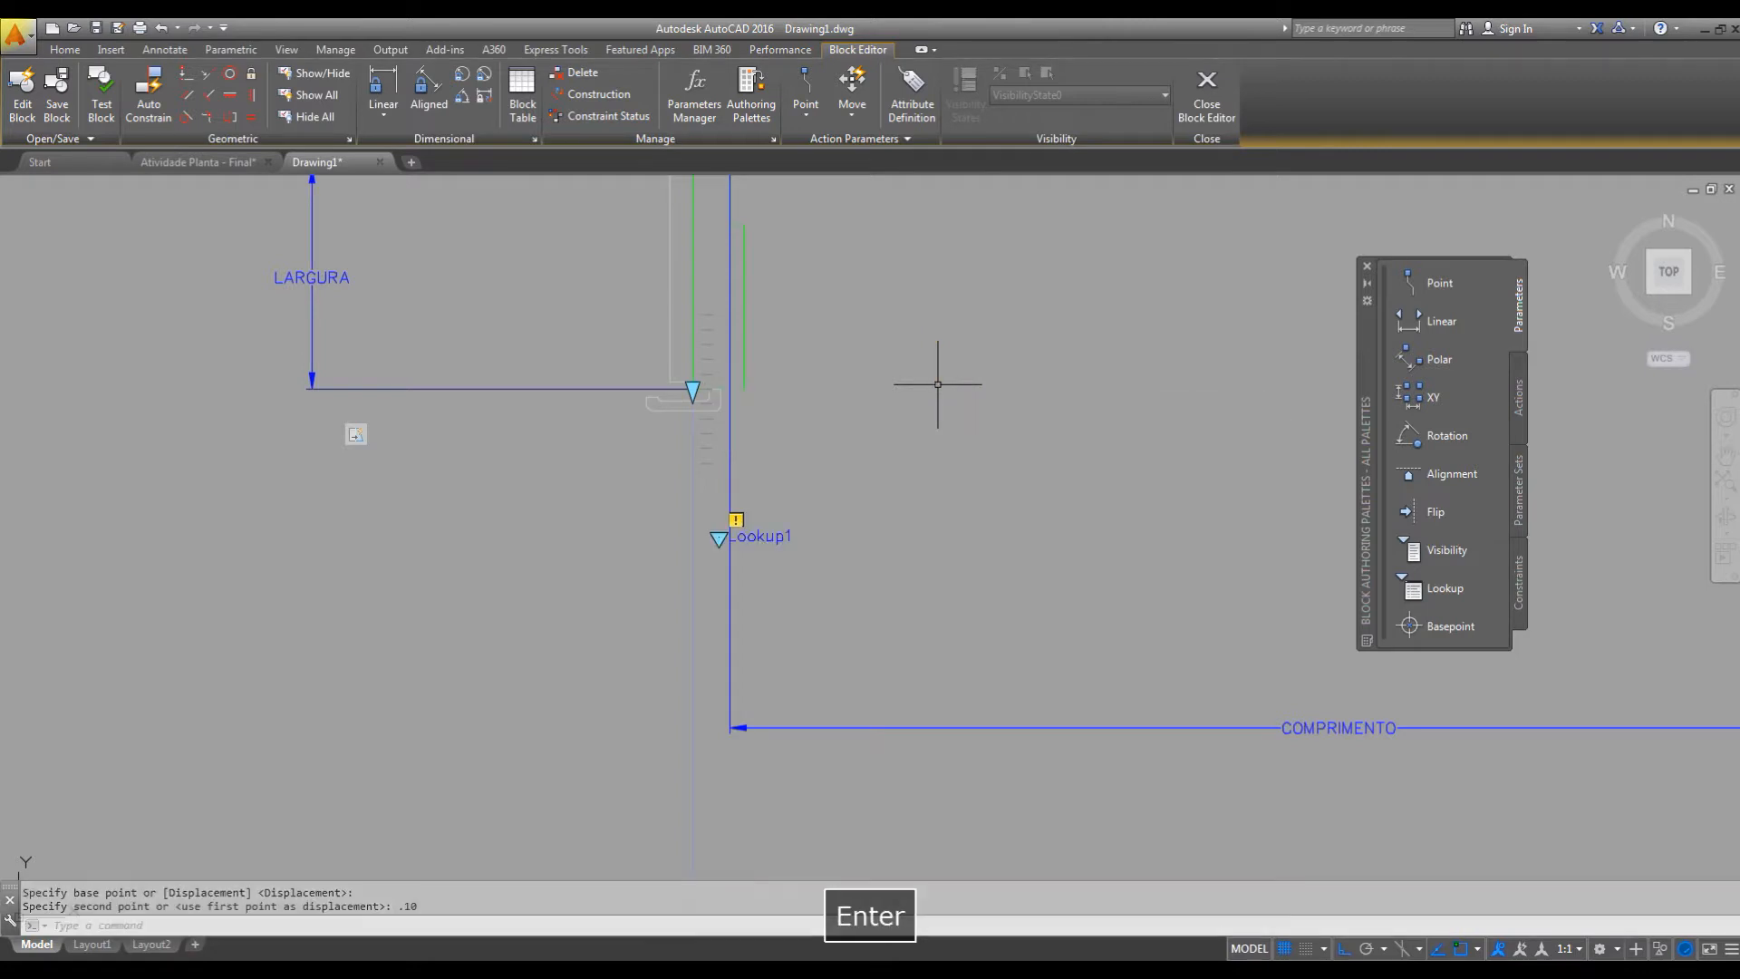
scroll(948, 377, down, 3)
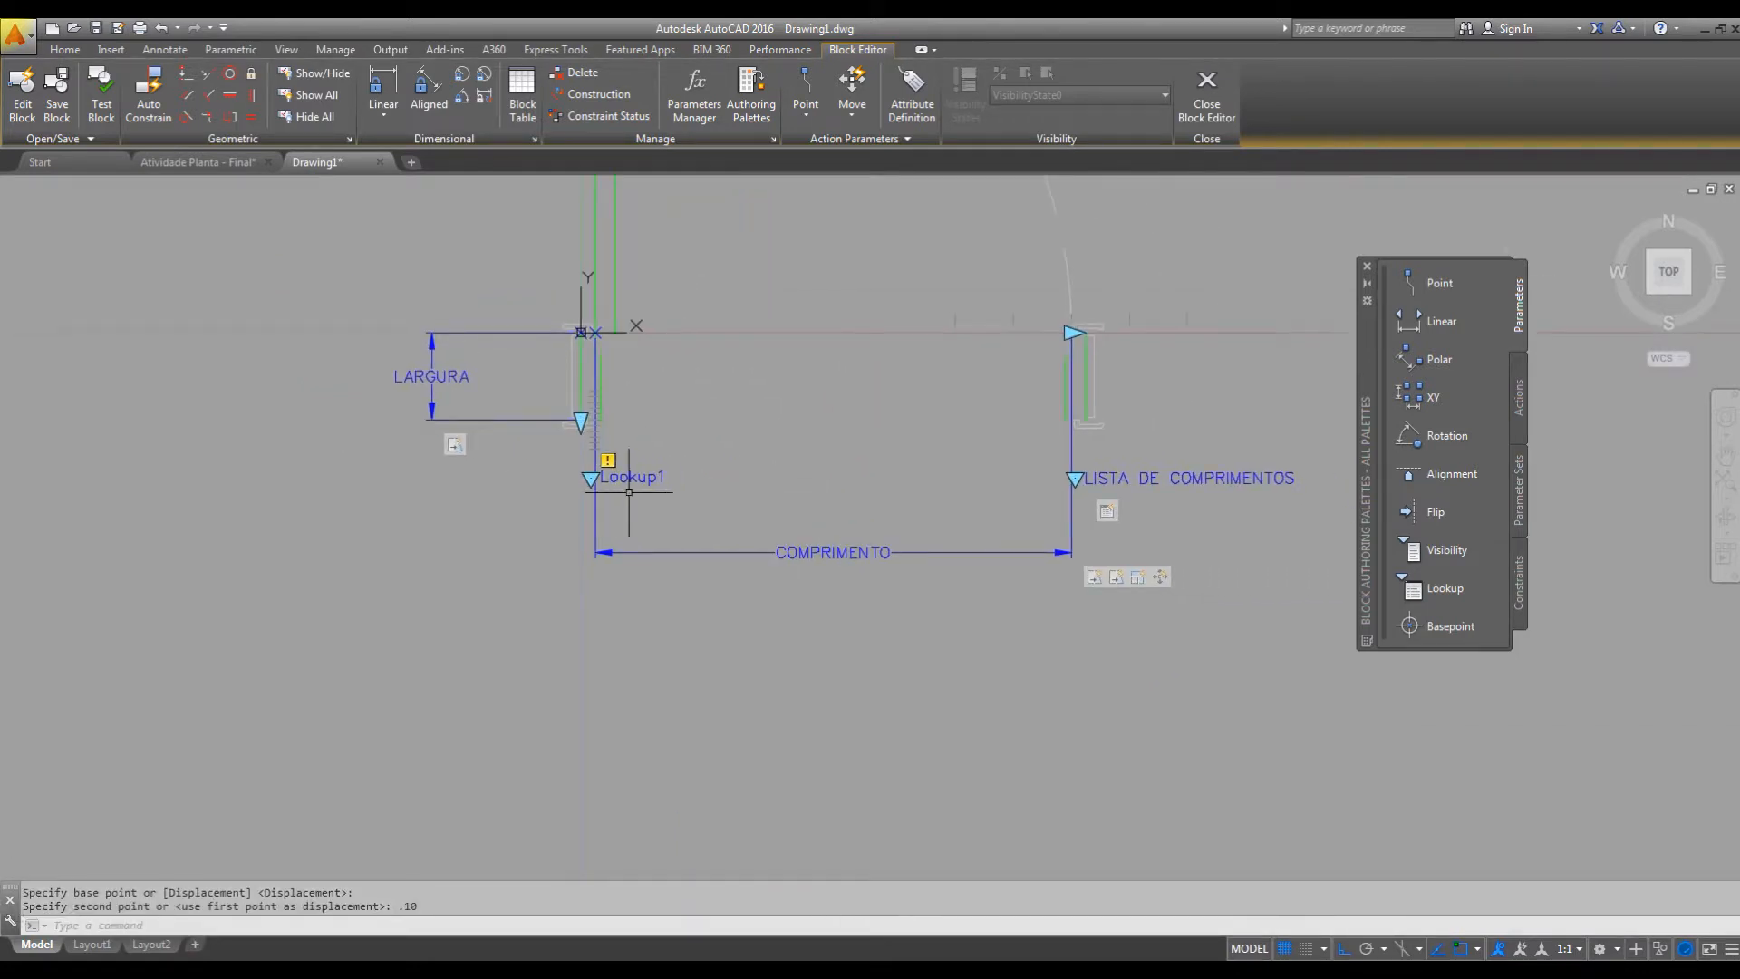
Attach a Lookup action to the Lookup parameter below the hinge-side jamb and add LARGURA as its input property.
middle_drag(1003, 532, 1110, 582)
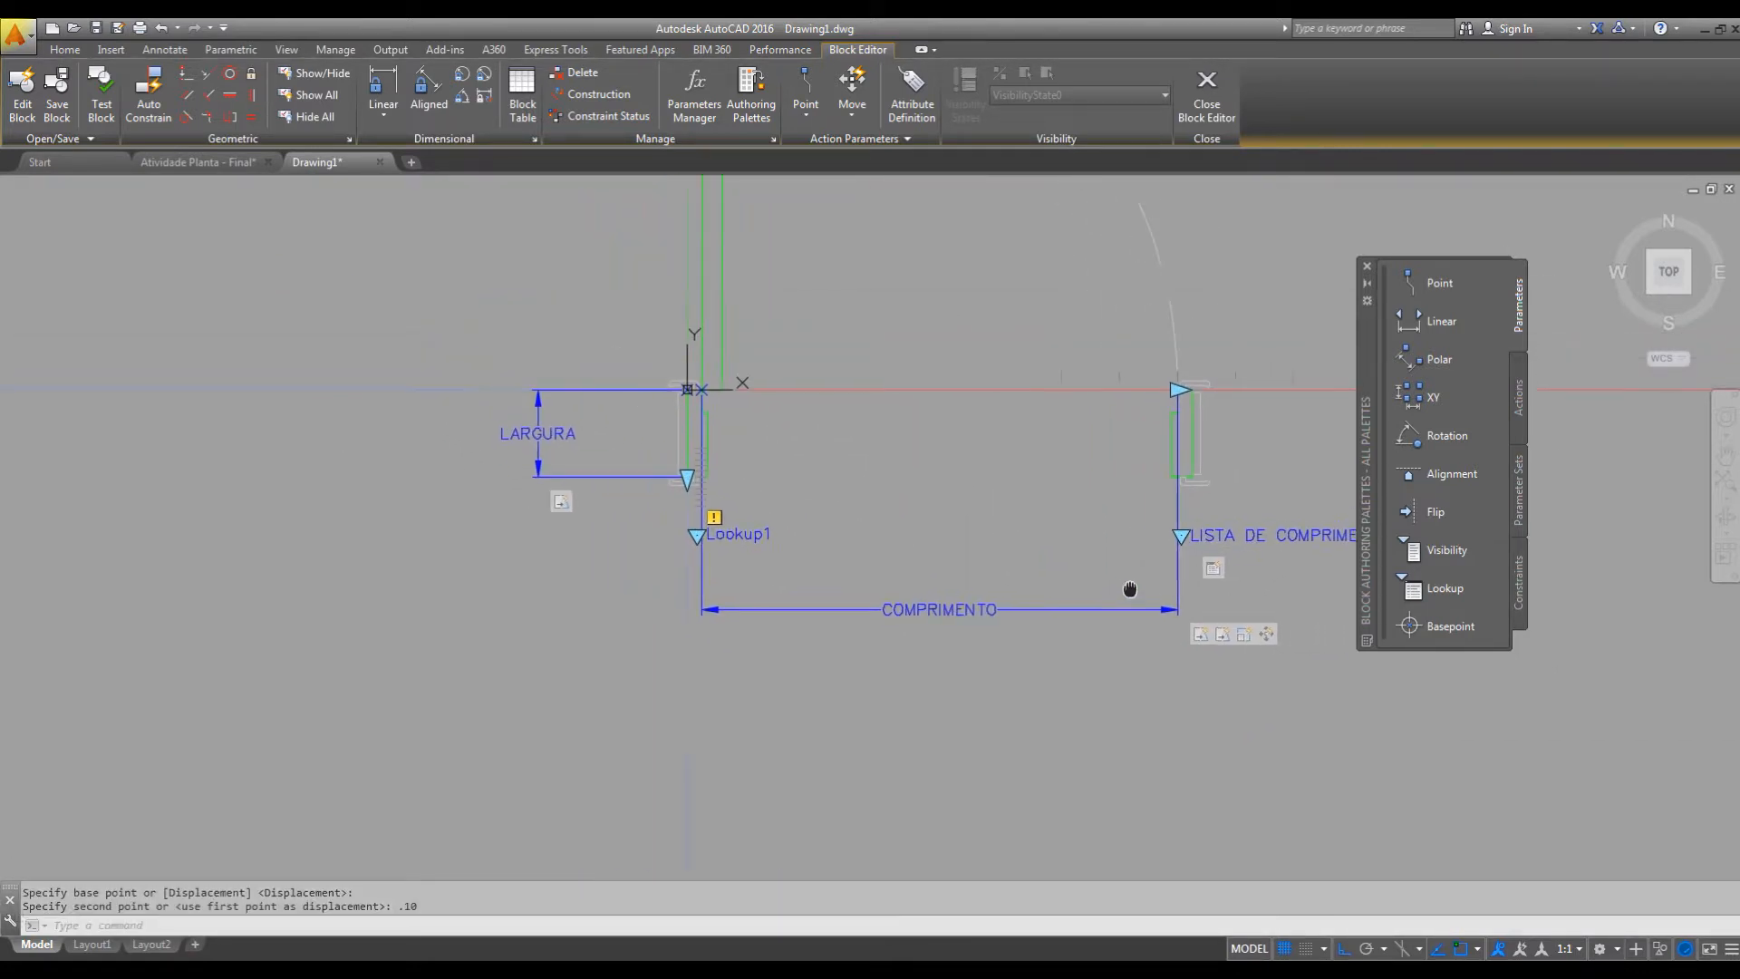
click(1520, 390)
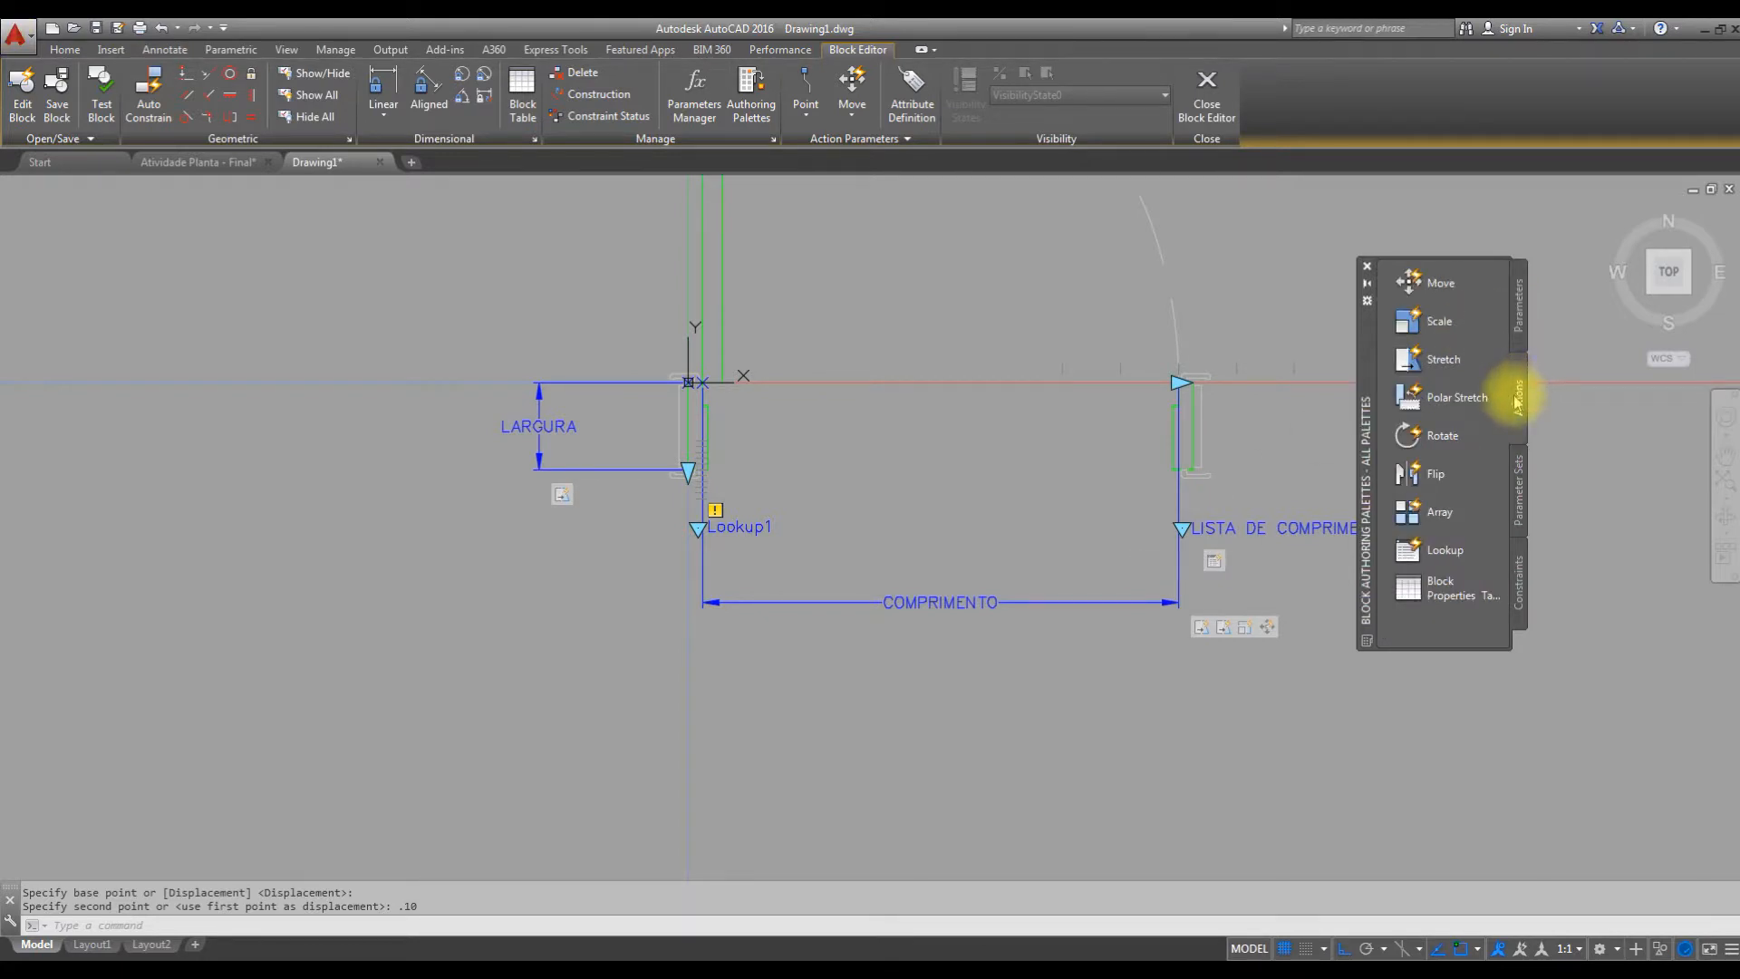
click(1437, 553)
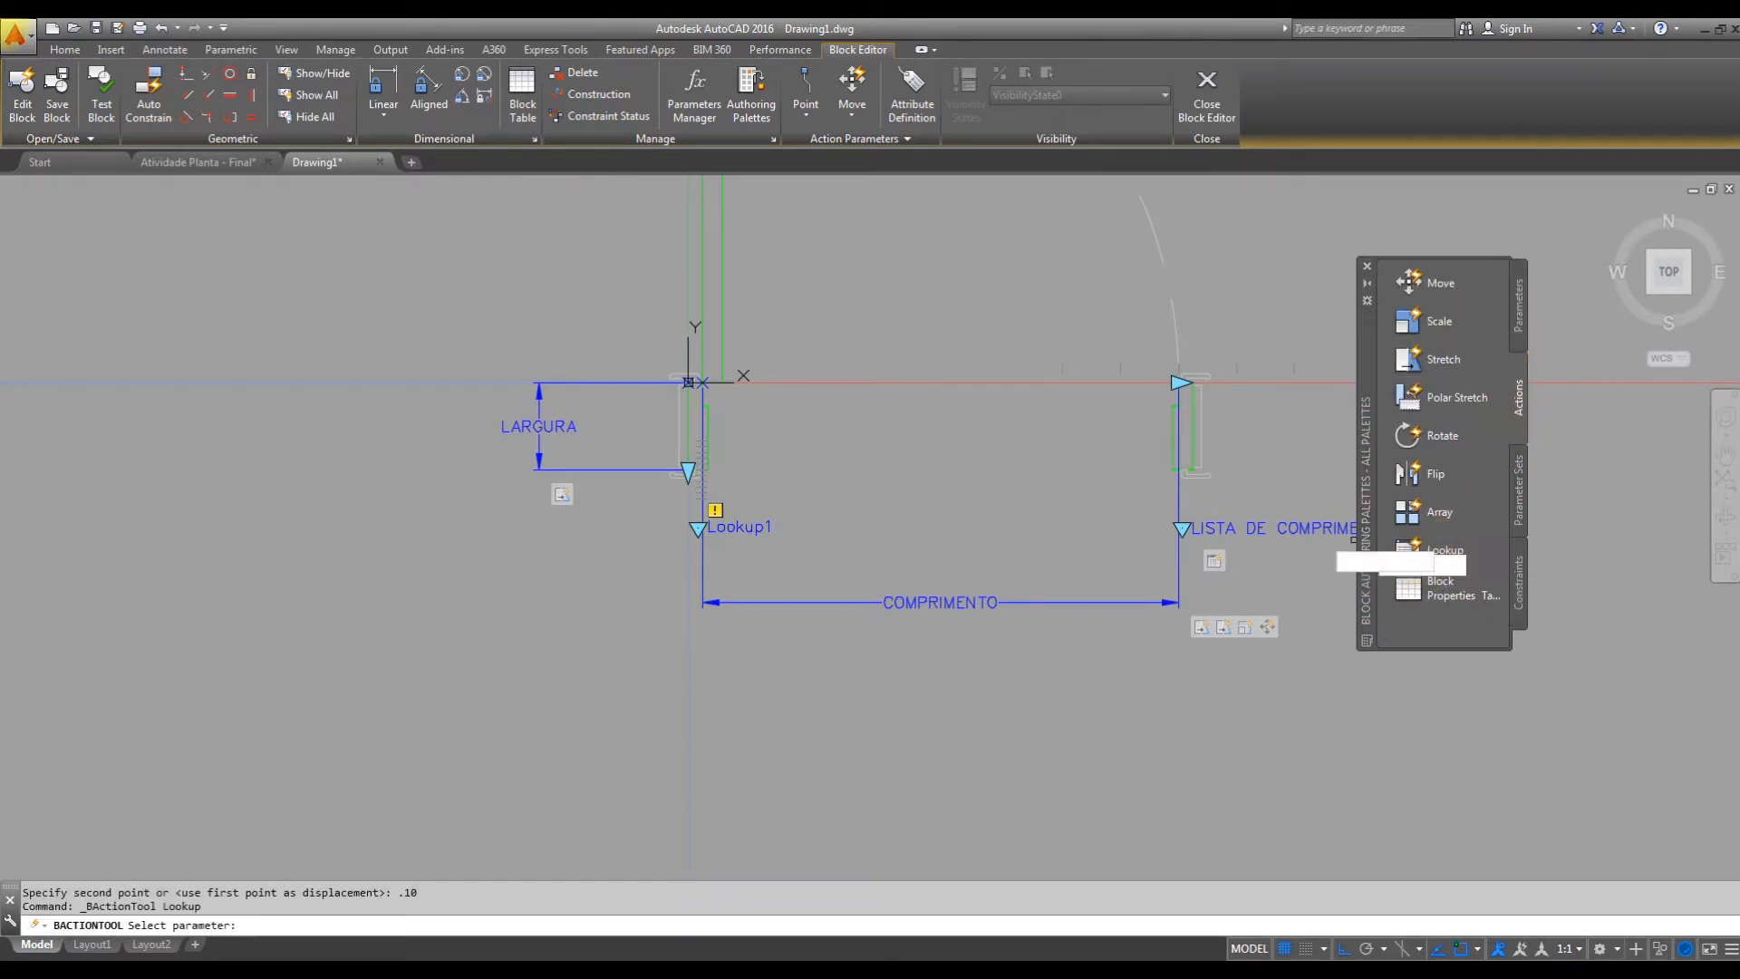
click(765, 526)
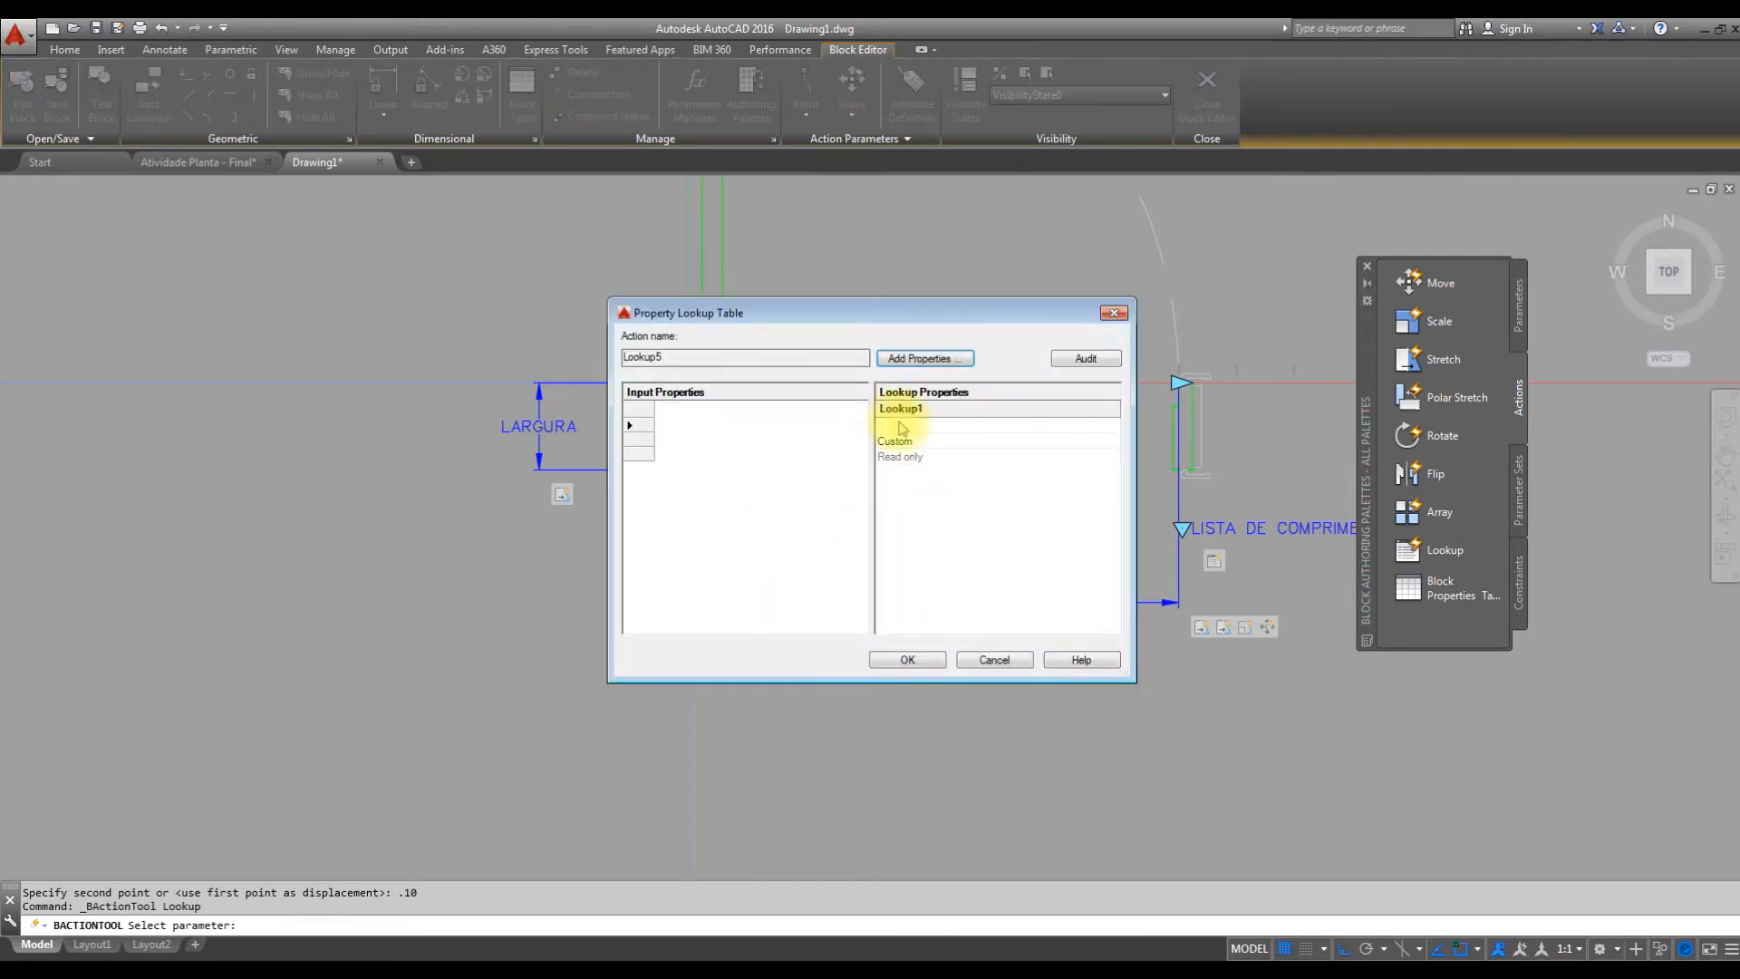
click(918, 360)
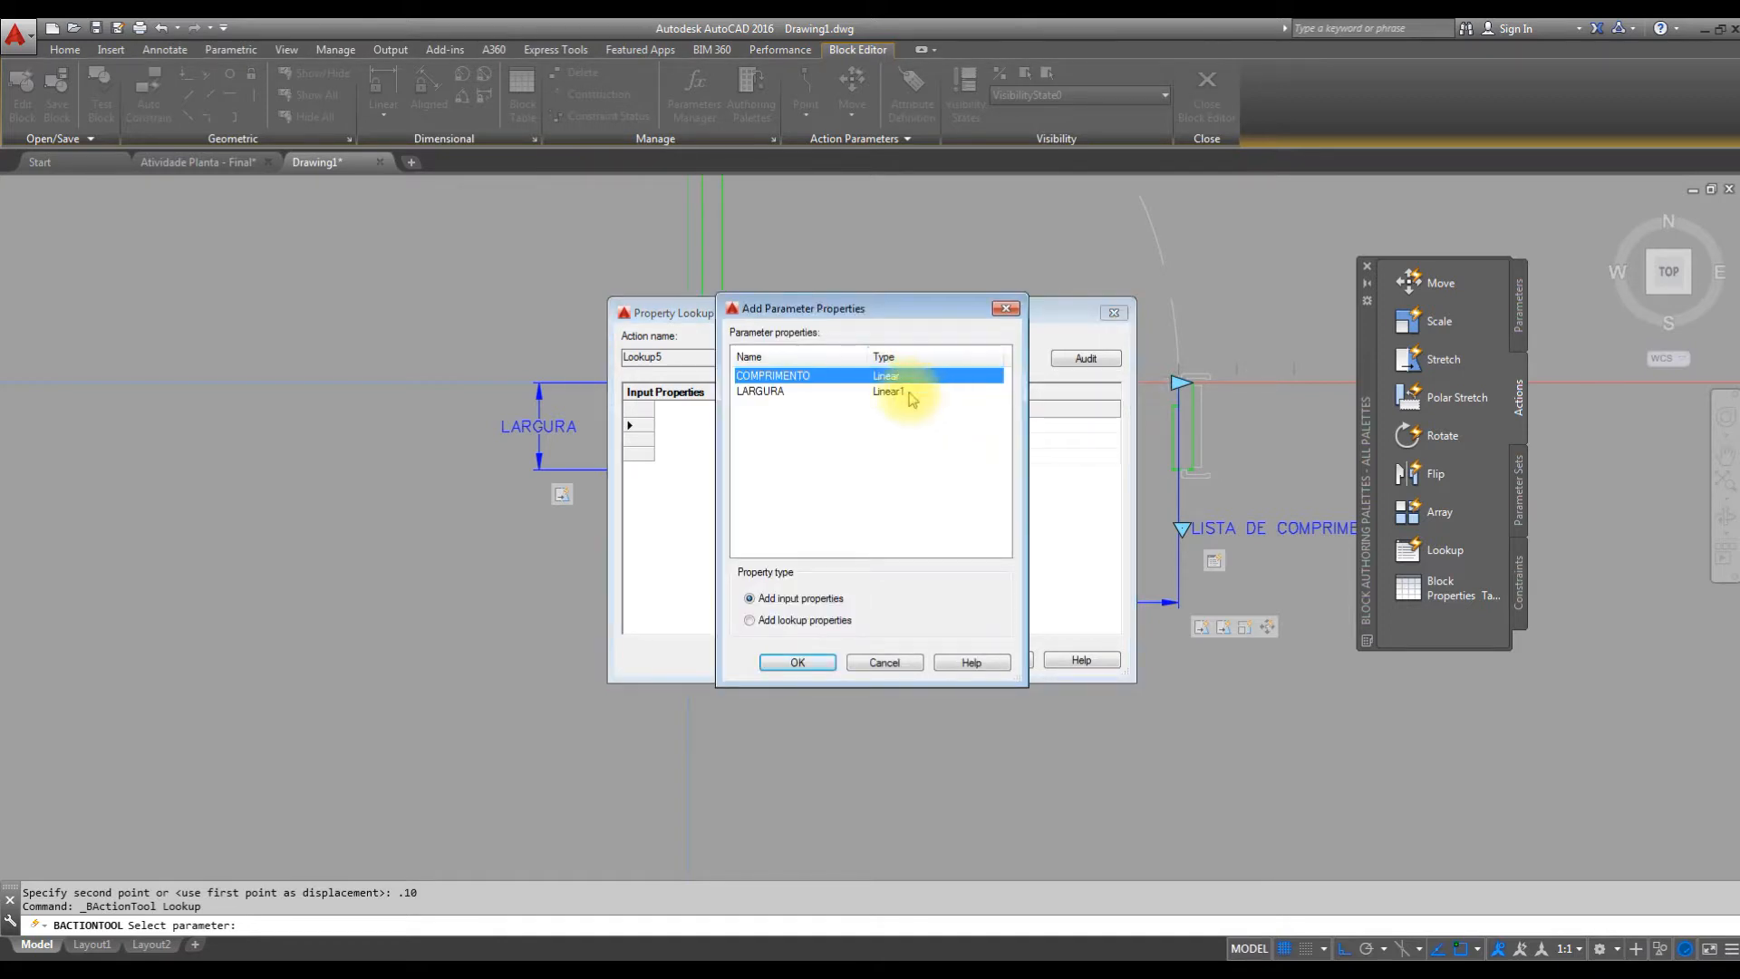
click(776, 393)
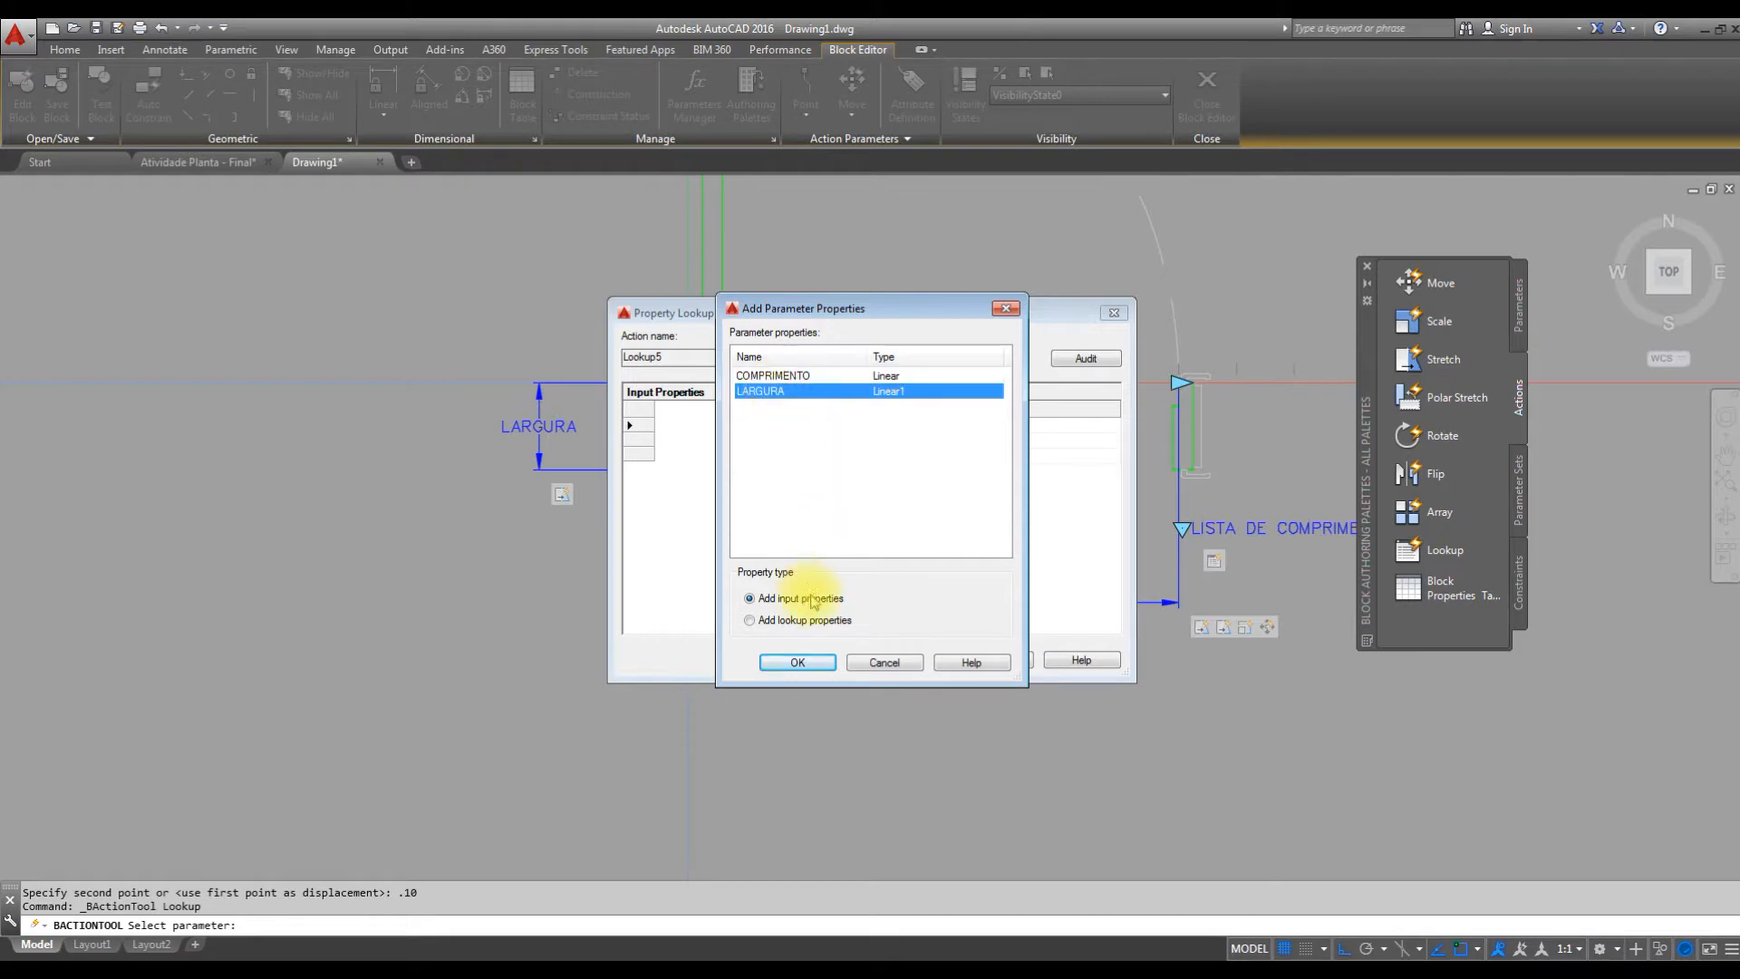
click(798, 663)
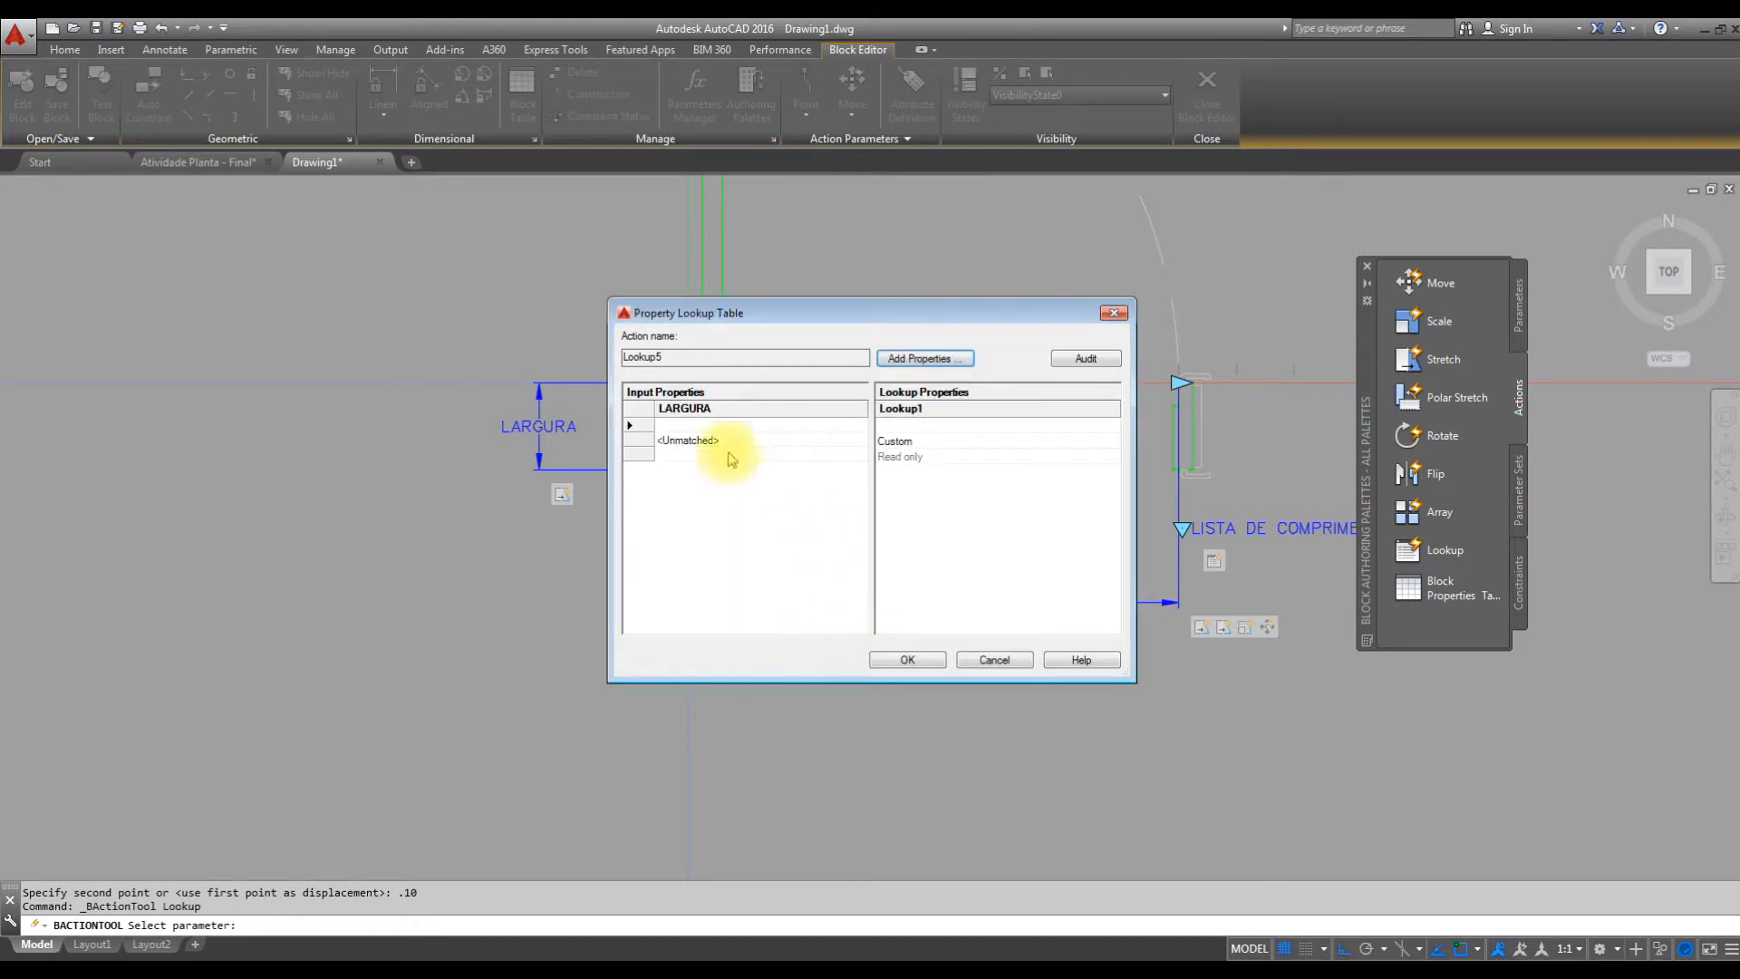
Fill the first three LARGURA rows of the lookup table with 0.1, 0.11 and 0.12.
click(682, 425)
click(749, 429)
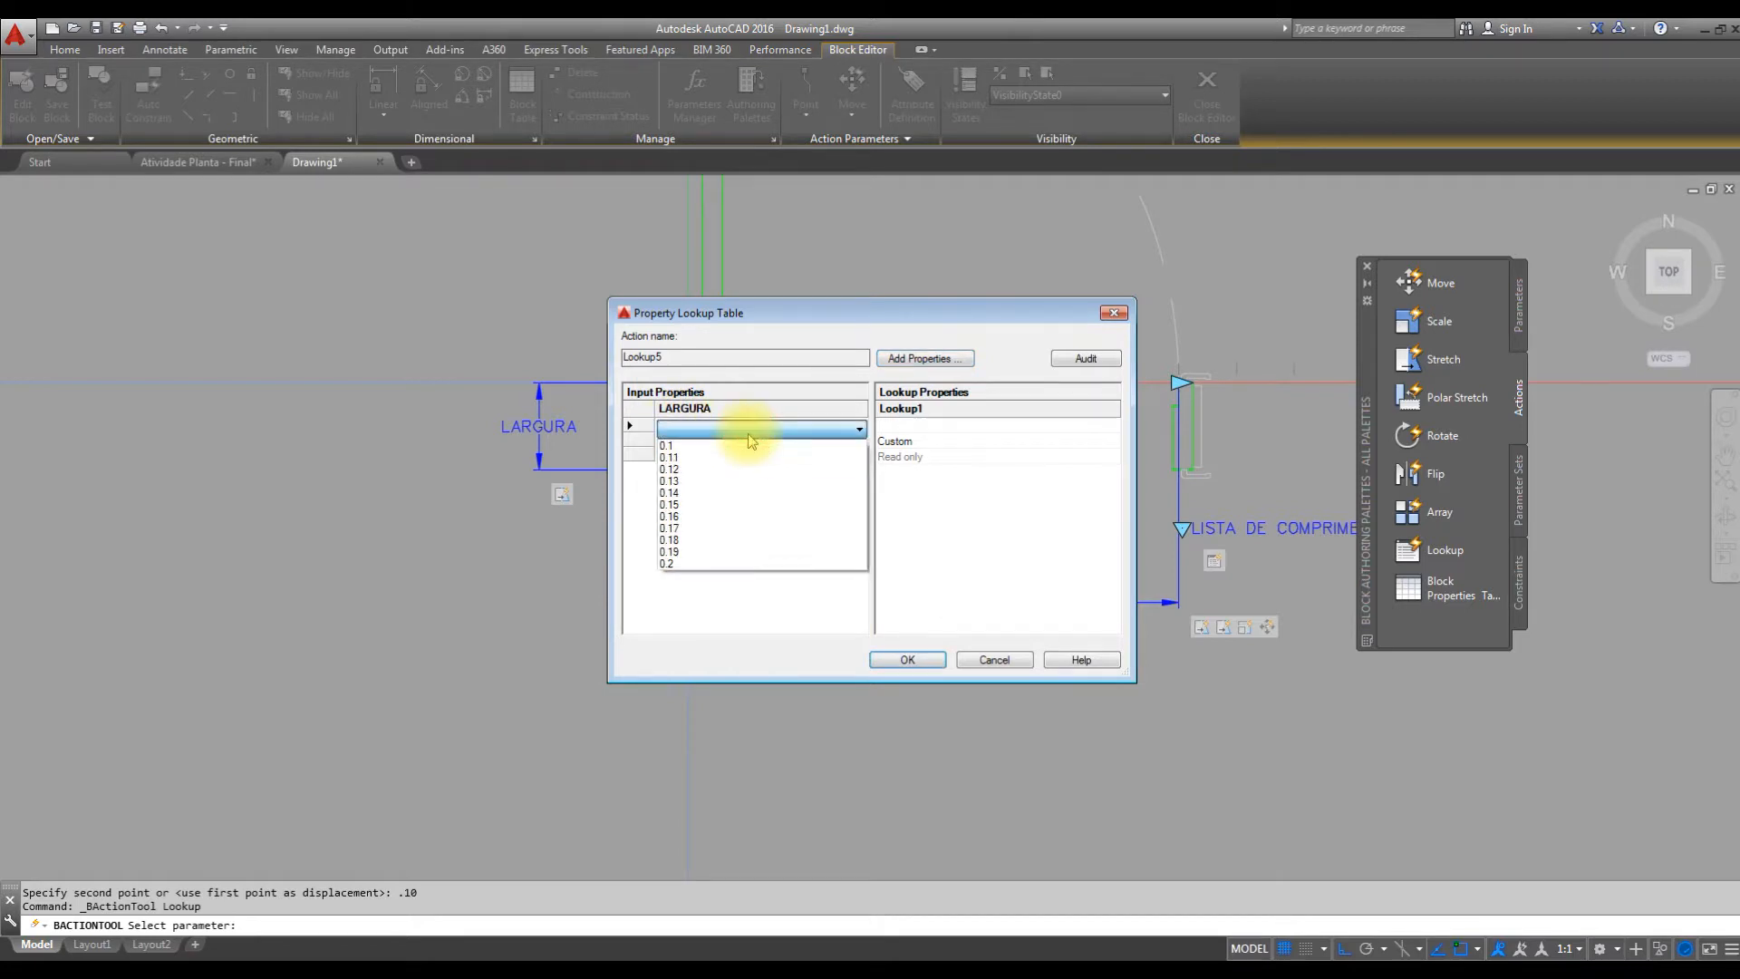
click(672, 447)
click(682, 441)
click(686, 444)
click(688, 473)
click(686, 457)
click(686, 460)
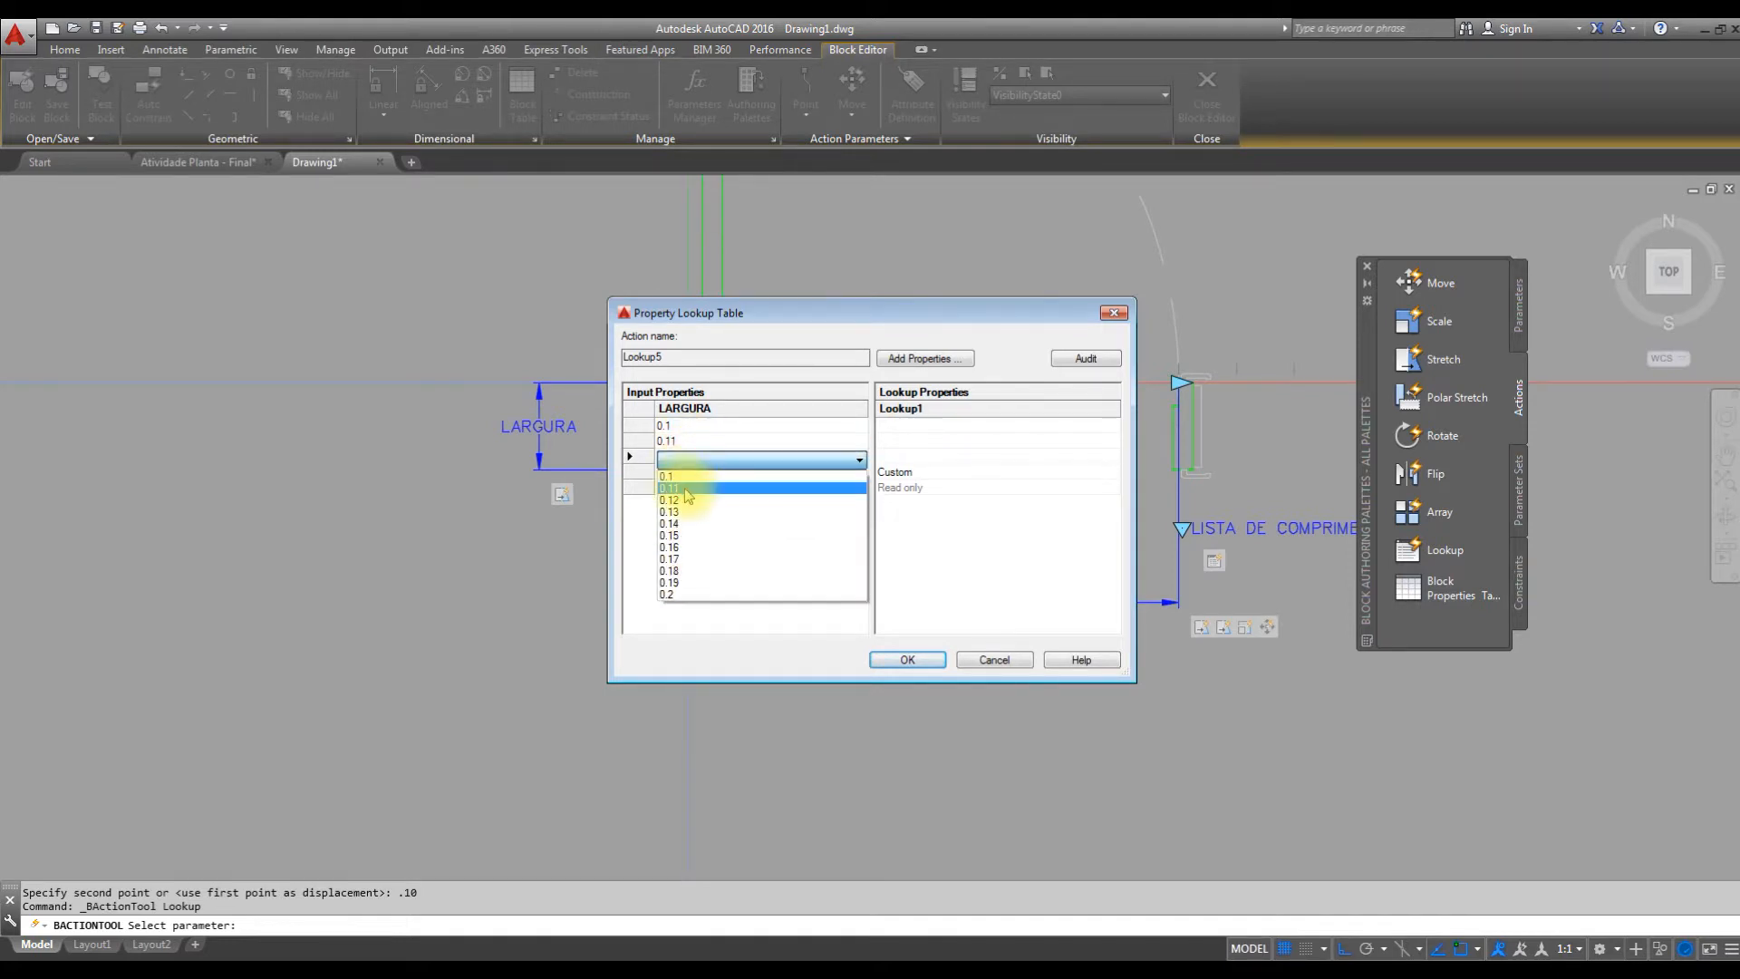
click(687, 500)
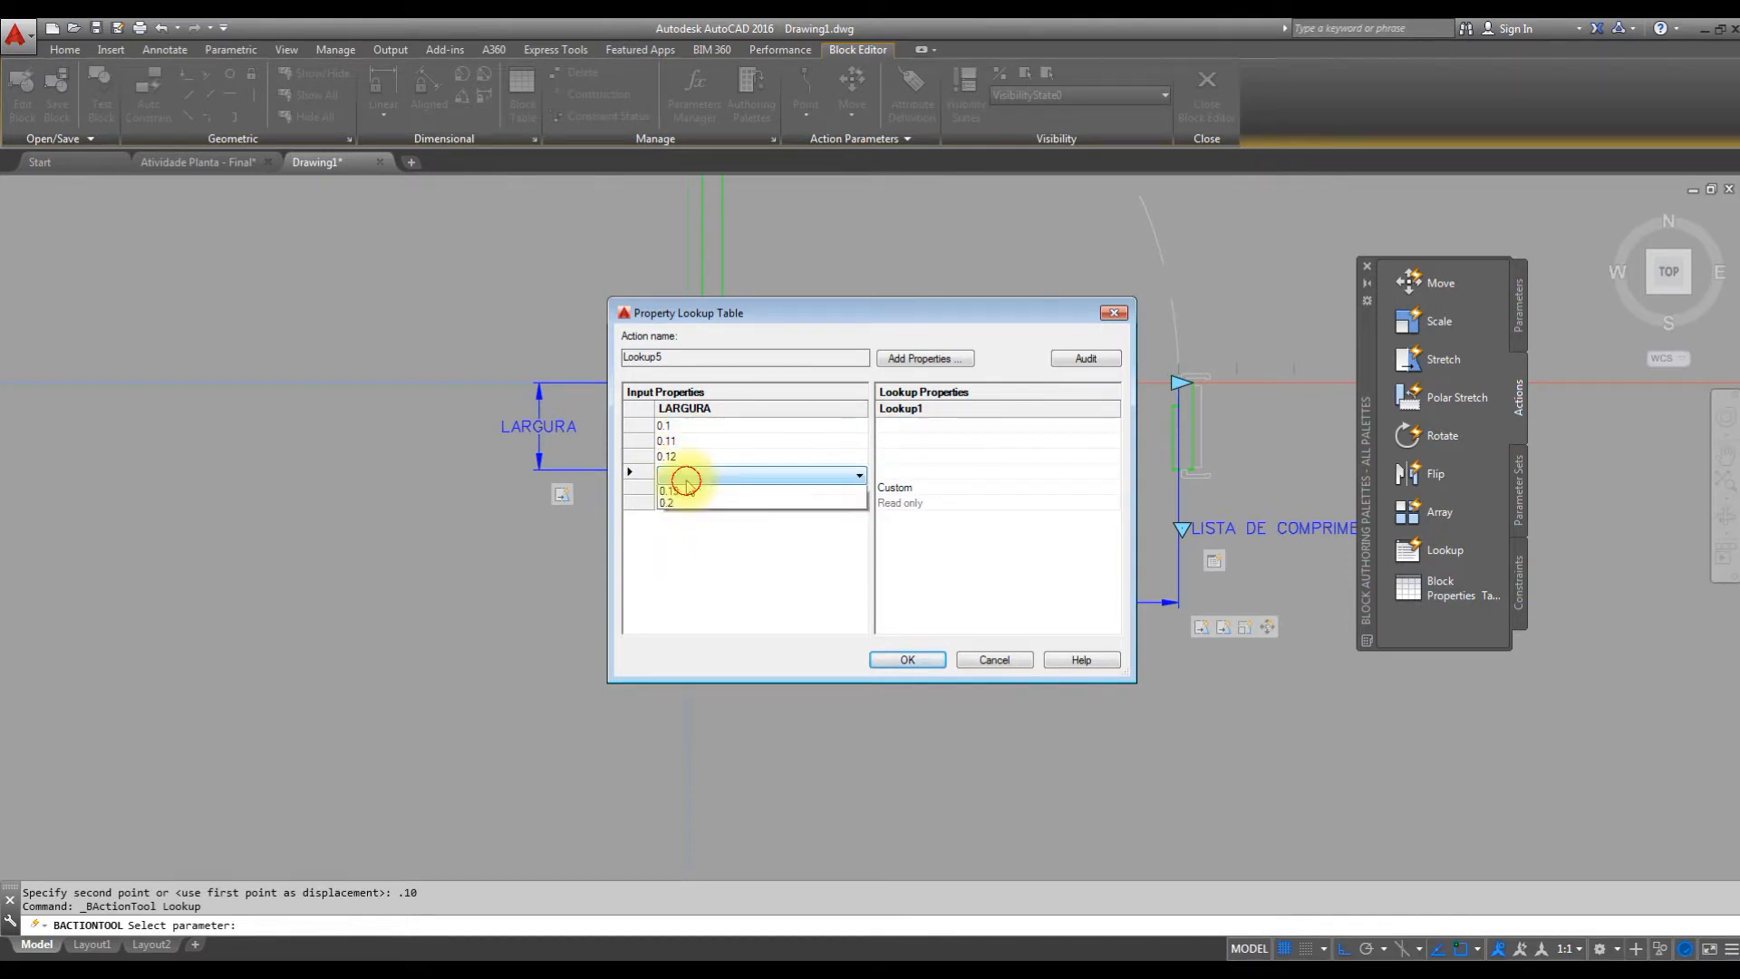
Add the LARGURA input values 0.13, 0.14, 0.15 and 0.16 to the following lookup table rows.
click(686, 478)
click(682, 524)
click(689, 491)
click(687, 548)
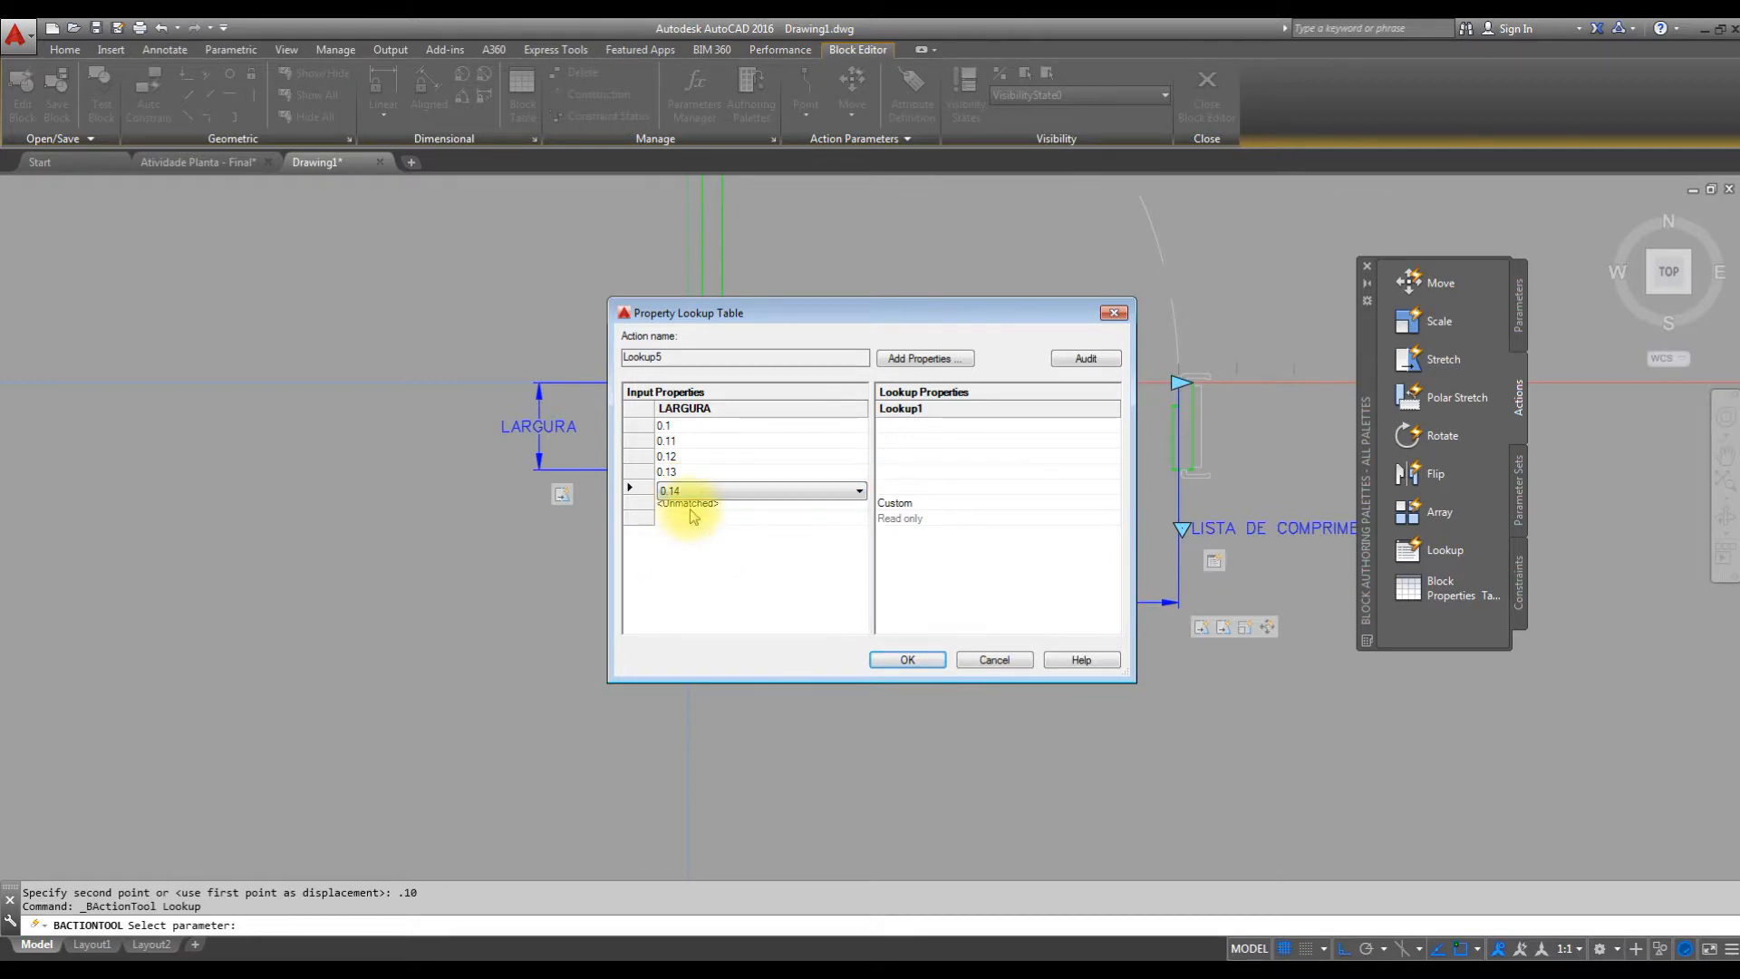
click(686, 506)
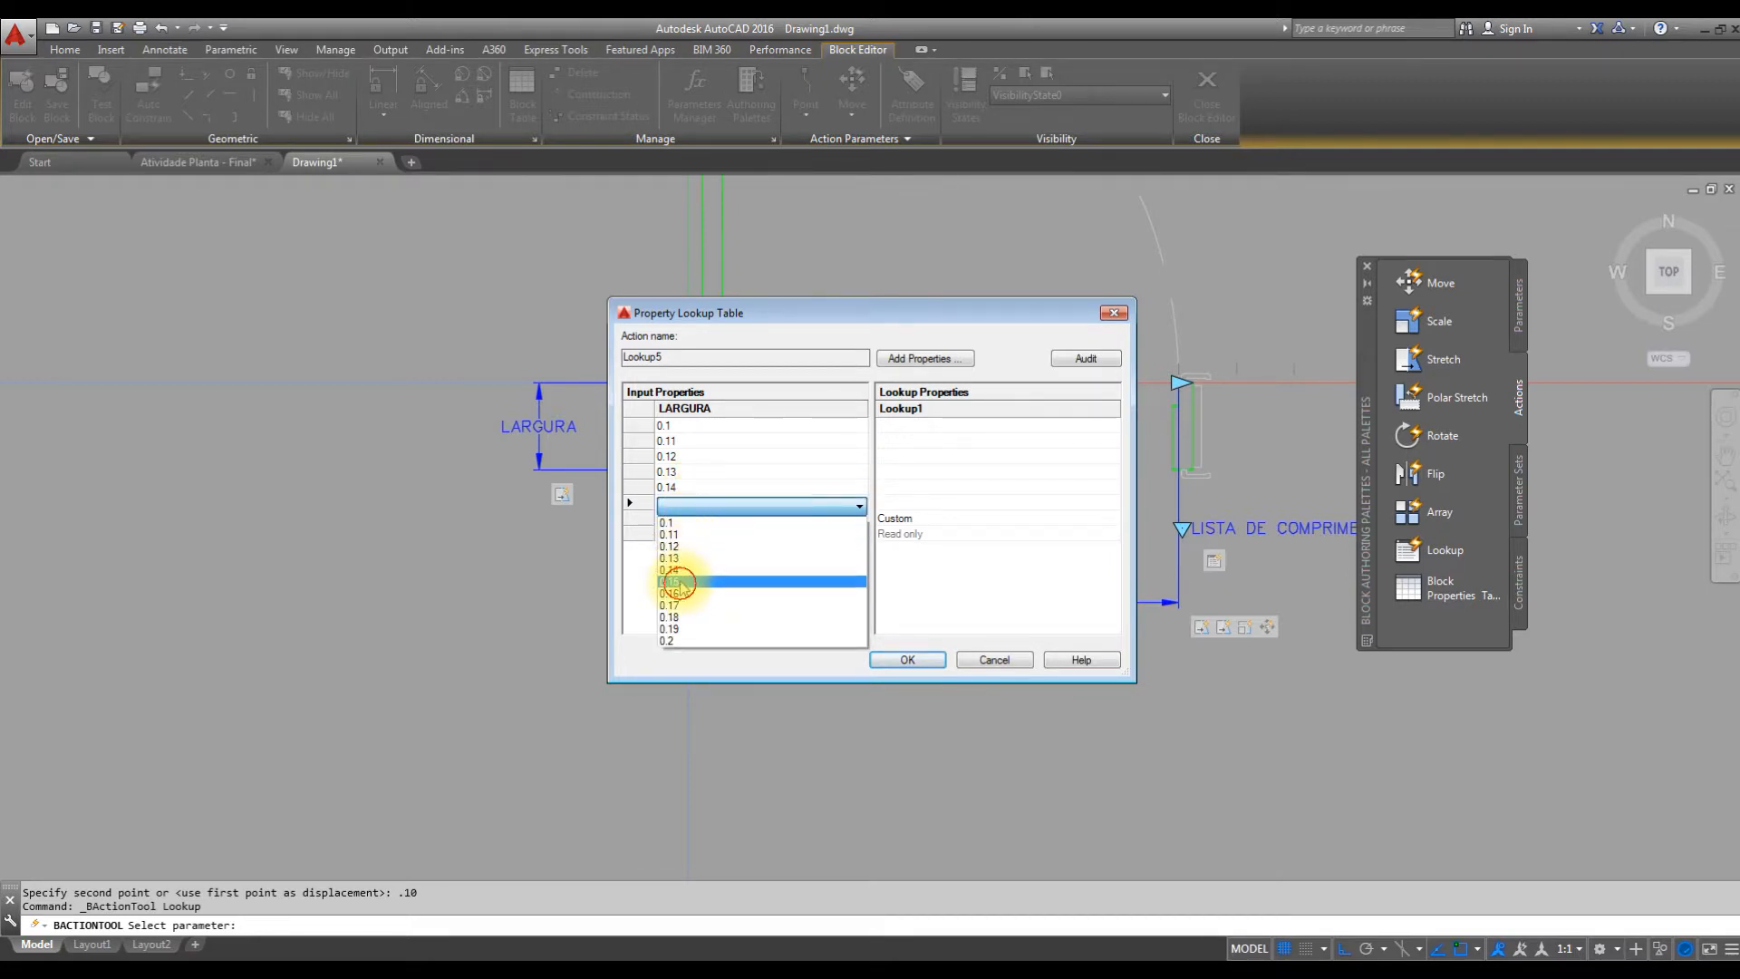
click(680, 584)
click(685, 515)
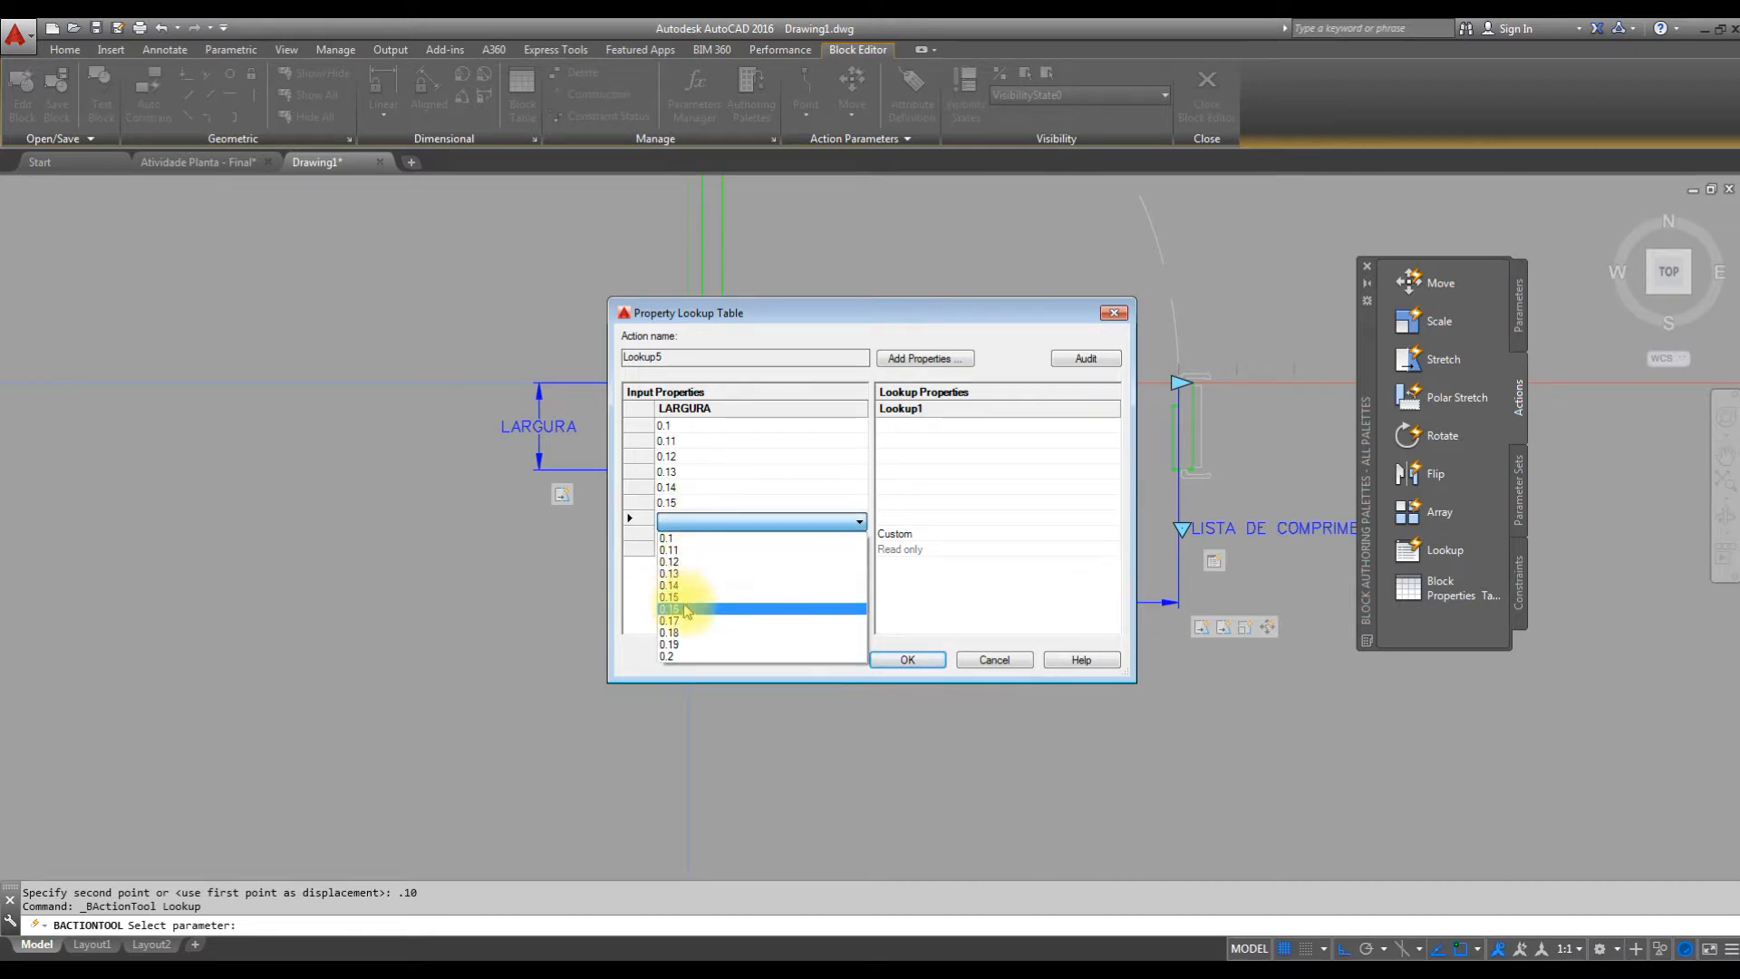
click(681, 609)
Complete the LARGURA input column of the lookup table with the values 0.17, 0.18, 0.19 and 0.2.
click(690, 536)
click(691, 537)
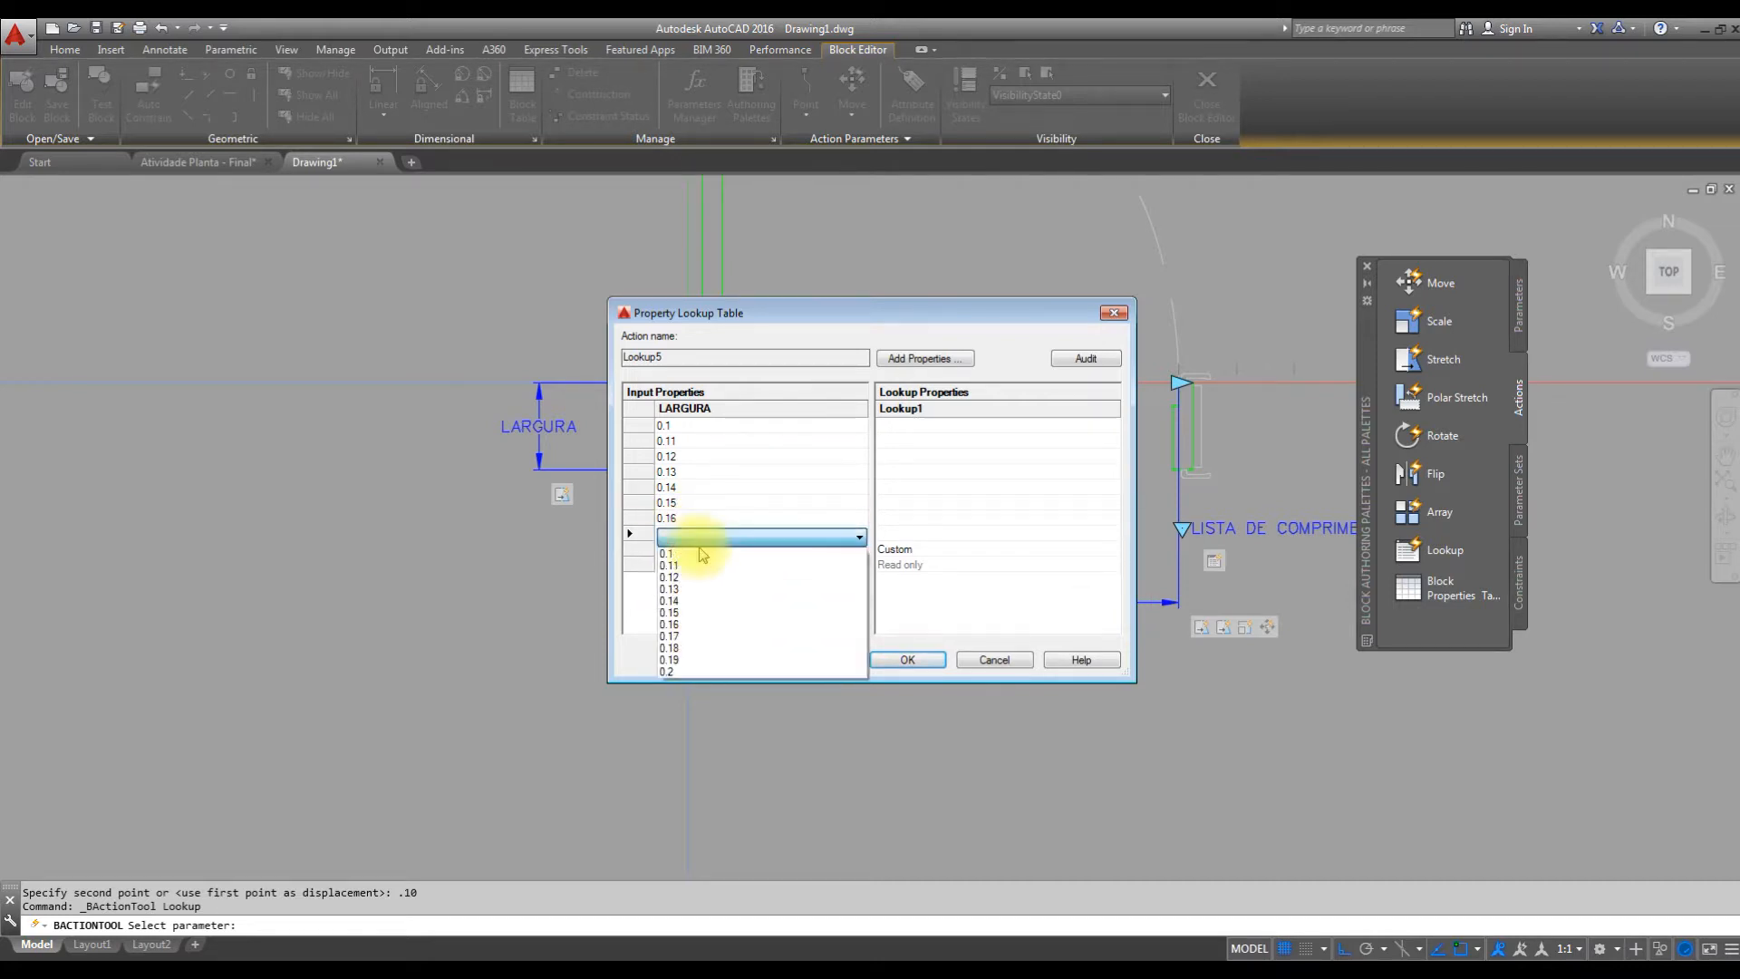
click(698, 644)
click(698, 549)
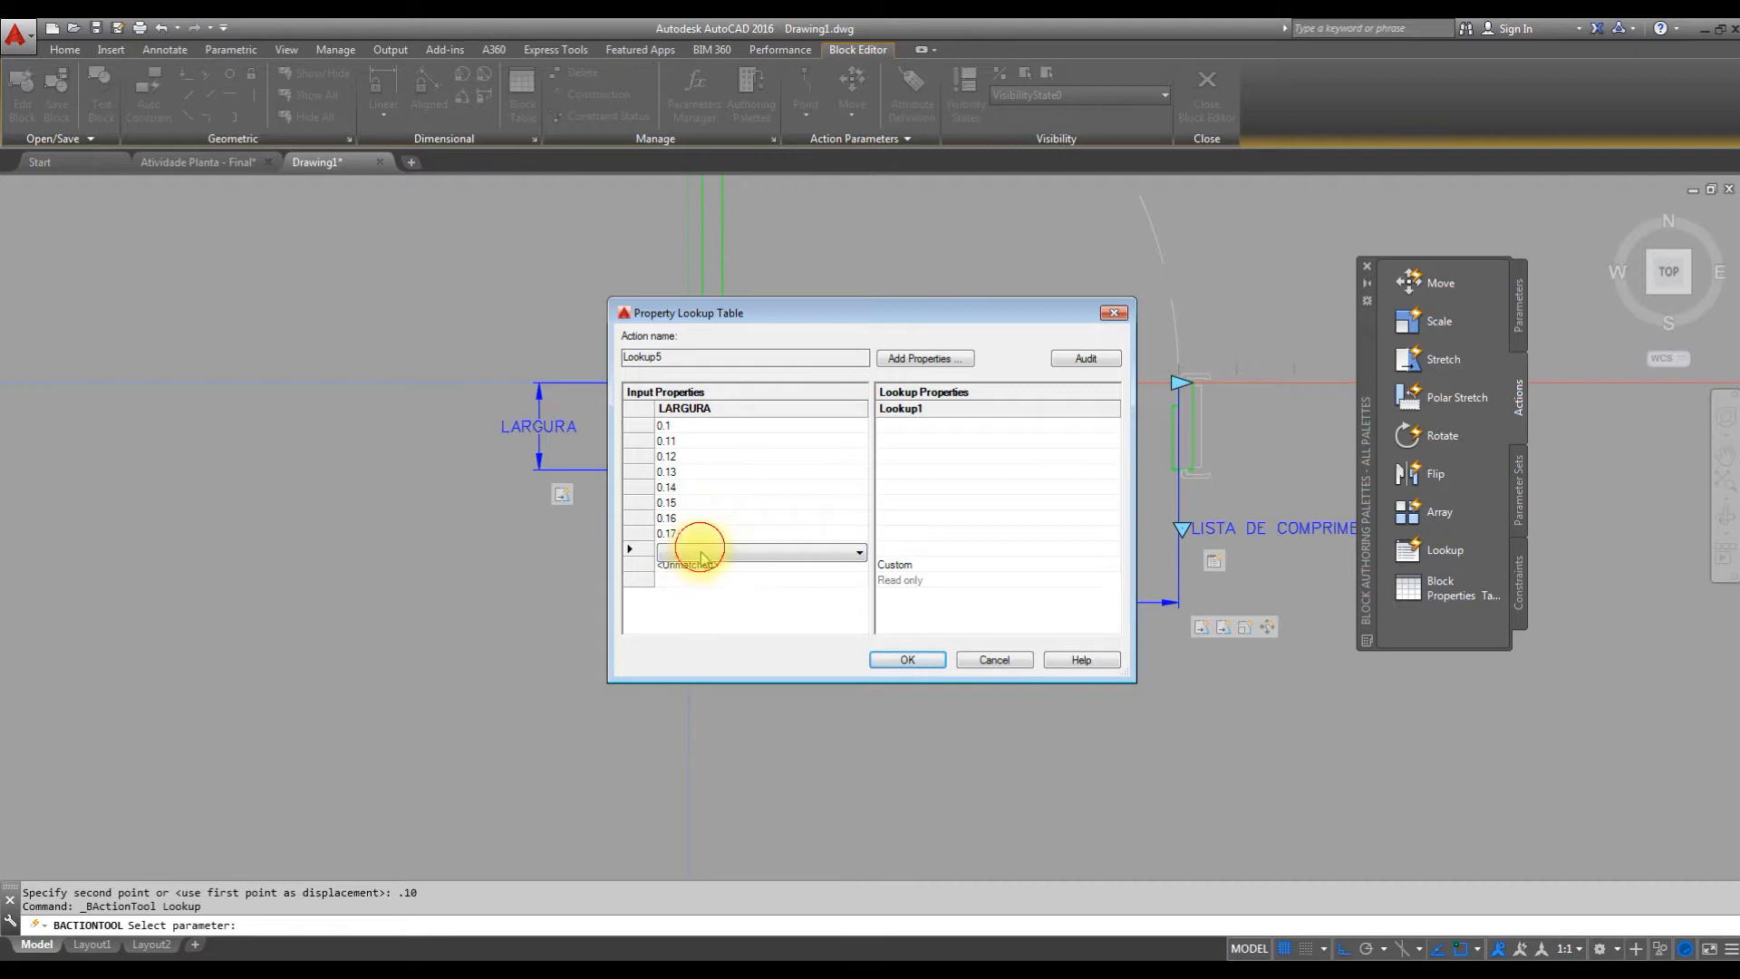
click(698, 553)
click(686, 662)
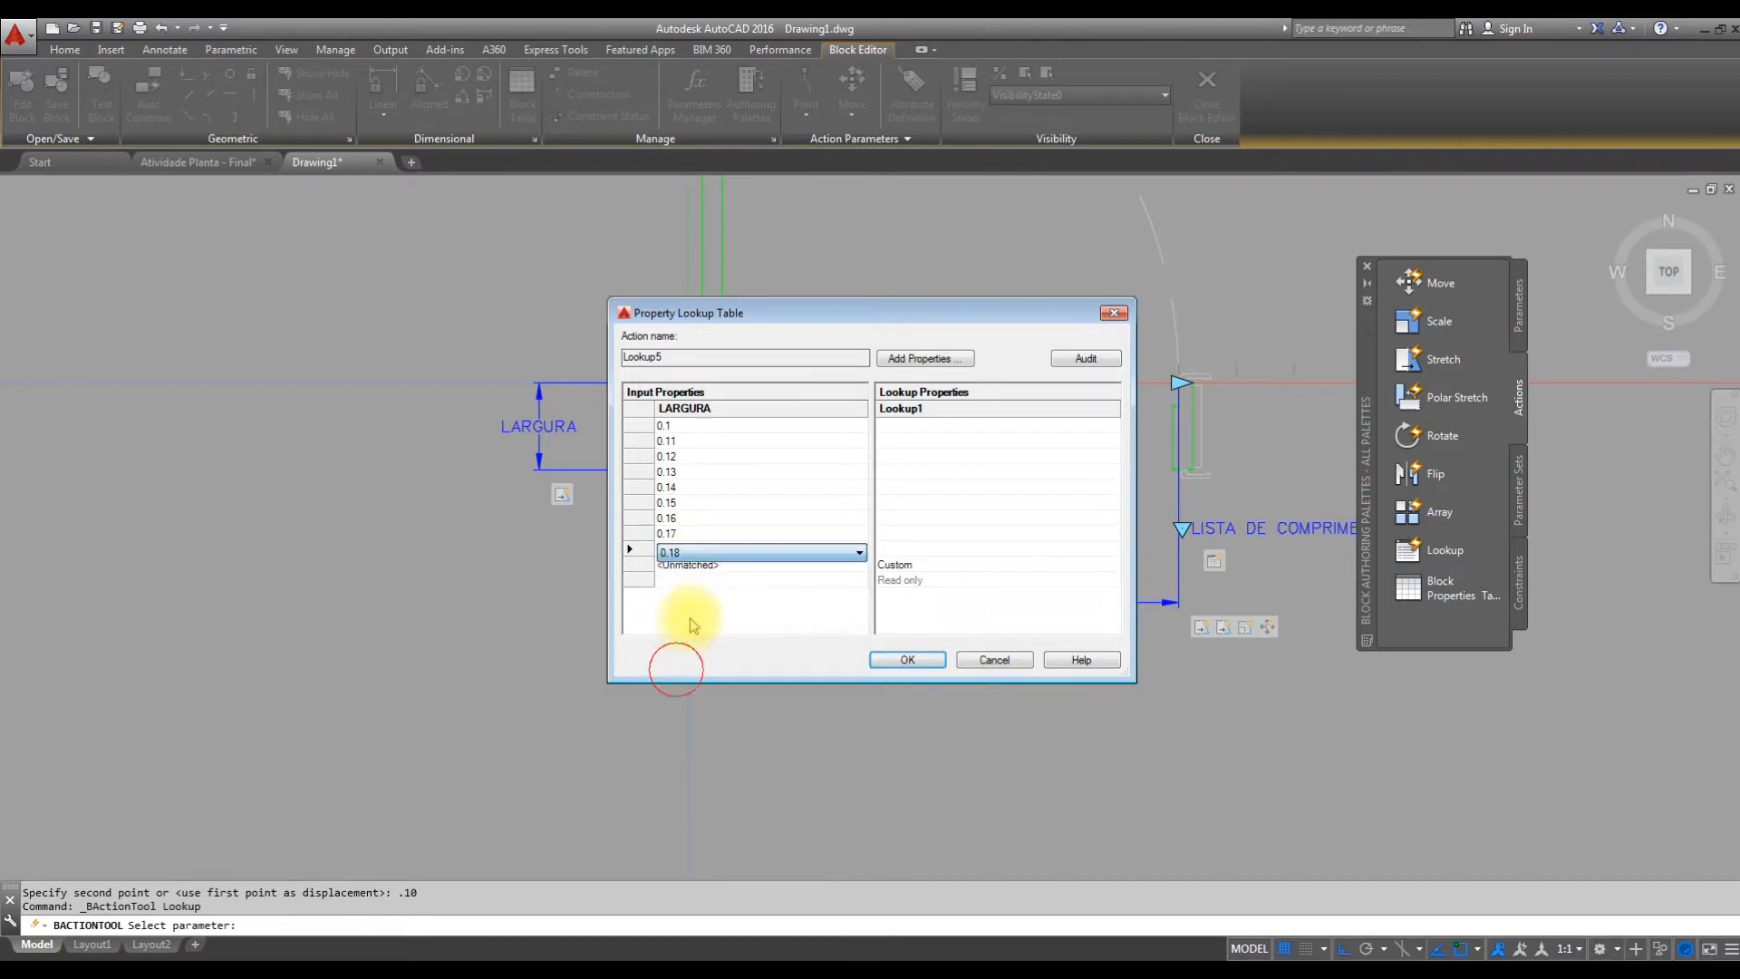
click(693, 569)
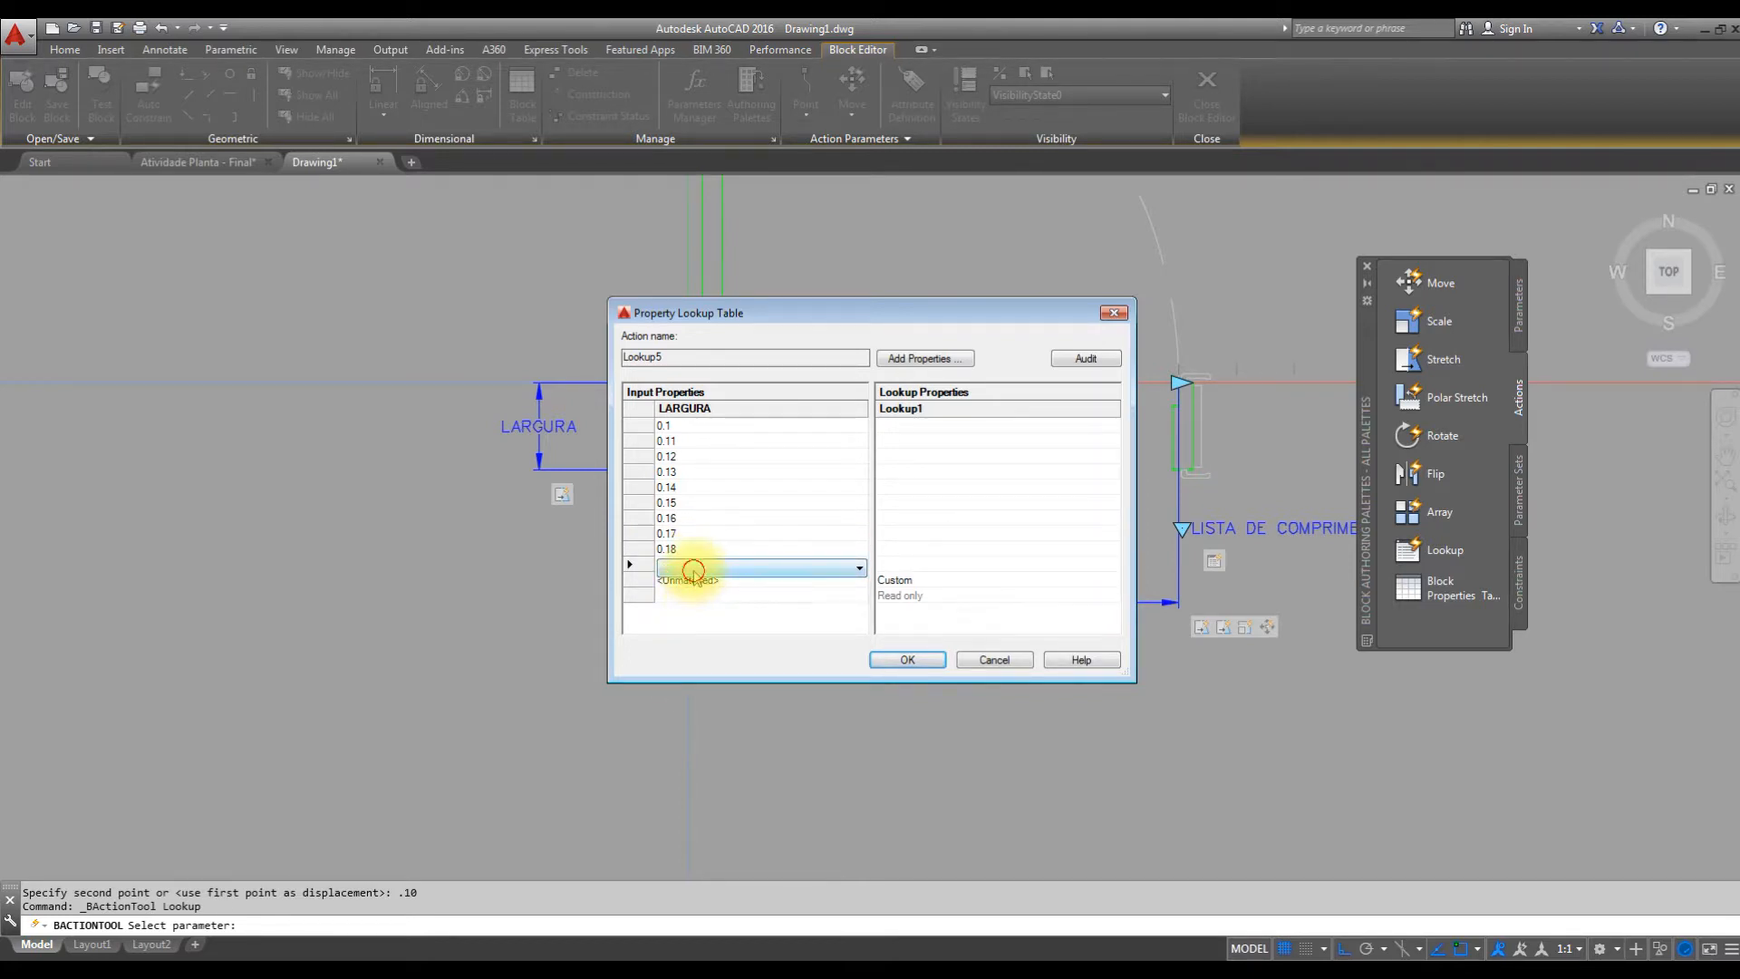
click(693, 571)
click(686, 690)
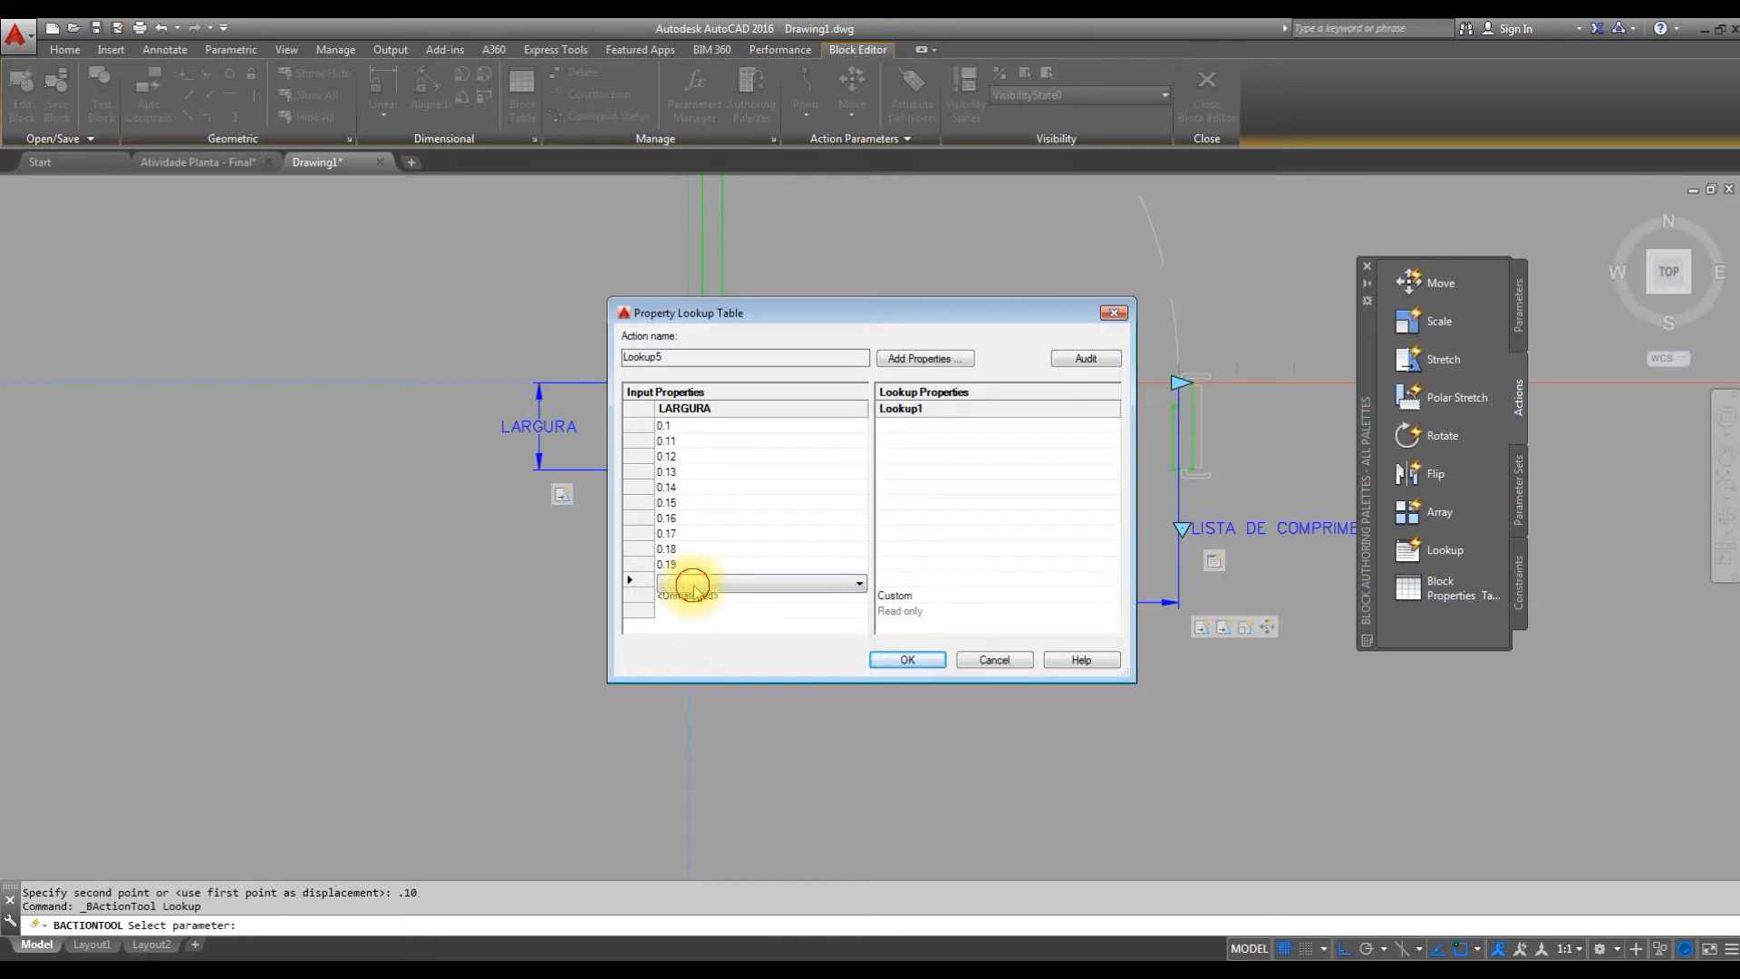
click(689, 584)
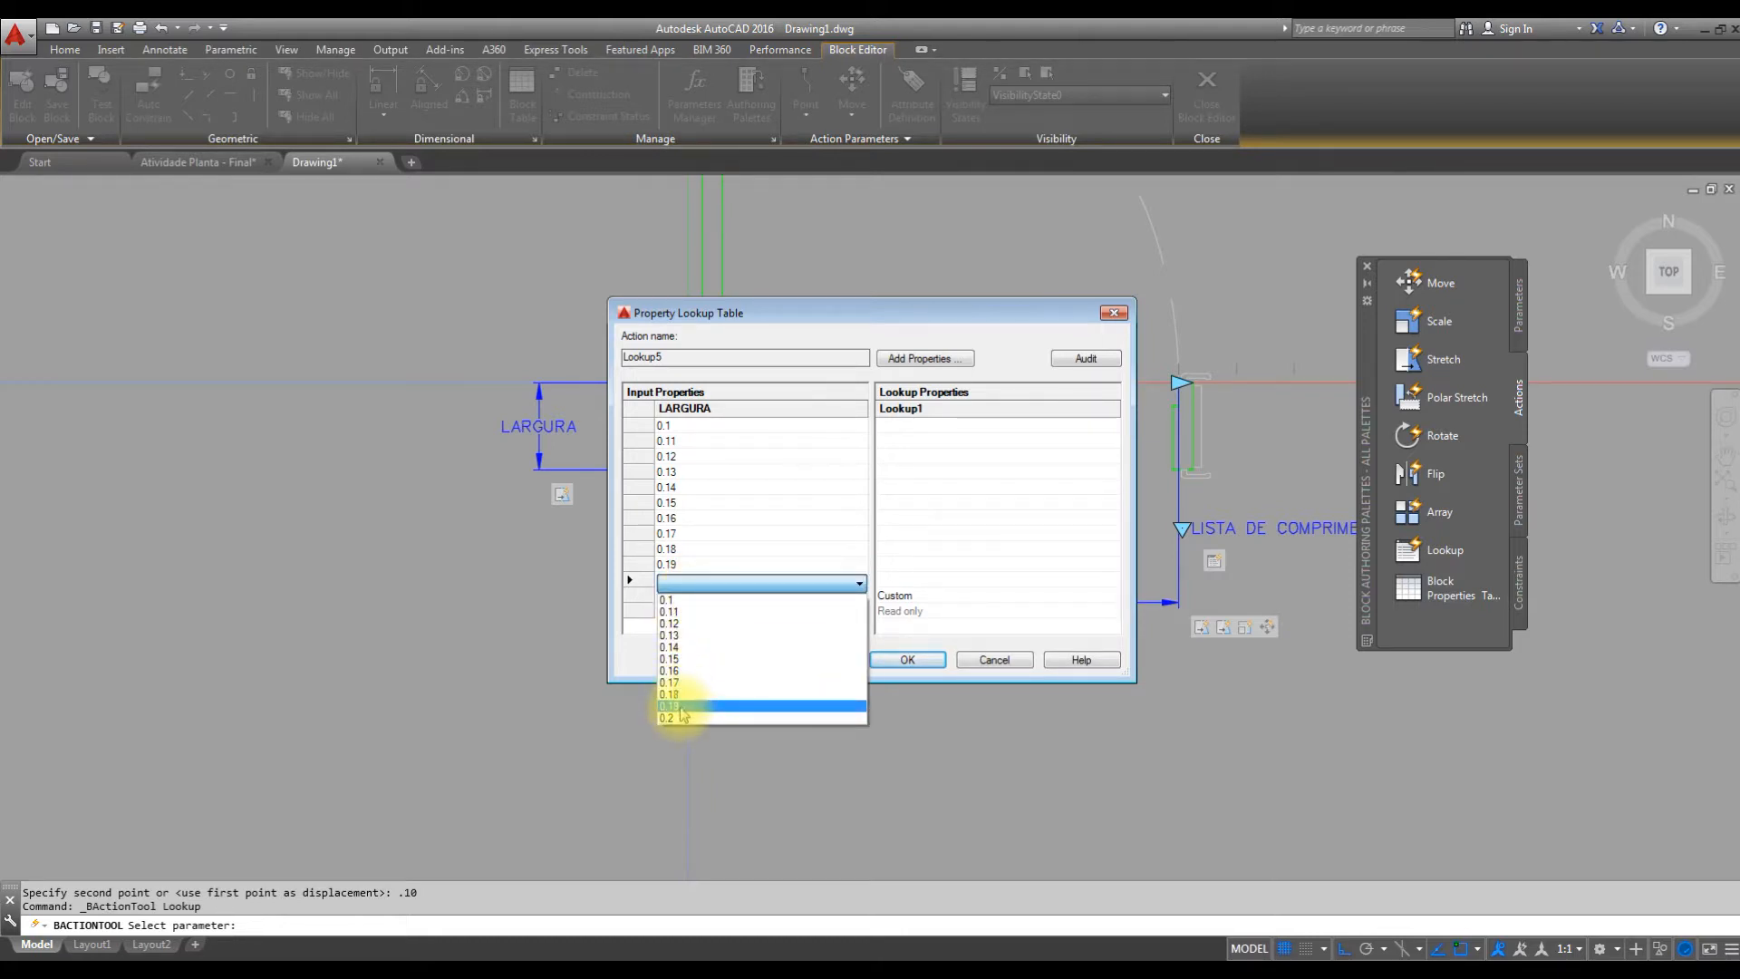
click(677, 716)
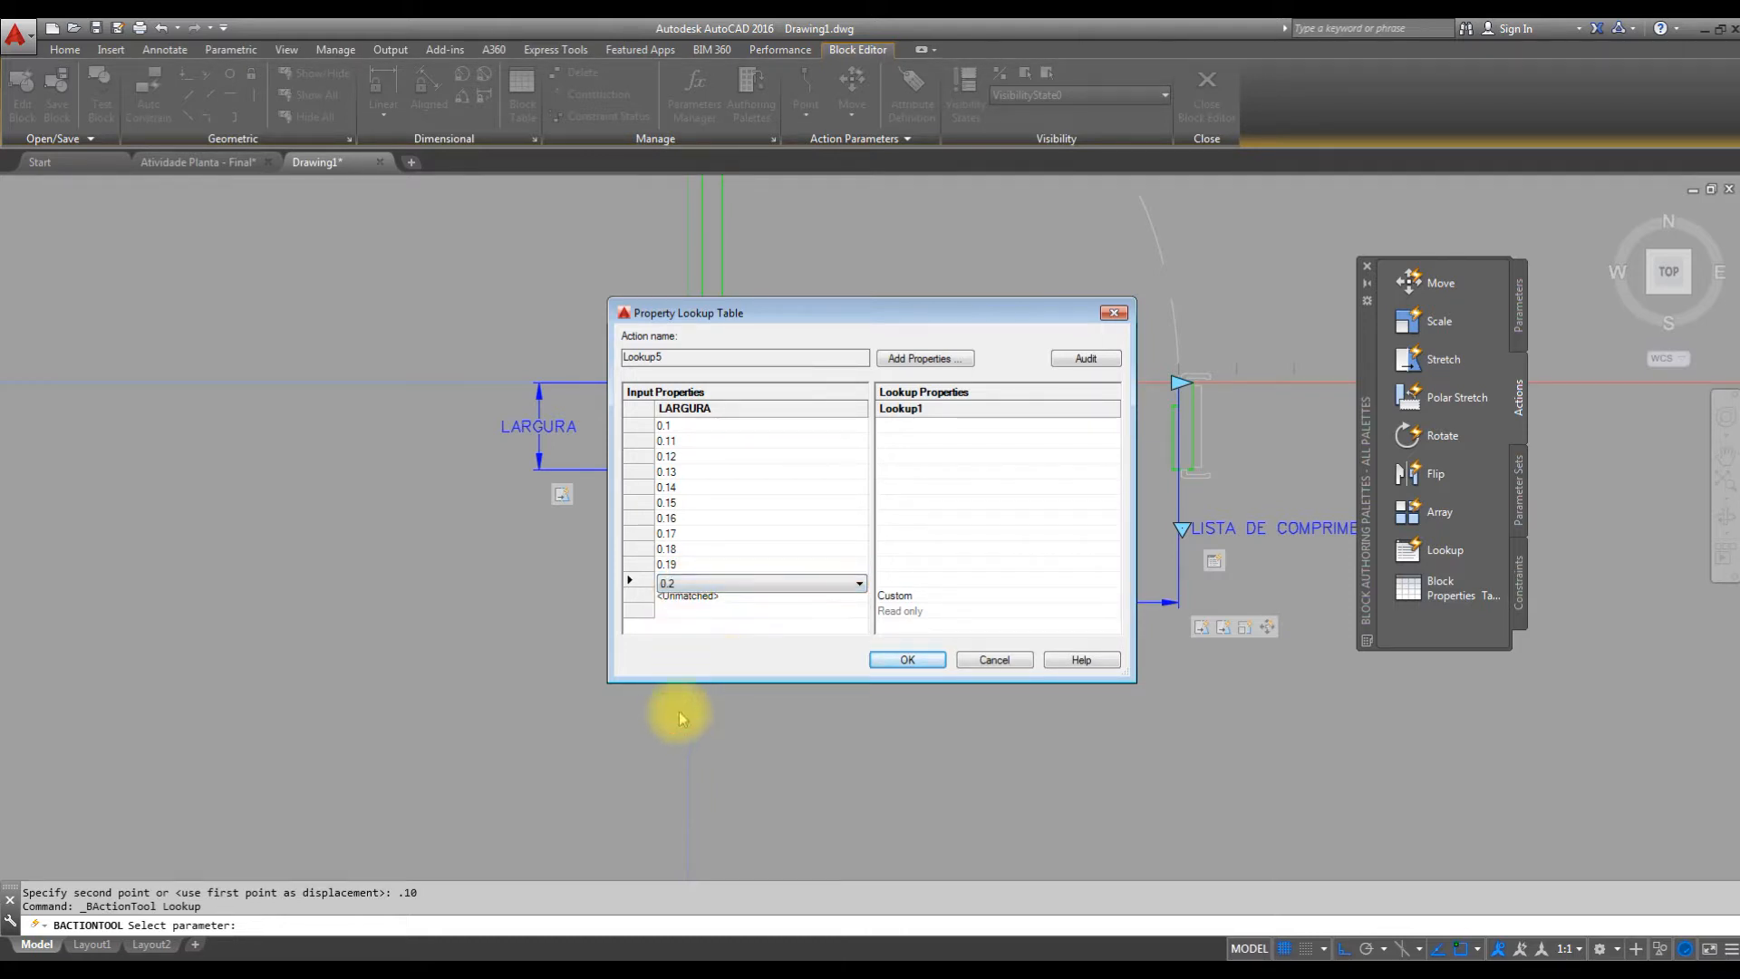
click(711, 600)
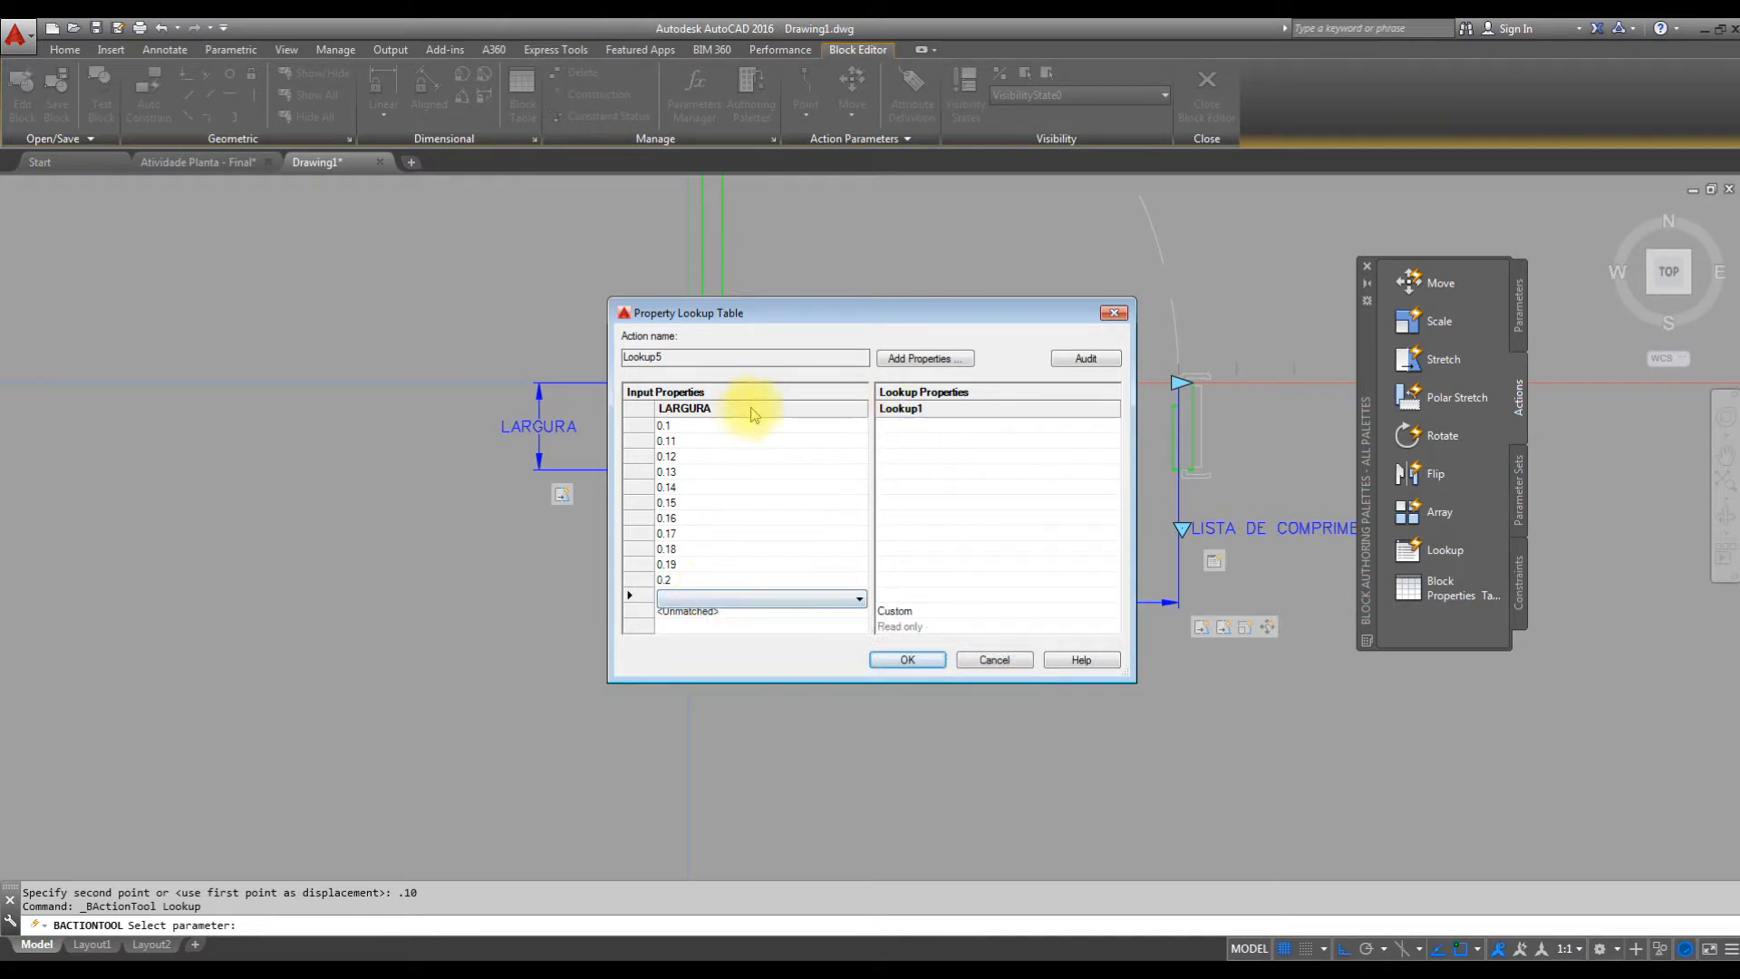
Enter the lookup labels 10 cm and 11 cm for the LARGURA values 0.1 and 0.11.
click(935, 424)
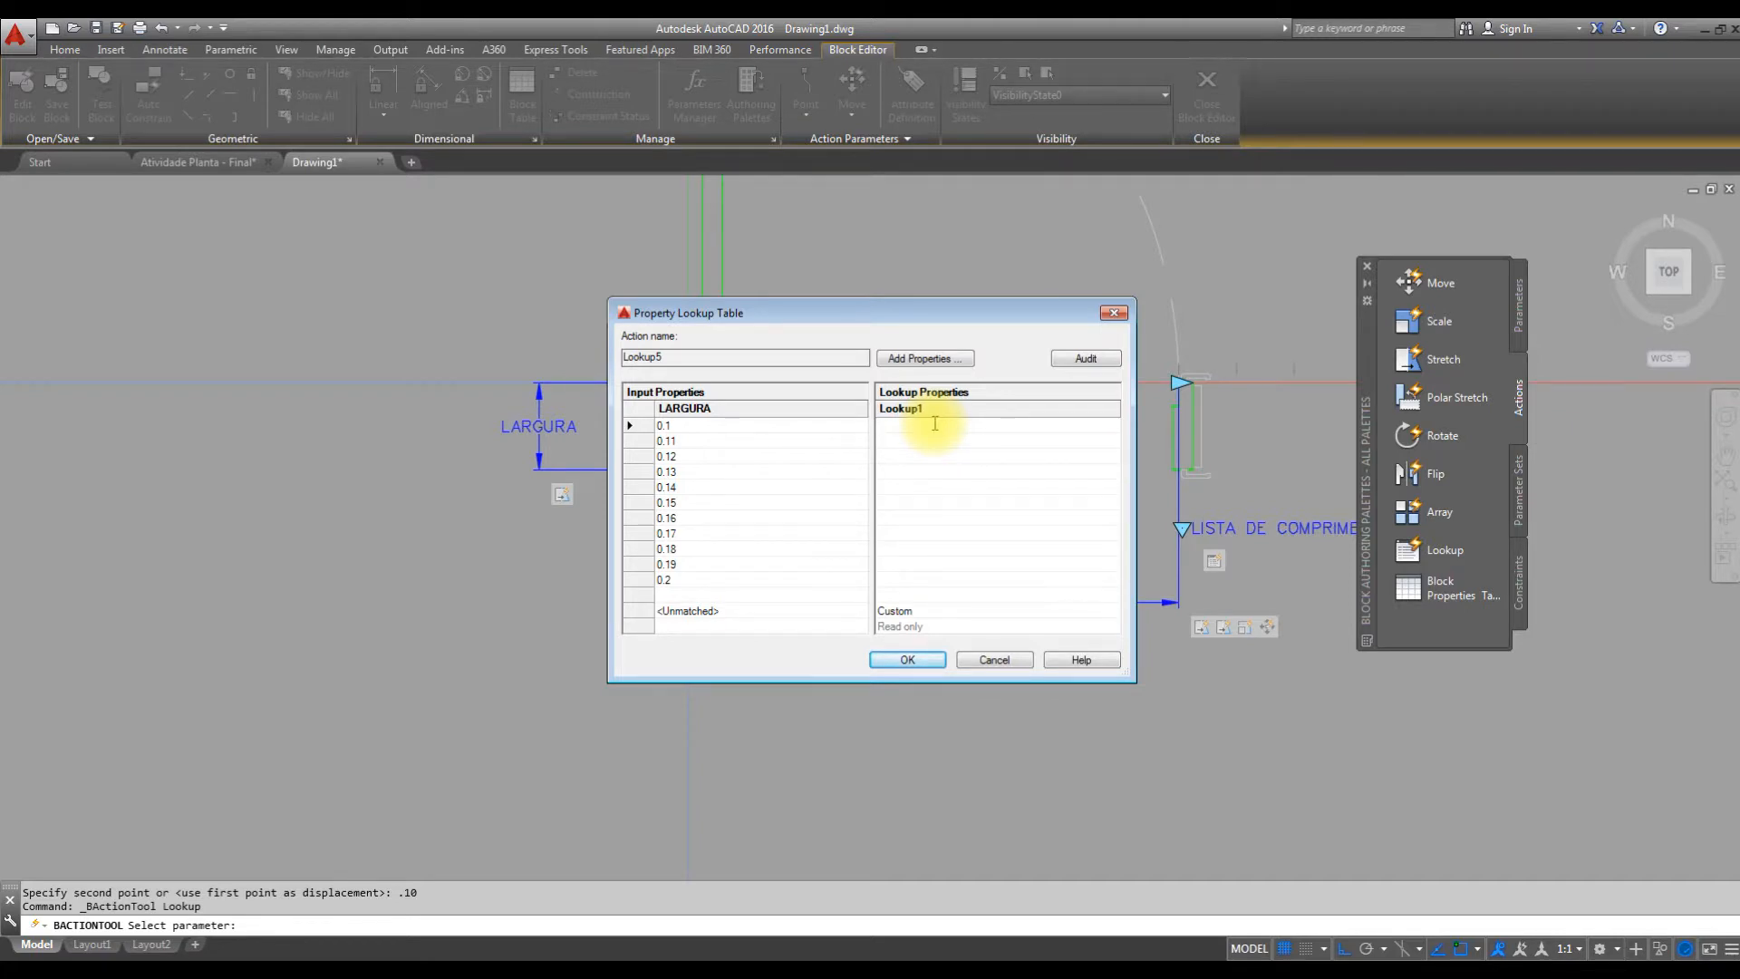
click(934, 423)
text(10 M)
key(BackSpace)
key(Caps_Lock)
text(cm)
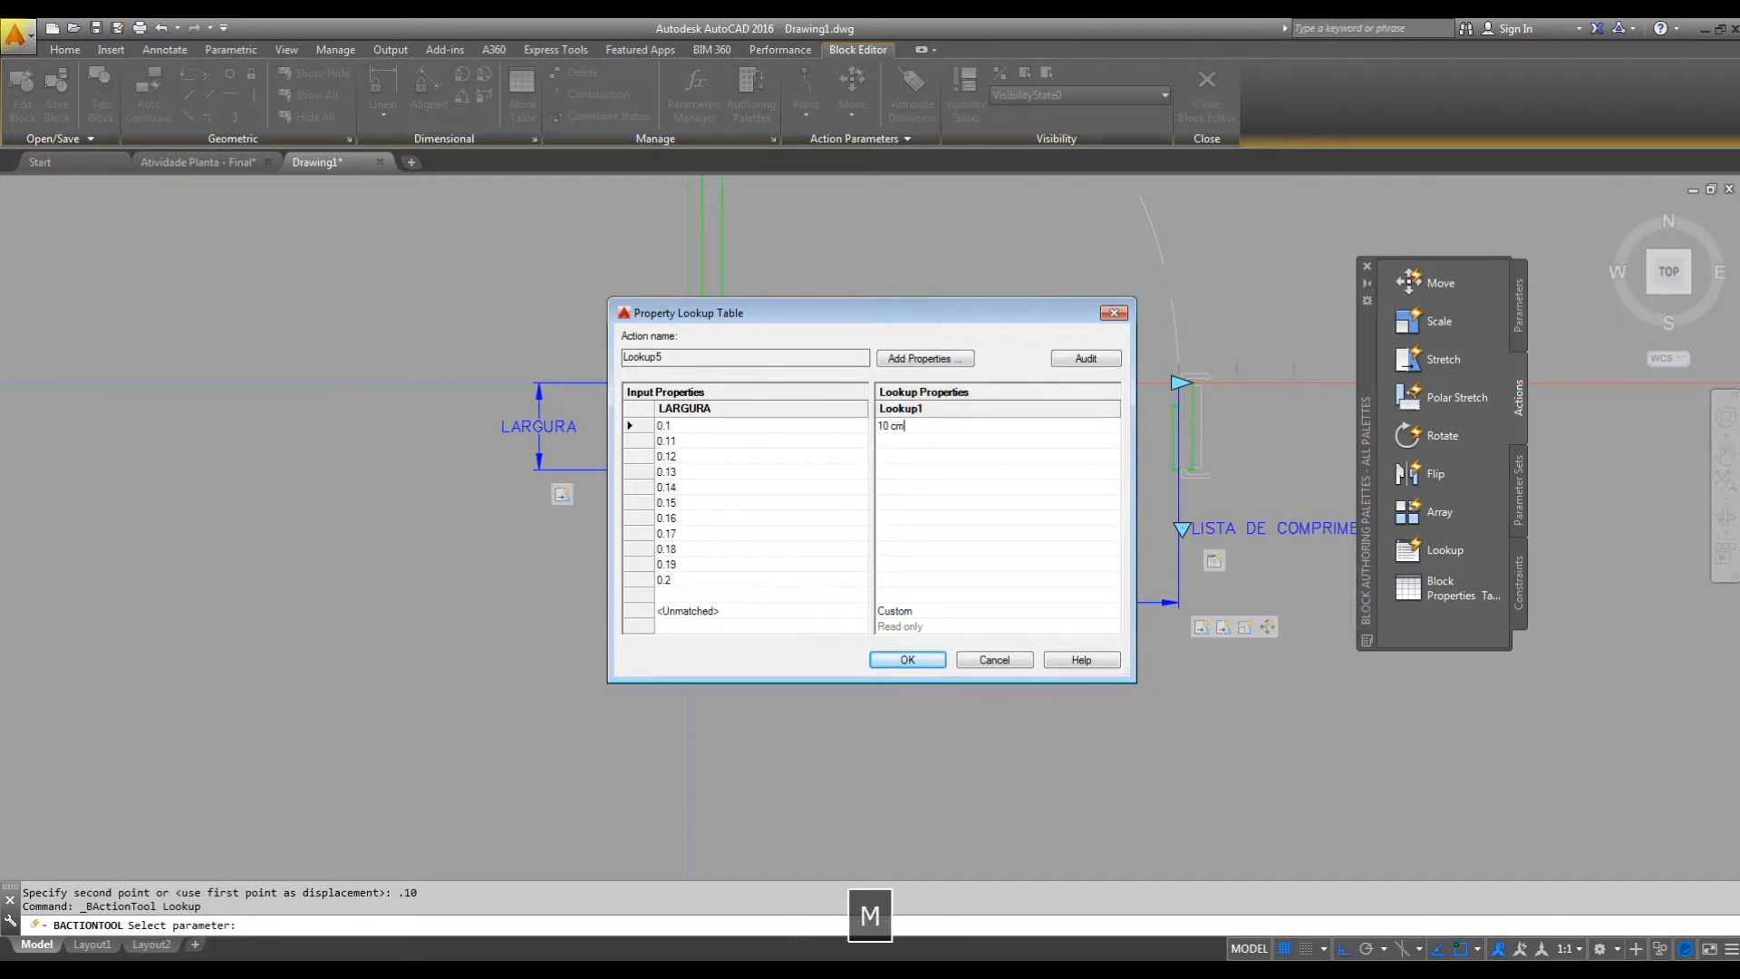
key(Tab)
text(11 cm)
key(Tab)
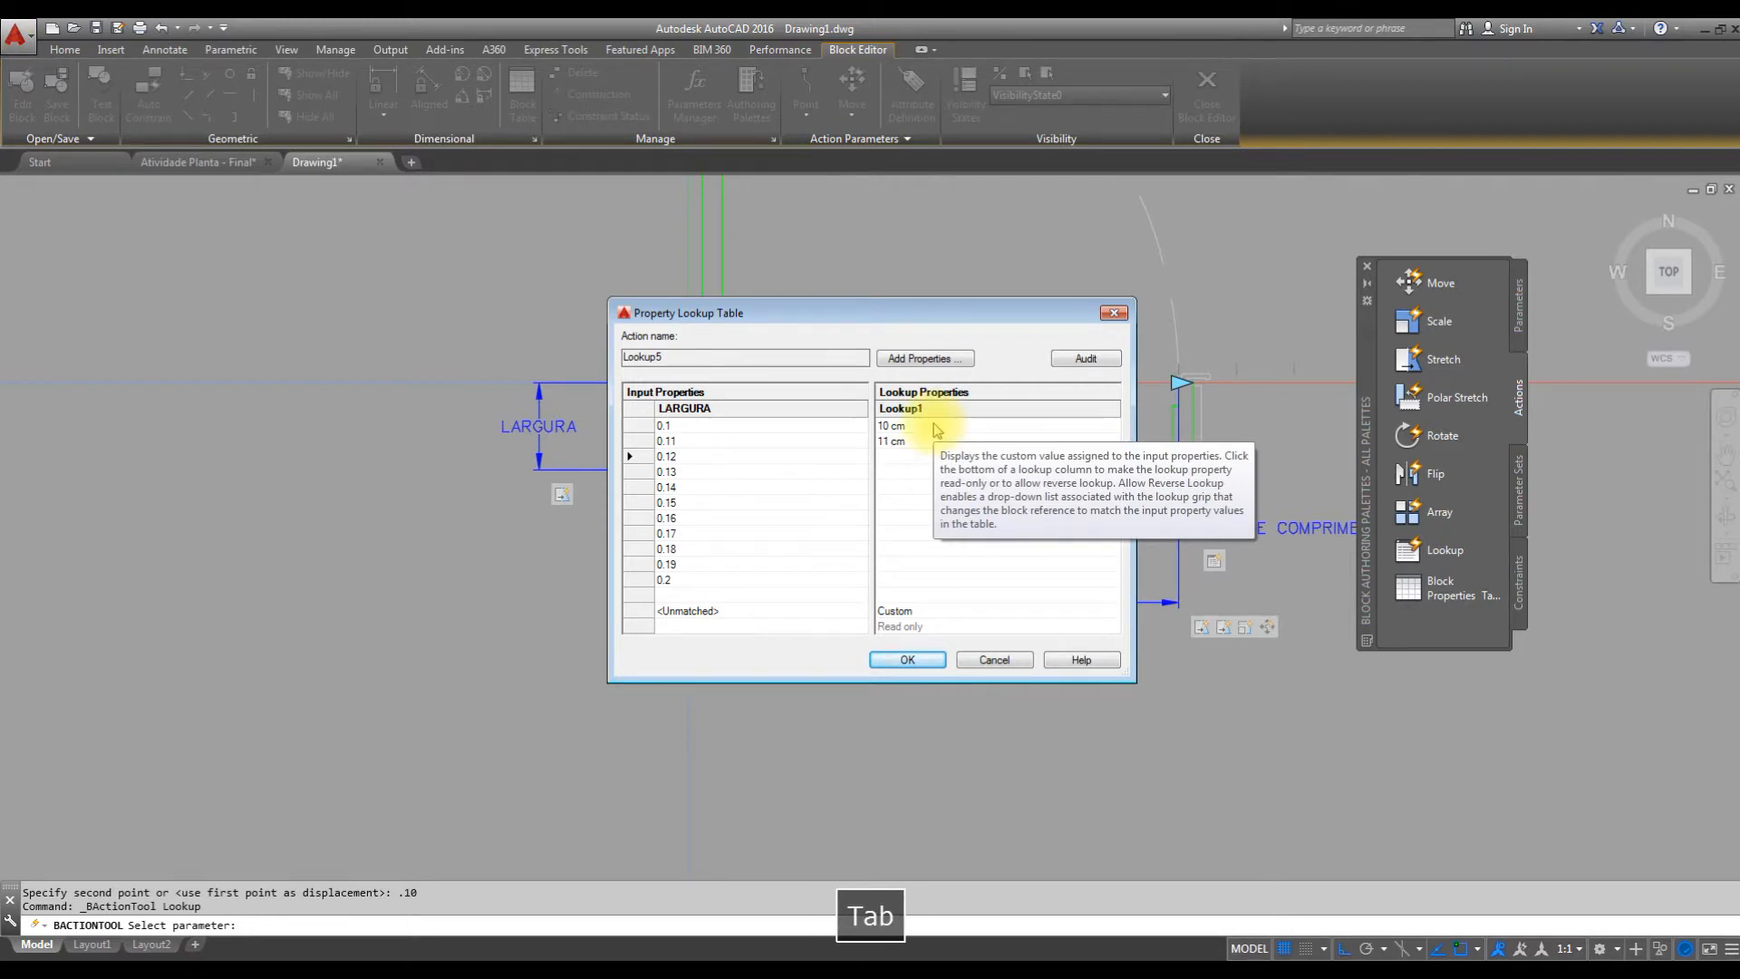
Enter the lookup labels 12 cm, 13 cm and 14 cm for the LARGURA values 0.12, 0.13 and 0.14.
text(12 cm)
key(Tab)
text(13 cm)
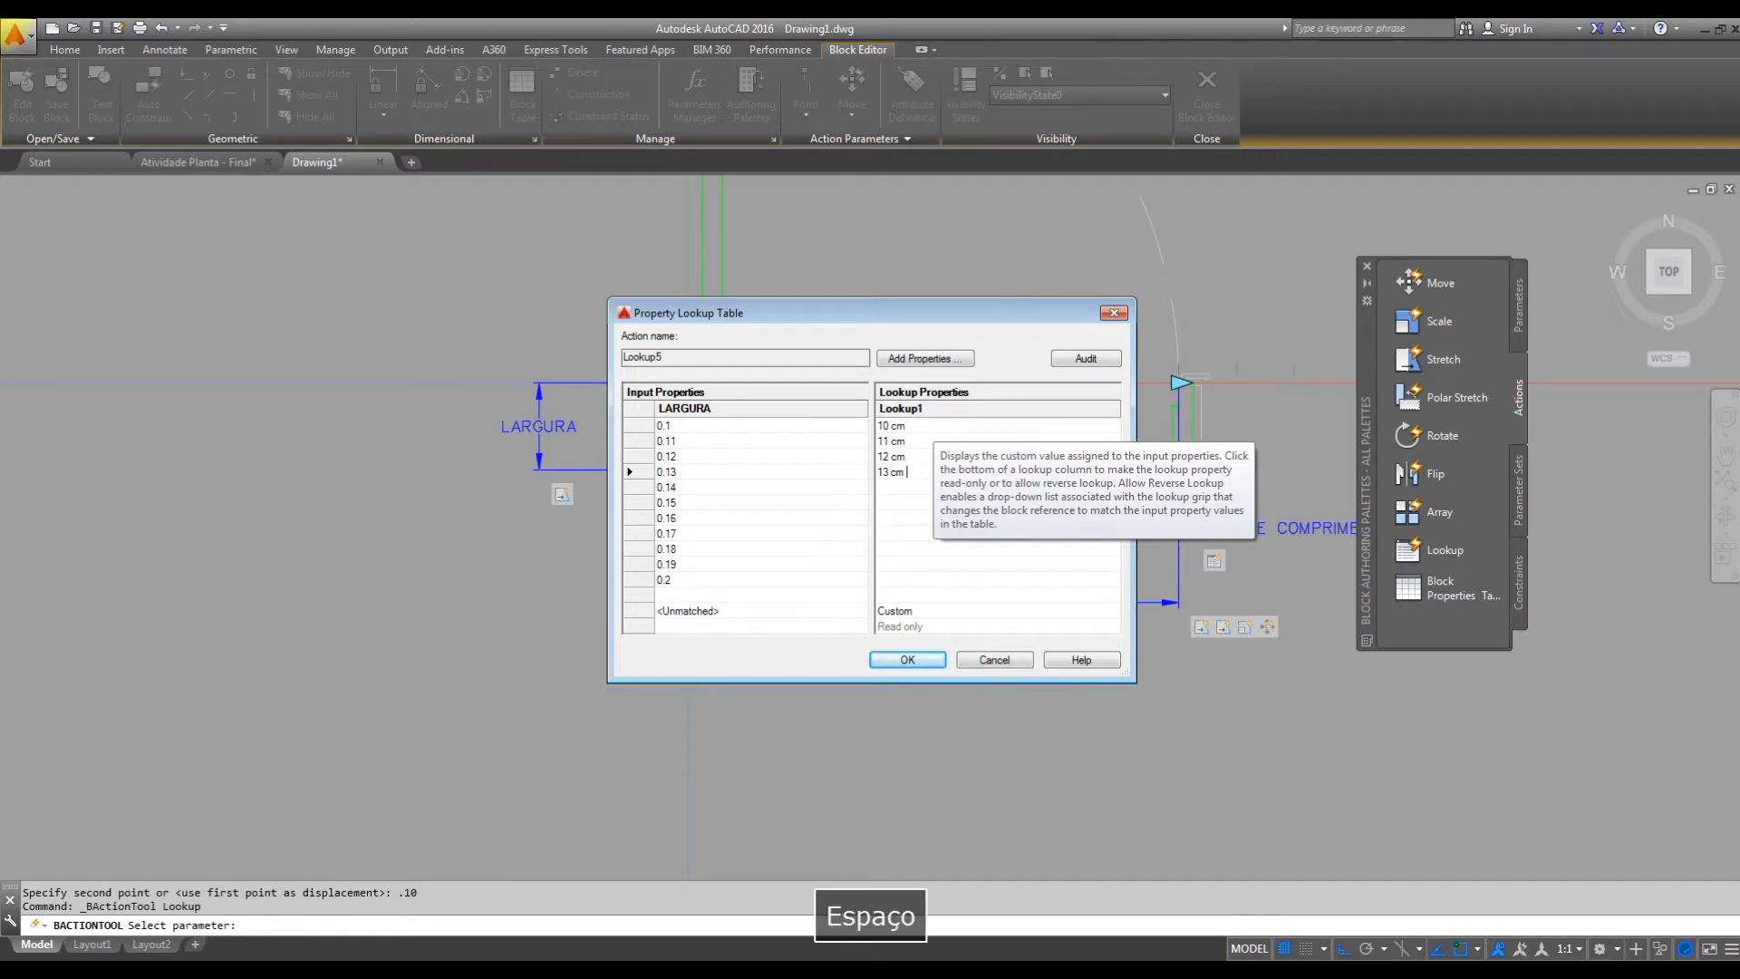
key(Tab)
text(14 cm)
key(Tab)
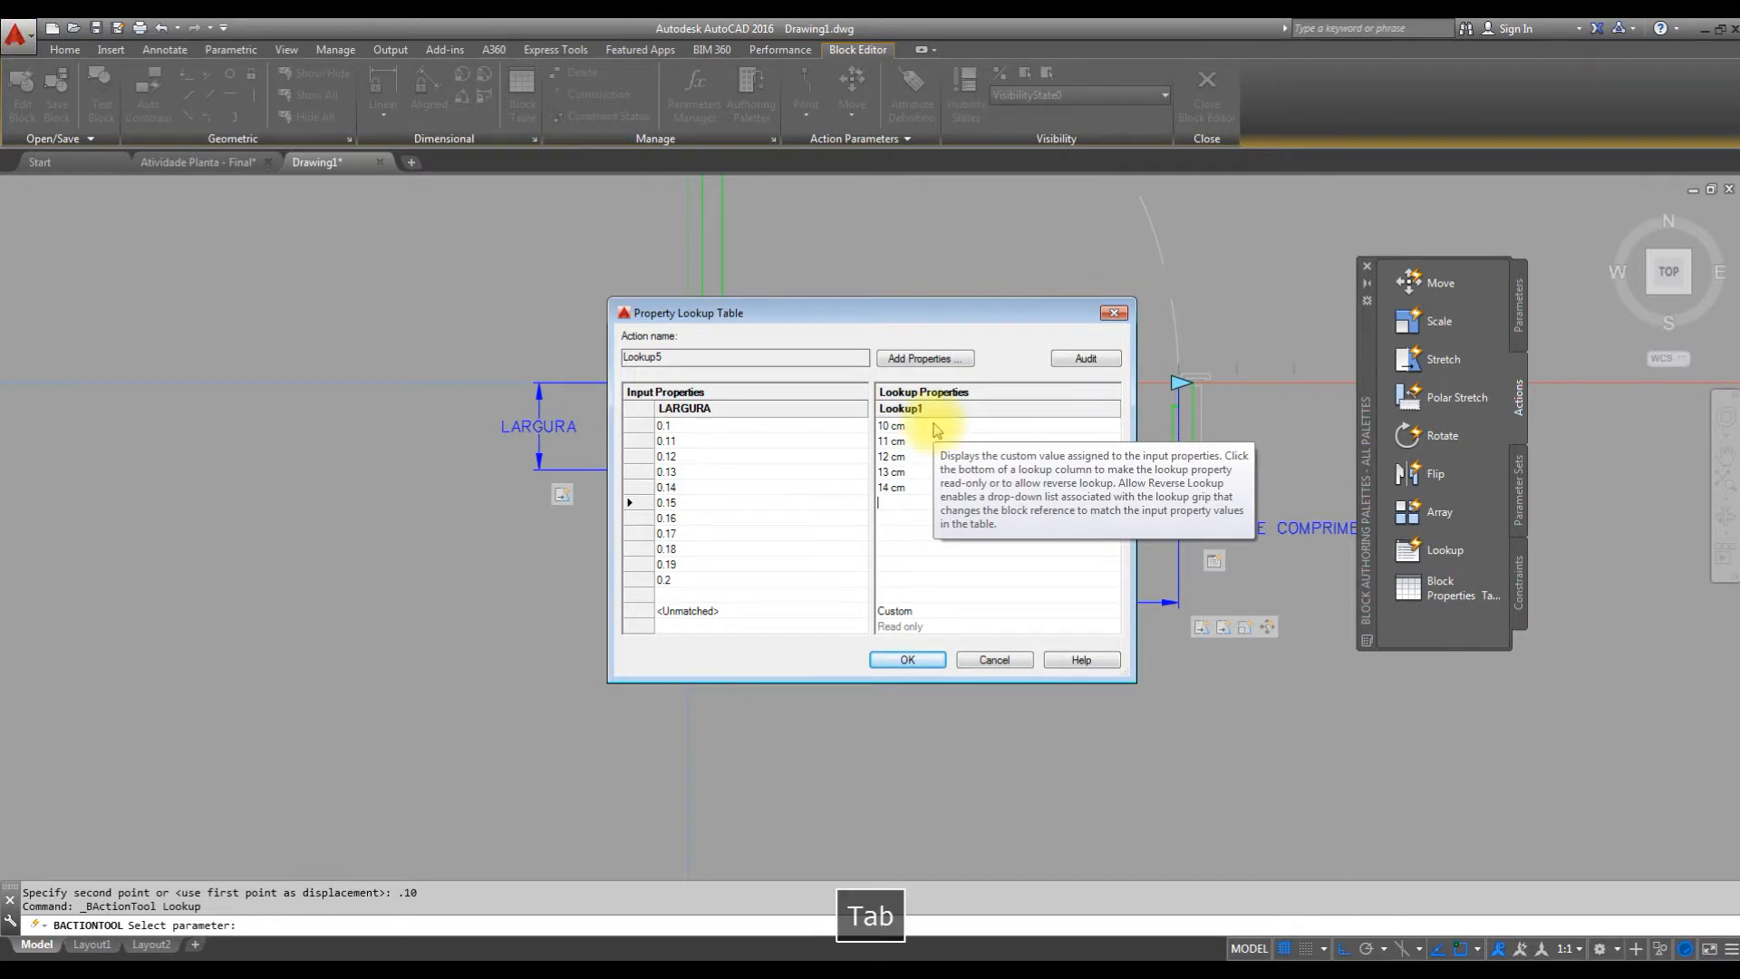
Enter the lookup labels 15 cm and 16 cm for the LARGURA values 0.15 and 0.16.
text(16)
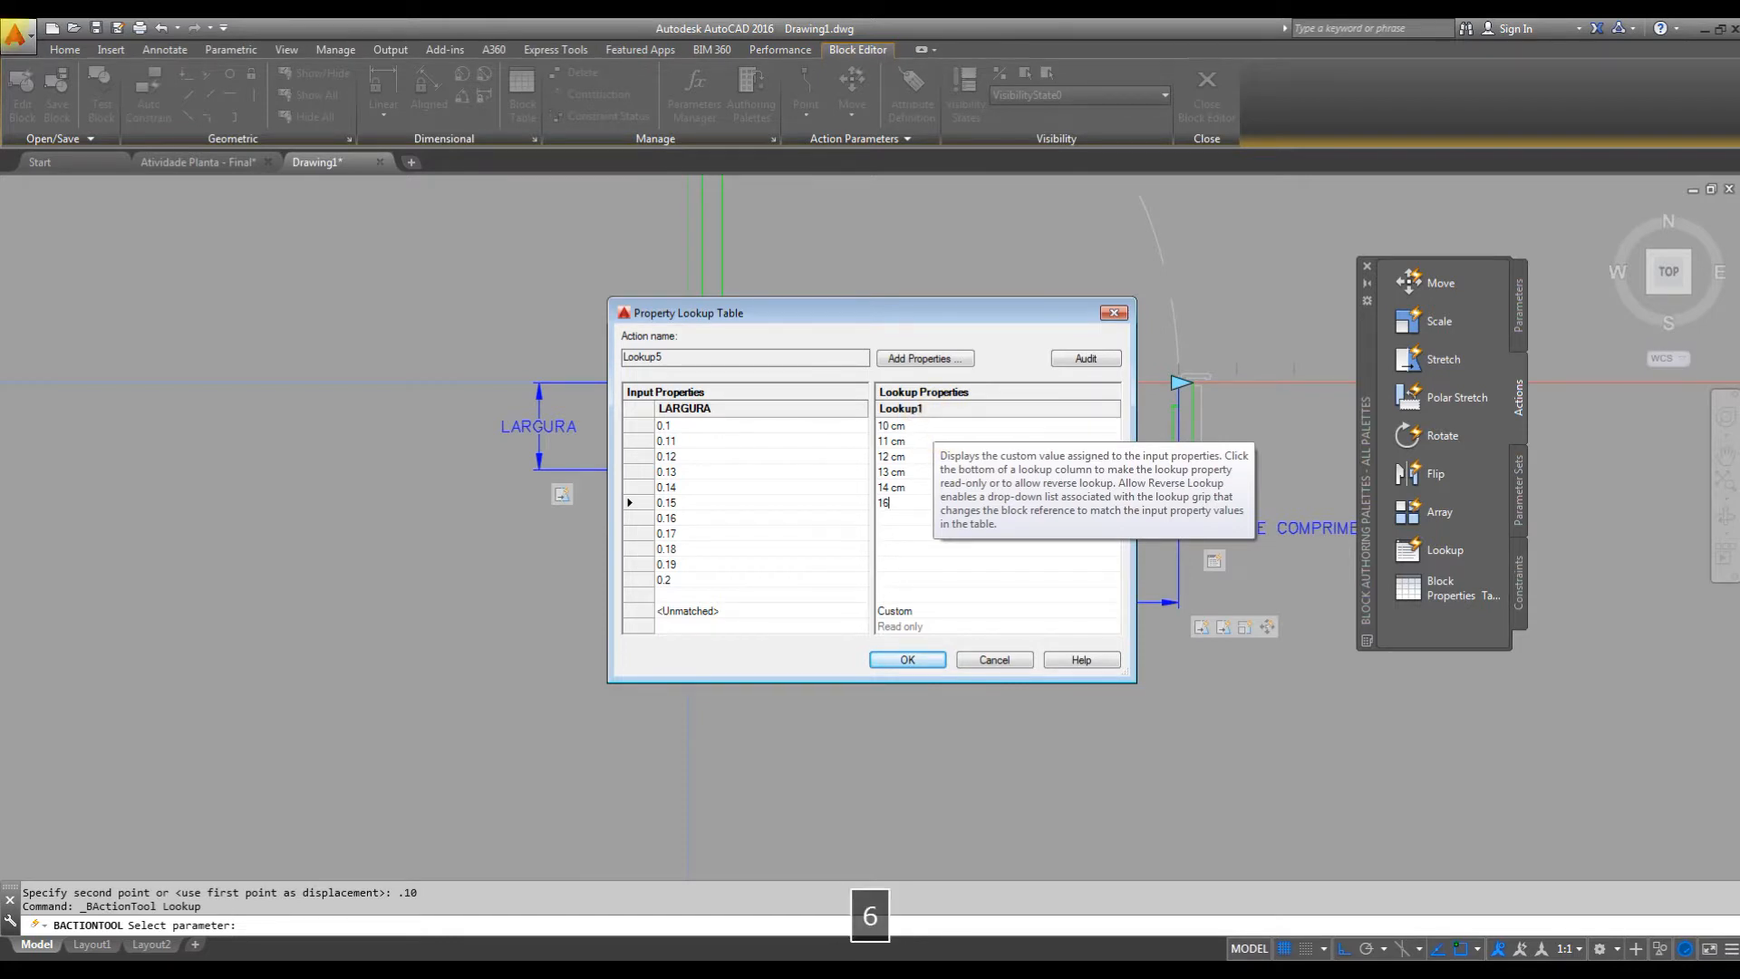
text( cm)
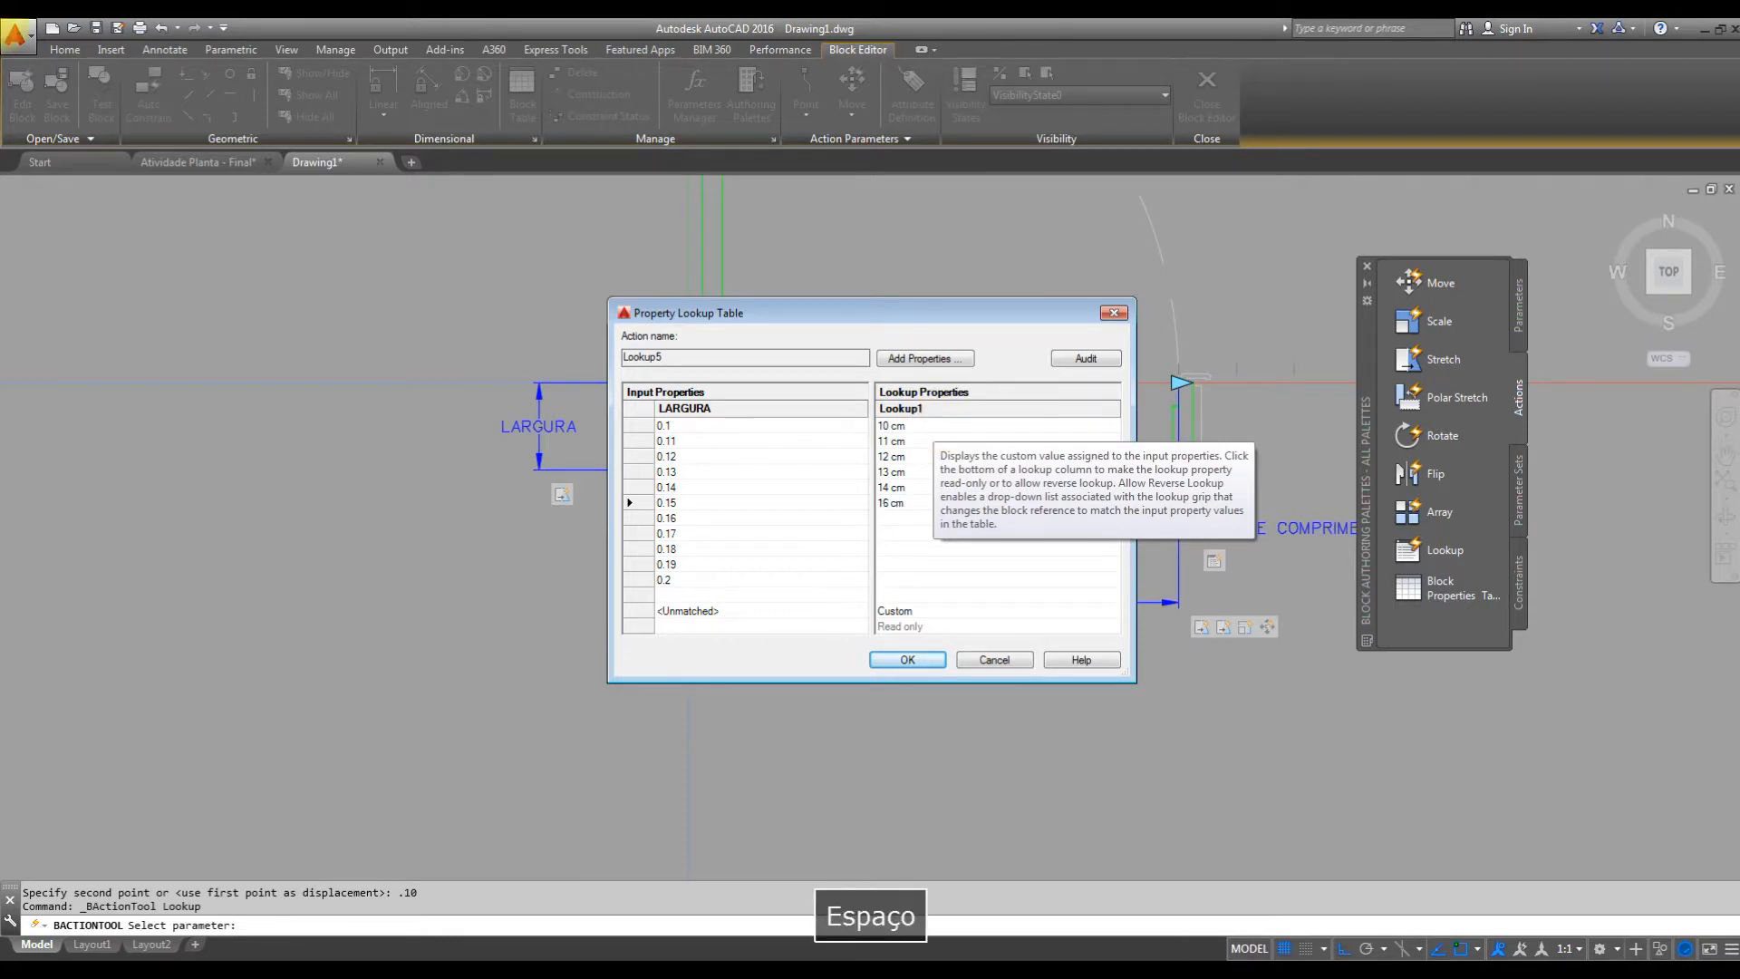
key(BackSpace)
key(BackSpace)
key(BackSpace)
key(BackSpace)
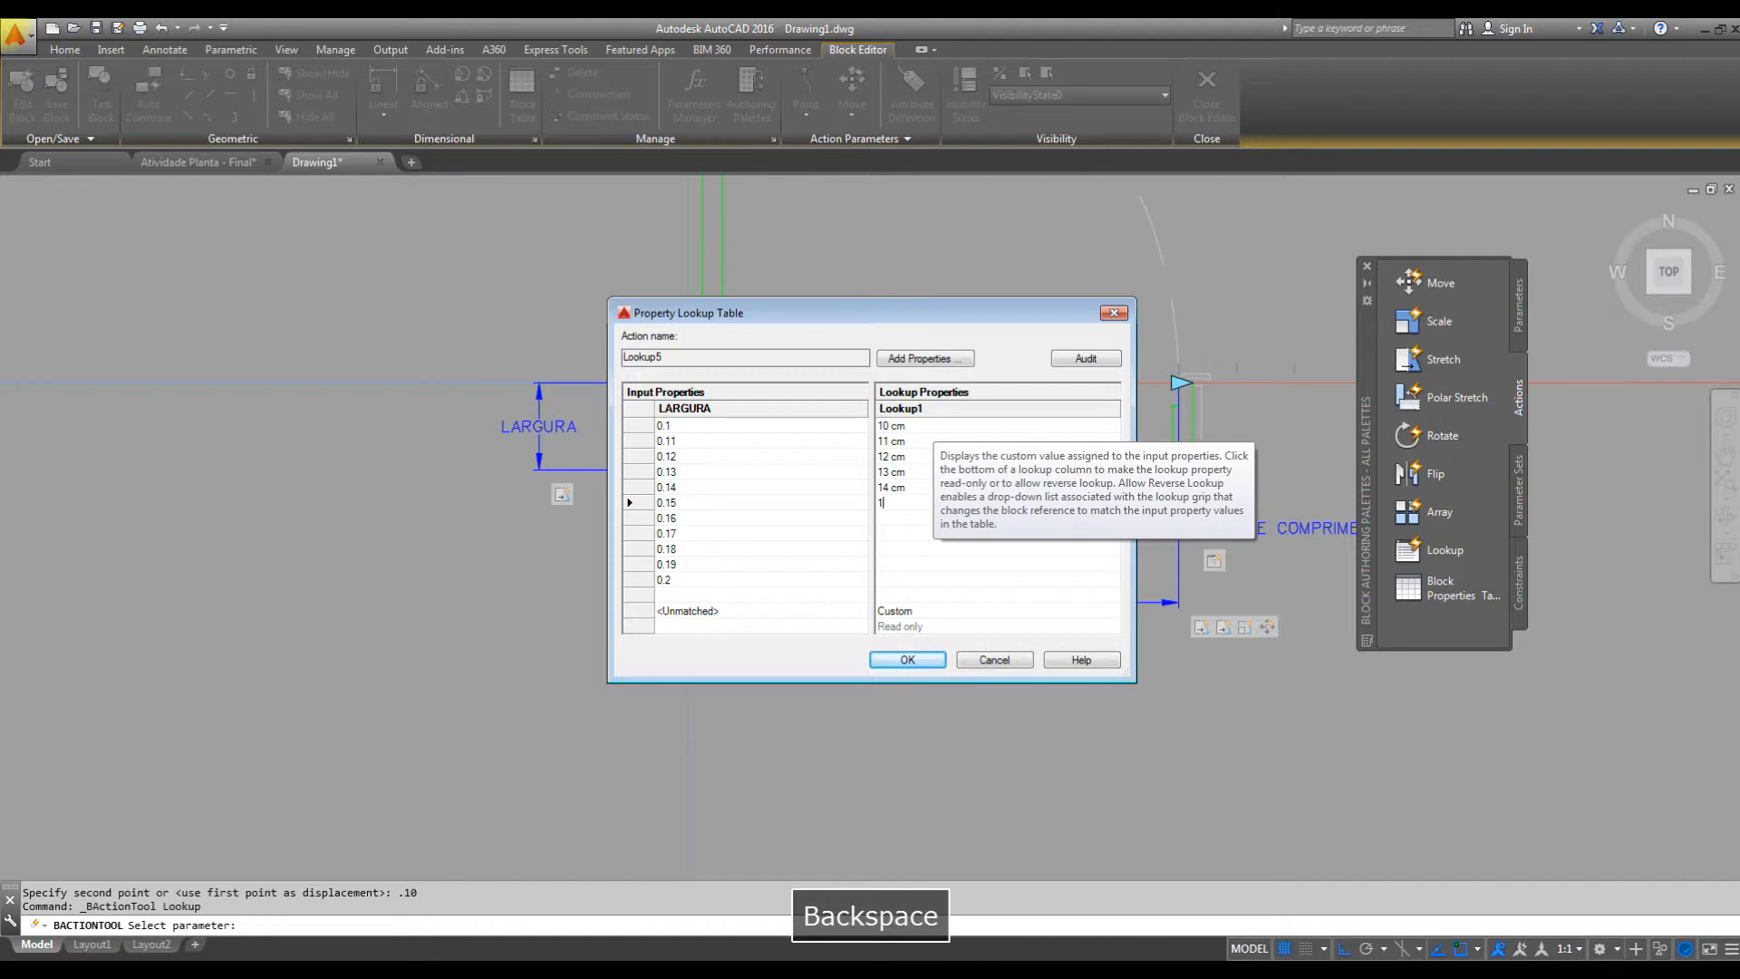
text(5 cm)
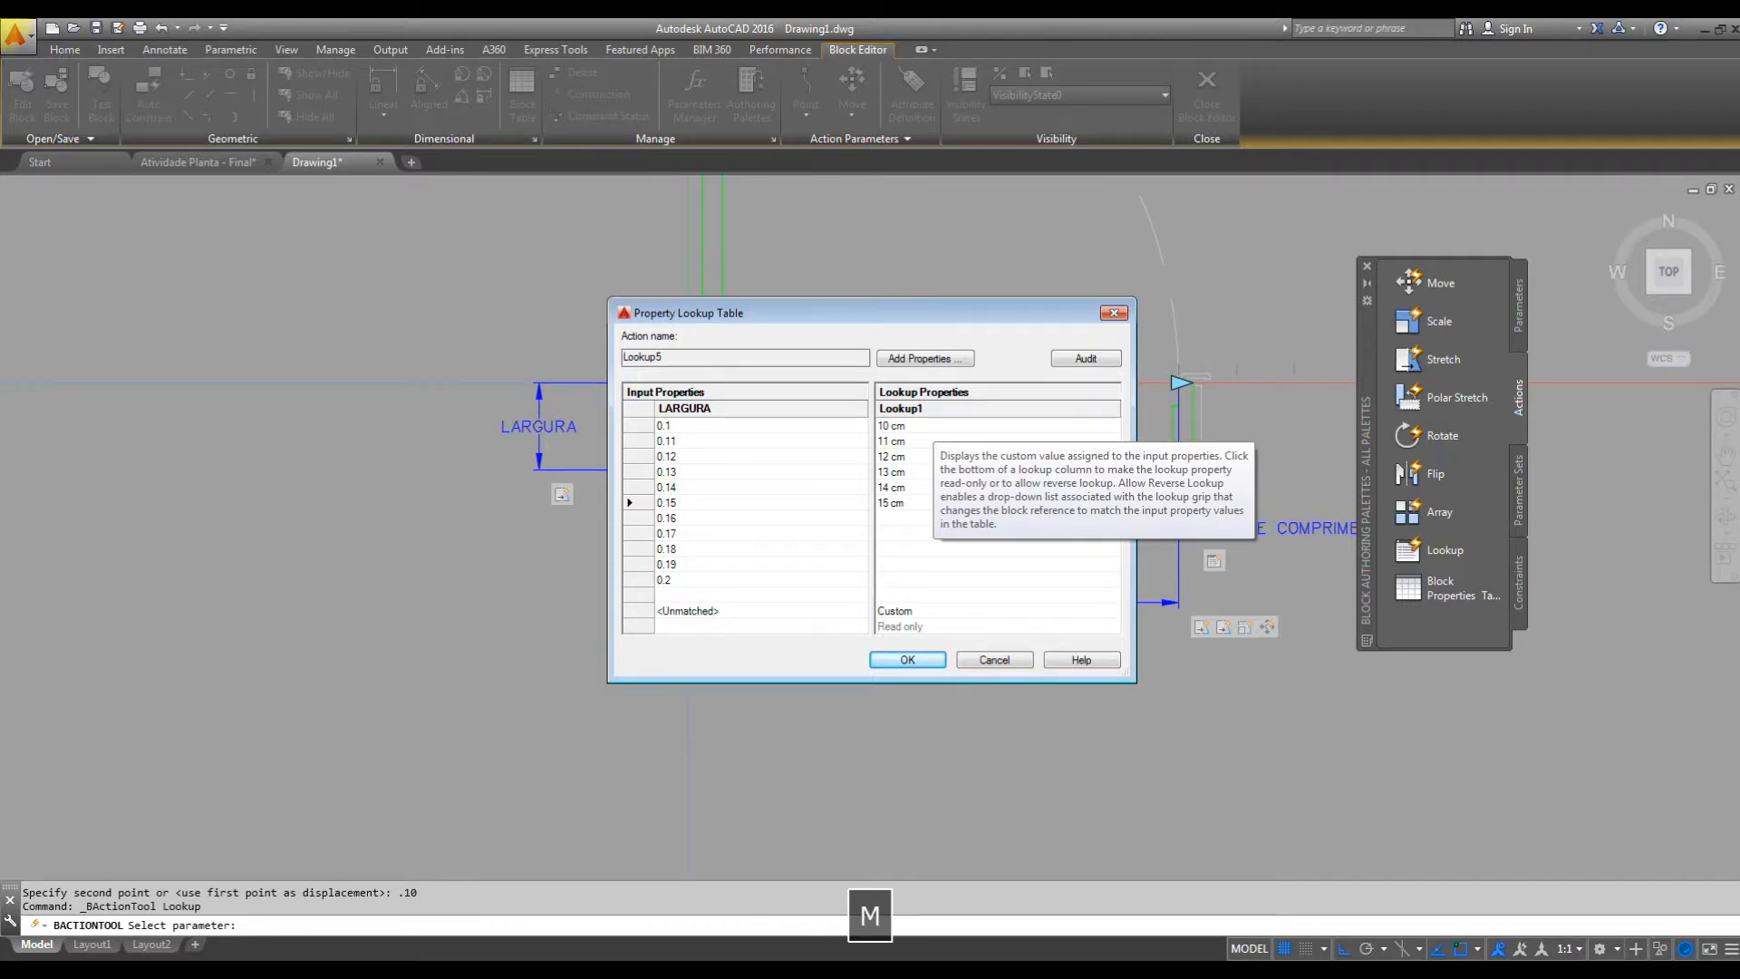
key(Tab)
text(16 cm)
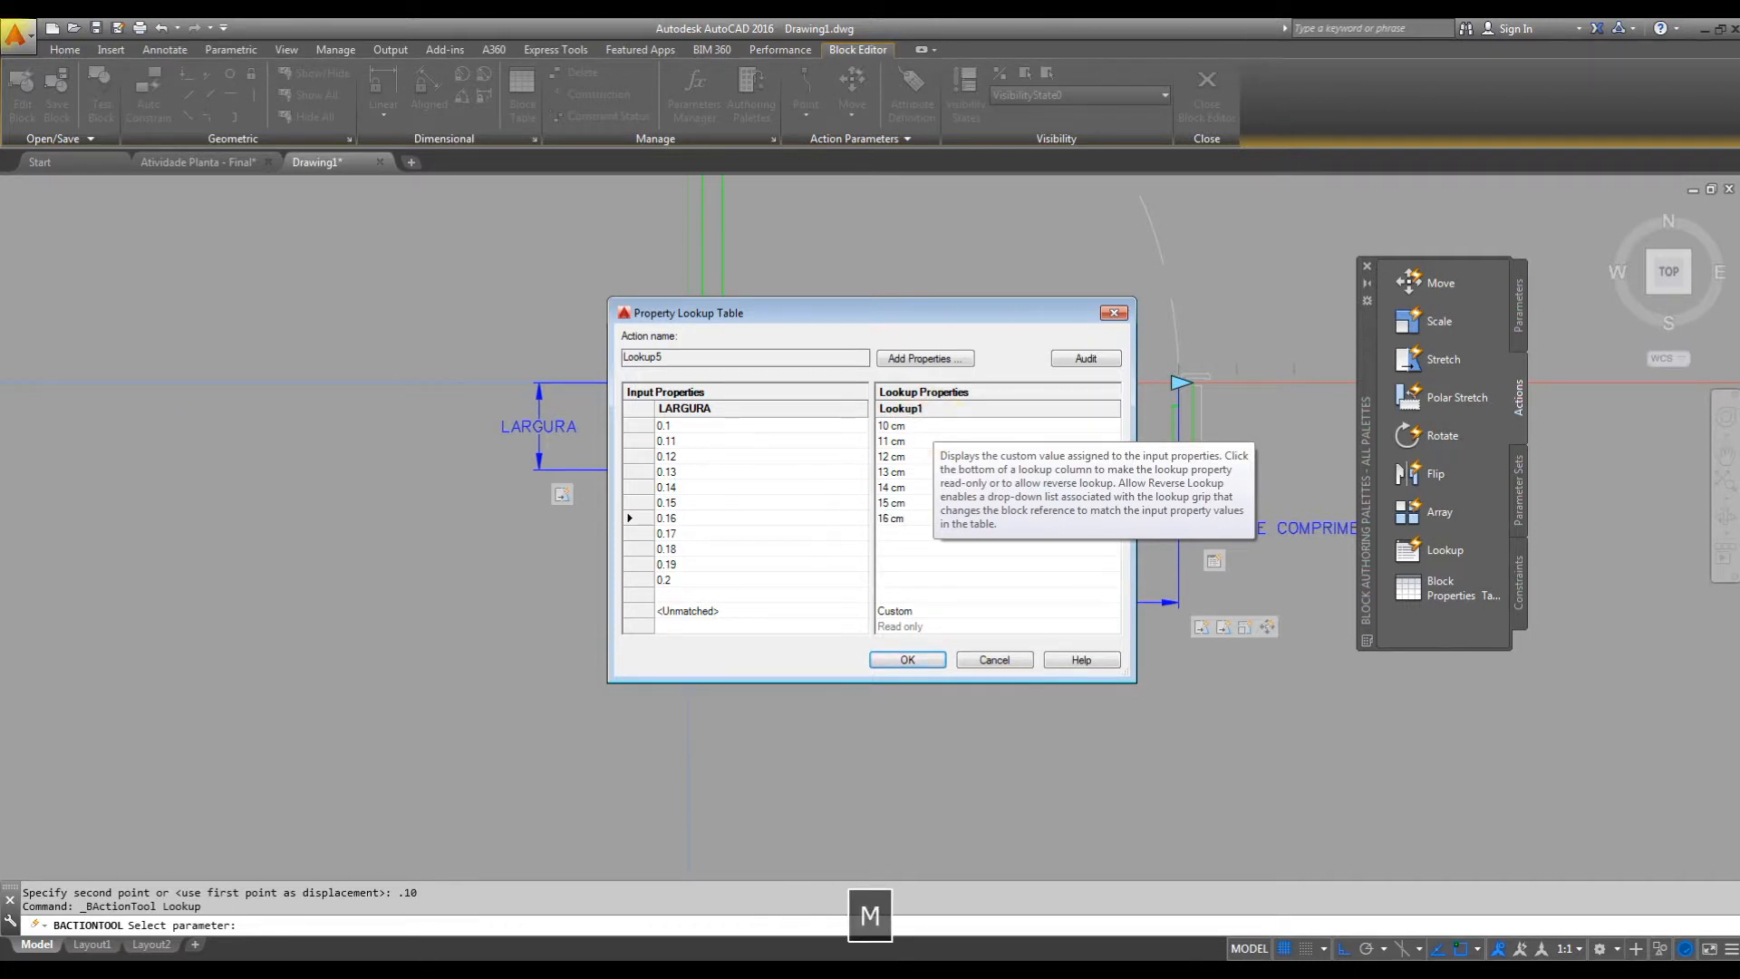
key(Tab)
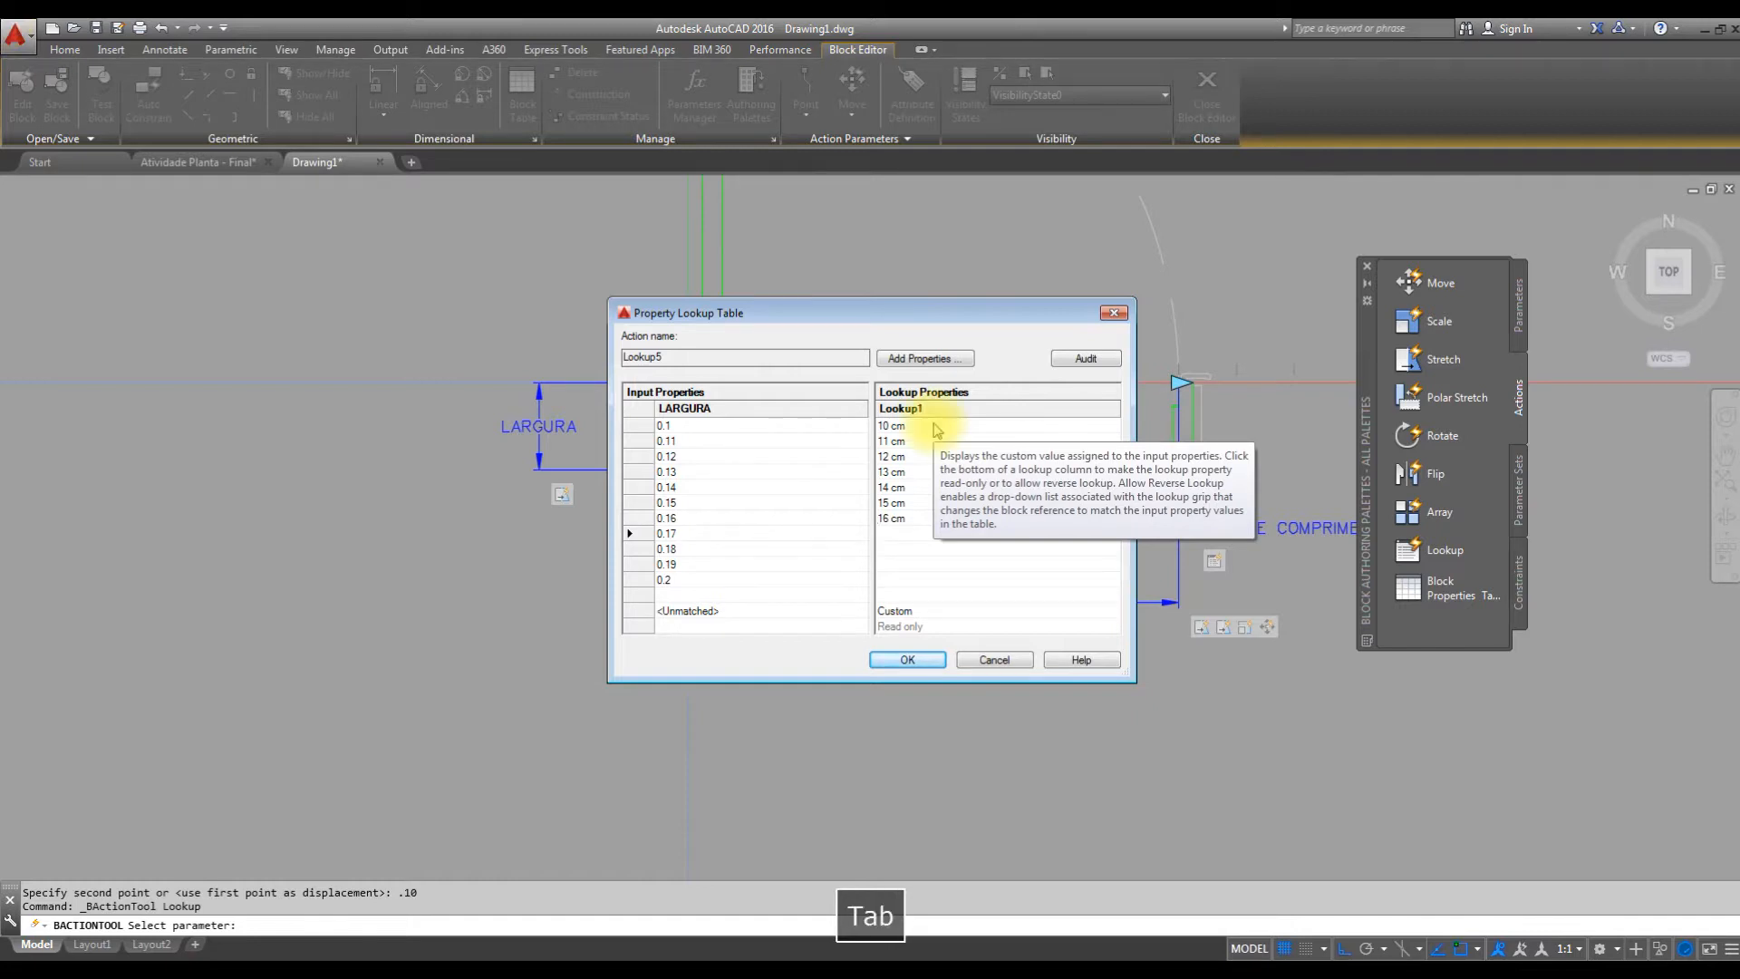
Enter the lookup labels 17 cm, 18 cm, 19 cm and 20 cm for the LARGURA values 0.17 to 0.2 and accept the lookup table.
text(17 cm)
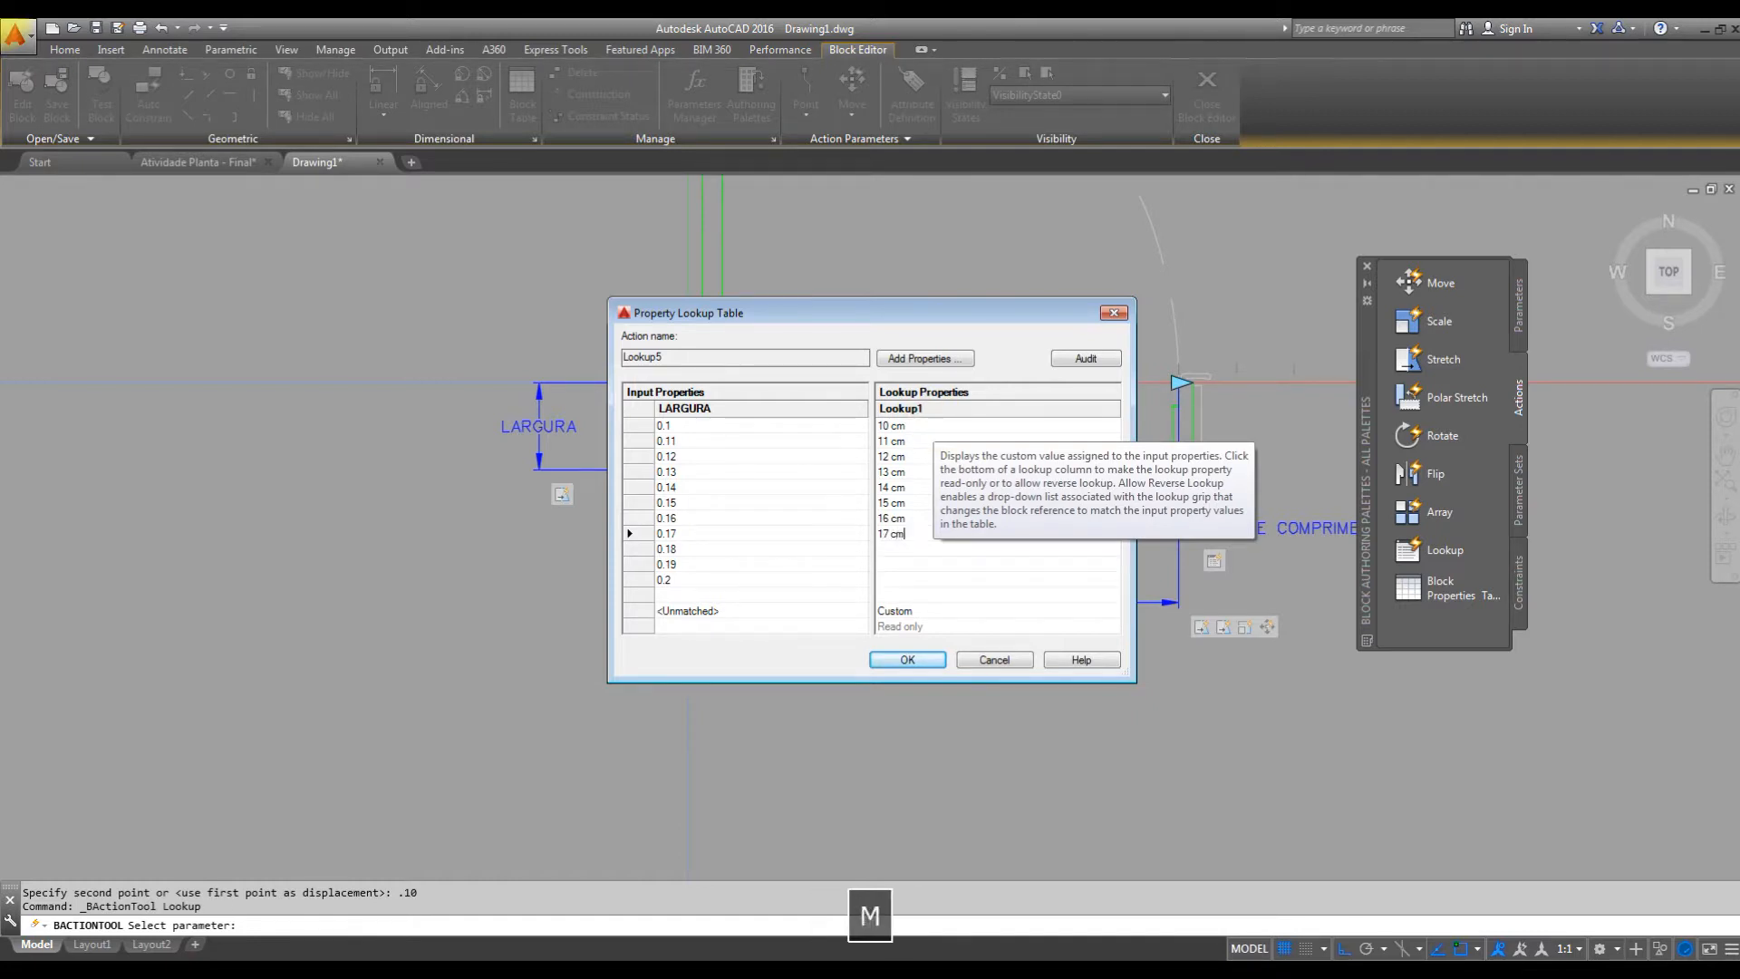
key(Tab)
text(18 cm)
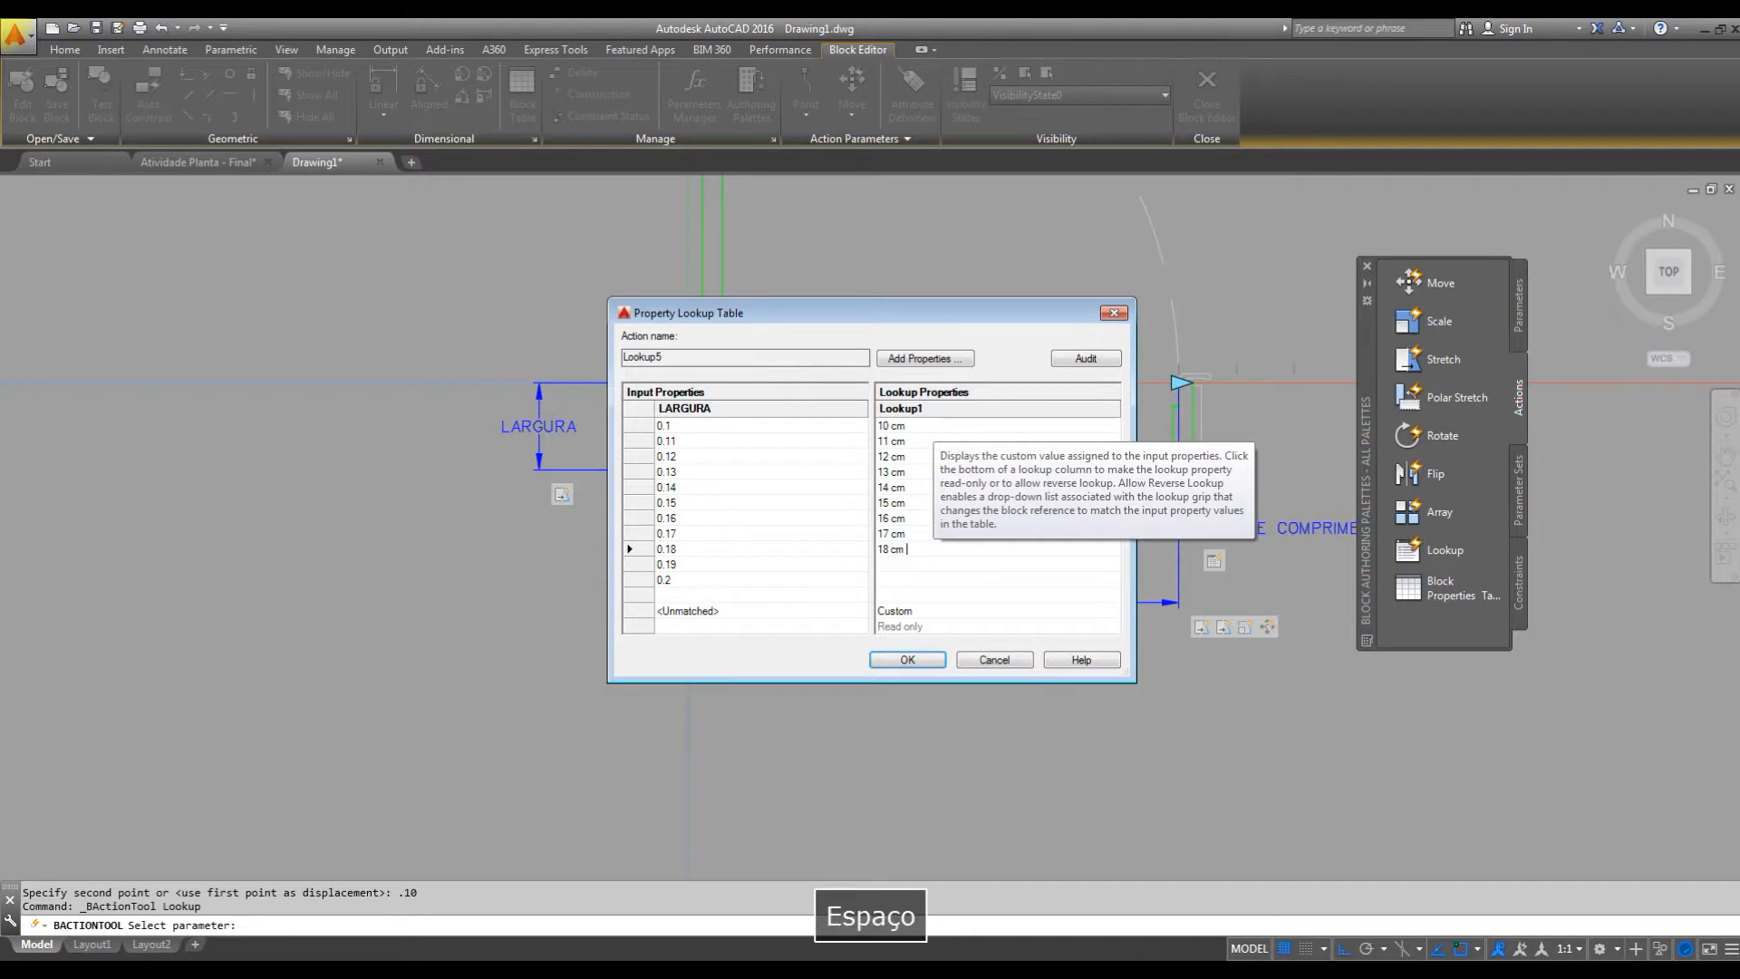
key(Tab)
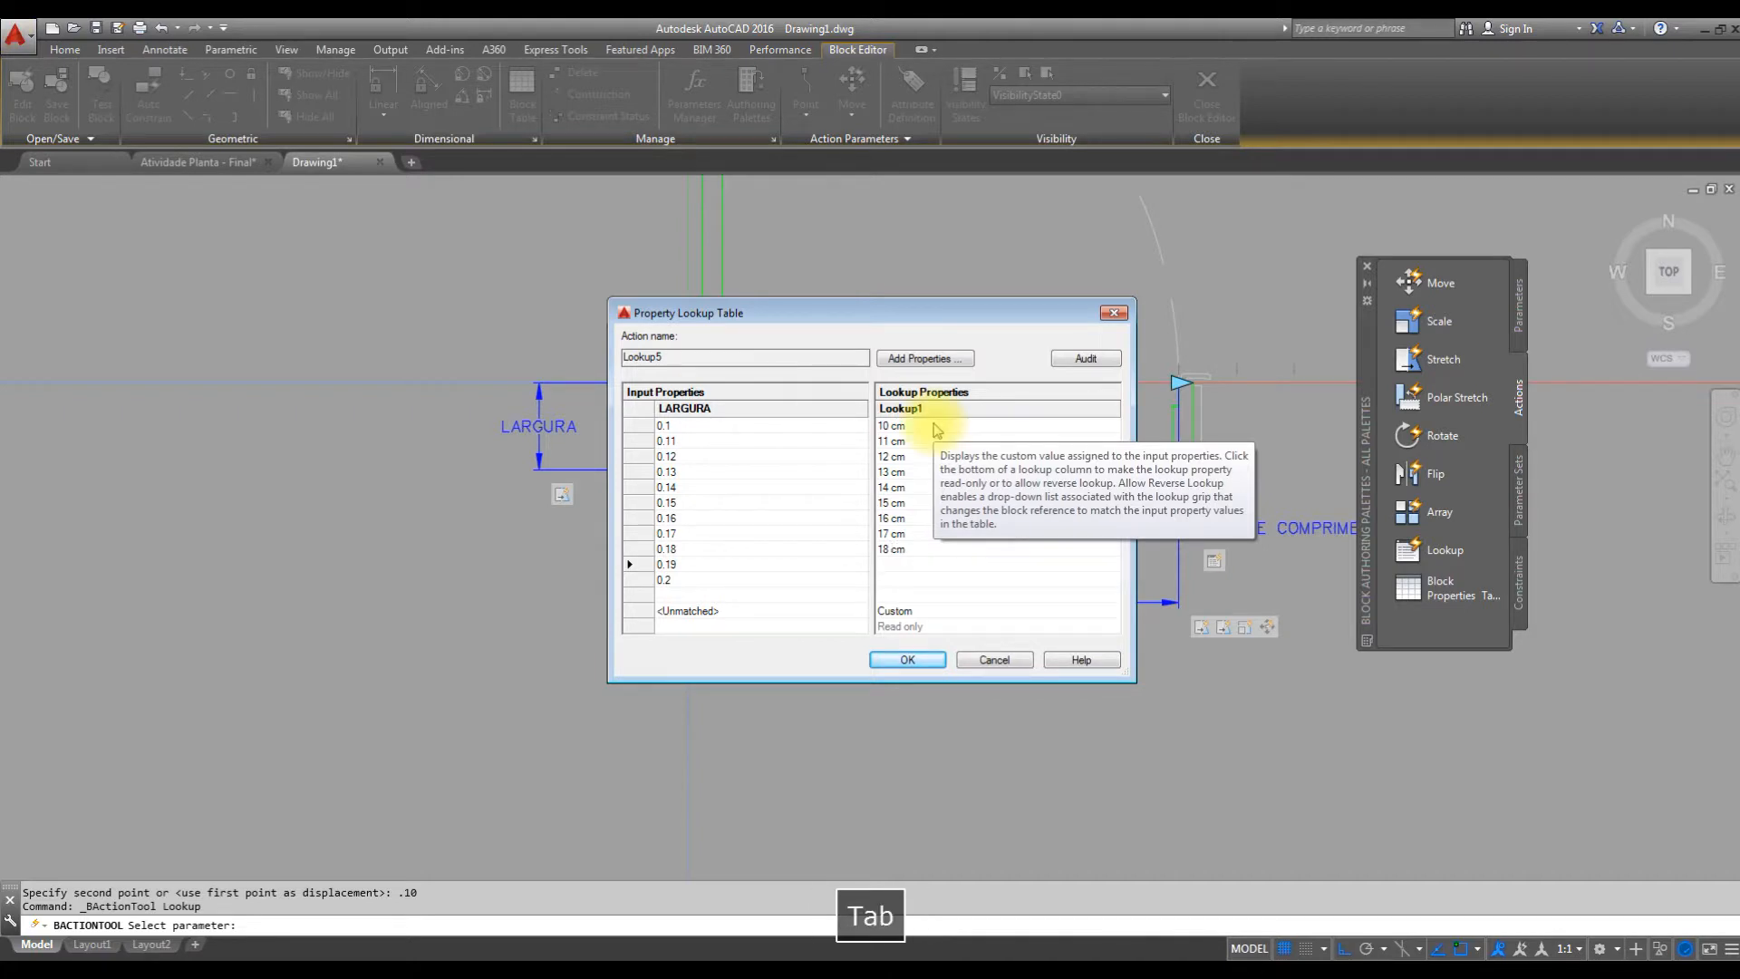
text(19 cm)
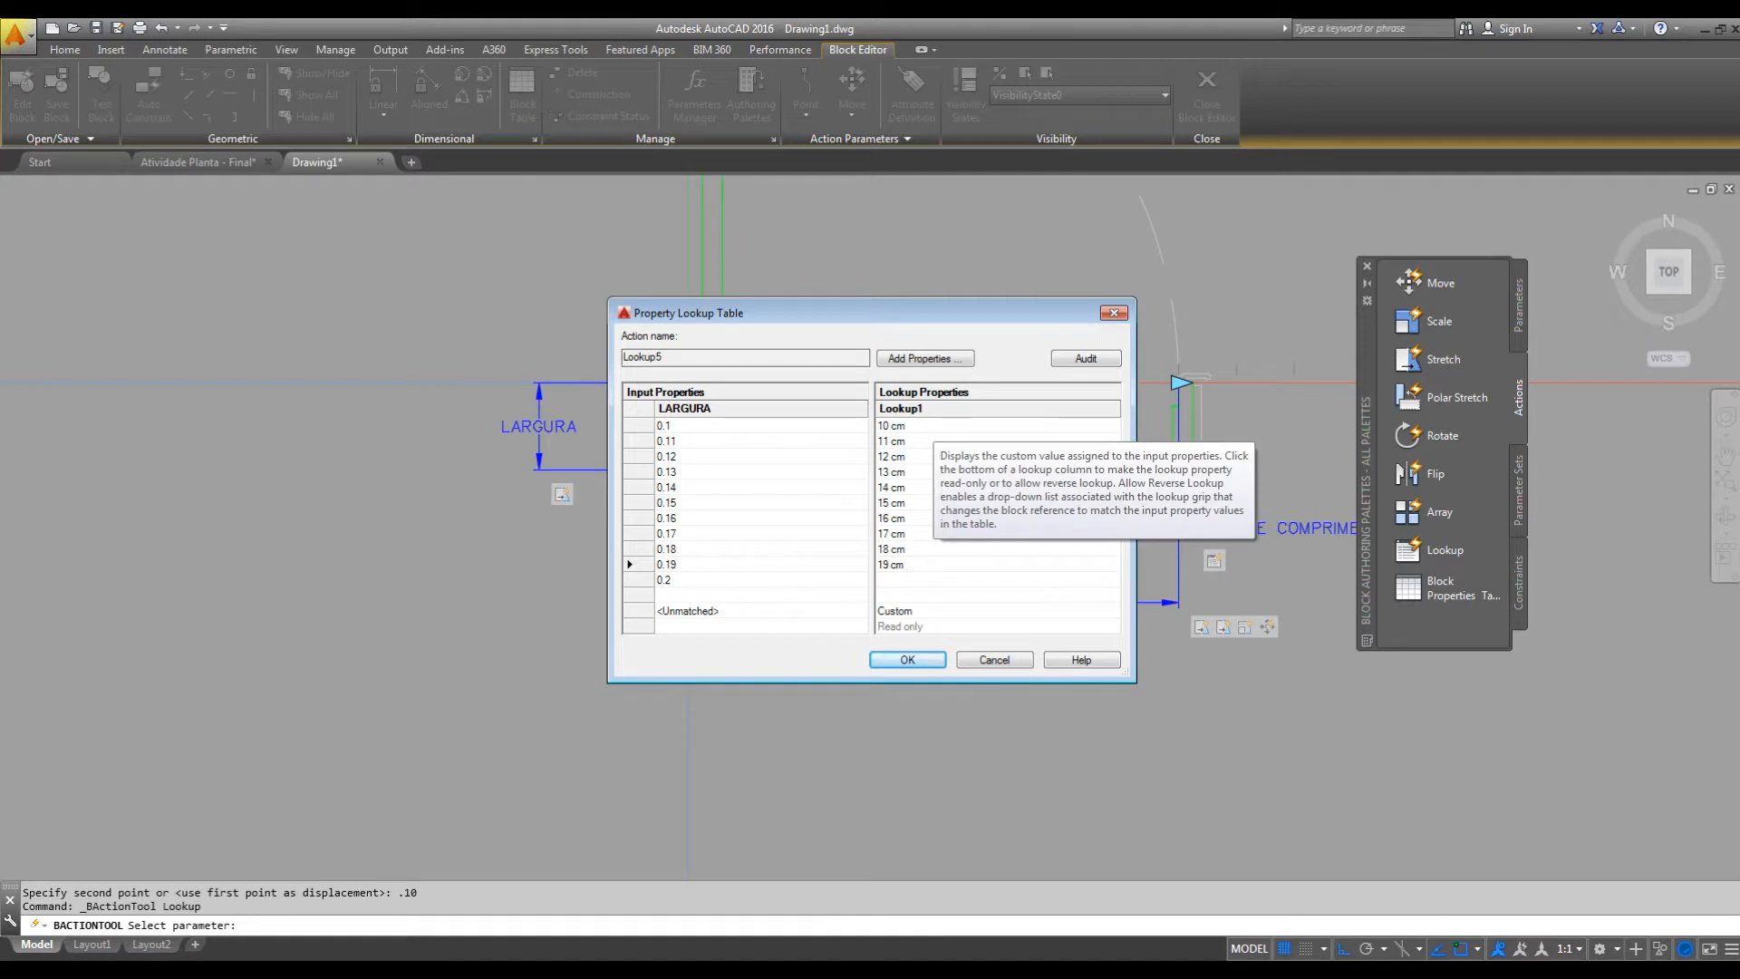
key(Tab)
text(20 cm)
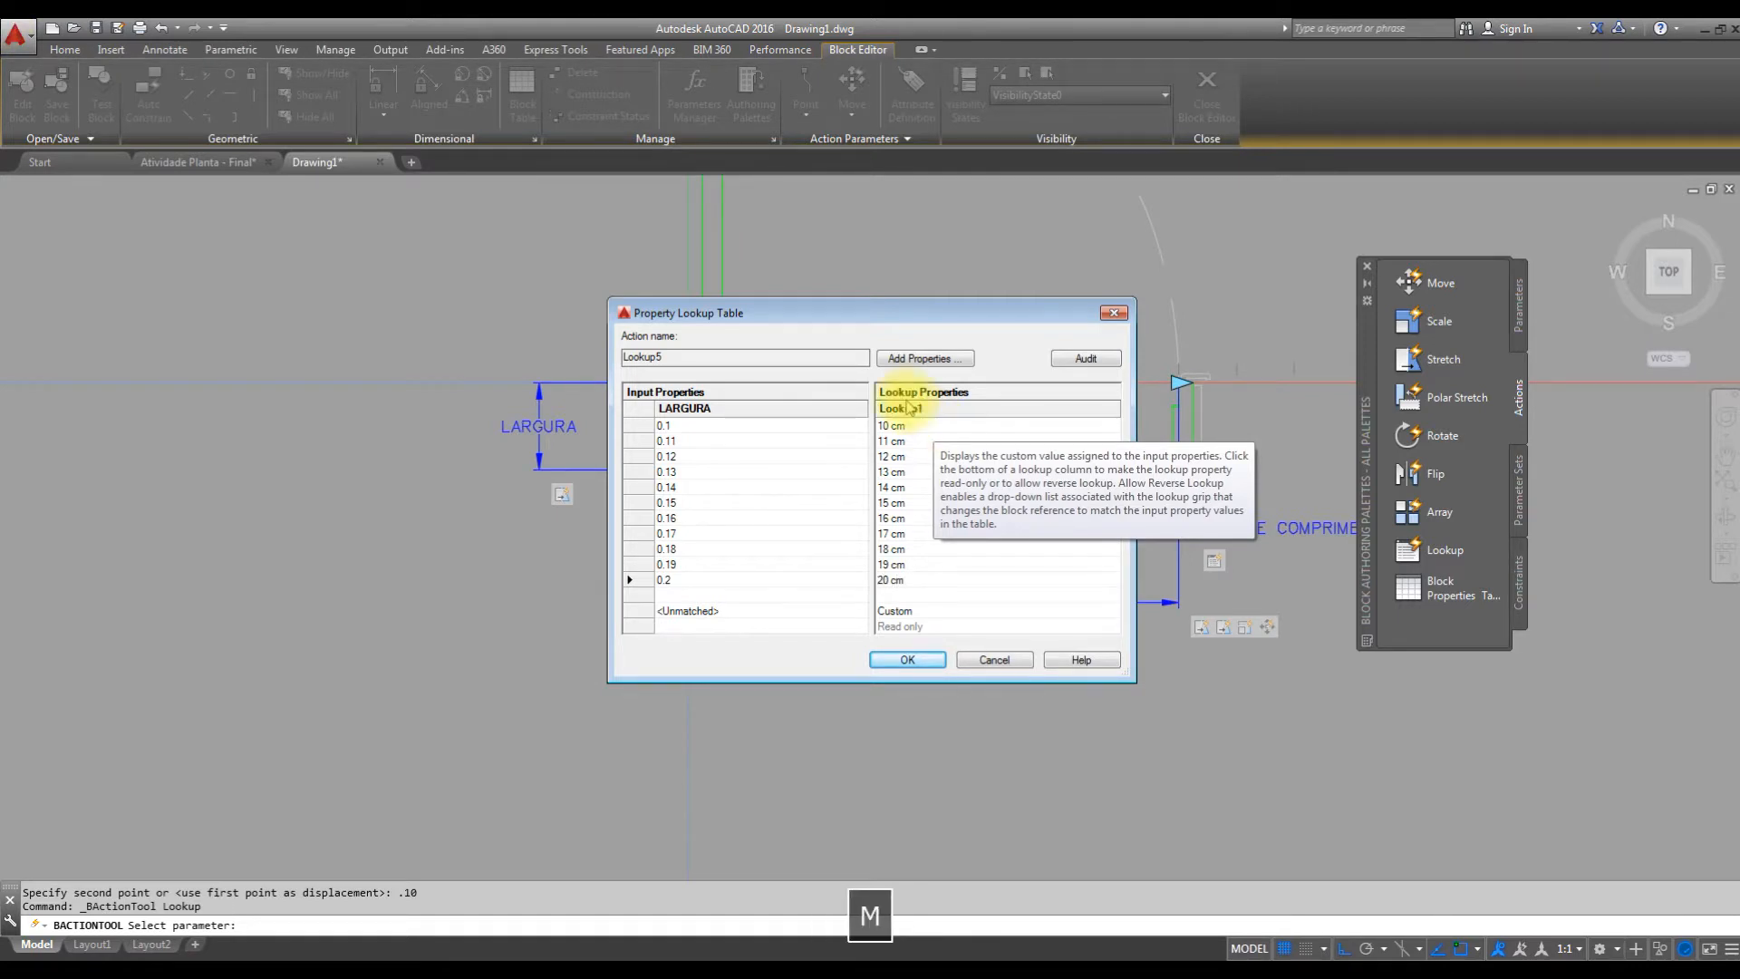
click(923, 664)
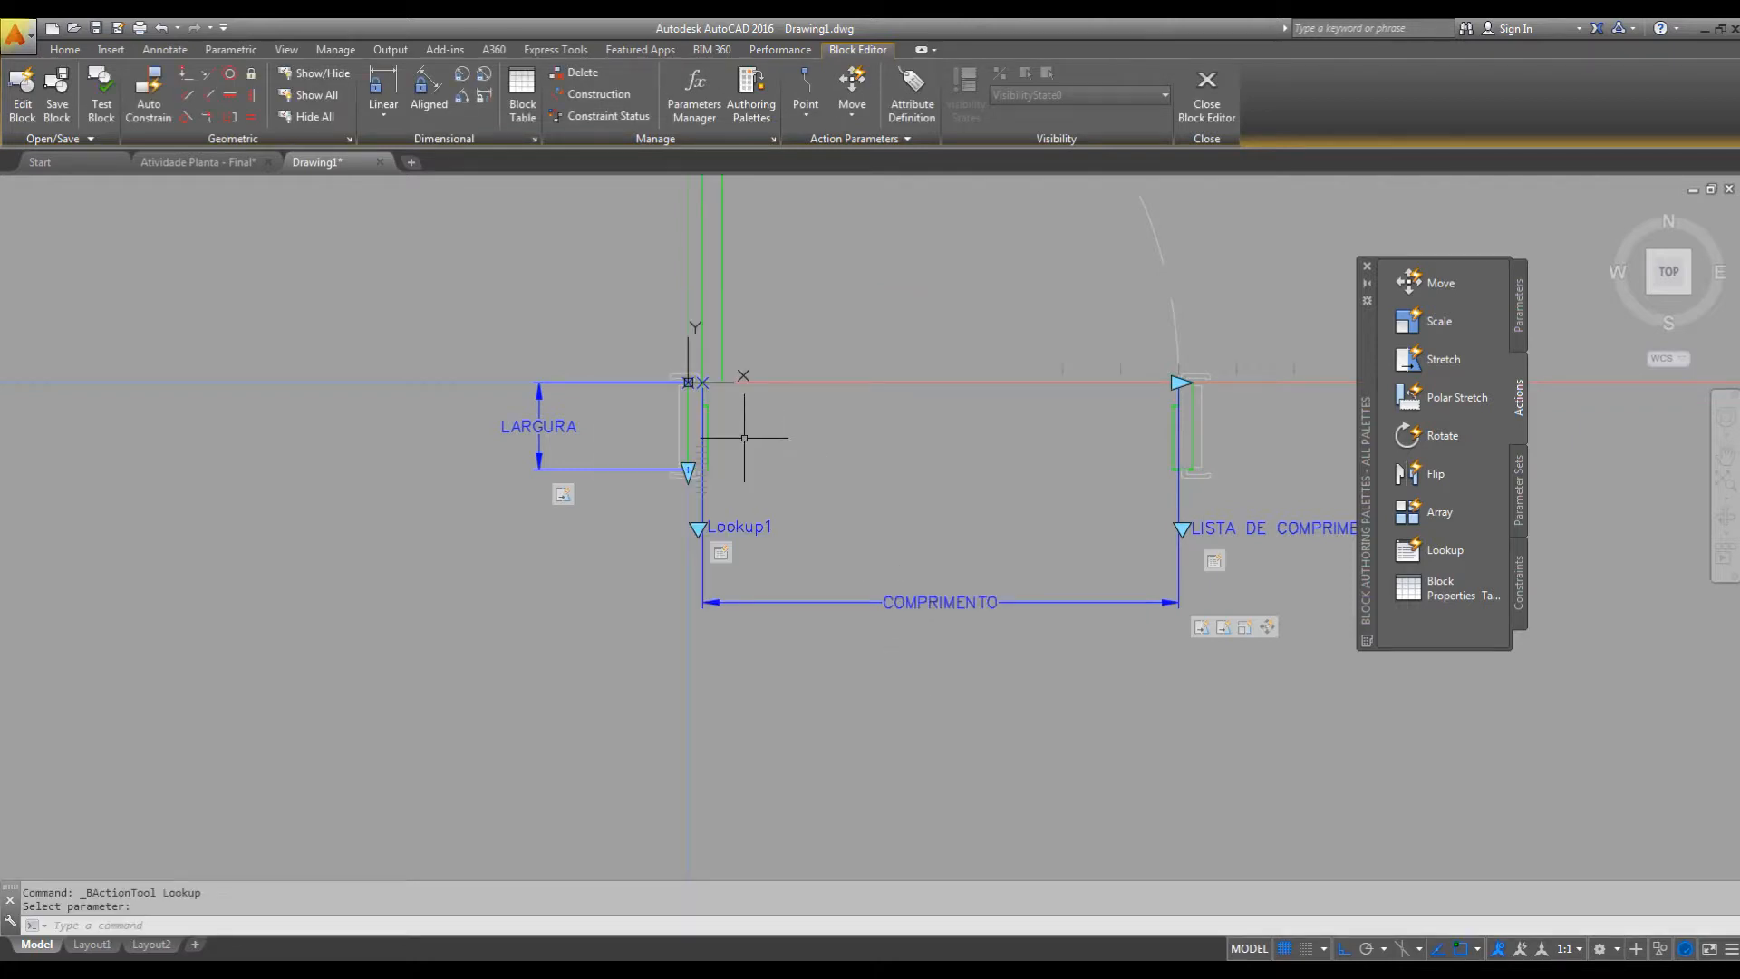
Open the PORTAS block in a test window and try several door widths from its COMPRIMENTO lookup list.
middle_drag(928, 381, 928, 396)
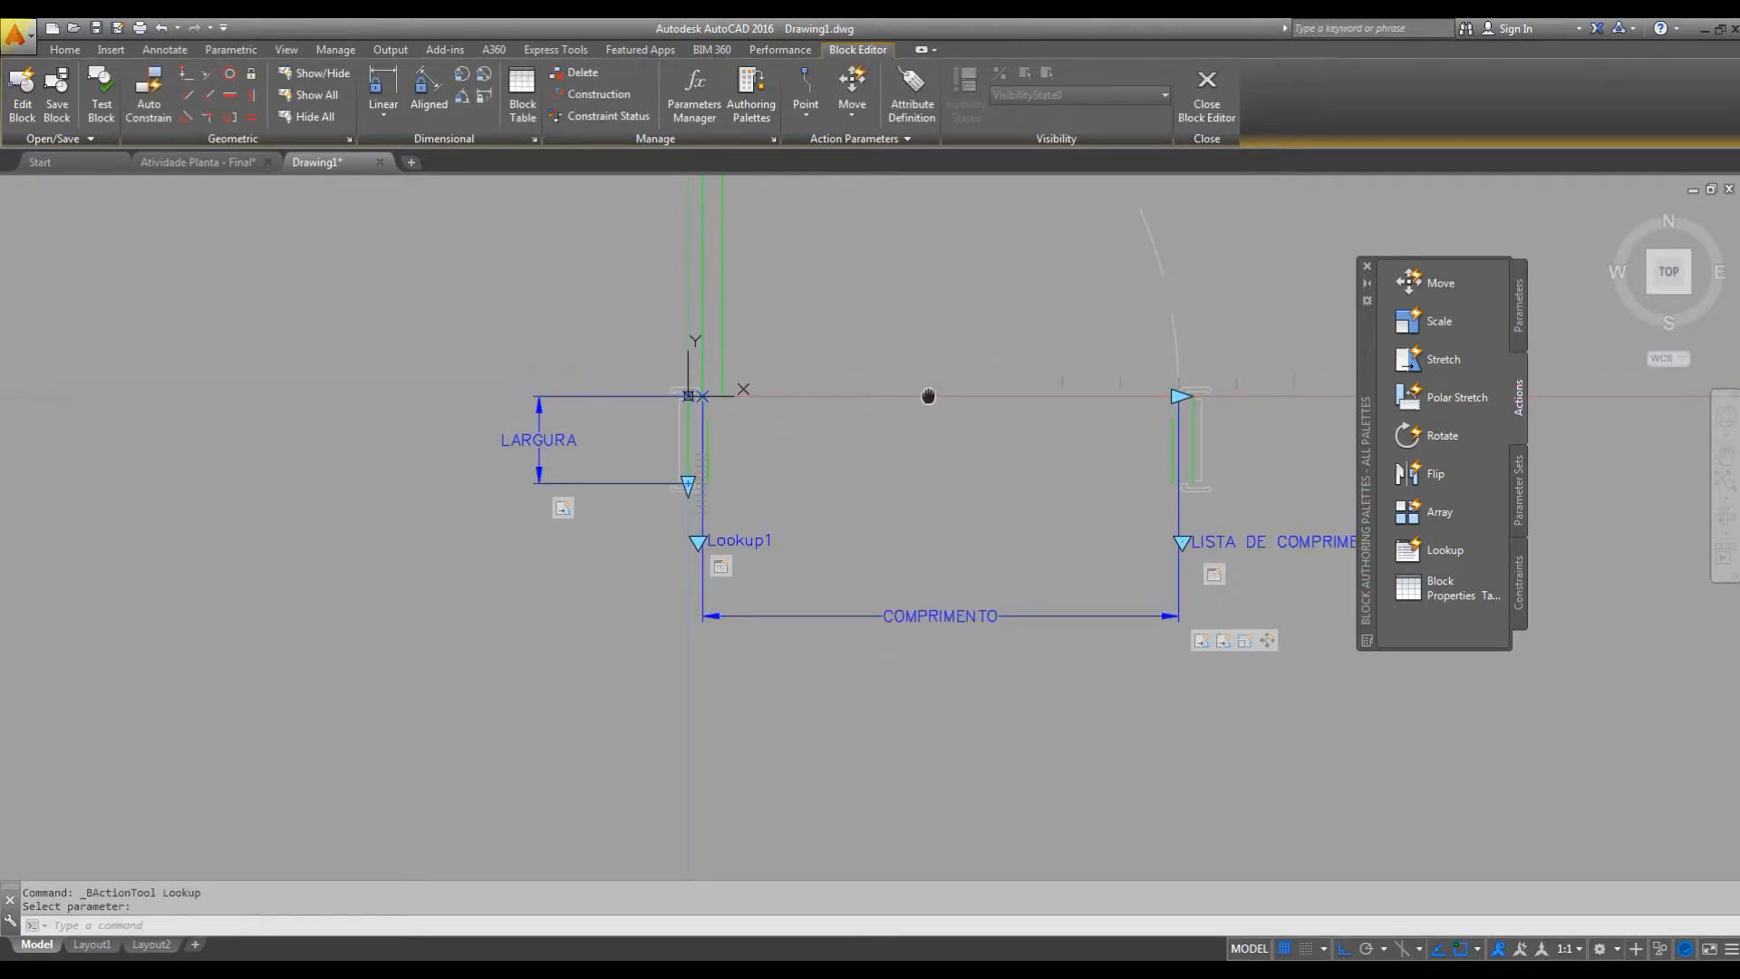
click(102, 101)
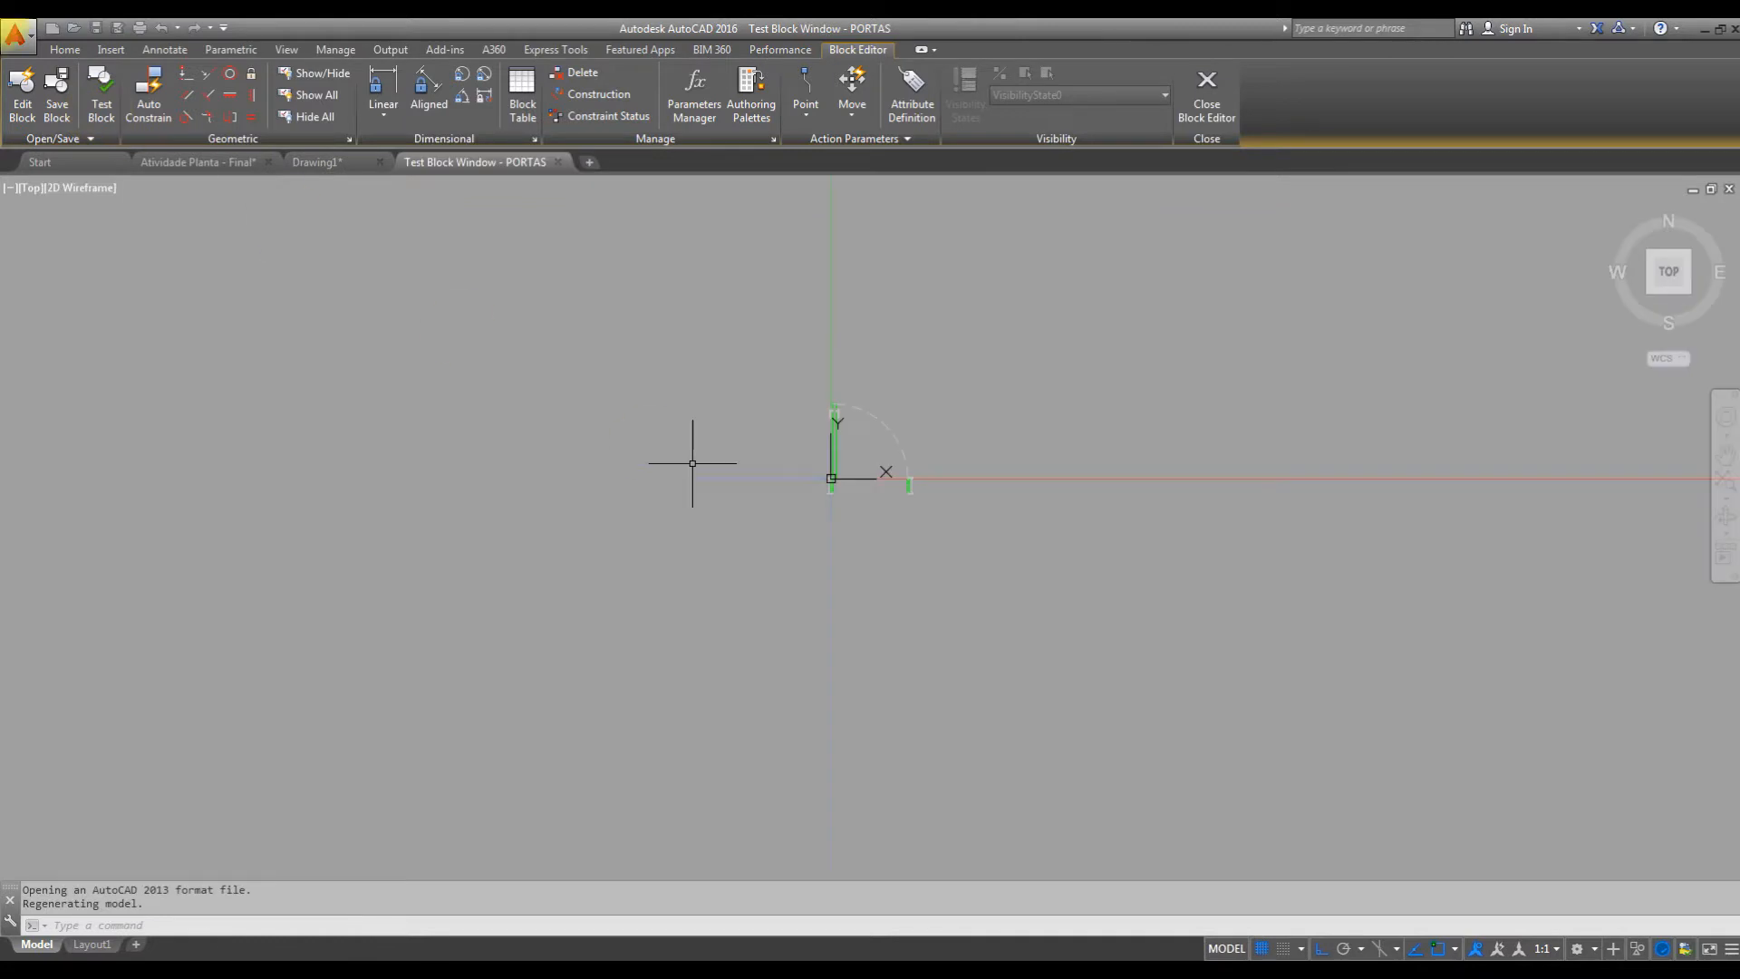
click(952, 517)
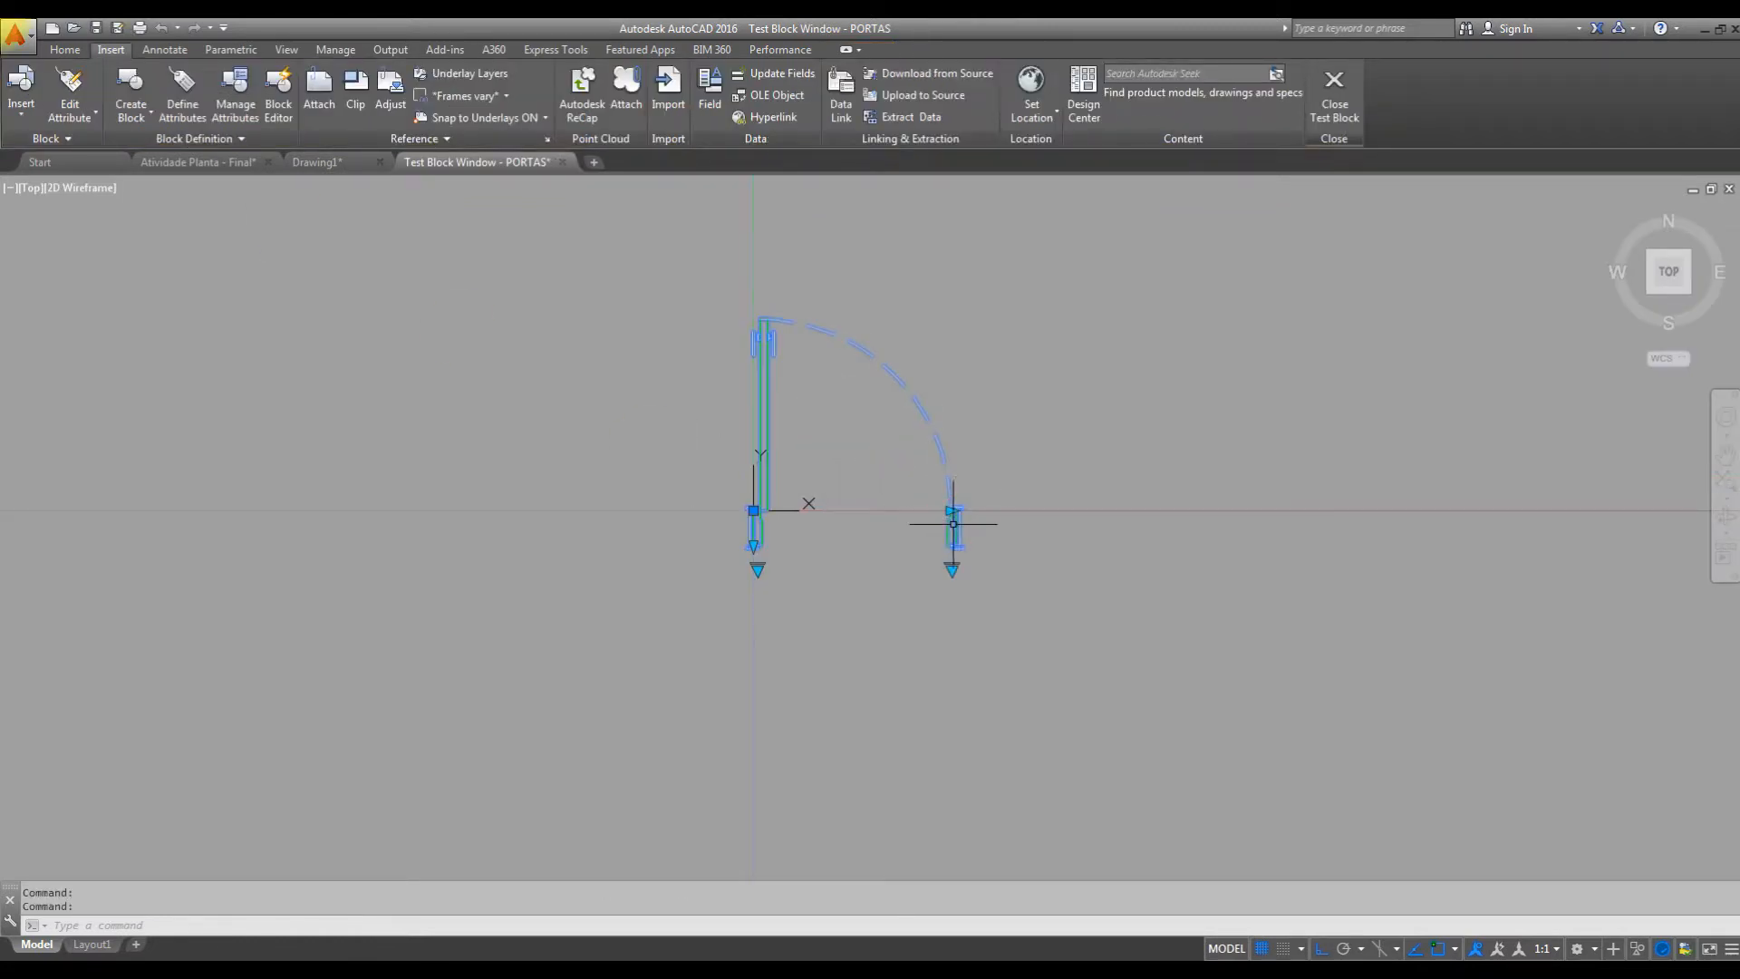
click(952, 569)
click(990, 585)
click(906, 569)
click(964, 641)
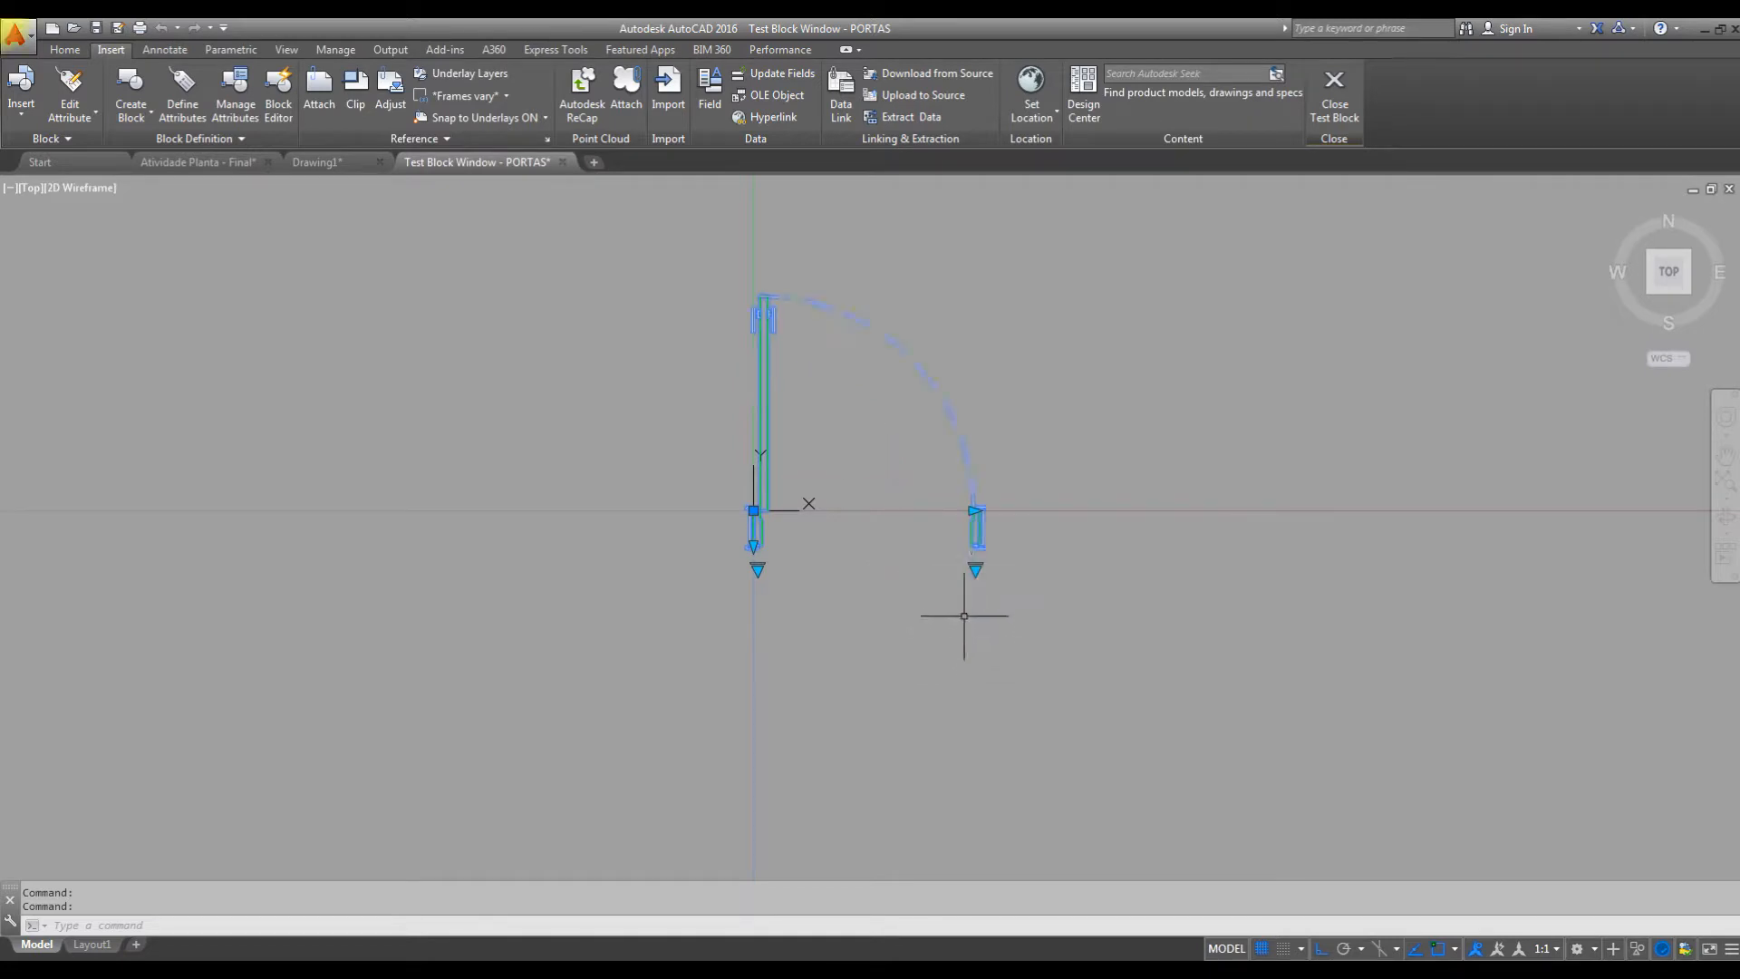
Test the LARGURA lookup list on the door with several jamb depths, including 11 cm and 20 cm.
click(757, 569)
key(Escape)
click(758, 568)
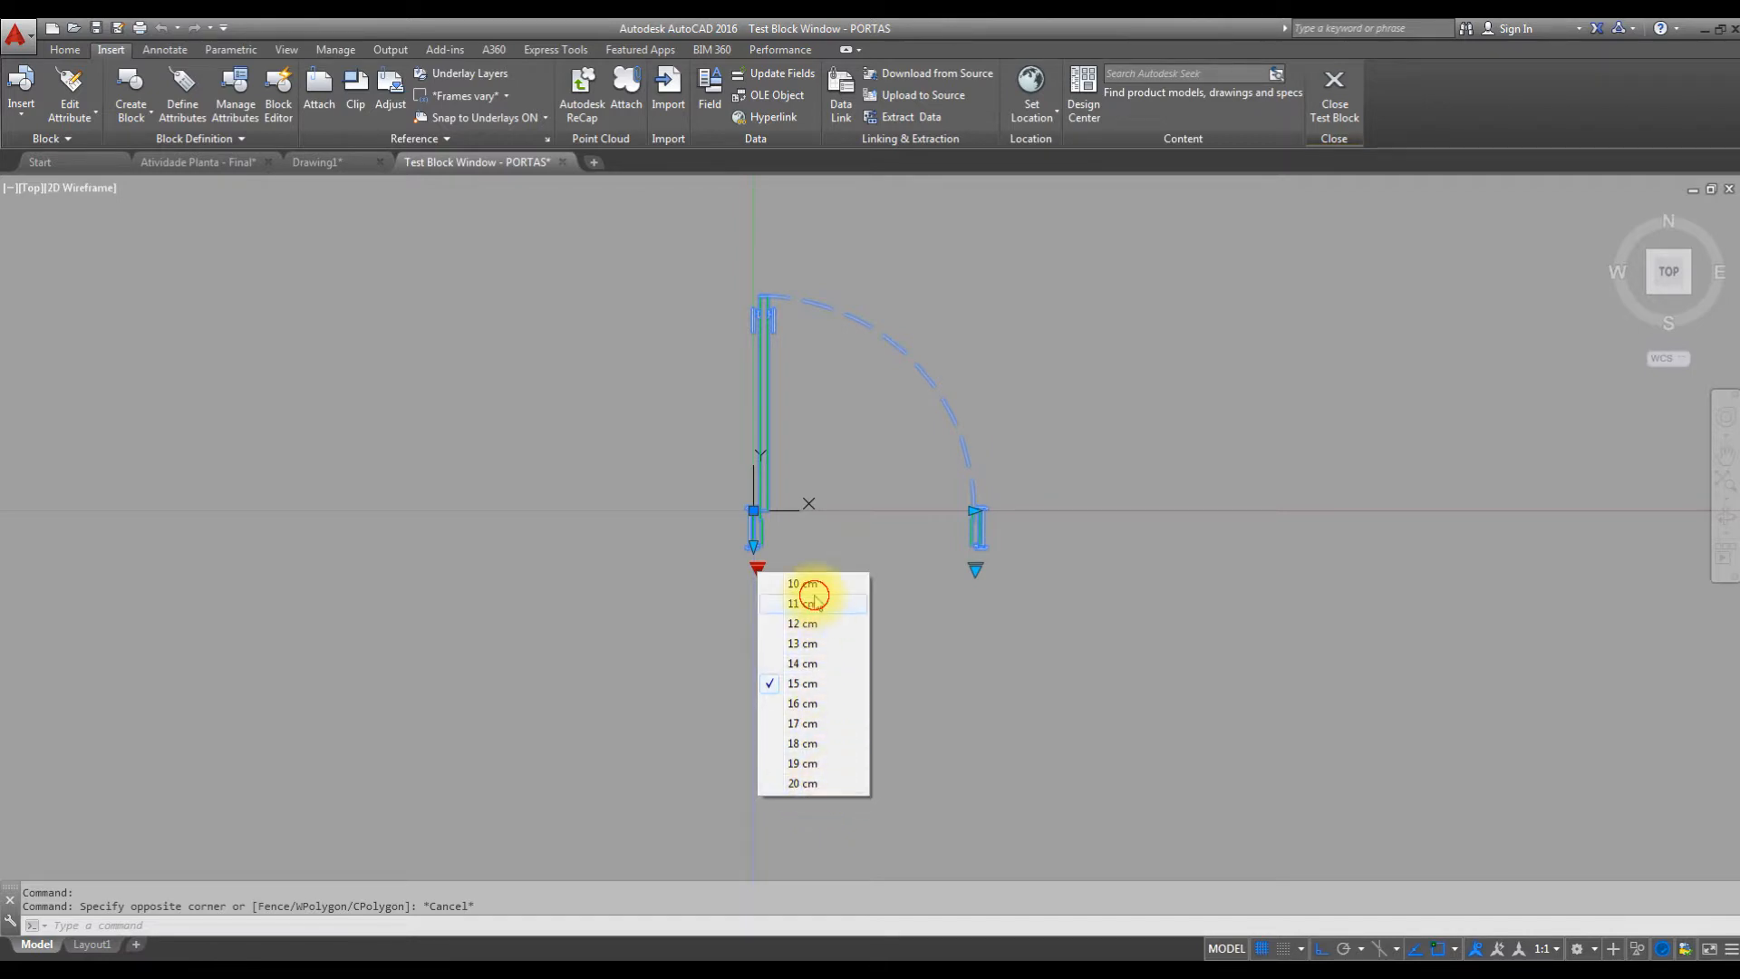
click(812, 602)
click(758, 571)
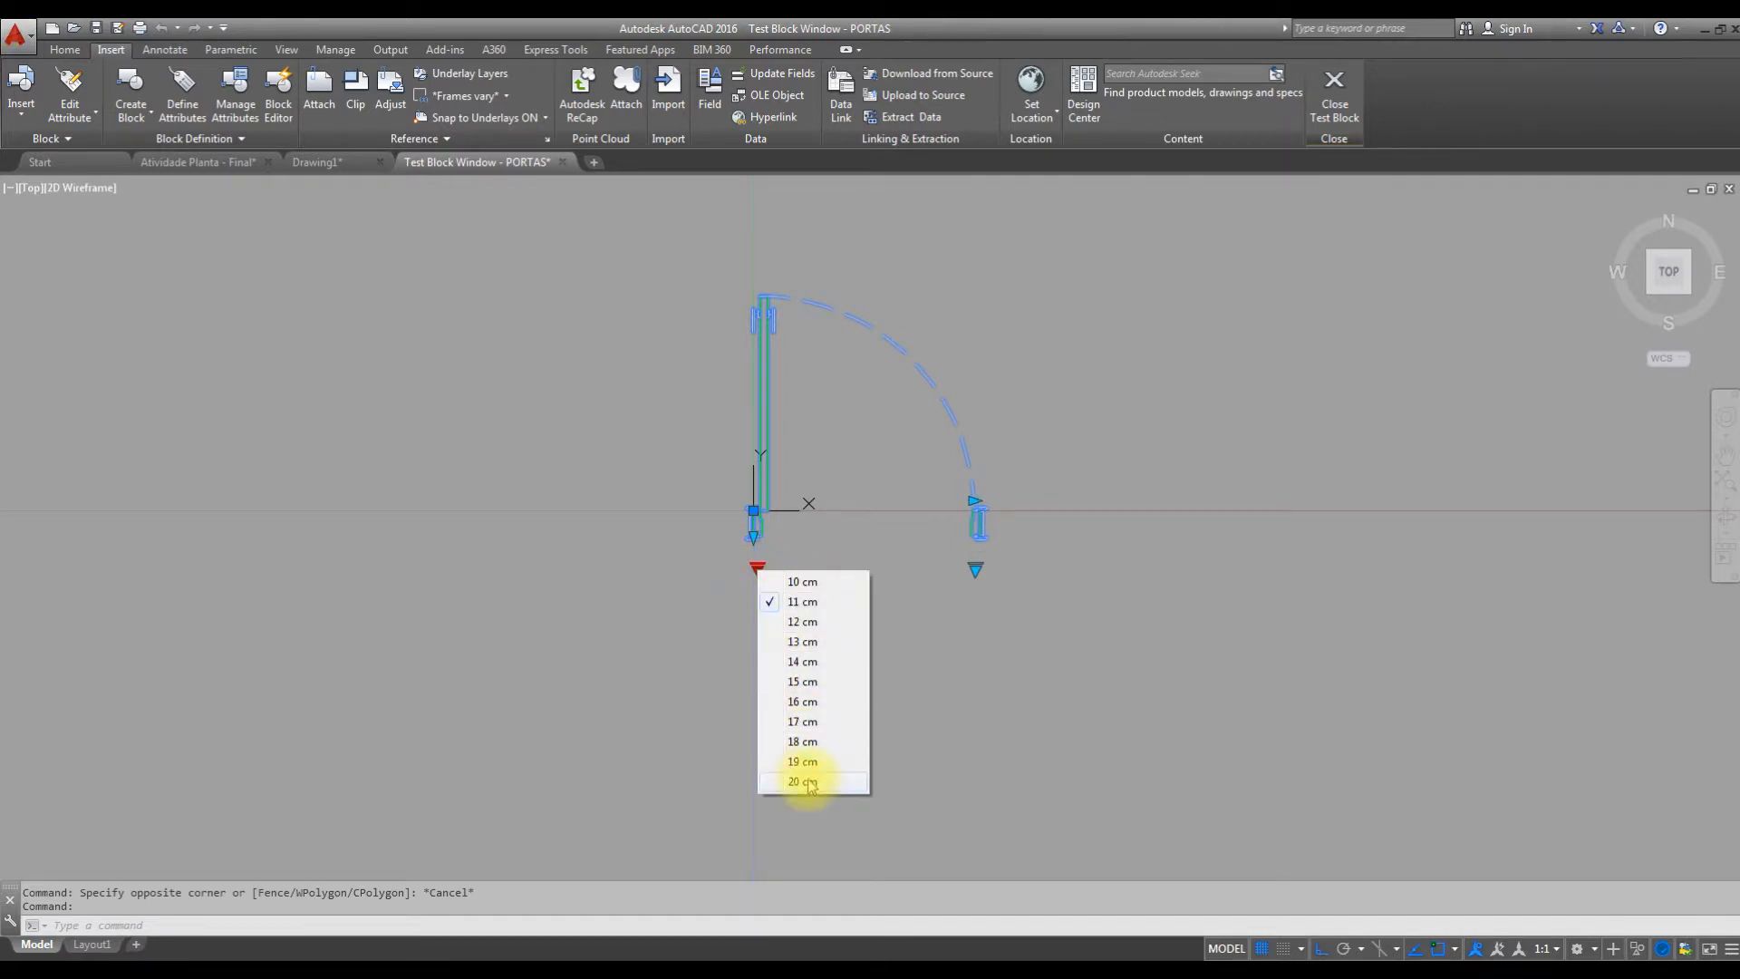
click(798, 775)
click(758, 568)
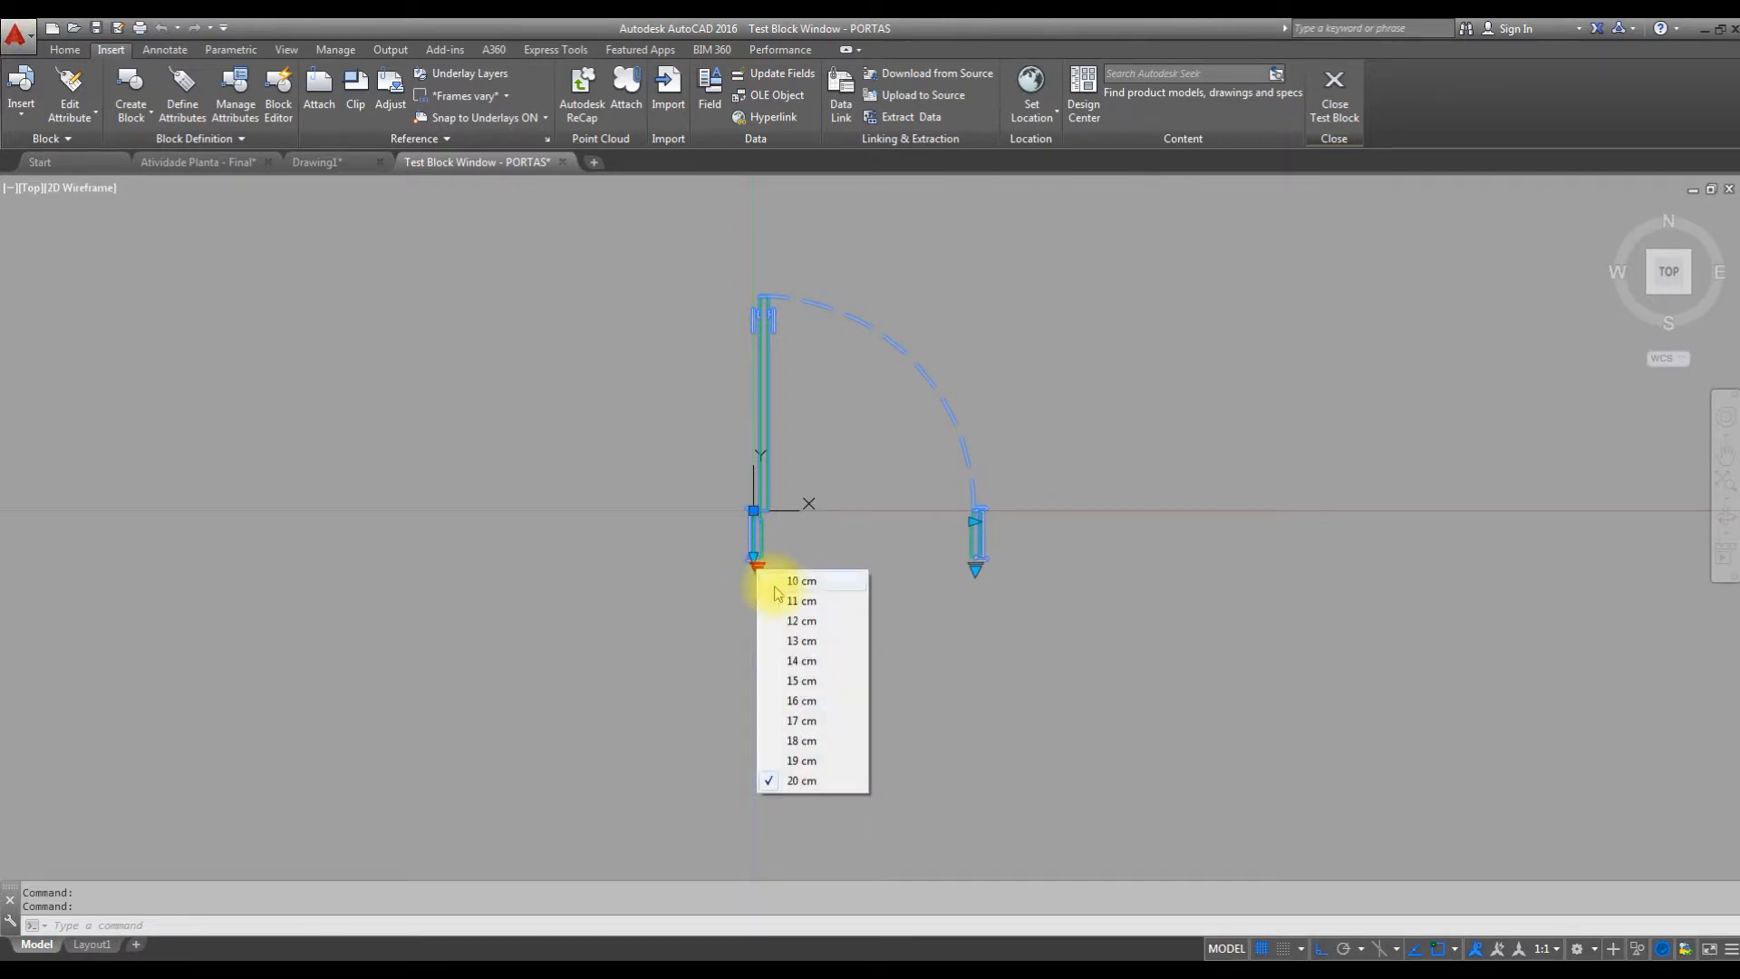
click(811, 666)
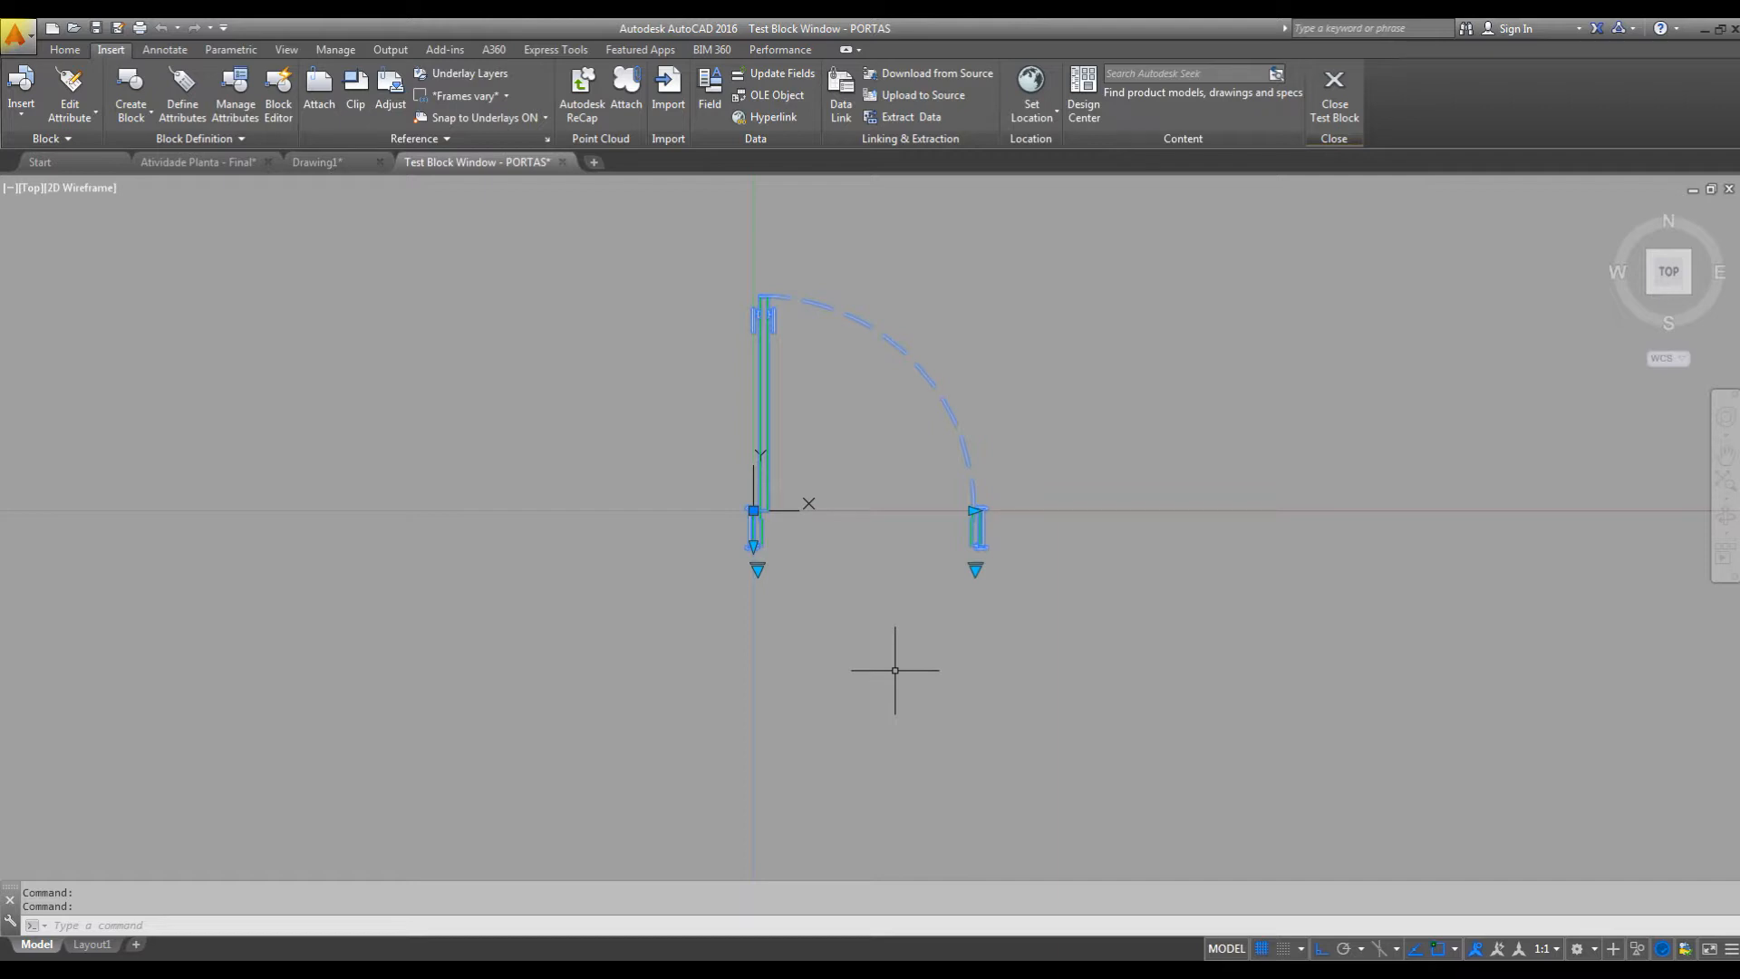
Test the LARGURA stretch by shortening the jamb depth with its linear grip.
scroll(748, 552, up, 6)
click(753, 521)
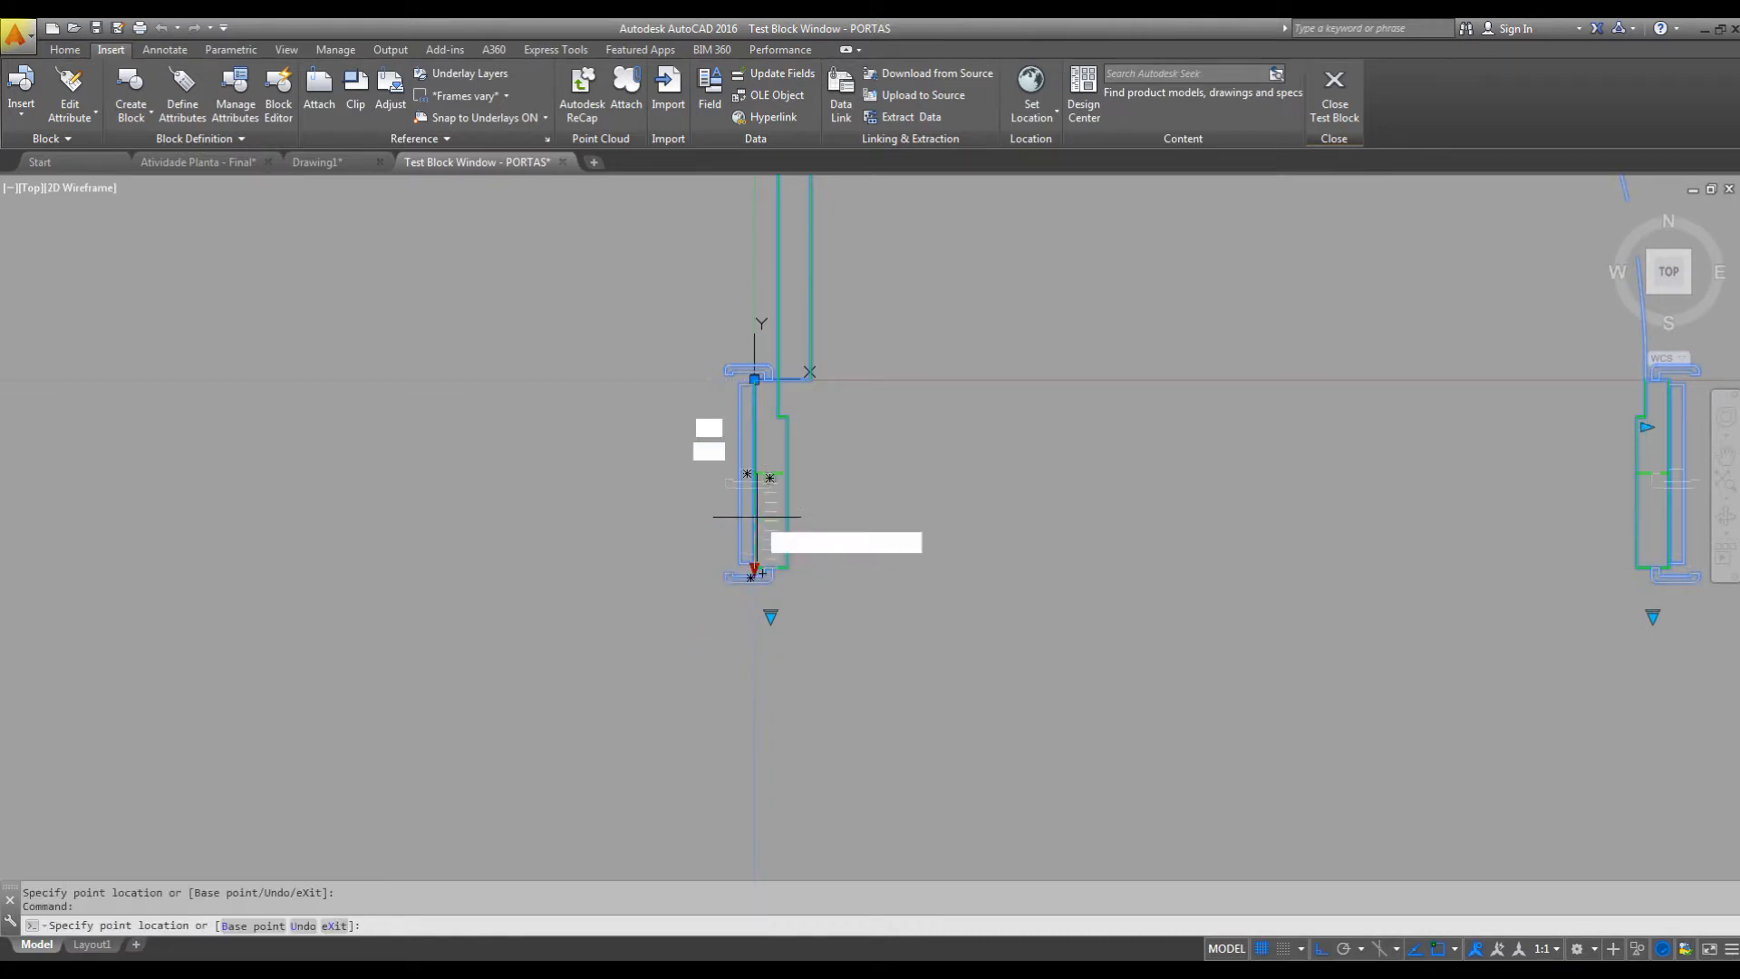
scroll(716, 555, down, 6)
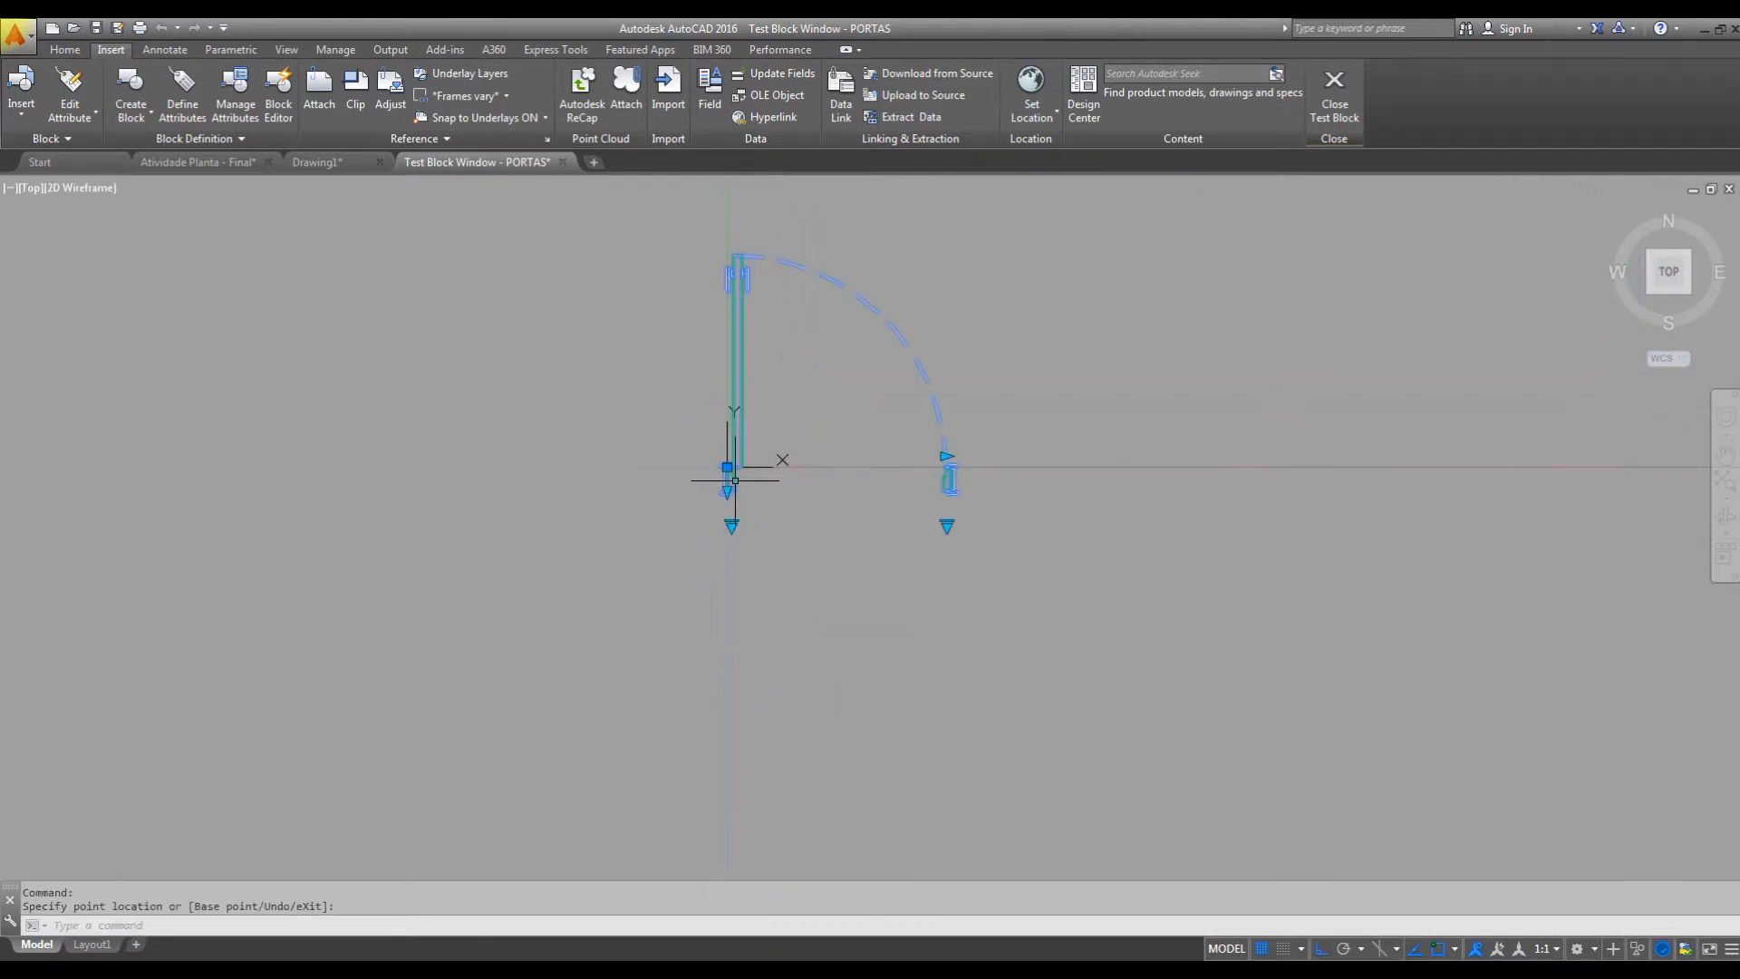
mouse_move(870, 532)
middle_down()
mouse_move(854, 598)
mouse_move(881, 589)
middle_up()
middle_drag(775, 599, 843, 632)
scroll(848, 595, up, 2)
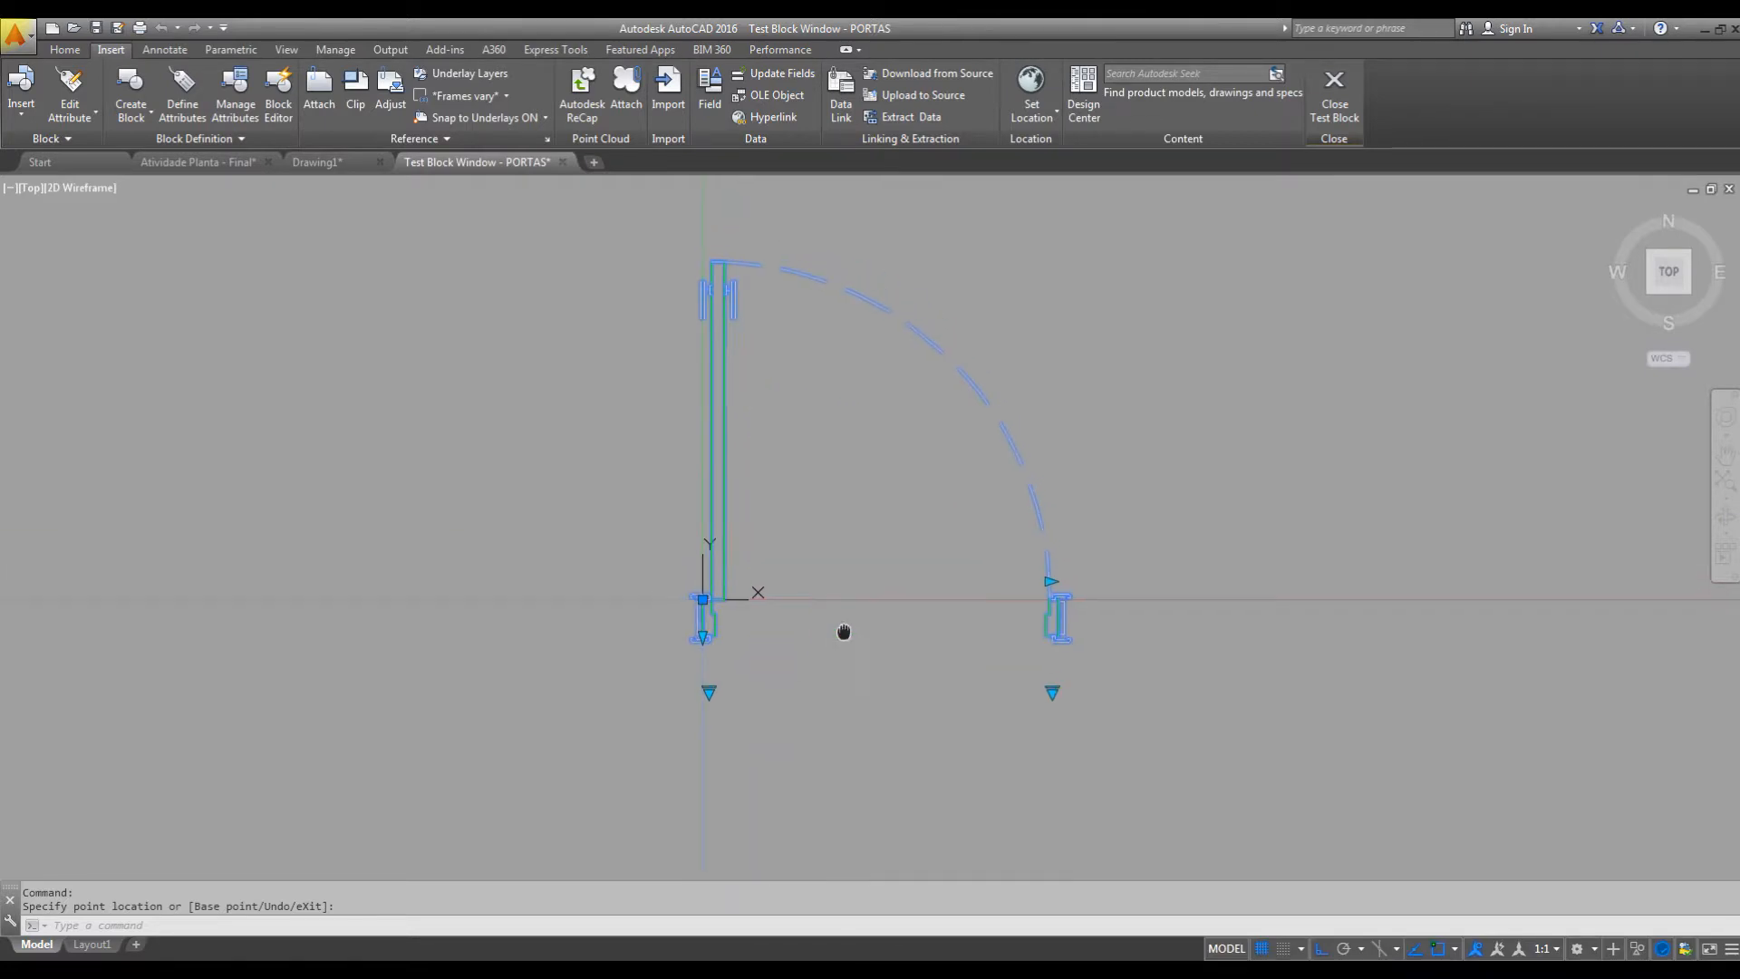
Set the test door's width to 60 from the lookup list and test the COMPRIMENTO grip by stretching the door wider.
click(1087, 707)
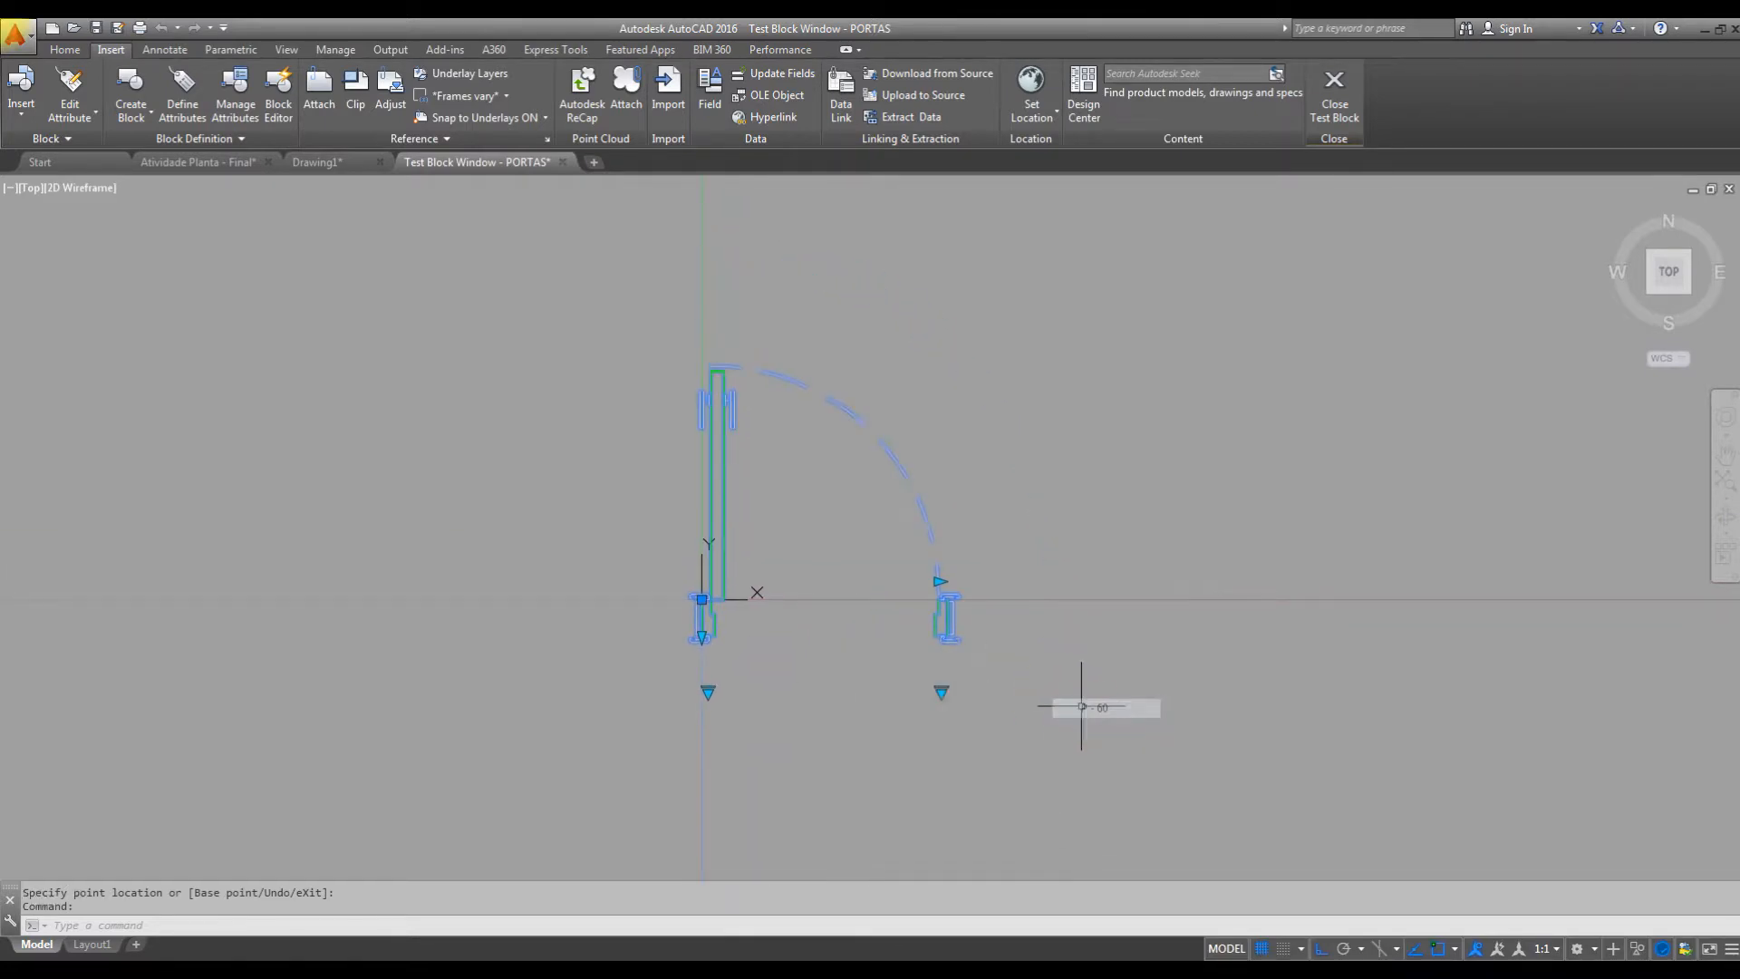
scroll(925, 615, up, 4)
scroll(925, 615, up, 3)
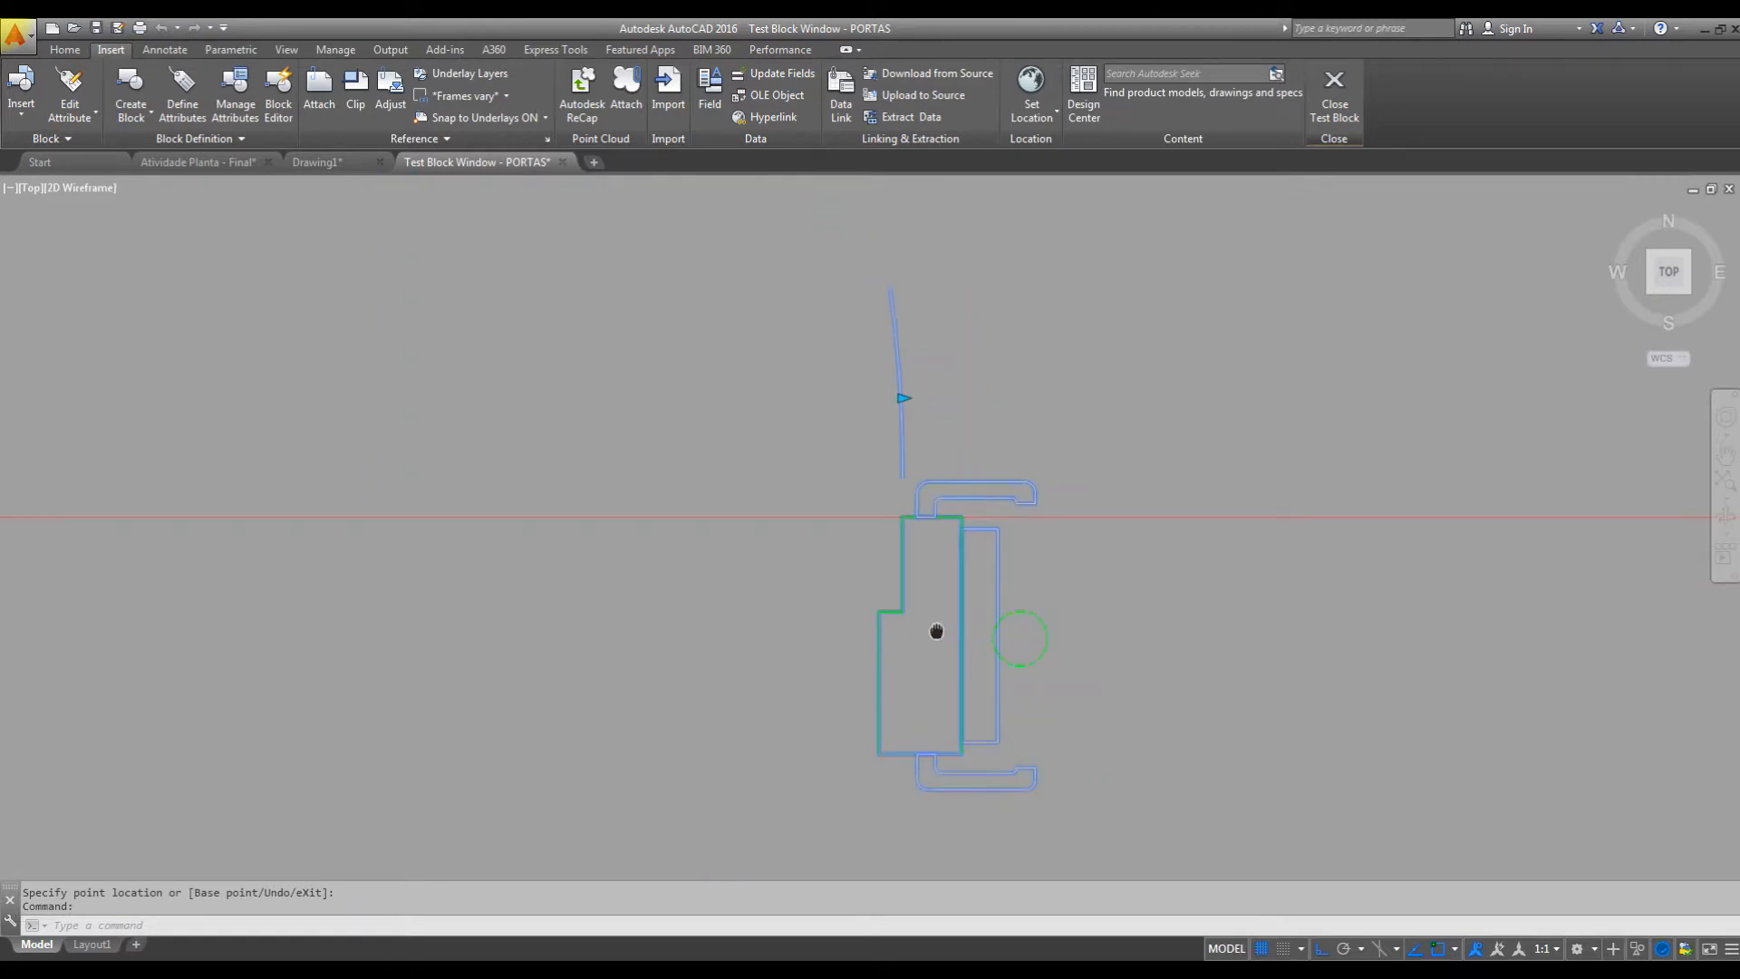
click(901, 393)
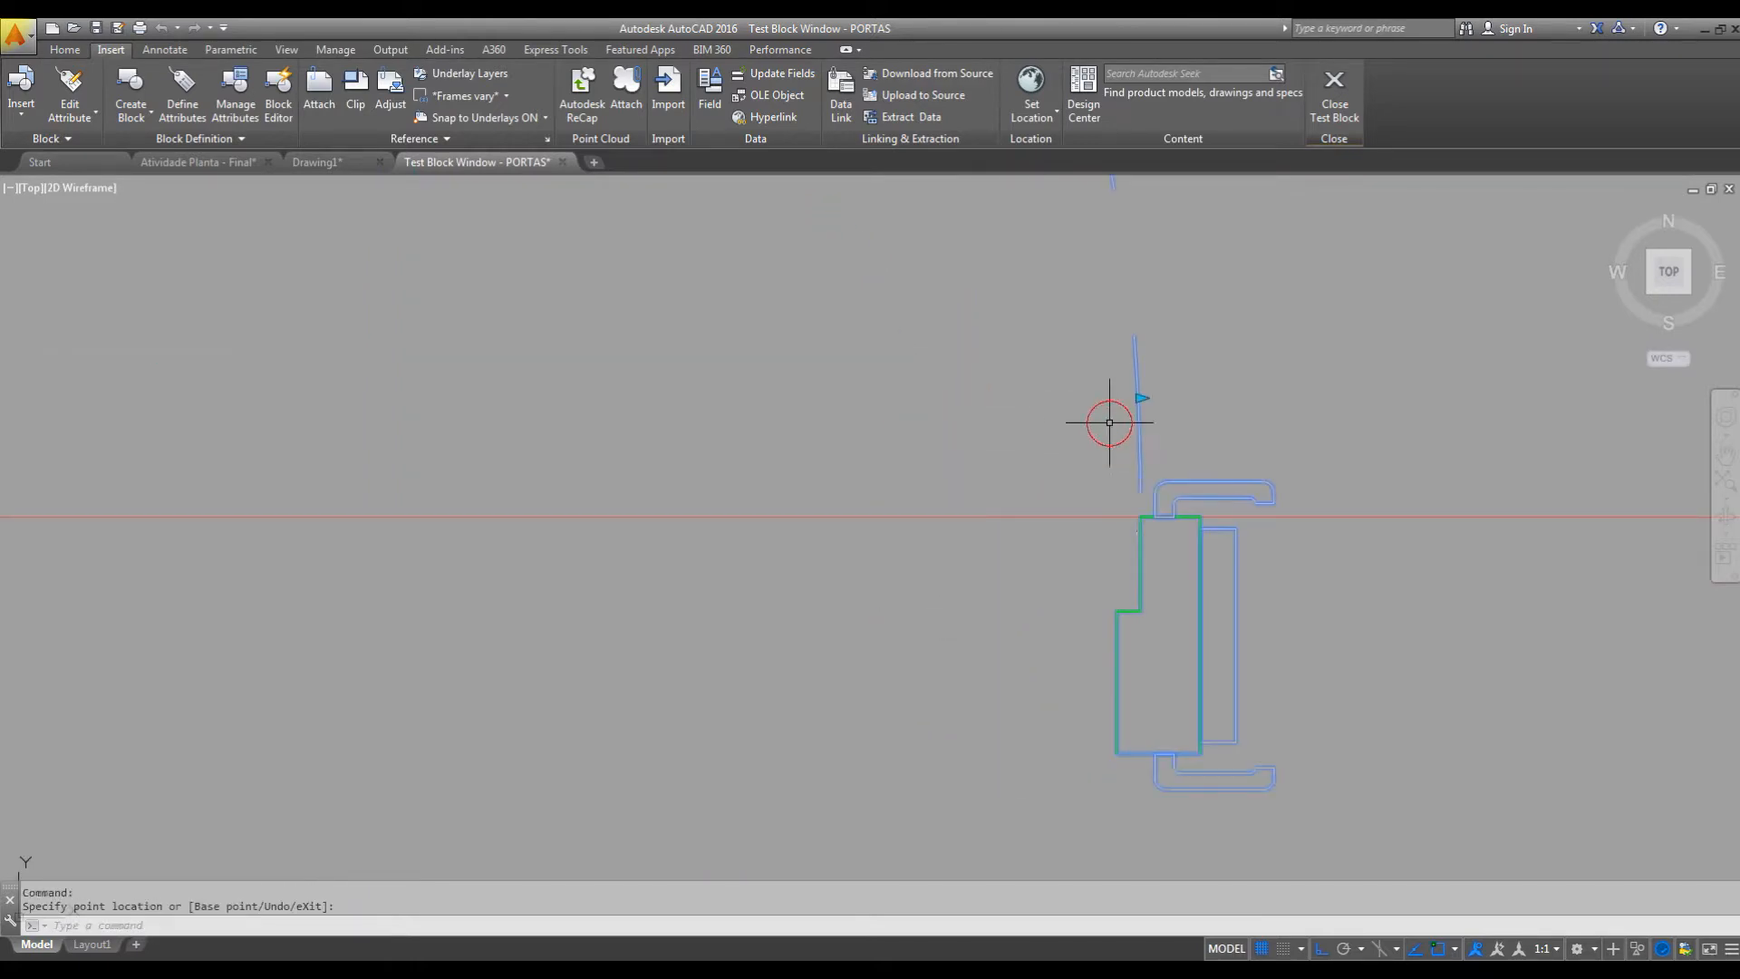
scroll(1115, 454, down, 3)
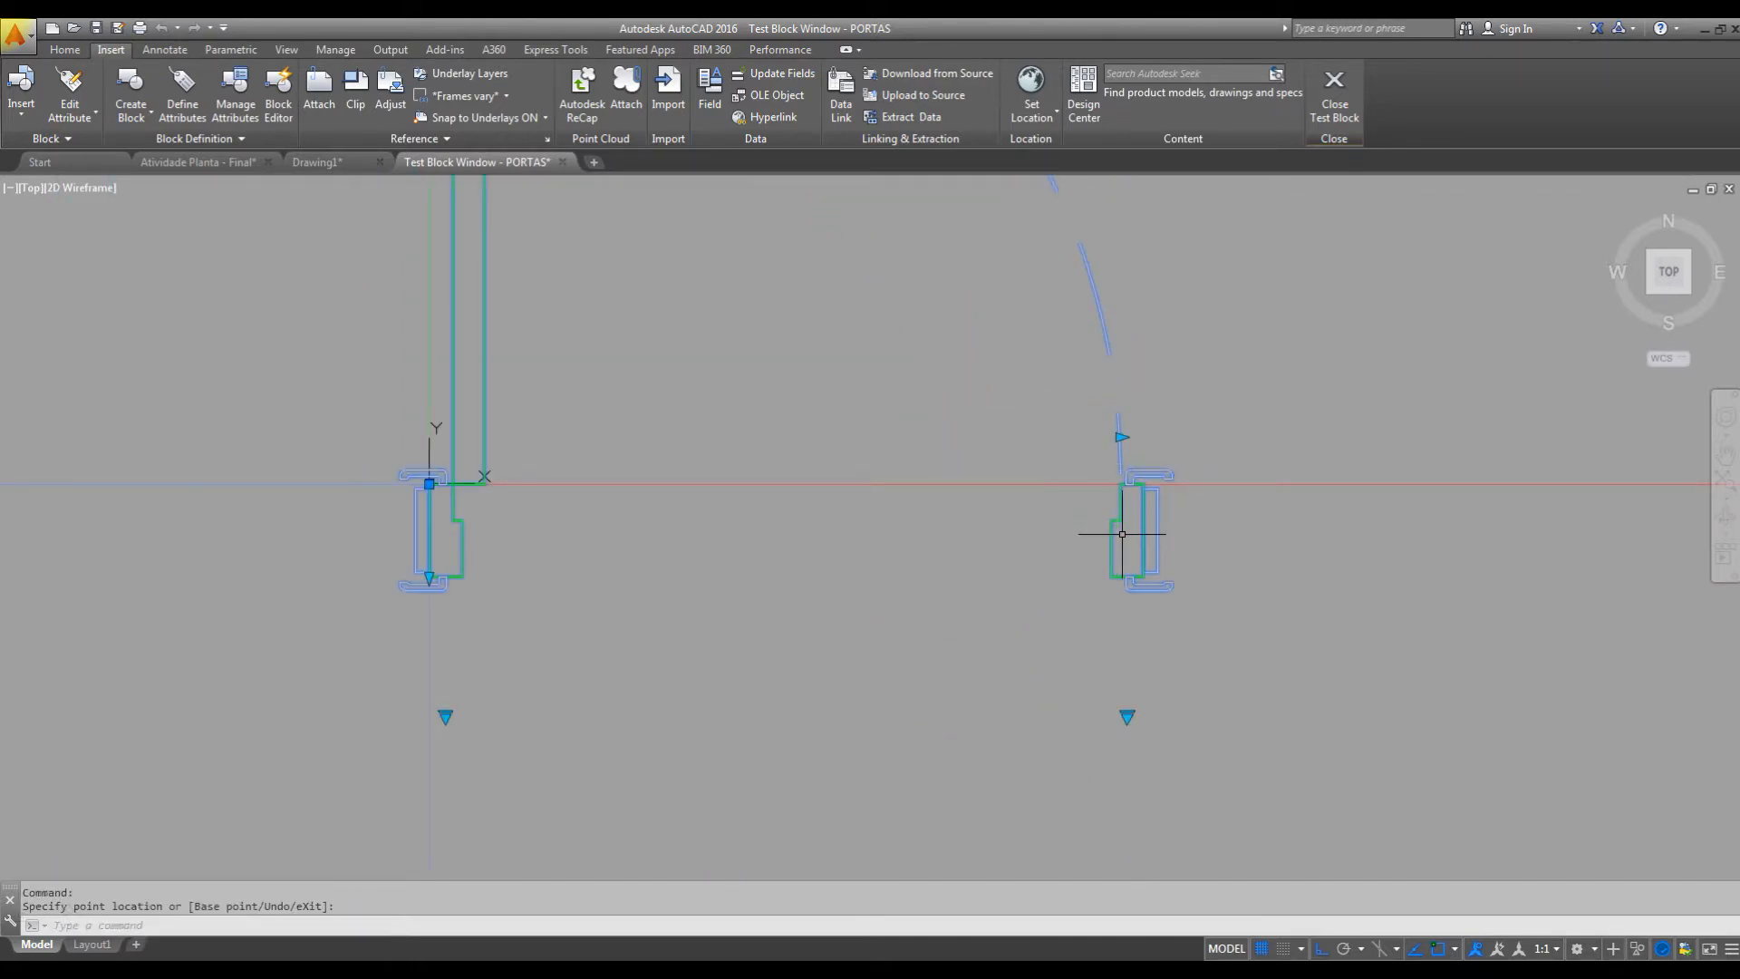
scroll(1123, 529, down, 2)
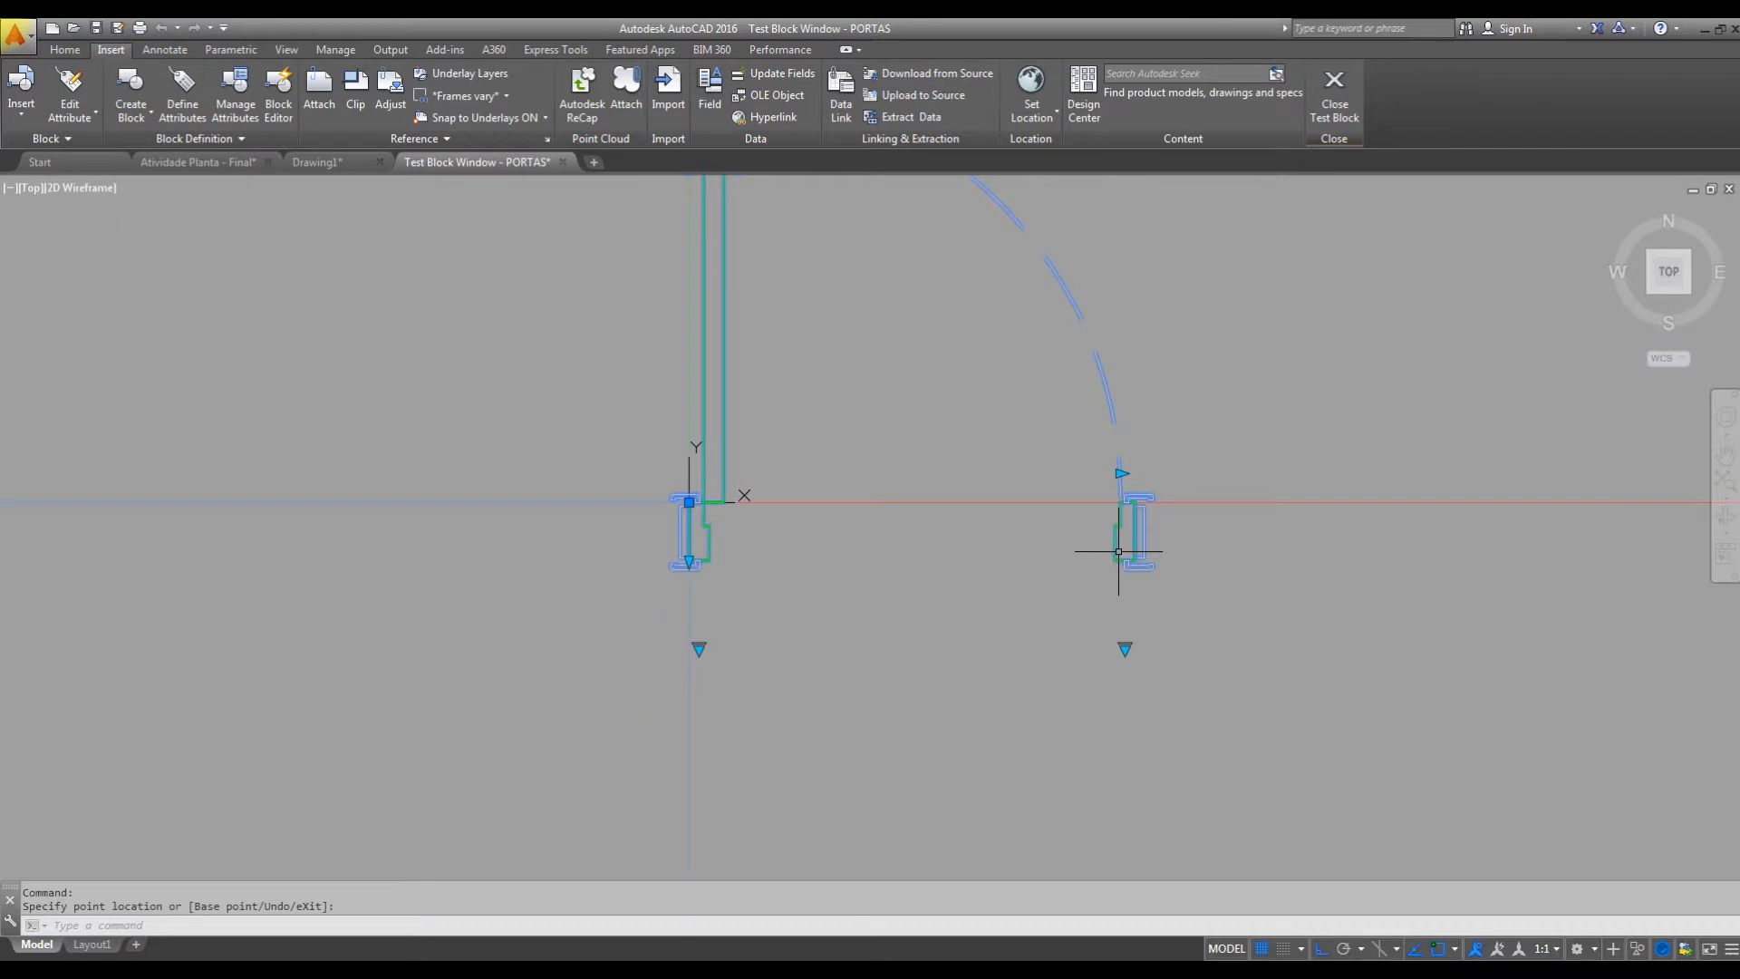
Stretch the test door narrower with the COMPRIMENTO grip and close the test block window.
click(1122, 474)
click(1068, 474)
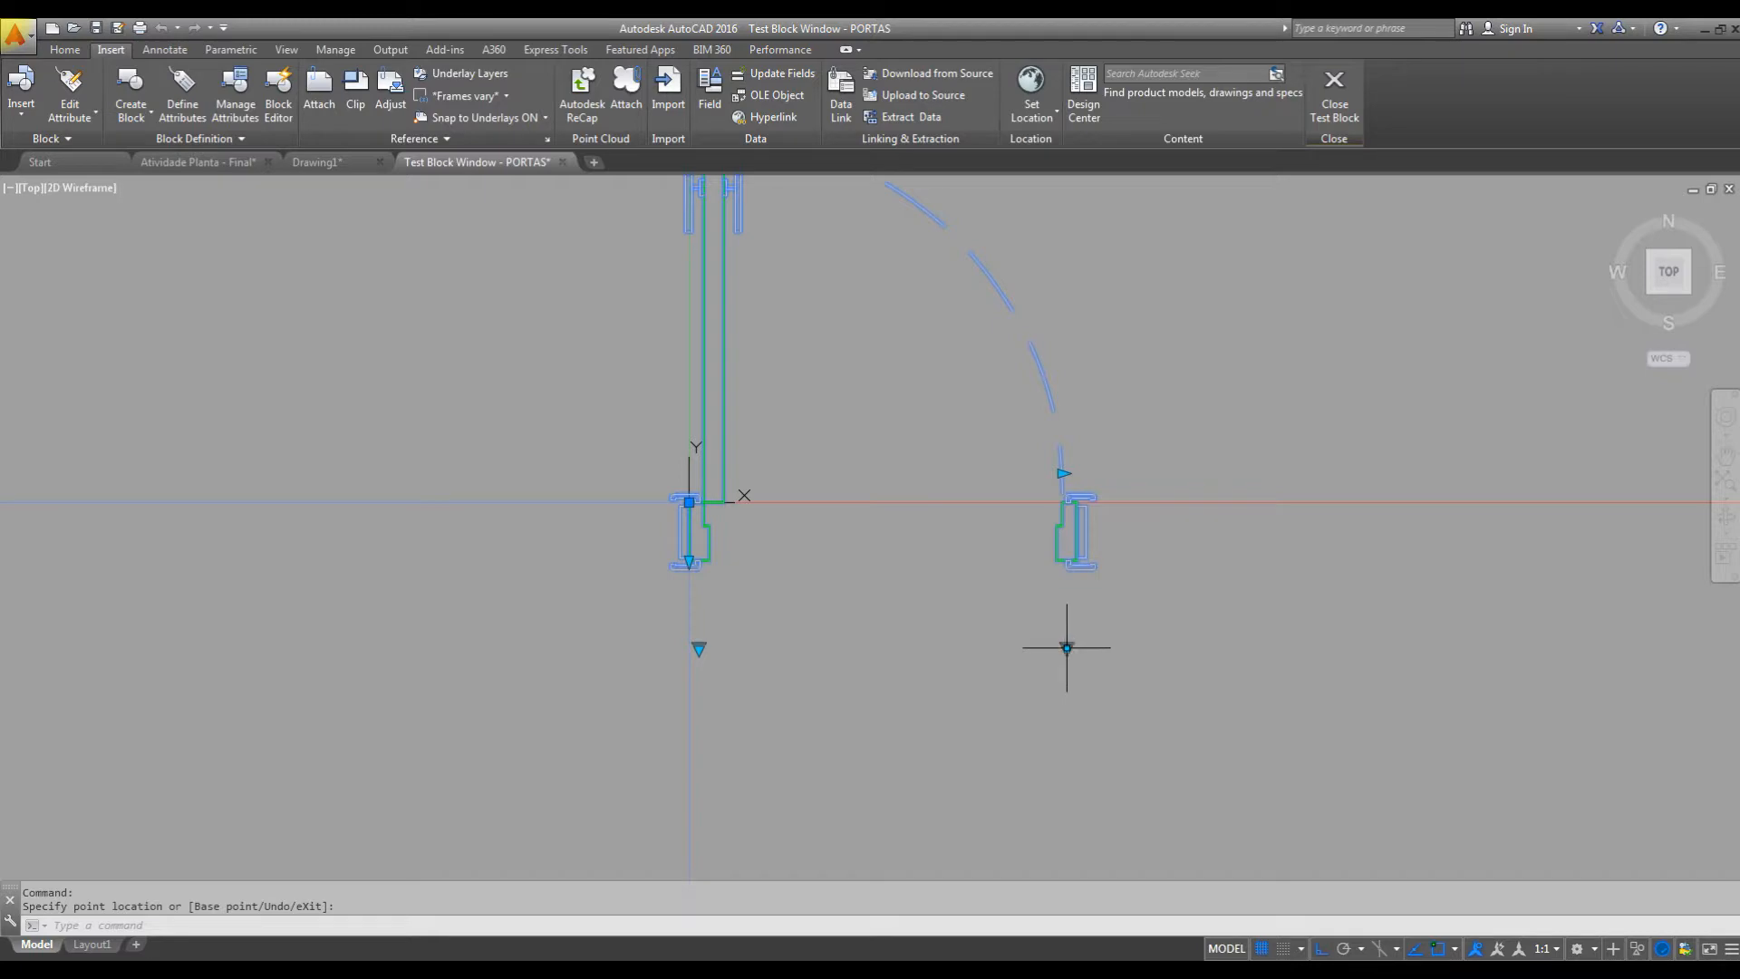
click(1333, 101)
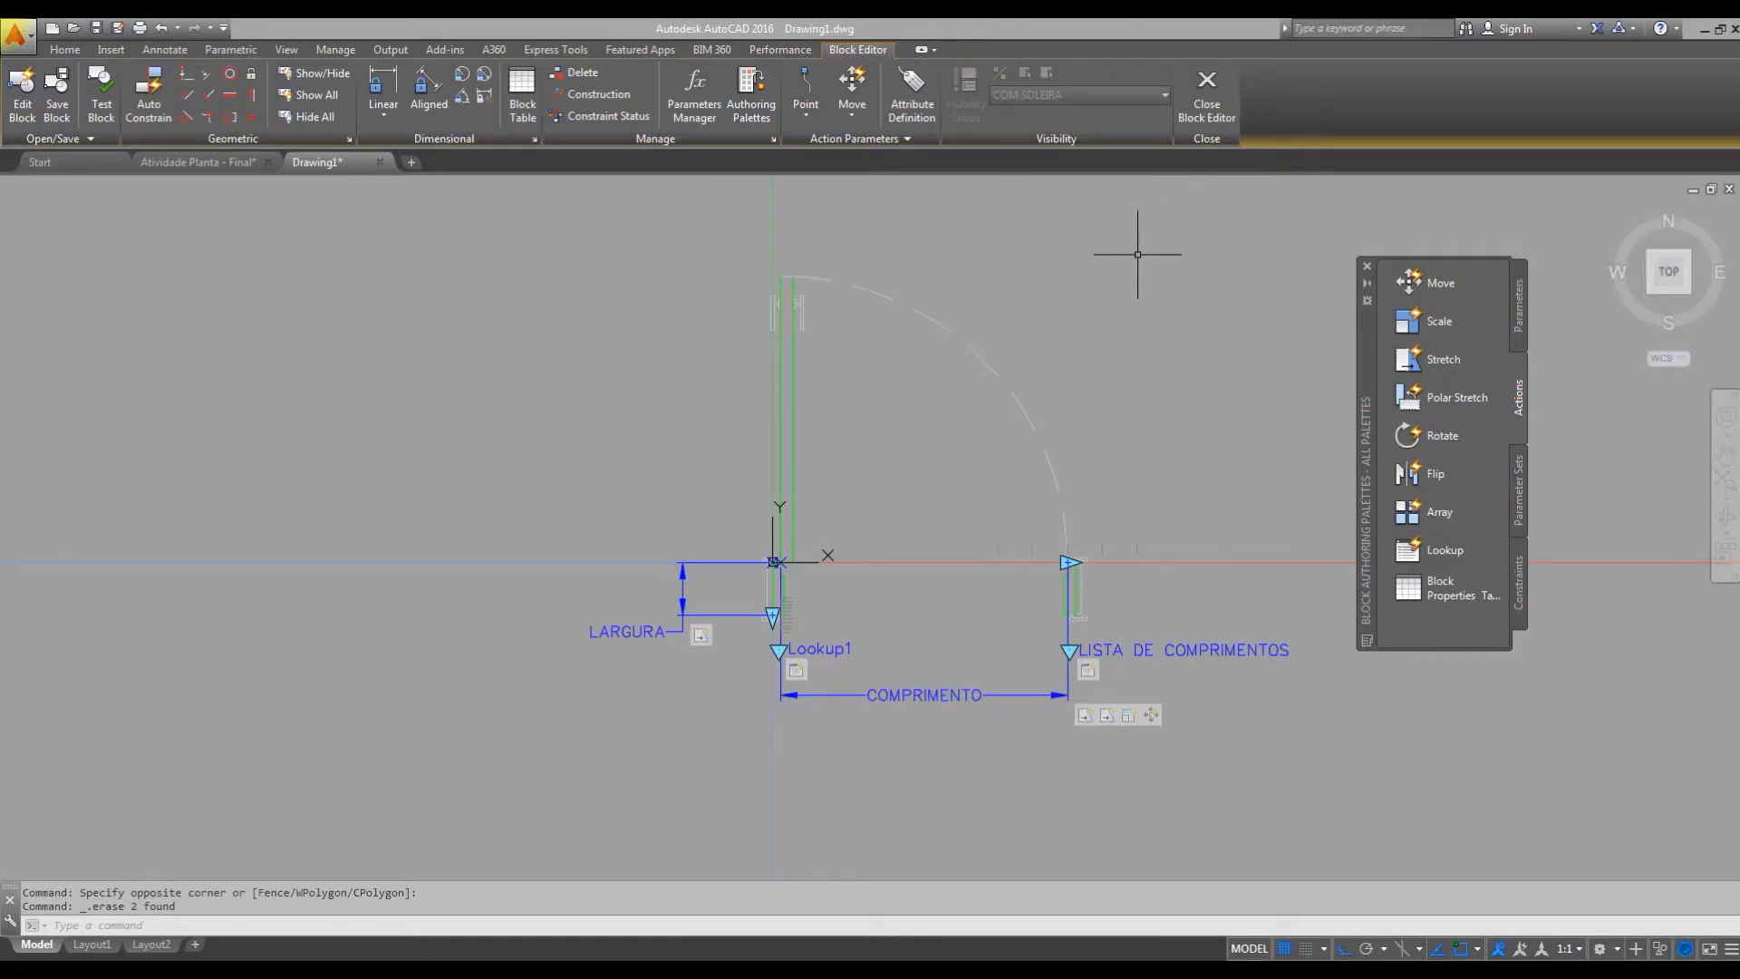
middle_drag(1124, 473, 1152, 478)
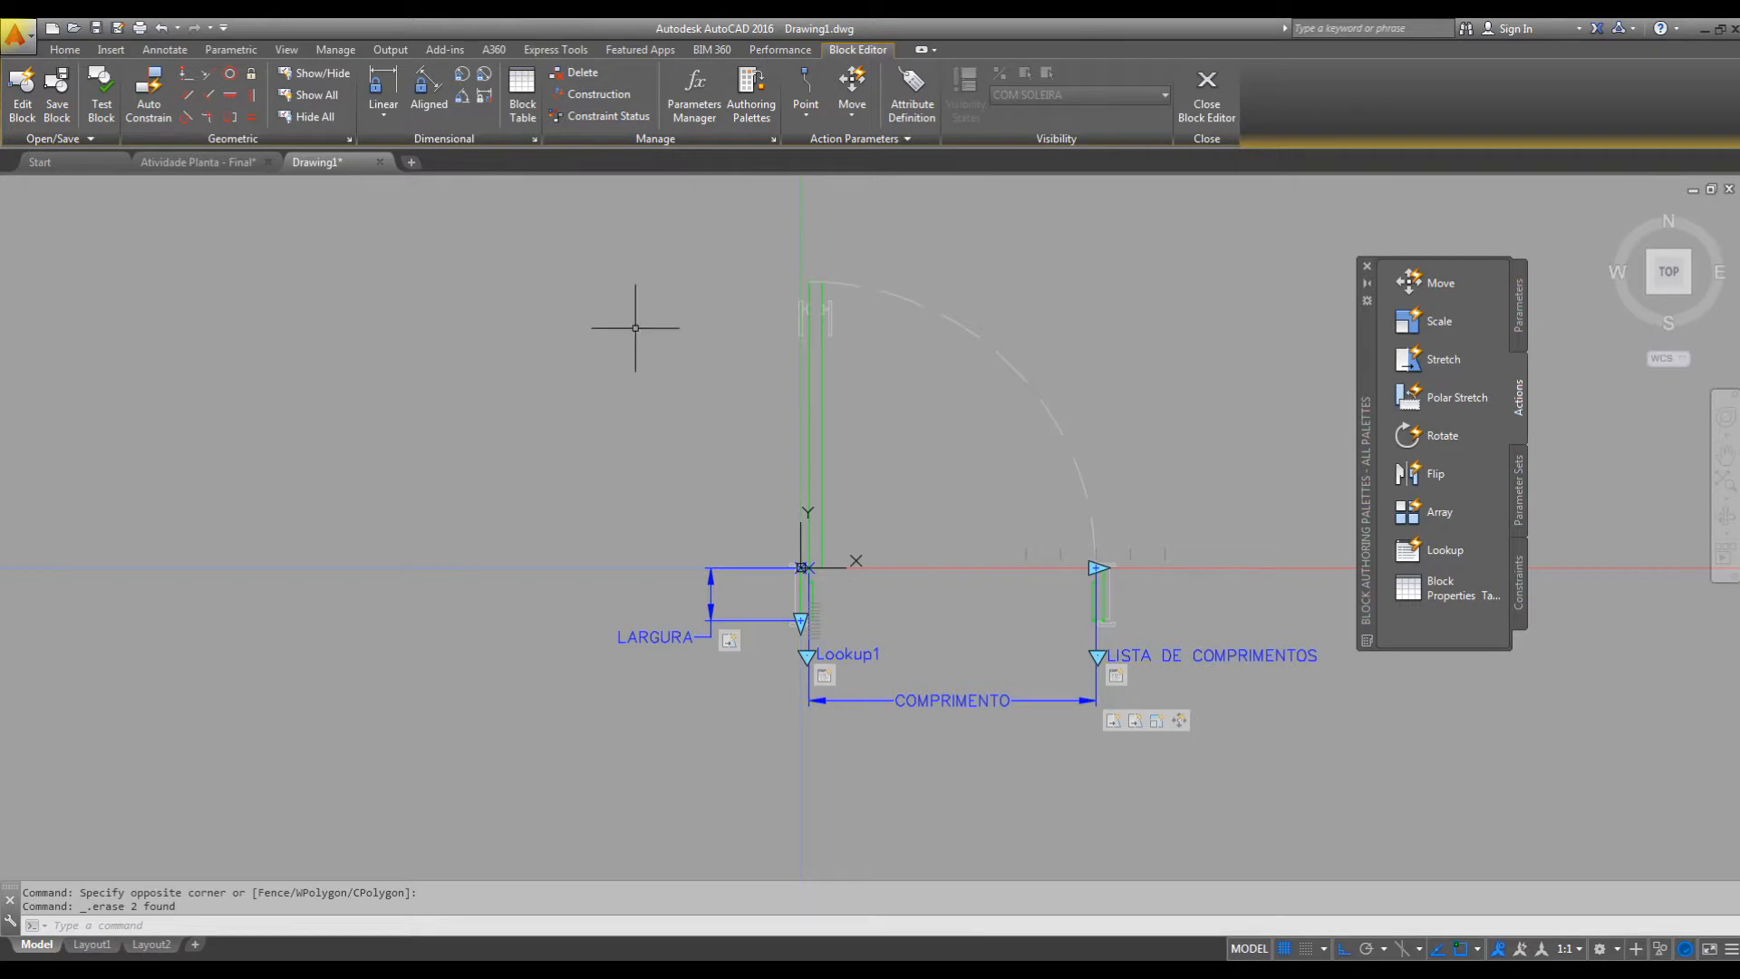
click(64, 49)
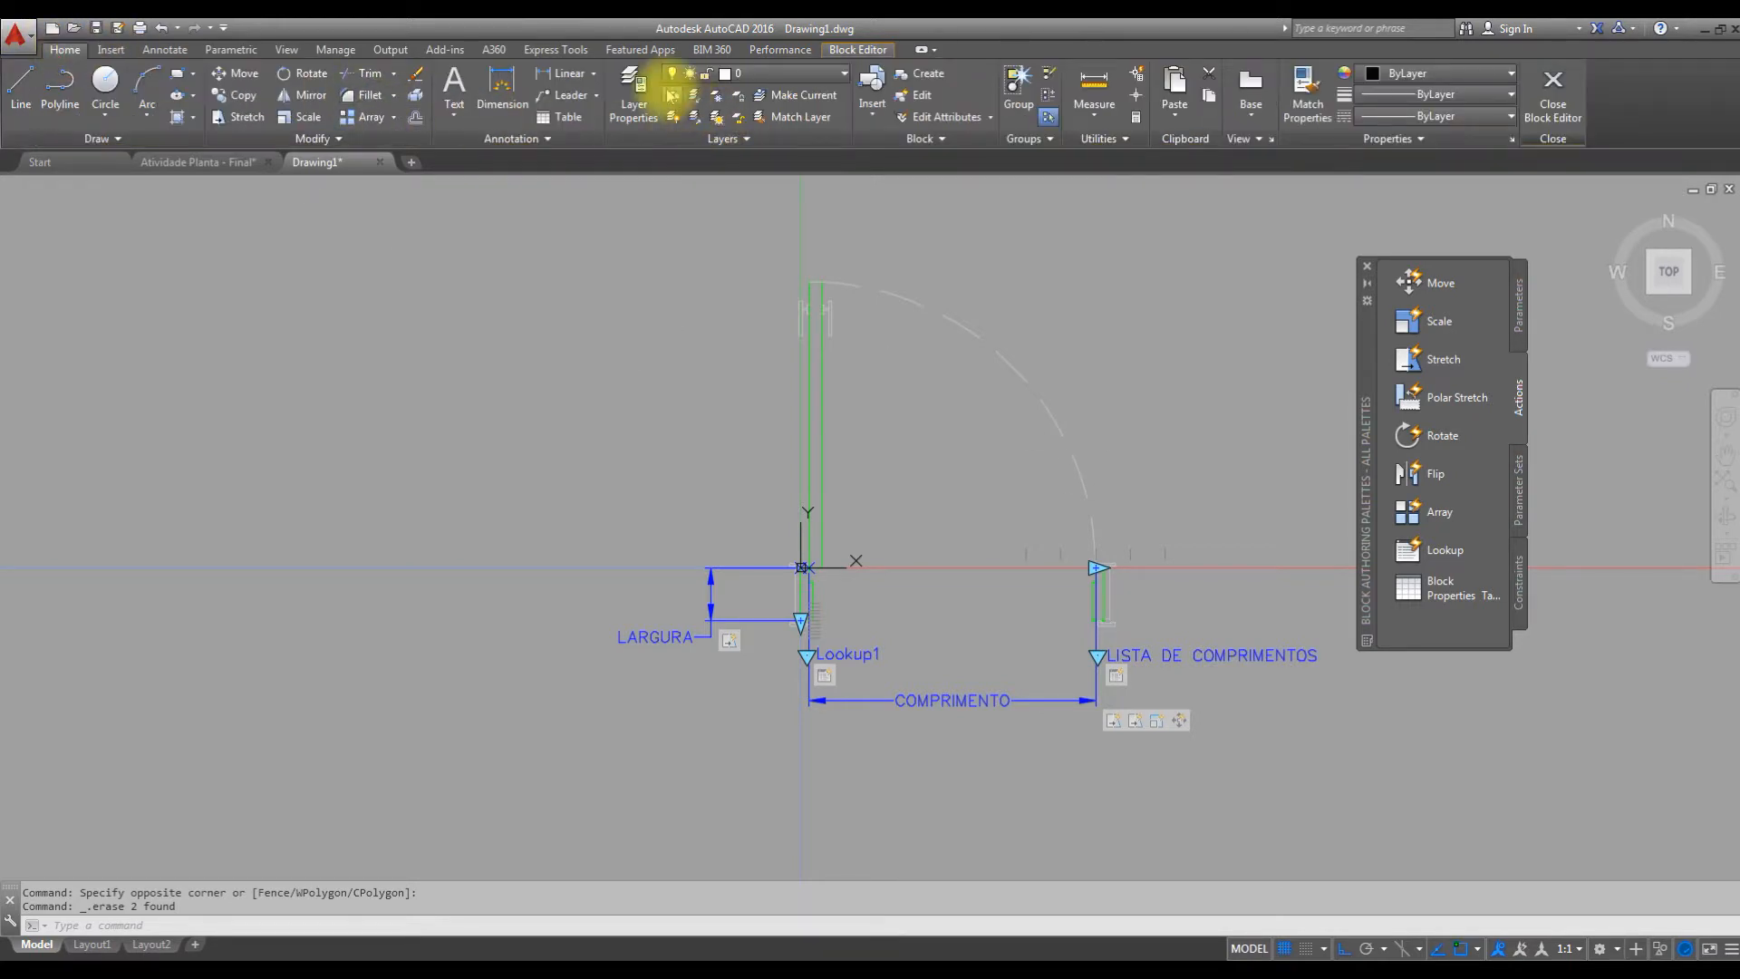
click(842, 51)
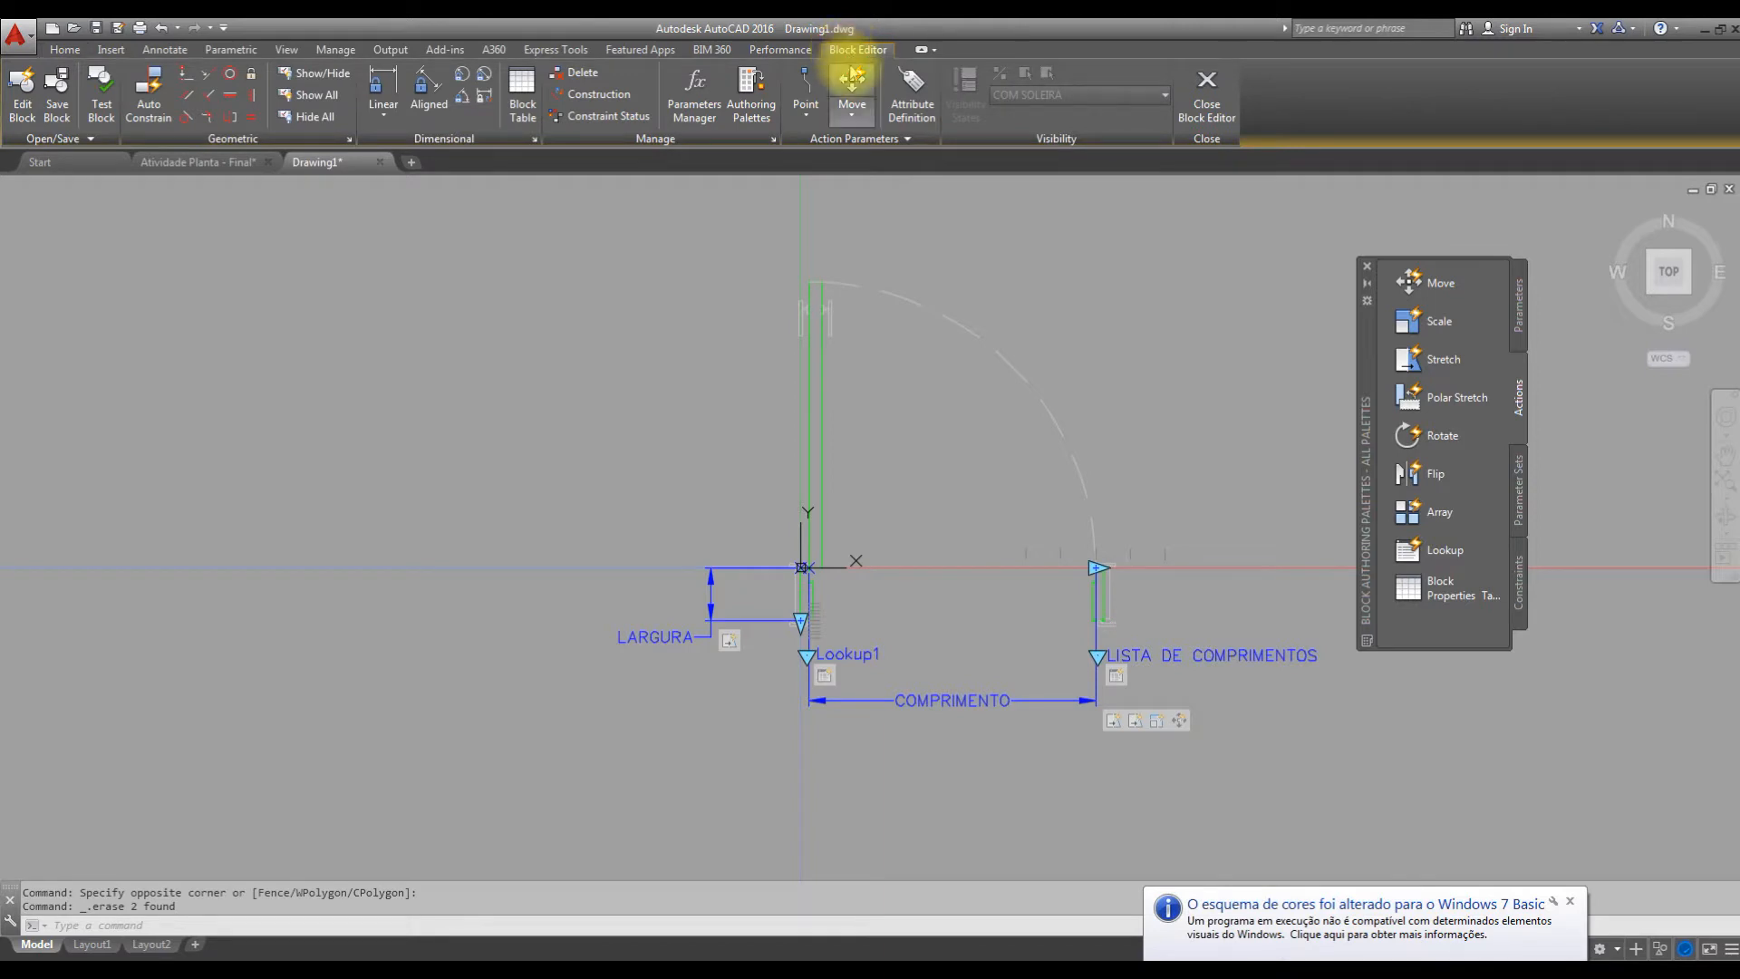
click(1570, 901)
key(space)
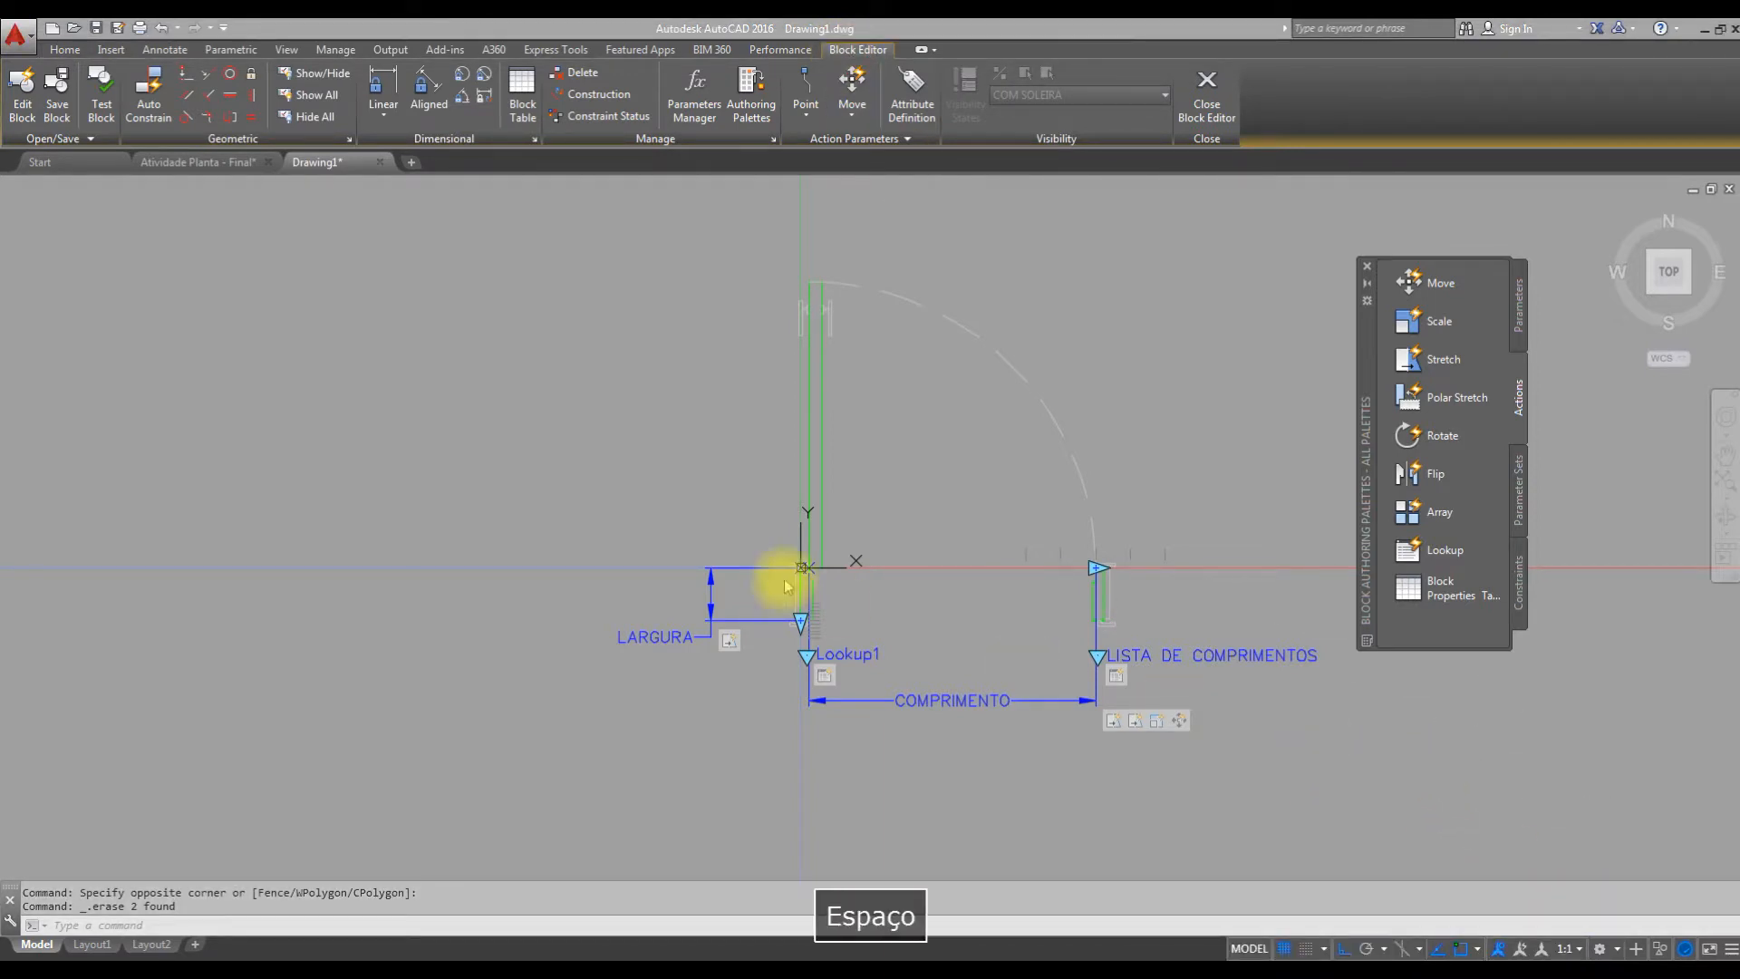
key(Escape)
Draw a horizontal threshold line from the lower corner of the door leaf to the upper inner corner of the opposite jamb.
text(l)
key(space)
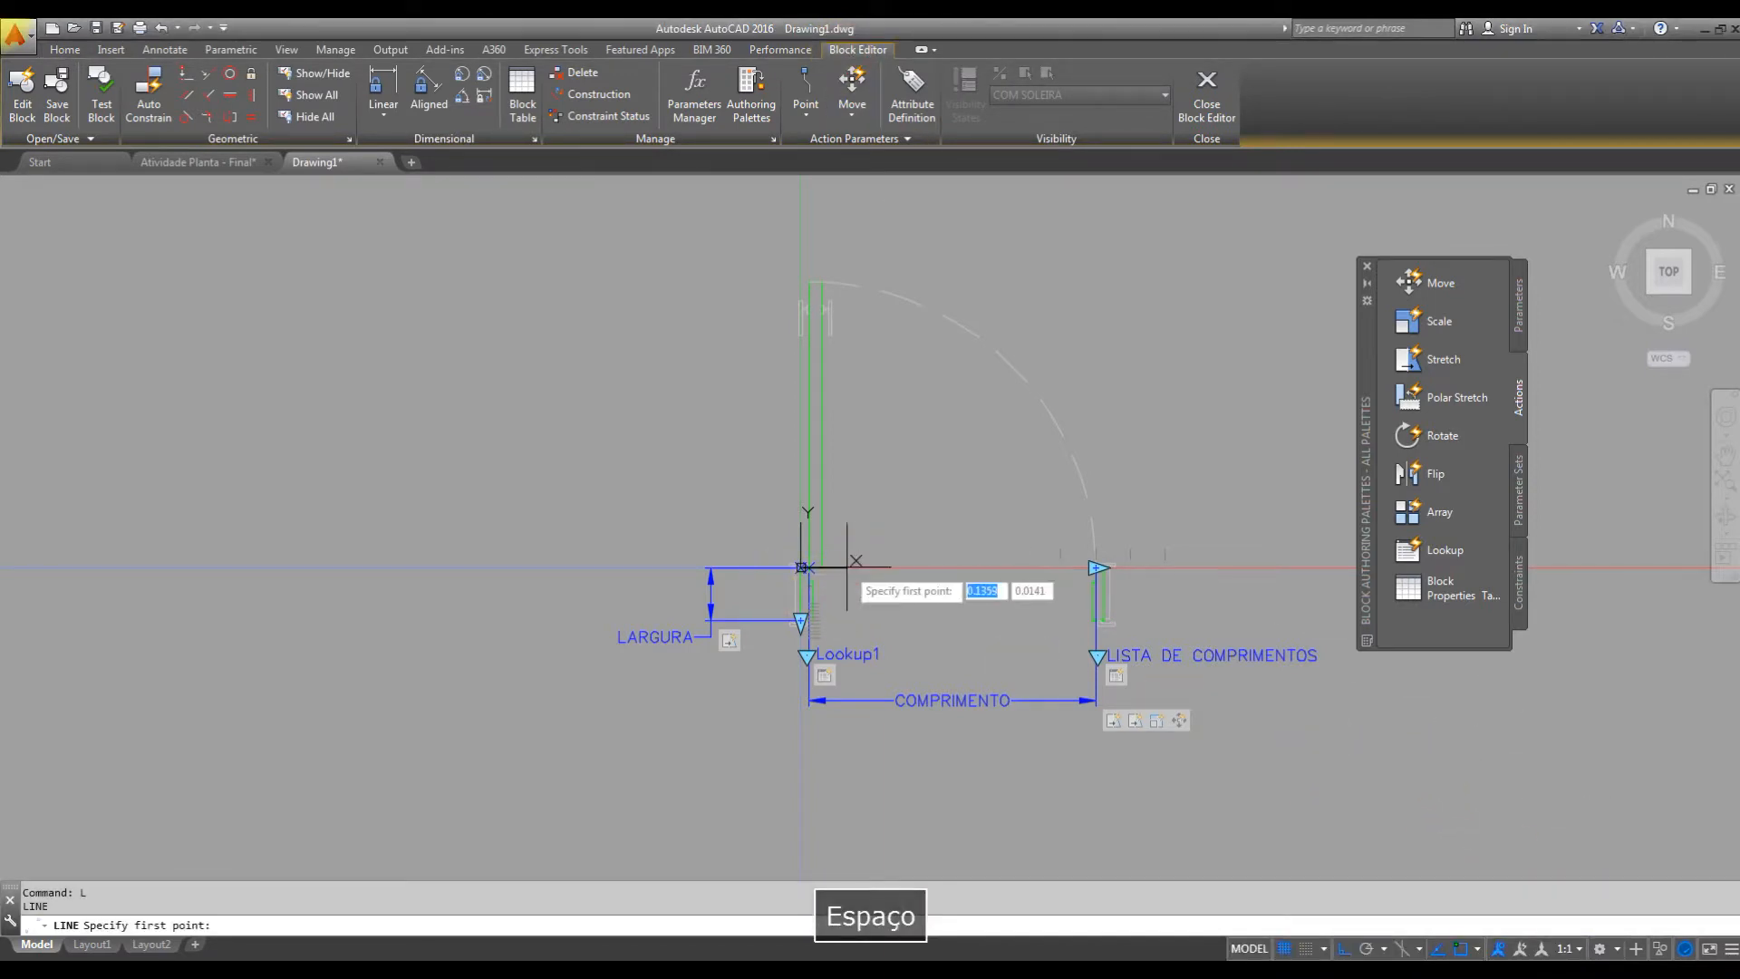
scroll(857, 571, up, 5)
click(722, 572)
scroll(820, 620, down, 2)
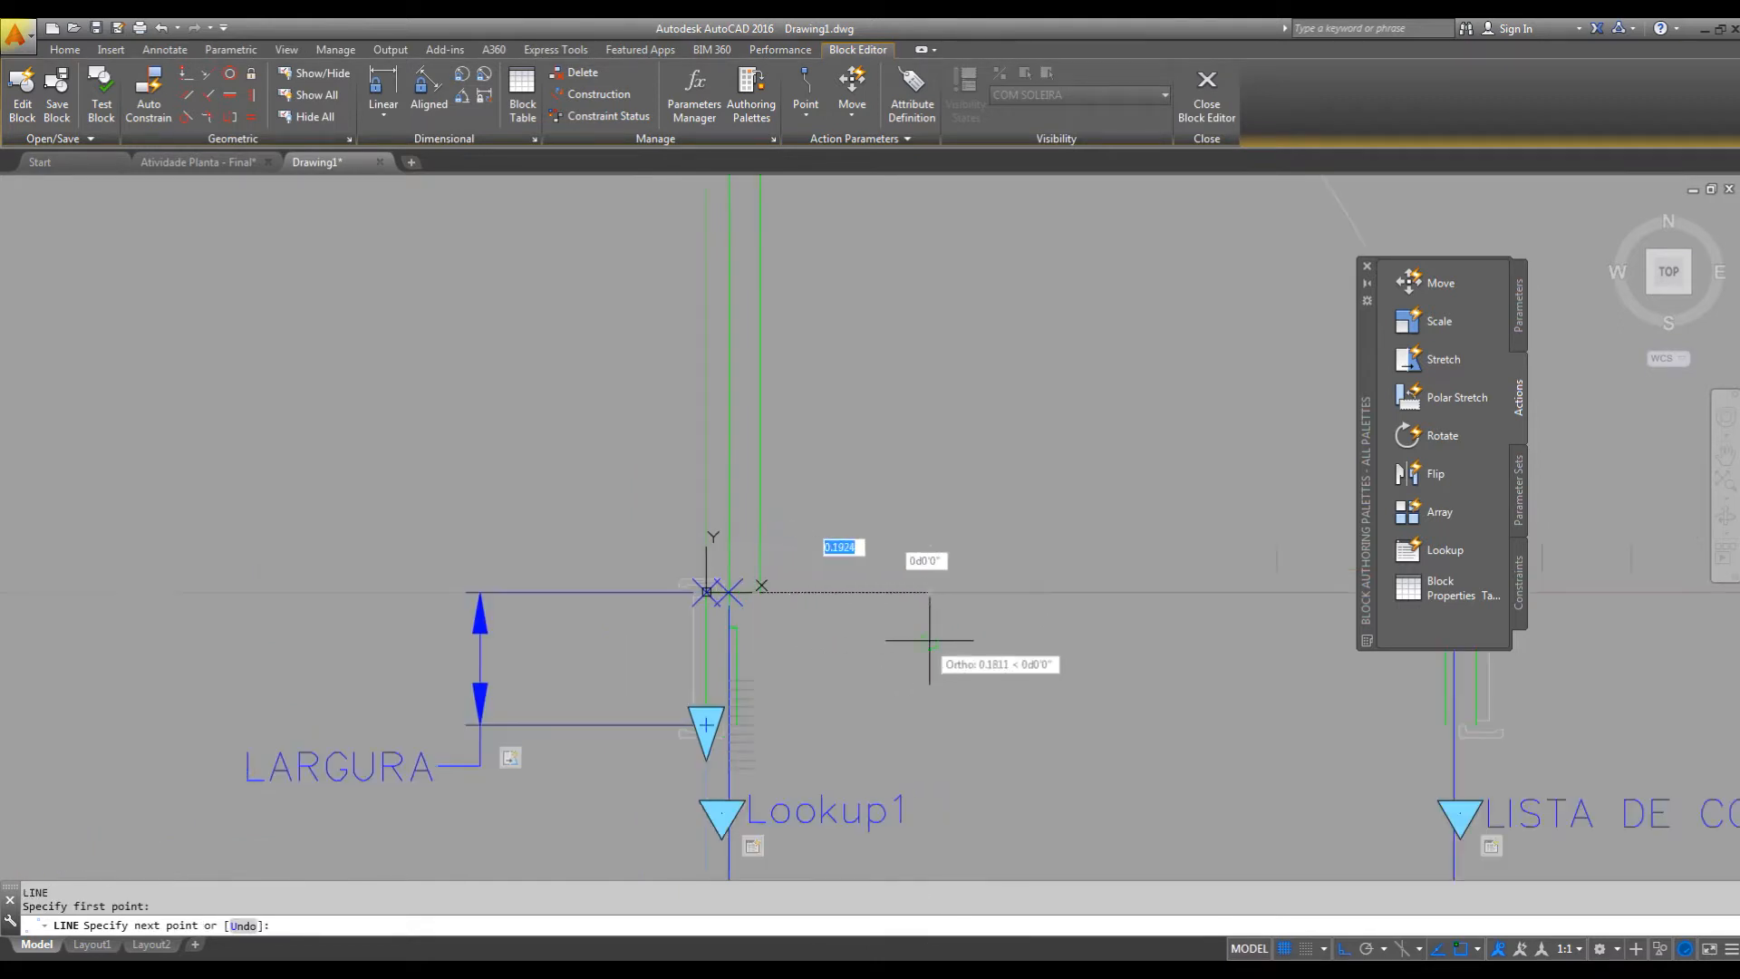
middle_drag(928, 637, 503, 577)
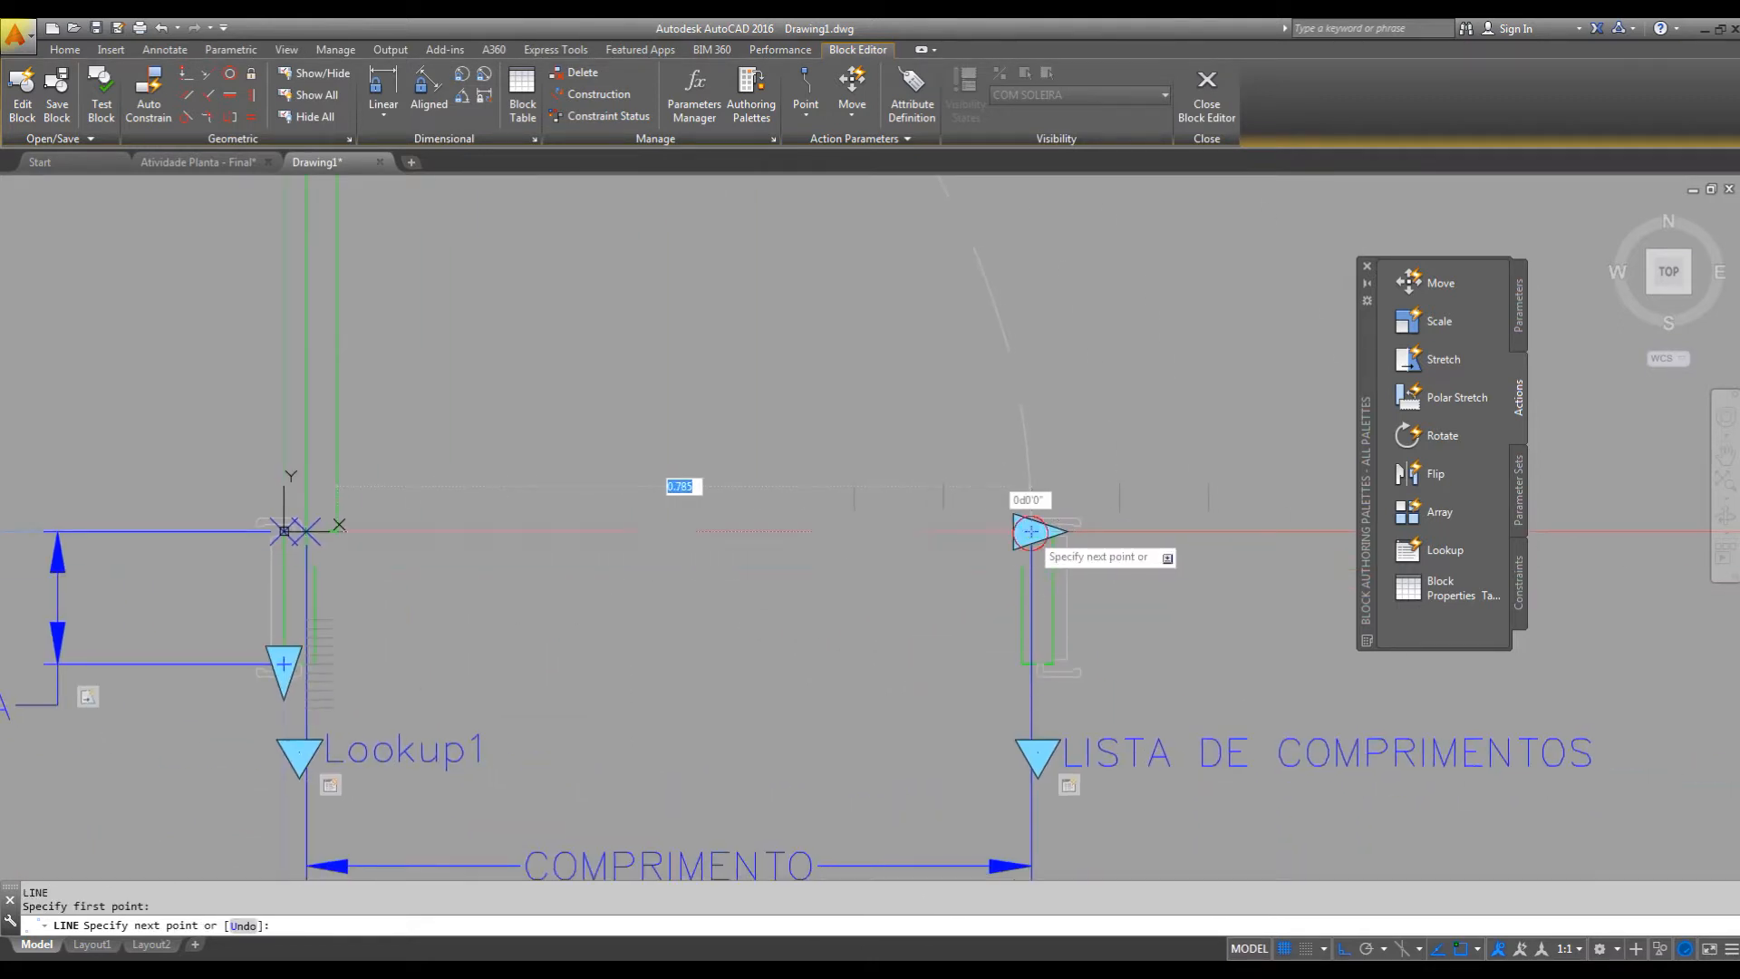
click(1033, 530)
key(Escape)
Draw a second horizontal threshold line between the lower inner corners of the two jambs.
middle_drag(396, 680, 451, 589)
key(space)
click(367, 572)
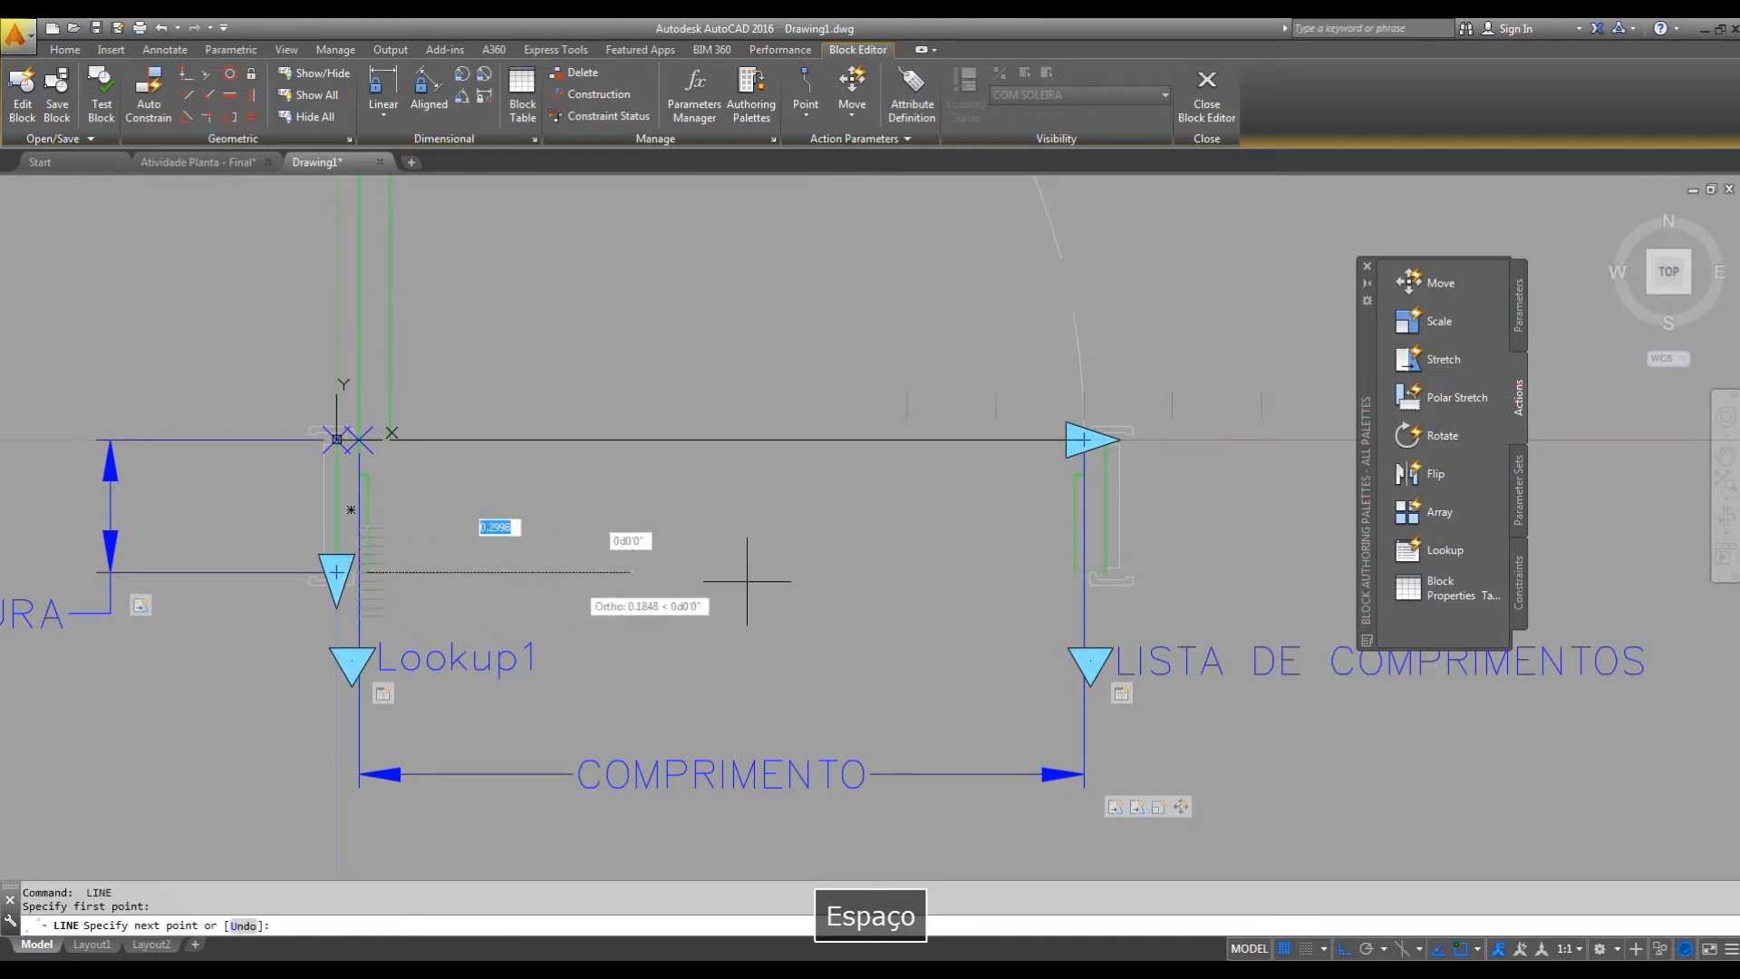
key(Escape)
Assign both threshold lines to the layer JF-ARQ-SOLEIRA.
click(797, 408)
click(735, 598)
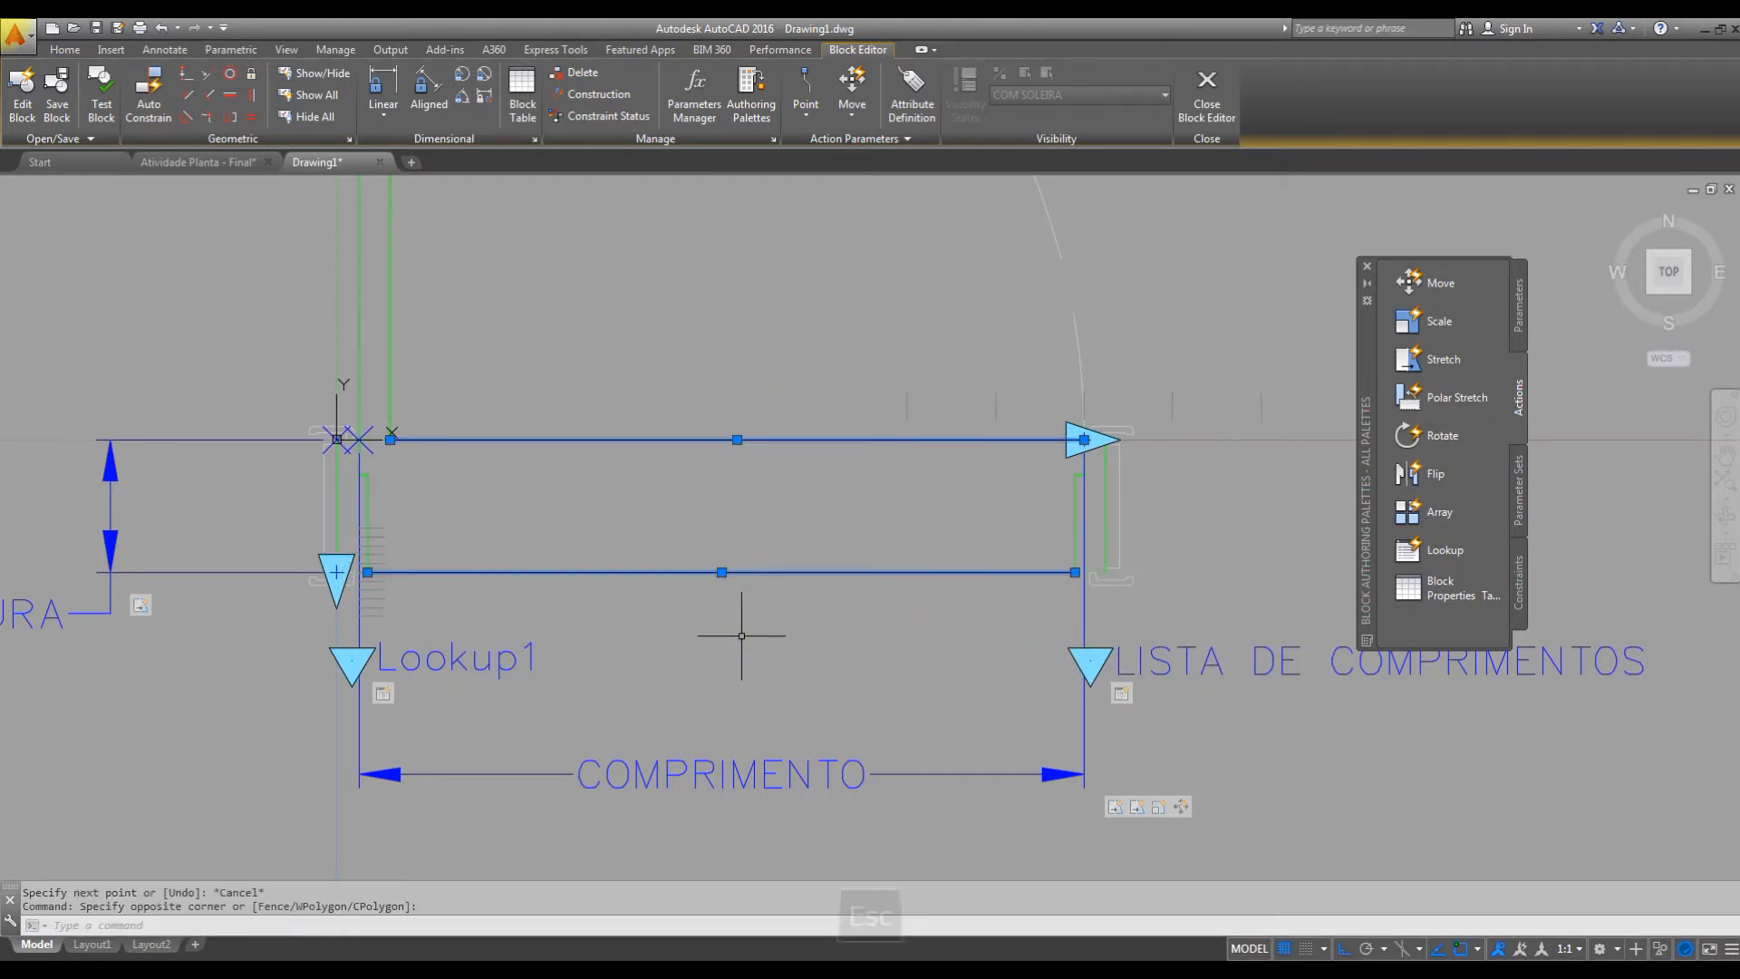
click(65, 49)
click(772, 76)
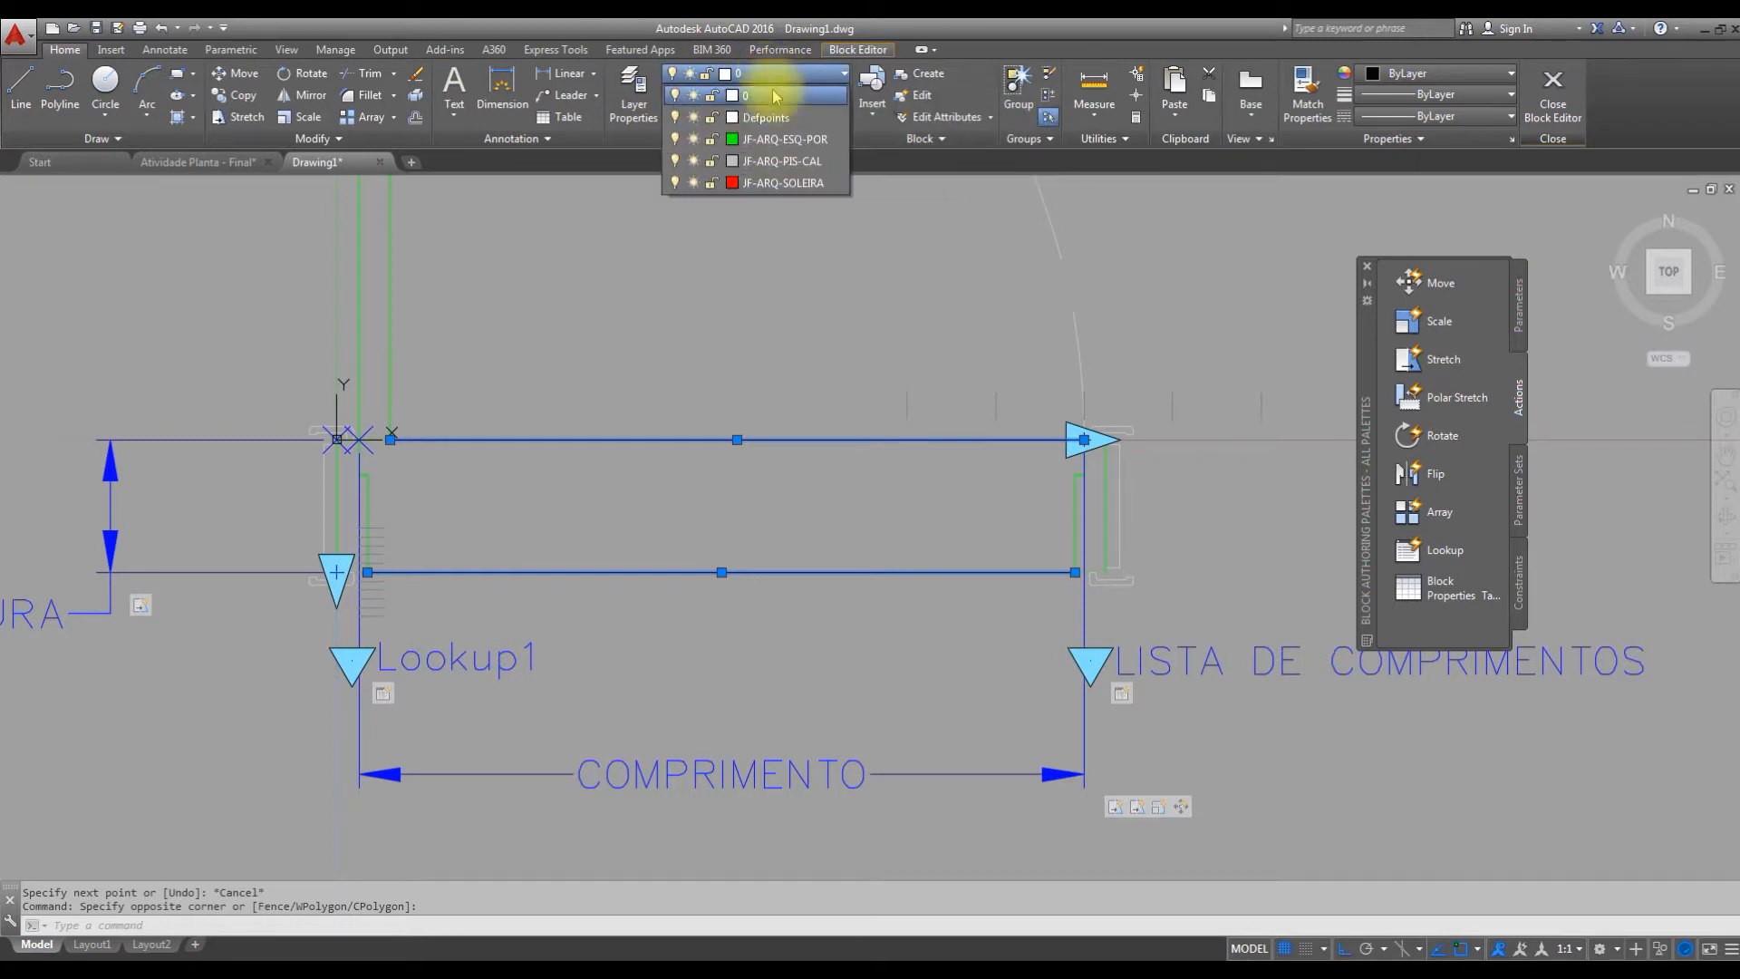
click(774, 189)
key(Escape)
mouse_move(954, 438)
middle_down()
mouse_move(1070, 487)
mouse_move(1051, 506)
middle_up()
scroll(1038, 484, down, 2)
key(Escape)
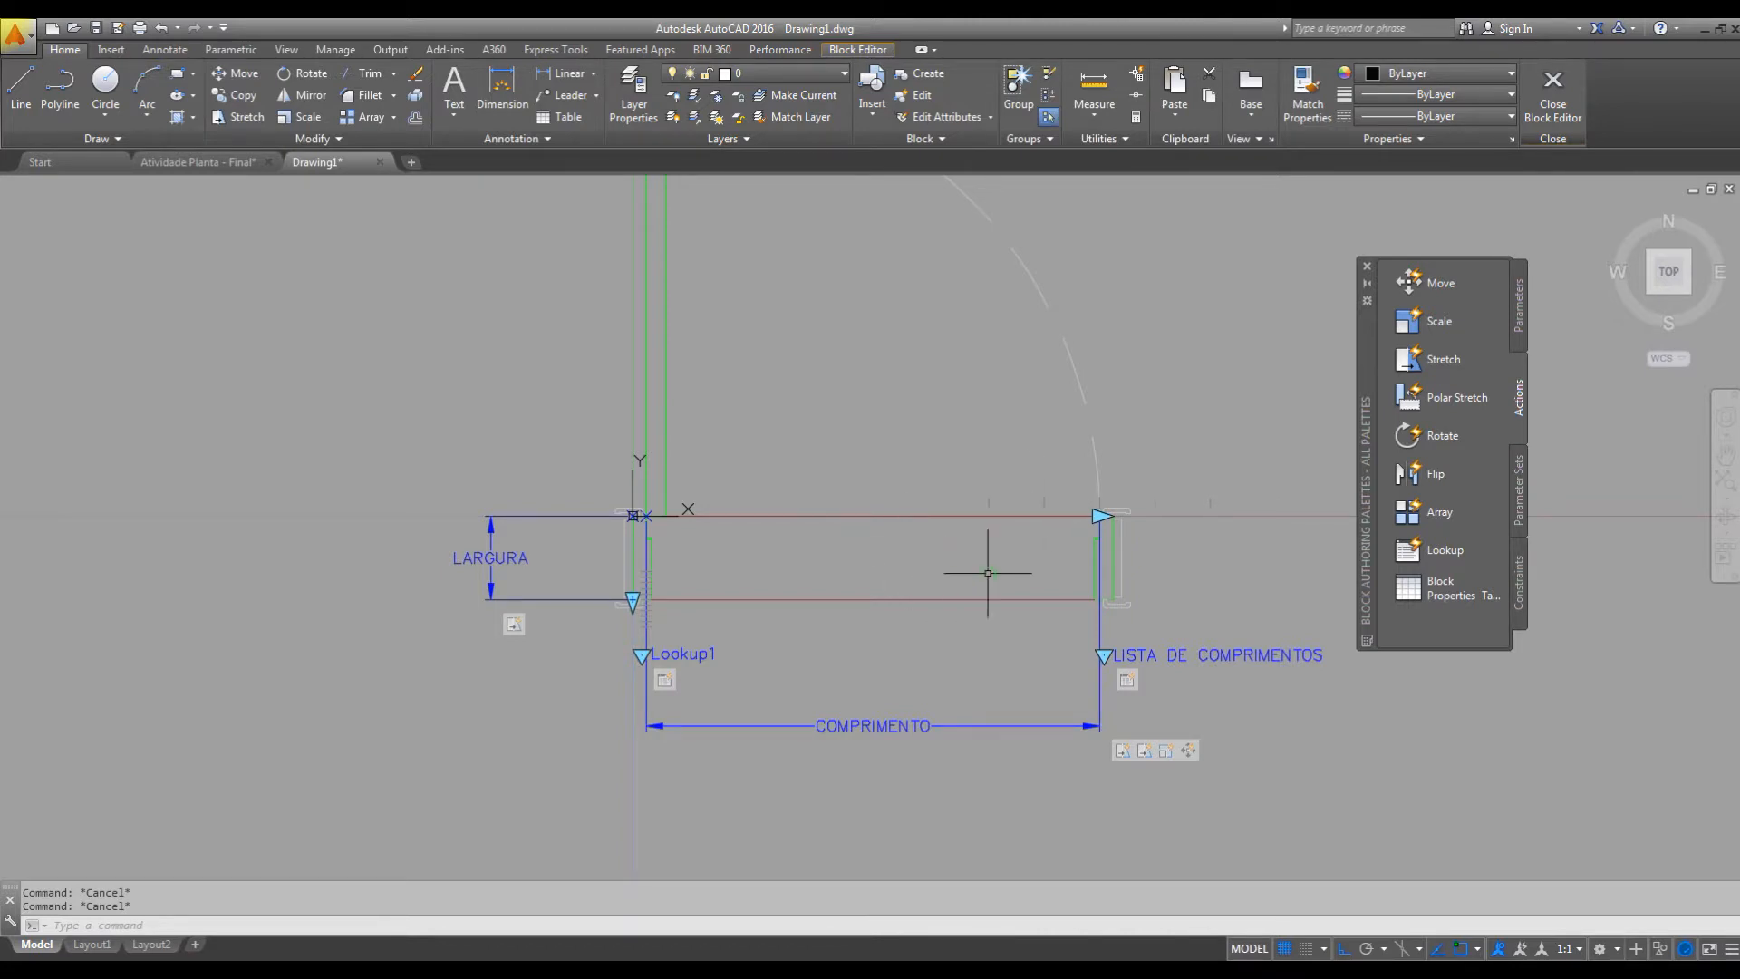
Create a Stretch action on the COMPRIMENTO parameter's second point, with a stretch frame around the jamb opposite the door leaf.
middle_drag(988, 573, 839, 582)
key(Escape)
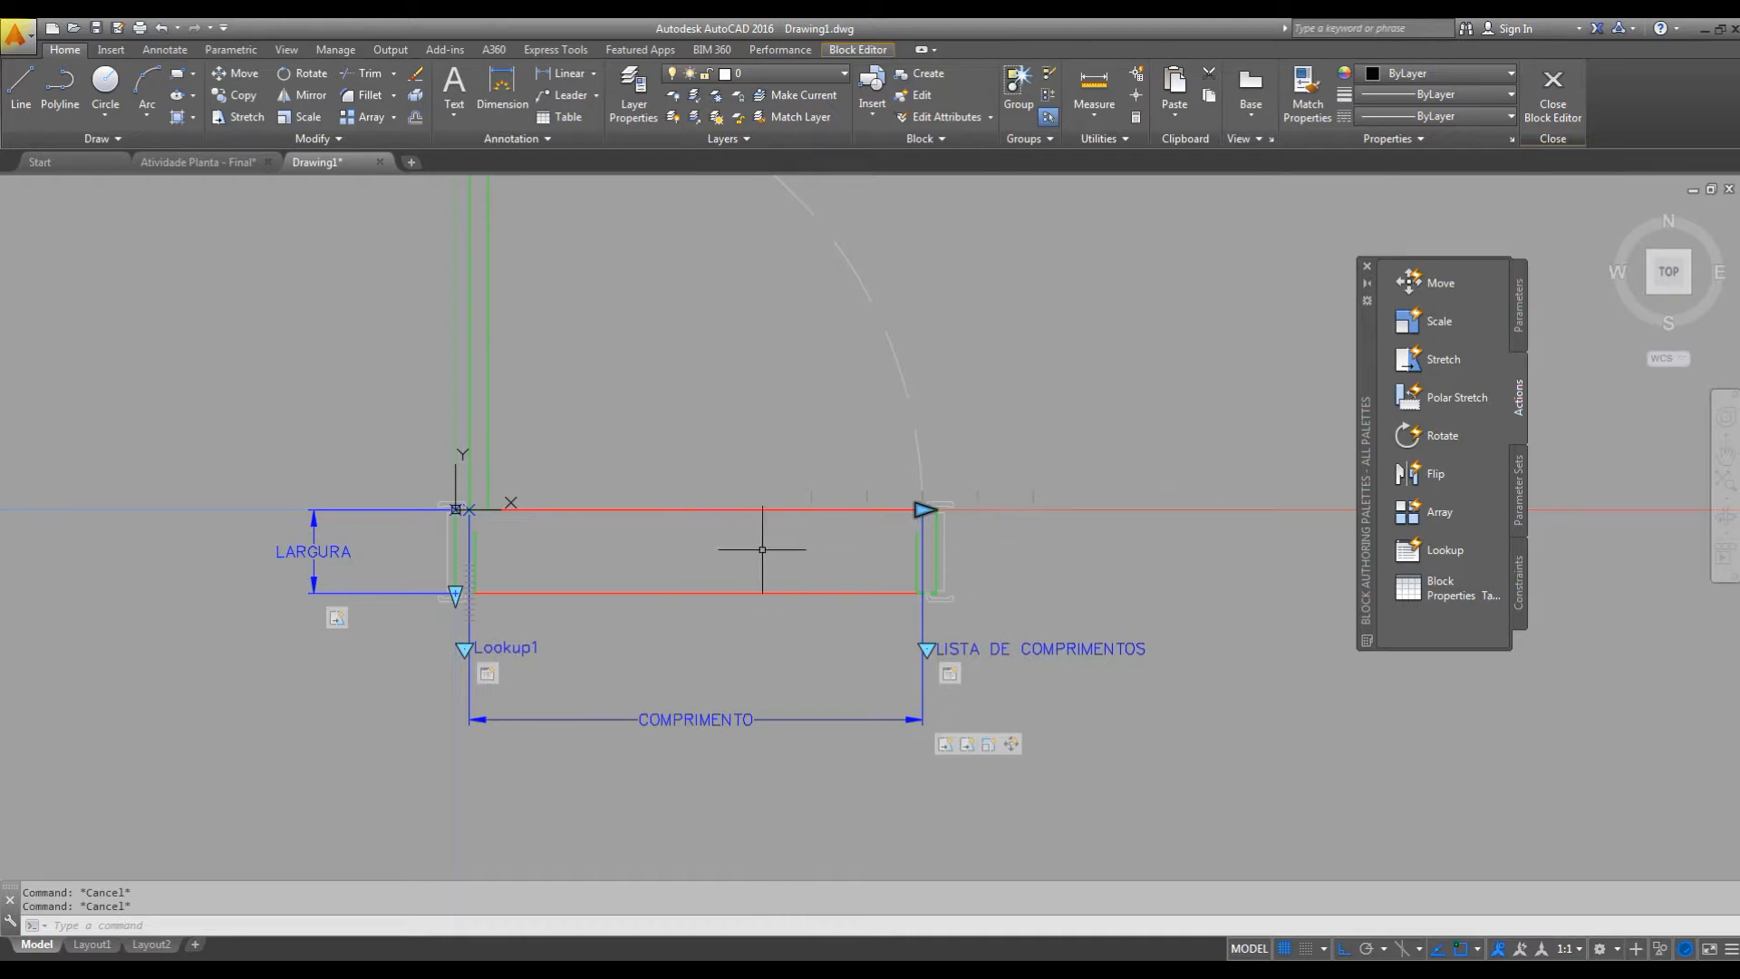
key(Escape)
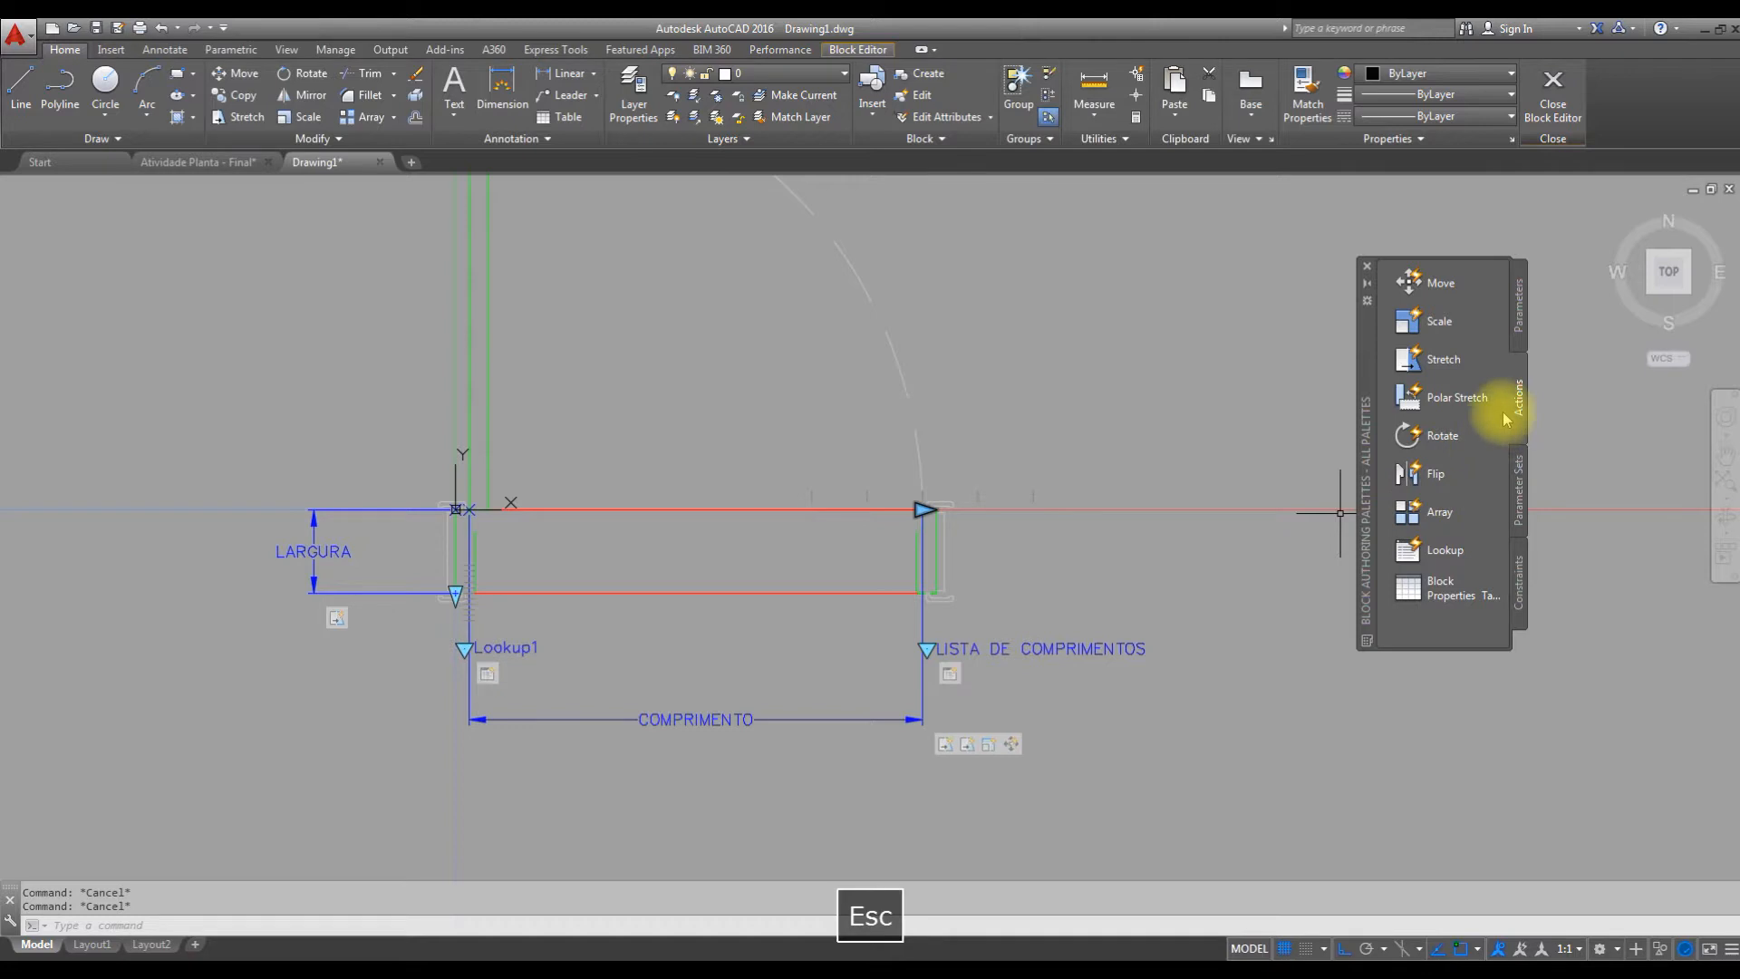
click(1414, 356)
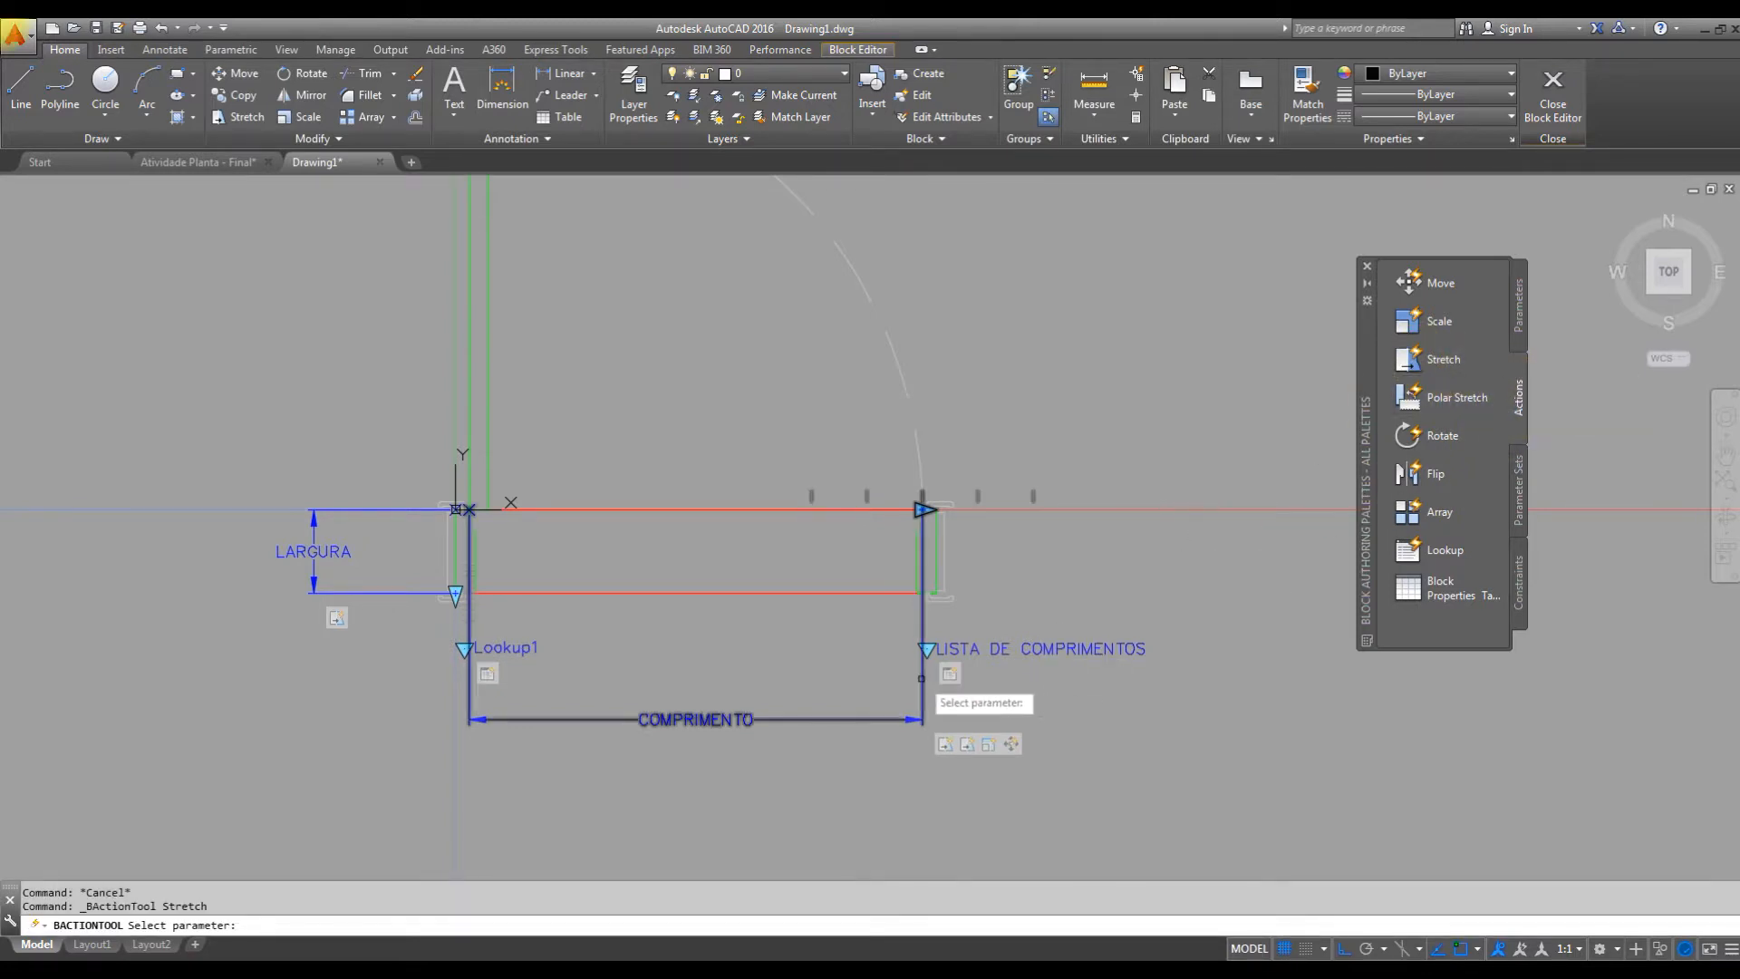
click(772, 719)
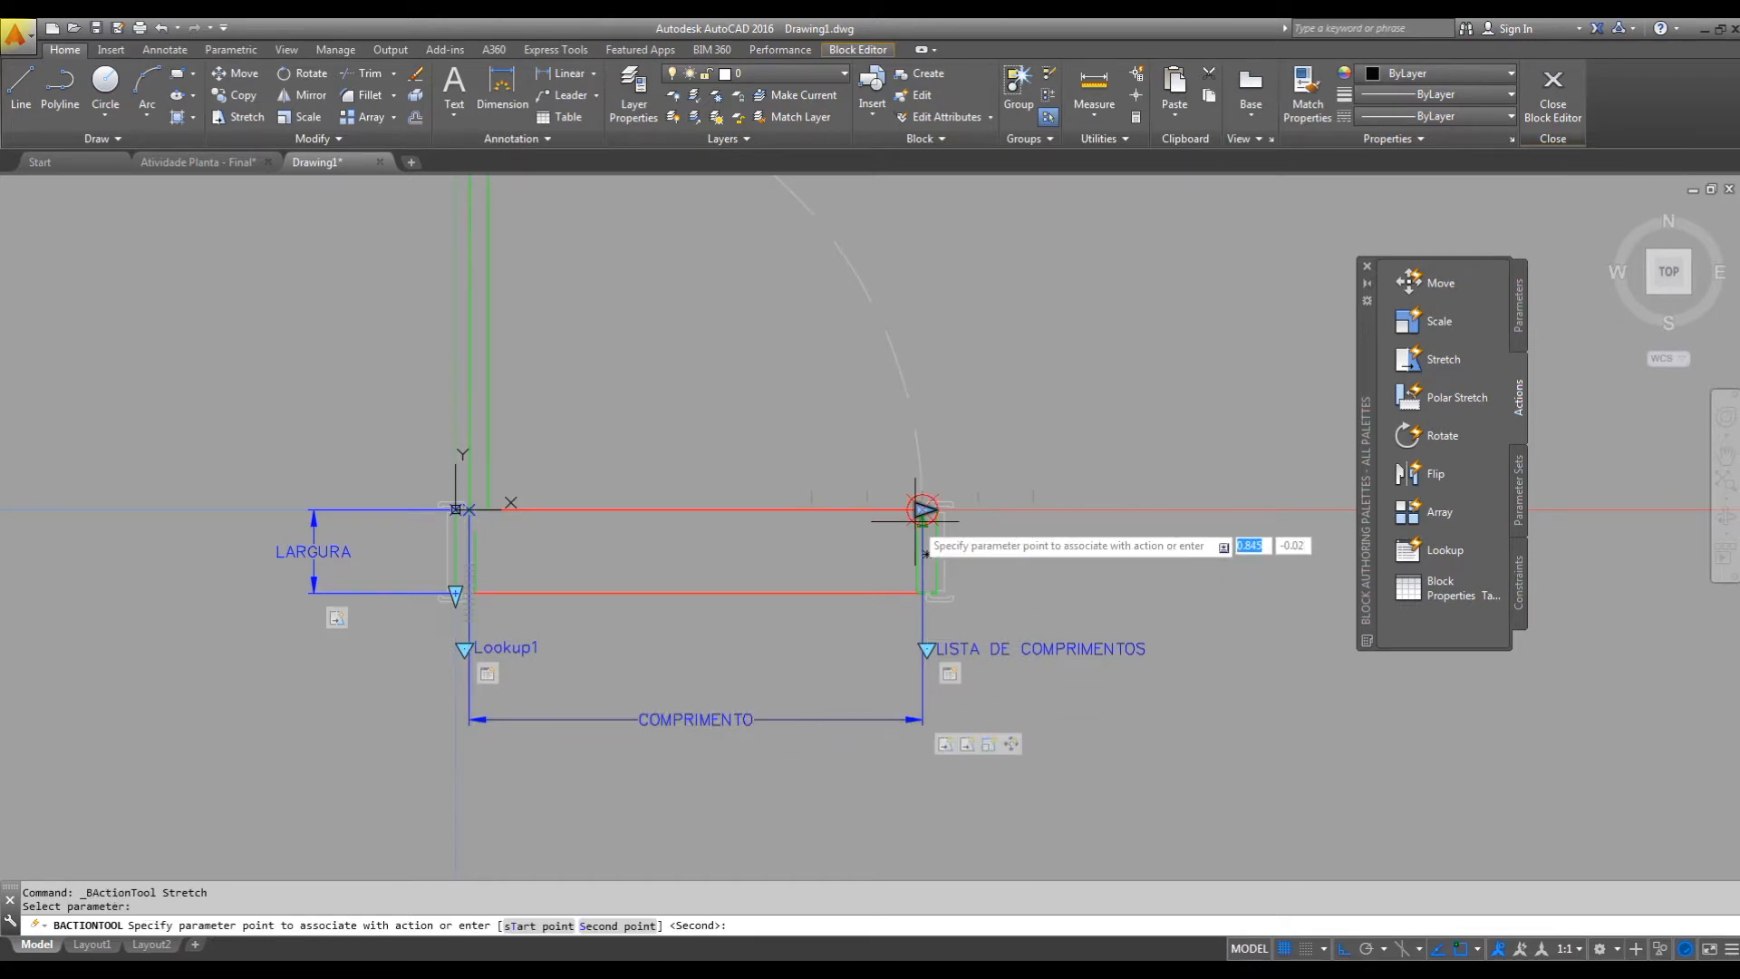
scroll(919, 522, up, 2)
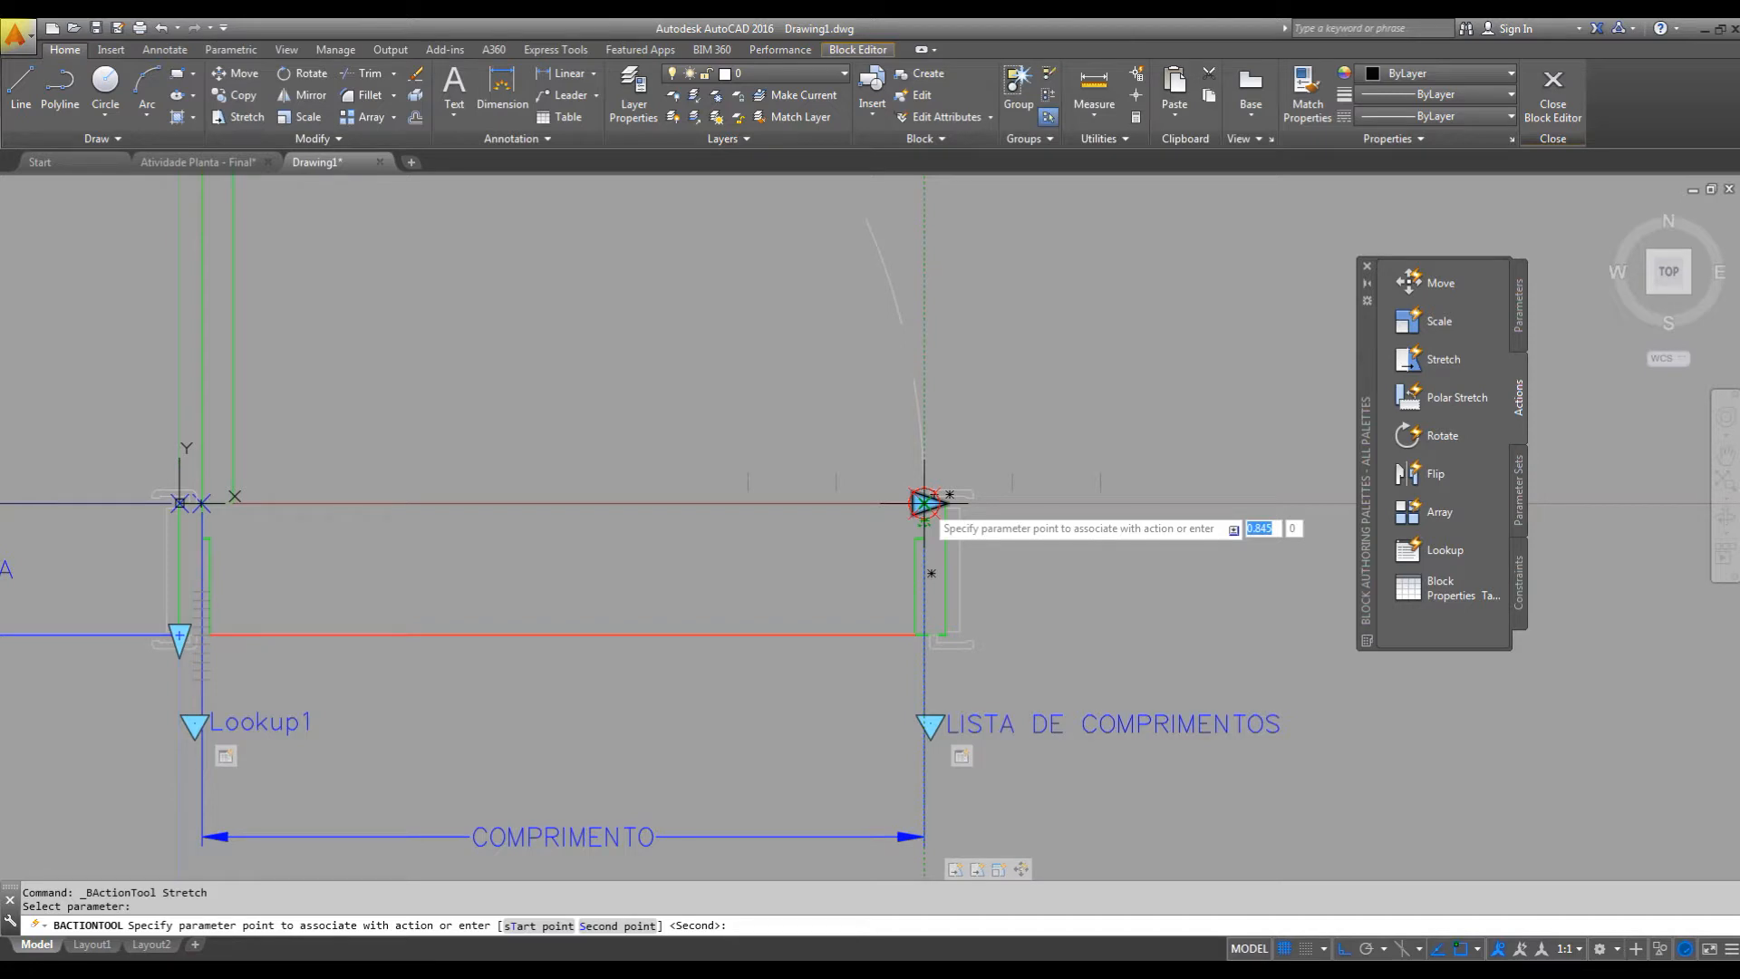
click(924, 504)
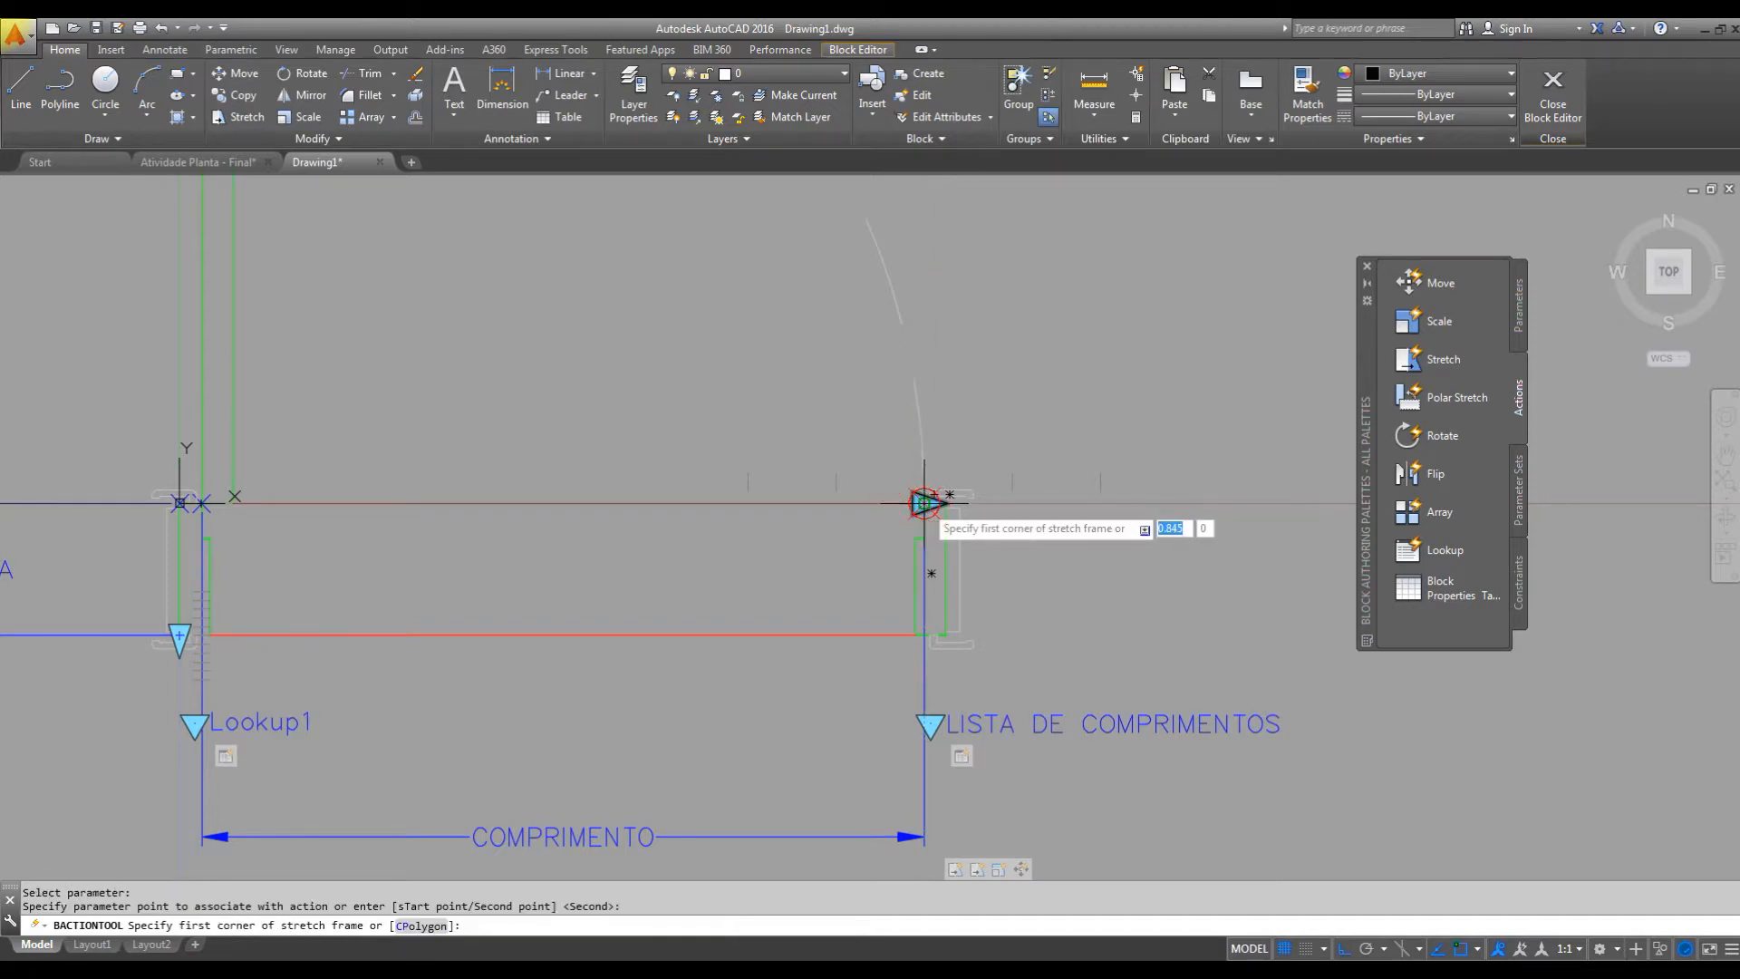
click(1028, 405)
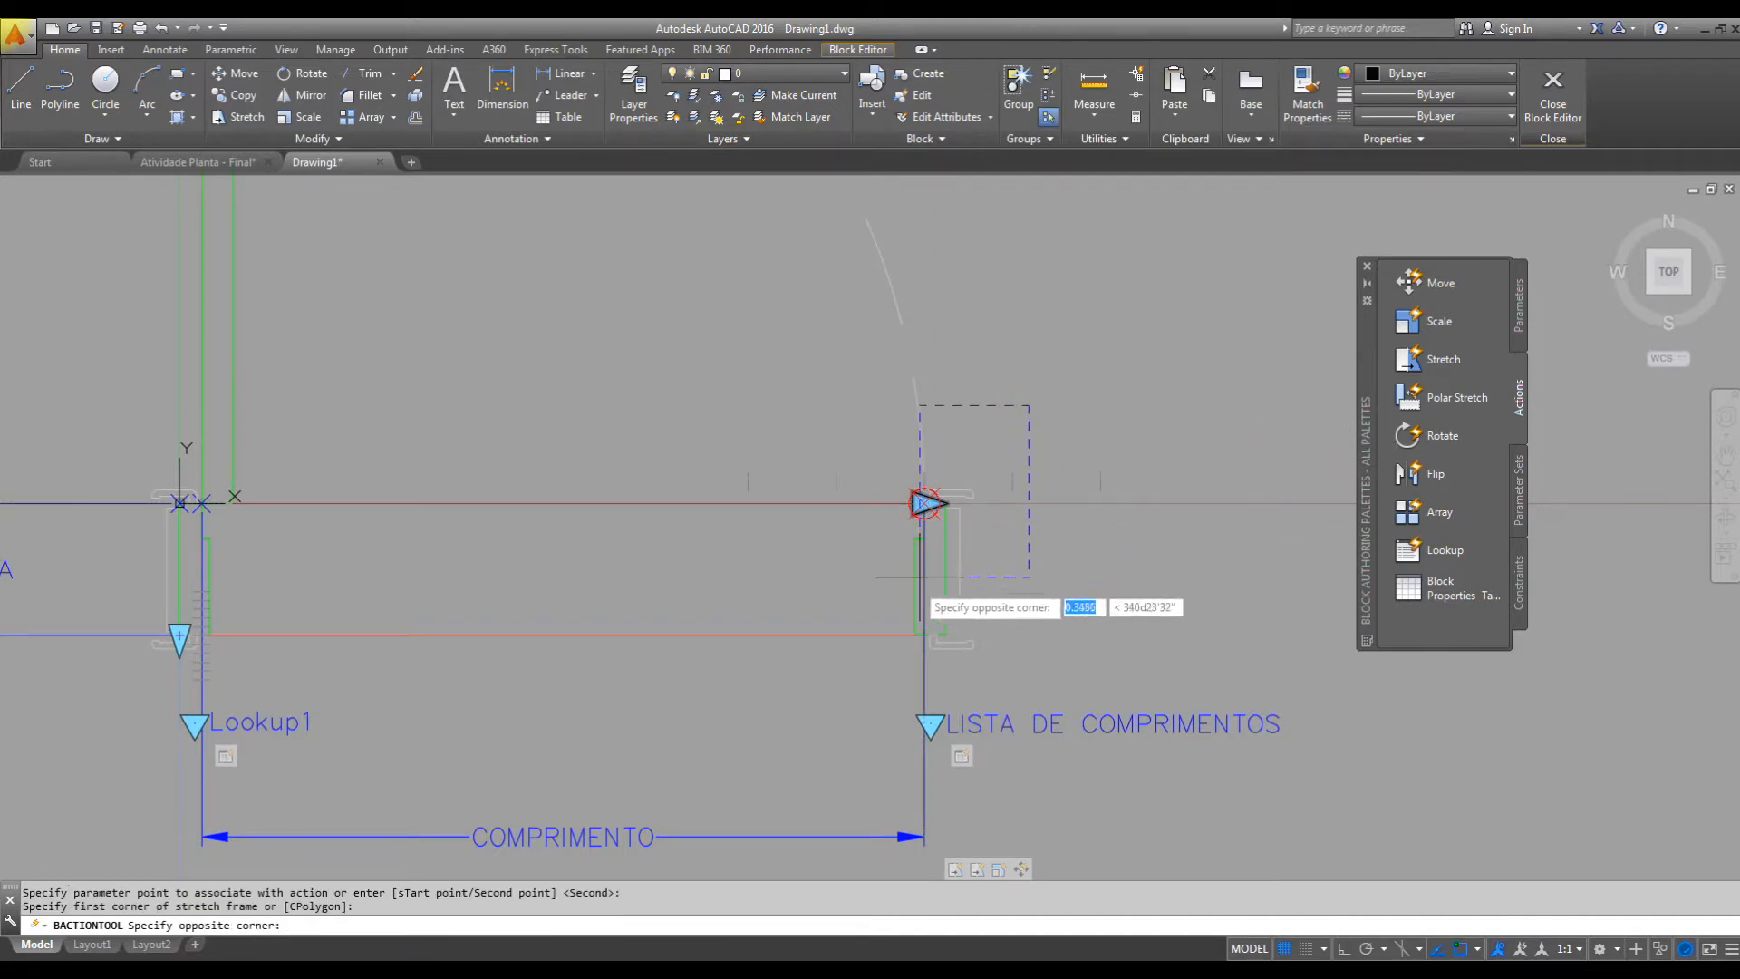
click(784, 676)
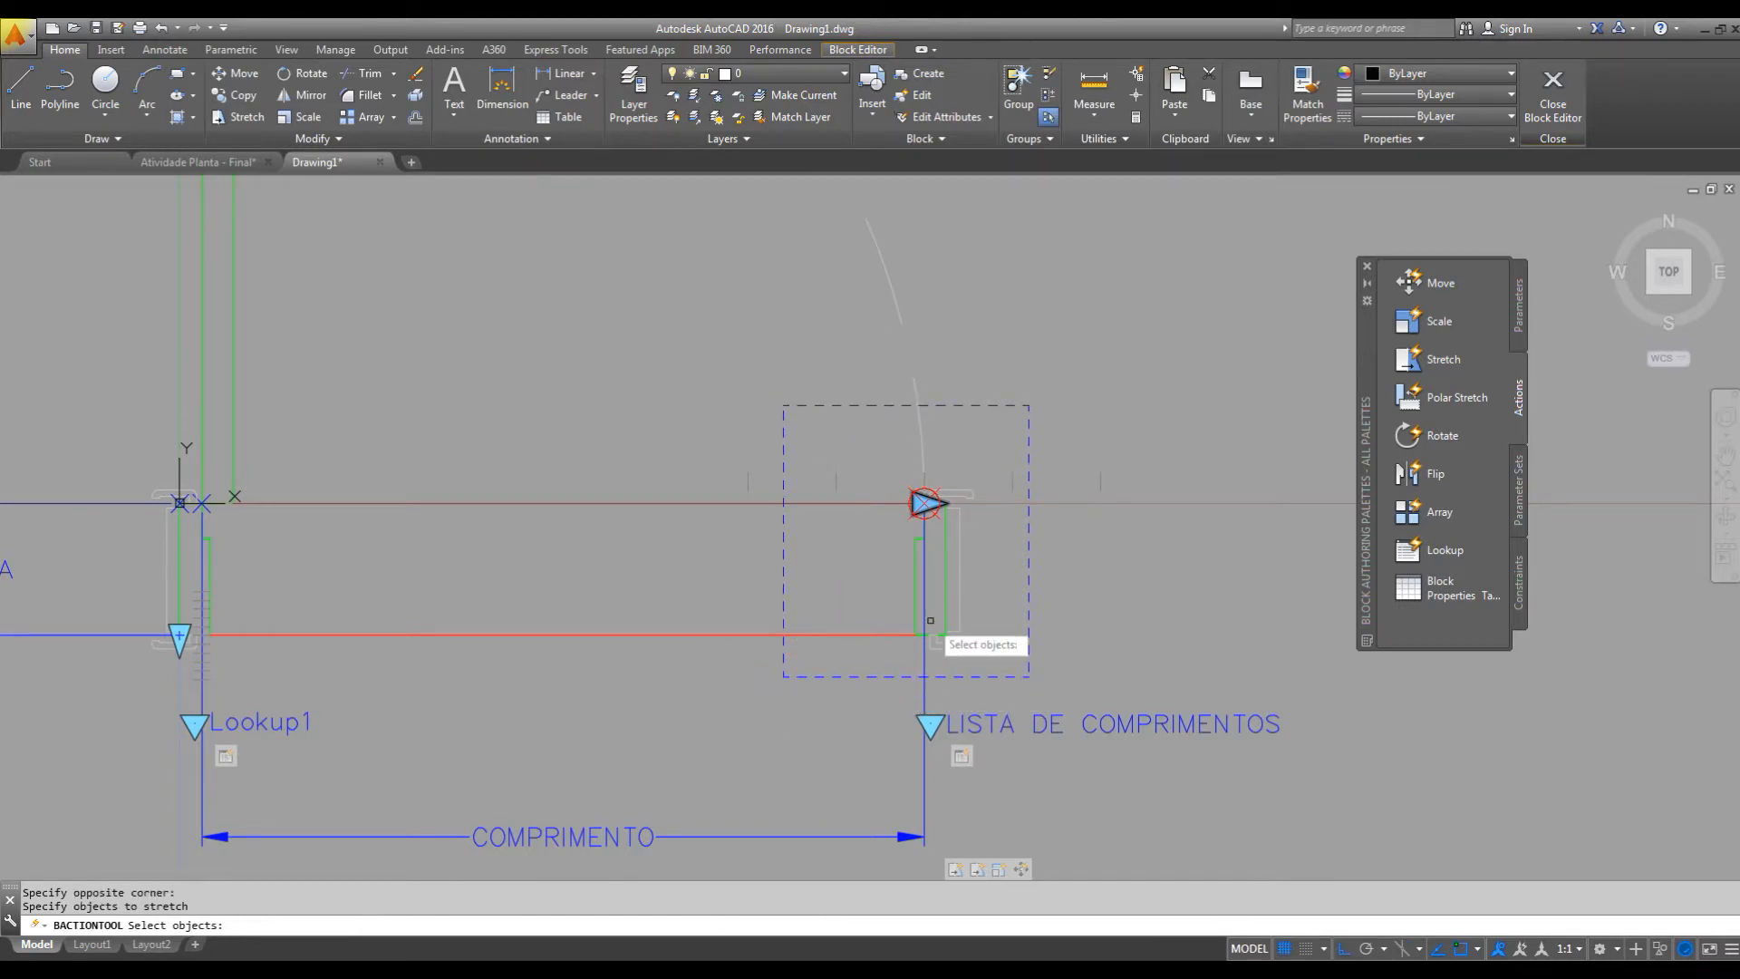
Assign the two threshold lines and the COMPRIMENTO parameter to the stretch action, leaving out the swing arc and the jamb objects.
click(994, 451)
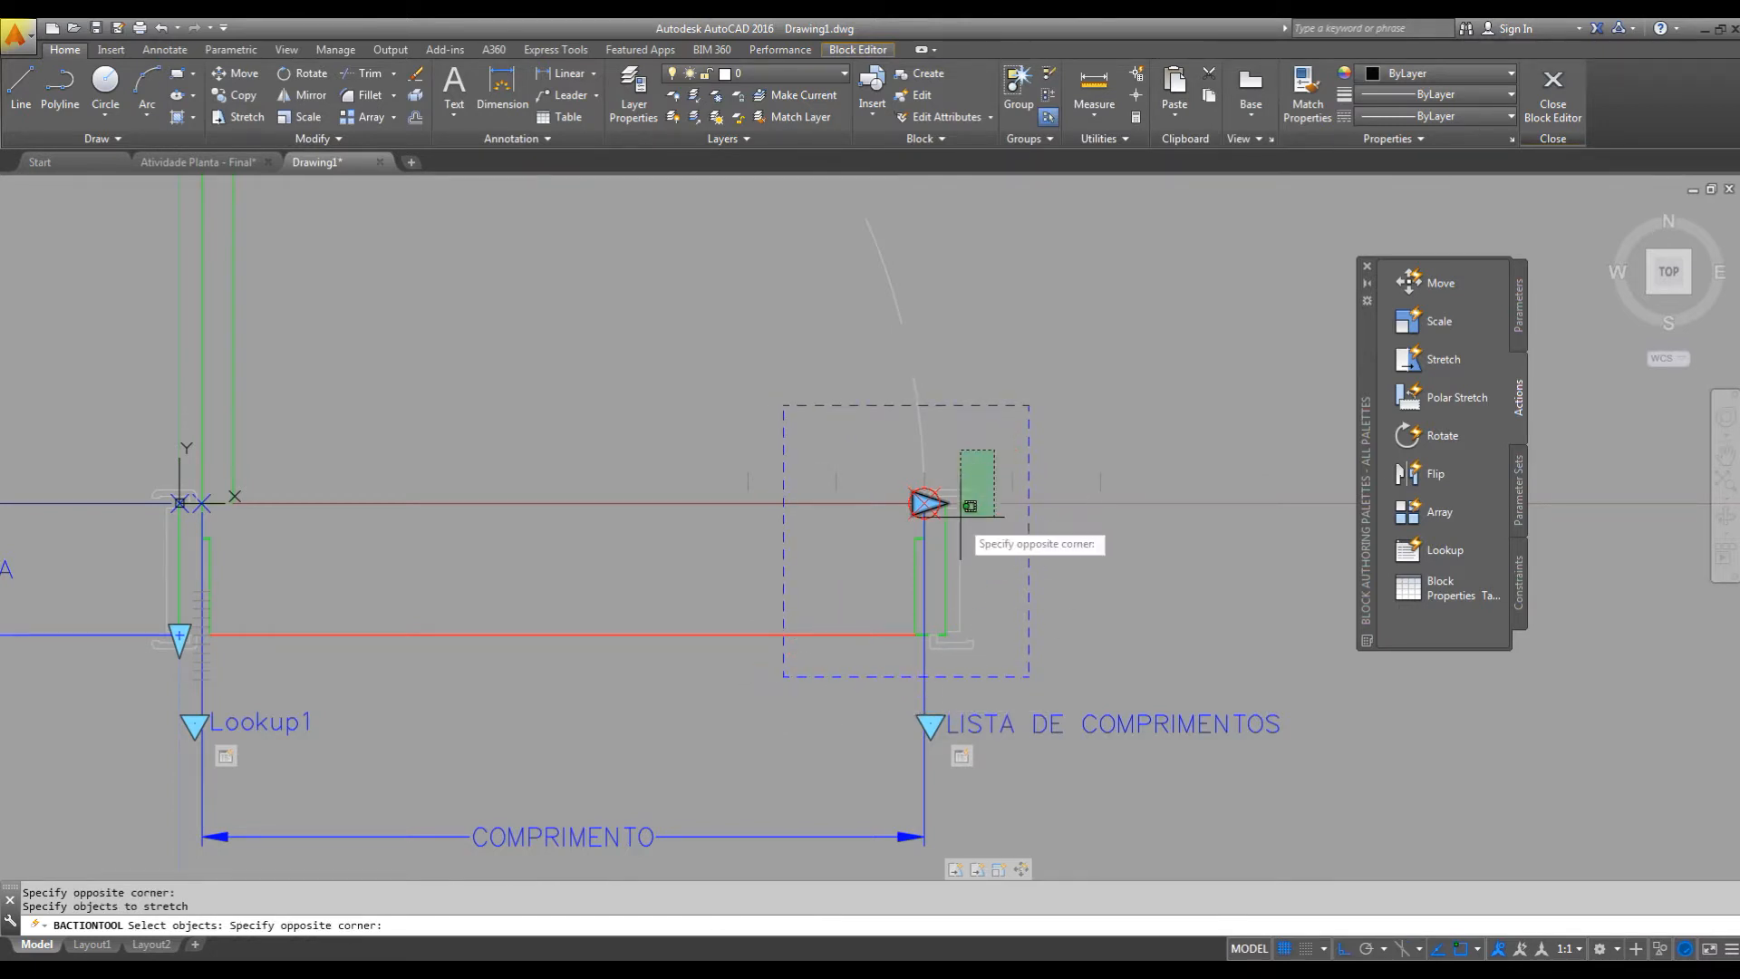
click(884, 666)
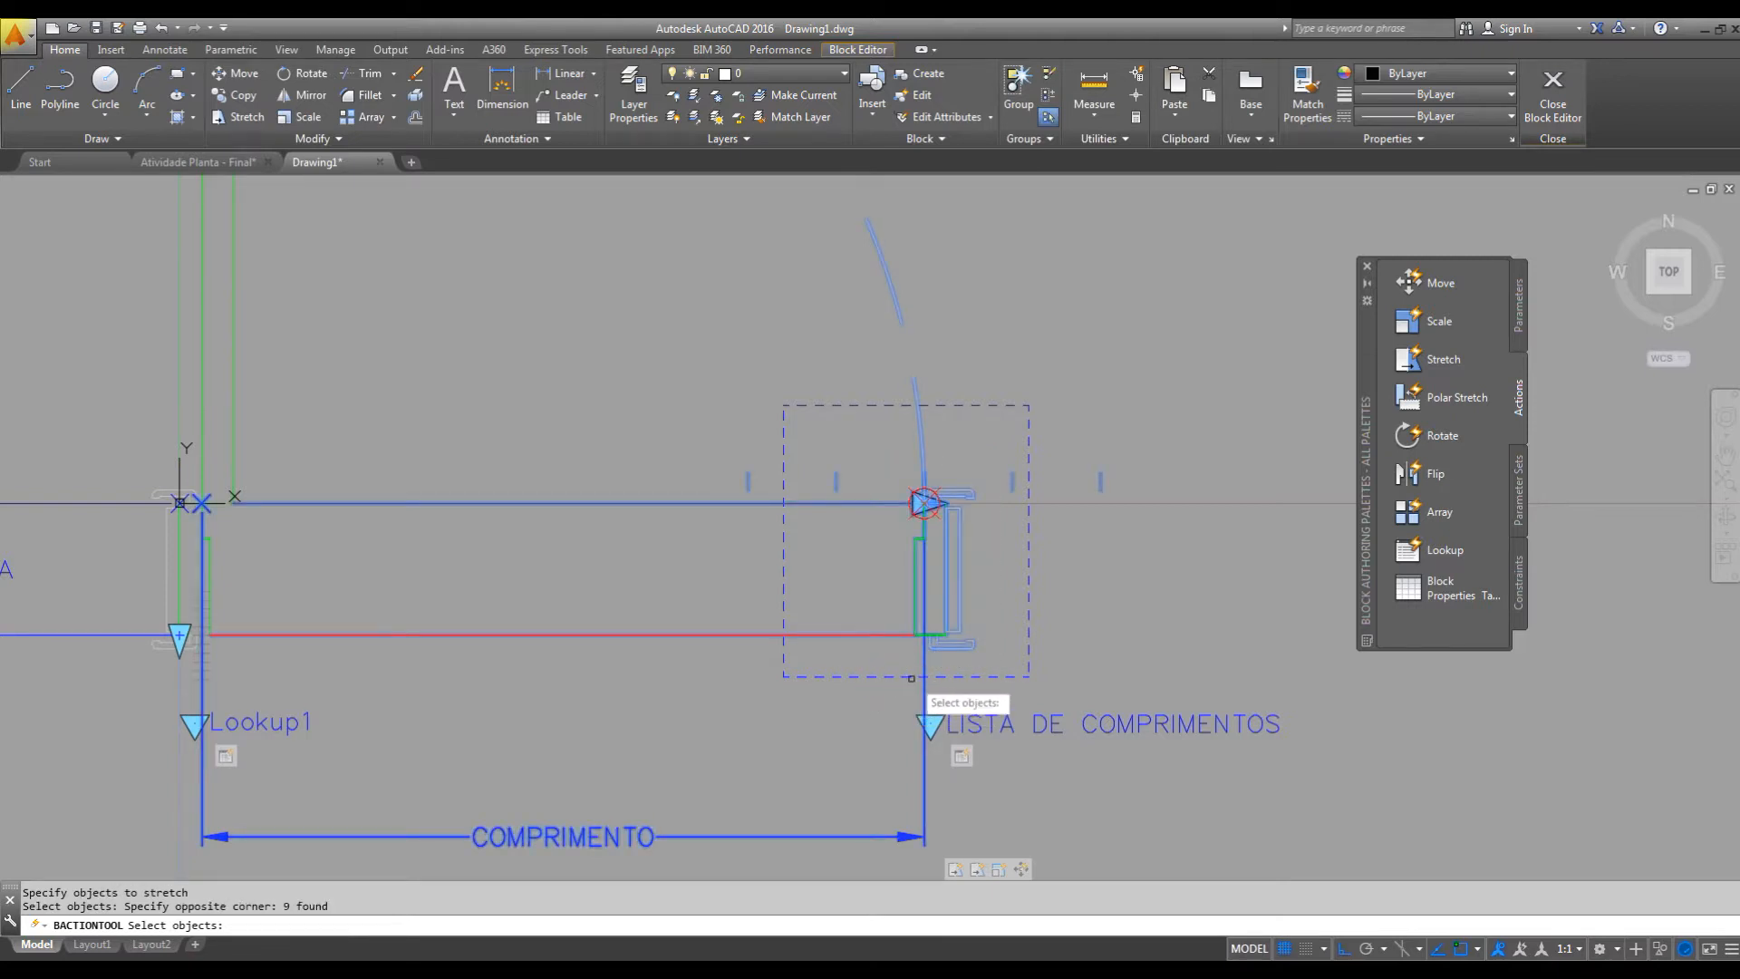
shift+click(916, 275)
shift+click(884, 299)
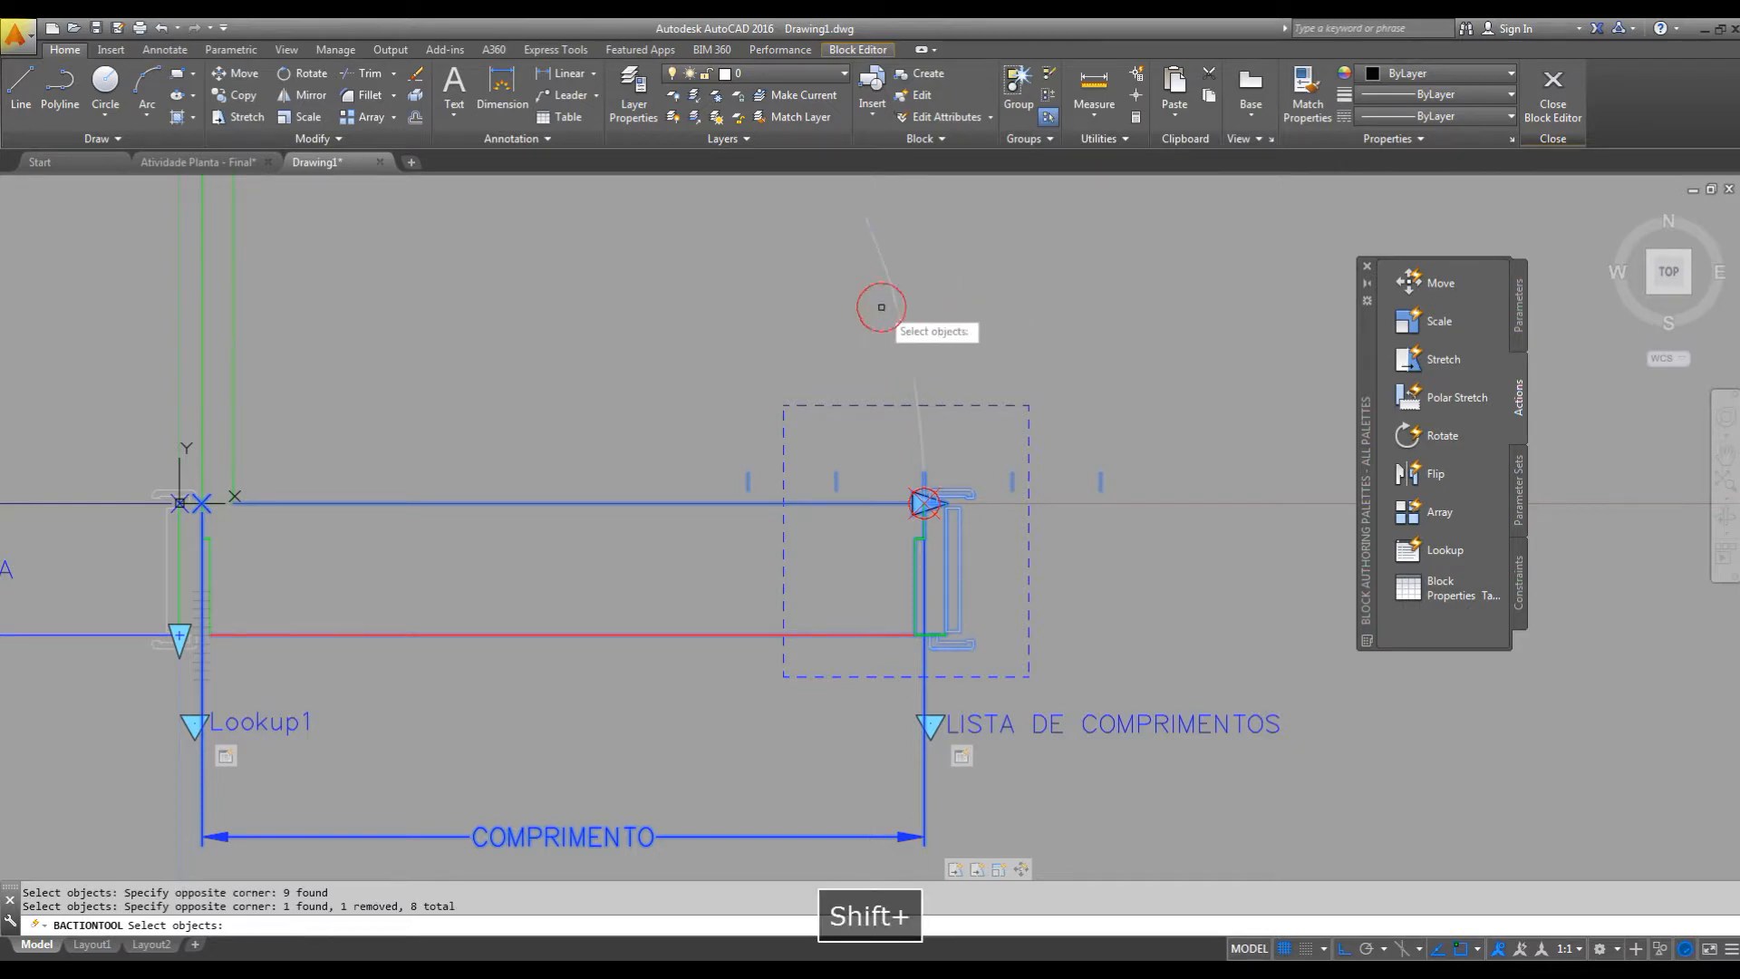
shift+click(864, 443)
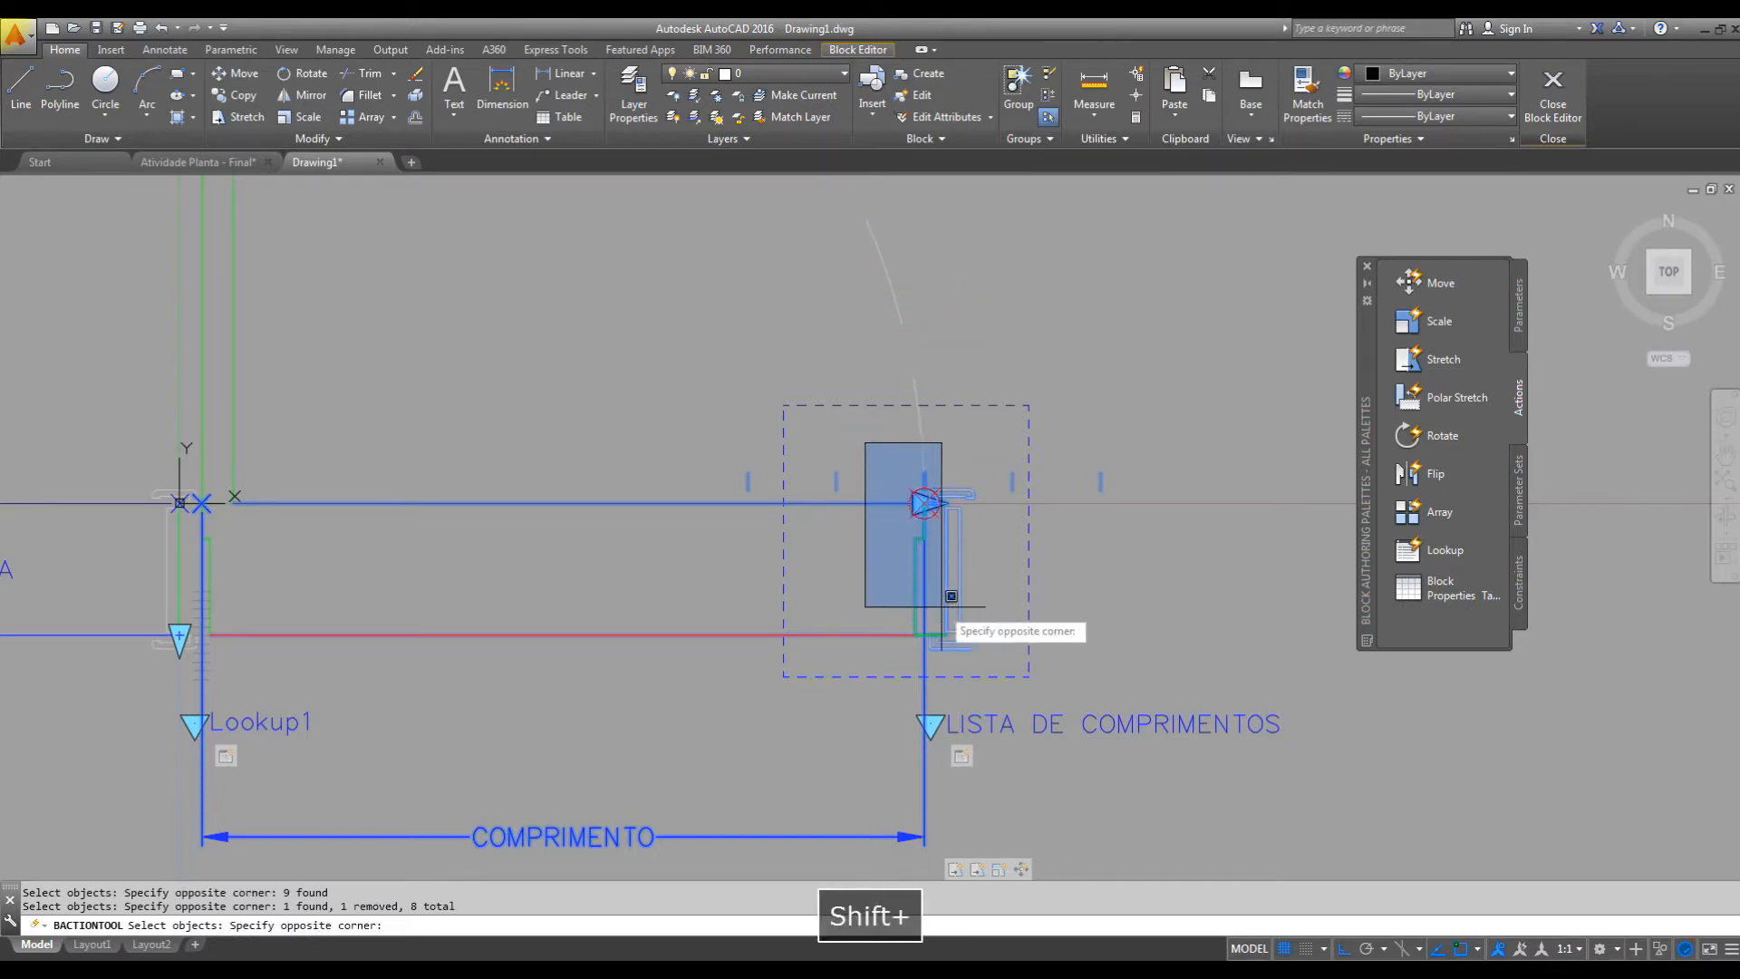
shift+click(999, 662)
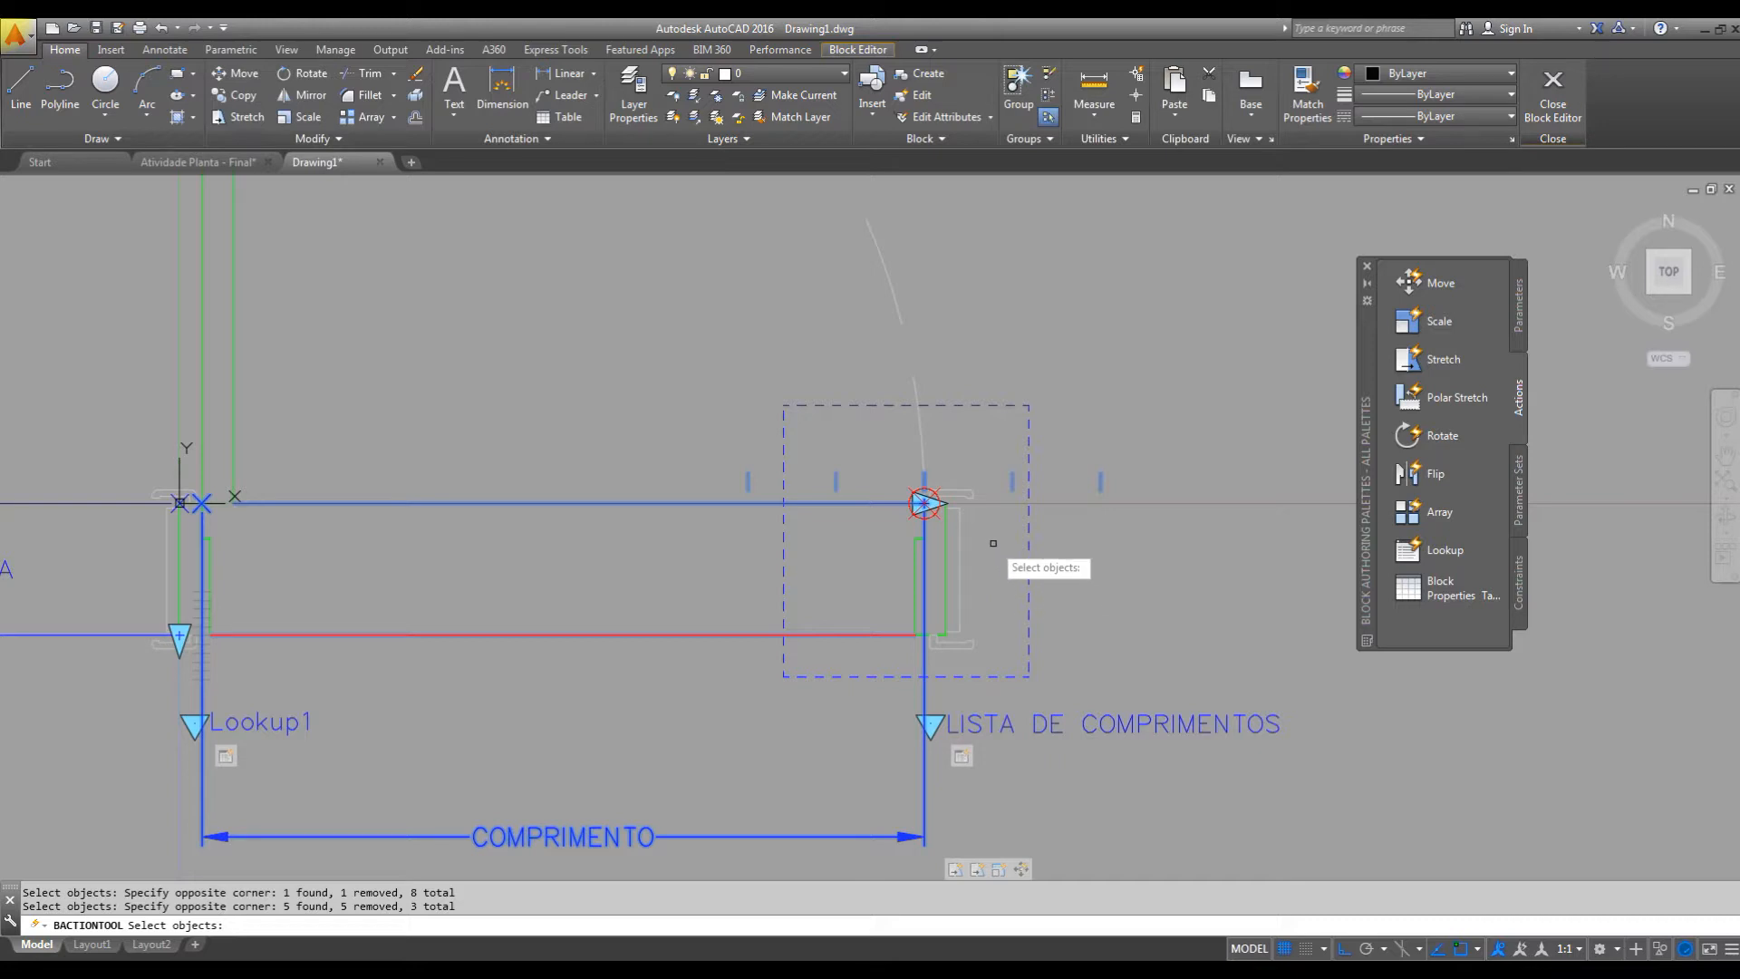
key(Return)
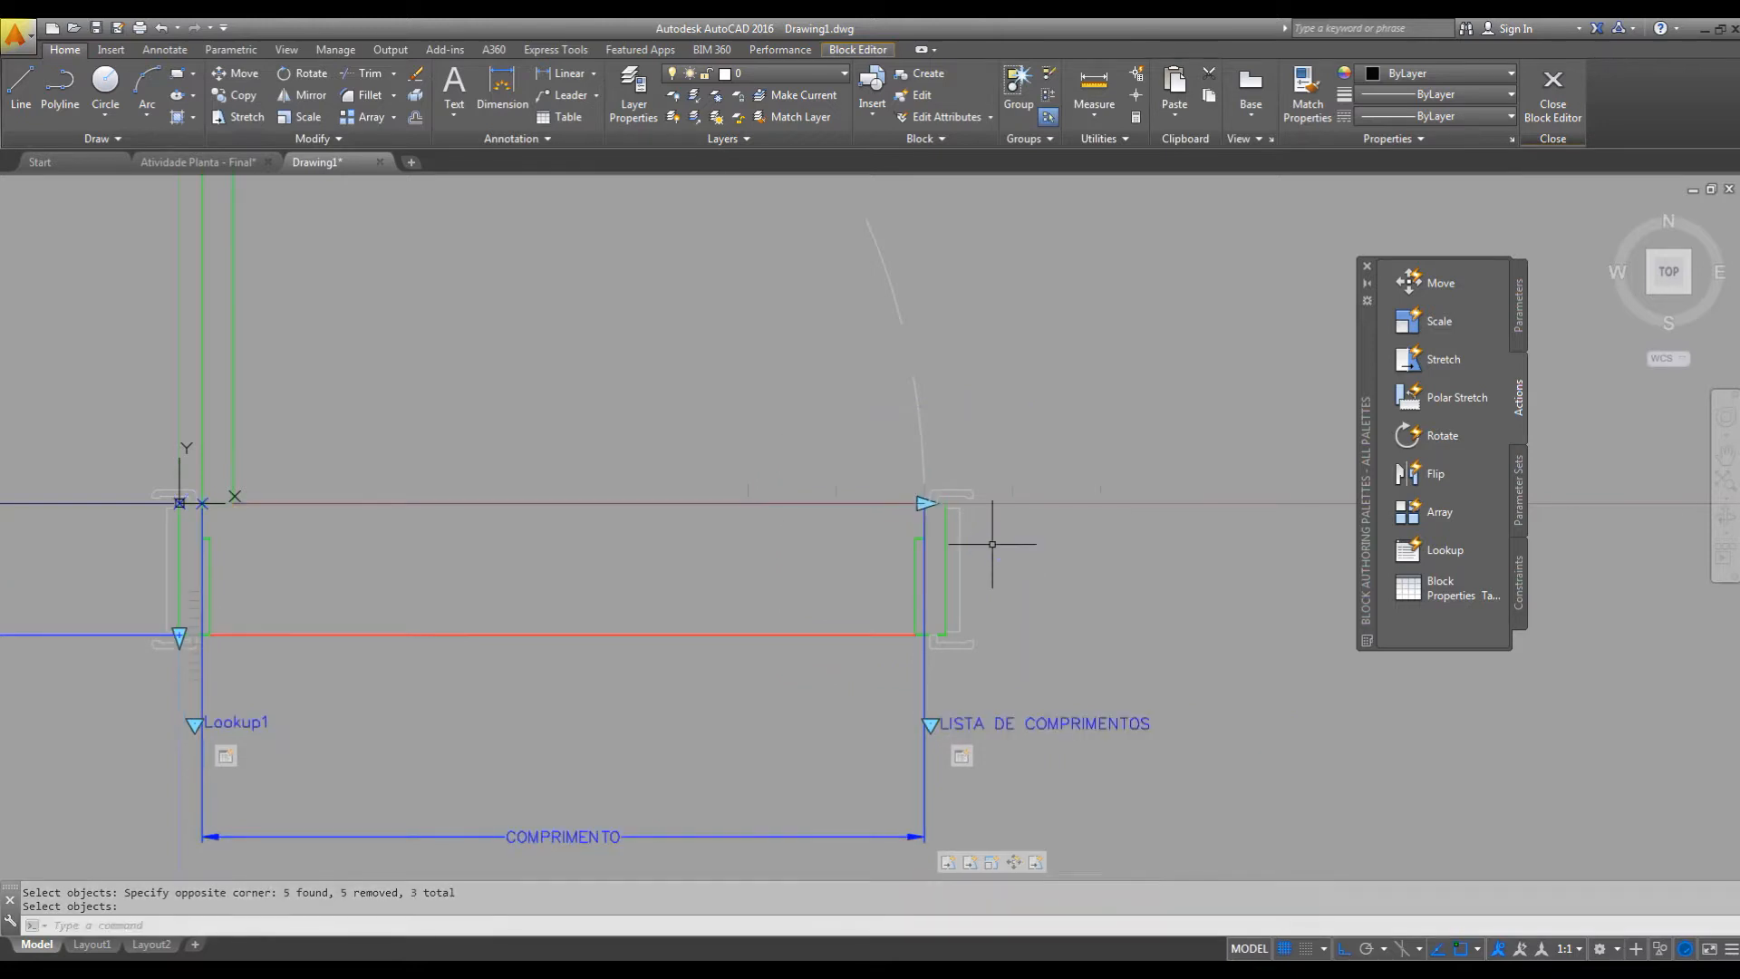
Test the block by stretching the door wider and narrower with the COMPRIMENTO grip, checking that the threshold lines follow.
mouse_move(1010, 583)
middle_down()
mouse_move(1061, 615)
mouse_move(970, 610)
middle_up()
scroll(1058, 614, down, 2)
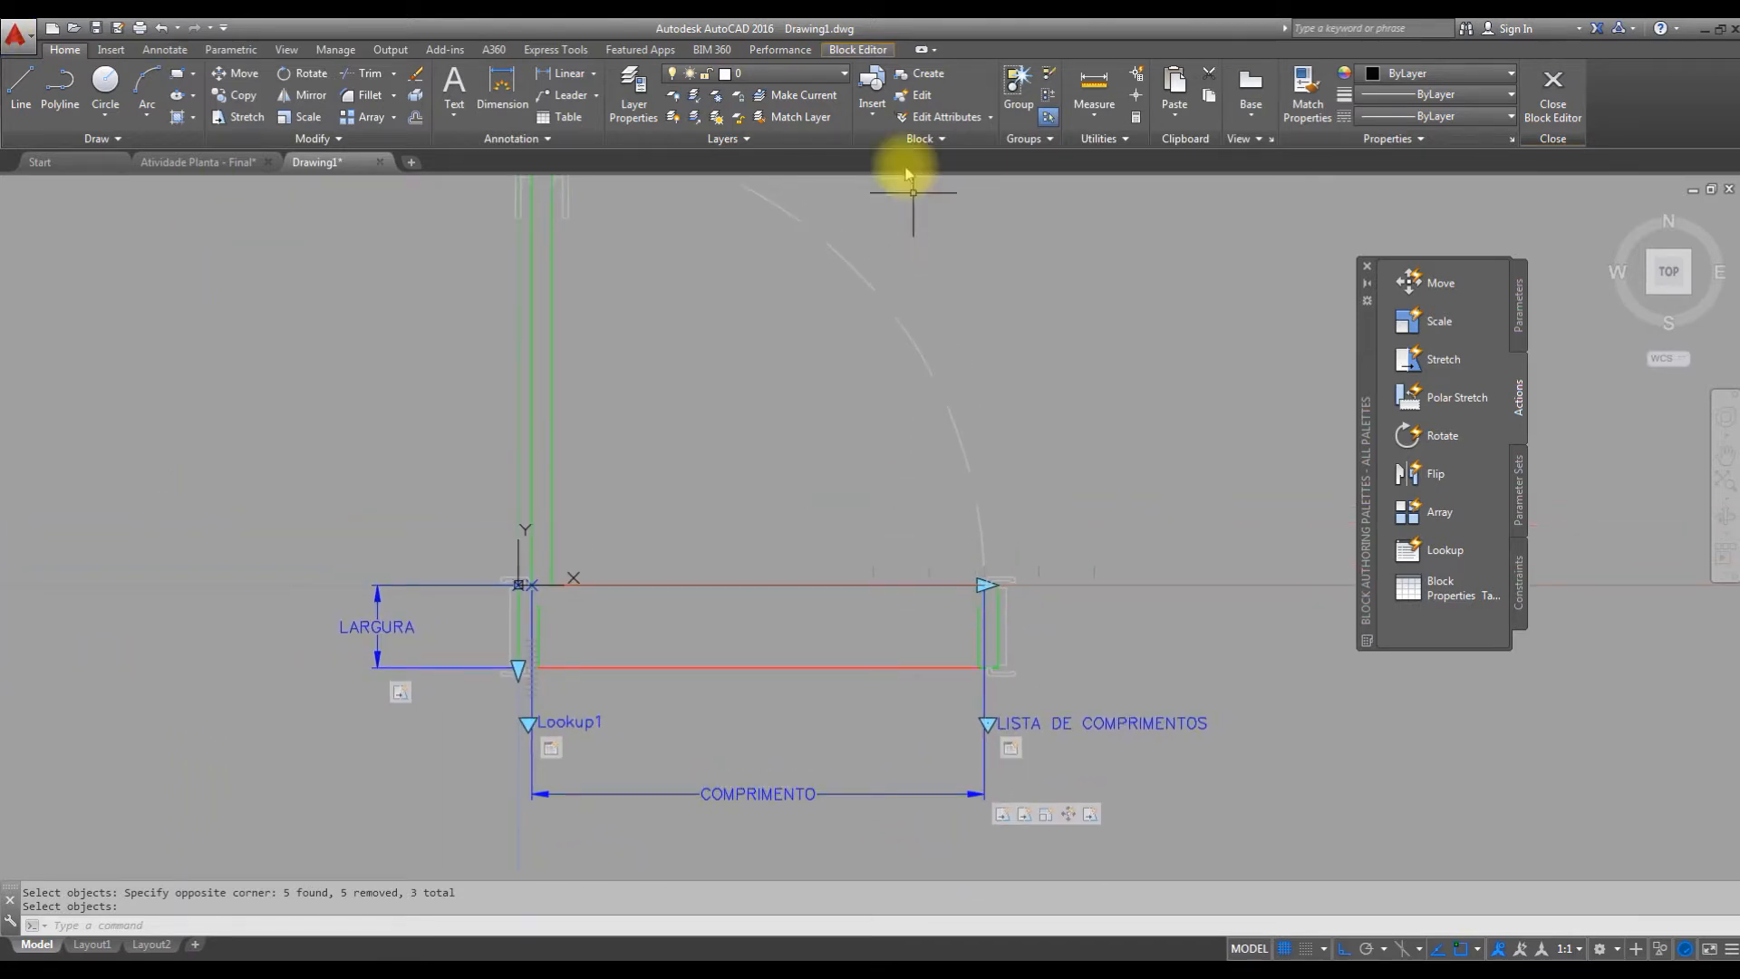
click(858, 50)
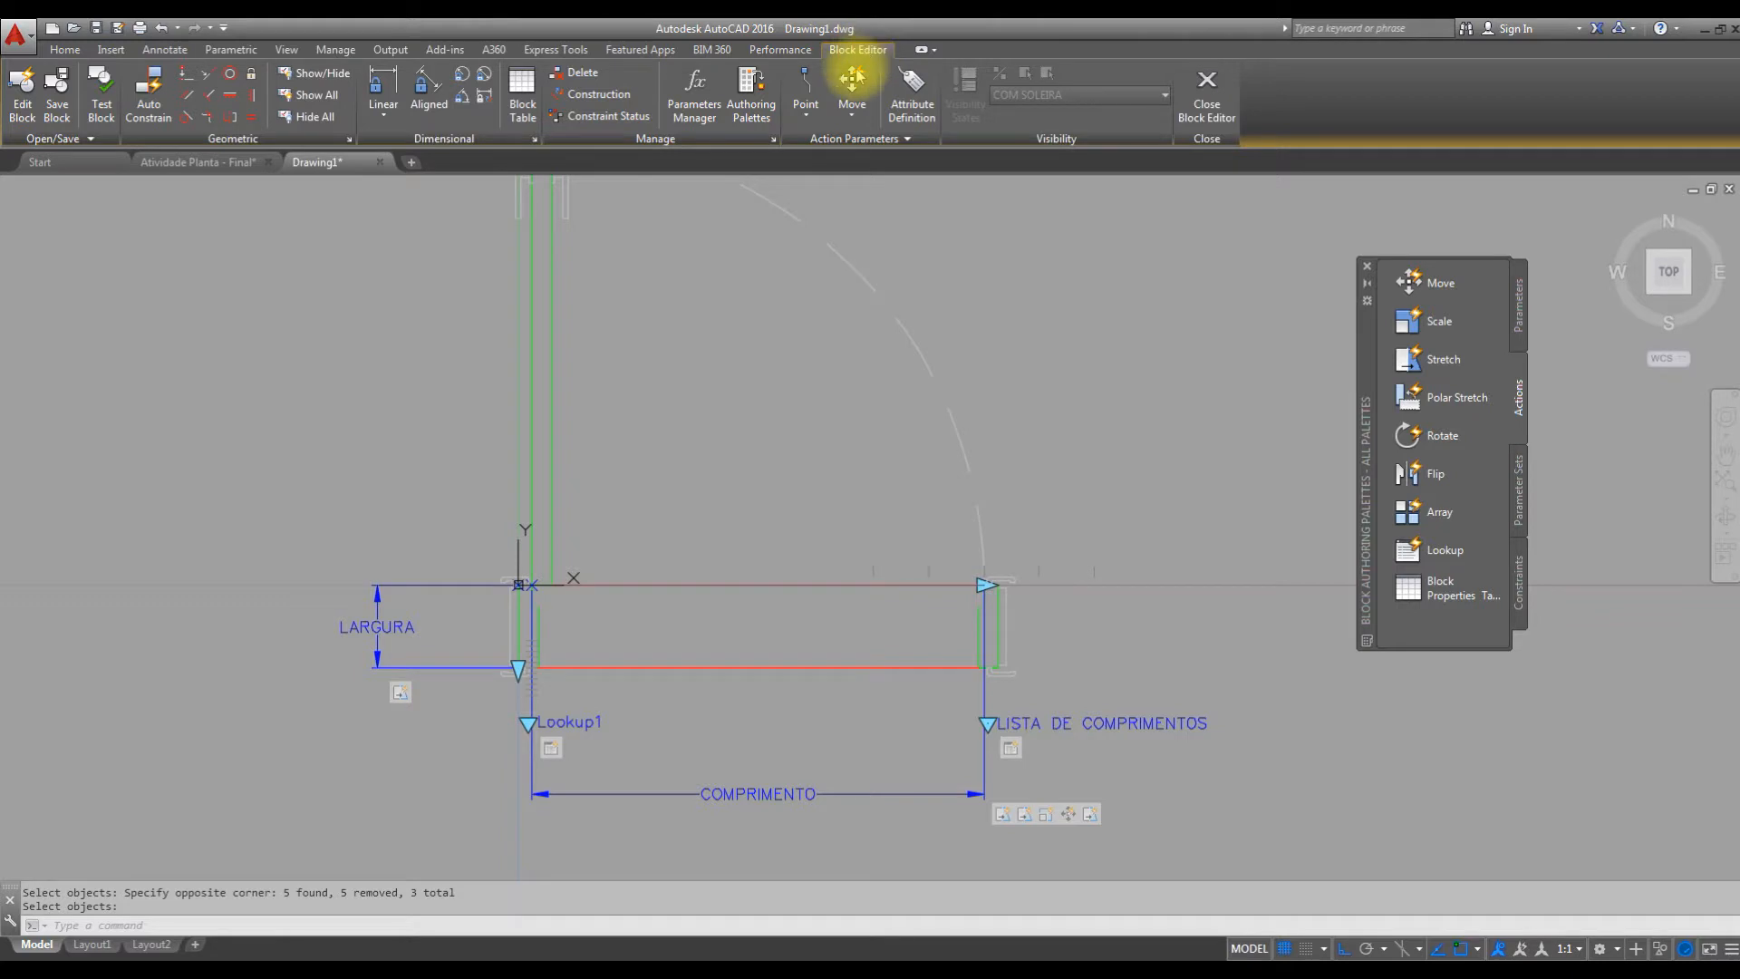
click(96, 93)
scroll(892, 457, up, 6)
click(939, 398)
click(926, 503)
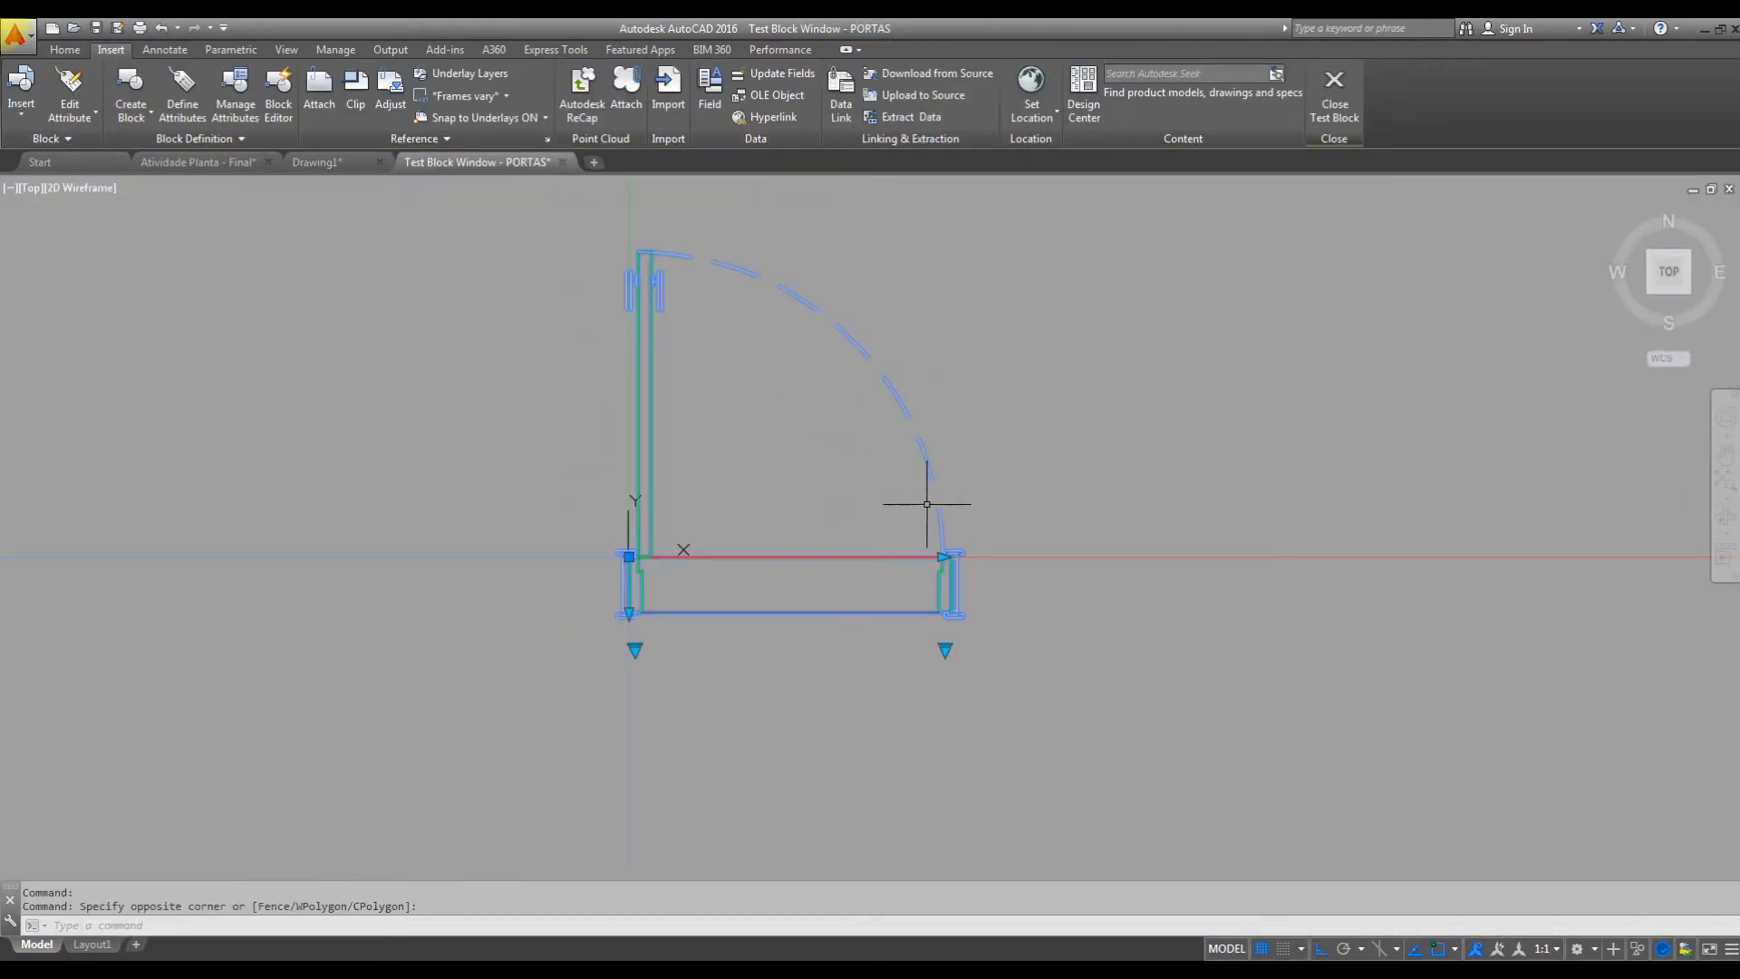
click(942, 557)
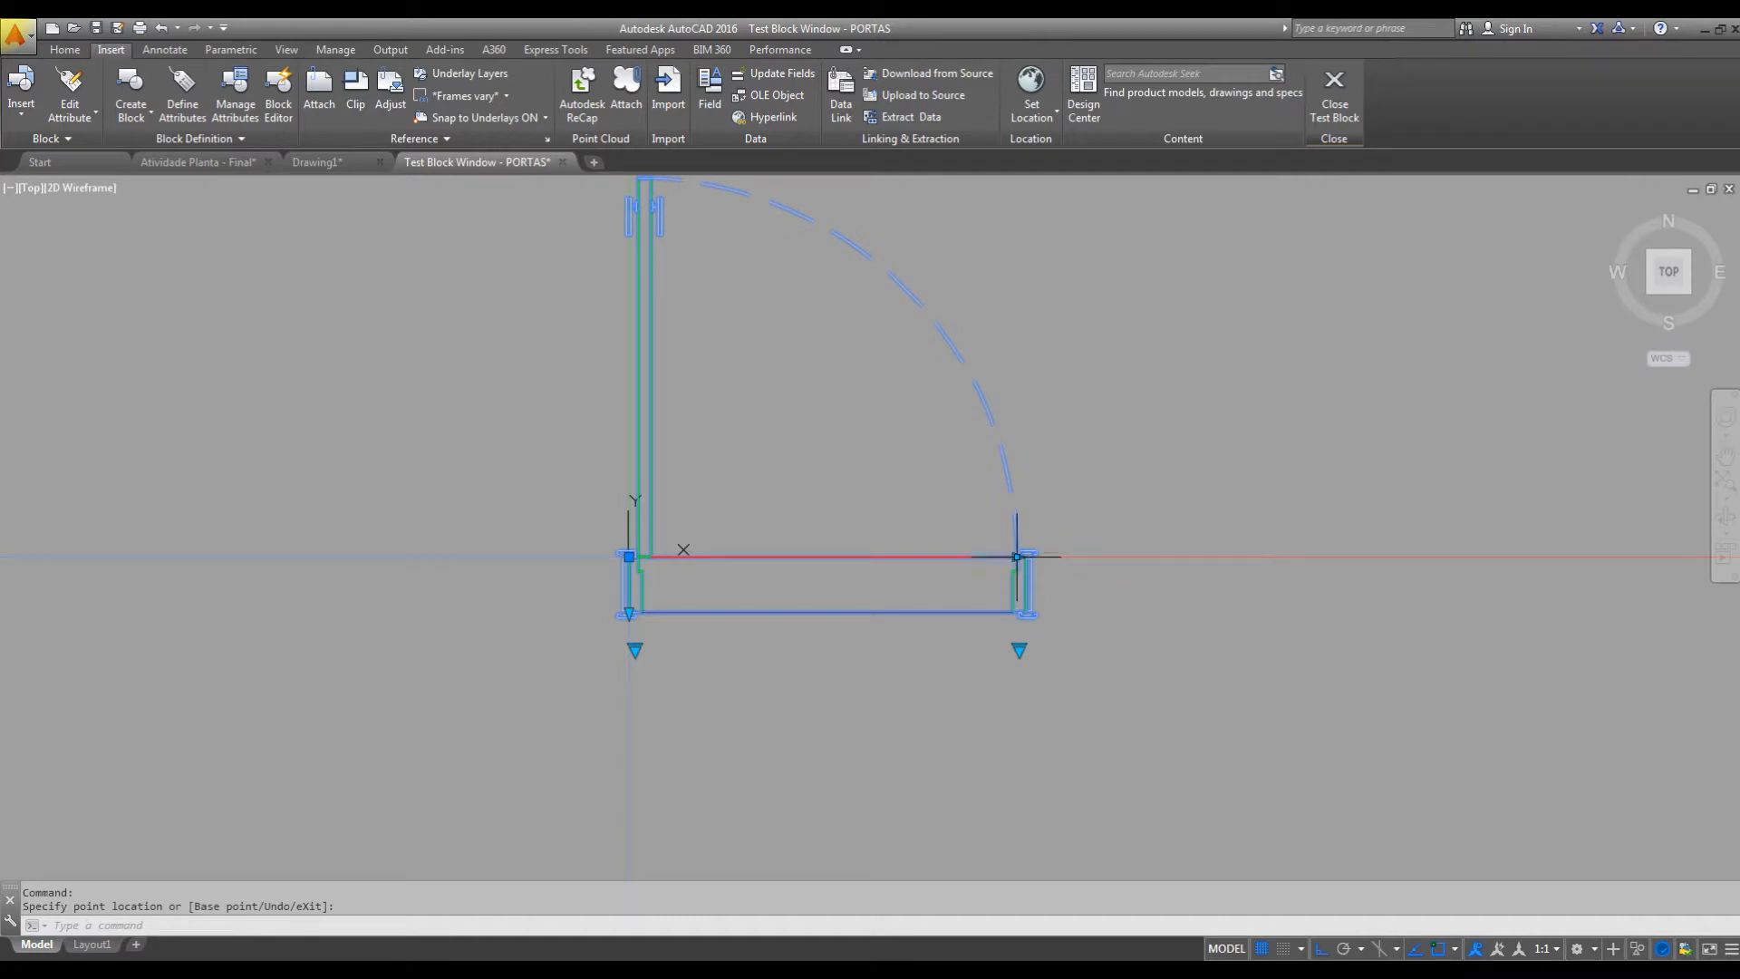
click(863, 558)
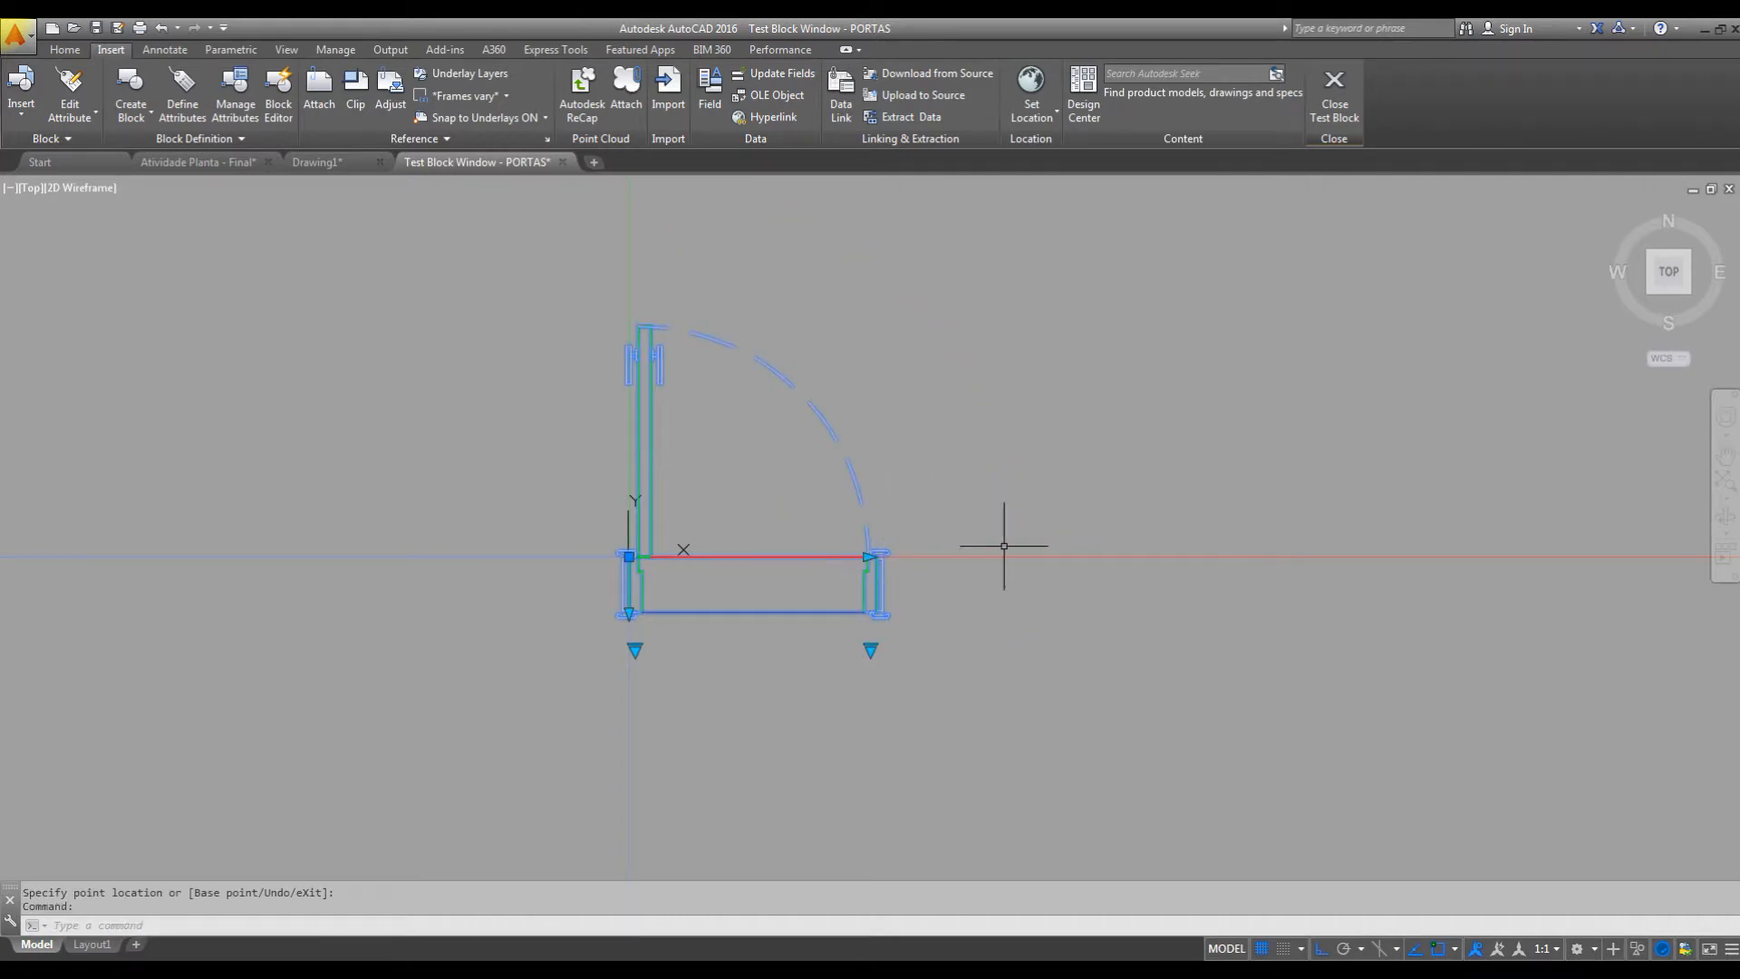
click(866, 556)
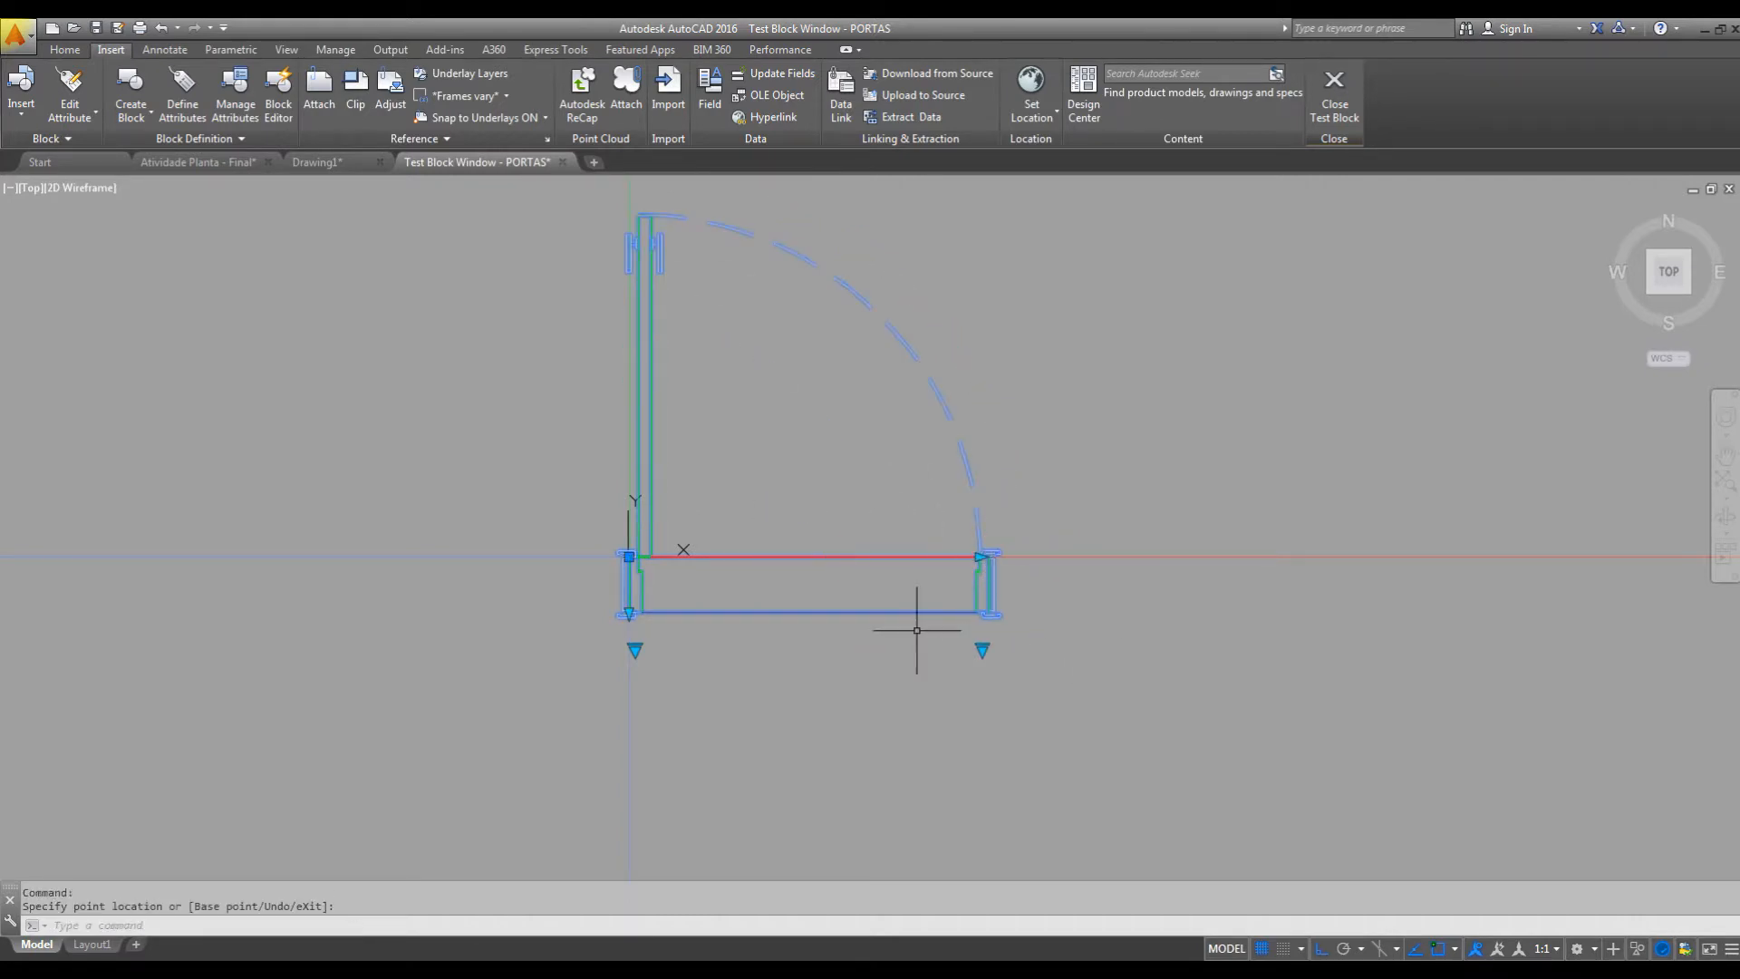
Test the P -70 and P - 90 options of the door's length list and close the test block window.
click(982, 650)
click(1021, 679)
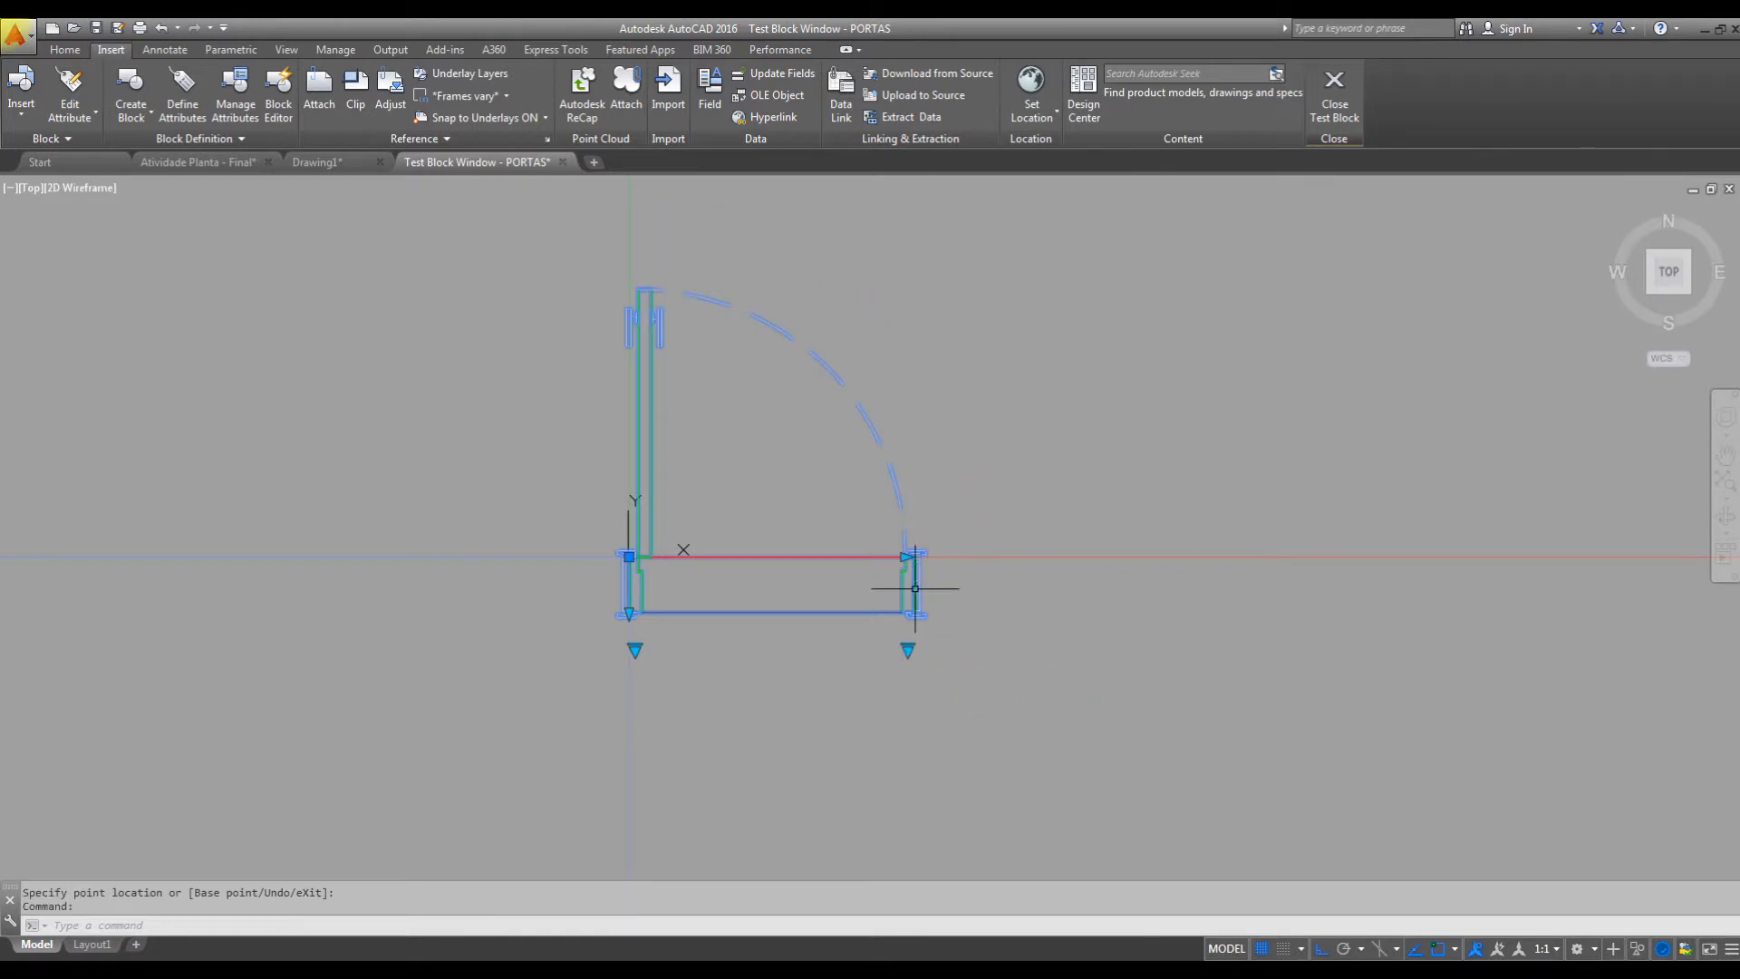
click(907, 653)
click(934, 655)
click(908, 649)
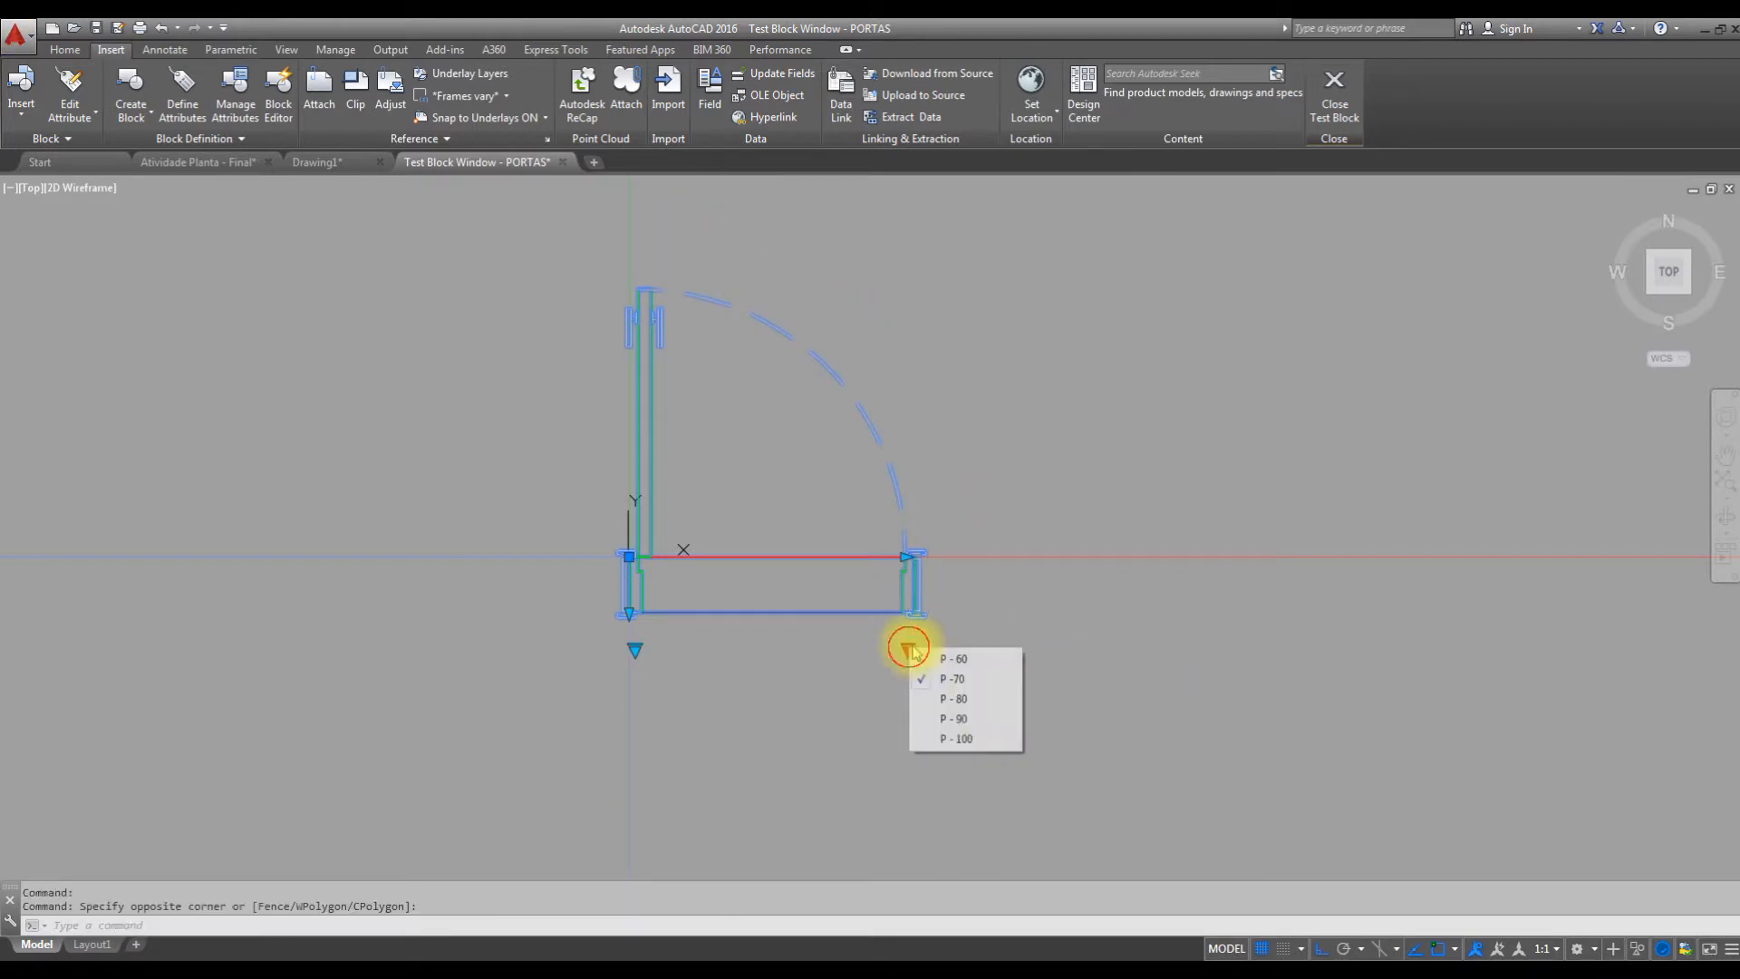
click(978, 719)
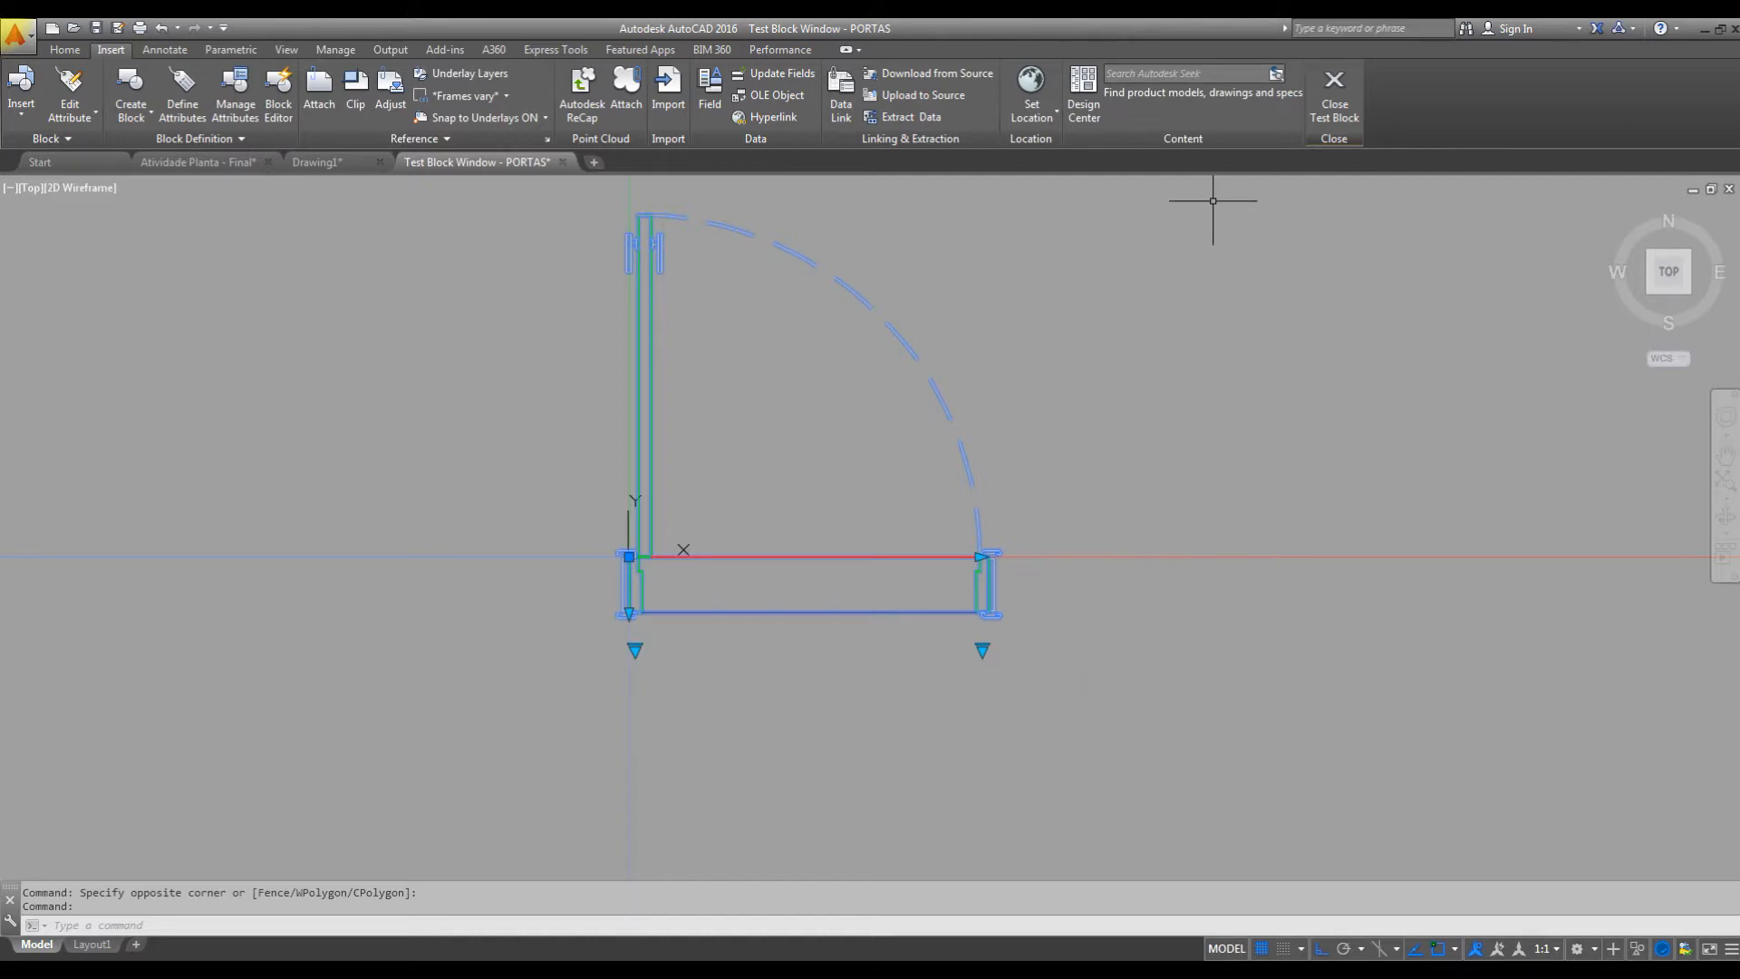
click(1336, 107)
Add a Visibility parameter at the midpoint of the lower threshold line.
middle_drag(1017, 653, 1063, 590)
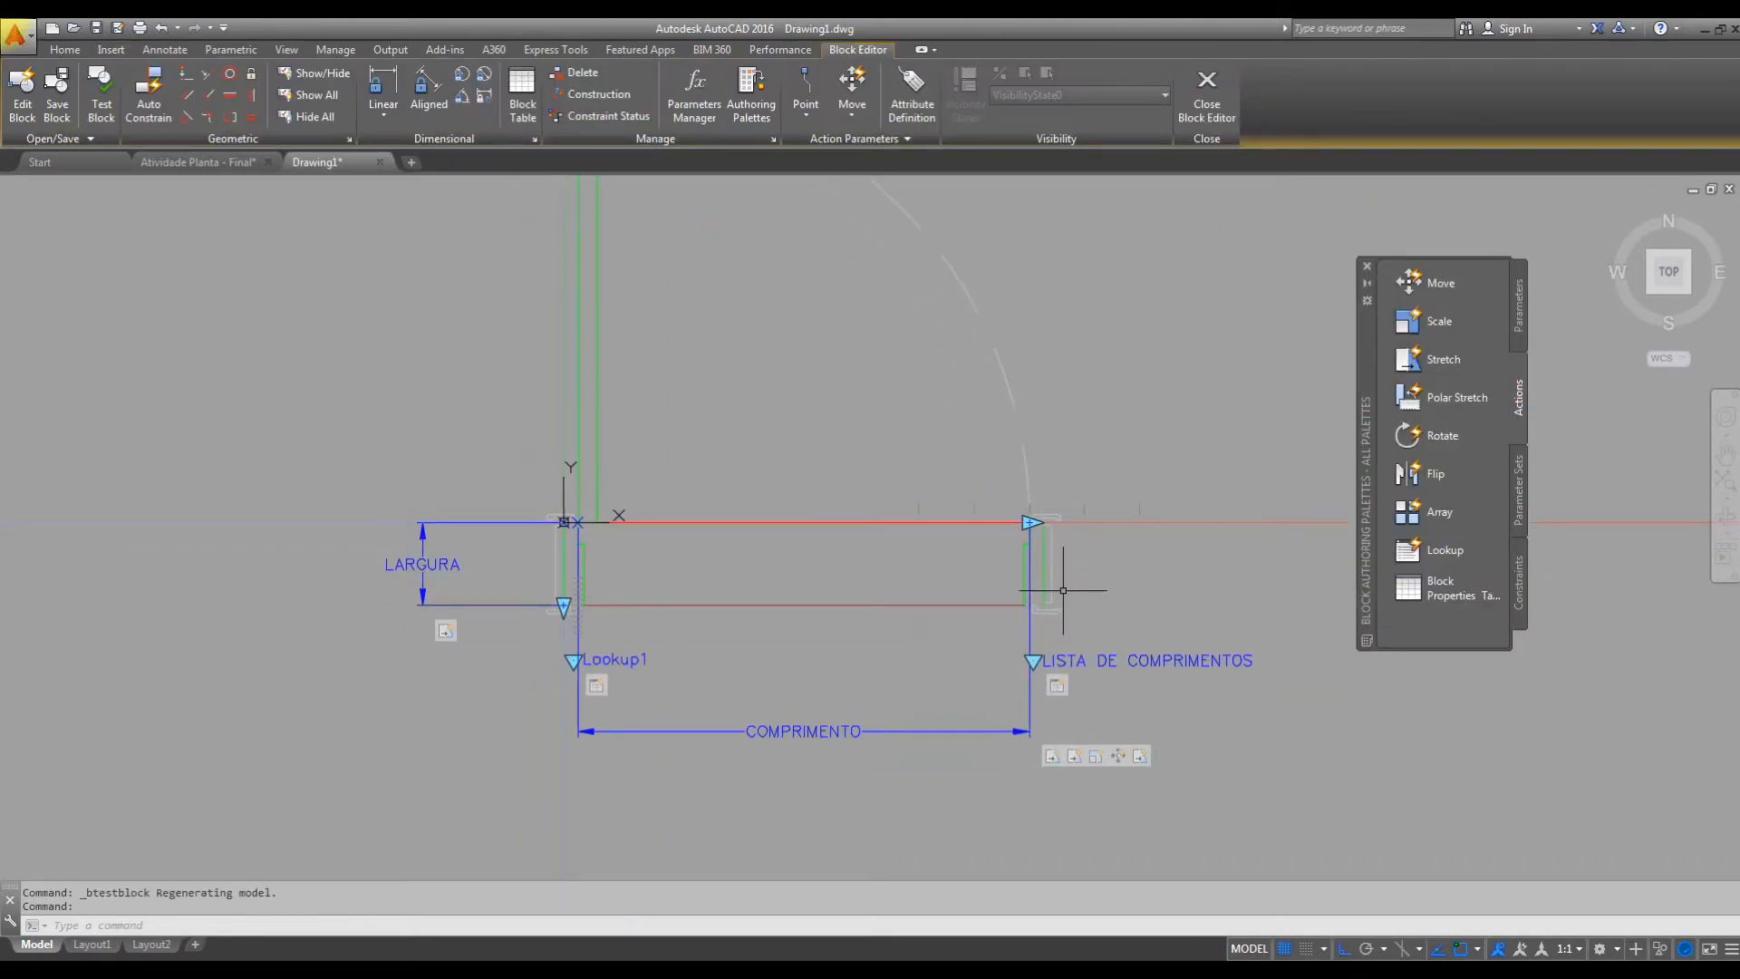
click(1515, 297)
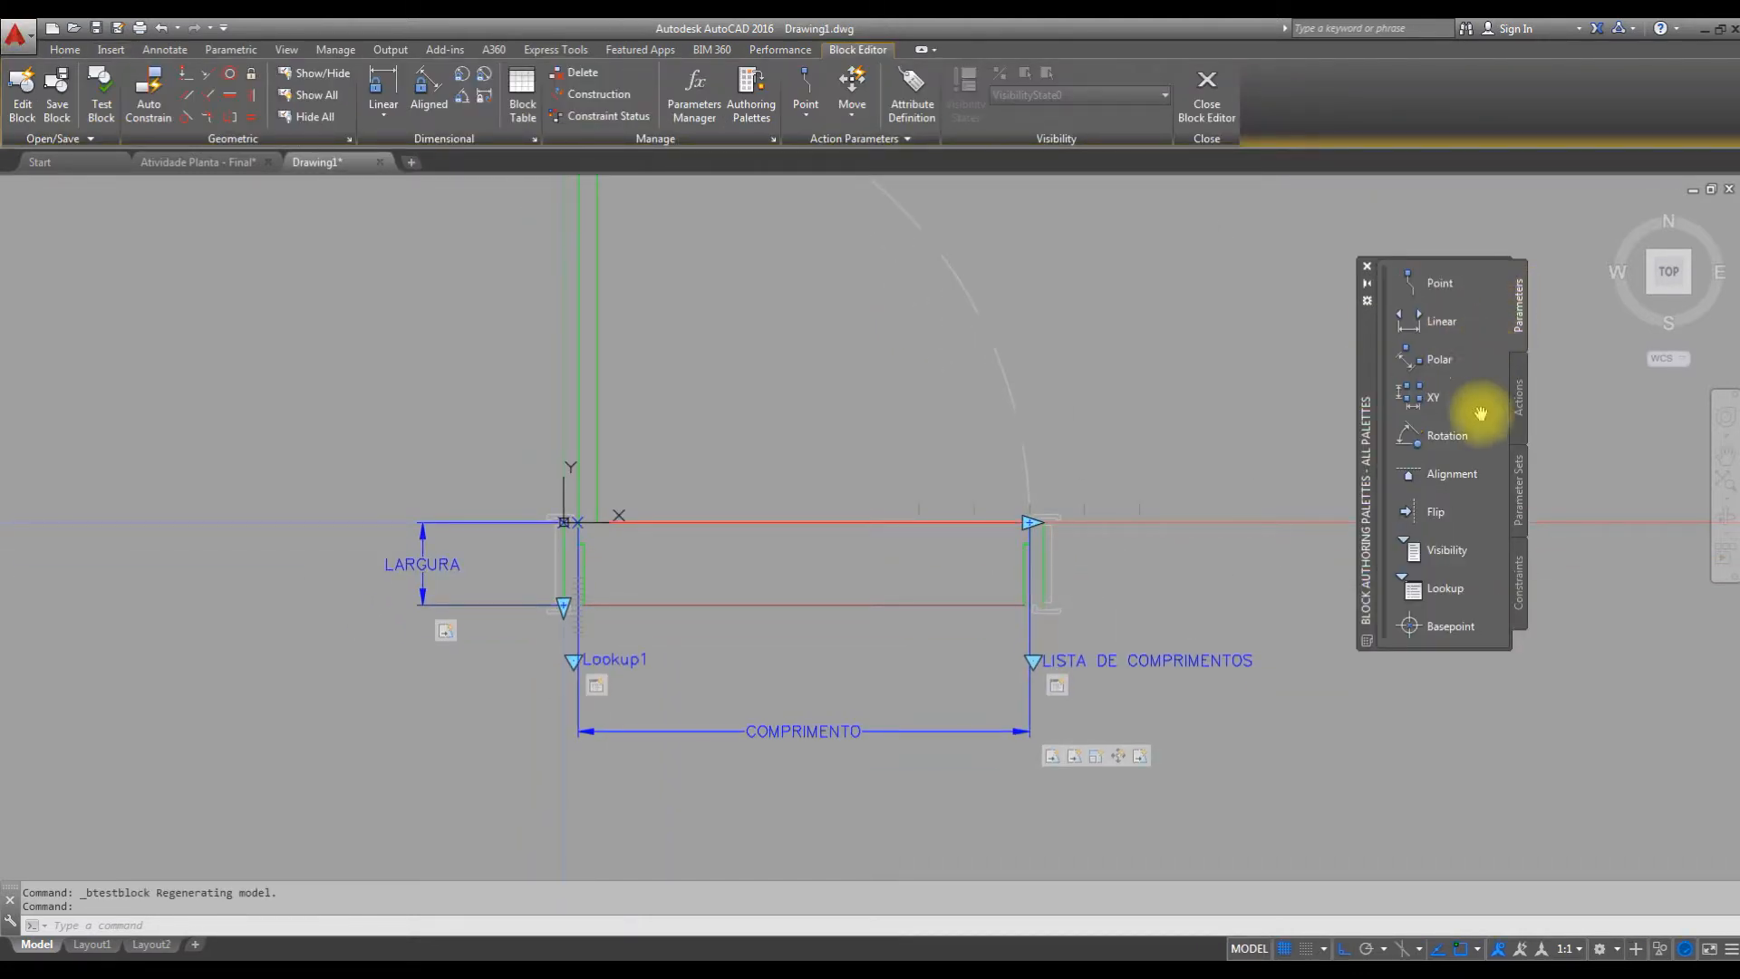
click(1440, 553)
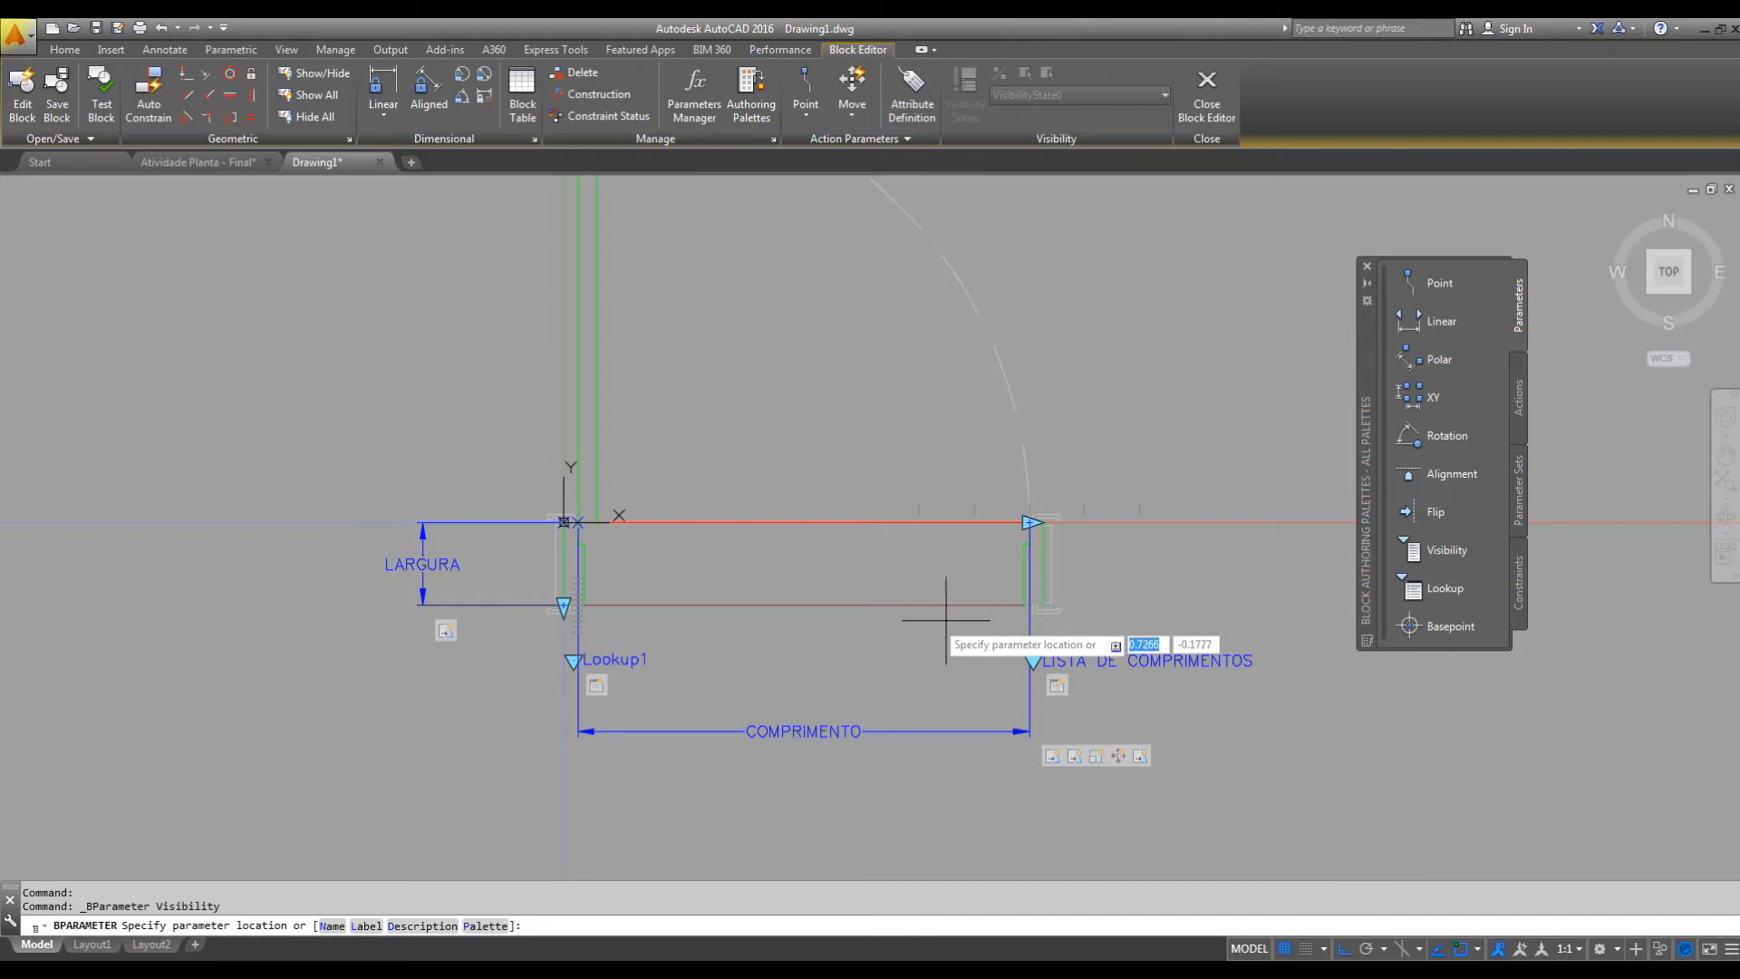
click(803, 605)
Move the Visibility parameter straight down by 0.1, clear of the threshold line.
click(761, 563)
click(977, 653)
text(M)
key(space)
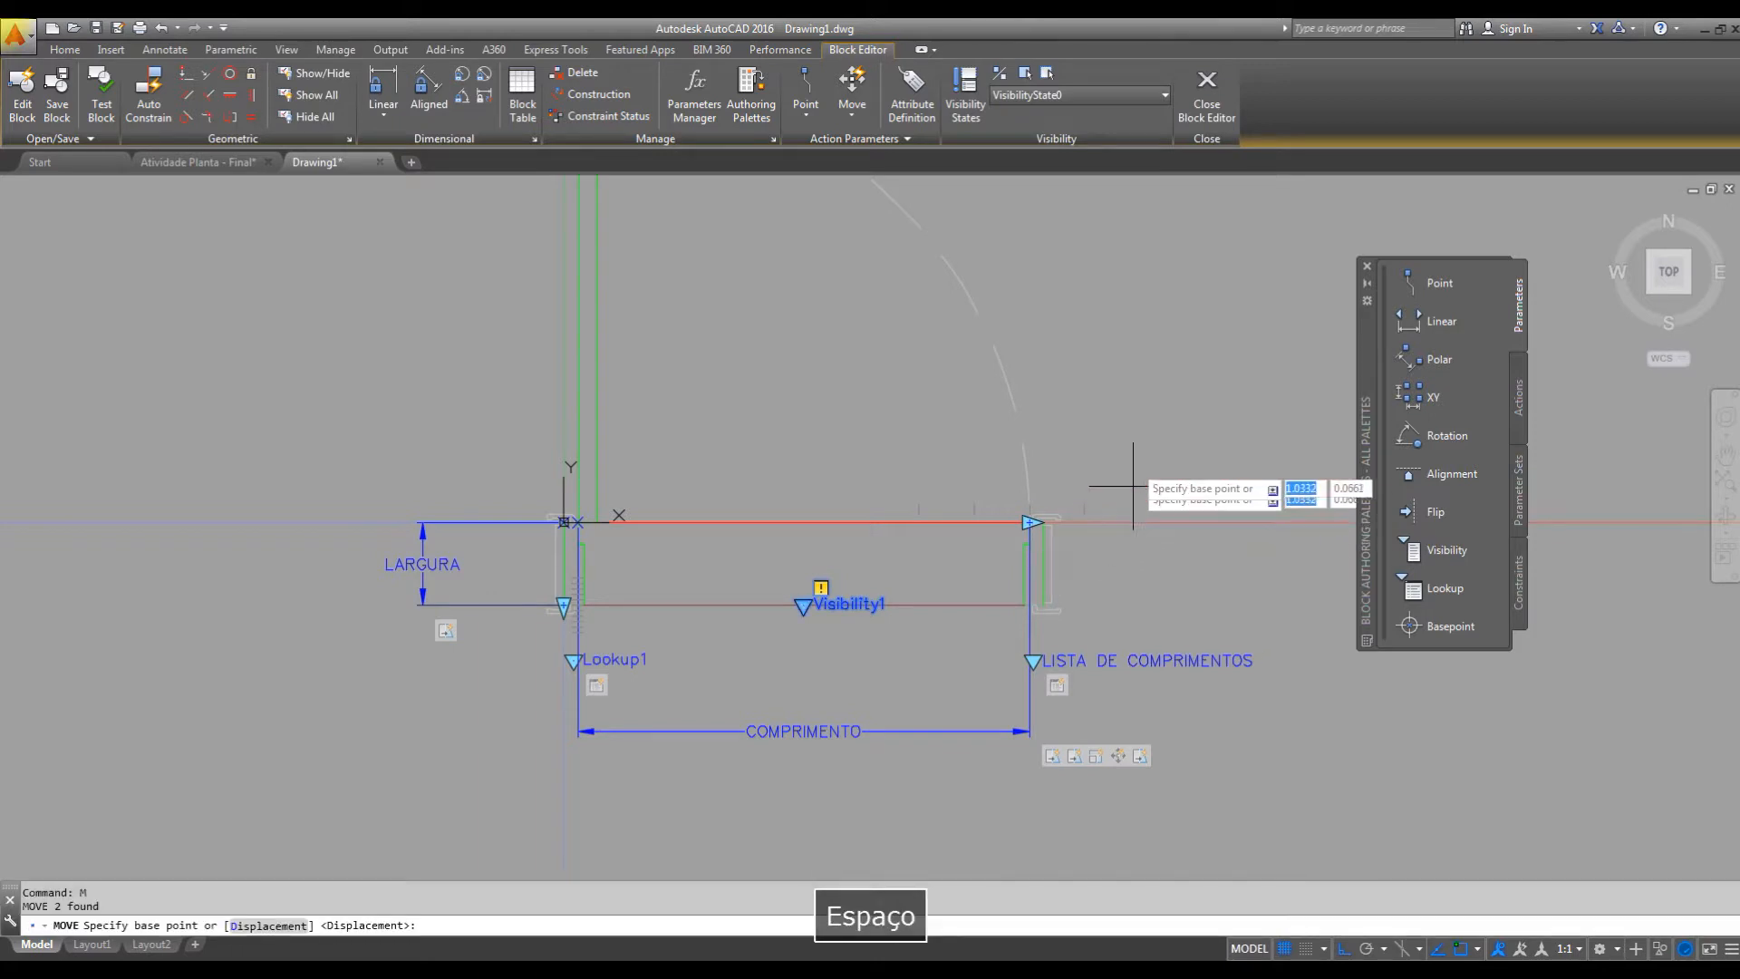
click(1136, 444)
text(1)
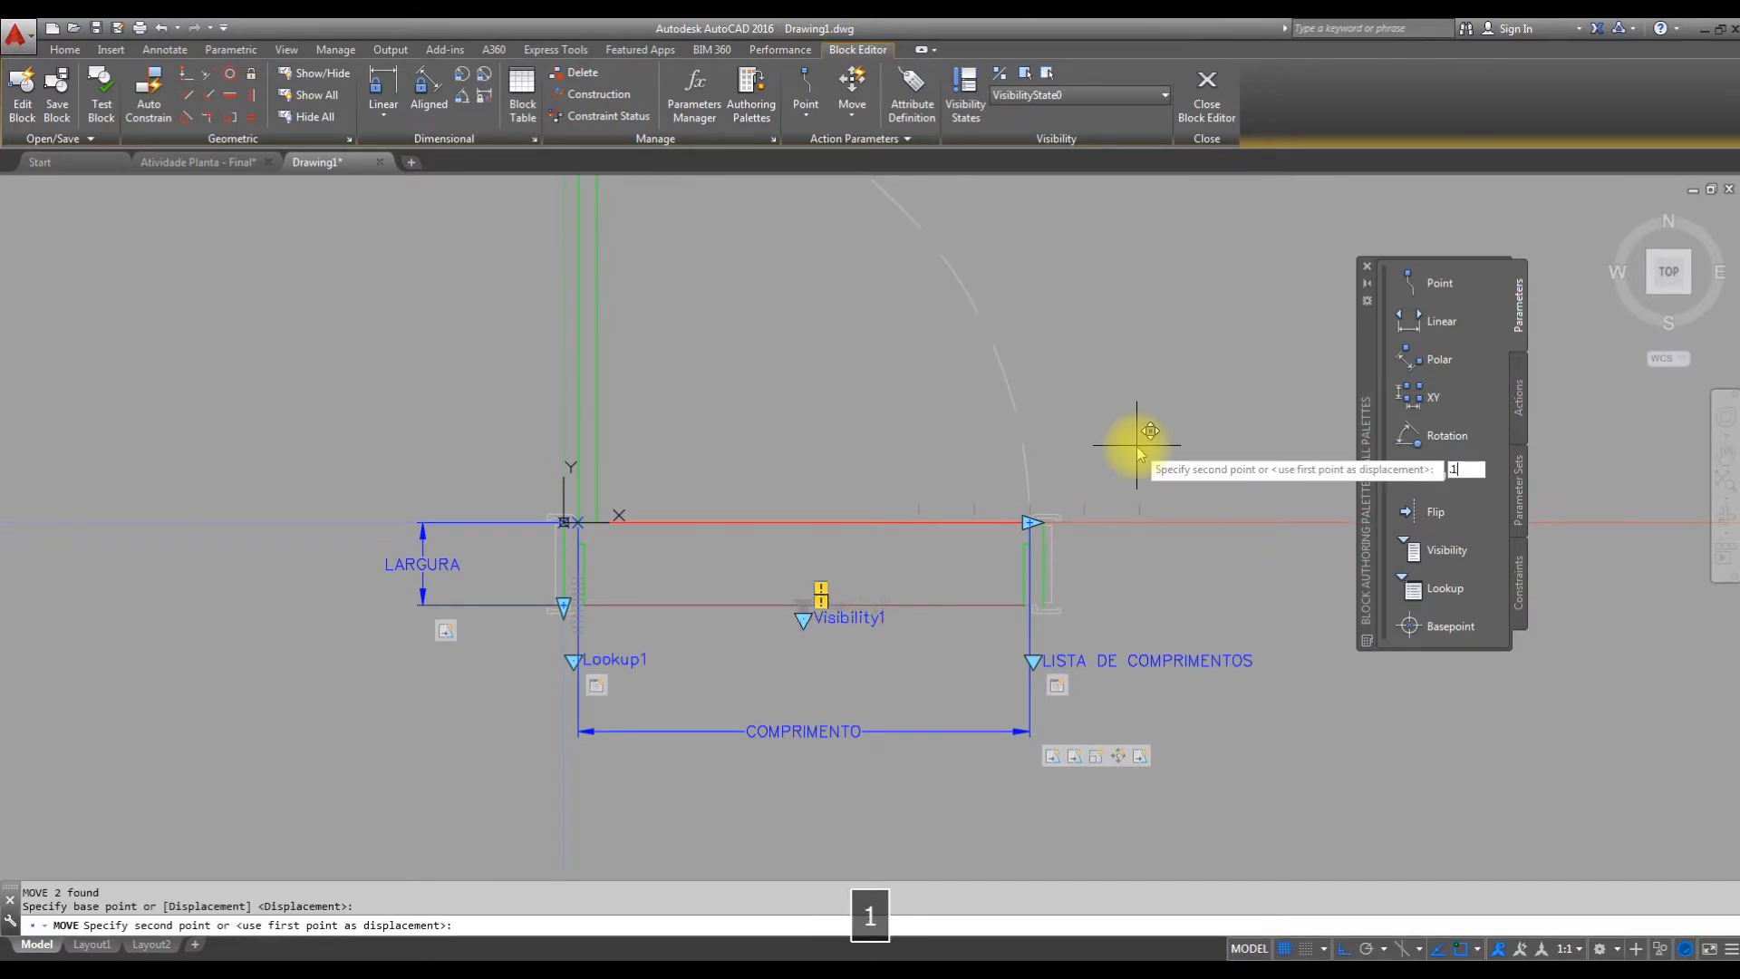
key(Return)
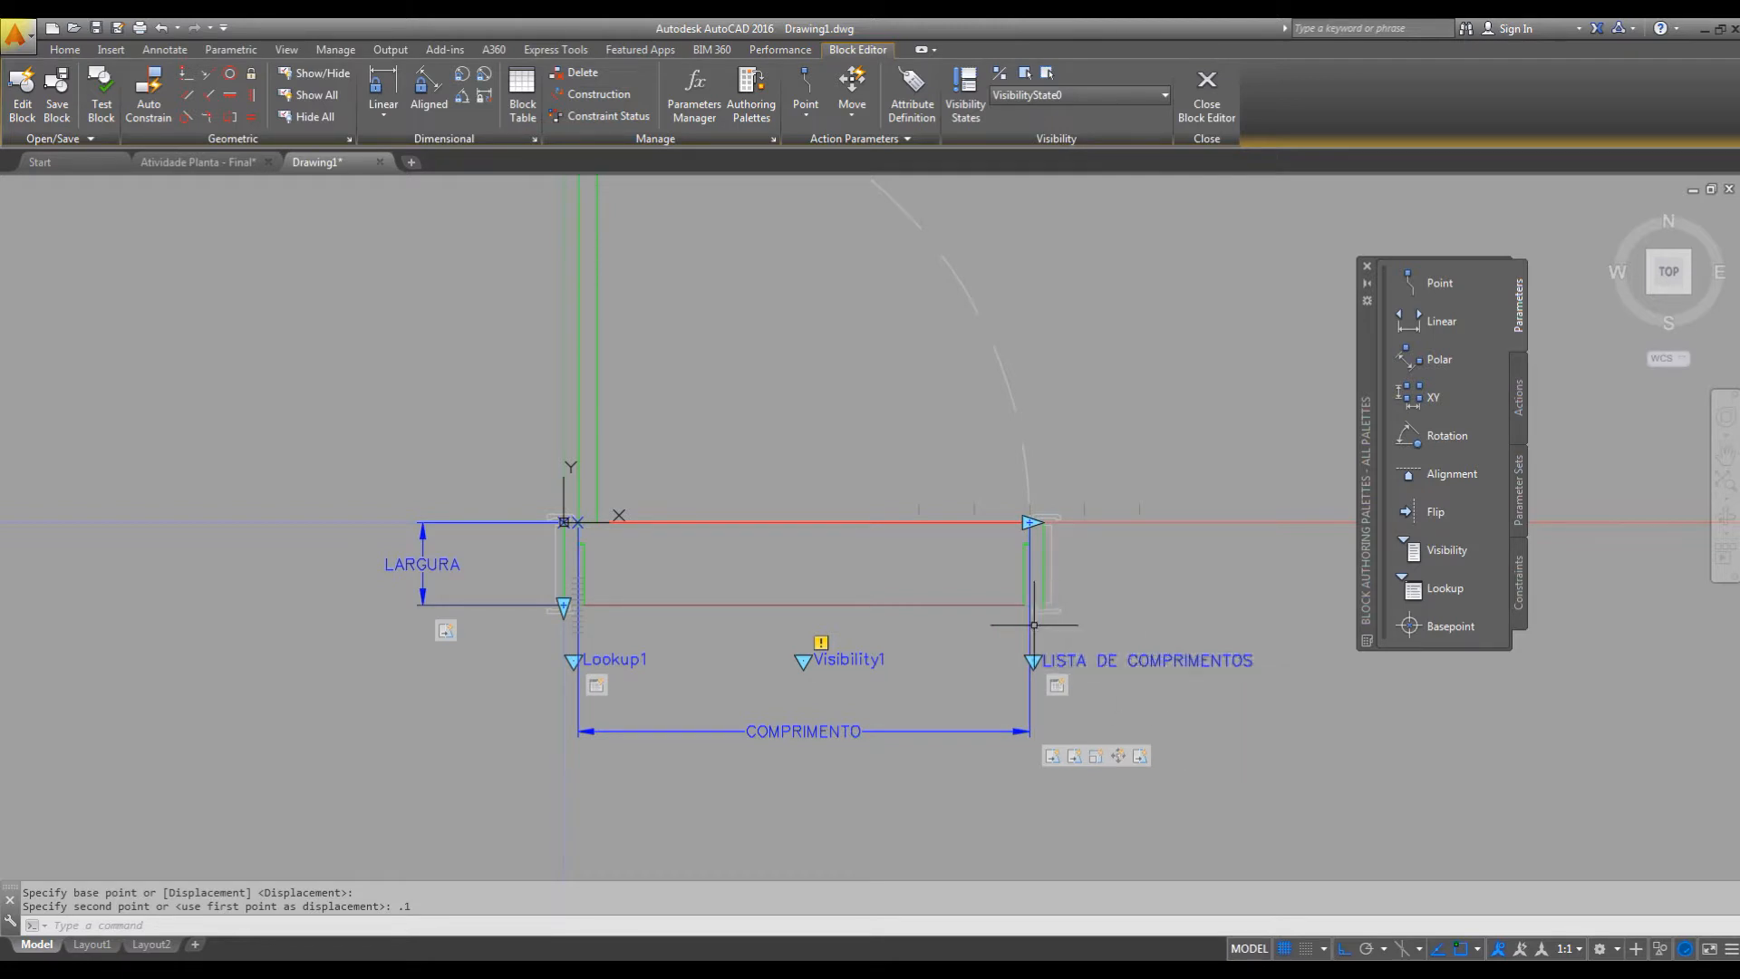
Open the Visibility parameter's states and rename the default state as SEM COLEIRA.
double_click(855, 661)
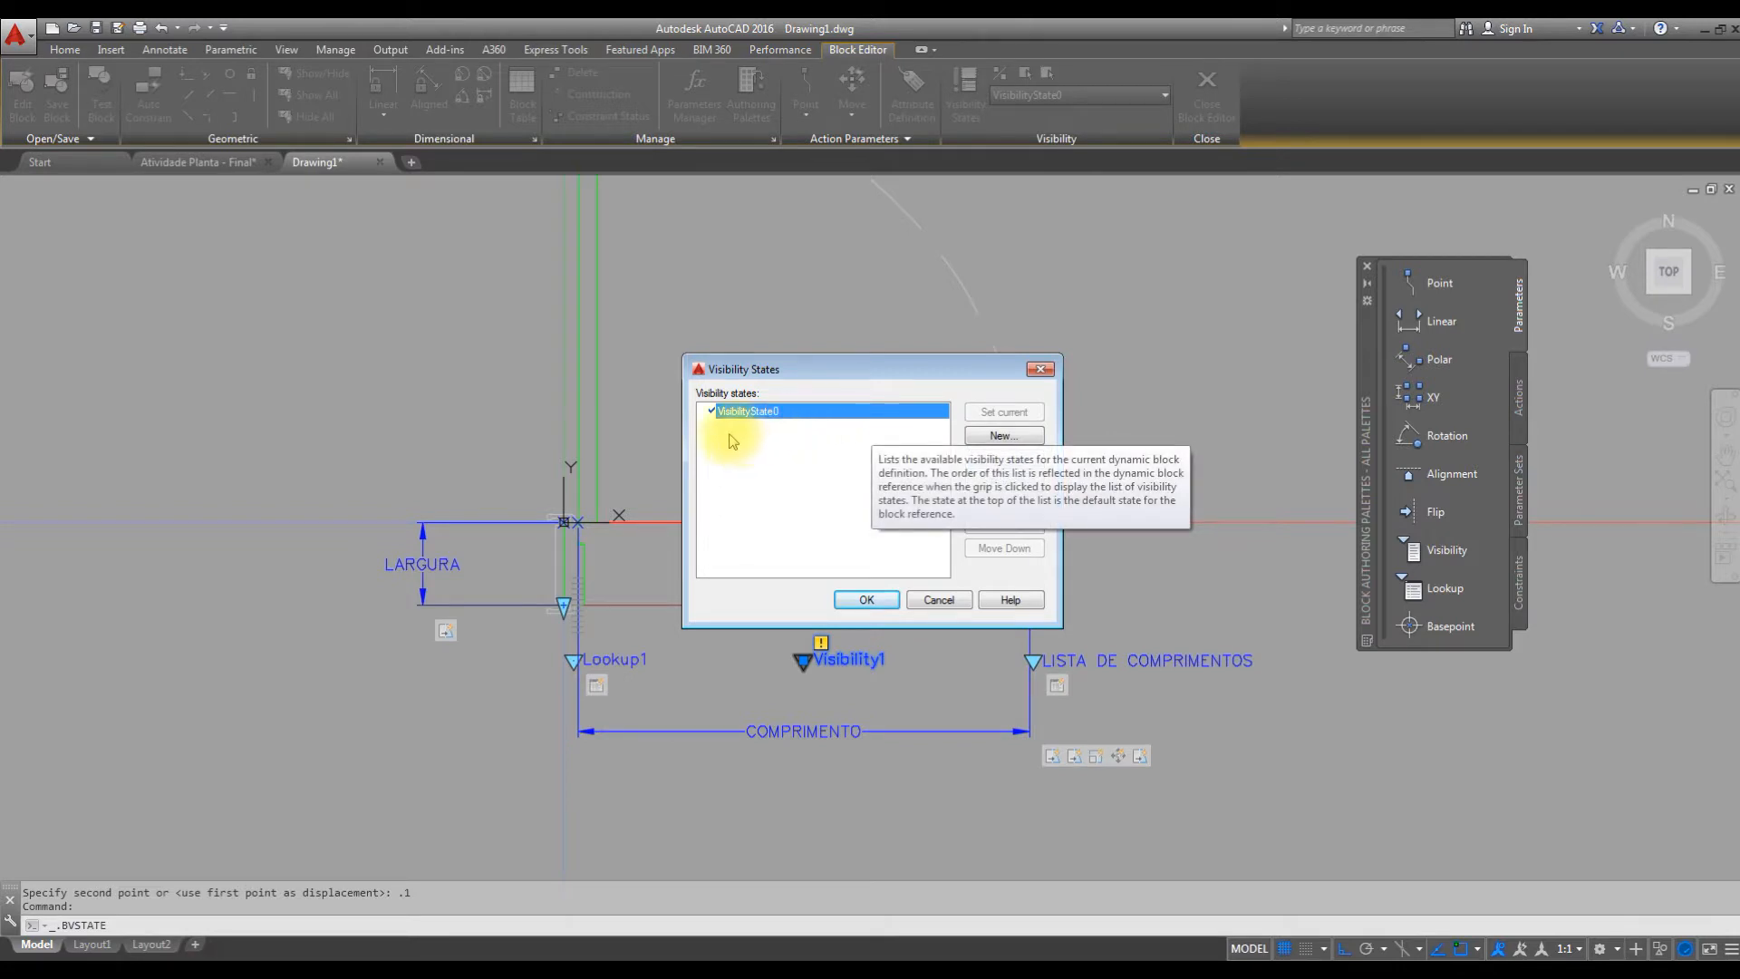
click(1004, 459)
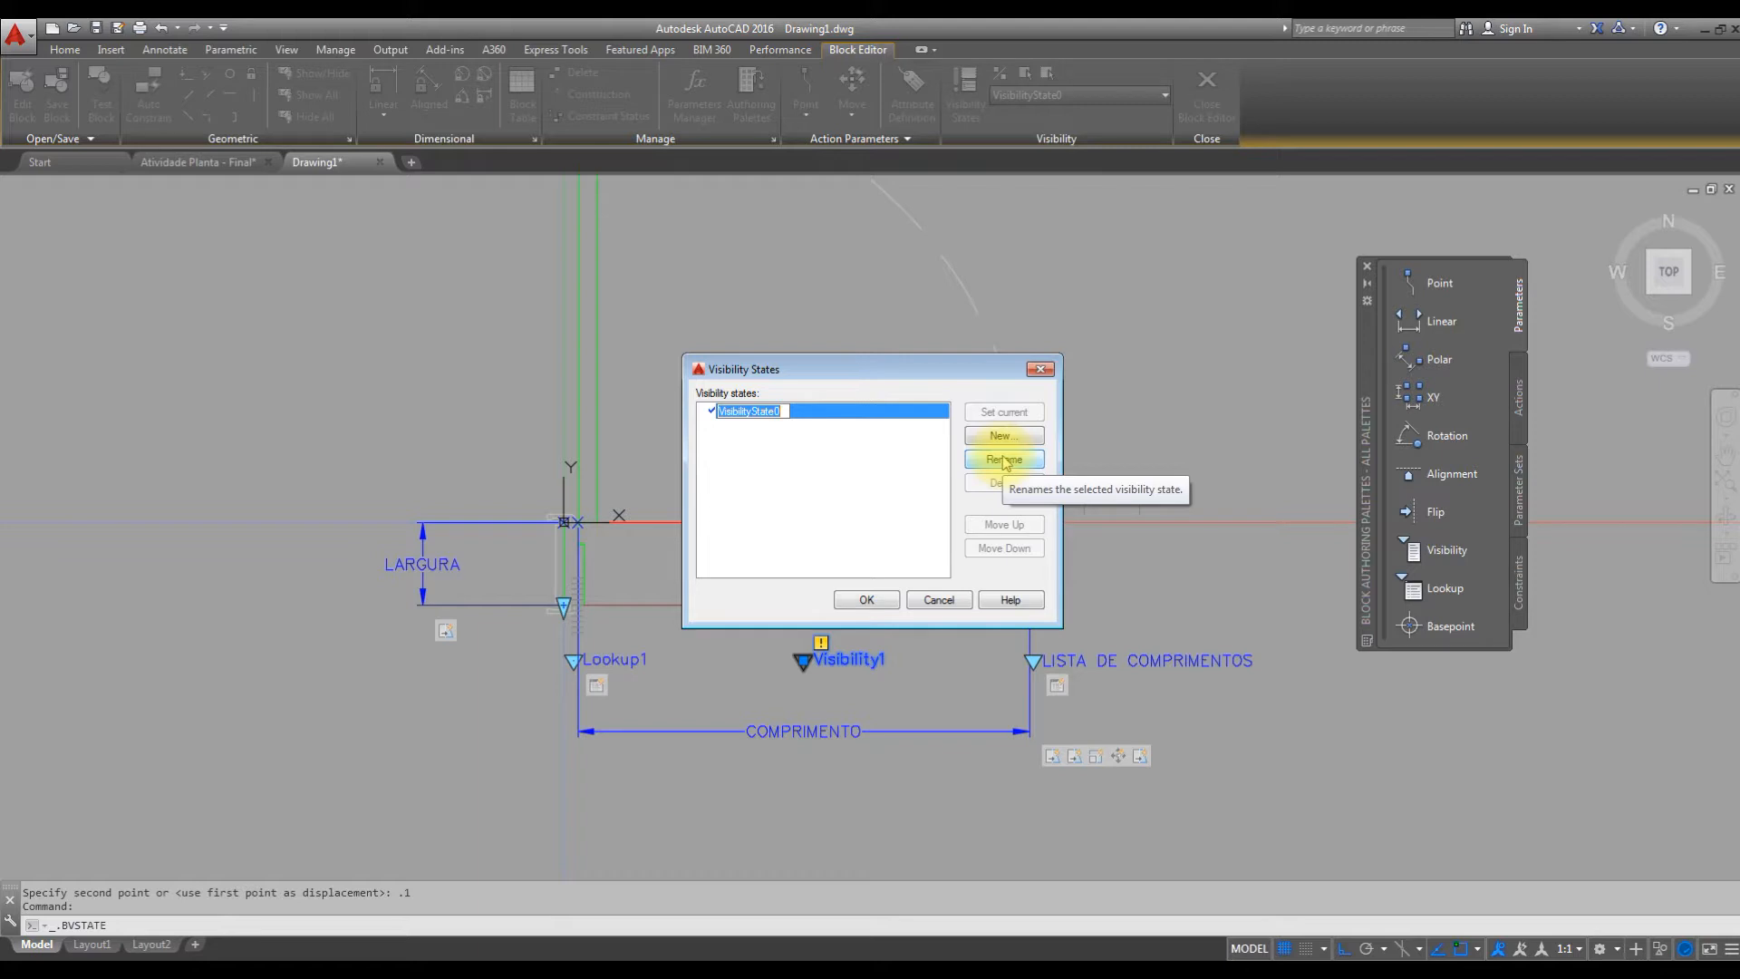
text(SEM C)
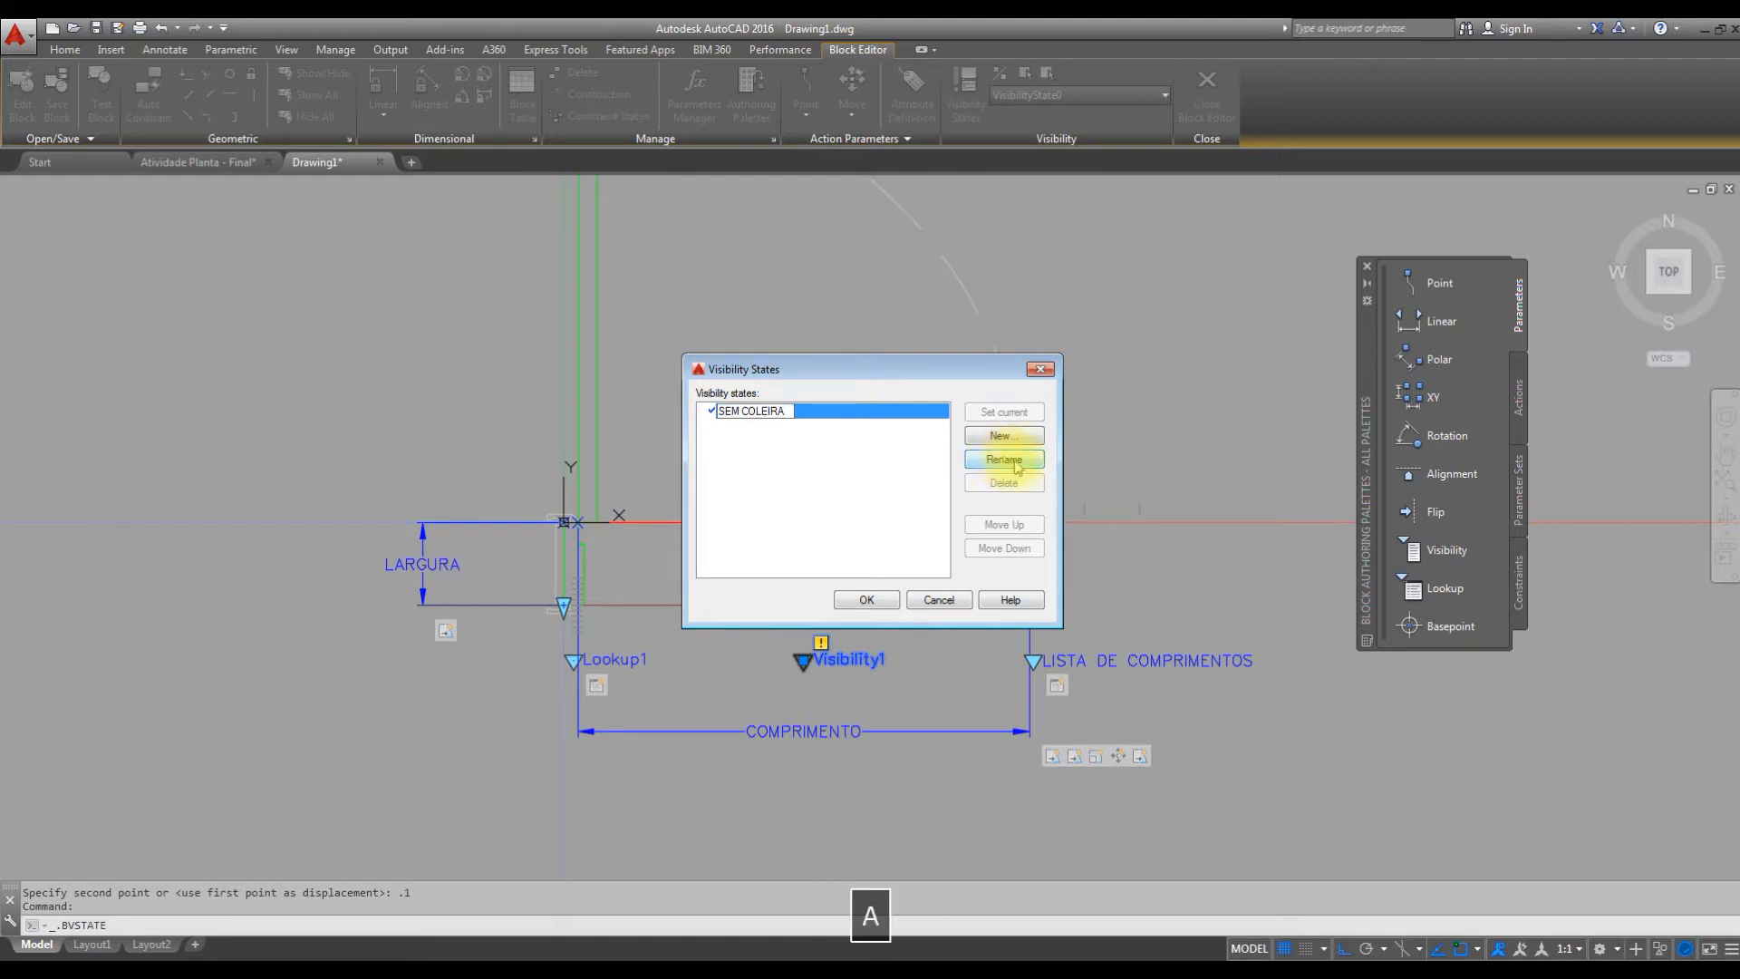
text(OLEIRA)
Add a visibility state named COM SOLEIRA that leaves the visibility of existing objects unchanged.
click(1004, 436)
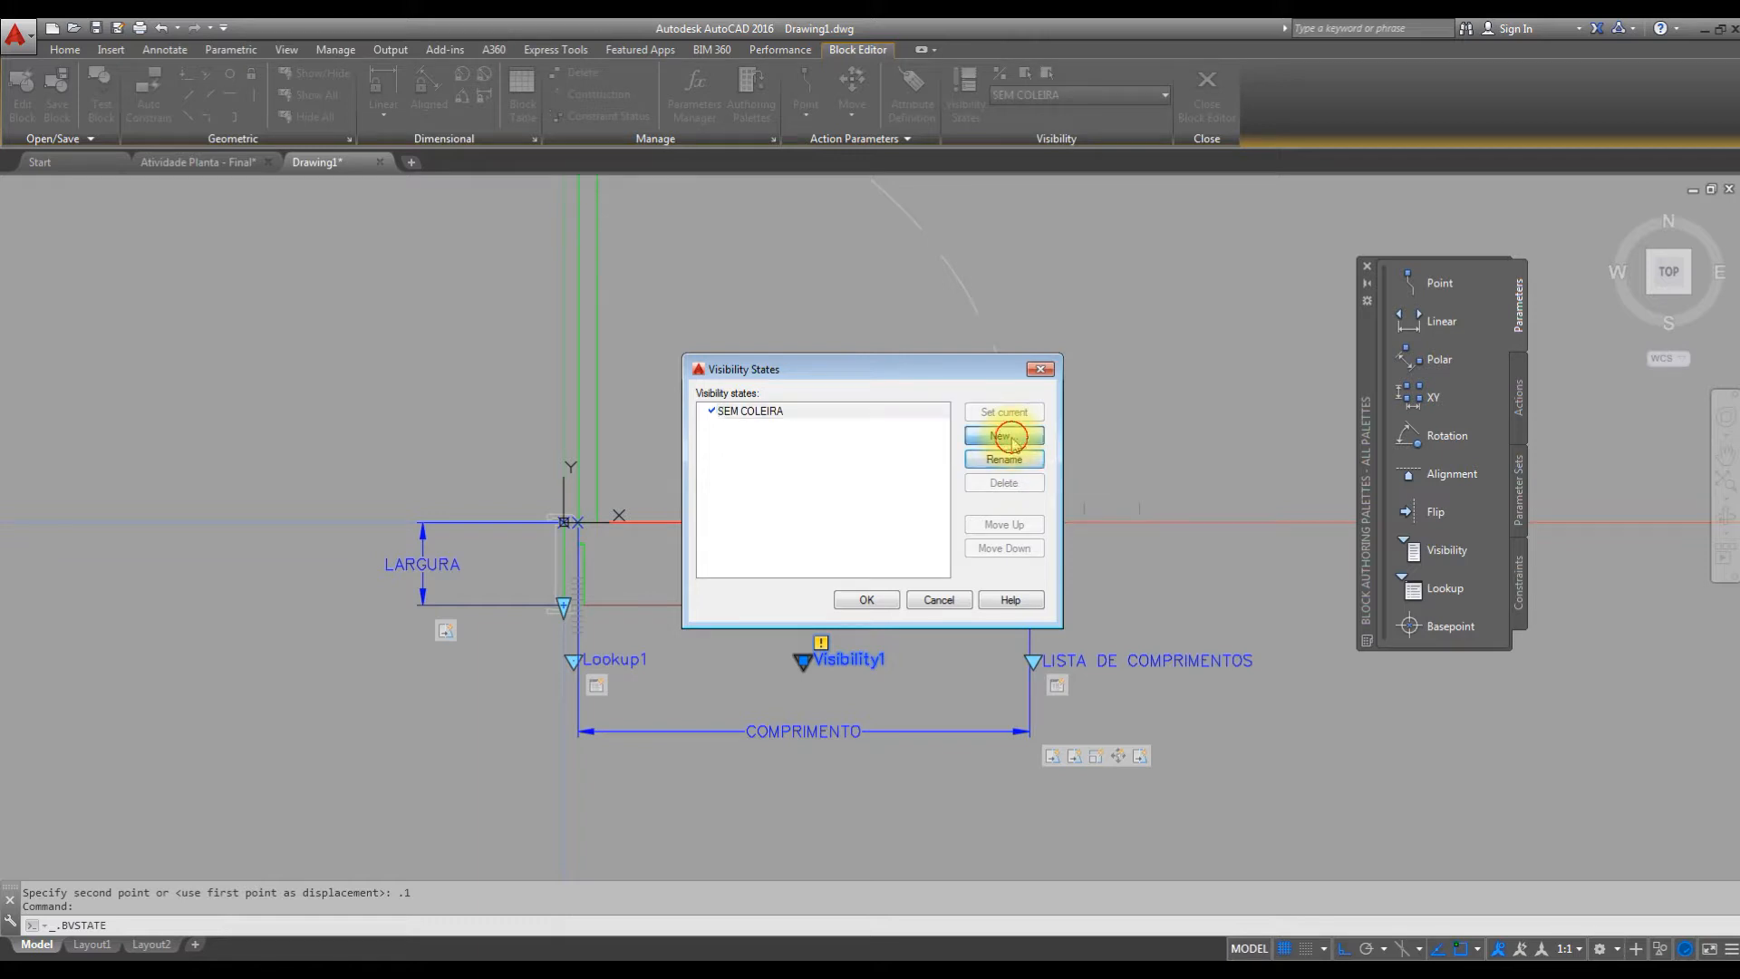
text(COM SOLEIRA)
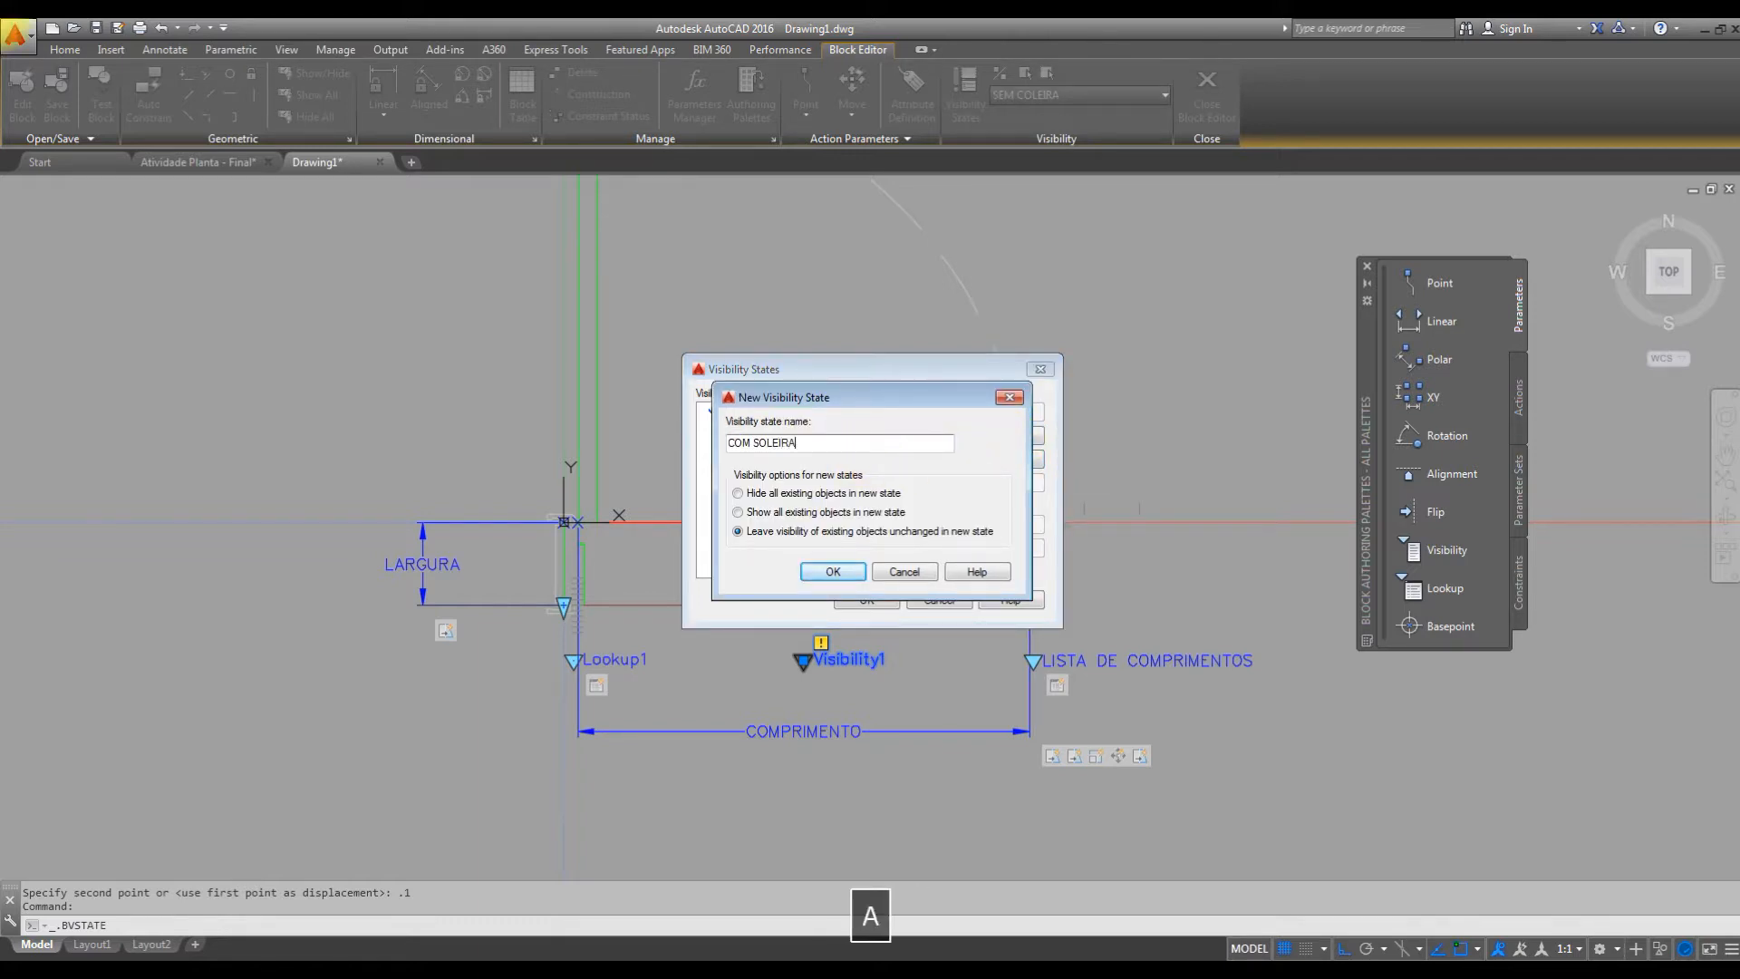
click(838, 576)
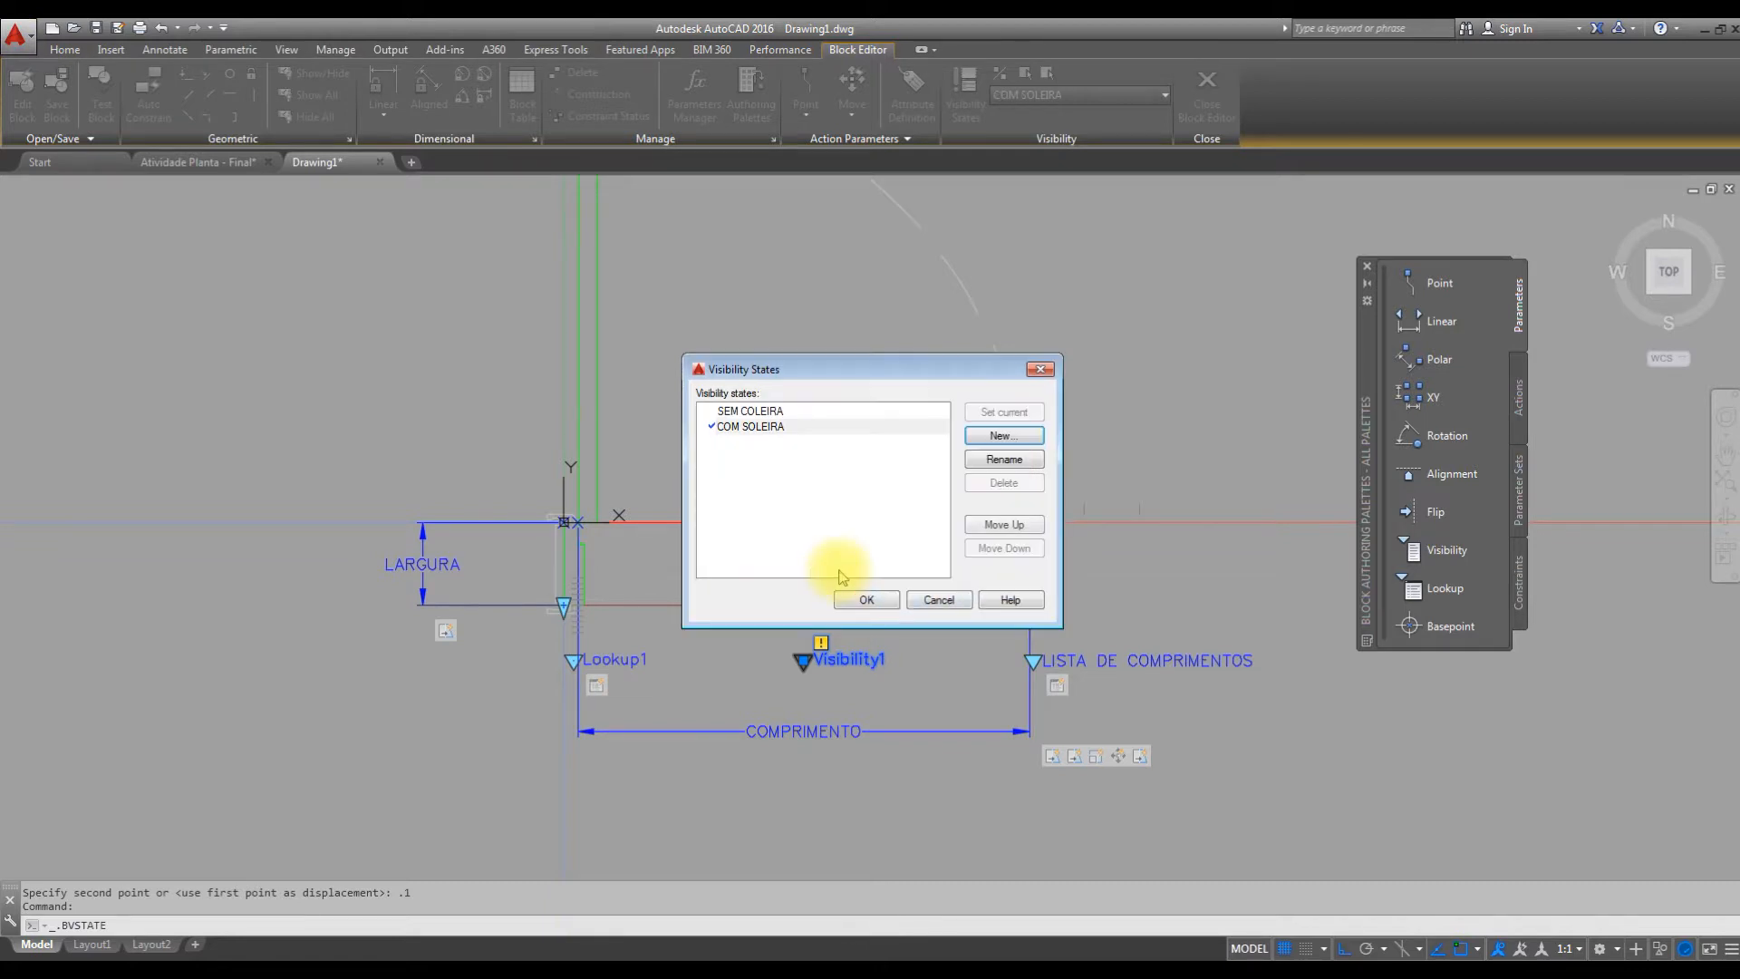
Accept the defined visibility states and make SEM COLEIRA the current state.
click(853, 601)
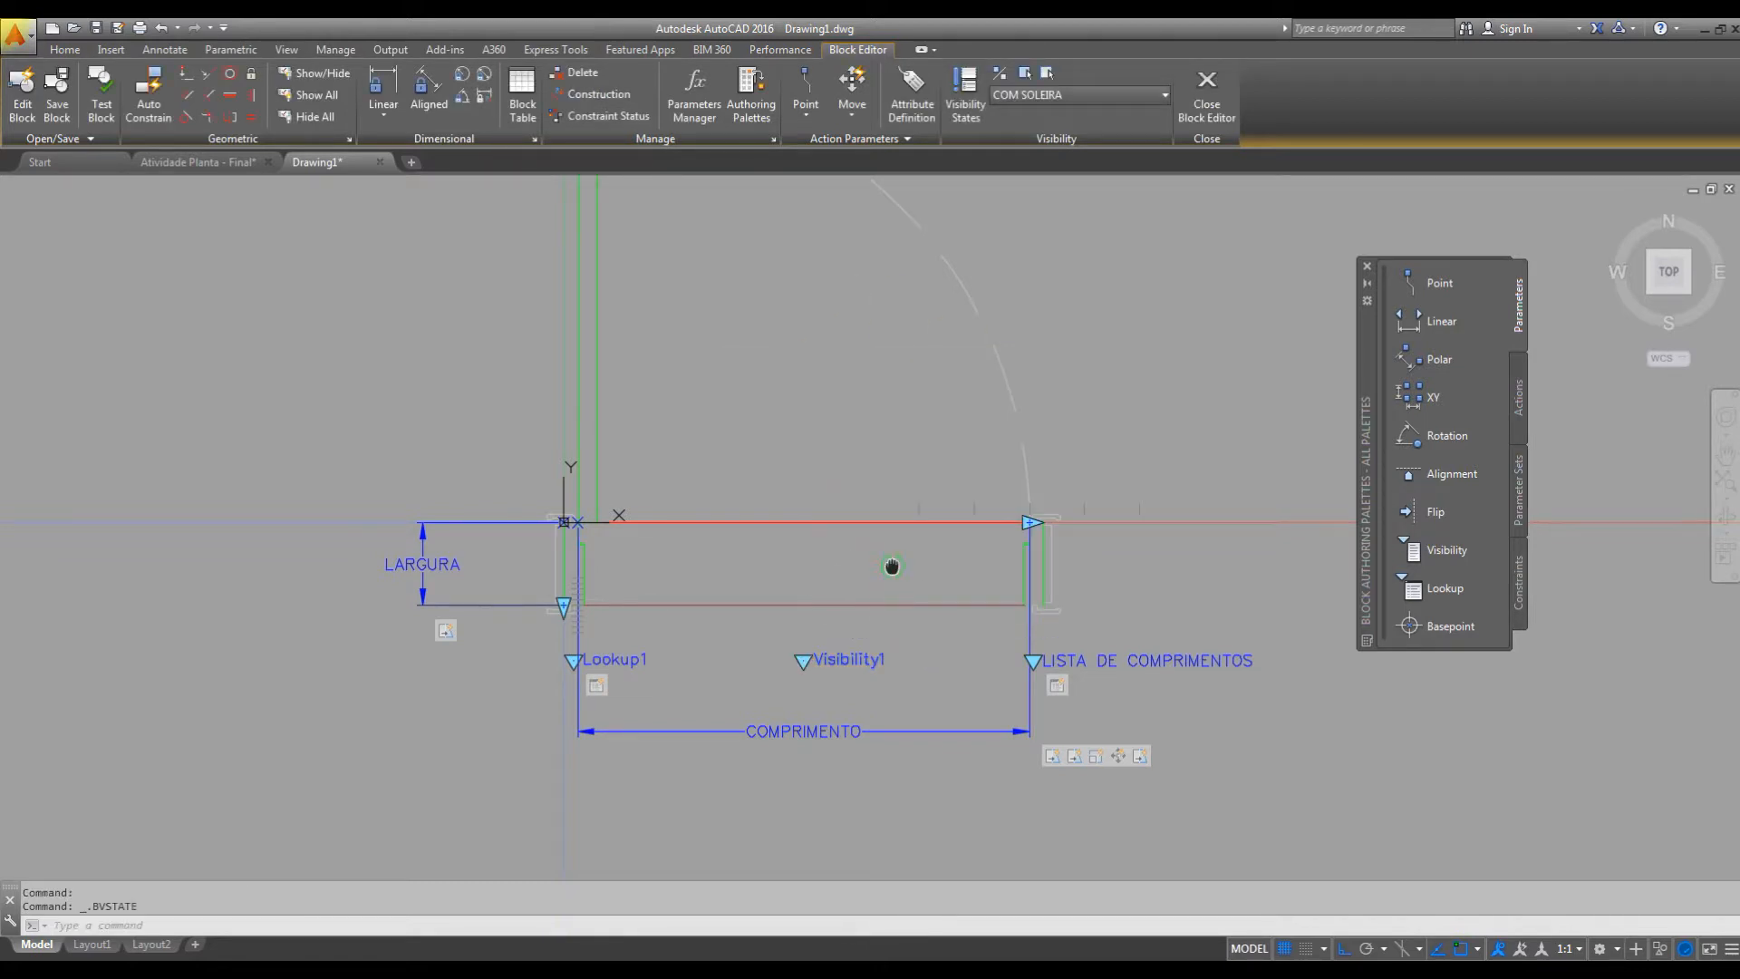
middle_drag(893, 571, 998, 571)
middle_drag(843, 583, 843, 582)
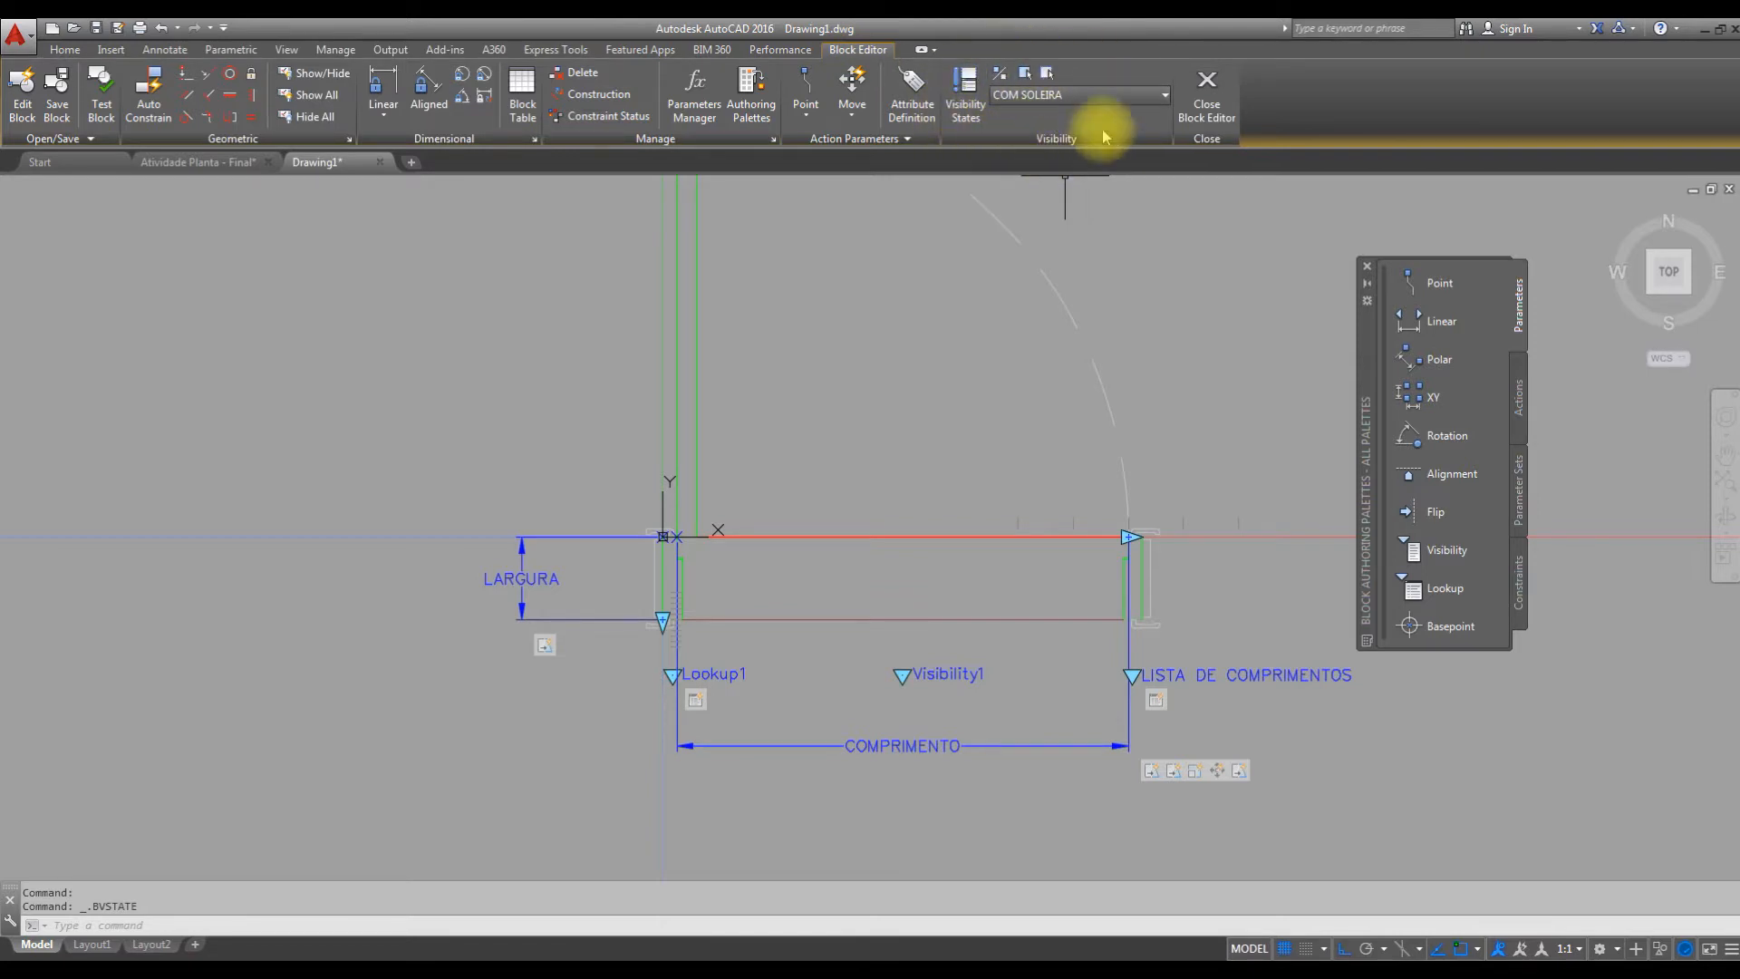
middle_drag(923, 512, 900, 511)
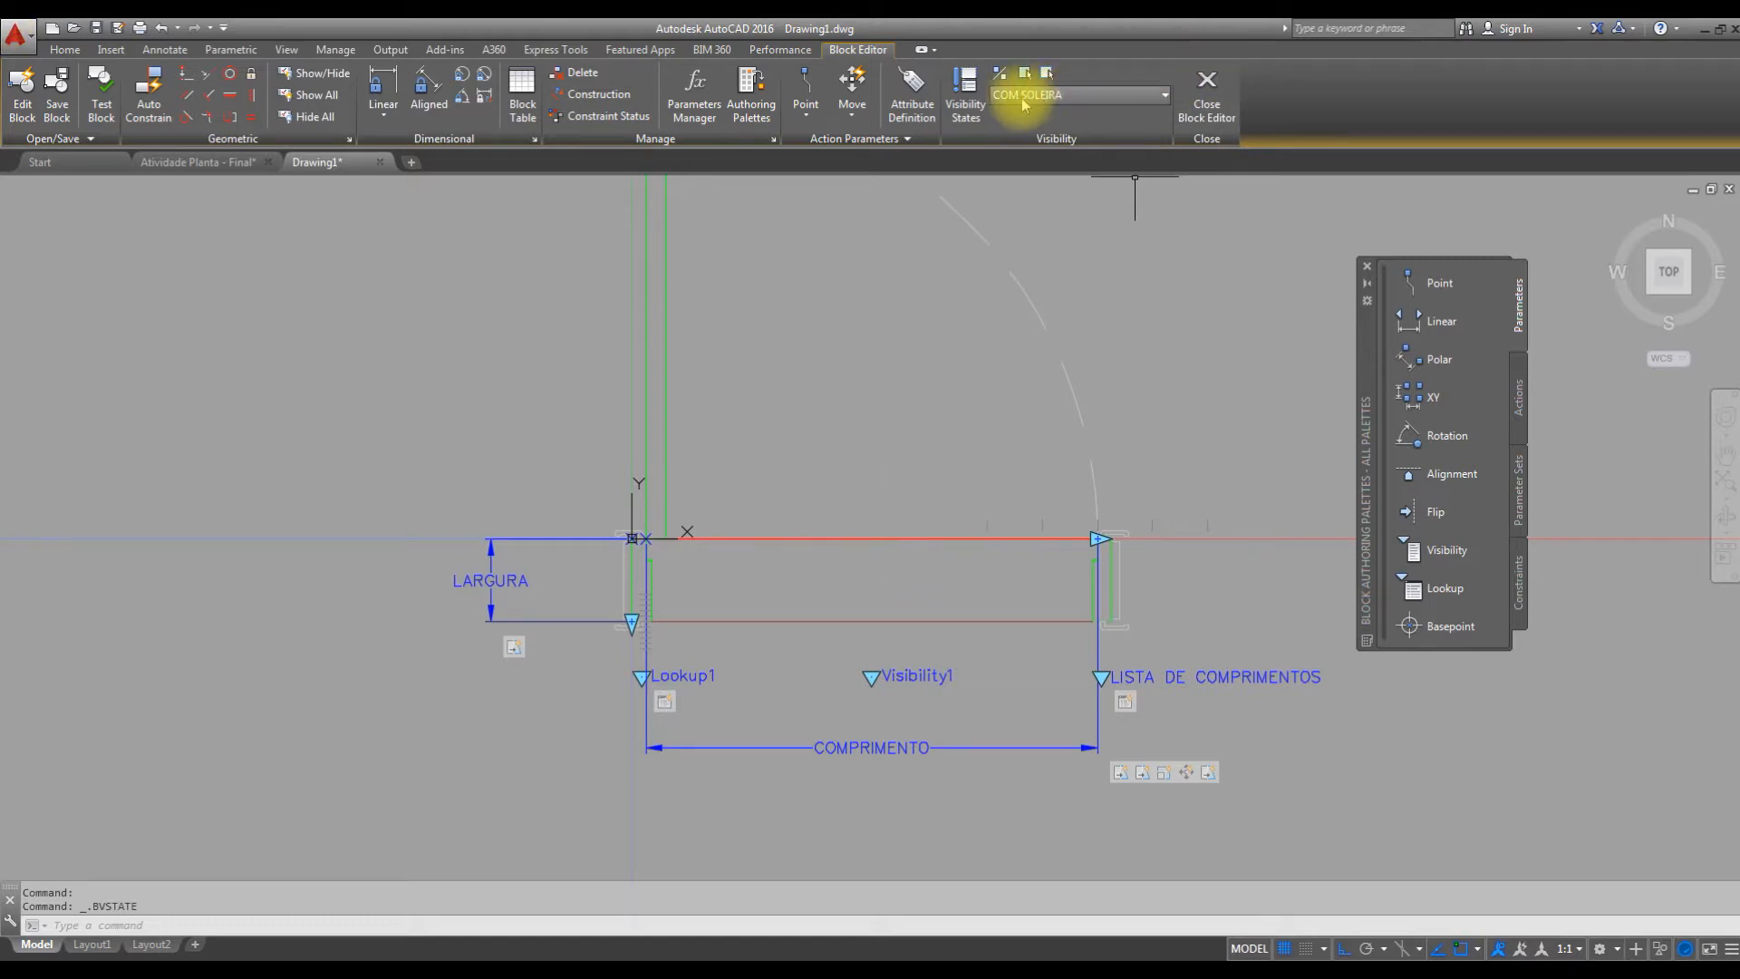
click(1130, 97)
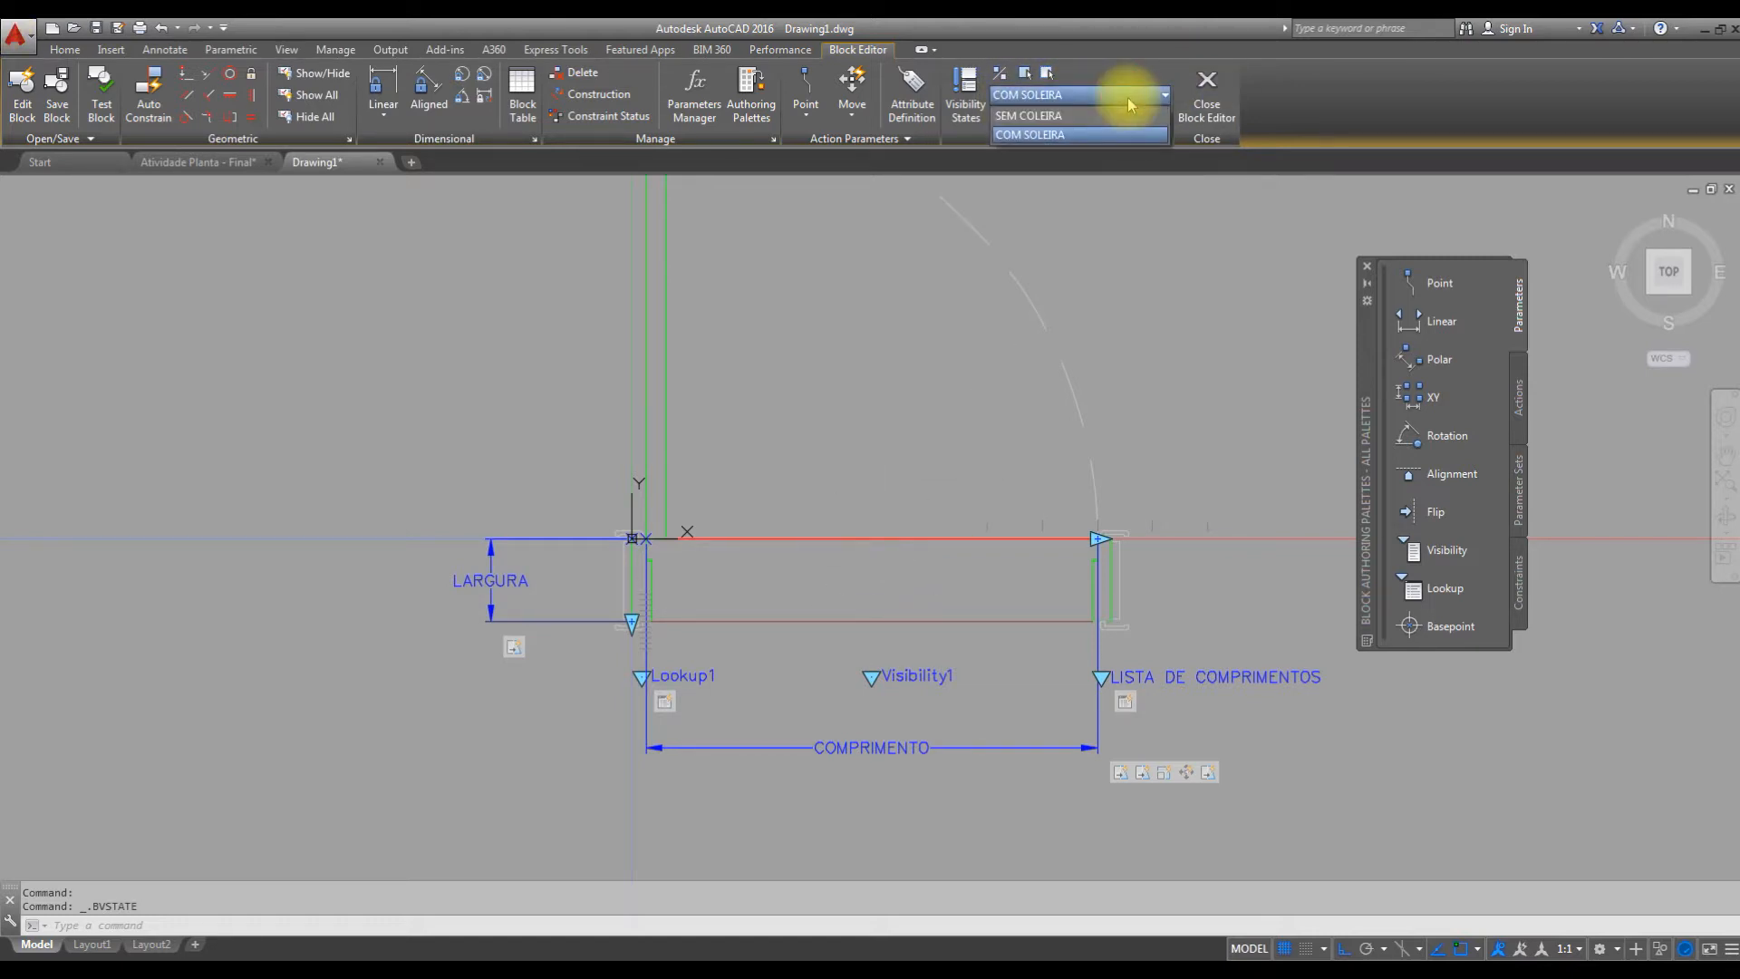
click(1082, 115)
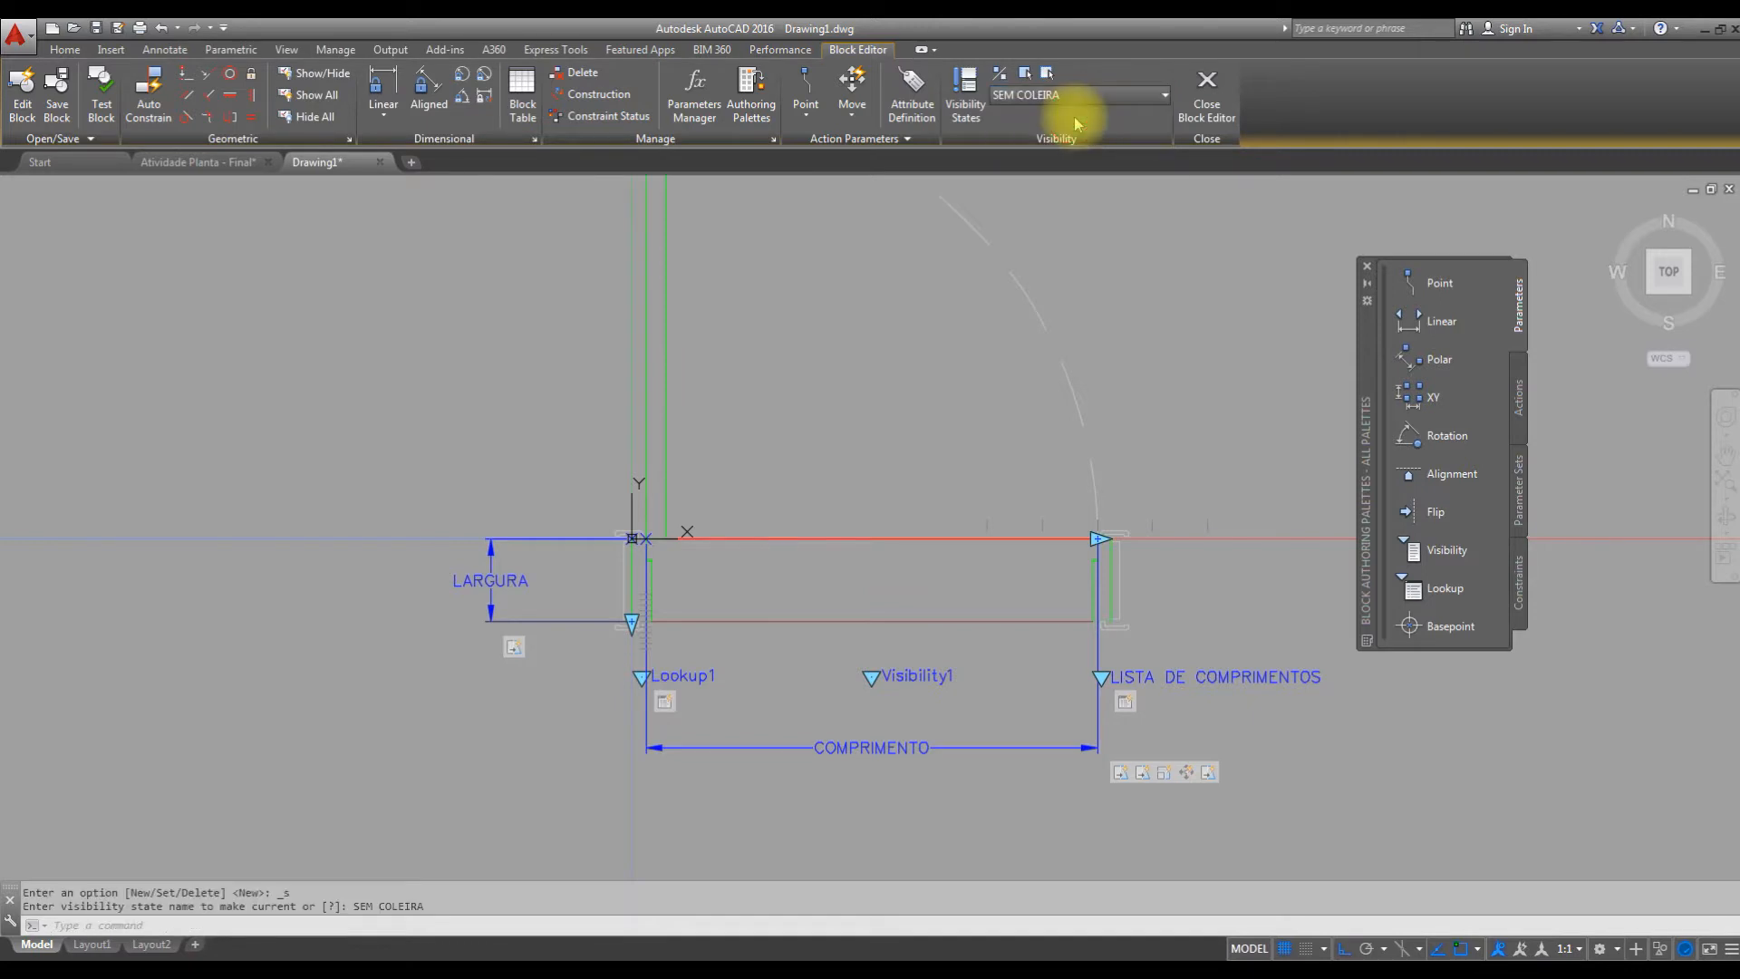
Hide the upper and lower threshold lines in the current SEM COLEIRA state only.
click(904, 492)
click(811, 632)
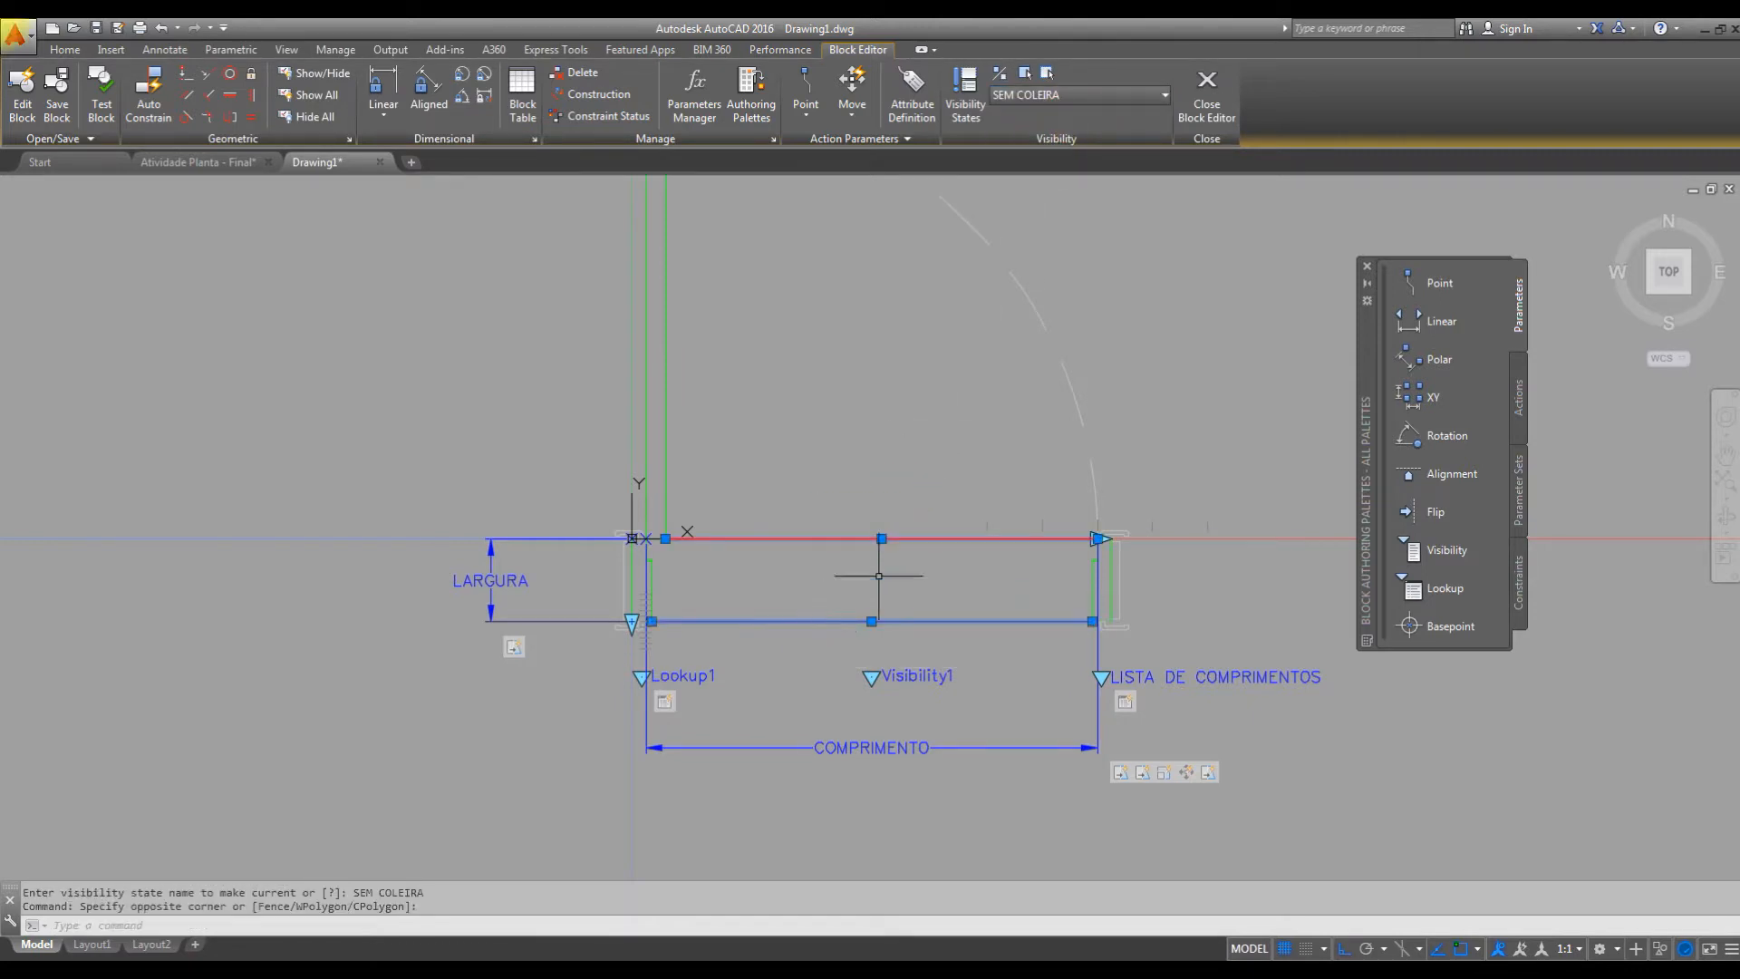
click(1047, 73)
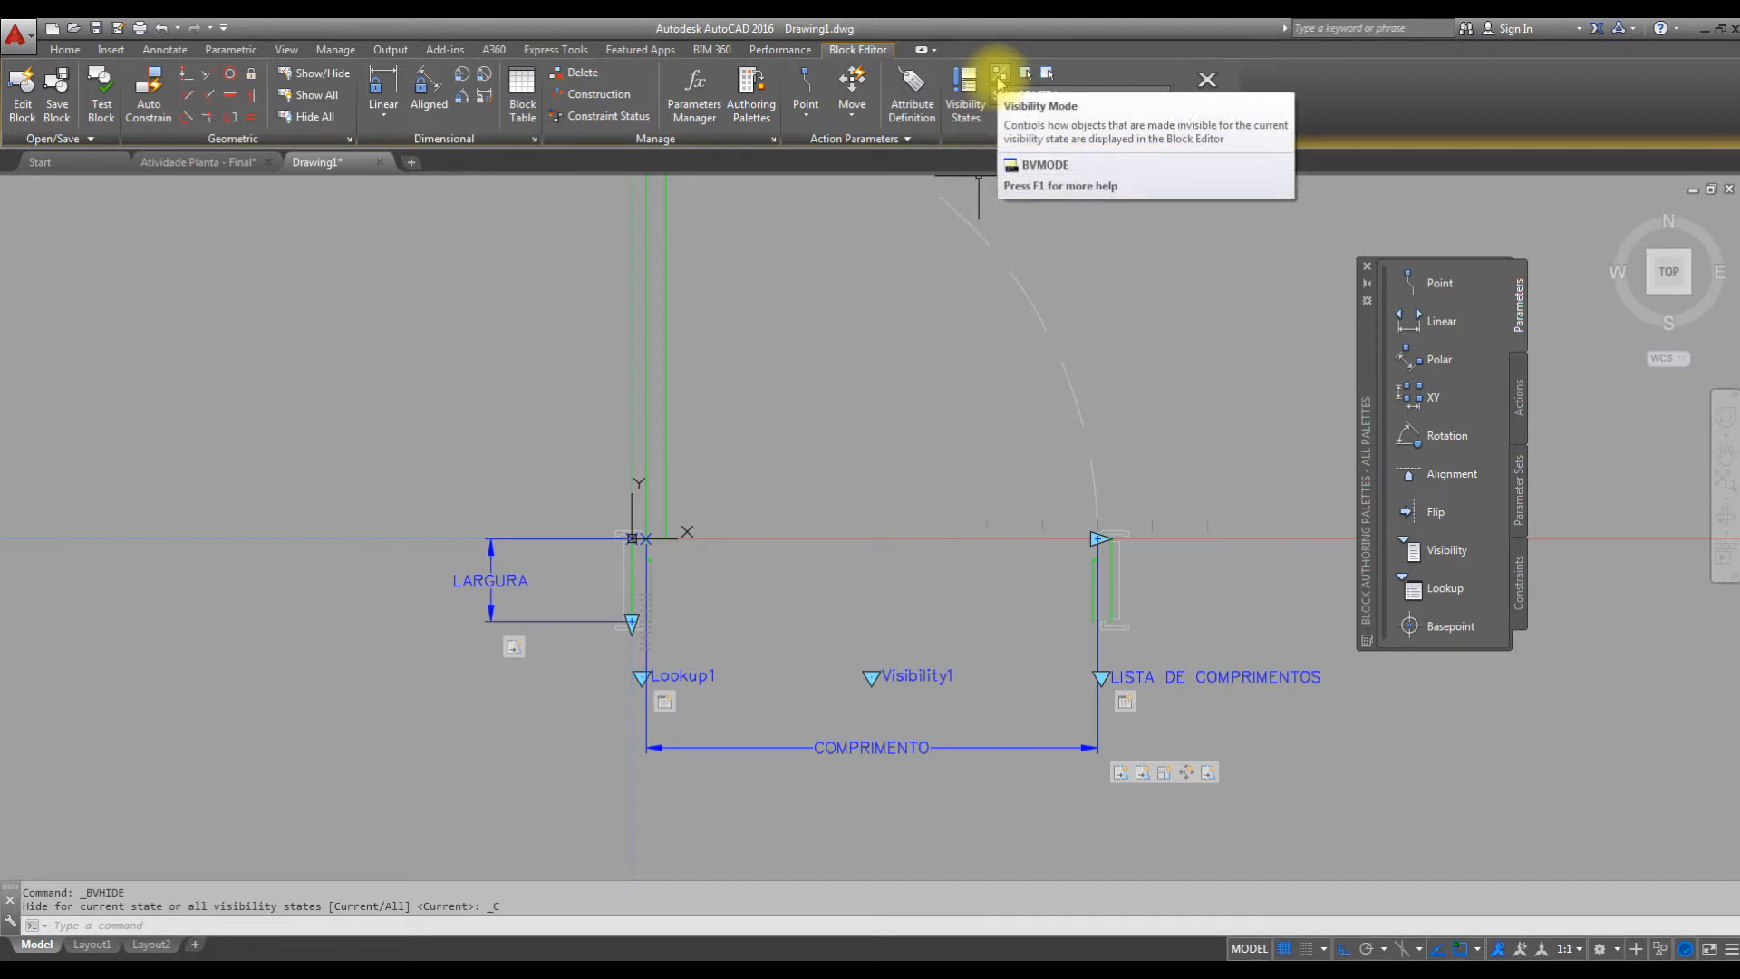
Set Visibility Mode to 1 so hidden objects display dimmed, and make COM SOLEIRA the current state.
click(999, 74)
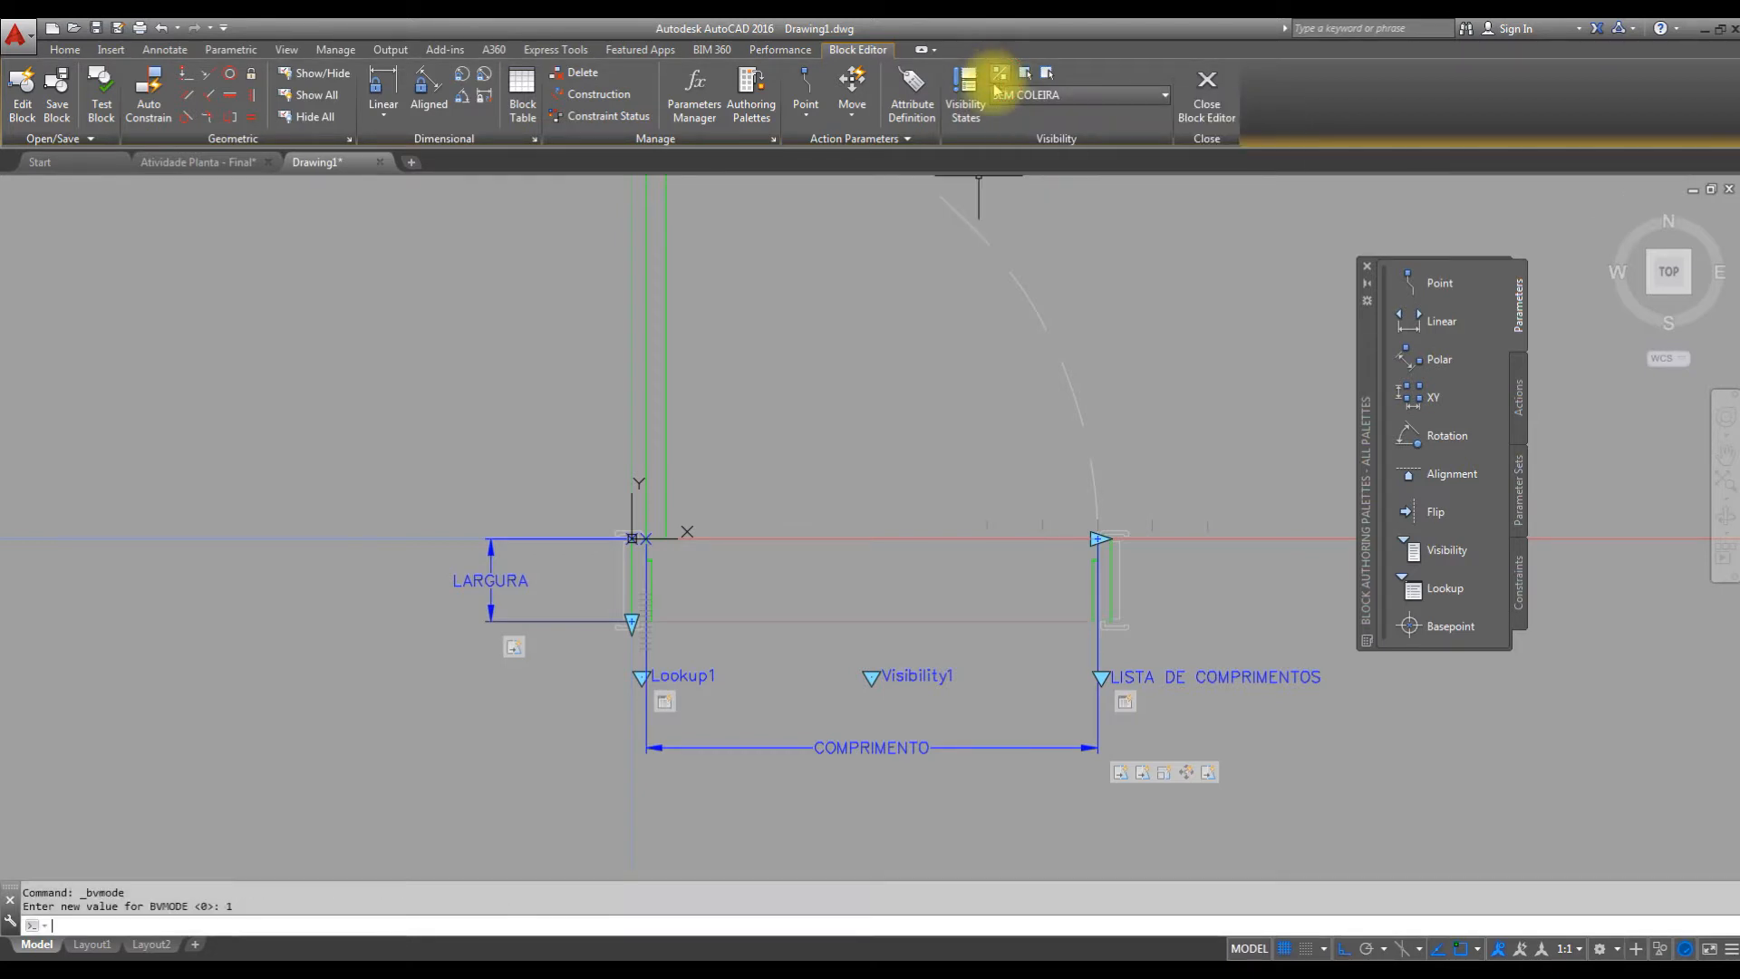
click(1063, 94)
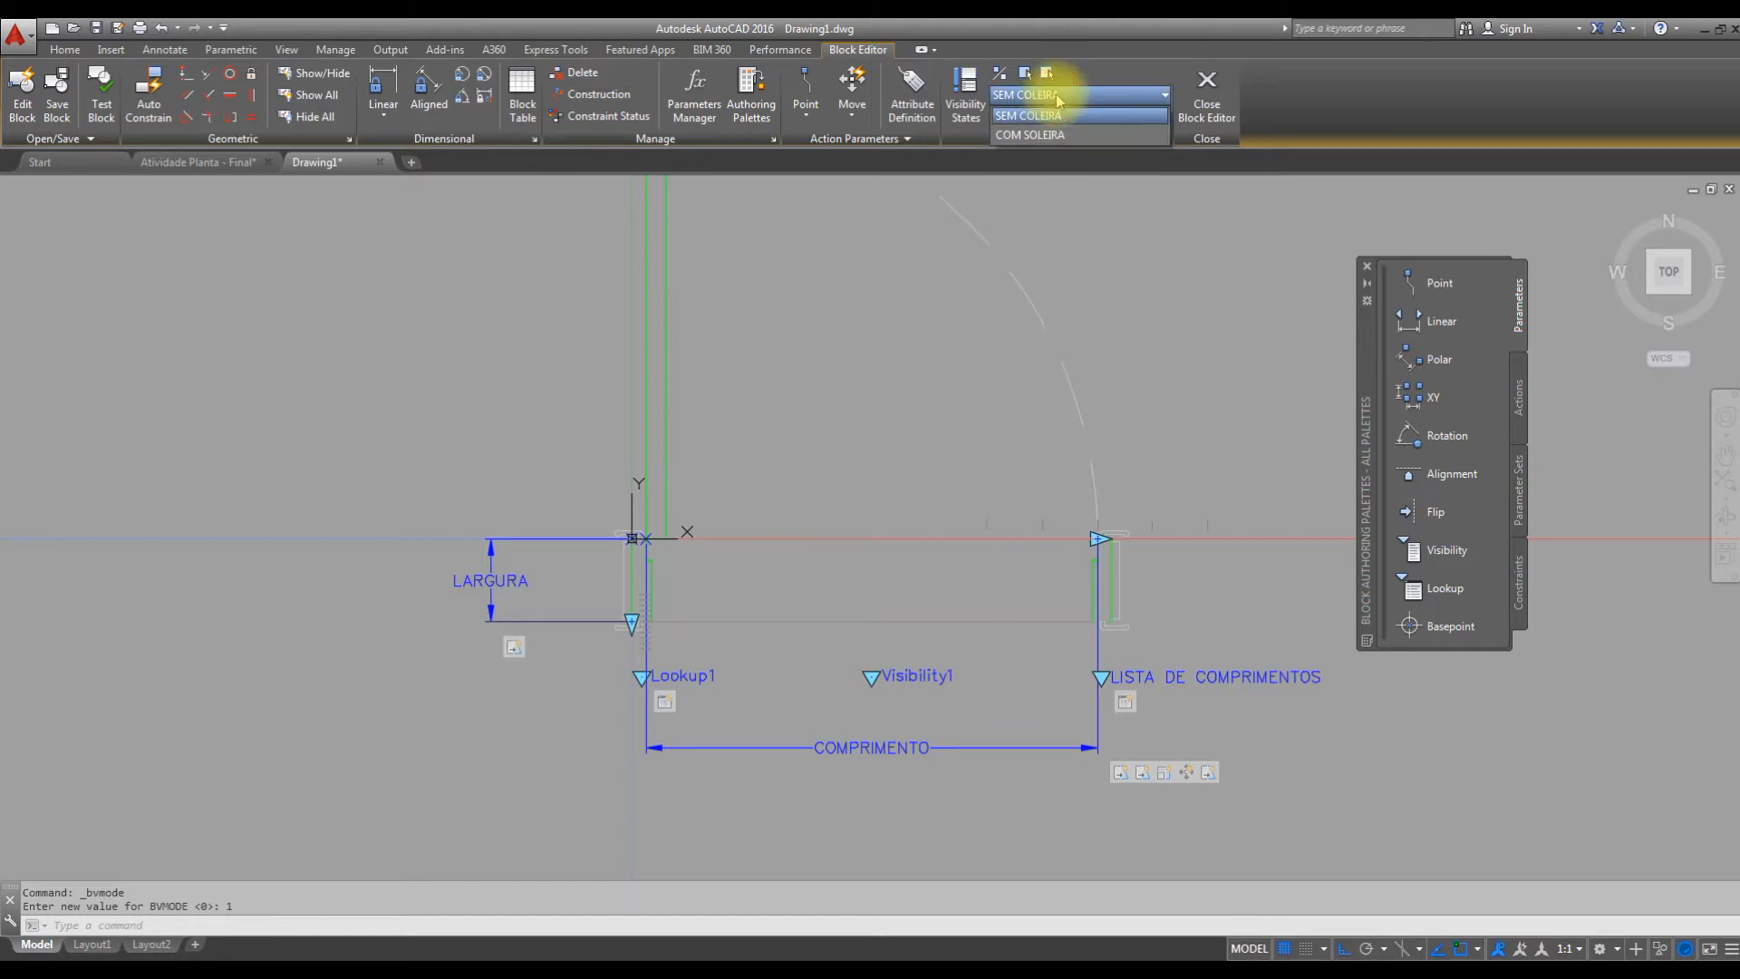
click(1049, 123)
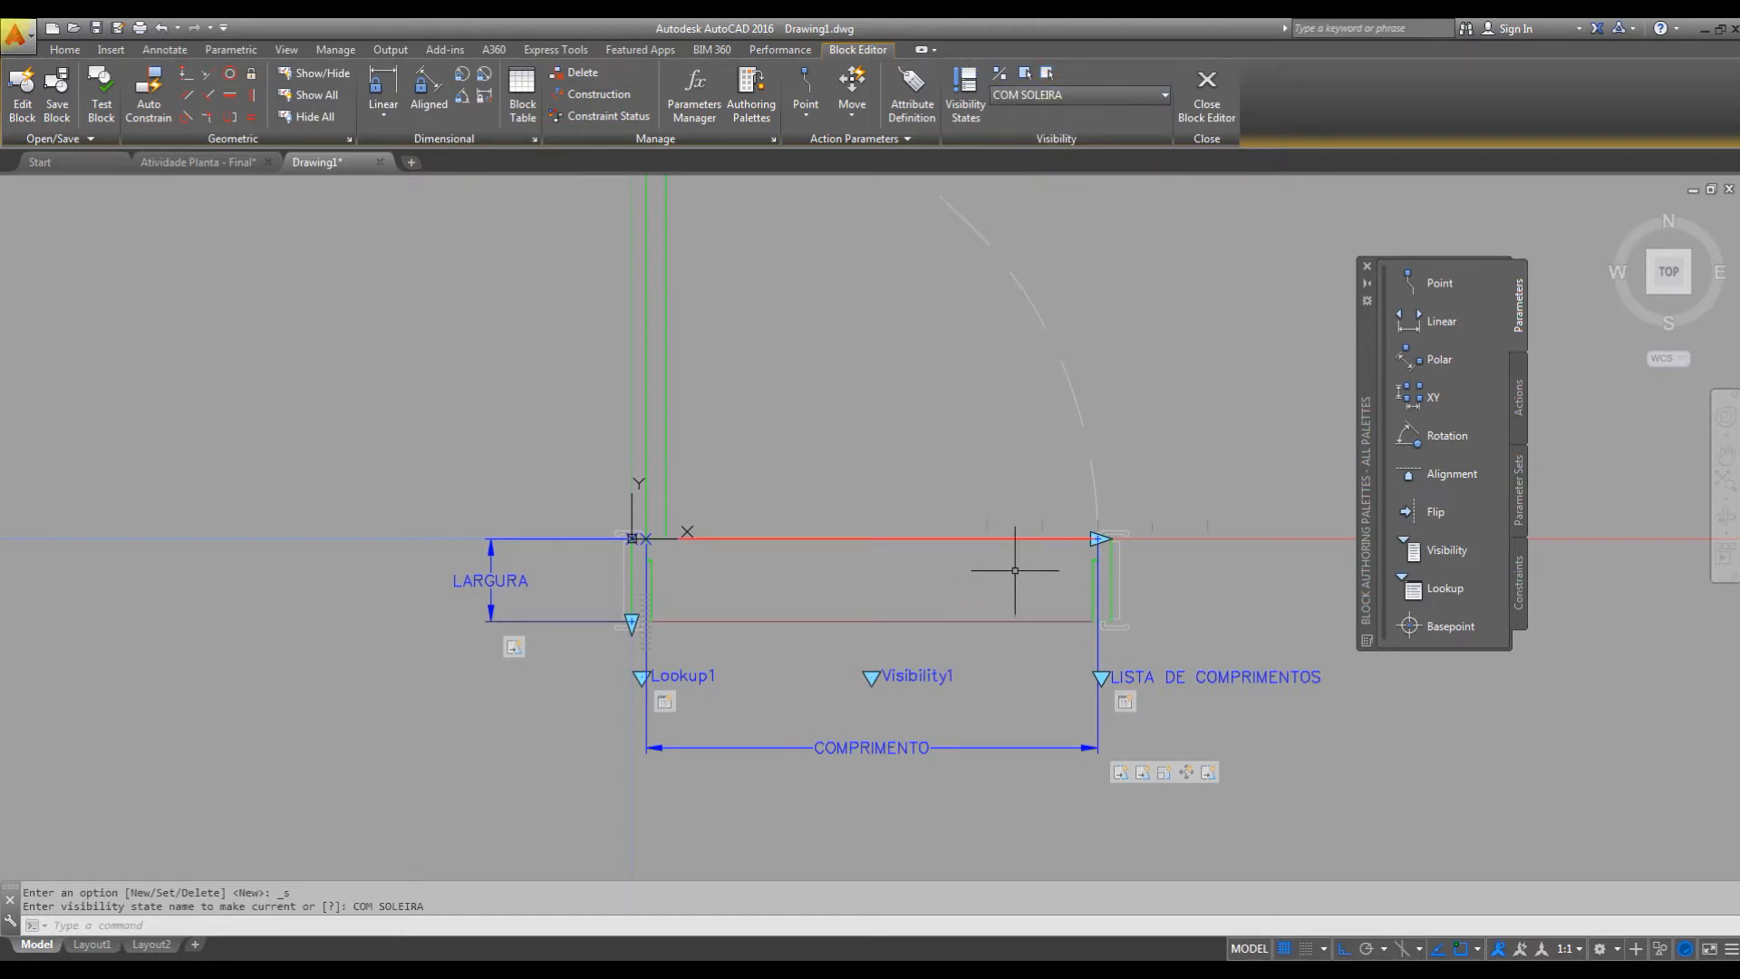
middle_drag(1010, 431, 992, 458)
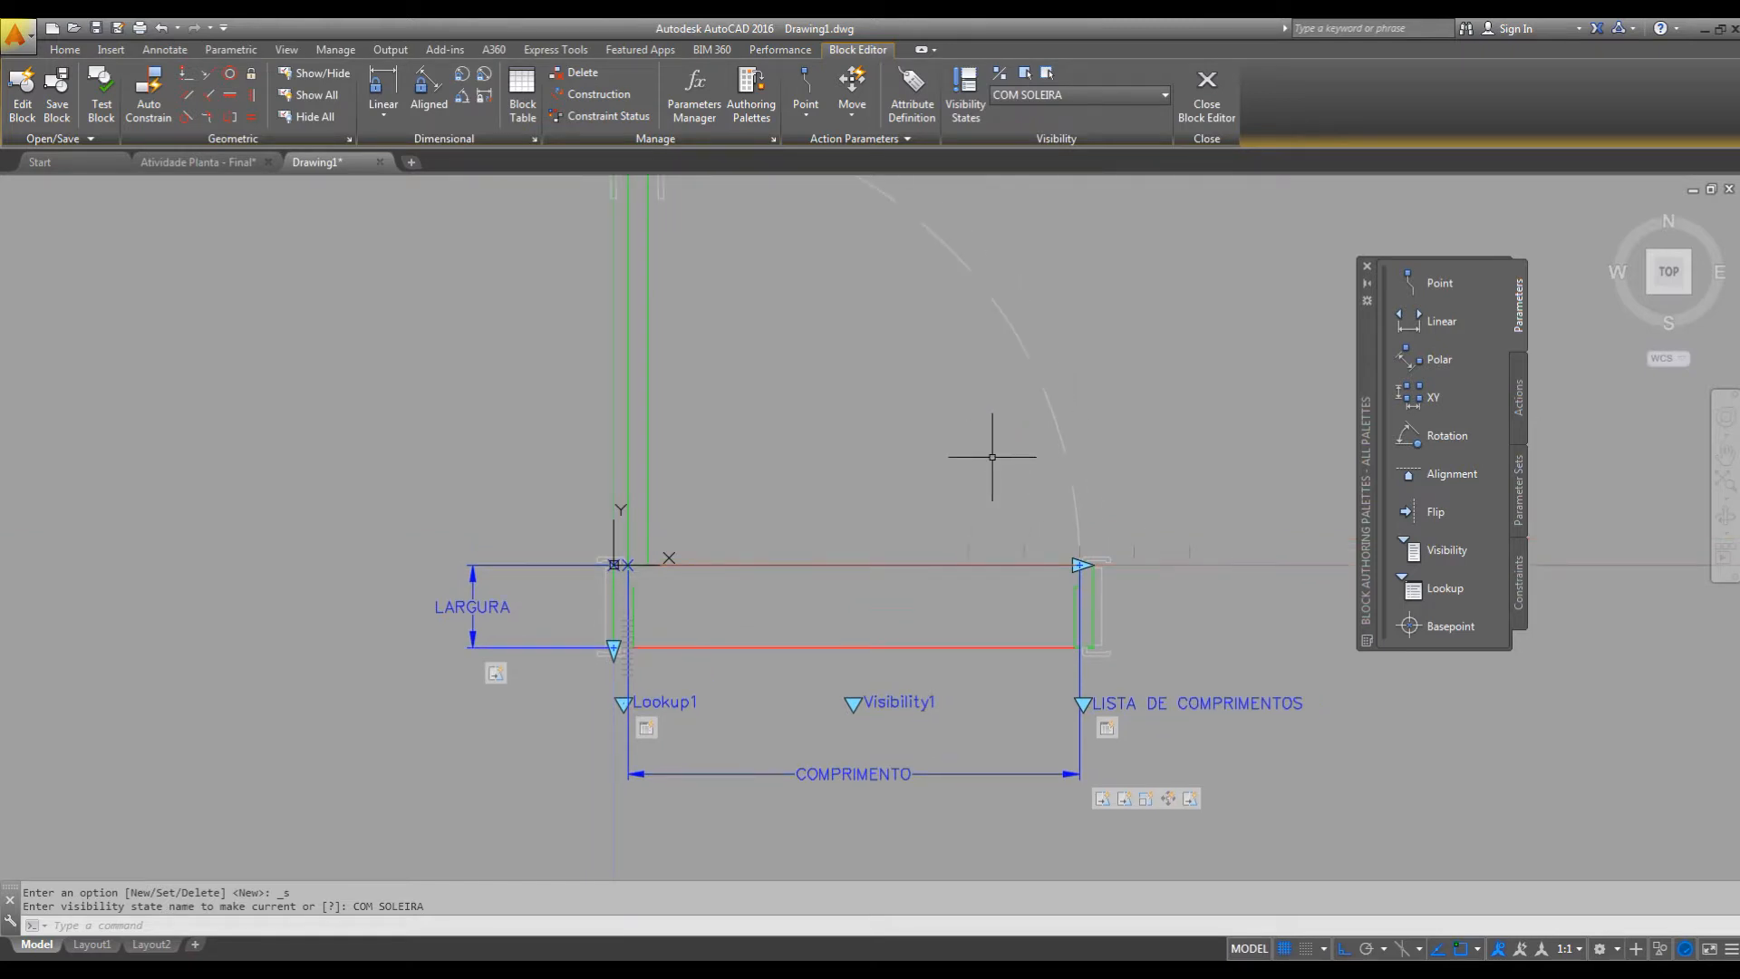
Test the block, select the door, and switch its visibility state to COM SOLEIRA.
click(104, 107)
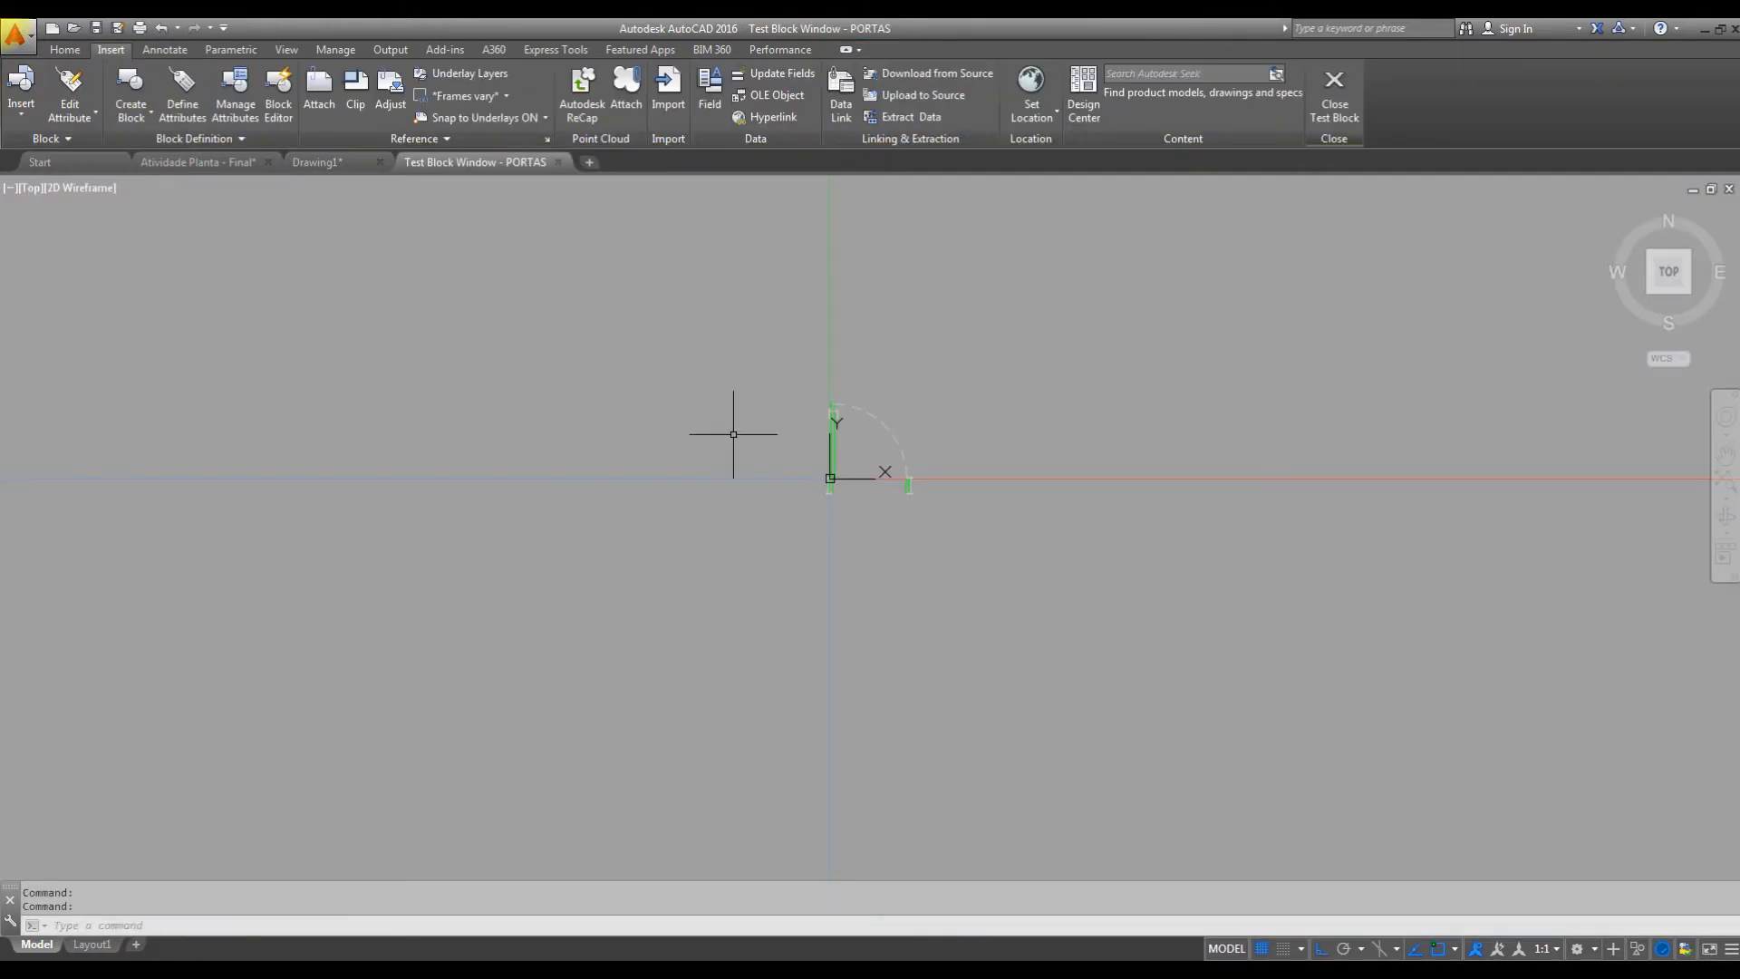
scroll(914, 462, up, 4)
click(919, 381)
click(853, 426)
middle_drag(821, 573, 885, 582)
click(862, 550)
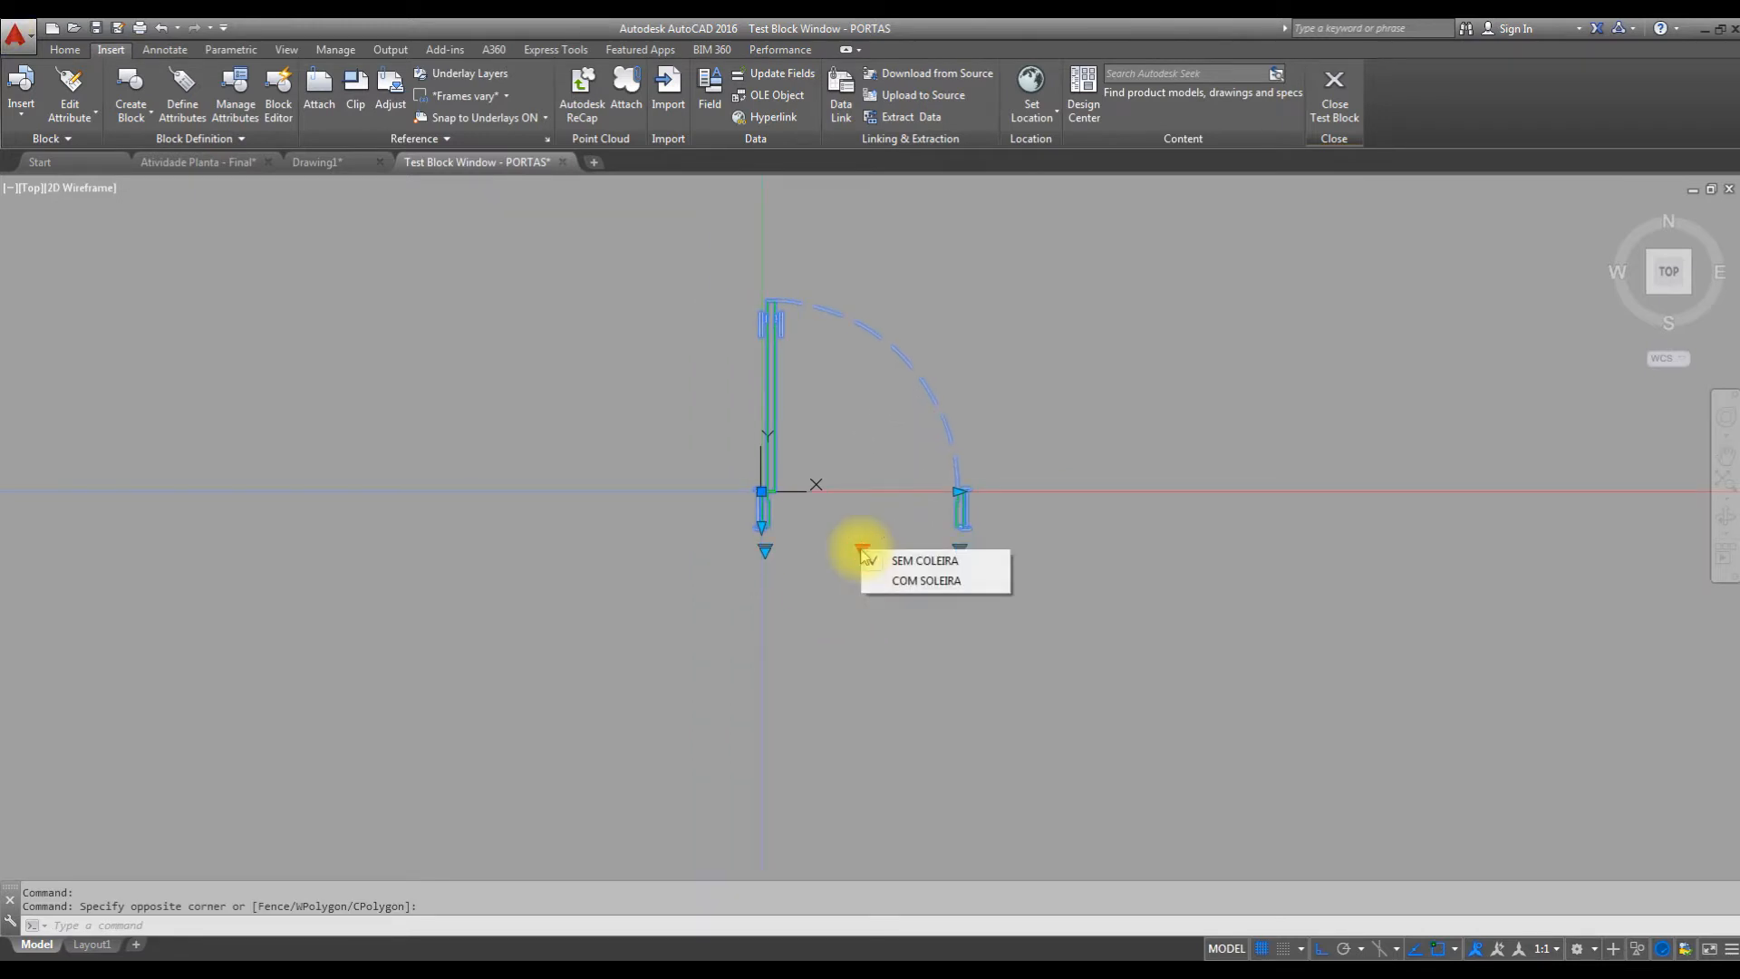
click(894, 582)
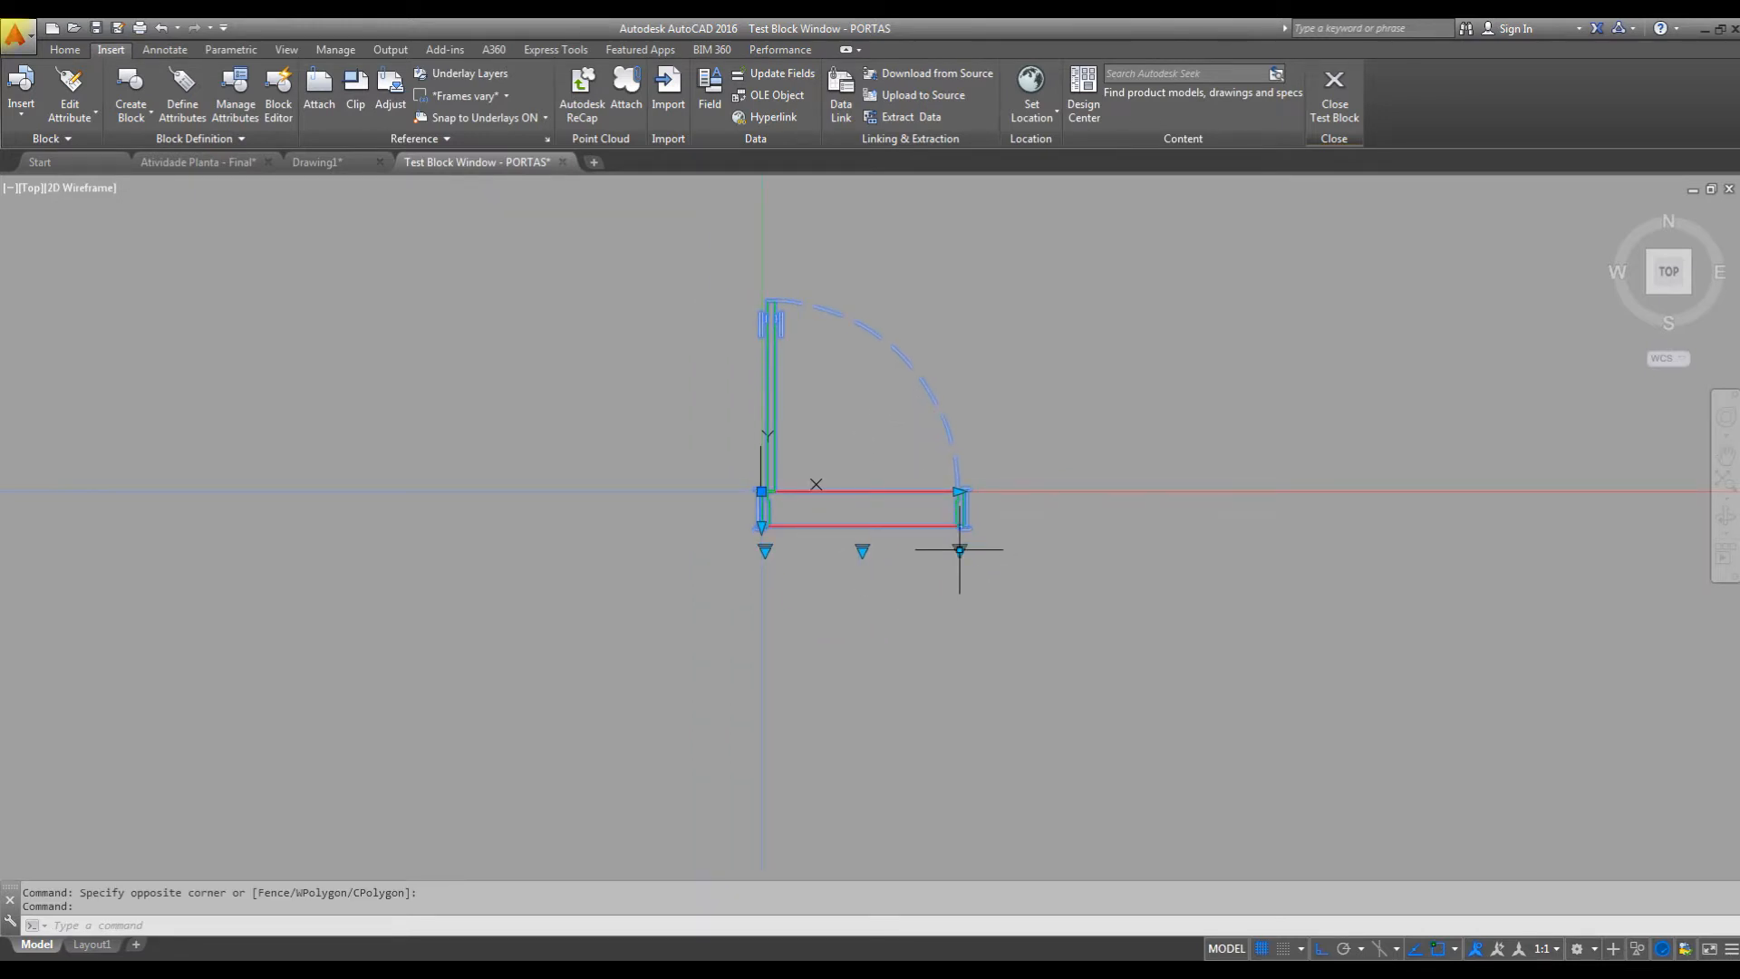
Set the test door's width to P - 100 and its visibility state to SEM COLEIRA.
click(958, 547)
click(1002, 640)
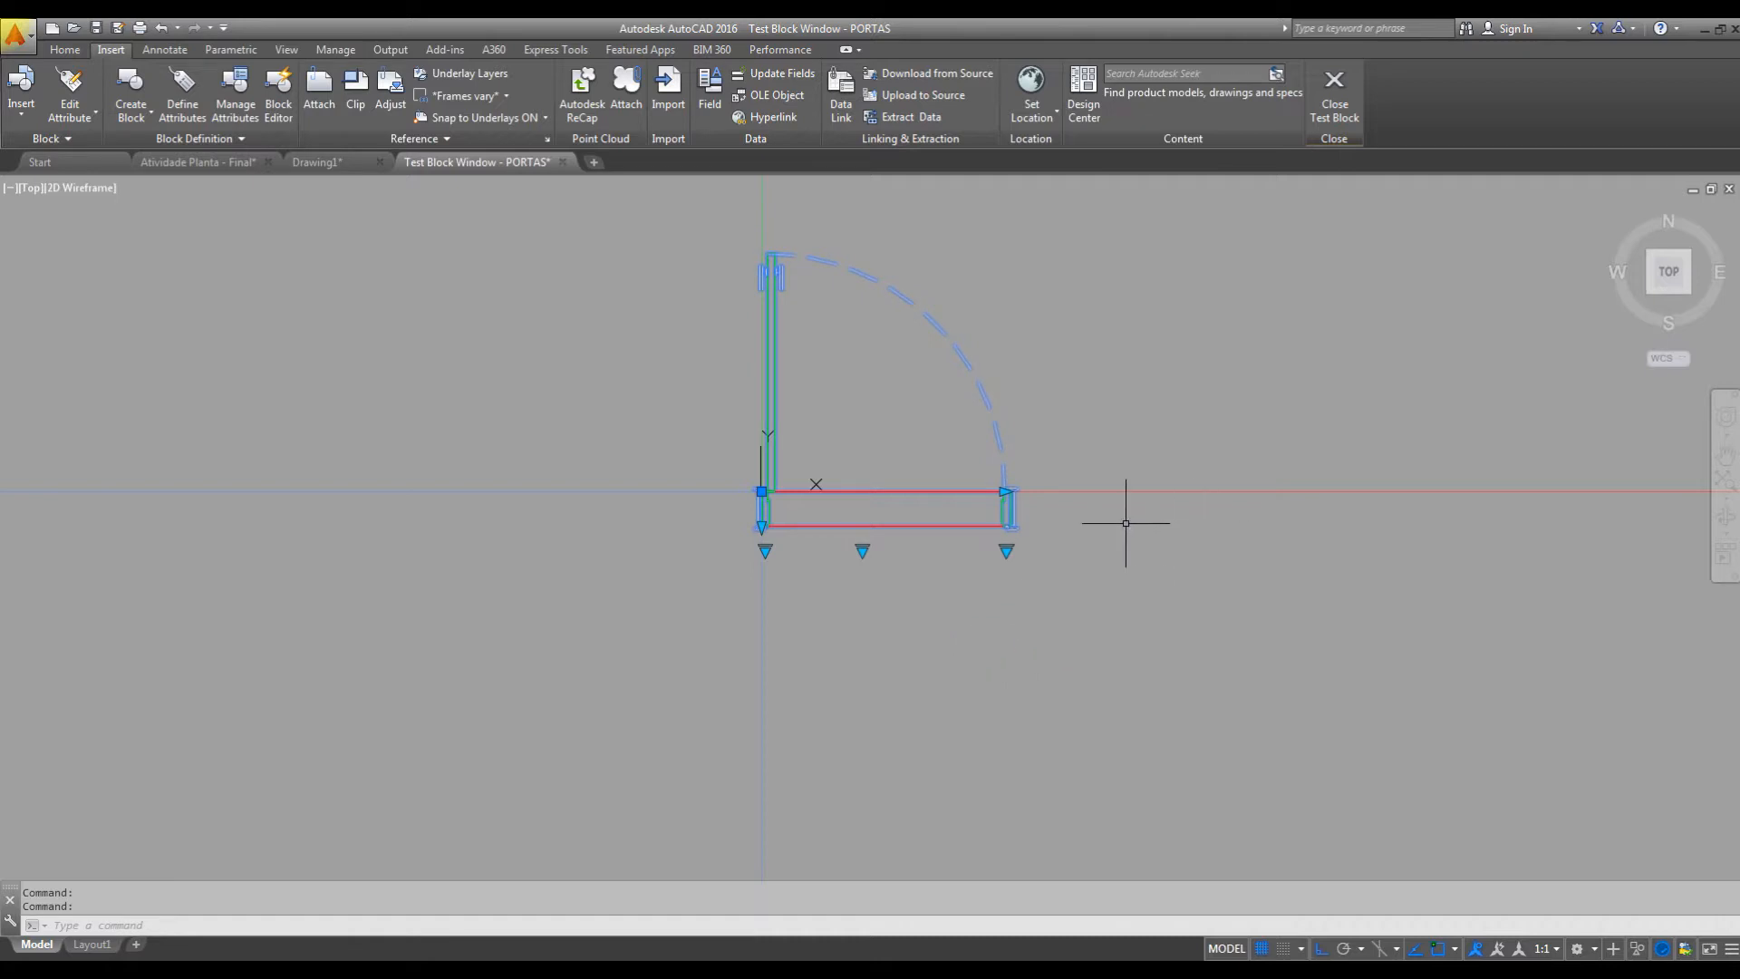
click(862, 550)
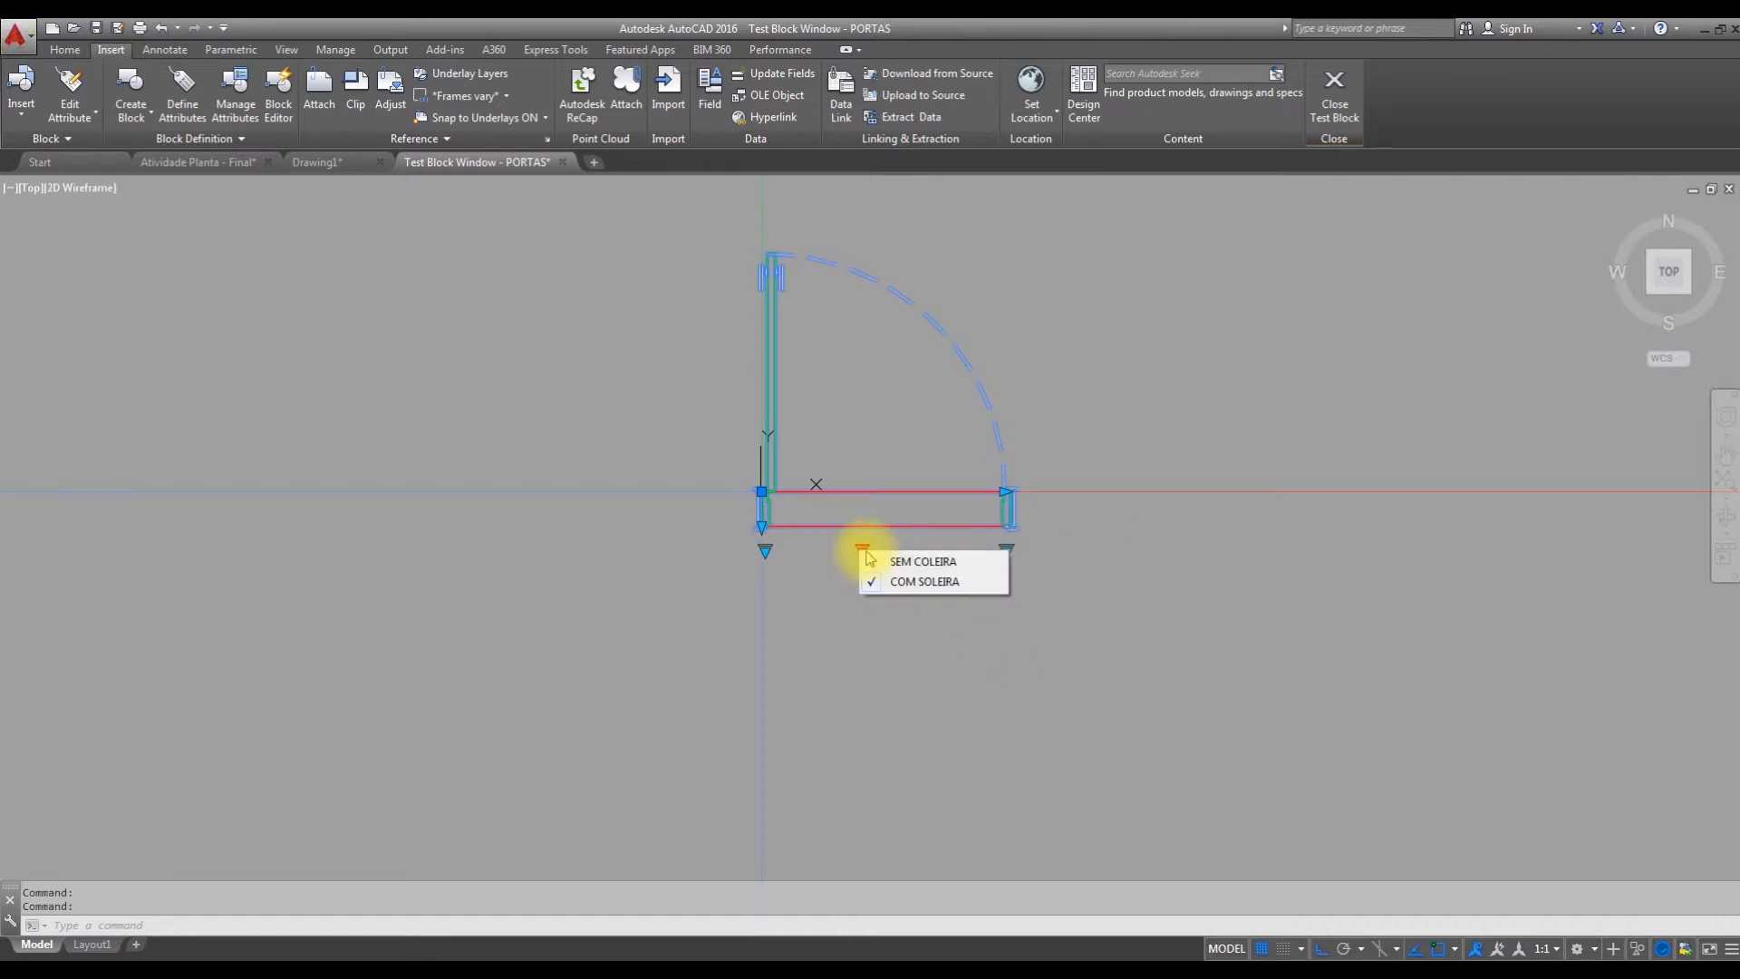
click(925, 562)
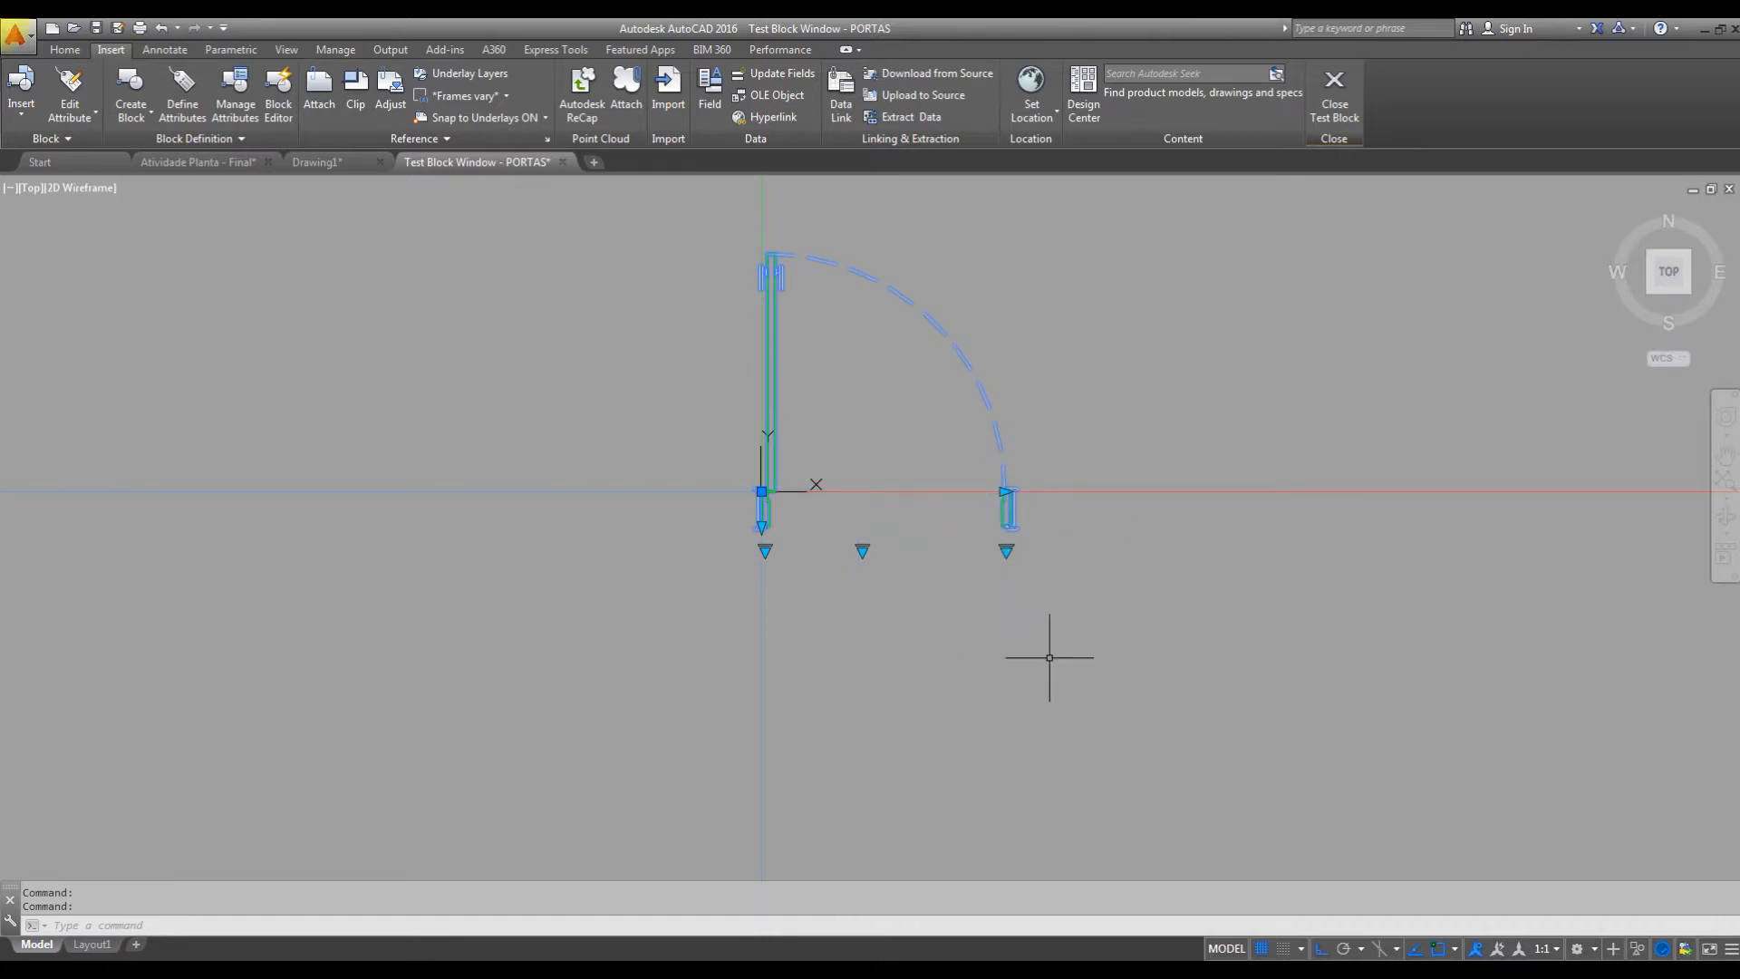
Set the test door's width to P - 80 and close the block test.
click(1005, 550)
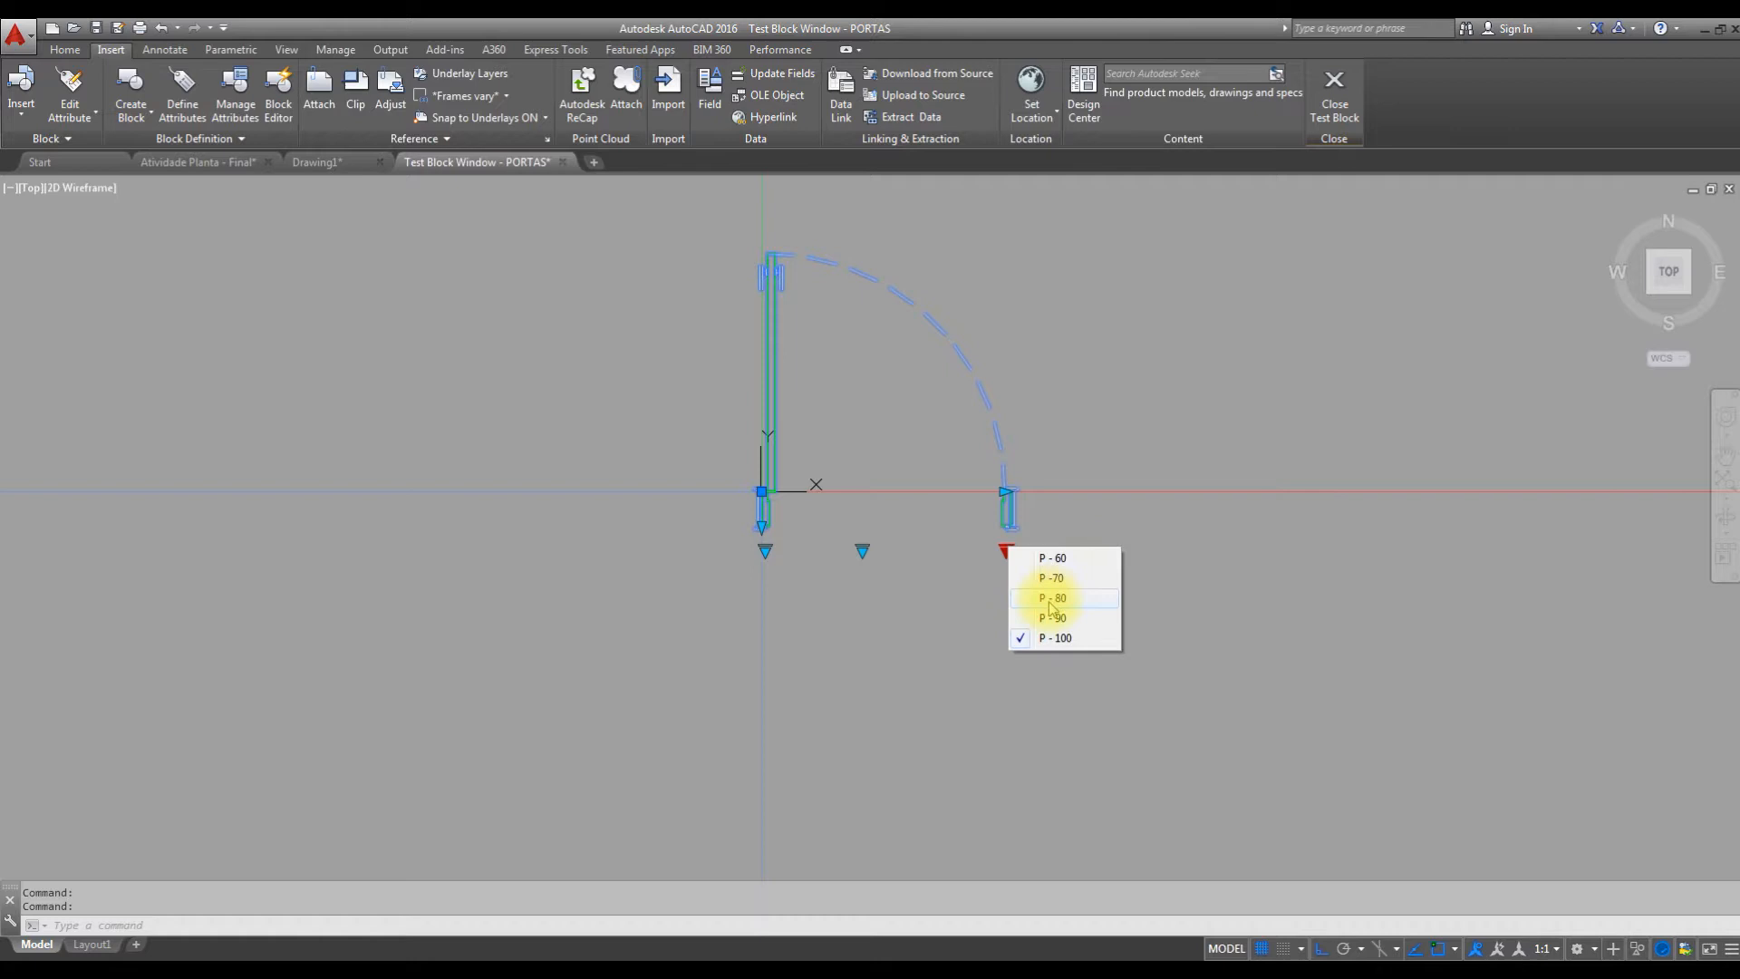
click(936, 609)
click(1008, 547)
click(1006, 550)
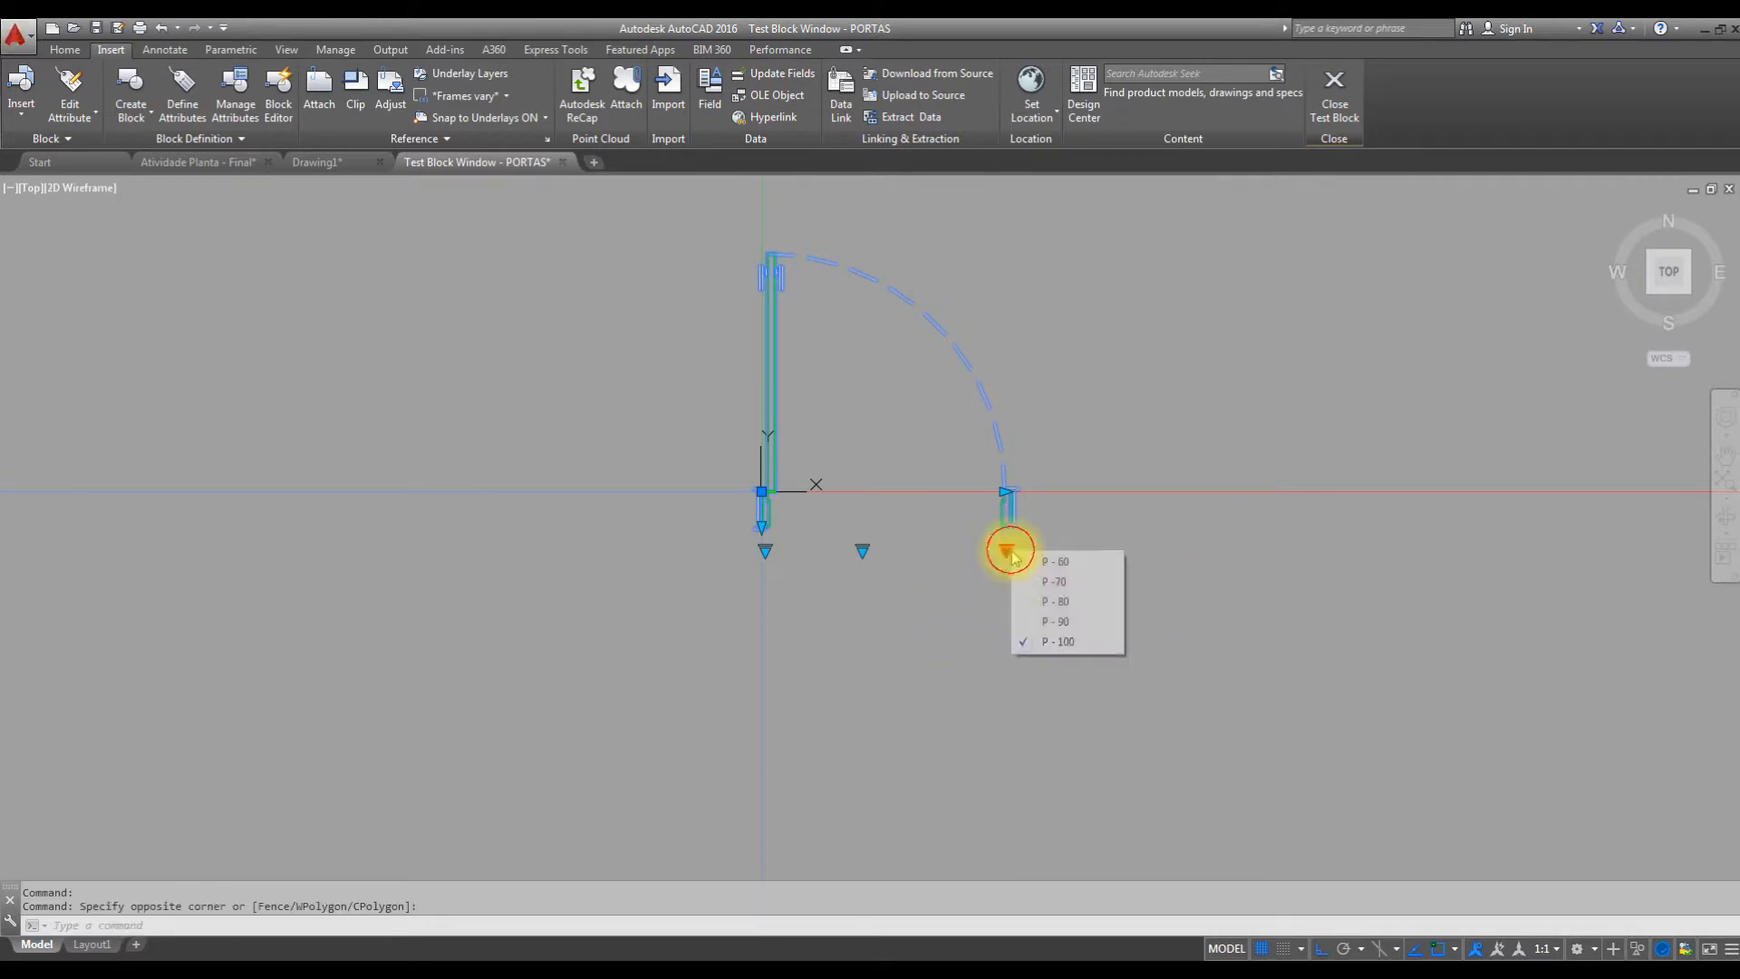
click(1074, 606)
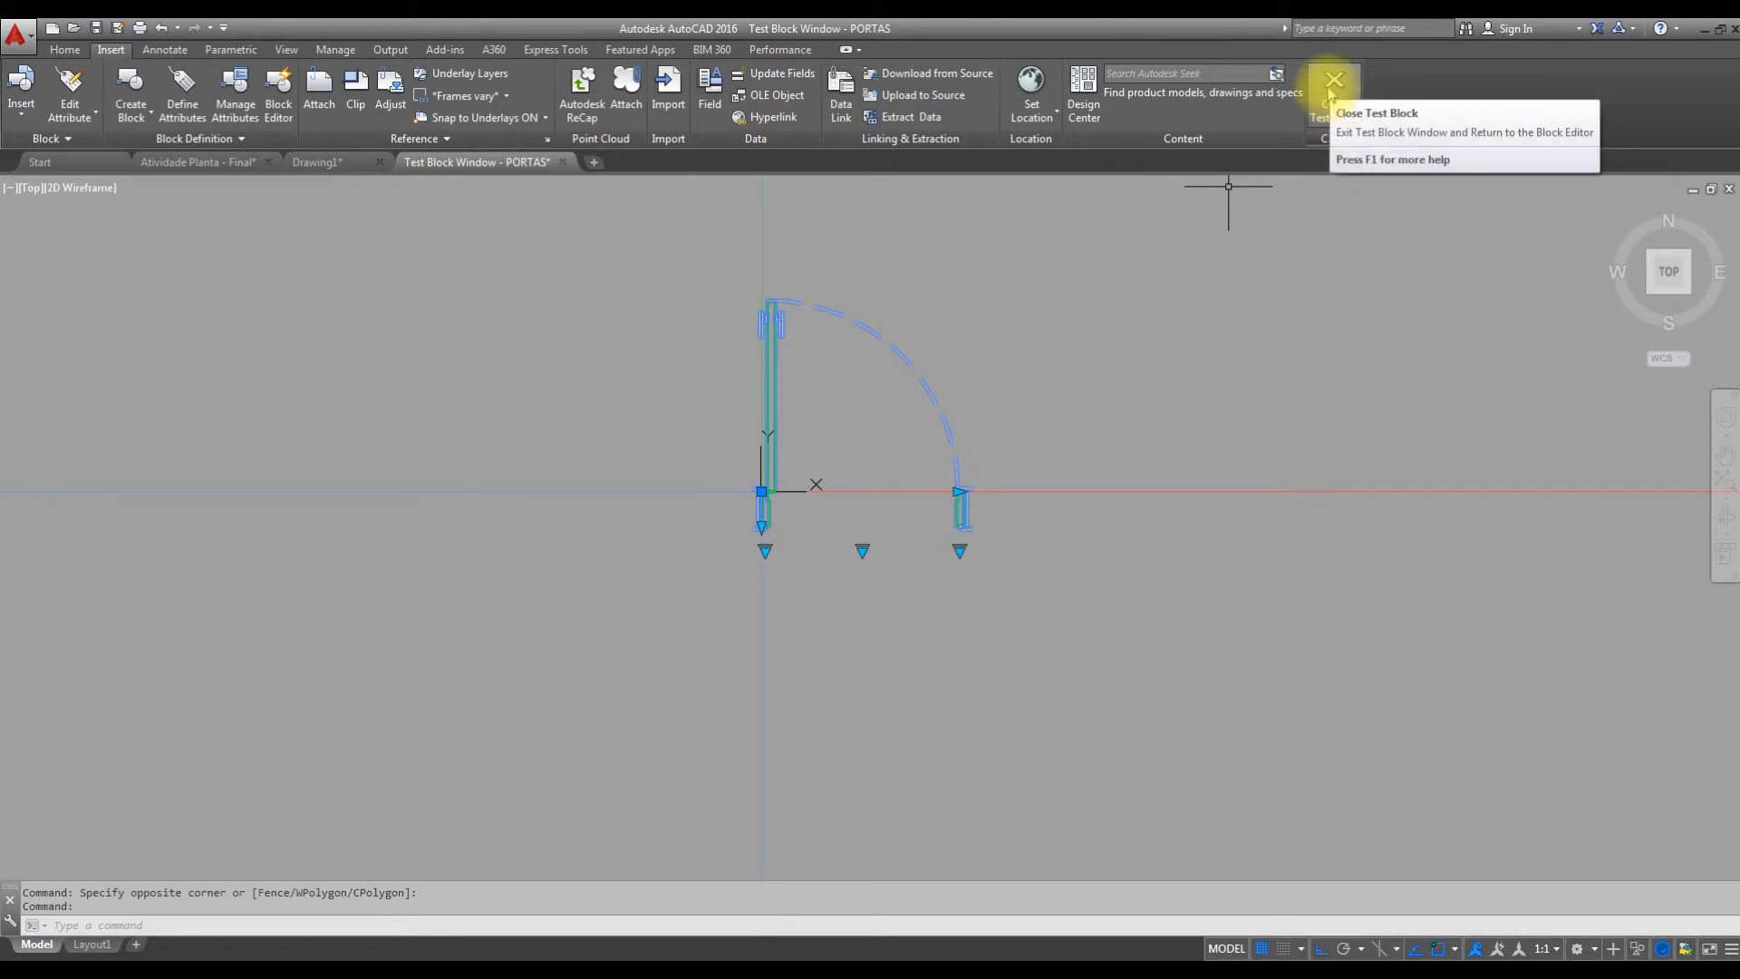
click(1332, 89)
Add a Move action to the COMPRIMENTO parameter's point at the far jamb, with the Visibility parameter in its selection set.
scroll(1033, 490, down, 3)
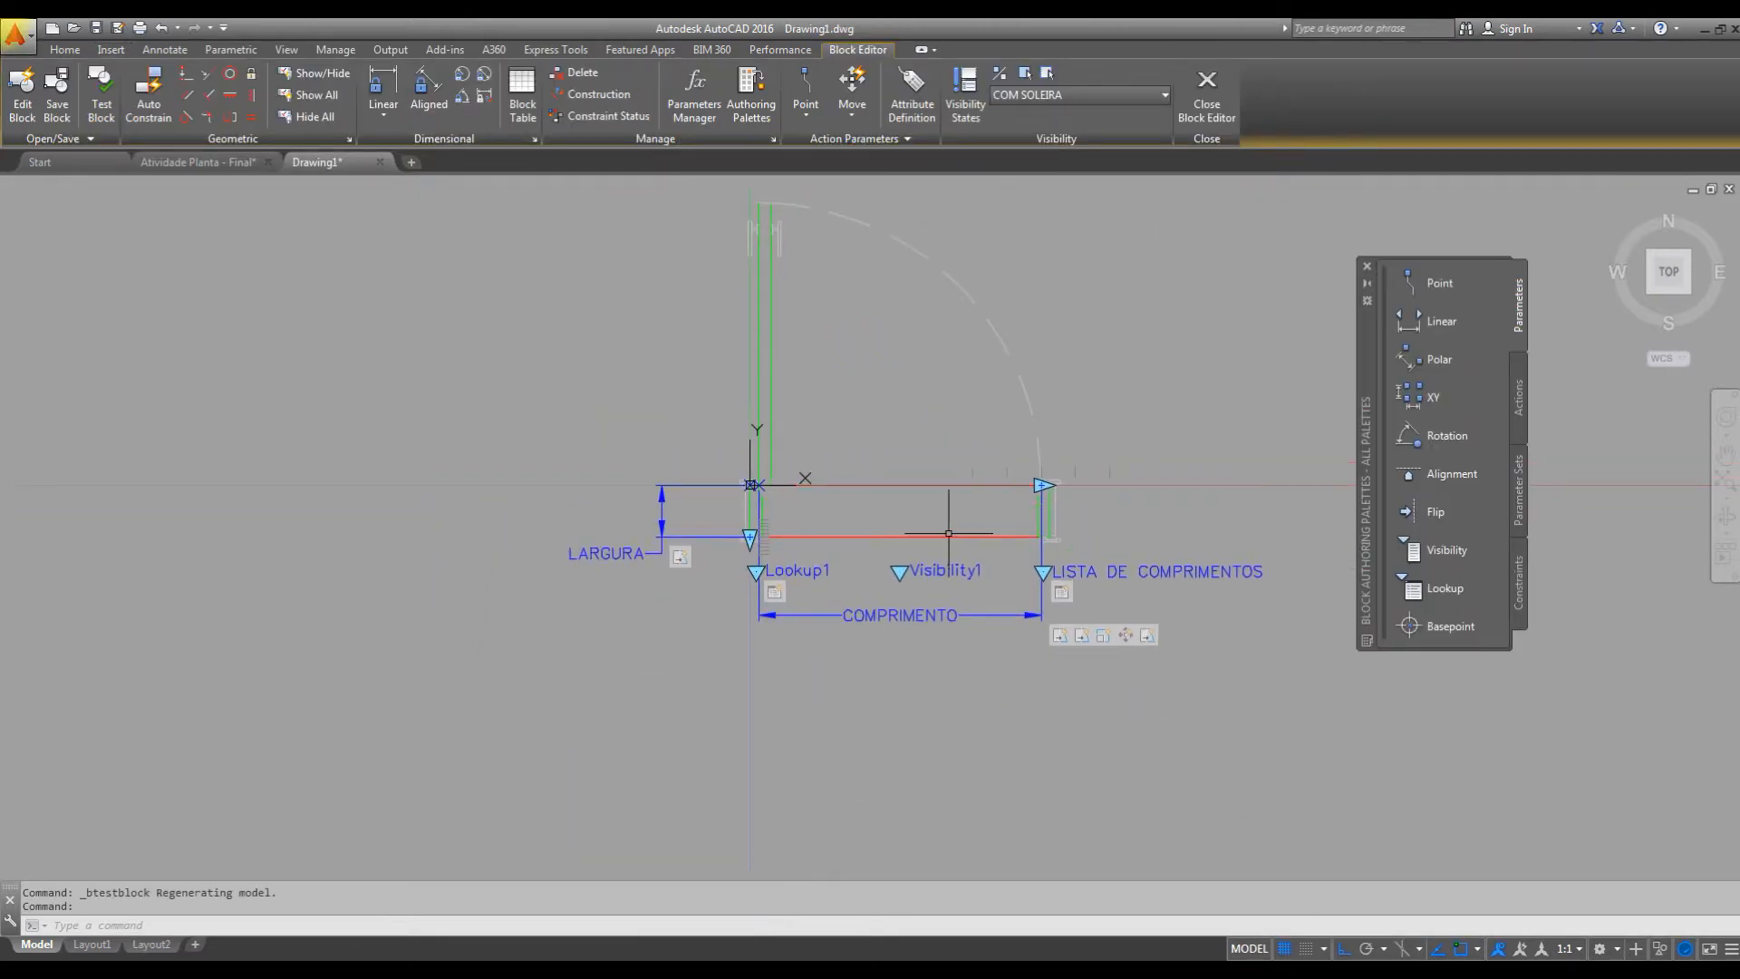
scroll(988, 543, up, 2)
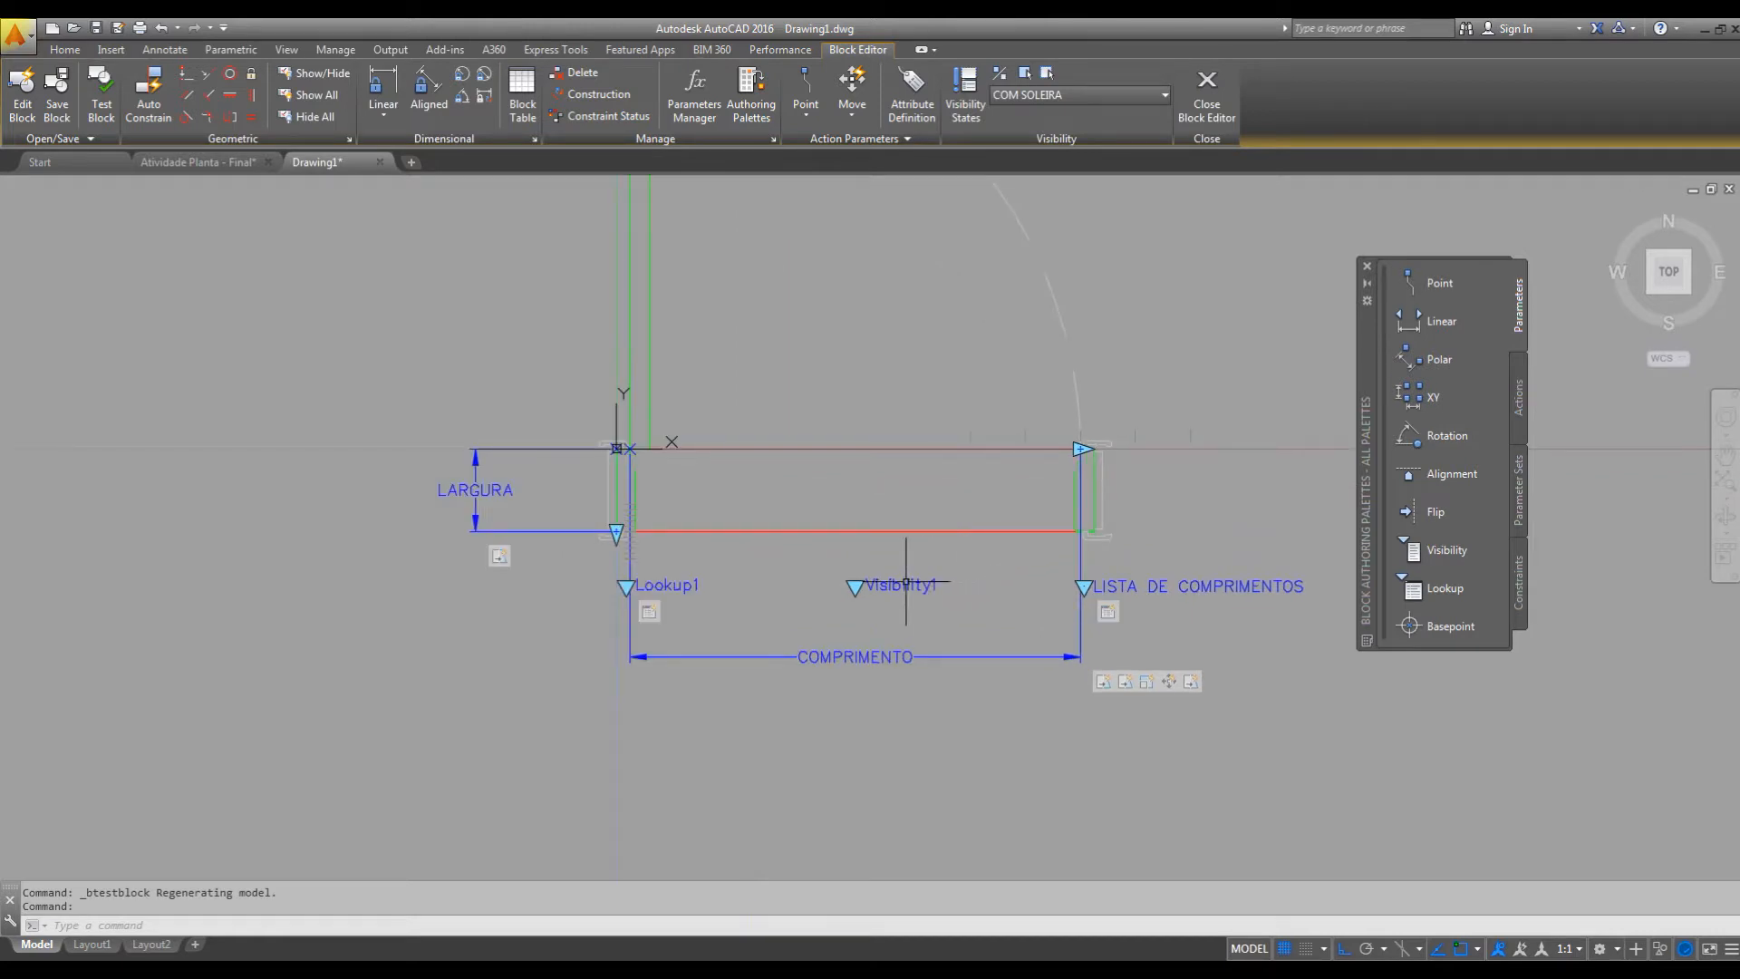
click(1522, 399)
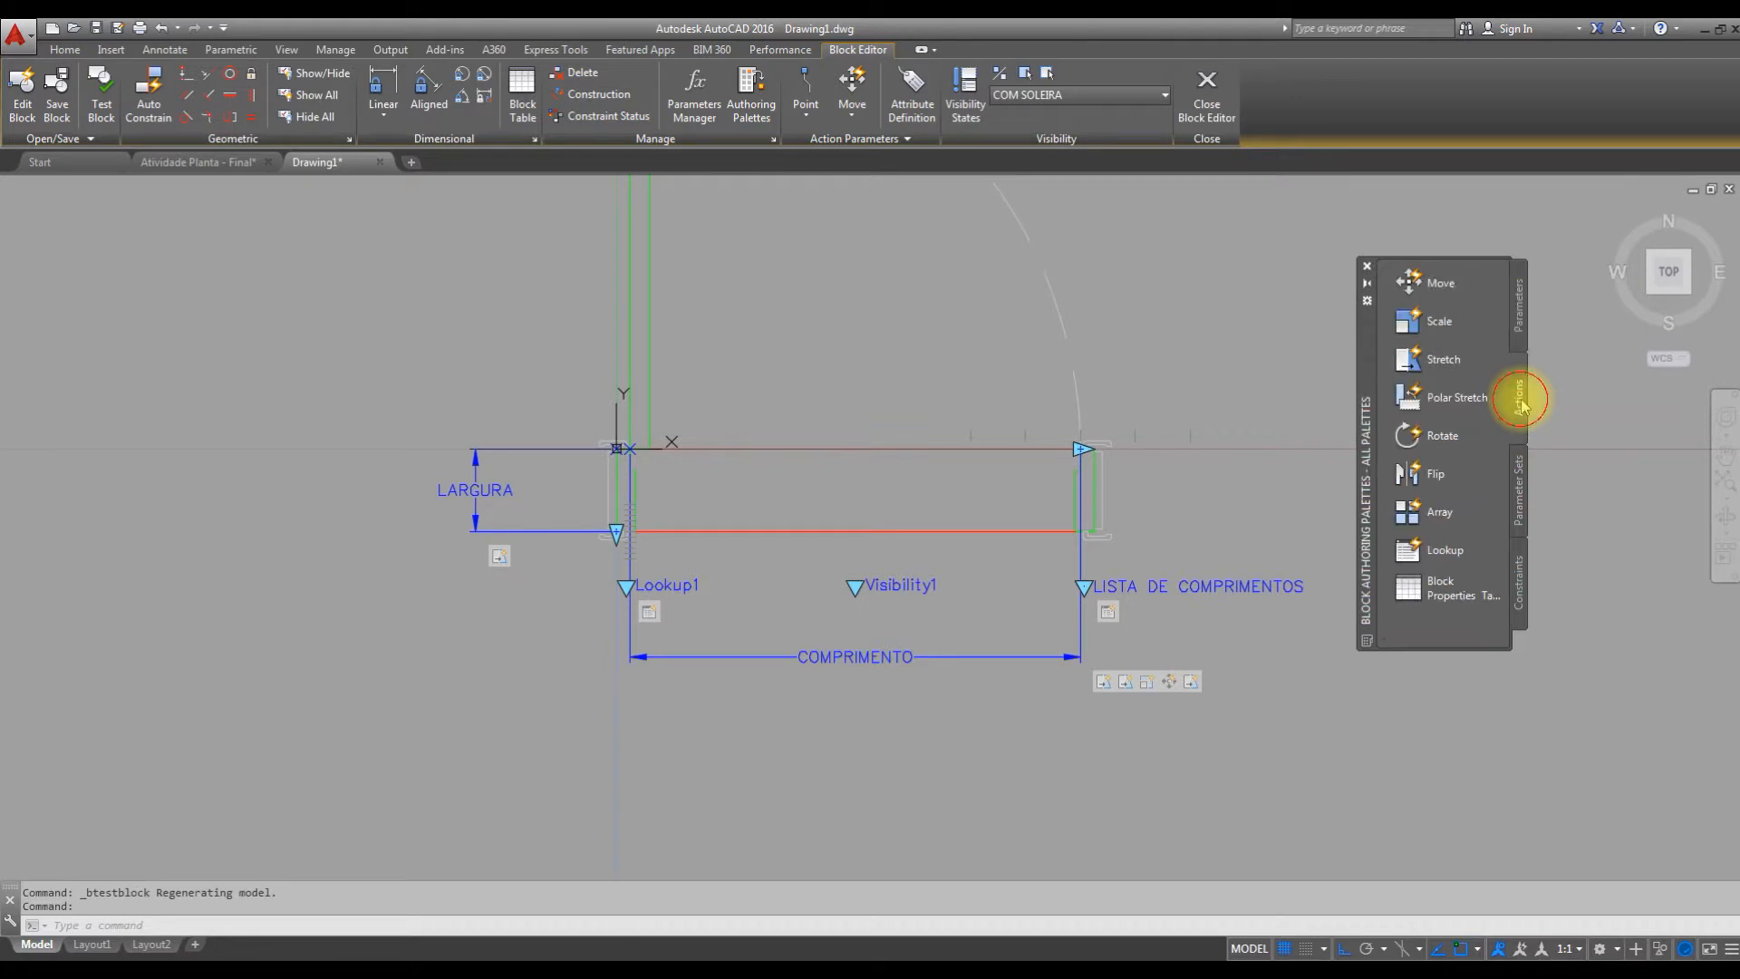
click(1446, 286)
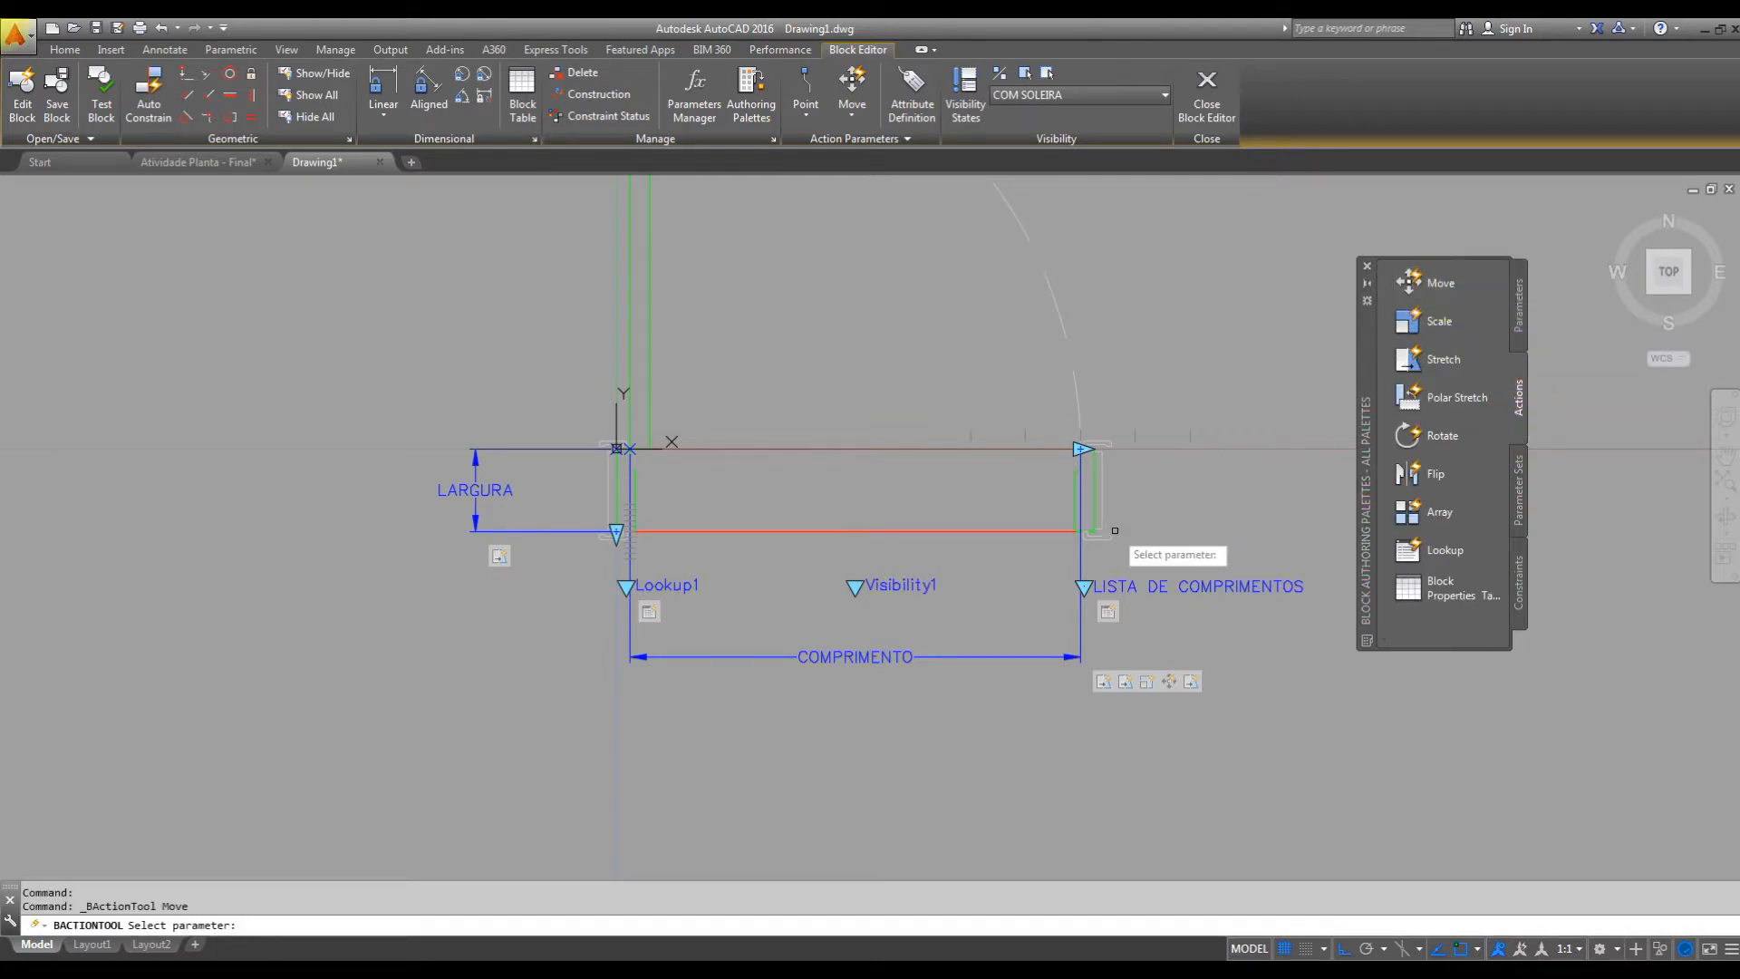
click(1080, 631)
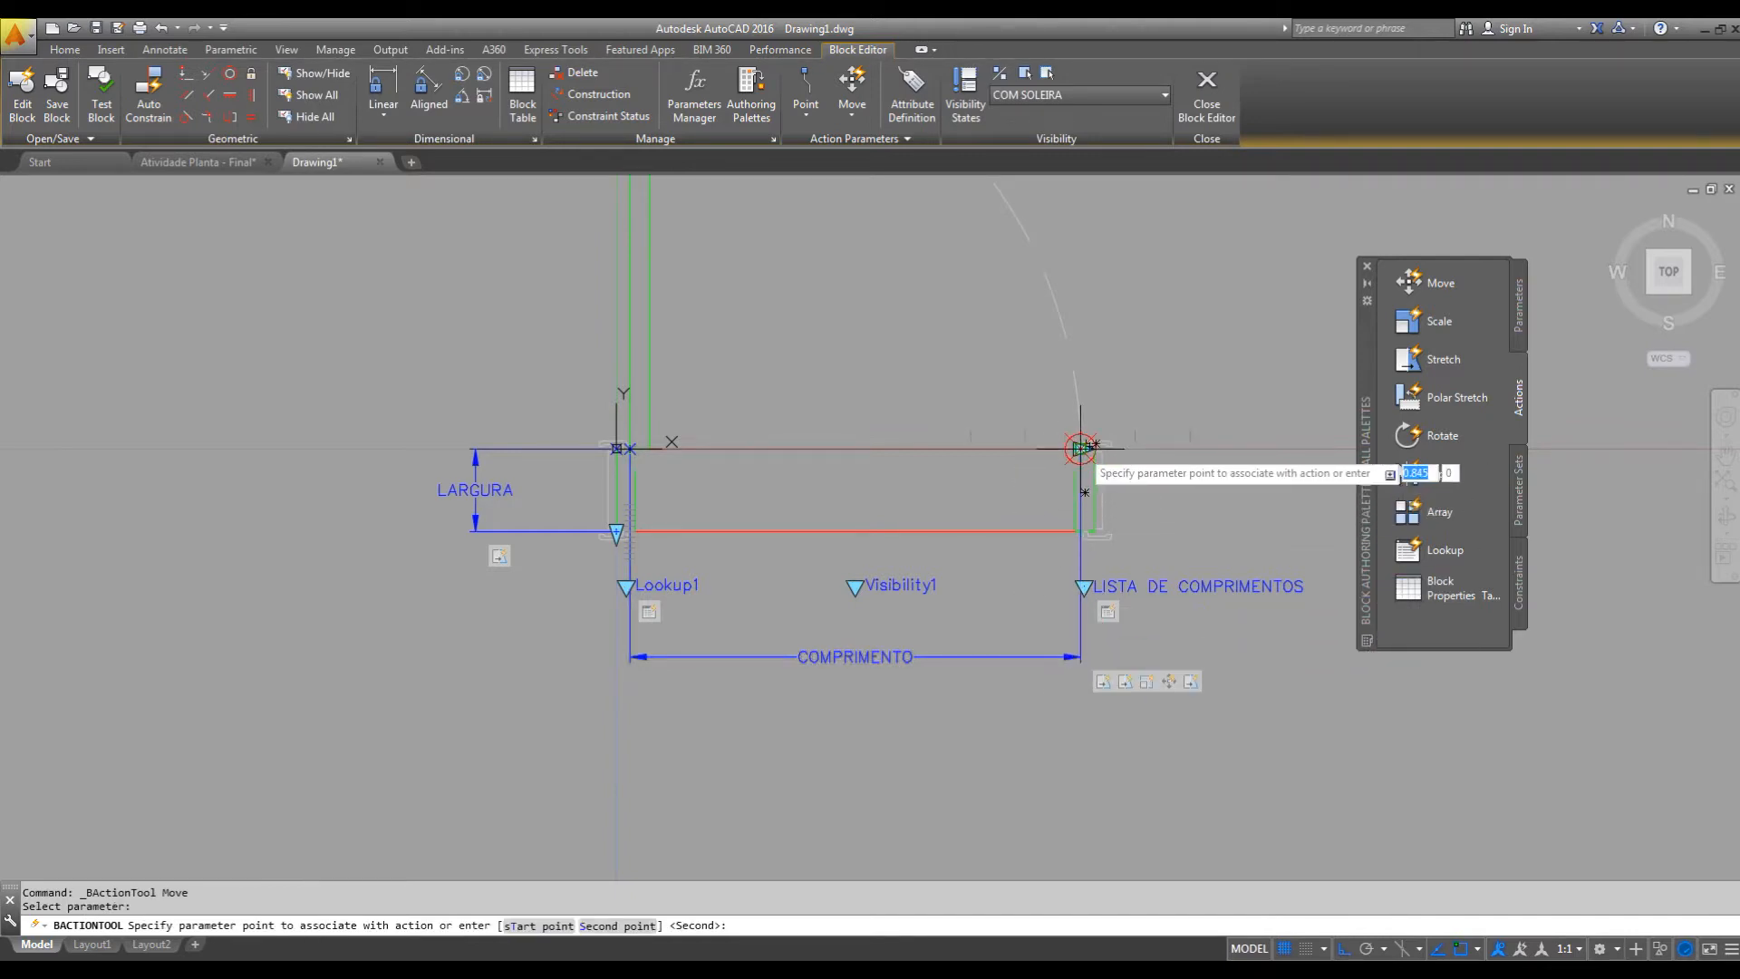
scroll(1081, 448, up, 5)
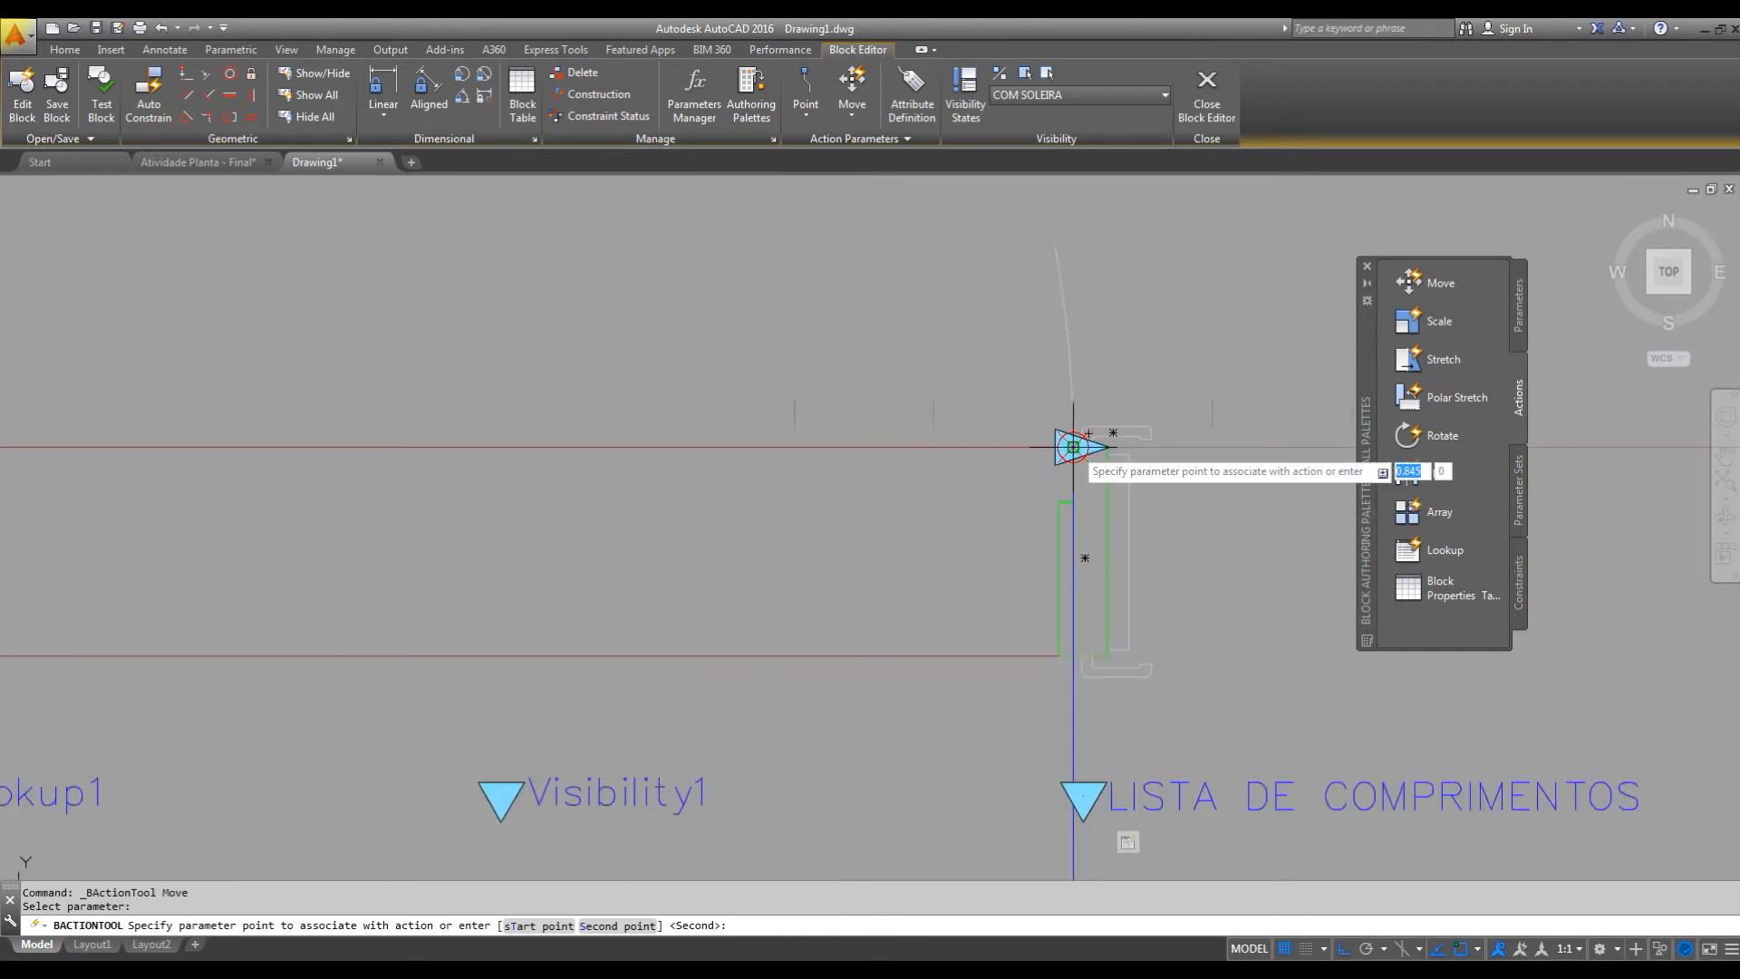
click(1074, 446)
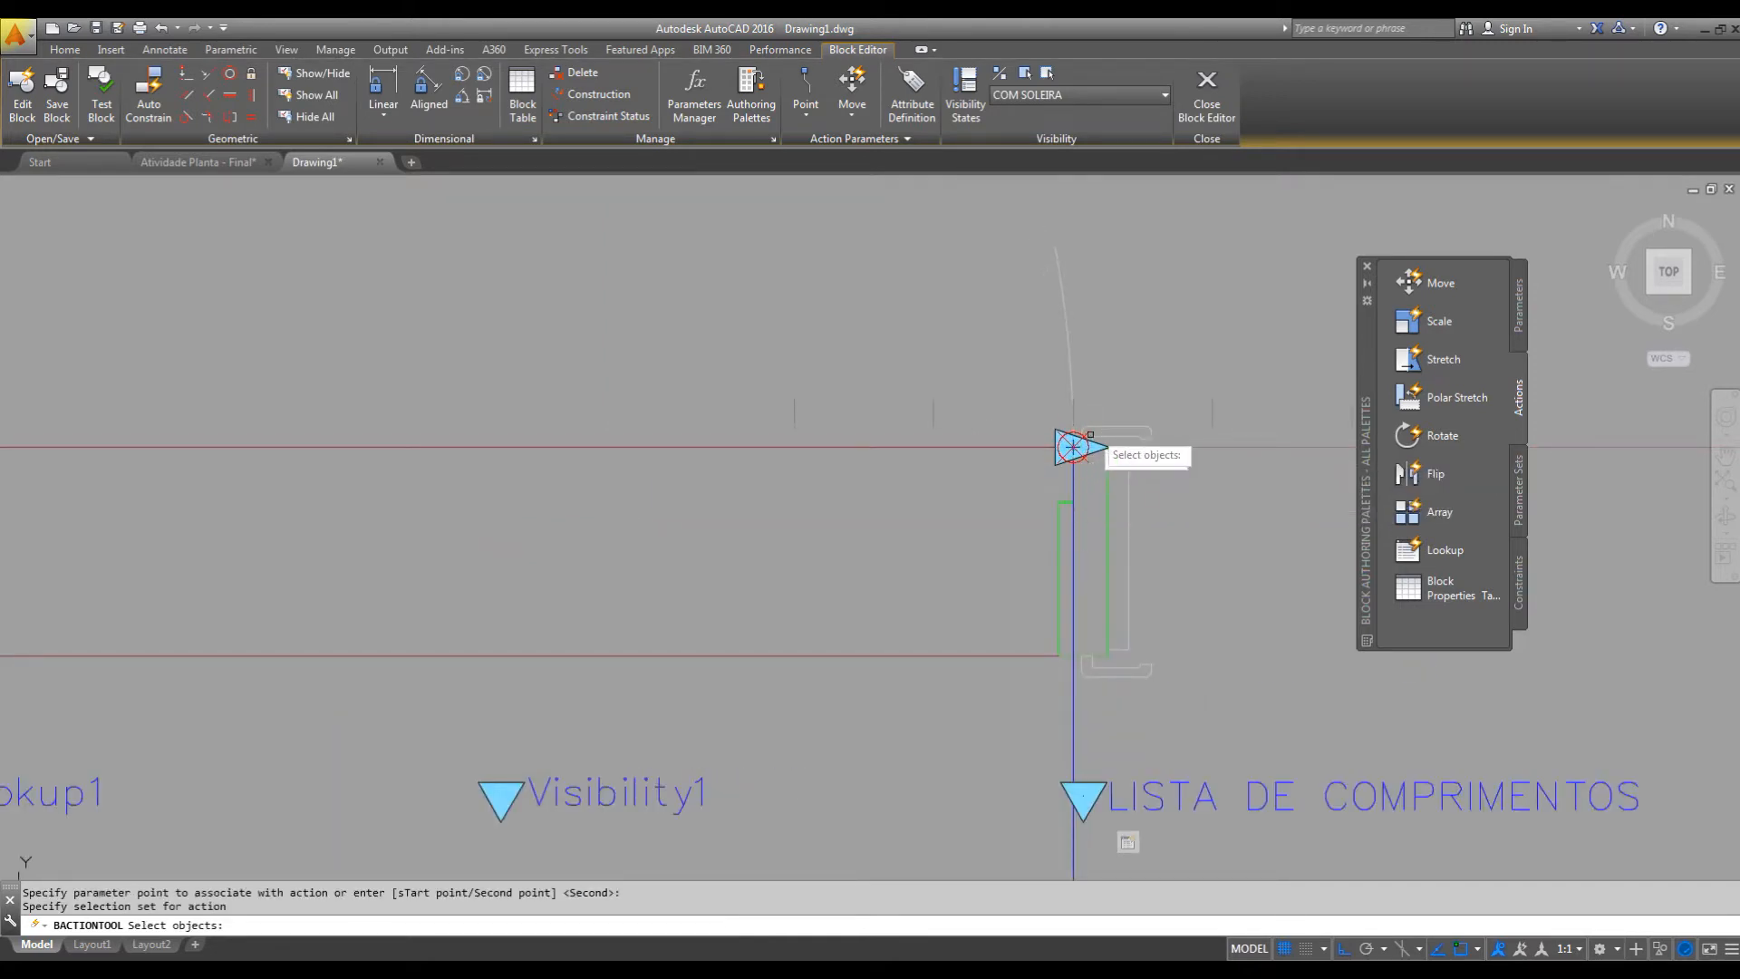
scroll(1077, 449, down, 5)
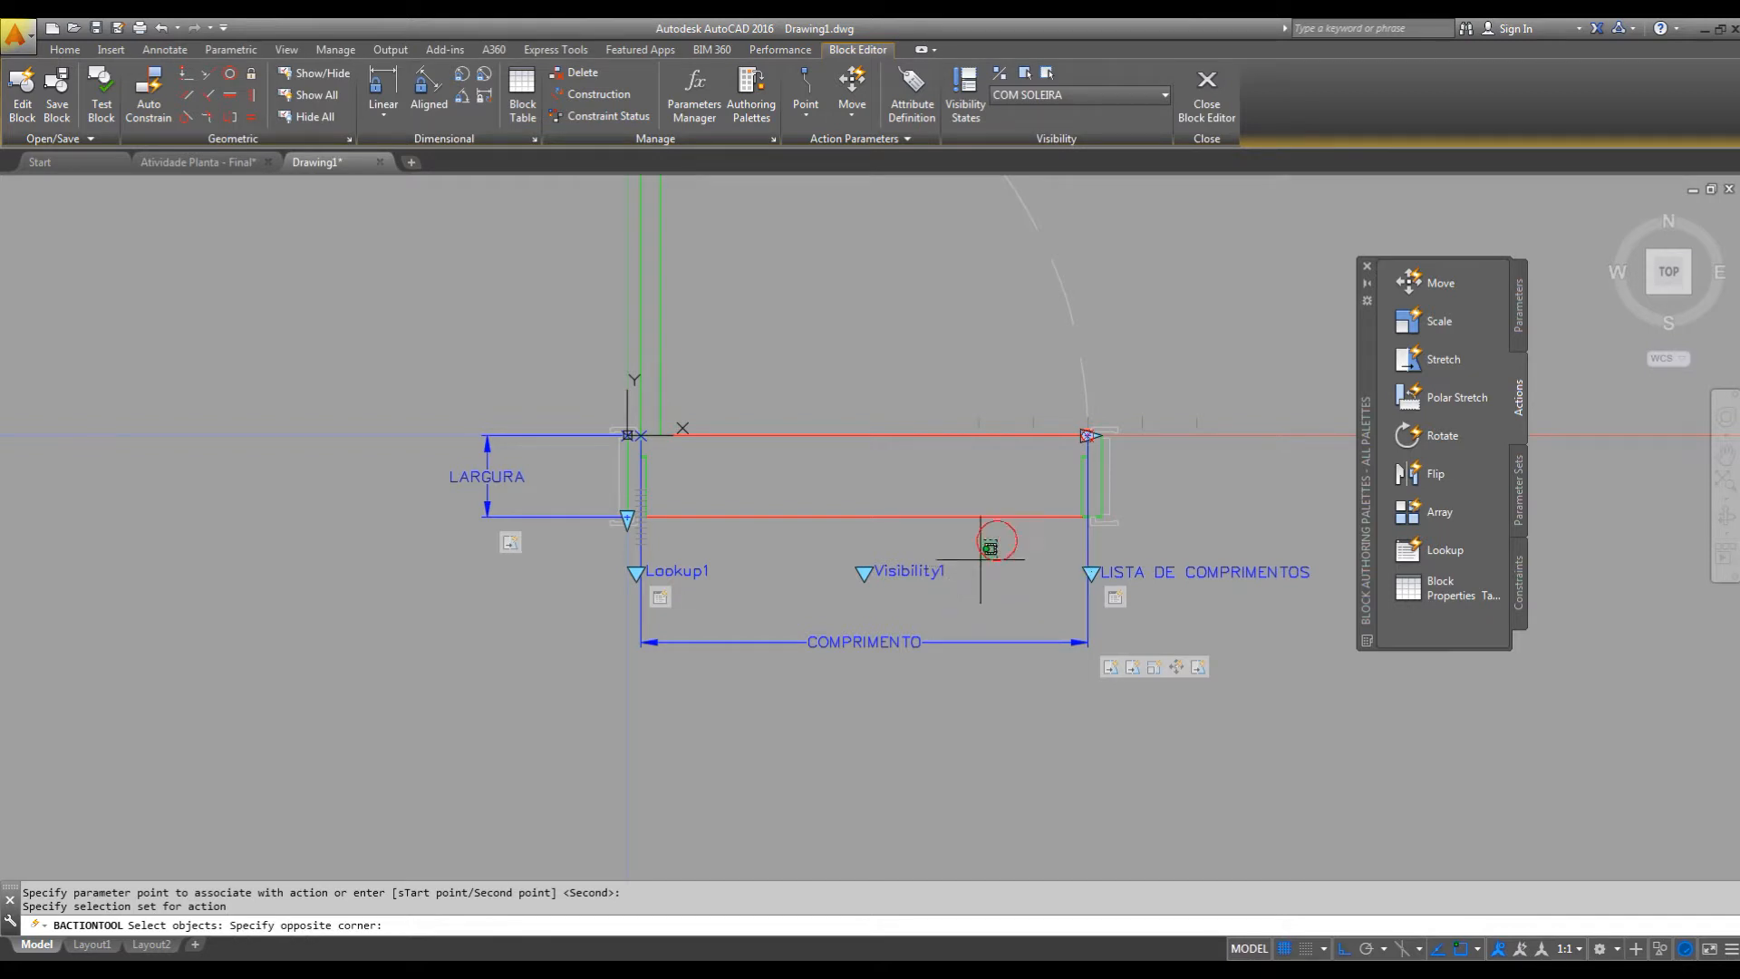
click(996, 541)
click(836, 602)
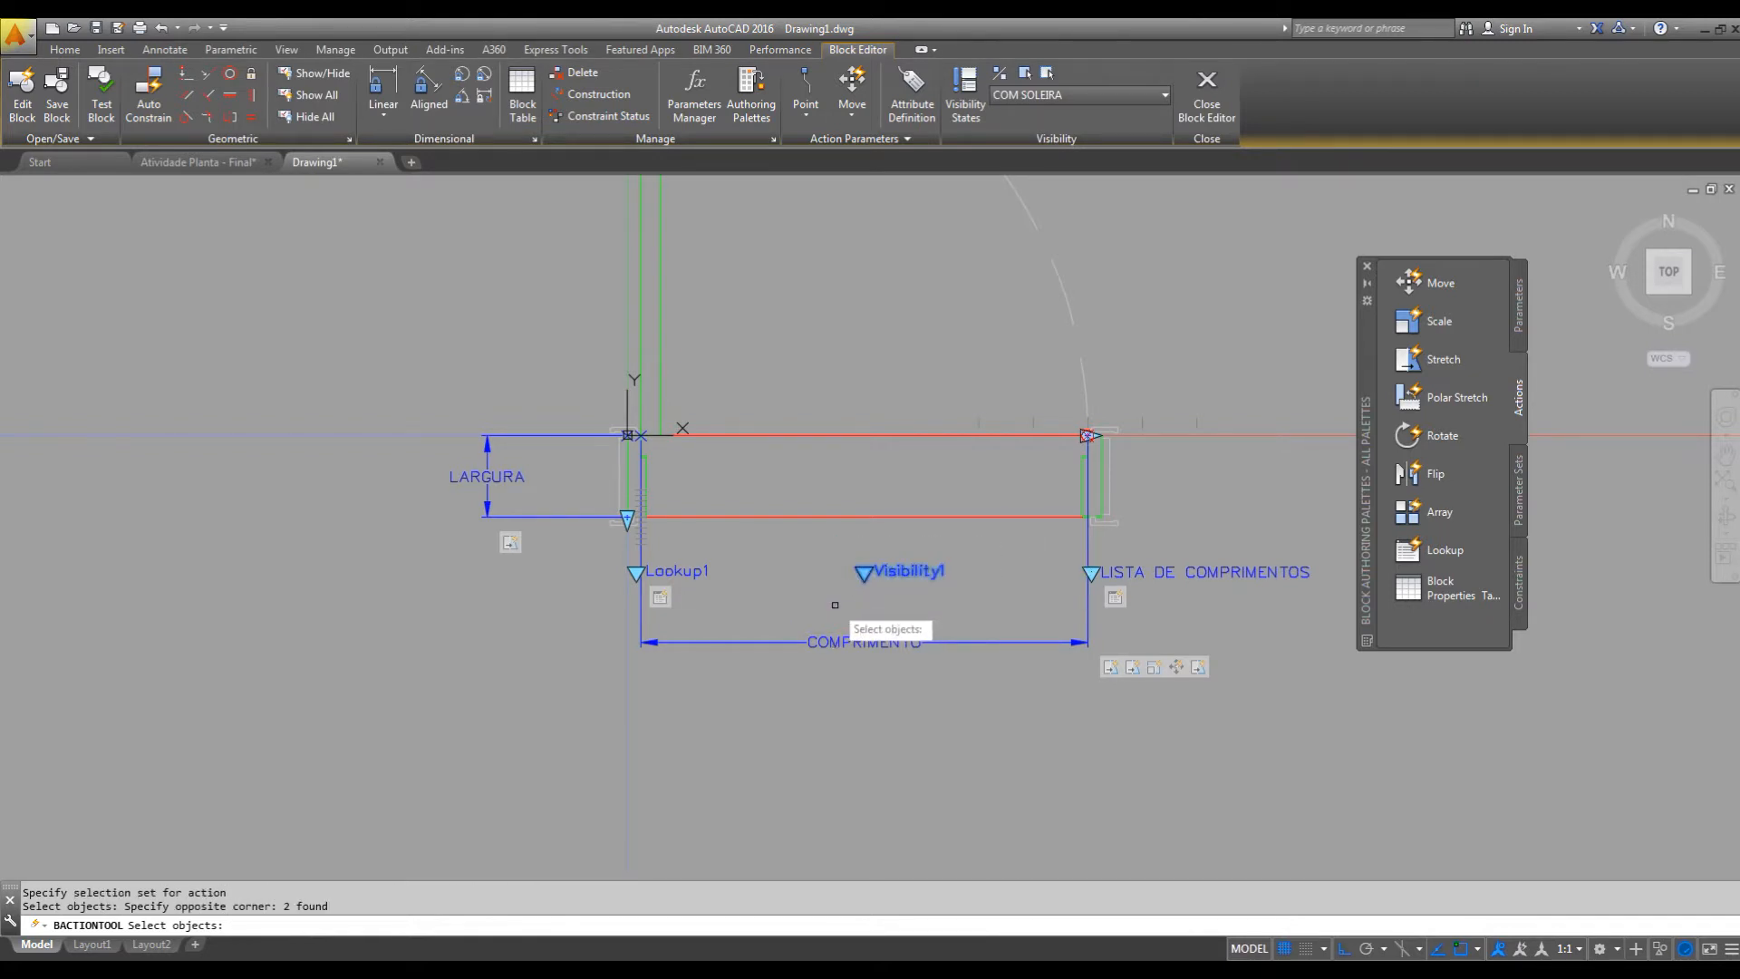
key(Return)
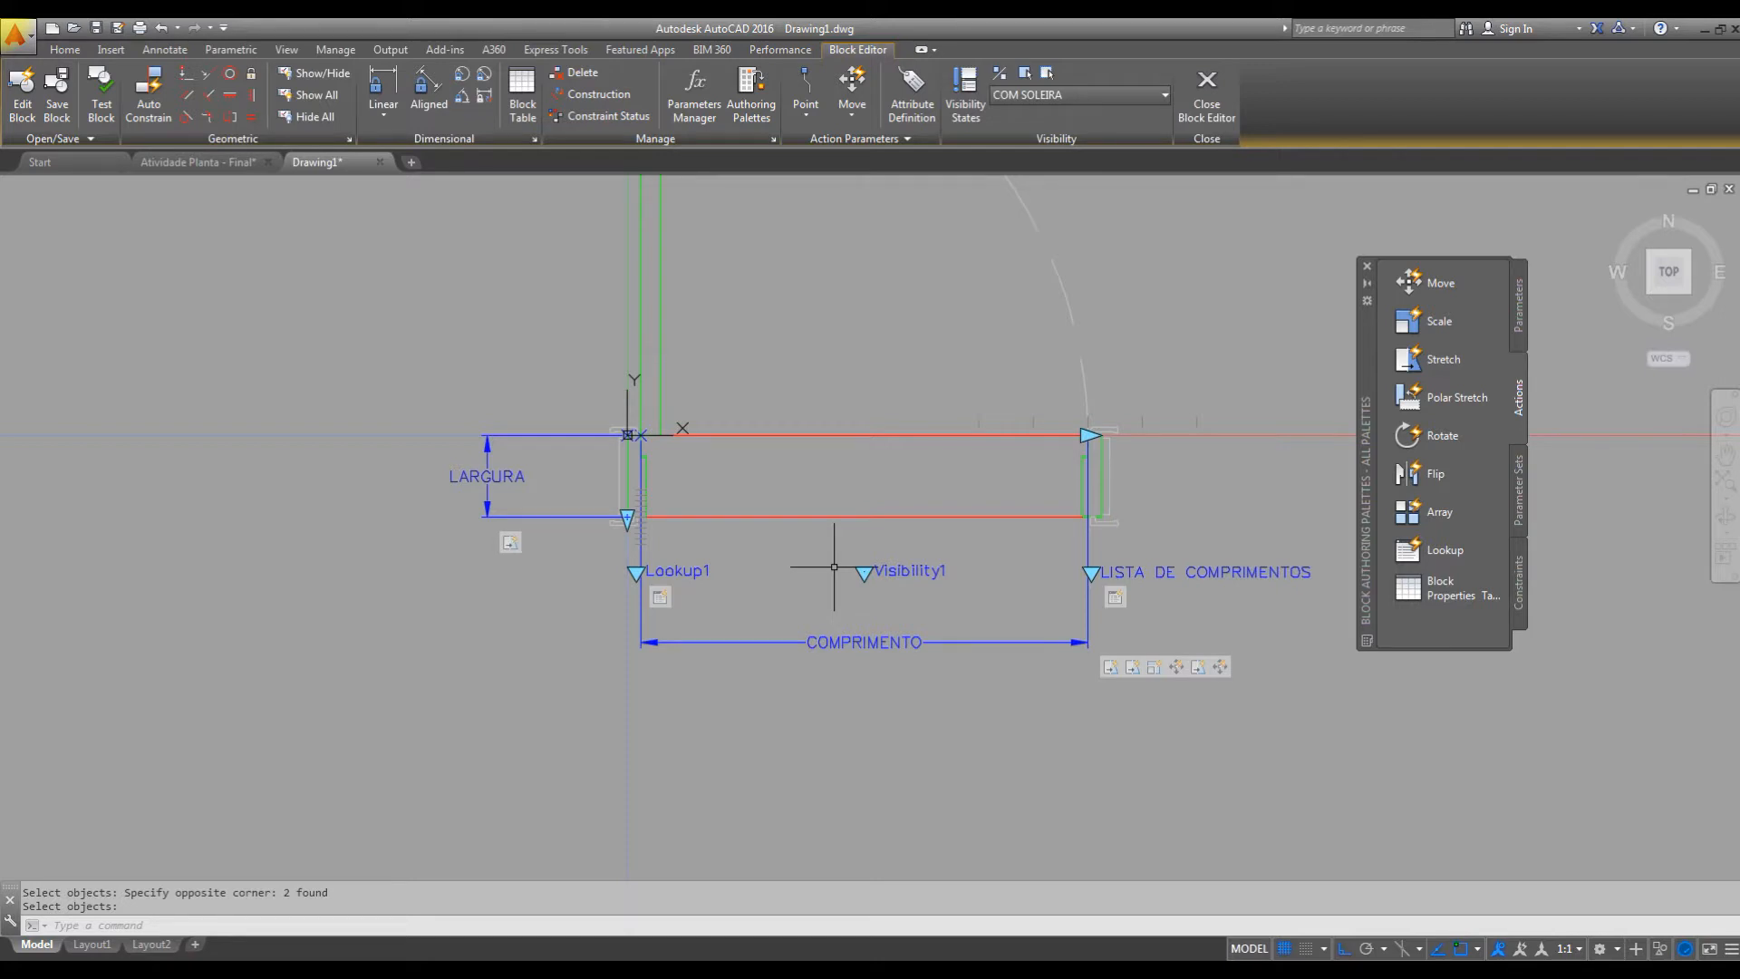
Test the block by stretching the door's width narrower and wider with its linear grip, and close the test.
click(102, 95)
click(940, 408)
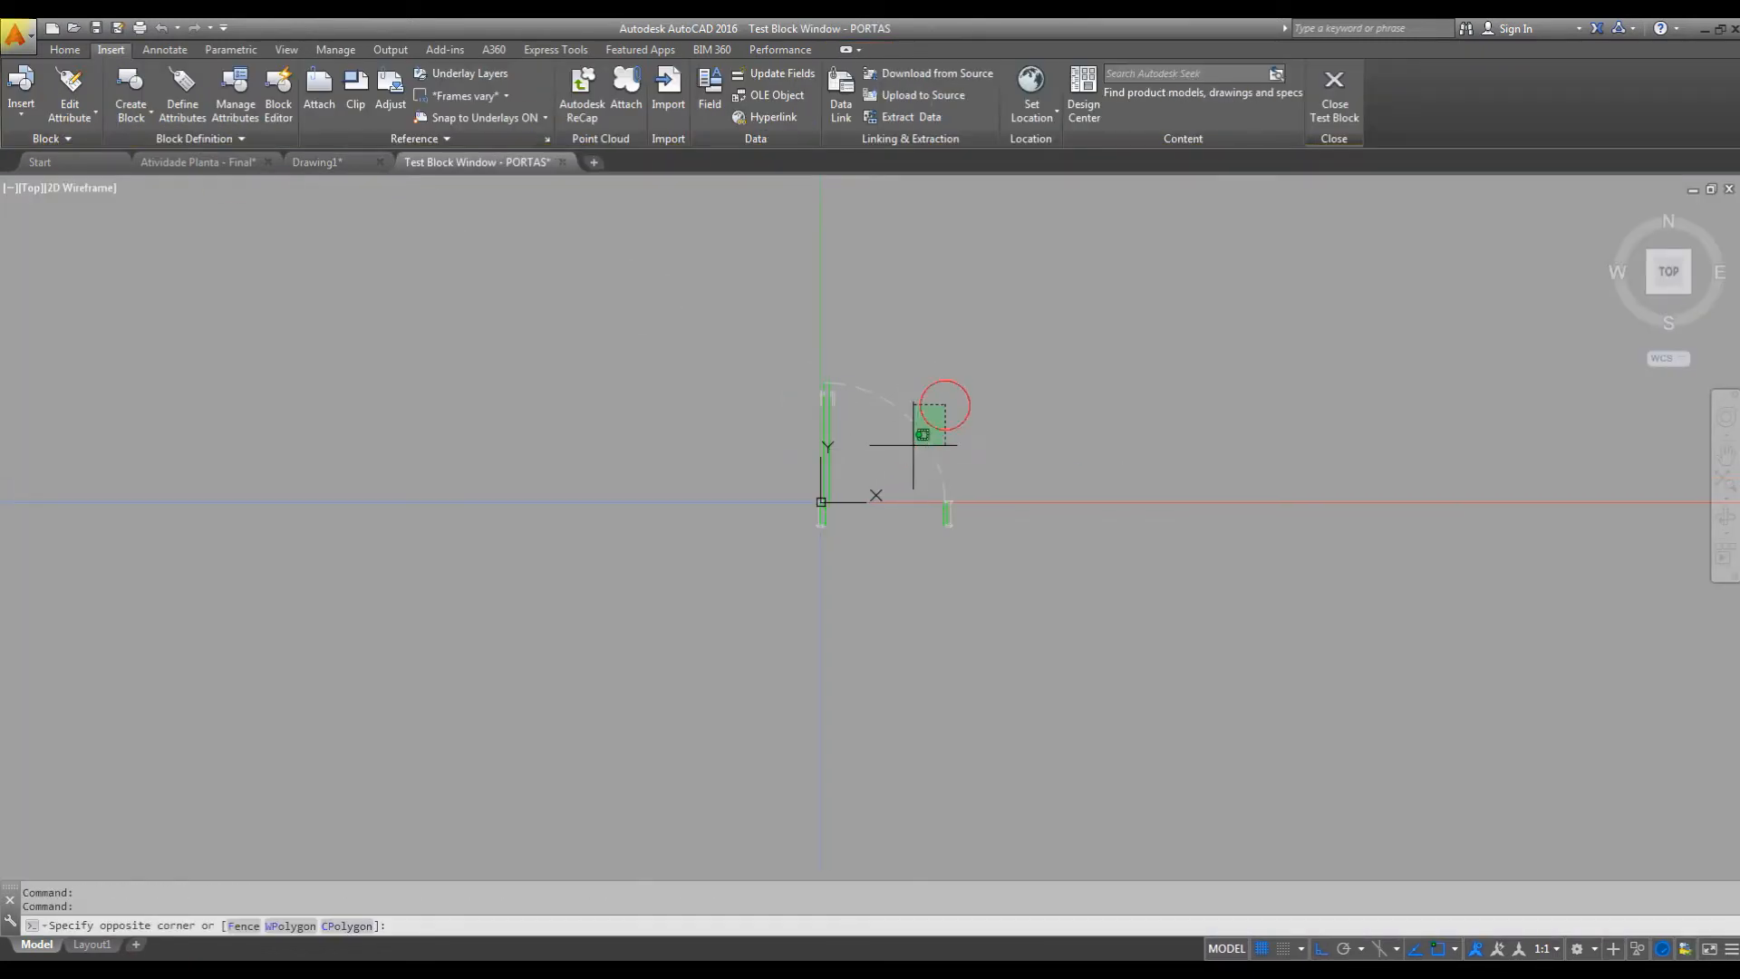
scroll(947, 517, up, 6)
click(944, 443)
click(1101, 431)
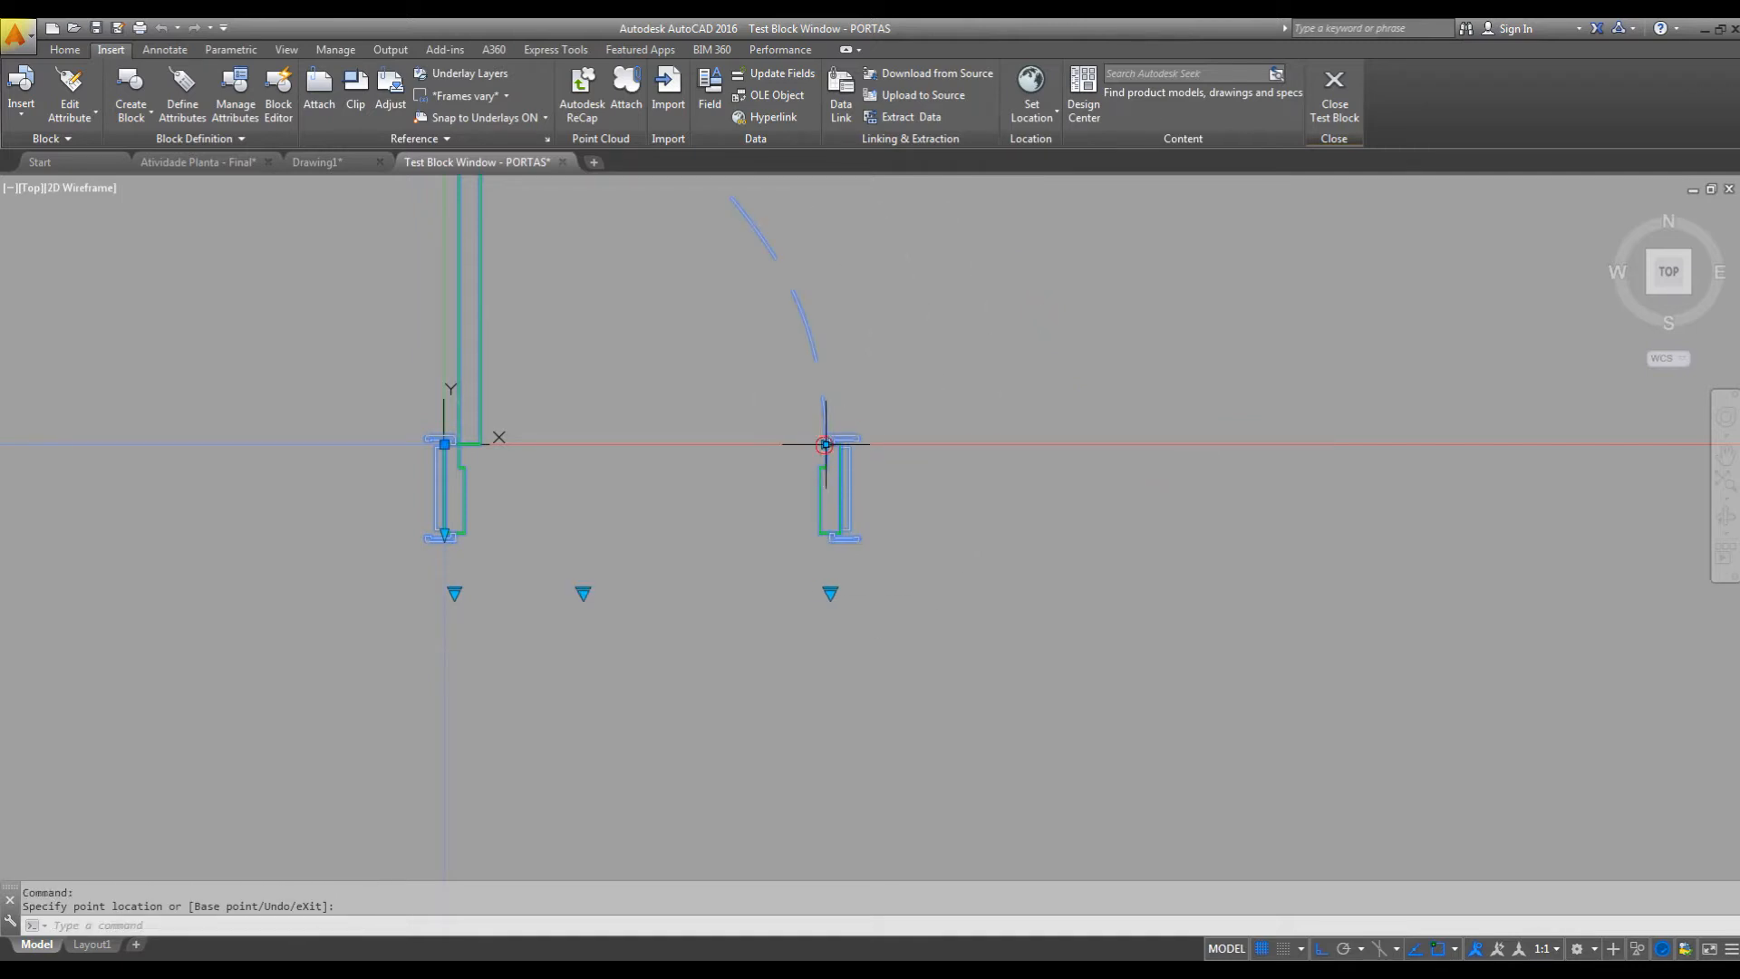
click(1015, 470)
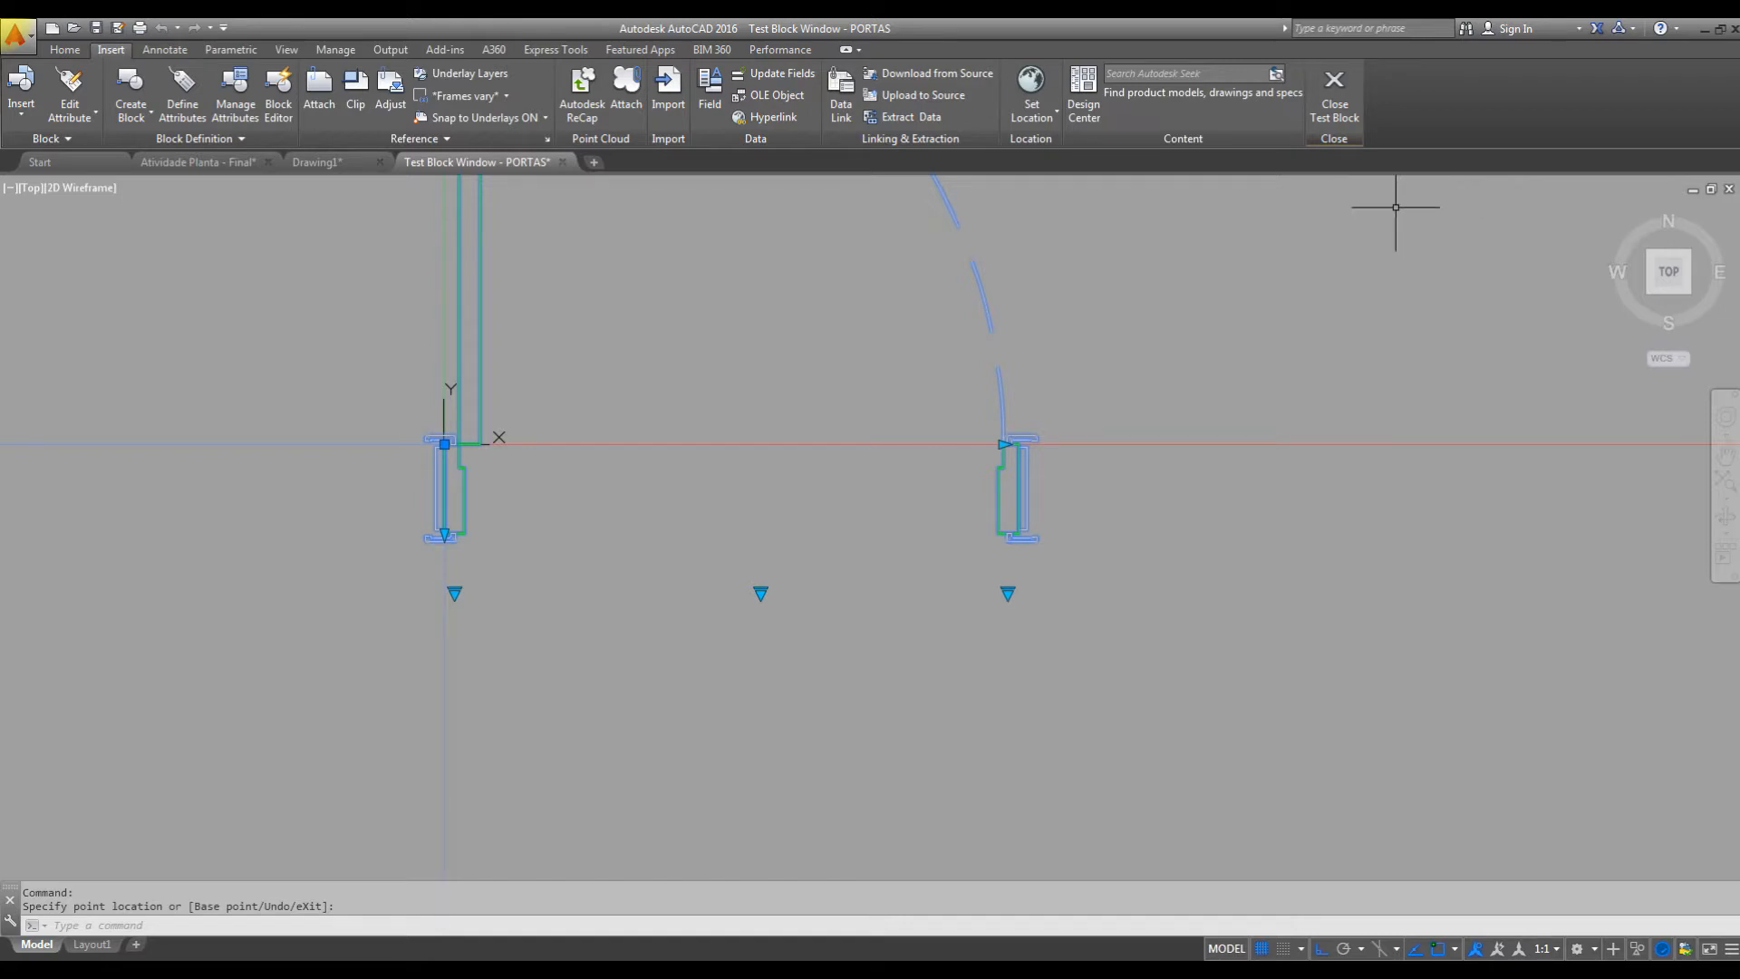
click(1334, 86)
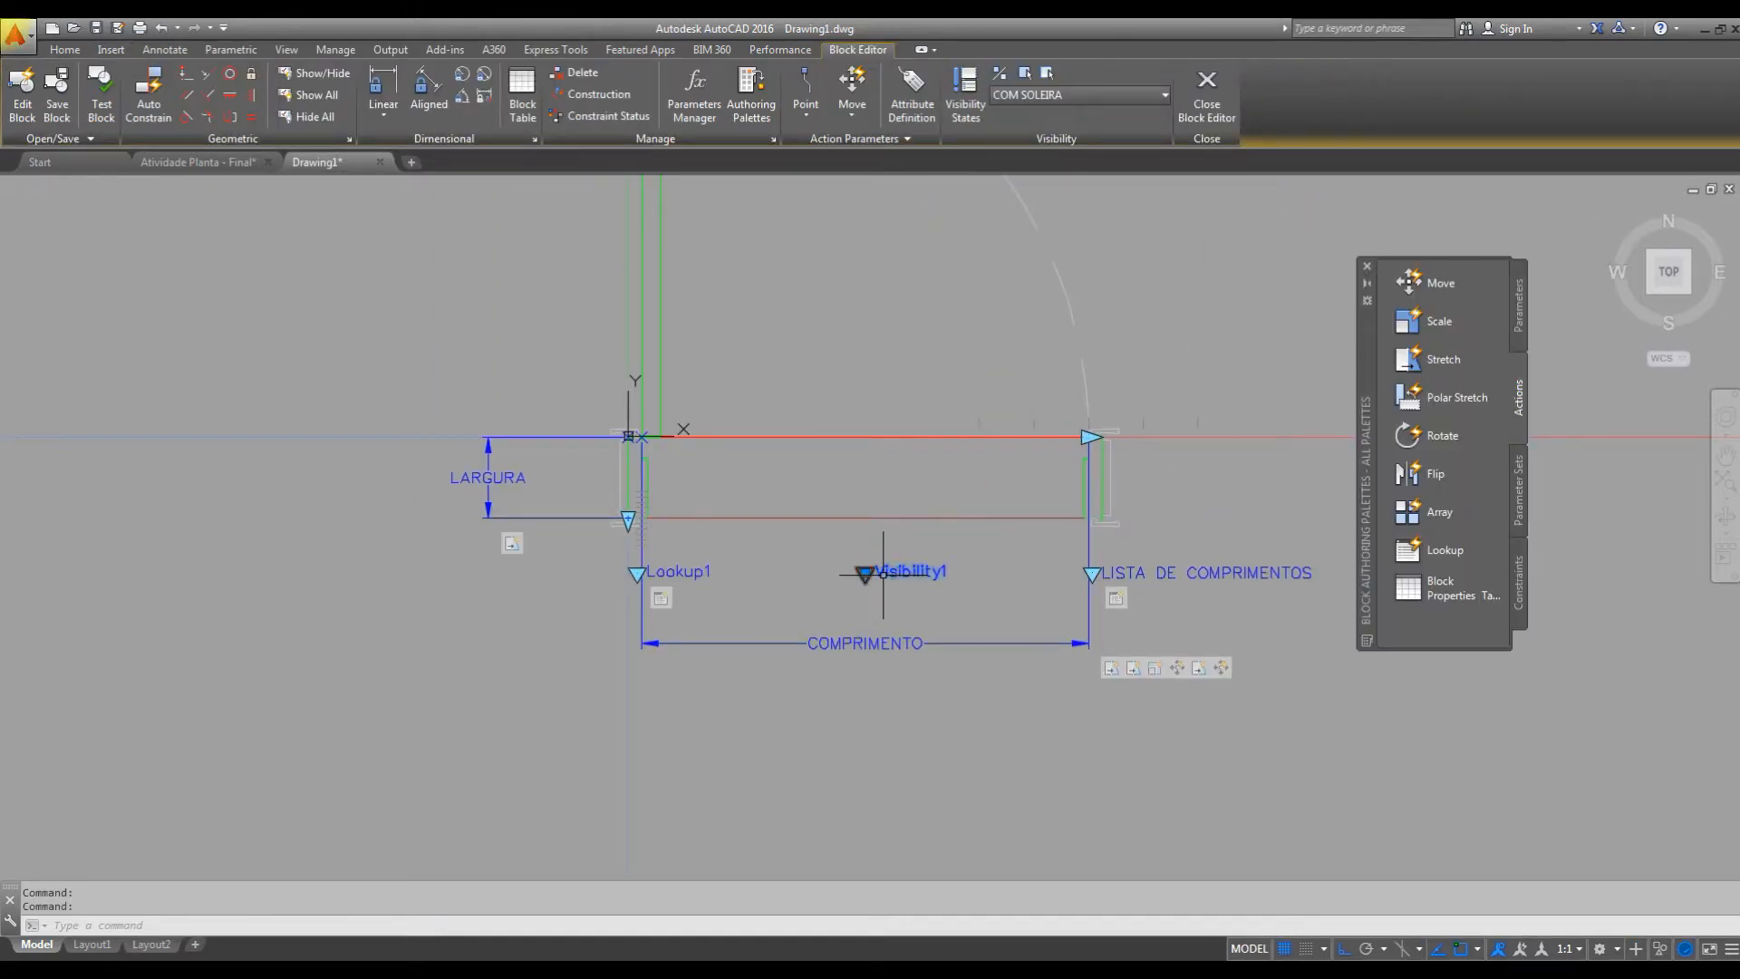
Set the distance multiplier of the COMPRIMENTO Move action that carries the Visibility parameter to 0.5 and close its properties.
key(ctrl+1)
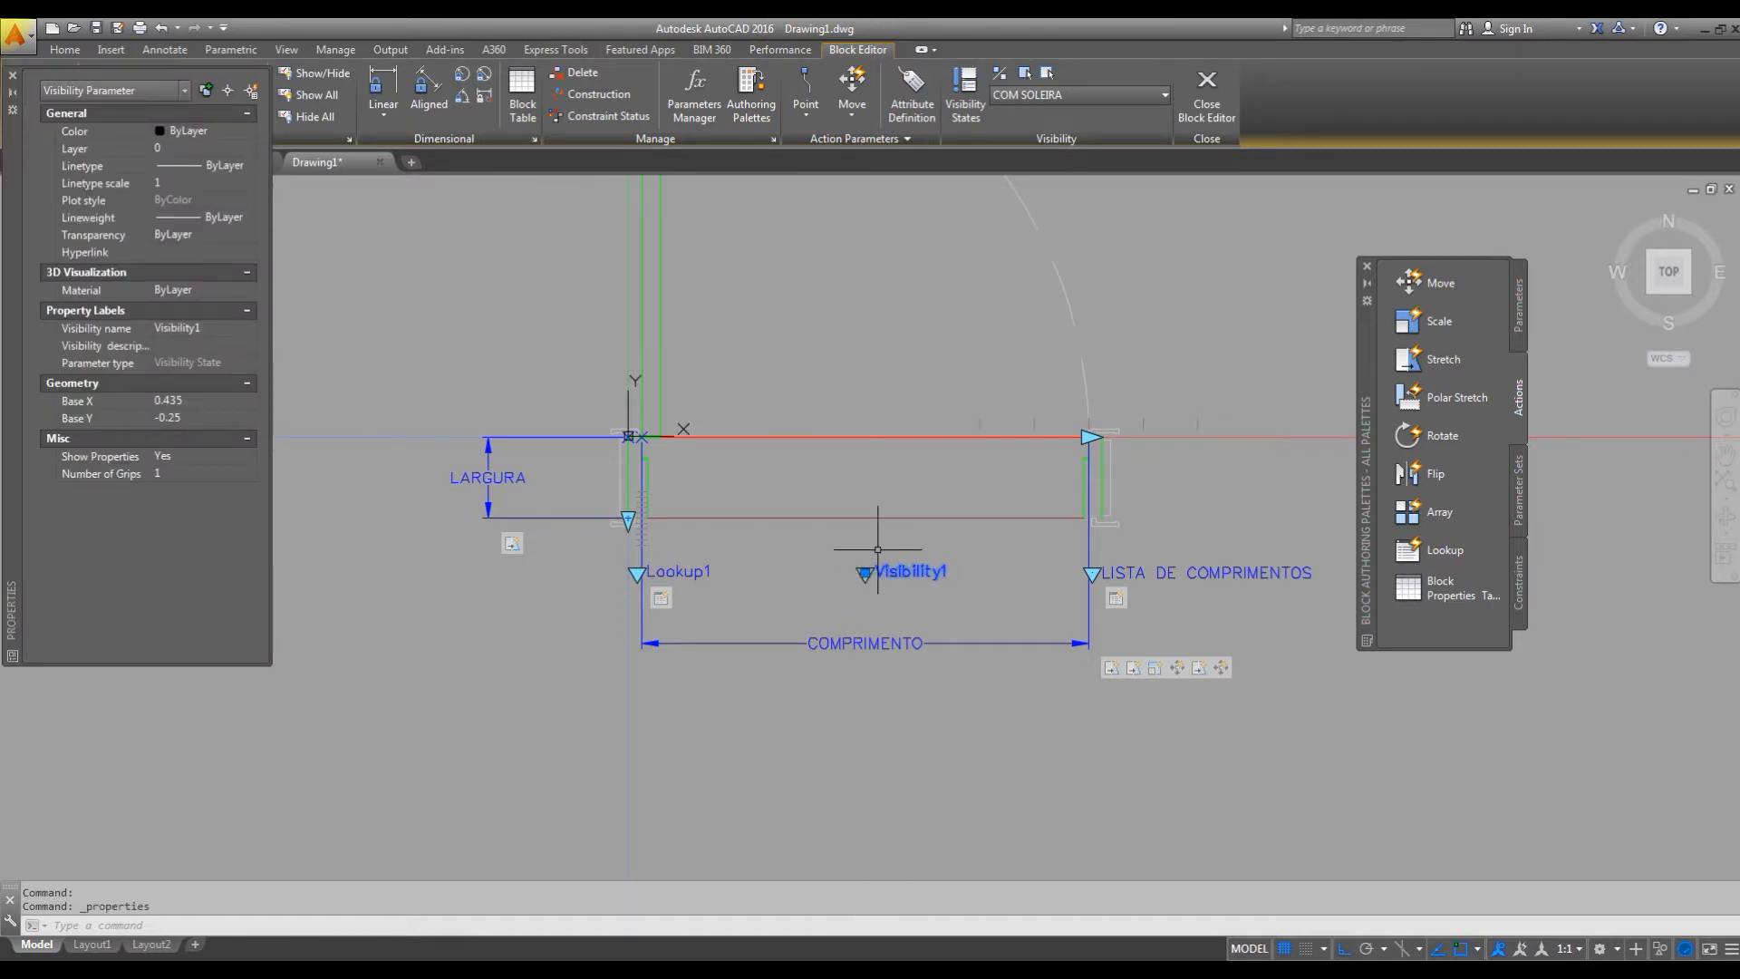
key(Escape)
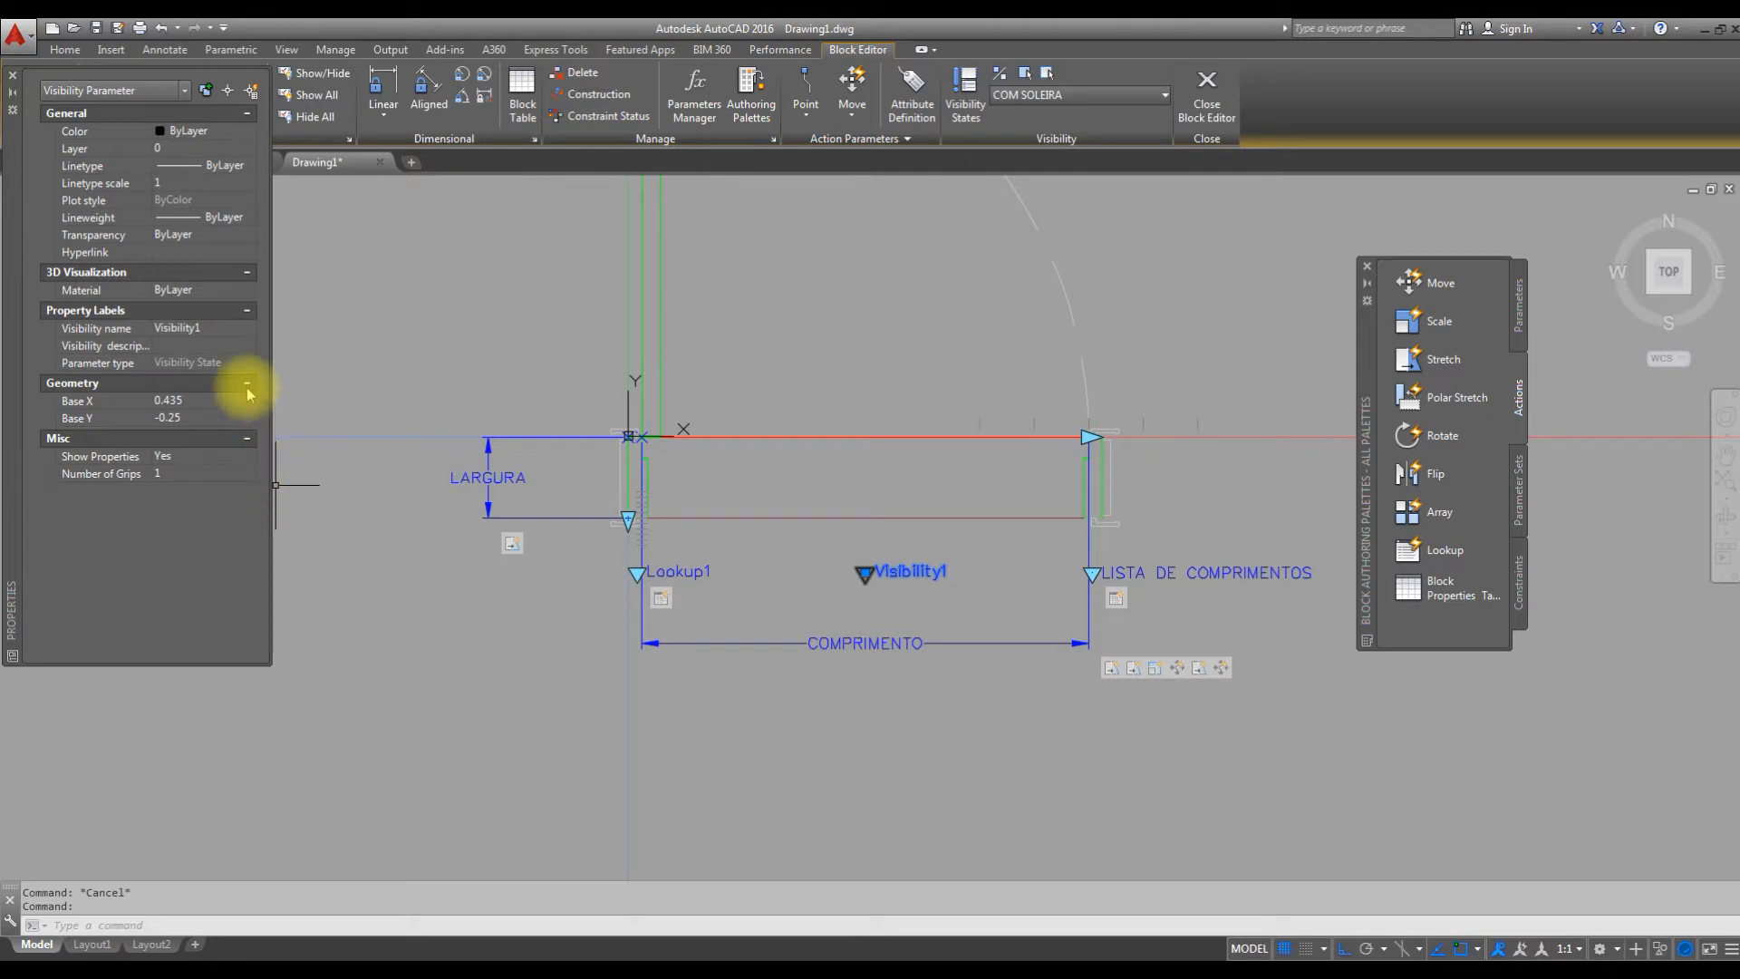
key(Escape)
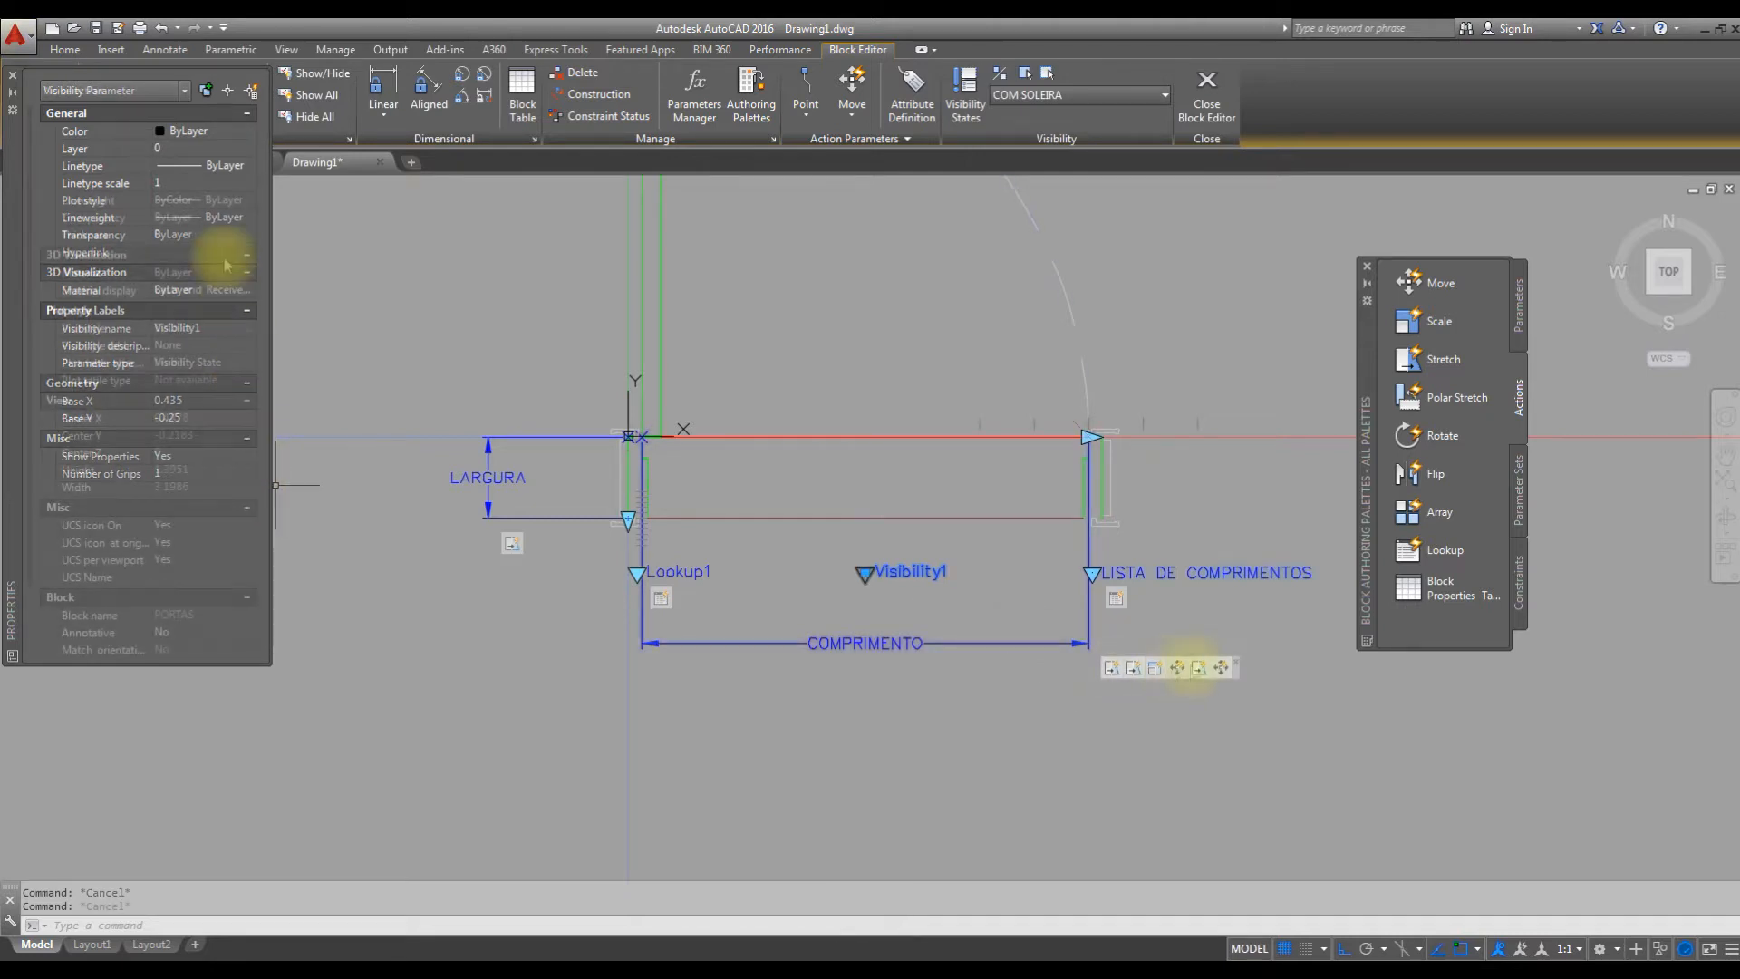
click(1220, 668)
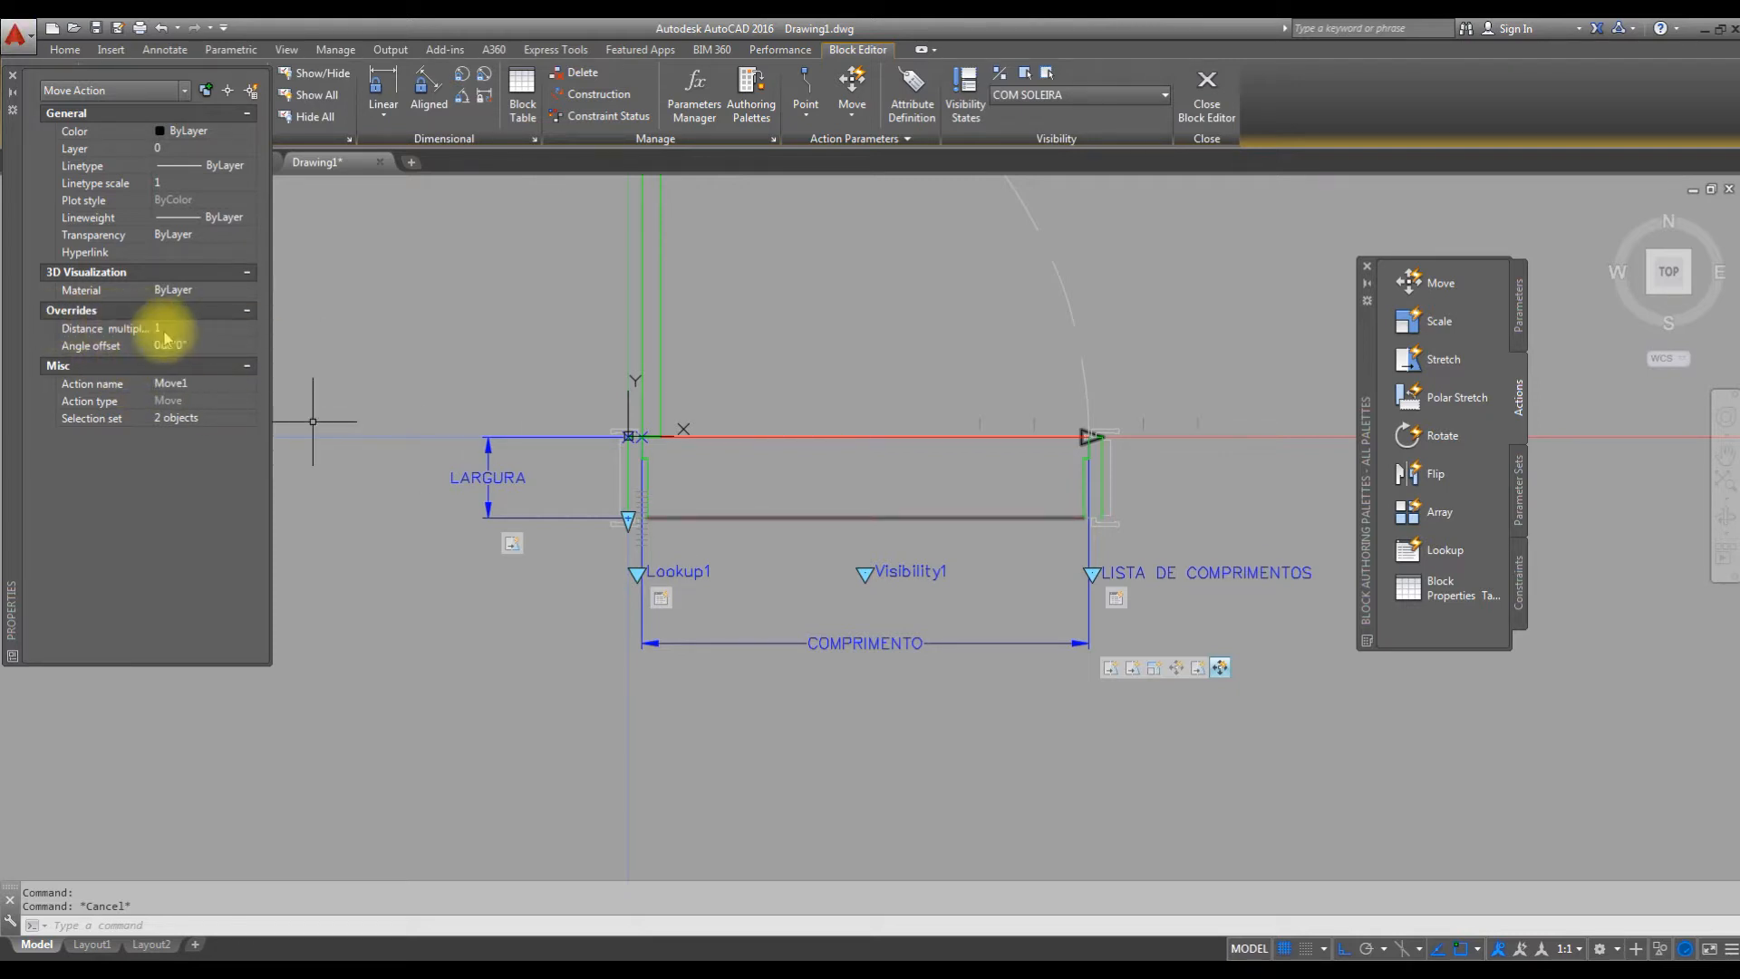
key(Escape)
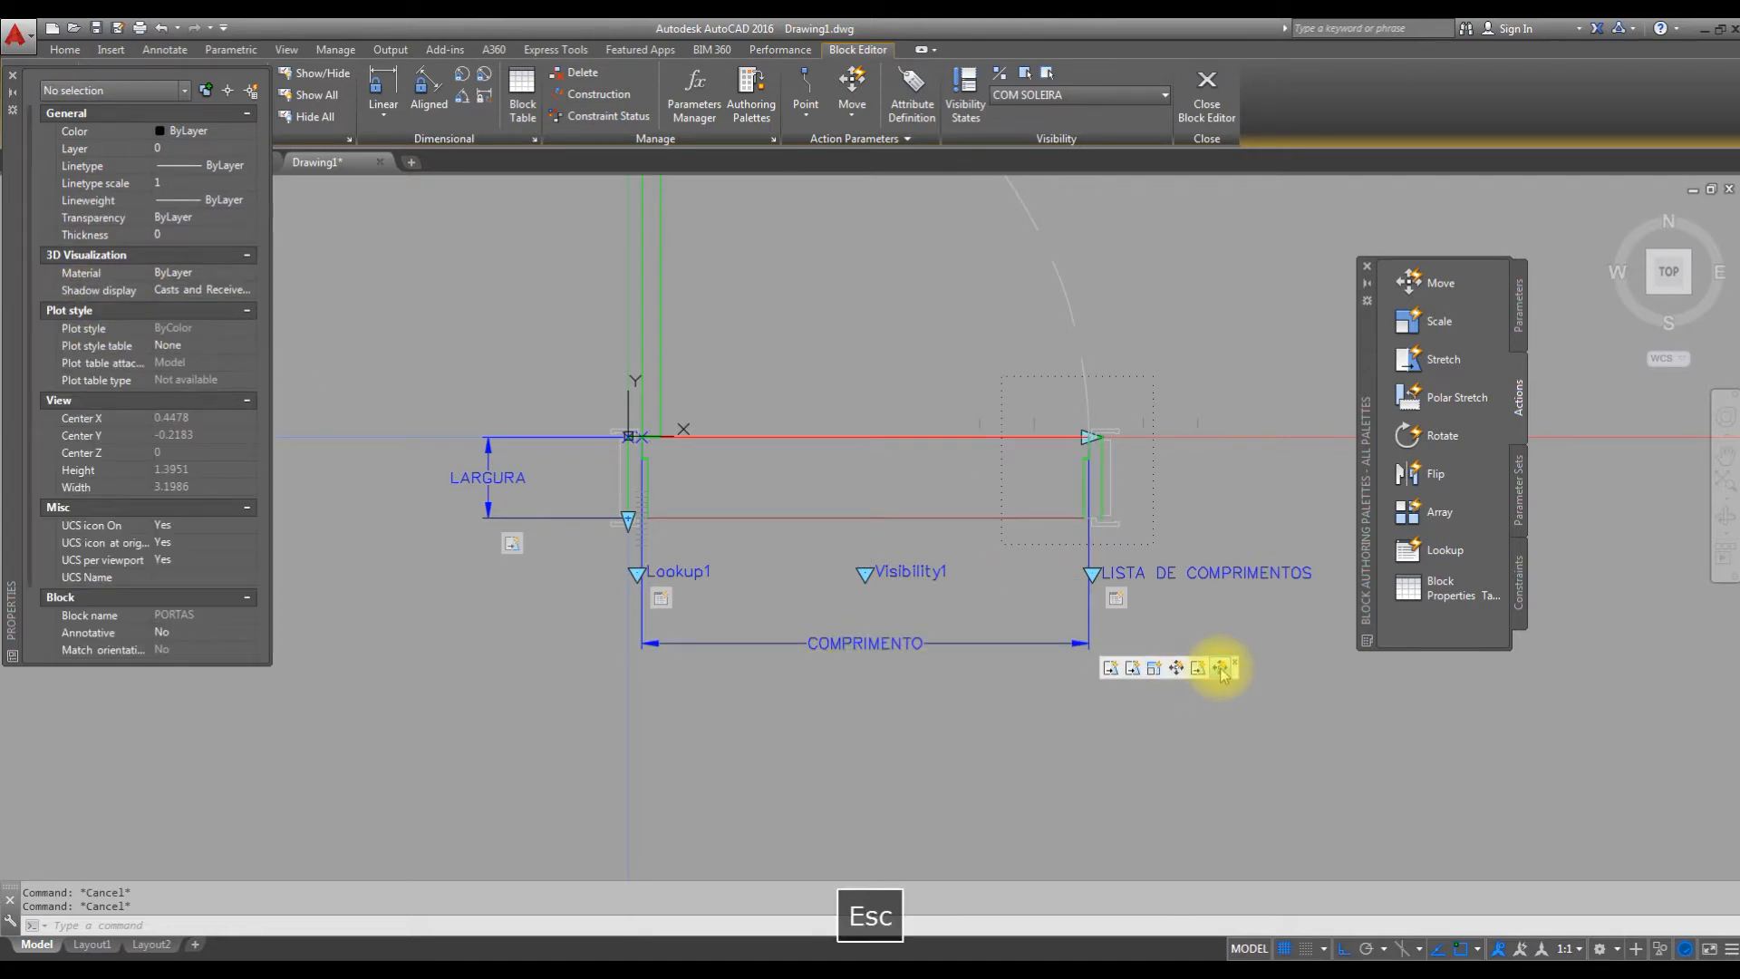
key(Escape)
click(1220, 668)
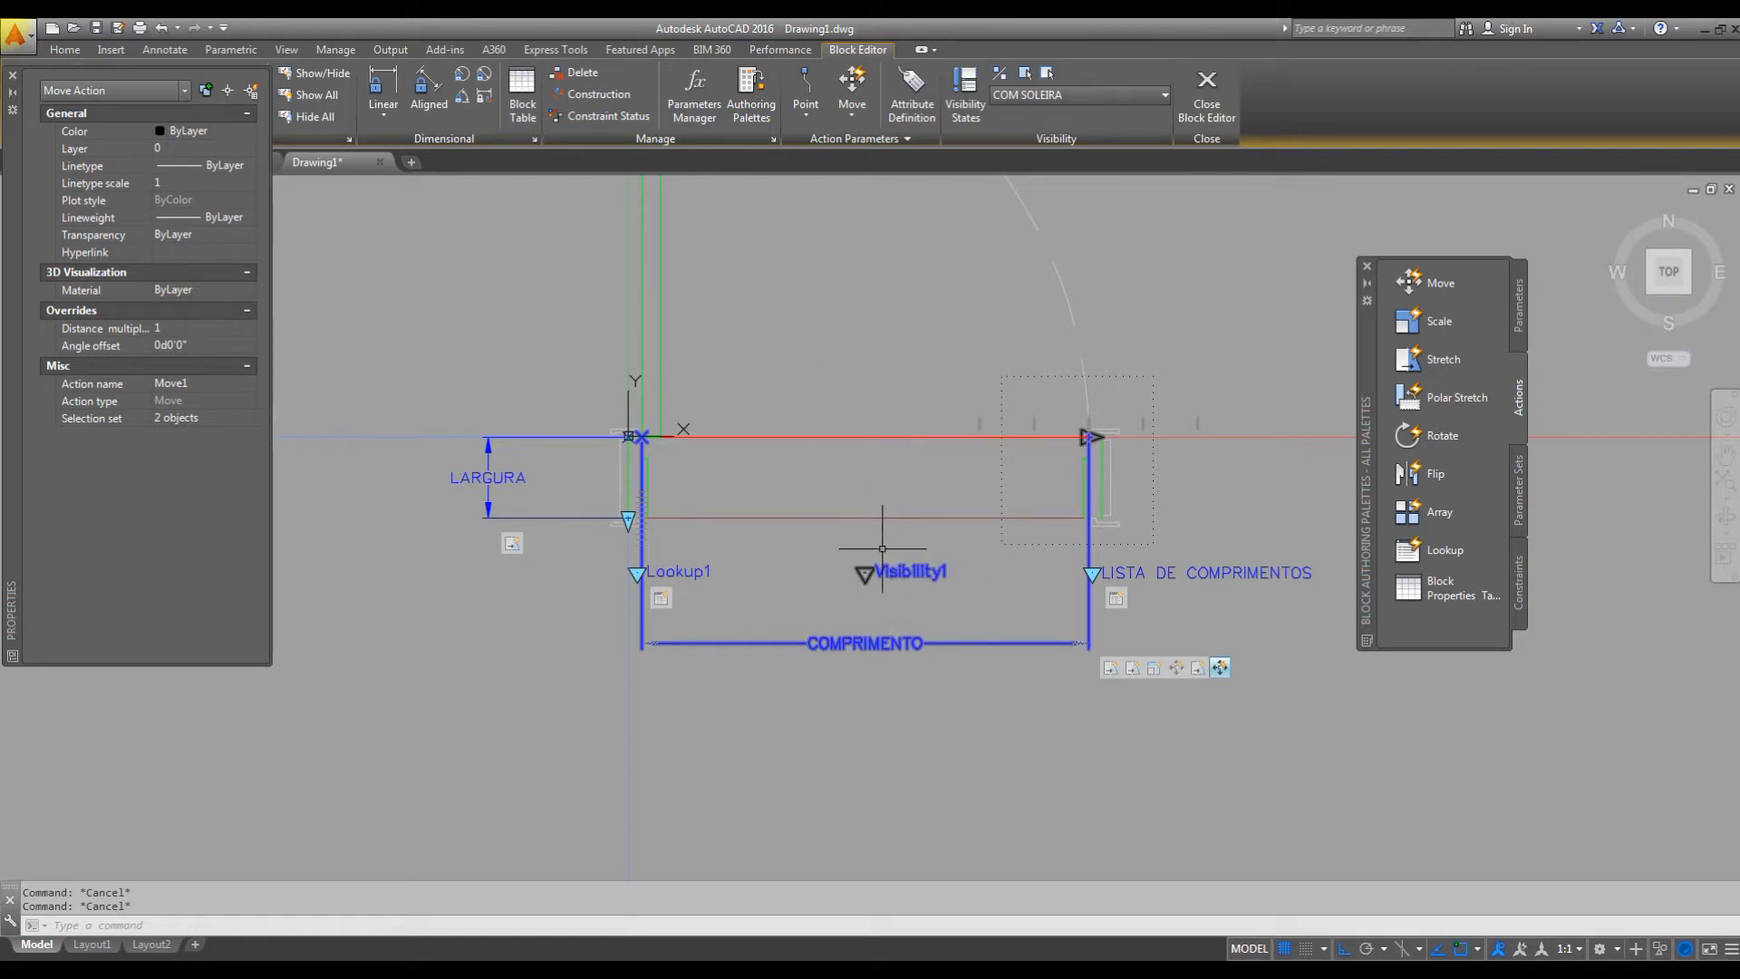
click(169, 328)
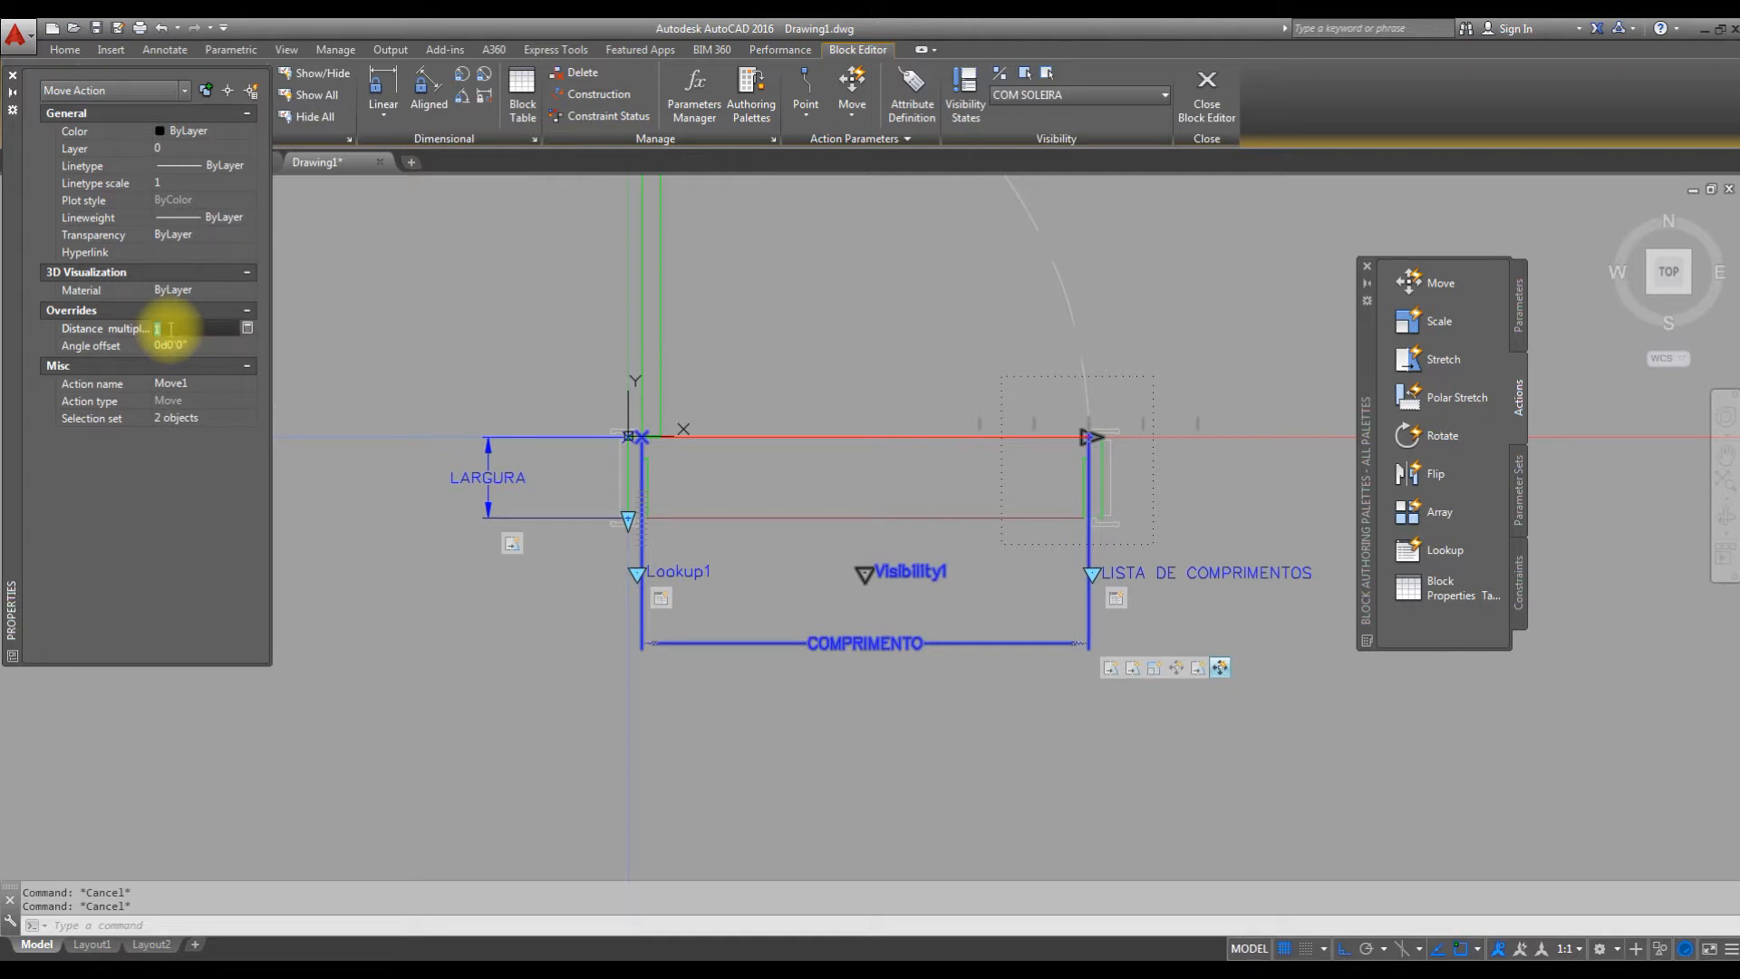
text(0.5)
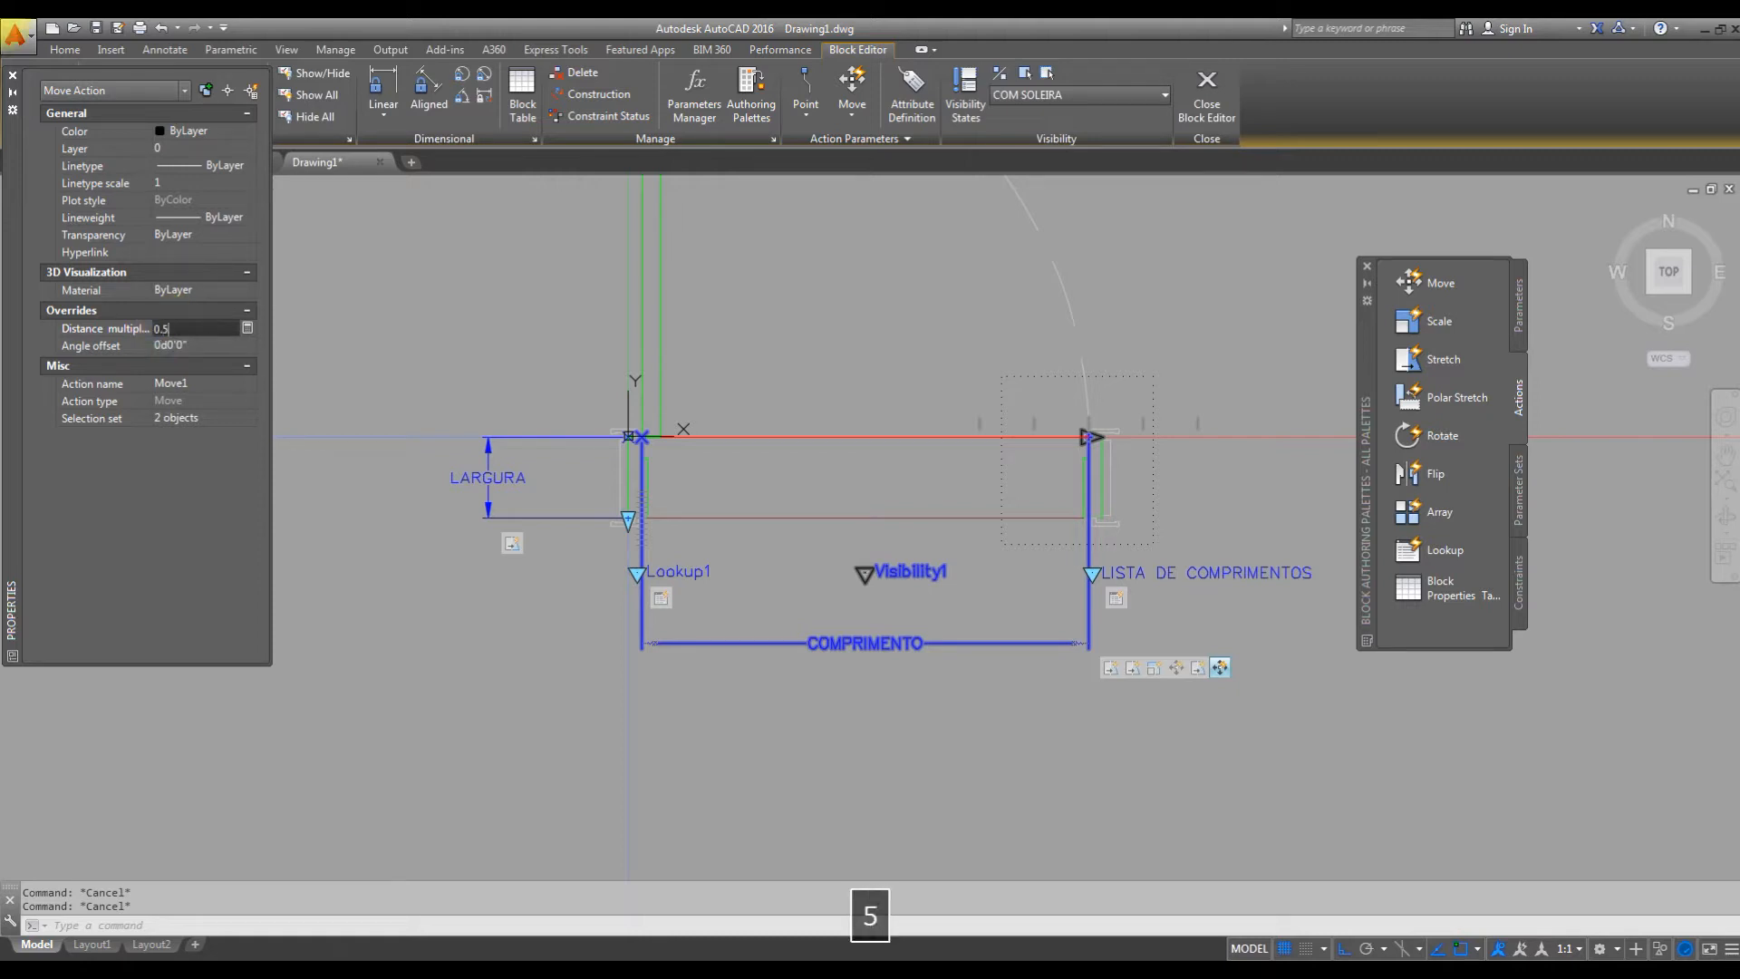
click(170, 328)
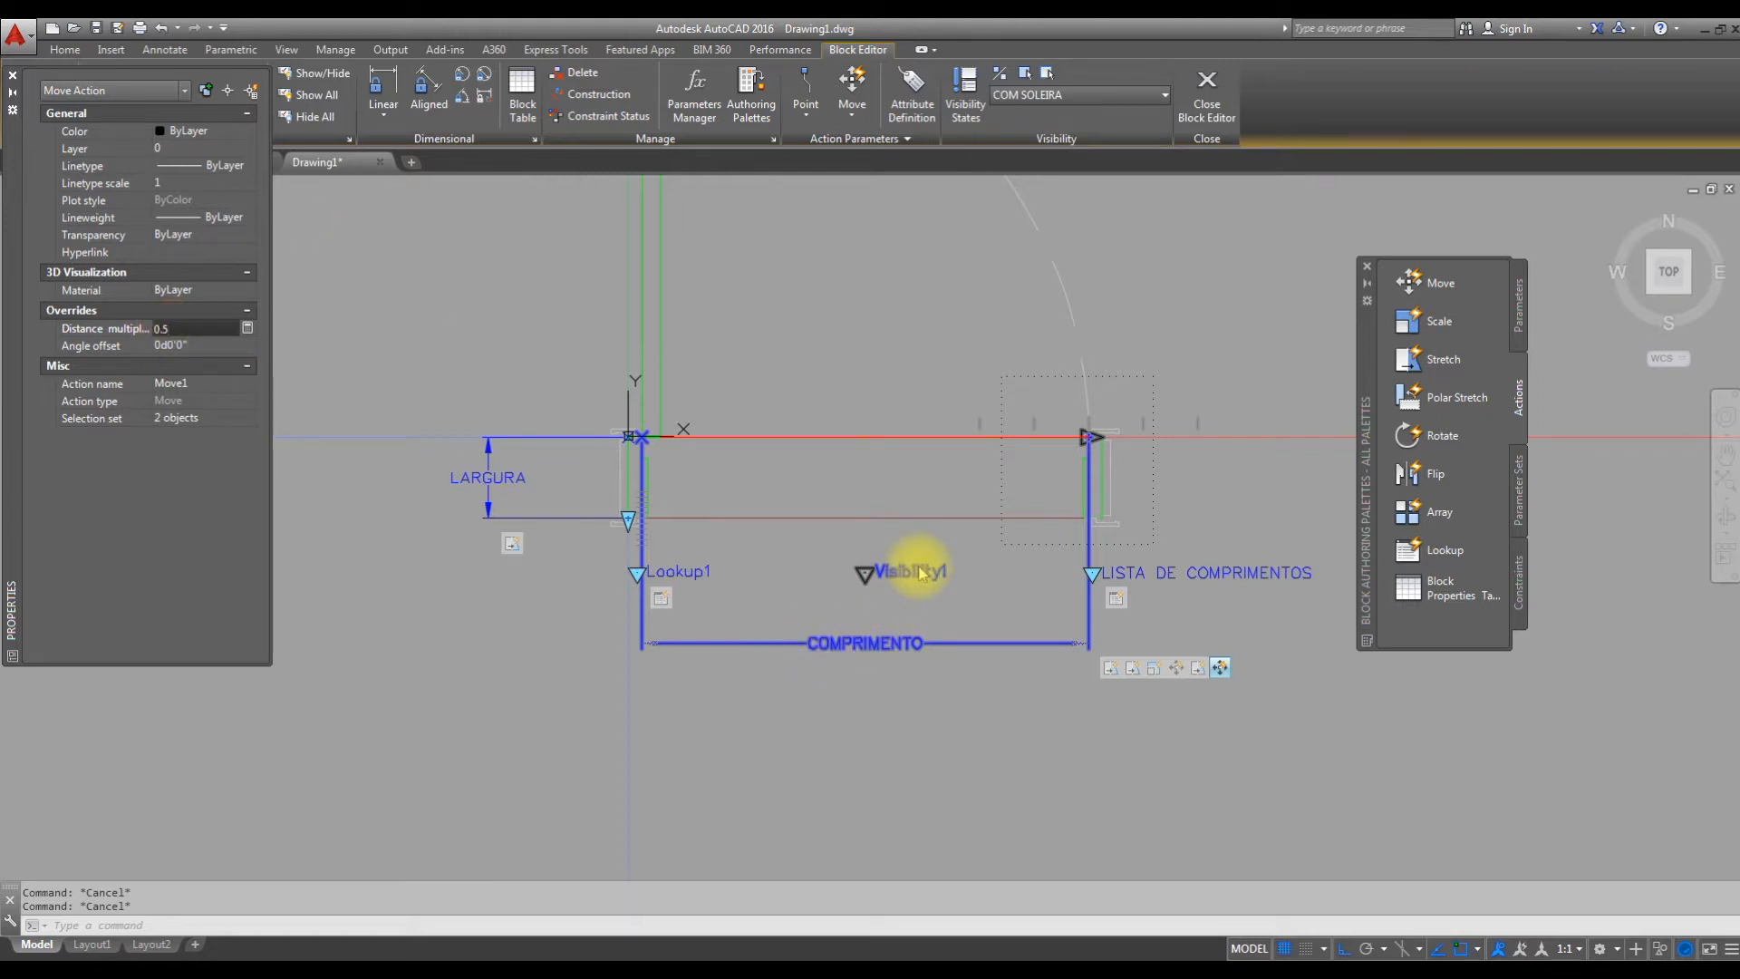
click(505, 698)
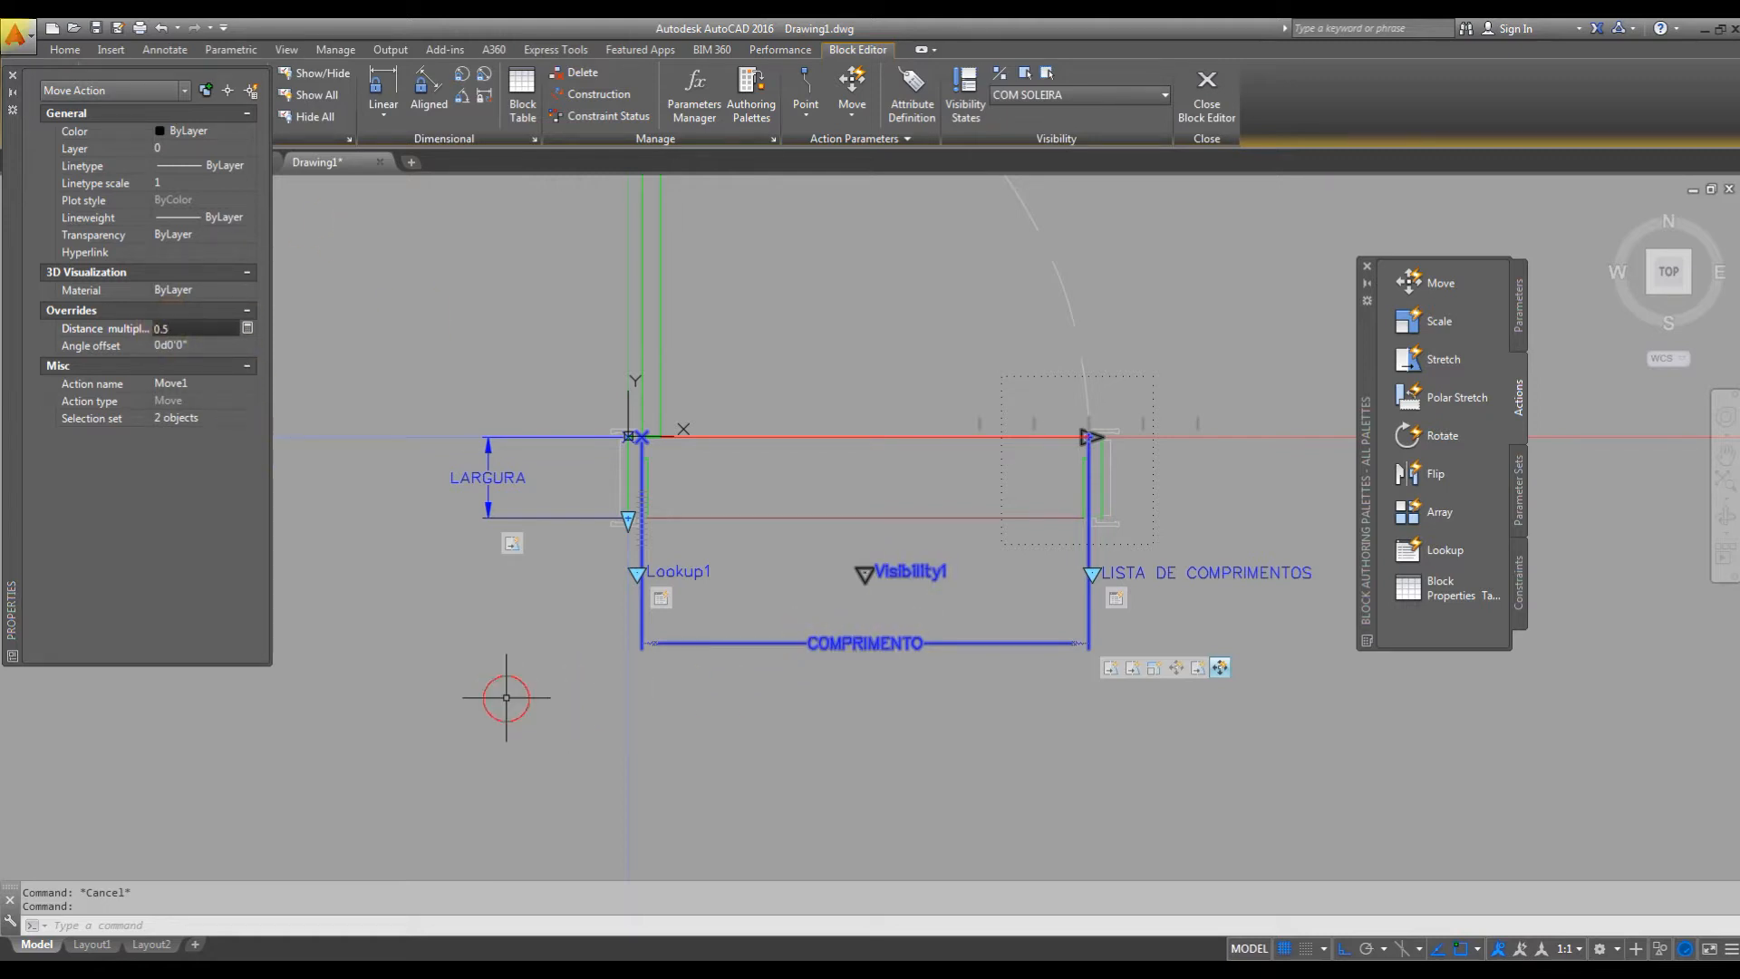
click(12, 78)
Test the block and stretch the door's width with its linear grip at the far jamb.
middle_drag(1173, 563, 1081, 593)
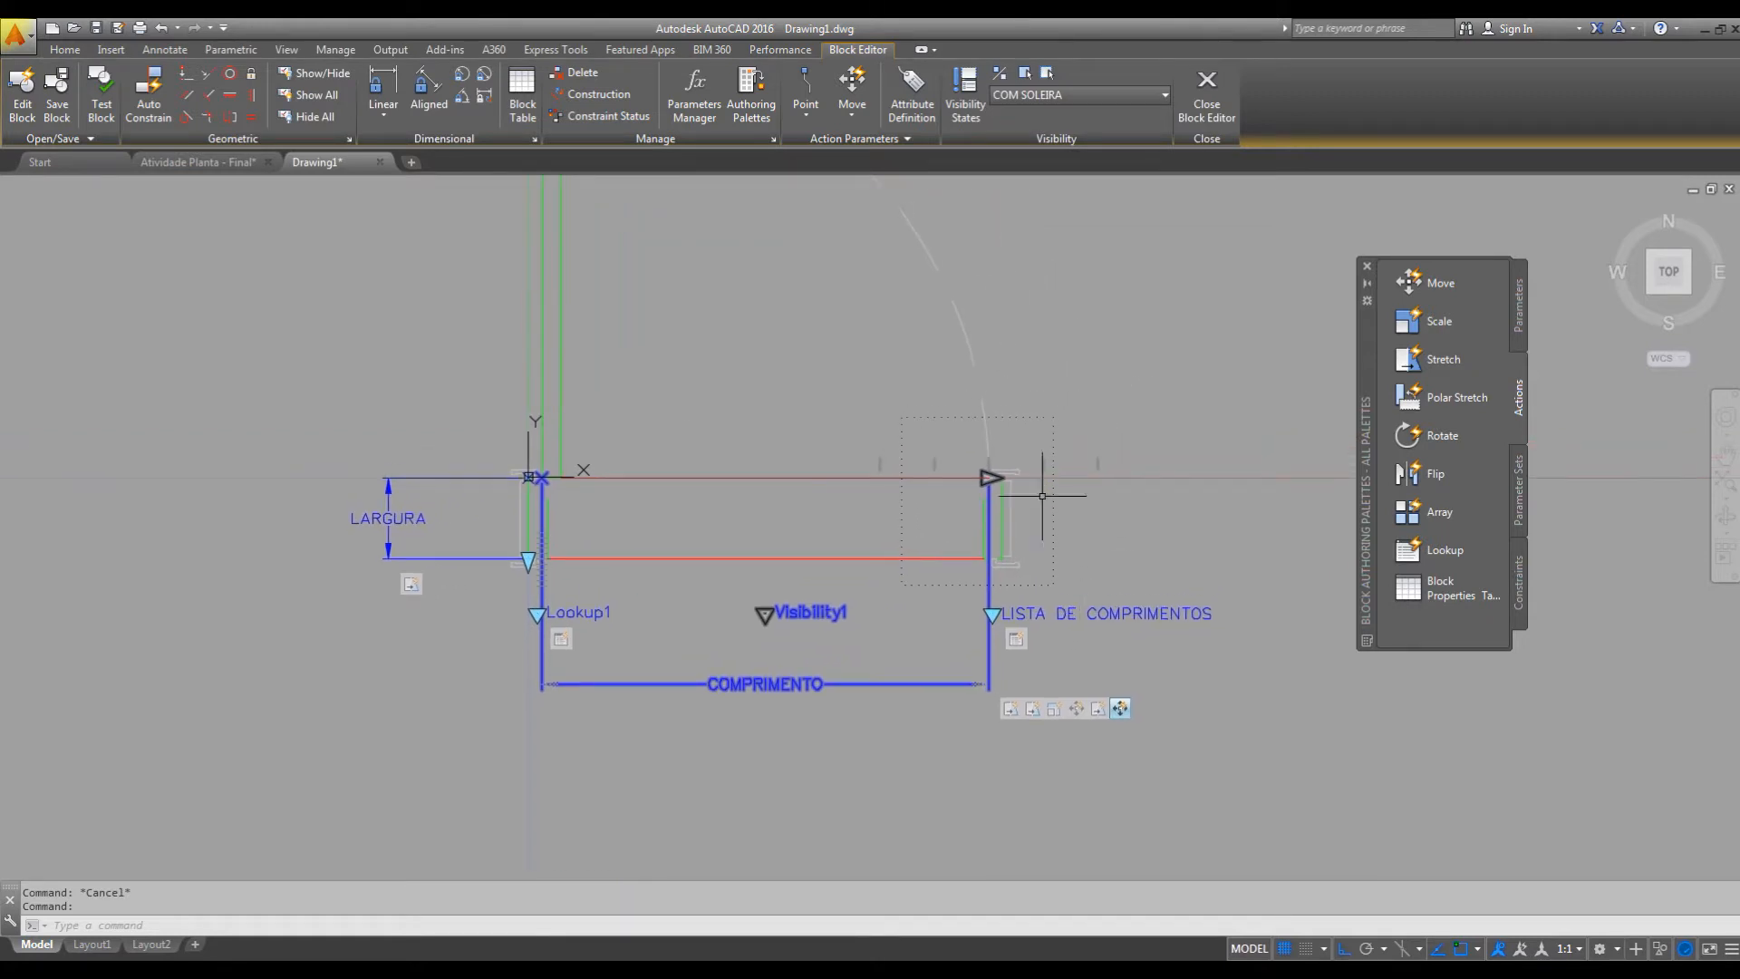
click(101, 98)
scroll(855, 426, up, 5)
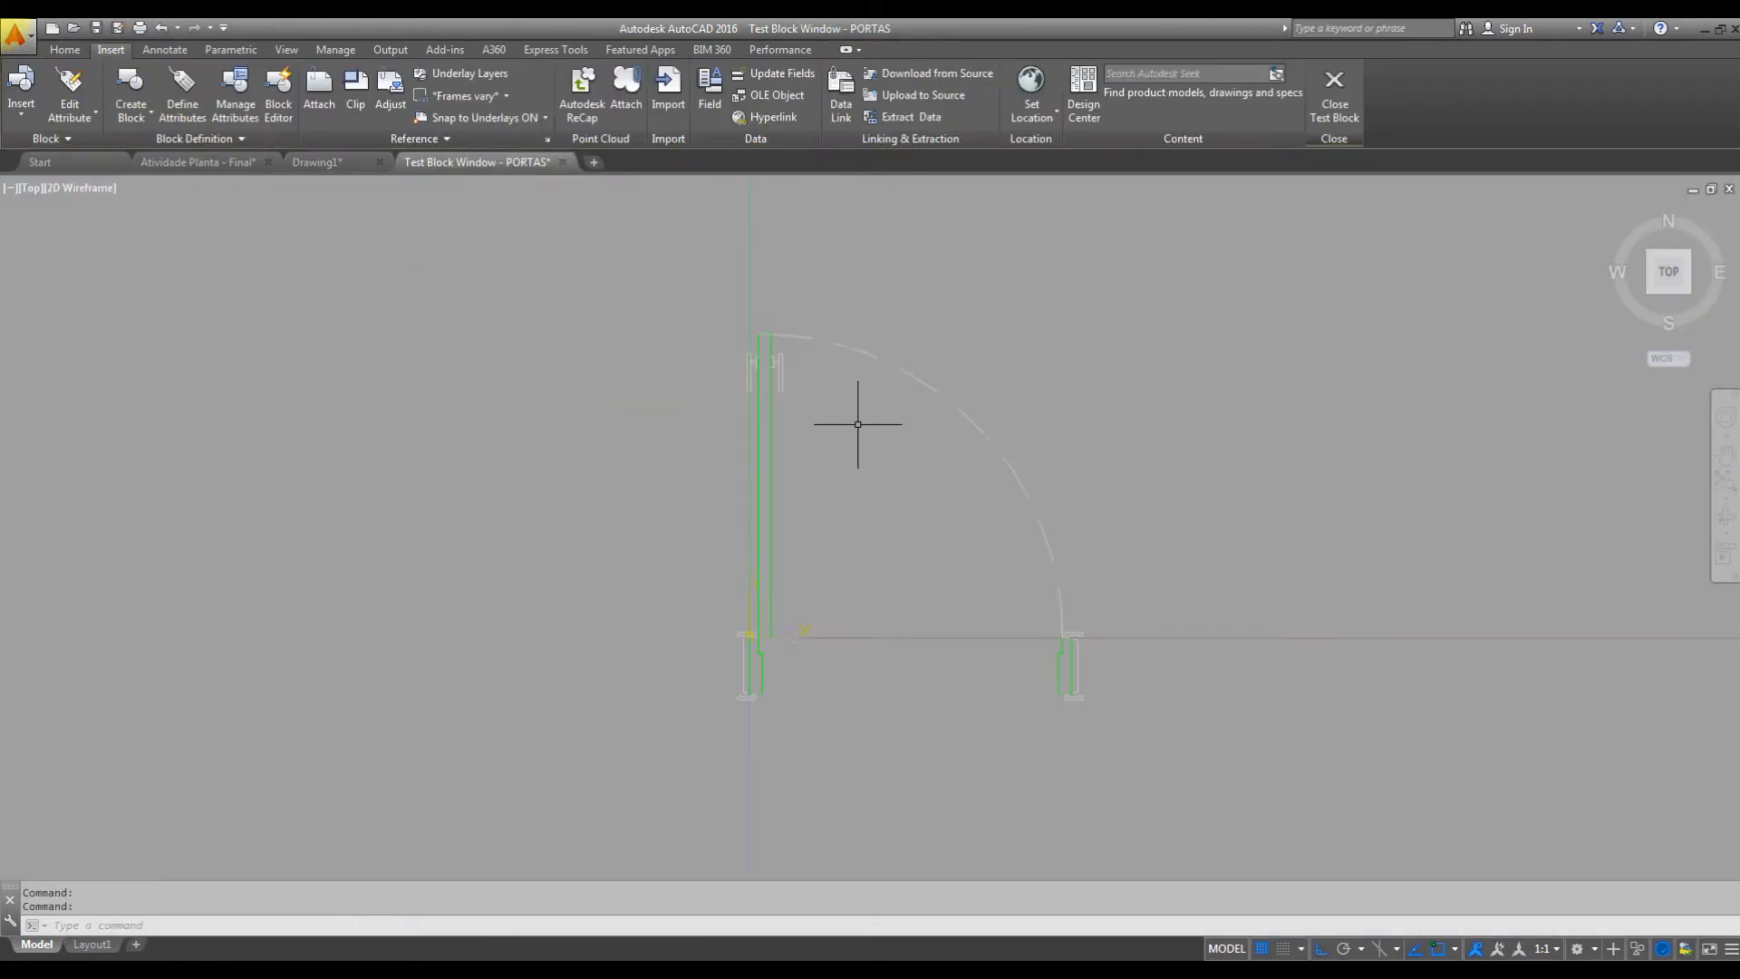
scroll(921, 531, up, 2)
middle_drag(797, 493, 856, 554)
click(1117, 642)
click(1070, 683)
middle_drag(1111, 710, 1023, 469)
click(962, 430)
scroll(1079, 481, down, 4)
scroll(1074, 507, up, 4)
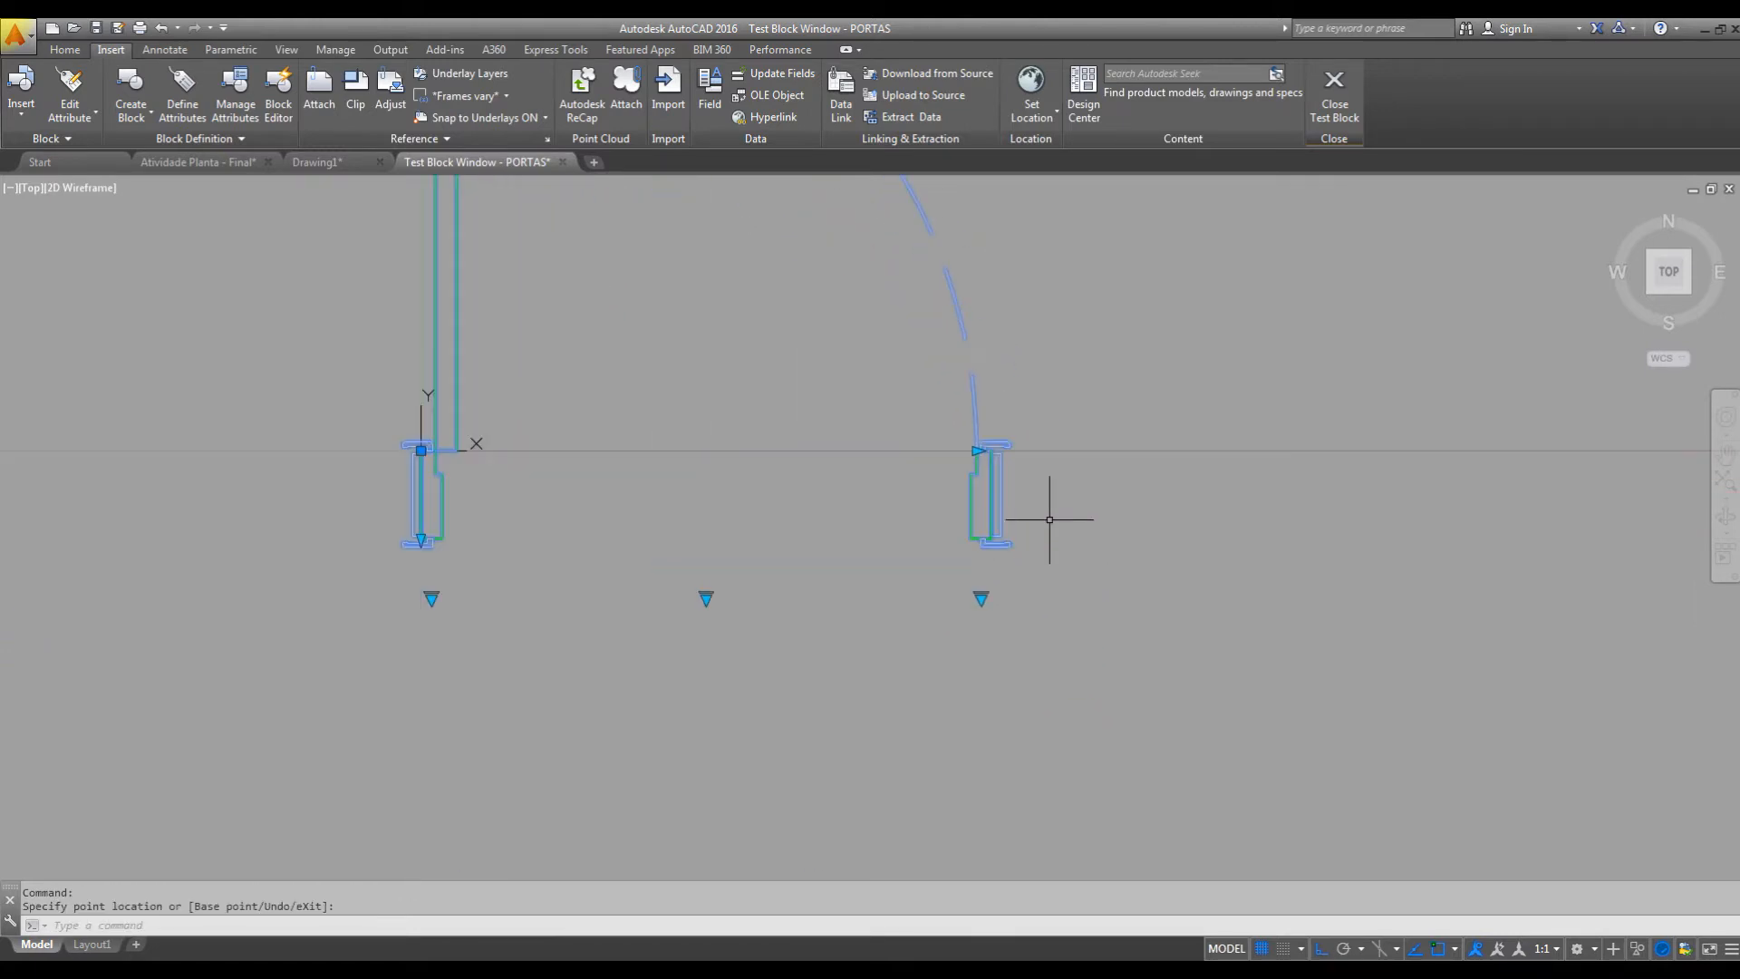
click(1038, 450)
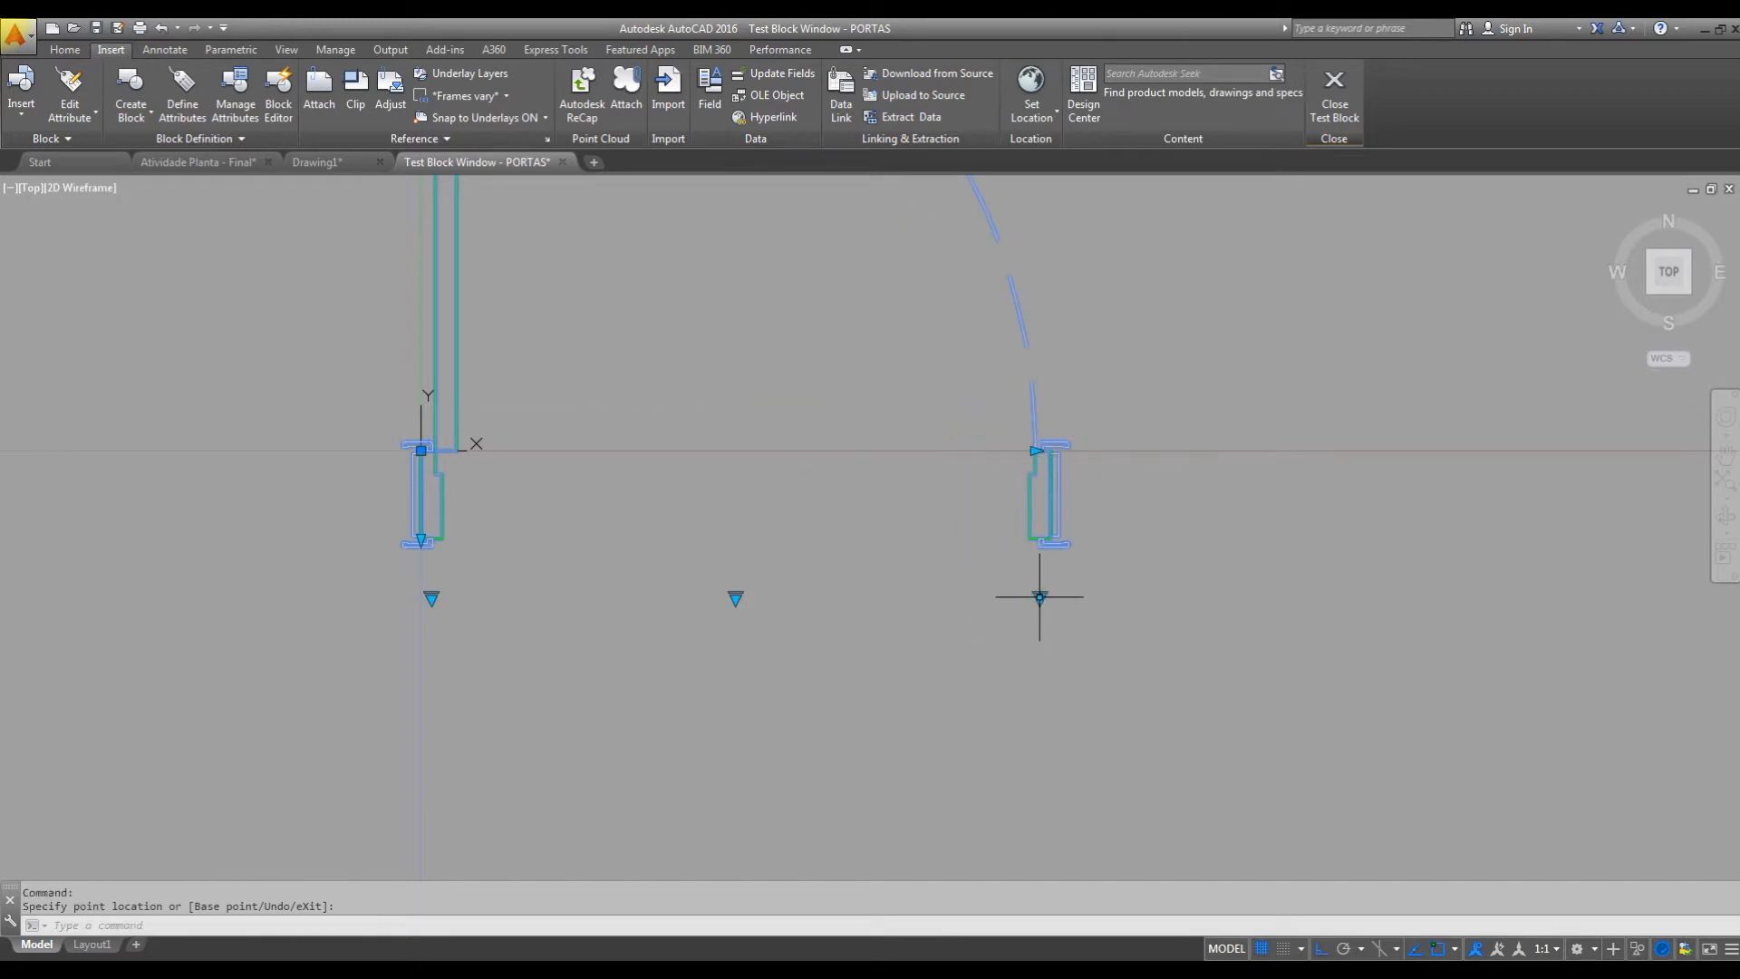
Choose a door width from the test block's width list and set its visibility state to COM SOLEIRA.
click(1039, 595)
click(1096, 652)
scroll(958, 651, down, 4)
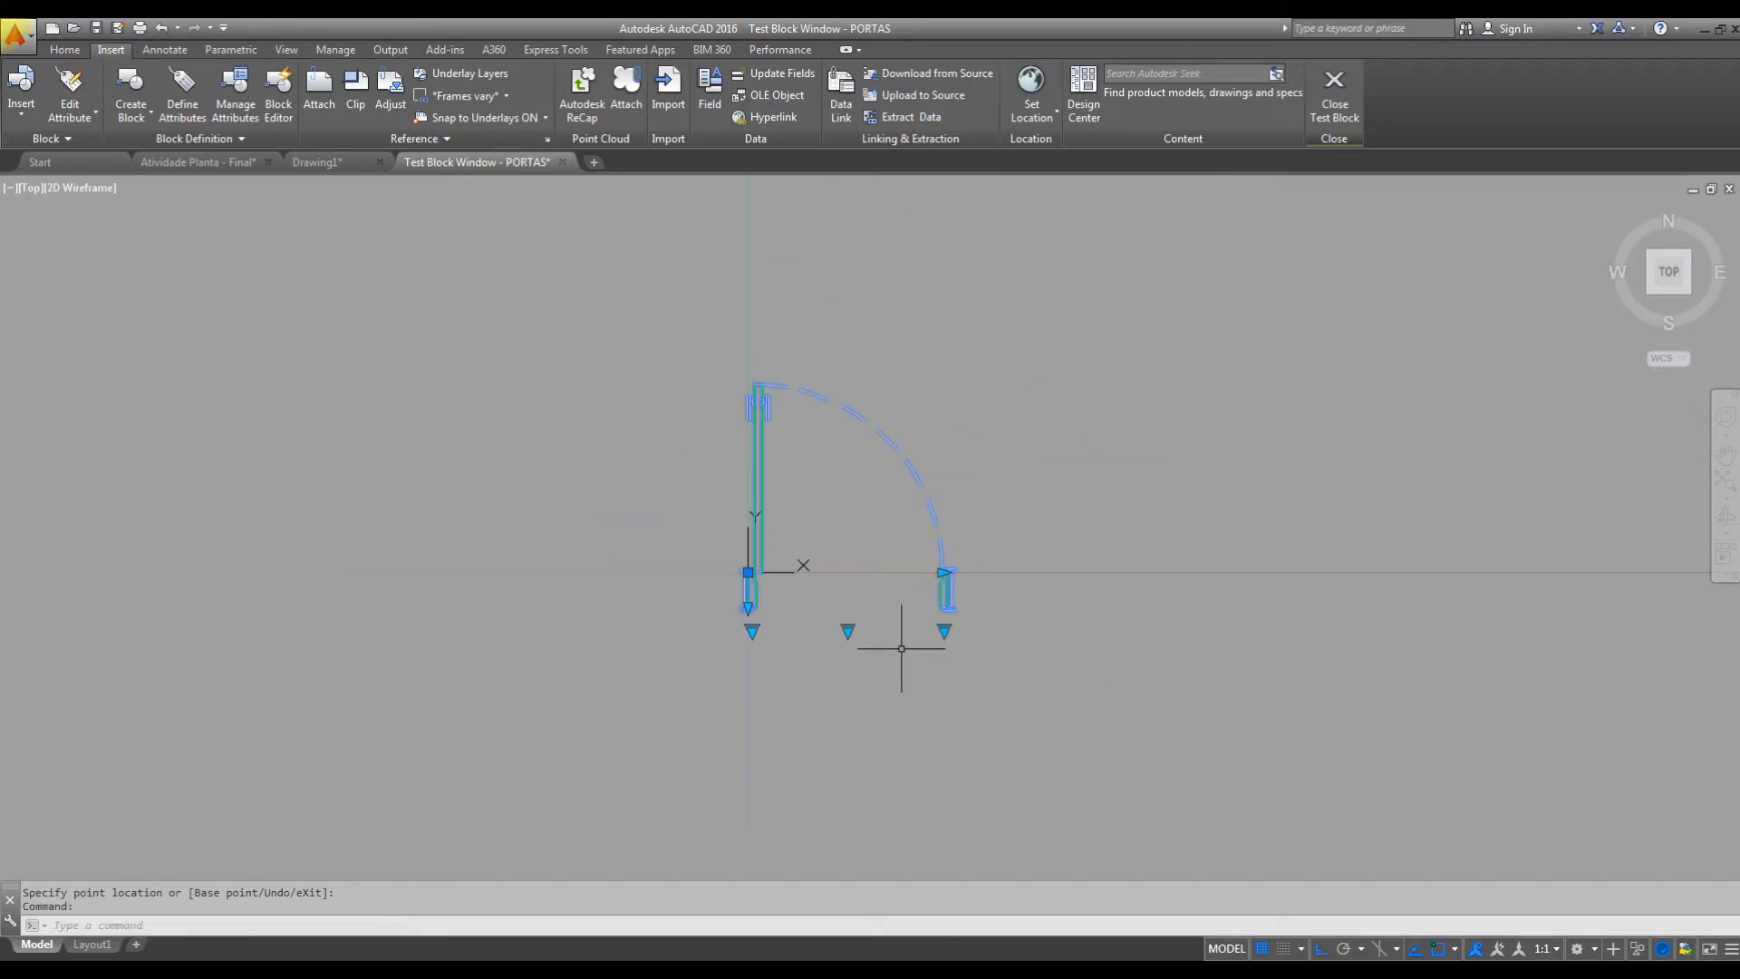
click(849, 631)
click(913, 664)
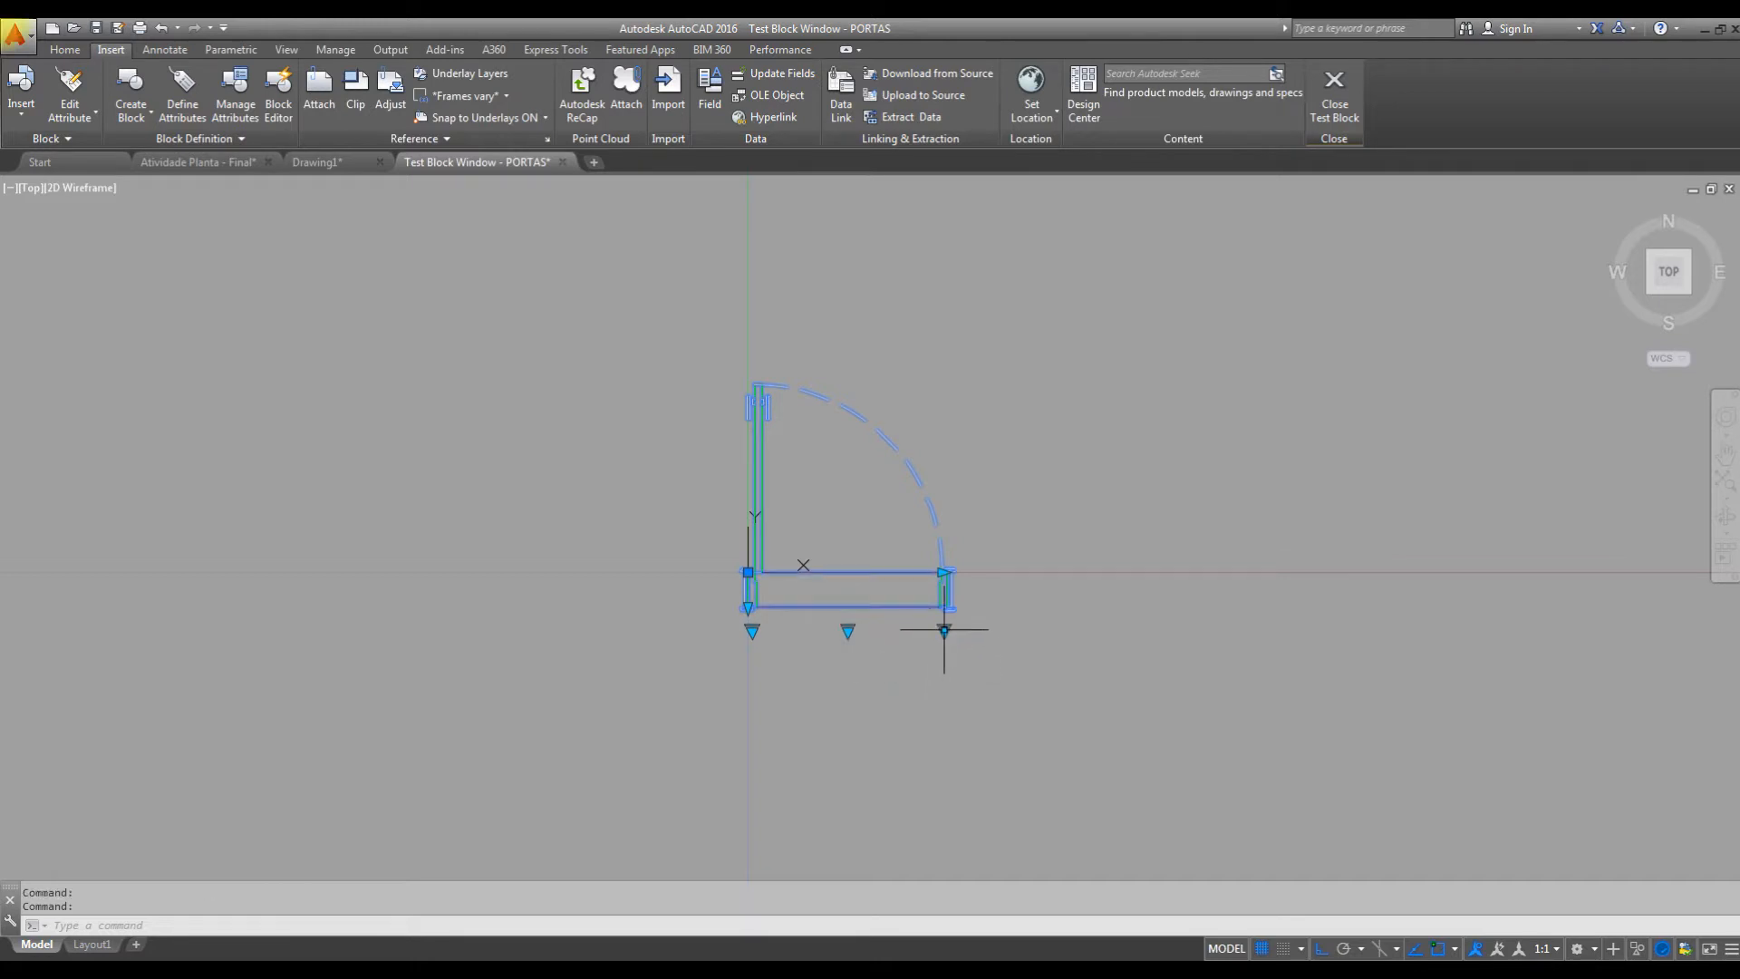
Choose another door width from the list, try the visibility grip again and close the block test.
click(944, 630)
click(993, 721)
click(868, 629)
click(870, 624)
click(871, 630)
click(953, 642)
click(1334, 90)
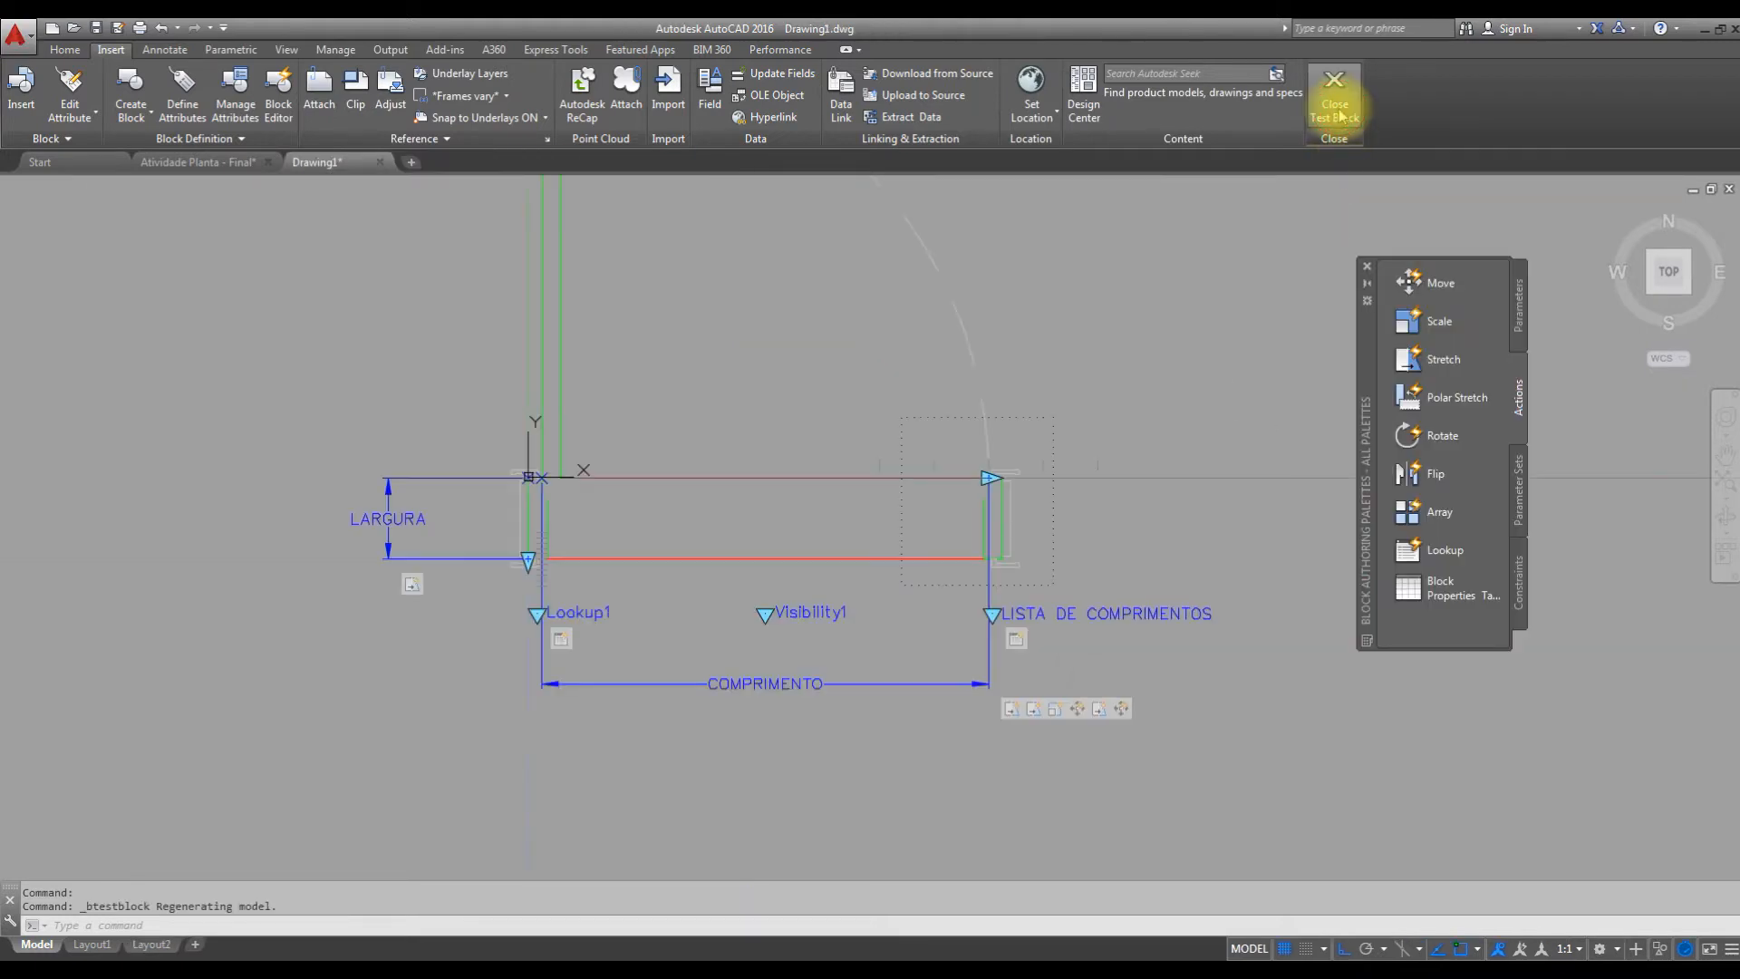
Start a new block test and set the door's visibility state to COM SOLEIRA.
middle_drag(1083, 536, 1100, 582)
scroll(1081, 554, down, 2)
middle_drag(1066, 527, 1055, 560)
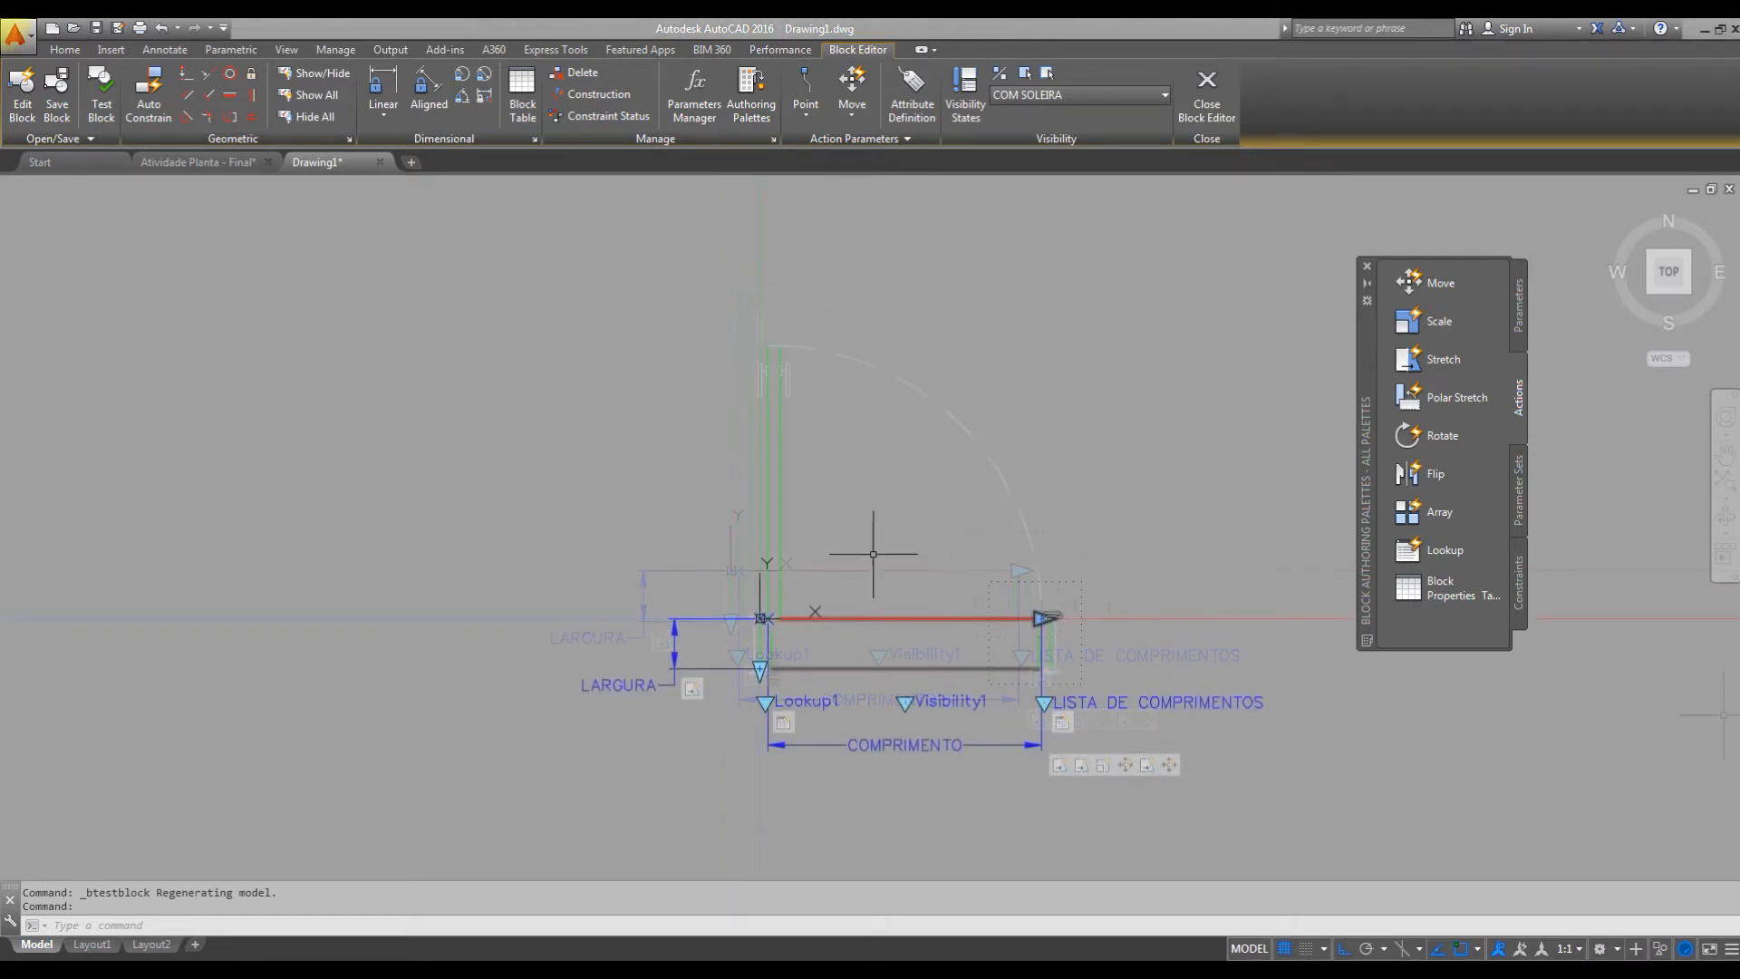
middle_drag(847, 663, 912, 658)
scroll(937, 641, up, 2)
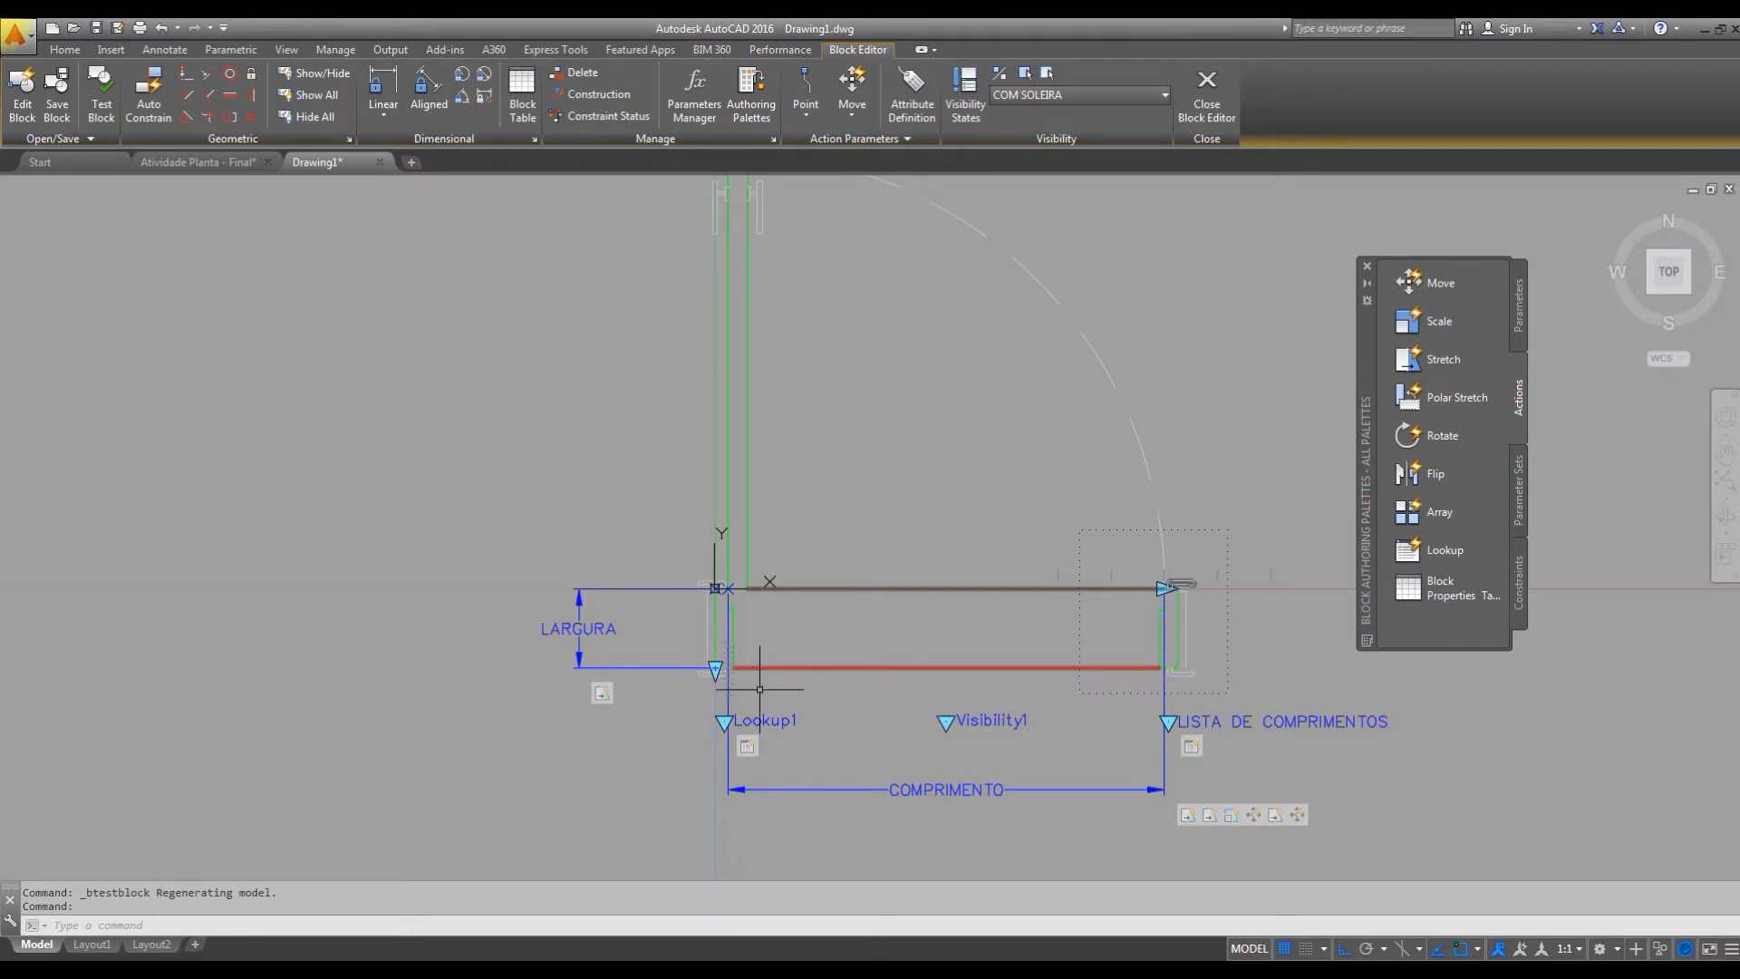
click(100, 116)
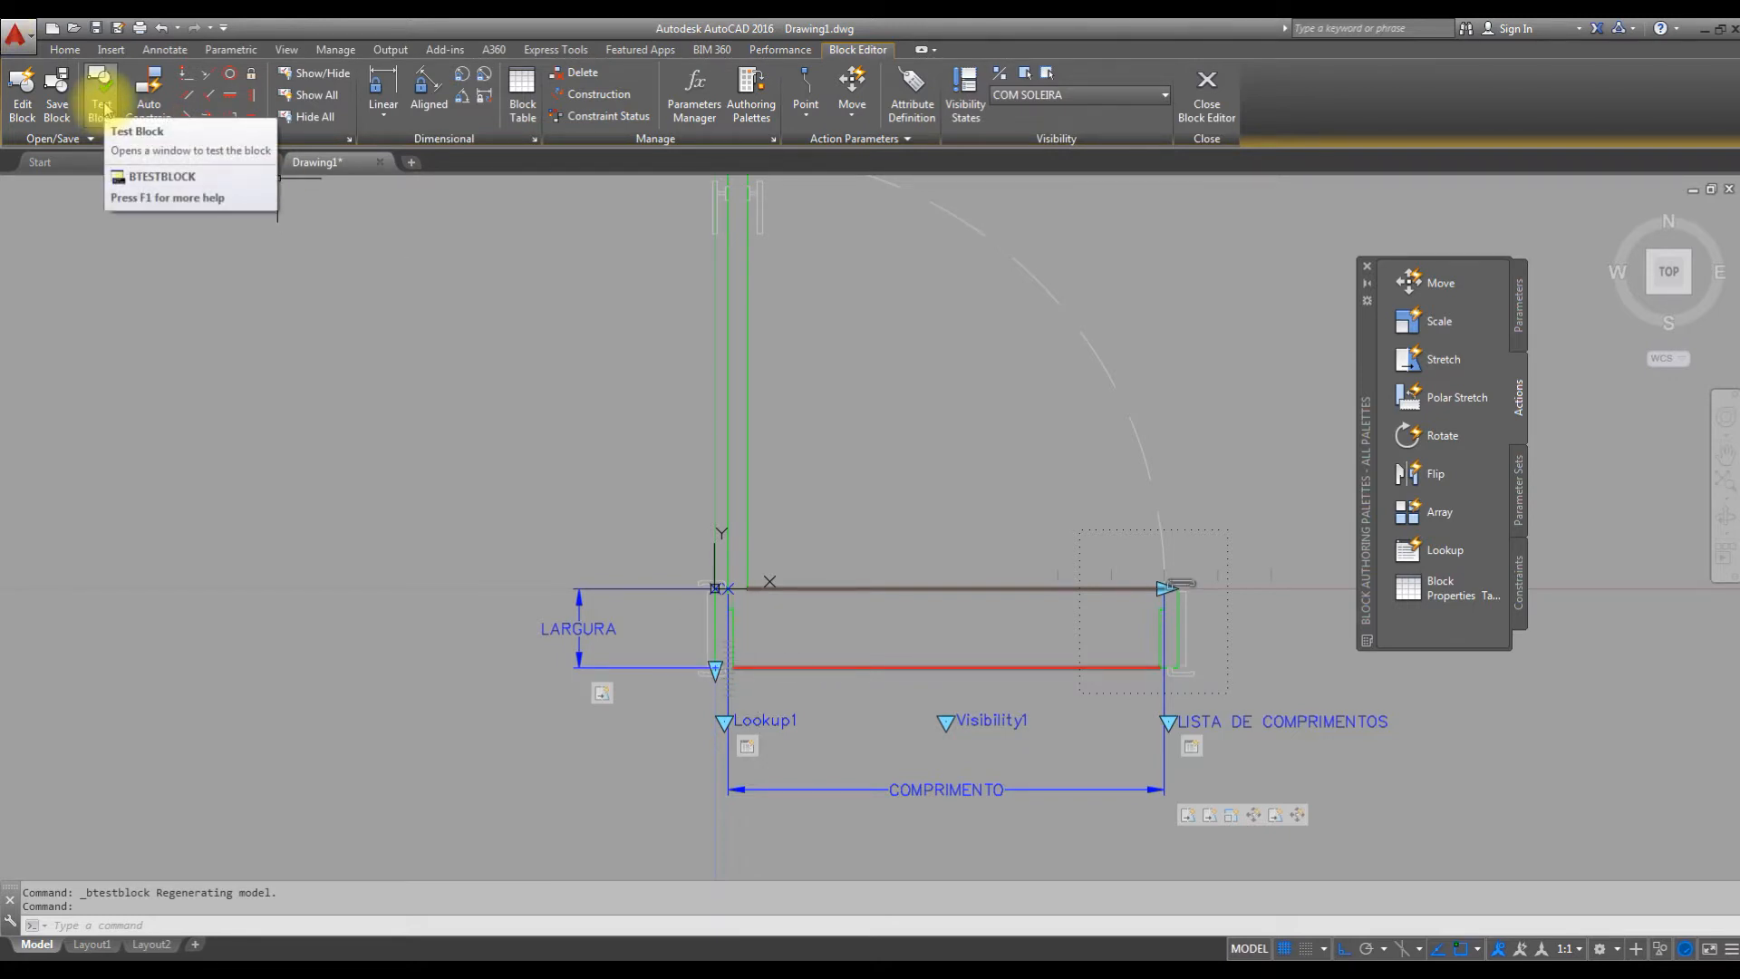
click(102, 100)
click(996, 408)
click(895, 455)
click(862, 555)
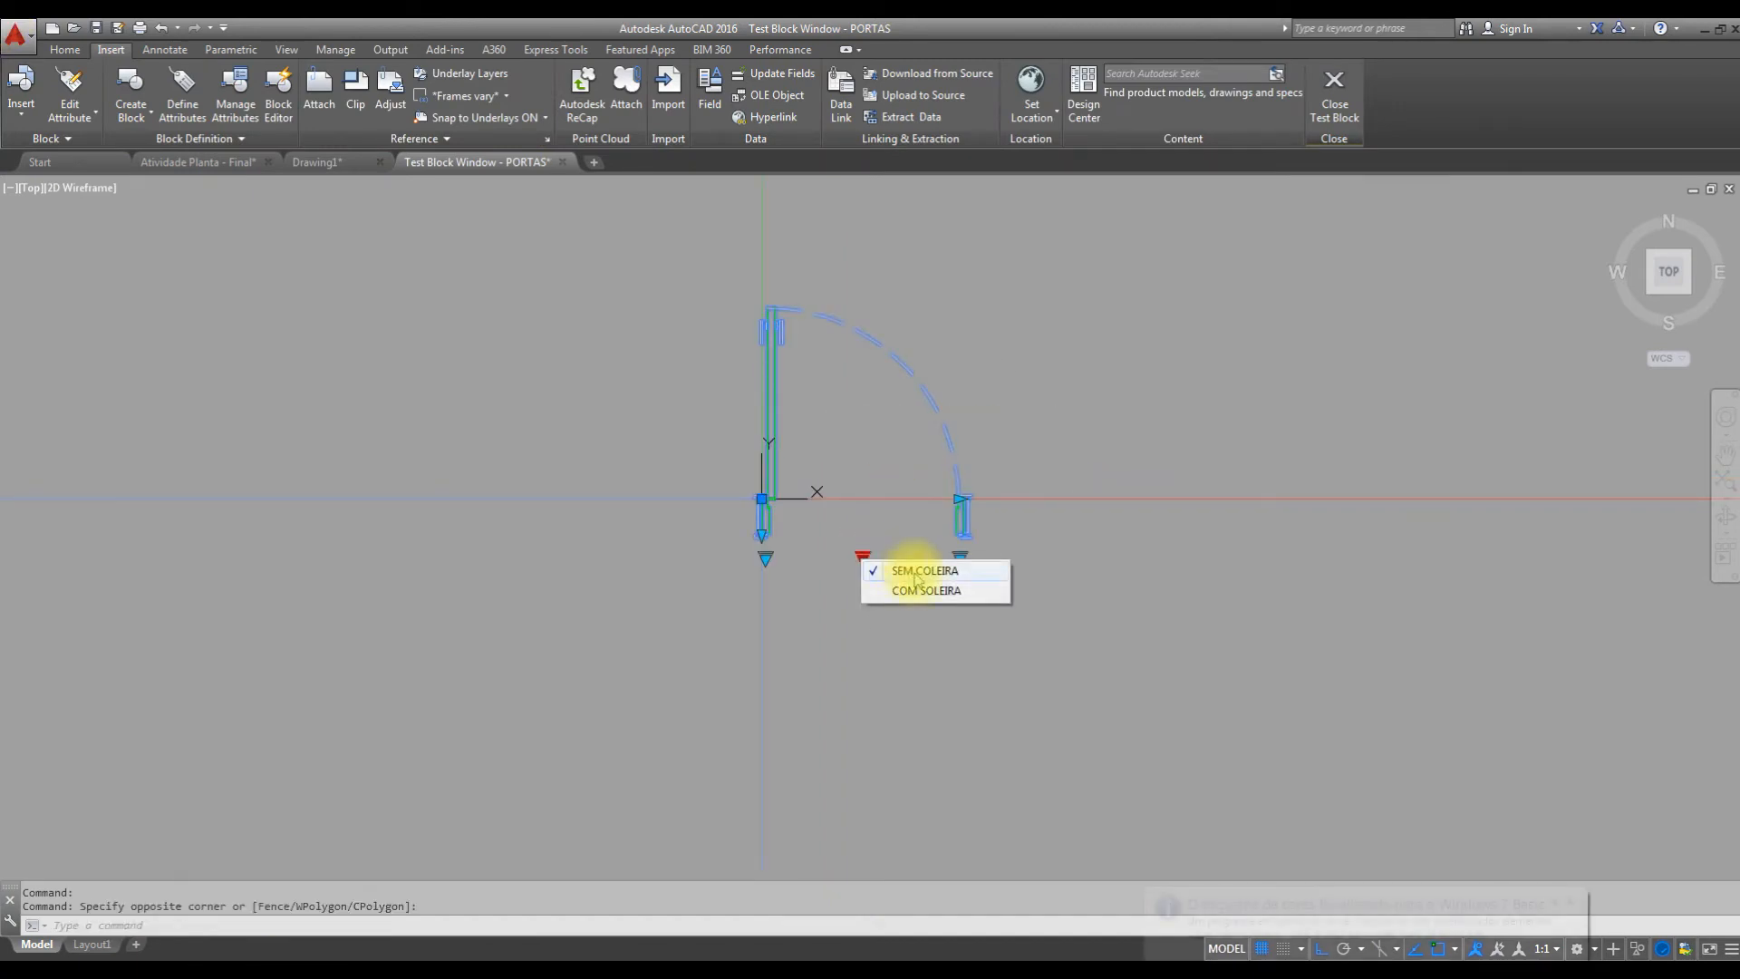
click(918, 591)
Stretch the test door's jamb depth deeper, shallower and back to the lower threshold line, and close the test.
scroll(756, 556, up, 3)
click(762, 499)
click(762, 533)
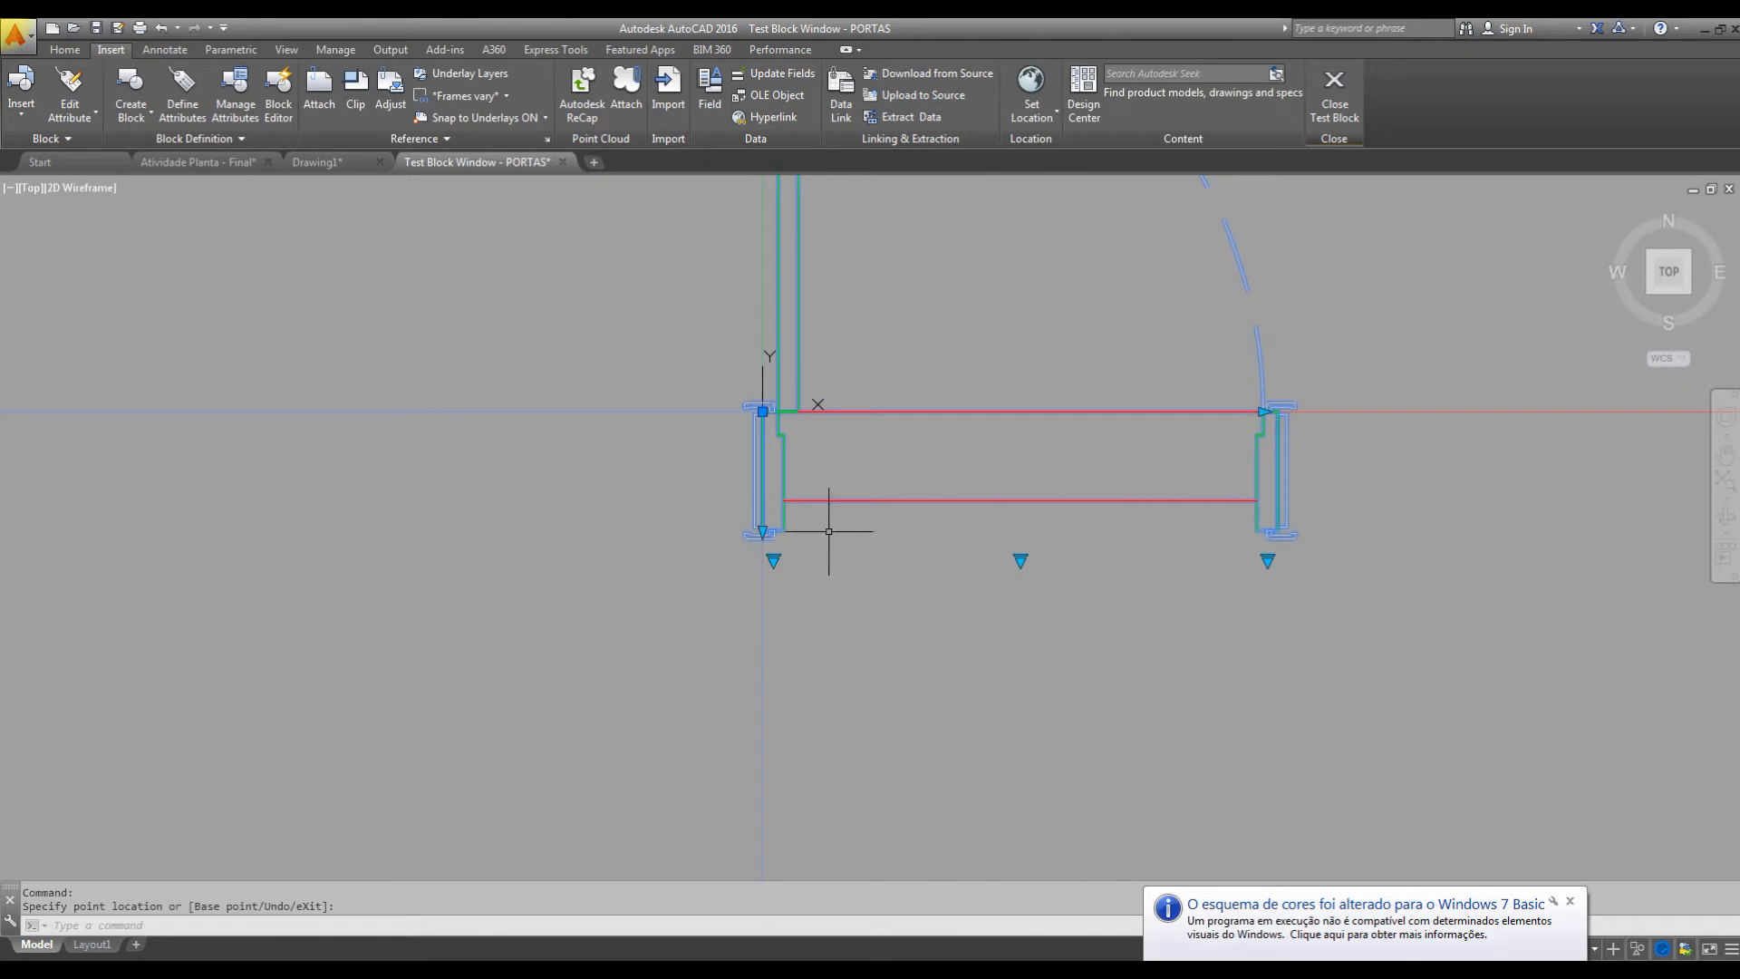
click(762, 531)
click(762, 472)
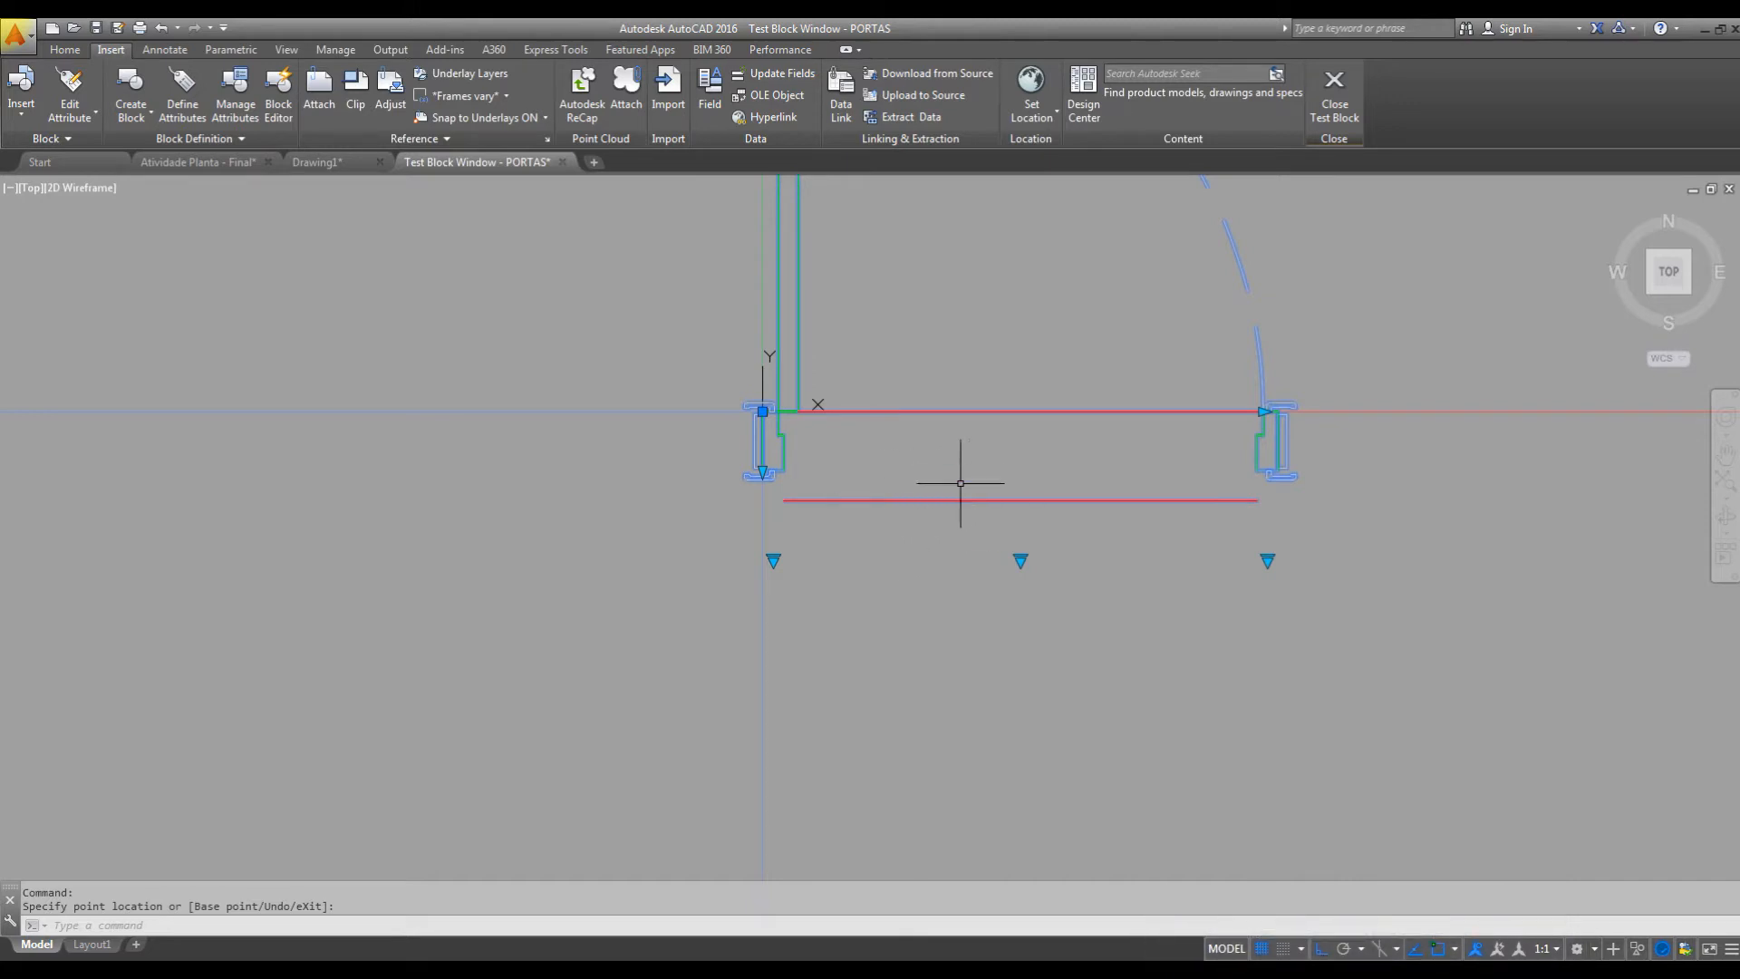
click(762, 471)
click(762, 500)
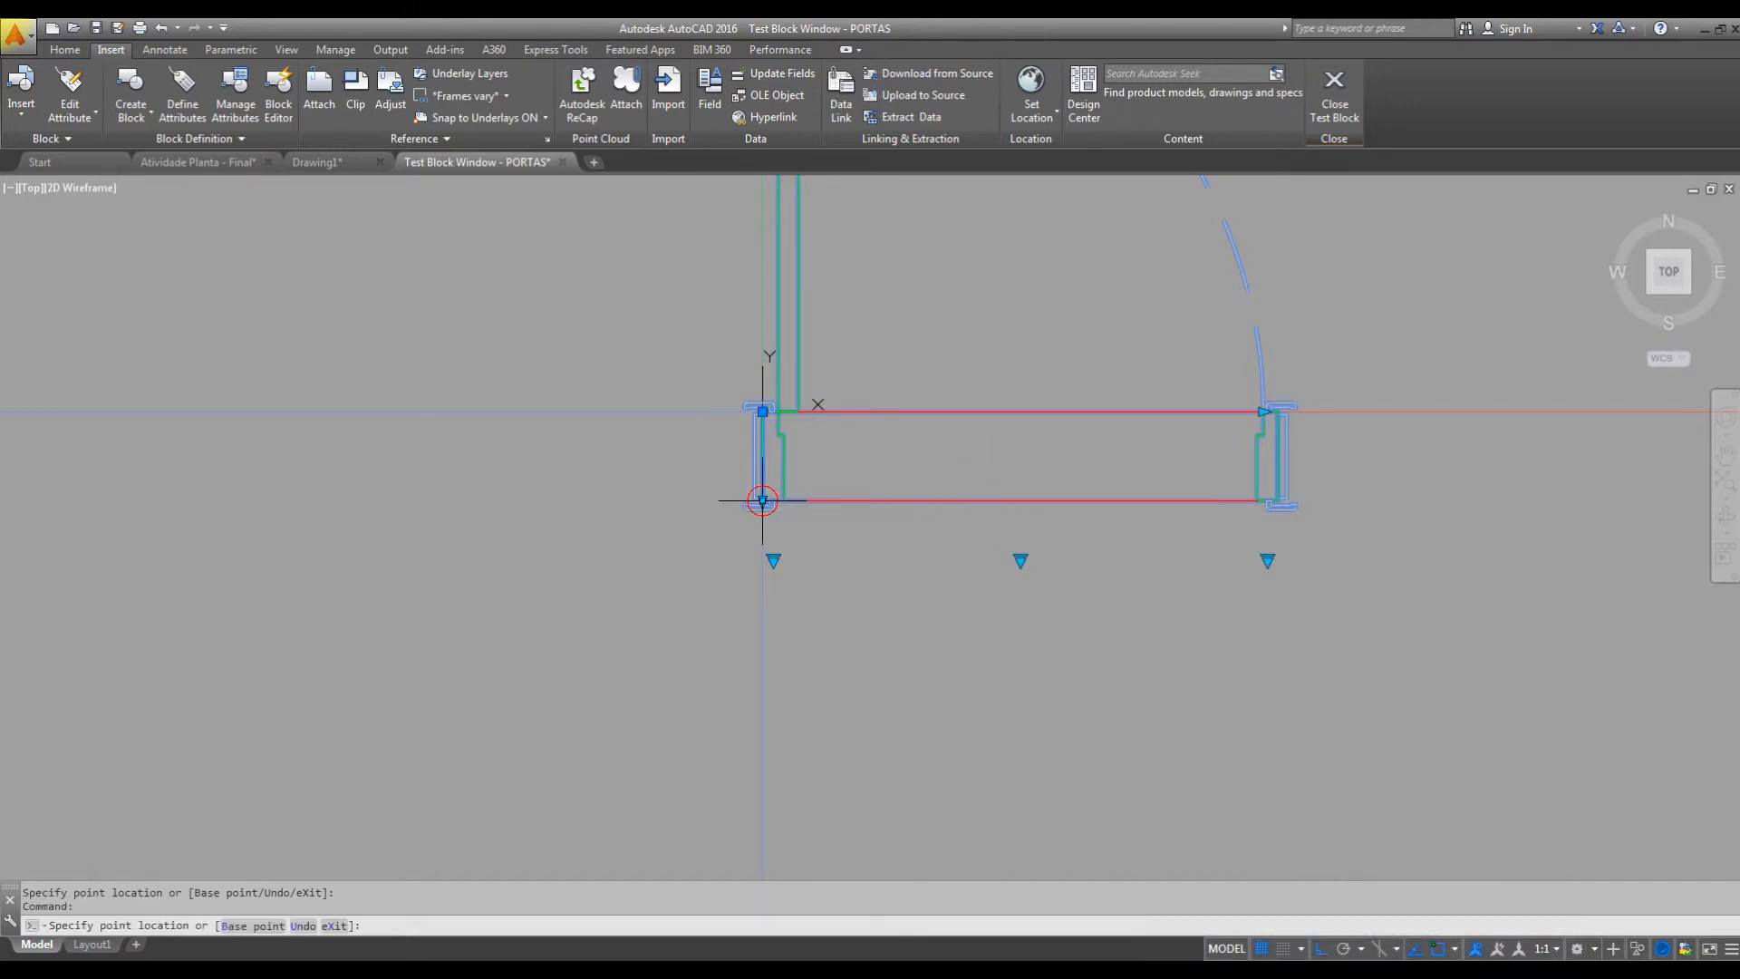
click(1352, 107)
Add a Move action to the LARGURA parameter's lower point, with the lower threshold line in its selection set.
mouse_move(1020, 626)
middle_down()
mouse_move(986, 532)
mouse_move(951, 509)
middle_up()
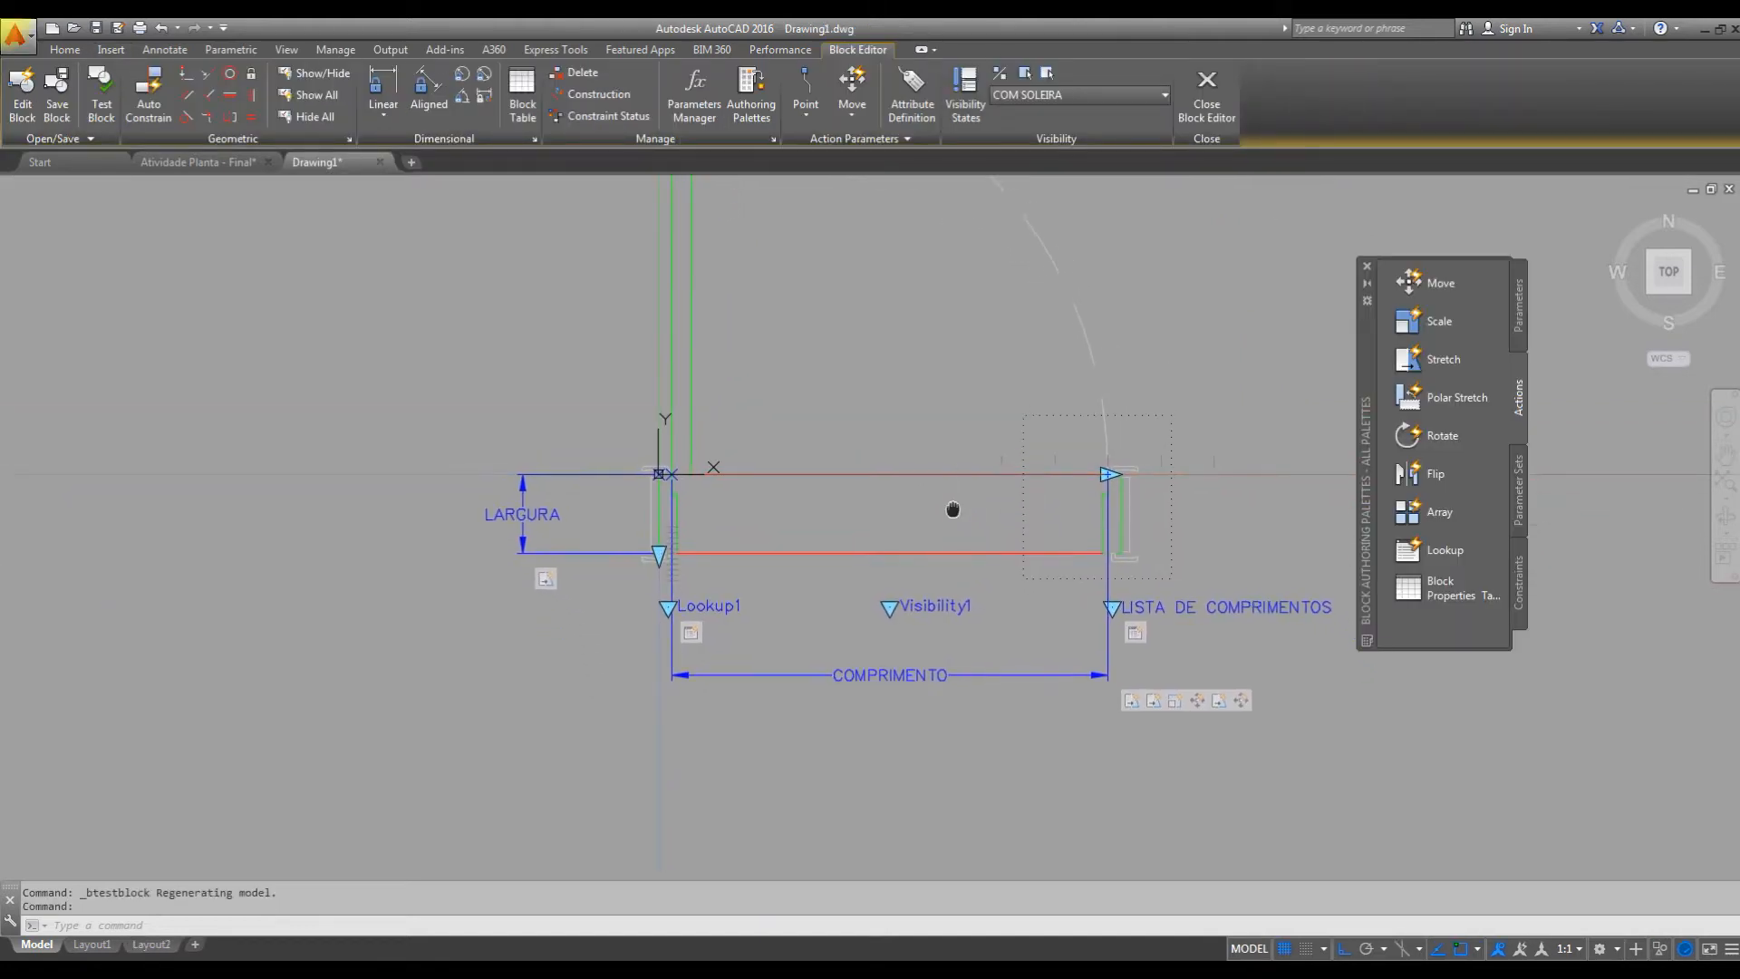
click(1409, 283)
middle_drag(916, 567, 991, 508)
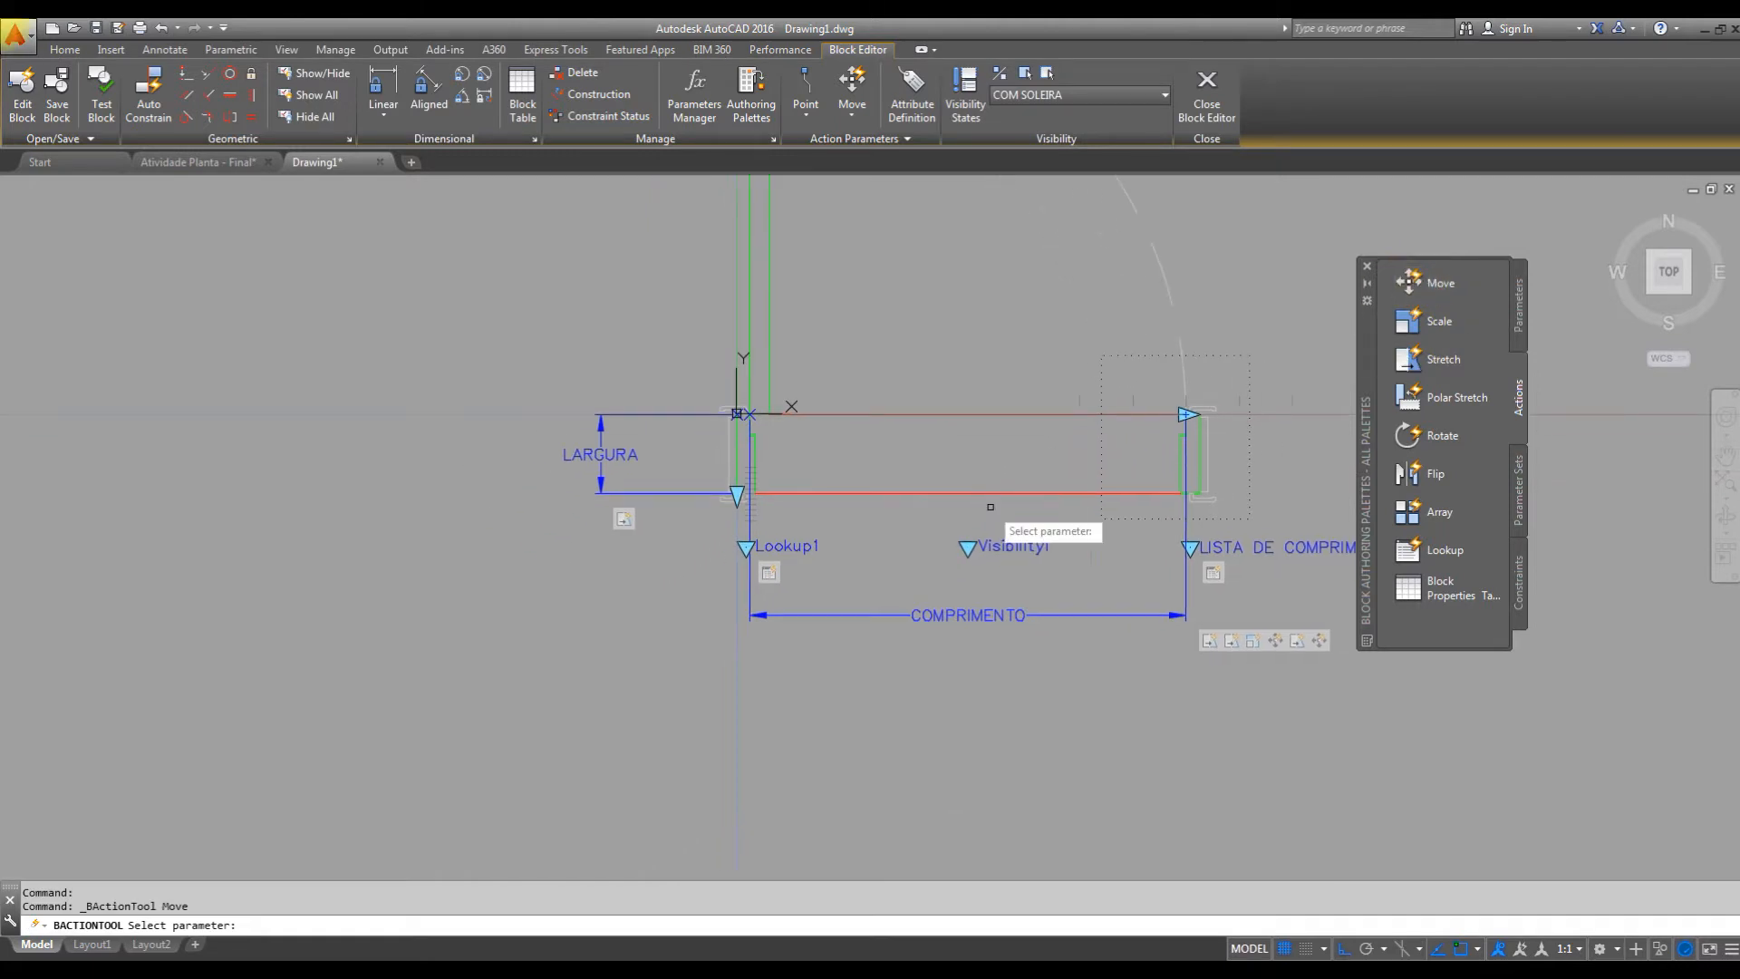
scroll(606, 513, up, 2)
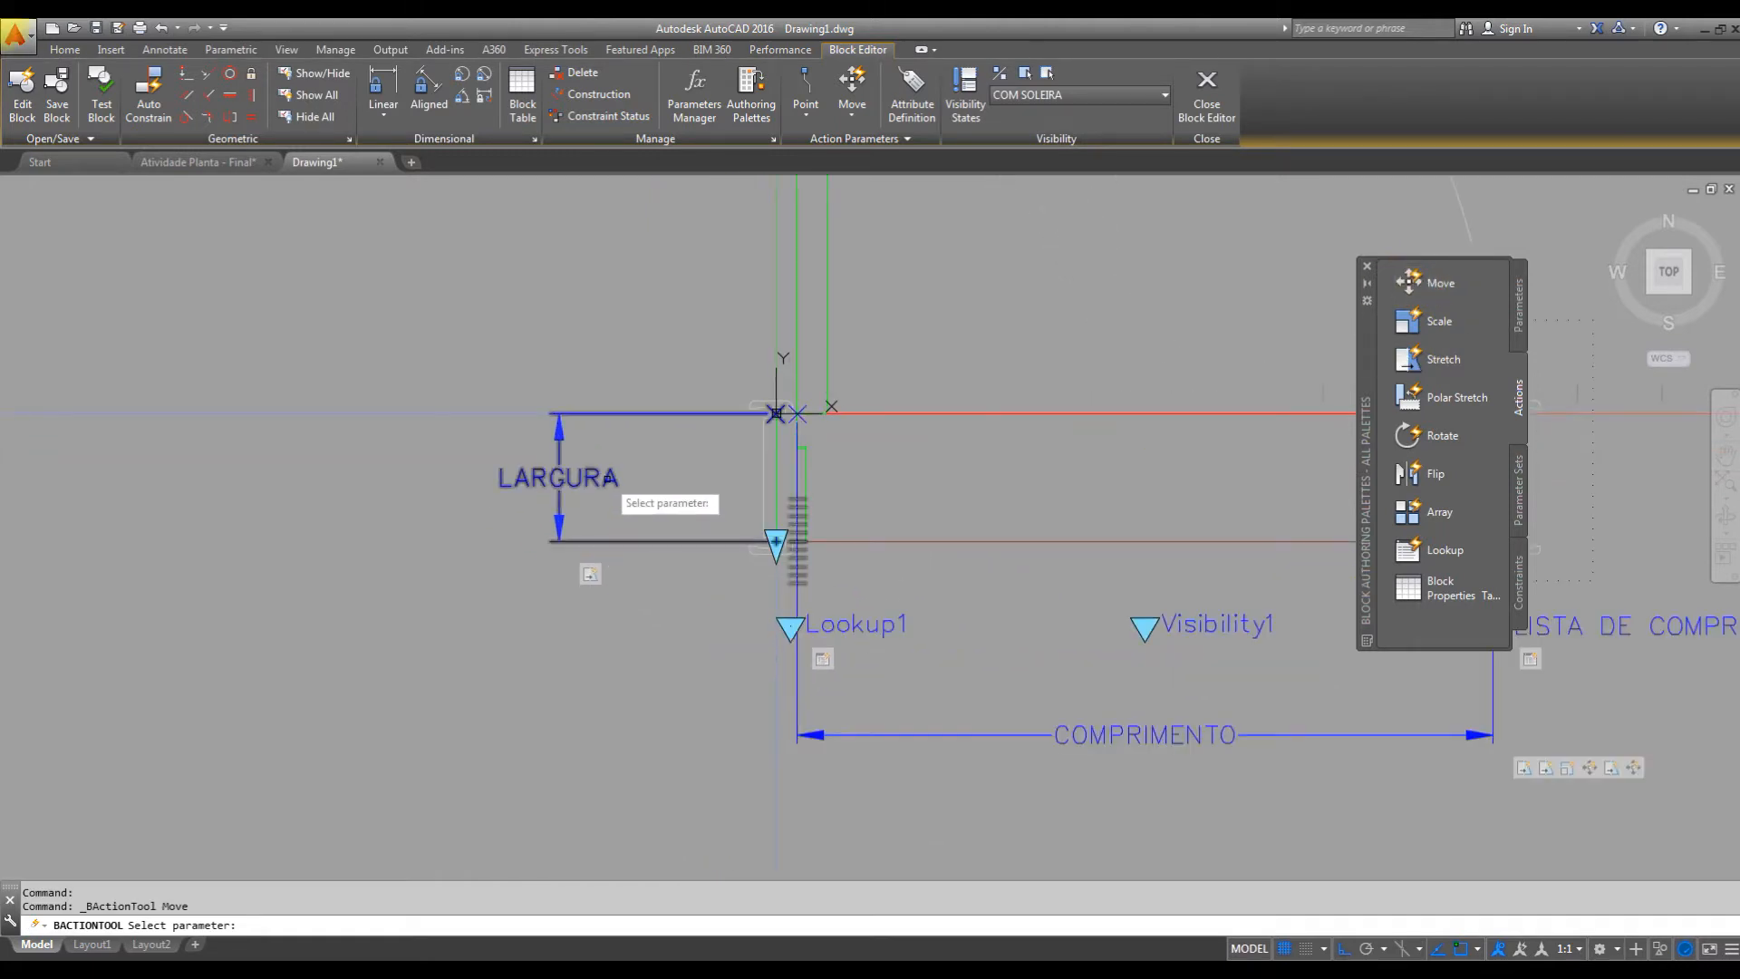
click(609, 478)
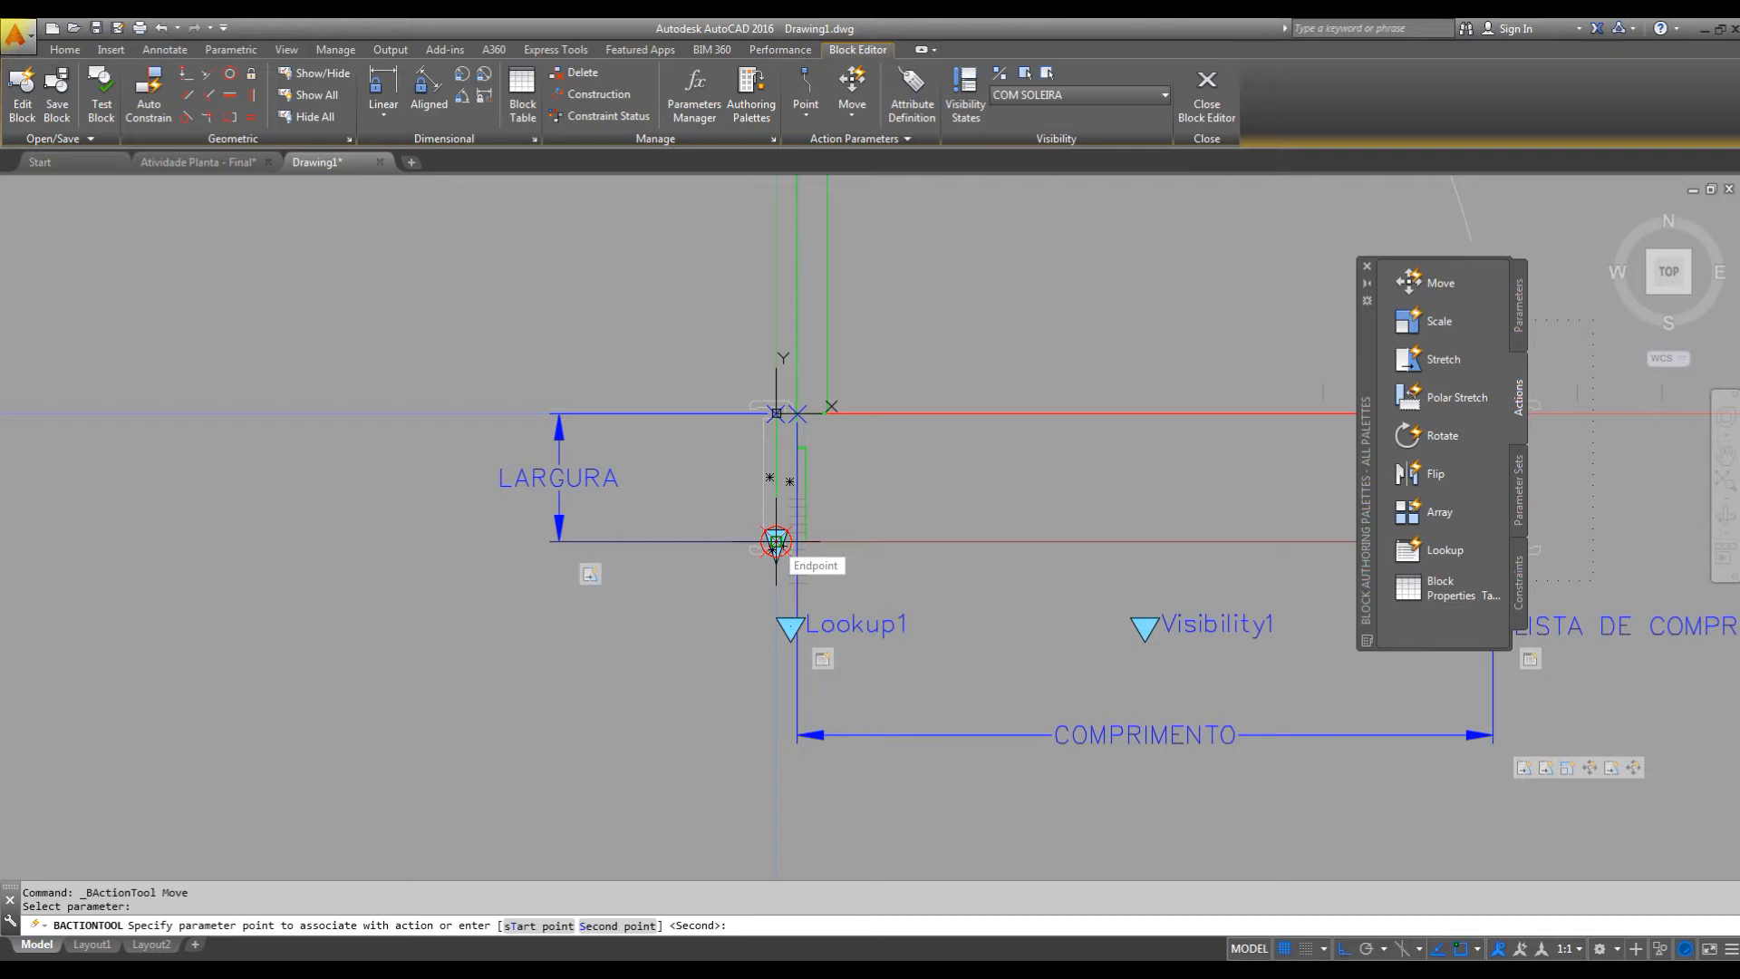
click(774, 542)
middle_drag(886, 602, 509, 590)
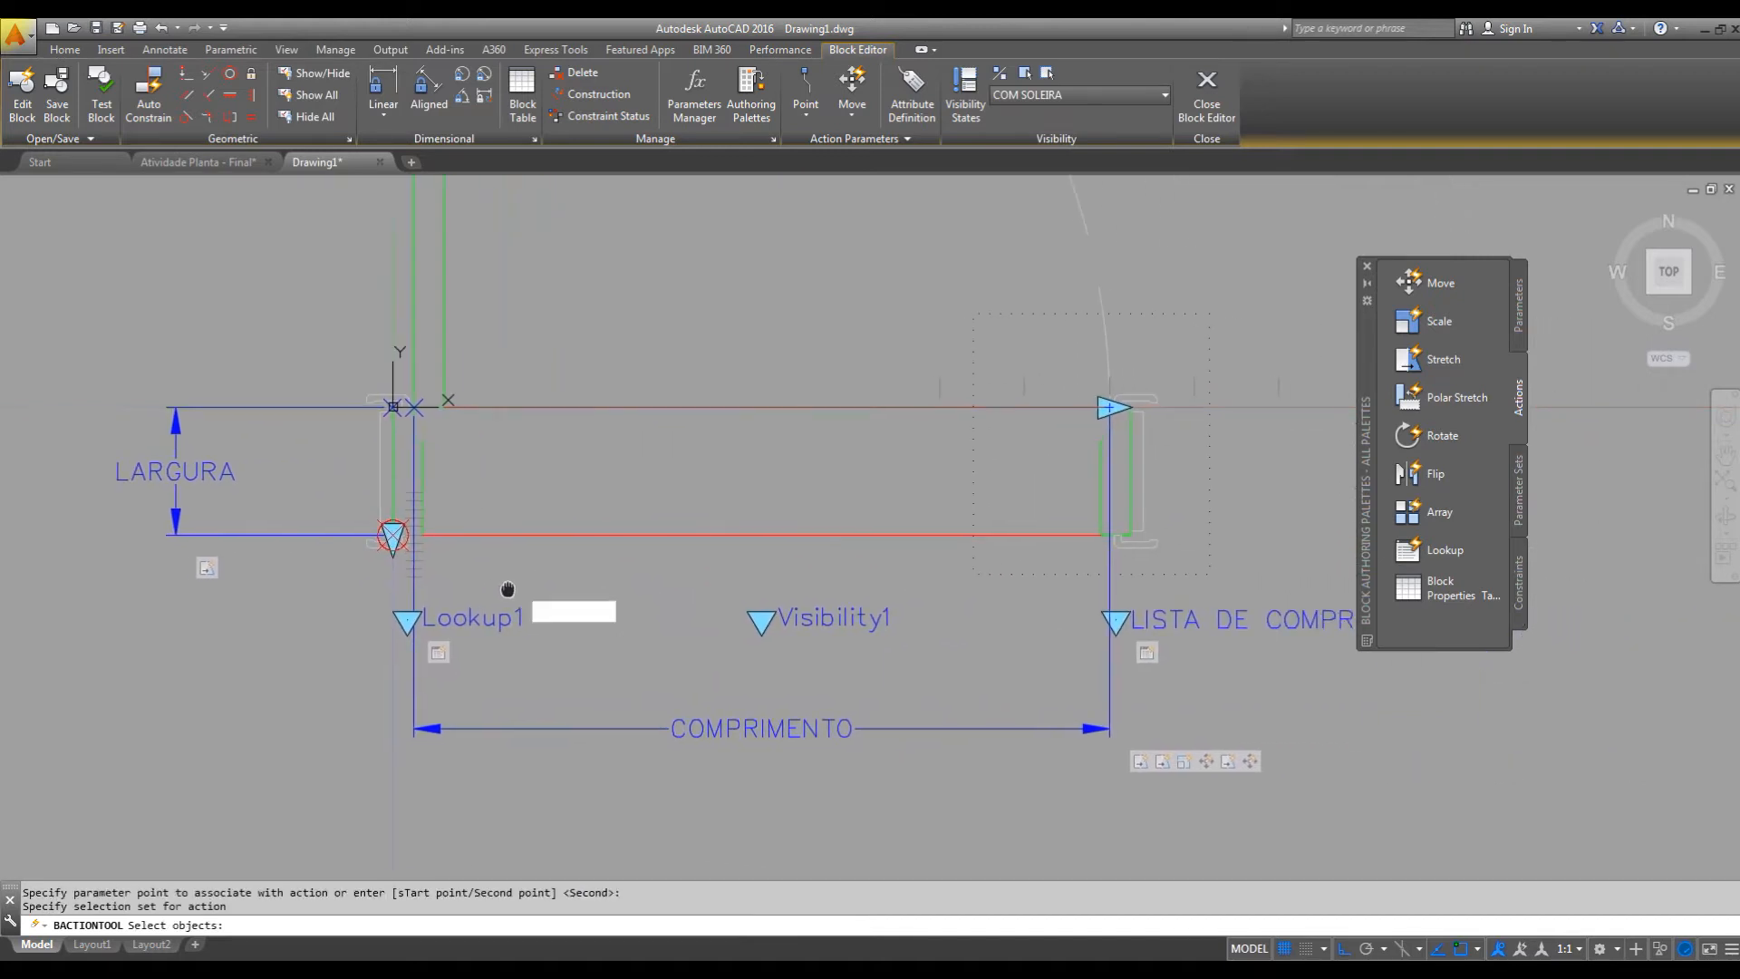
click(692, 535)
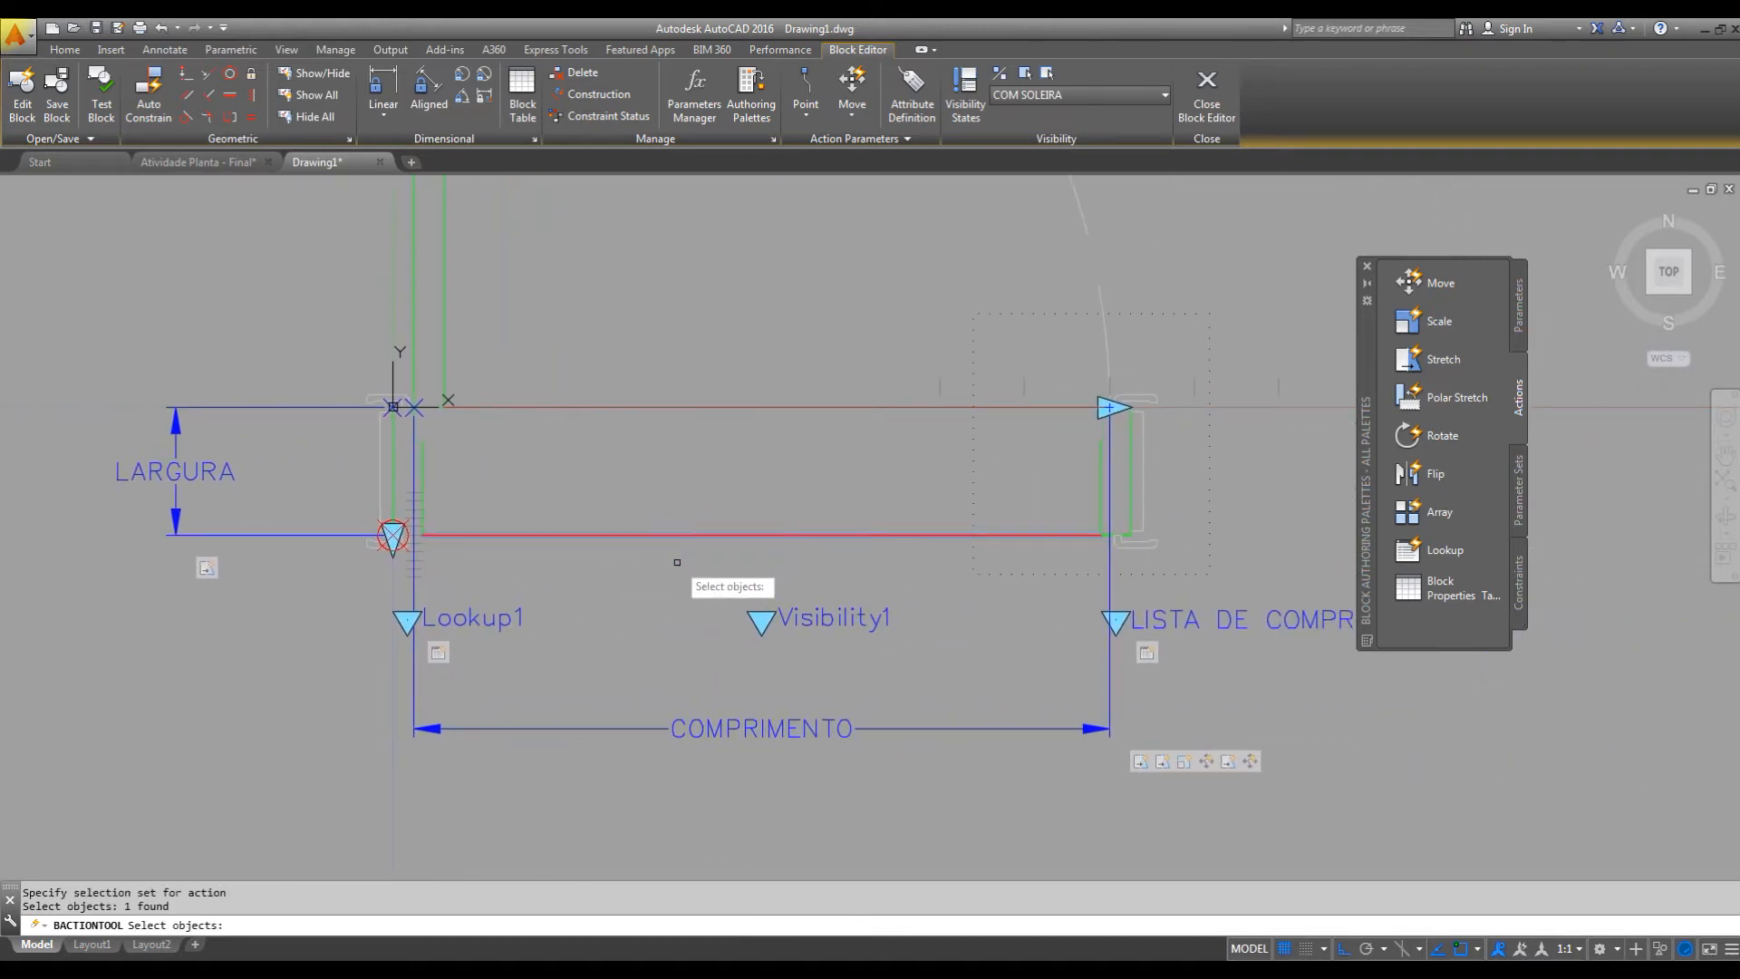
key(Return)
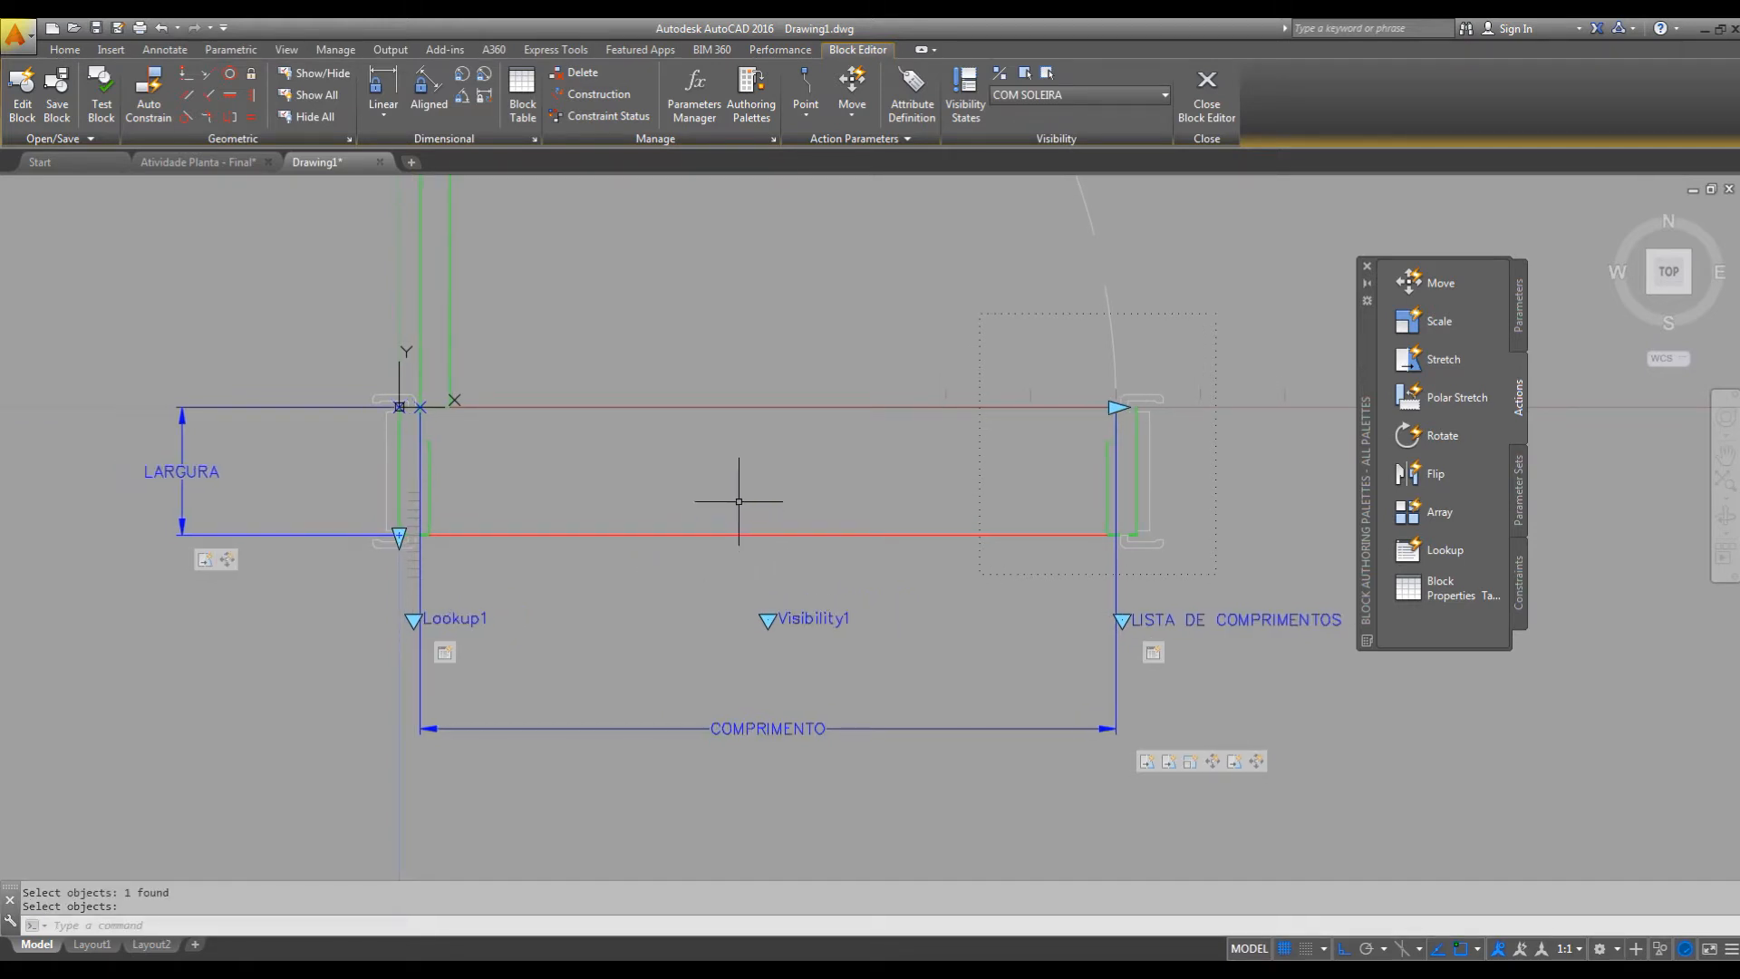
scroll(737, 507, down, 4)
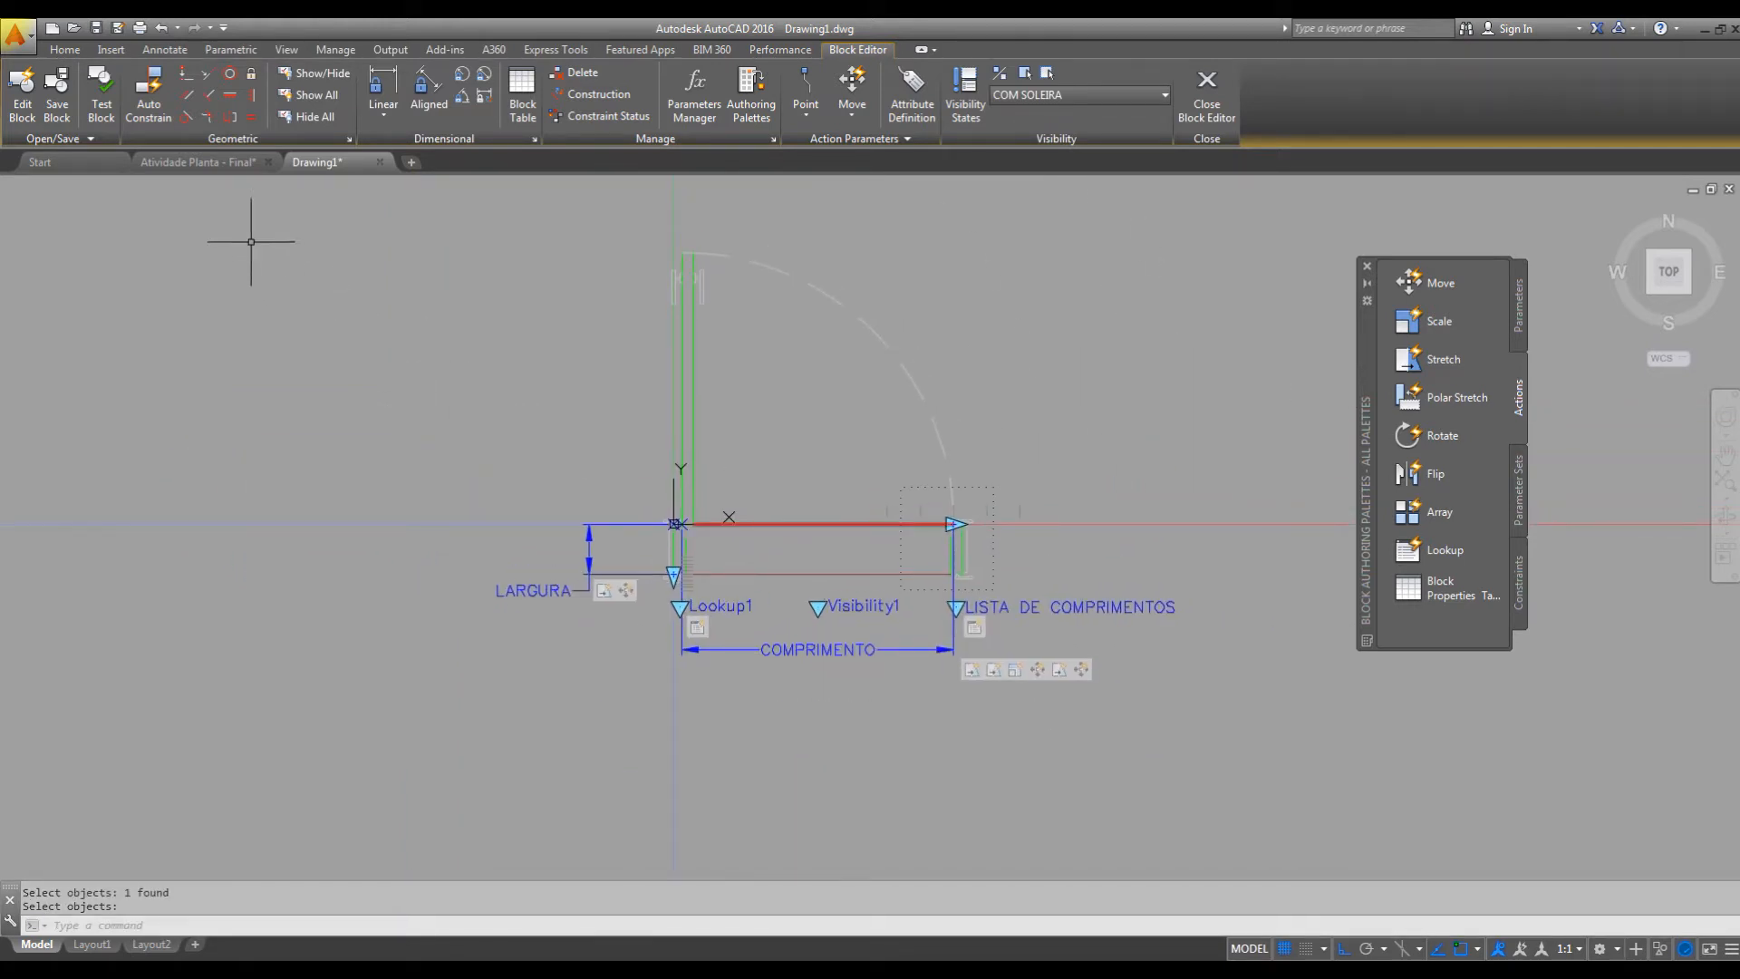
scroll(625, 589, up, 4)
middle_drag(827, 613, 598, 626)
middle_drag(955, 566, 845, 590)
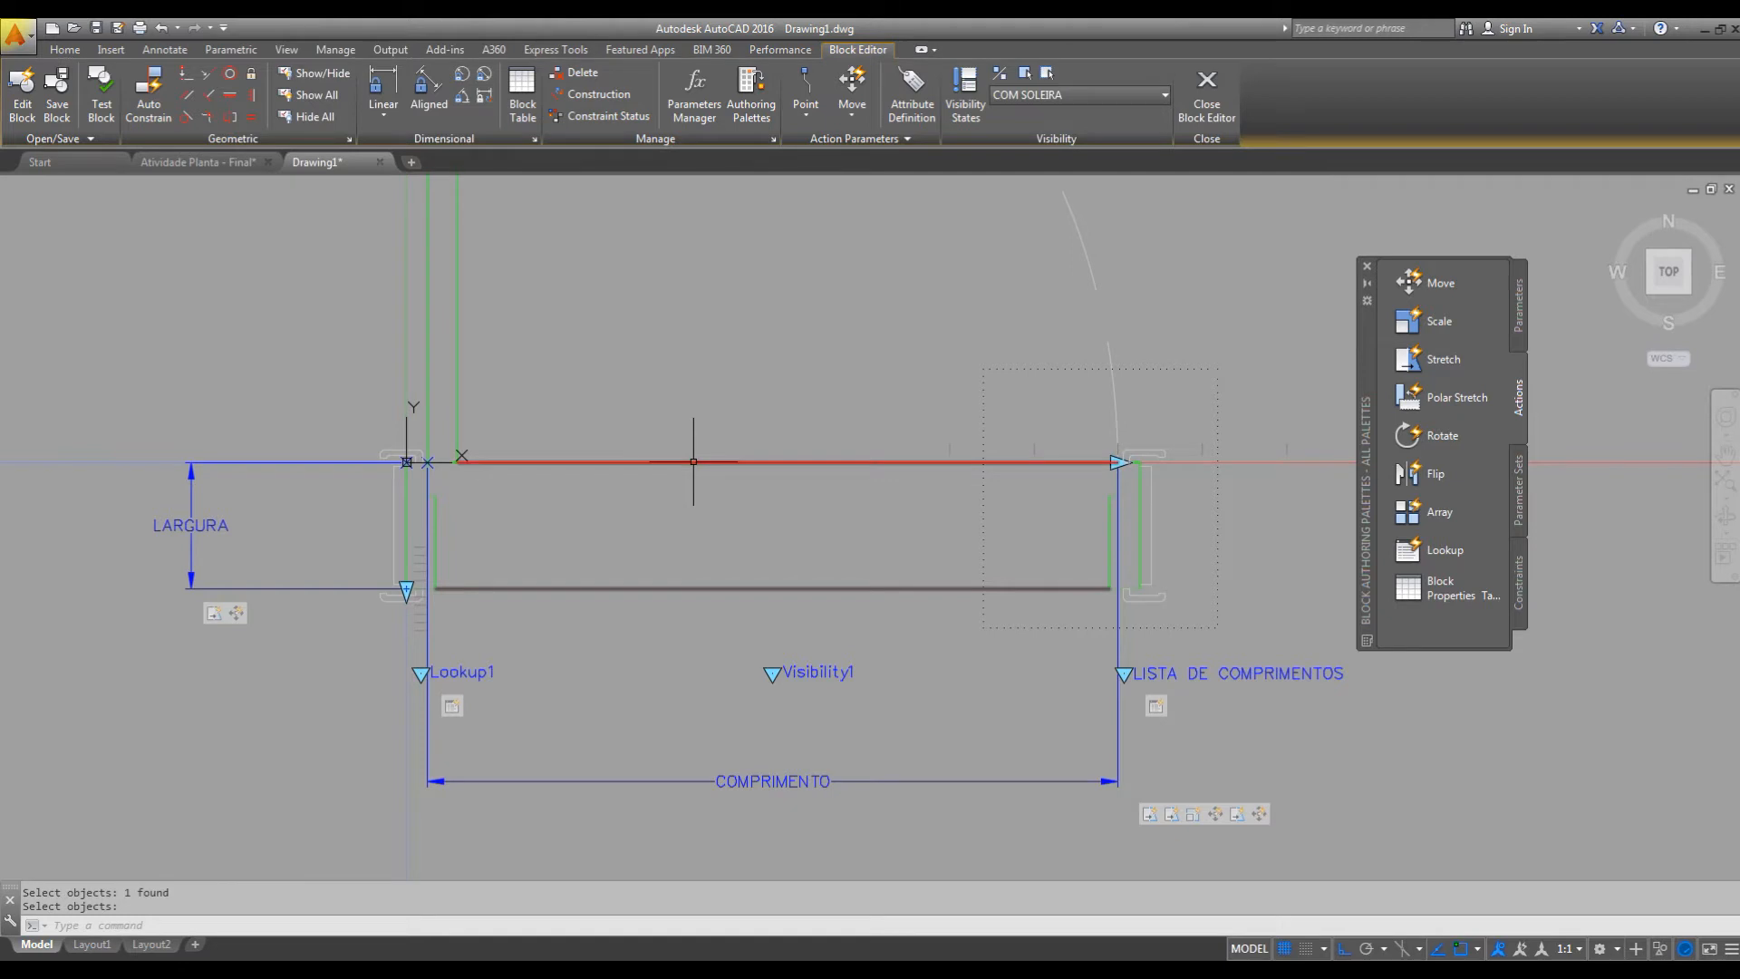
middle_drag(742, 528, 779, 510)
Start a new block test, select the test door and set its width to P - 90.
click(100, 102)
scroll(896, 405, up, 2)
click(891, 406)
click(887, 496)
mouse_move(905, 540)
middle_down()
mouse_move(928, 482)
mouse_move(969, 527)
middle_up()
scroll(954, 476, up, 2)
click(982, 679)
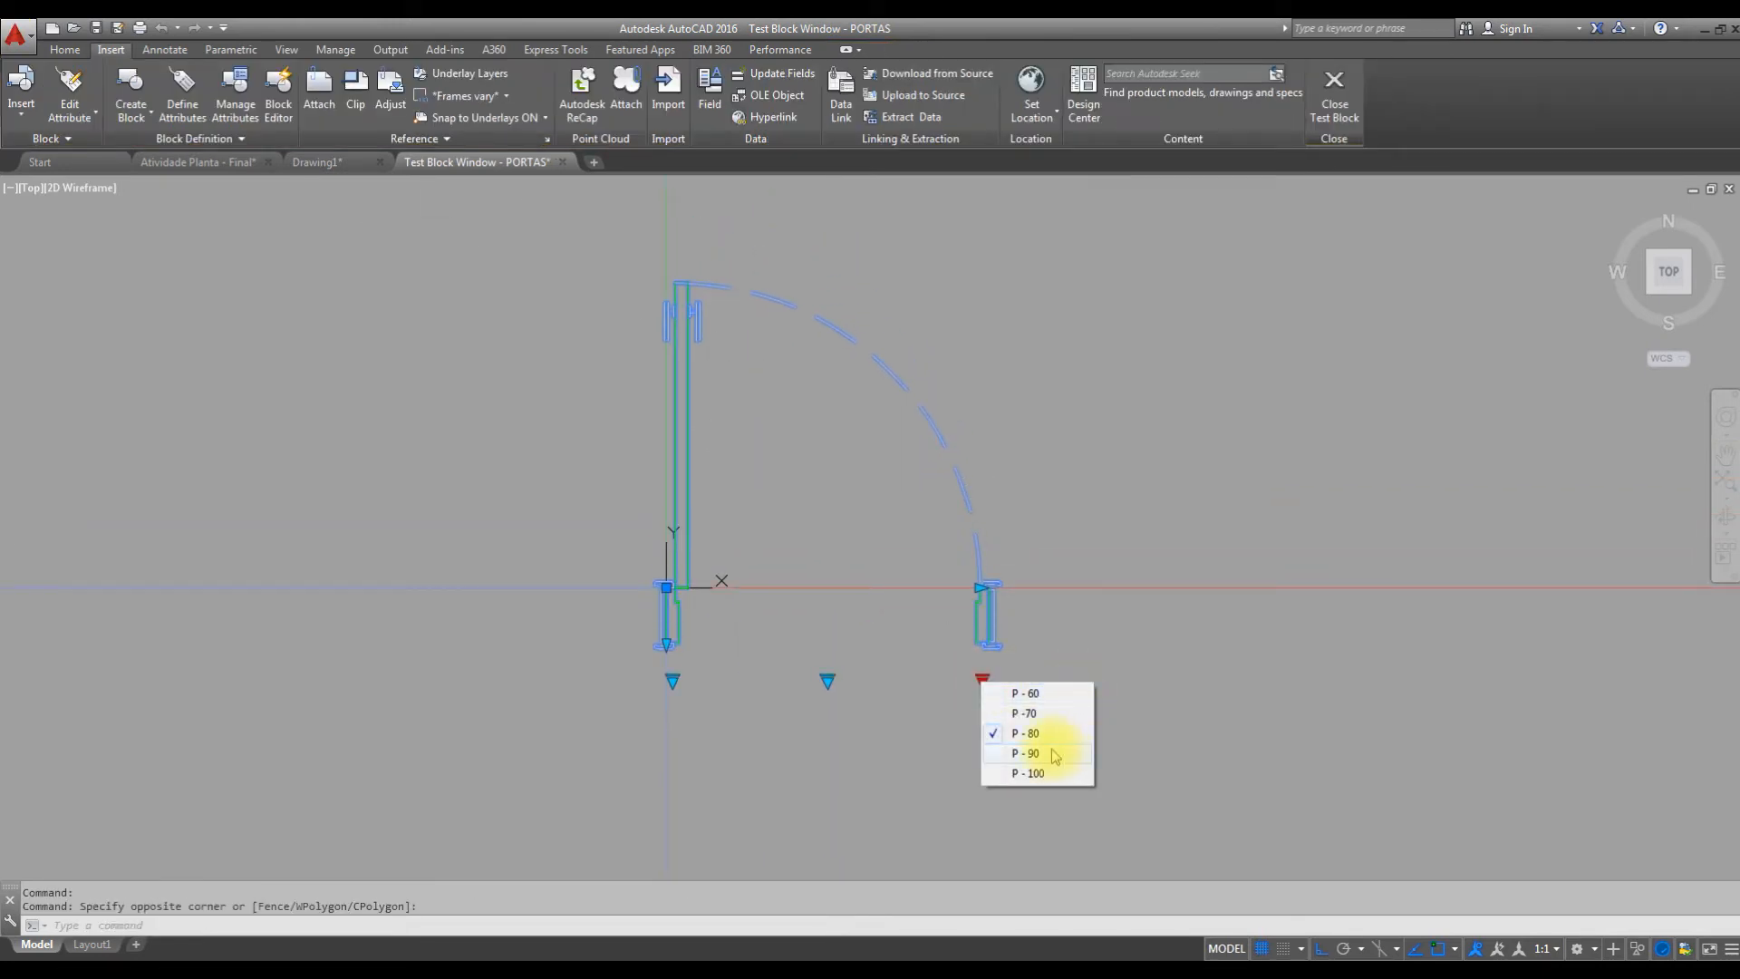
click(1042, 749)
Set the test door's visibility state to COM SOLEIRA and try jamb depths of 10 cm and 20 cm.
click(846, 680)
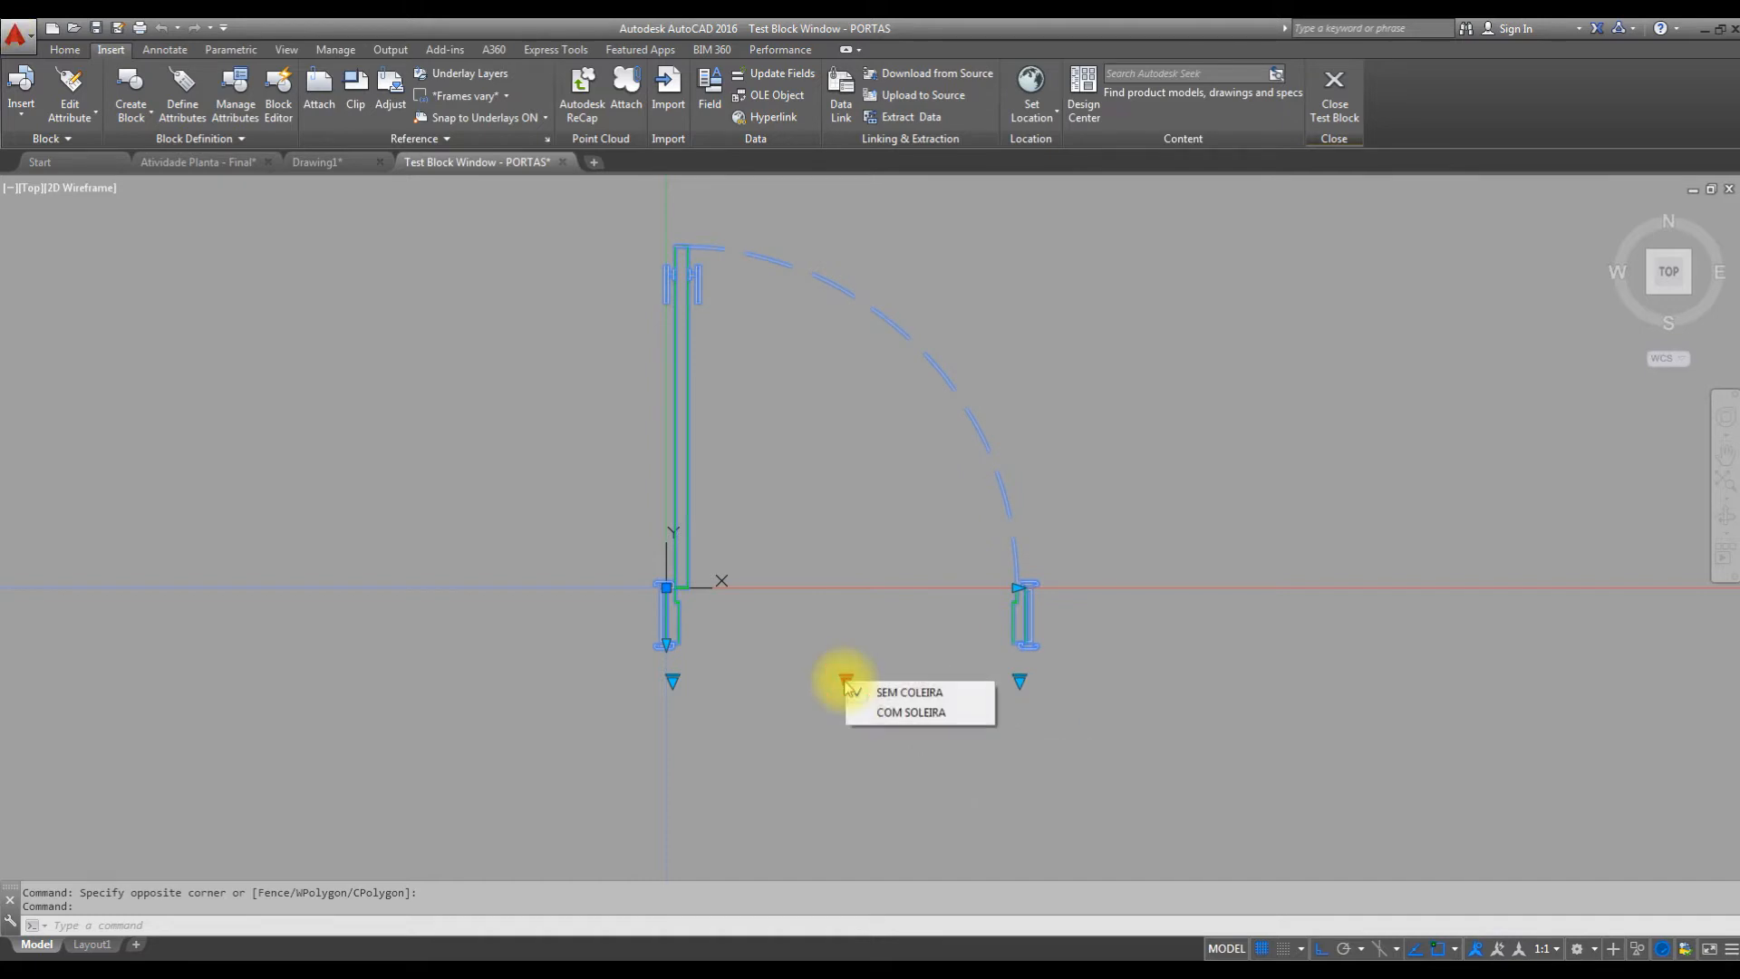
click(888, 709)
click(672, 680)
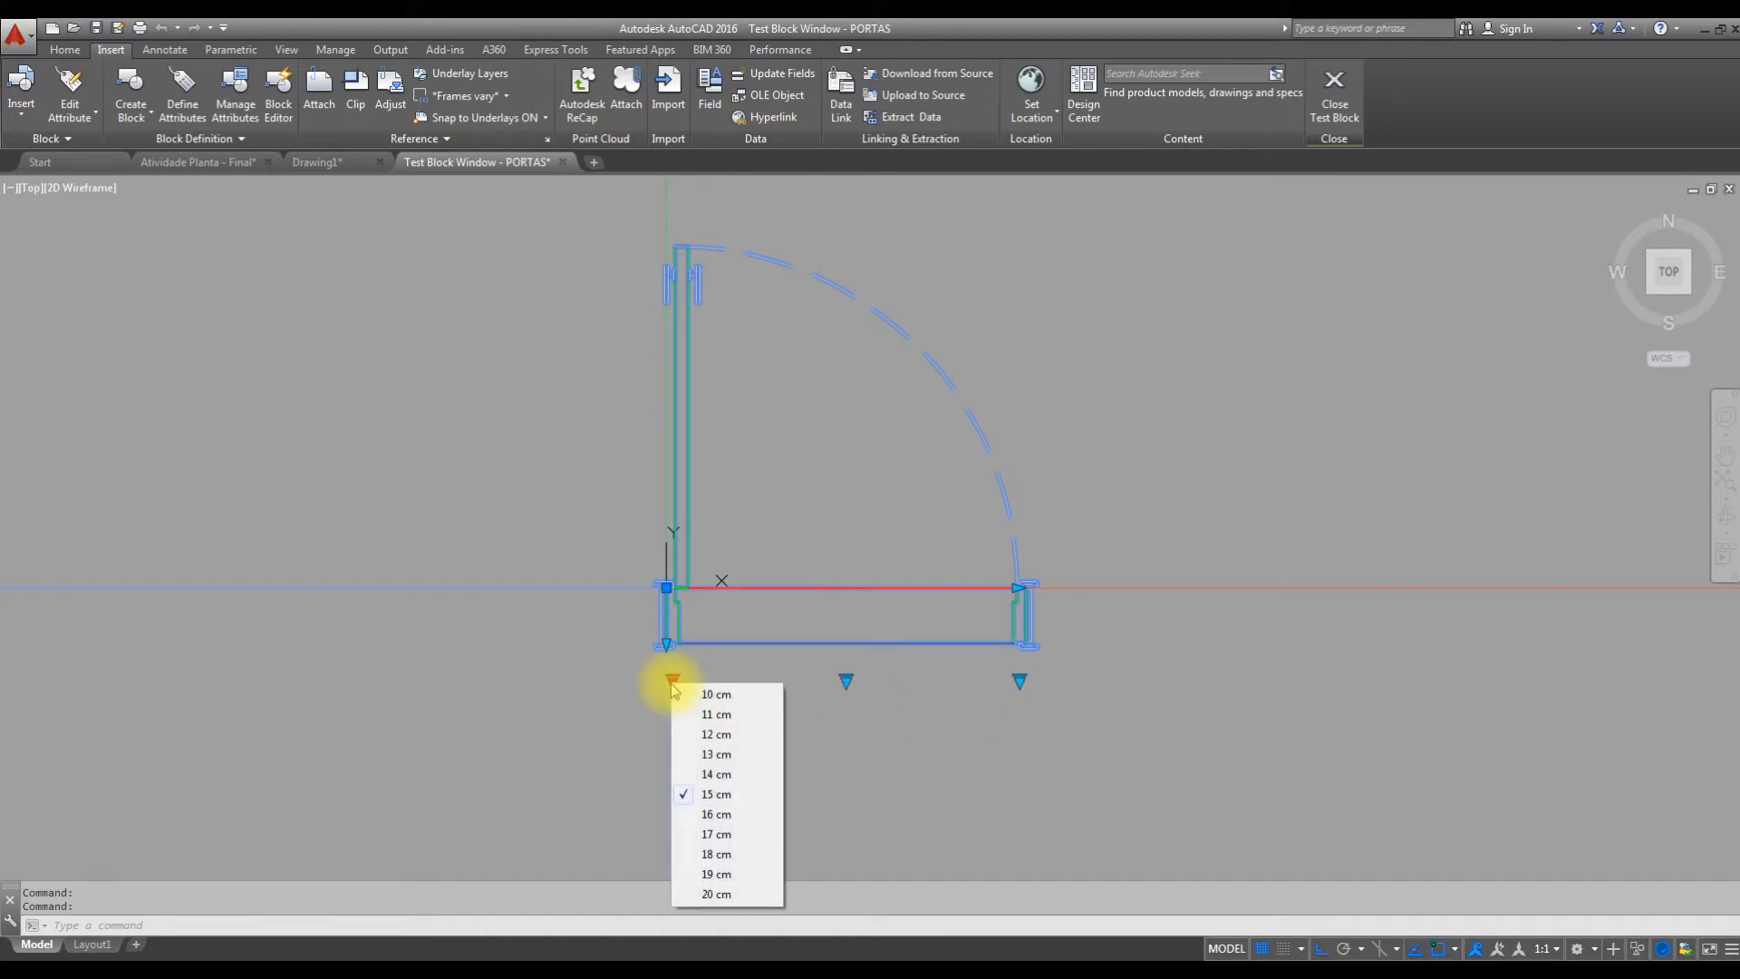
click(716, 694)
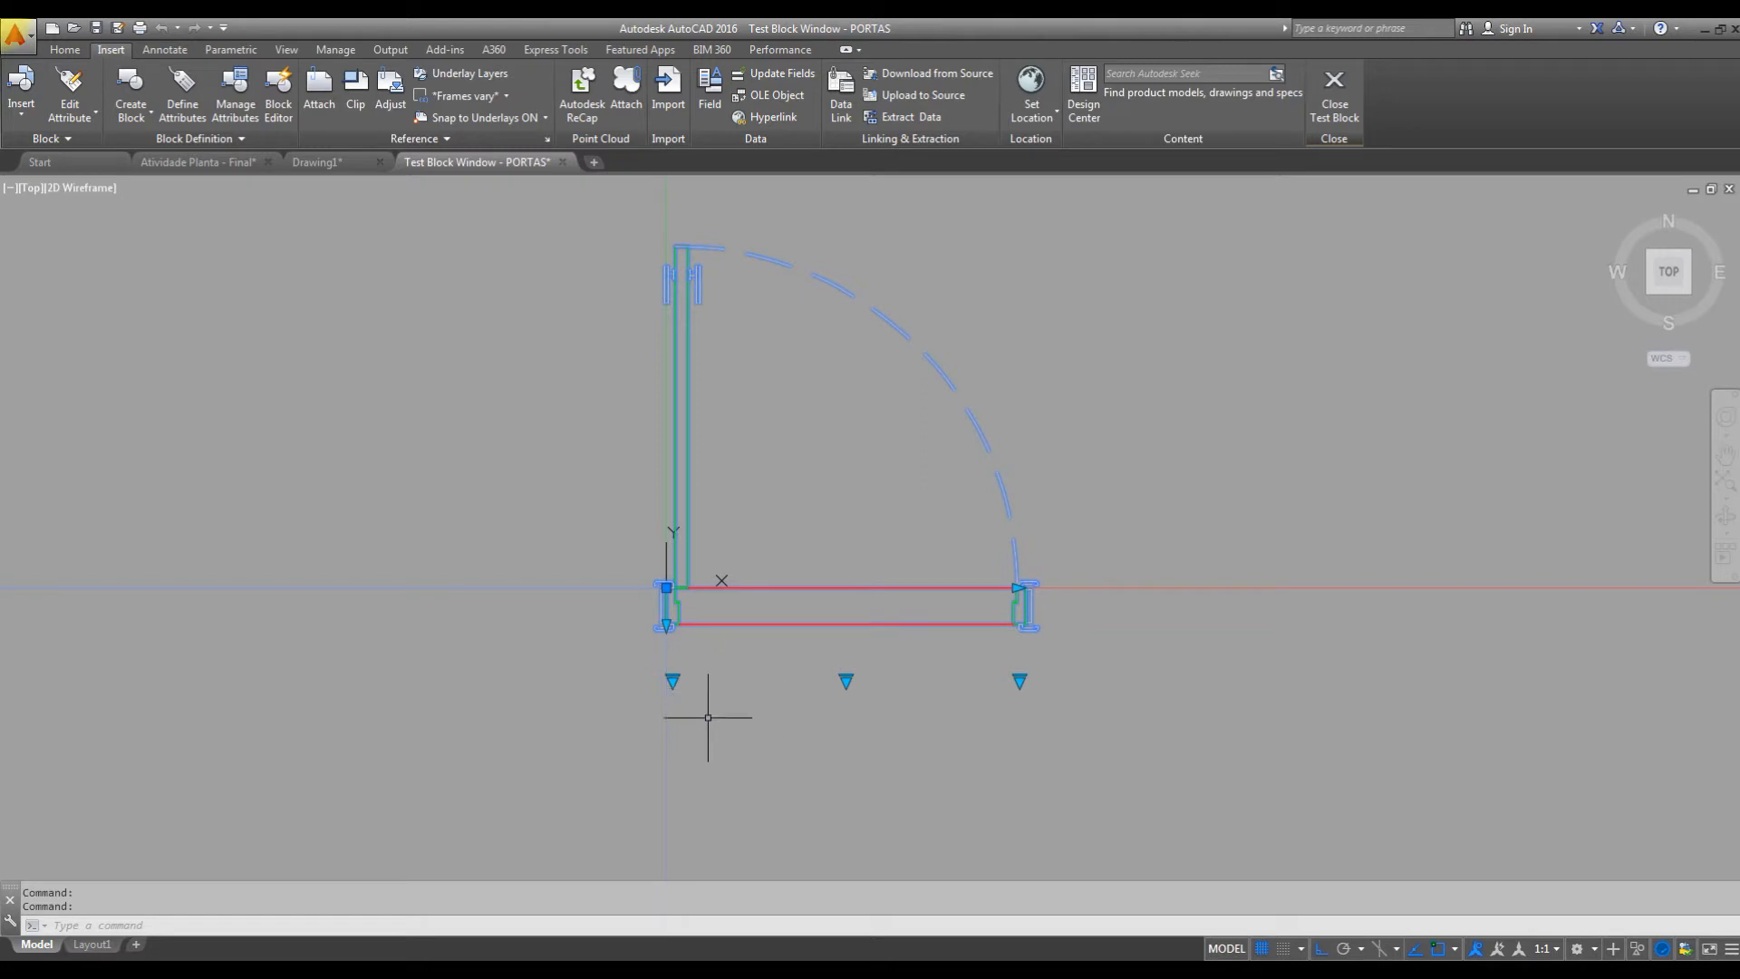
click(672, 679)
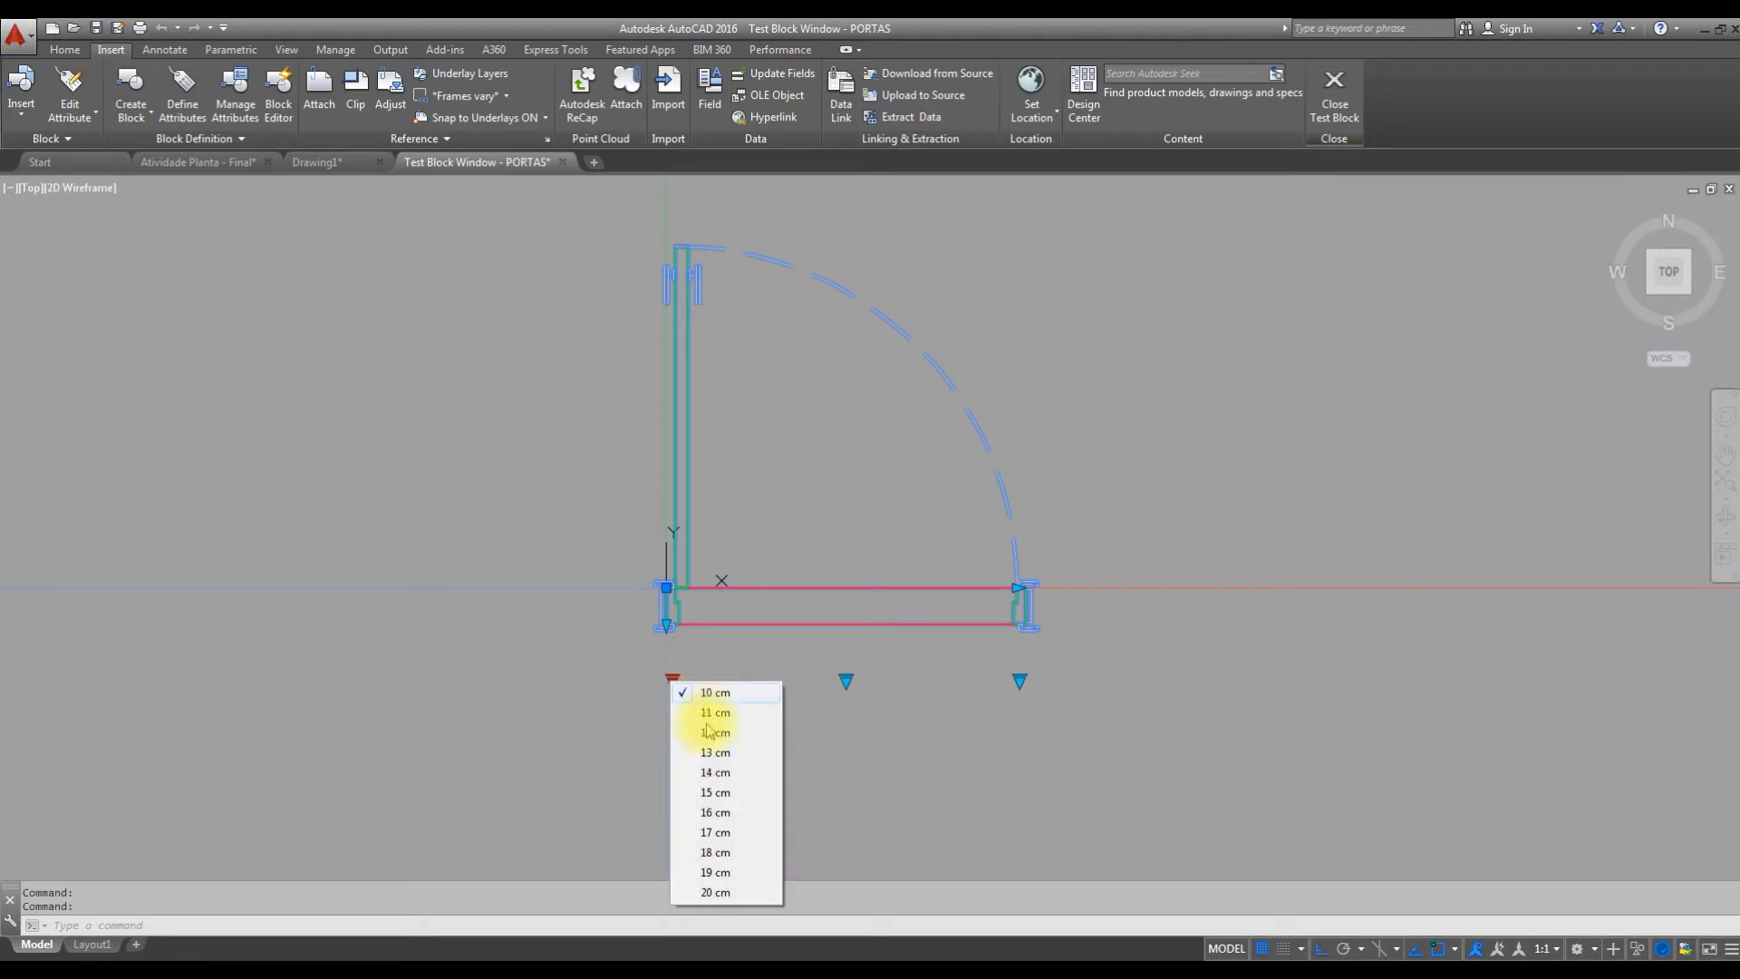
click(713, 891)
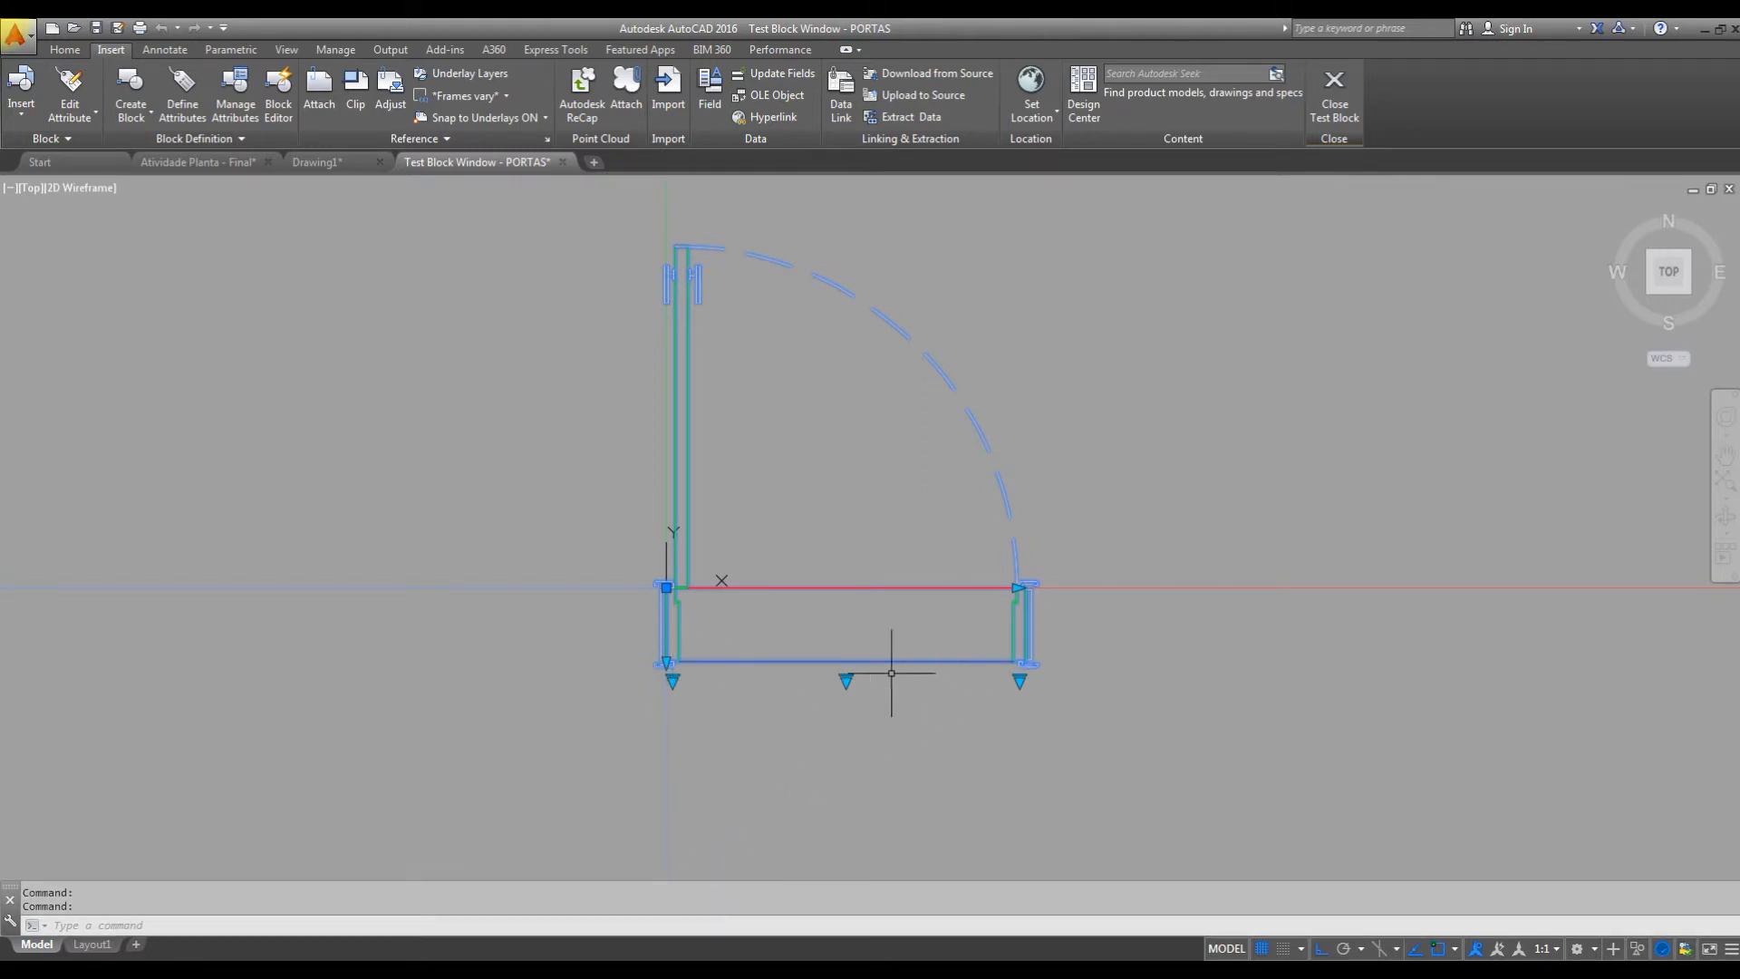
Switch the test door to the visibility state without threshold lines and close the block test.
click(844, 681)
click(884, 690)
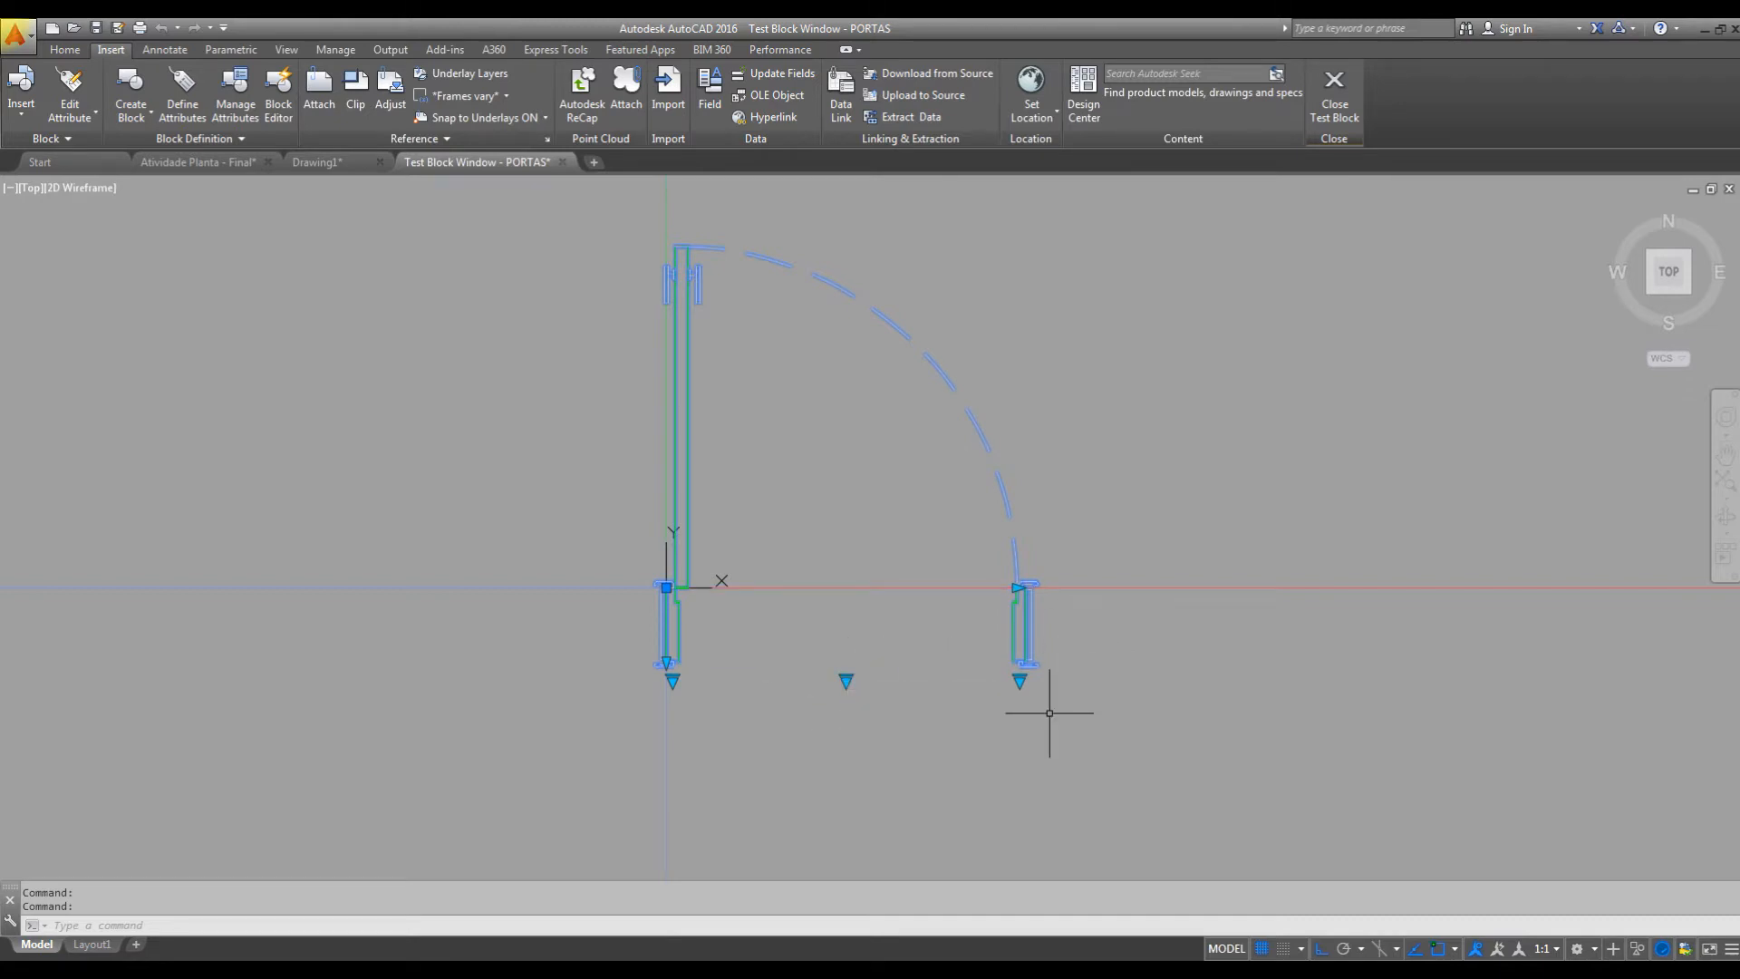
click(1335, 91)
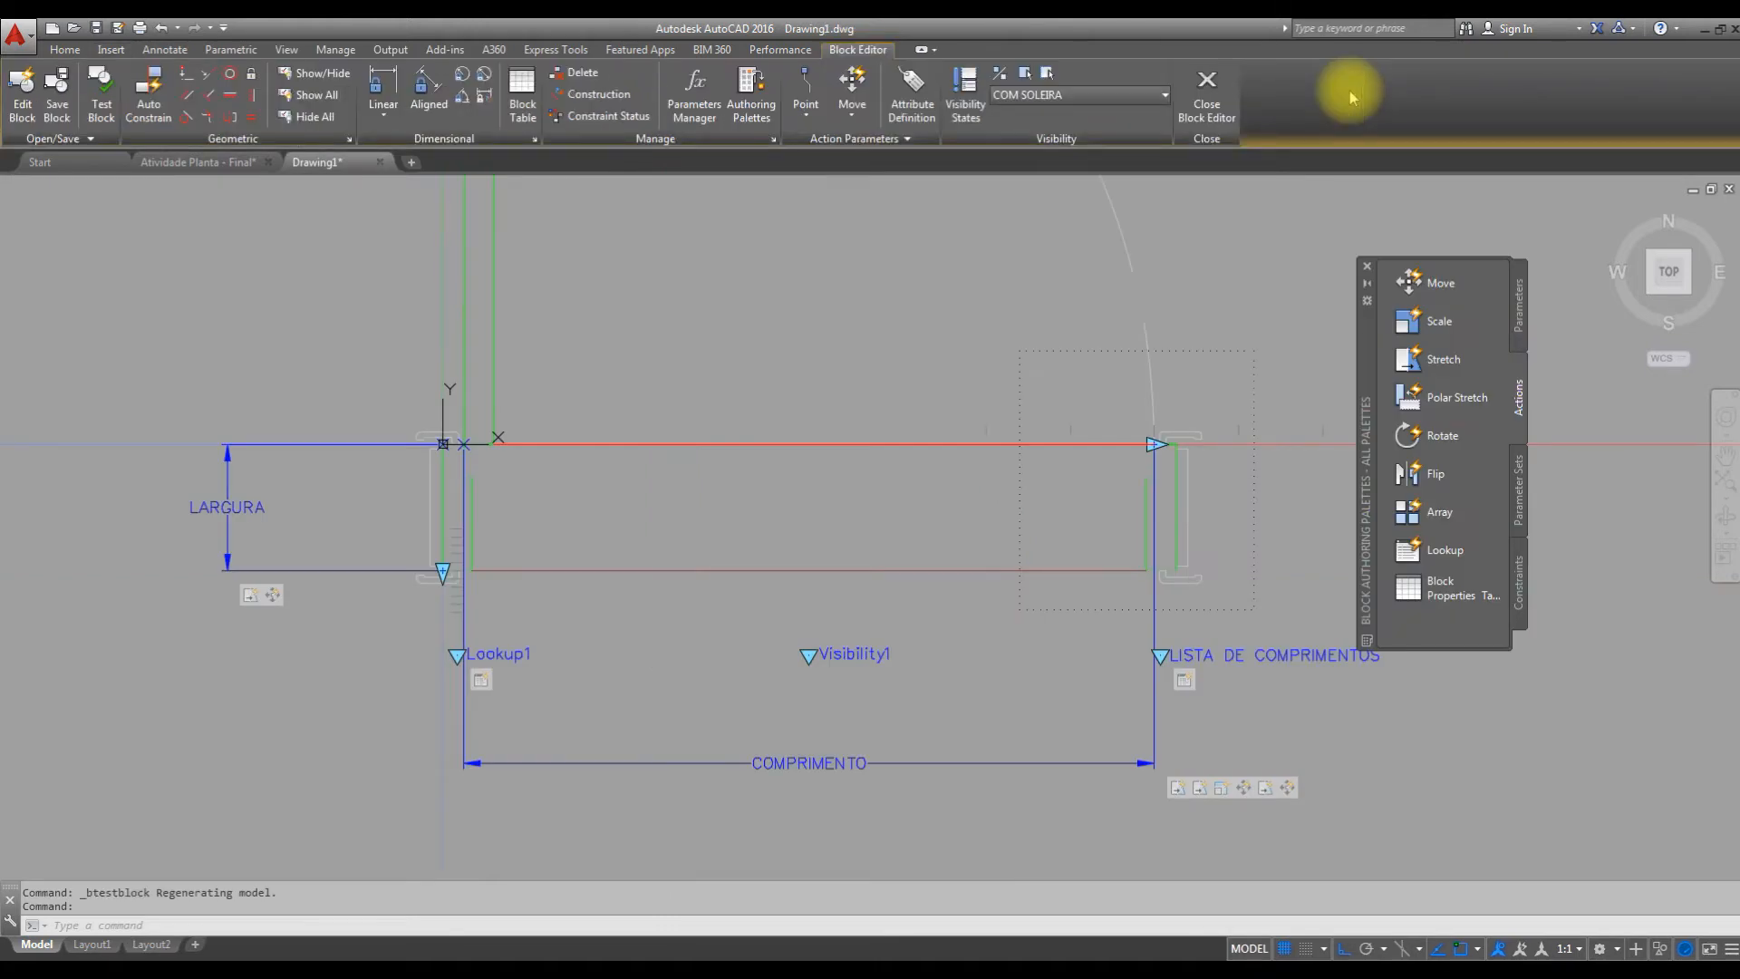
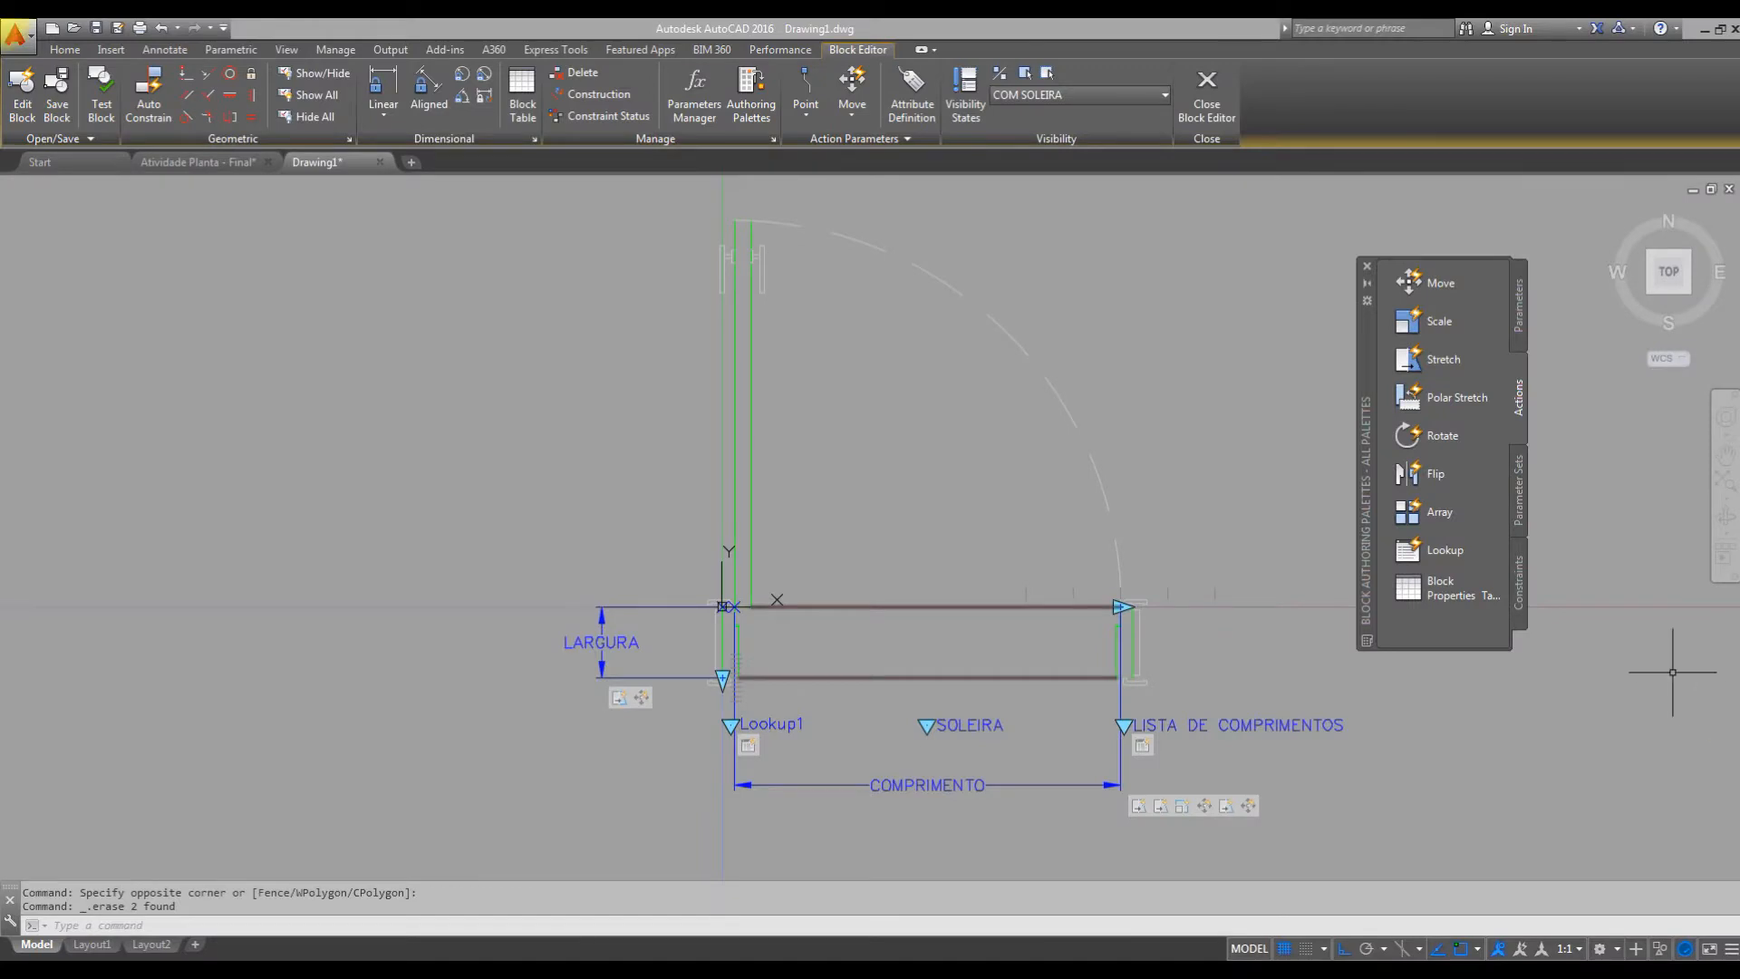
Rename the Lookup1 parameter at the door's jamb as ESPESSURA.
mouse_move(1191, 765)
middle_down()
mouse_move(1266, 765)
mouse_move(1259, 744)
middle_up()
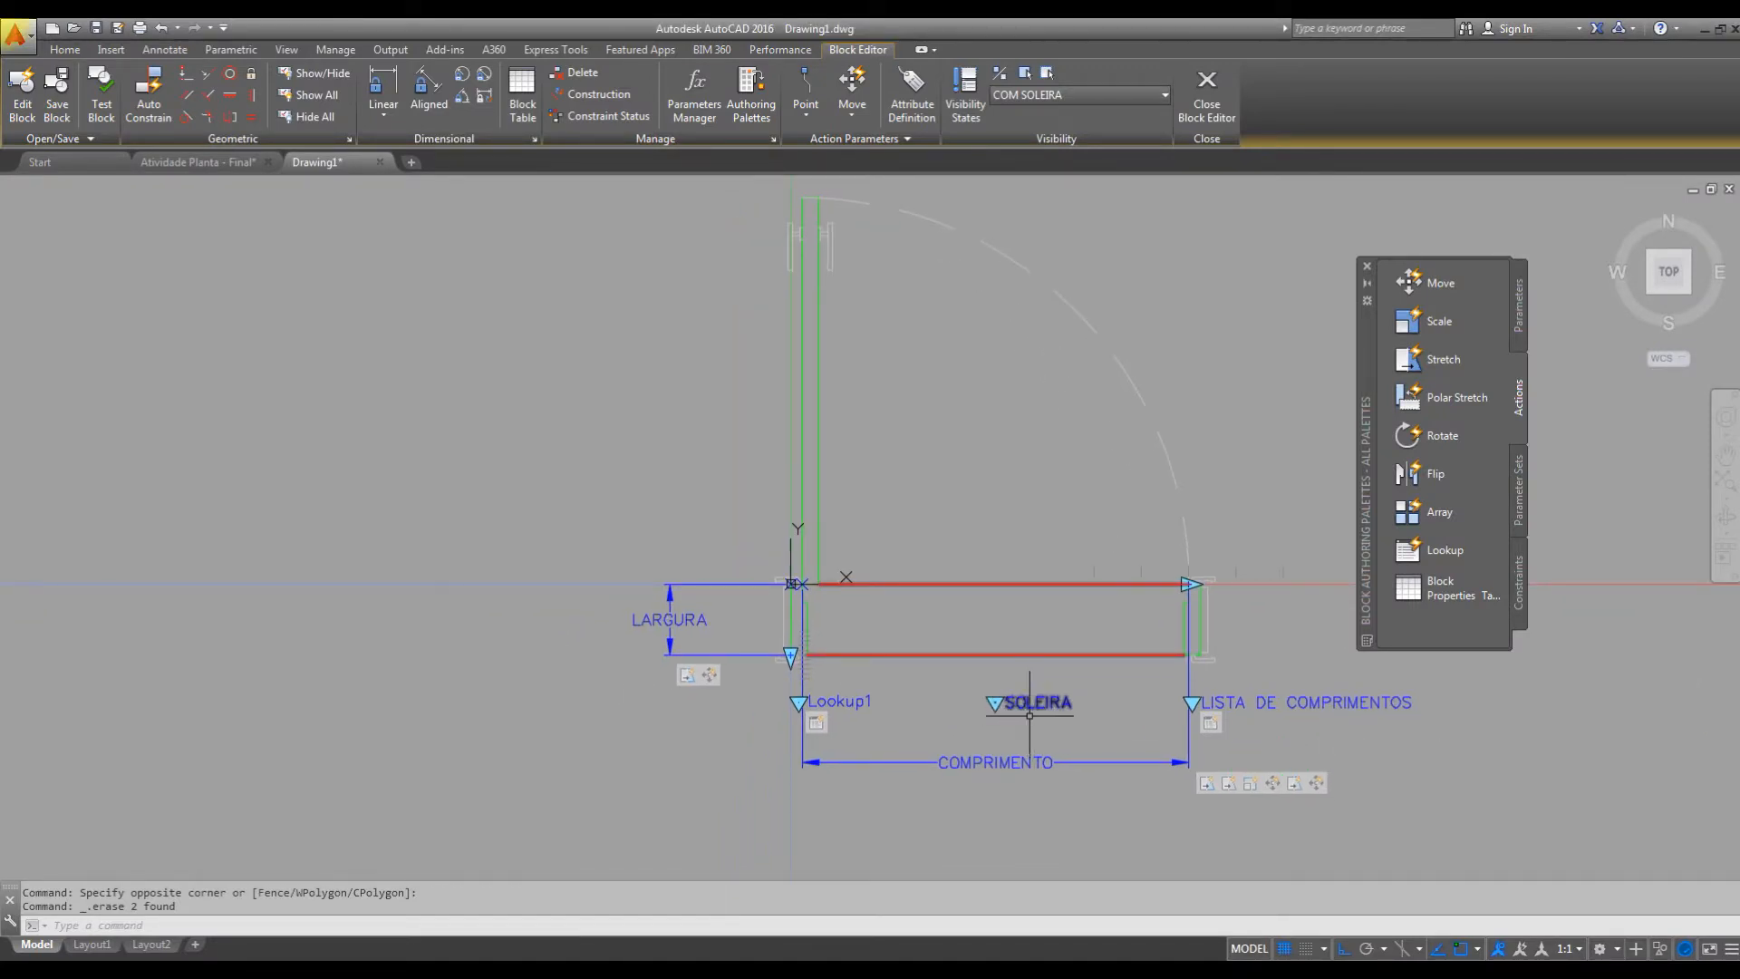
right_click(859, 705)
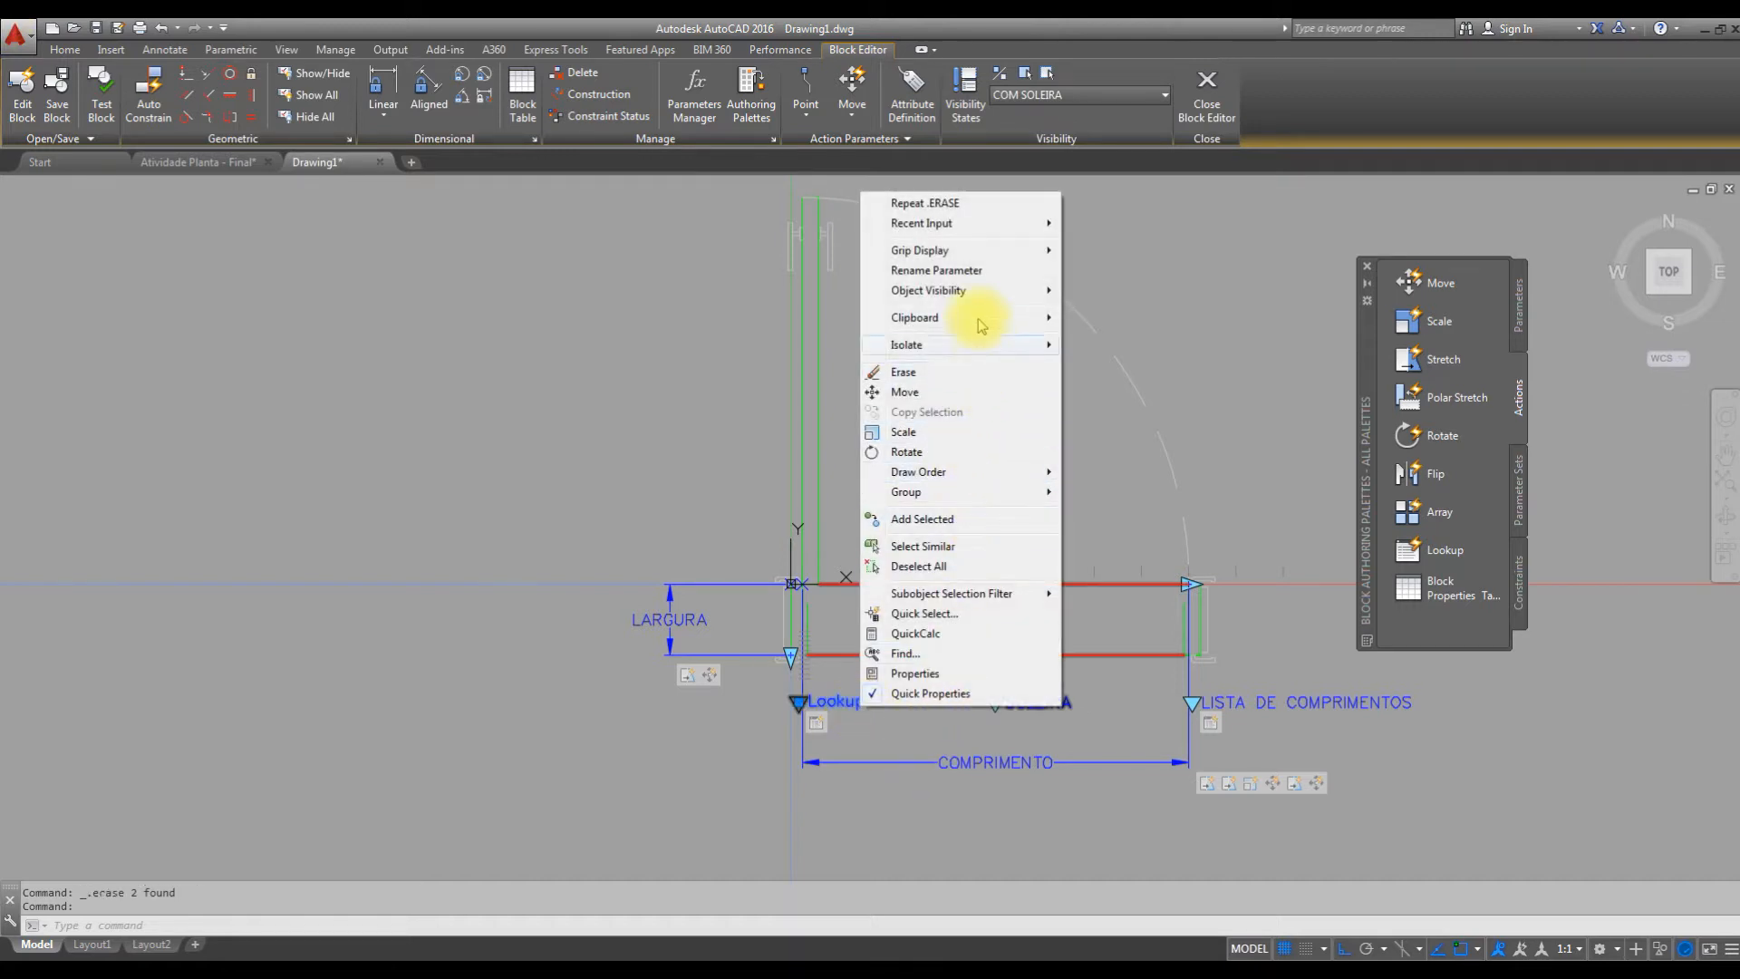
click(978, 270)
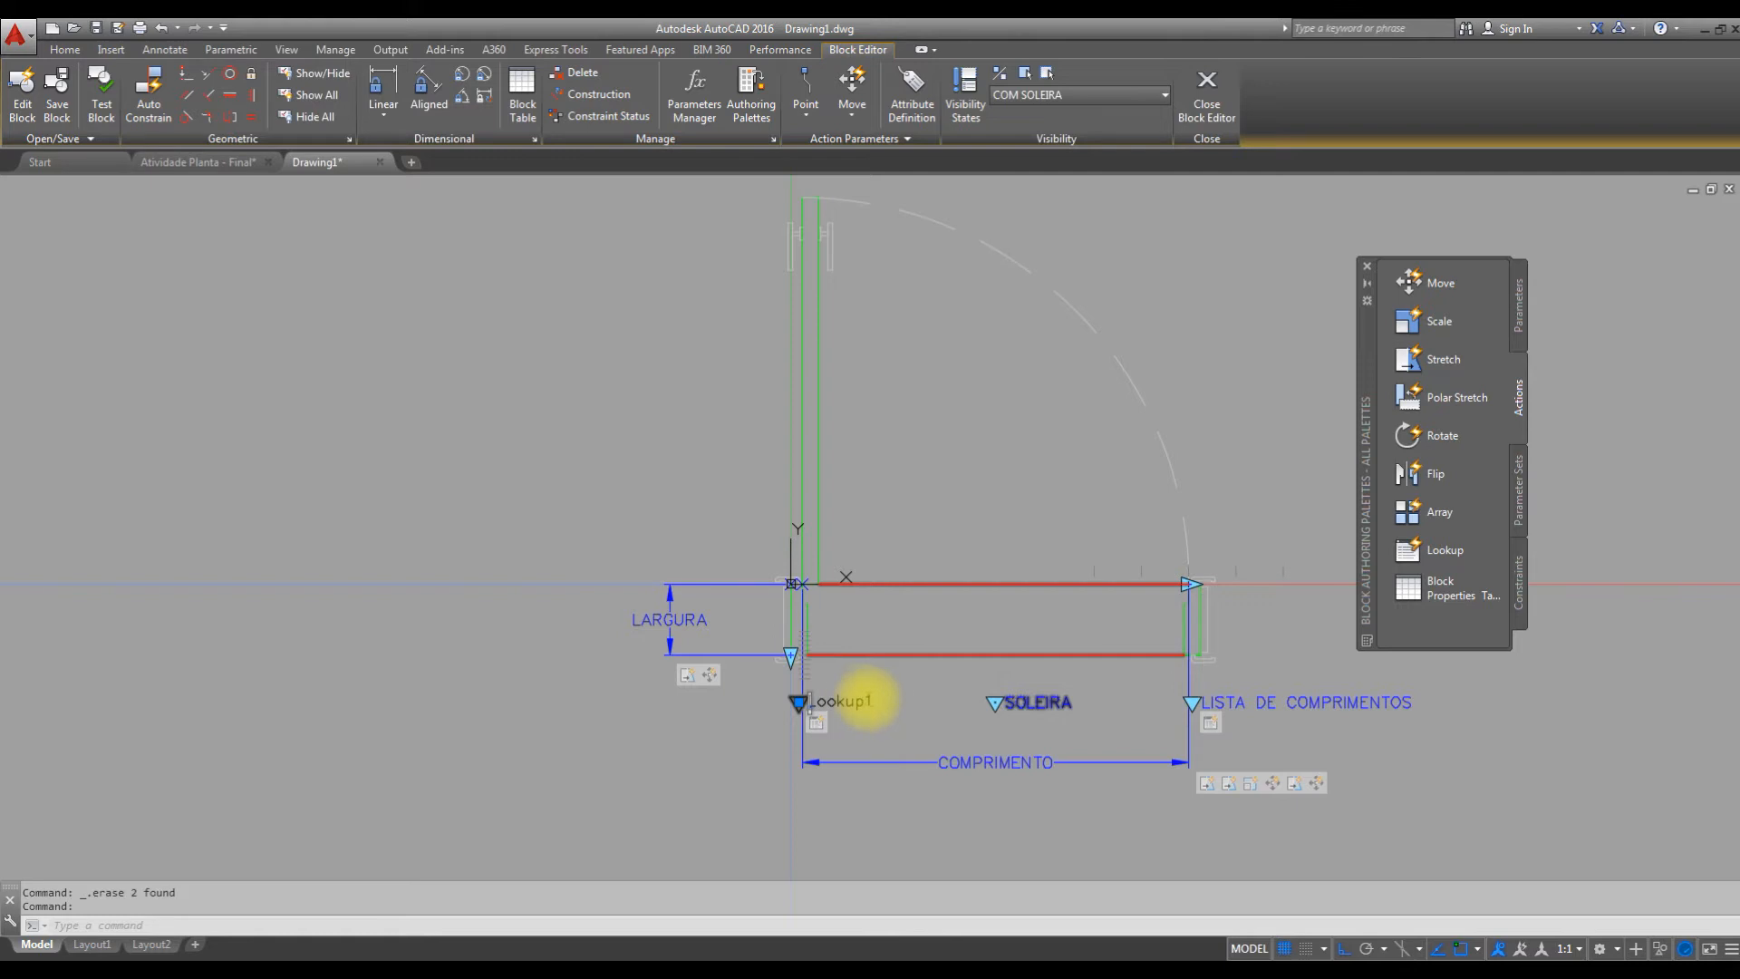
drag(866, 700, 725, 679)
text(ESPESSU)
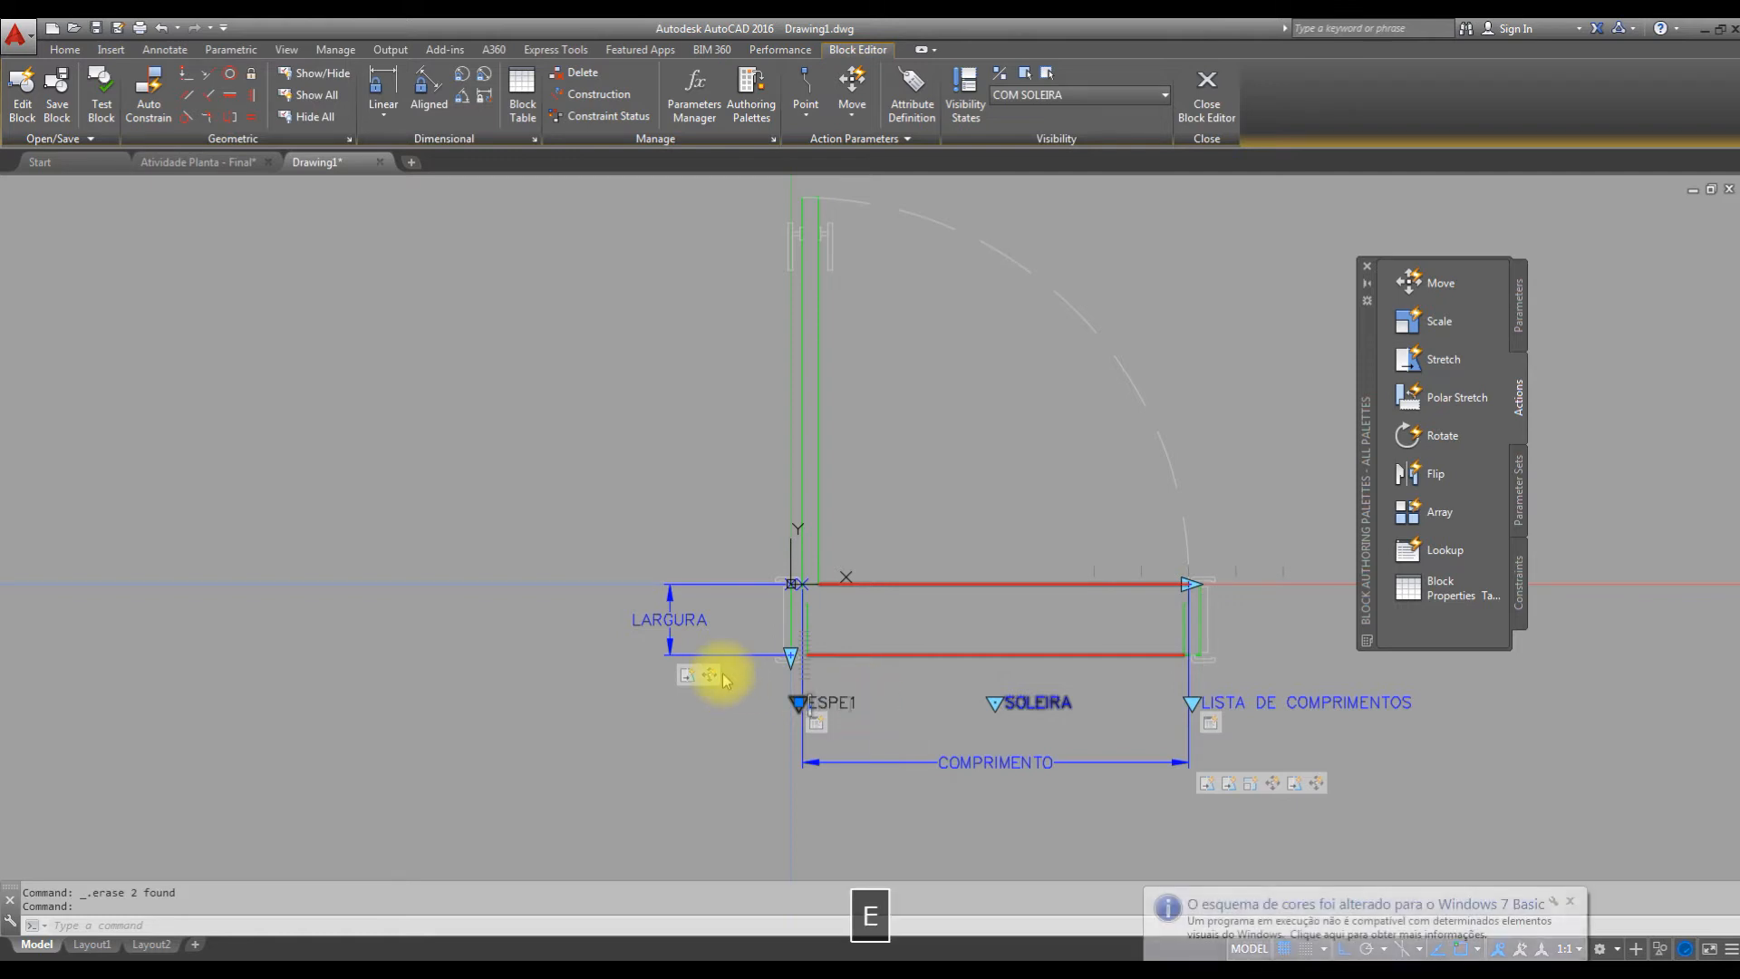
text(RA)
key(Right)
key(BackSpace)
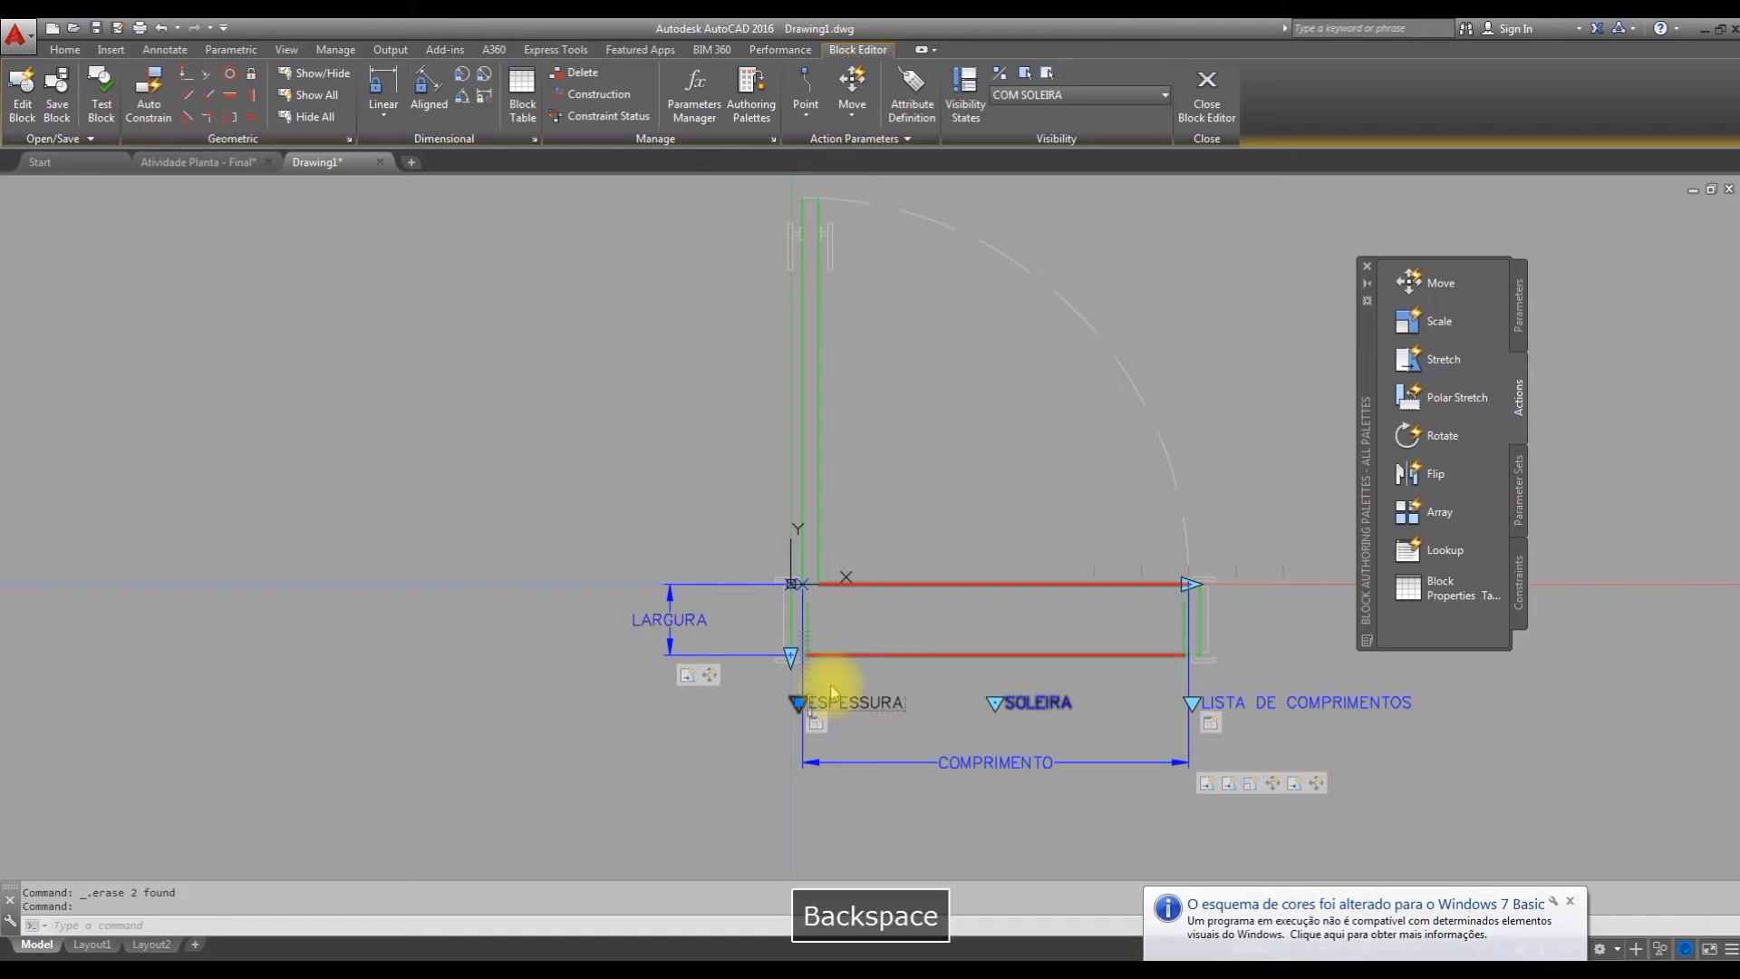
click(906, 786)
Add a Basepoint parameter at the origin, on the upper corner of the hinge-side jamb.
mouse_move(940, 705)
middle_down()
mouse_move(873, 696)
mouse_move(913, 681)
middle_up()
click(1522, 317)
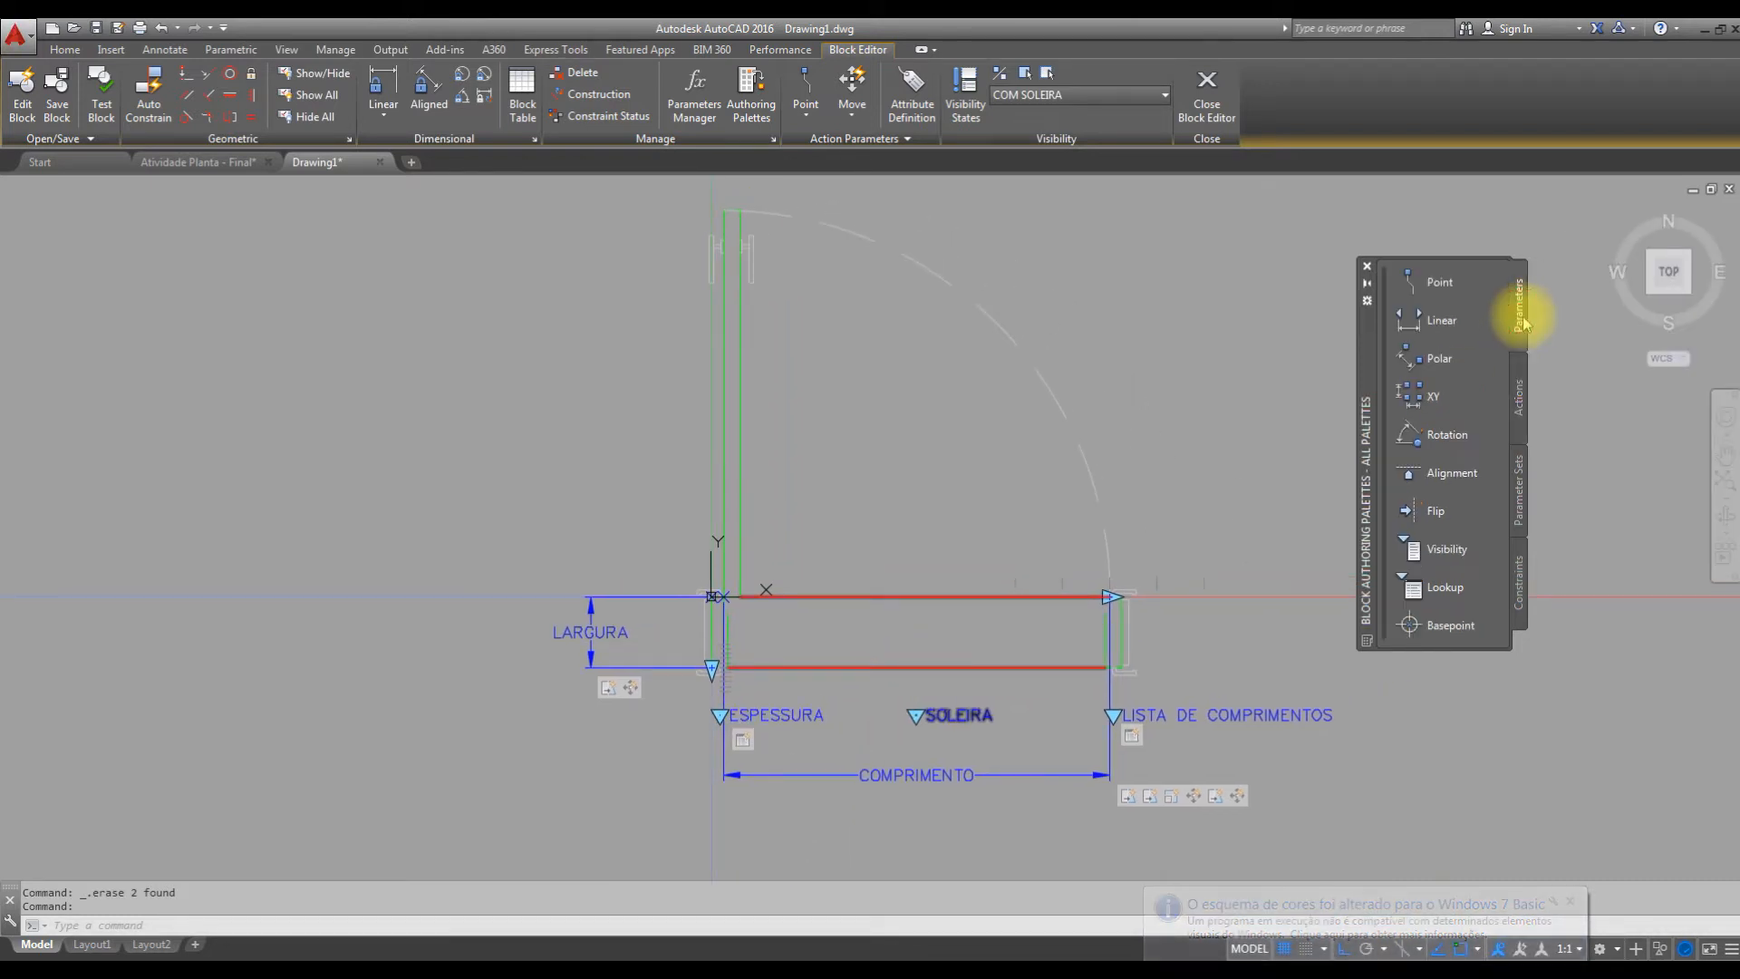
click(1435, 627)
scroll(770, 598, up, 4)
scroll(758, 598, up, 4)
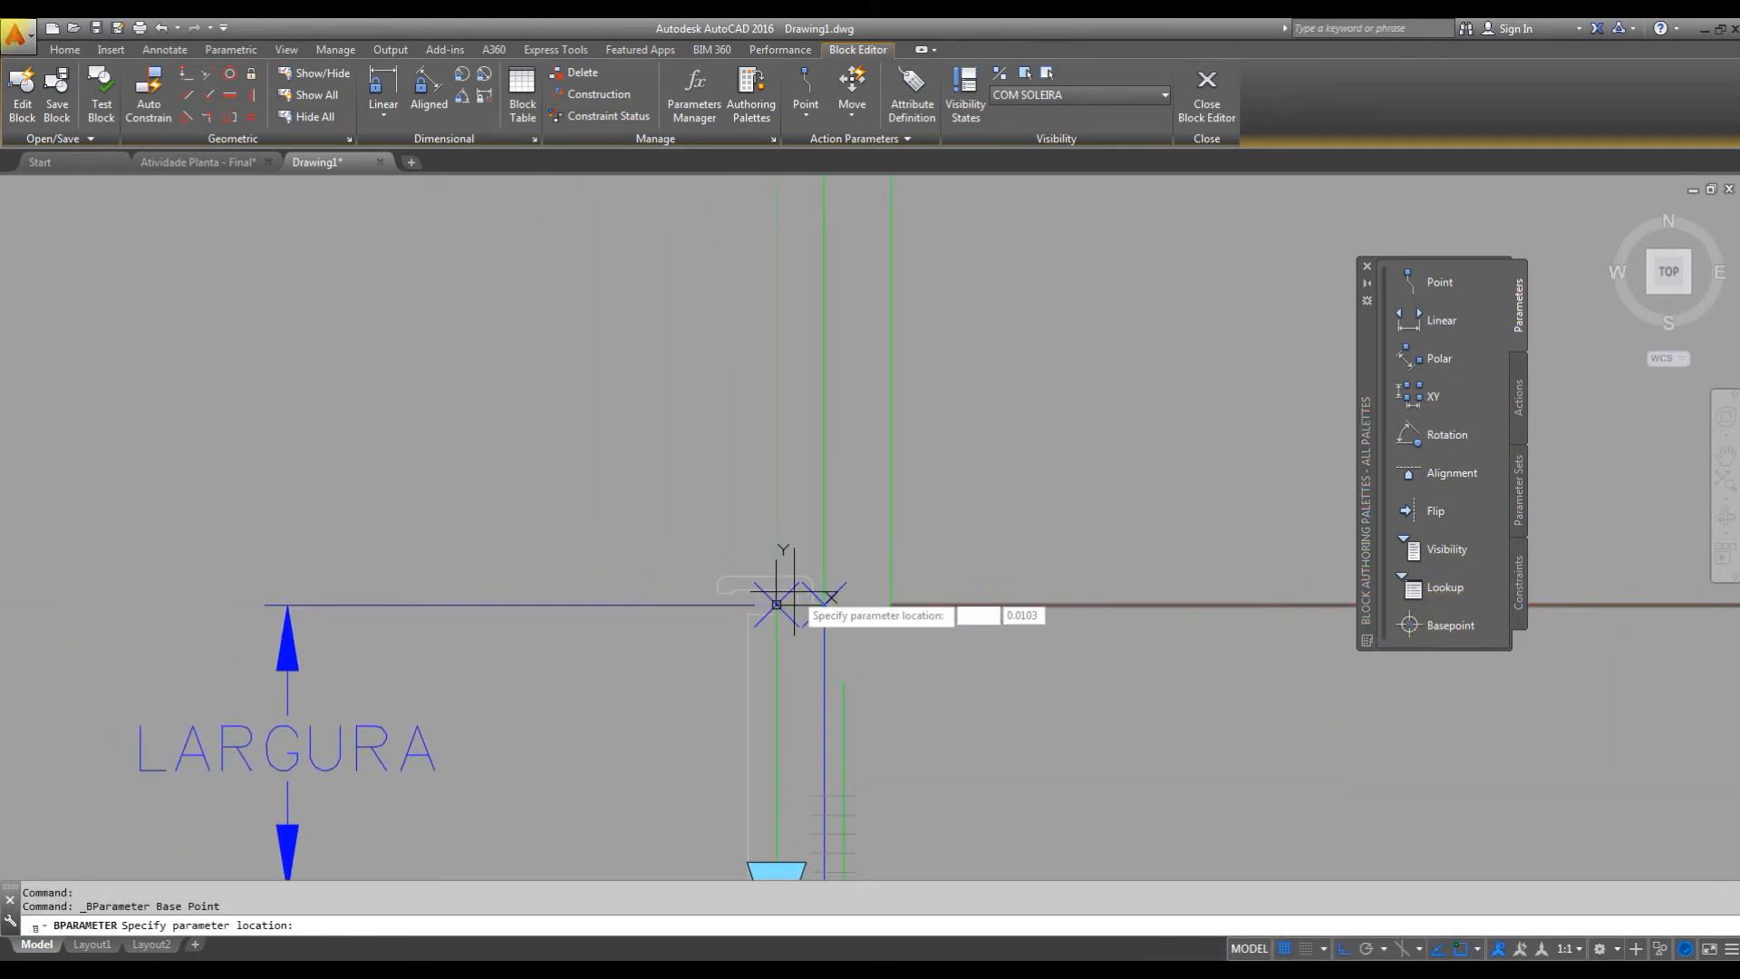
click(768, 602)
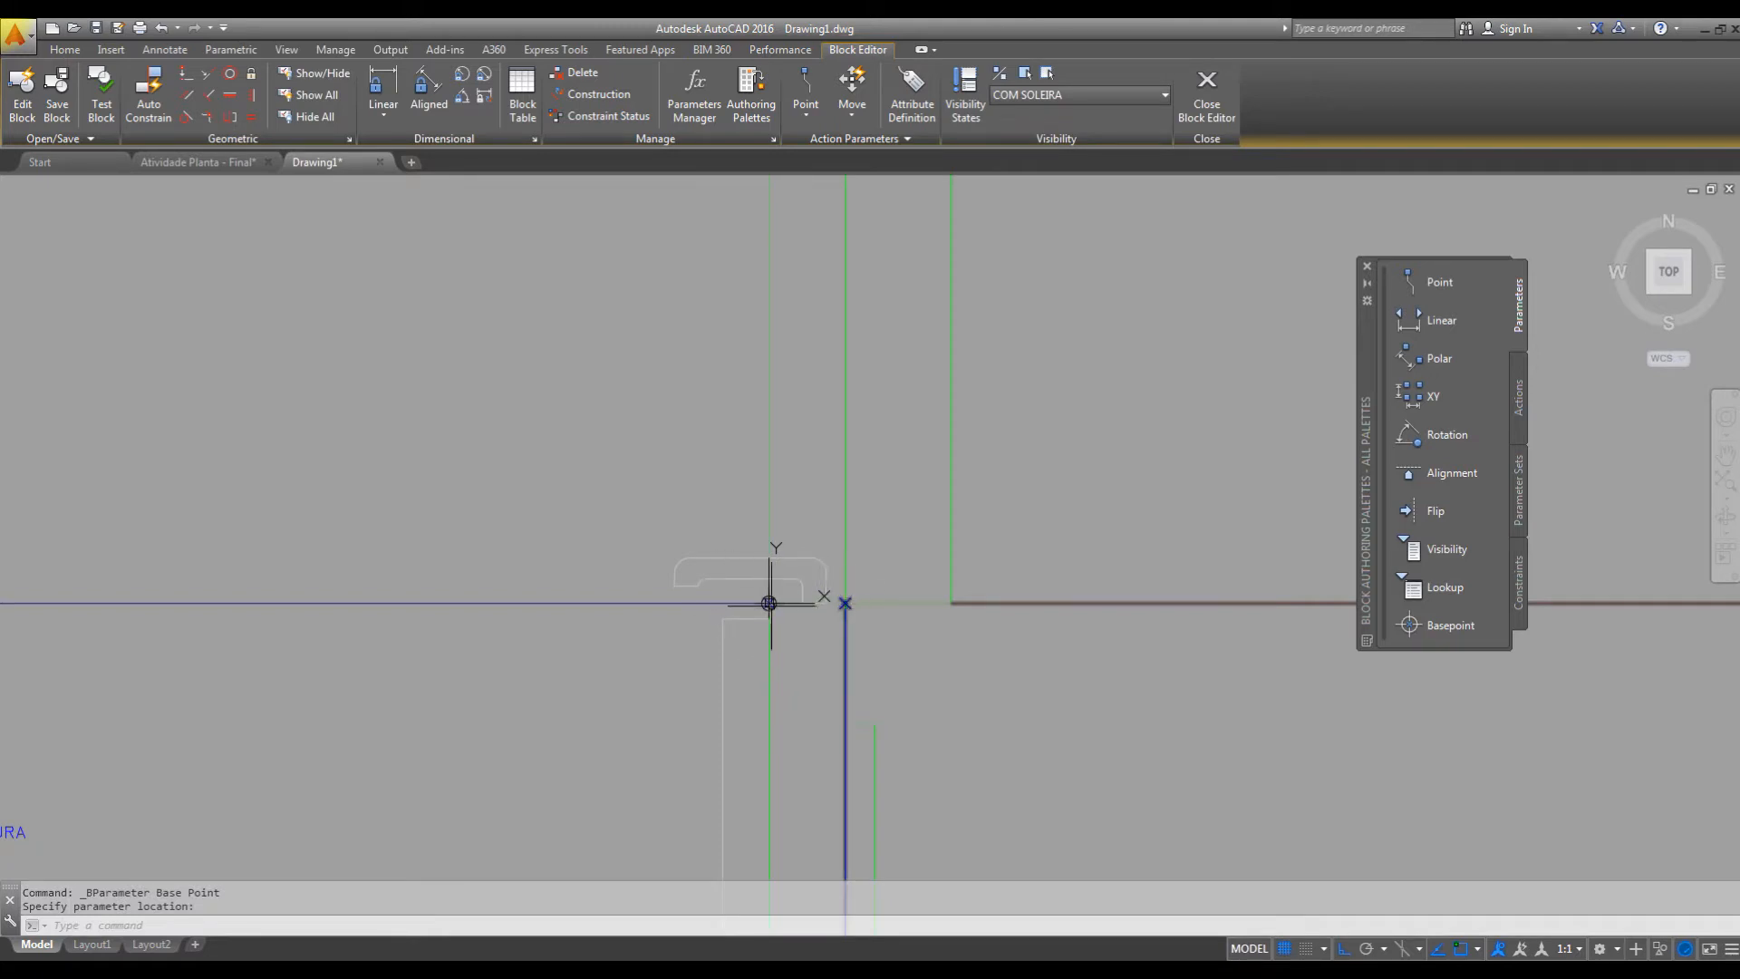
Add a Flip parameter with a vertical reflection line starting midway between the two jambs, and place its label just above the upper threshold line.
scroll(769, 603, down, 5)
middle_drag(799, 603, 783, 621)
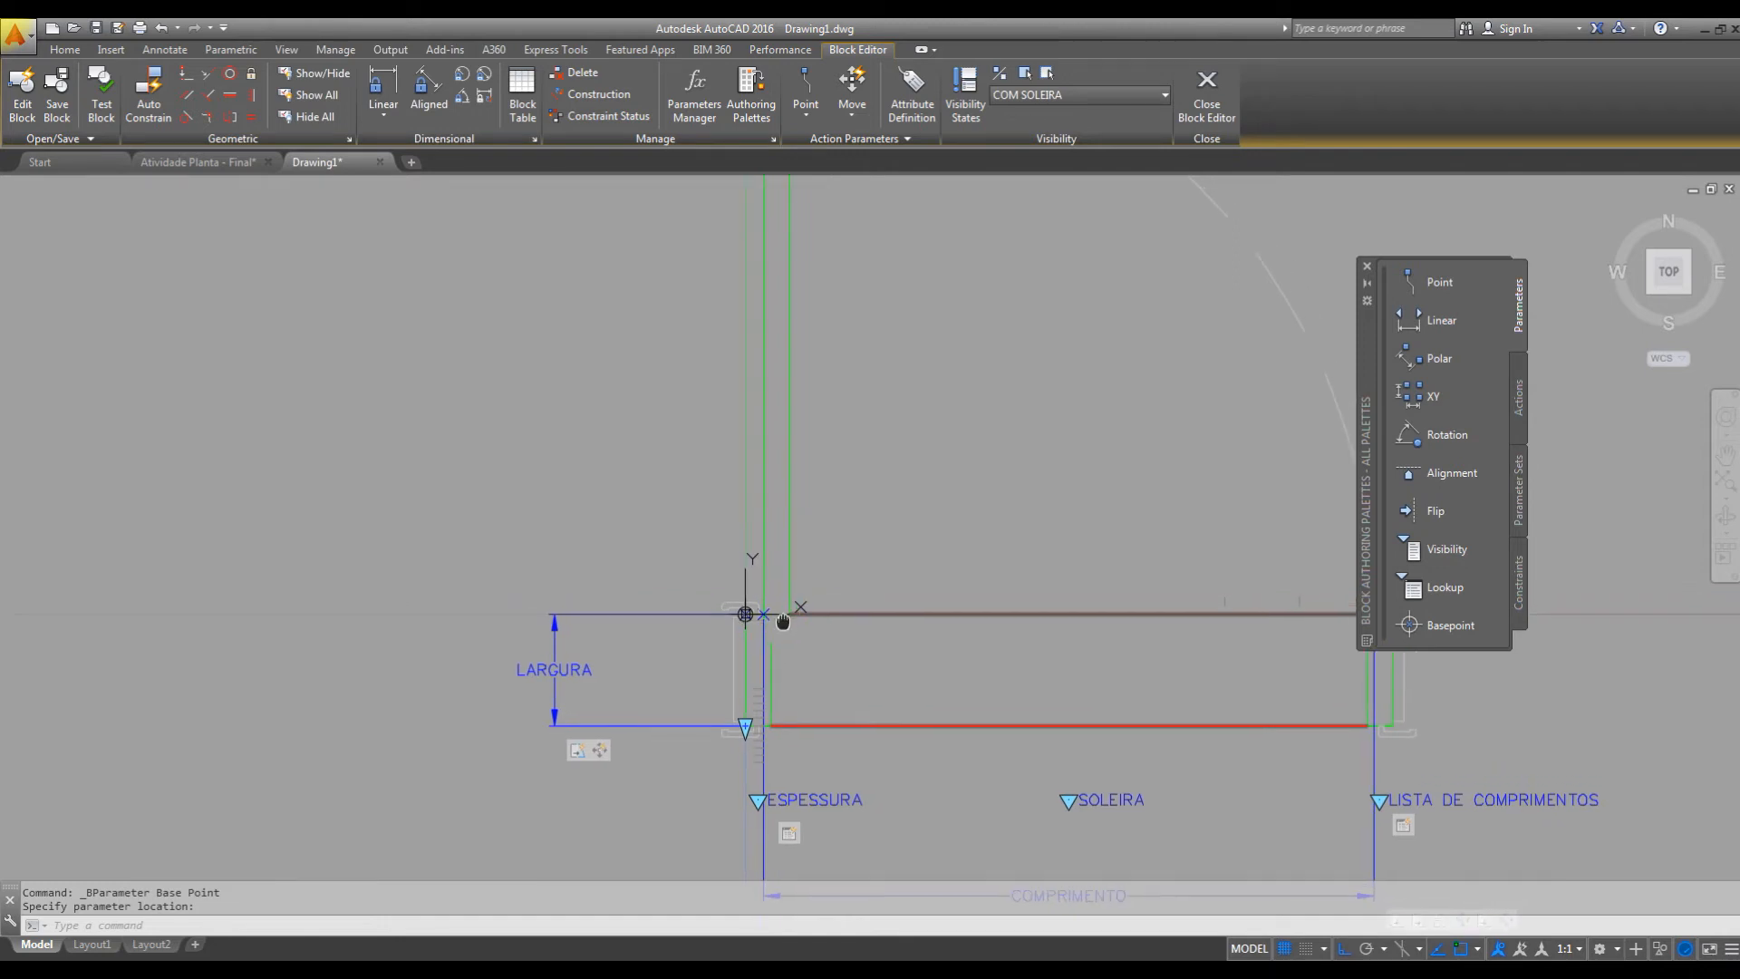
scroll(793, 607, down, 3)
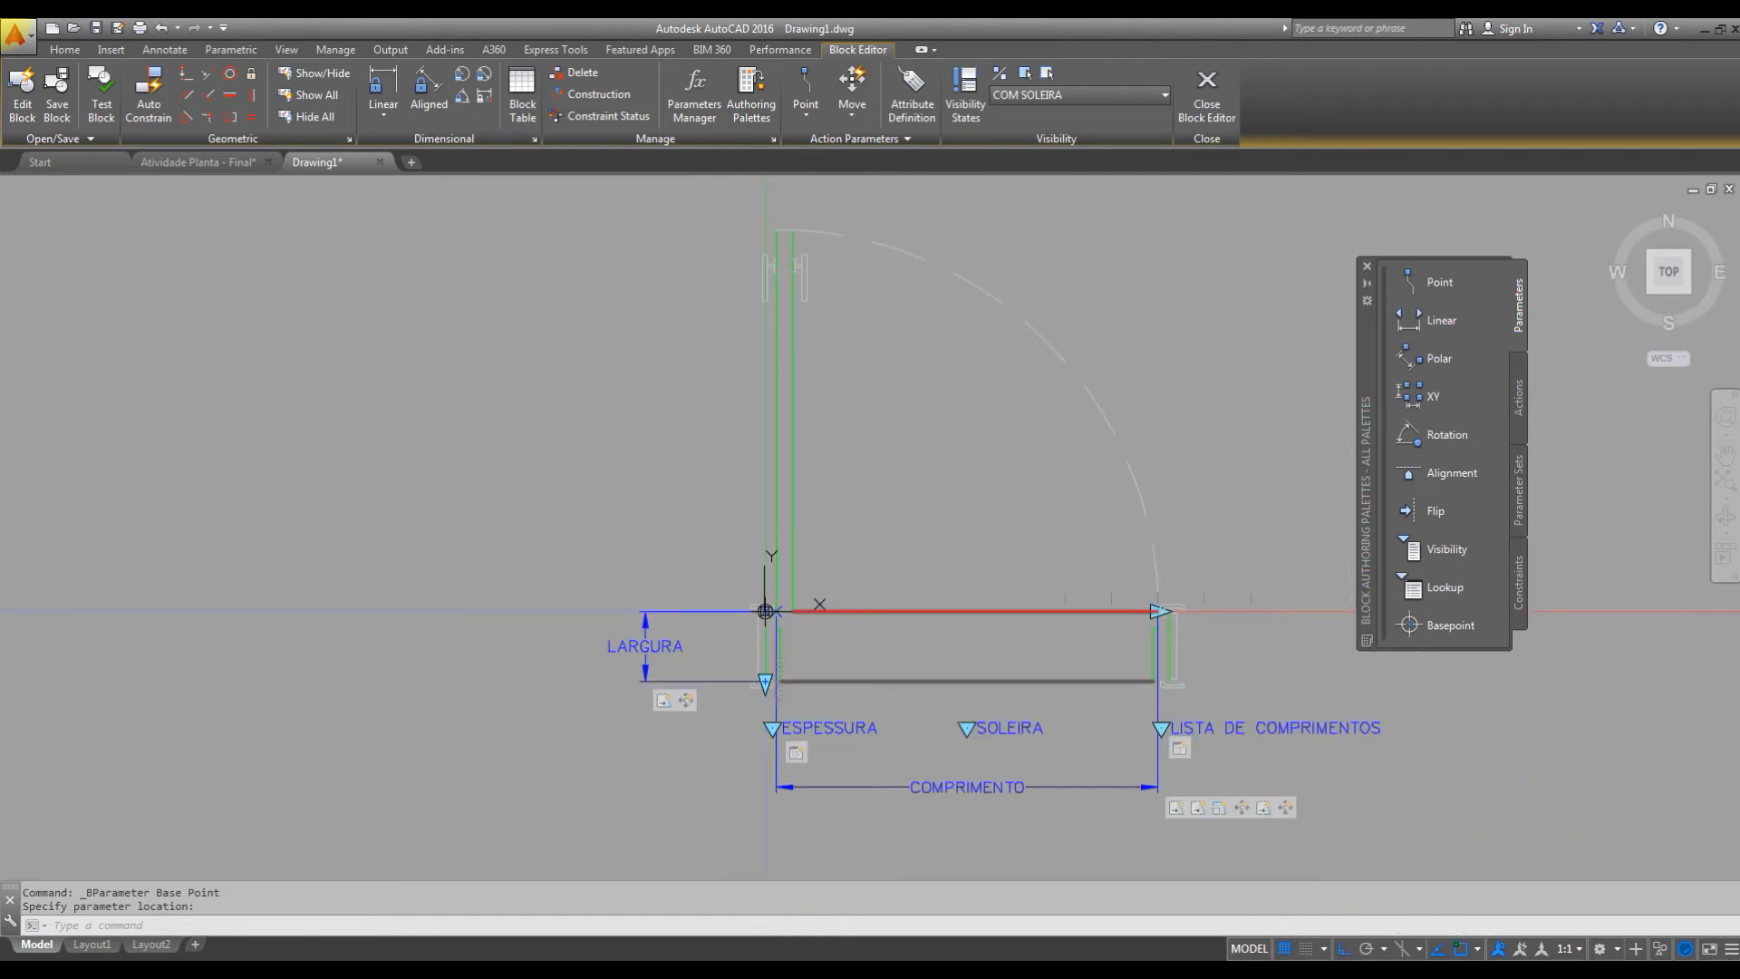
click(1448, 508)
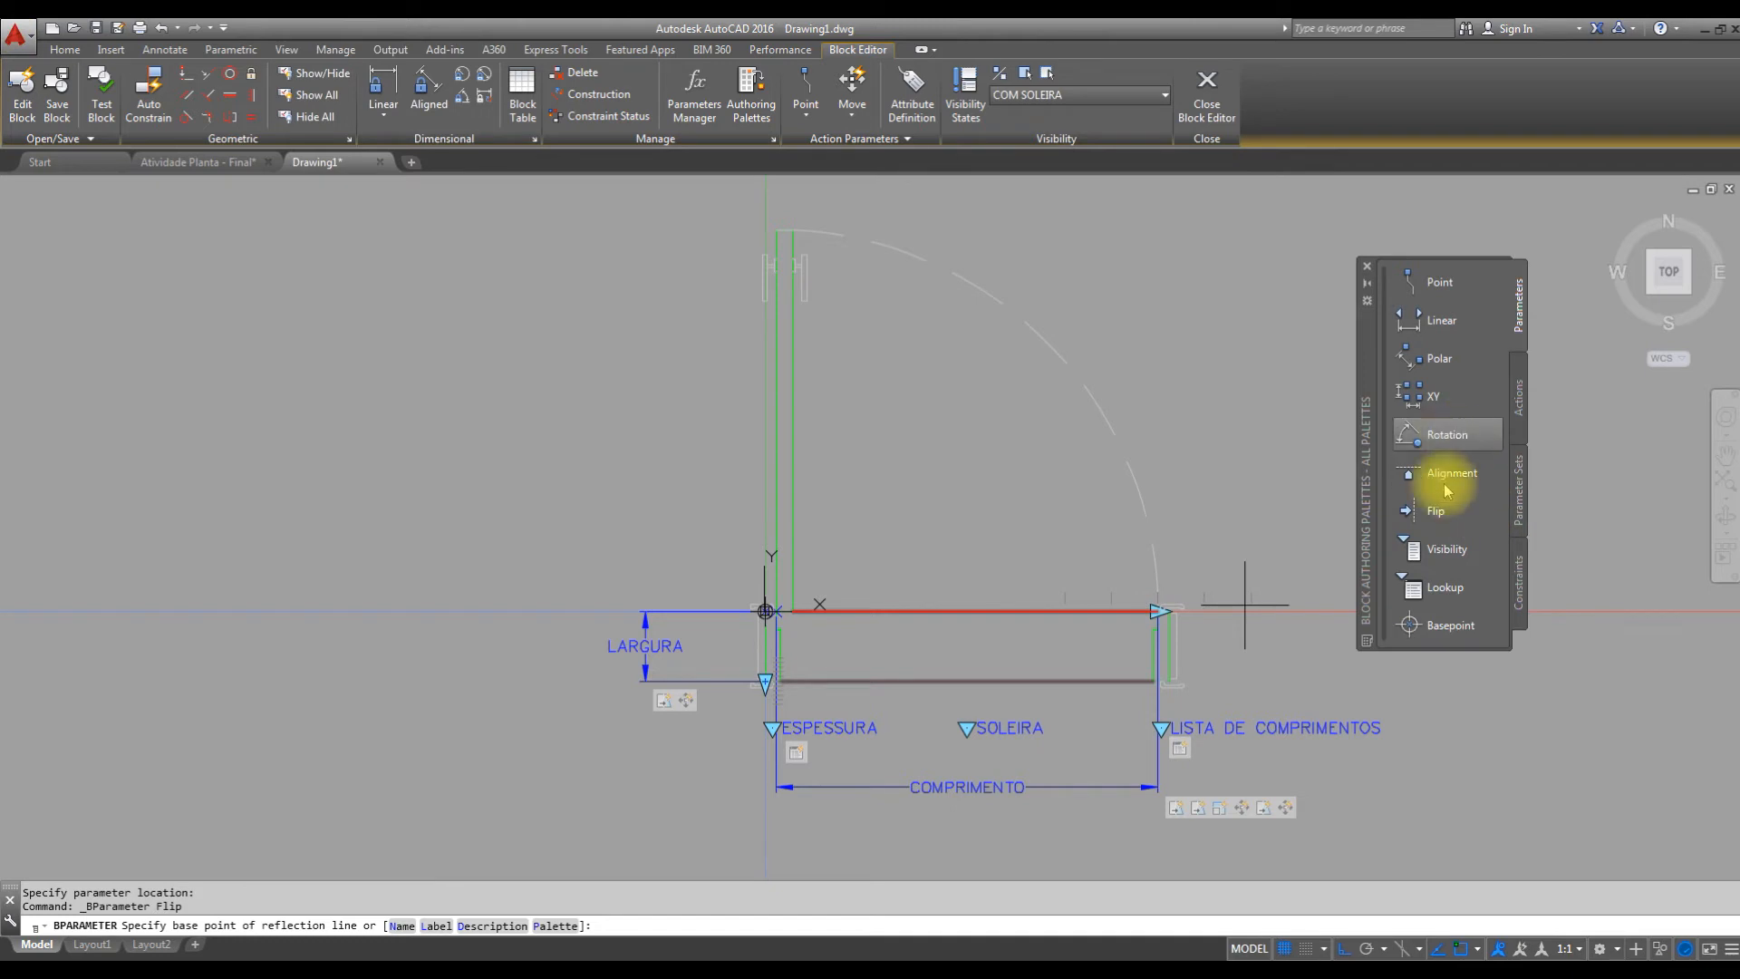
scroll(1092, 689, up, 2)
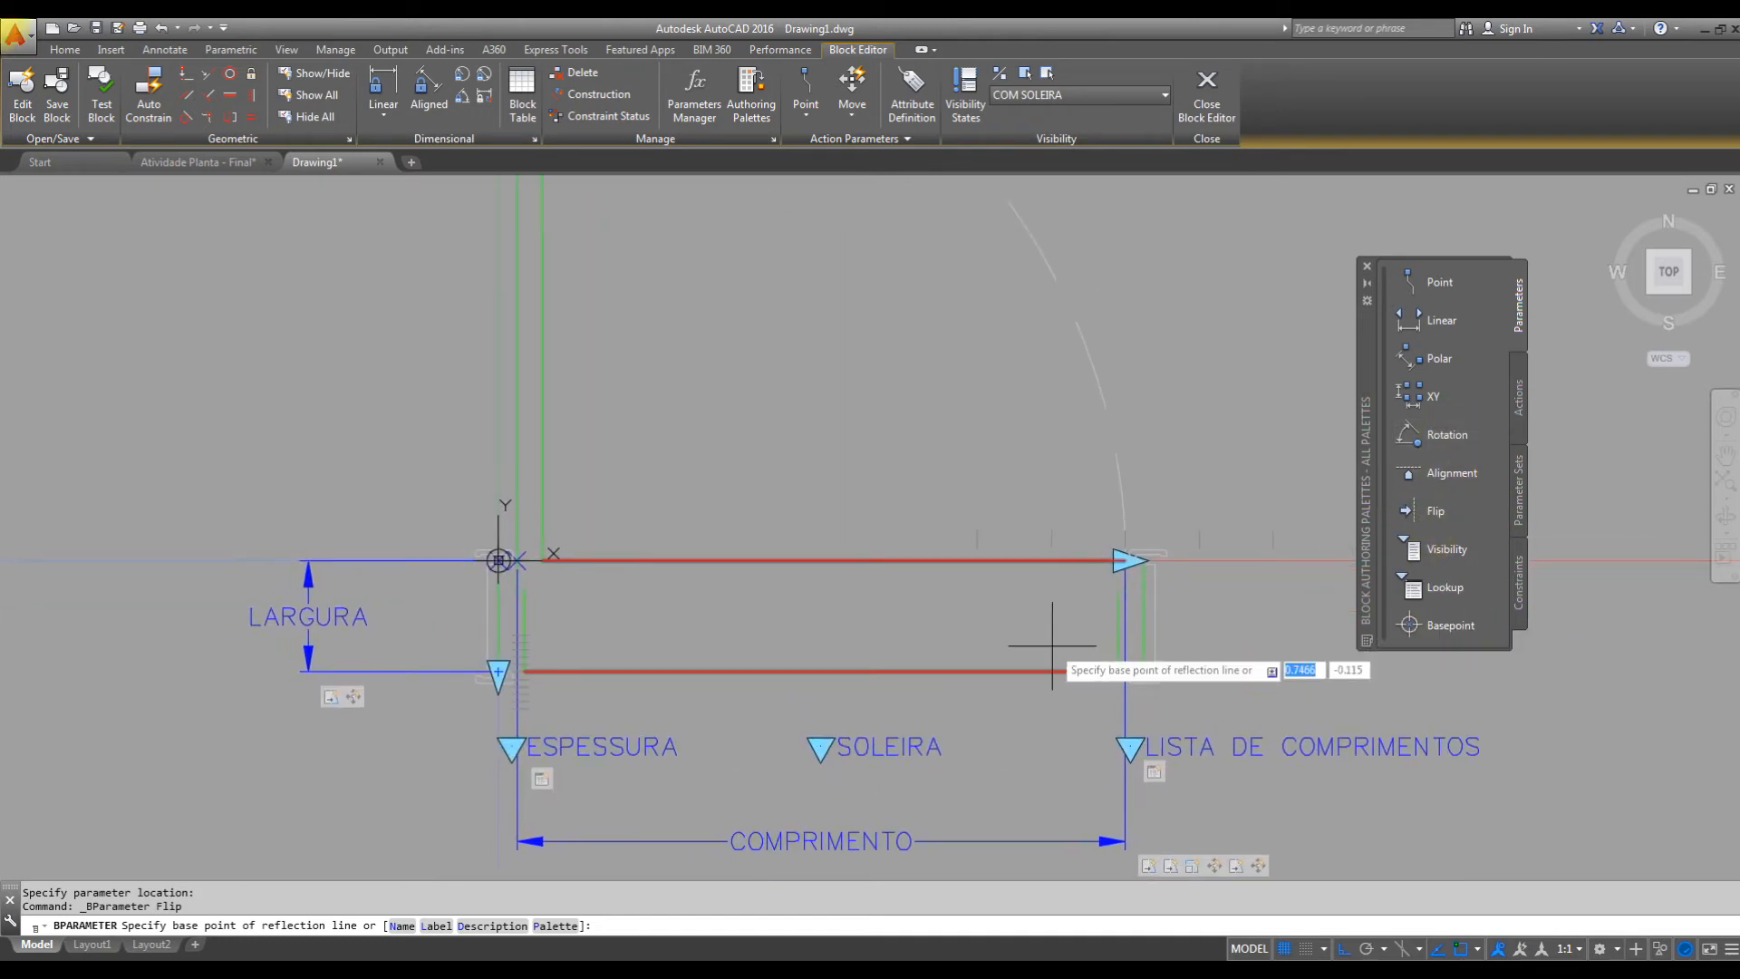
right_click(1118, 632)
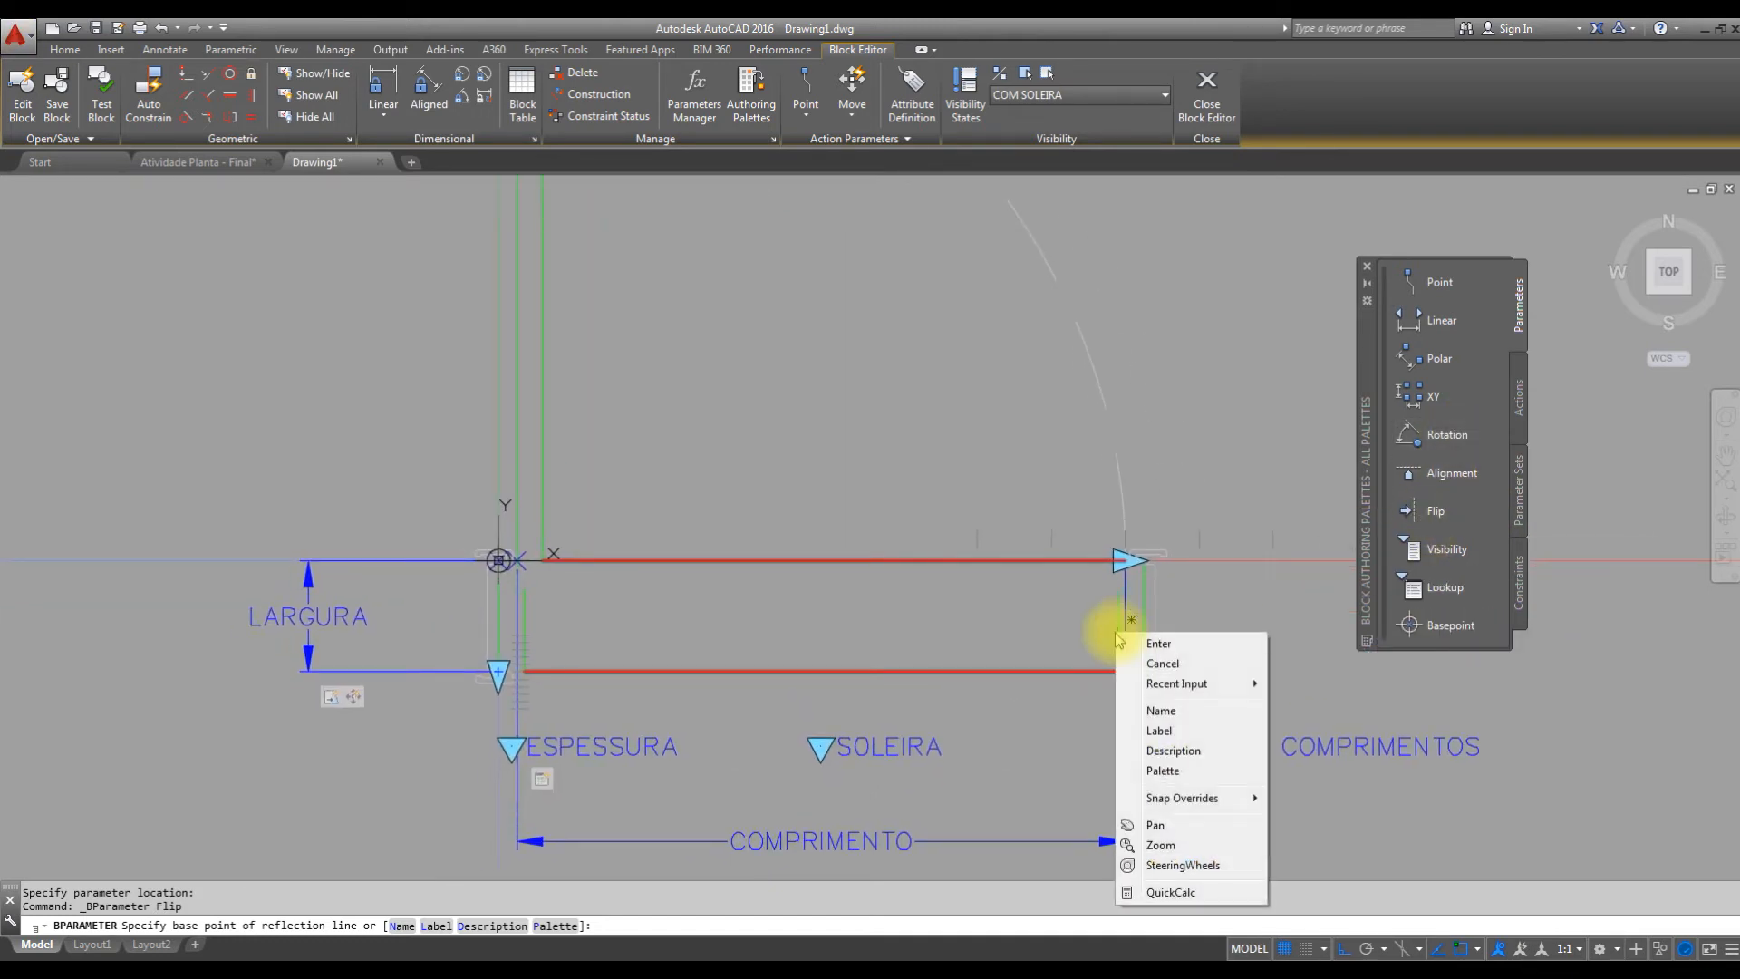
mouse_move(1203, 802)
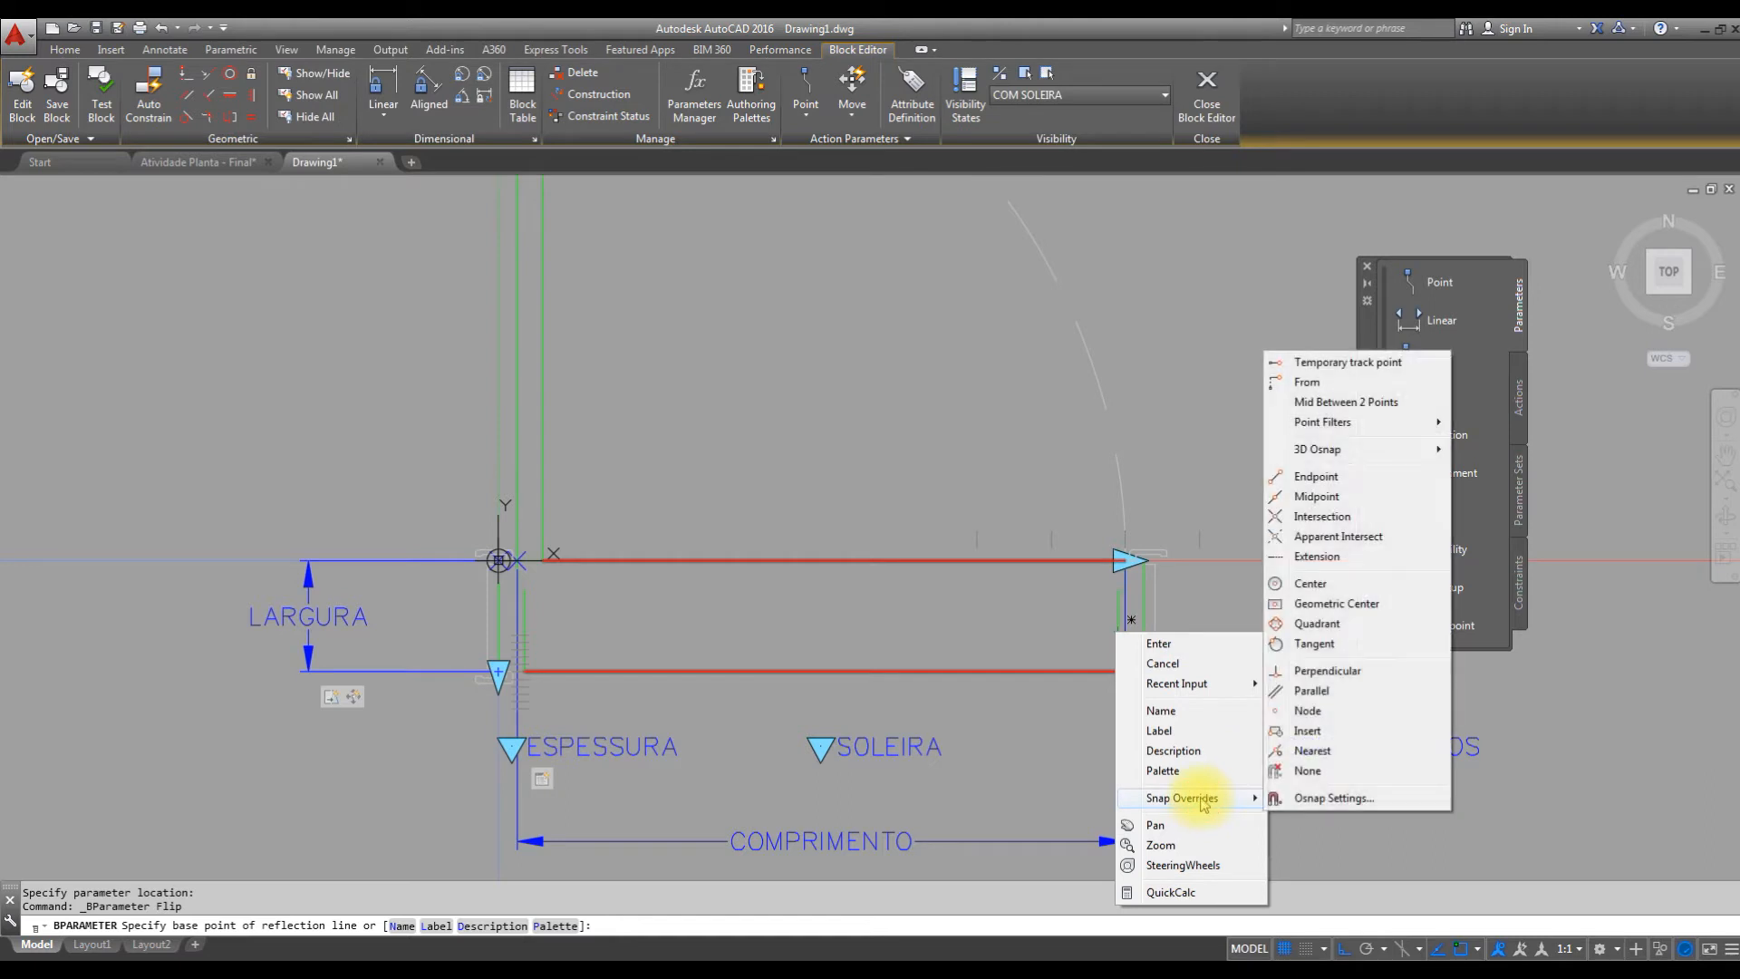
click(1328, 404)
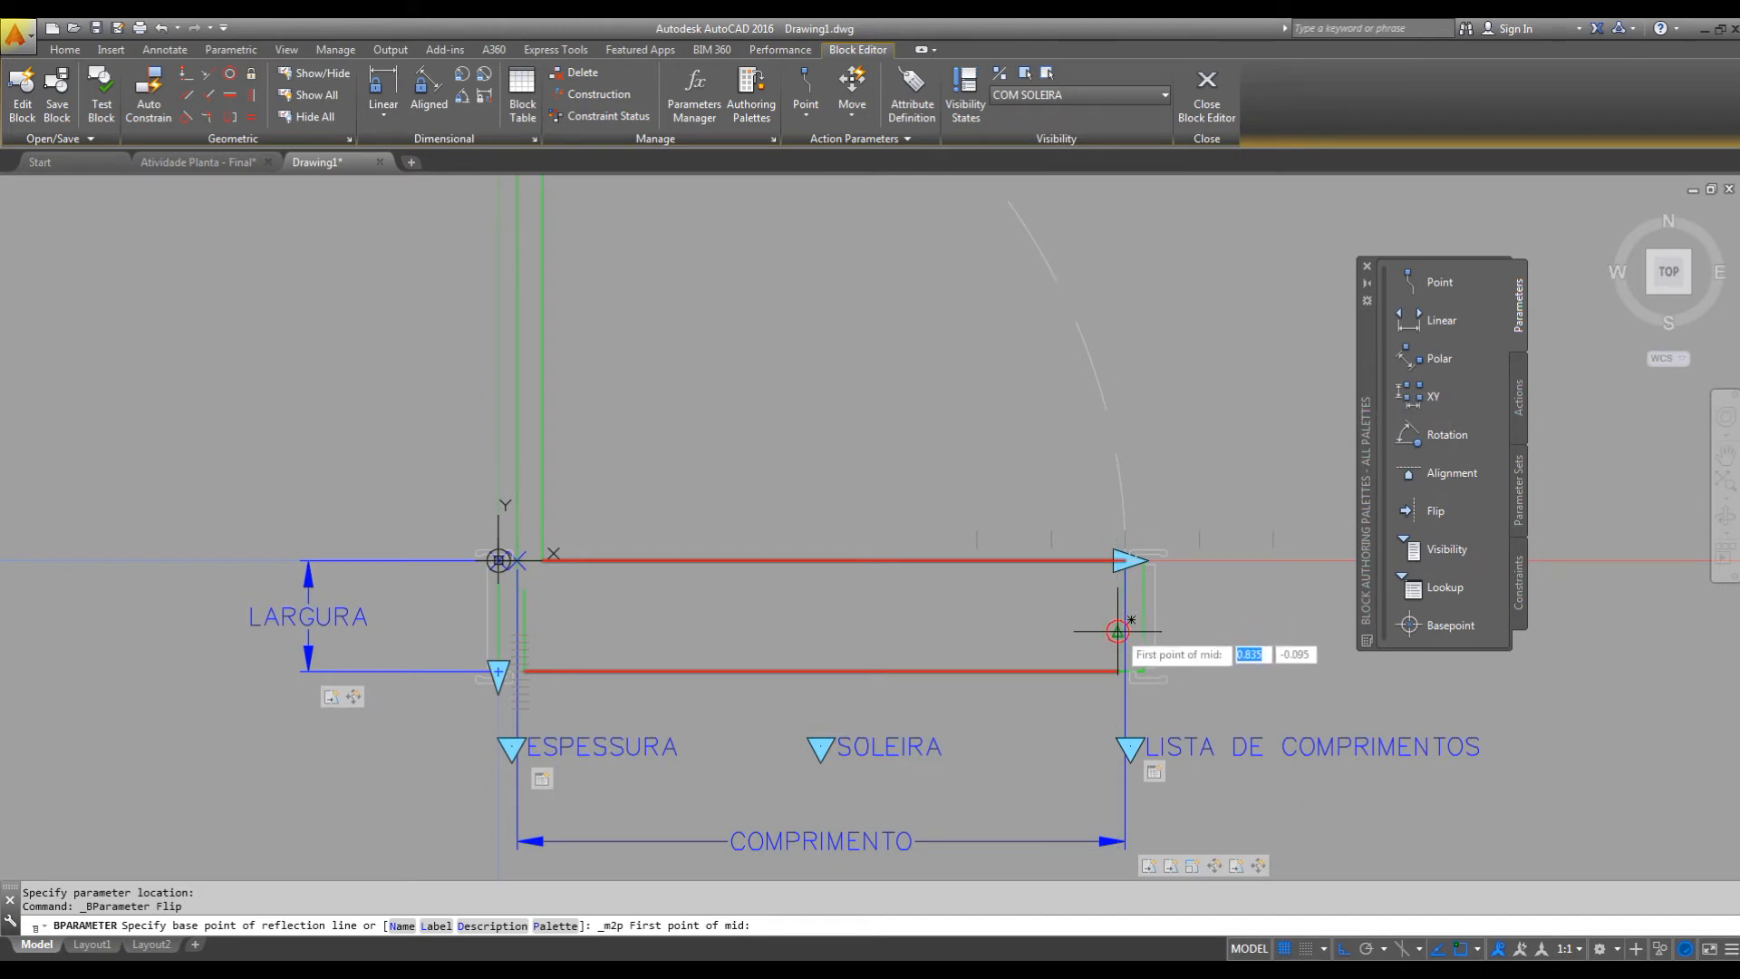
click(1117, 632)
click(526, 634)
click(840, 497)
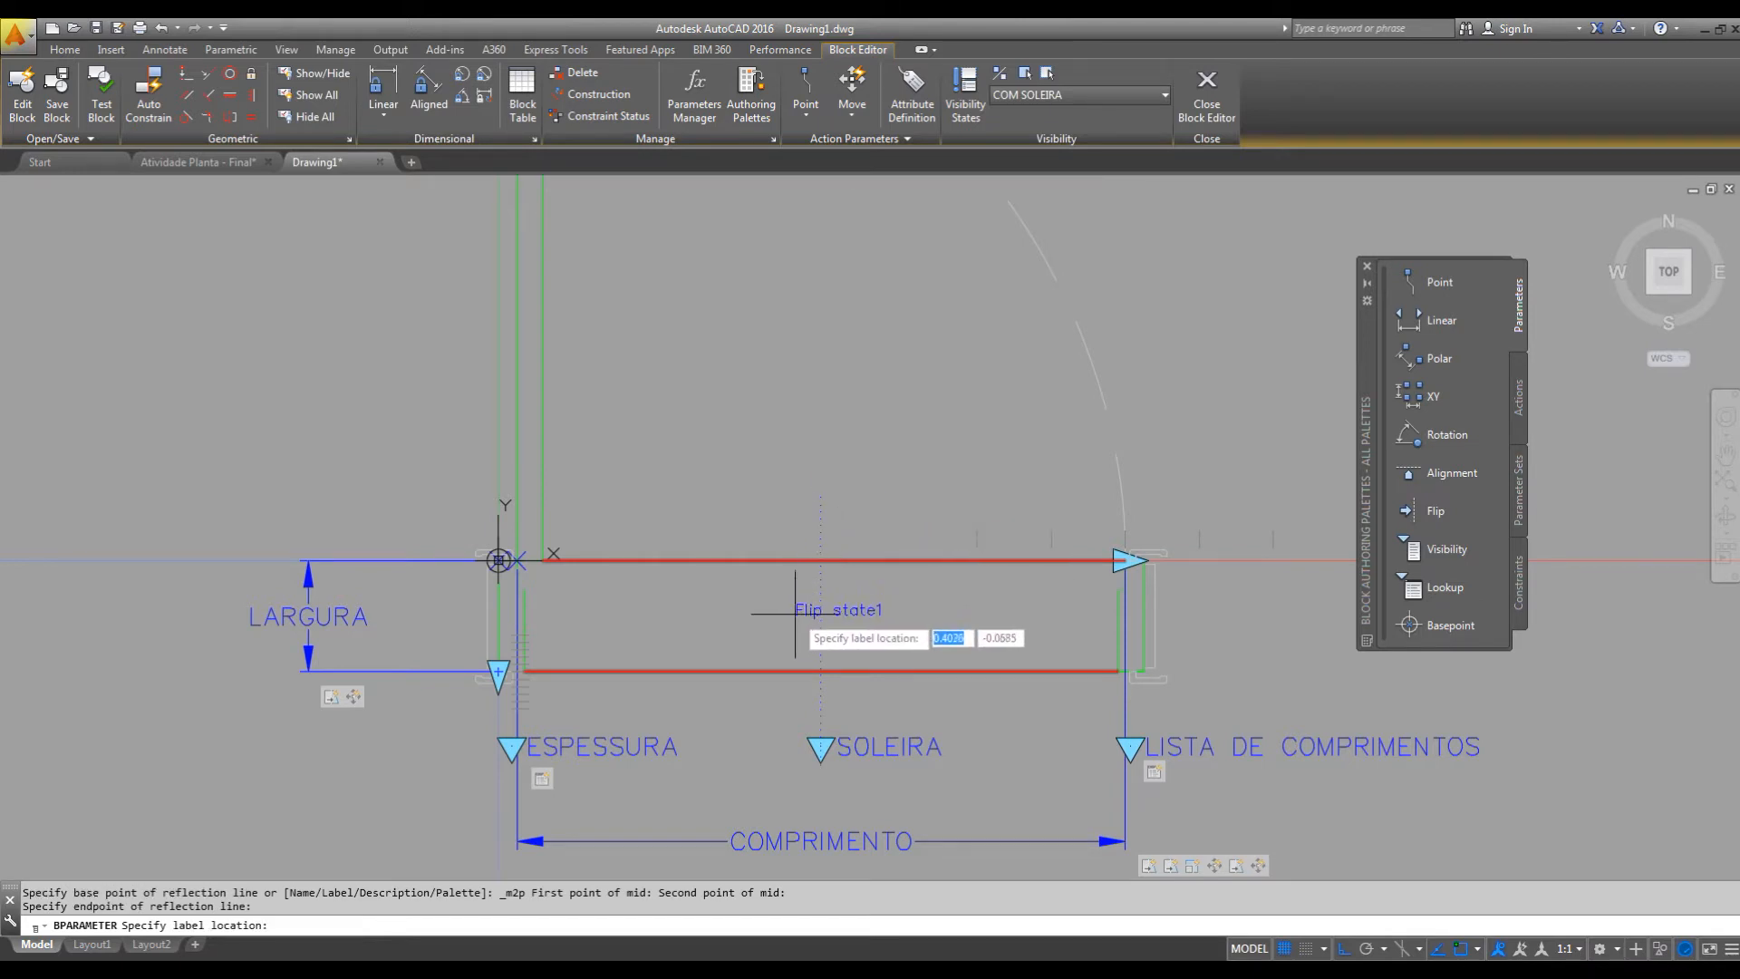
click(797, 534)
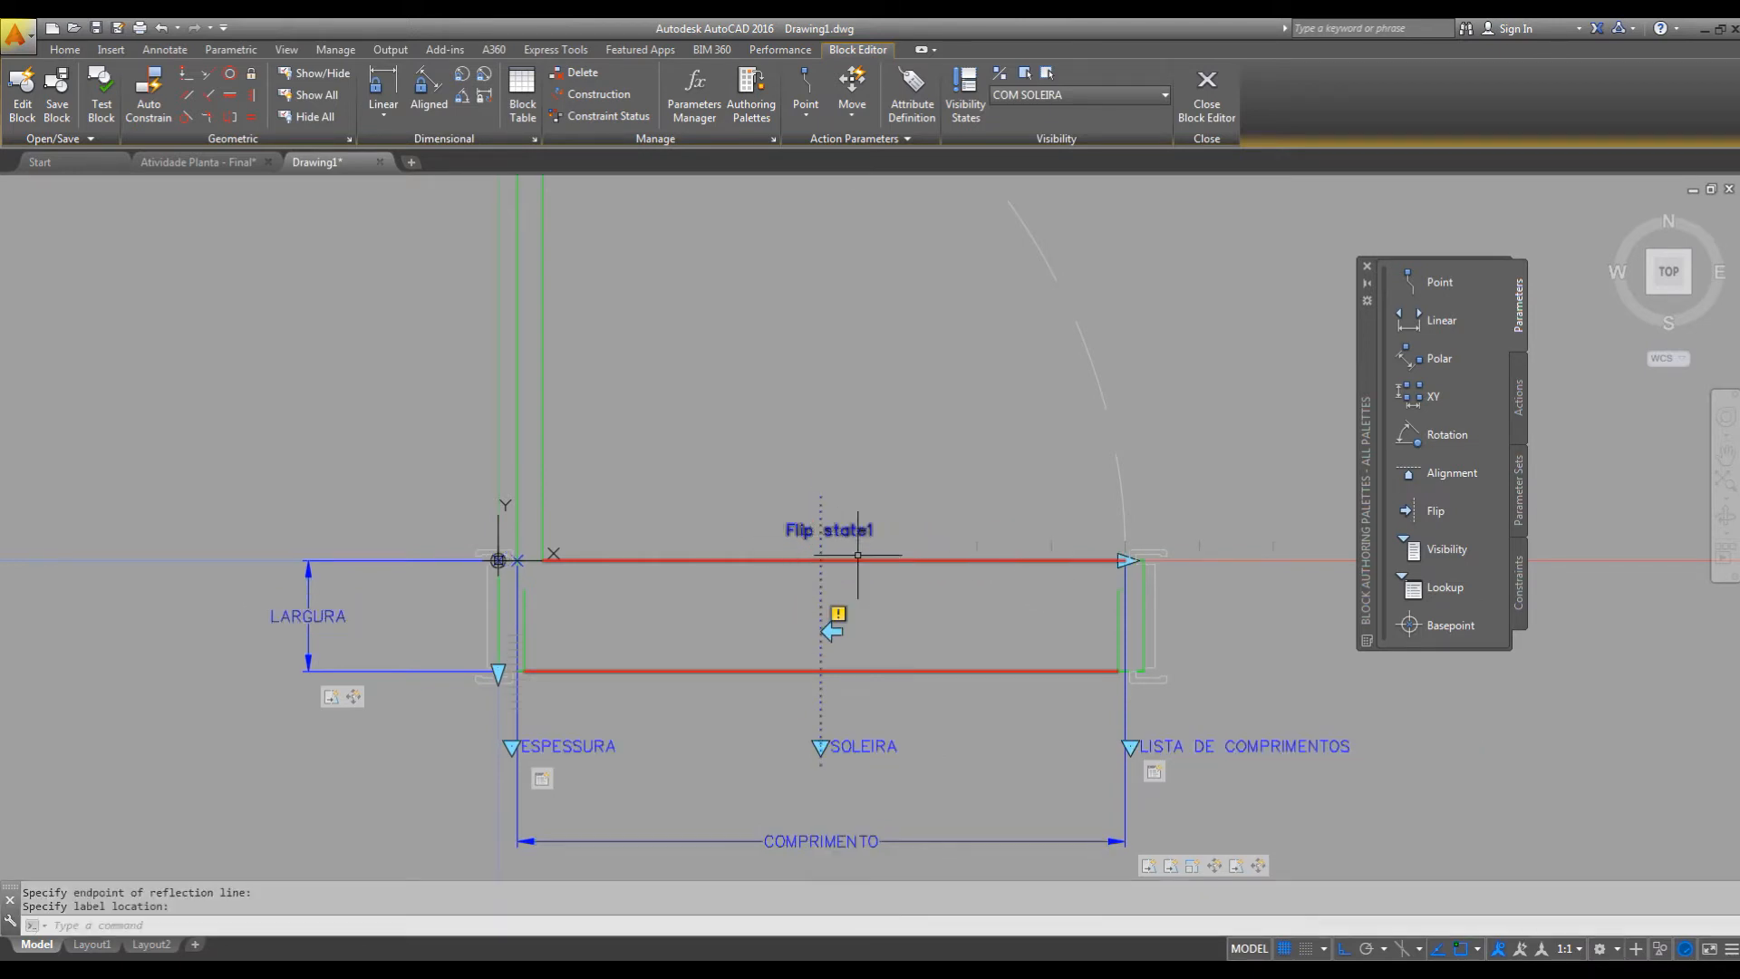
Rename the new flip parameter as EIXO VERTICAL.
middle_drag(892, 621, 987, 657)
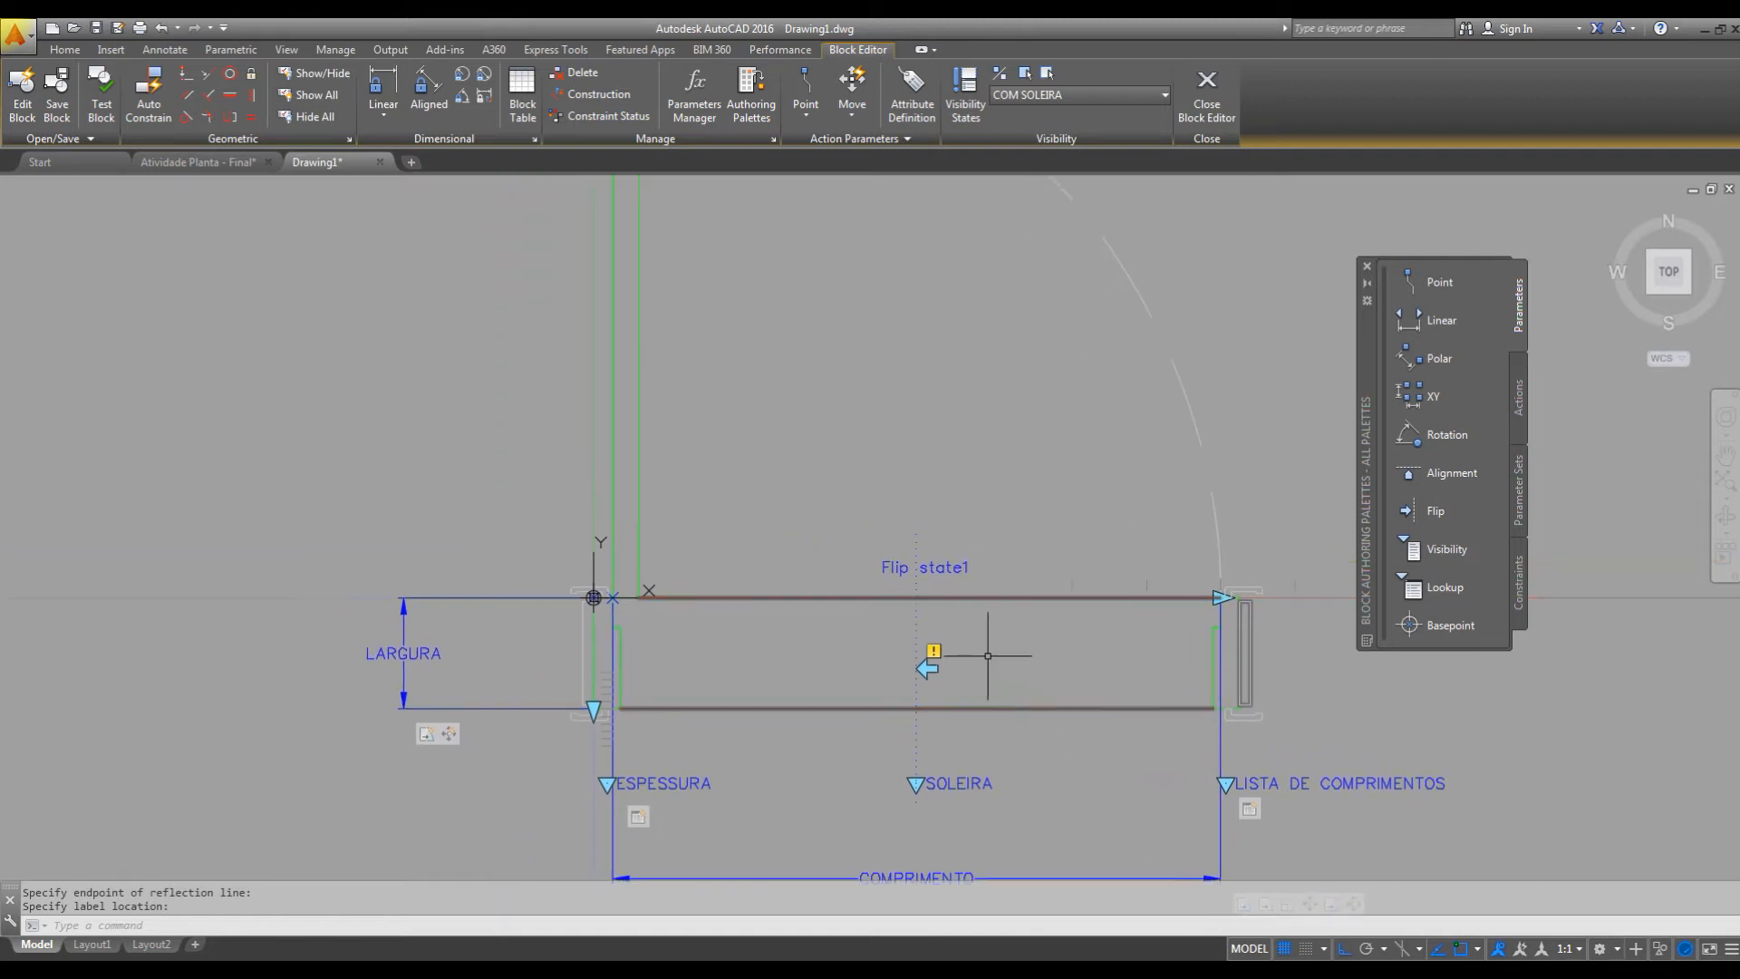
scroll(987, 657, down, 2)
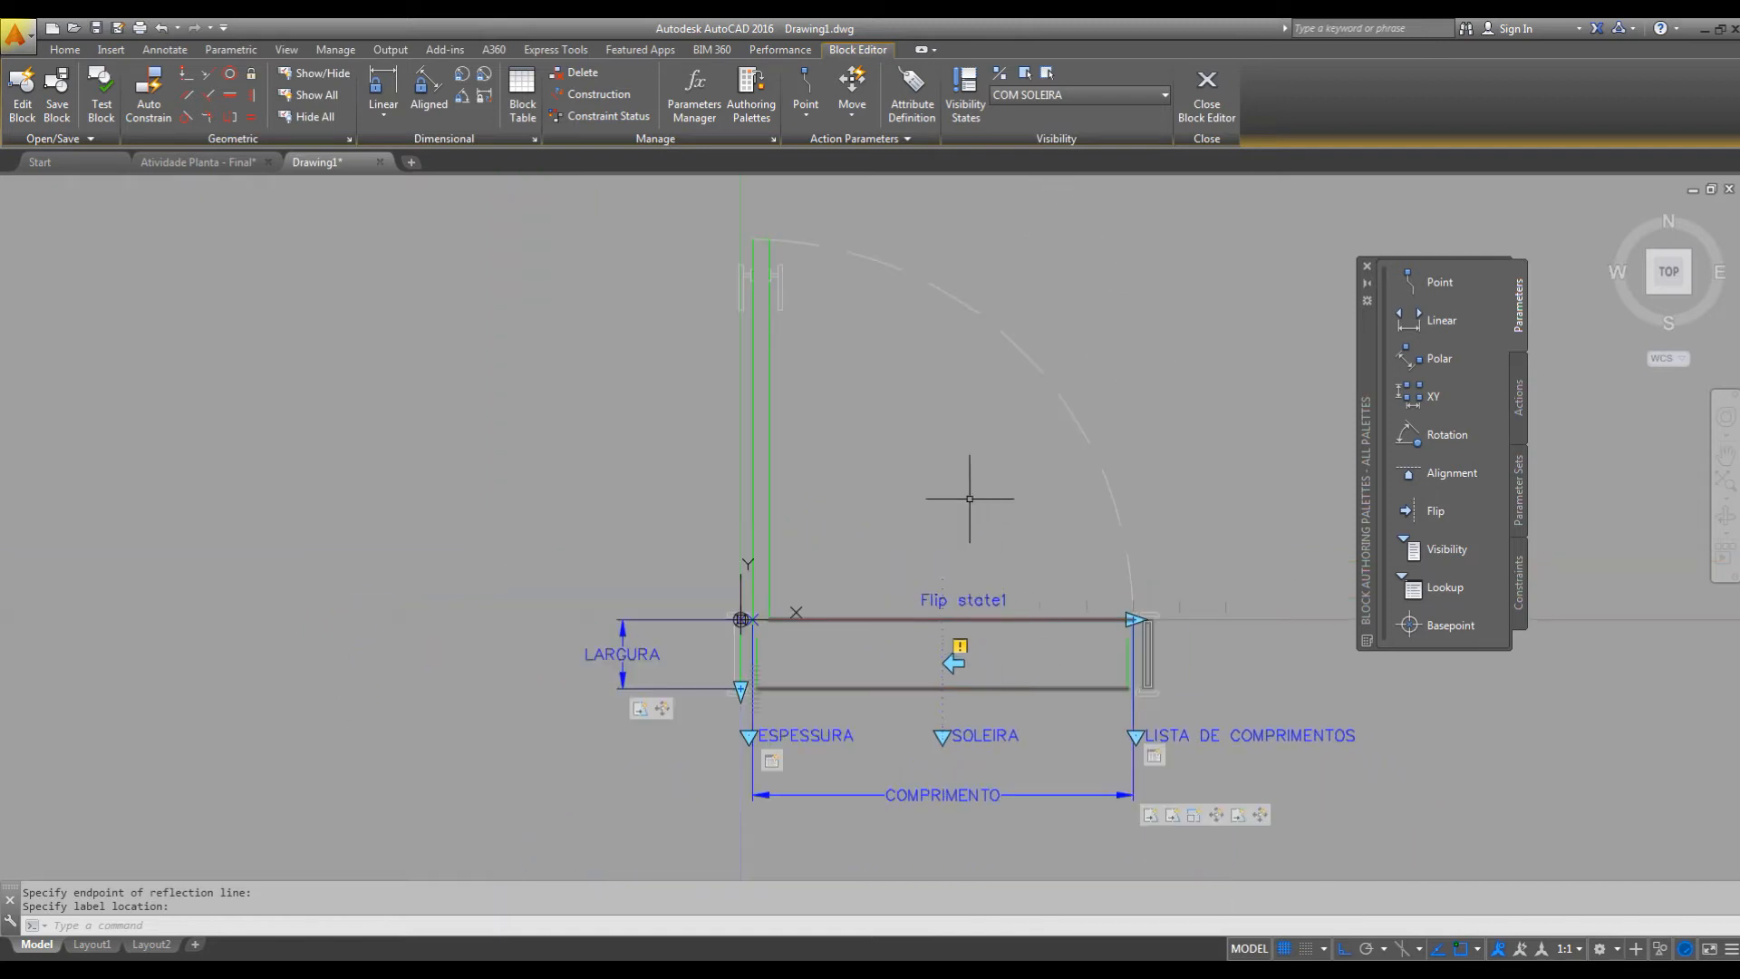
click(976, 602)
right_click(976, 601)
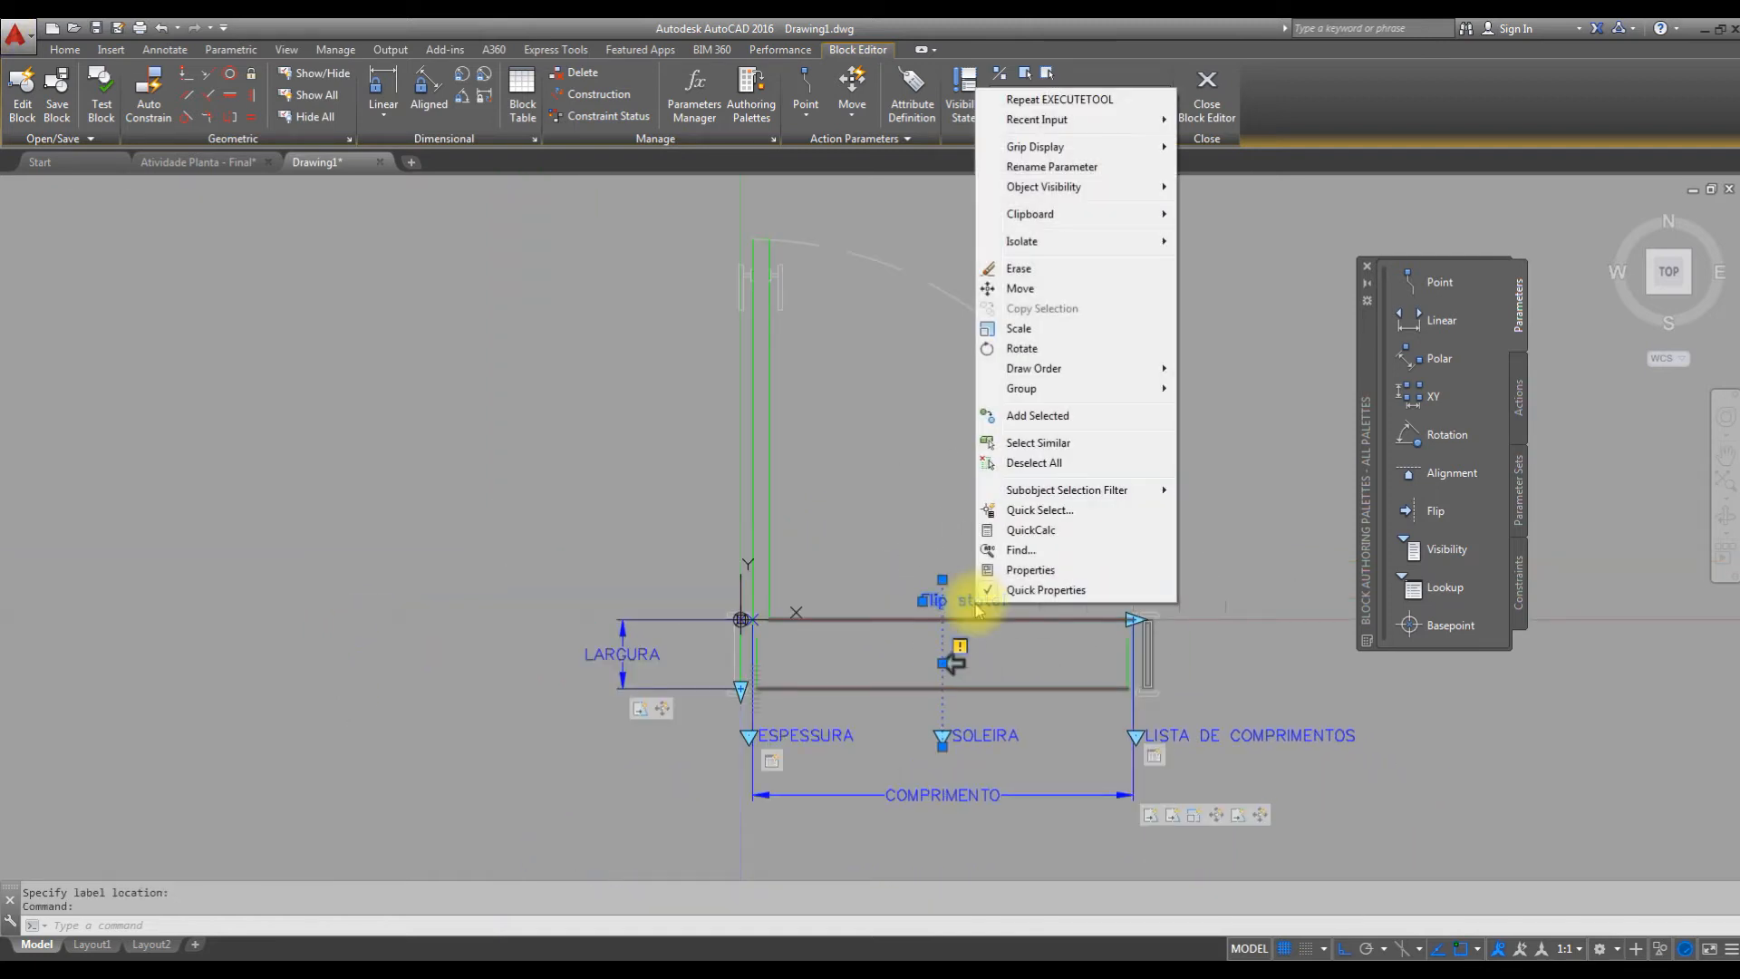
click(1084, 168)
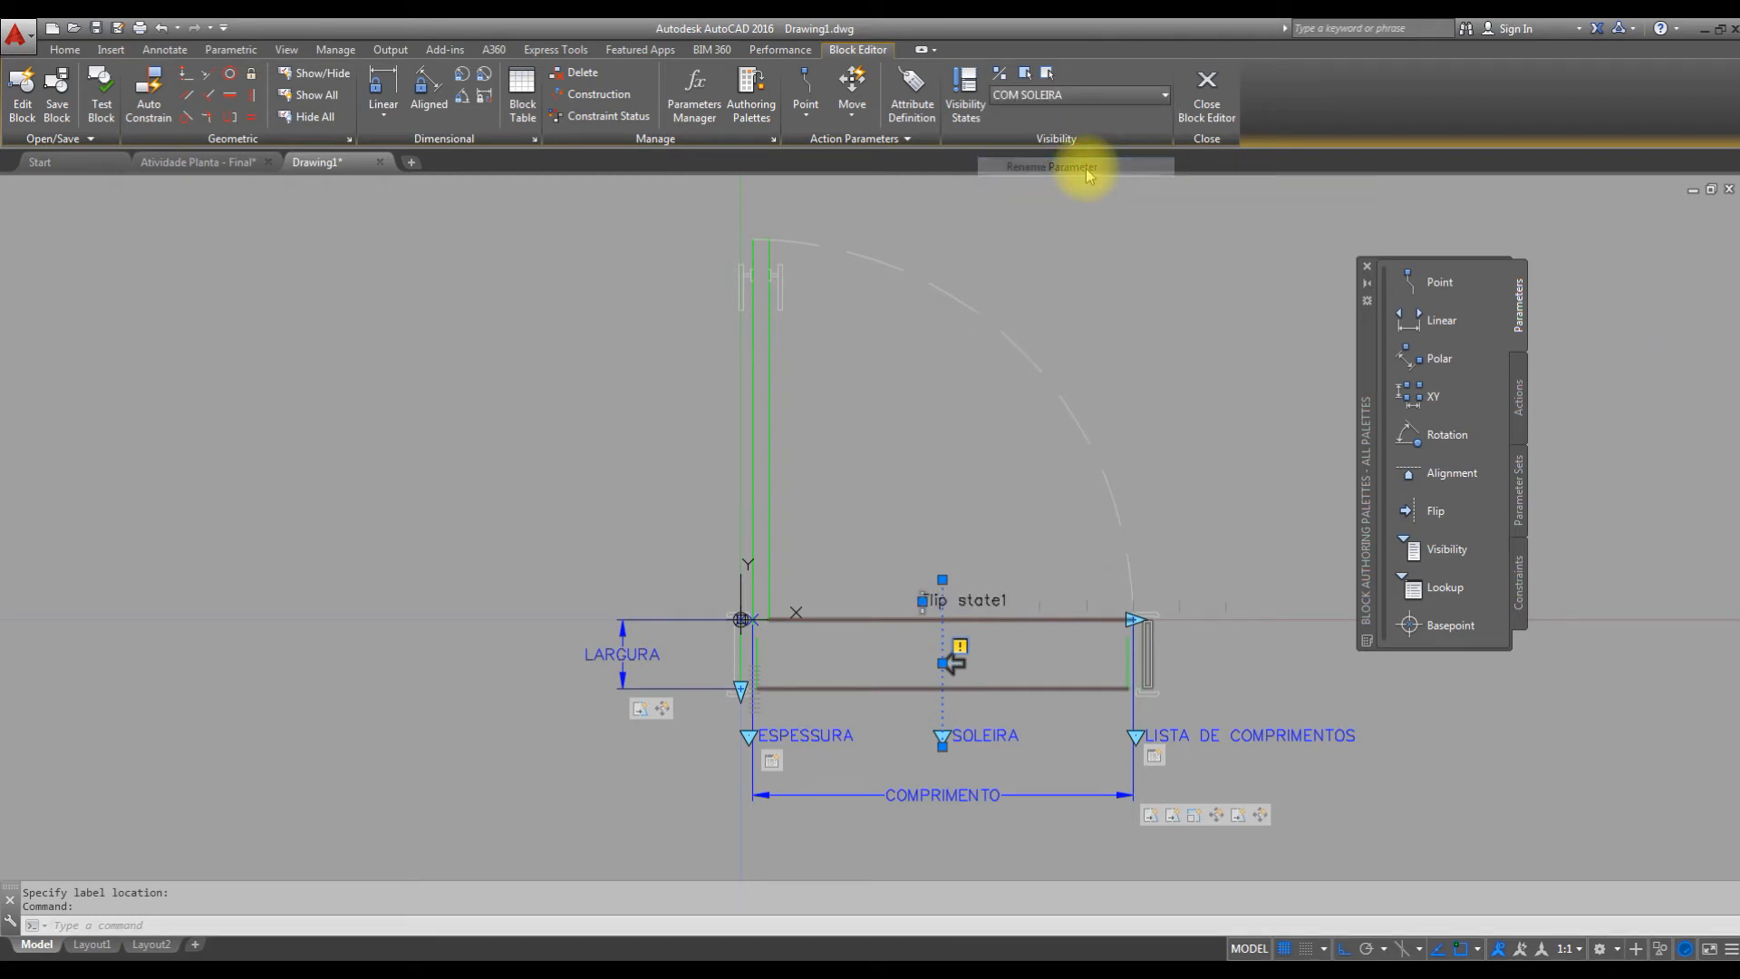
drag(1004, 598, 832, 584)
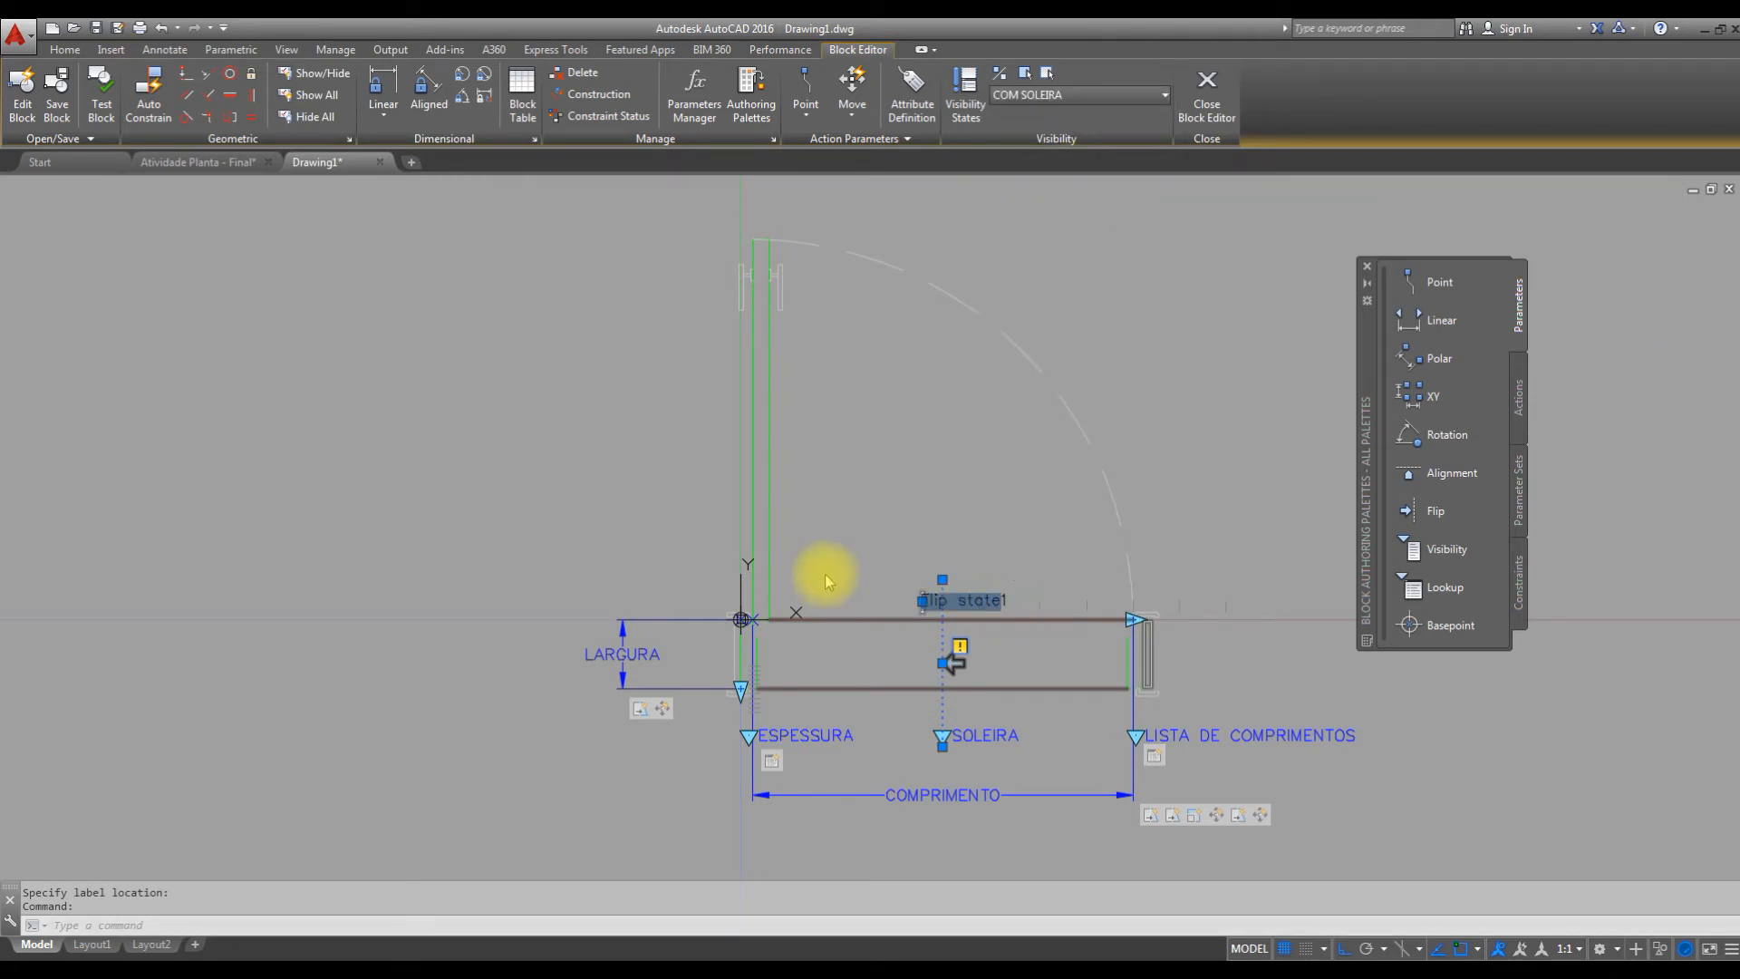
text(EIX)
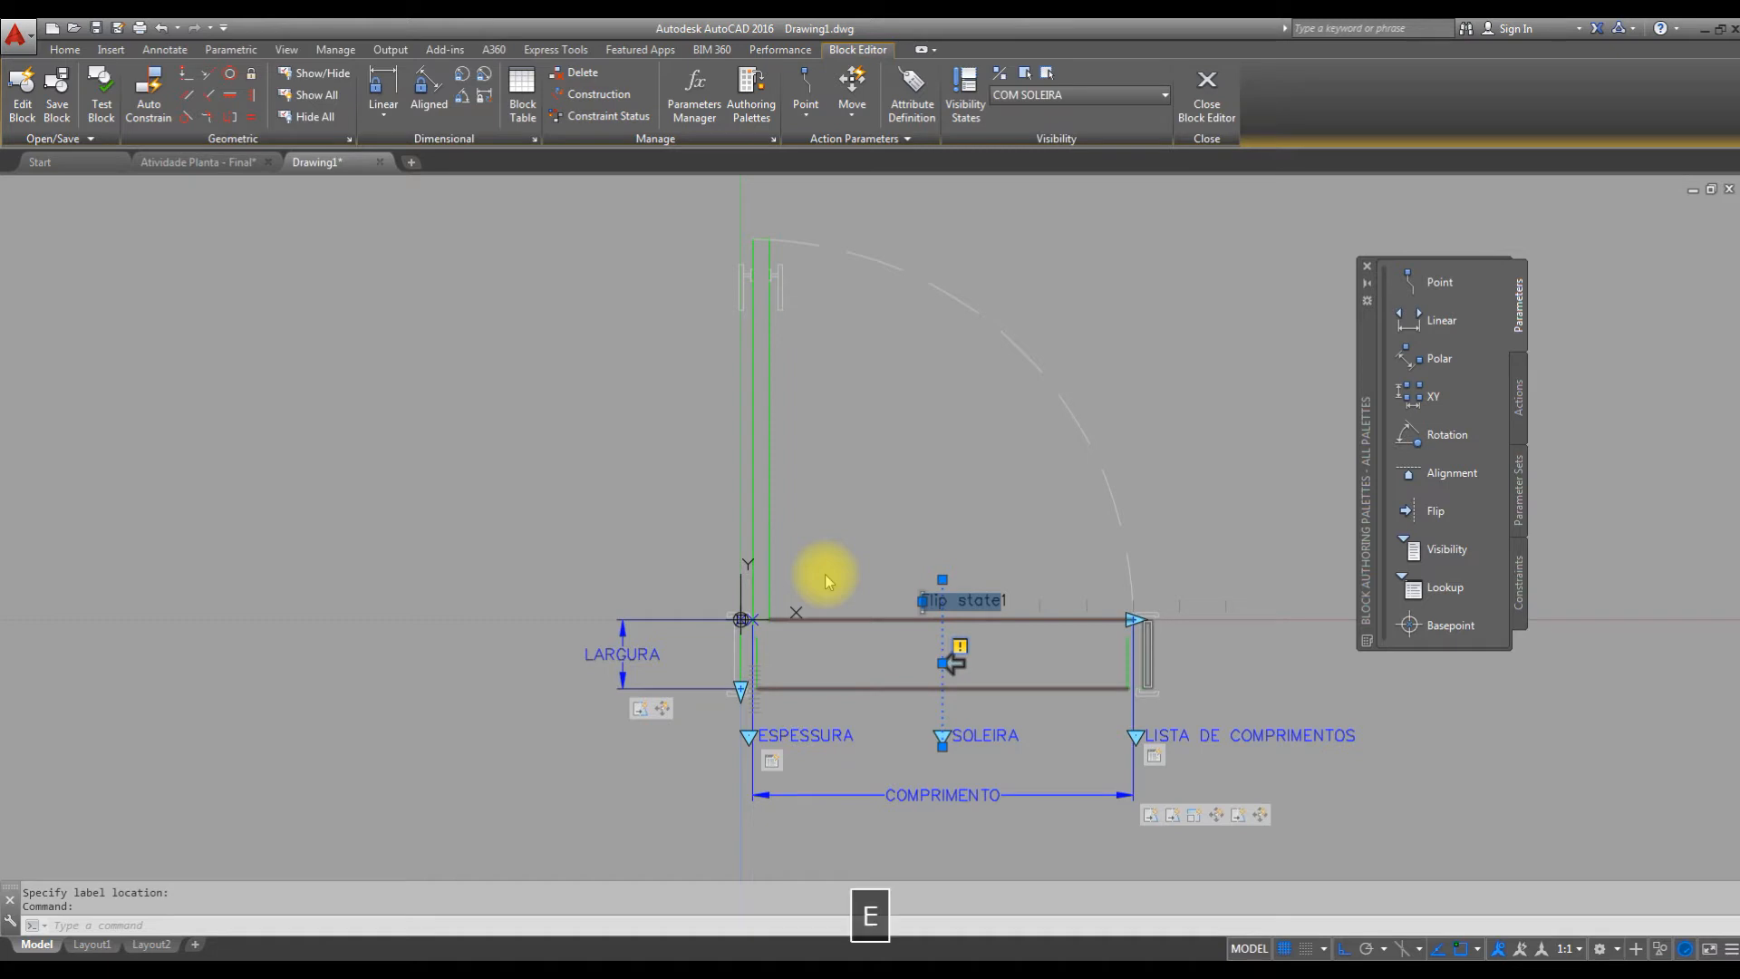
key(BackSpace)
key(BackSpace)
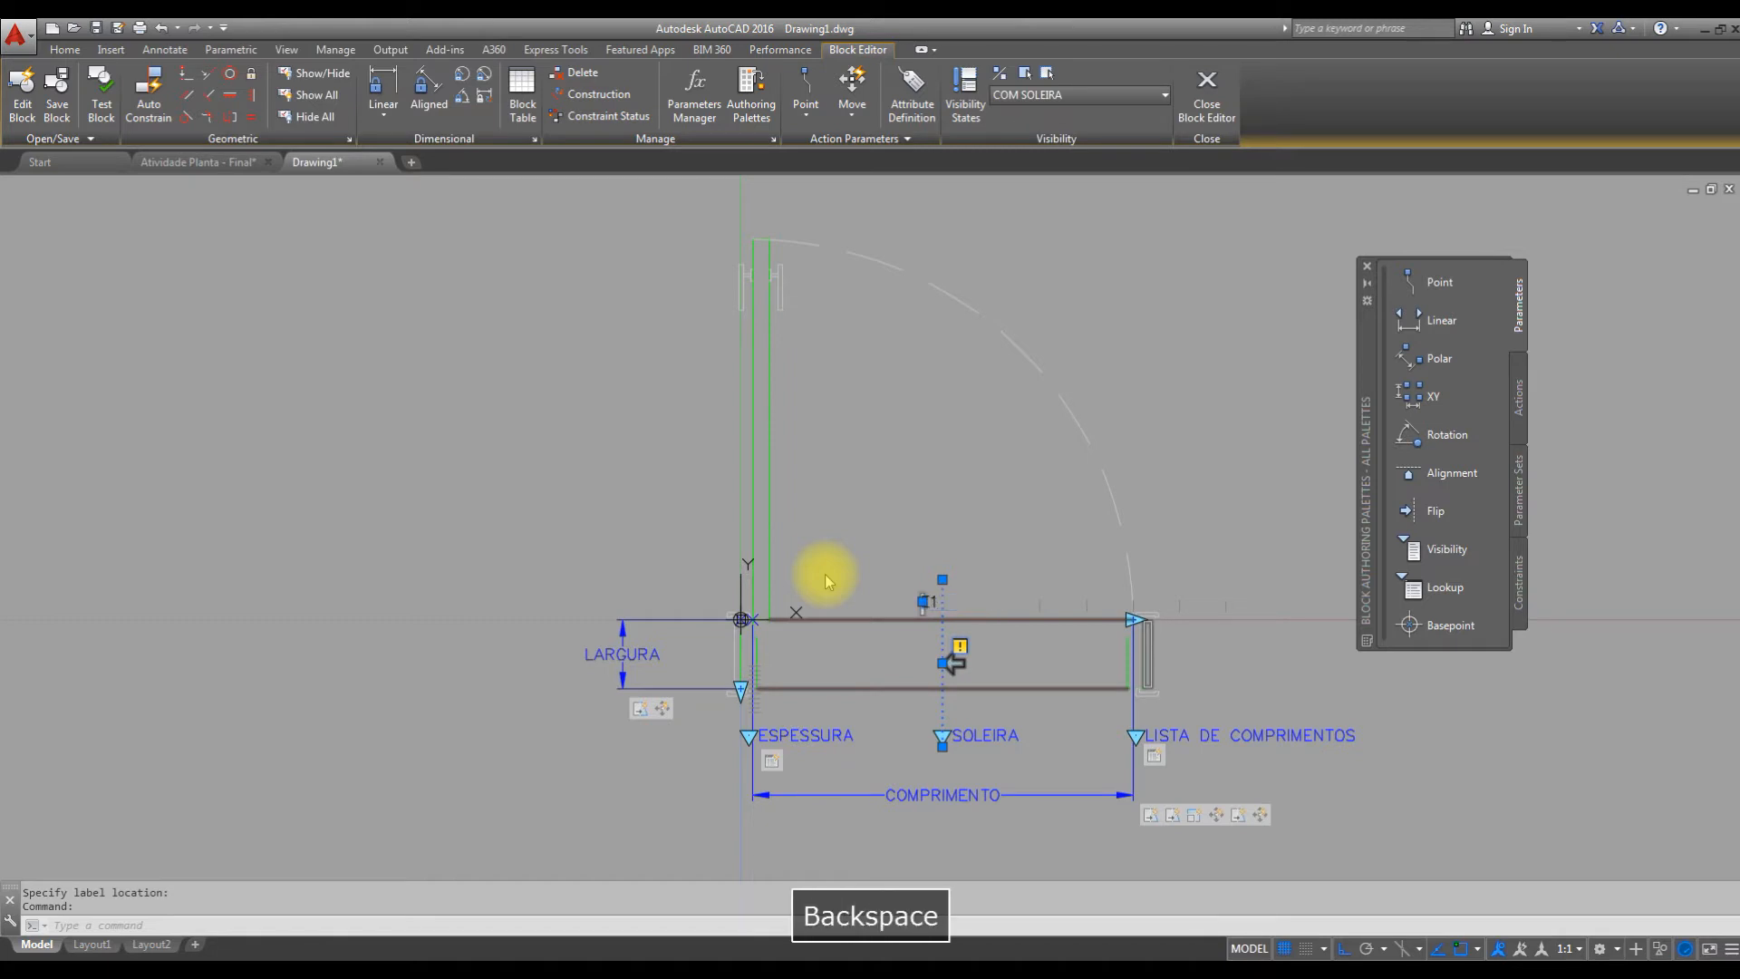
key(BackSpace)
text(EIXO )
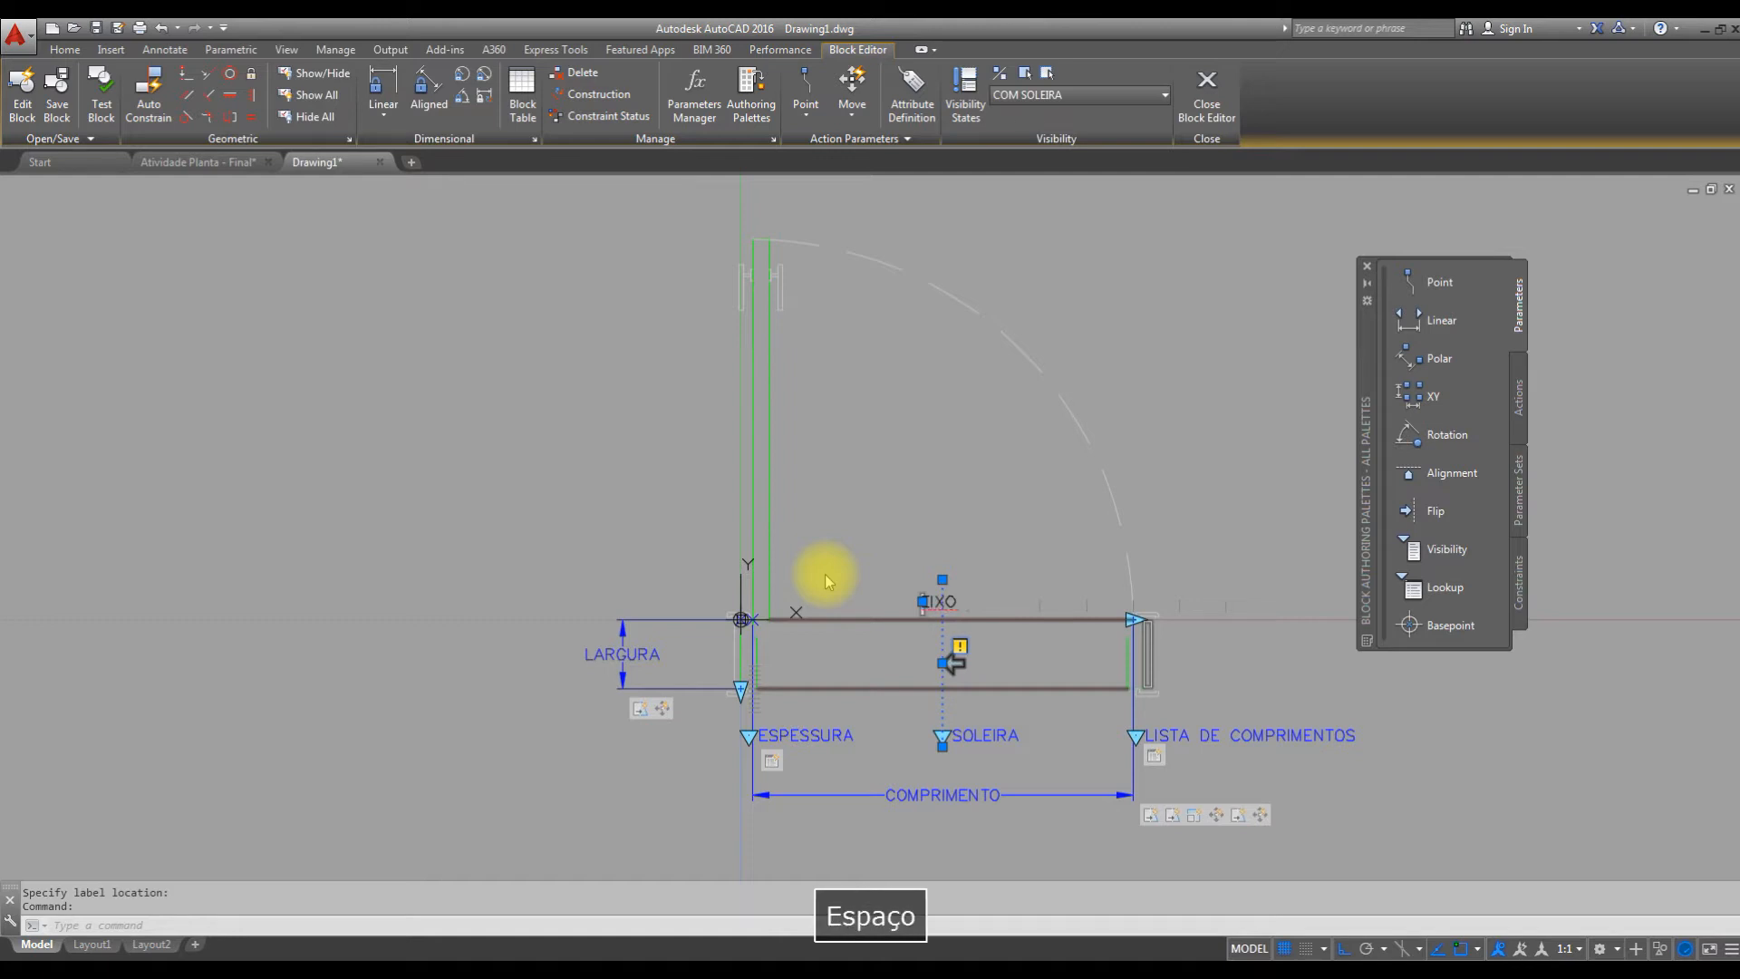
text(VERTICA)
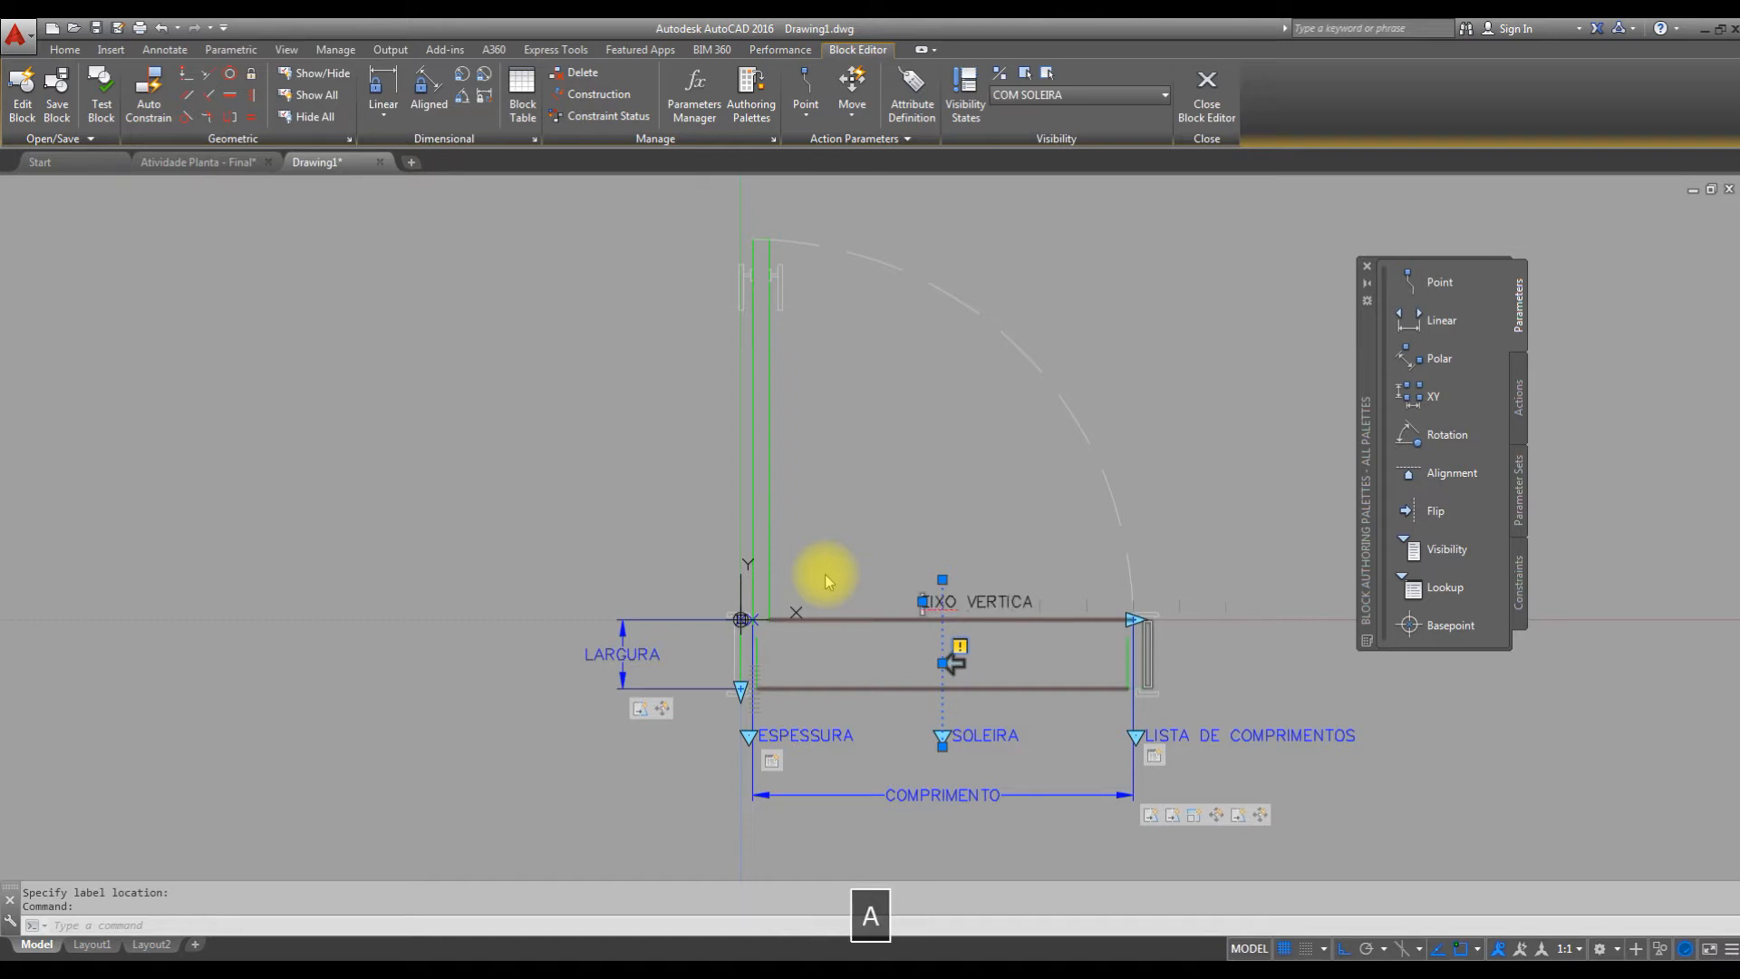
text(L)
click(1049, 552)
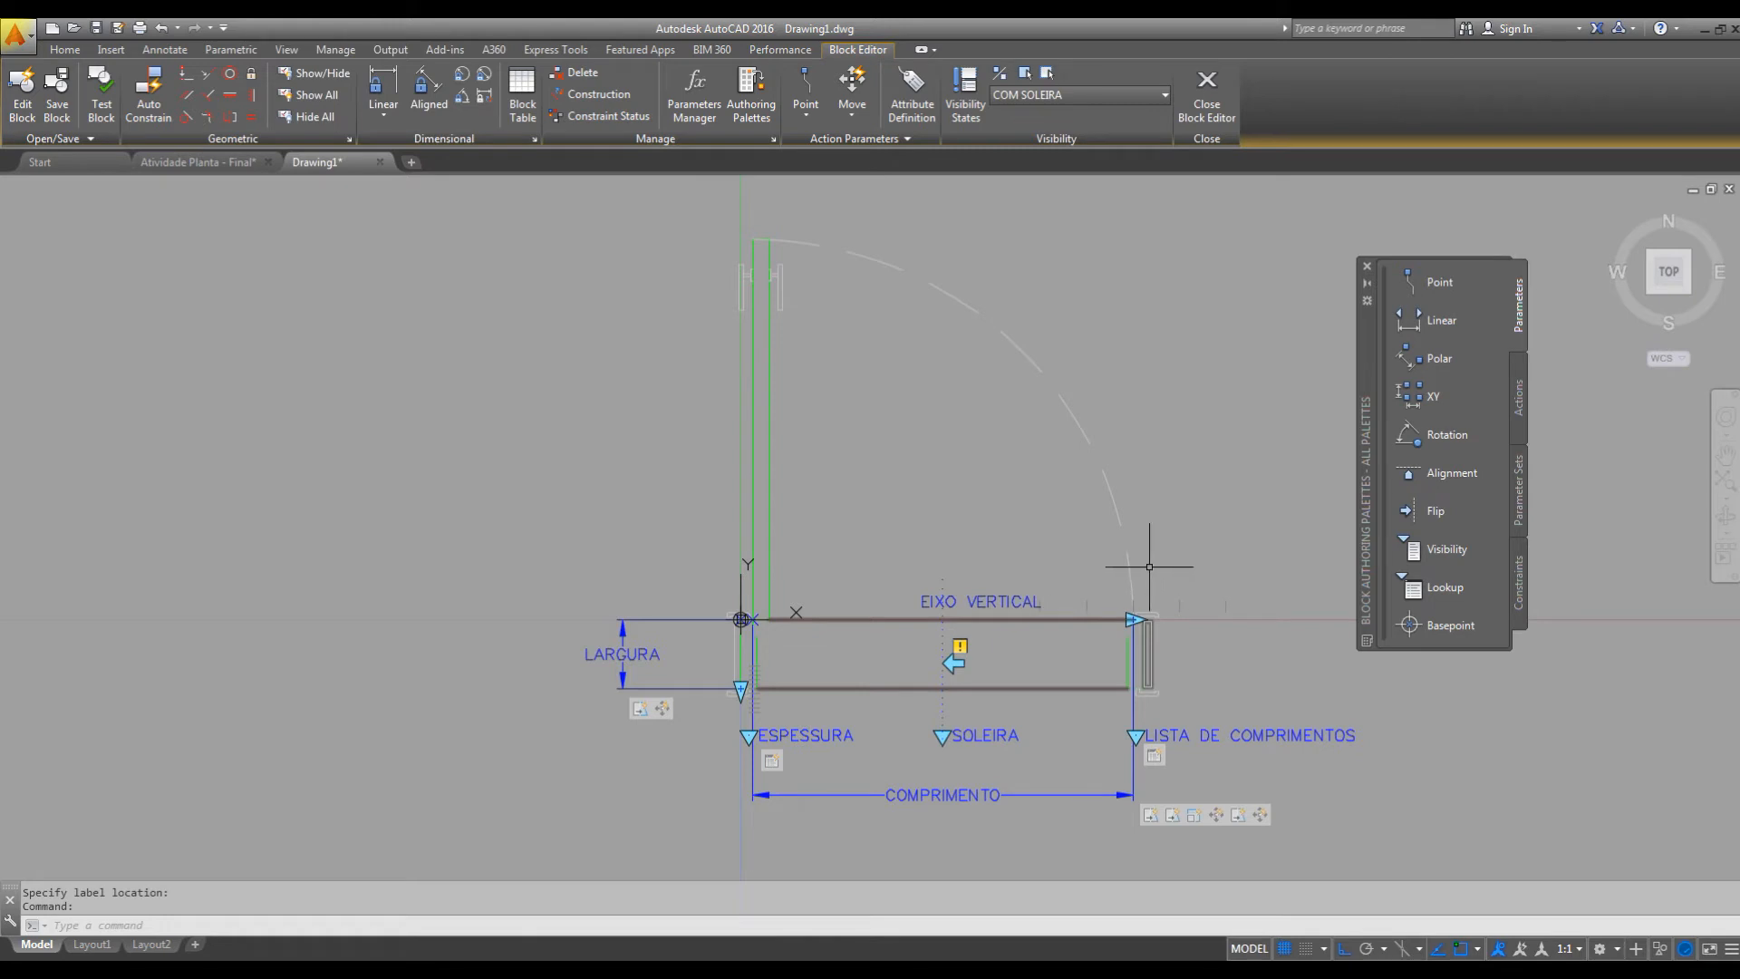
Add a Flip action to the EIXO VERTICAL parameter with all objects in its selection set.
click(1523, 404)
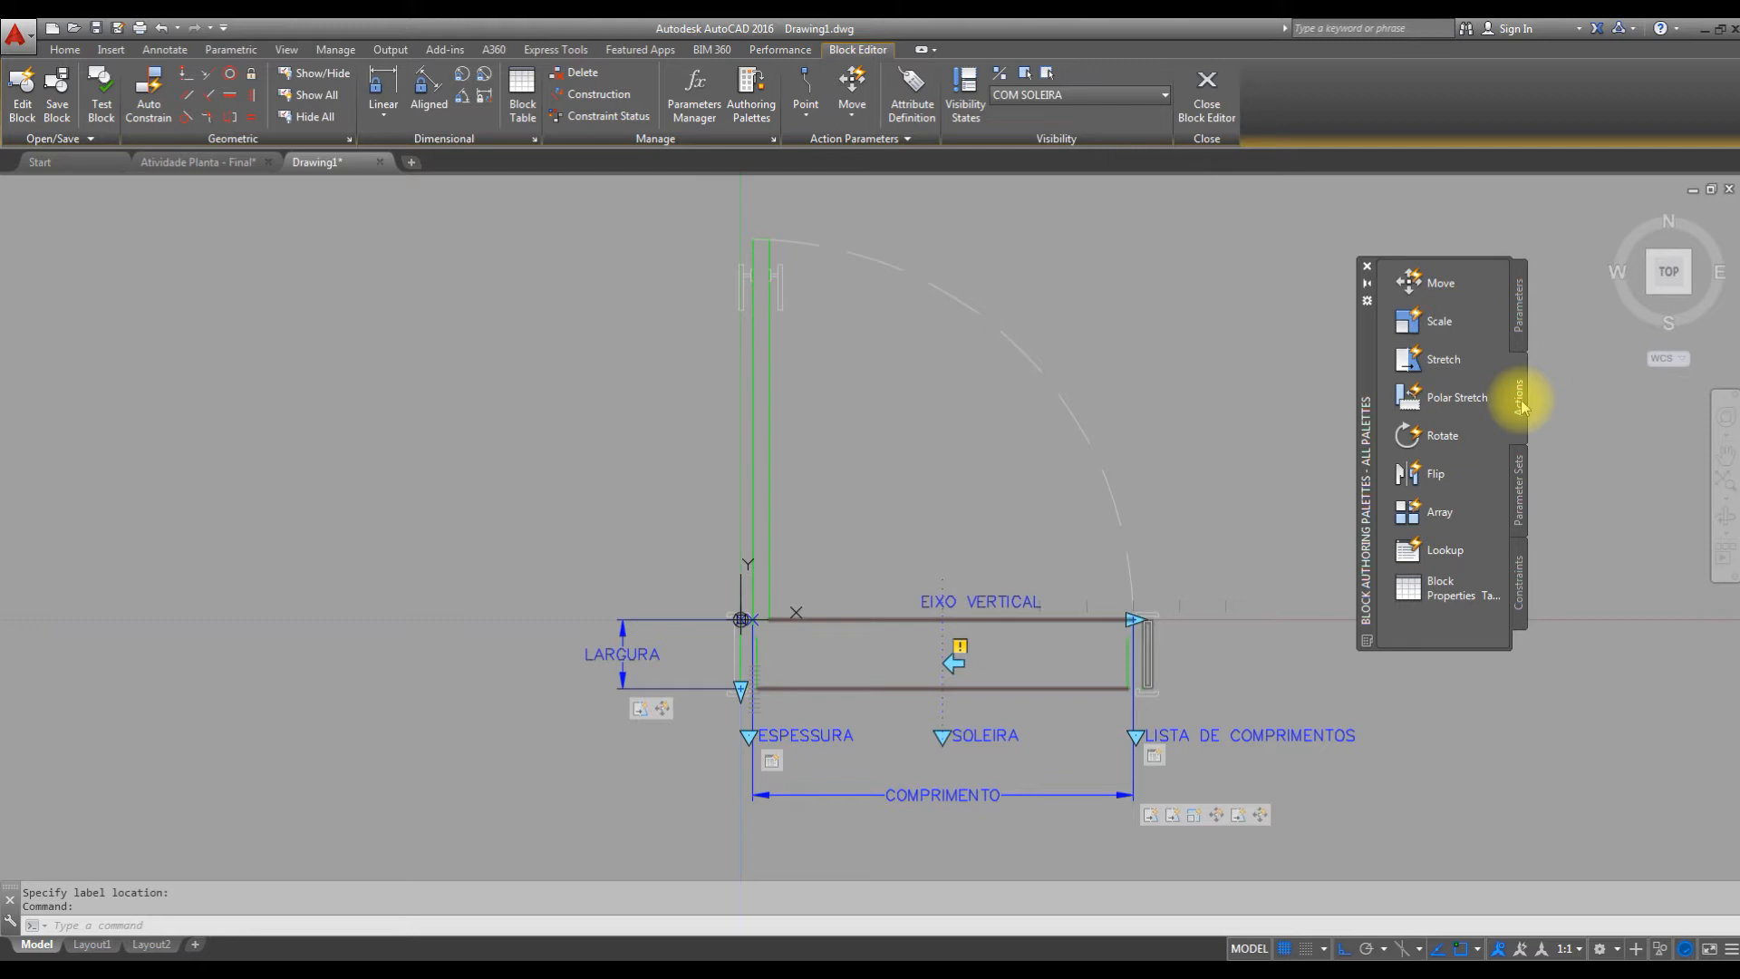
click(1432, 473)
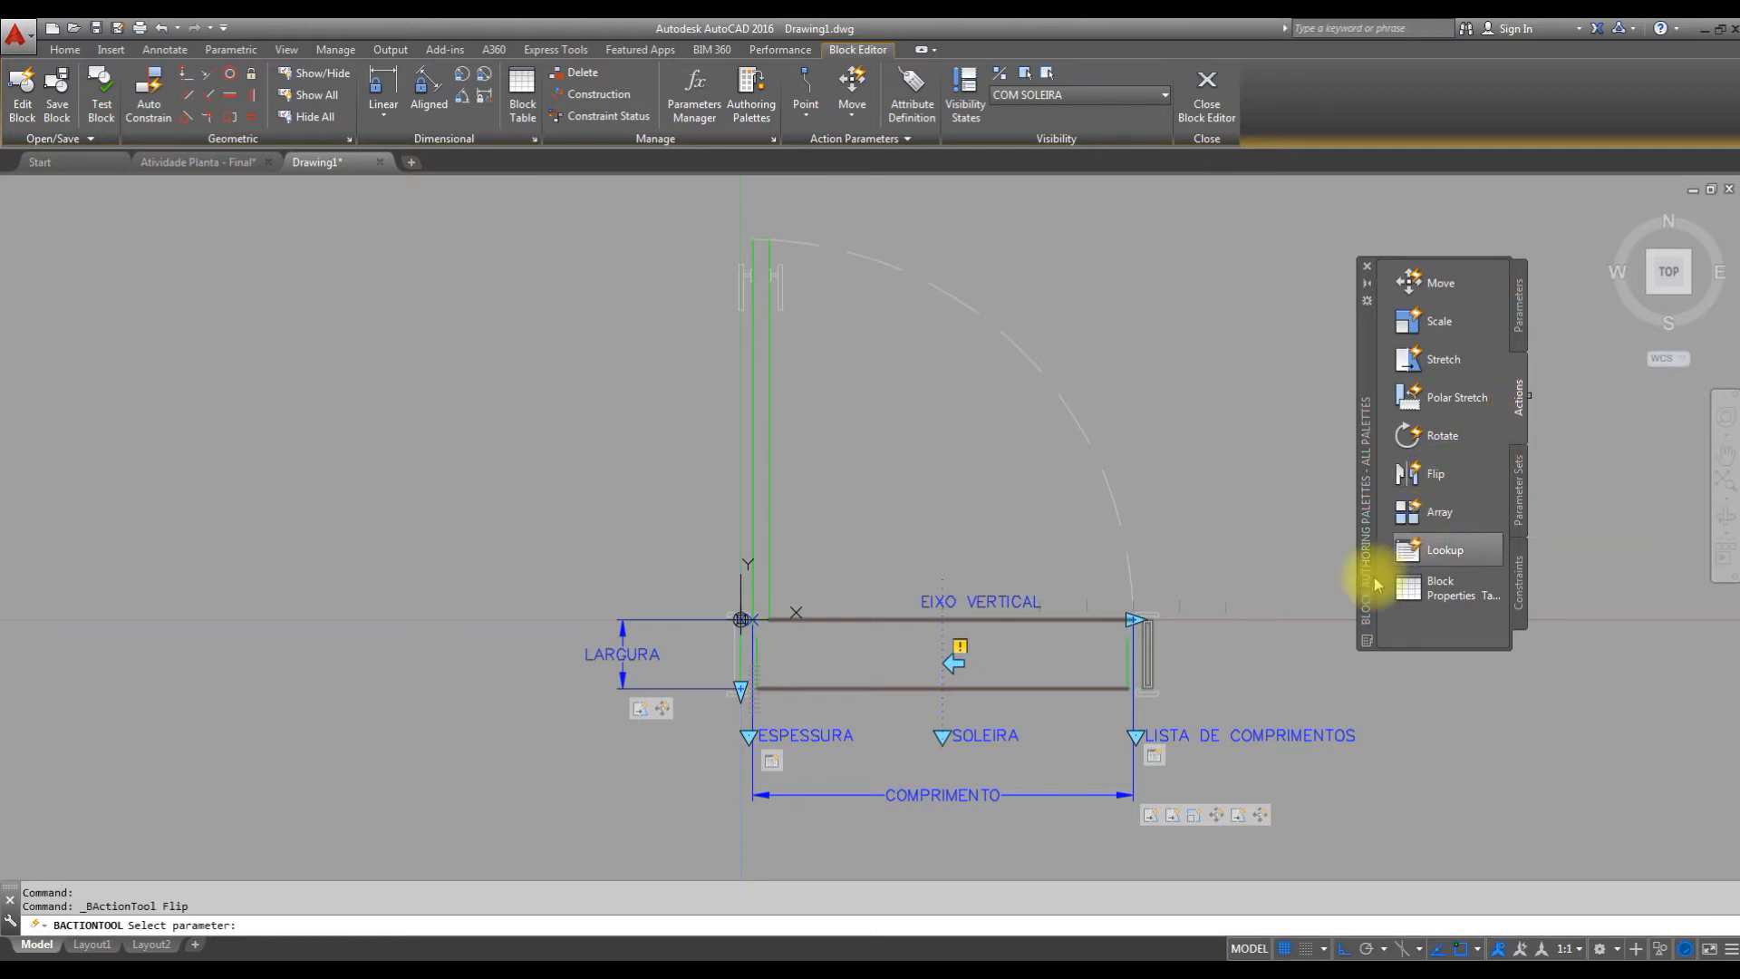
click(988, 605)
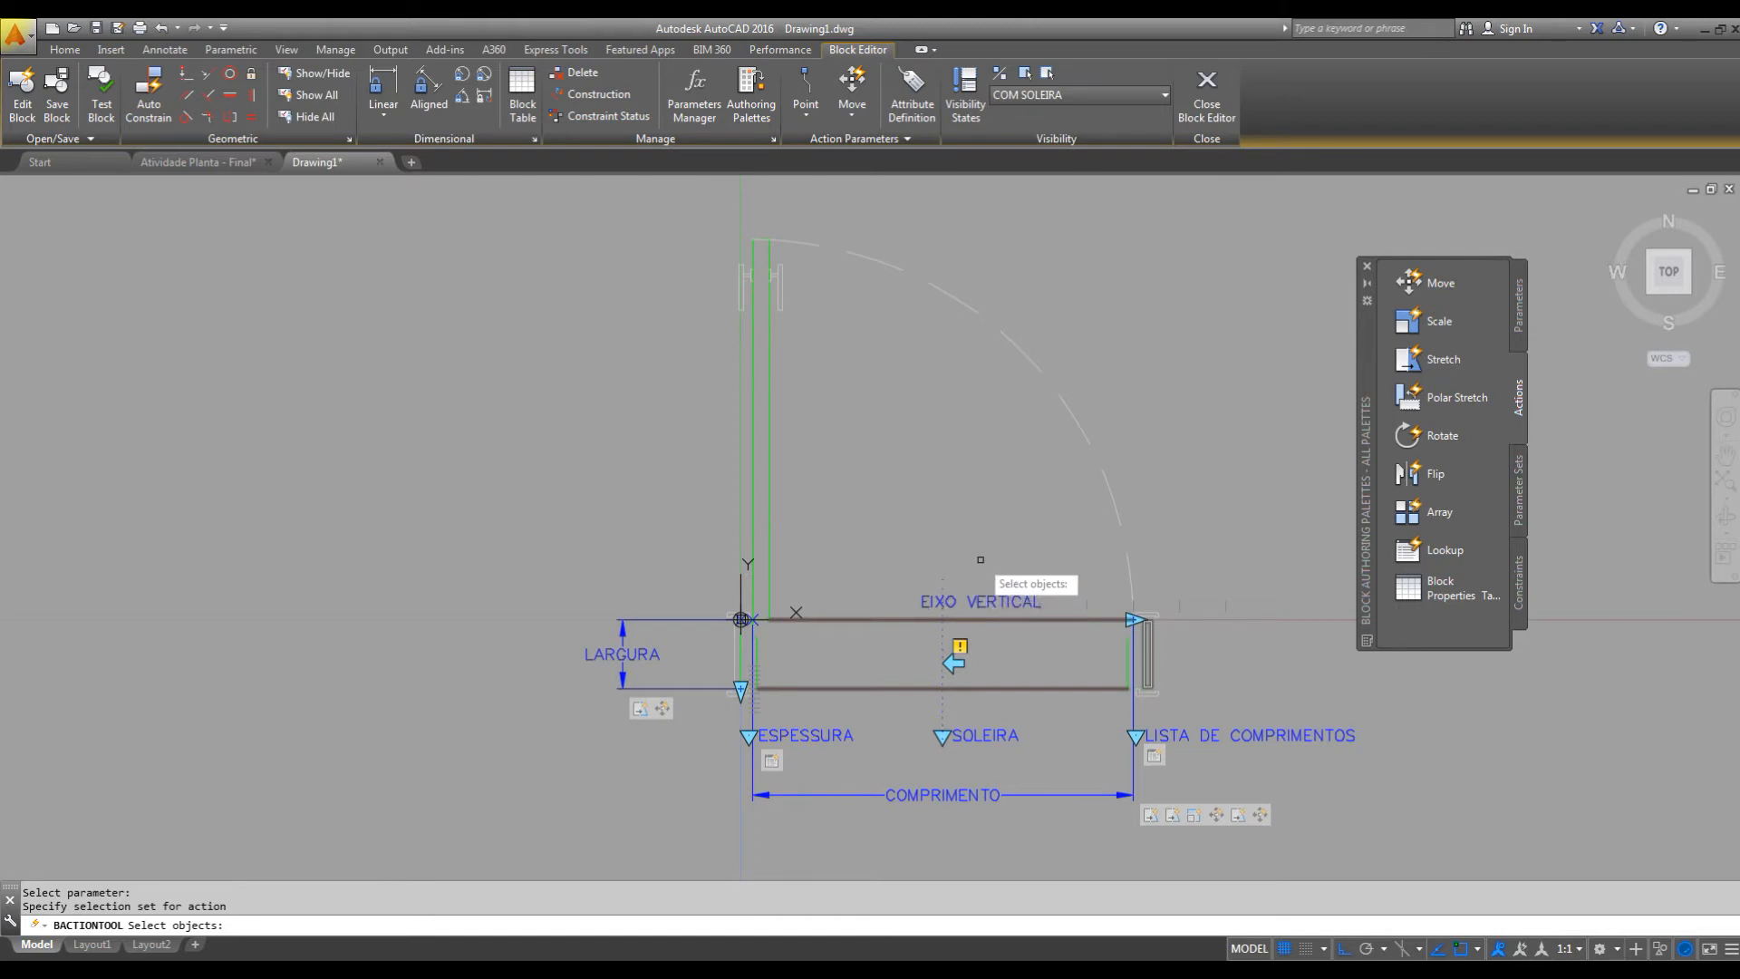
text(ALL)
key(Return)
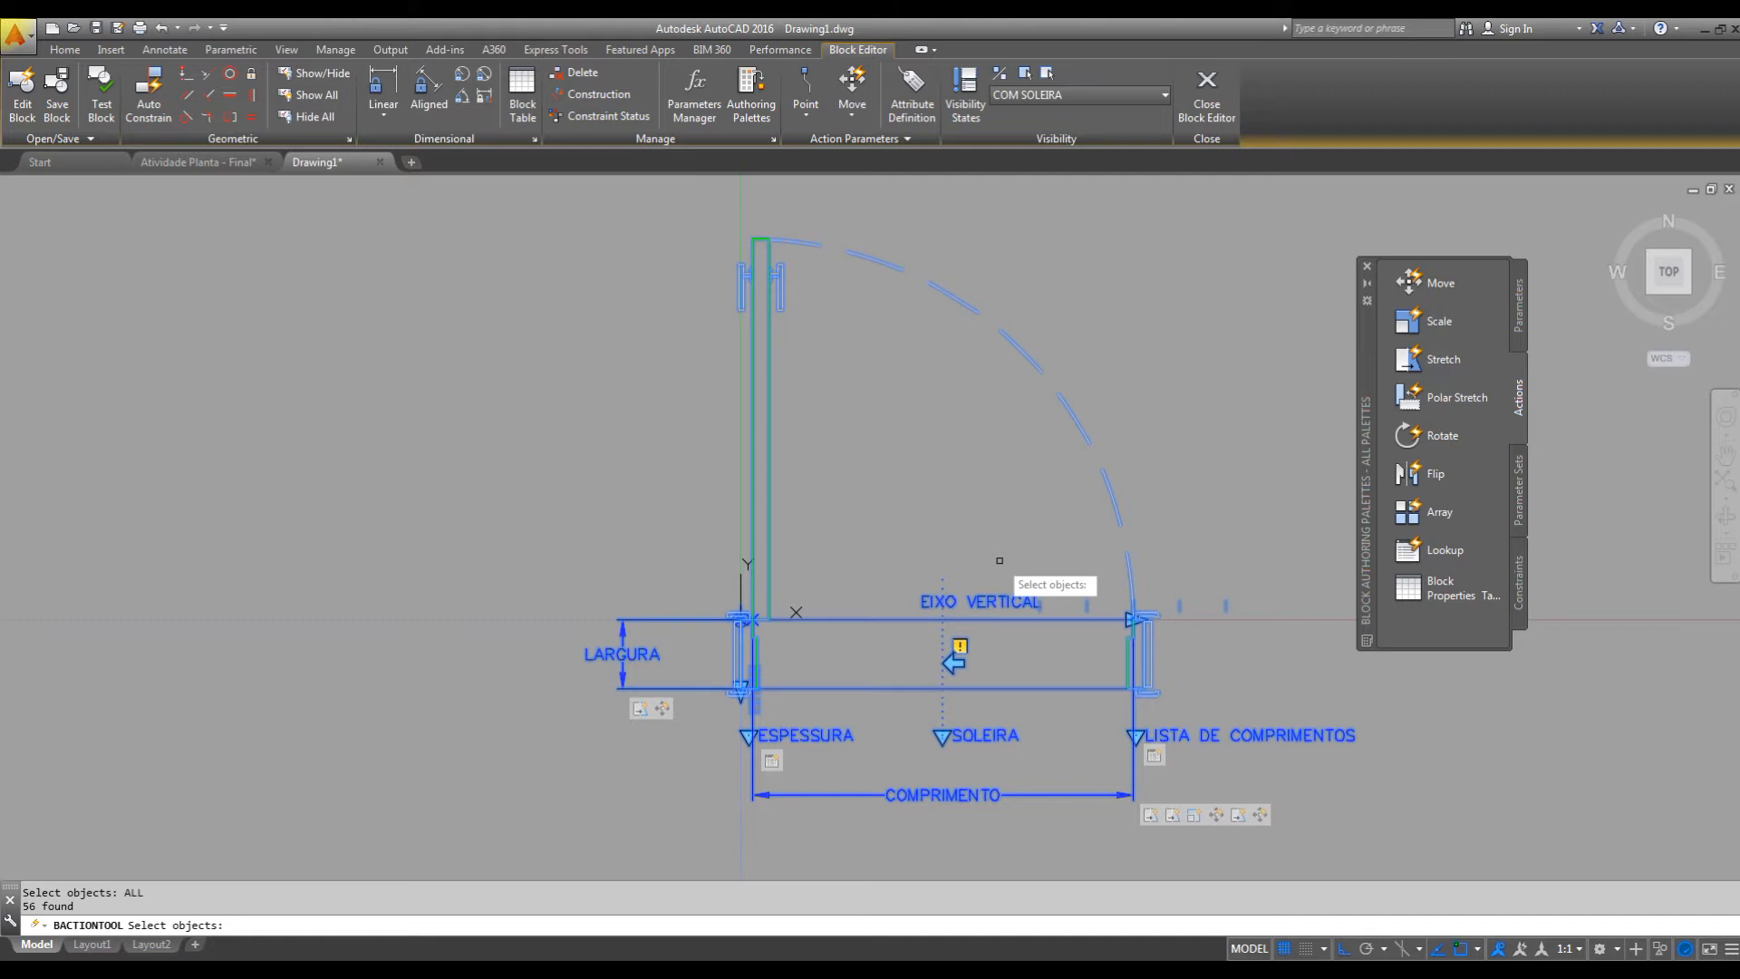
key(Return)
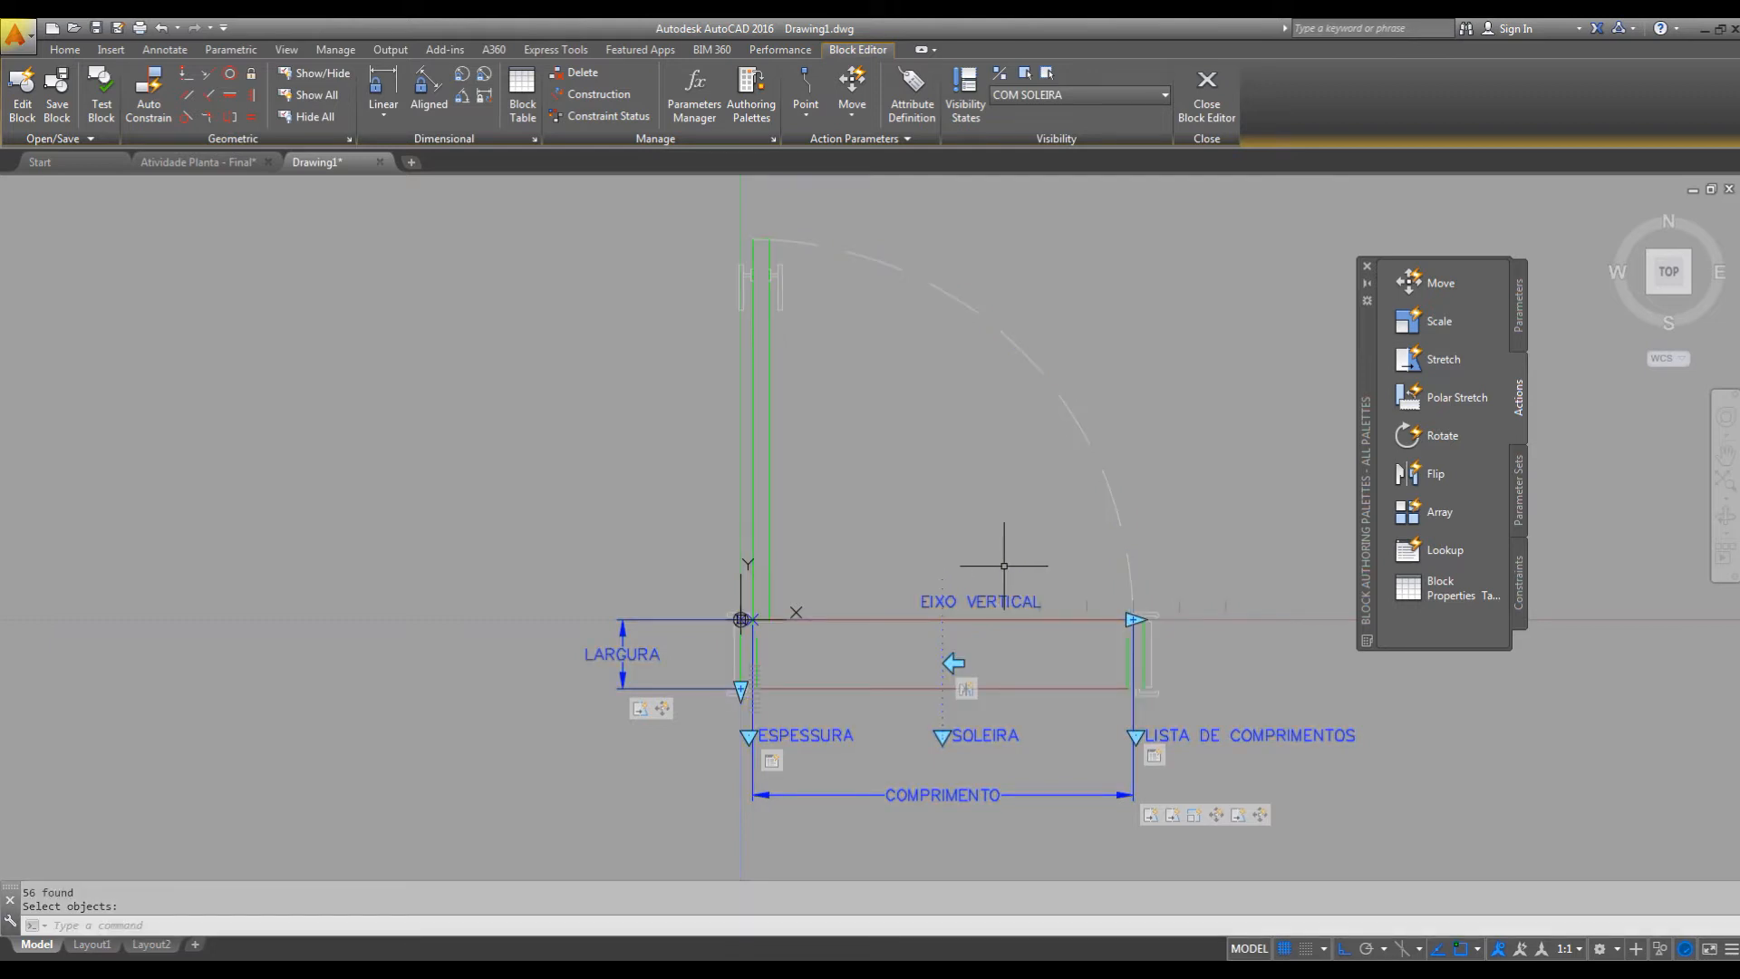
Make the EIXO VERTICAL flip parameter visible in the current visibility state, COM SOLEIRA.
click(950, 654)
click(937, 654)
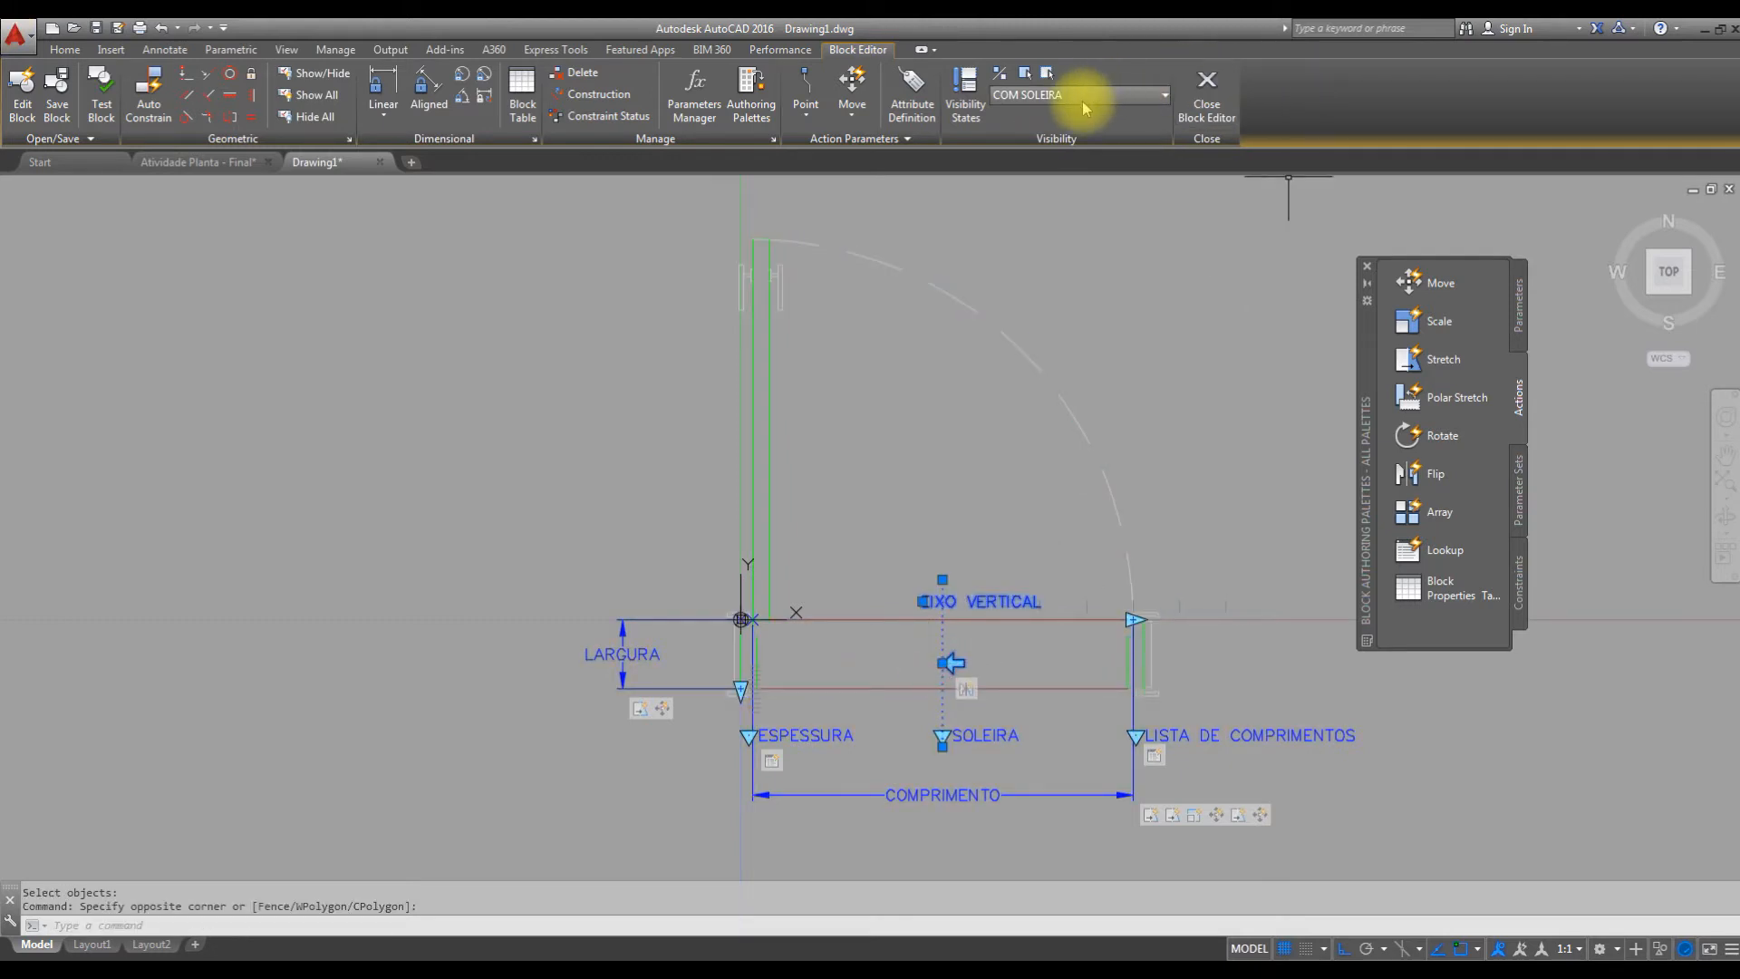
click(1025, 74)
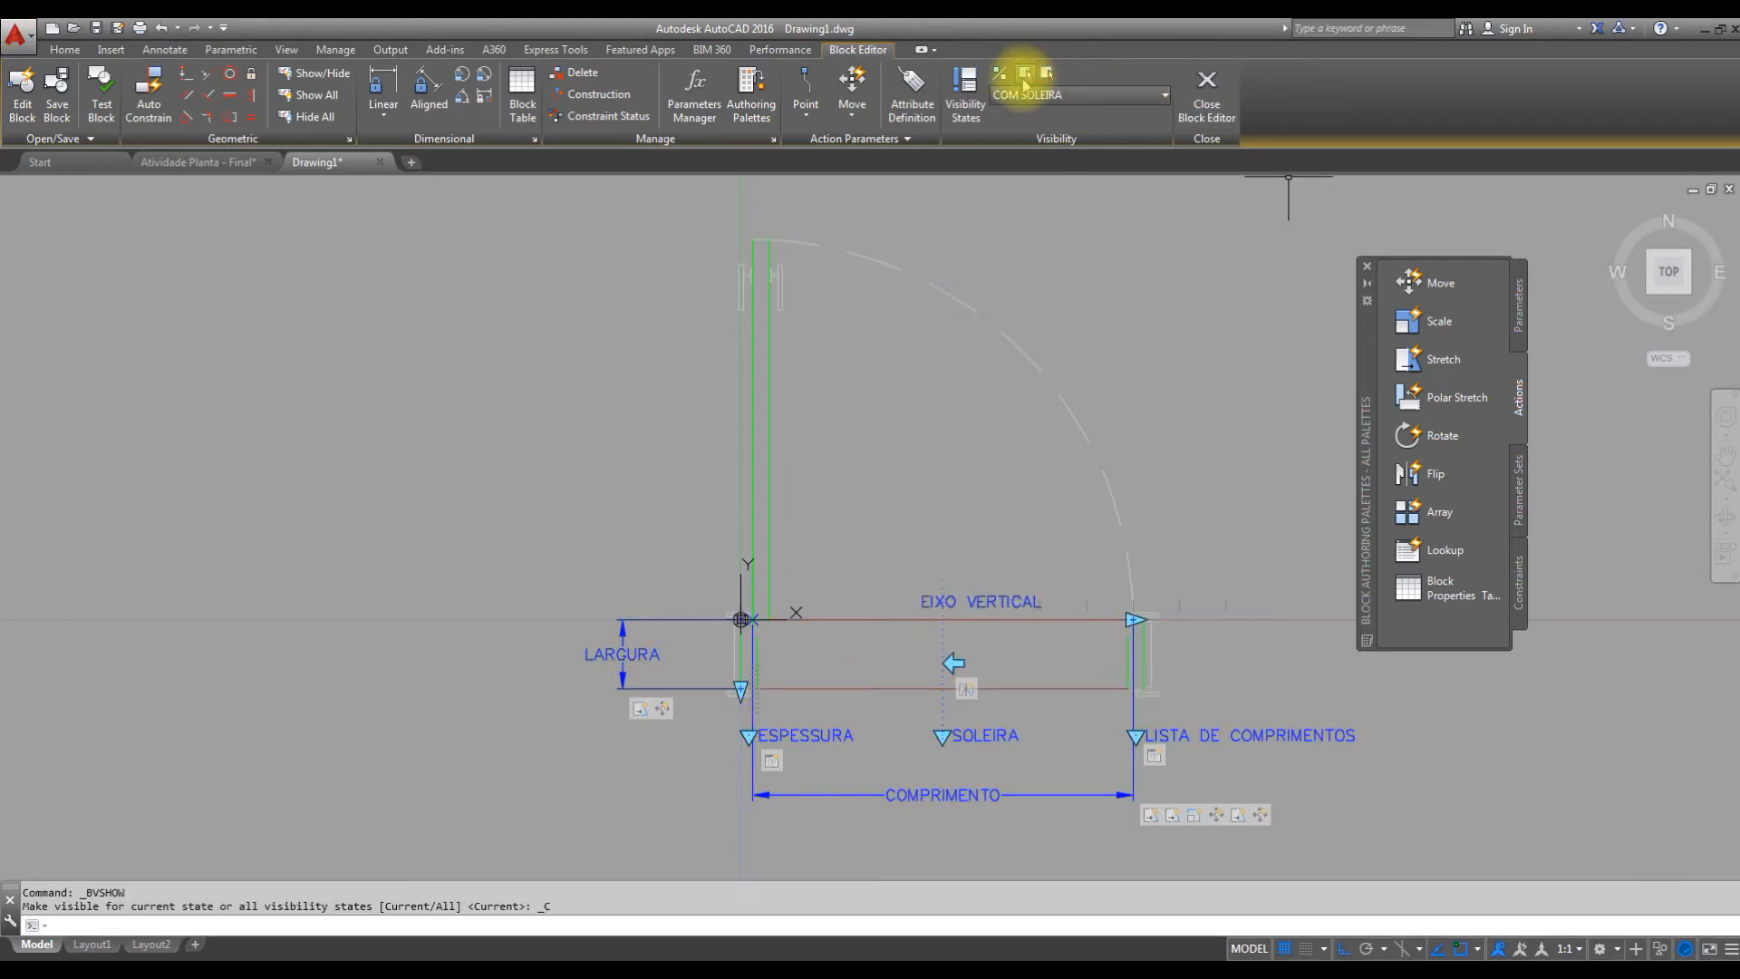
click(956, 659)
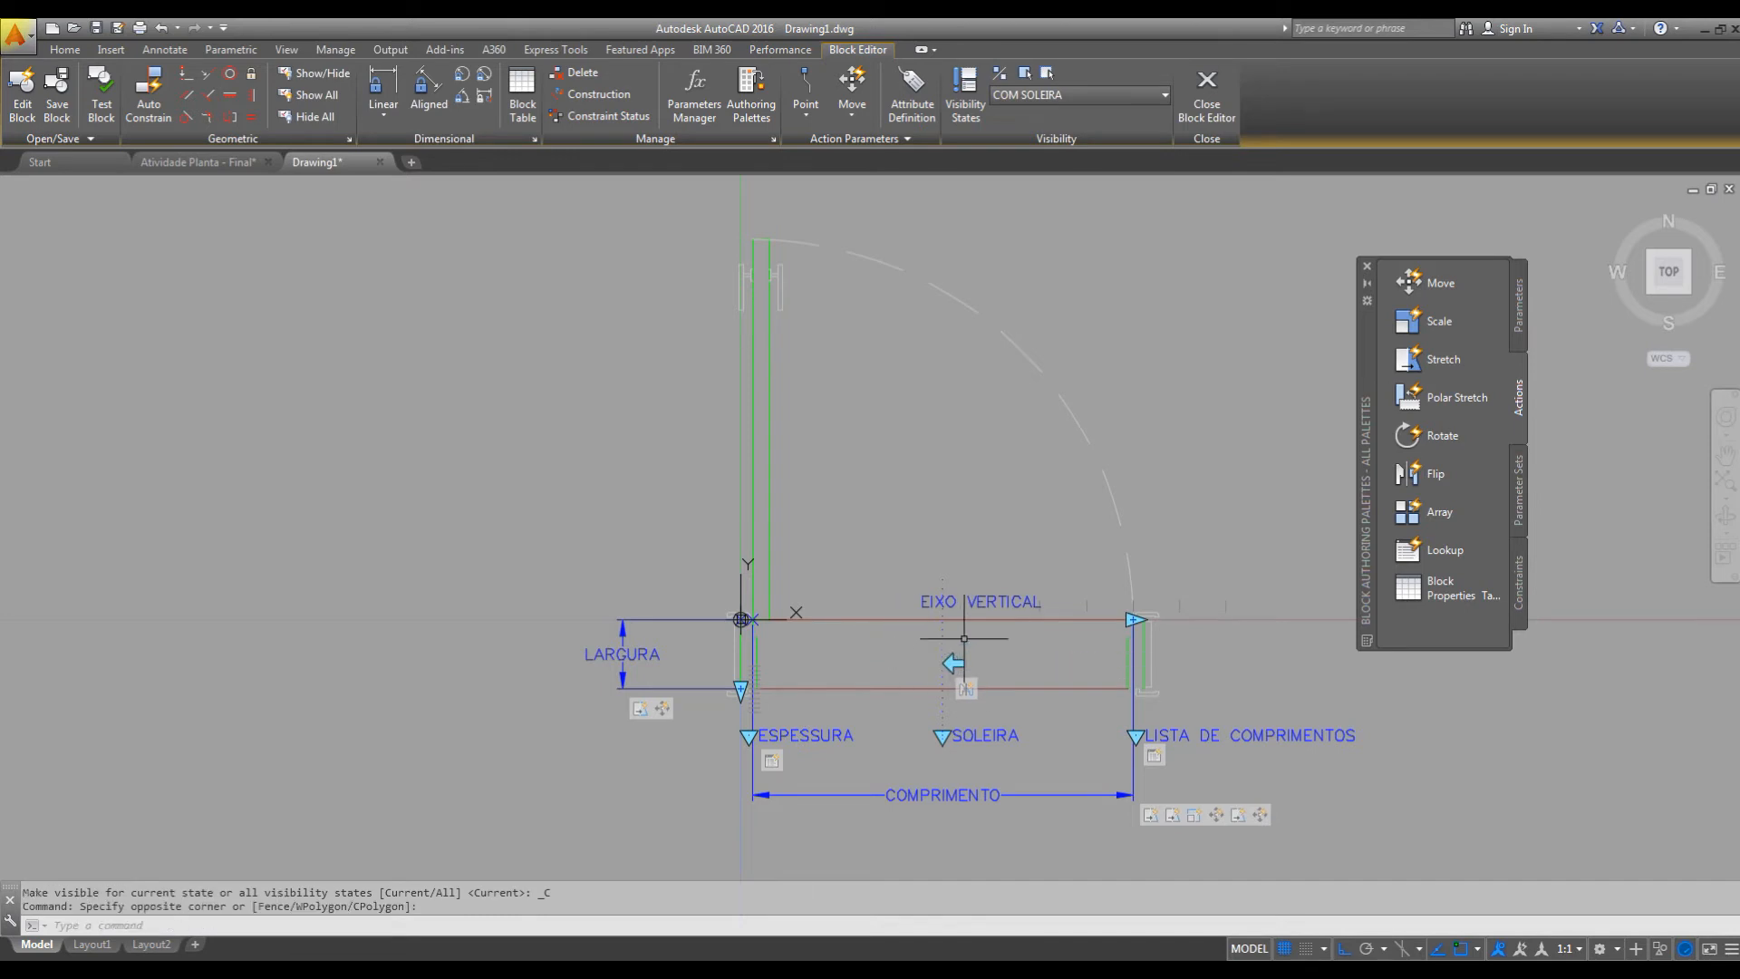
Switch to the SEM COLEIRA visibility state and make the EIXO VERTICAL flip parameter visible in it.
click(959, 641)
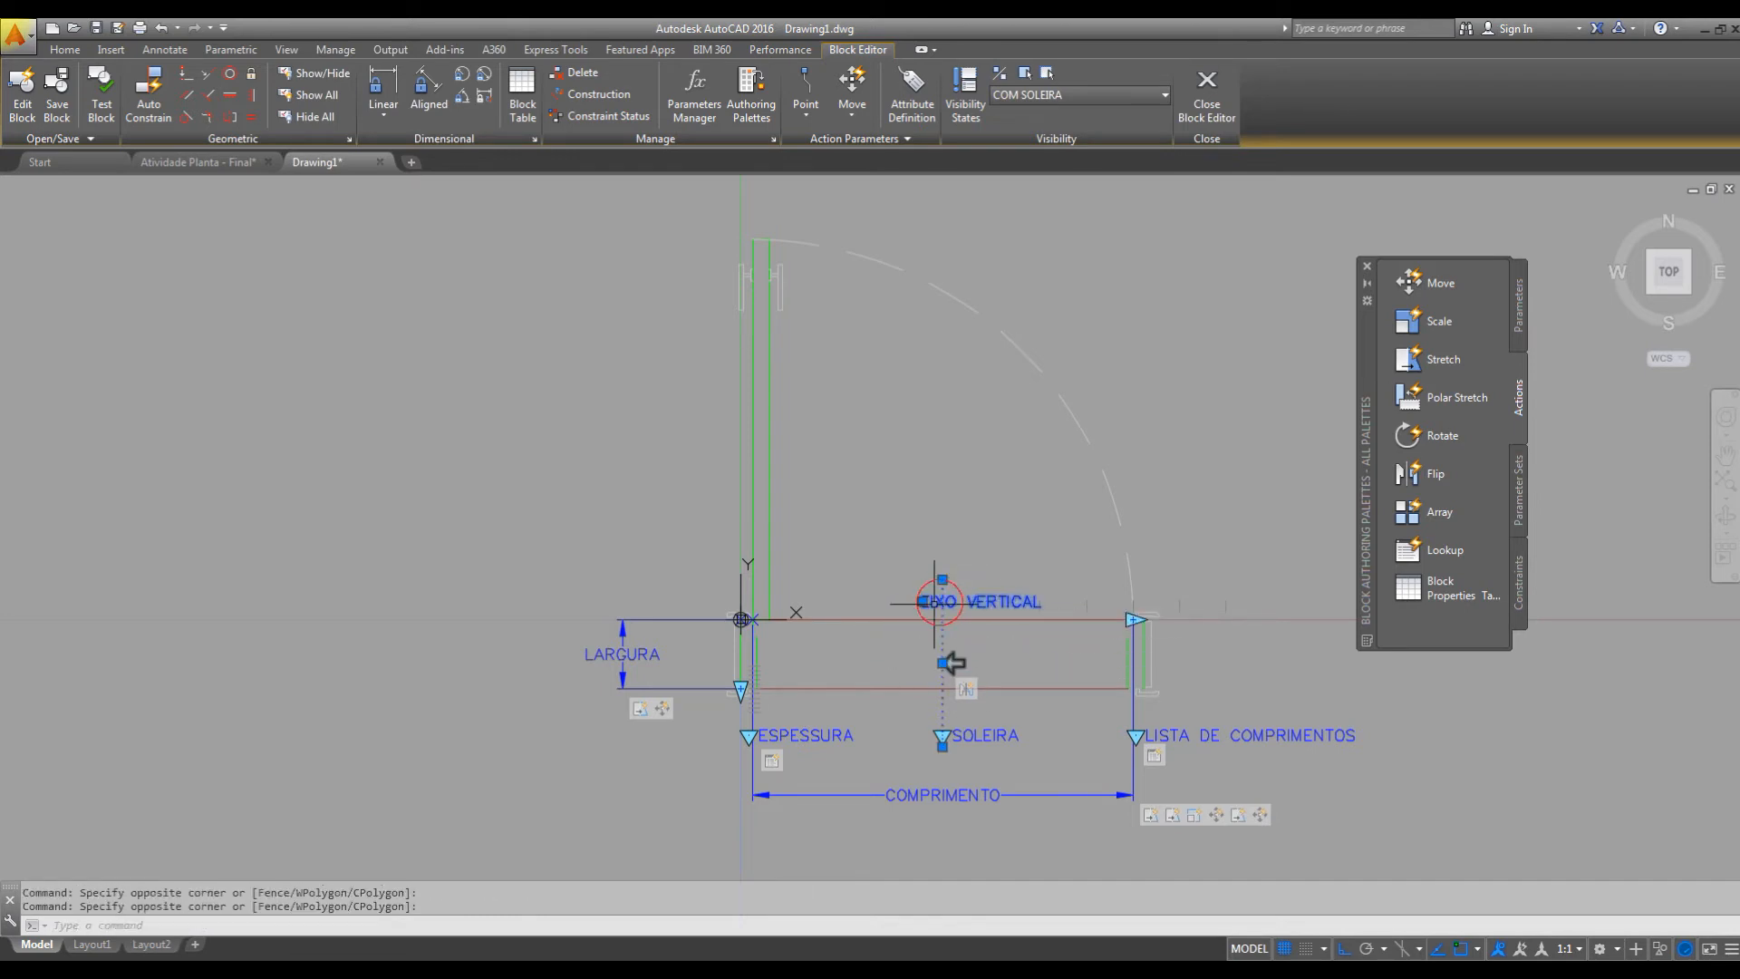
click(1044, 96)
click(1033, 138)
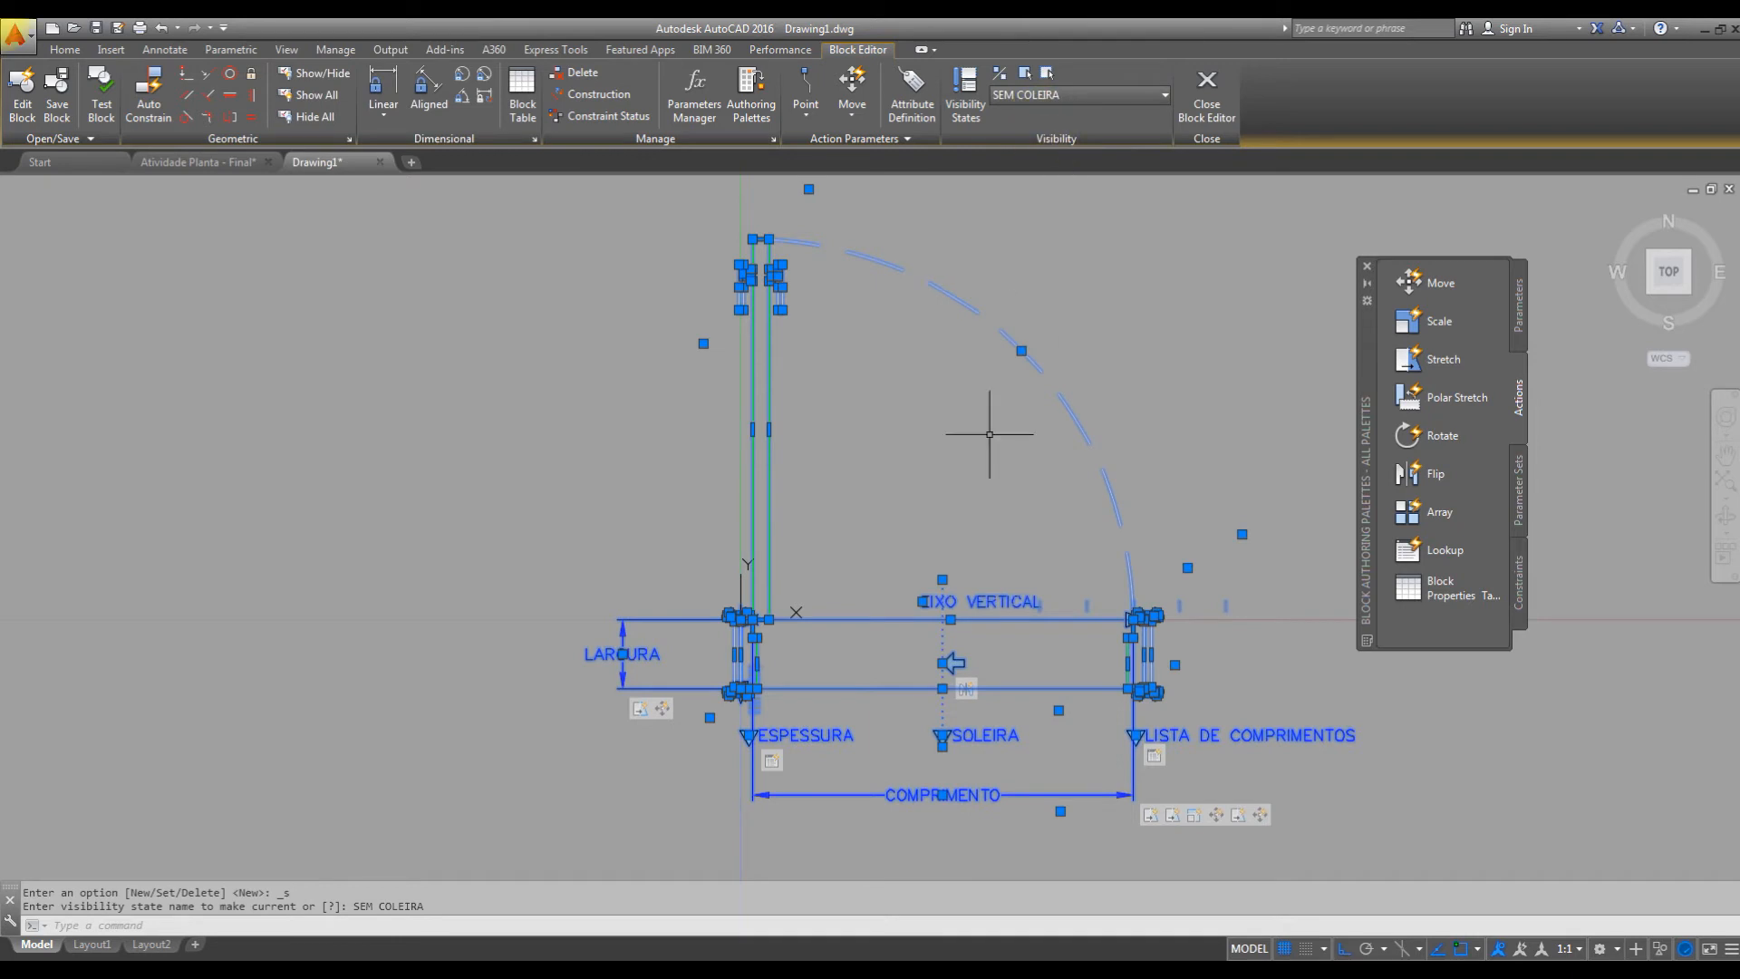
key(Escape)
click(918, 657)
click(953, 662)
click(1023, 72)
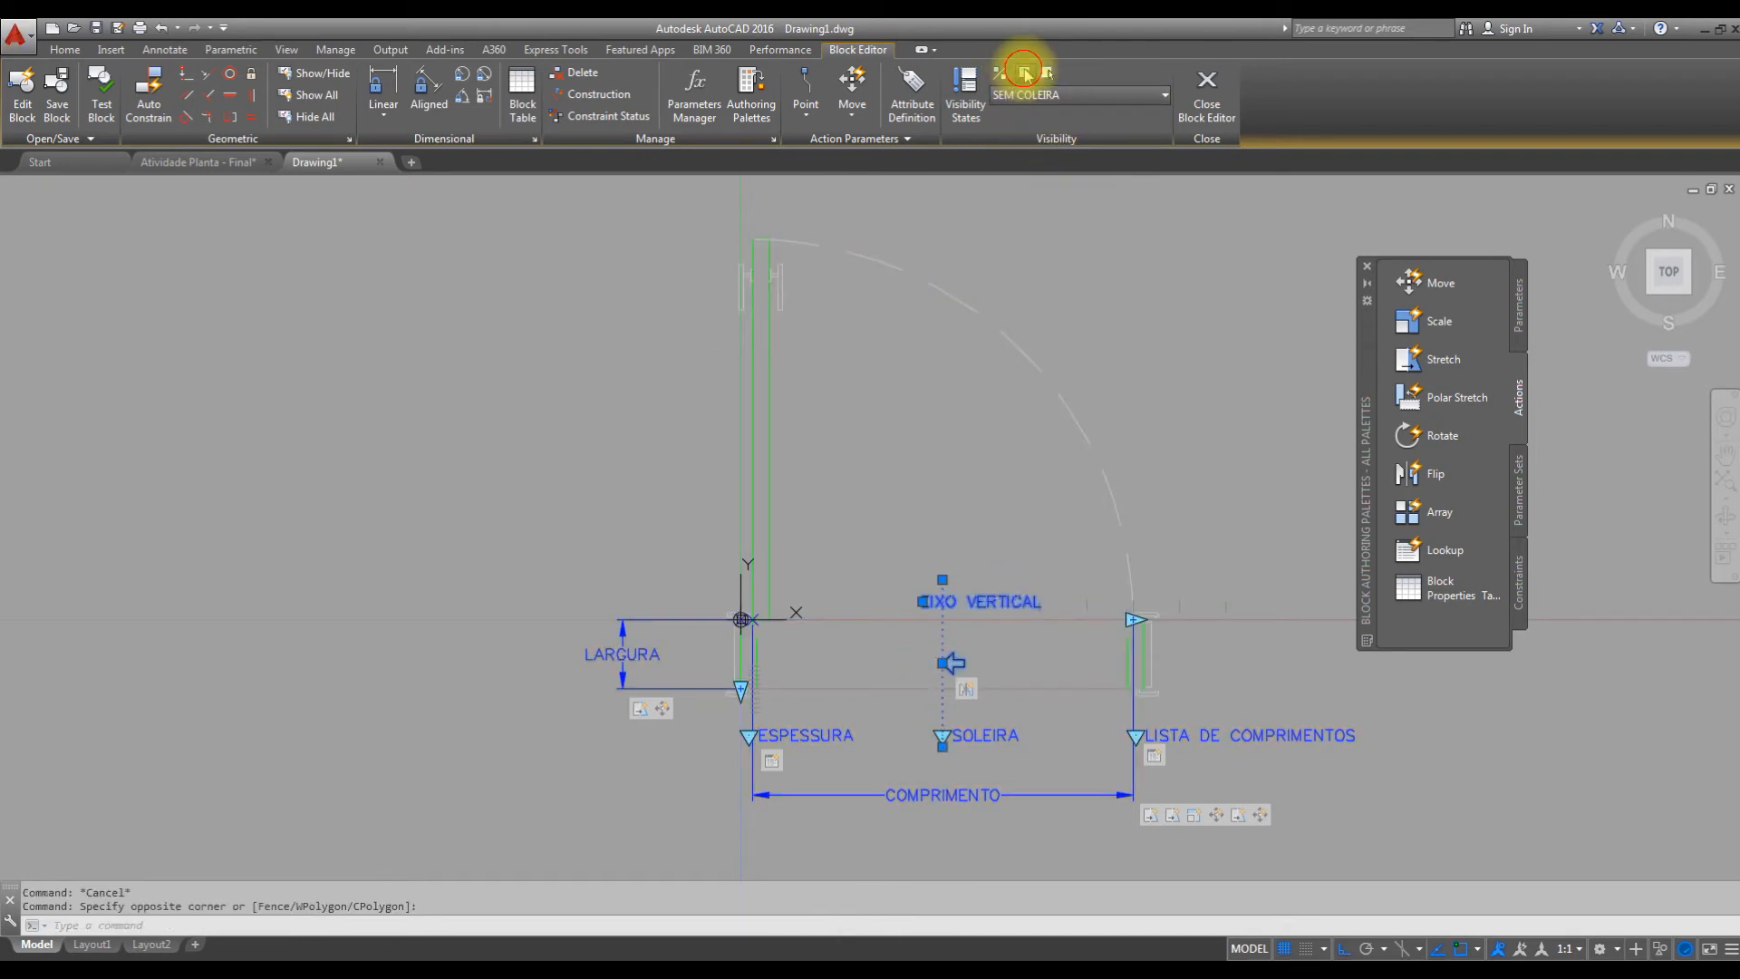
key(Escape)
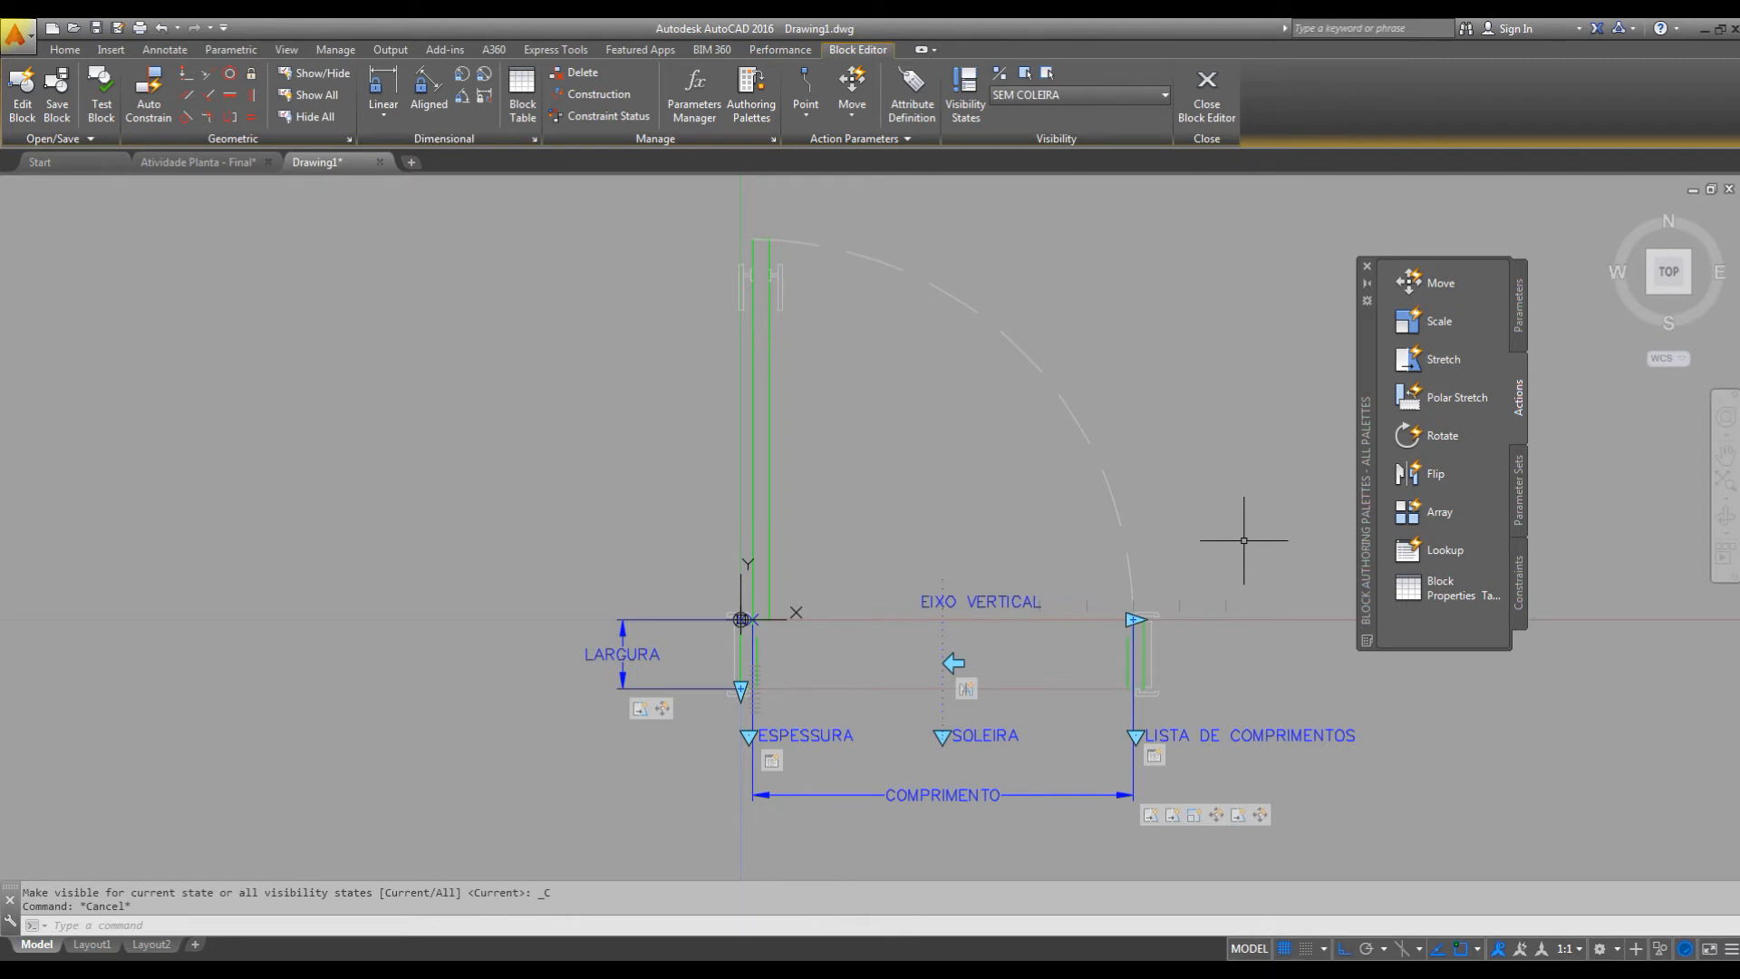
Test the PORTAS block by selecting the door and flipping it about its vertical axis and back.
click(102, 101)
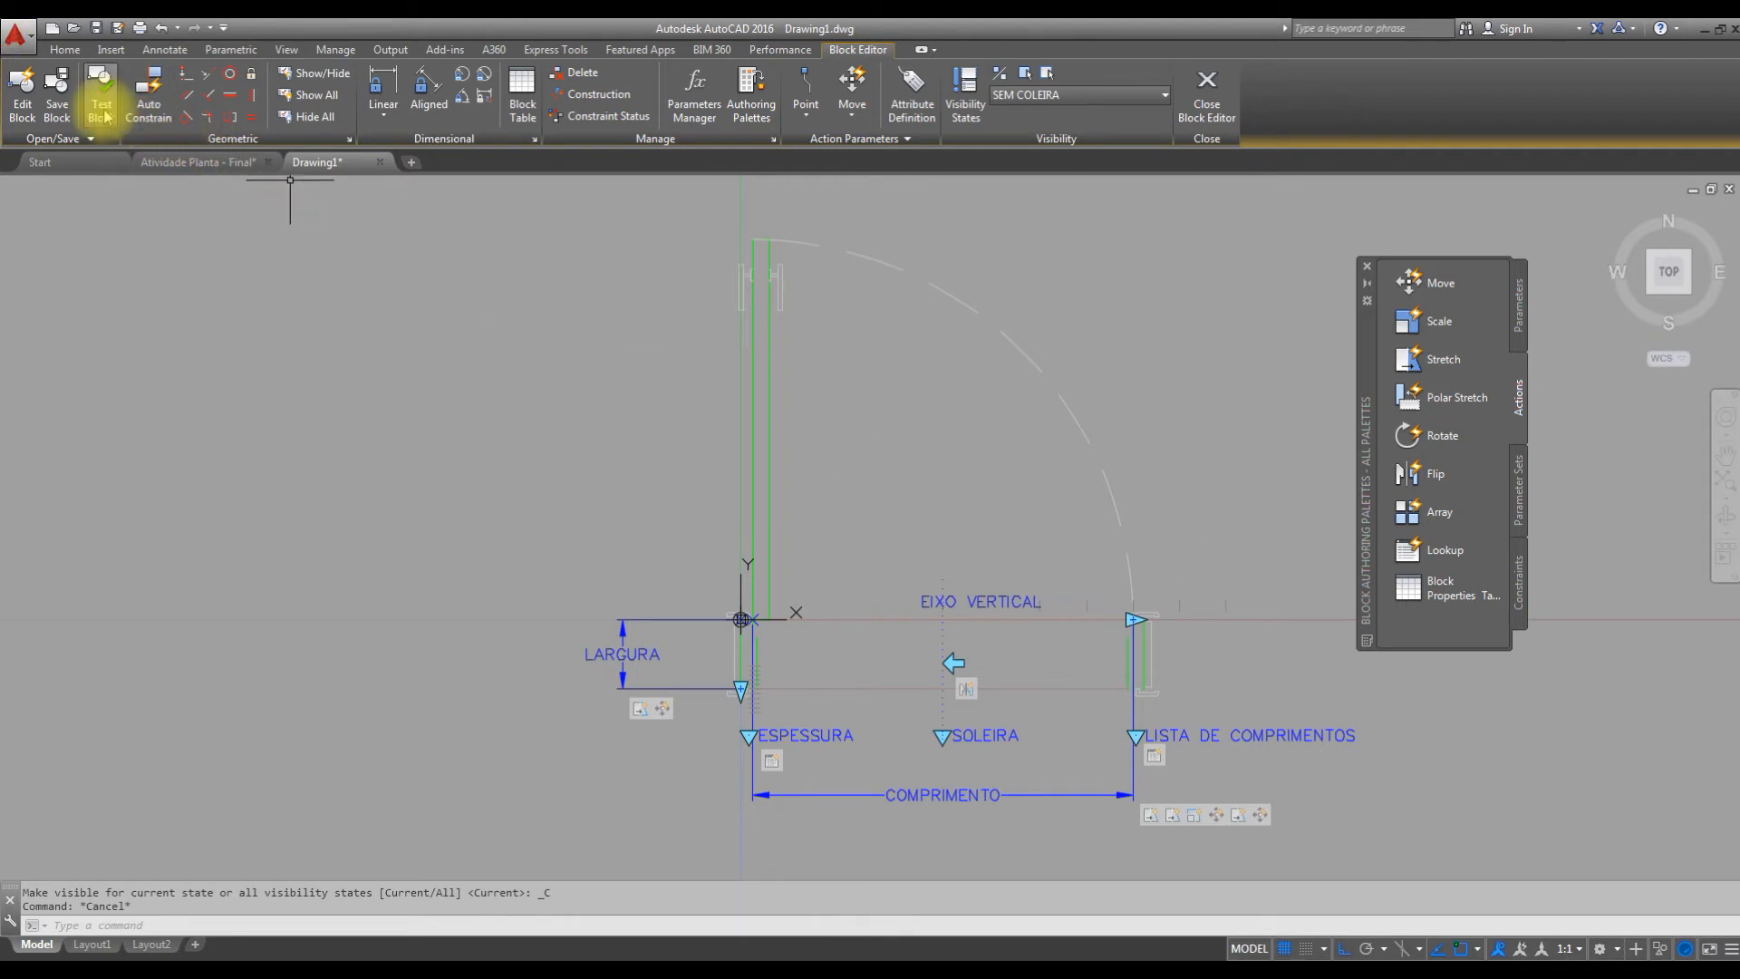
scroll(865, 480, up, 7)
middle_drag(875, 423, 950, 682)
click(1030, 437)
click(882, 482)
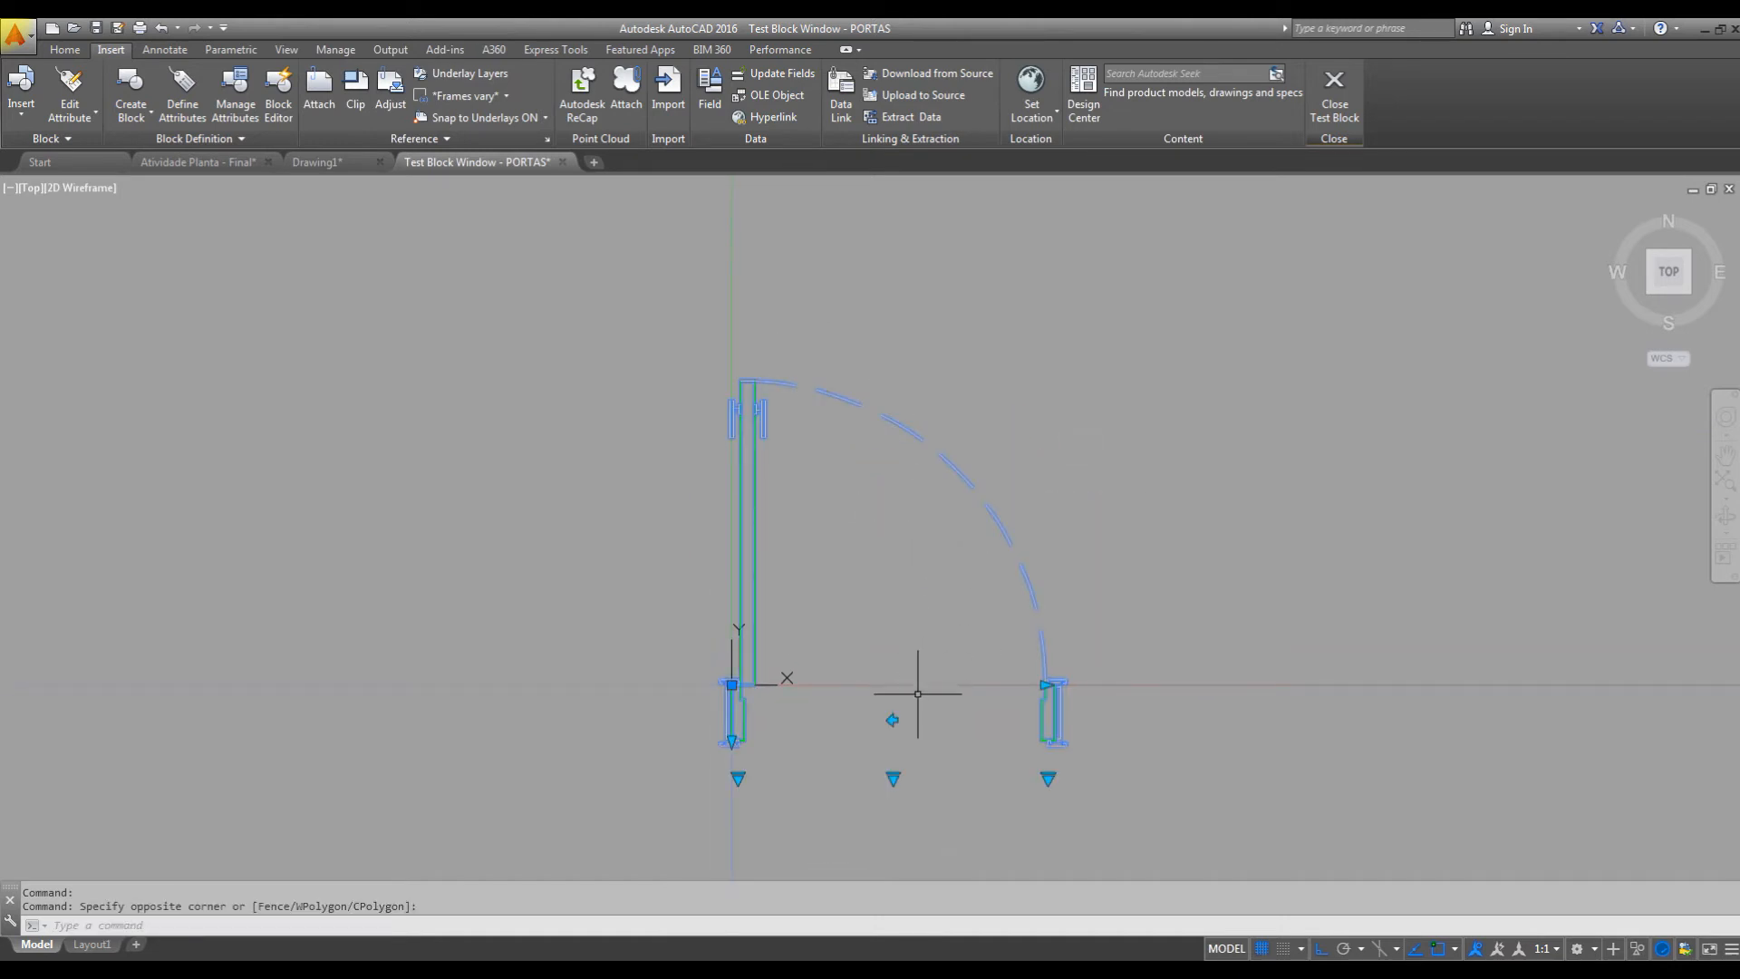
click(893, 721)
click(894, 721)
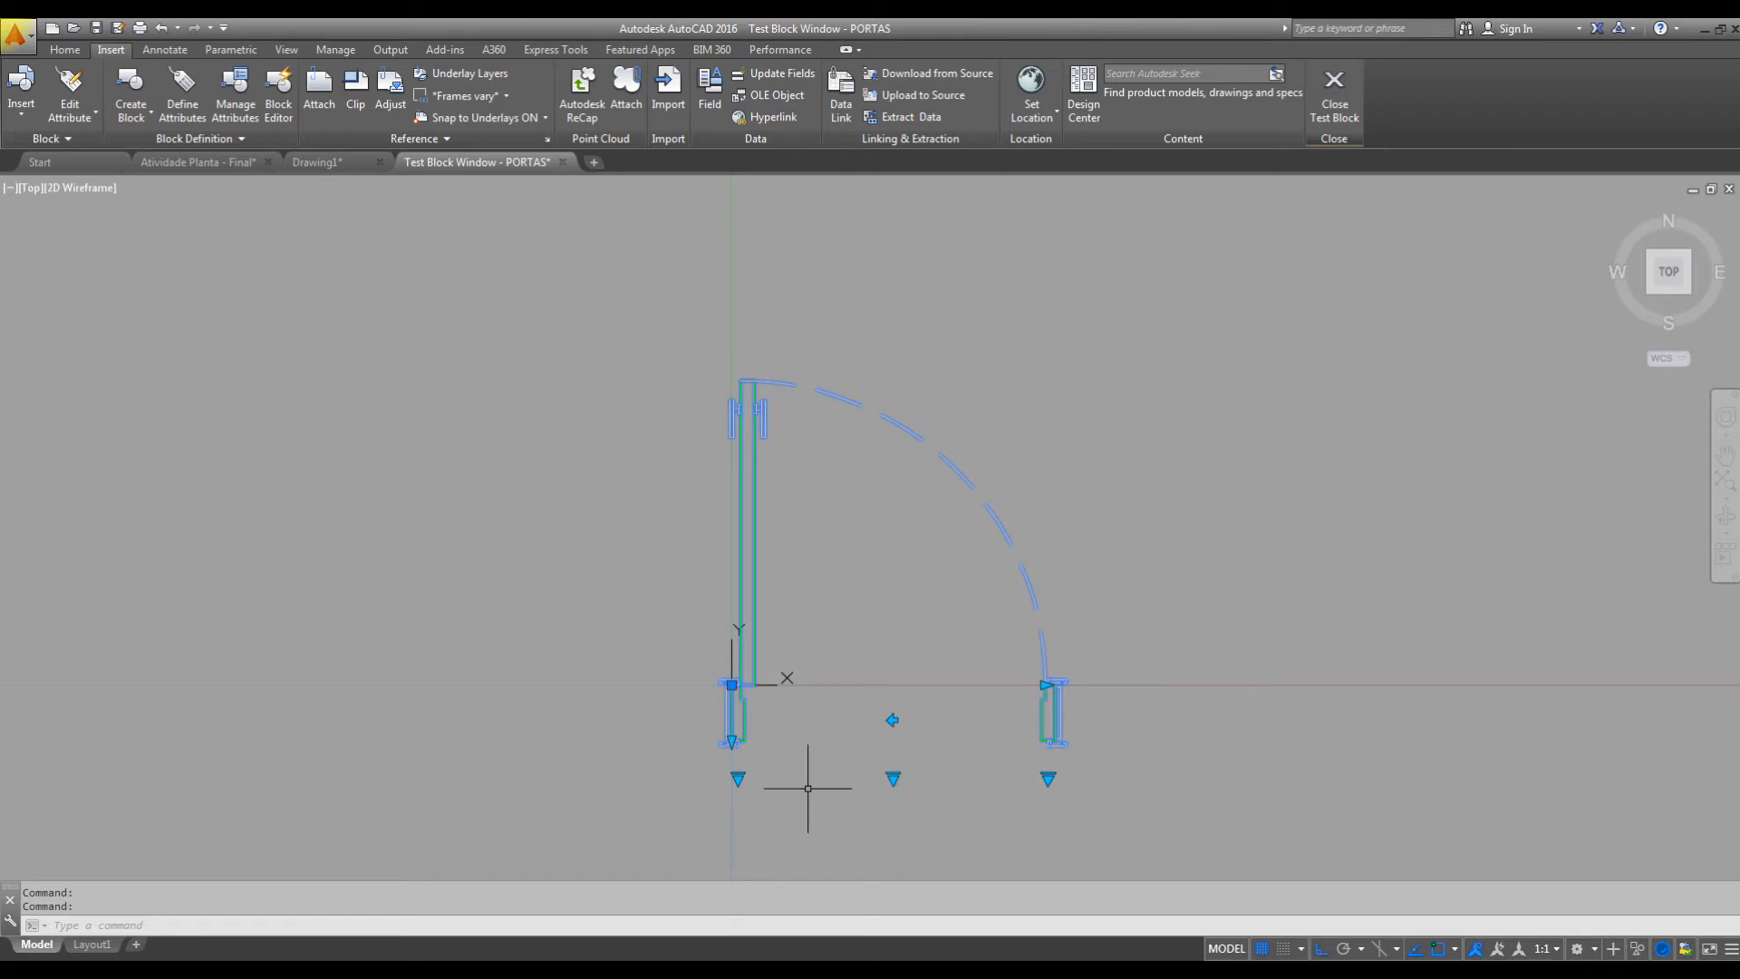
Test the door at widths P -70, P - 90, P - 80 and again P - 90, flip it at P - 90, and close the block test.
click(1048, 777)
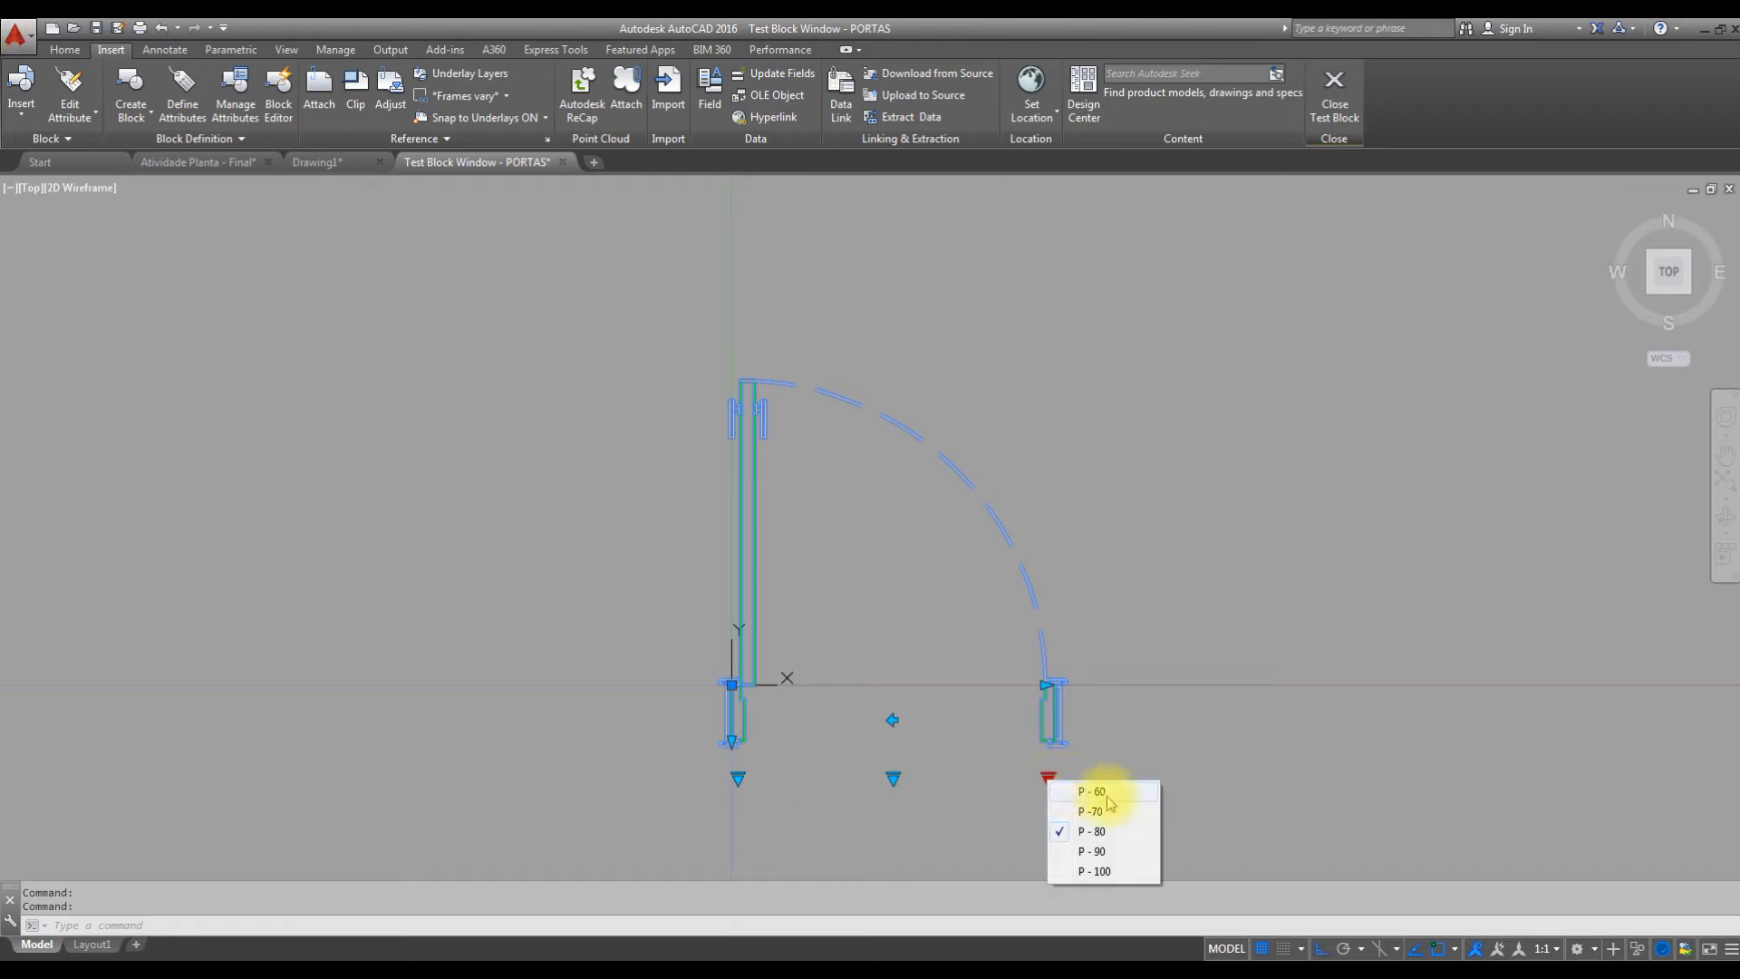
click(1094, 811)
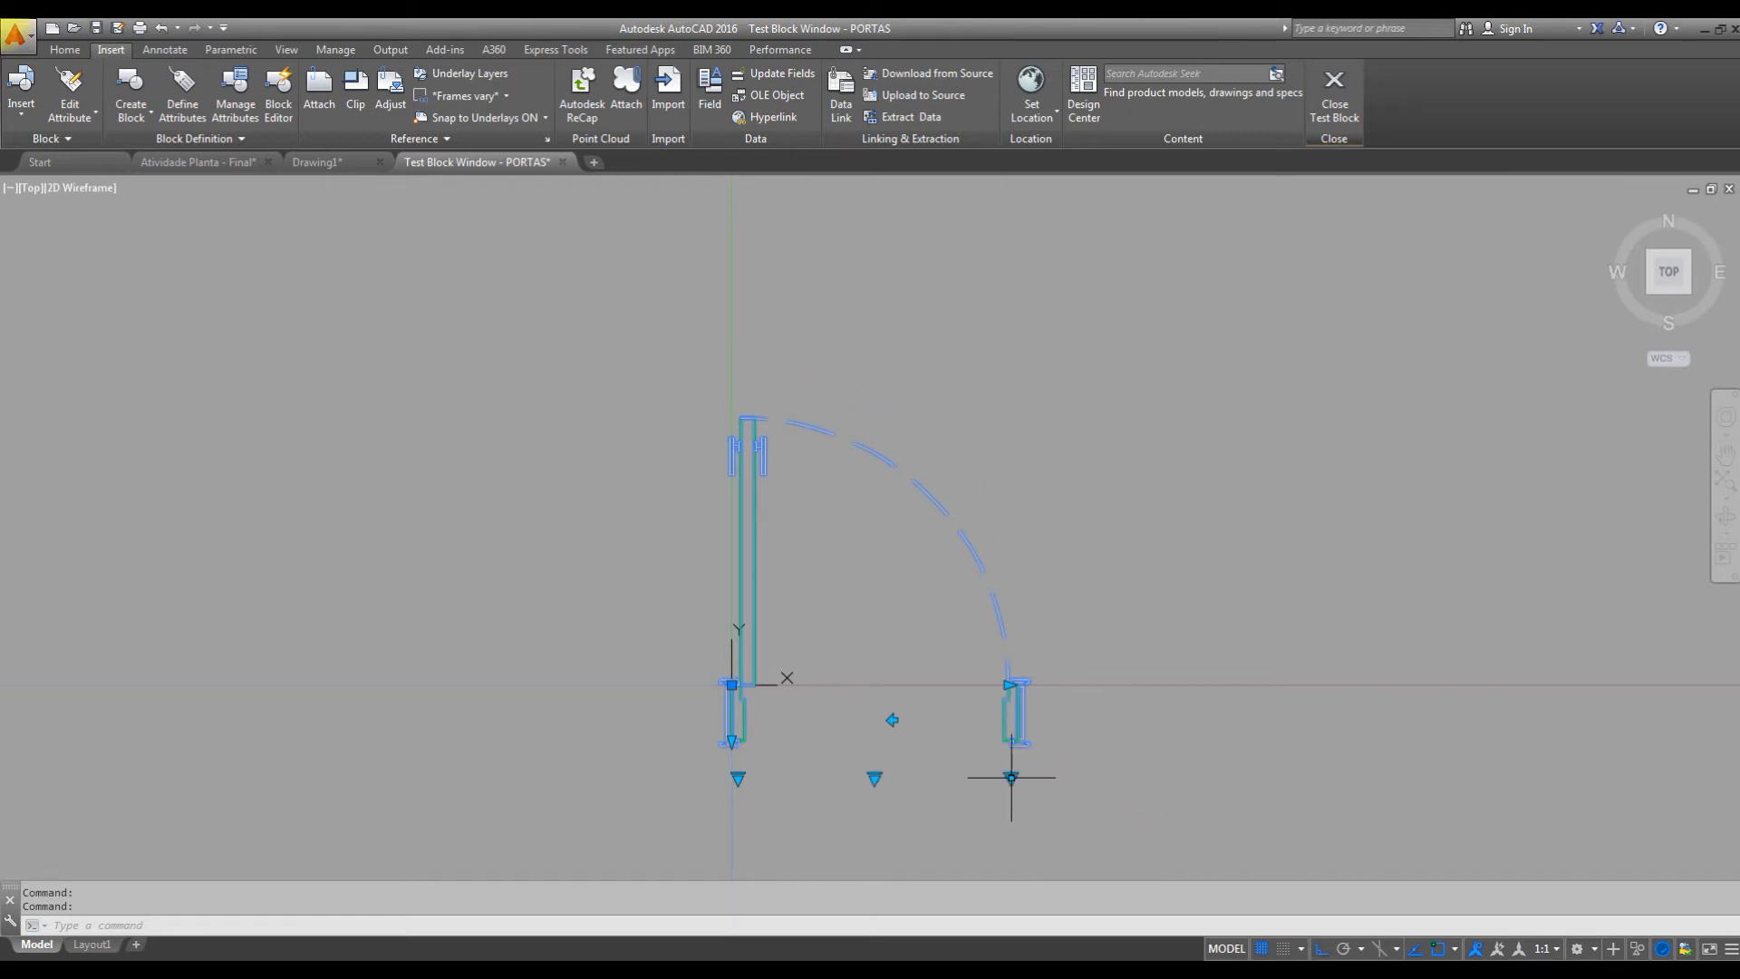
click(1013, 777)
key(Escape)
click(1011, 777)
click(1057, 846)
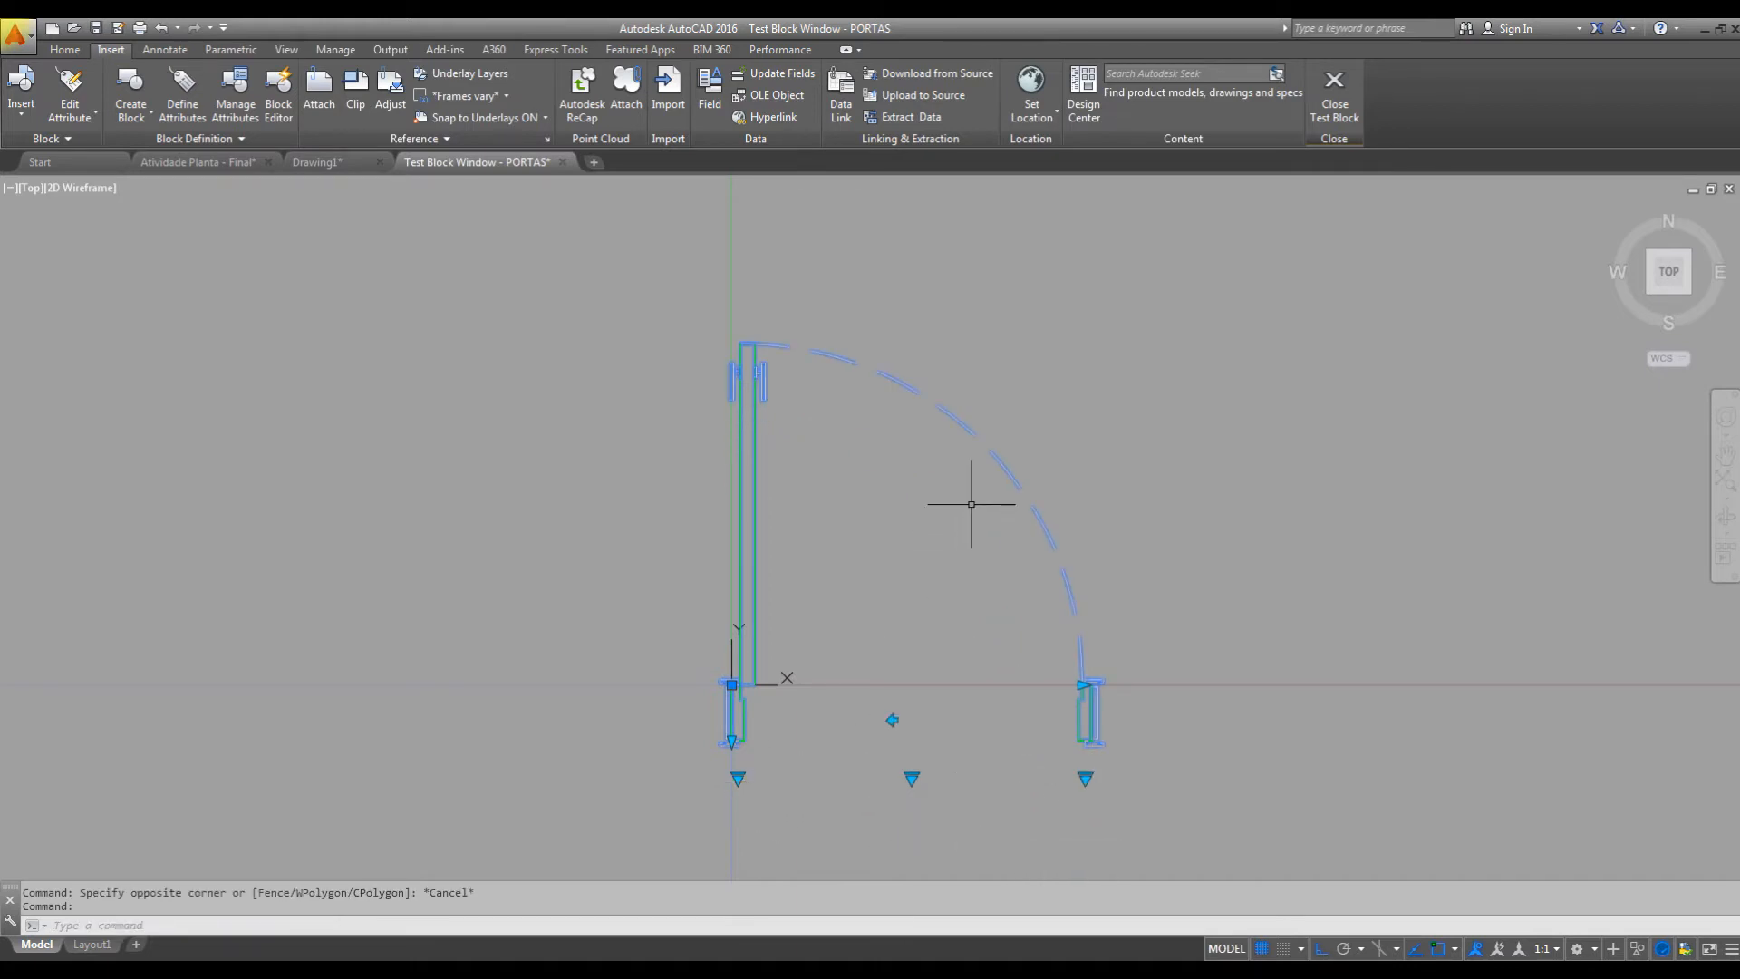
click(1085, 776)
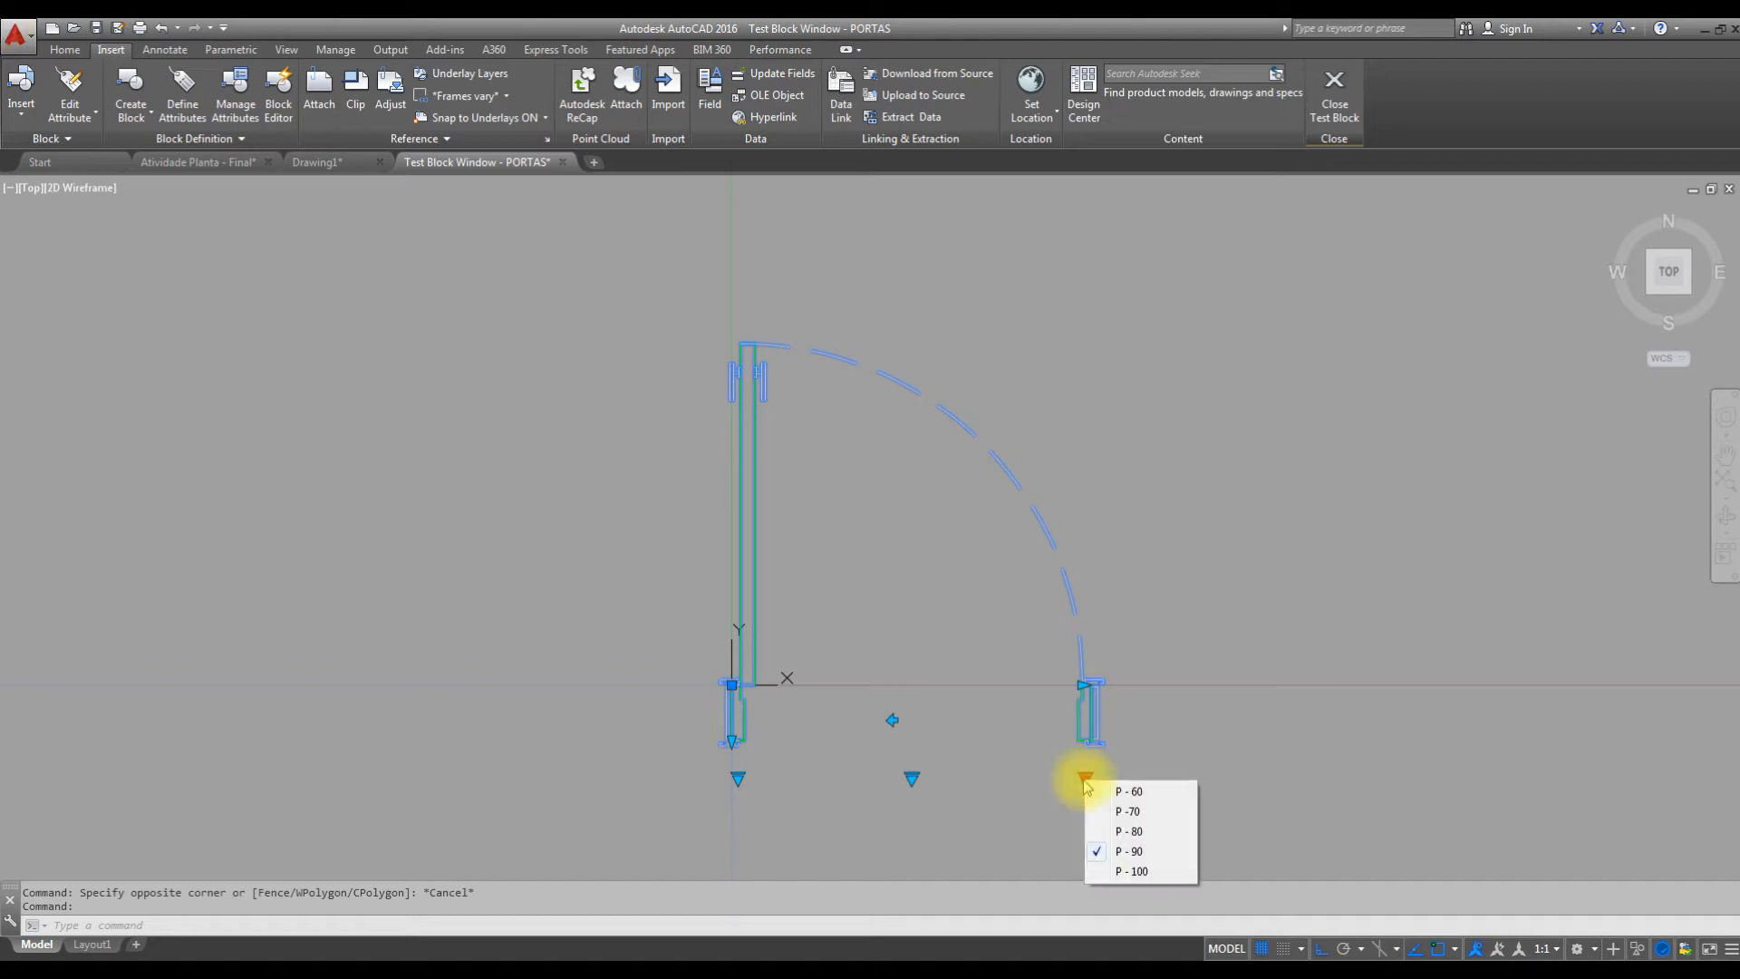
click(1124, 832)
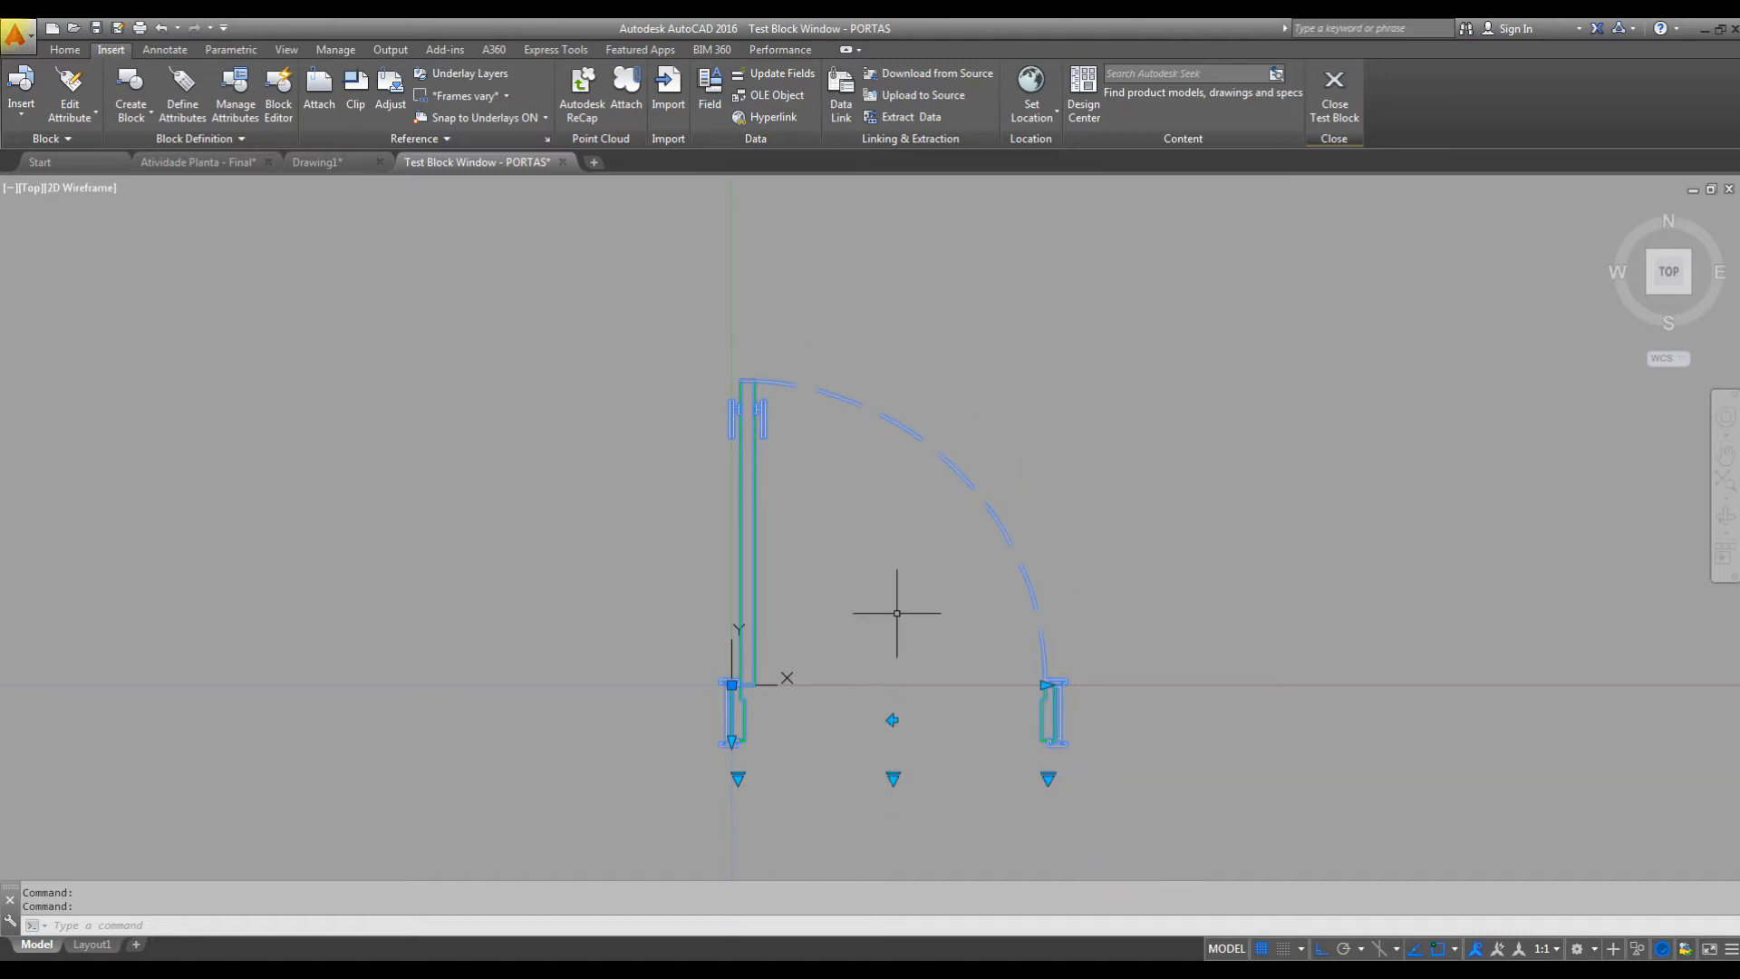
click(1049, 777)
click(1099, 851)
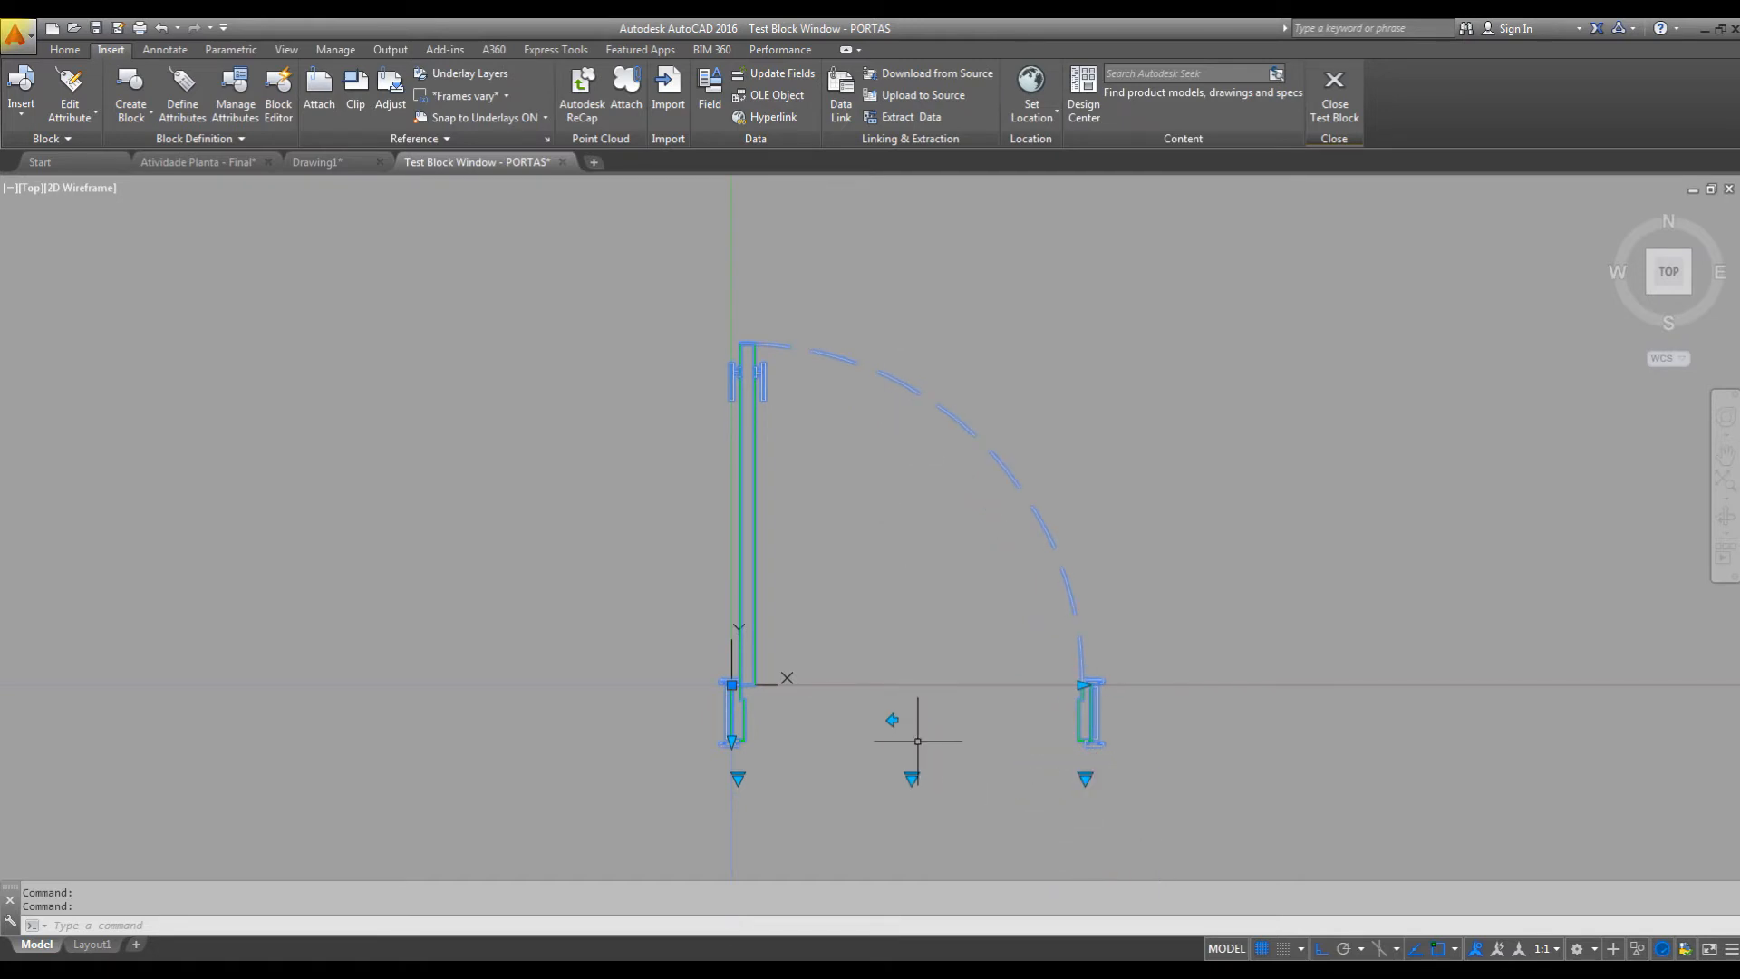
click(893, 720)
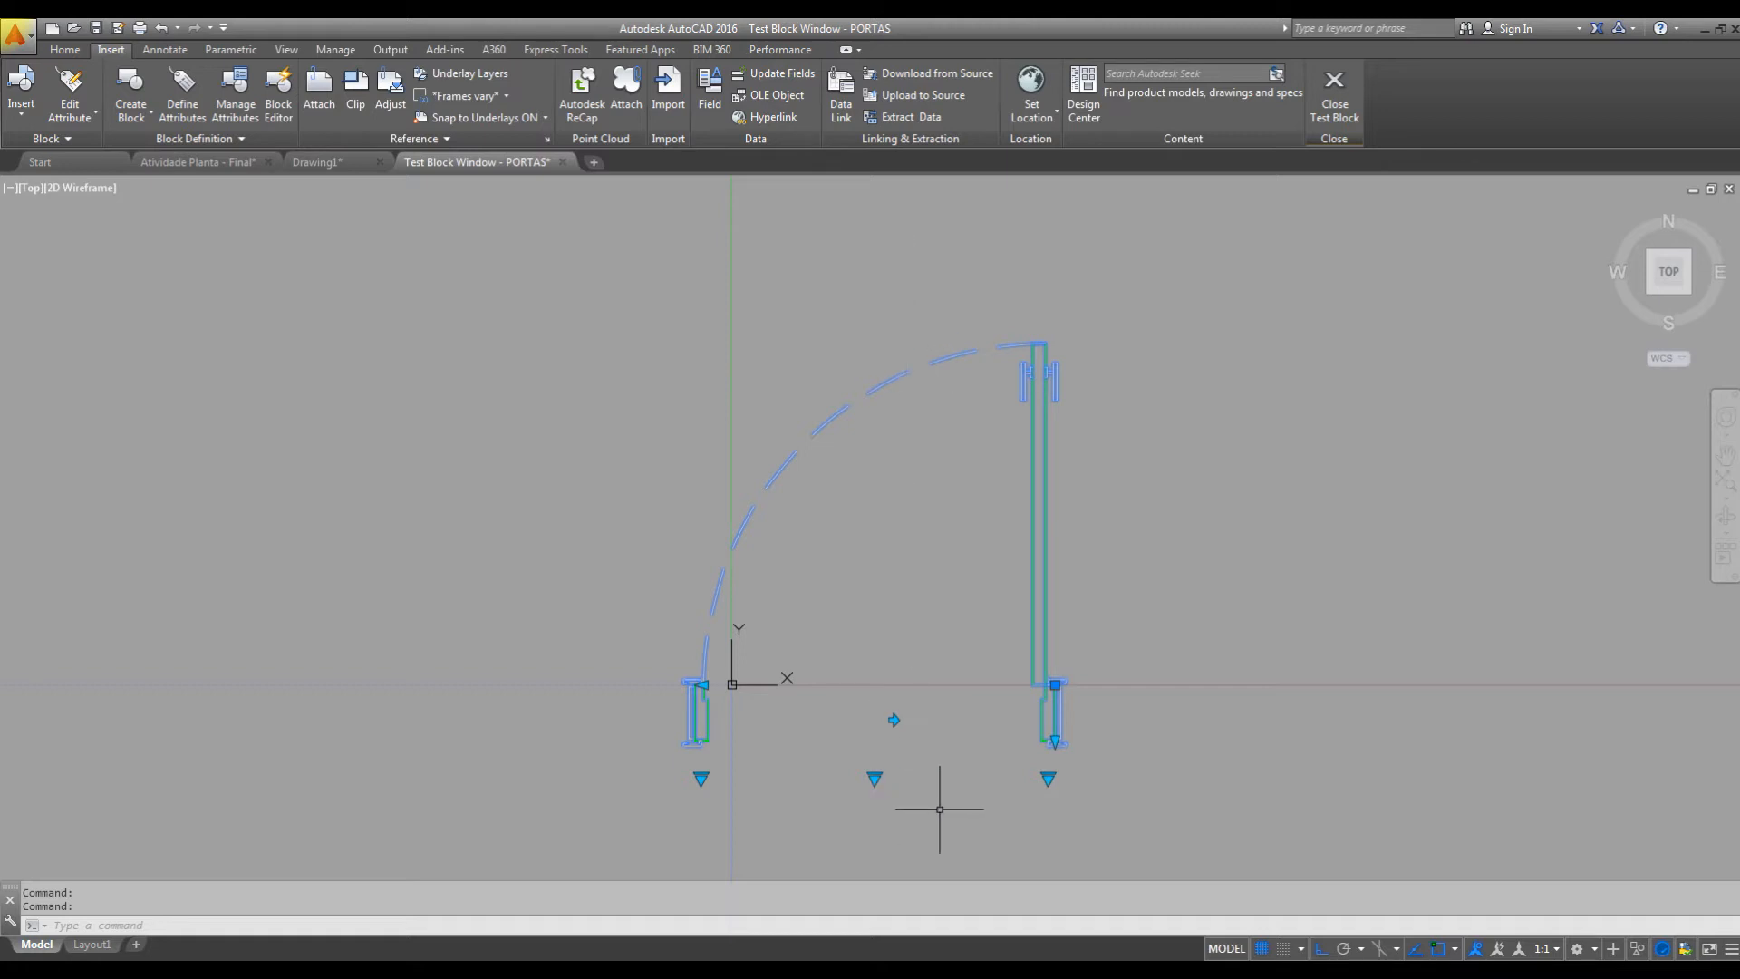
click(1333, 86)
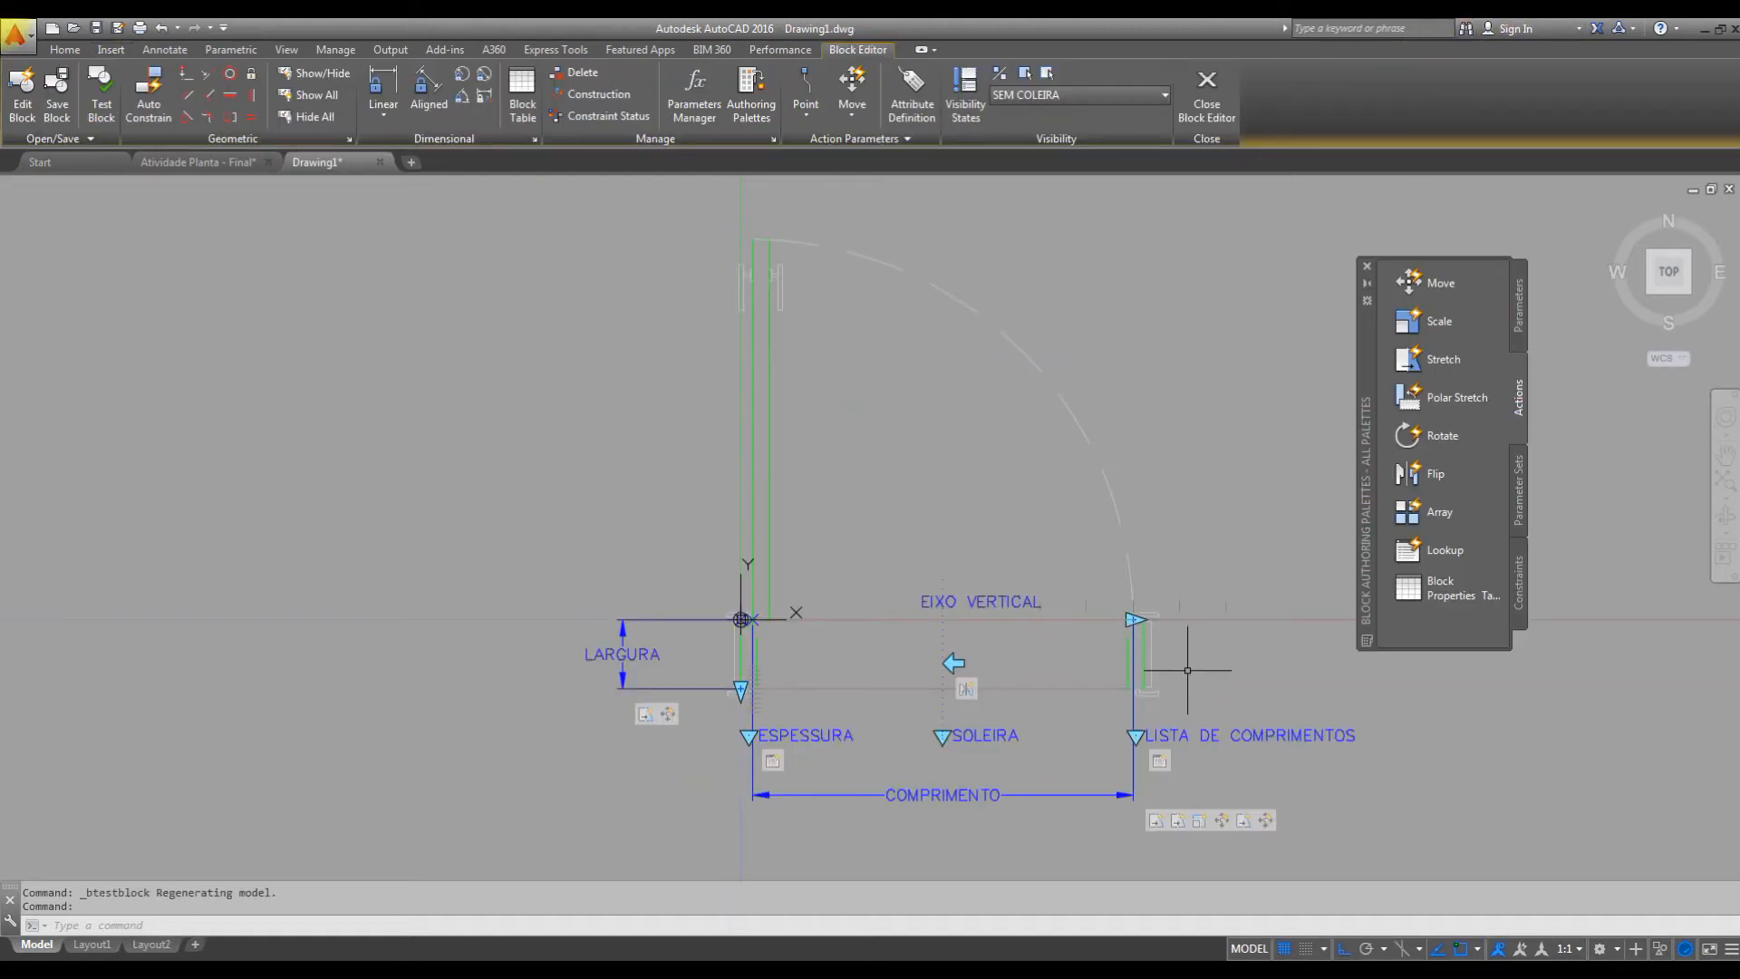
Add a Move action to the end point of the COMPRIMENTO parameter, with the EIXO VERTICAL flip parameter in its selection set.
middle_drag(1141, 602, 1122, 590)
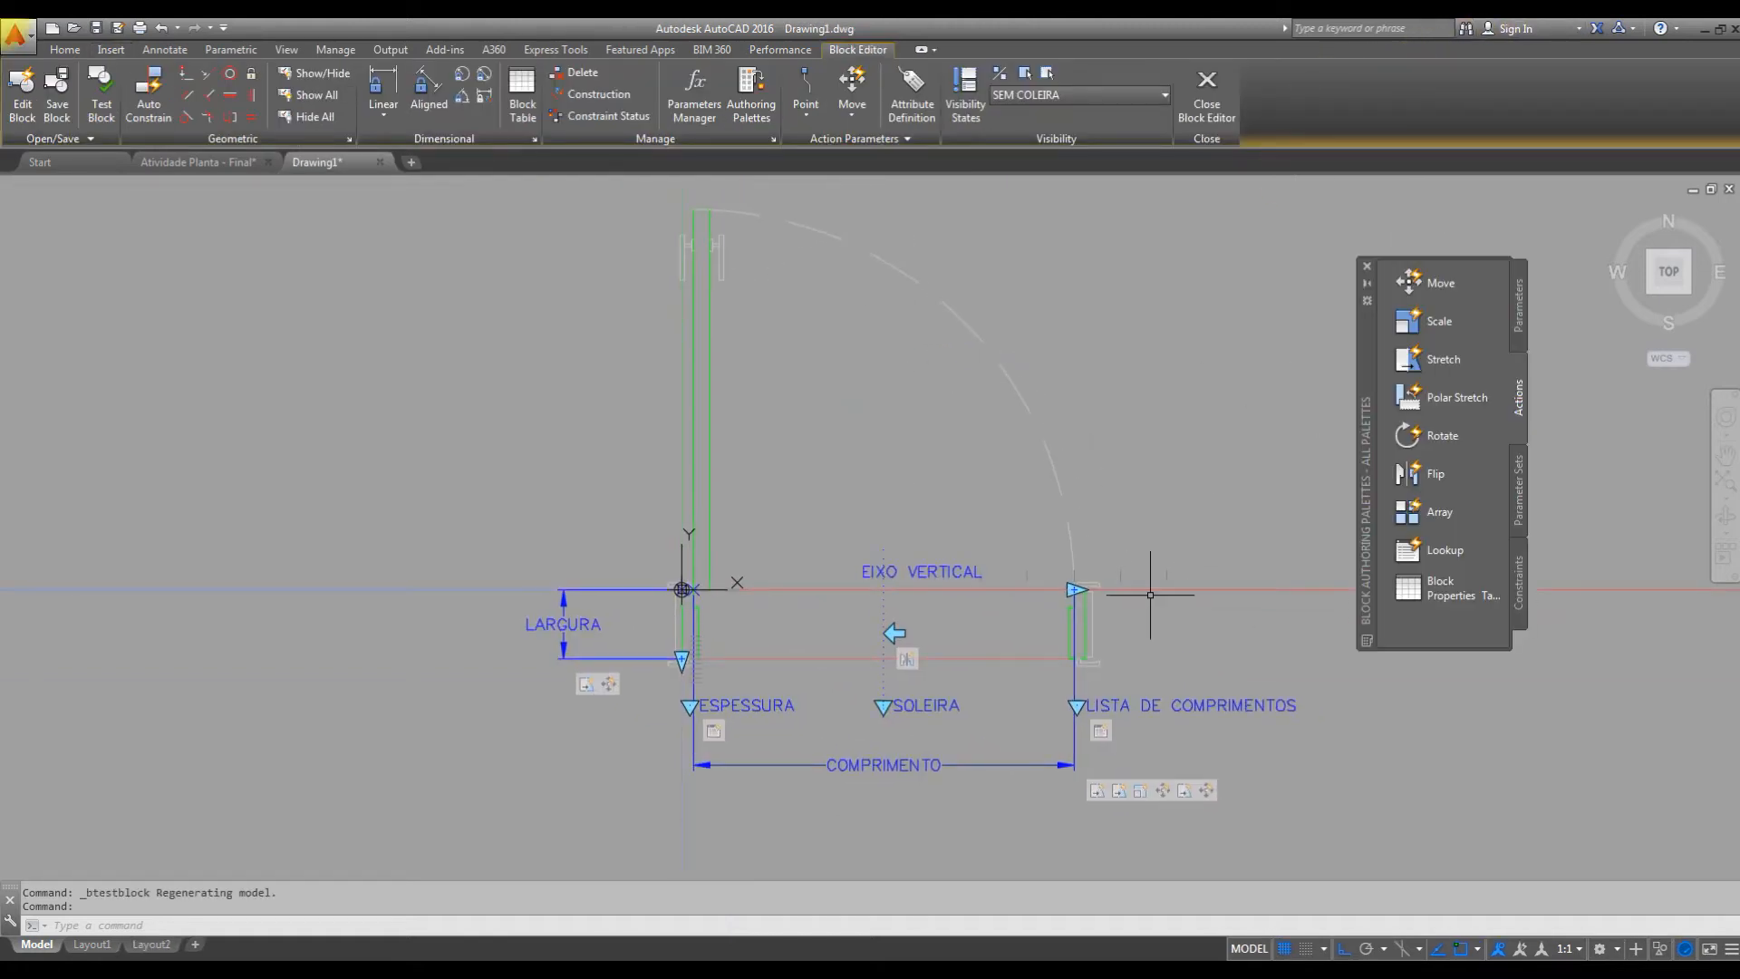
click(1423, 284)
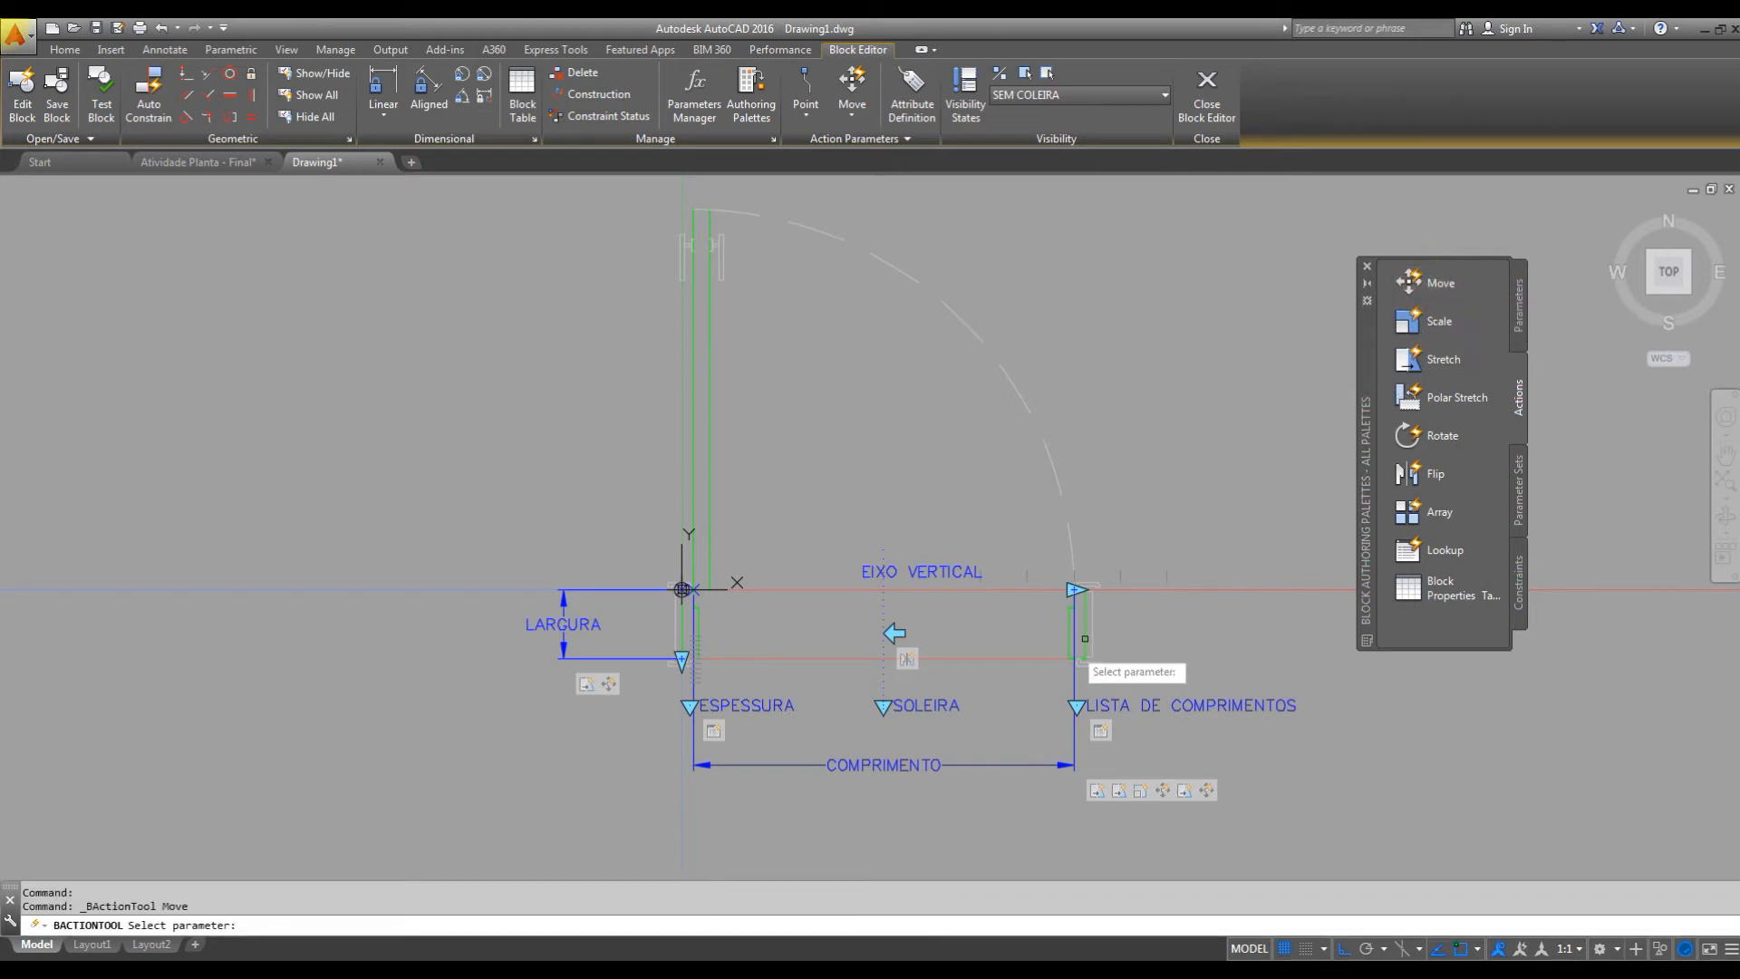
middle_drag(1078, 670, 1049, 592)
middle_drag(974, 686, 935, 724)
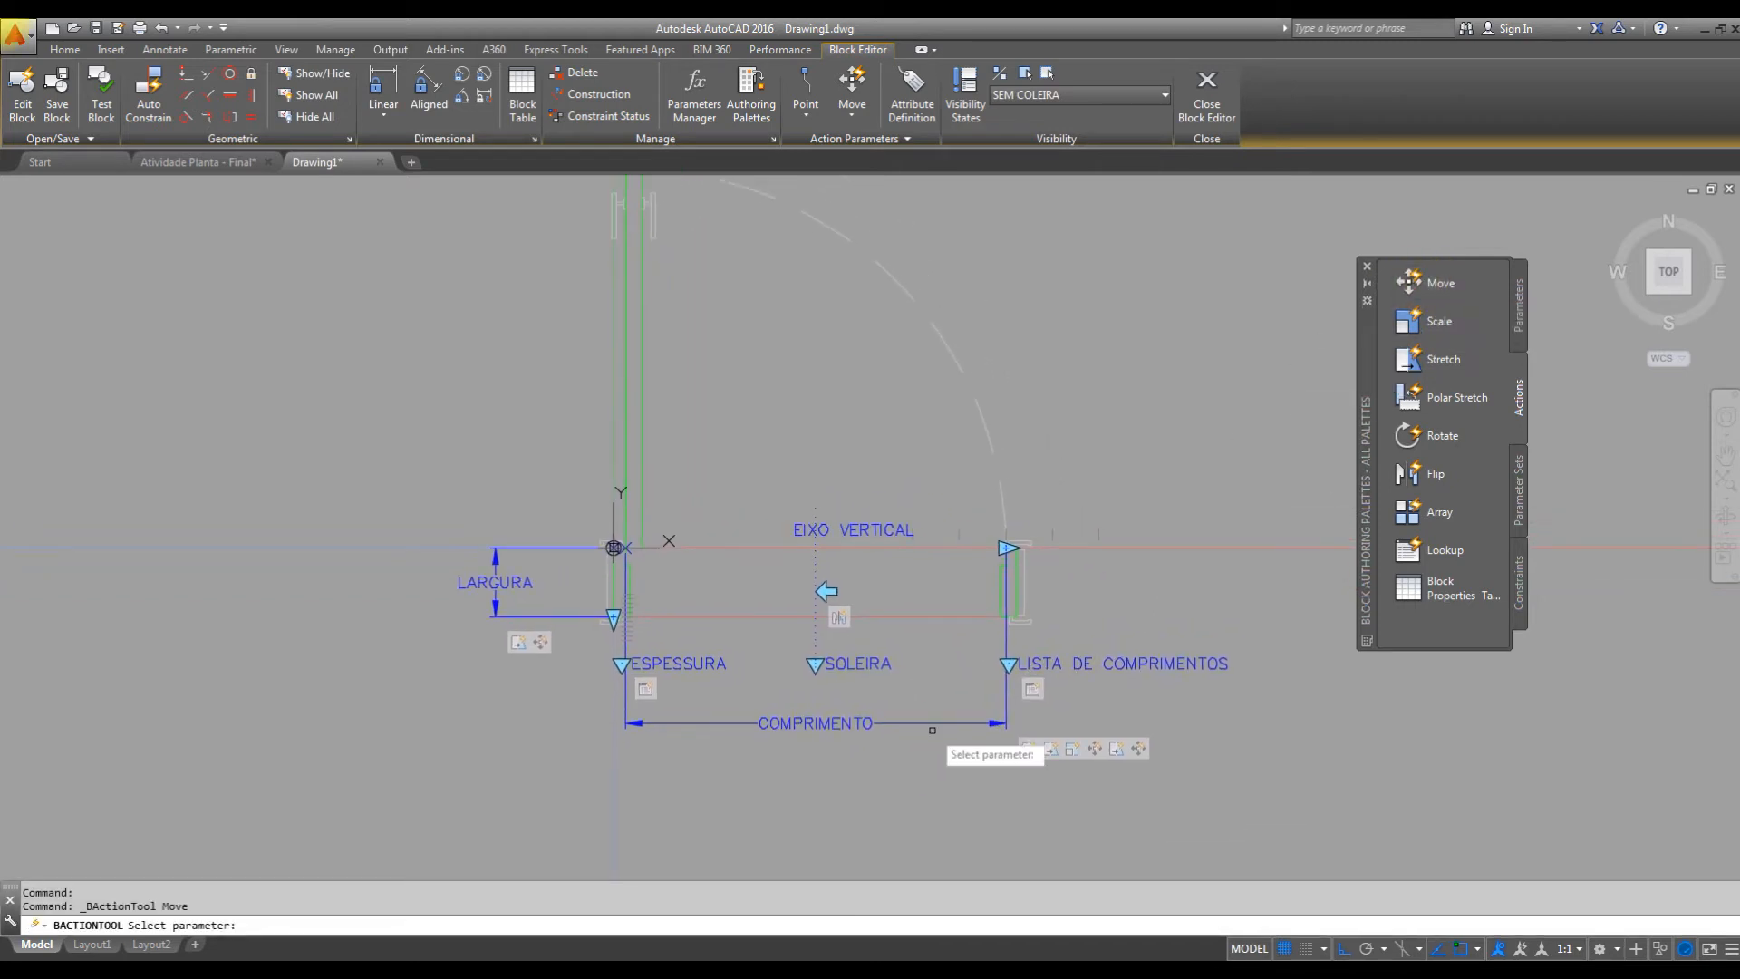
click(935, 723)
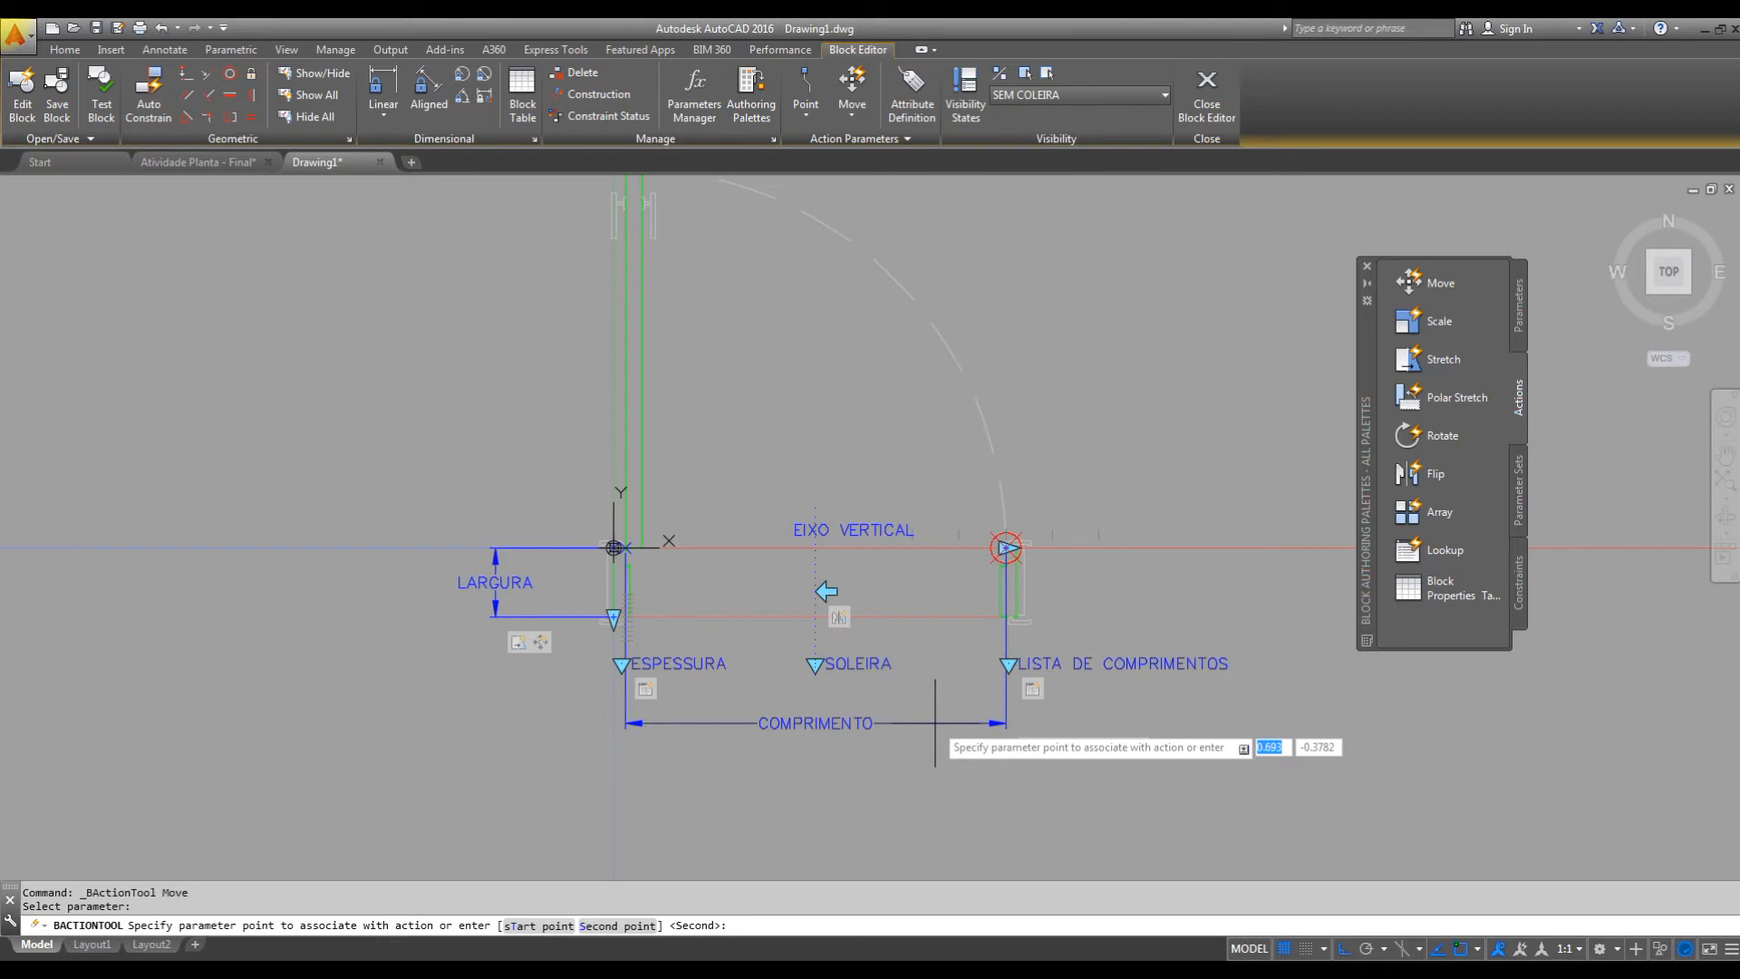
scroll(1004, 547, up, 4)
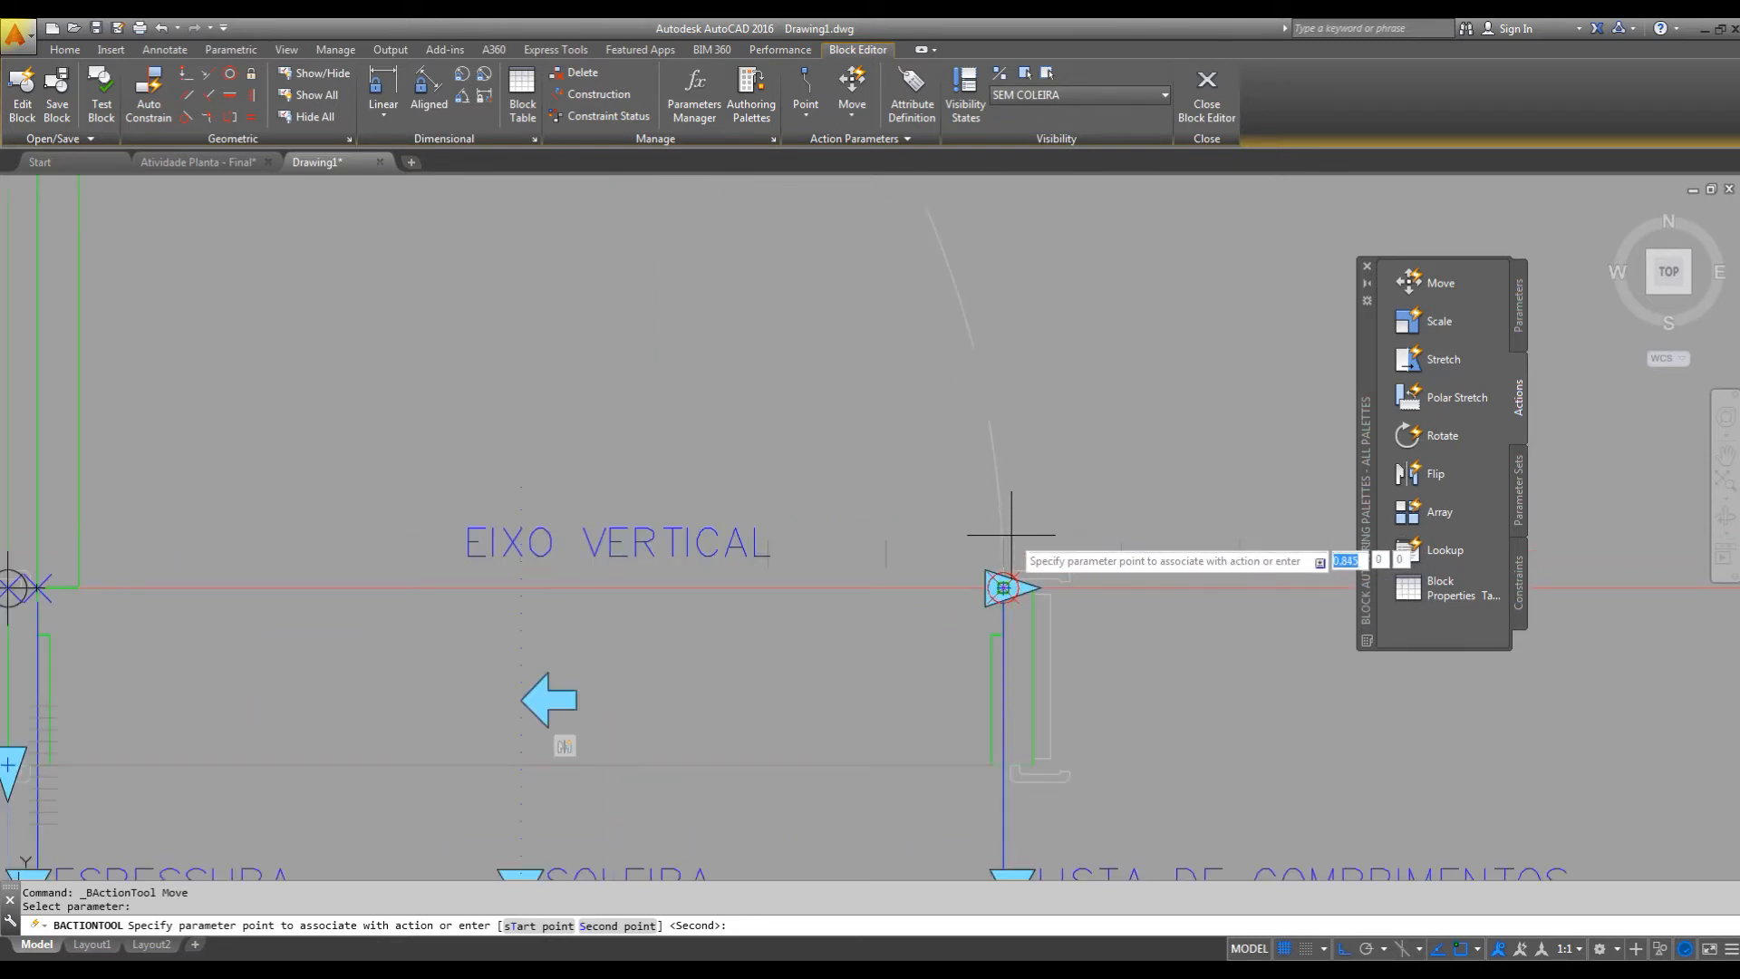
click(1004, 587)
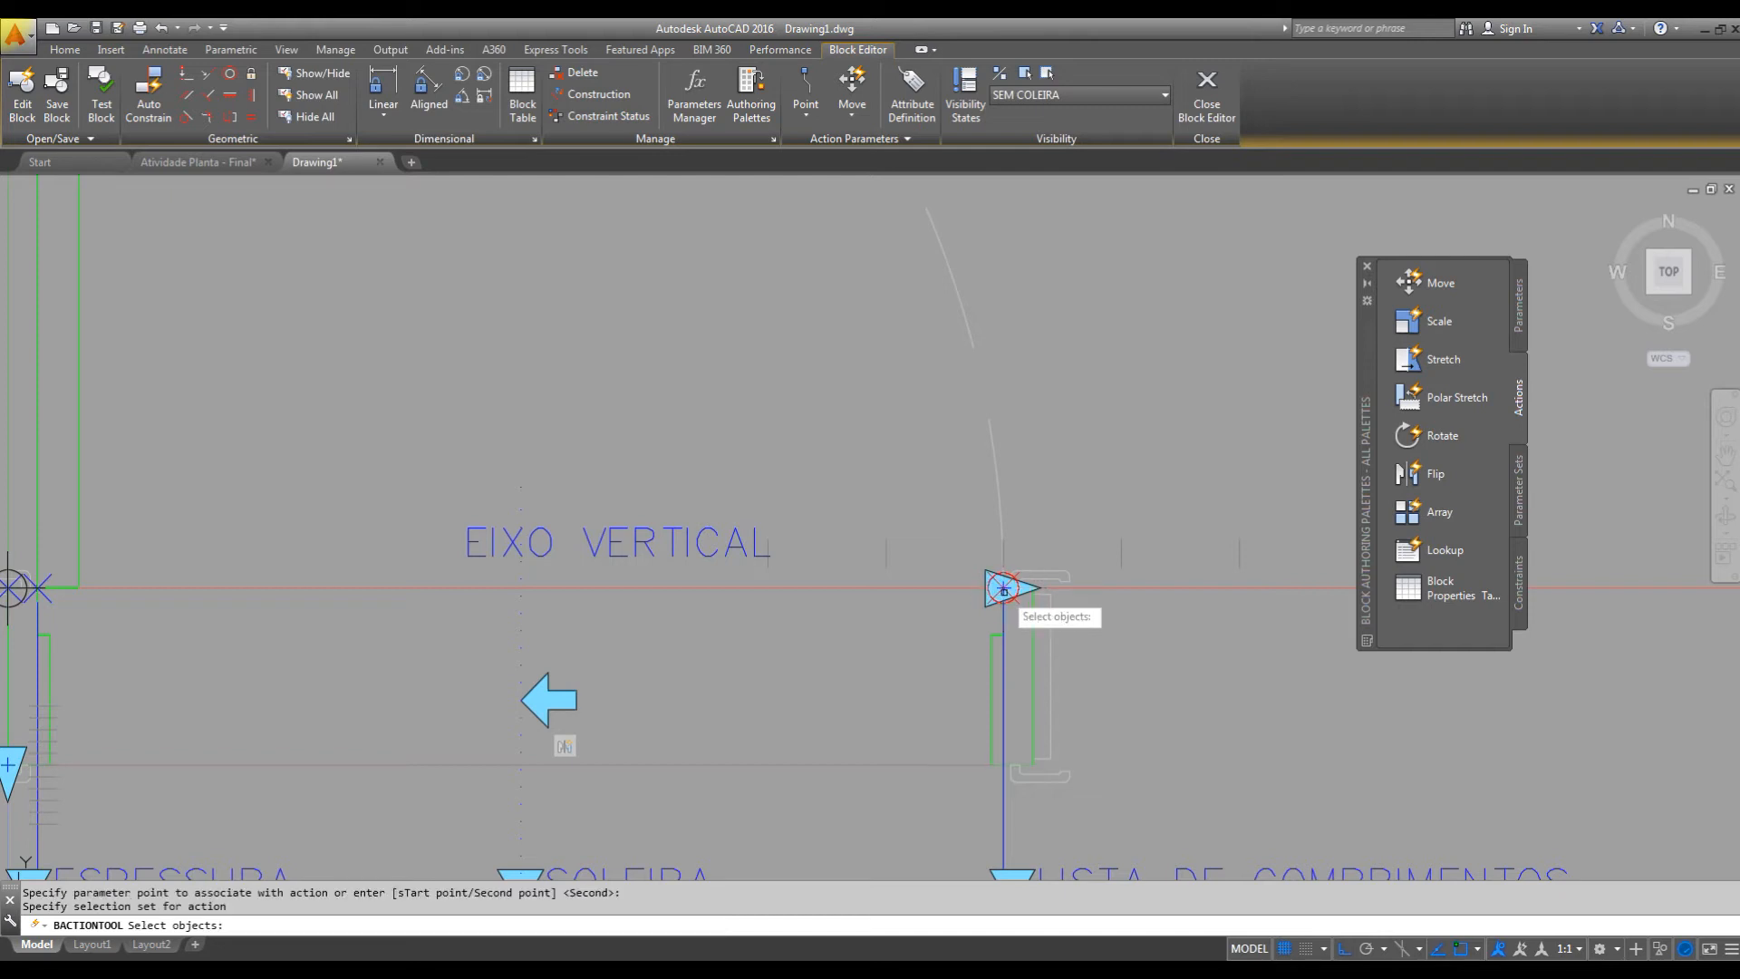
scroll(1054, 556, down, 2)
click(574, 447)
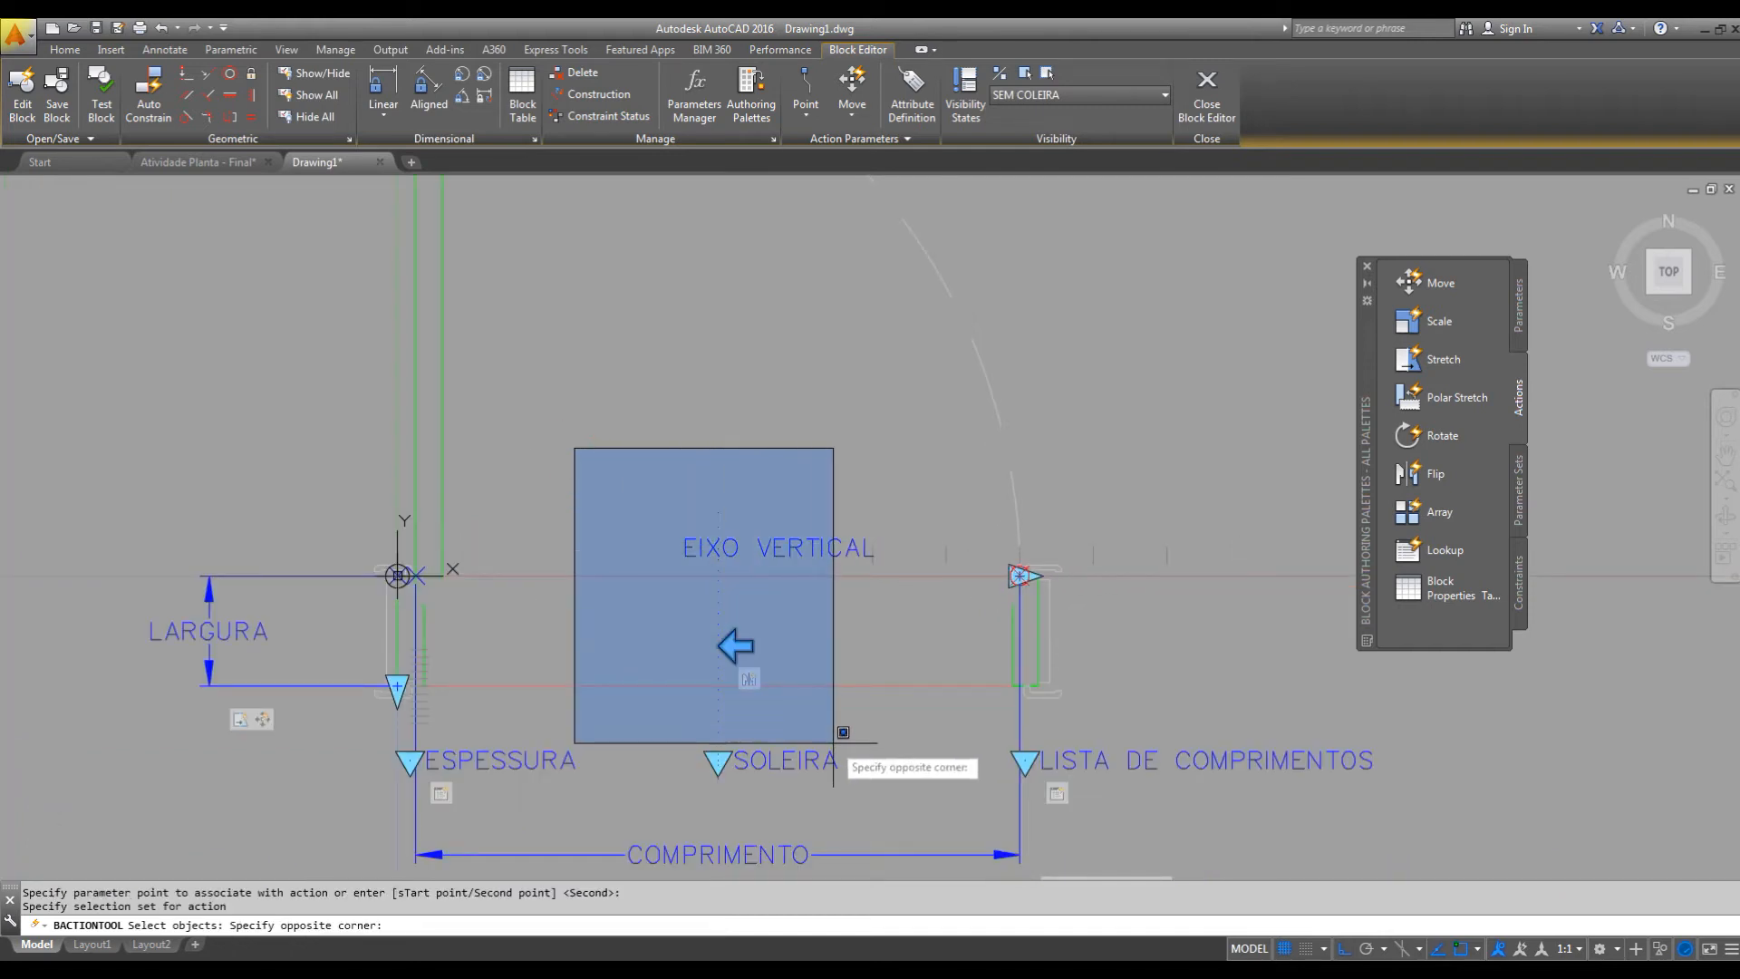
click(888, 705)
click(802, 611)
click(687, 649)
middle_drag(893, 610, 948, 505)
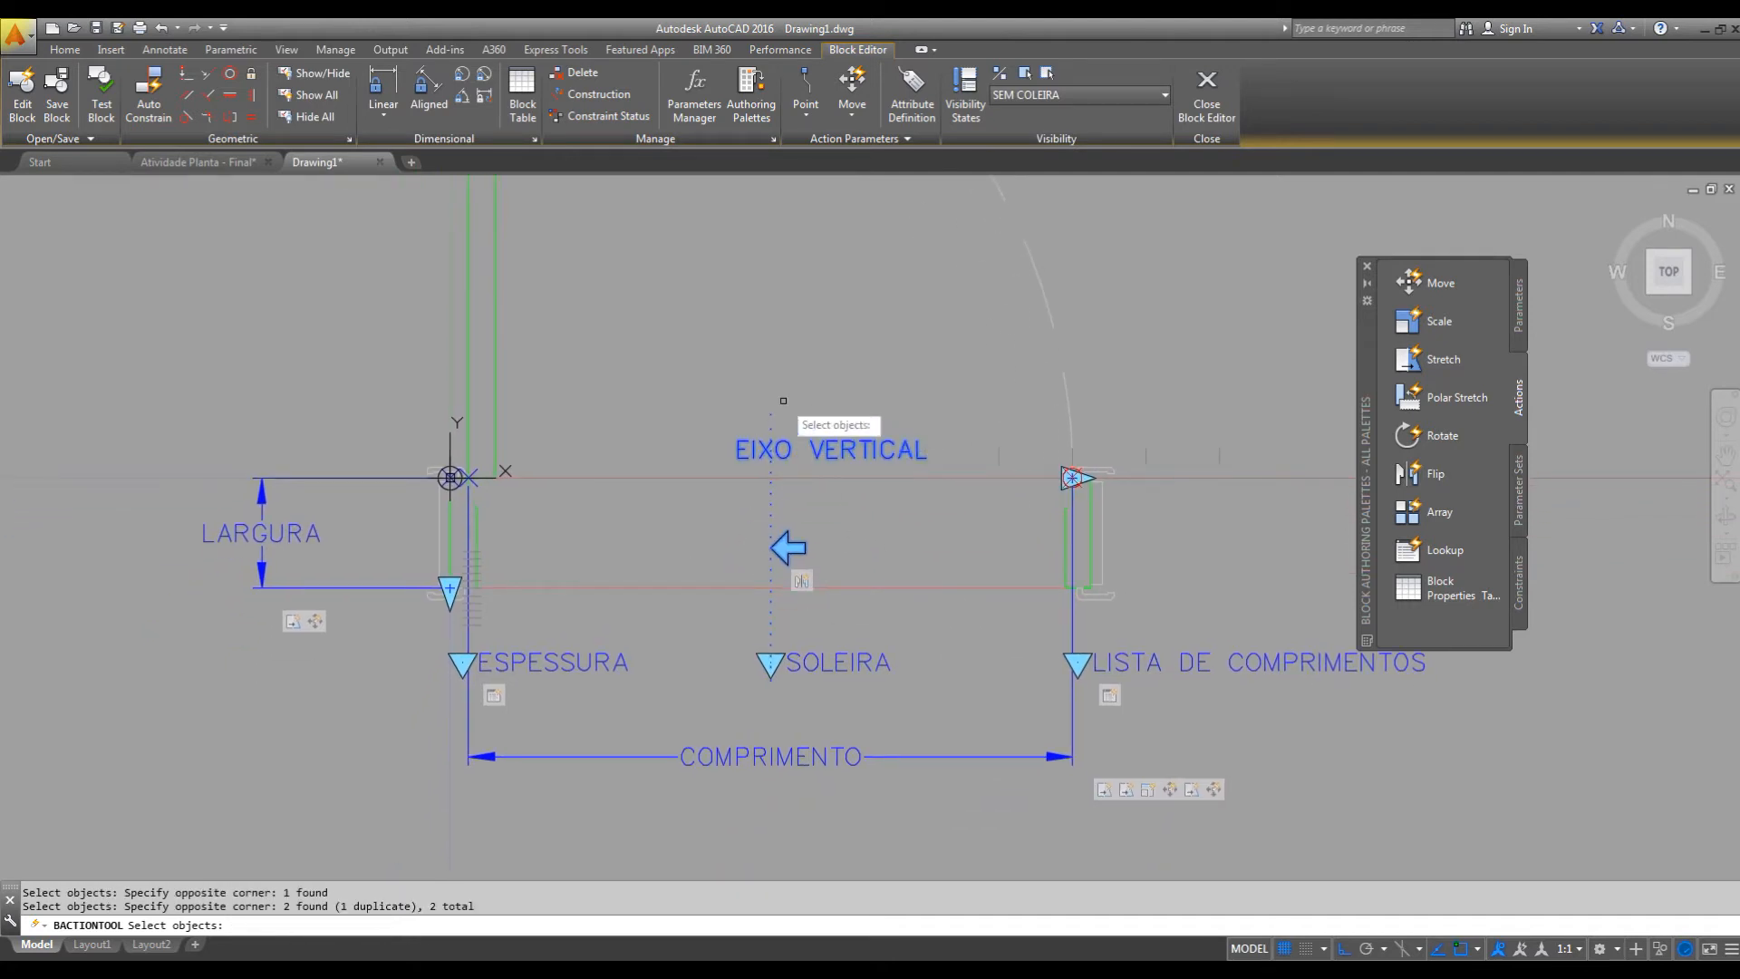
key(Return)
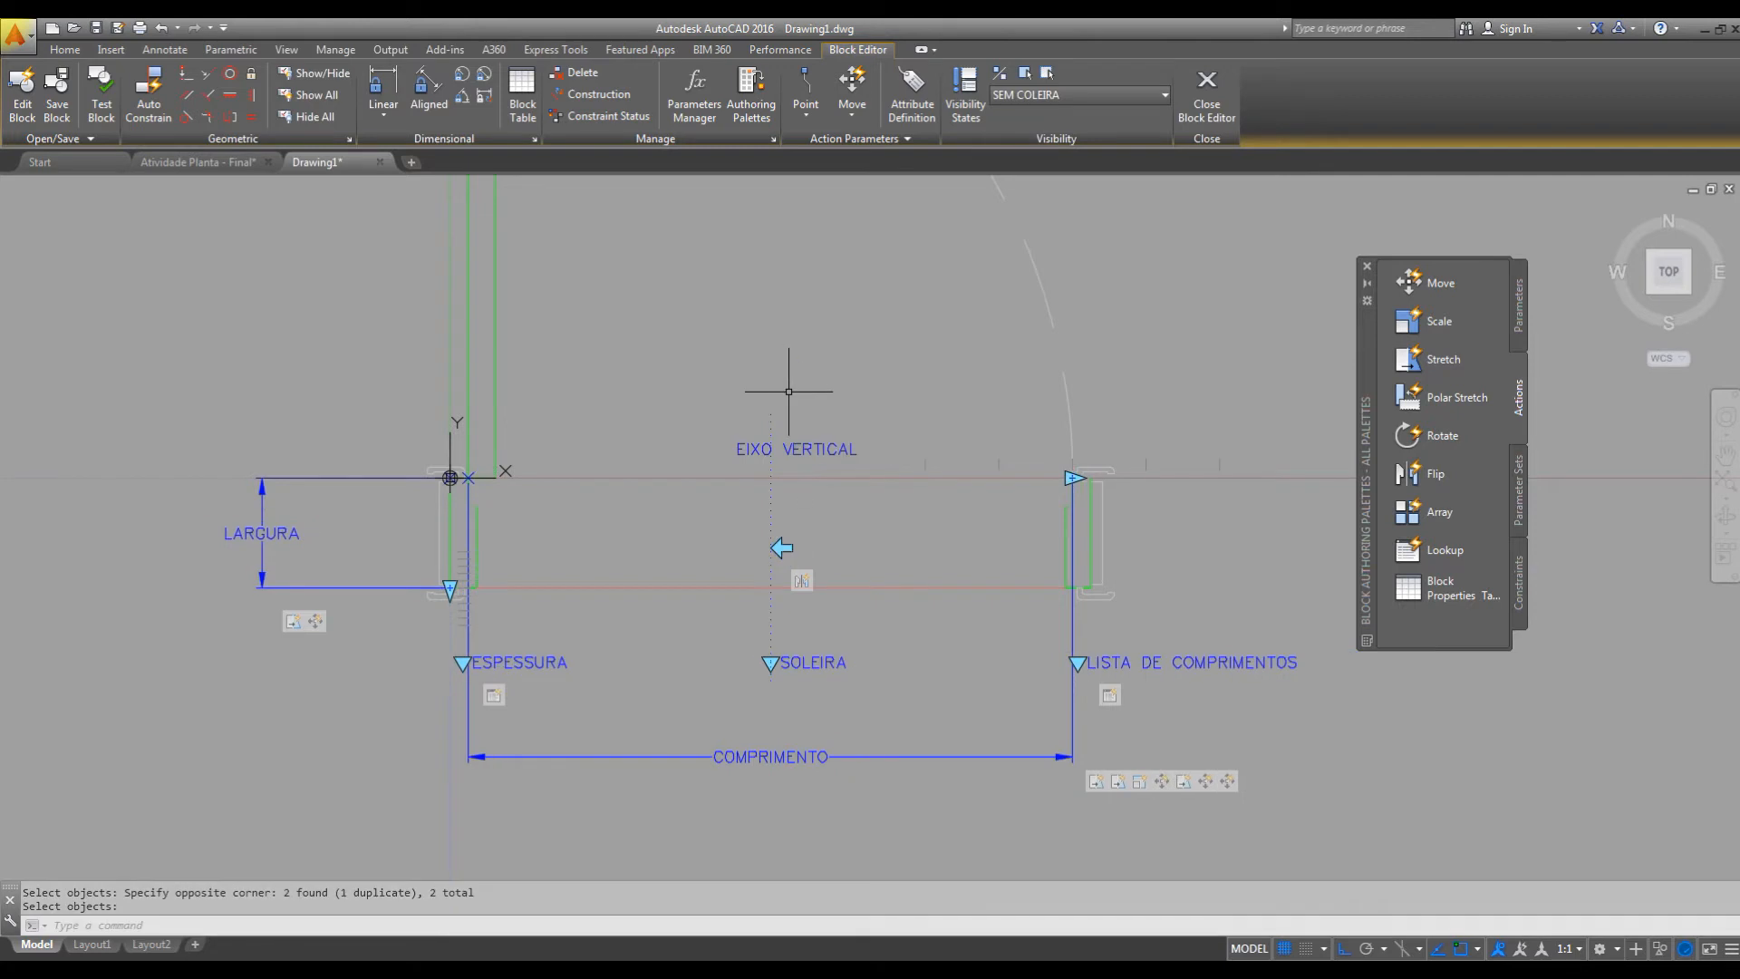
Set the distance multiplier of the new COMPRIMENTO Move action to 0.5 and close its properties.
mouse_move(825, 437)
middle_down()
mouse_move(874, 481)
mouse_move(880, 619)
middle_up()
scroll(873, 481, down, 2)
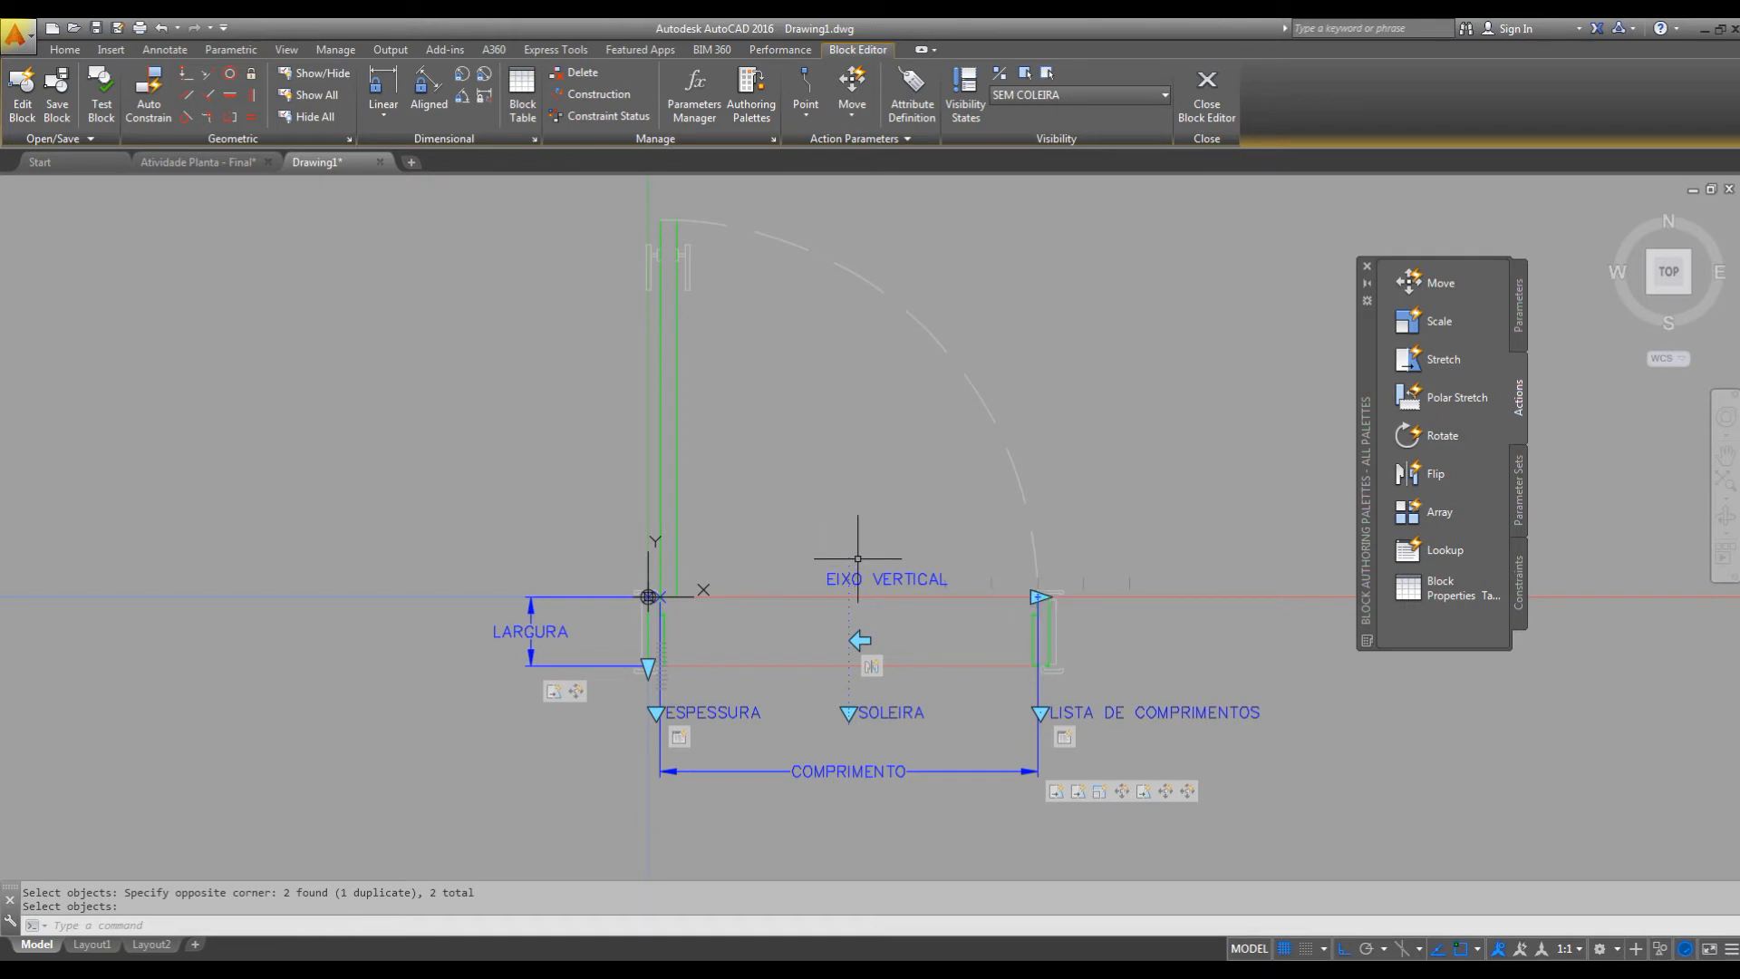
click(1189, 791)
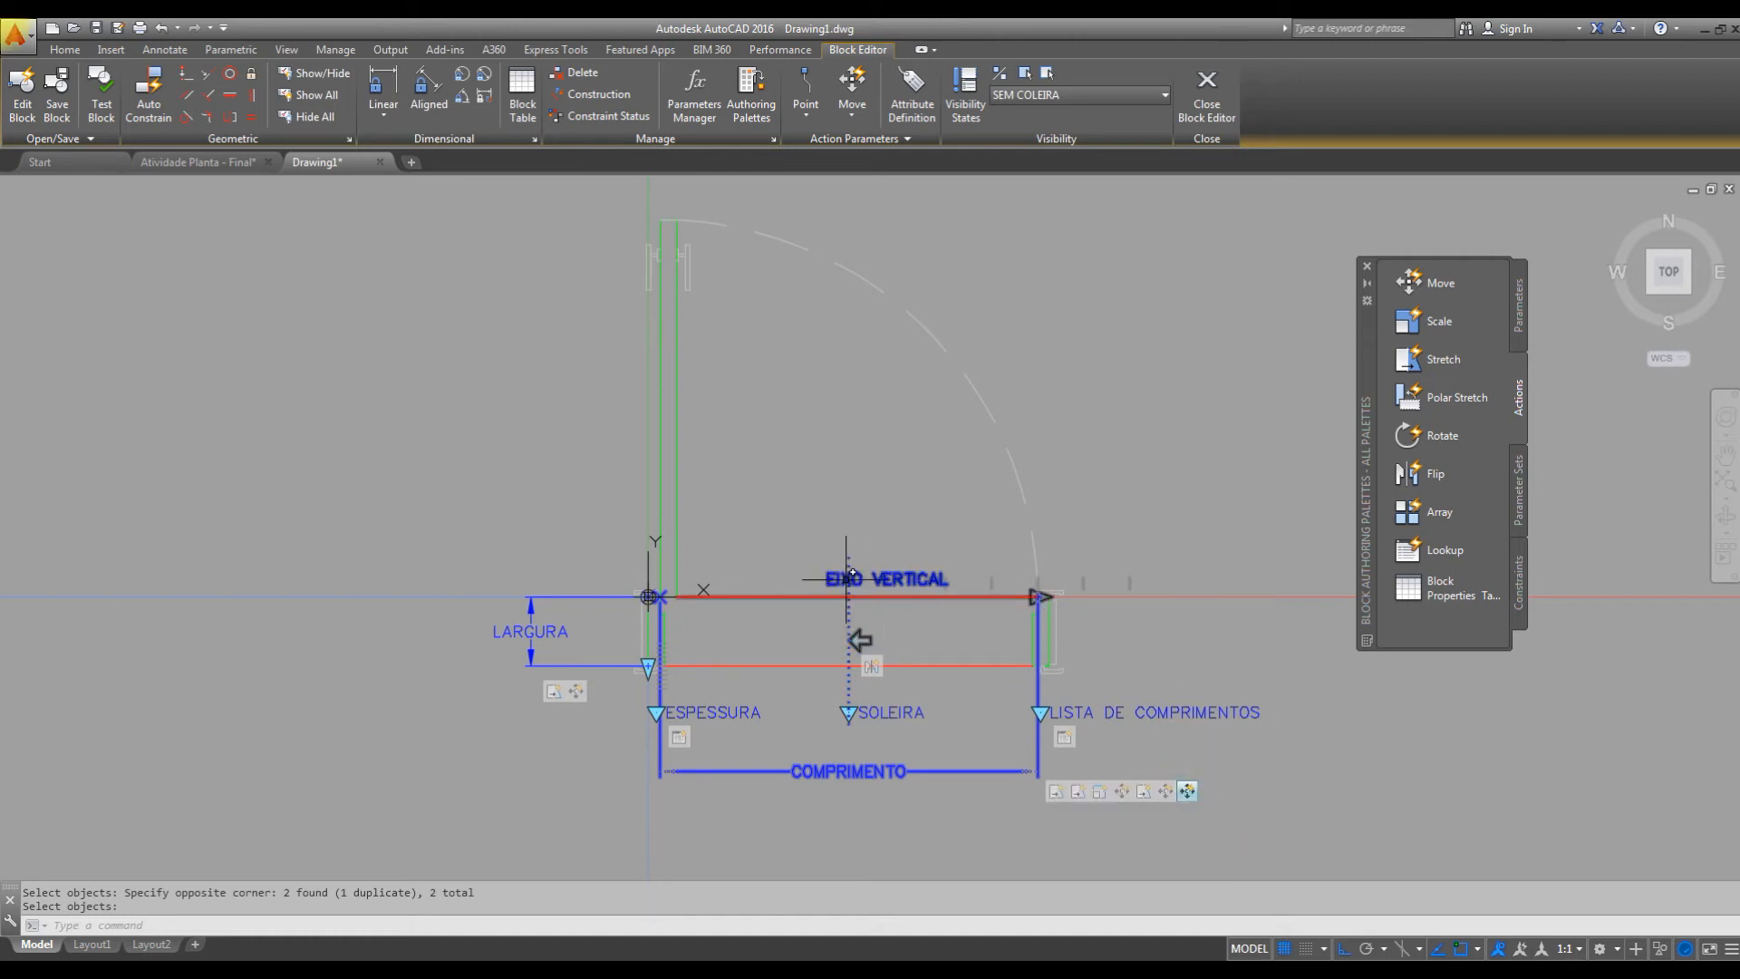
key(ctrl+1)
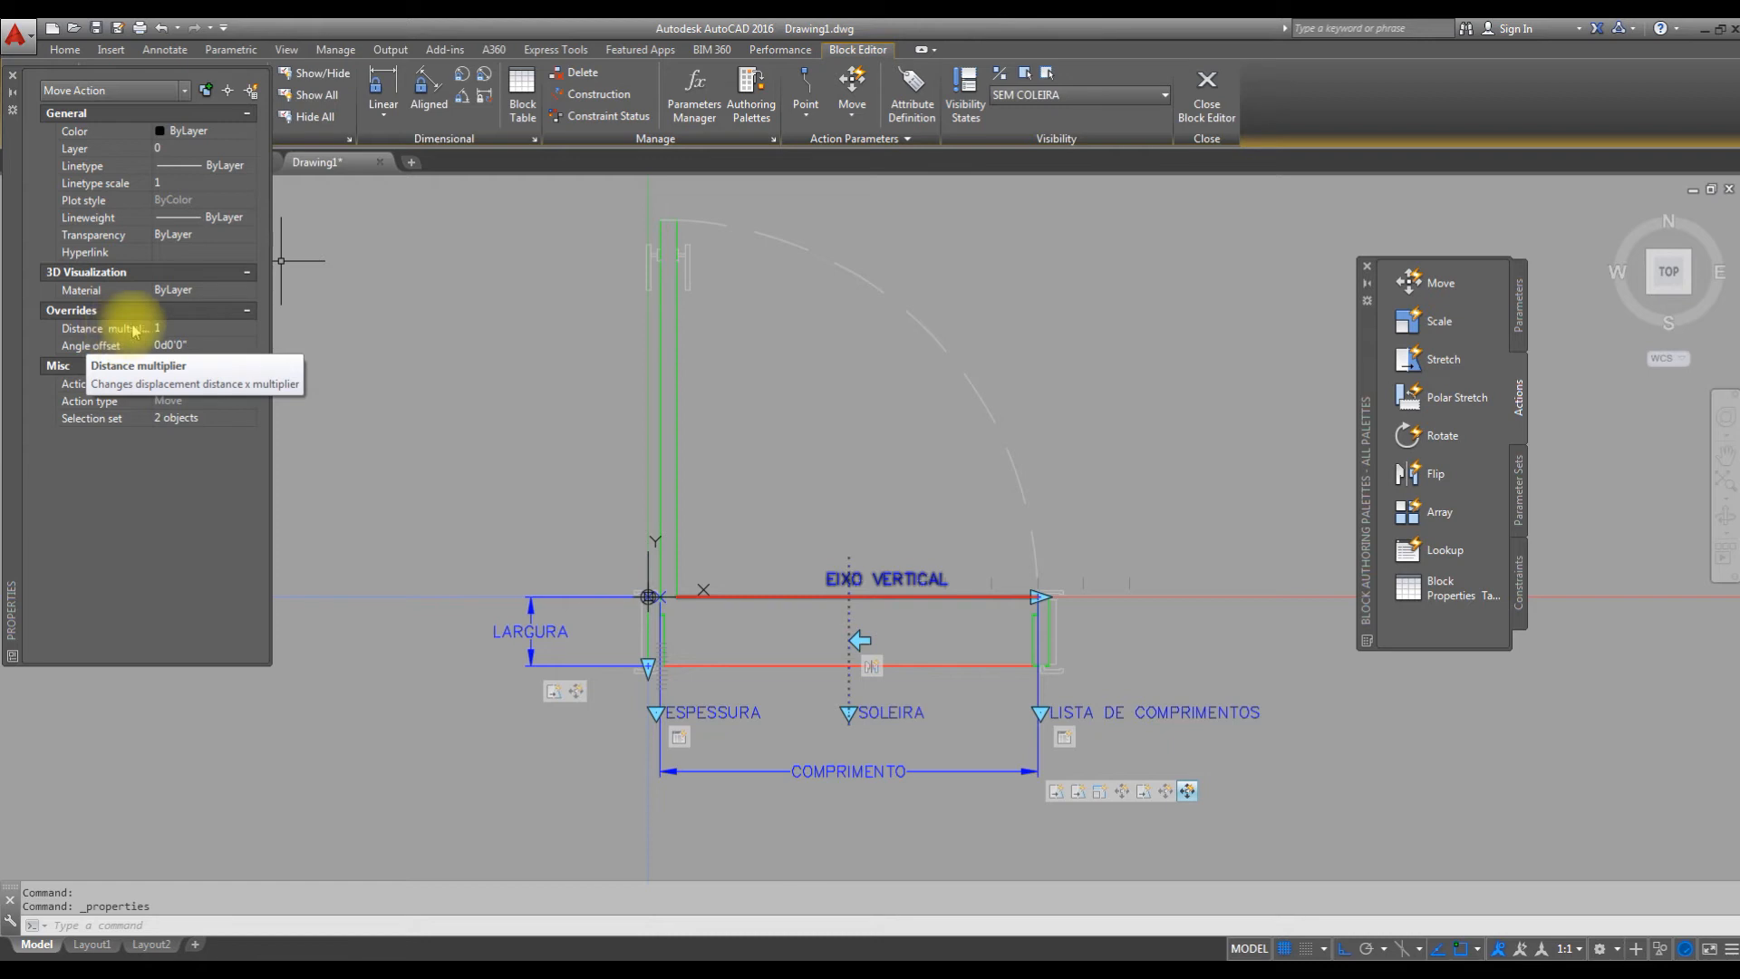
click(168, 331)
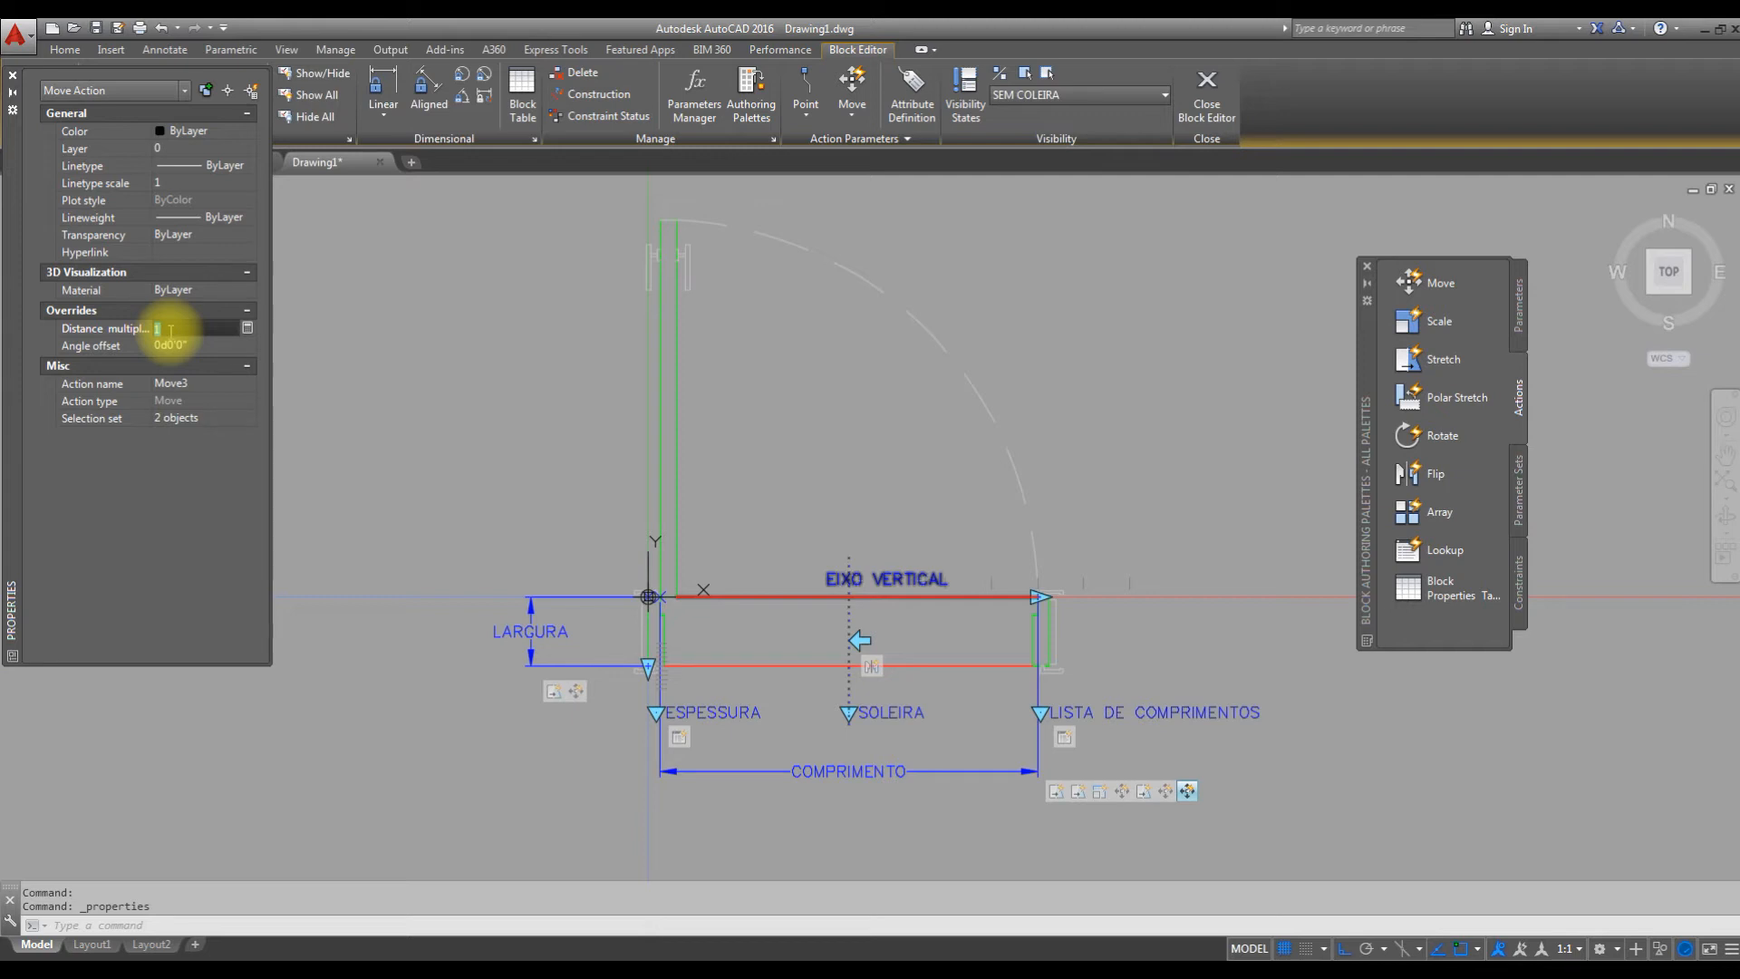
text(0.5)
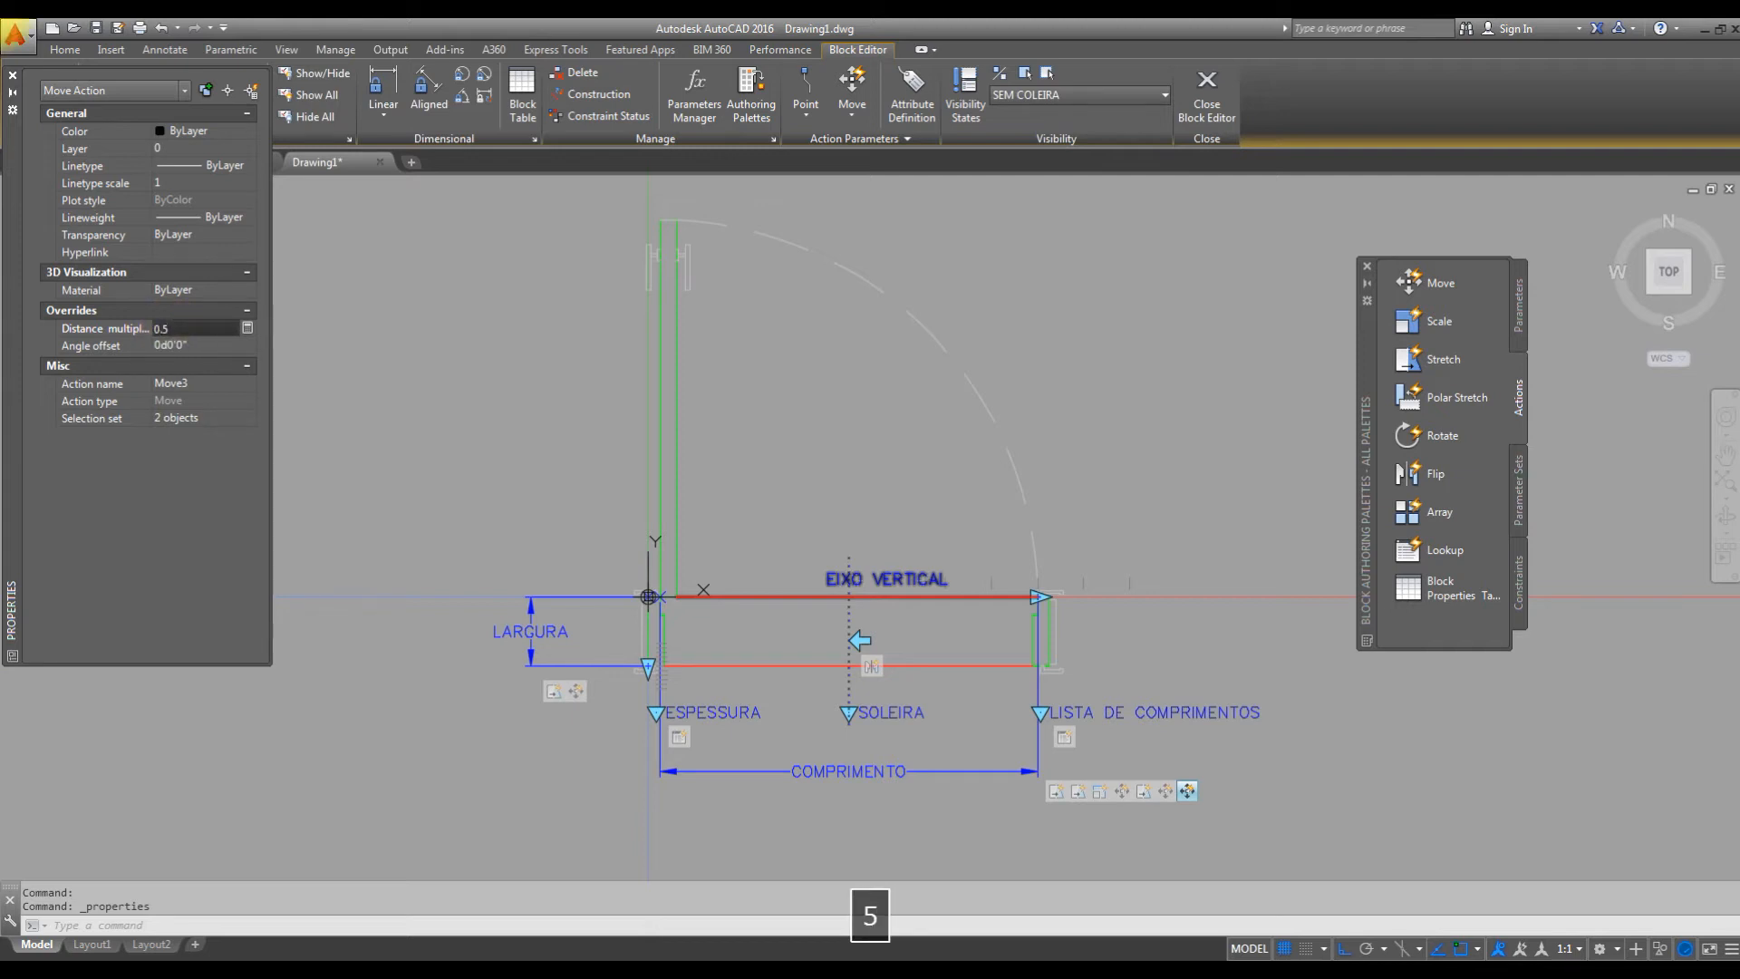
key(Return)
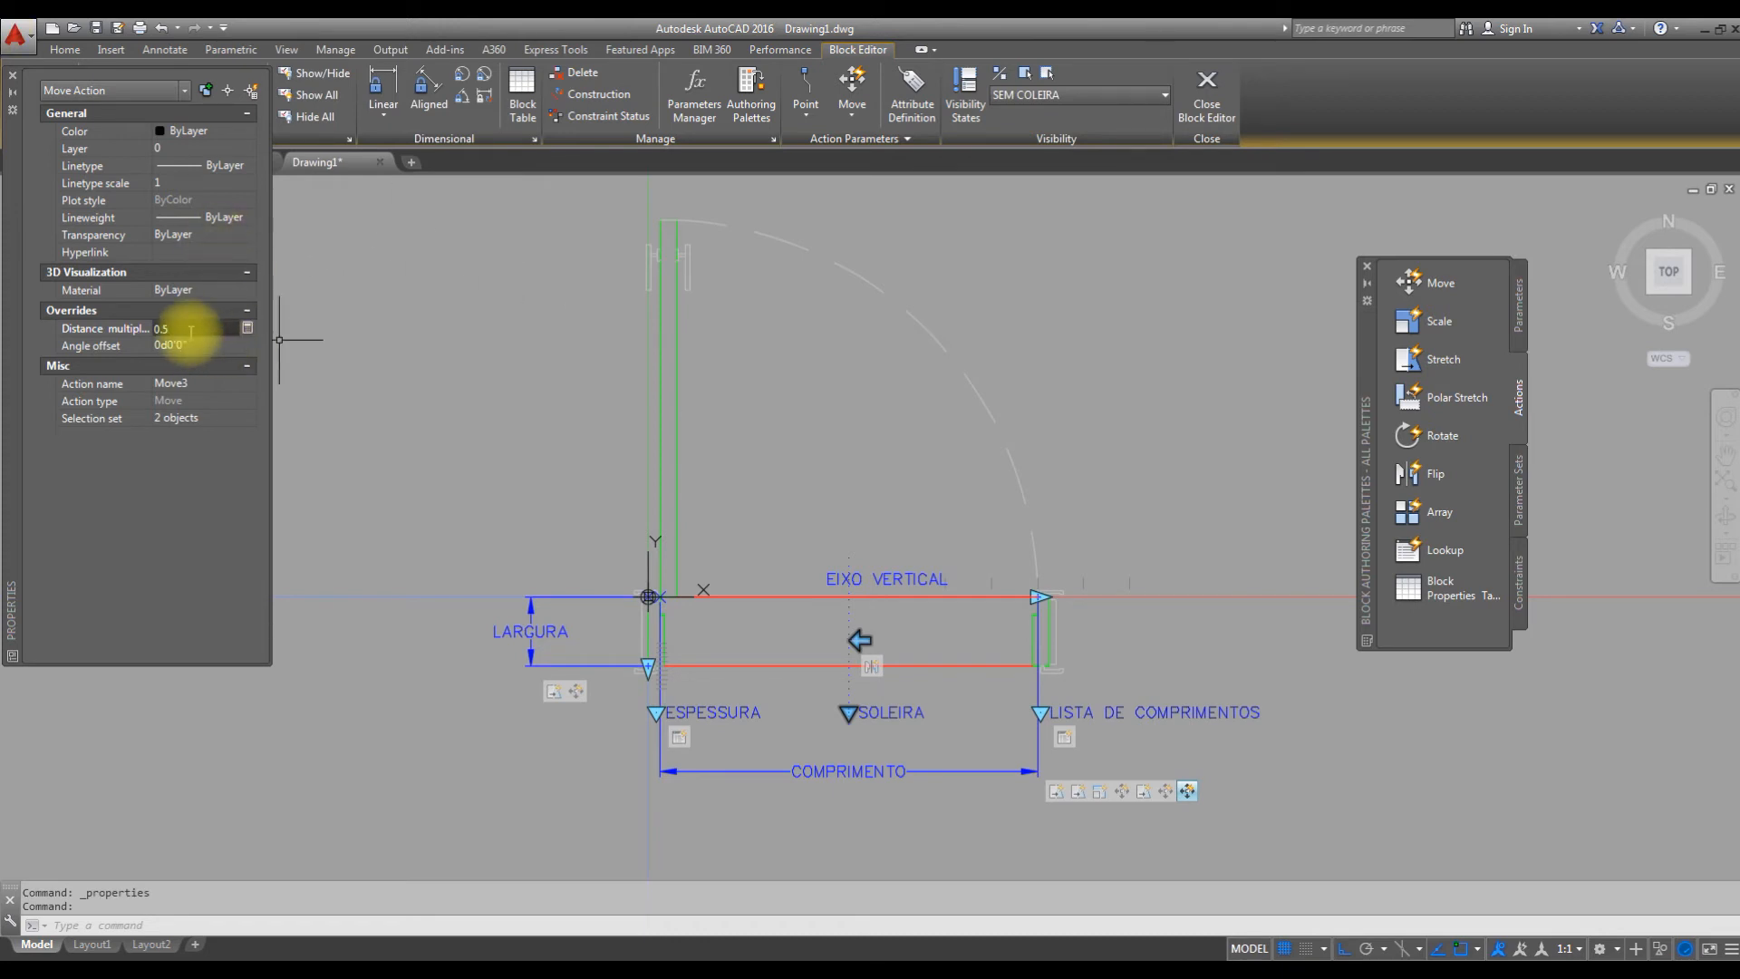
click(12, 75)
Test the block again, selecting the door and flipping it both ways at its default width.
click(100, 107)
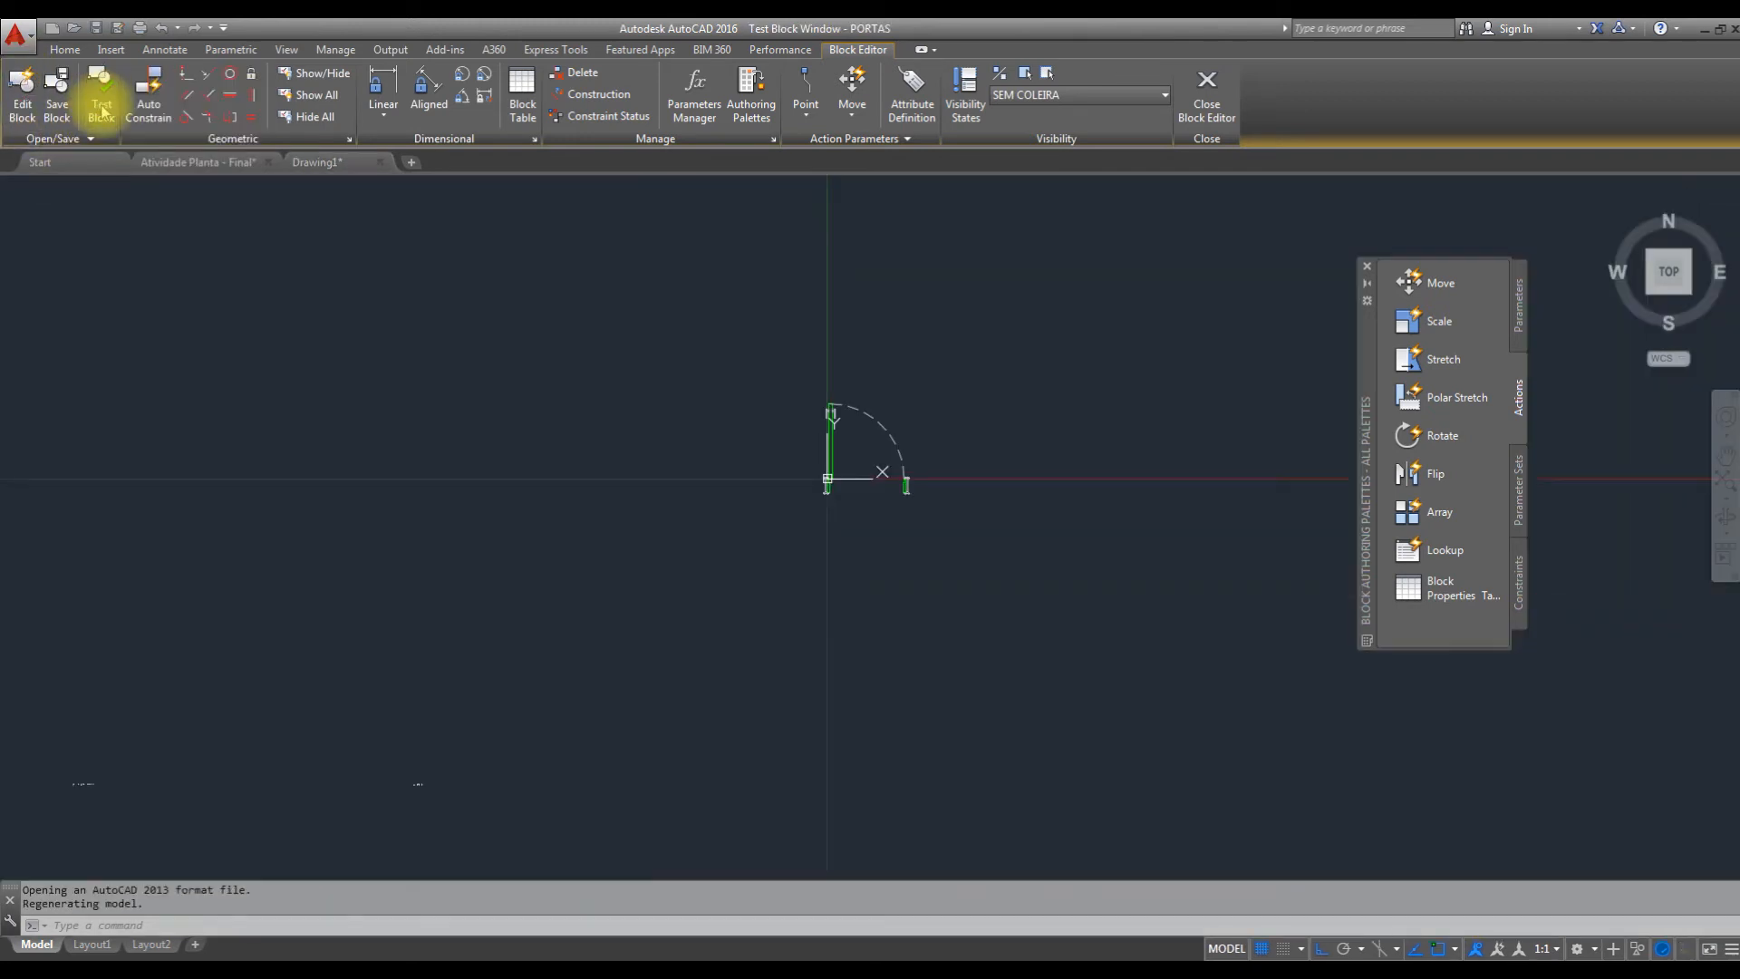
click(966, 449)
click(917, 487)
click(891, 712)
click(891, 711)
Set the tested door's width to P - 100, P -70 and P - 60, flipping it back and forth at each width.
click(1046, 769)
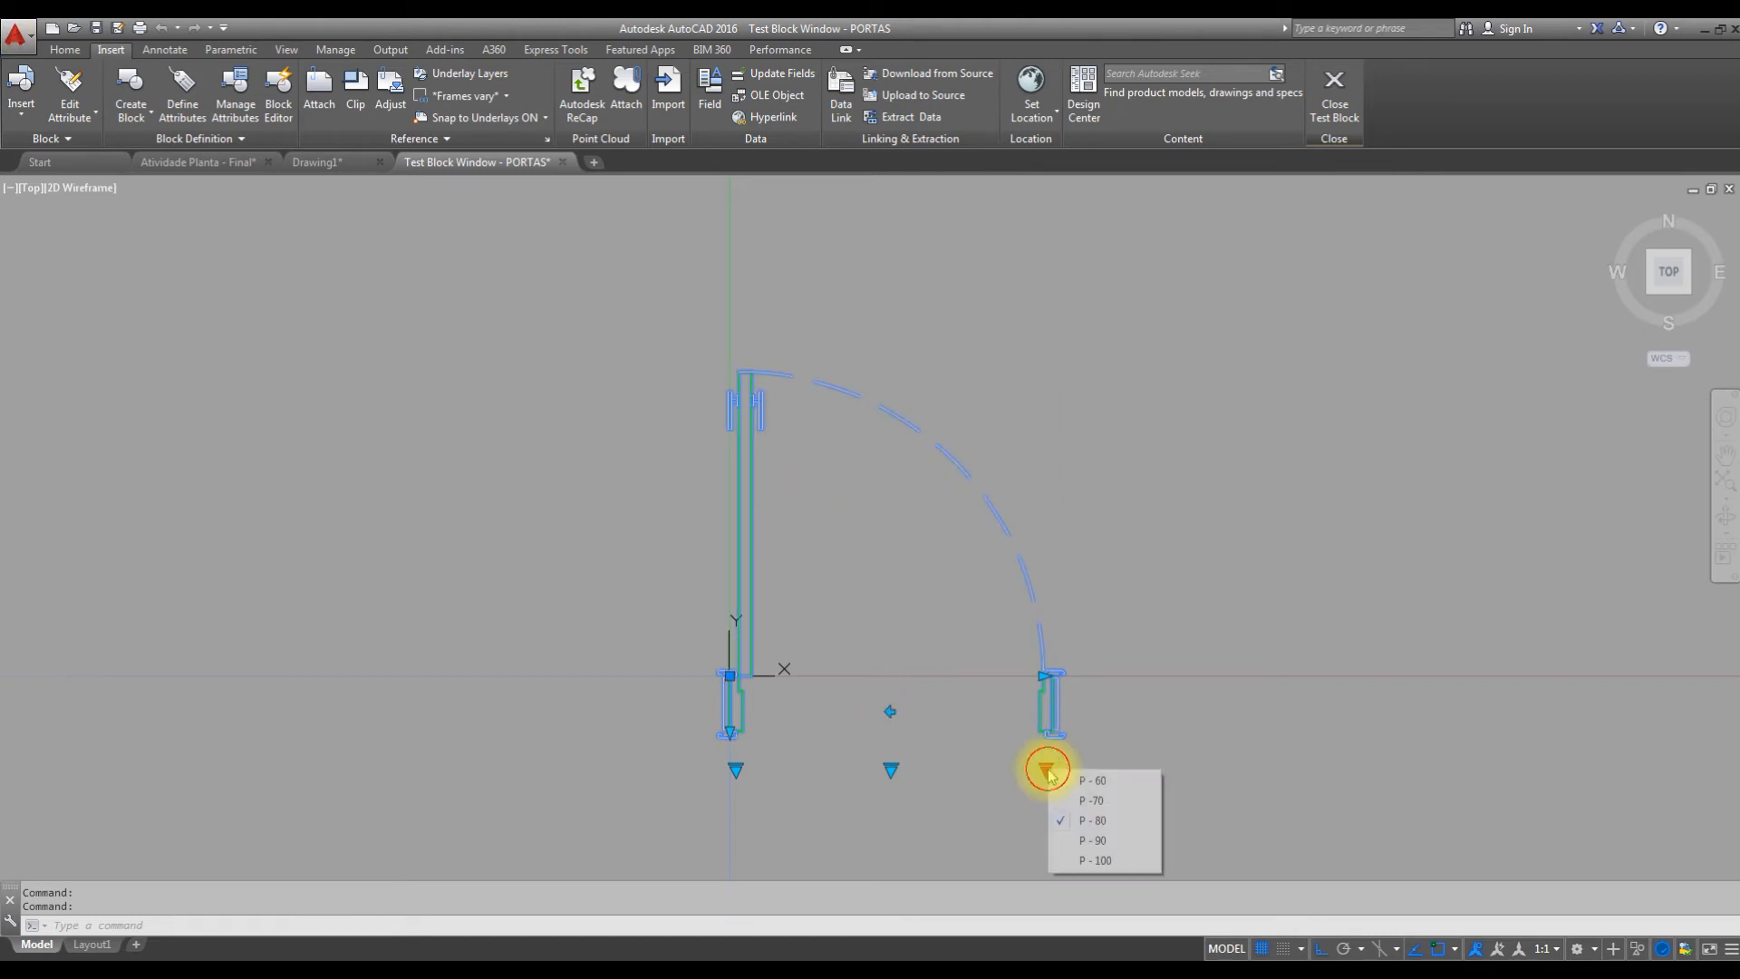
click(1115, 860)
click(928, 711)
click(928, 711)
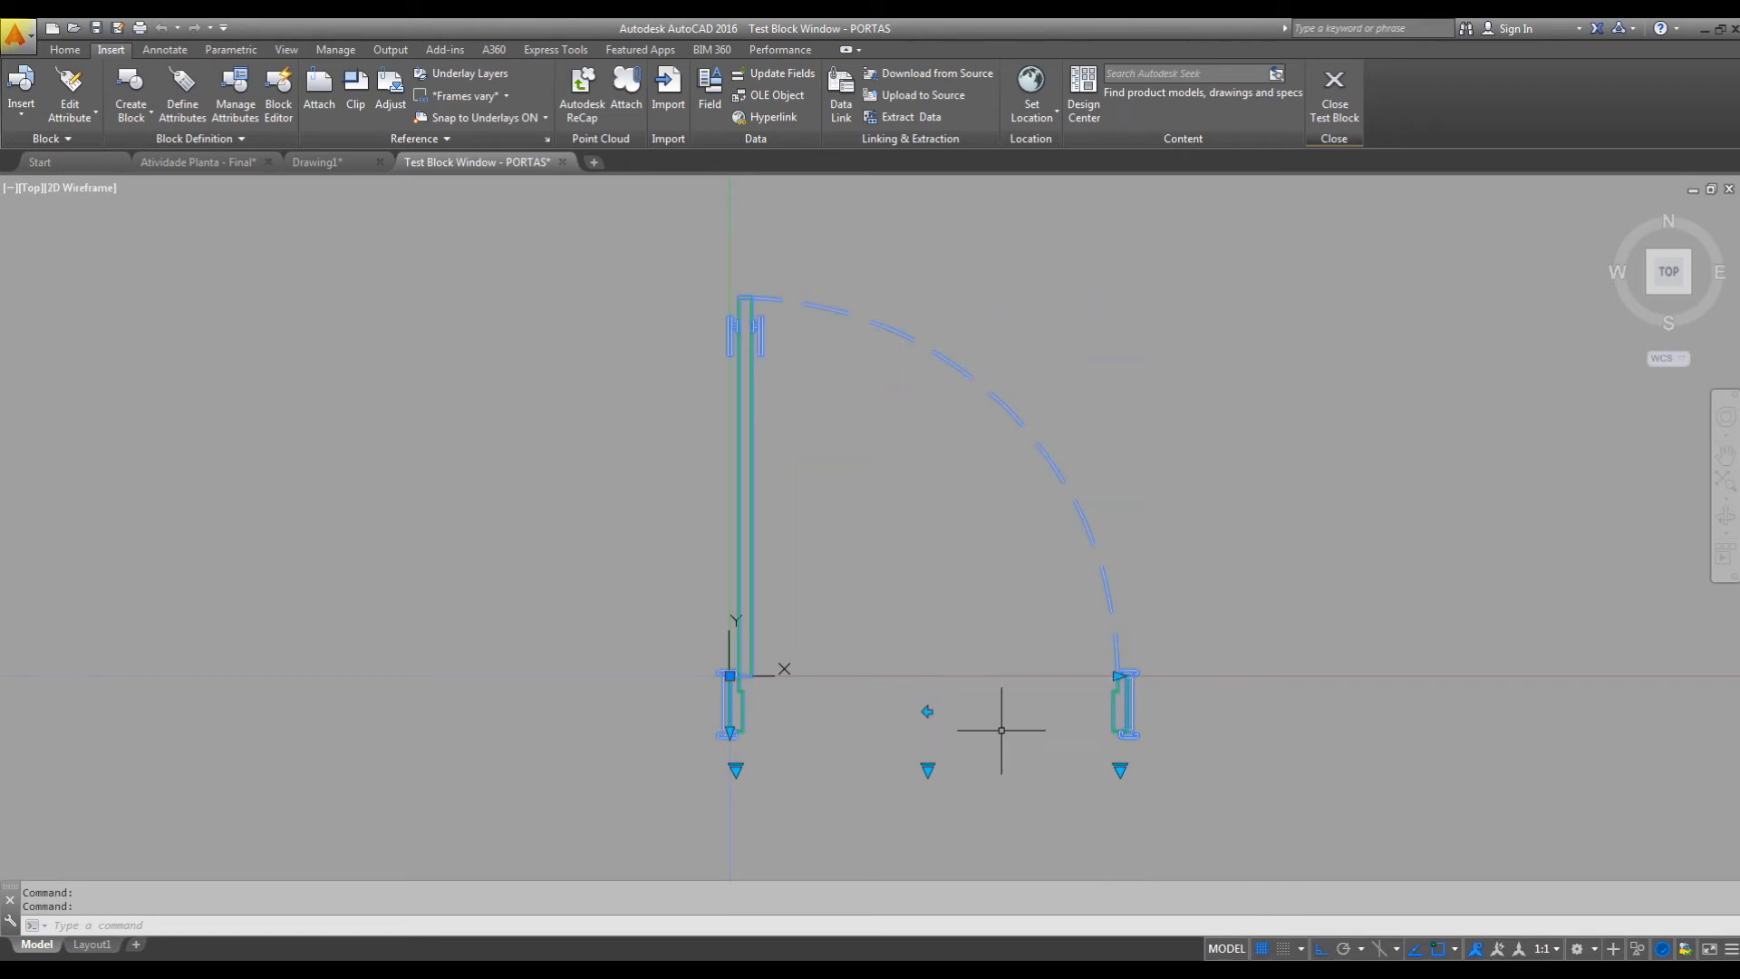
click(1121, 778)
click(1178, 806)
click(875, 711)
click(875, 709)
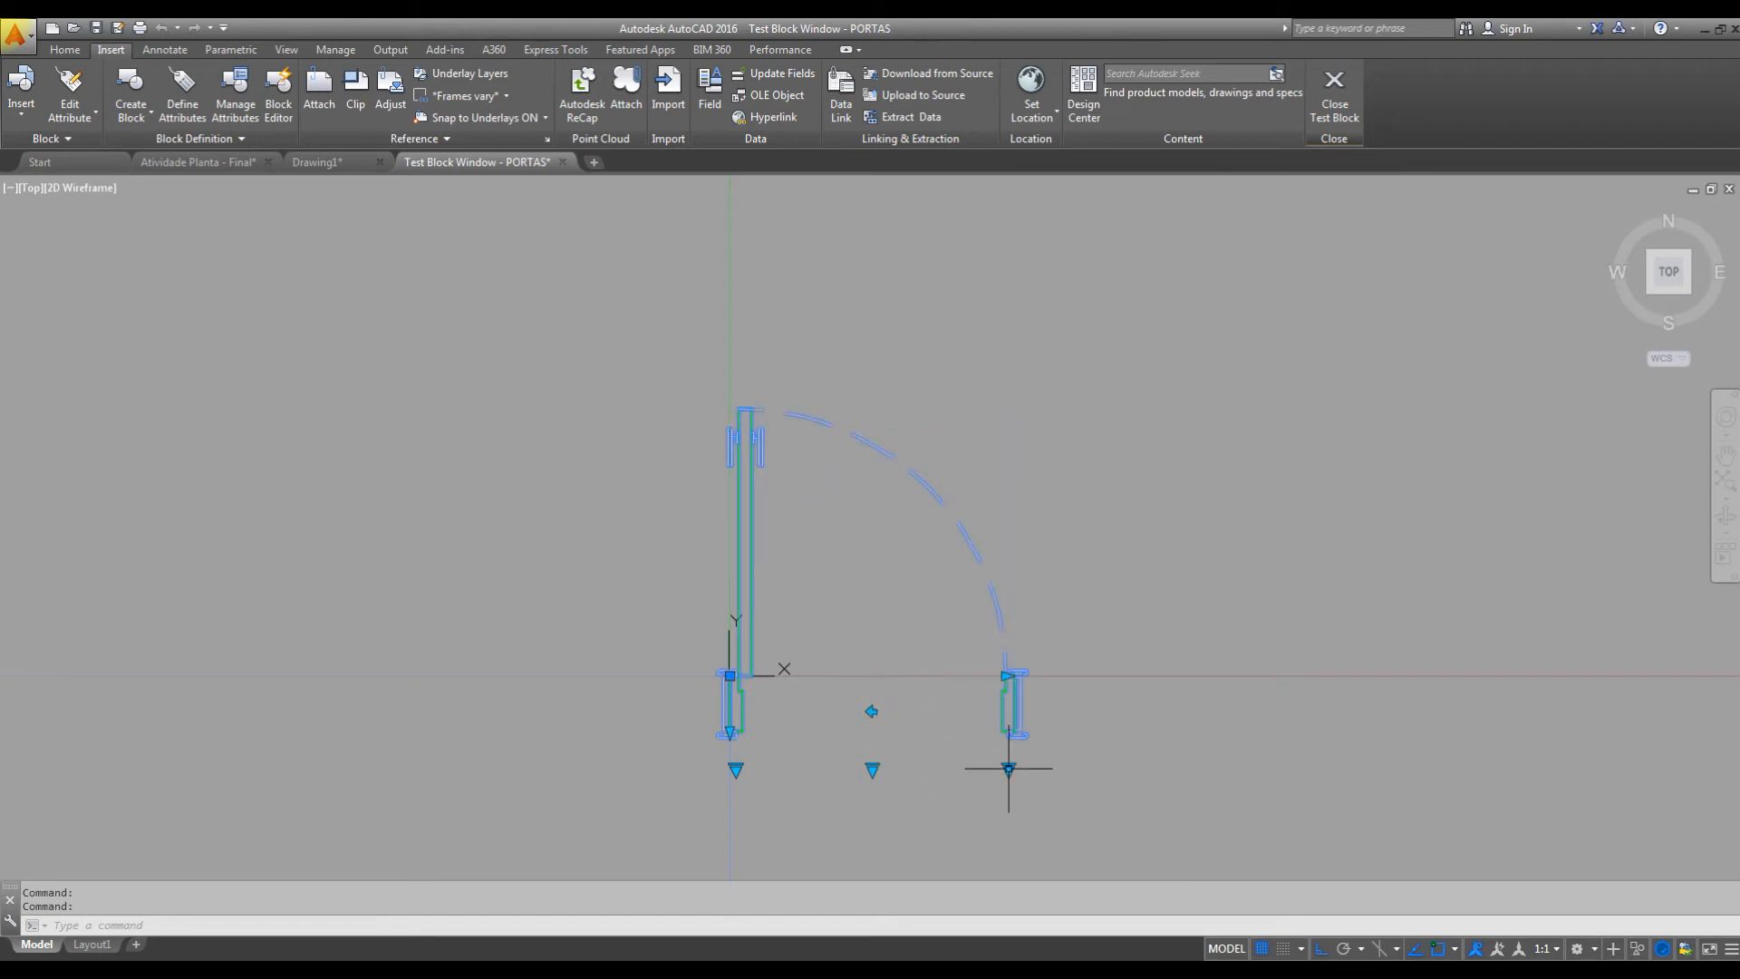
click(1008, 769)
click(1048, 778)
click(853, 710)
click(852, 711)
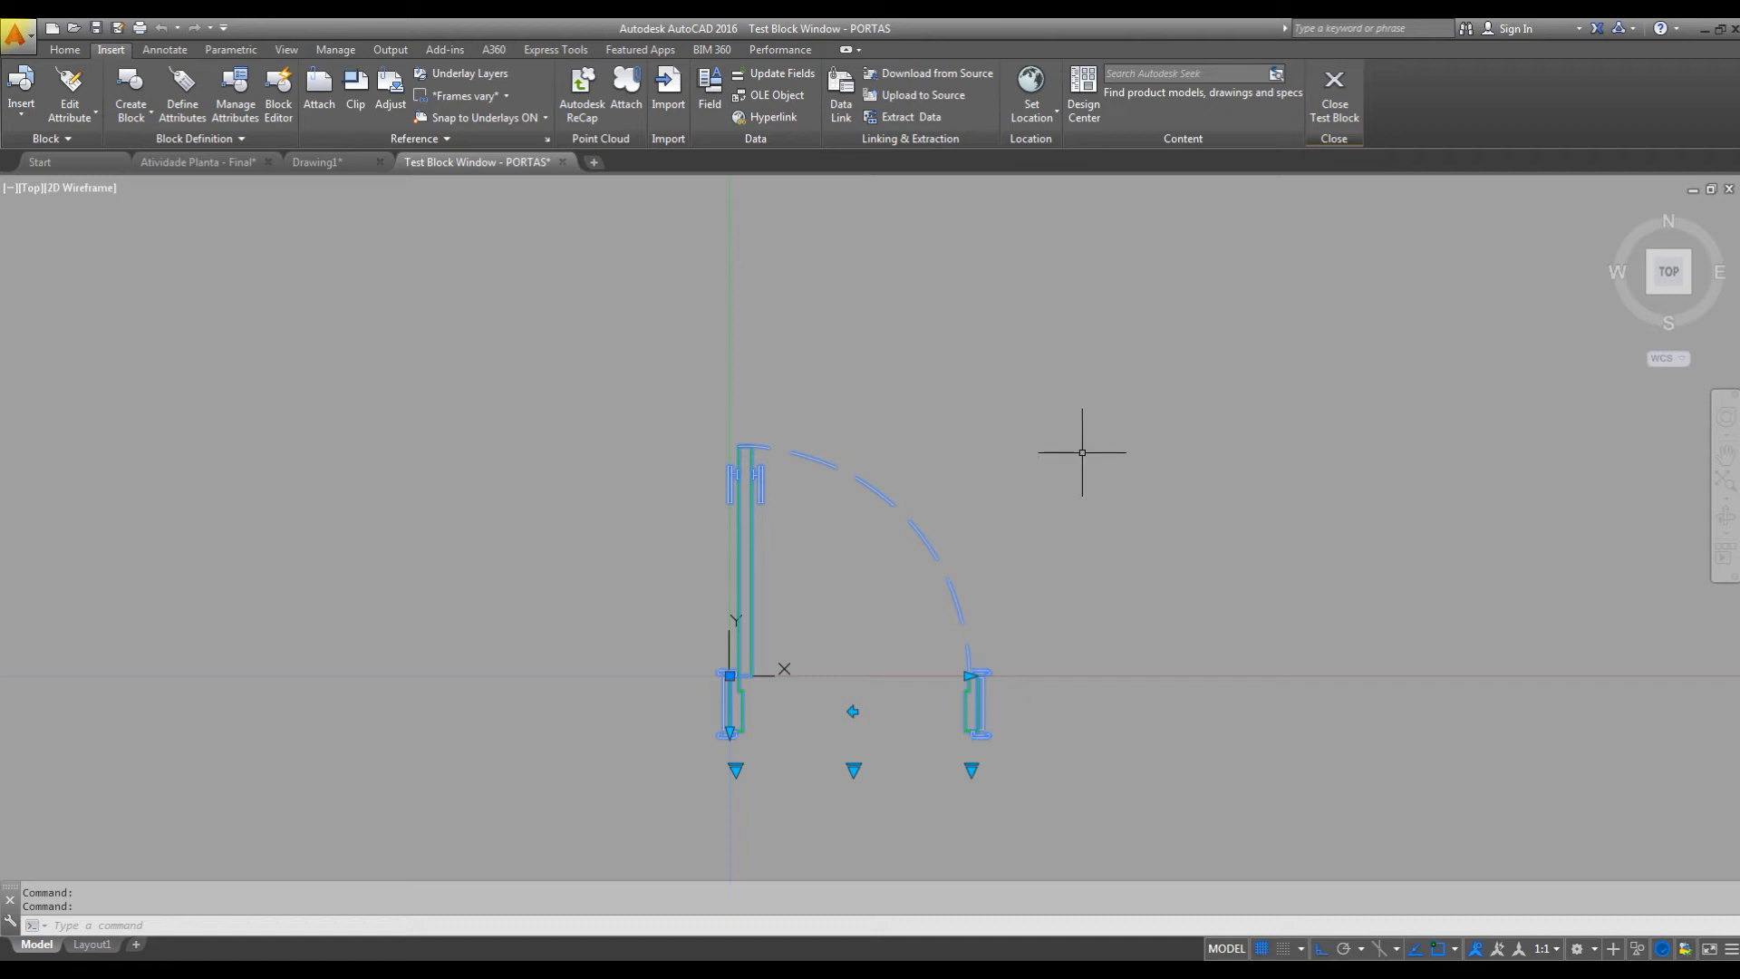
Close the block test and return to editing the door block at the left jamb.
click(1323, 109)
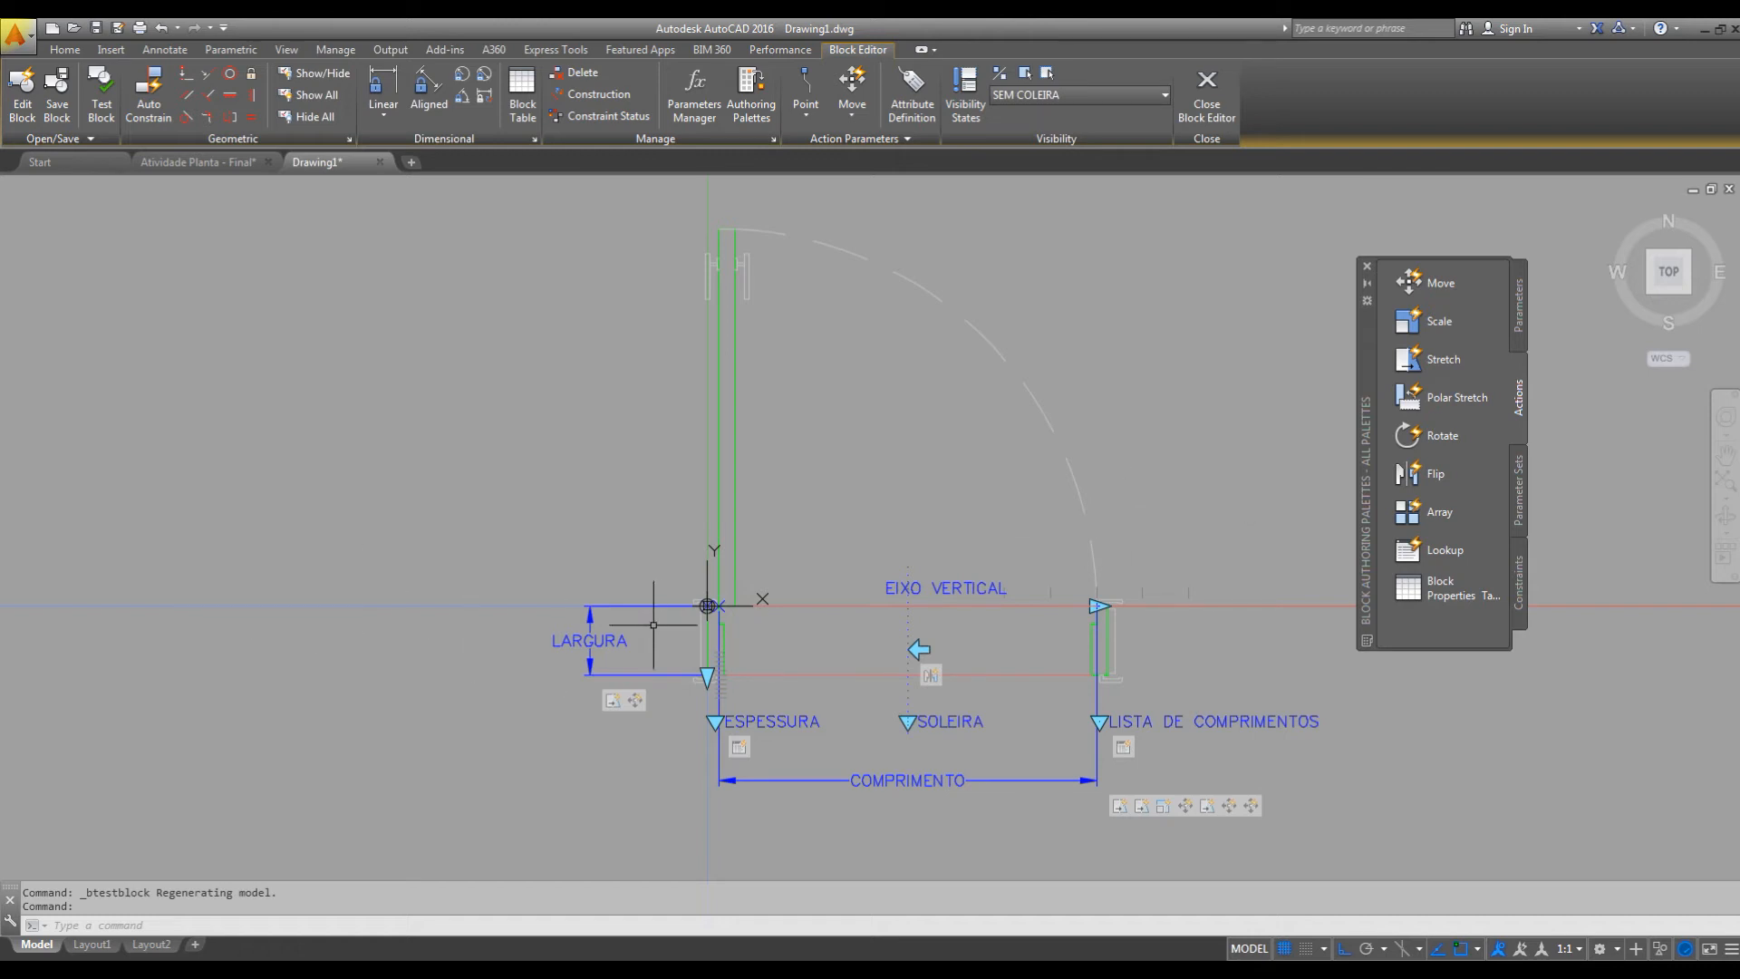
scroll(703, 608, up, 6)
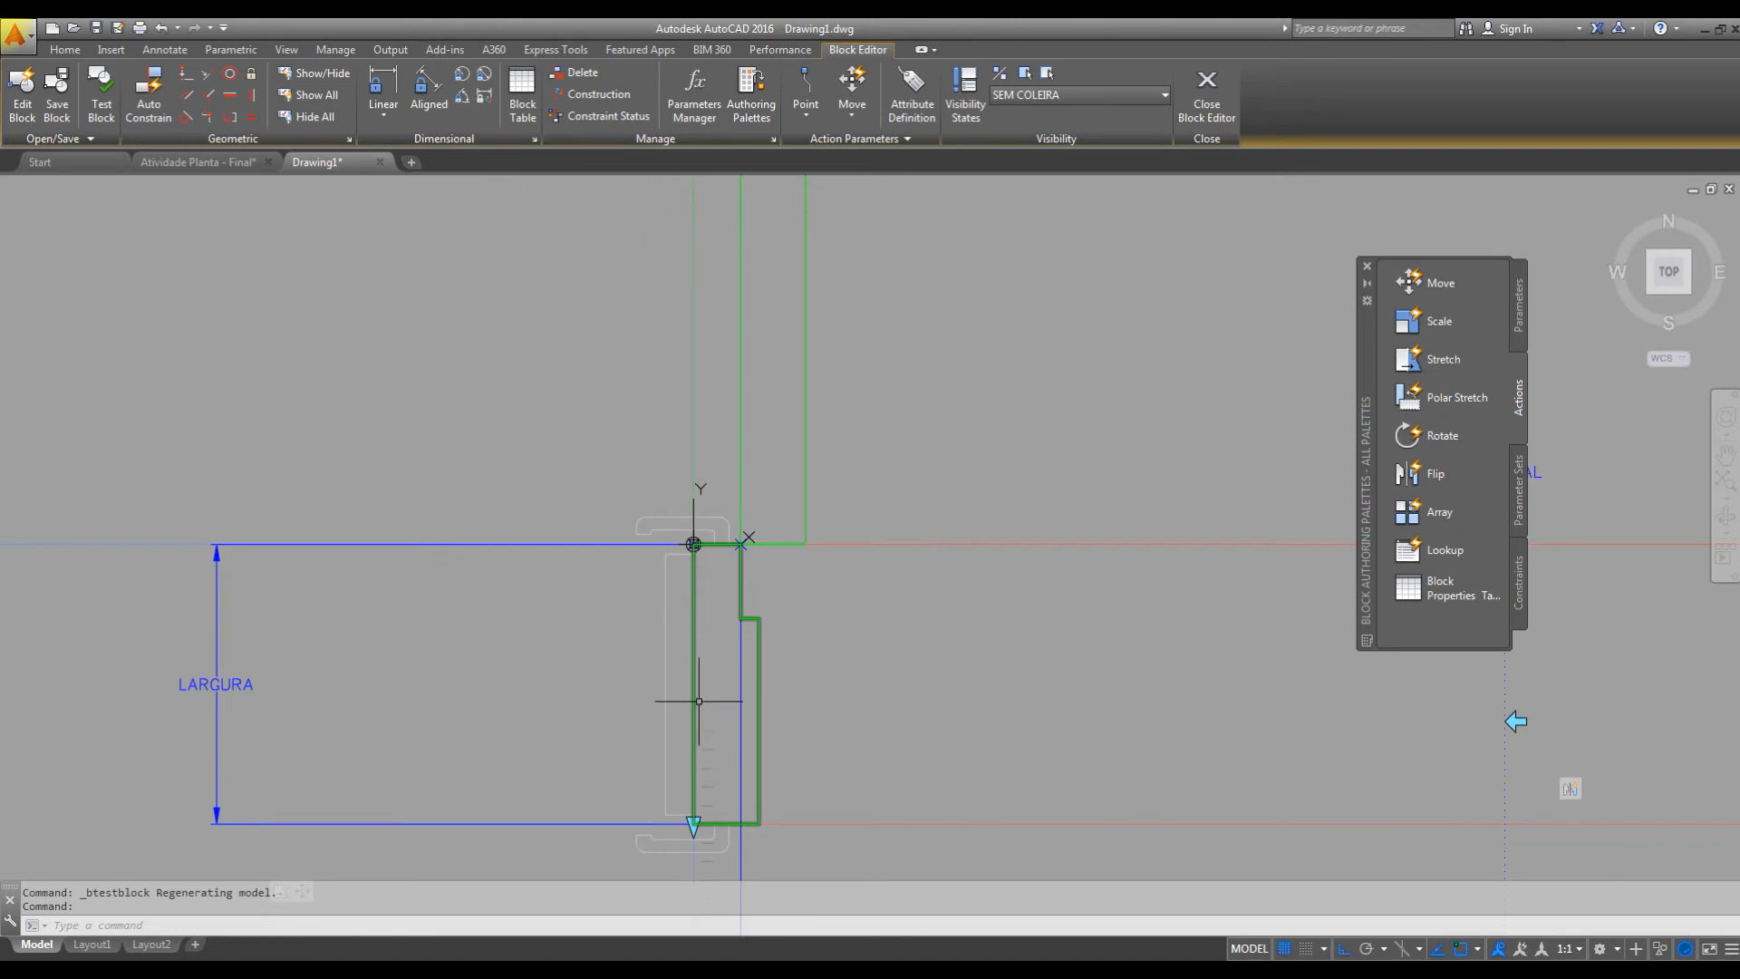
scroll(728, 623, down, 2)
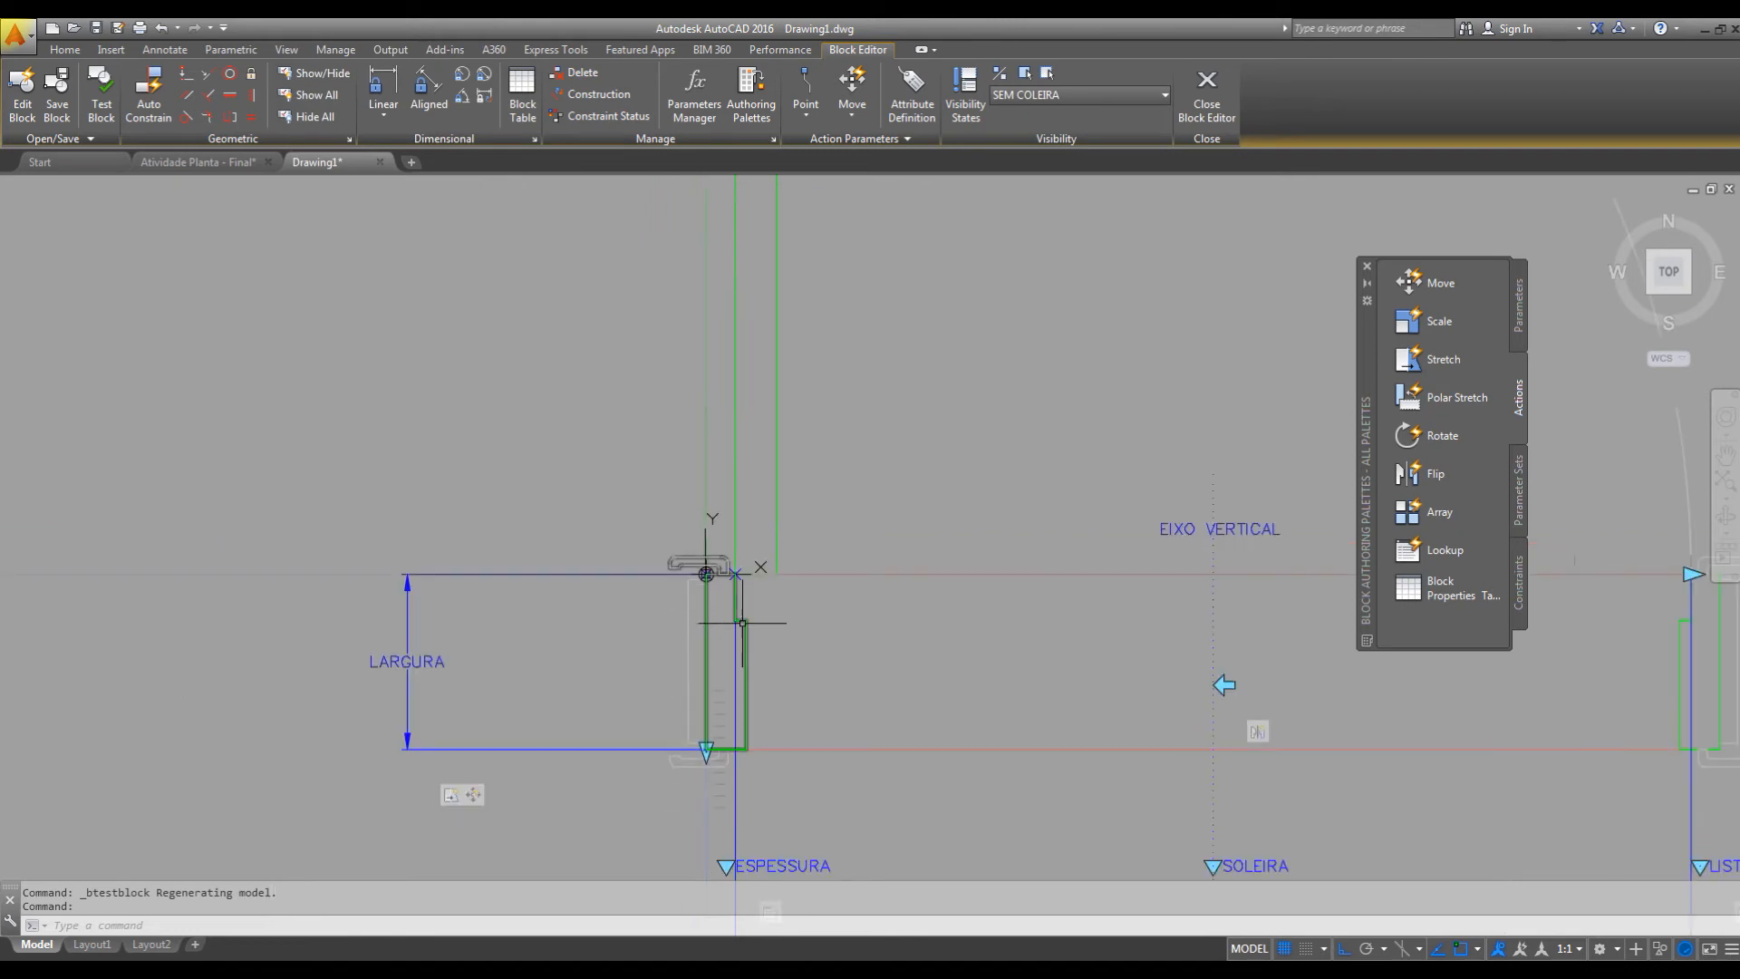
Add a Flip parameter with a horizontal reflection line starting midway between the two ends of the left jamb's outer edge.
click(1520, 305)
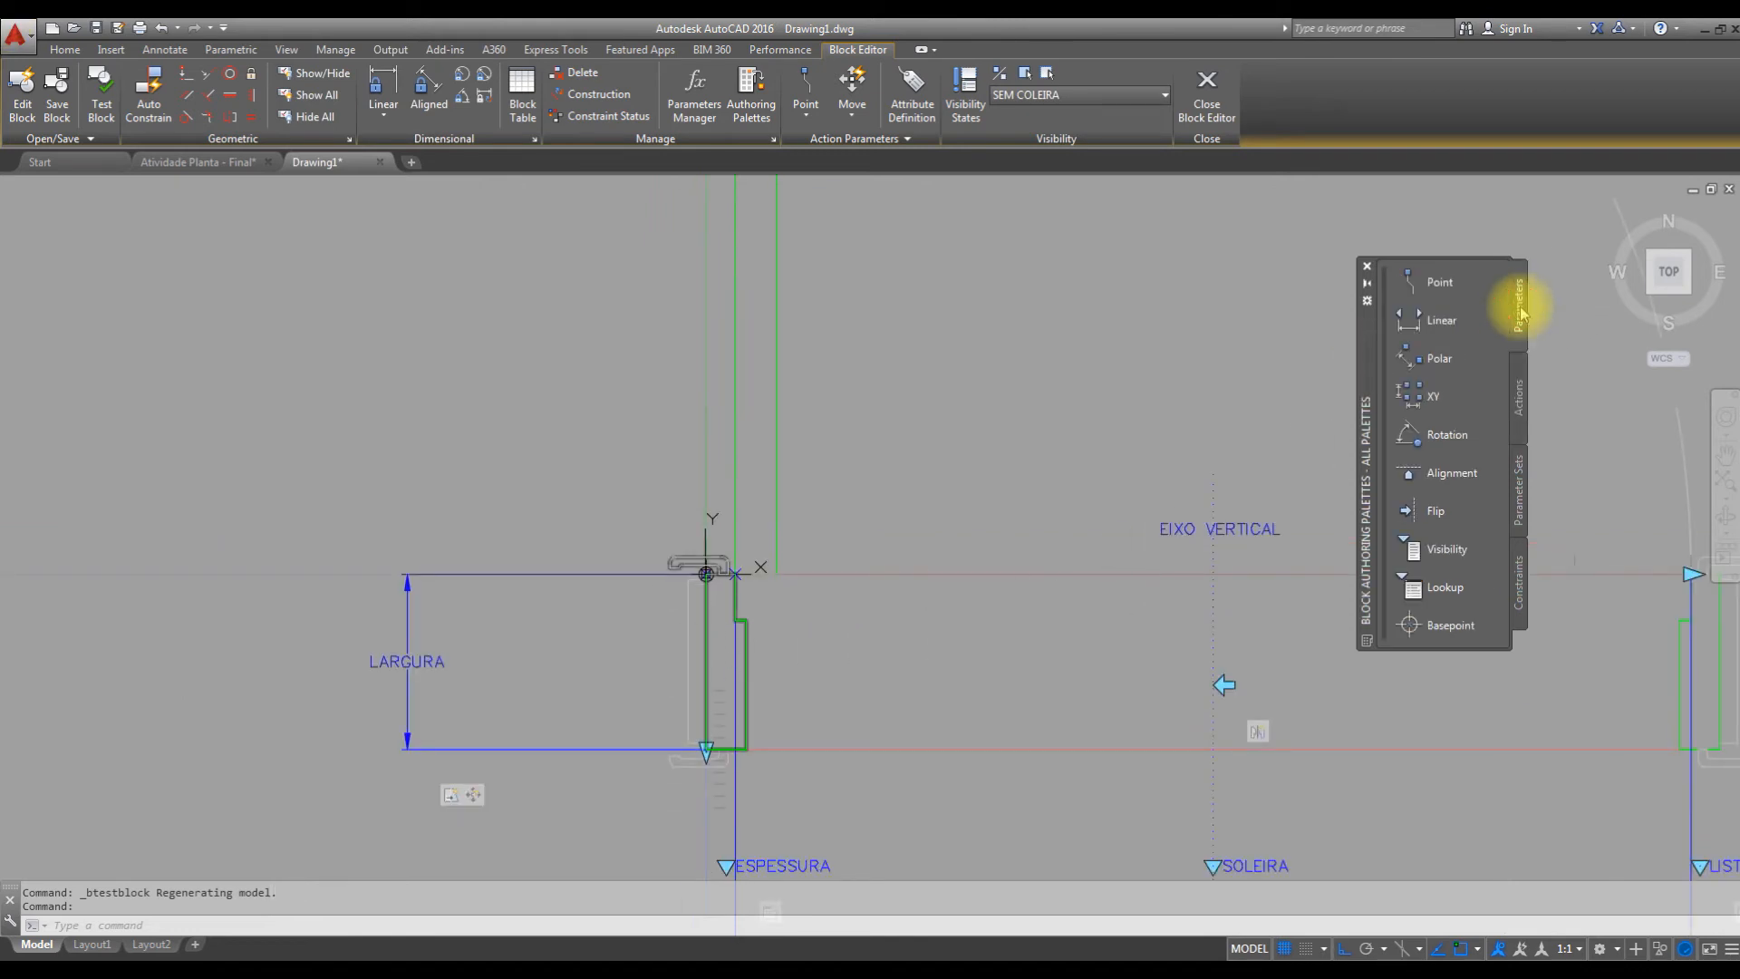
click(1433, 513)
middle_drag(635, 687, 723, 580)
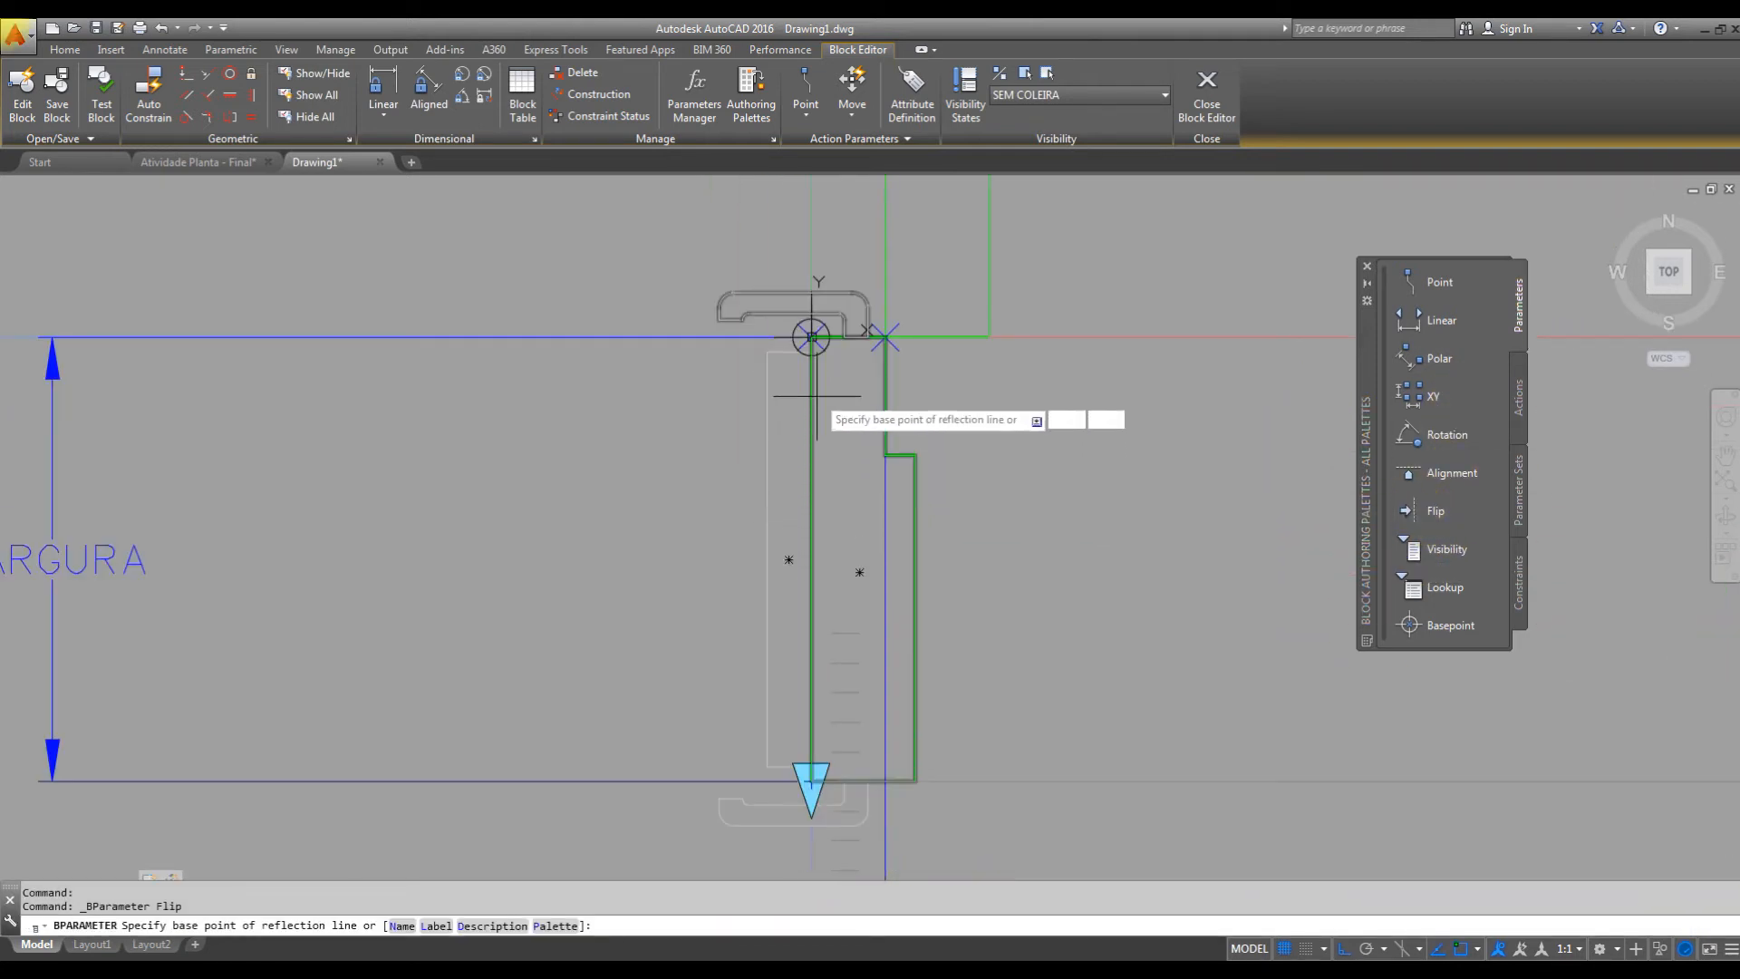
right_click(812, 374)
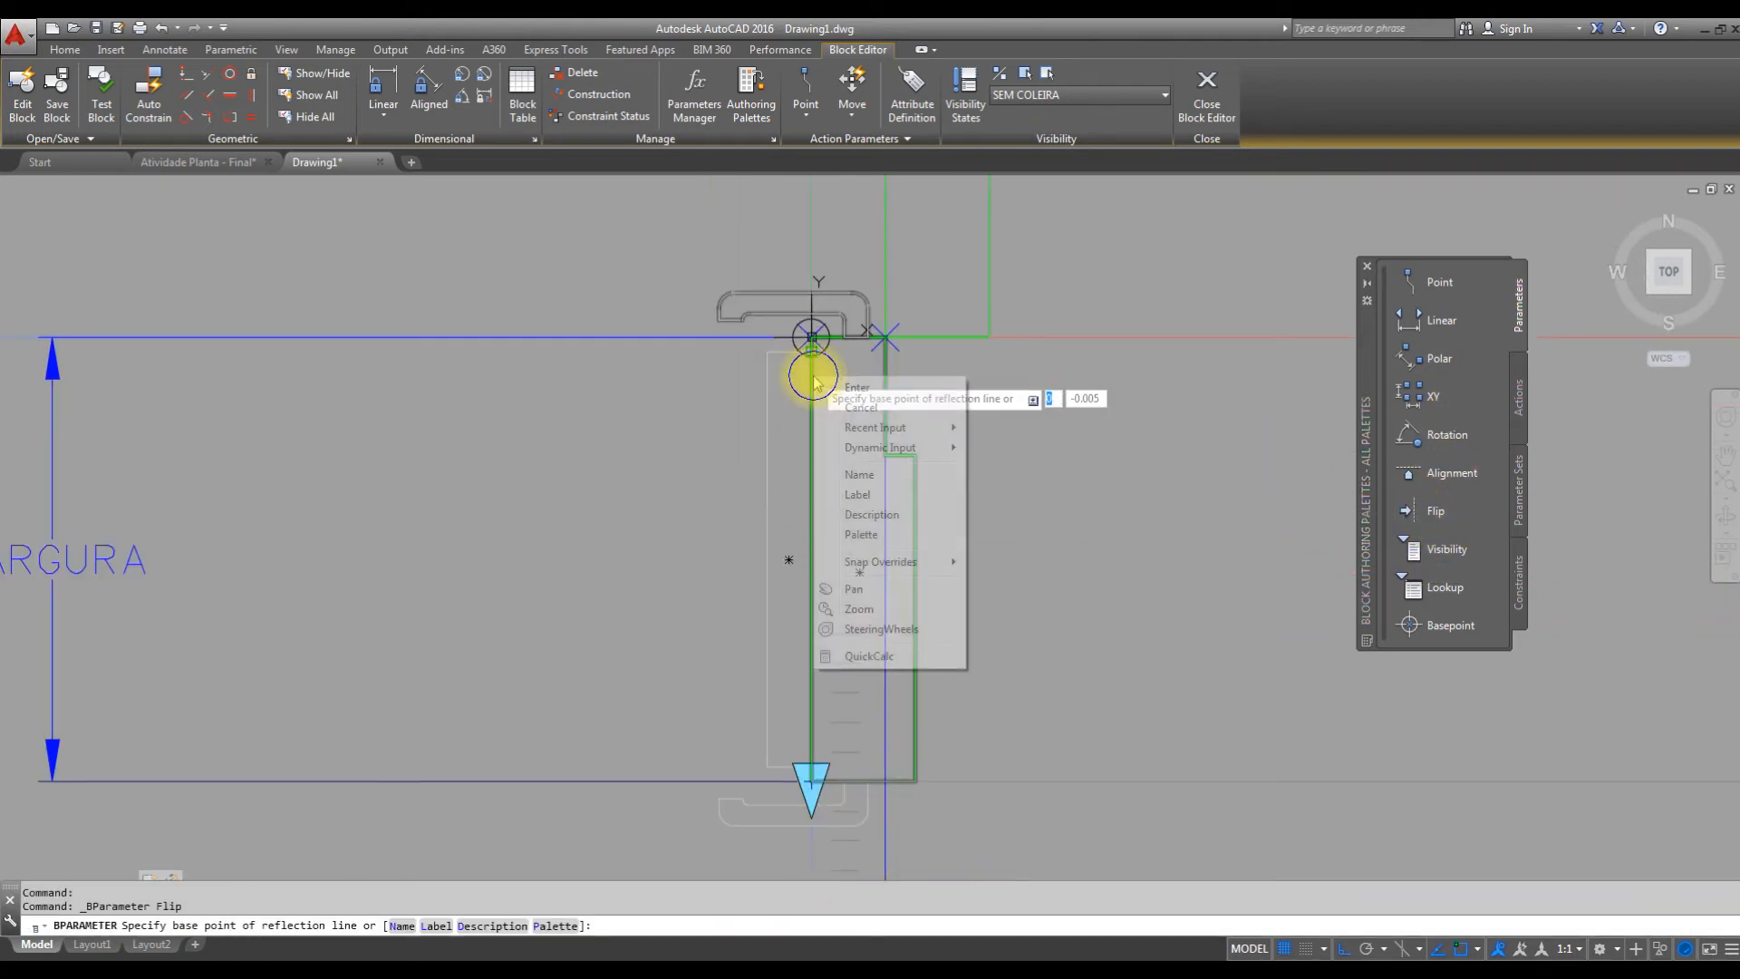
click(906, 562)
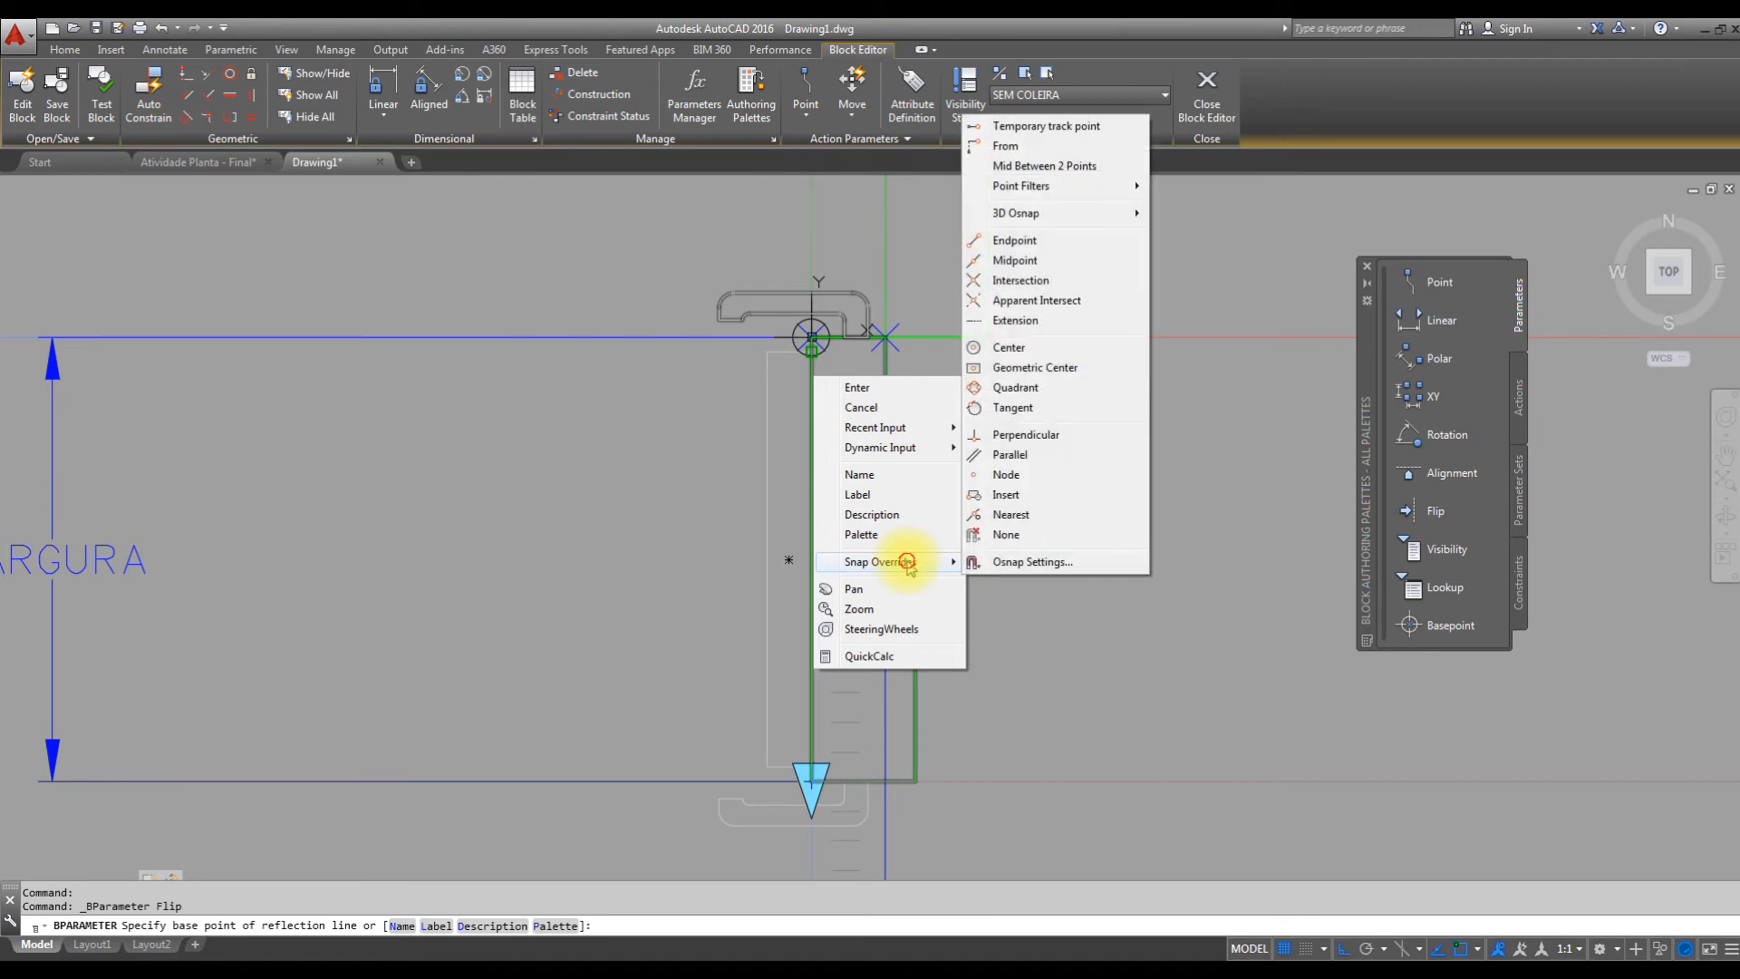
click(1034, 166)
click(812, 340)
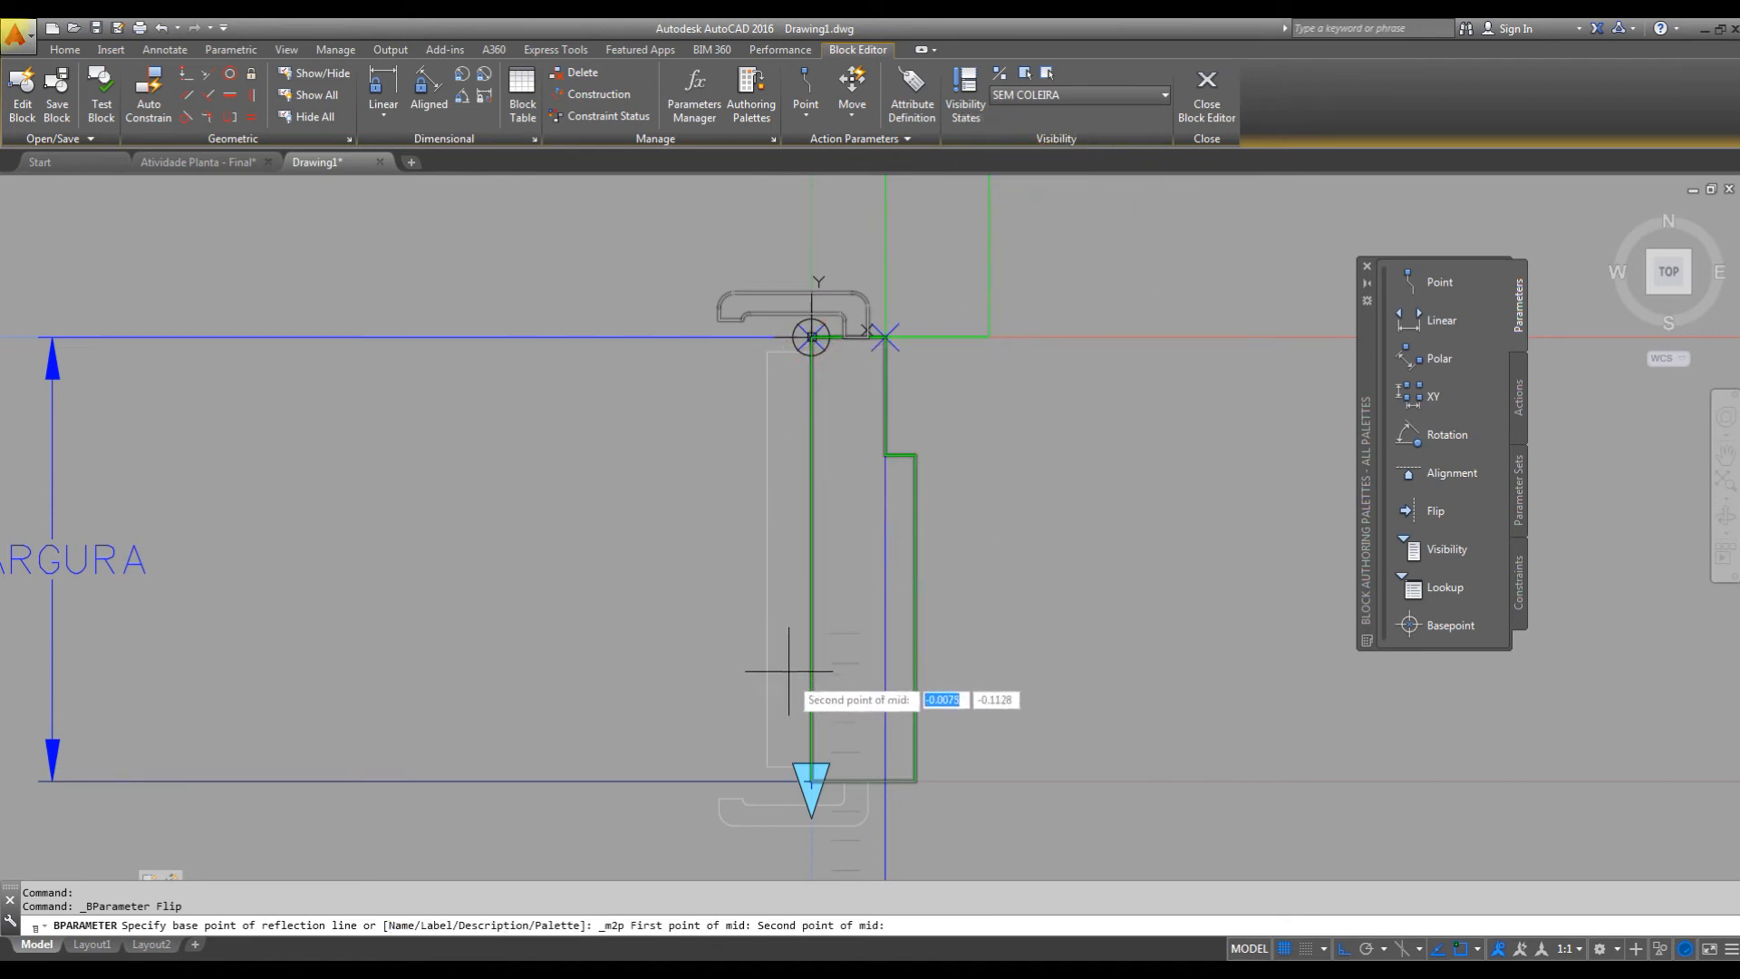
click(812, 780)
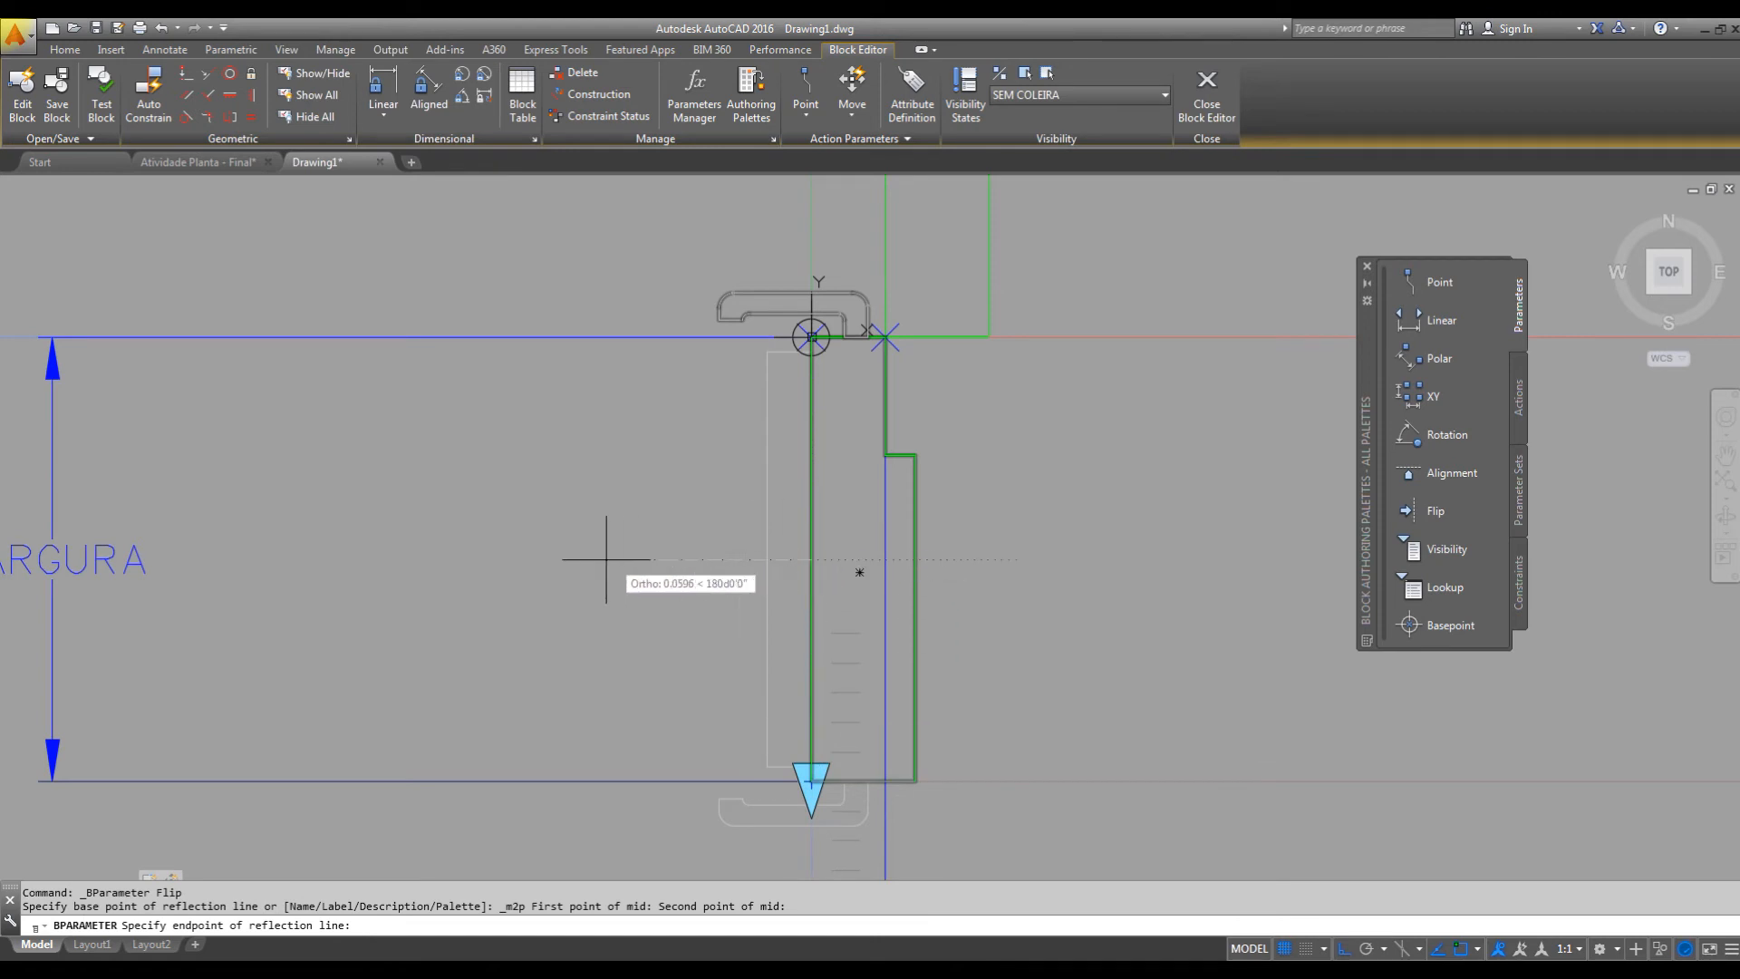
click(635, 559)
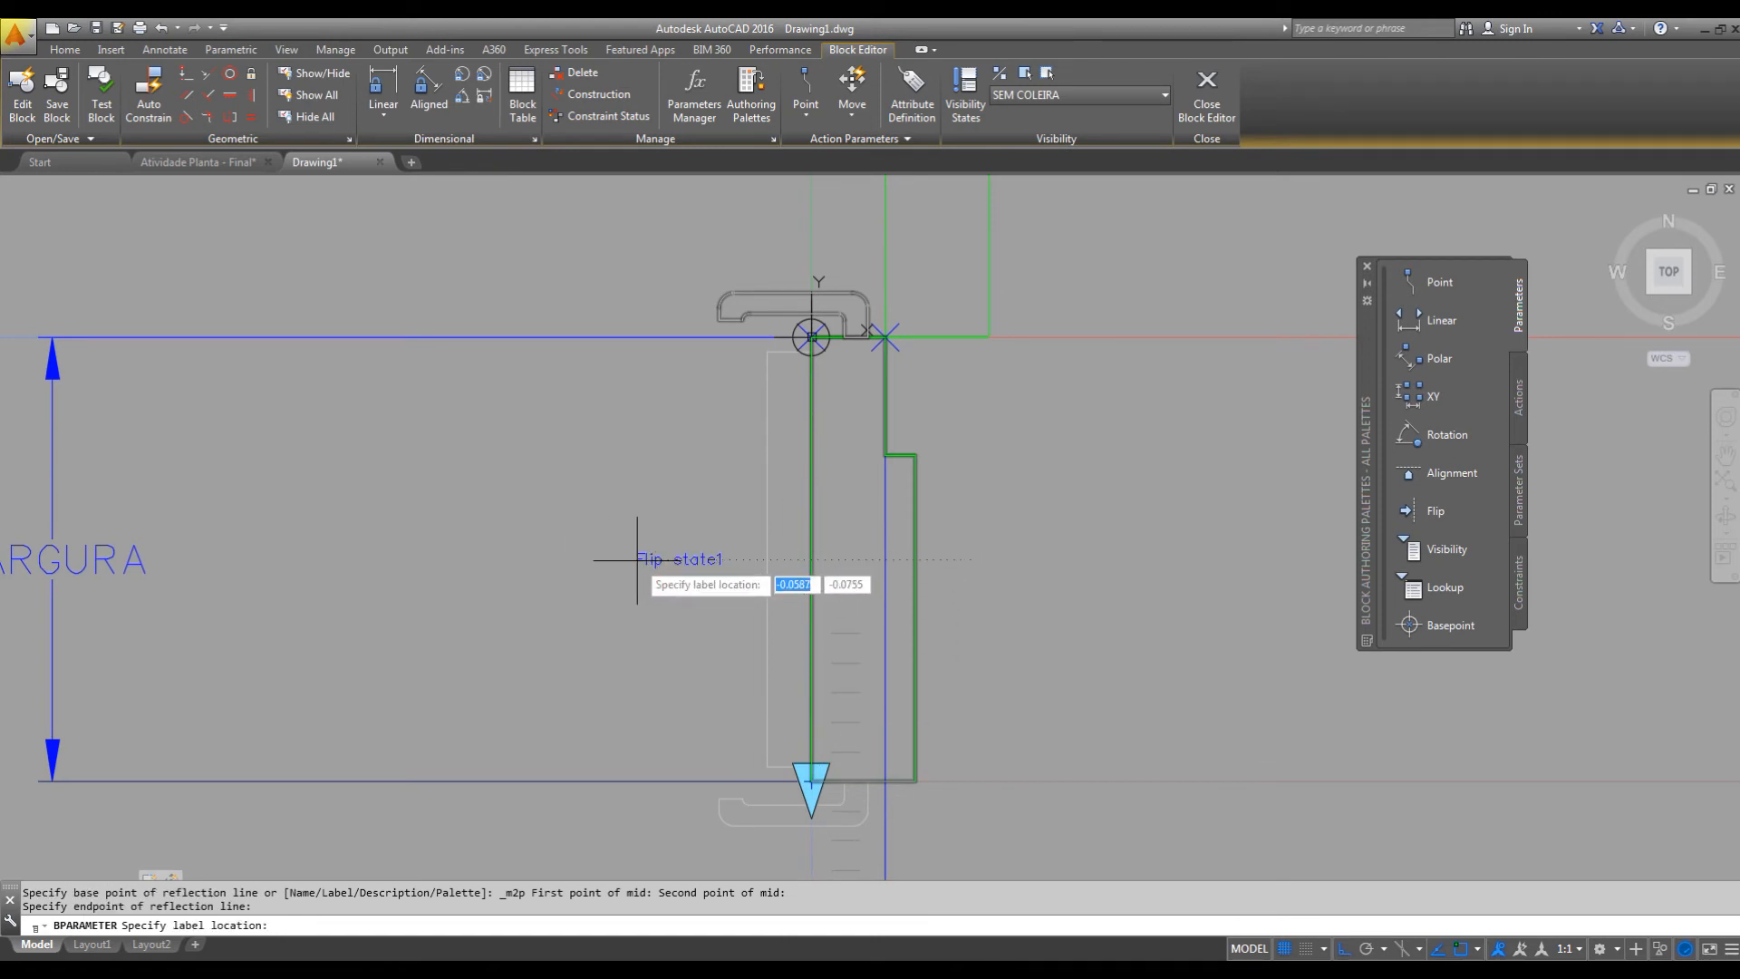
click(629, 560)
Rename the new flip parameter as EIXO HORIZONTAL.
middle_drag(664, 603, 833, 588)
click(852, 545)
right_click(855, 543)
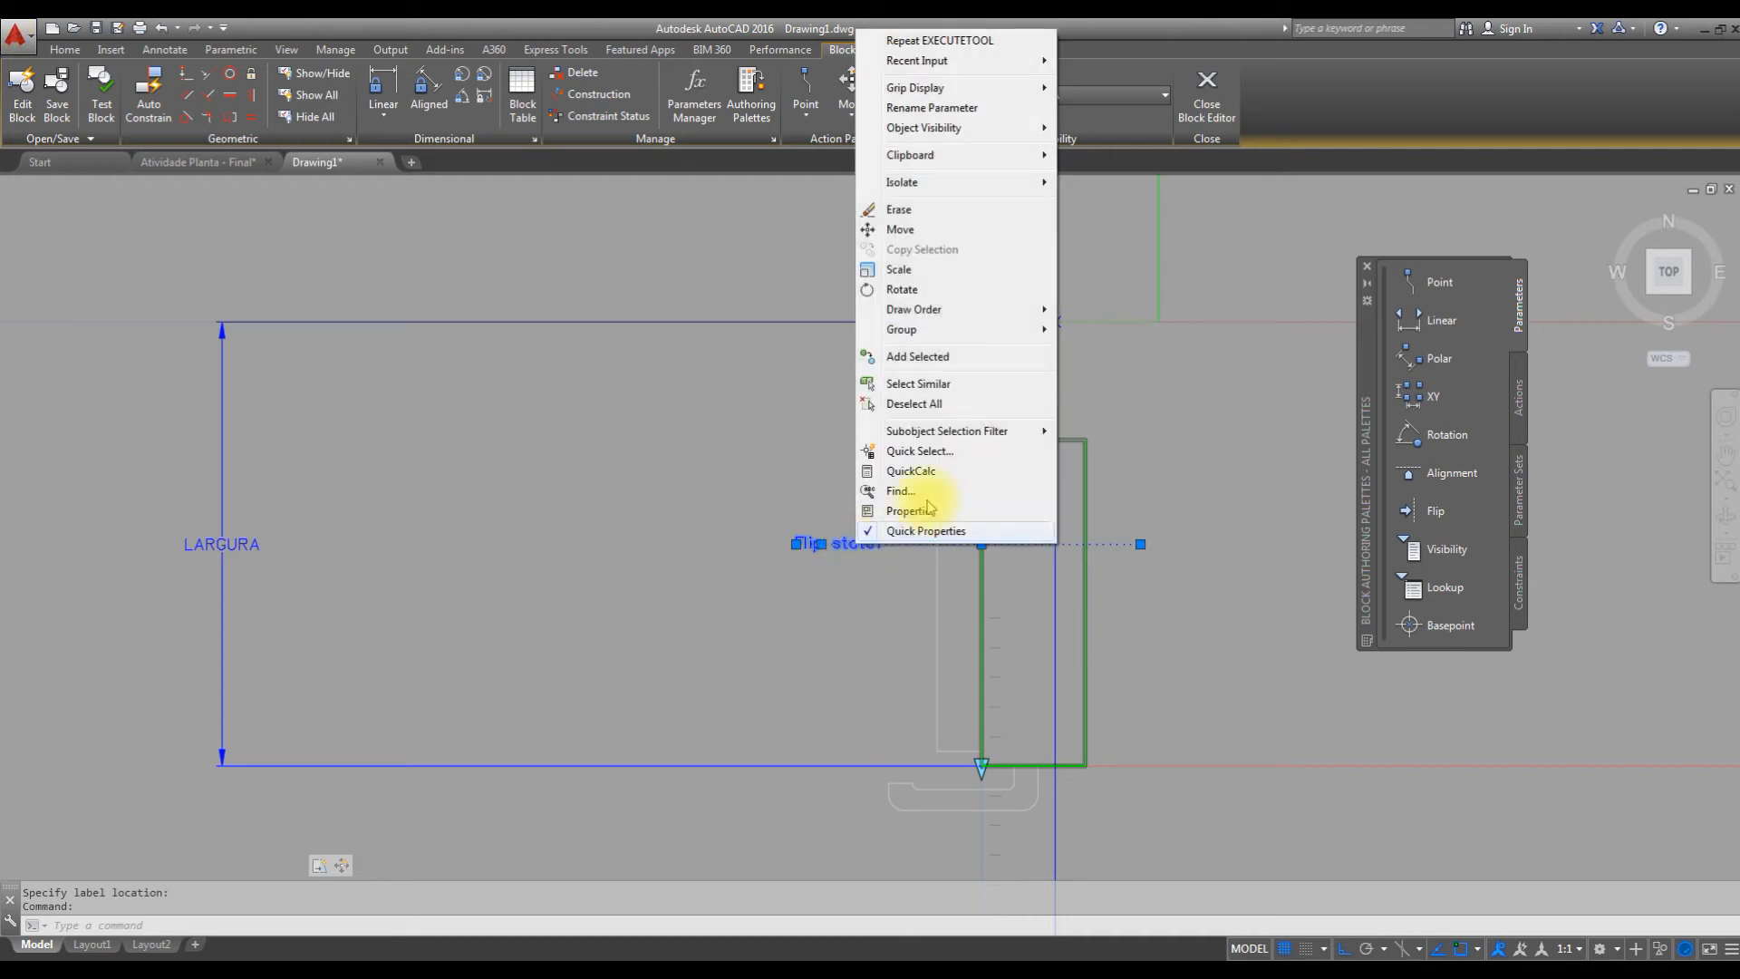
click(945, 110)
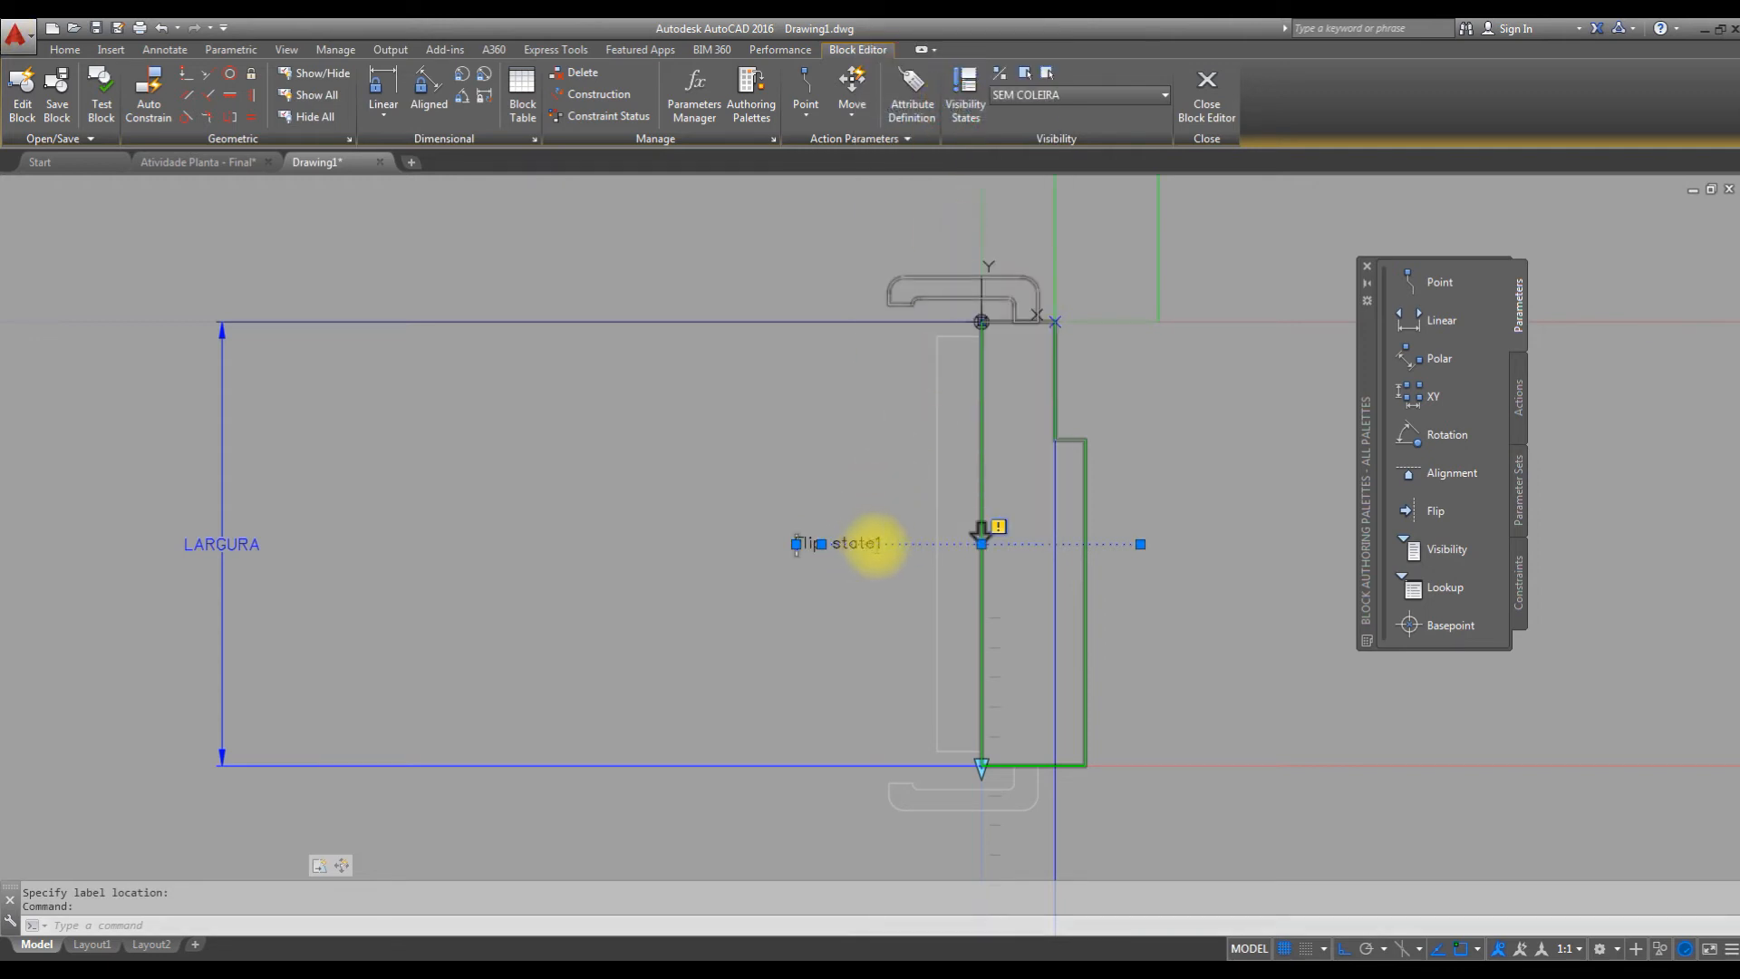
drag(879, 544, 577, 526)
text(FLI)
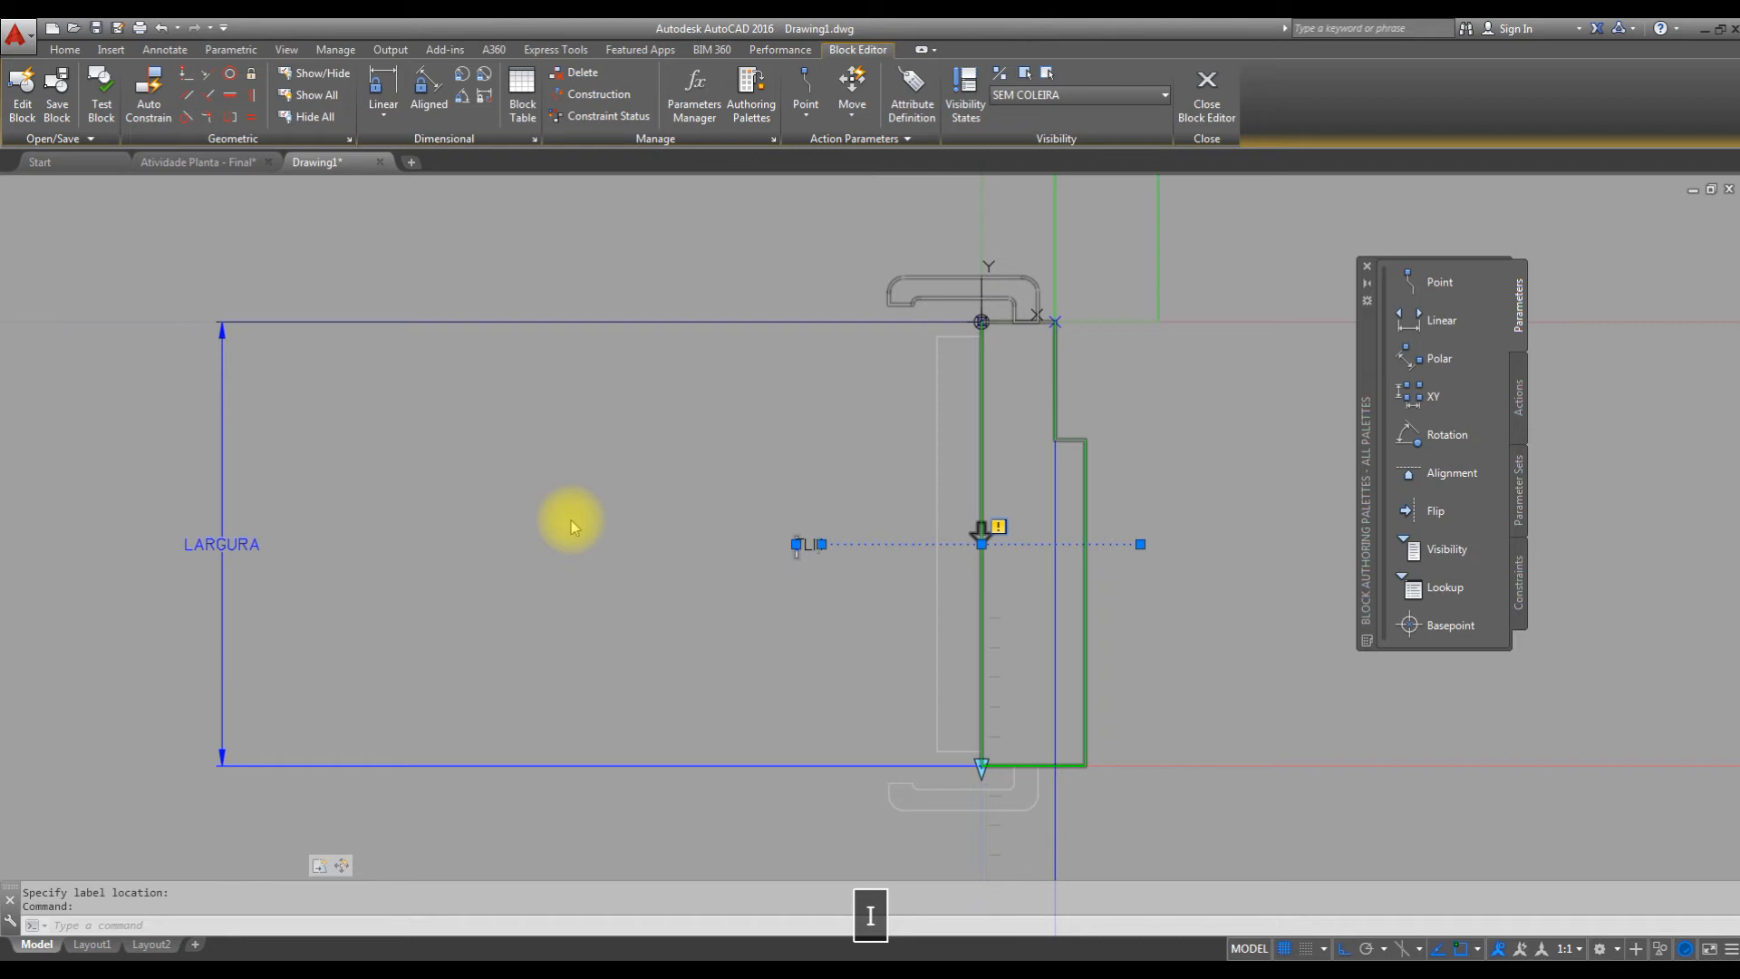
text(P E)
key(BackSpace)
key(BackSpace)
key(BackSpace)
key(BackSpace)
key(BackSpace)
key(BackSpace)
text(EIXO HORIZONTAL)
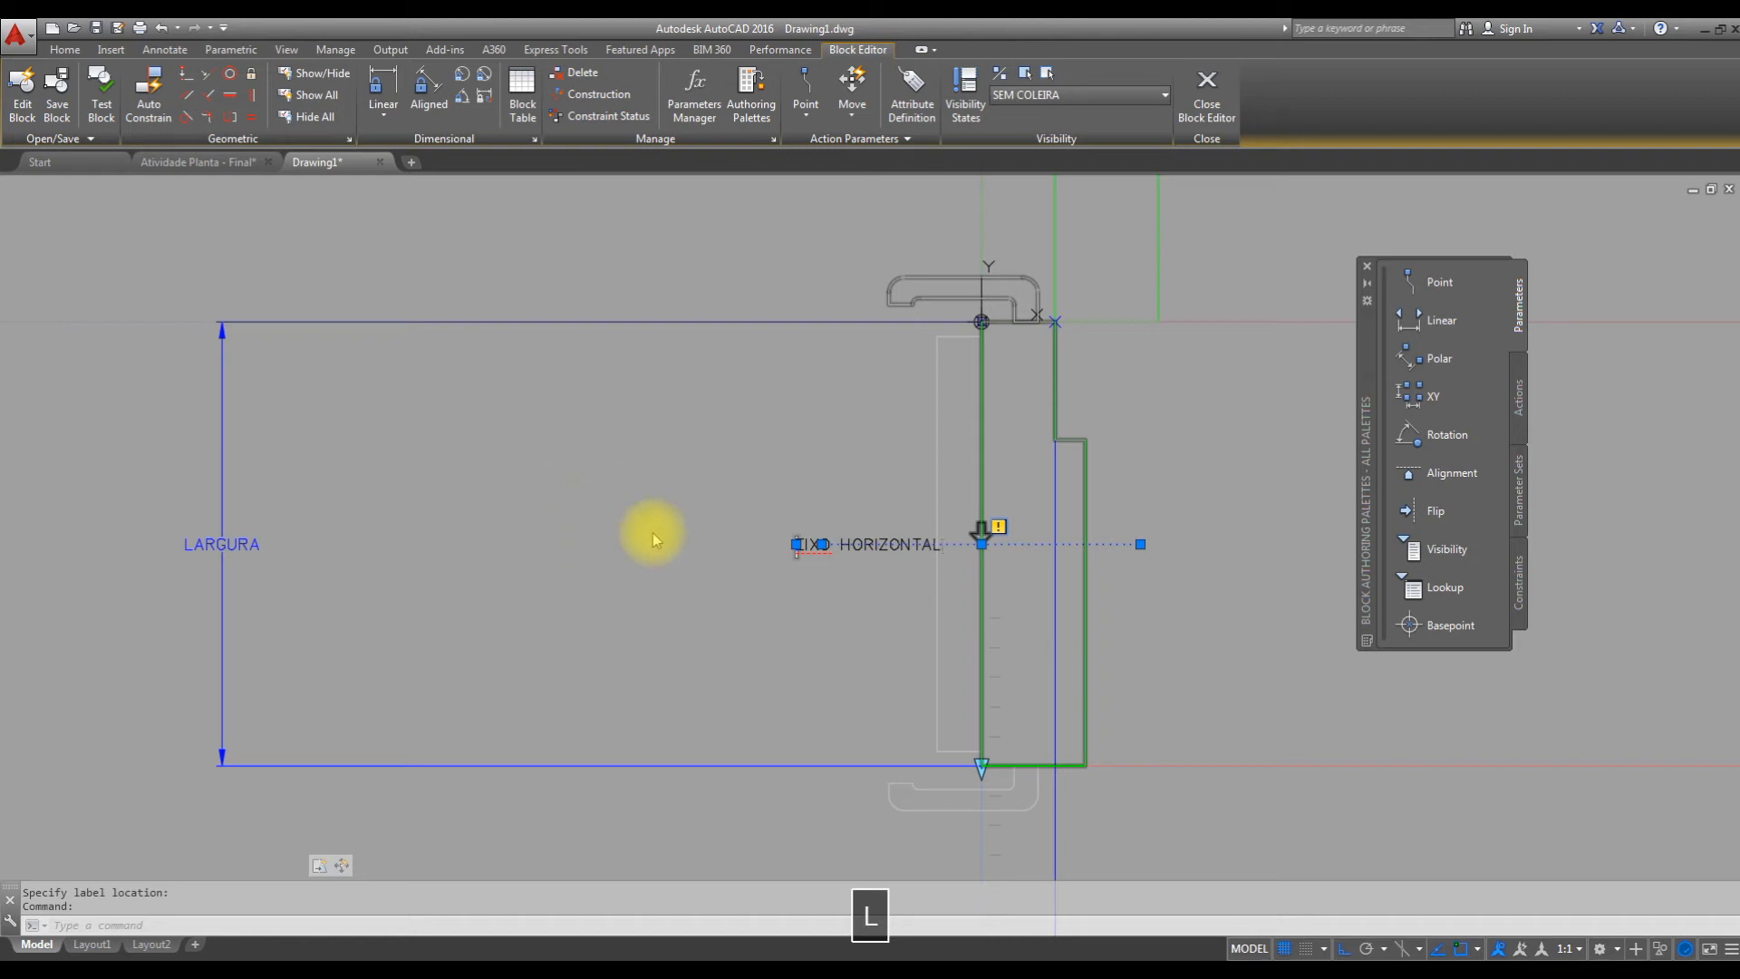
click(653, 533)
Add a Flip action to the EIXO HORIZONTAL parameter with all objects in its selection set.
scroll(835, 570, down, 4)
scroll(864, 556, up, 2)
middle_drag(941, 592, 881, 692)
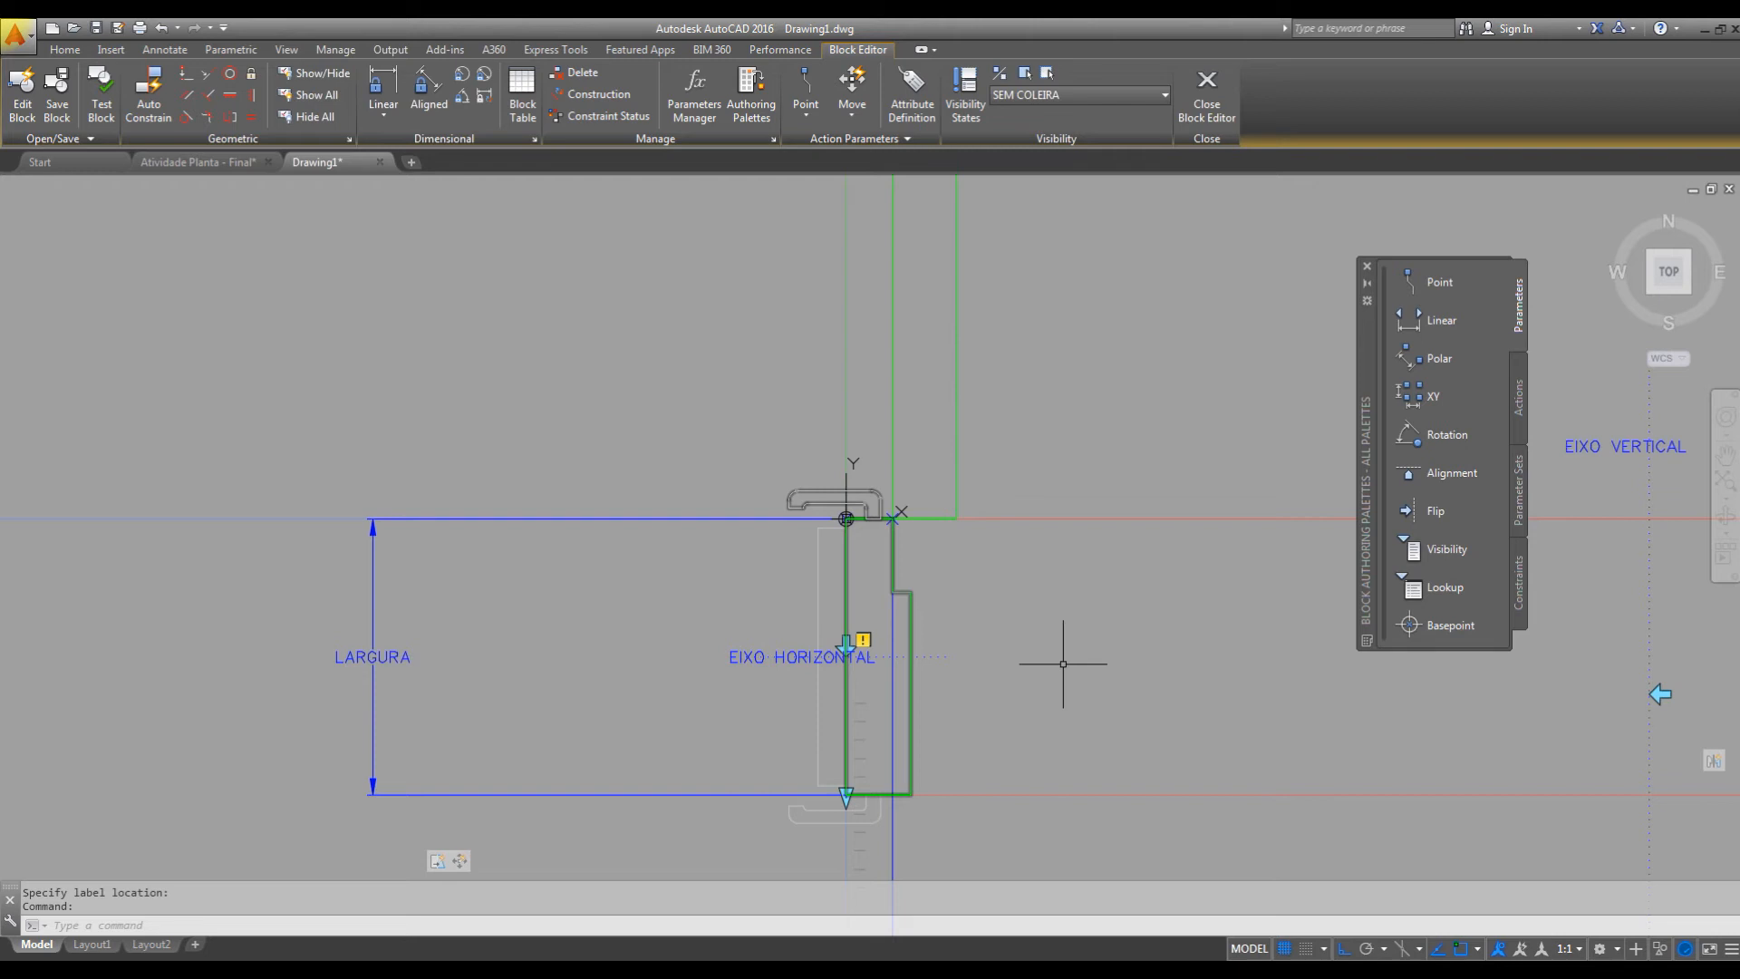
scroll(1063, 663, down, 1)
scroll(847, 649, down, 1)
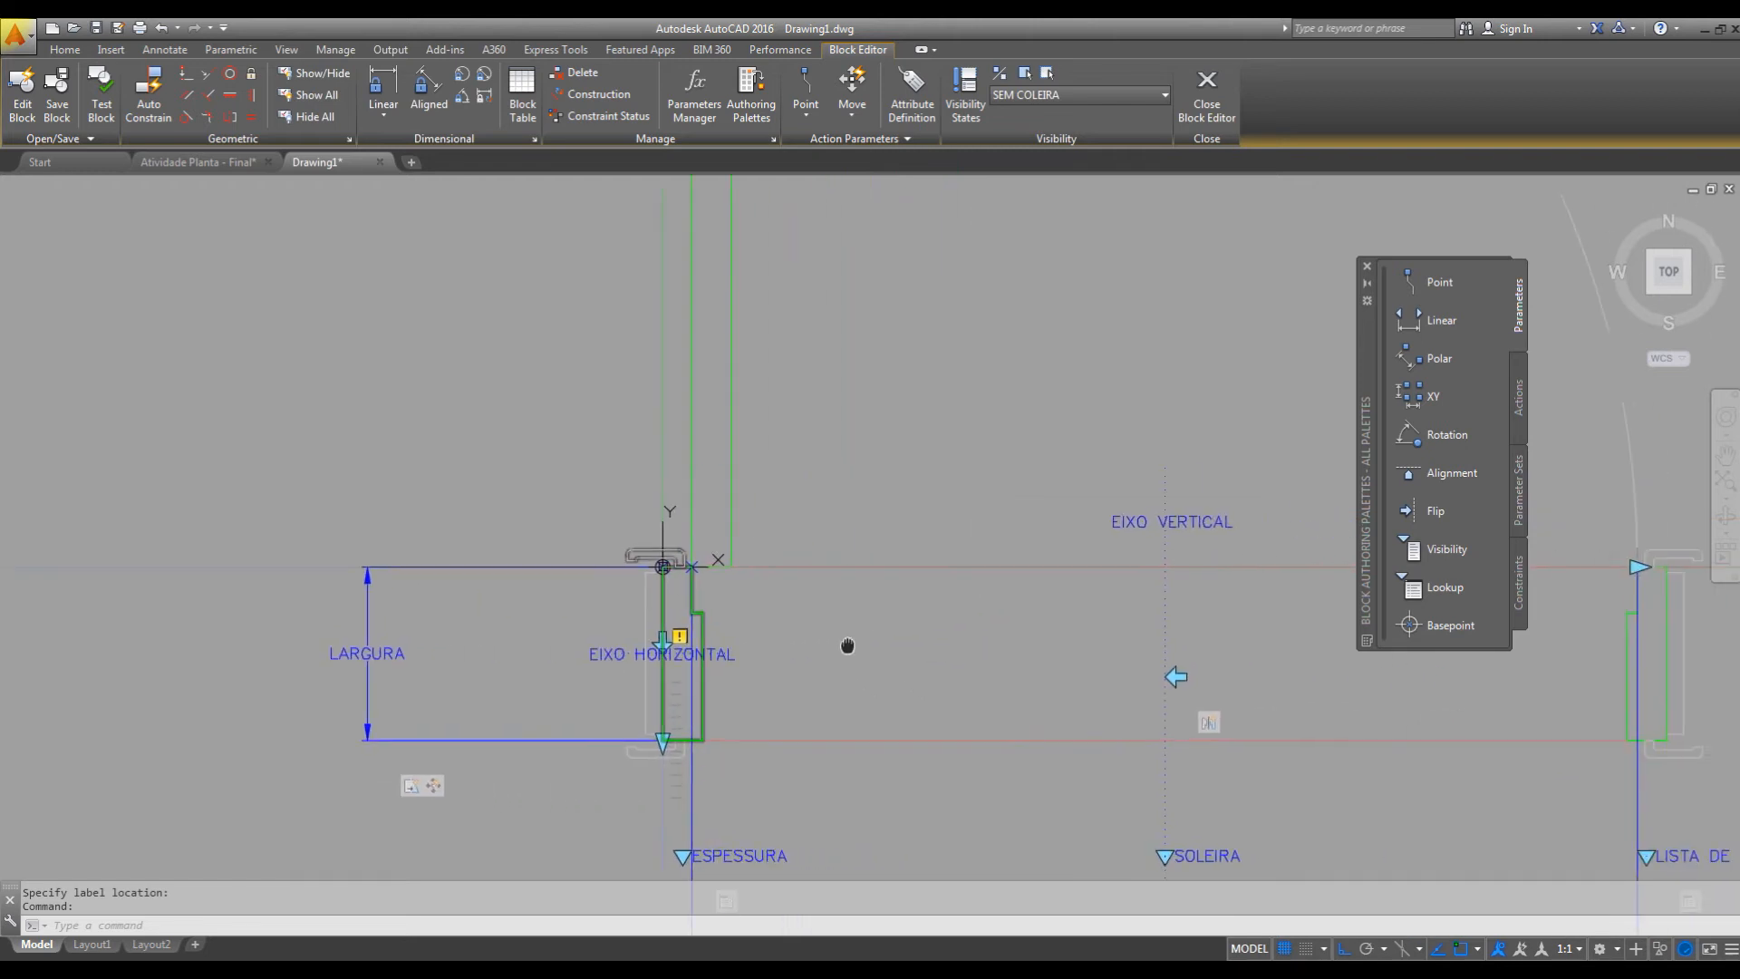
scroll(862, 609, down, 2)
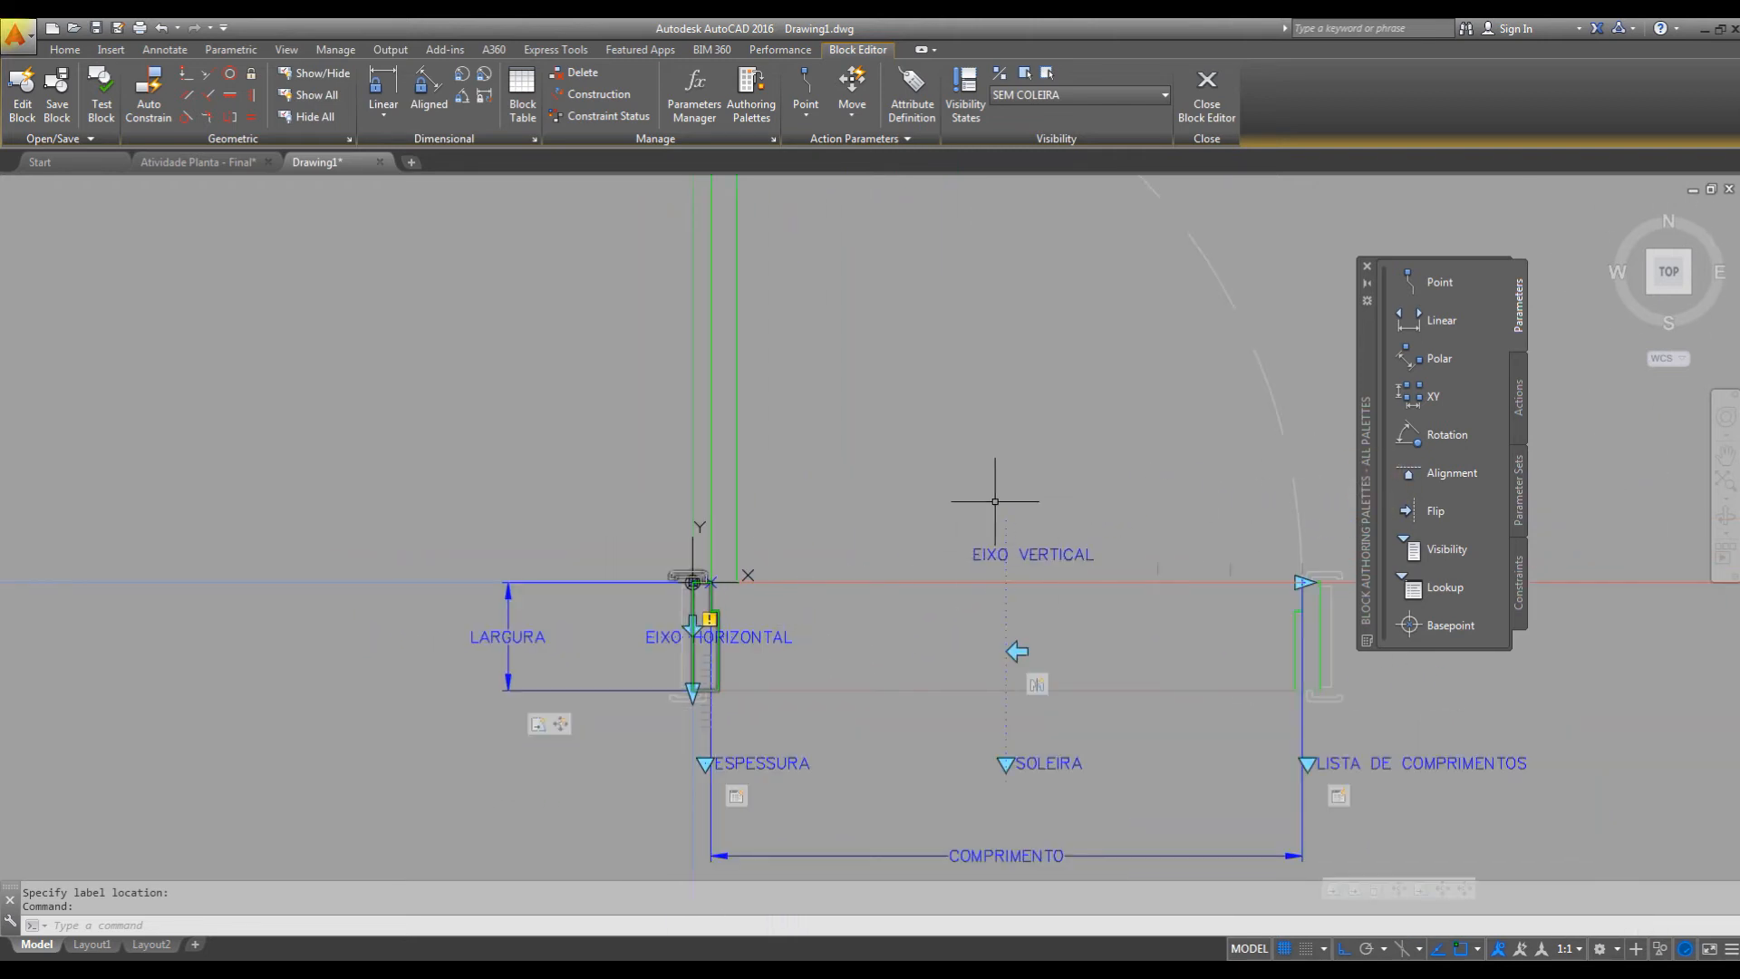
scroll(861, 547, up, 2)
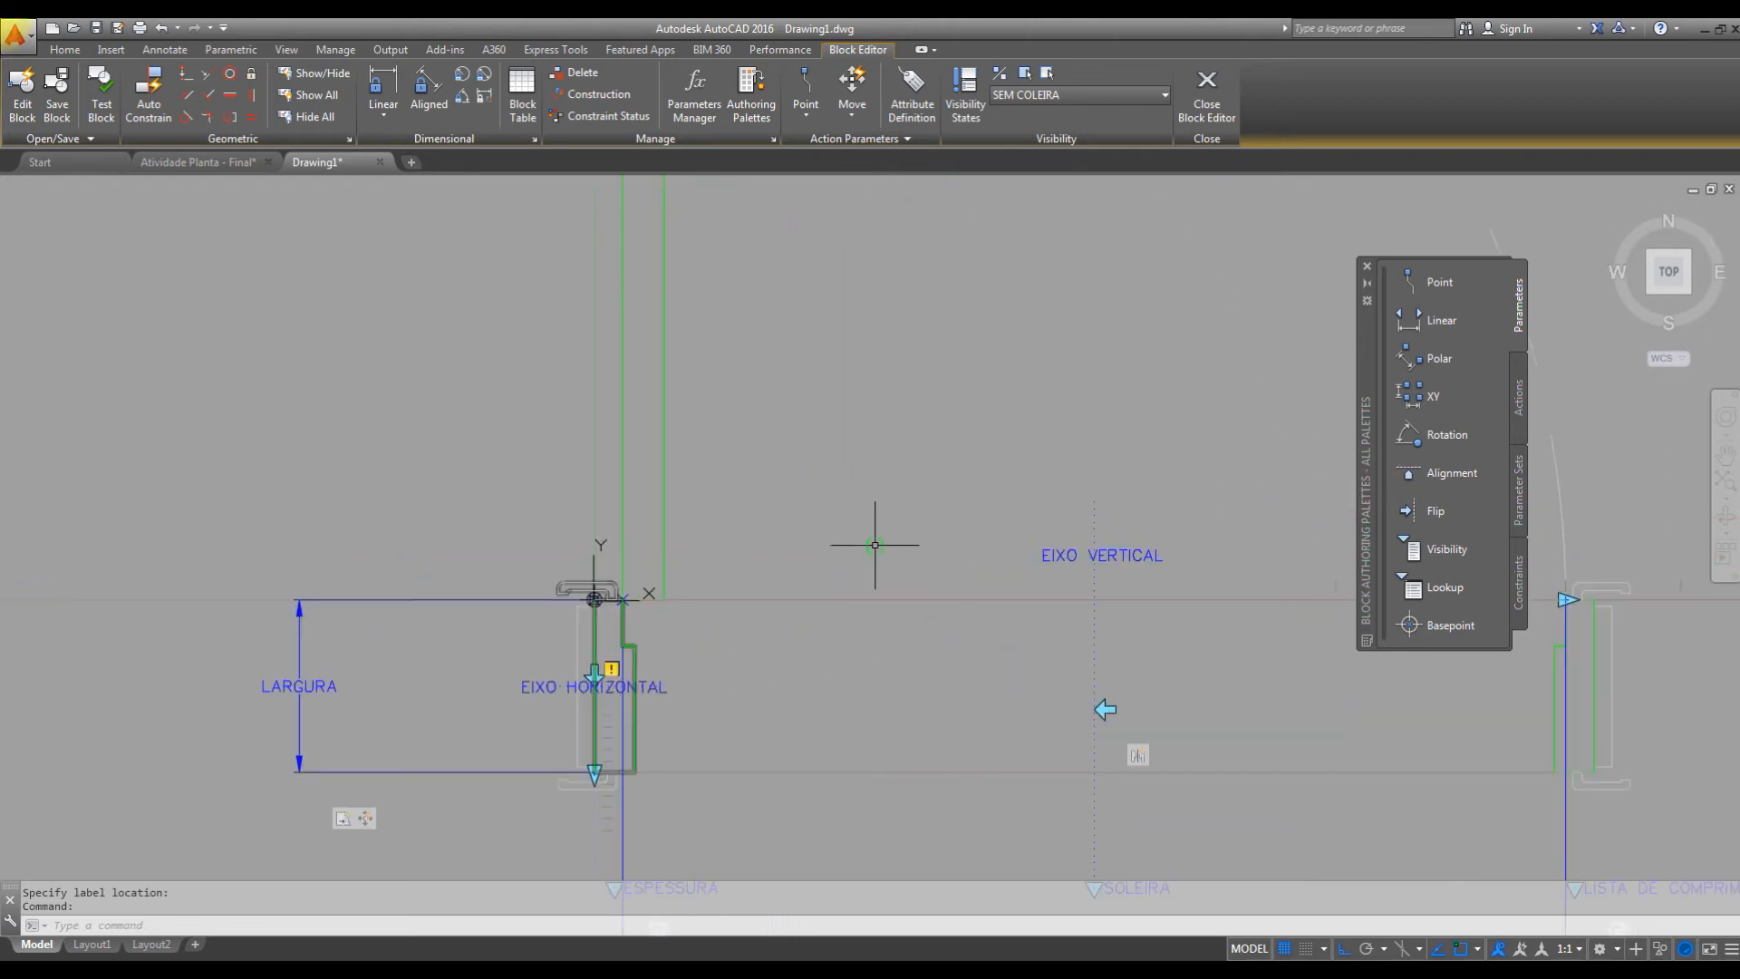
click(1518, 405)
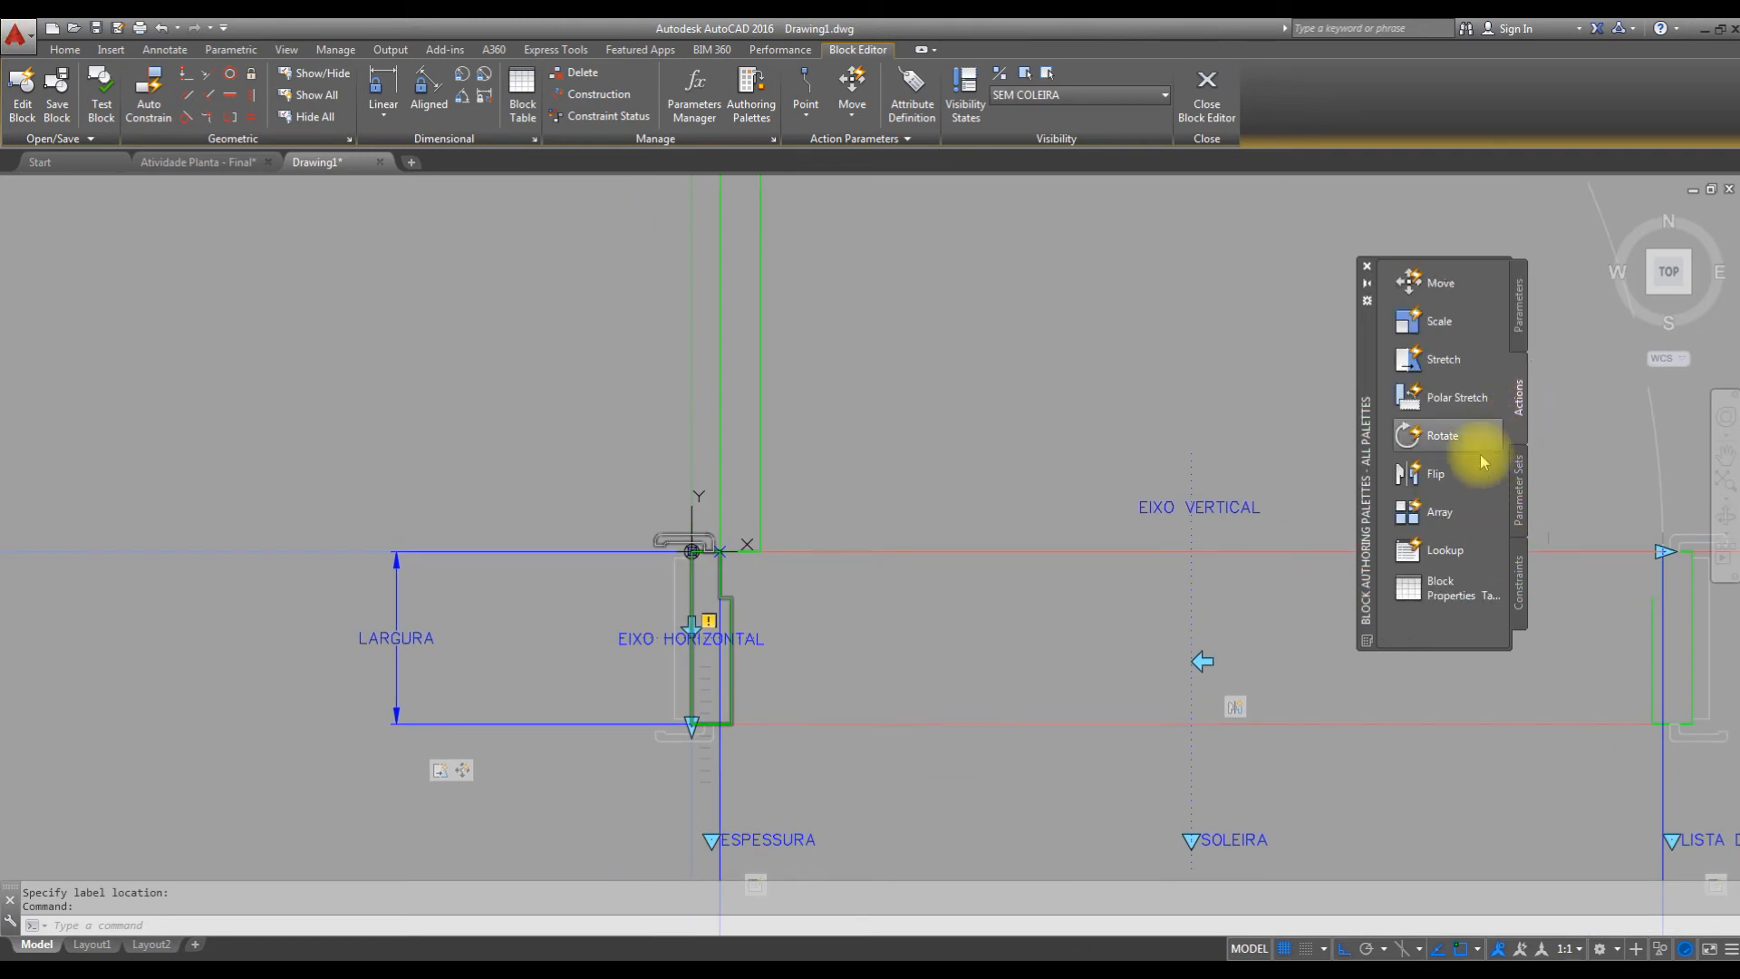
click(1425, 486)
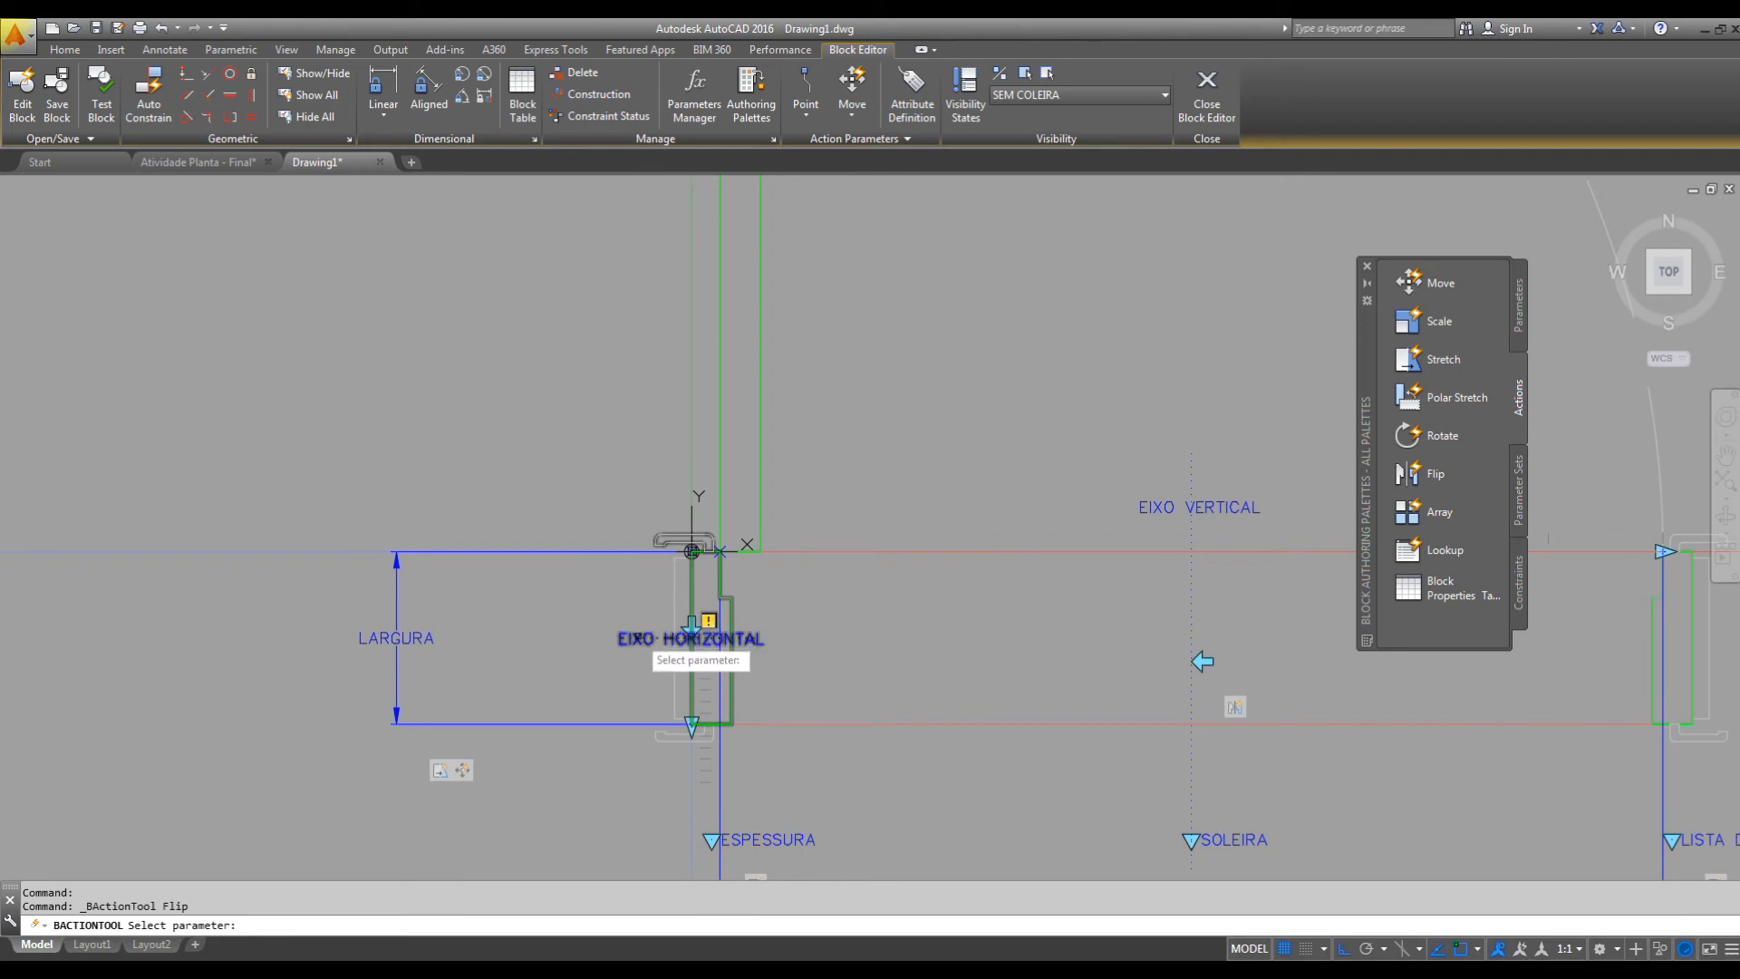
click(637, 638)
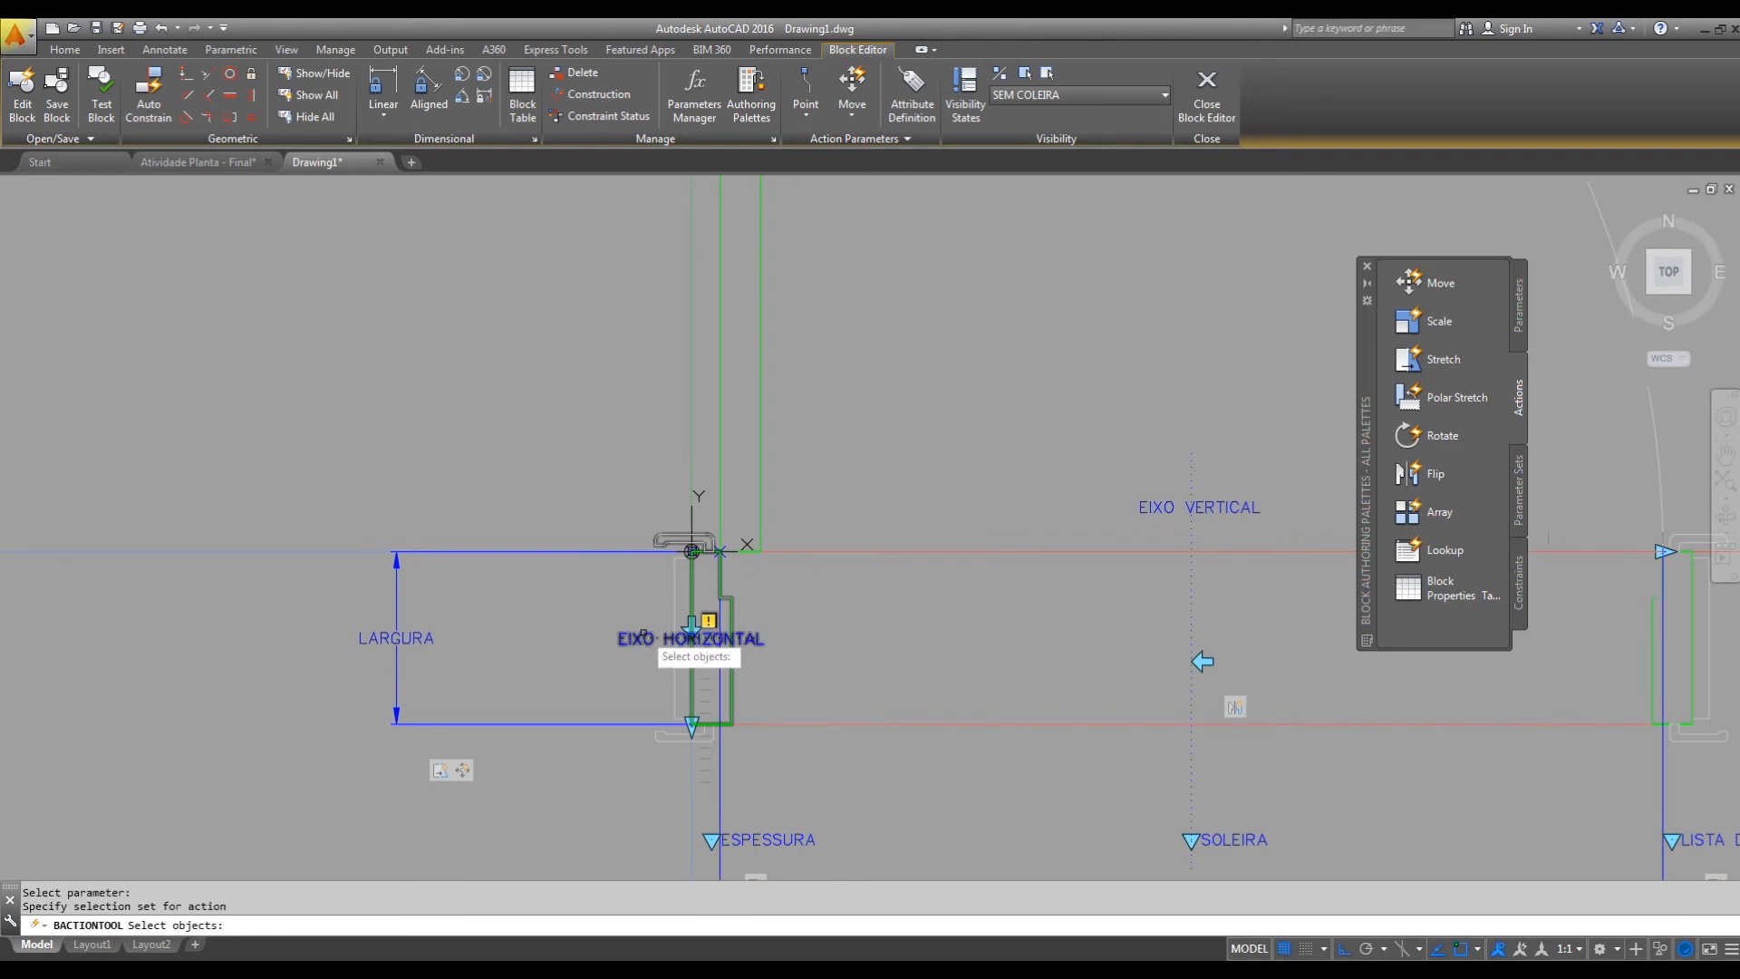
key(a)
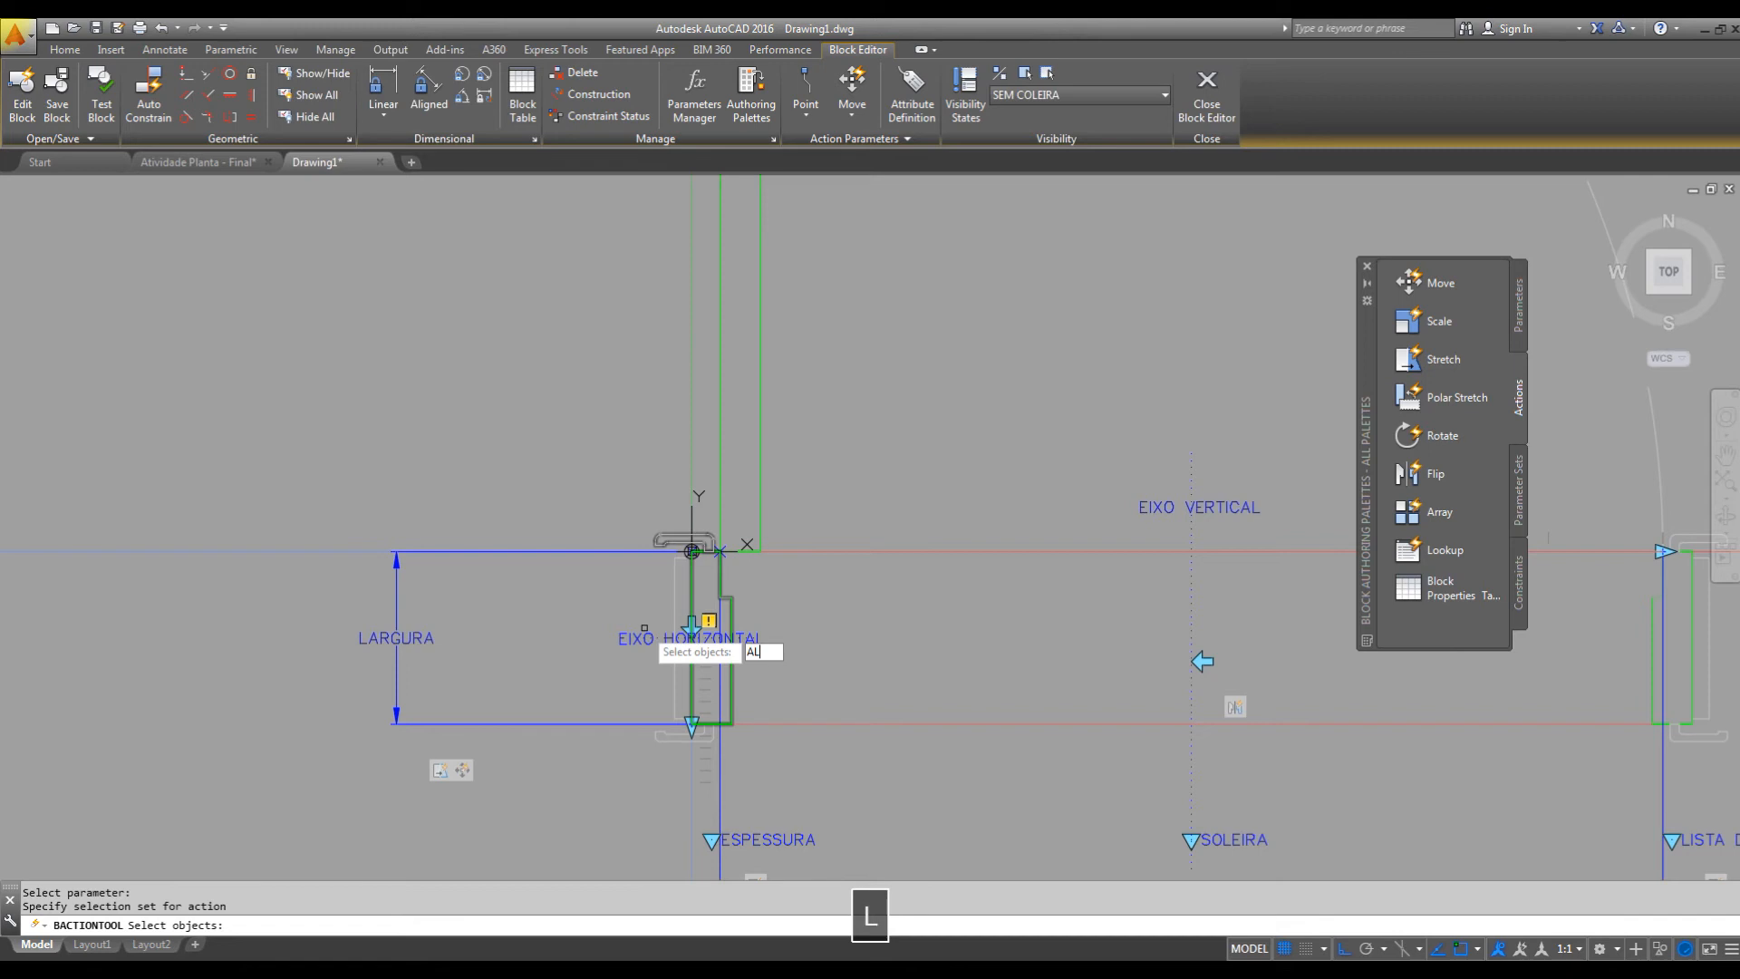
text(LL)
key(Return)
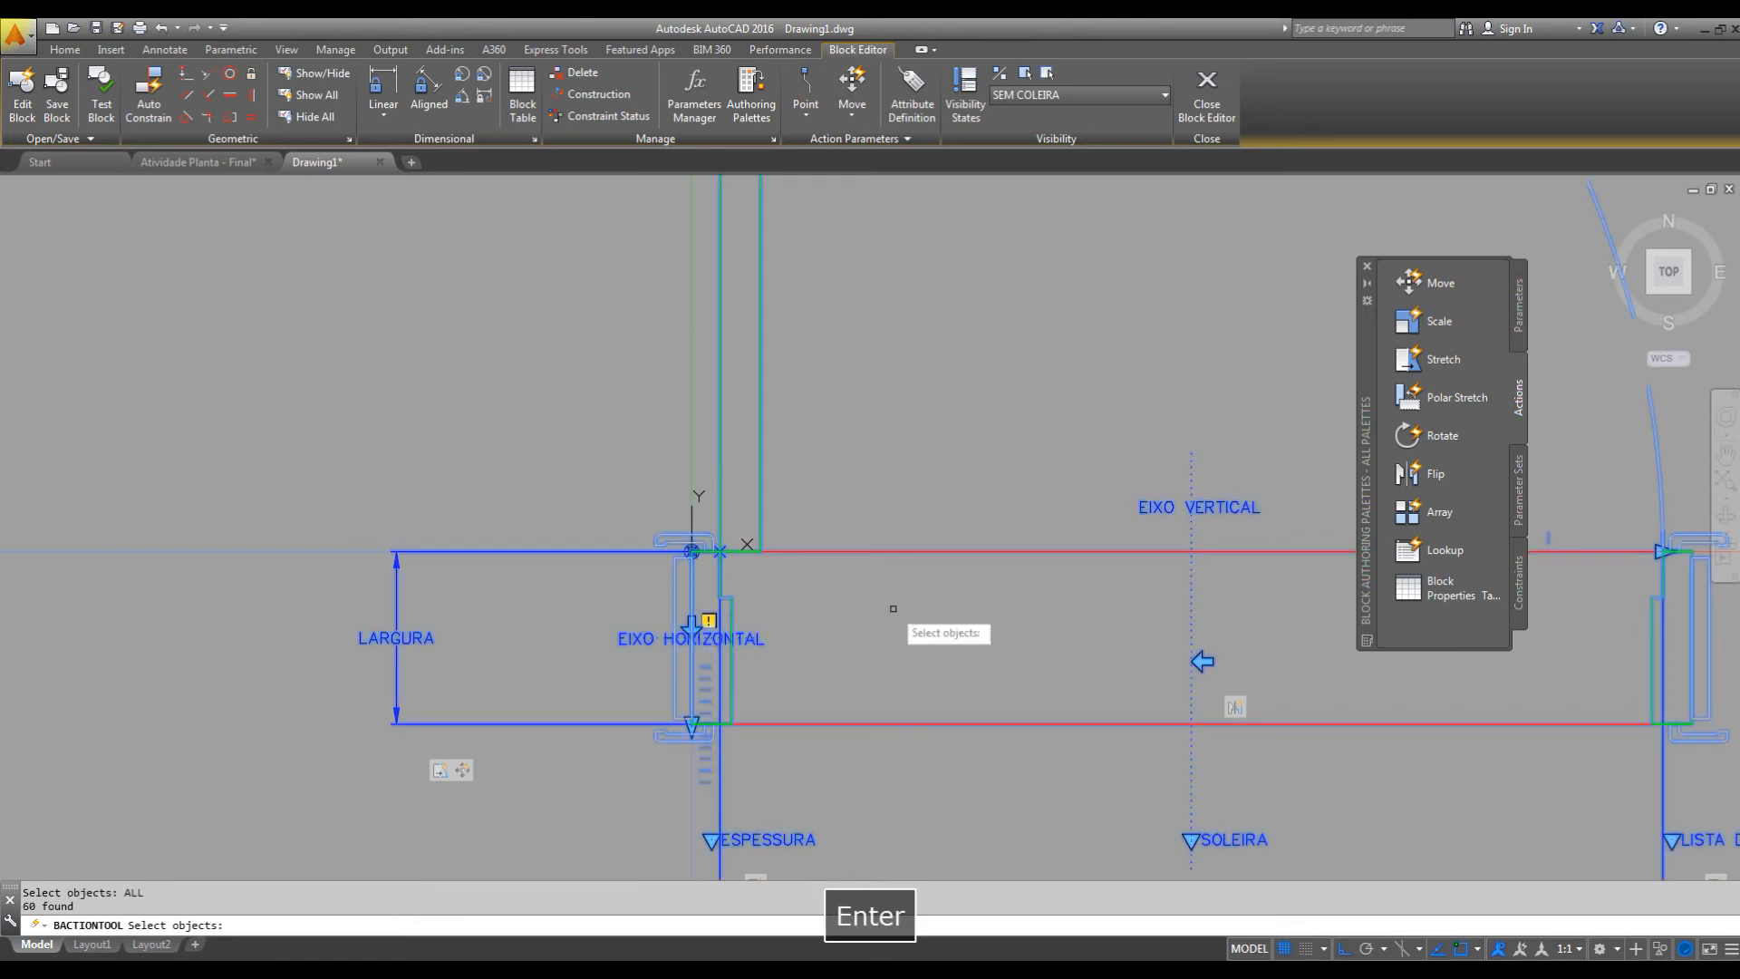
key(Return)
Add a Move action to the lower end point of the LARGURA parameter, selecting the EIXO HORIZONTAL flip parameter and its grip.
mouse_move(742, 543)
middle_down()
mouse_move(698, 380)
mouse_move(662, 382)
middle_up()
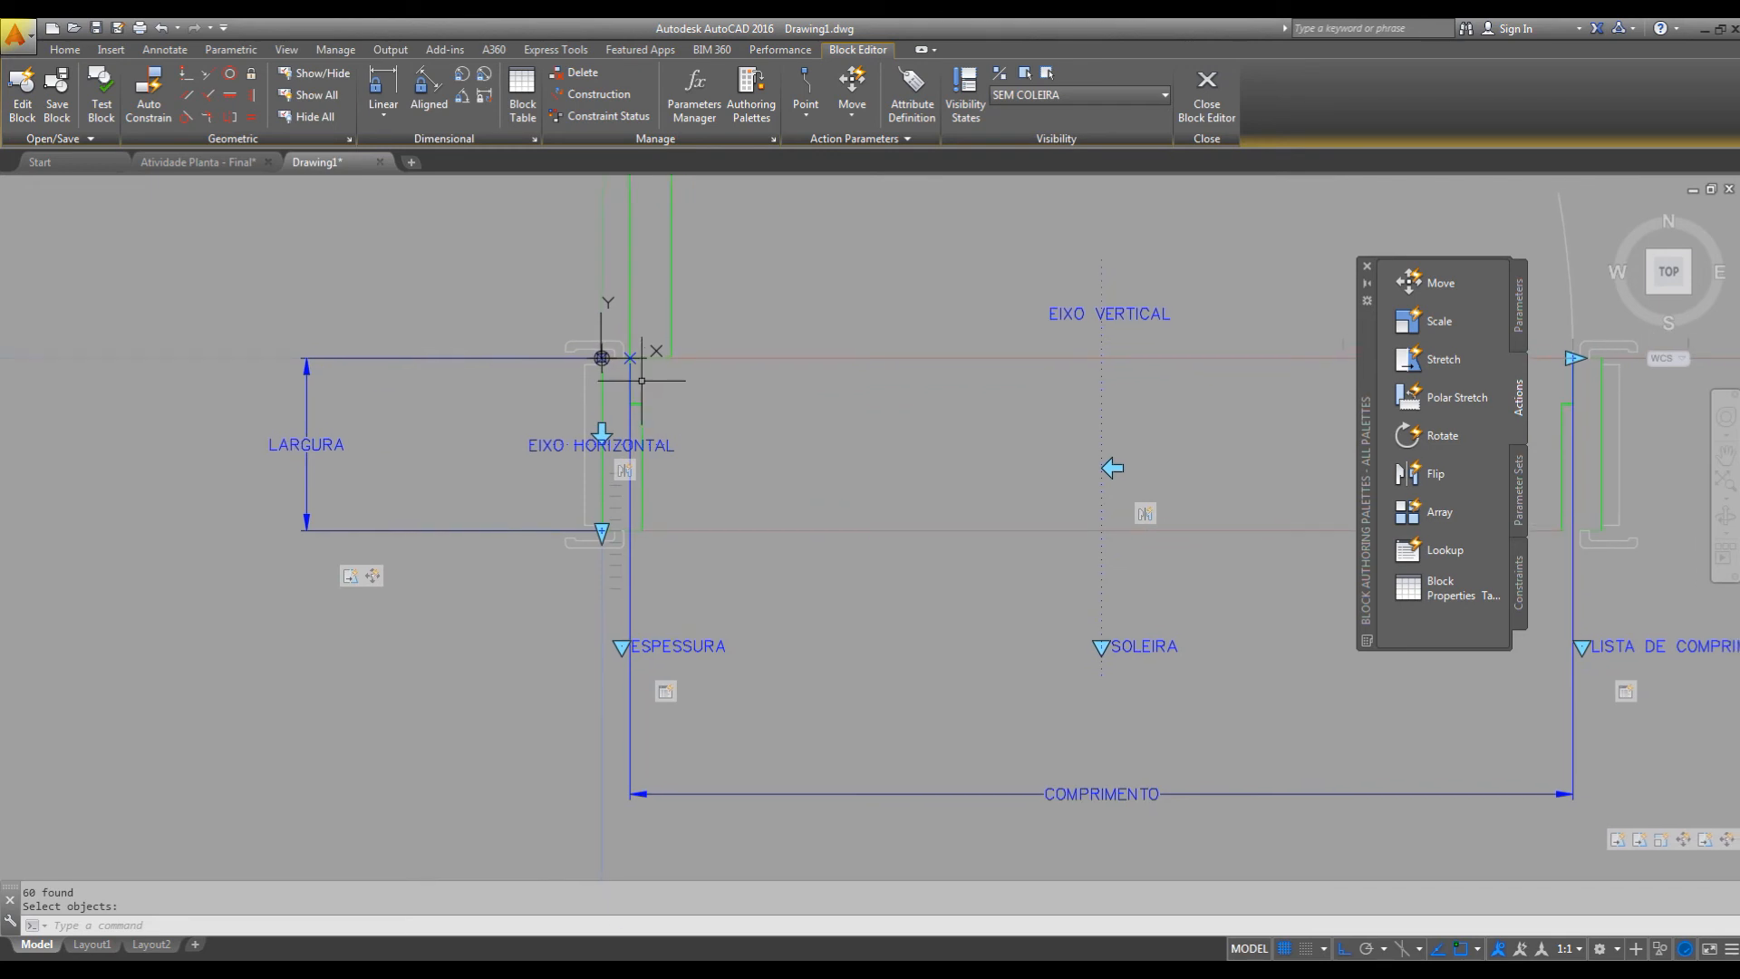
click(1409, 281)
mouse_move(845, 460)
middle_down()
mouse_move(911, 425)
mouse_move(964, 428)
middle_up()
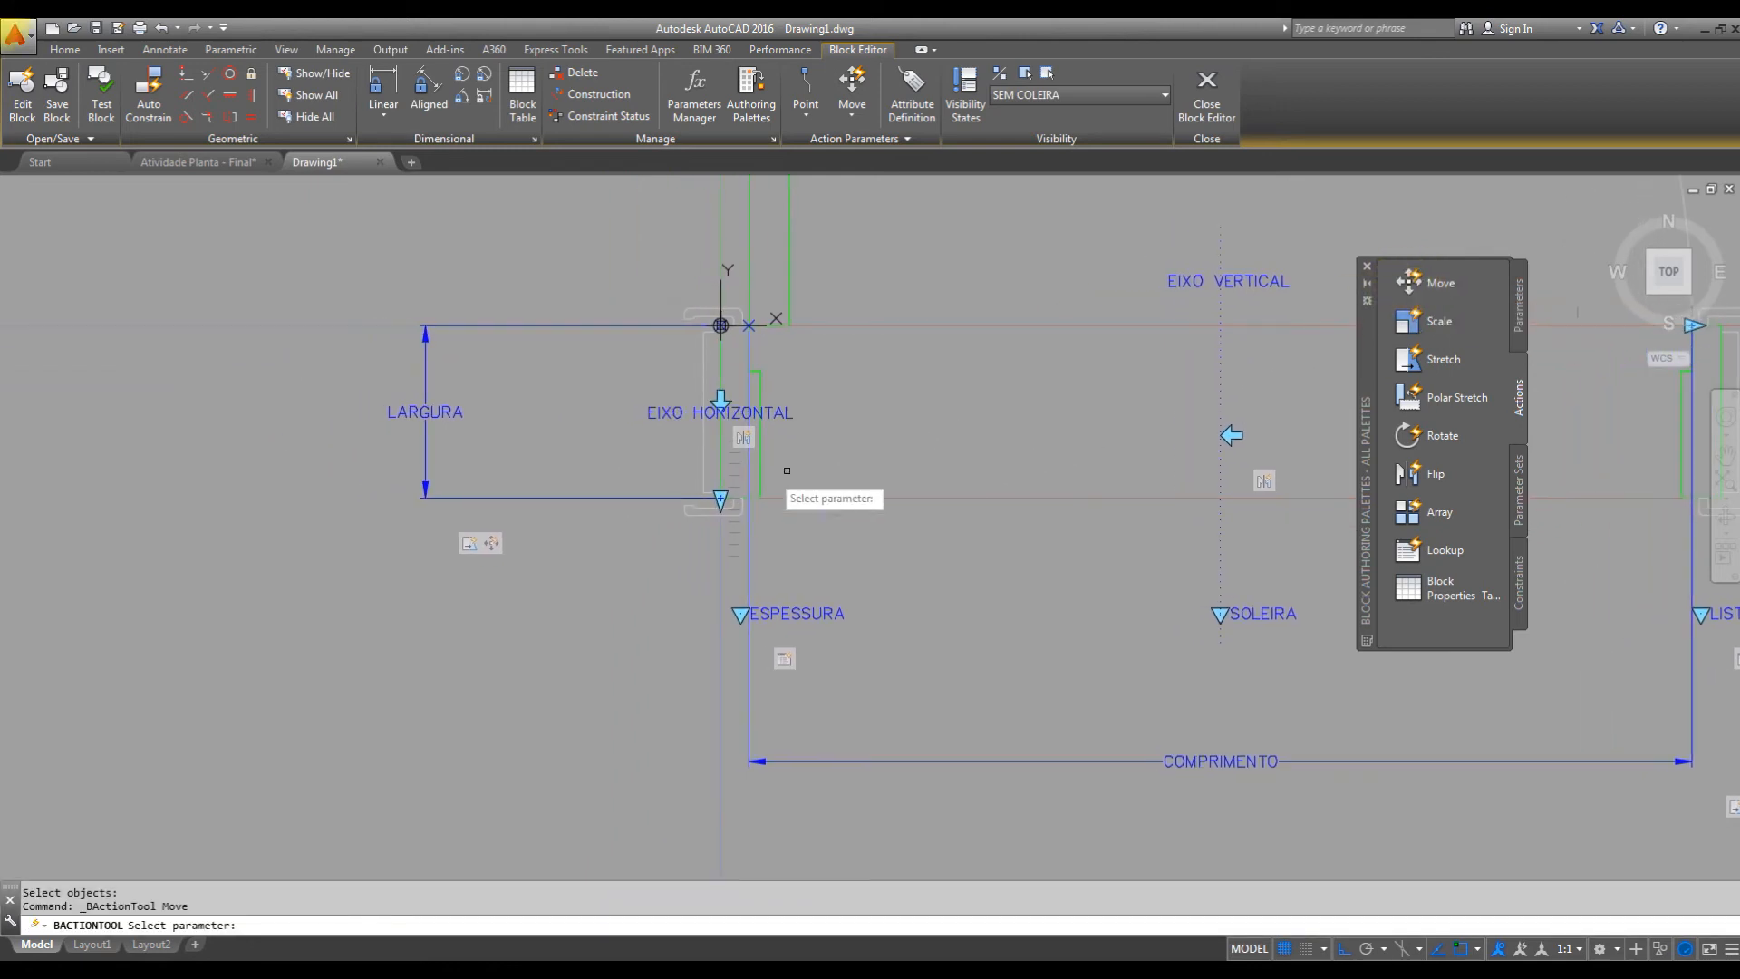
click(618, 498)
scroll(712, 497, up, 4)
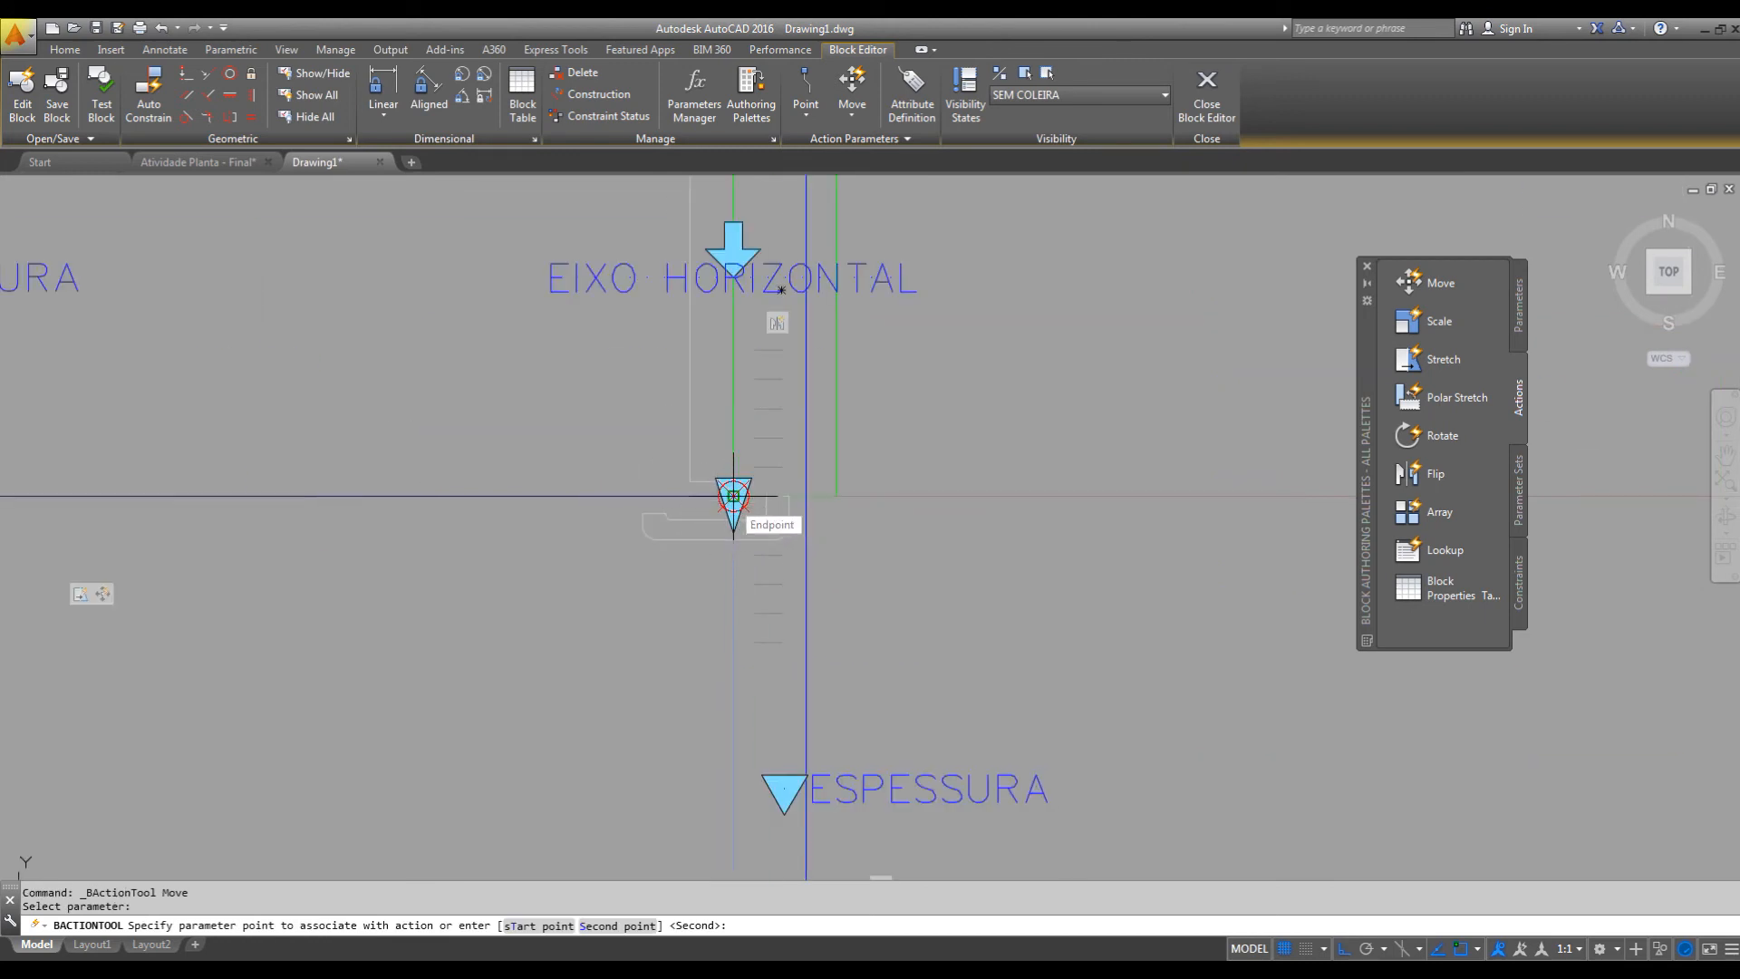
click(733, 496)
scroll(608, 467, down, 2)
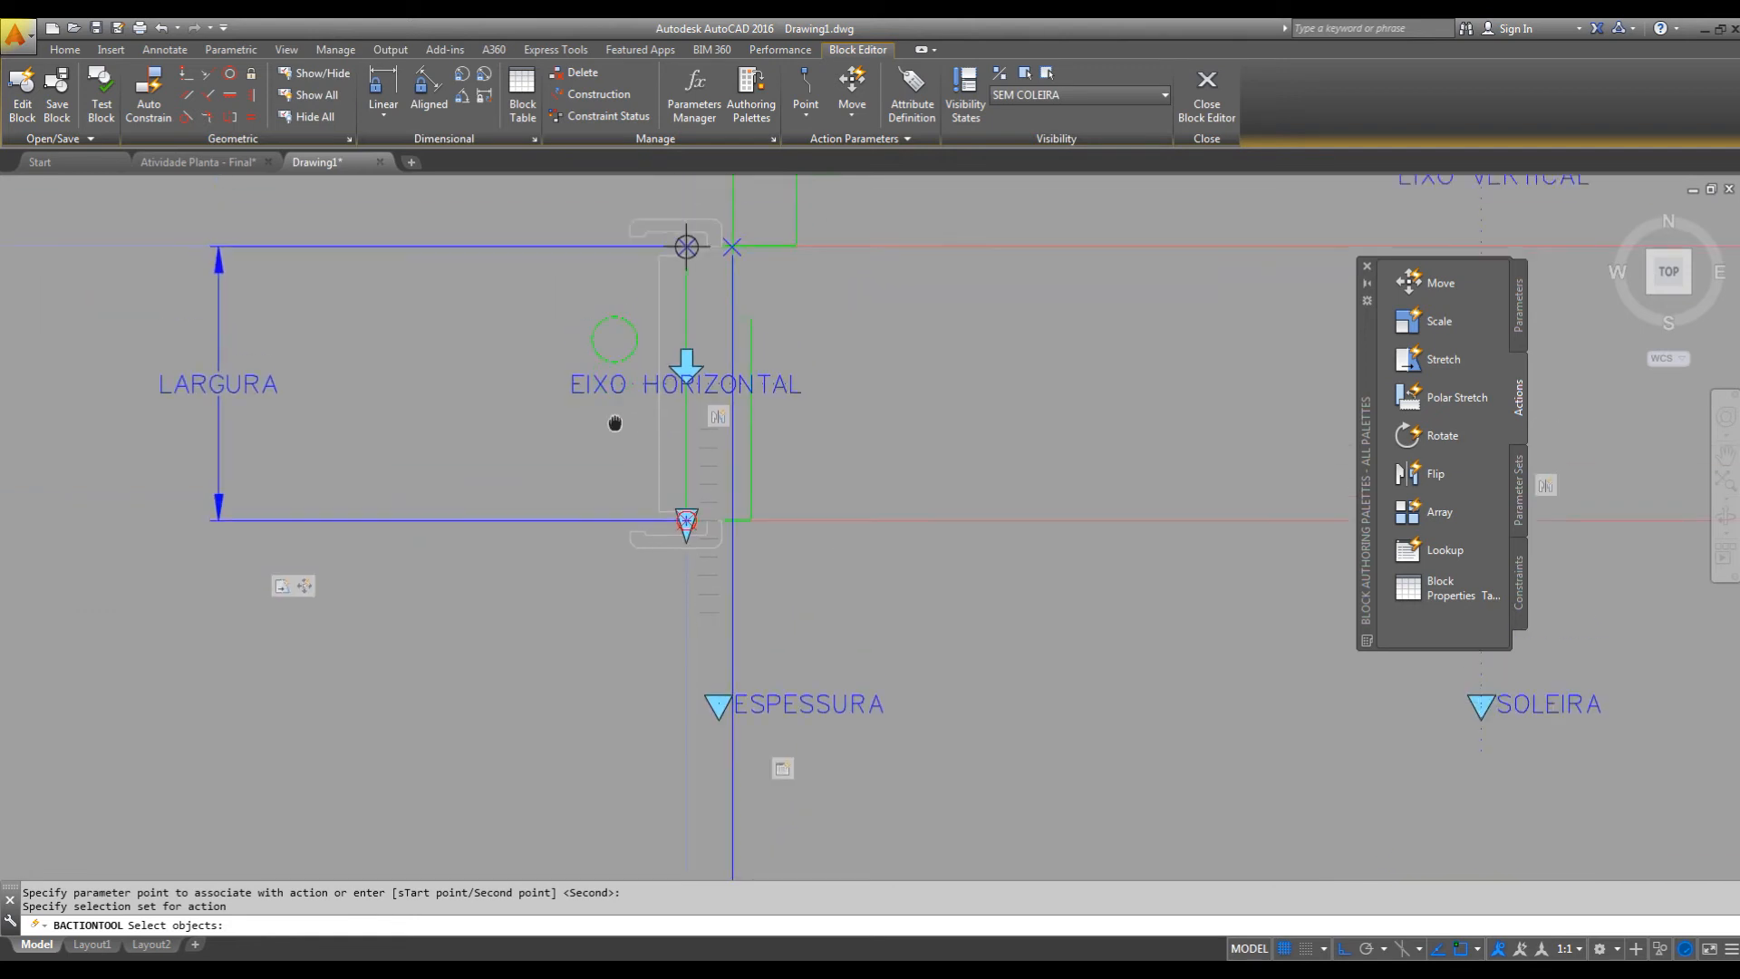
middle_drag(616, 398, 615, 518)
drag(535, 400, 546, 411)
click(612, 414)
click(559, 495)
click(686, 452)
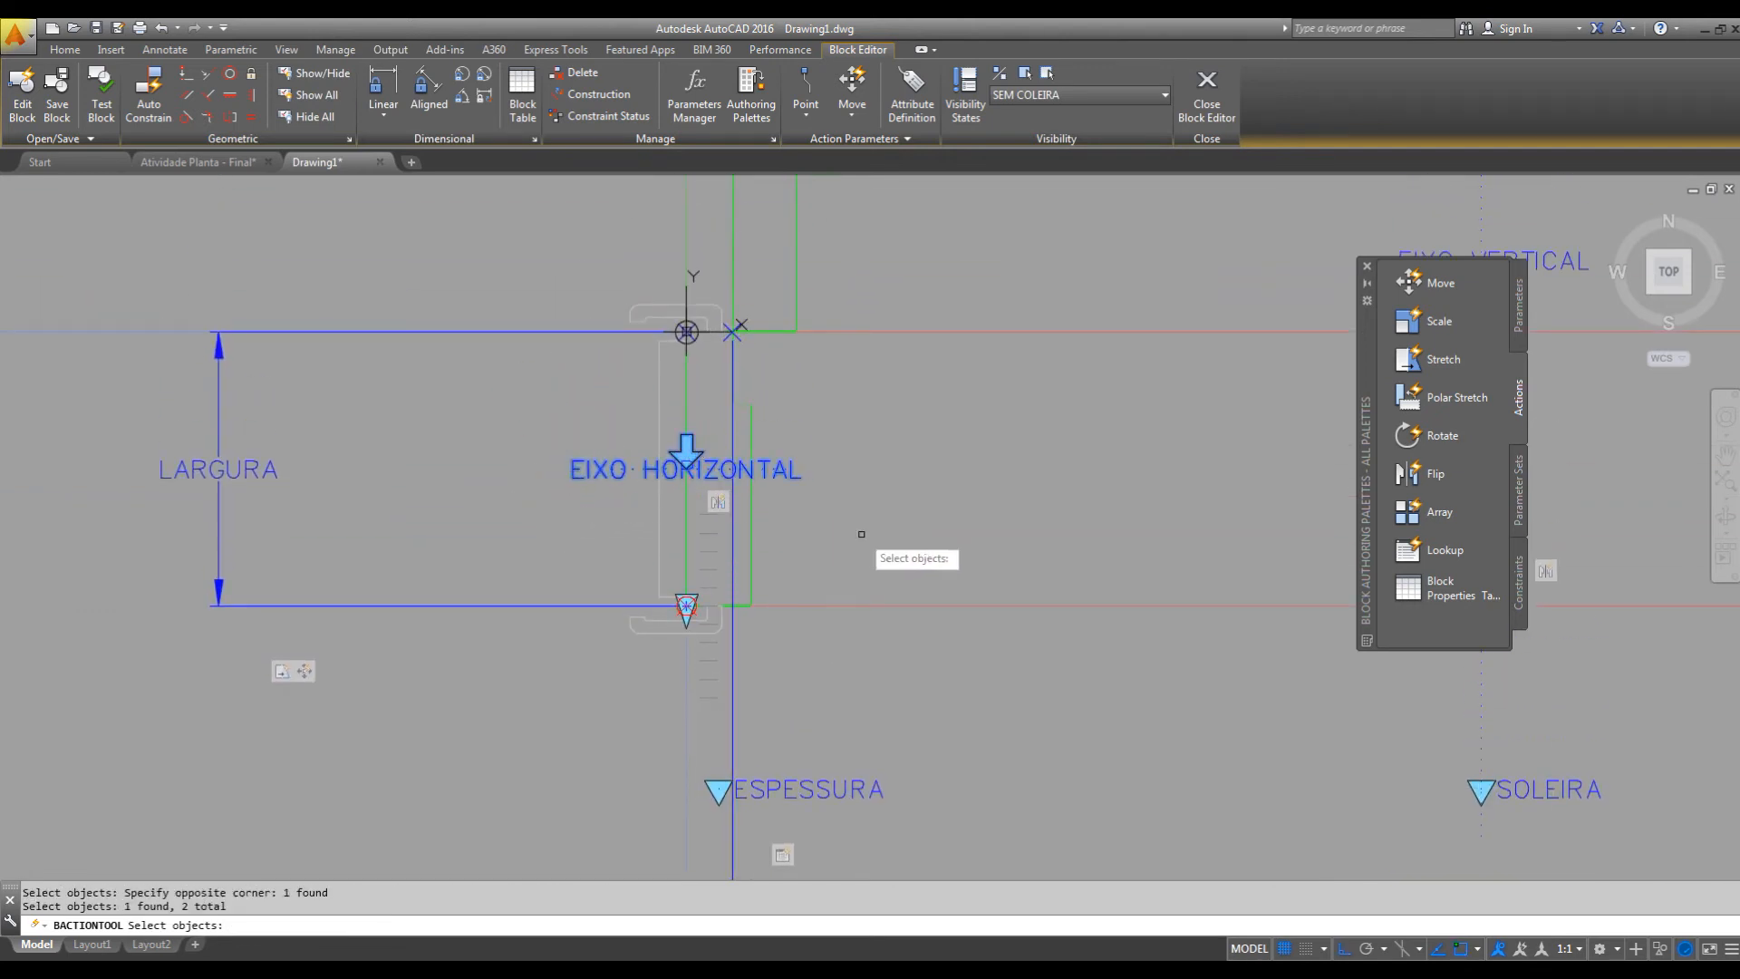
middle_drag(867, 534, 875, 484)
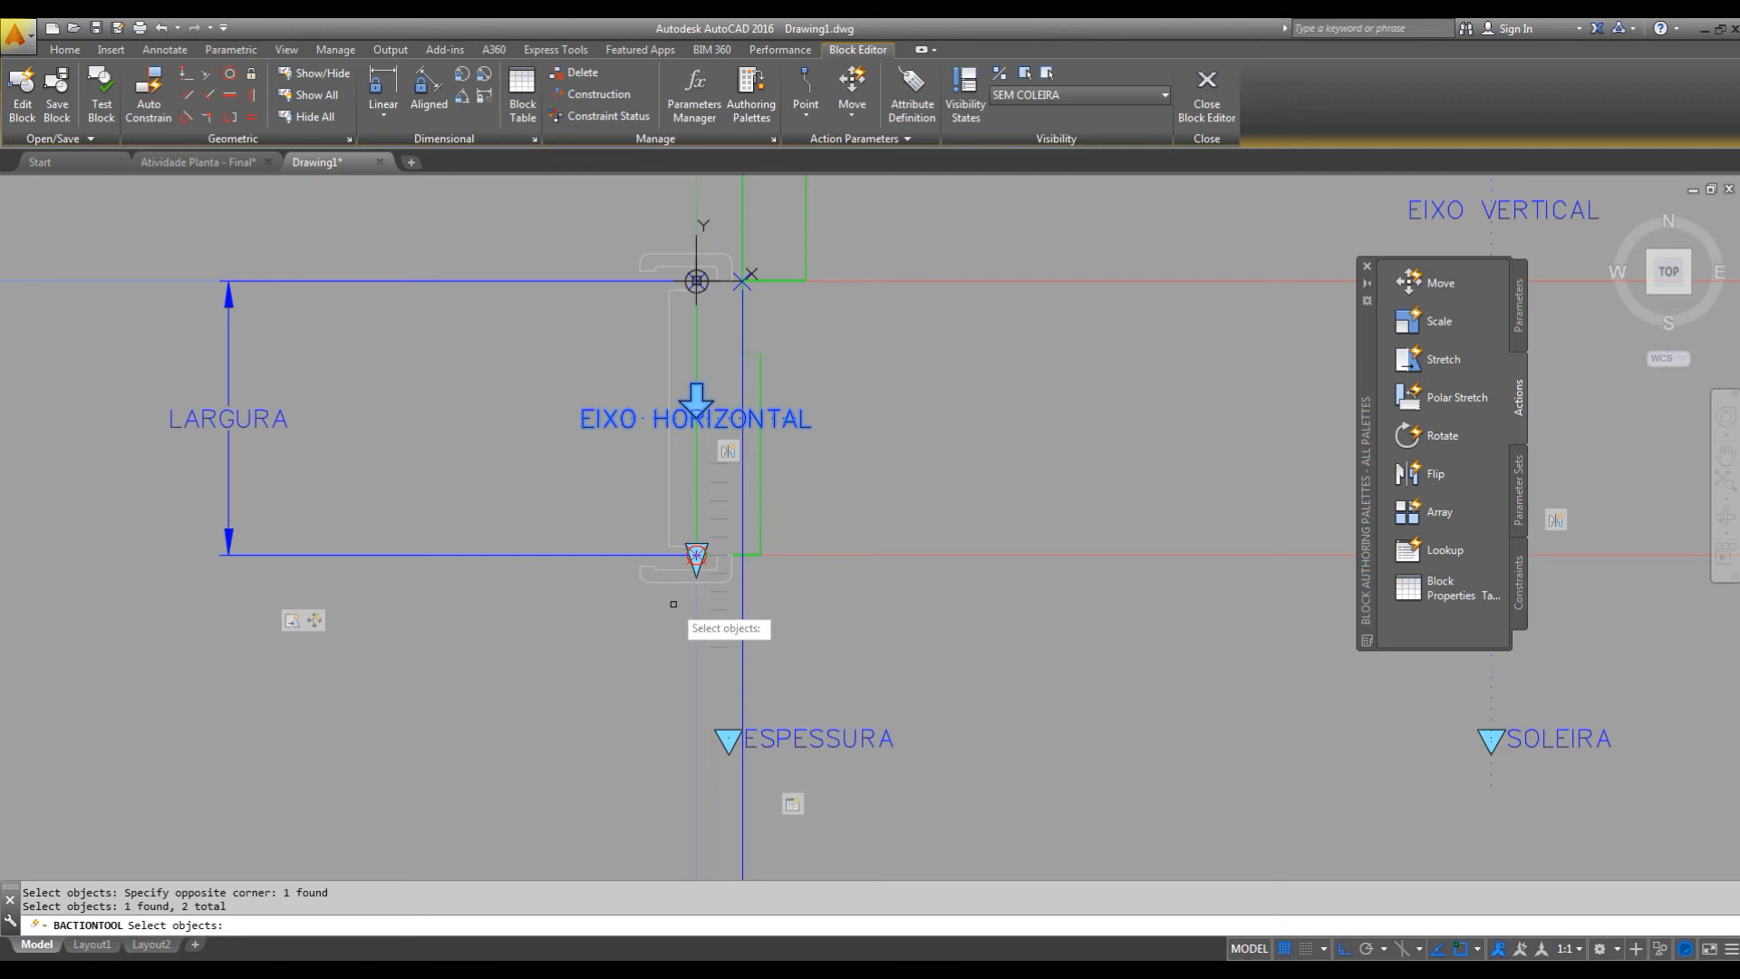
key(Return)
Set the distance multiplier of the new LARGURA Move action to 0.5.
middle_drag(578, 661, 598, 663)
key(ctrl+1)
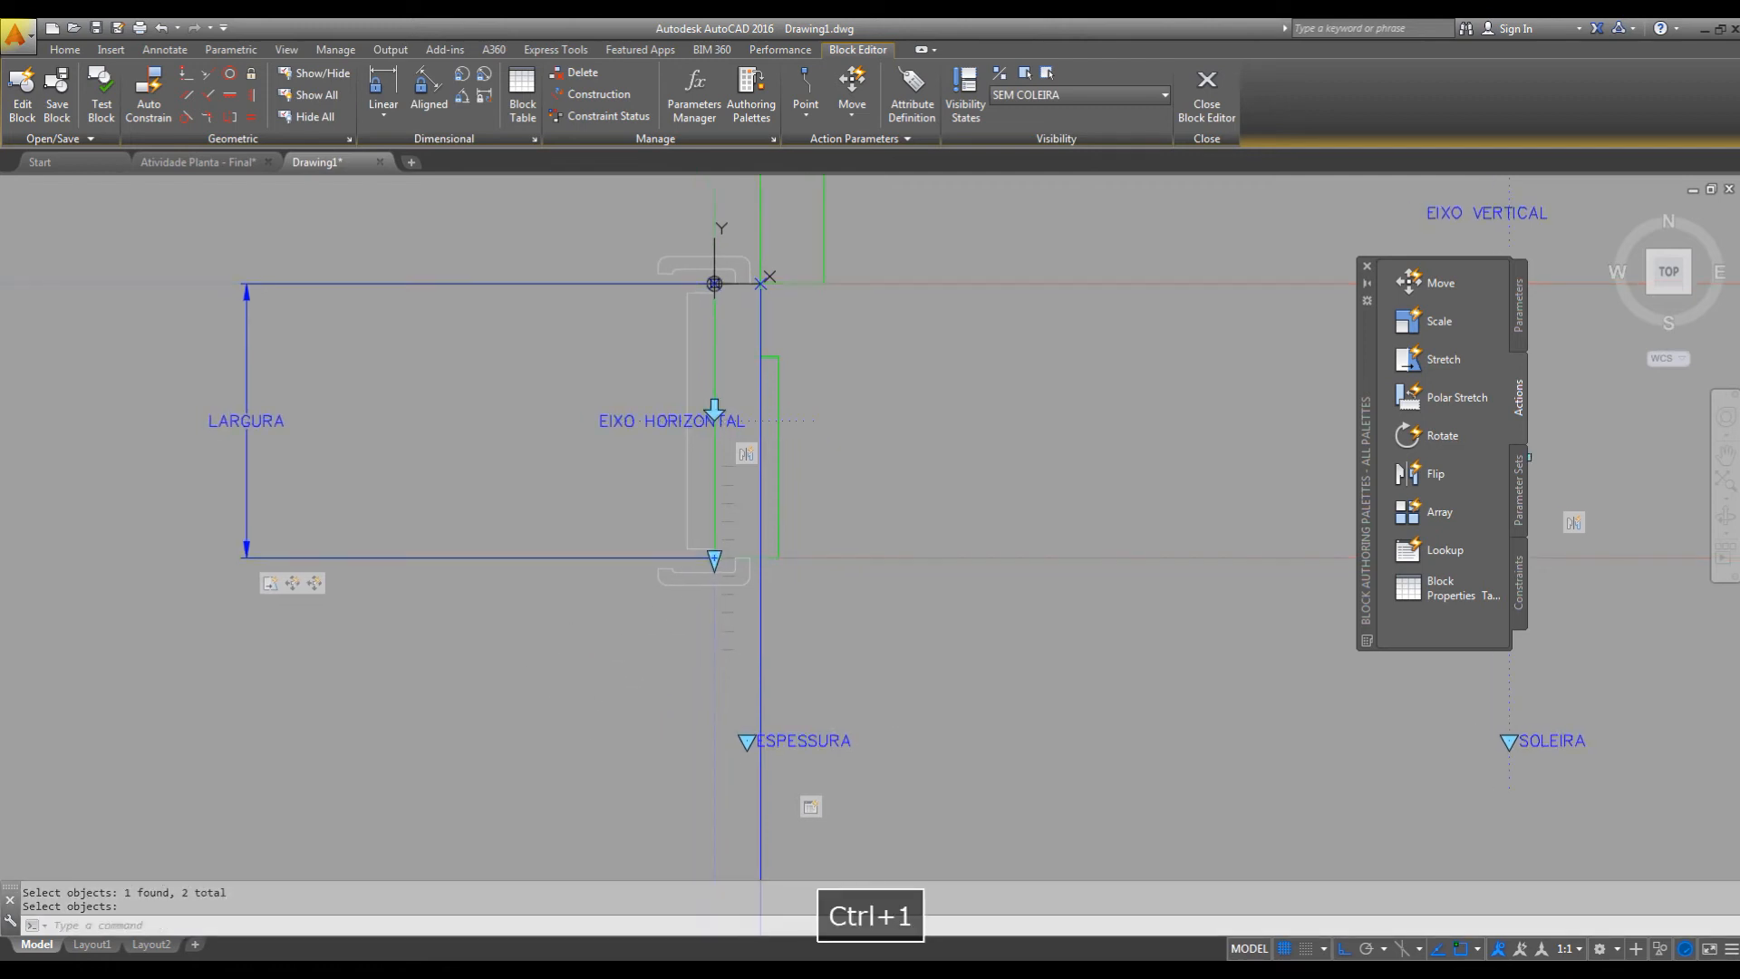
middle_drag(556, 505, 795, 517)
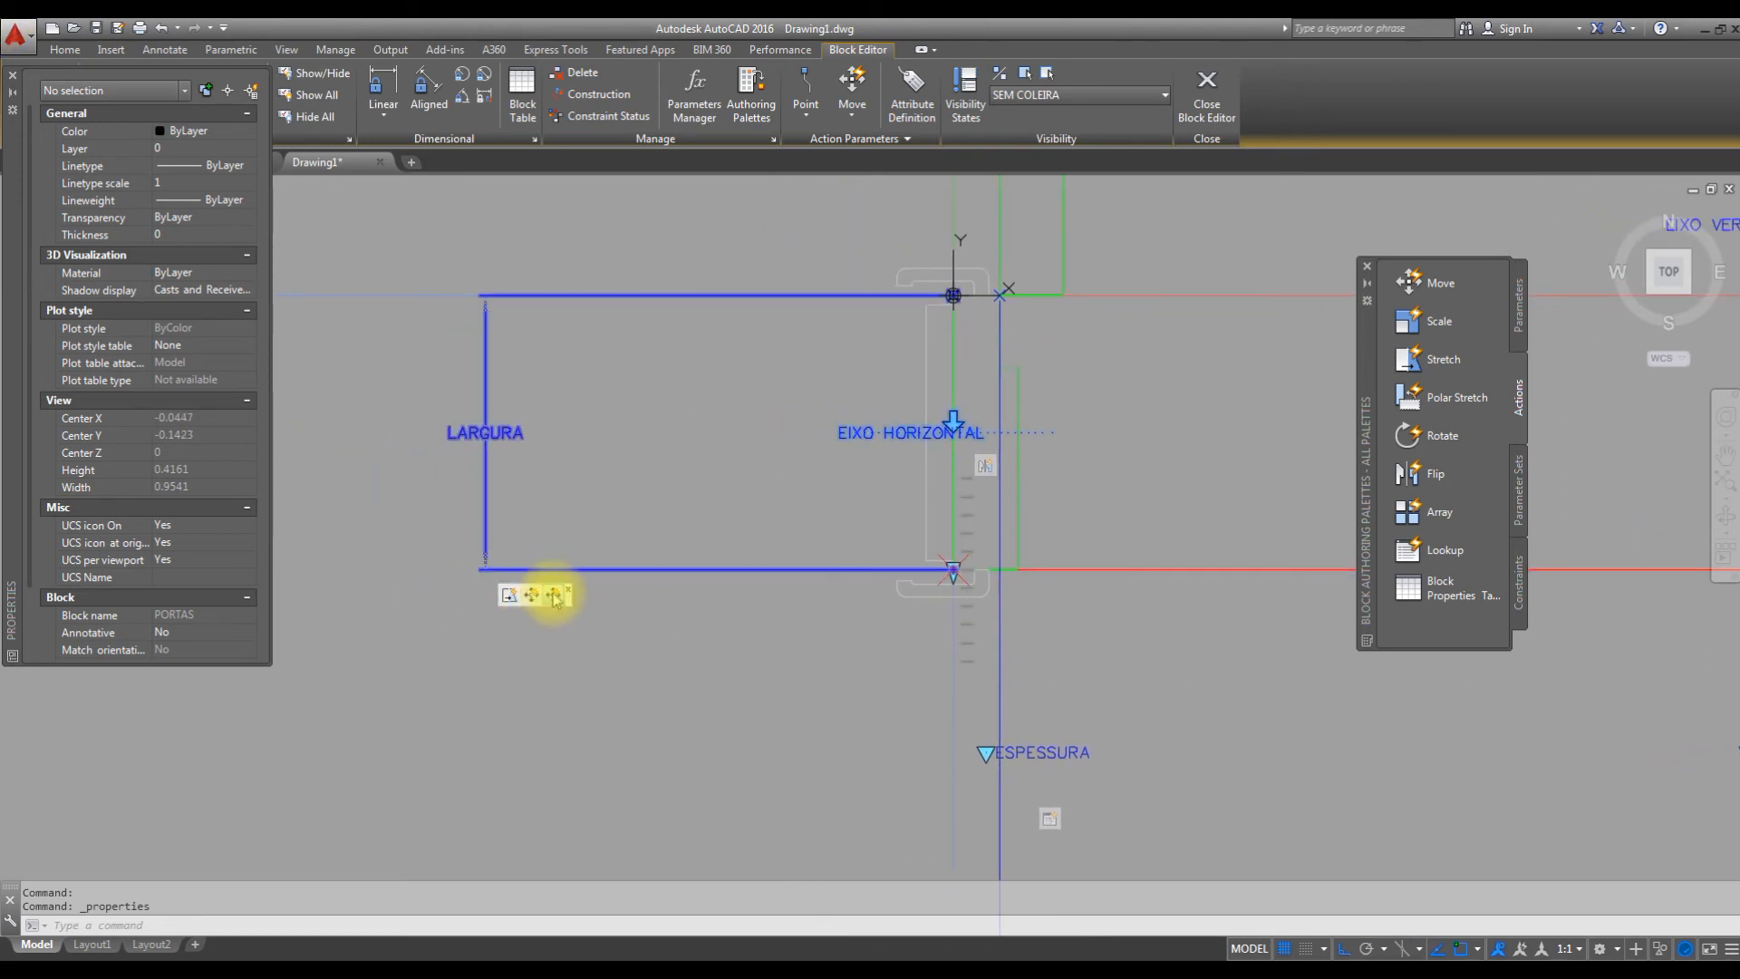
click(555, 596)
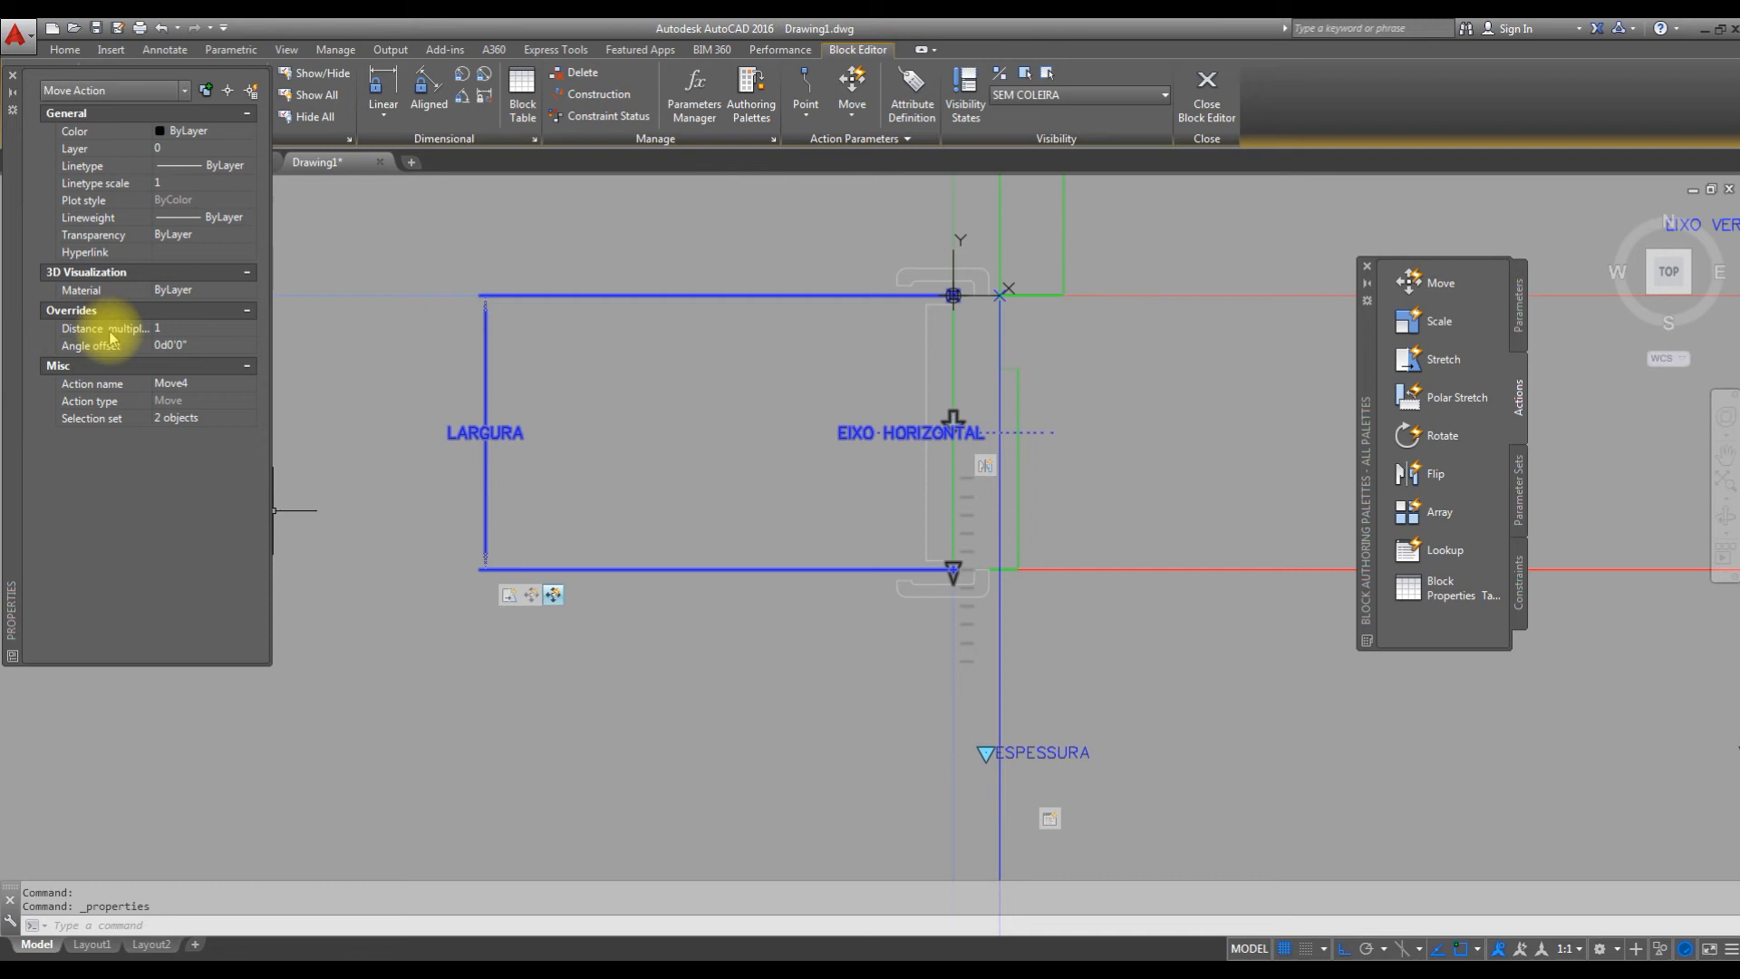
click(183, 327)
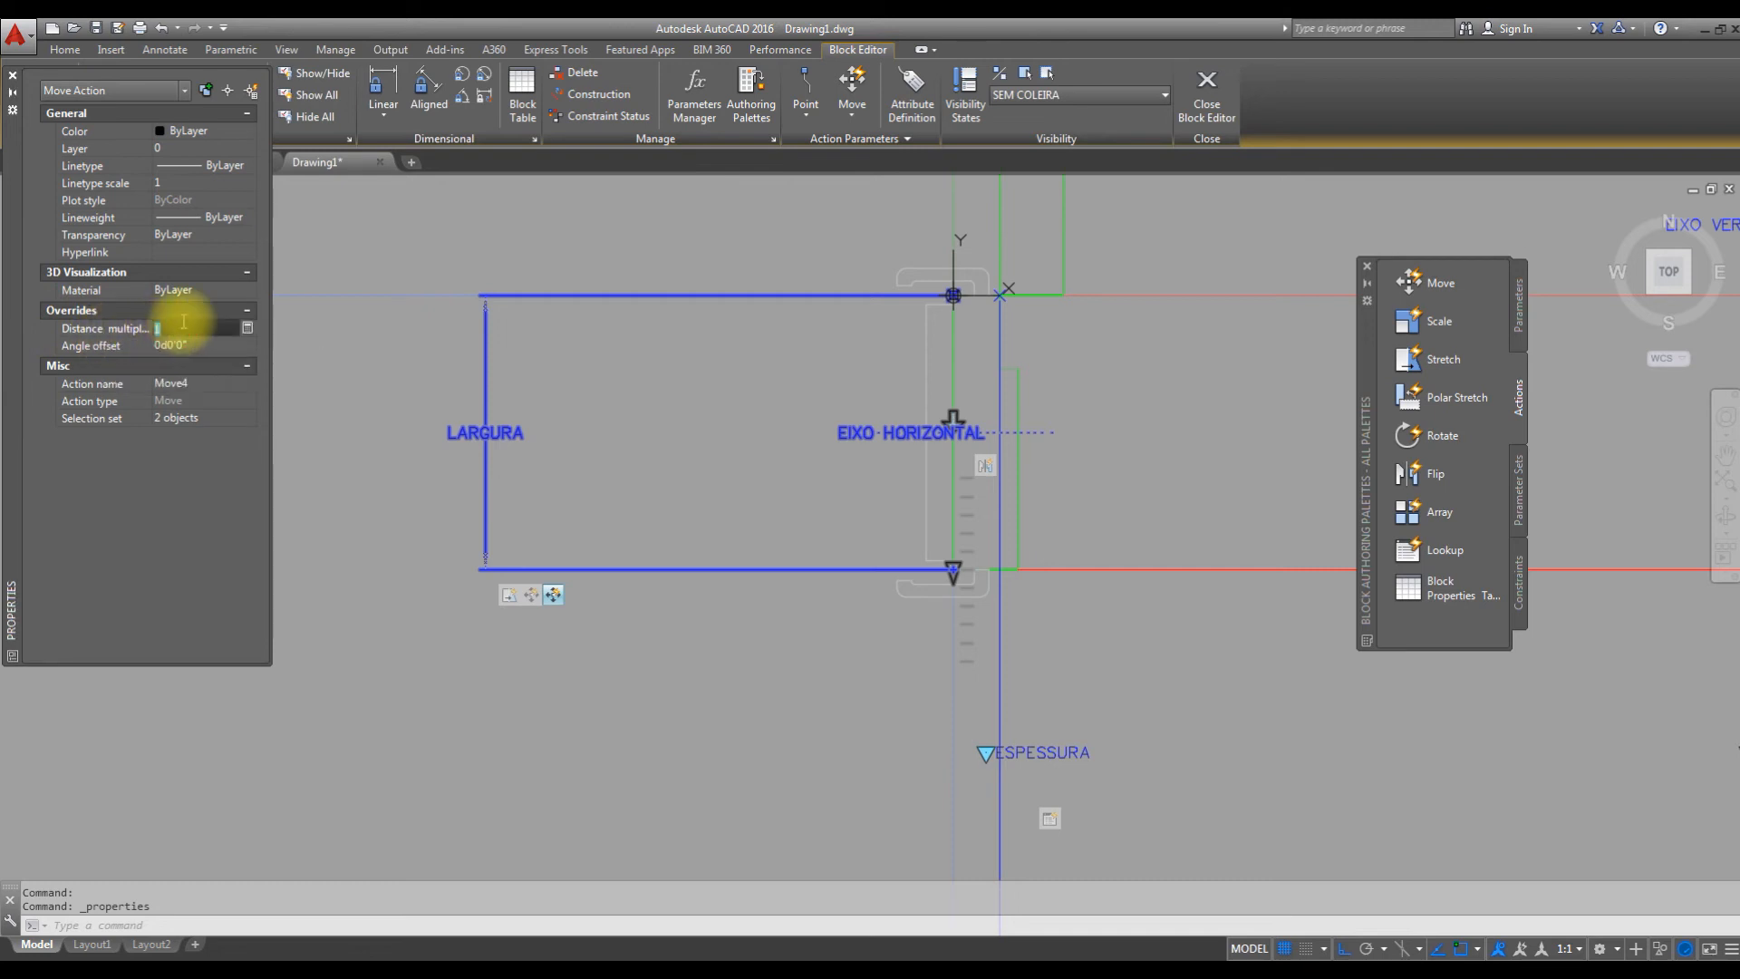
text(0.5)
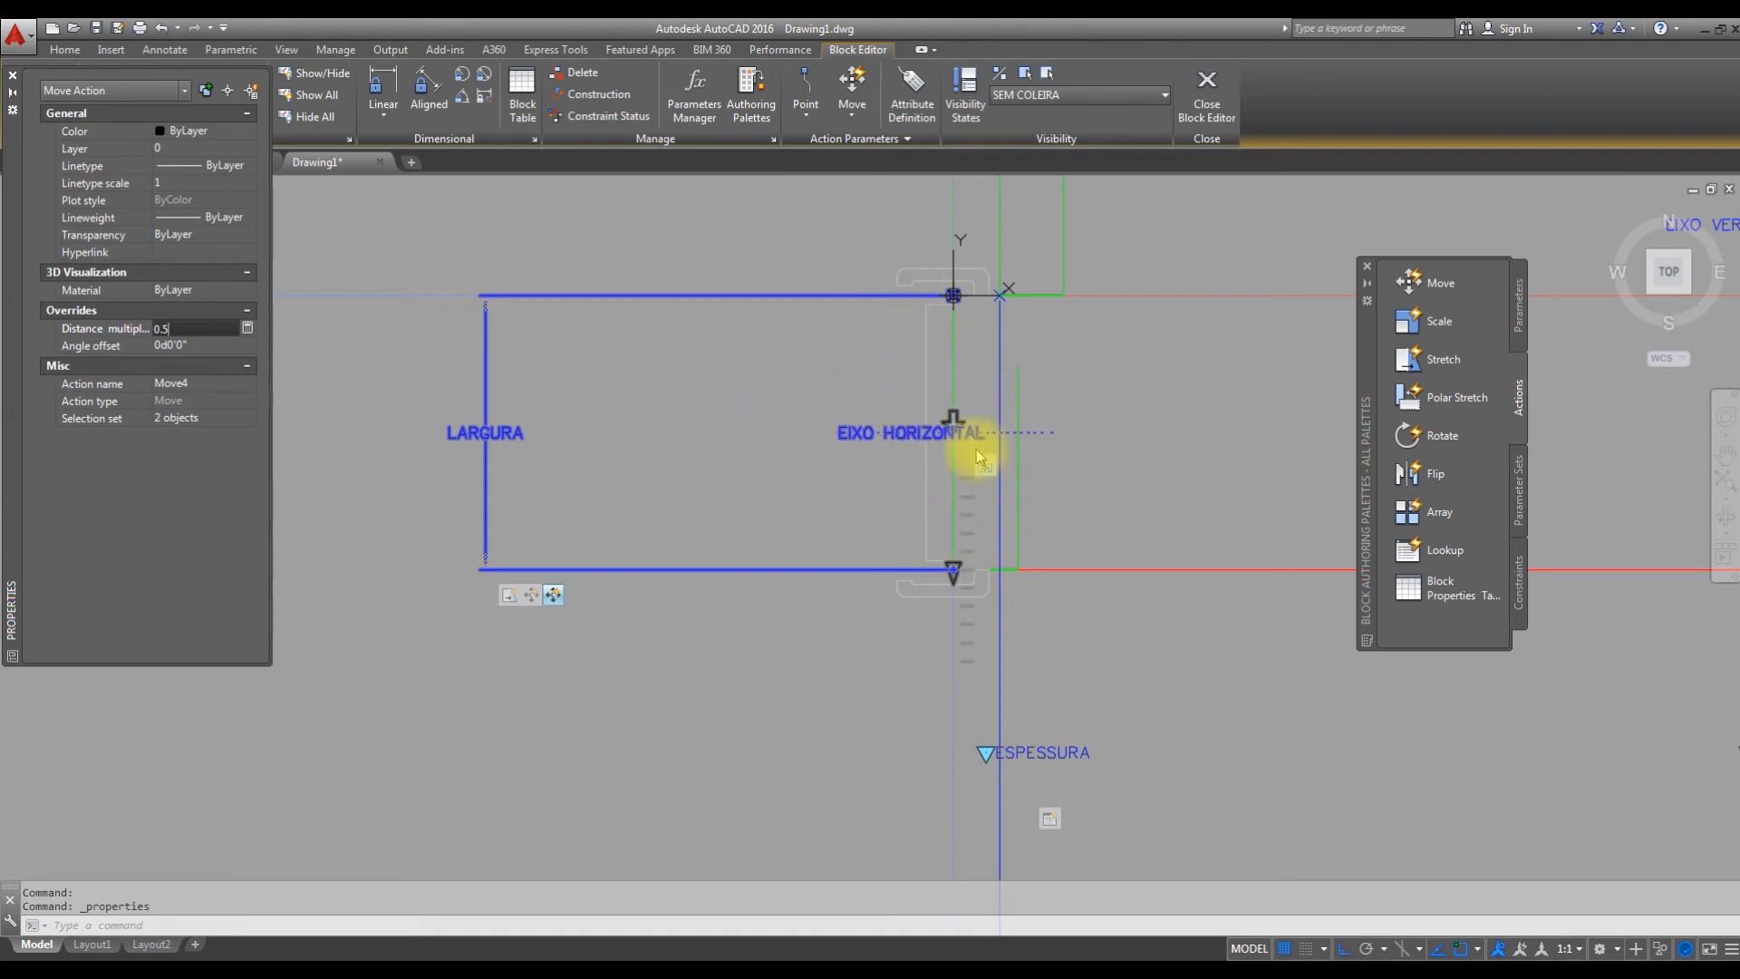
click(1085, 486)
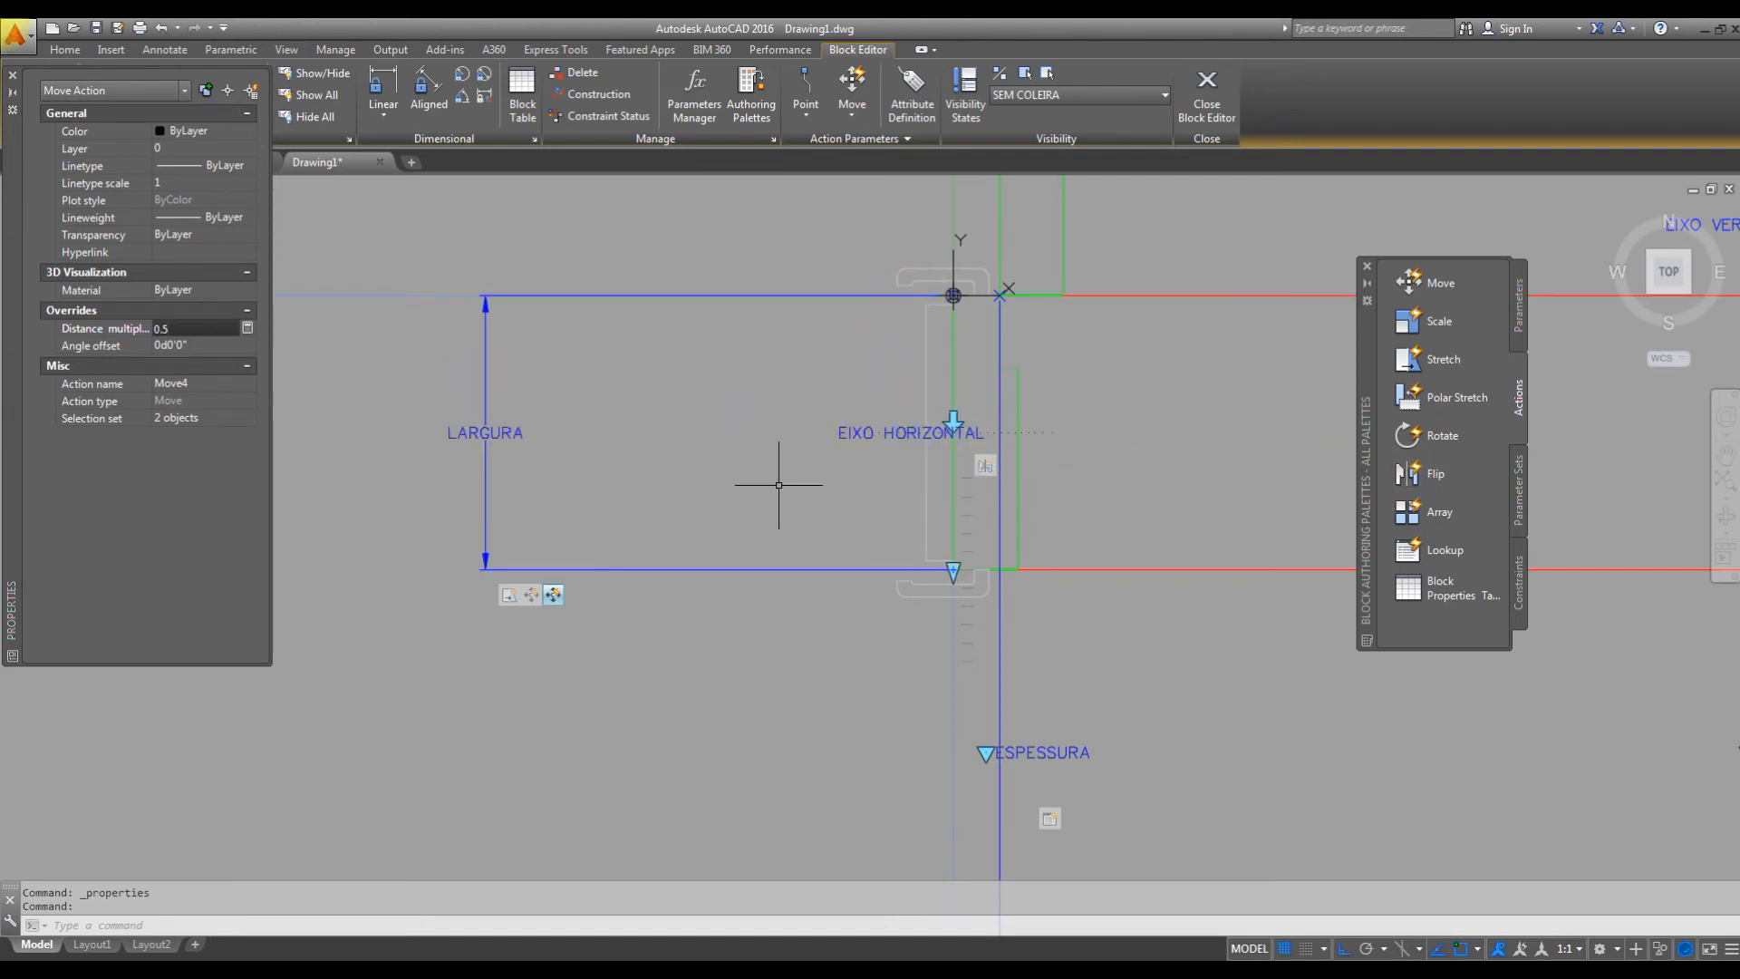
Close the properties display of the LARGURA Move action.
middle_drag(1024, 478, 721, 464)
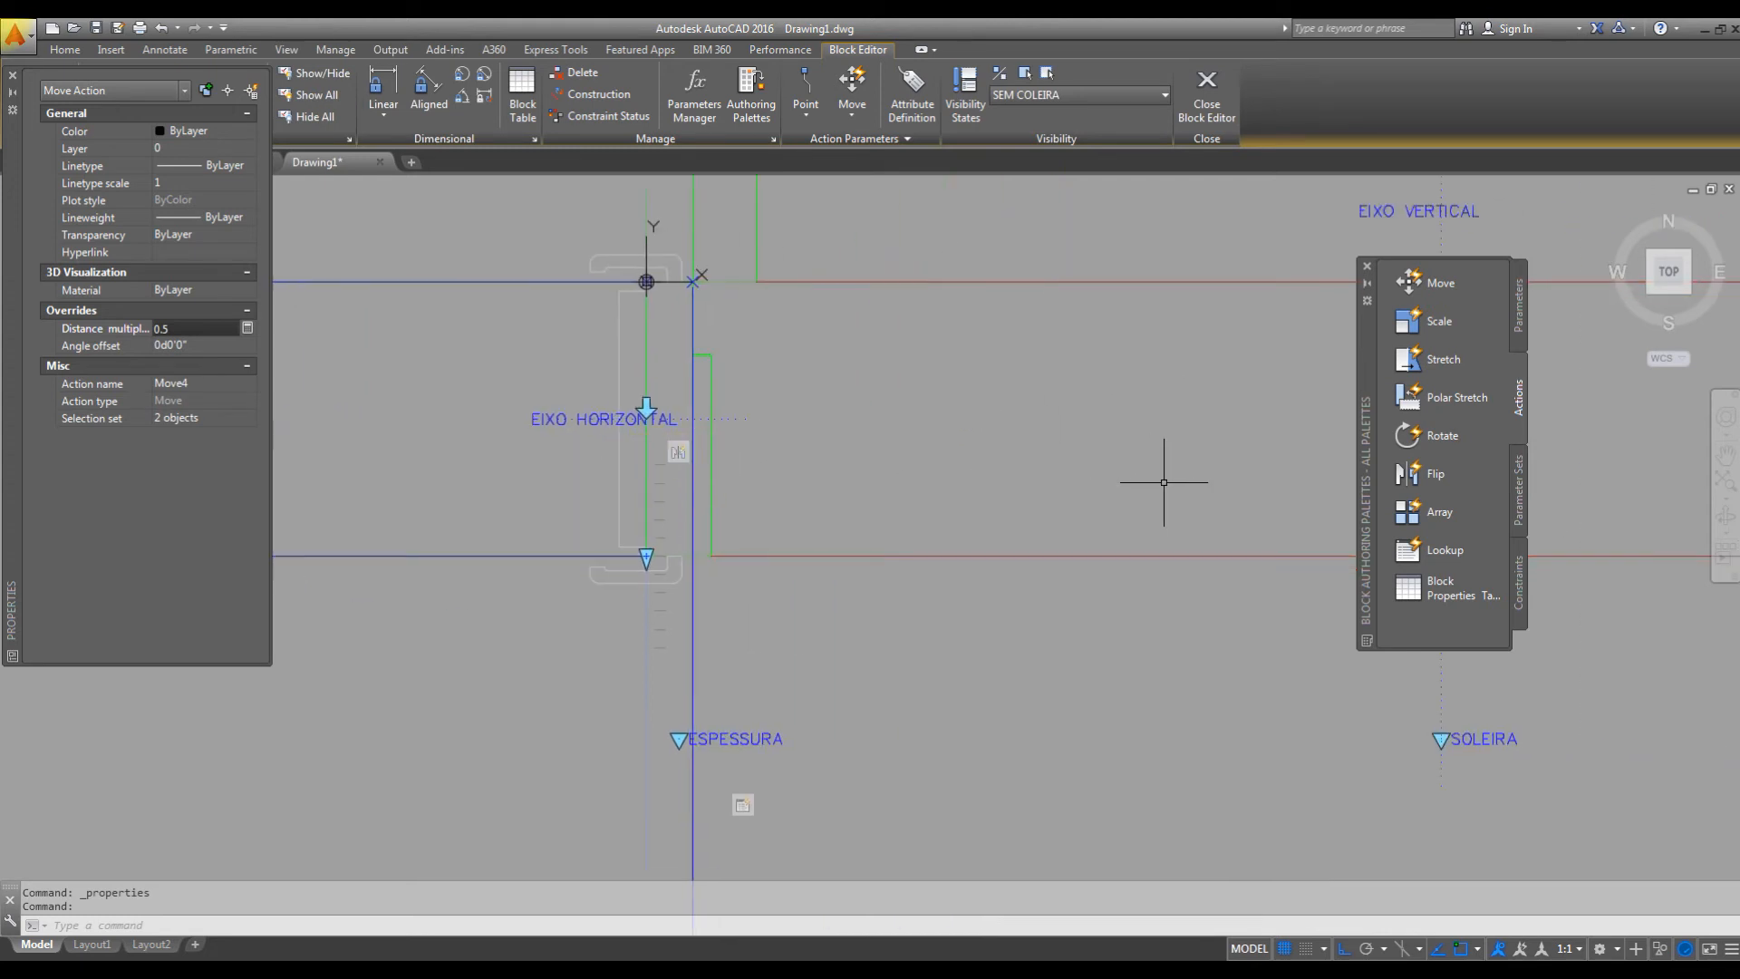
scroll(1123, 482, down, 2)
middle_drag(976, 464, 928, 537)
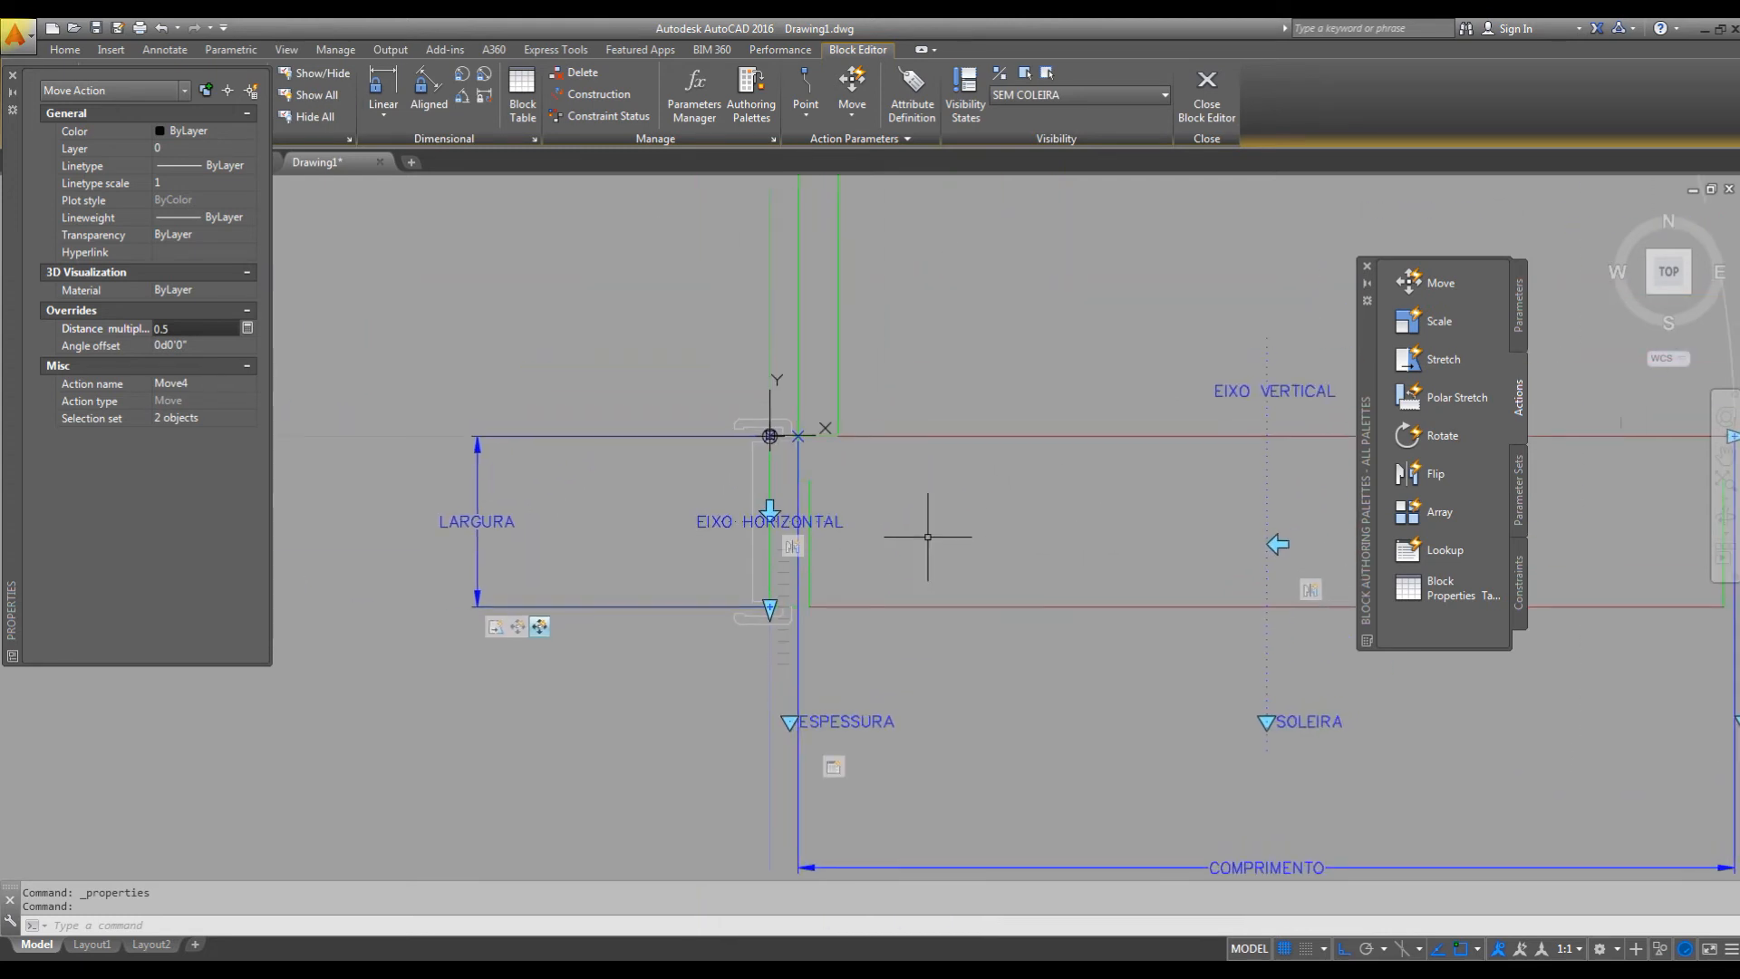
click(12, 82)
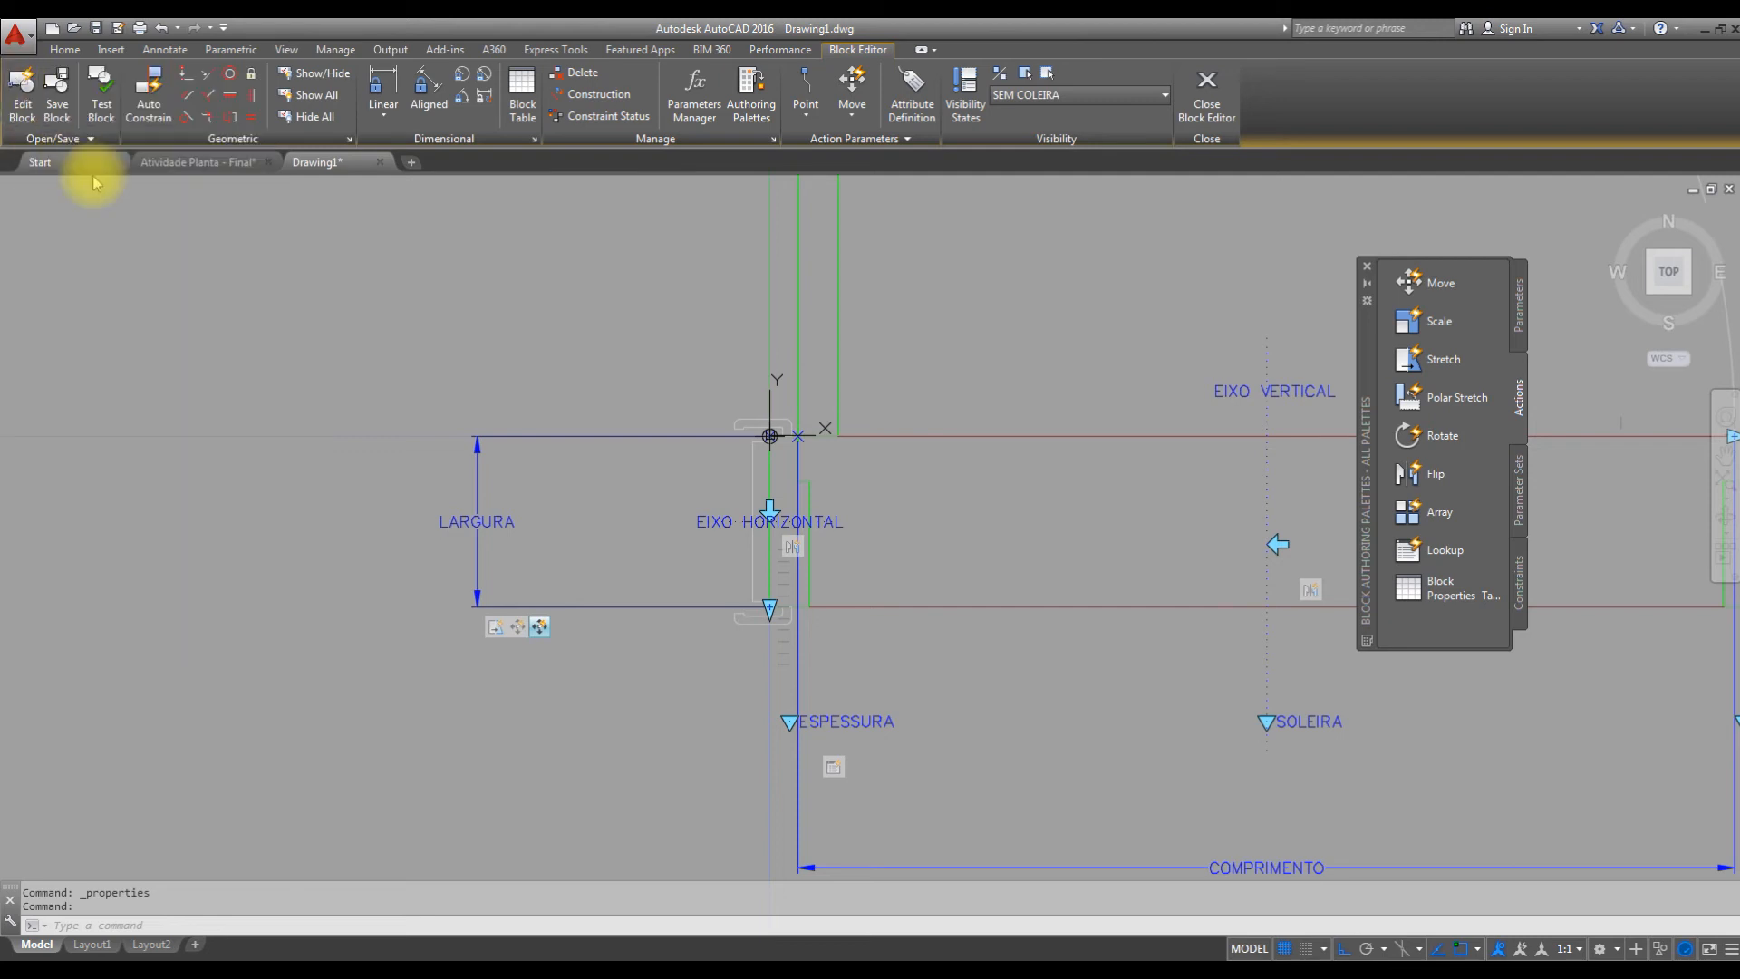
Test the PORTAS block and flip the door about its horizontal and vertical axes and back.
click(102, 100)
mouse_move(865, 444)
middle_down()
mouse_move(822, 474)
mouse_move(870, 447)
middle_up()
scroll(838, 469, up, 2)
click(860, 407)
click(837, 468)
scroll(827, 480, up, 2)
scroll(837, 471, up, 2)
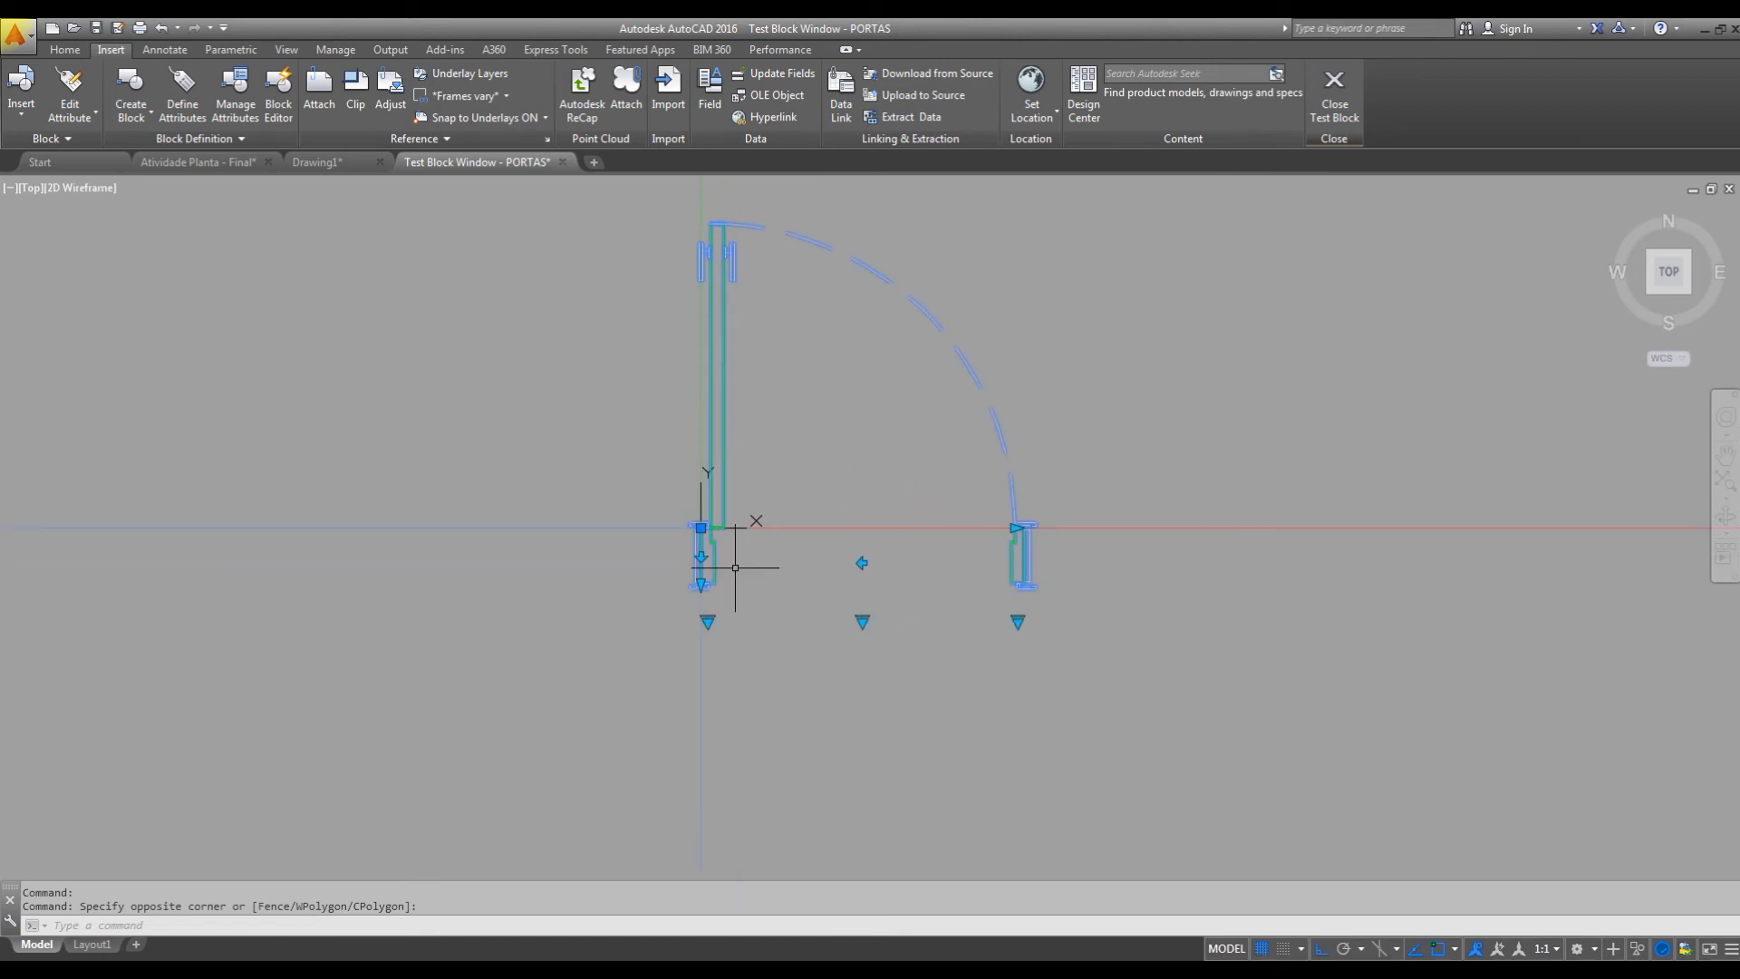
click(705, 556)
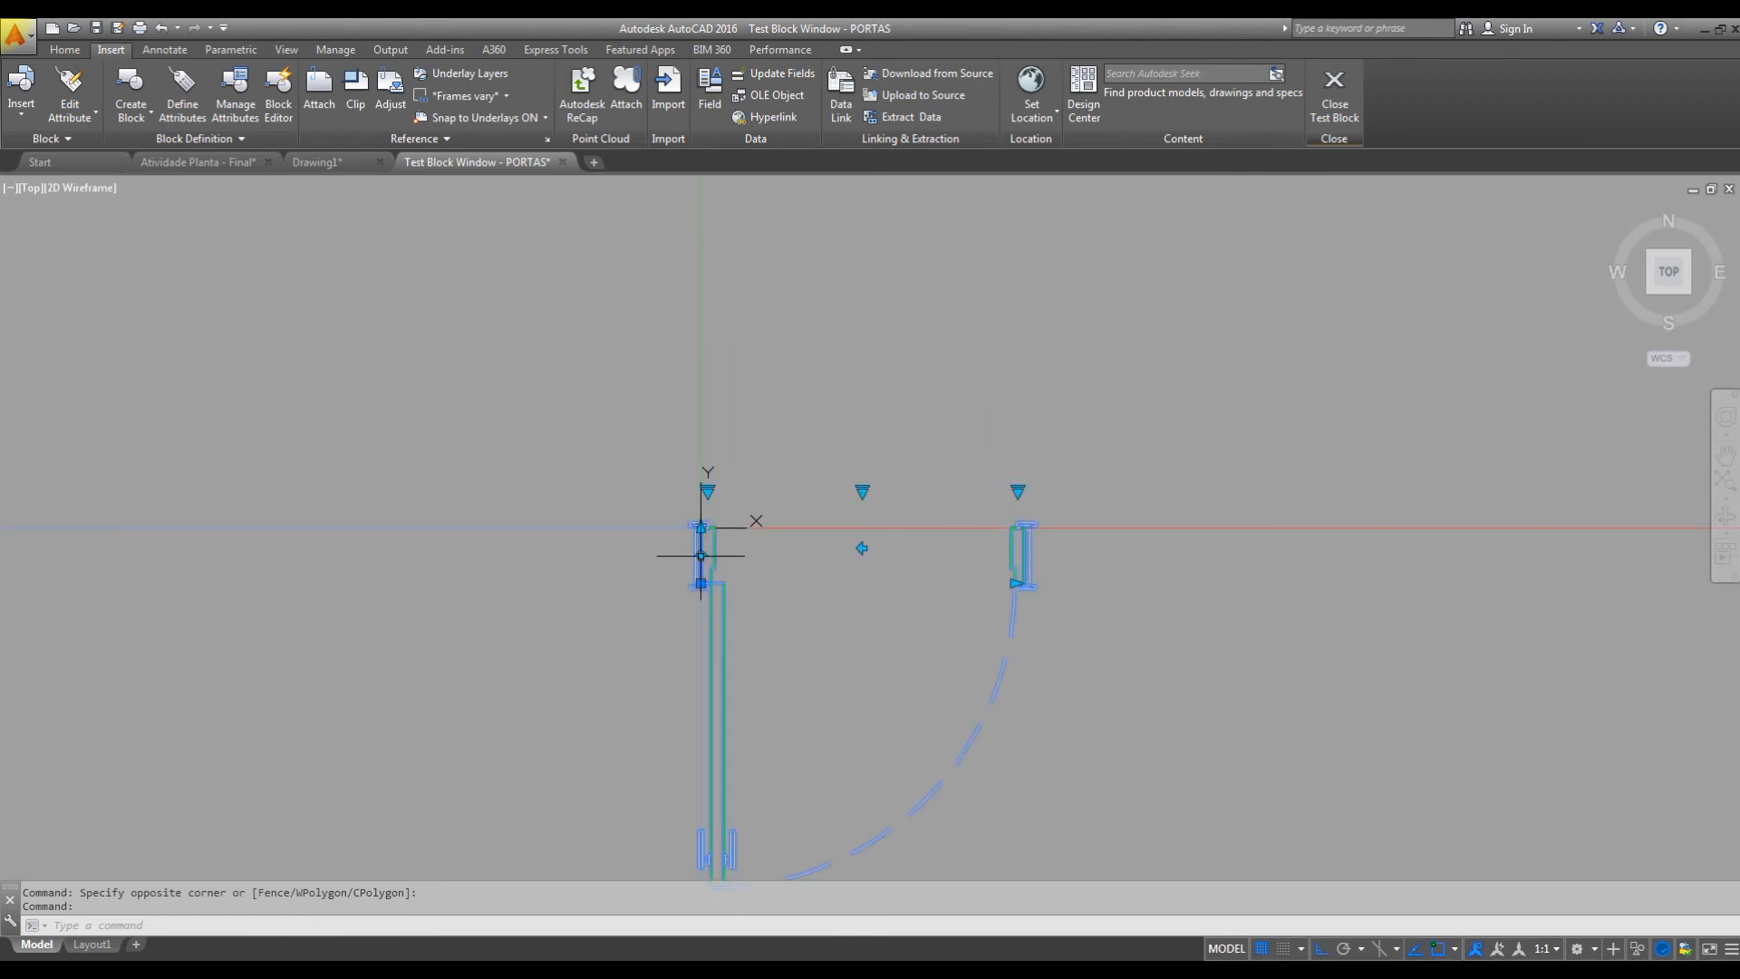
click(701, 555)
click(862, 563)
click(862, 563)
Set the test door's width to P - 100 and its jamb depth to 20 cm.
click(1017, 621)
click(1069, 715)
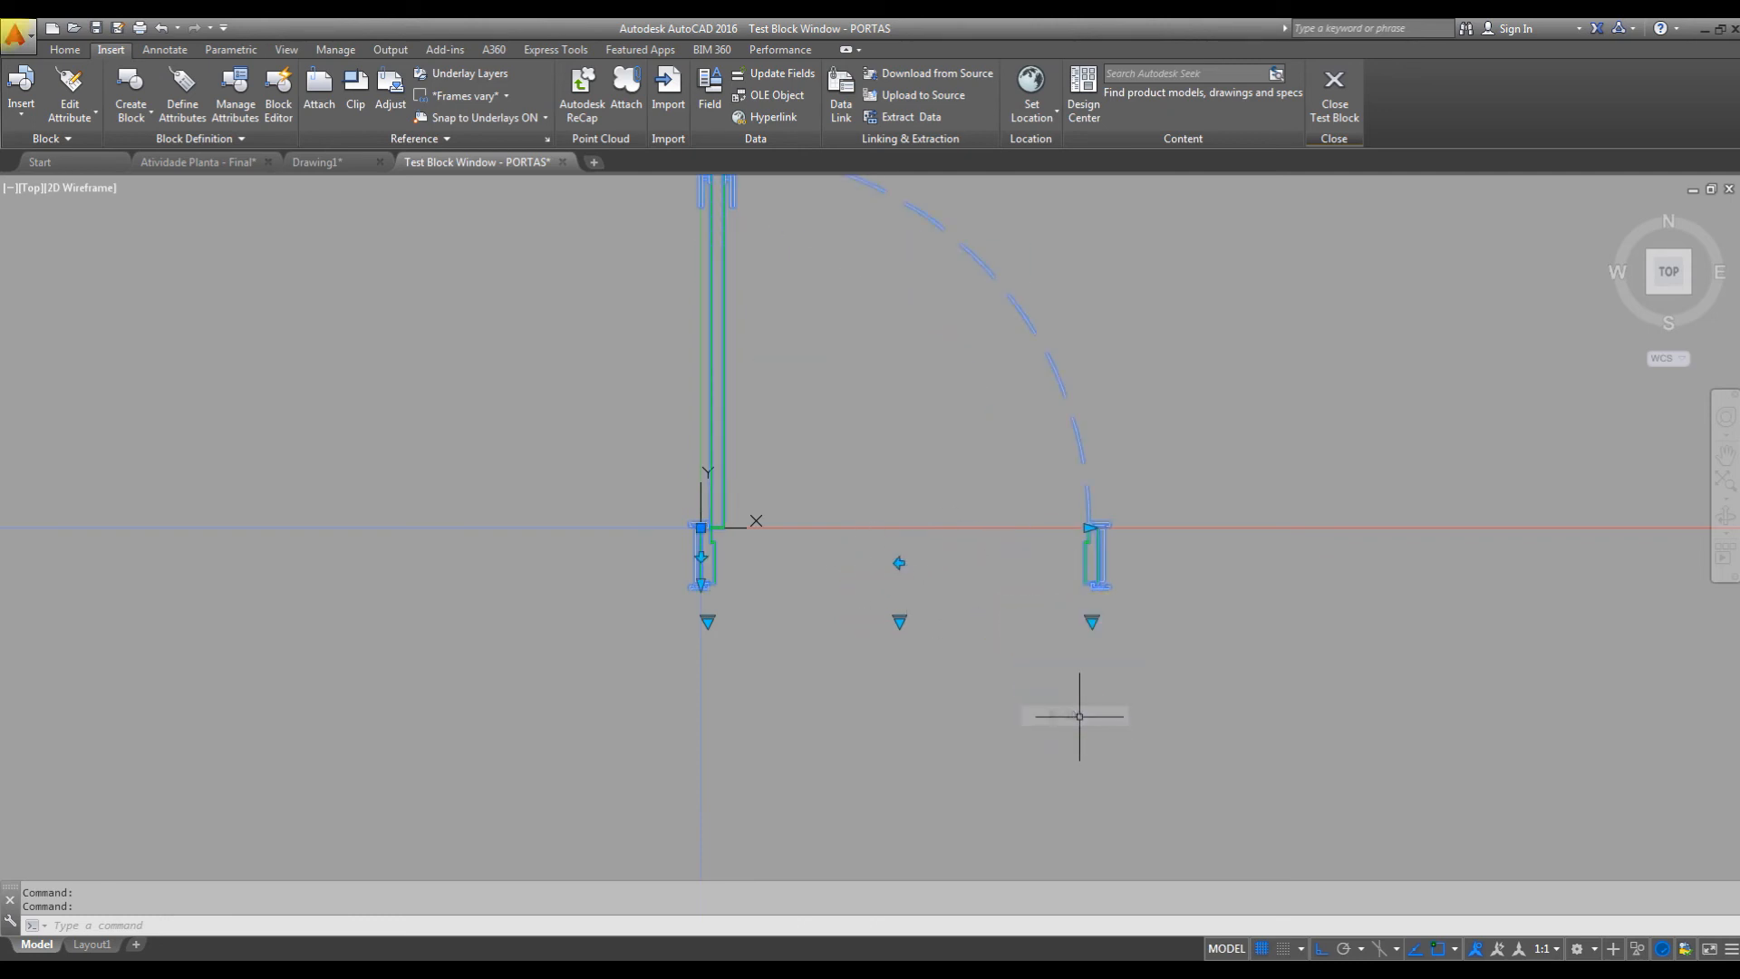
click(708, 622)
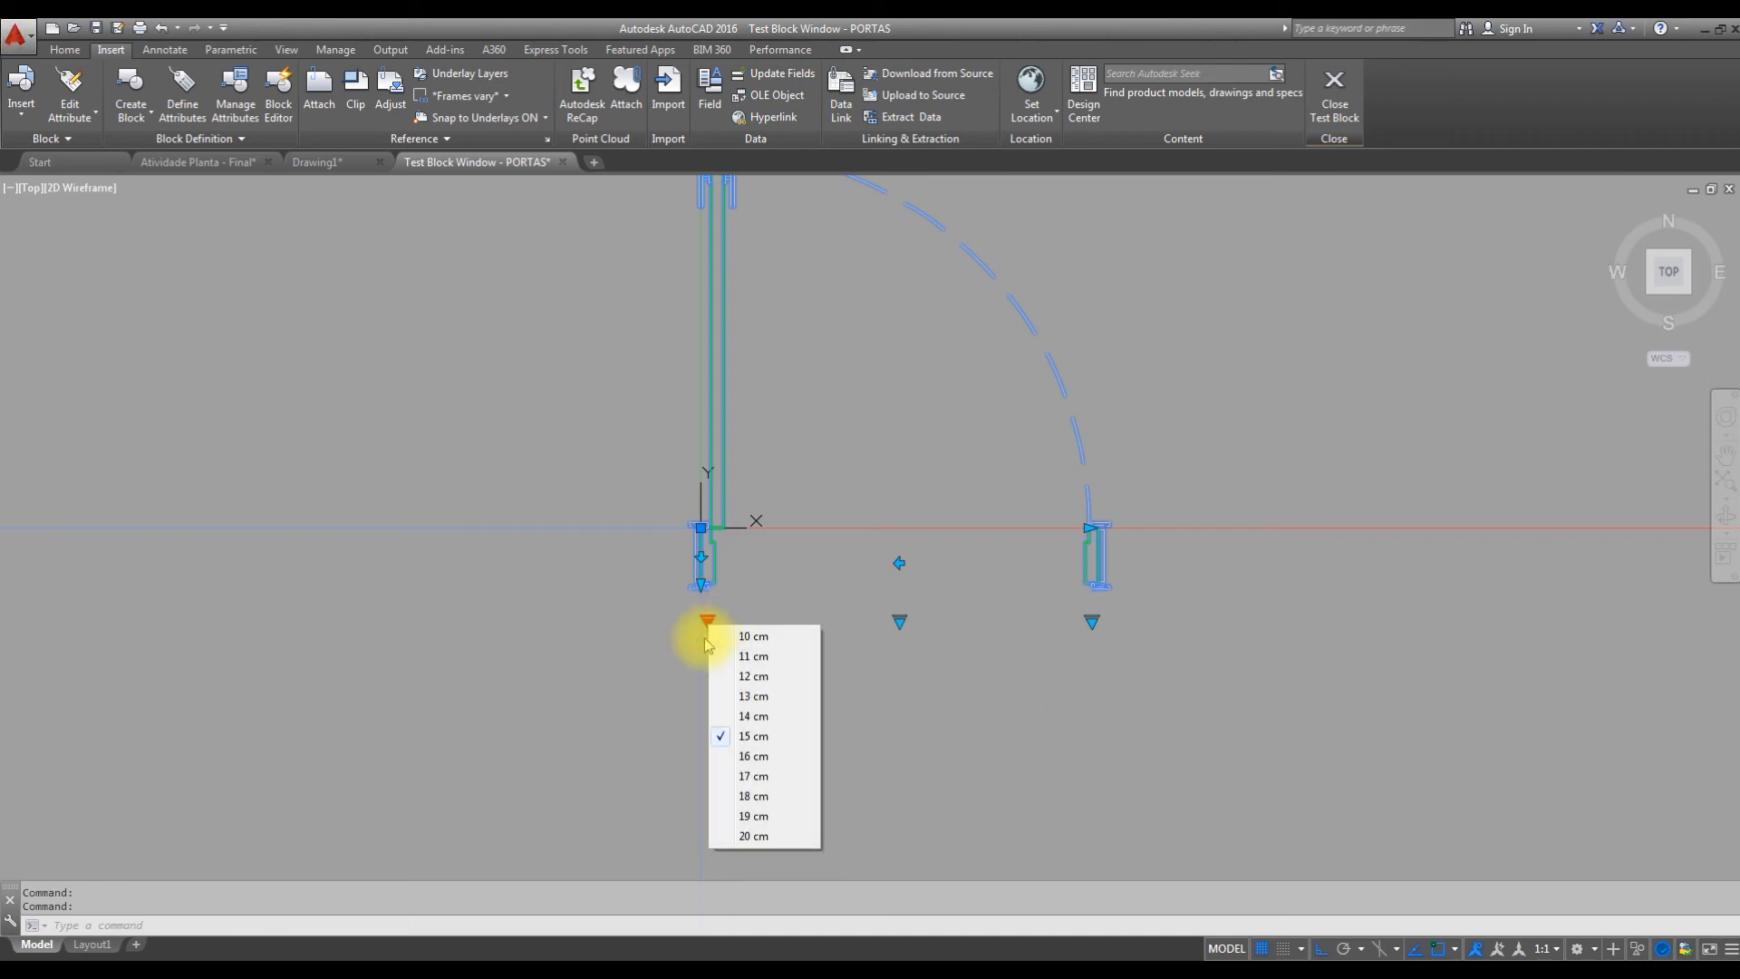
click(767, 837)
middle_drag(827, 742, 816, 777)
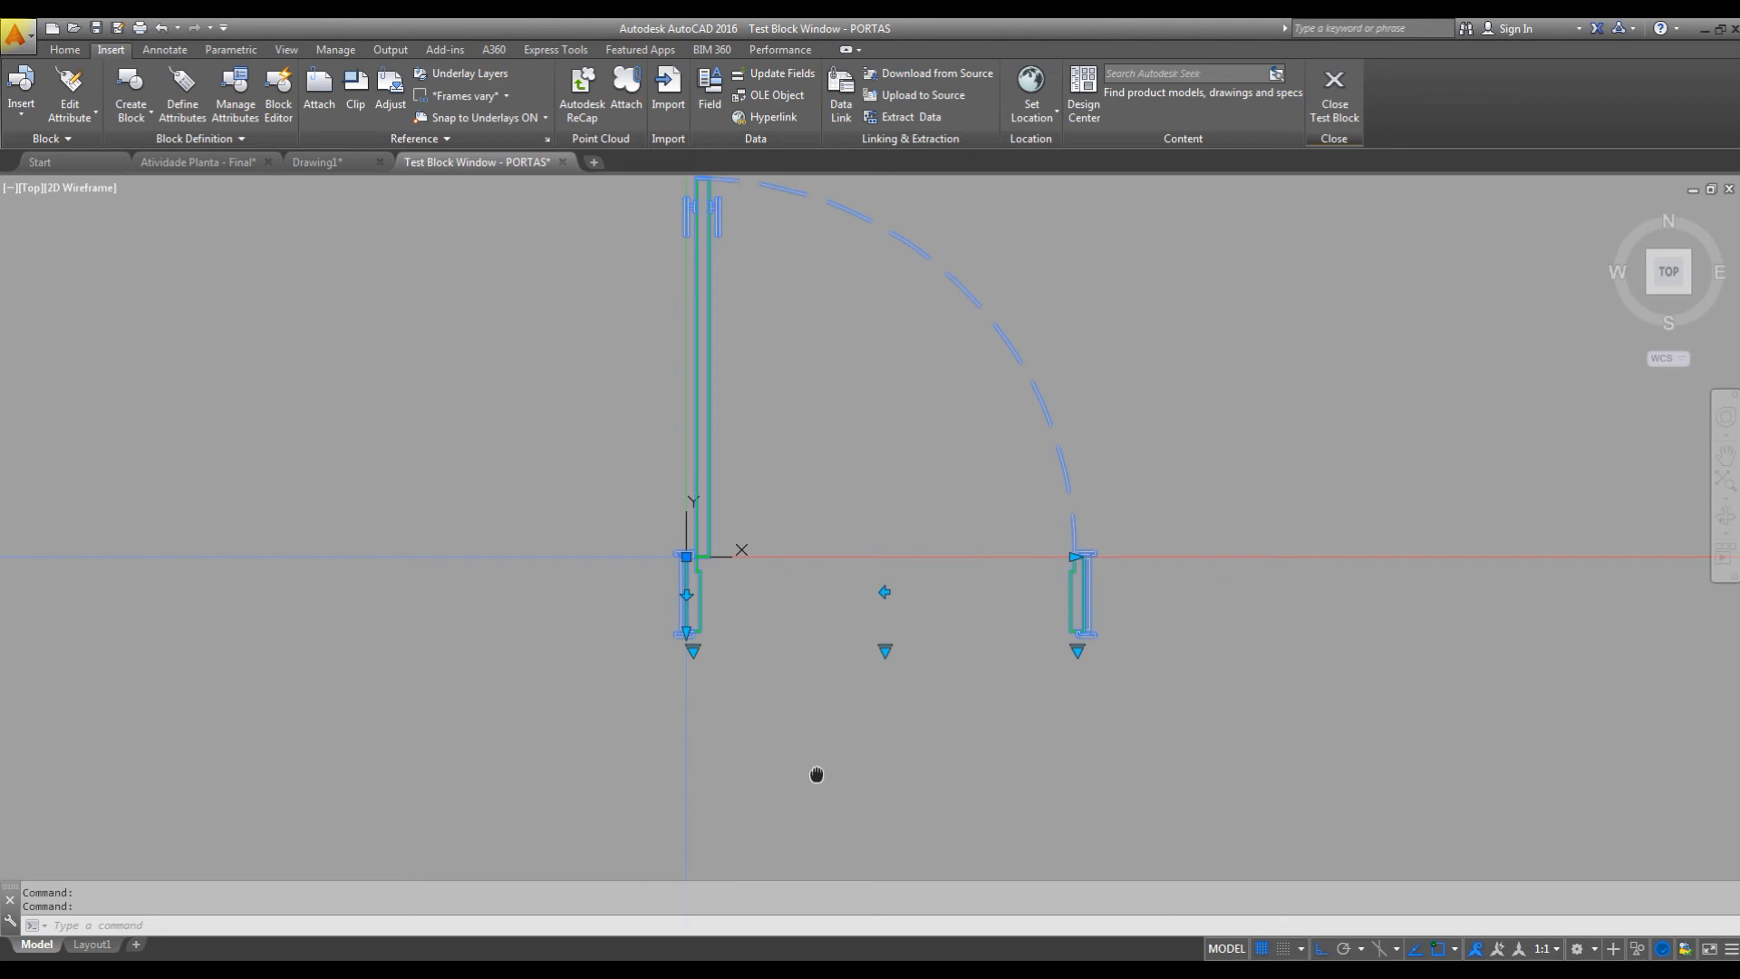
Flip the enlarged test door about its vertical axis, and about its horizontal axis and back.
click(887, 592)
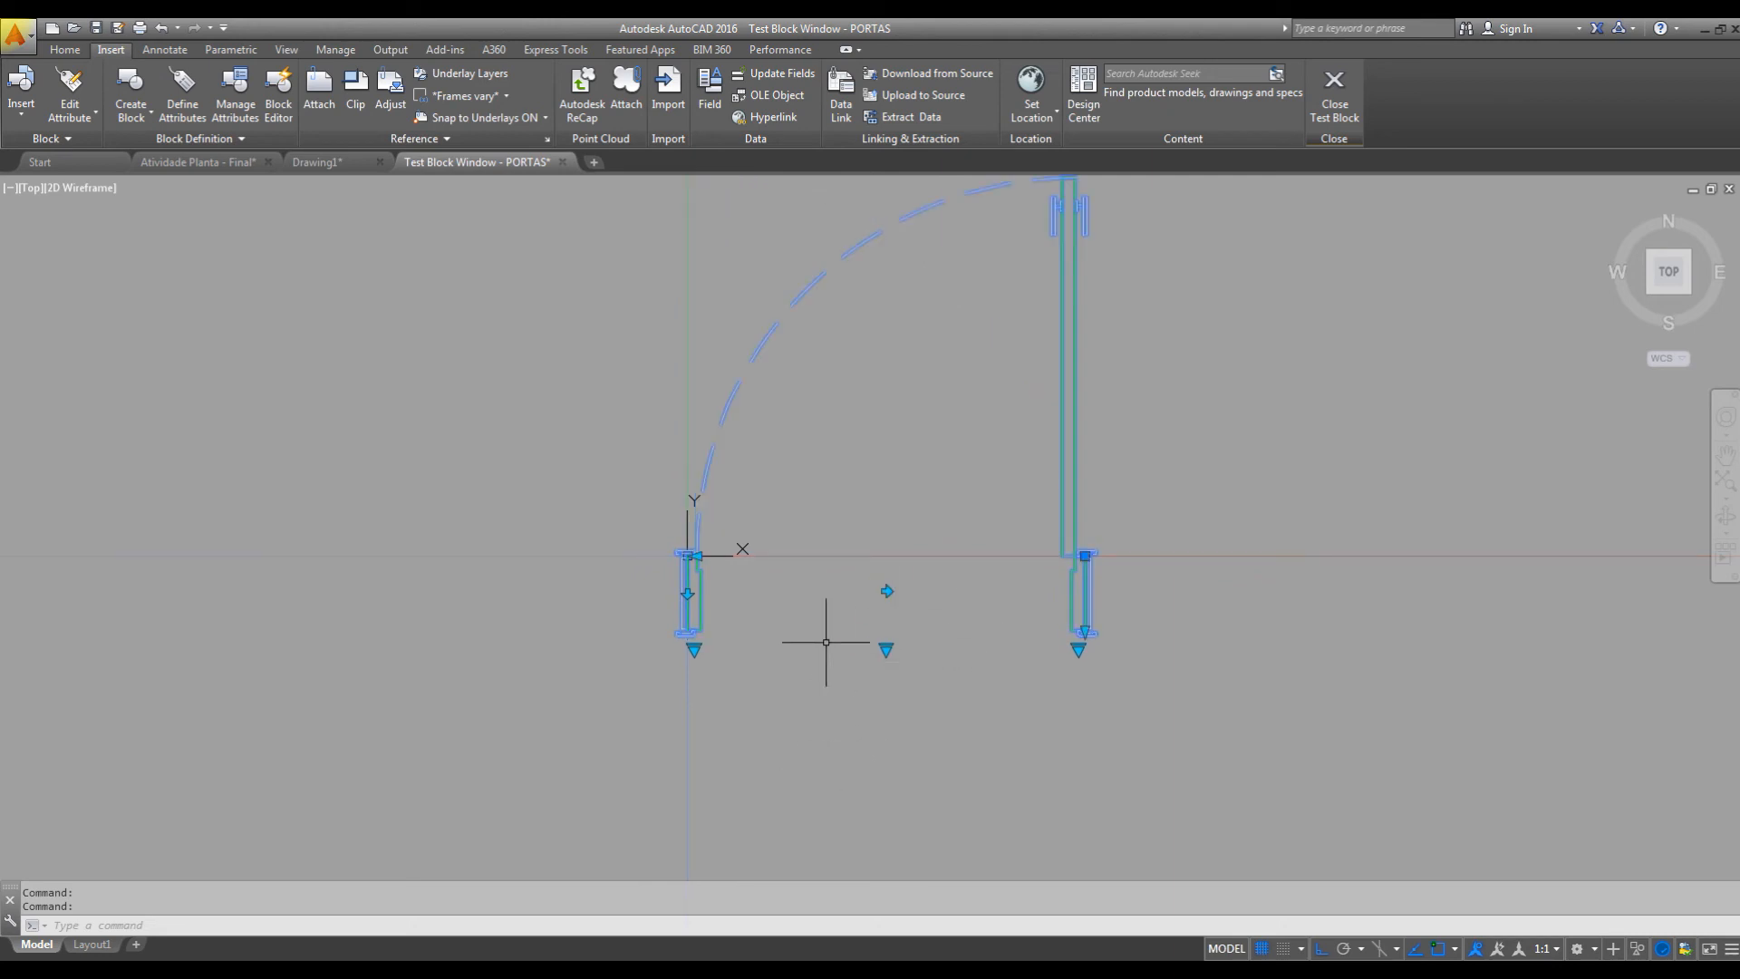
click(687, 593)
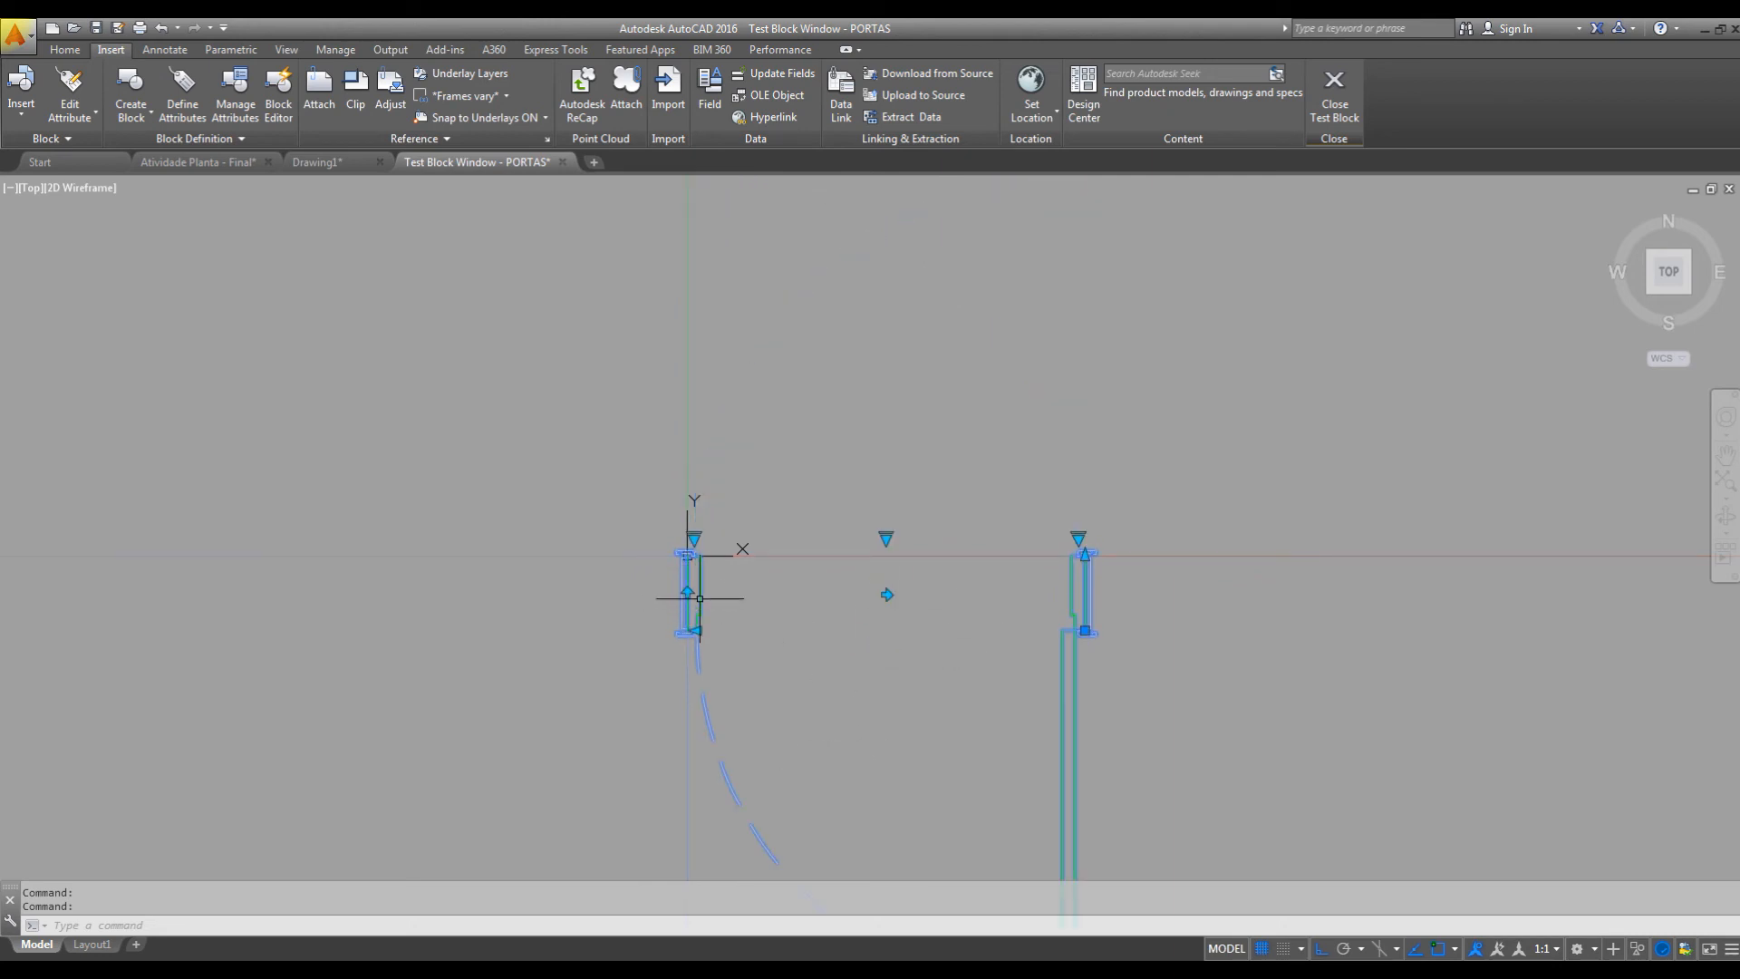
click(687, 593)
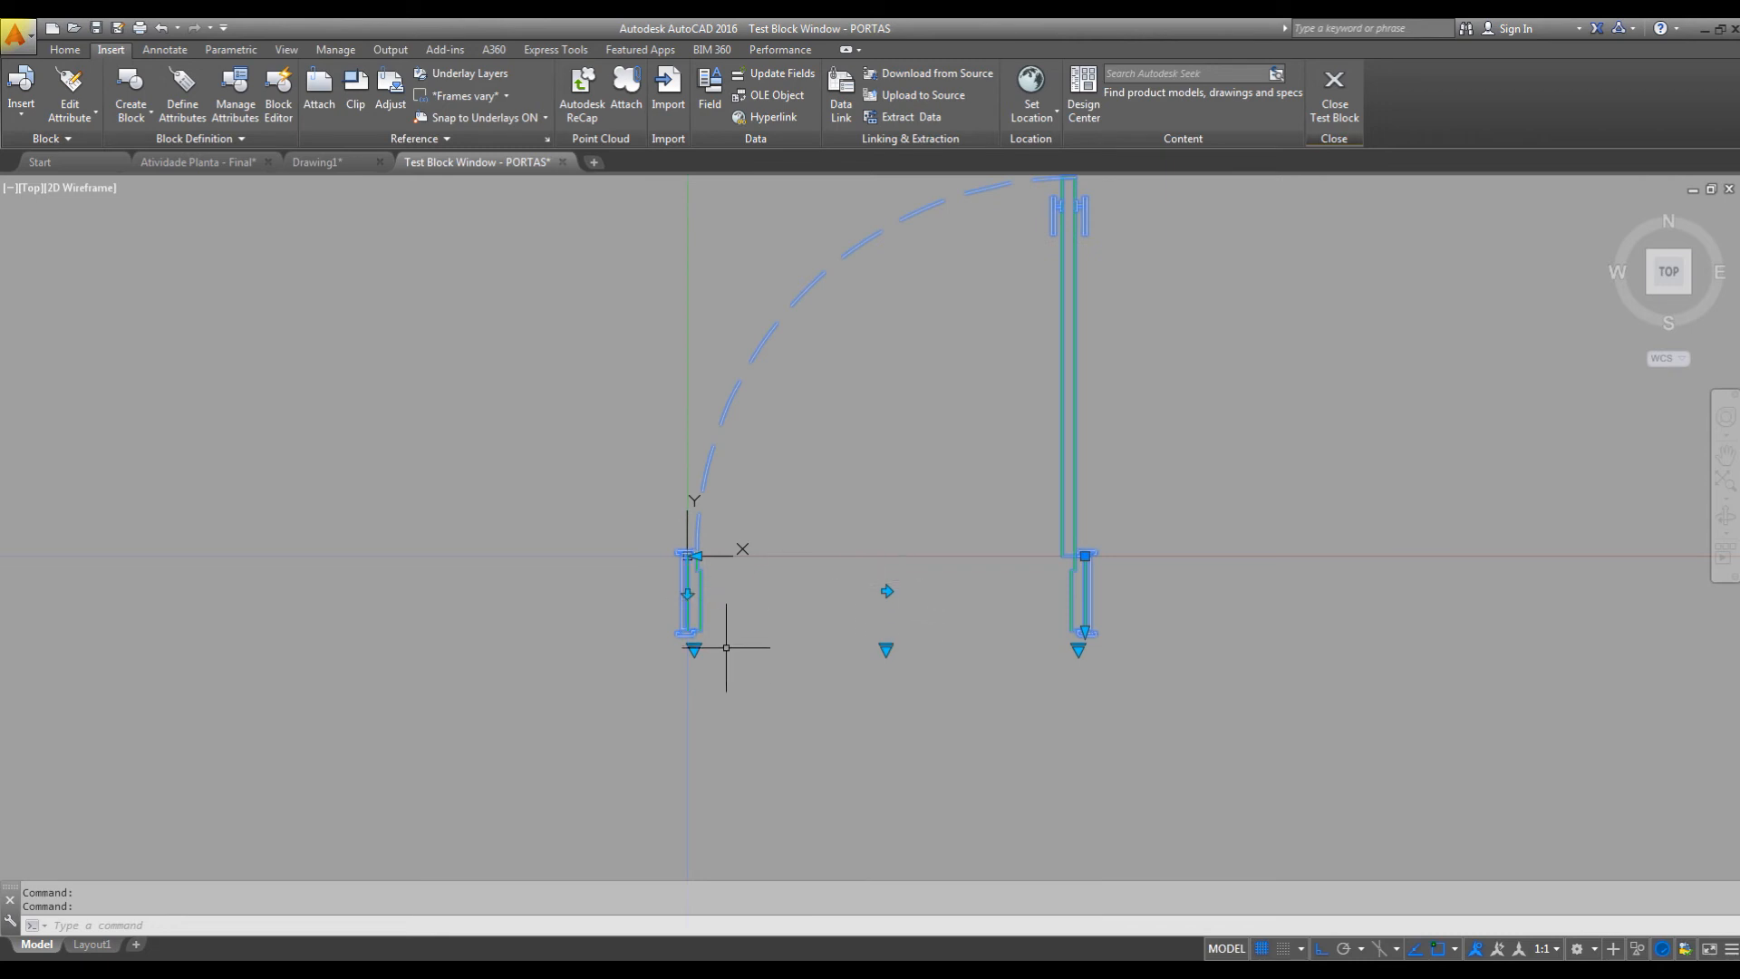
Check the width list of the flipped test door and set its jamb depth to 10 cm.
click(693, 648)
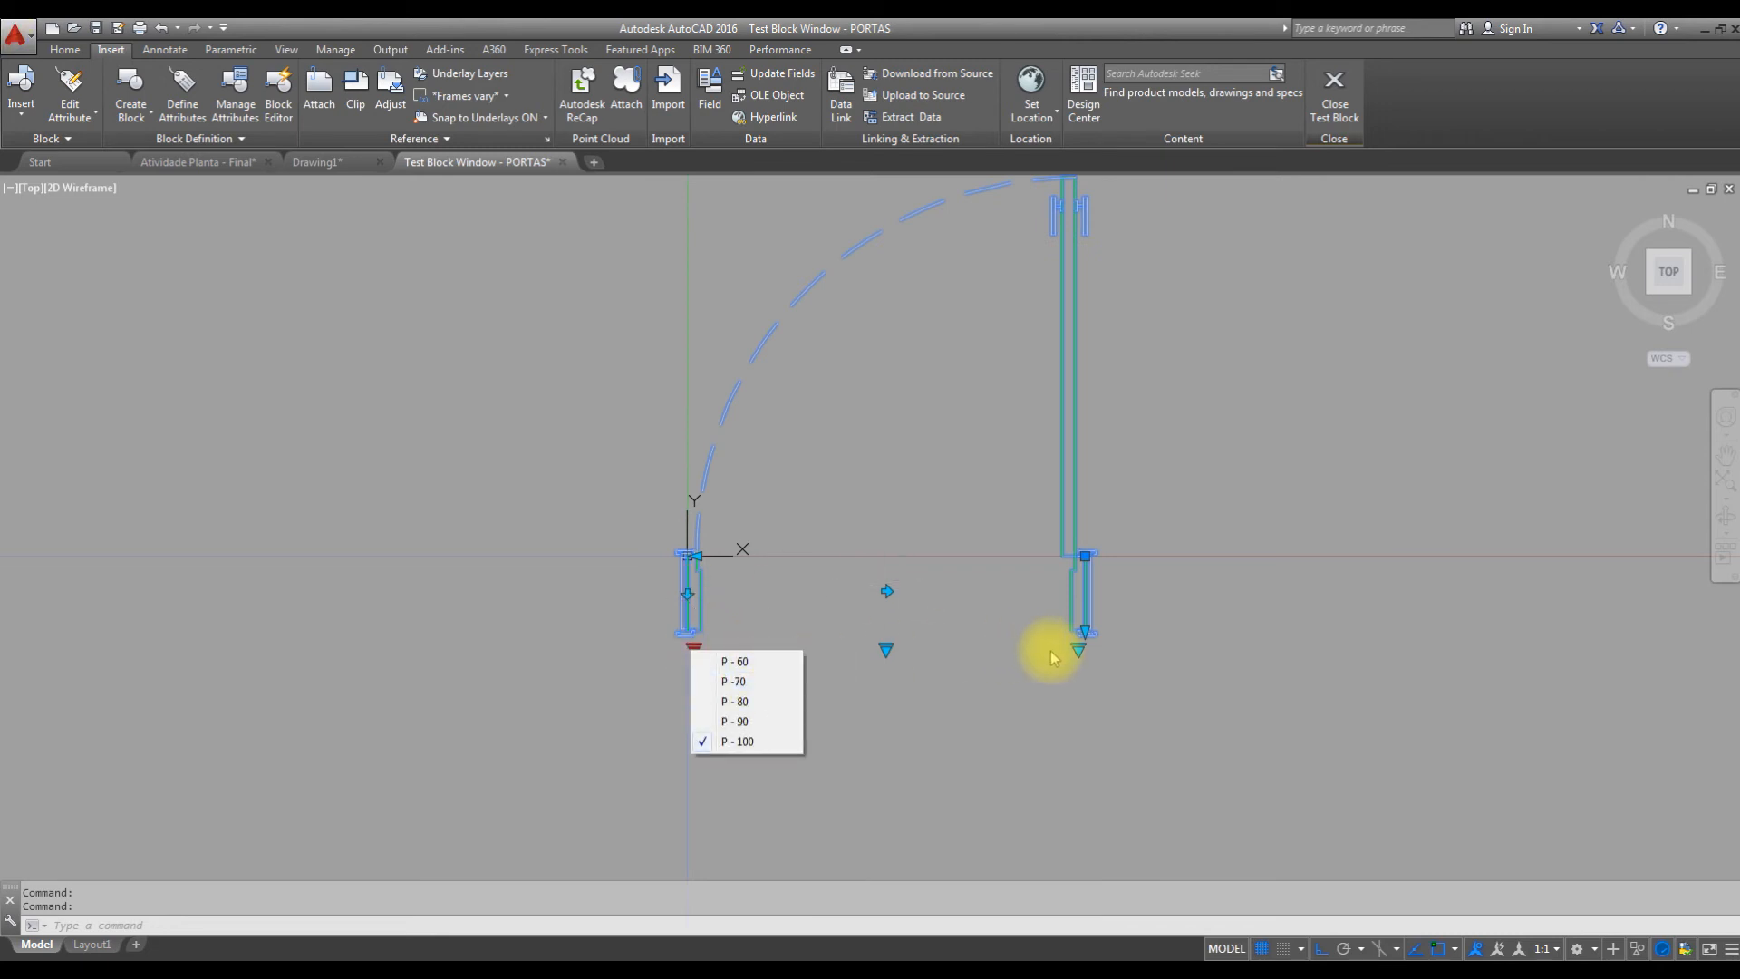
click(1077, 650)
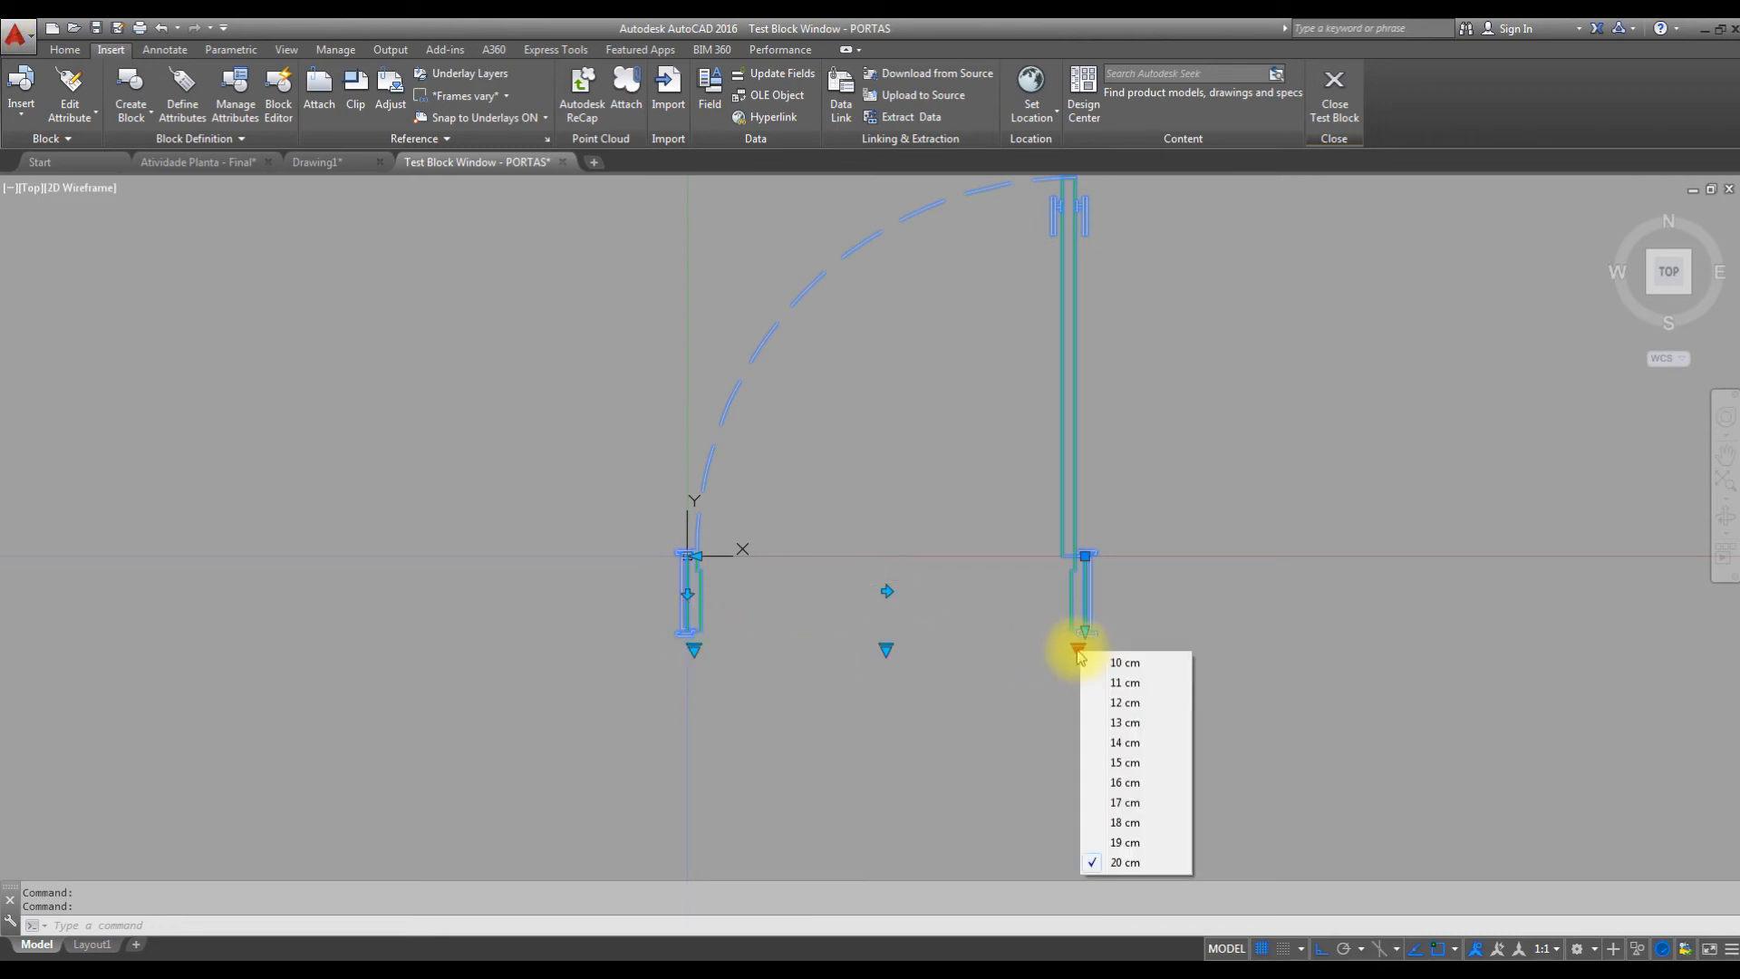
click(1145, 664)
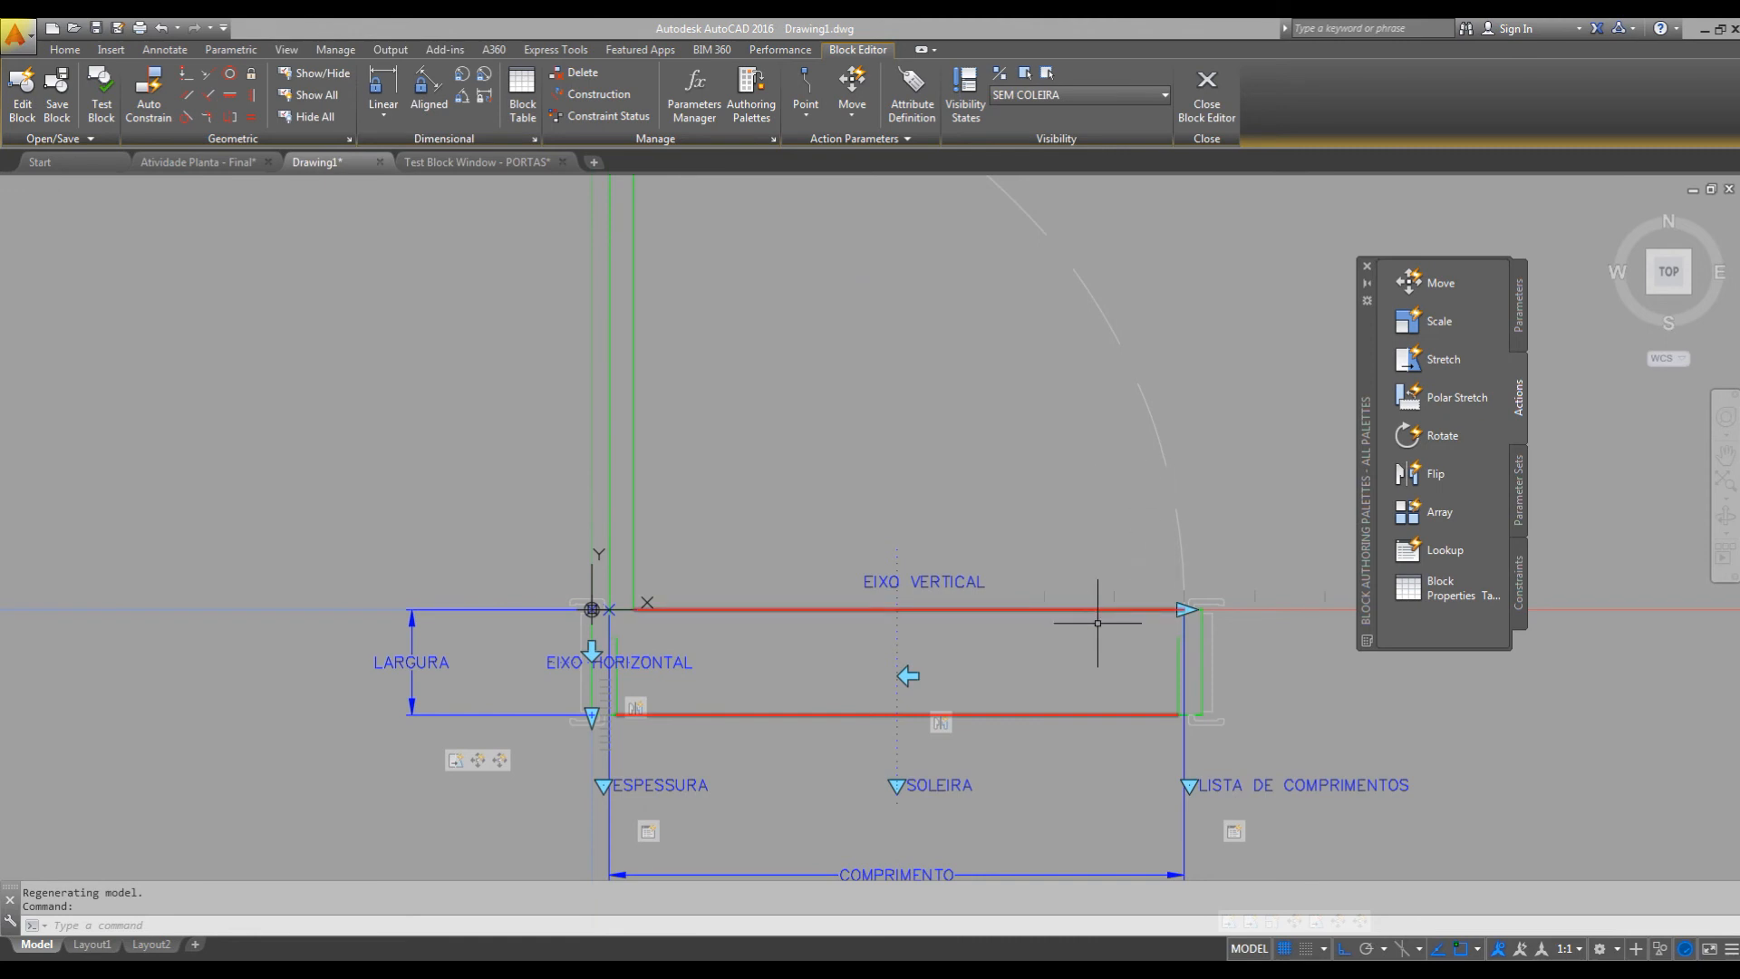
Close the PORTAS block test and return to the block definition.
scroll(1123, 620, down, 5)
scroll(1088, 612, up, 3)
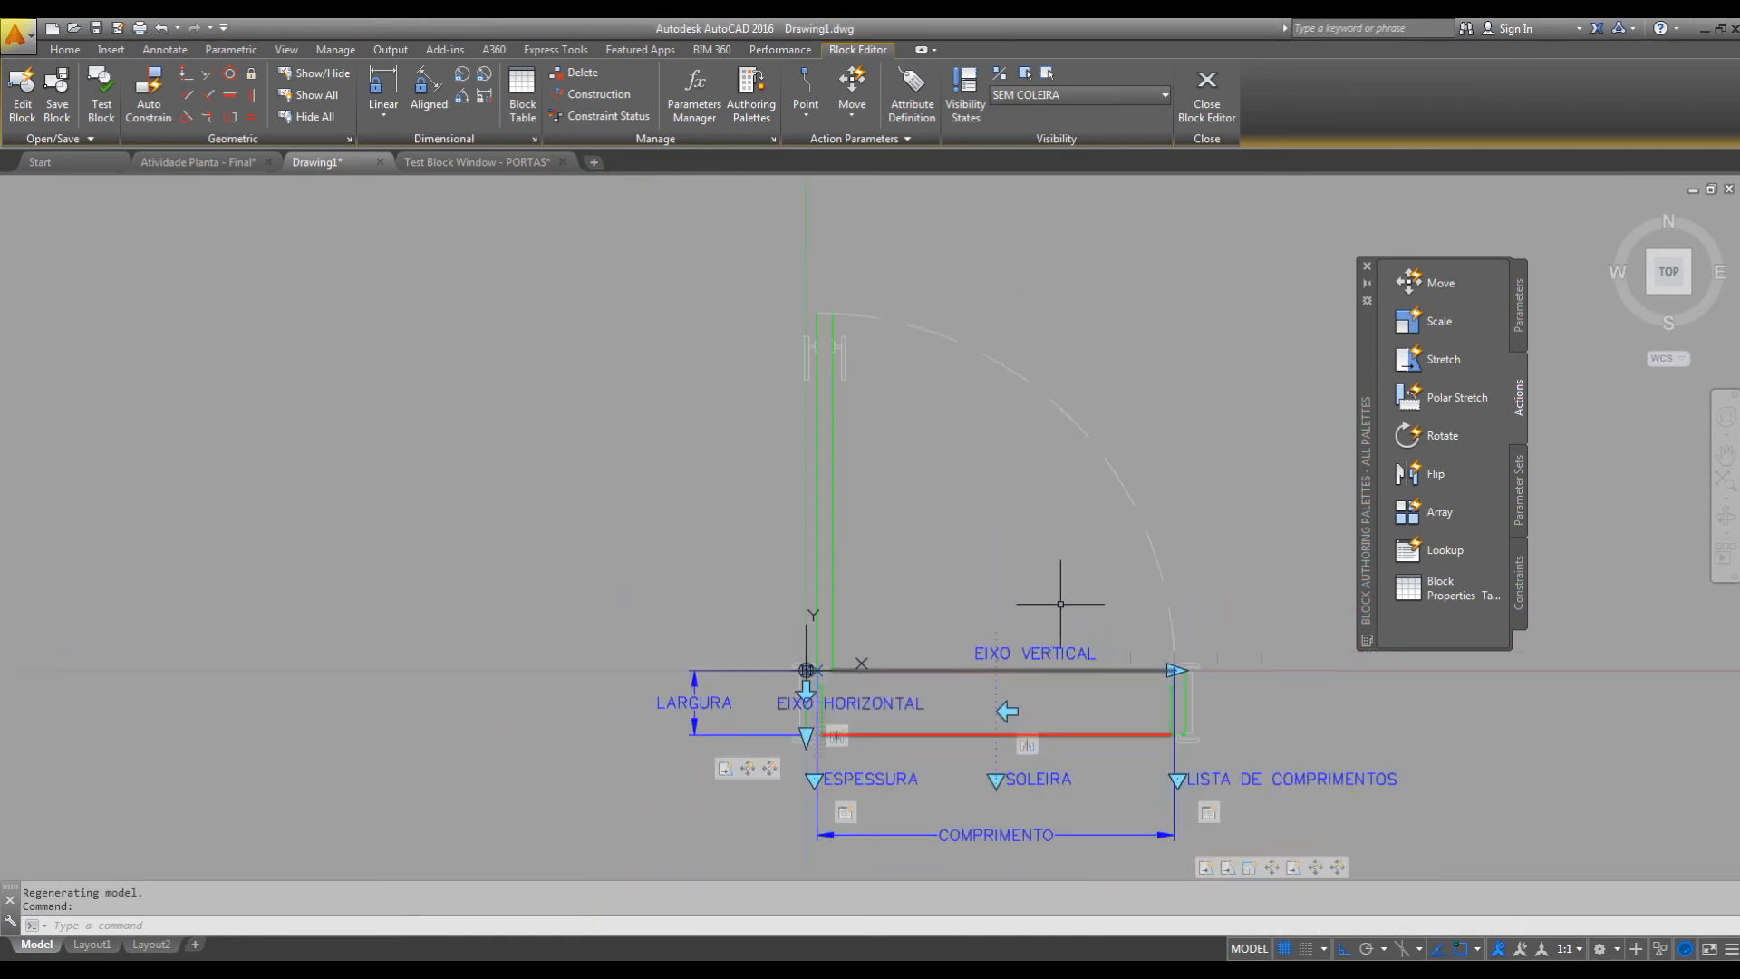
click(102, 91)
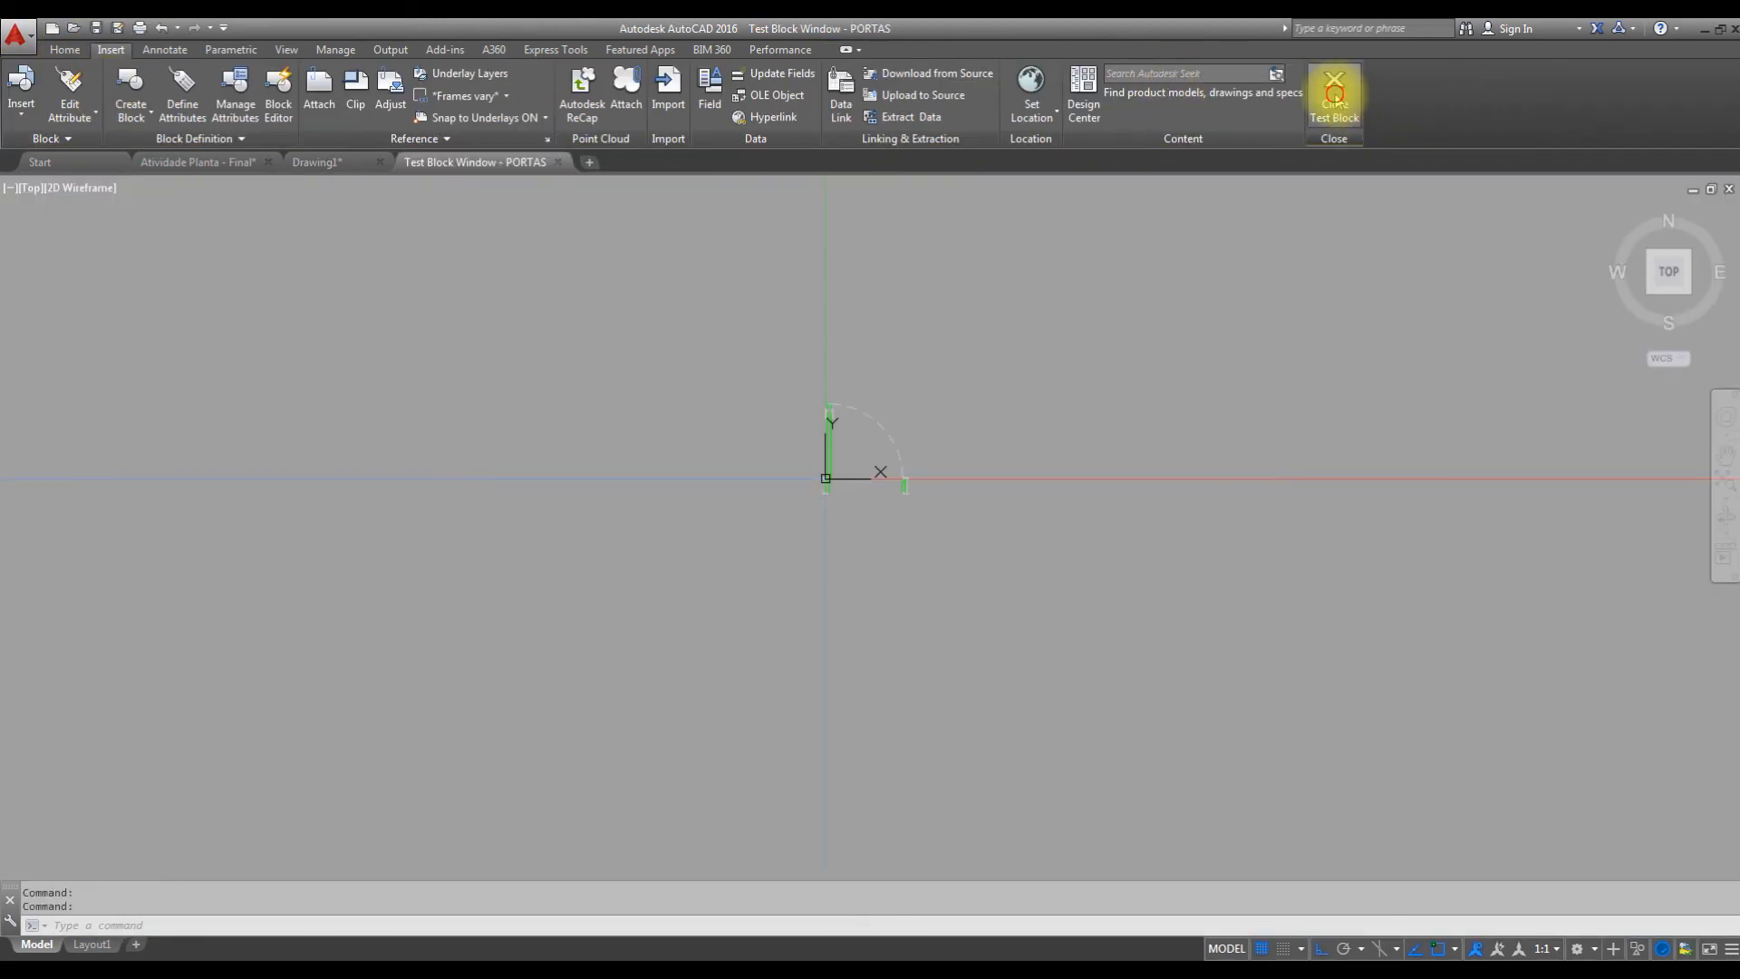
click(1335, 93)
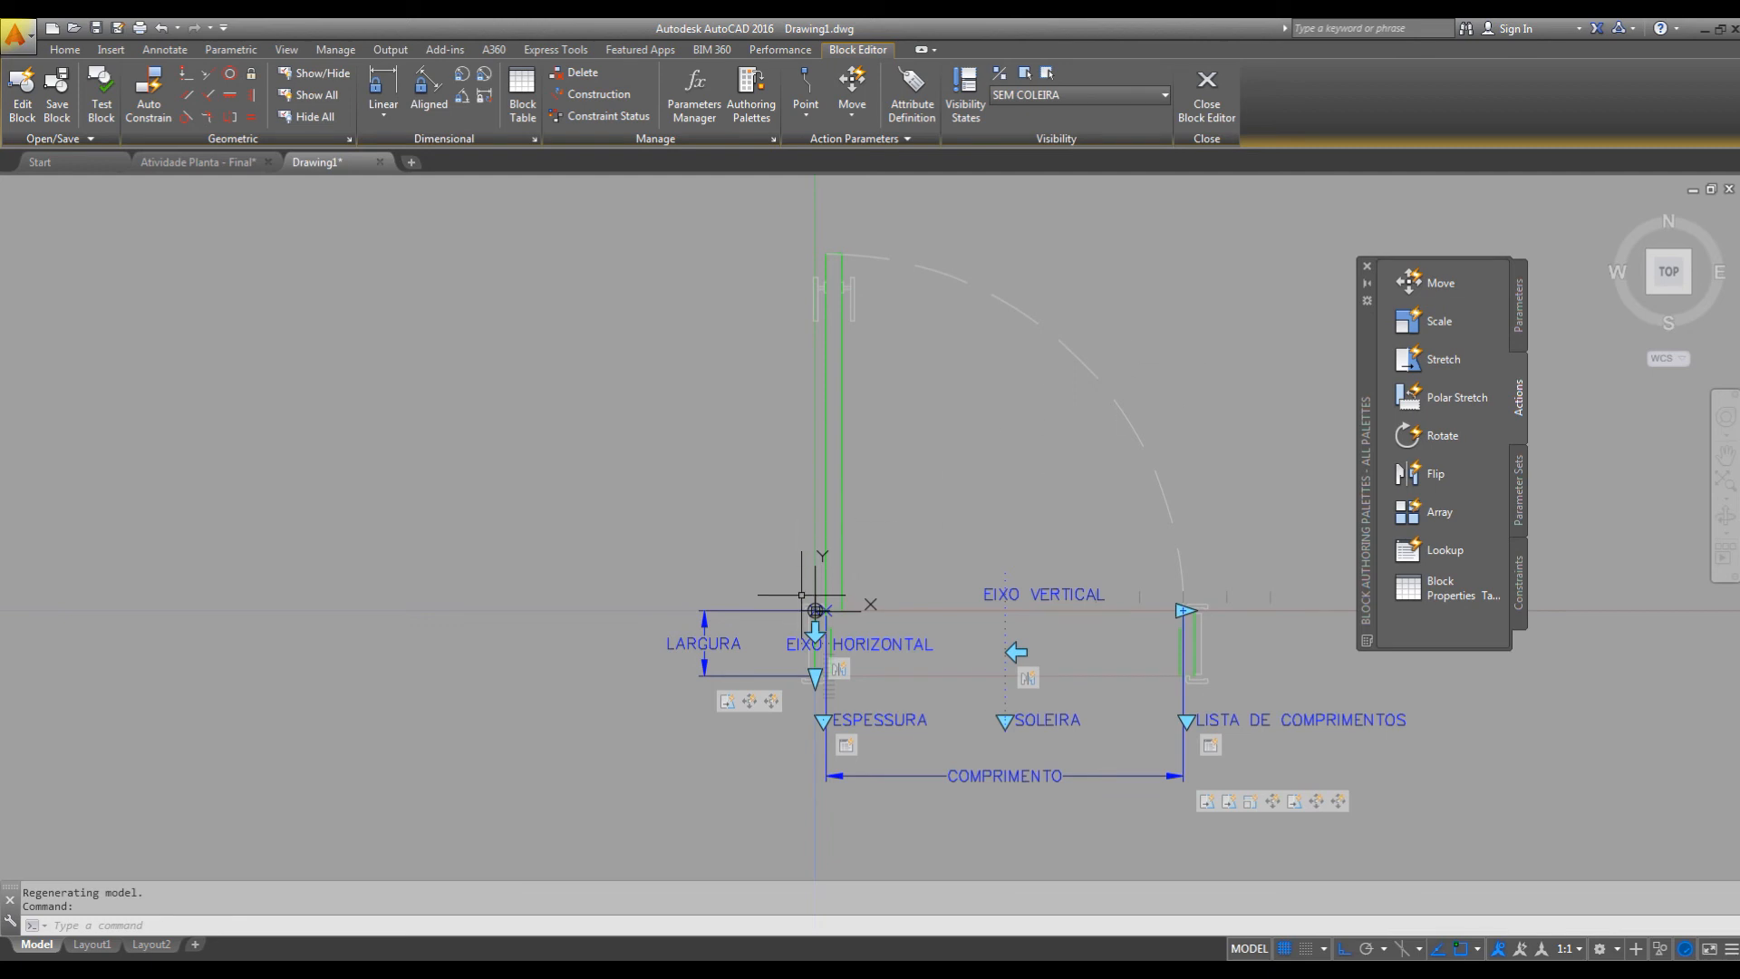
Make the EIXO HORIZONTAL flip parameter visible in the current SEM COLEIRA visibility state.
scroll(801, 596, up, 2)
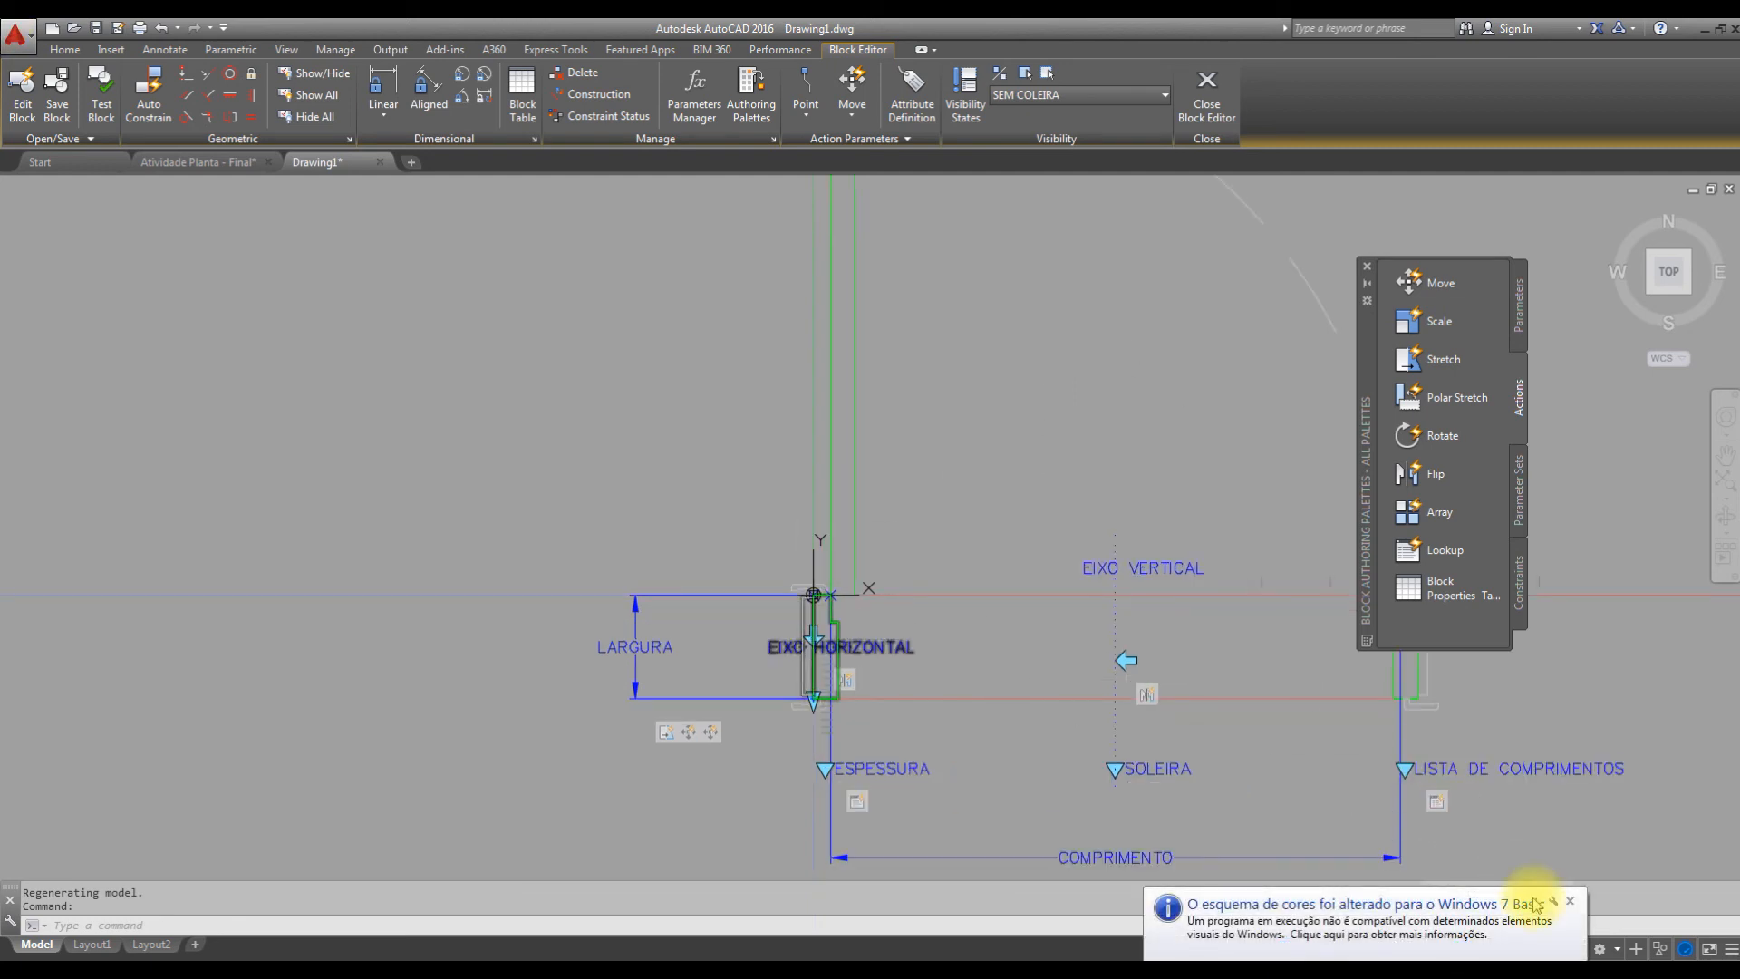
click(1569, 901)
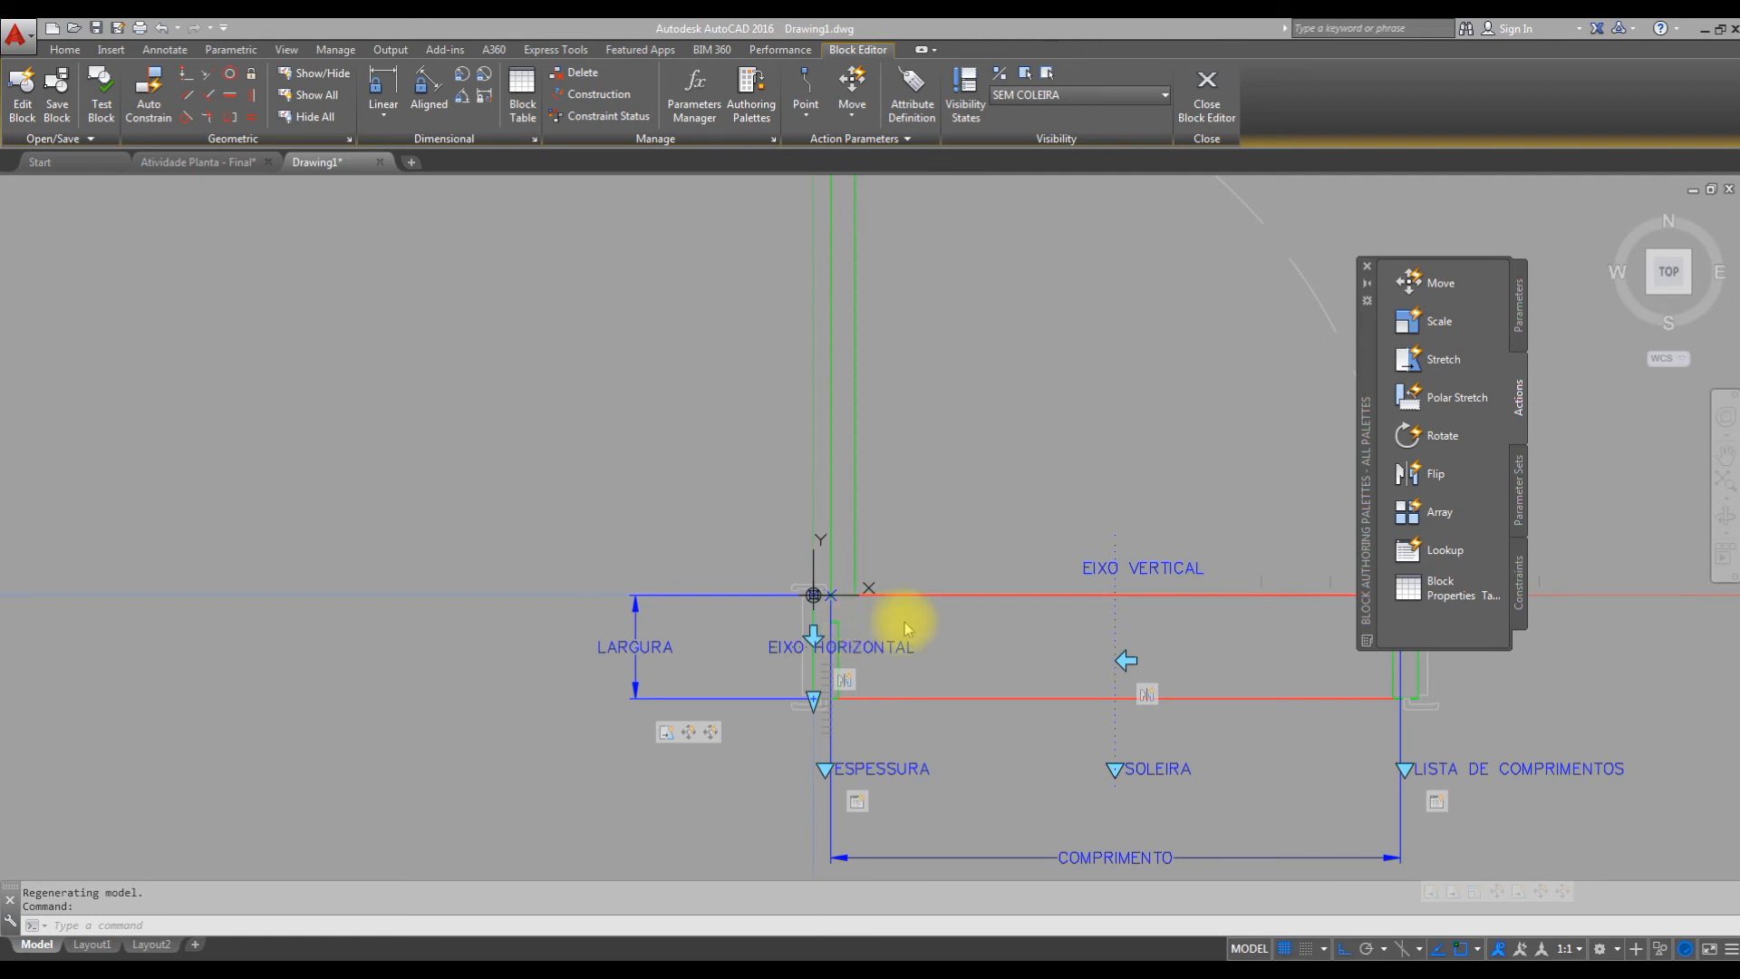
click(877, 662)
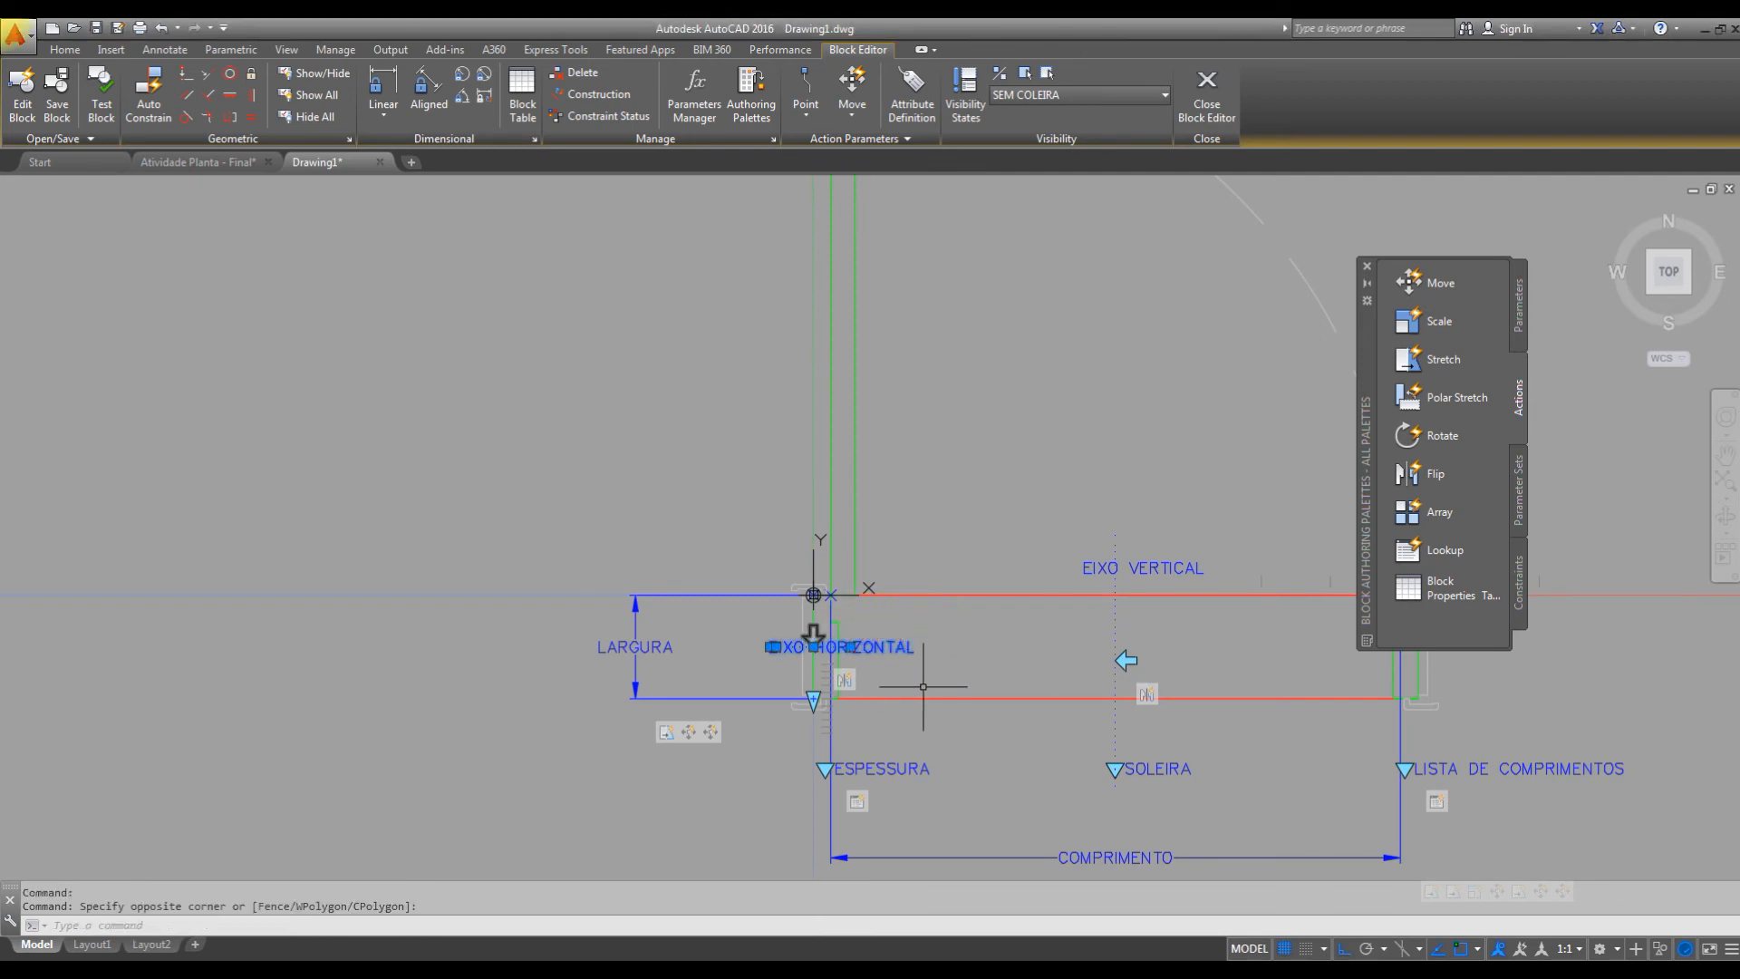
middle_drag(948, 652, 950, 644)
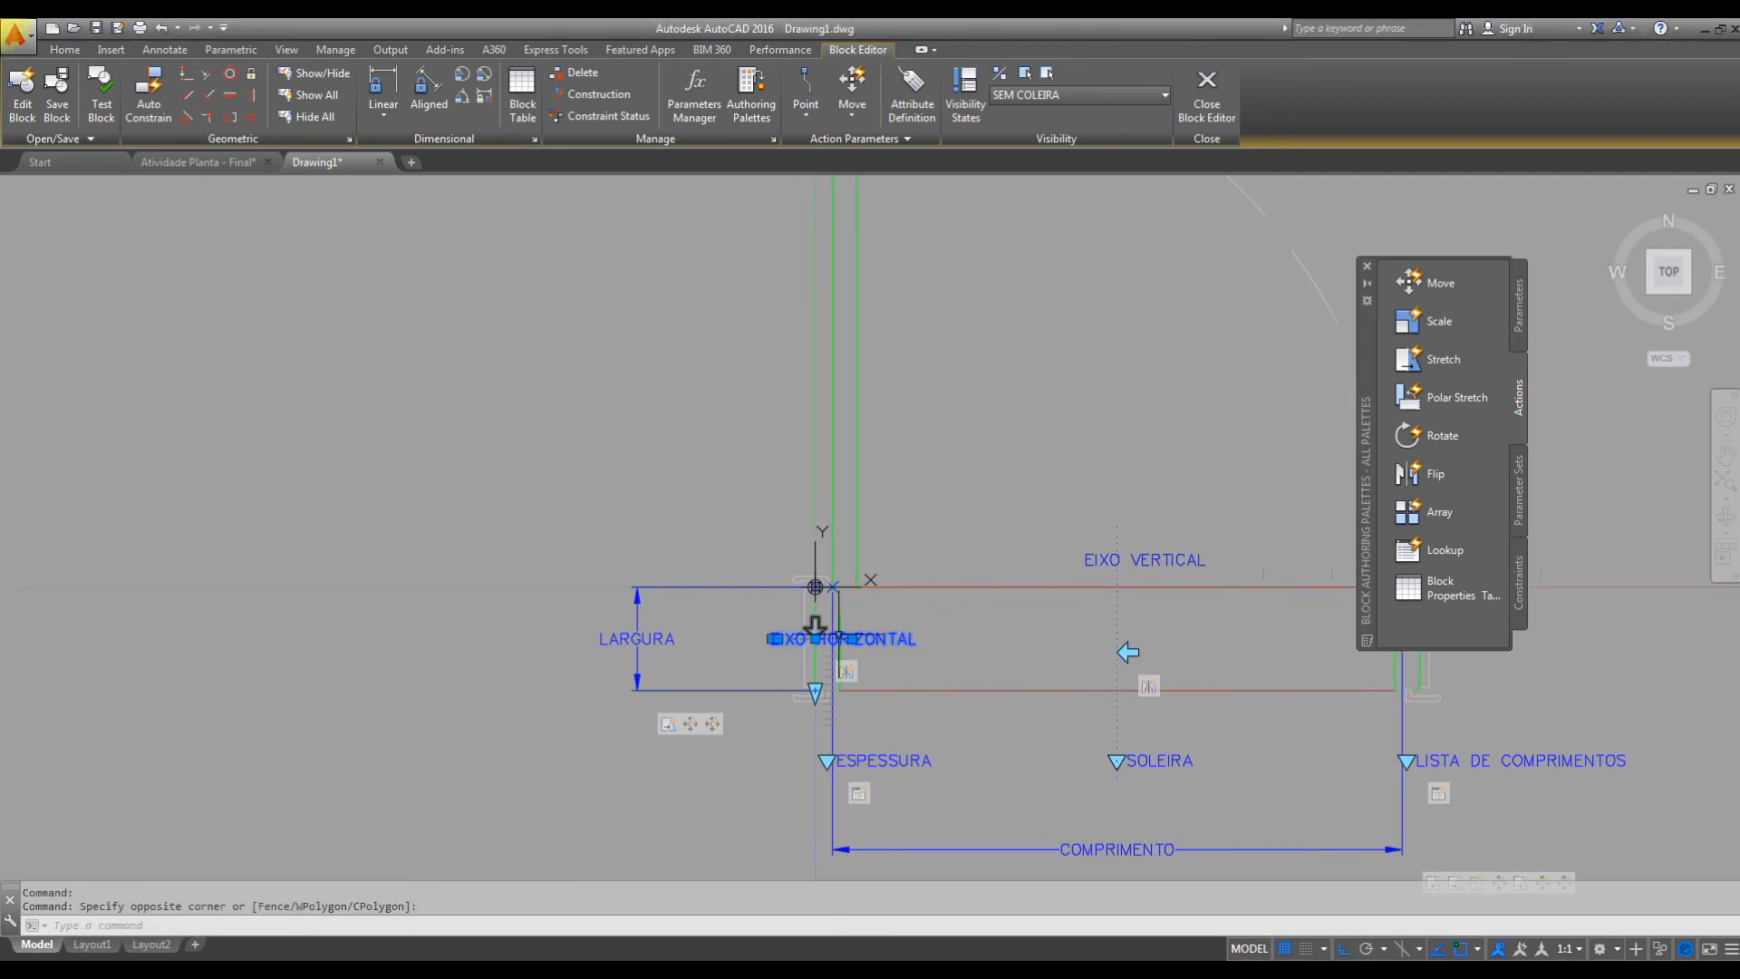
click(1030, 75)
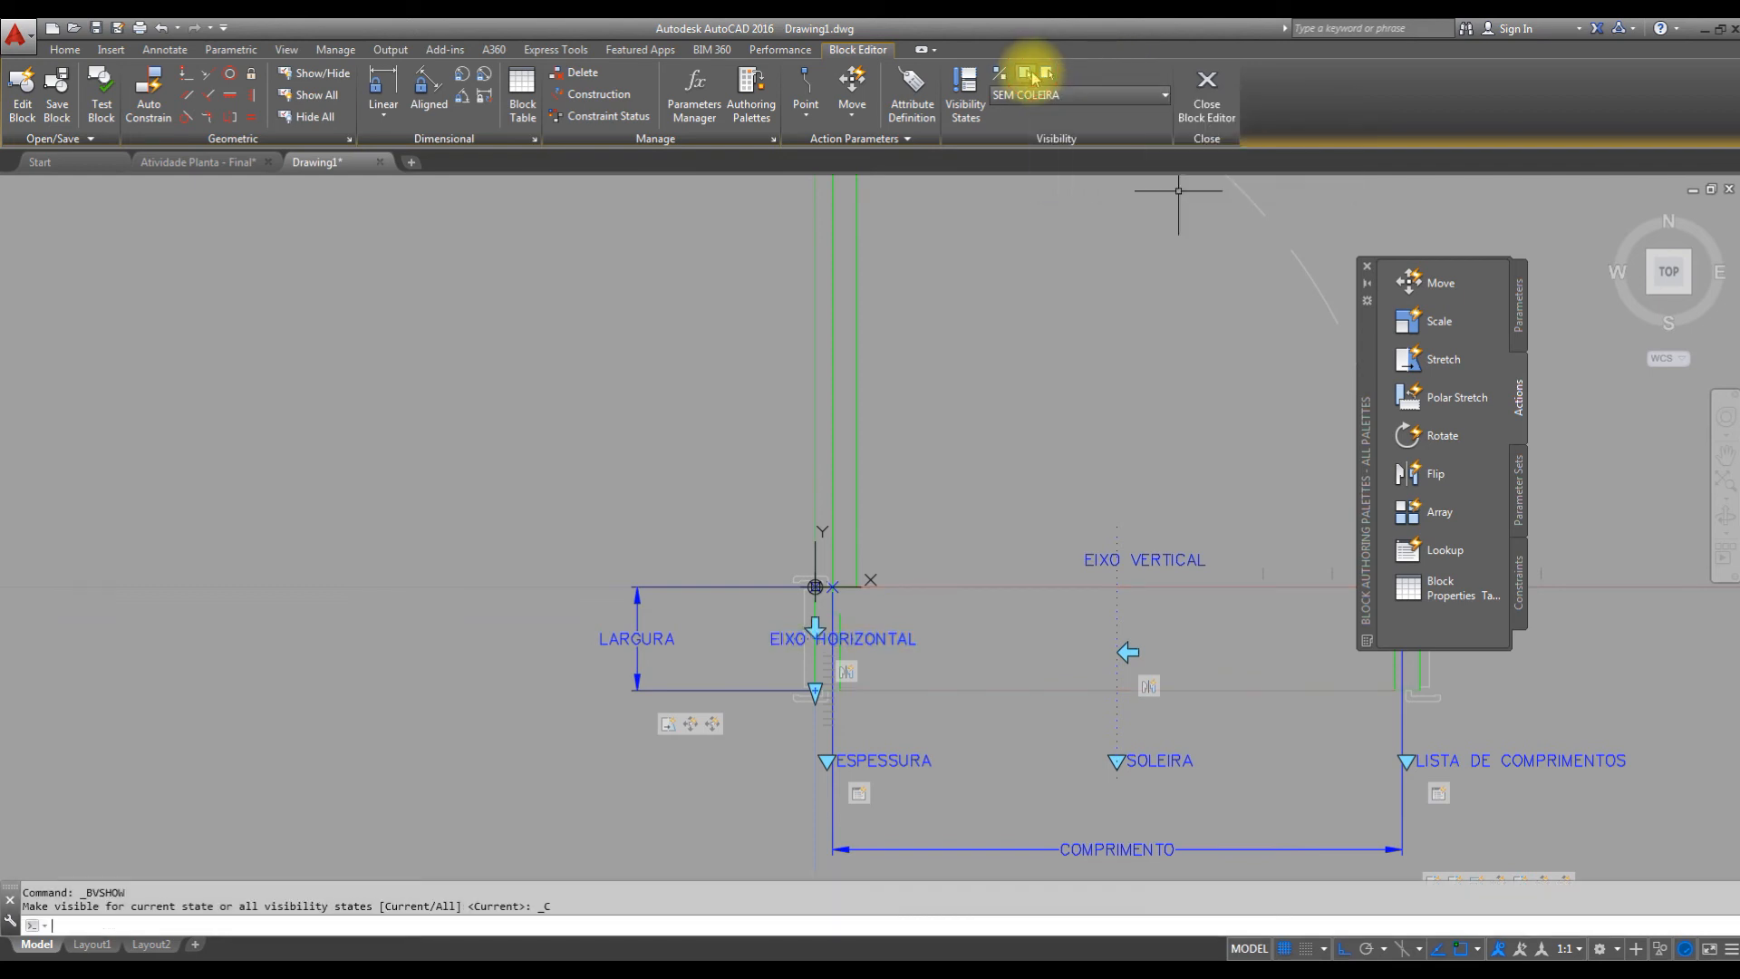
Switch to the COM SOLEIRA visibility state and make the EIXO HORIZONTAL flip parameter visible in it.
click(1132, 96)
click(1082, 120)
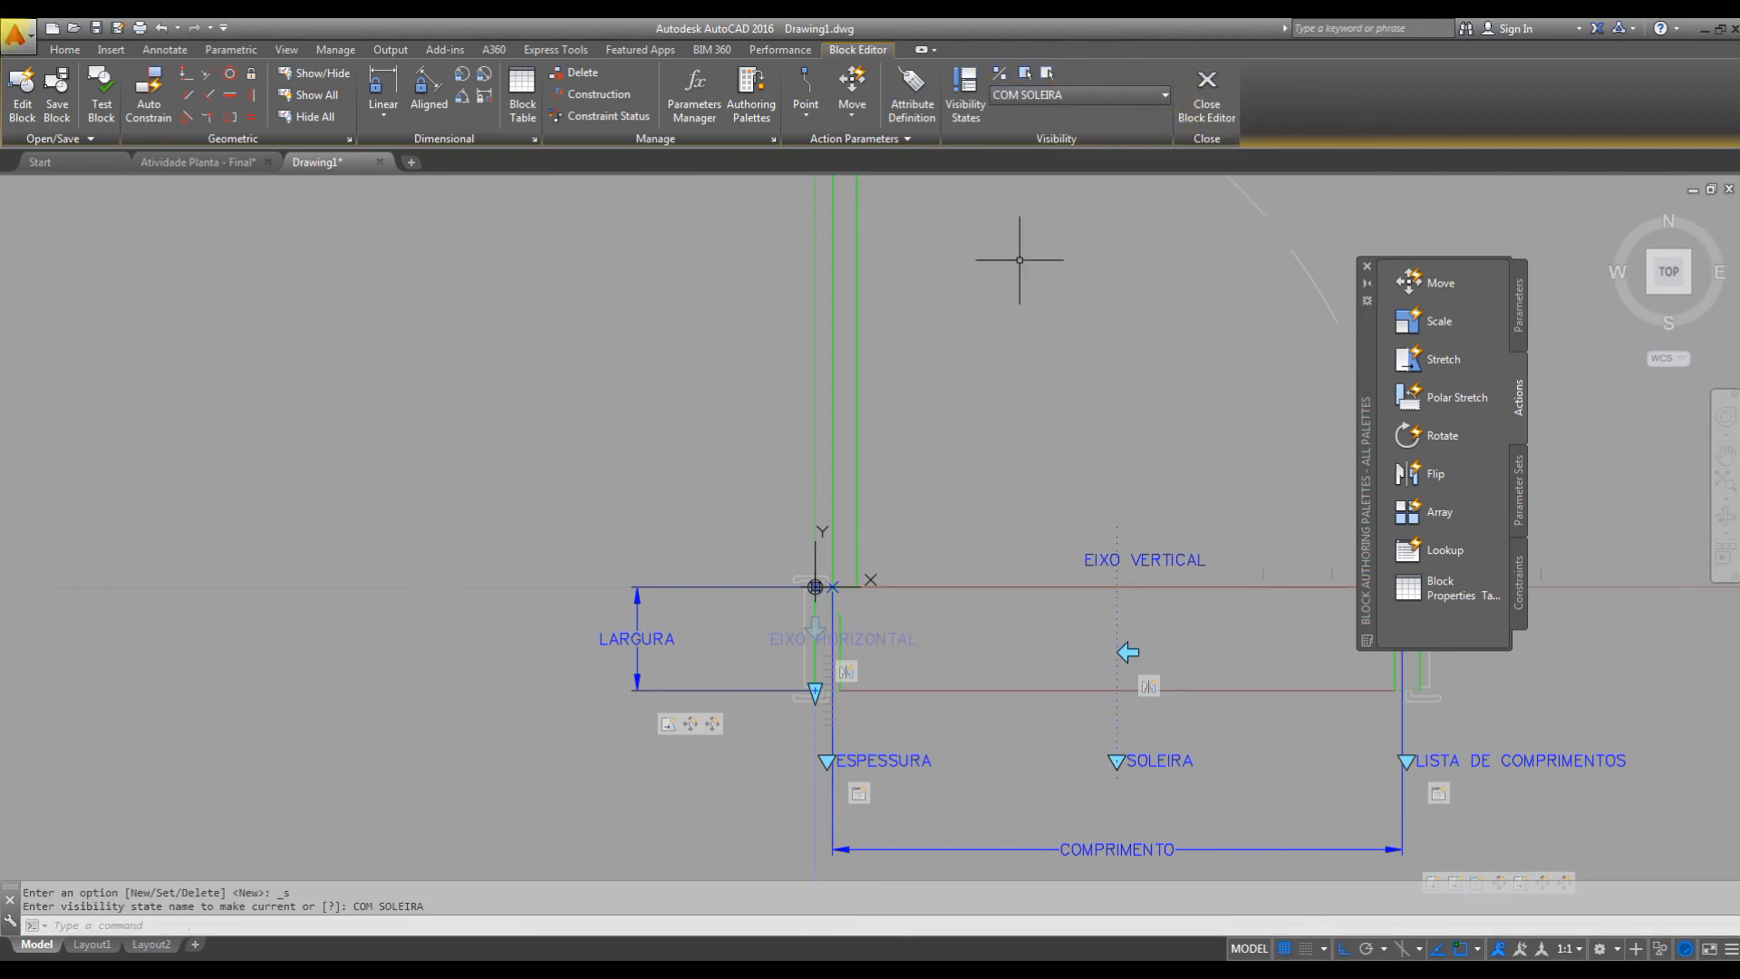
click(904, 637)
click(886, 657)
click(900, 617)
click(883, 648)
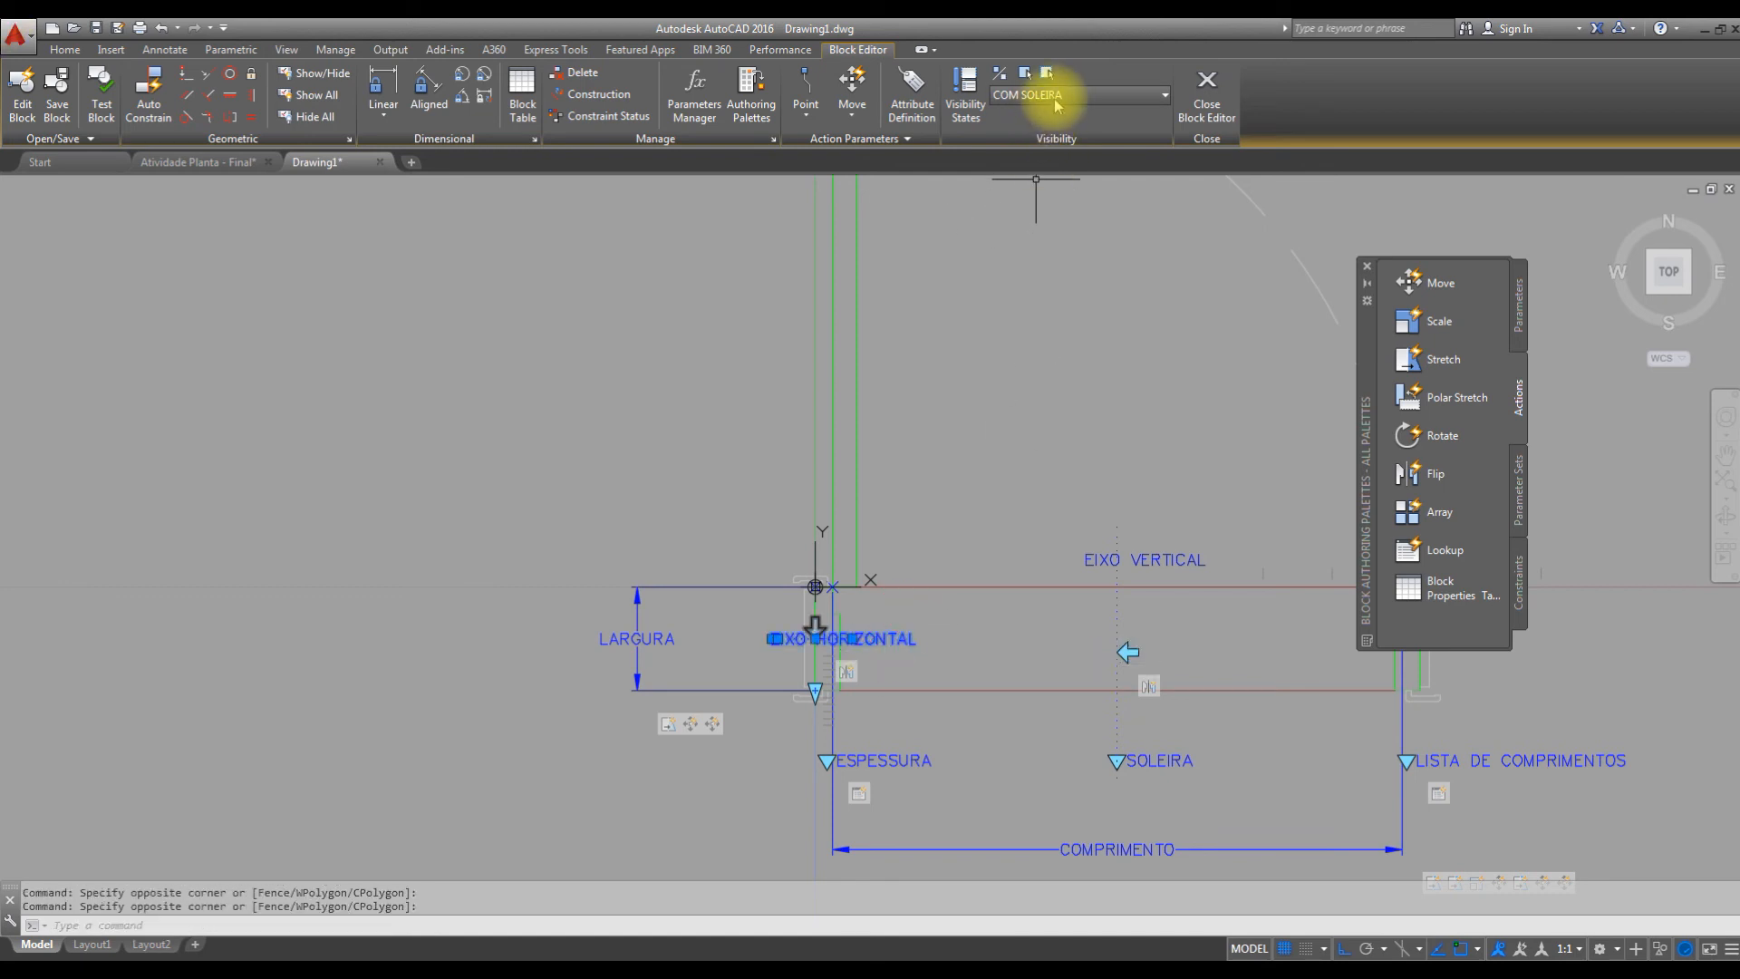
click(1024, 73)
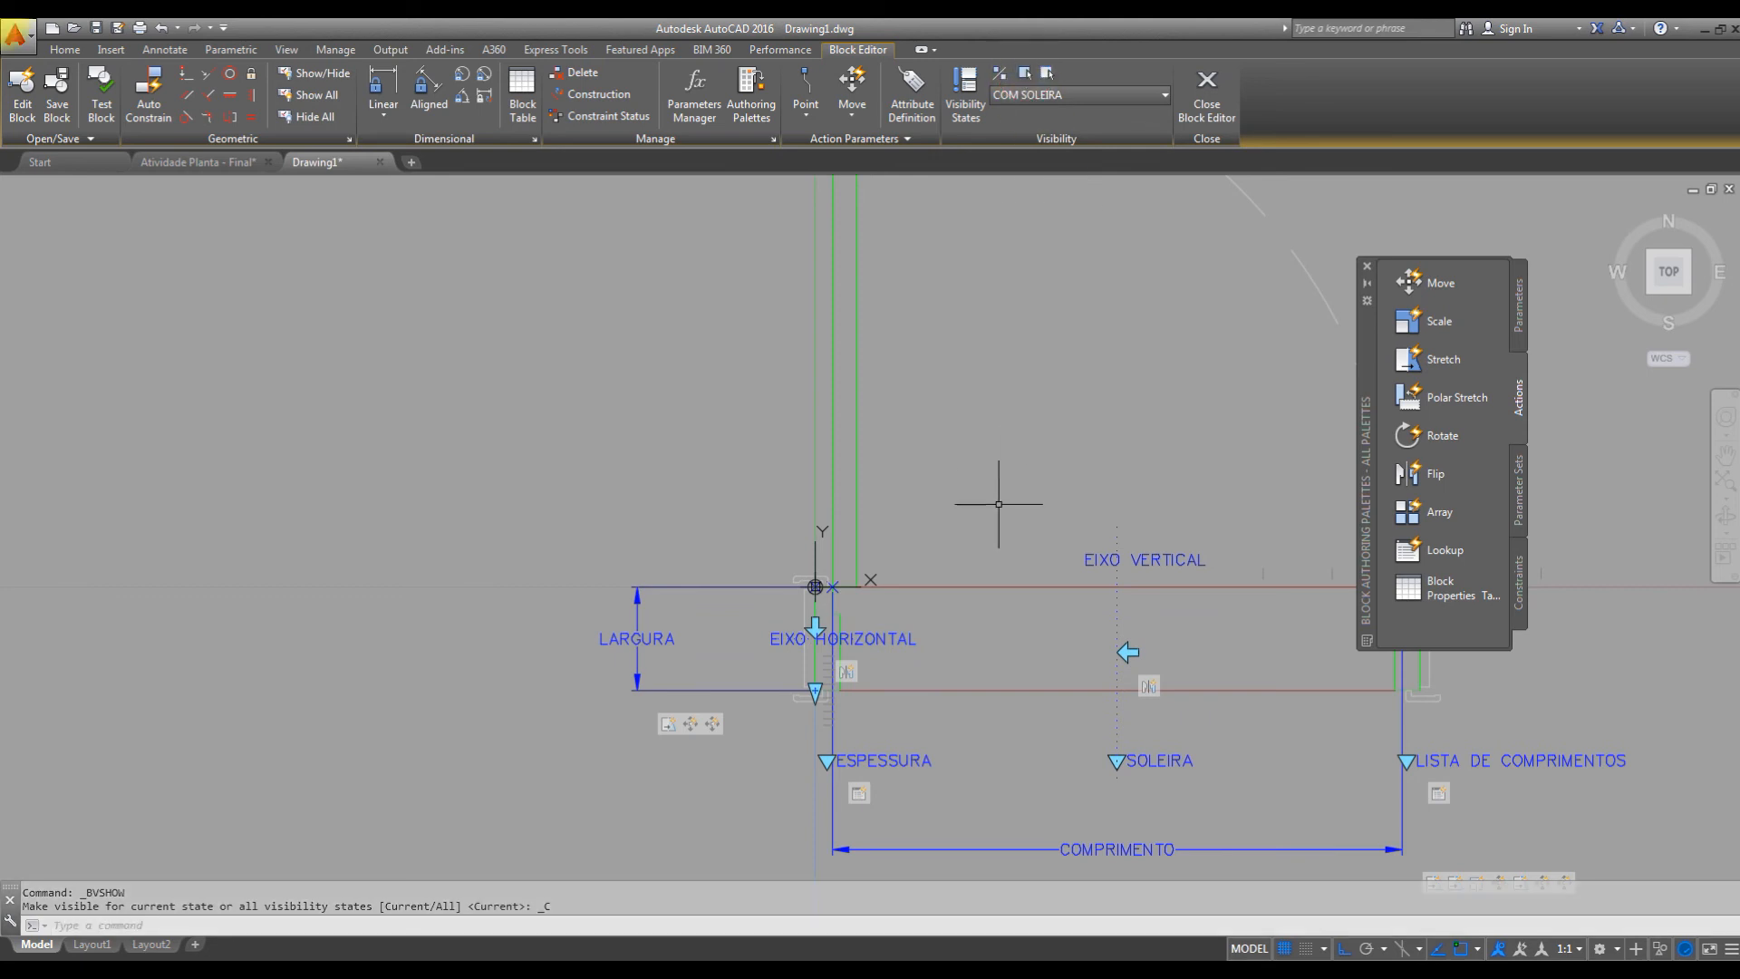
key(Escape)
Set the current visibility state back to SEM COLEIRA.
click(1104, 95)
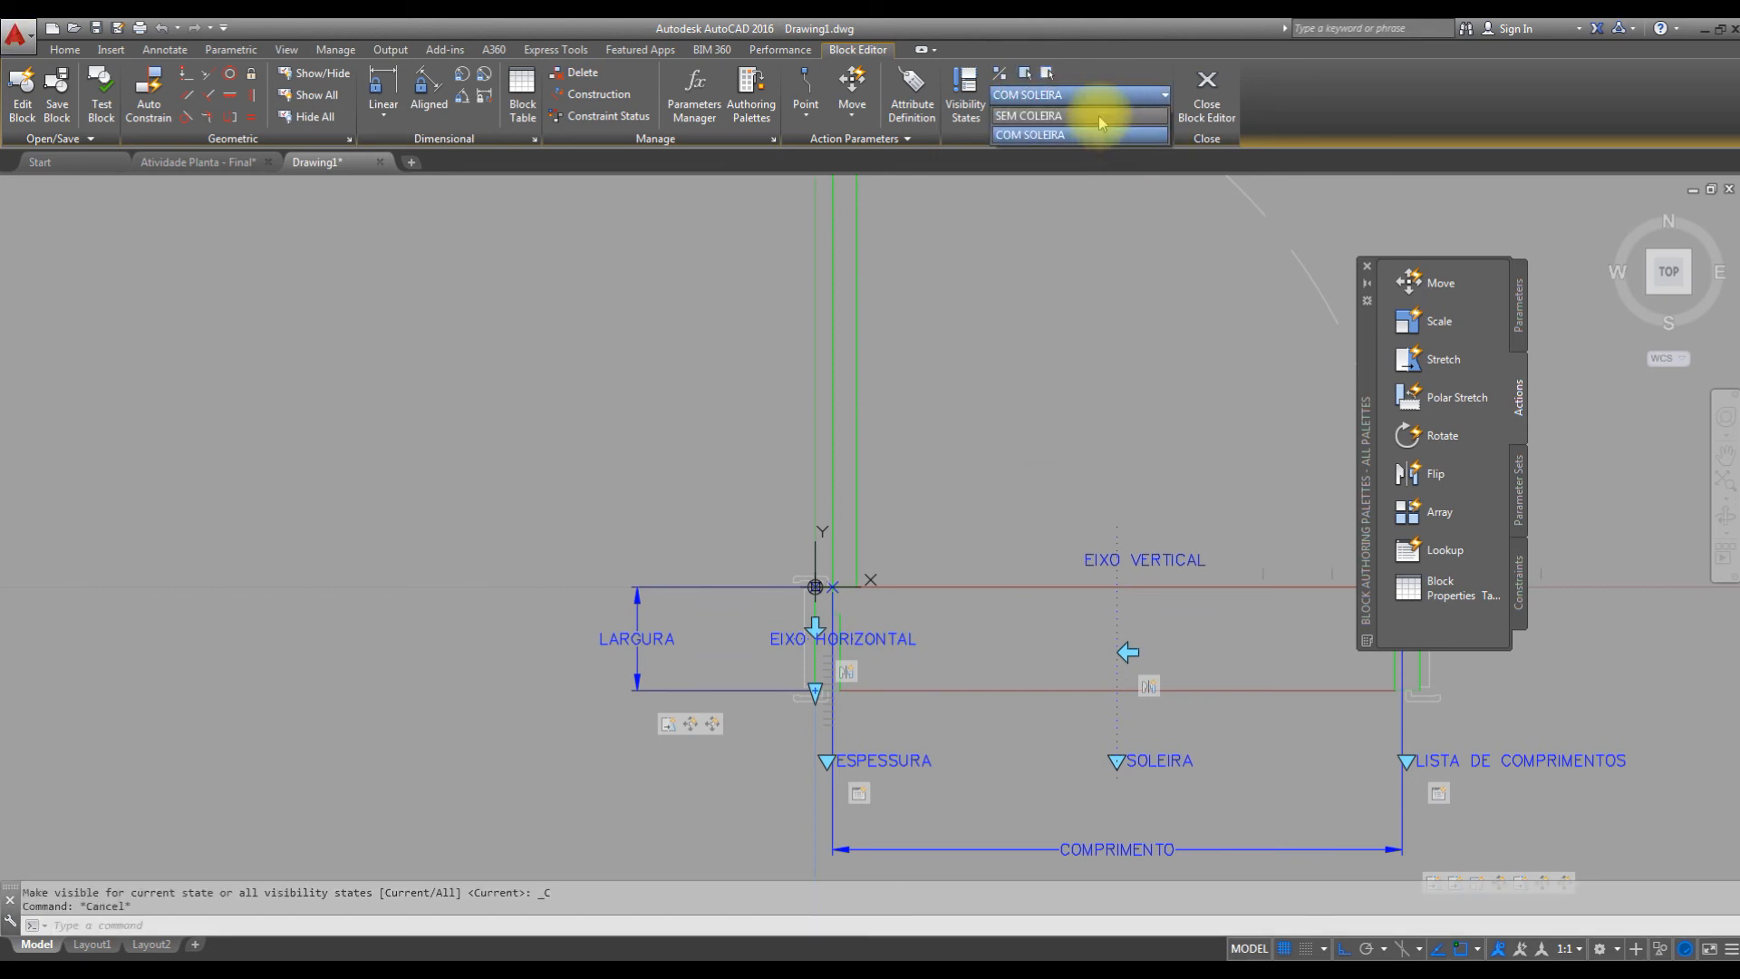
click(1102, 117)
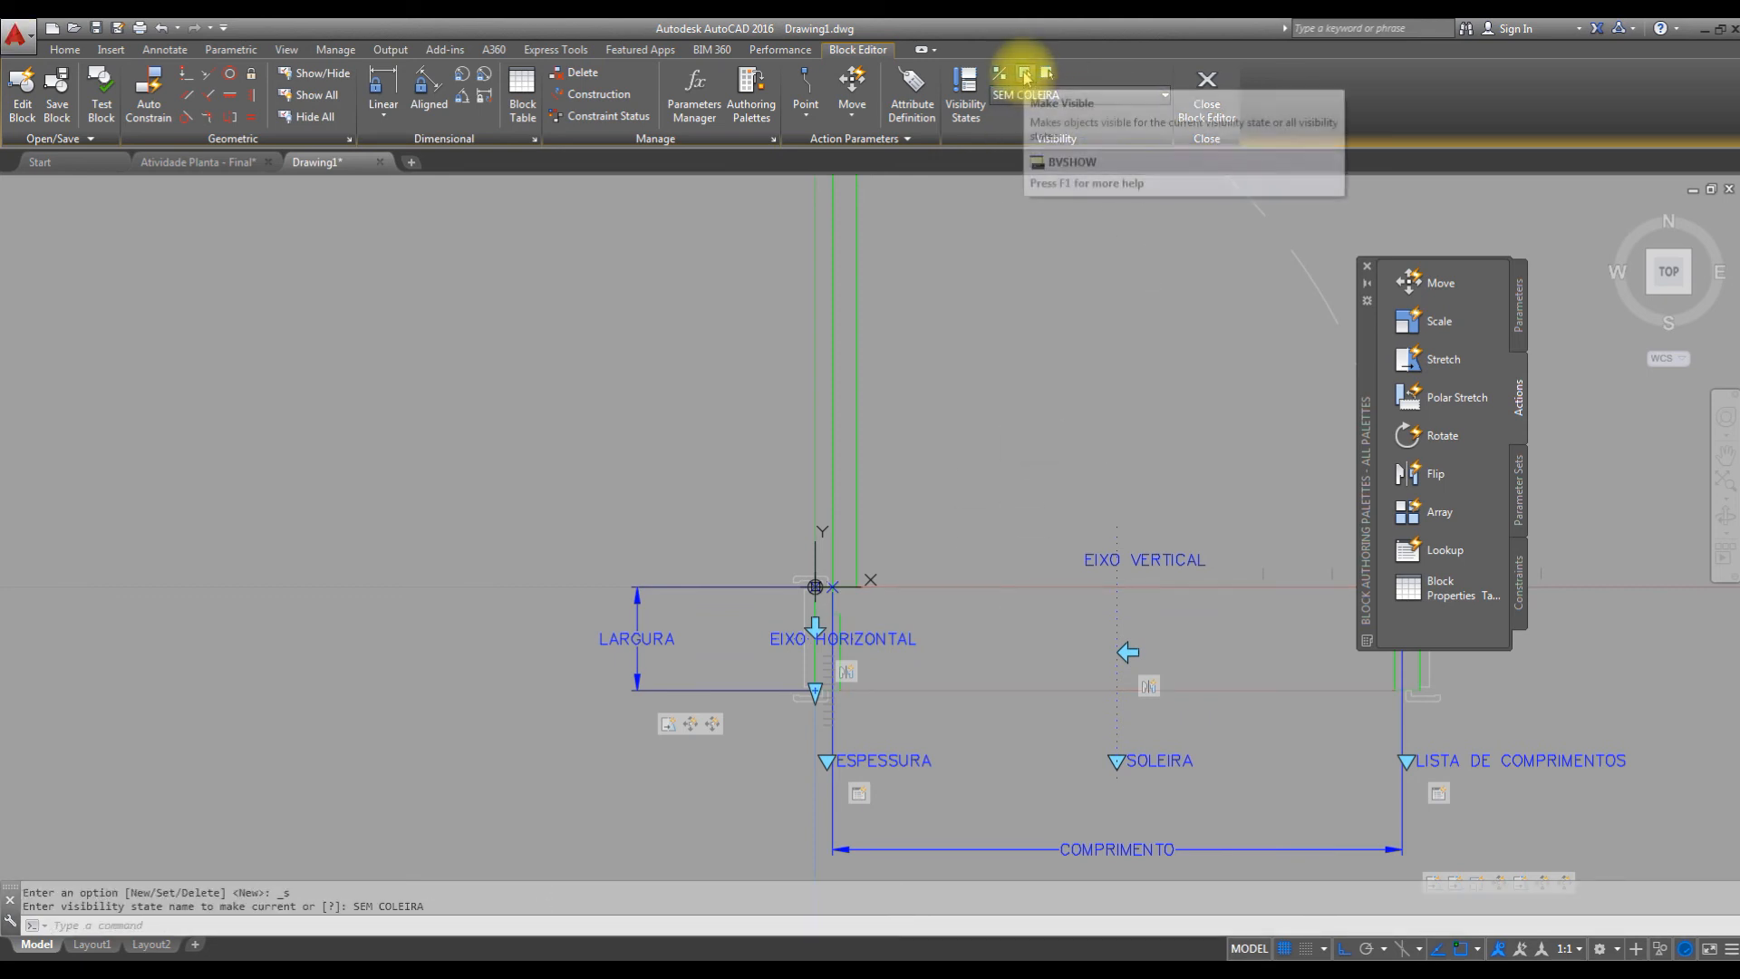
mouse_move(1134, 399)
middle_down()
mouse_move(1023, 438)
mouse_move(952, 498)
middle_up()
scroll(1017, 474, down, 2)
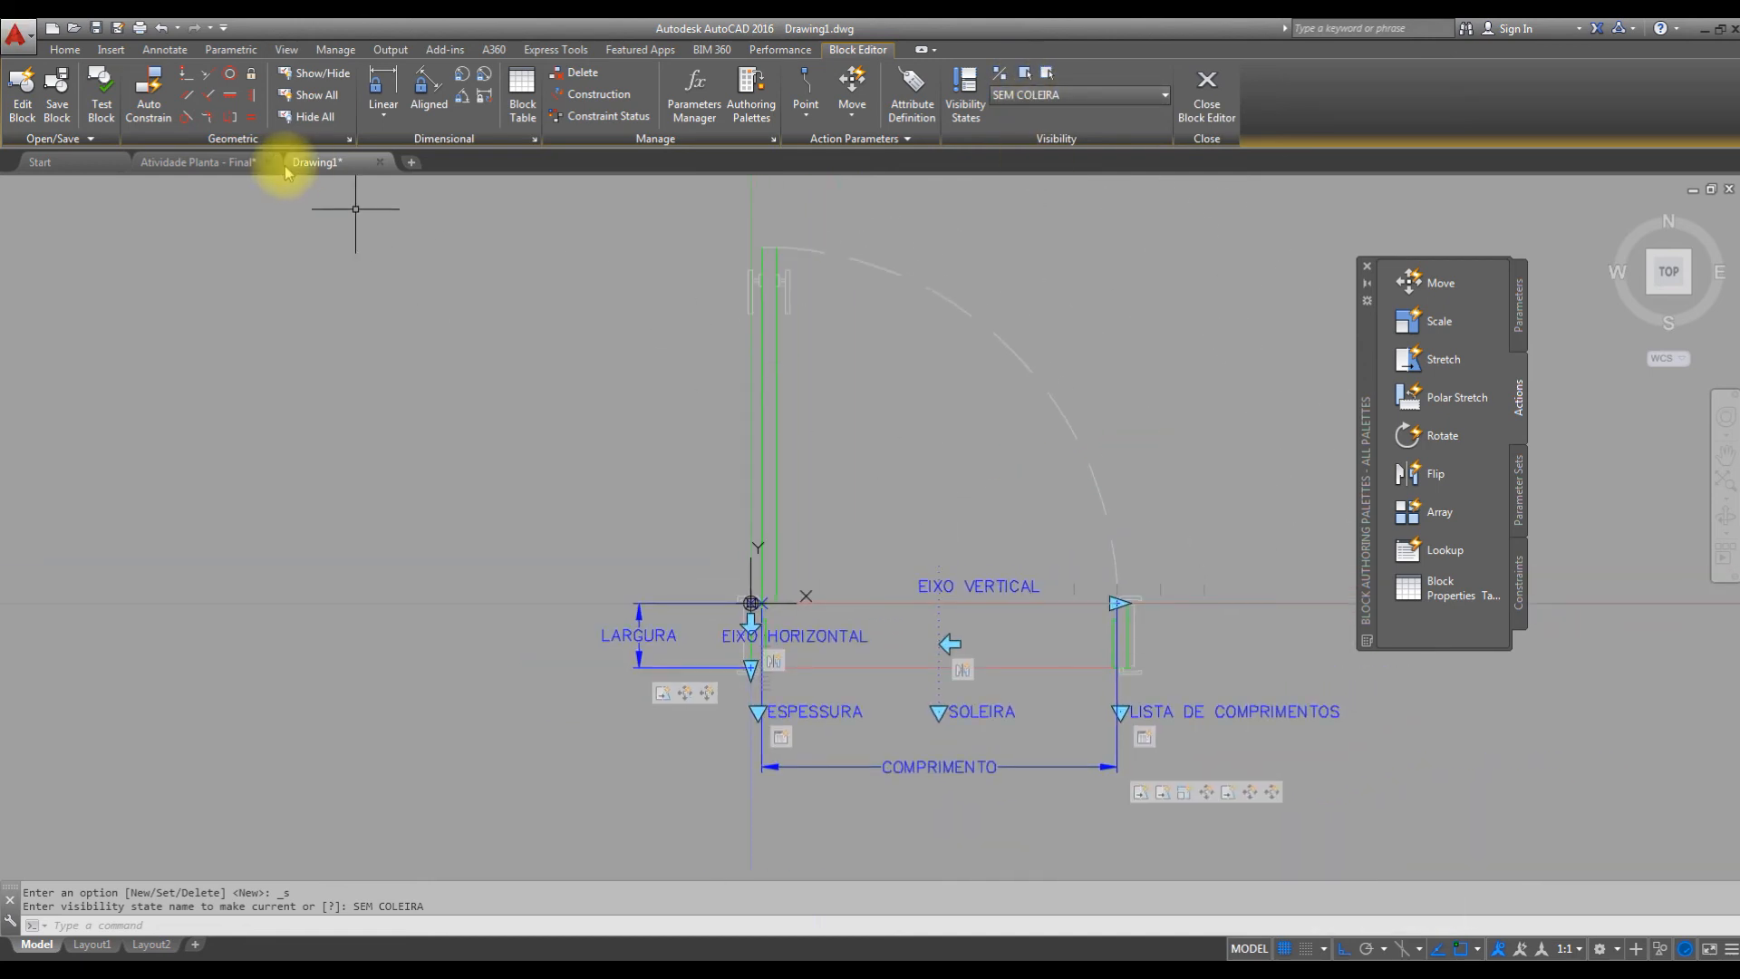
Test the block again and flip the door about its horizontal axis and back.
click(97, 90)
middle_drag(842, 420, 943, 578)
click(994, 342)
click(867, 465)
scroll(885, 575, up, 2)
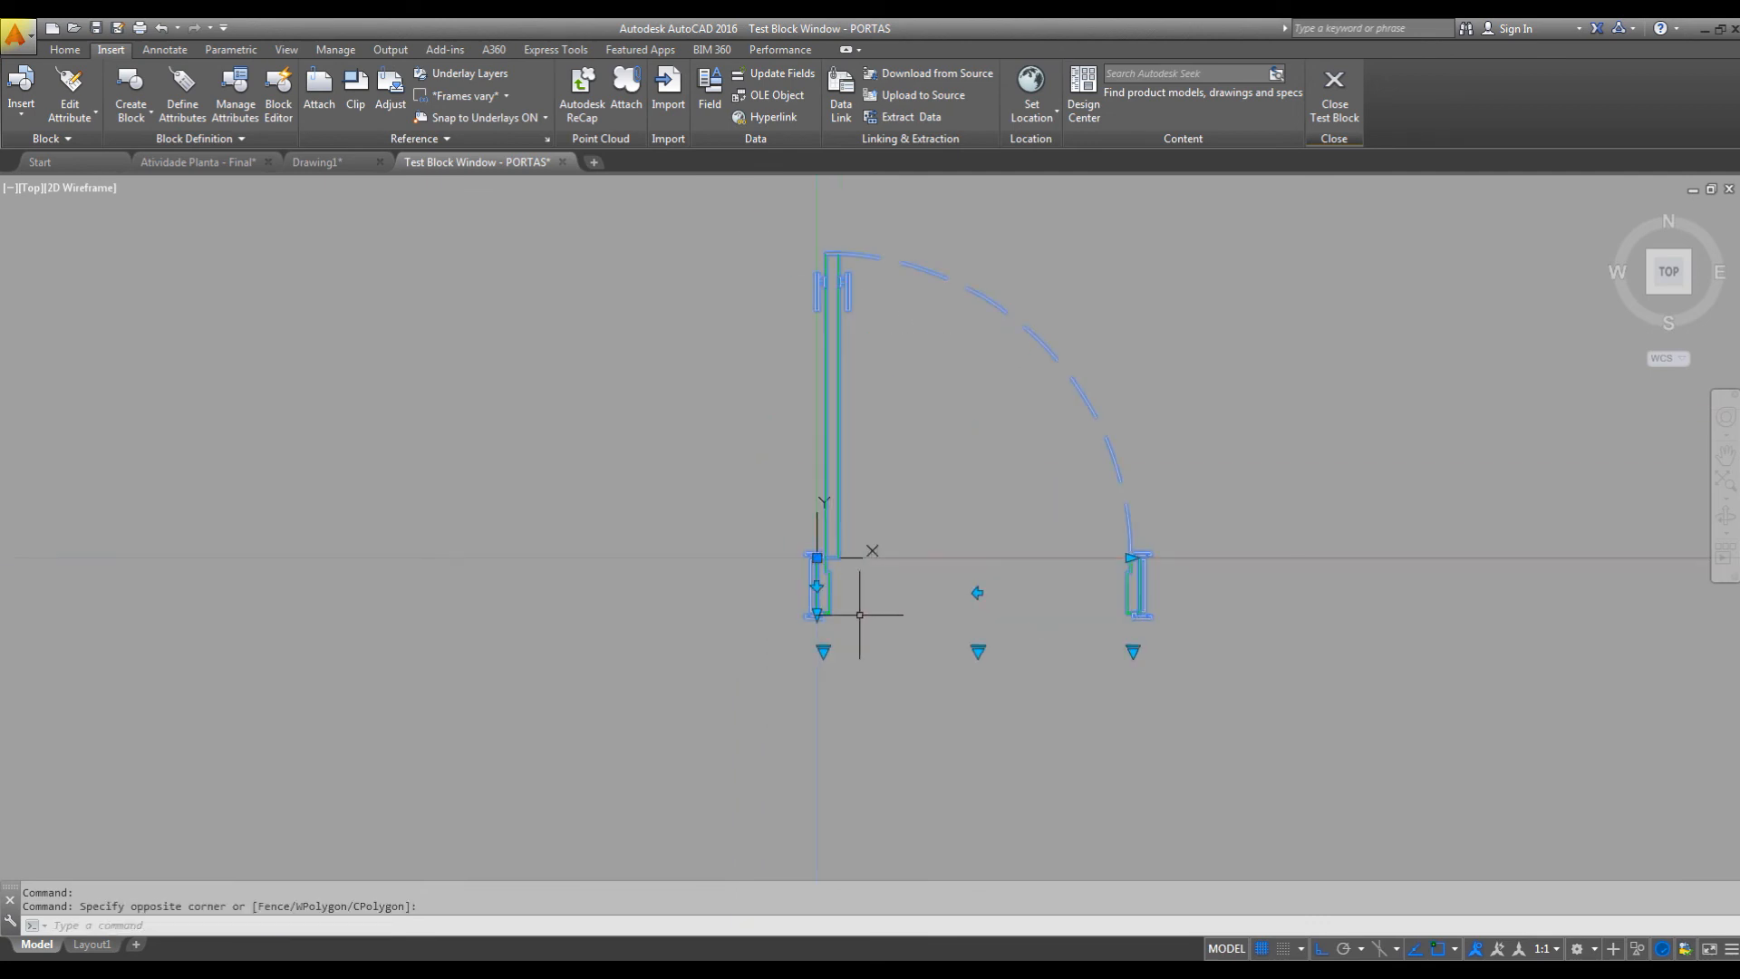
click(816, 586)
click(816, 586)
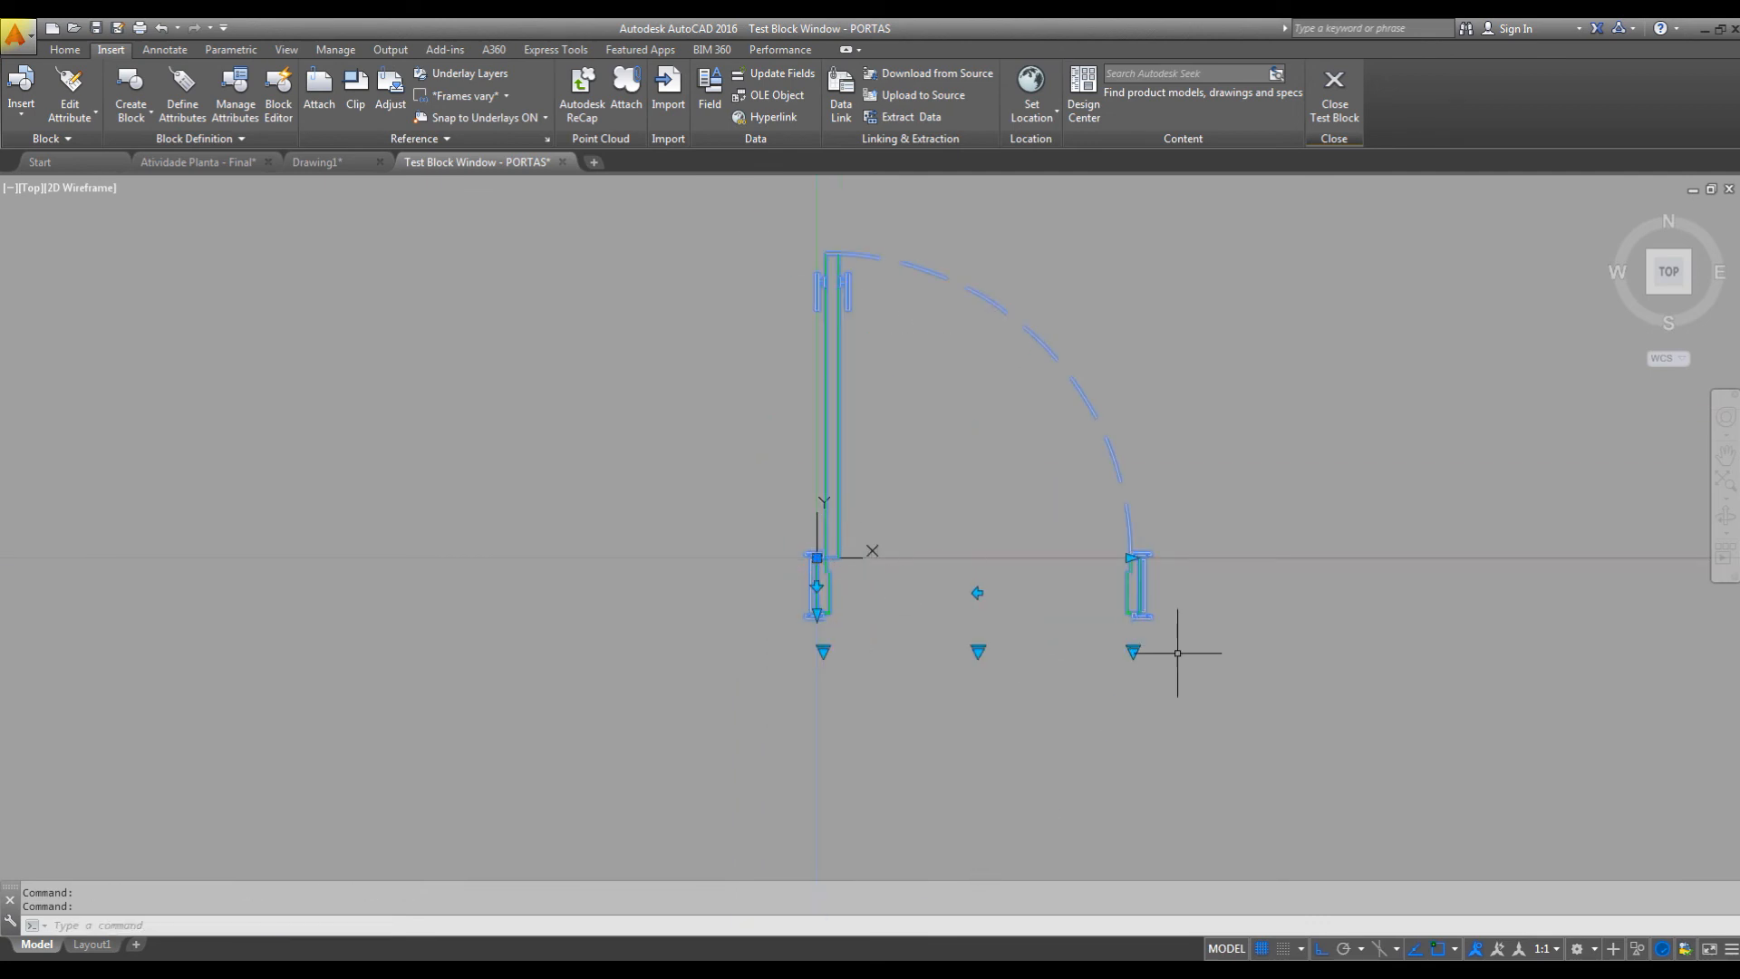
Set the test door's width to P - 90 and switch its threshold to COM SOLEIRA and back to SEM COLEIRA.
click(1132, 650)
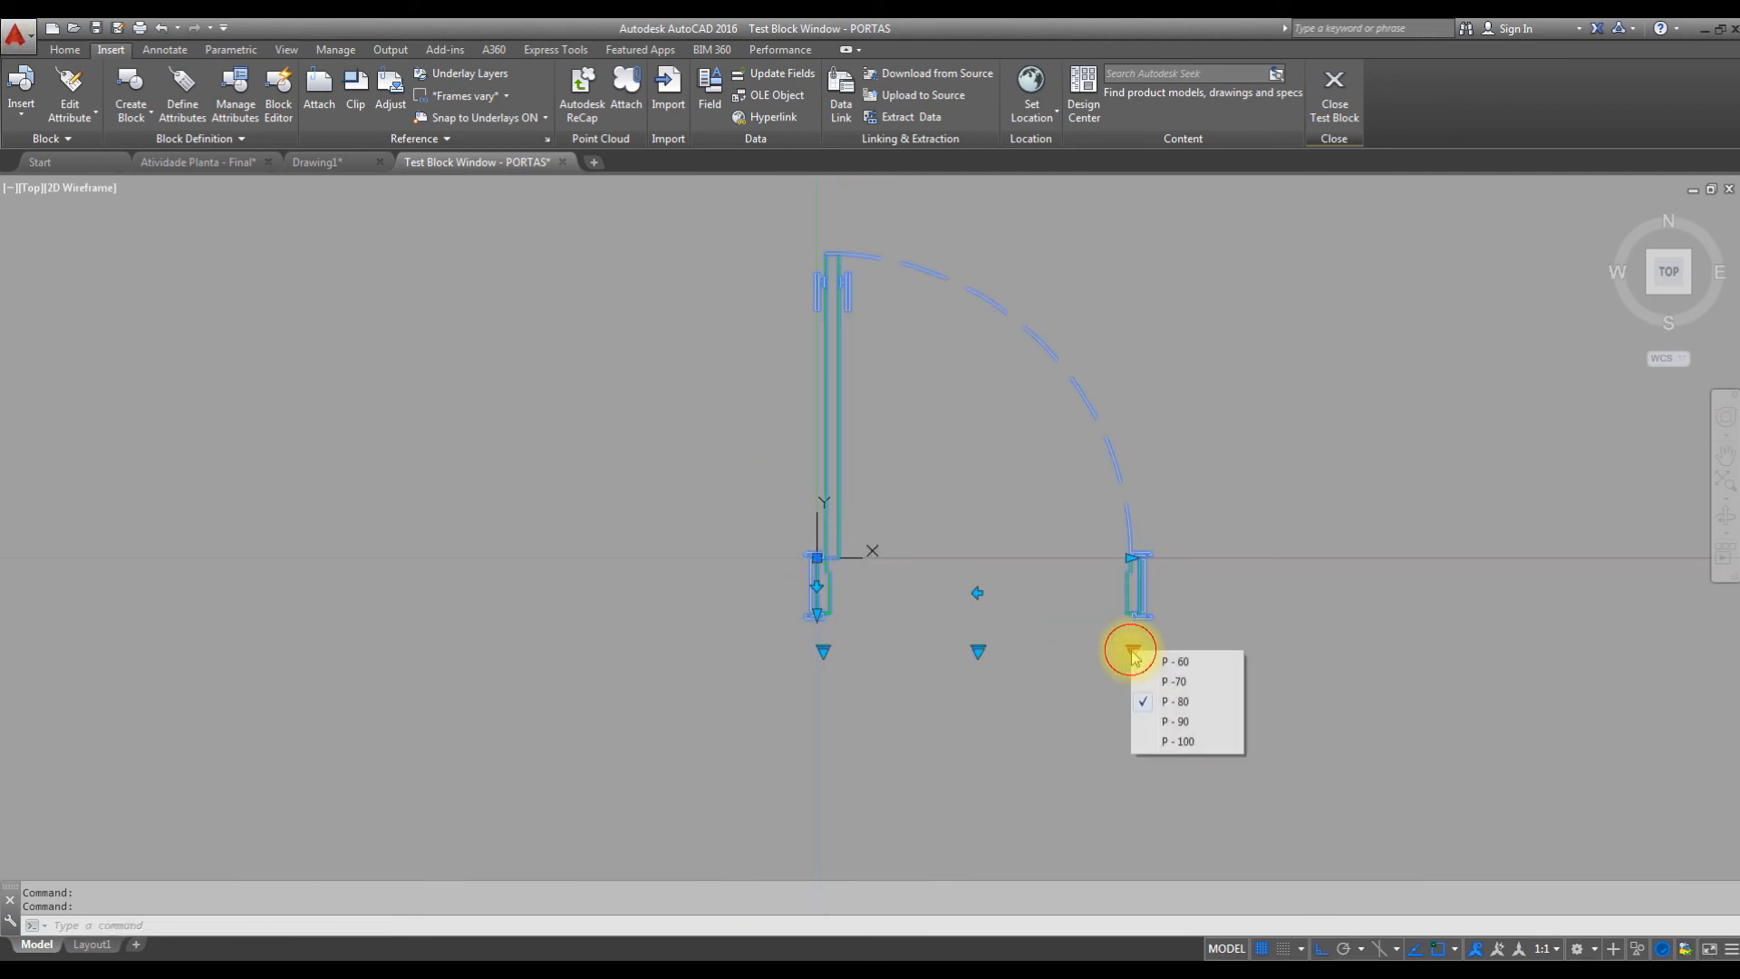
click(1182, 722)
click(997, 651)
click(1051, 680)
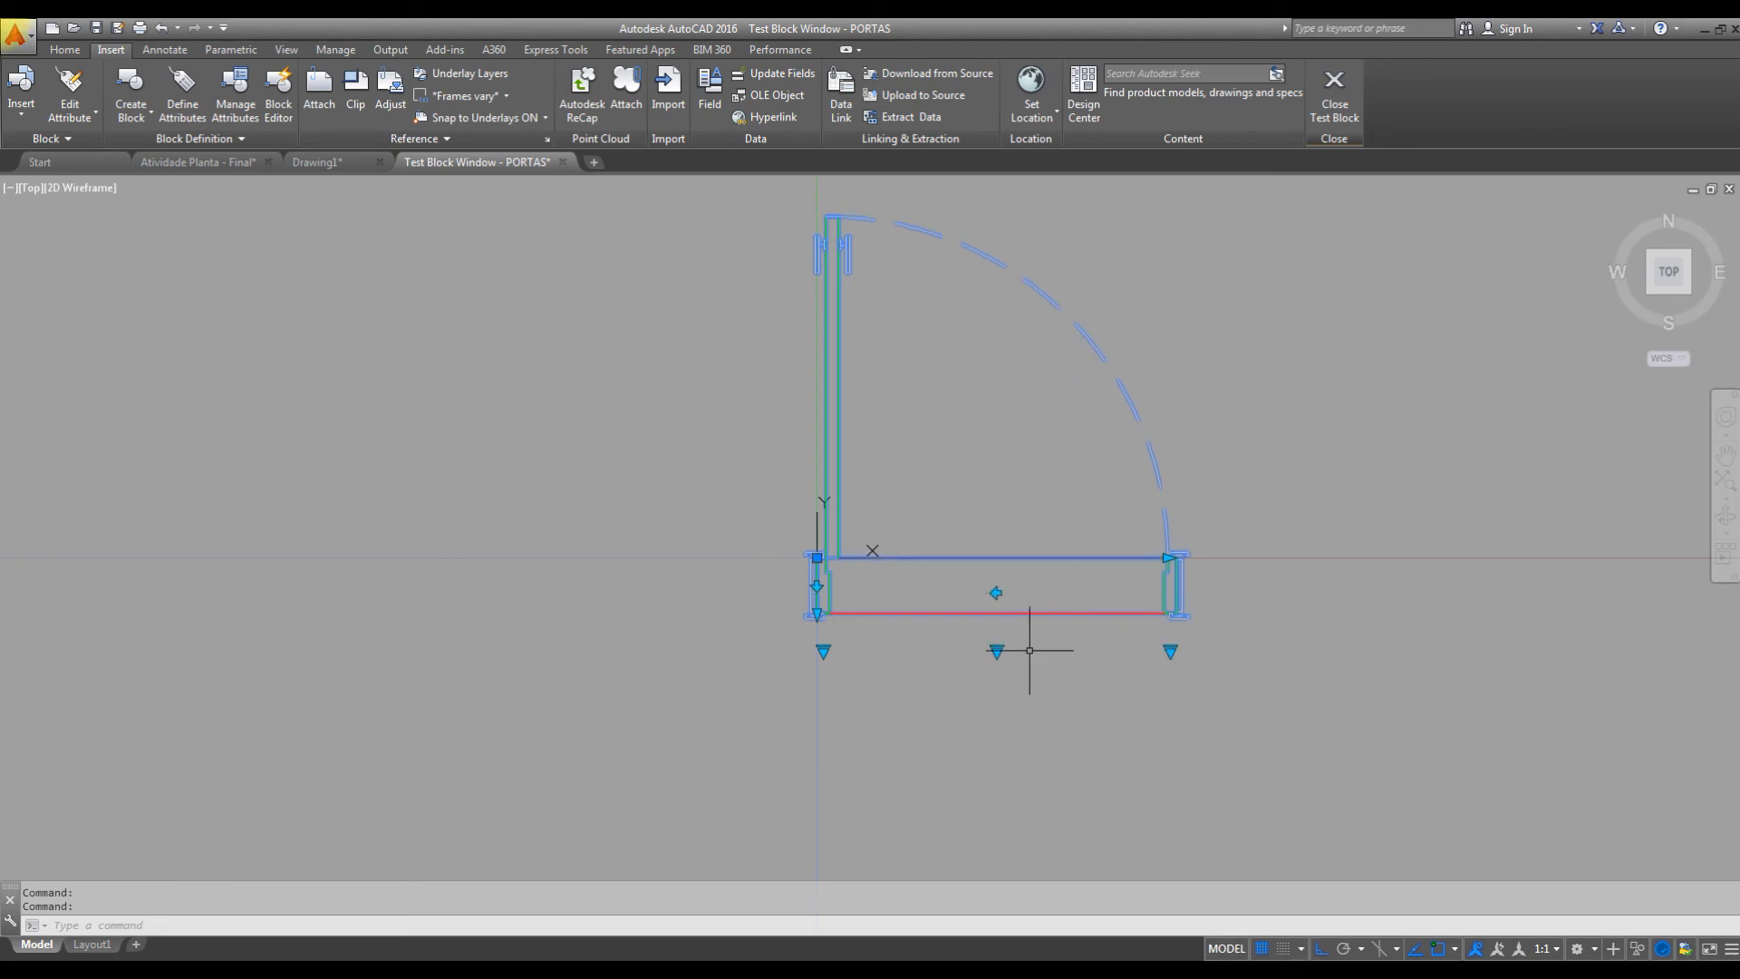
click(997, 650)
click(1042, 661)
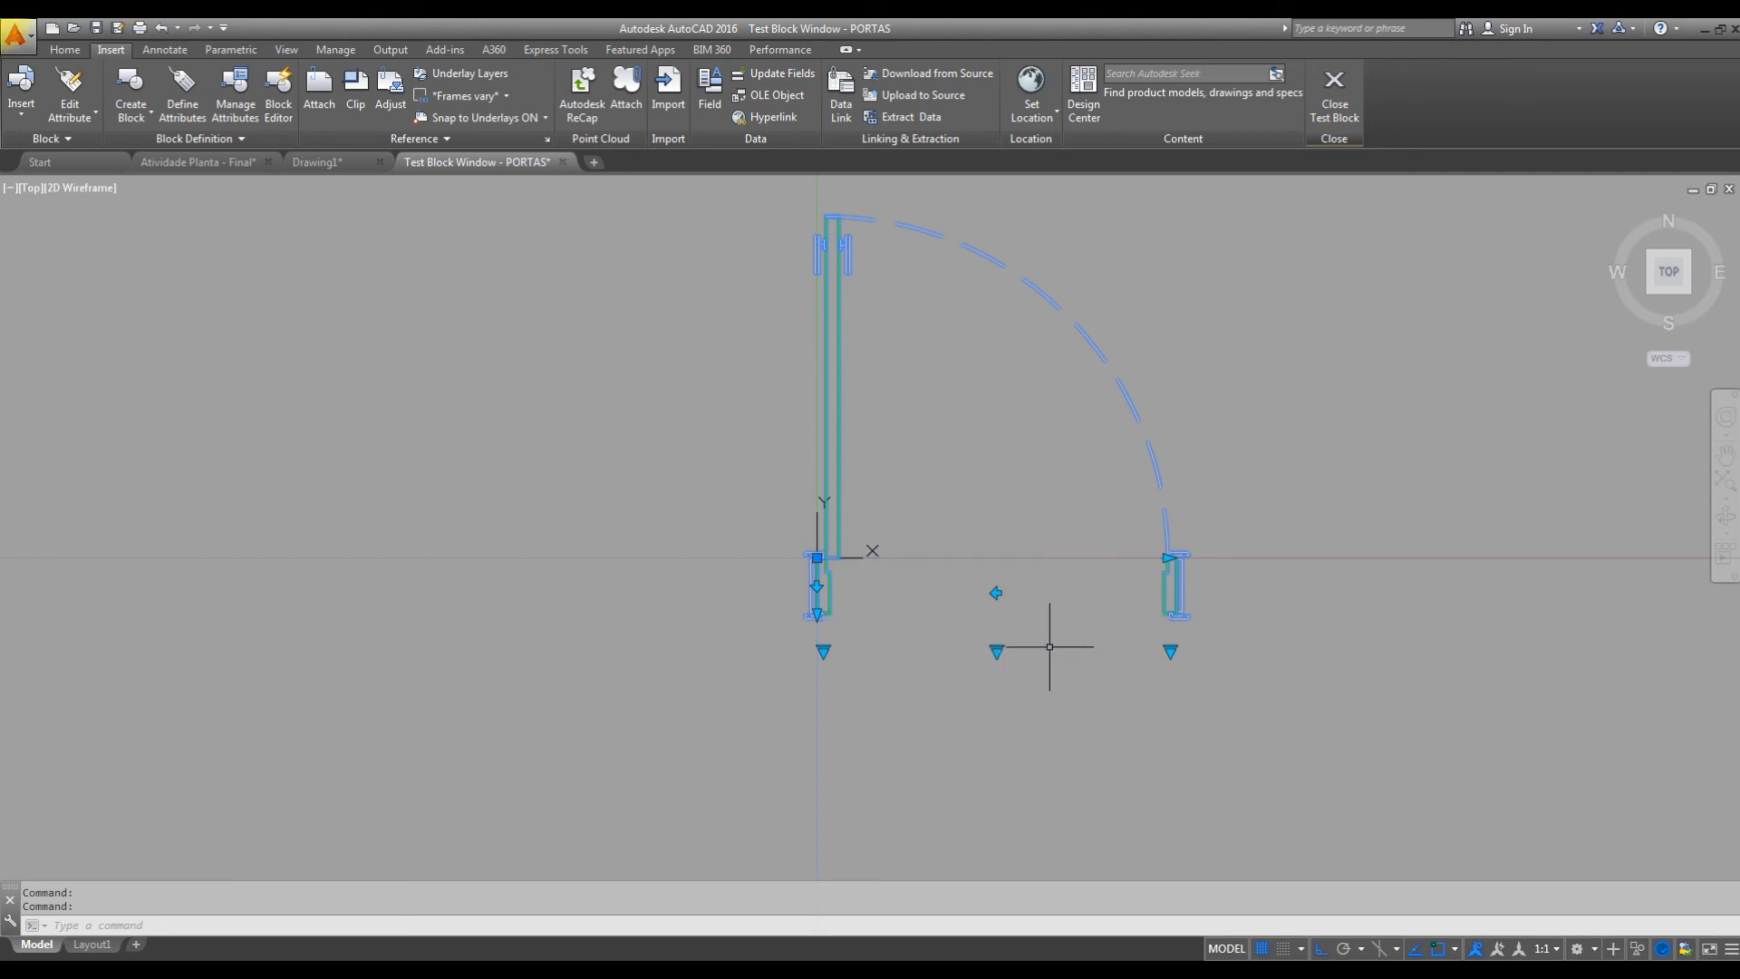
Close the block test and save the PORTAS block definition.
middle_drag(1037, 454, 1010, 562)
click(1333, 95)
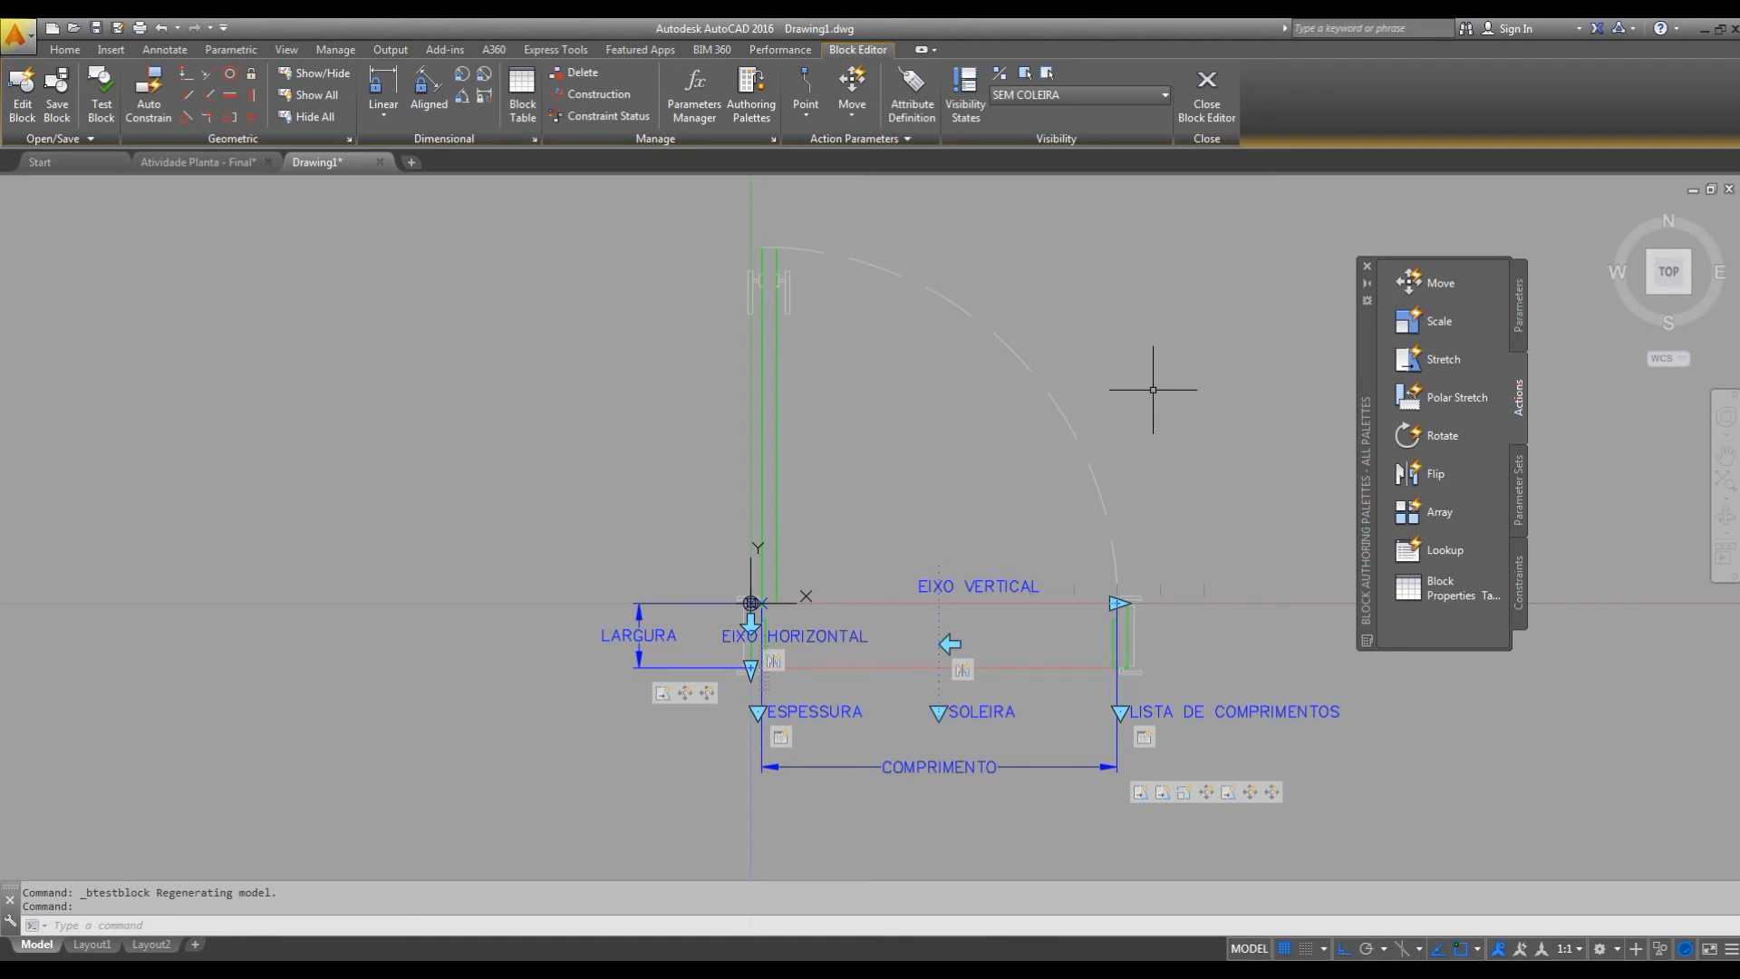
click(56, 102)
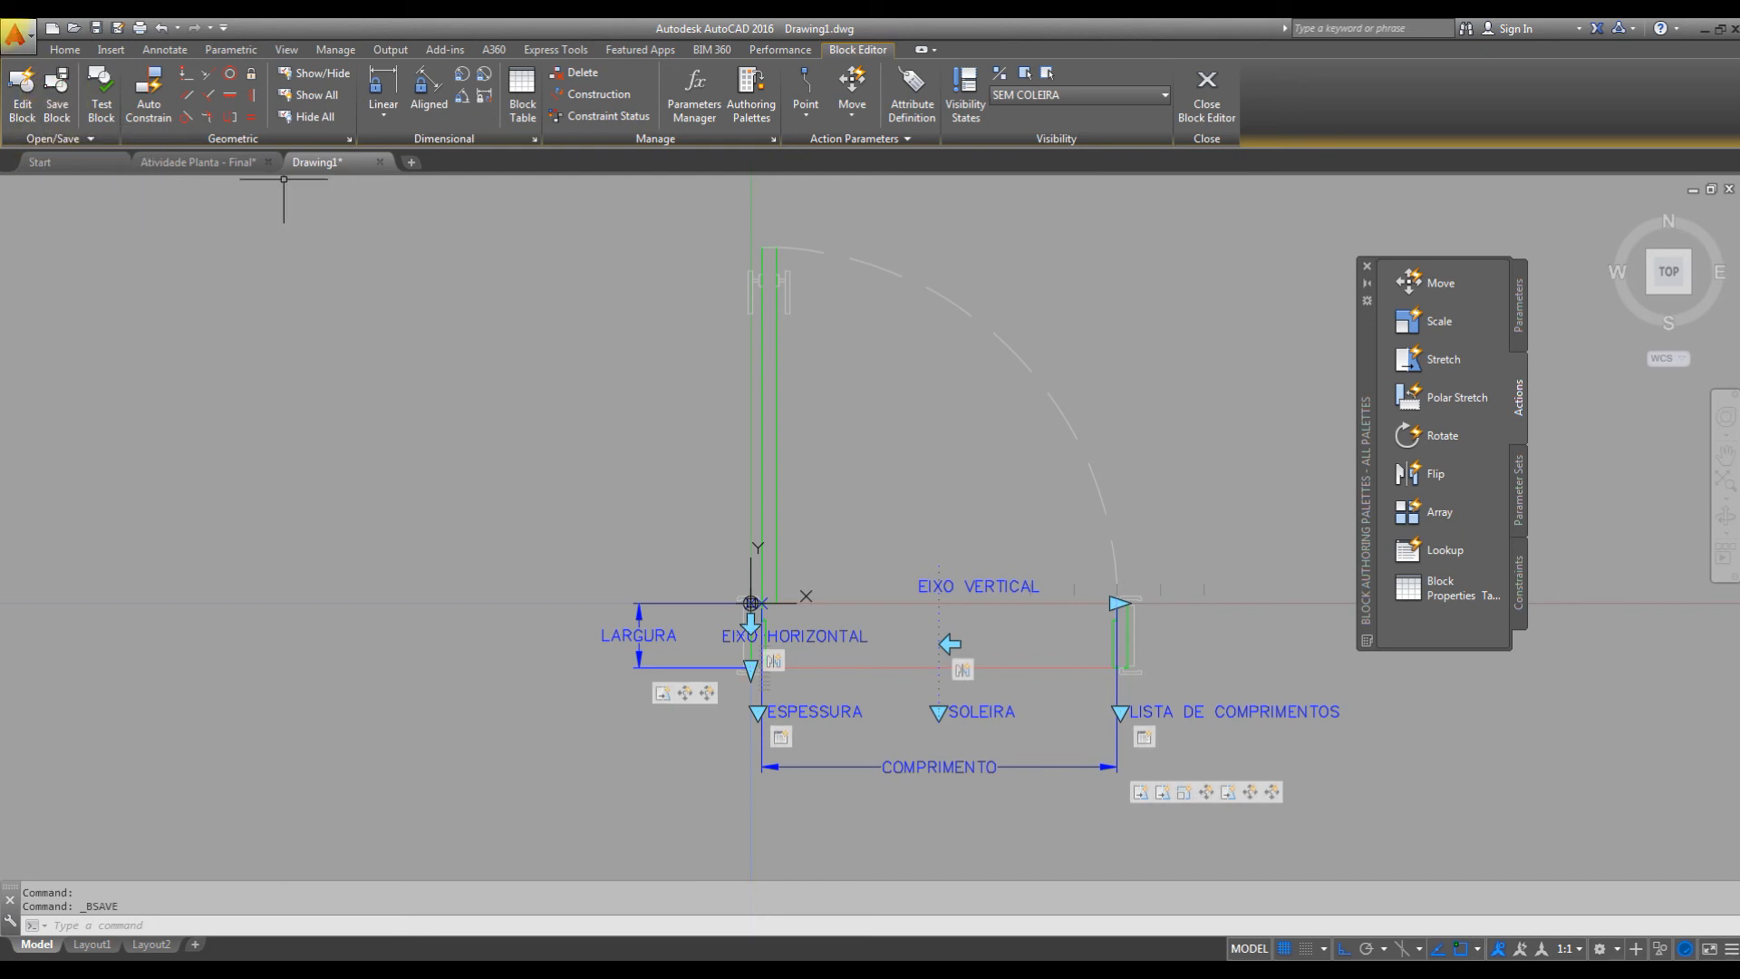
Close the Block Editor and check the inserted door block's grips in the drawing.
click(1218, 105)
middle_drag(947, 501, 1092, 430)
click(1123, 312)
click(1029, 390)
key(Escape)
Draw a long horizontal wall line below the inserted door.
middle_drag(1214, 453, 956, 463)
scroll(1084, 498, down, 2)
middle_drag(1215, 547, 1067, 540)
middle_drag(919, 569, 802, 512)
key(Escape)
key(space)
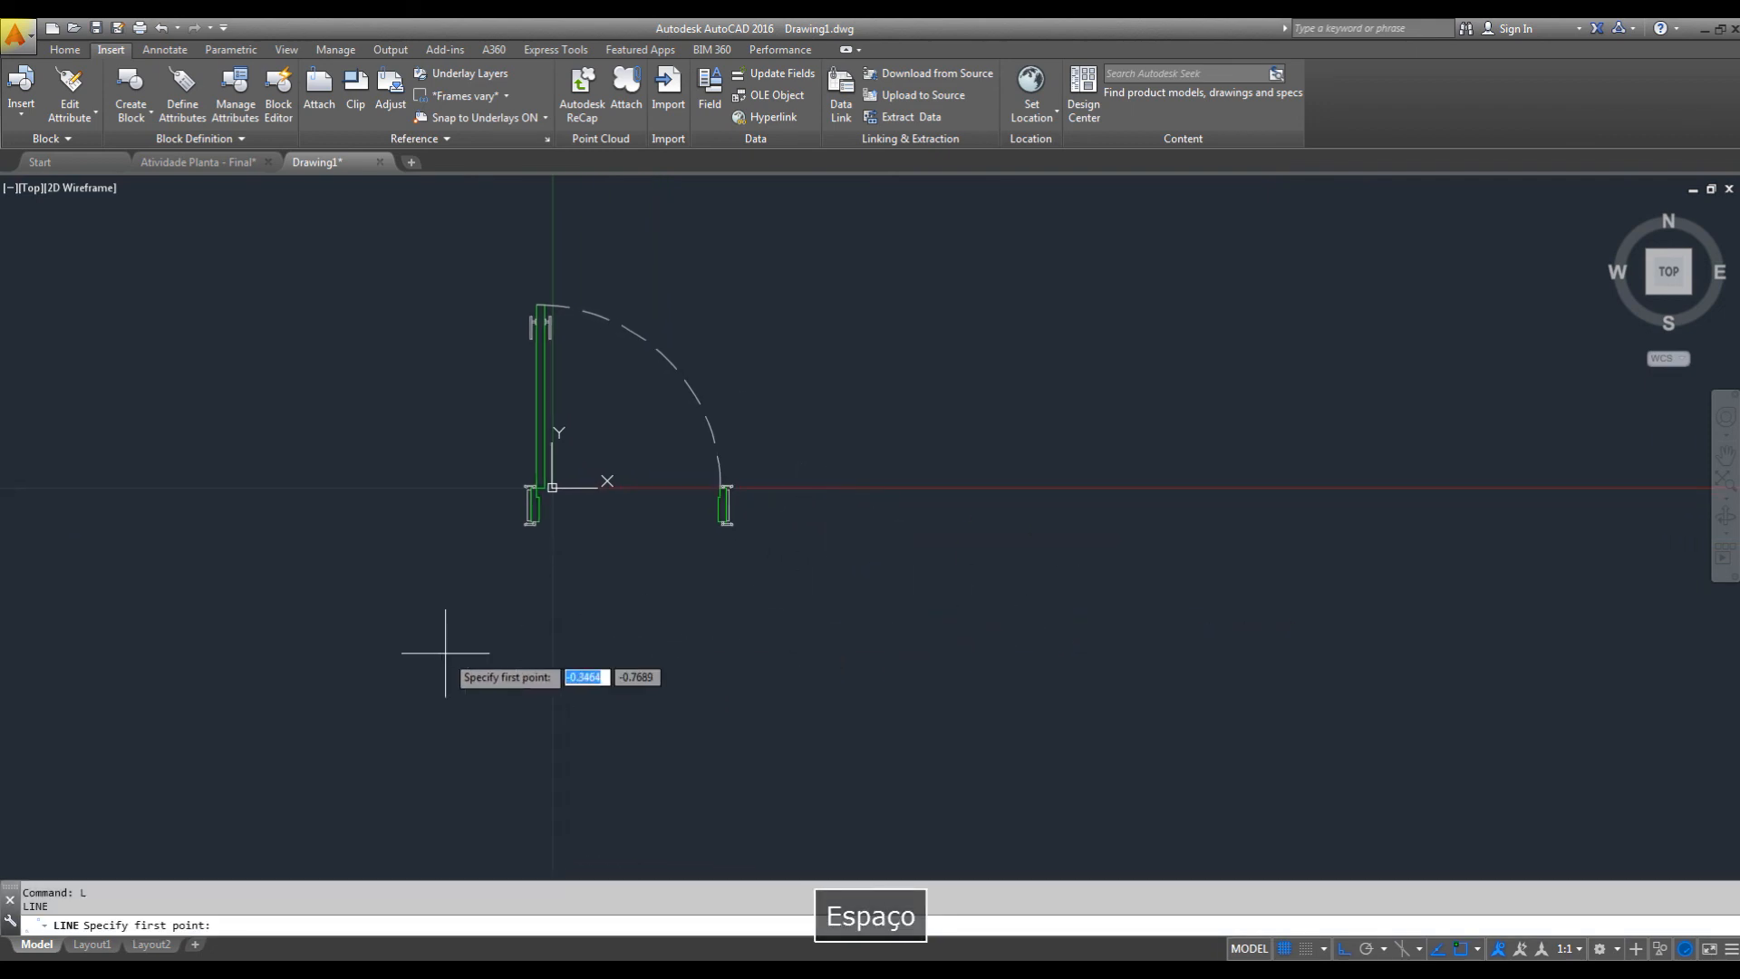
click(415, 659)
click(1167, 684)
key(Escape)
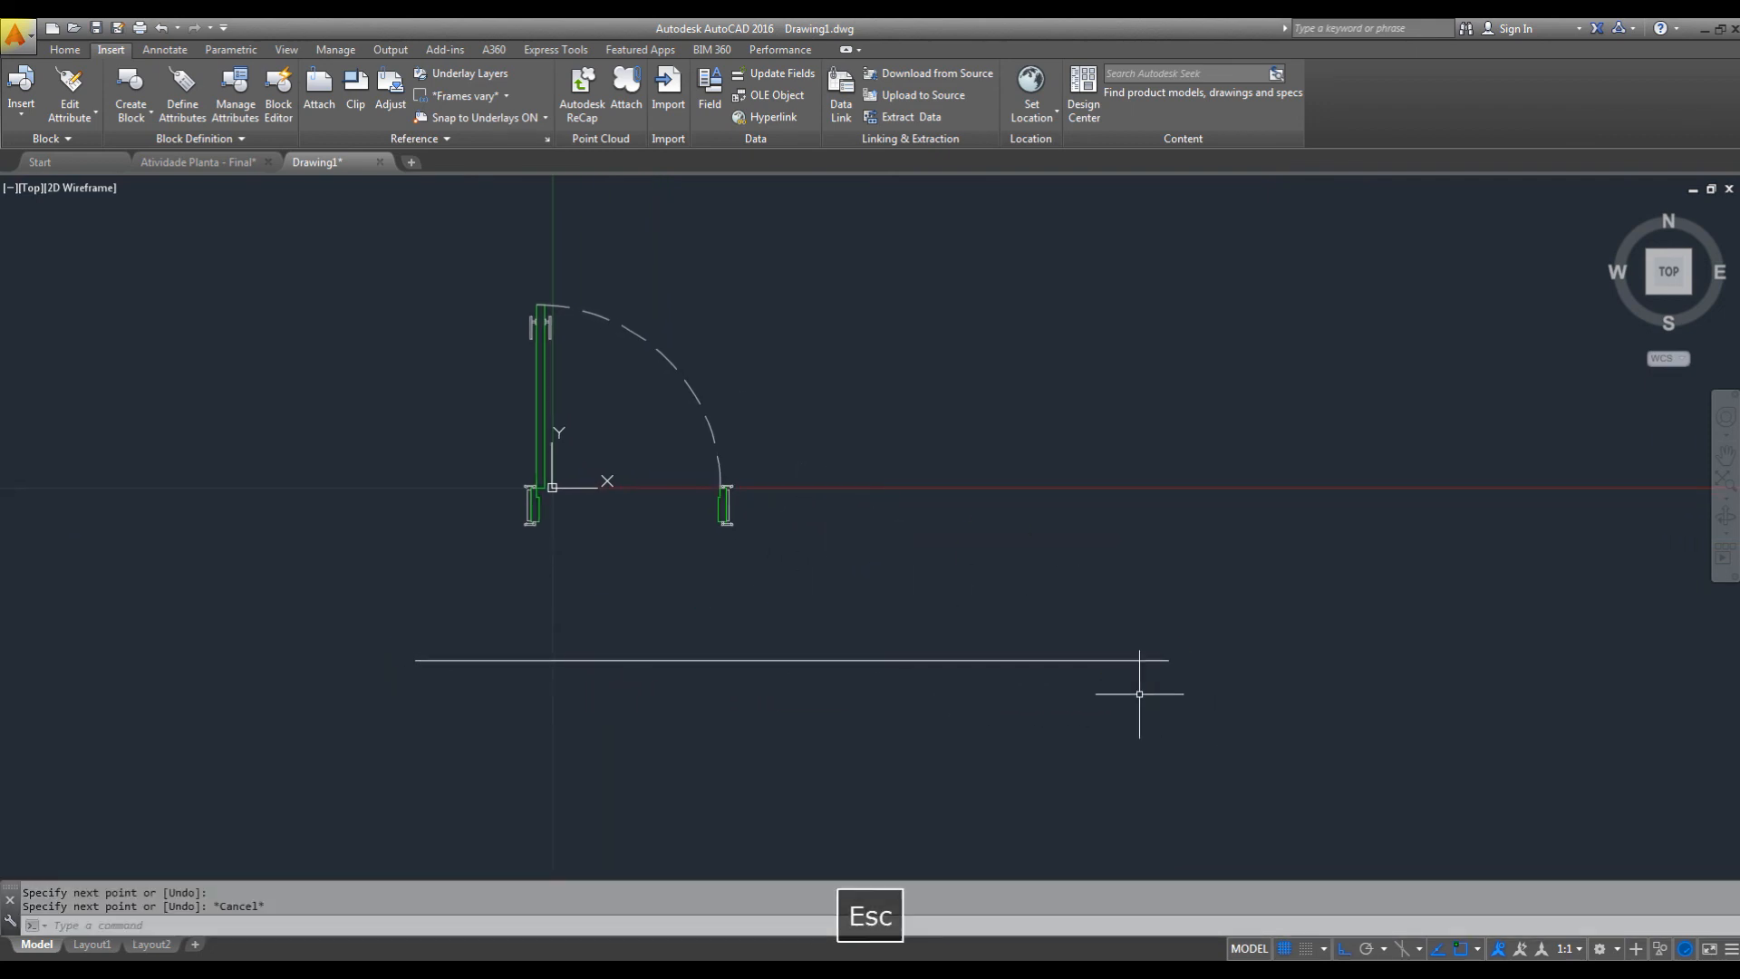
Offset the horizontal wall line 0.17 downward to form the wall's second face.
text(o)
key(space)
text(.)
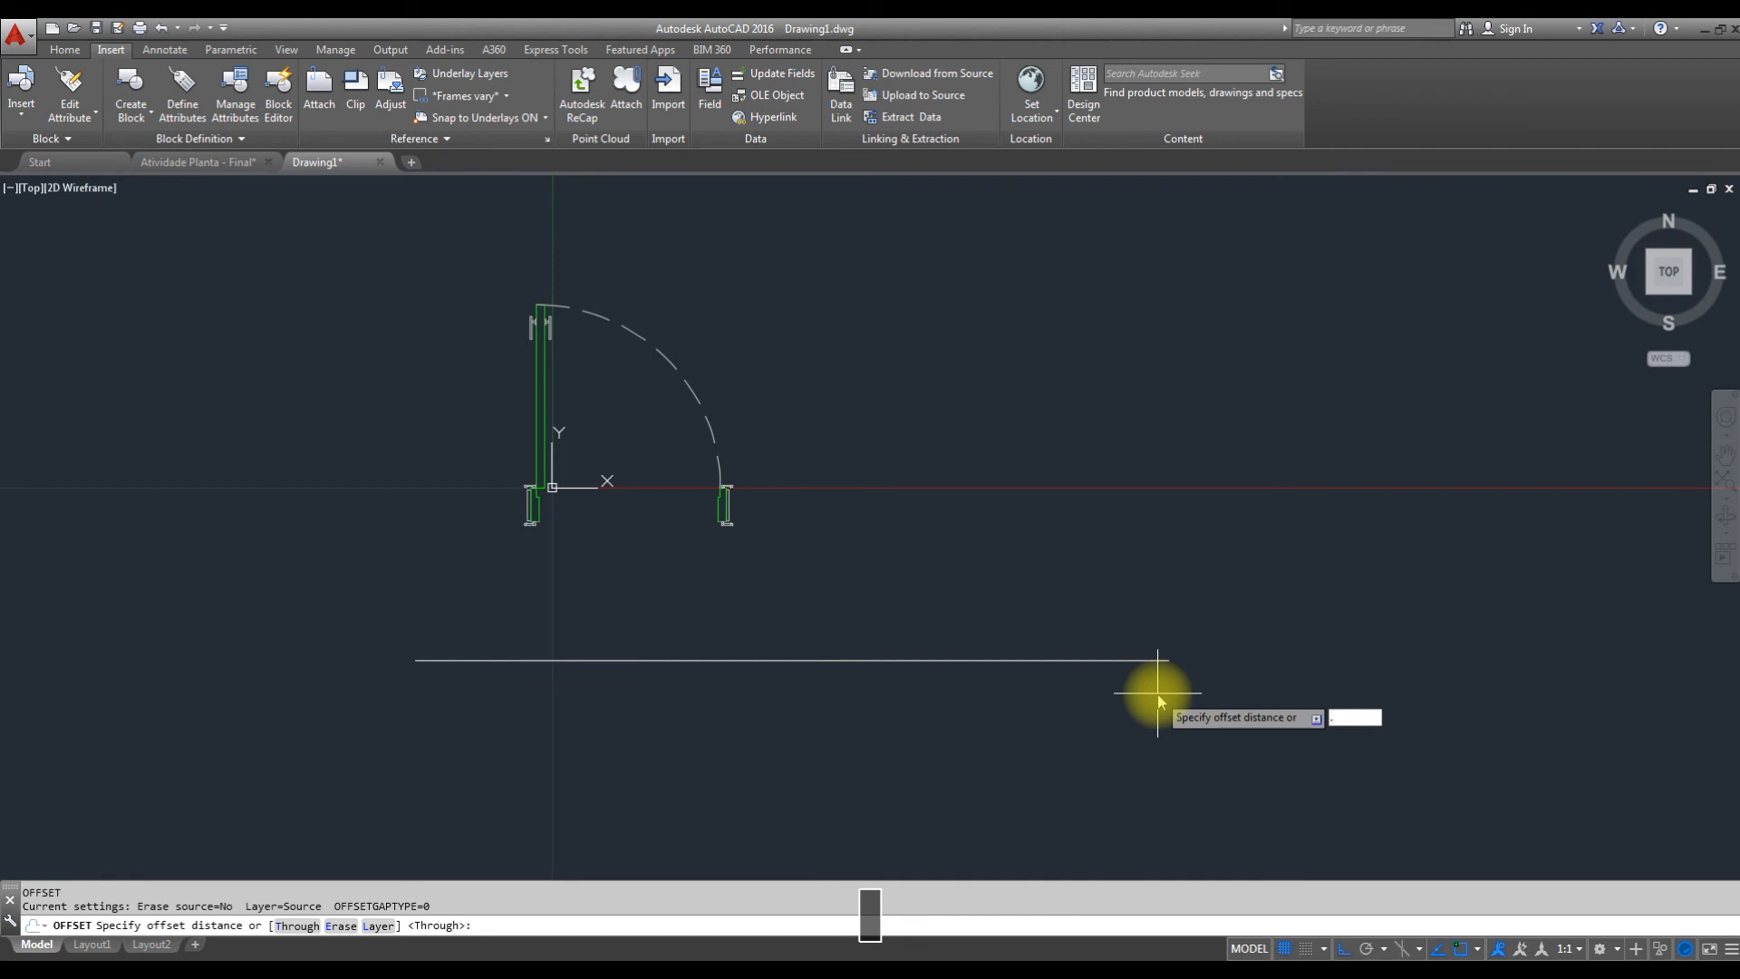
text(17)
key(Return)
click(1152, 663)
click(1108, 773)
key(Escape)
Draw a short vertical line joining the two wall lines near the middle of the wall.
middle_drag(710, 462, 939, 423)
key(Escape)
key(Escape)
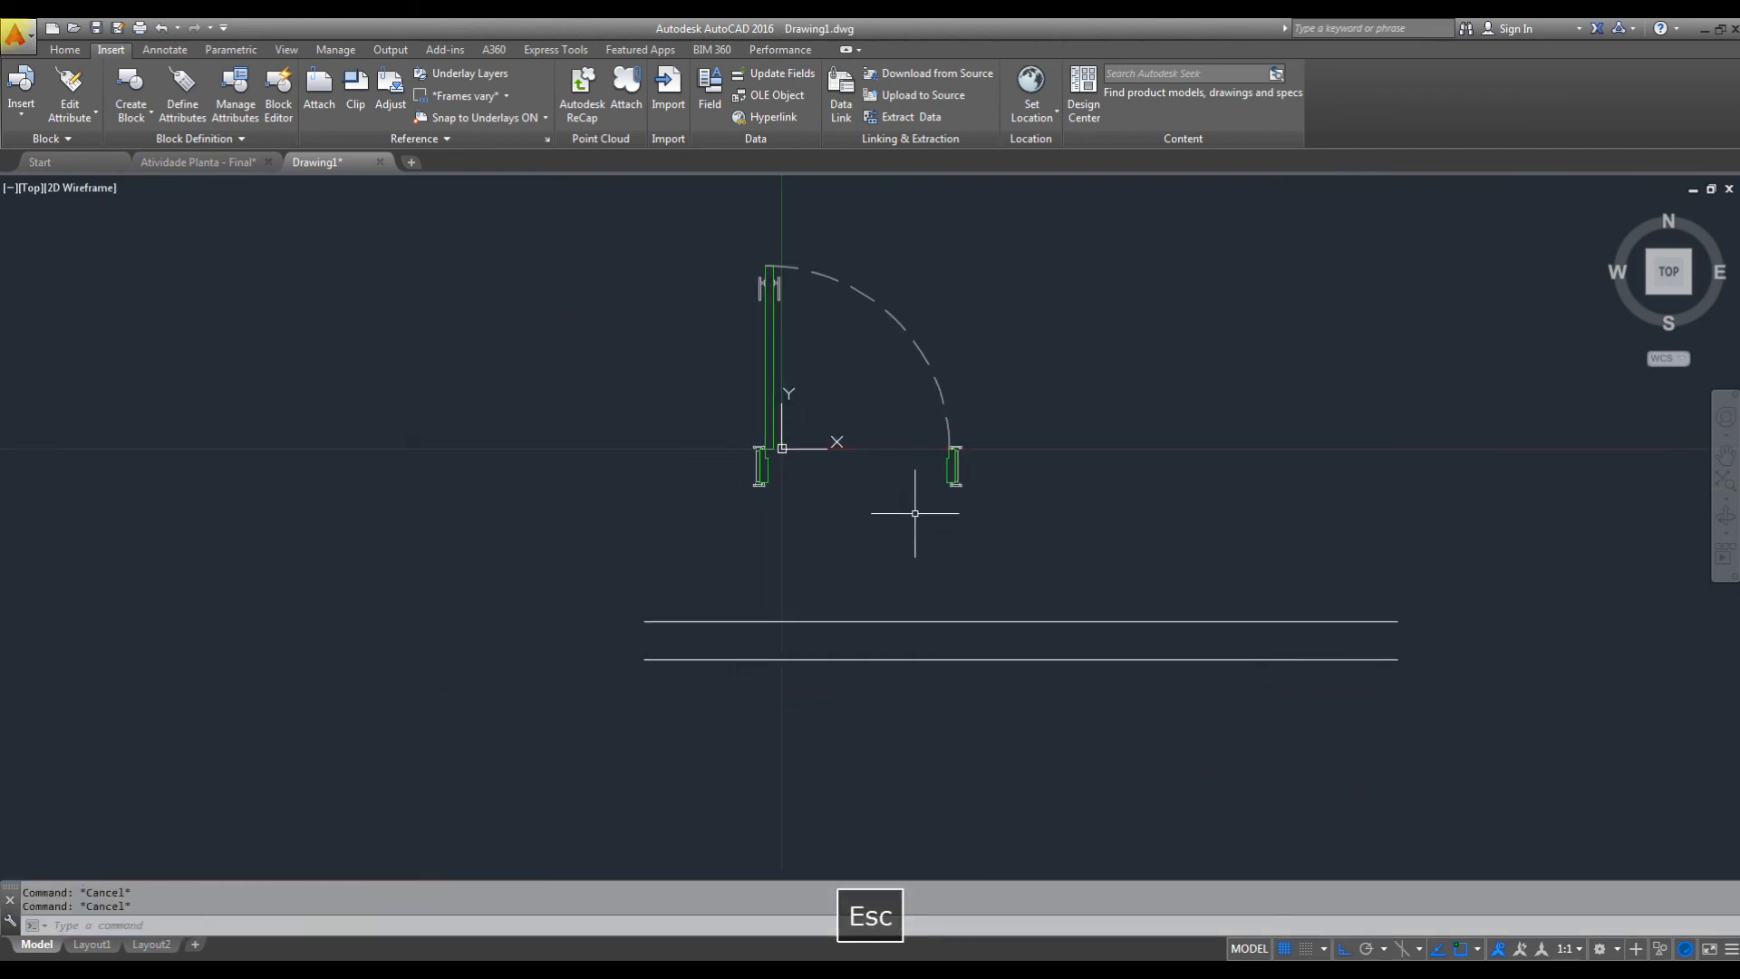
text(l)
key(space)
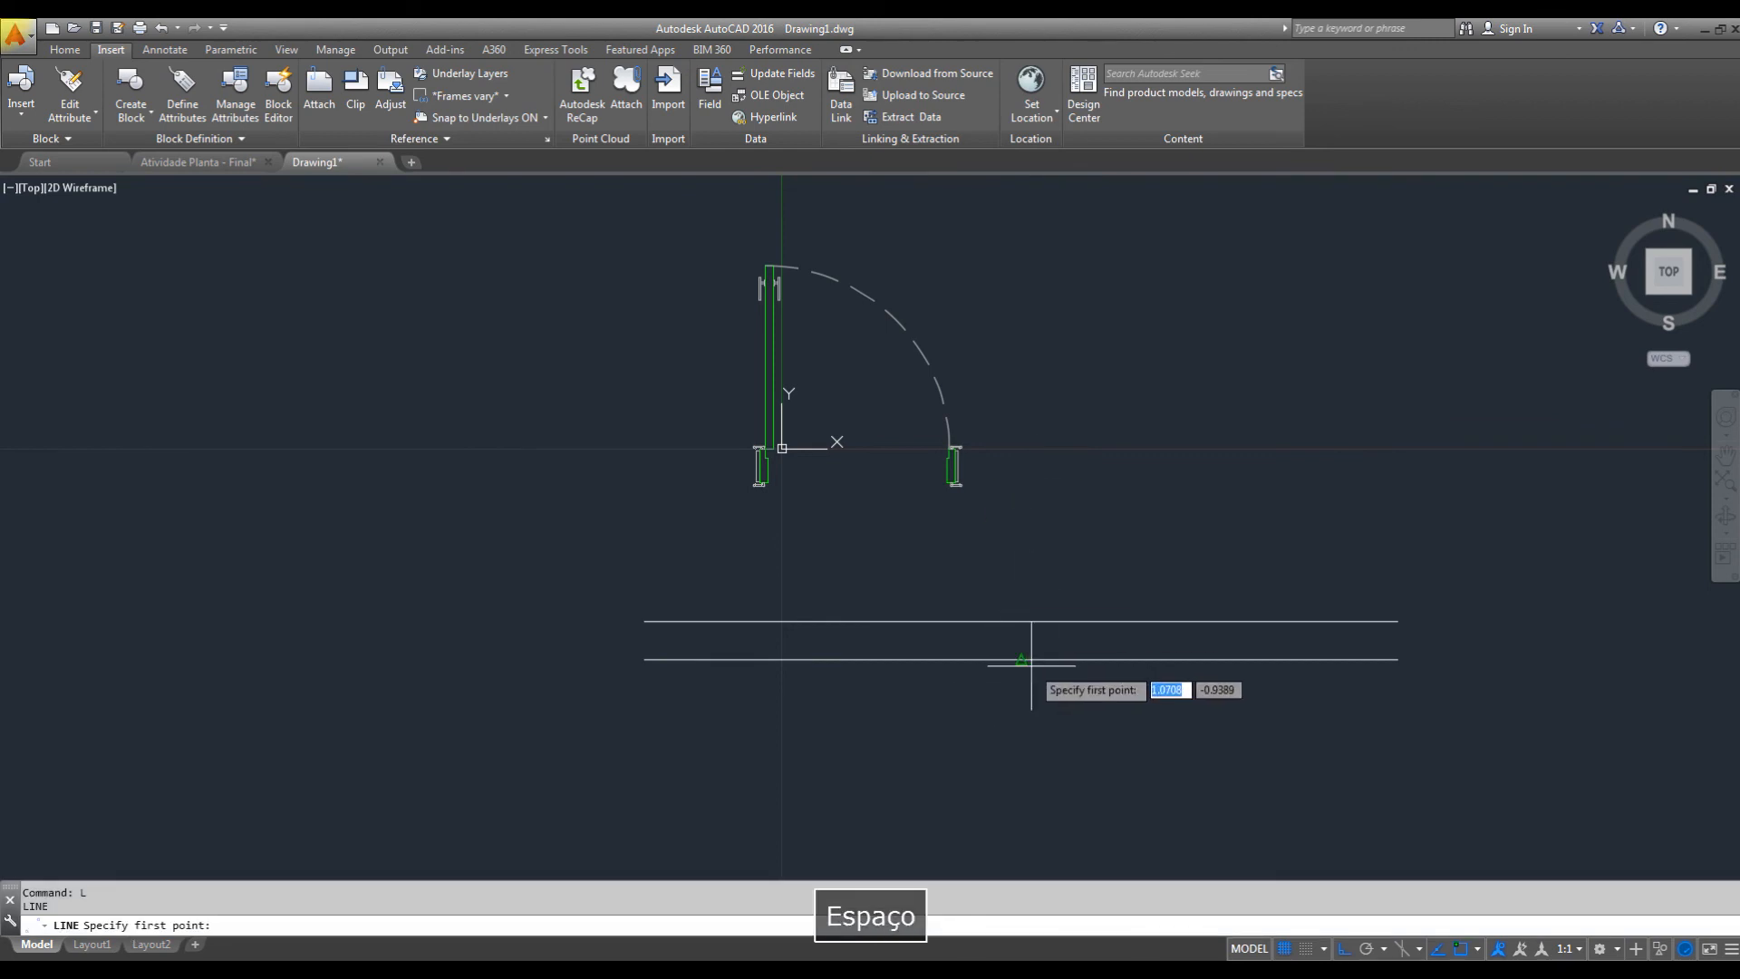
click(1023, 661)
key(Escape)
text(tr)
key(space)
click(1033, 632)
click(990, 641)
key(space)
click(1184, 575)
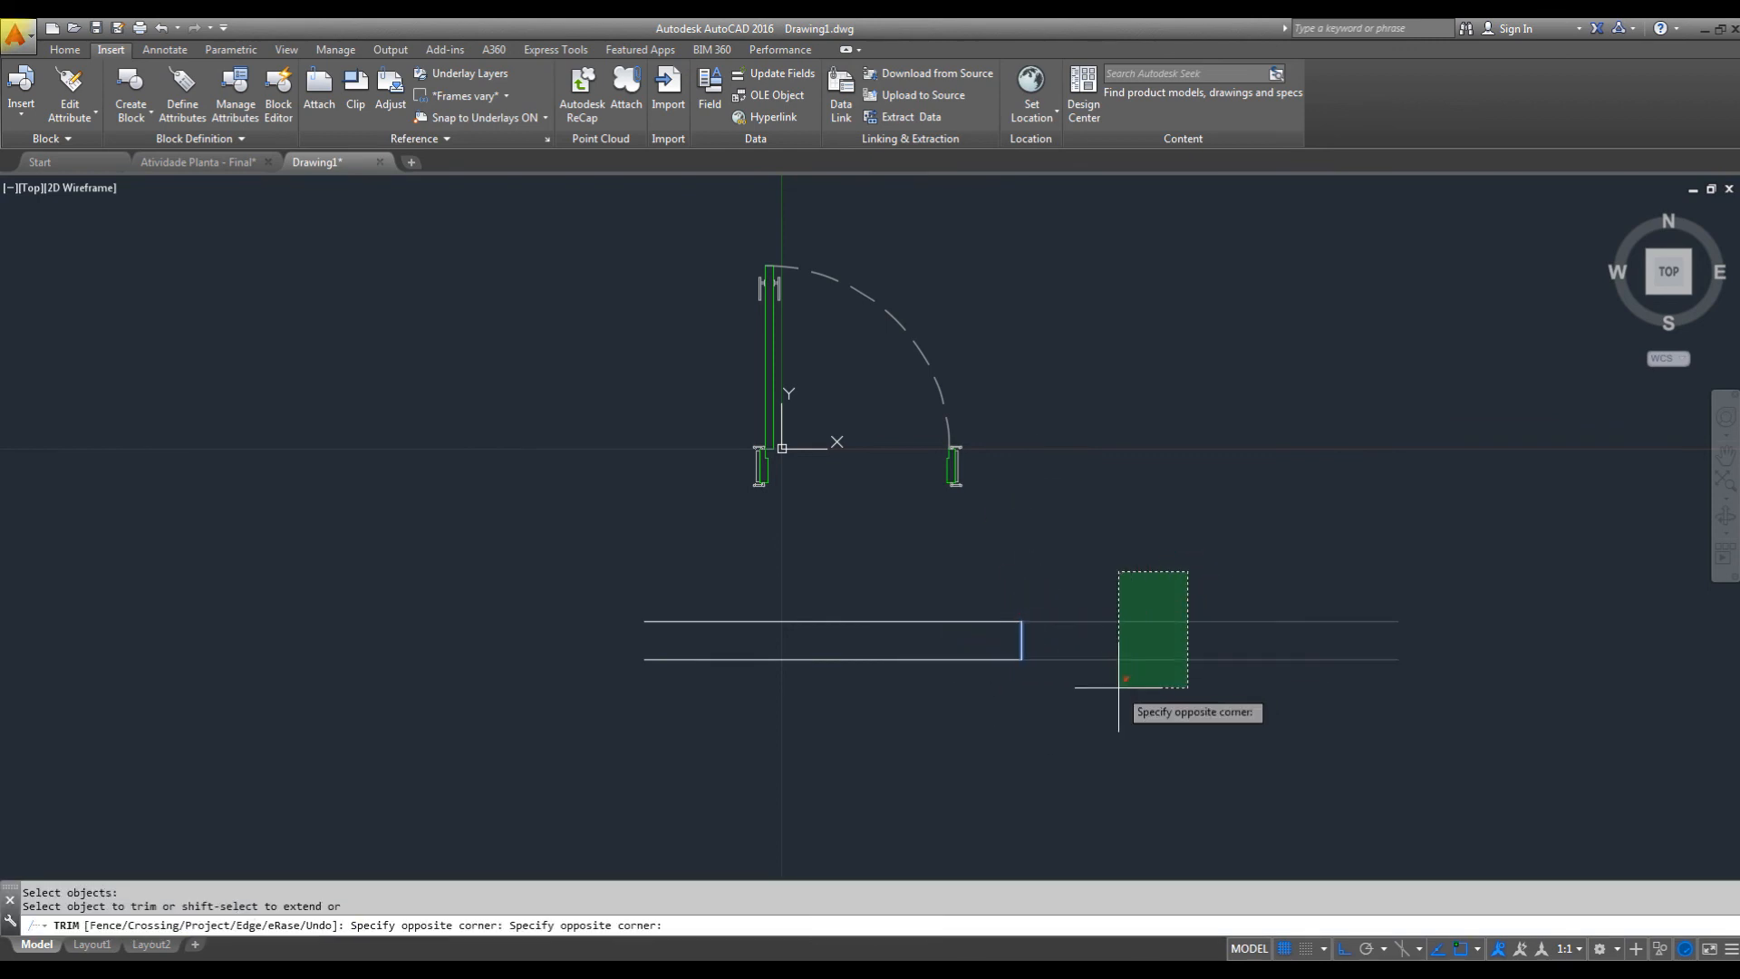
key(Escape)
key(Escape)
Measure the door's overall opening width between the outer edges of its two green jambs.
scroll(778, 524, up, 2)
scroll(812, 384, up, 2)
text(di)
key(space)
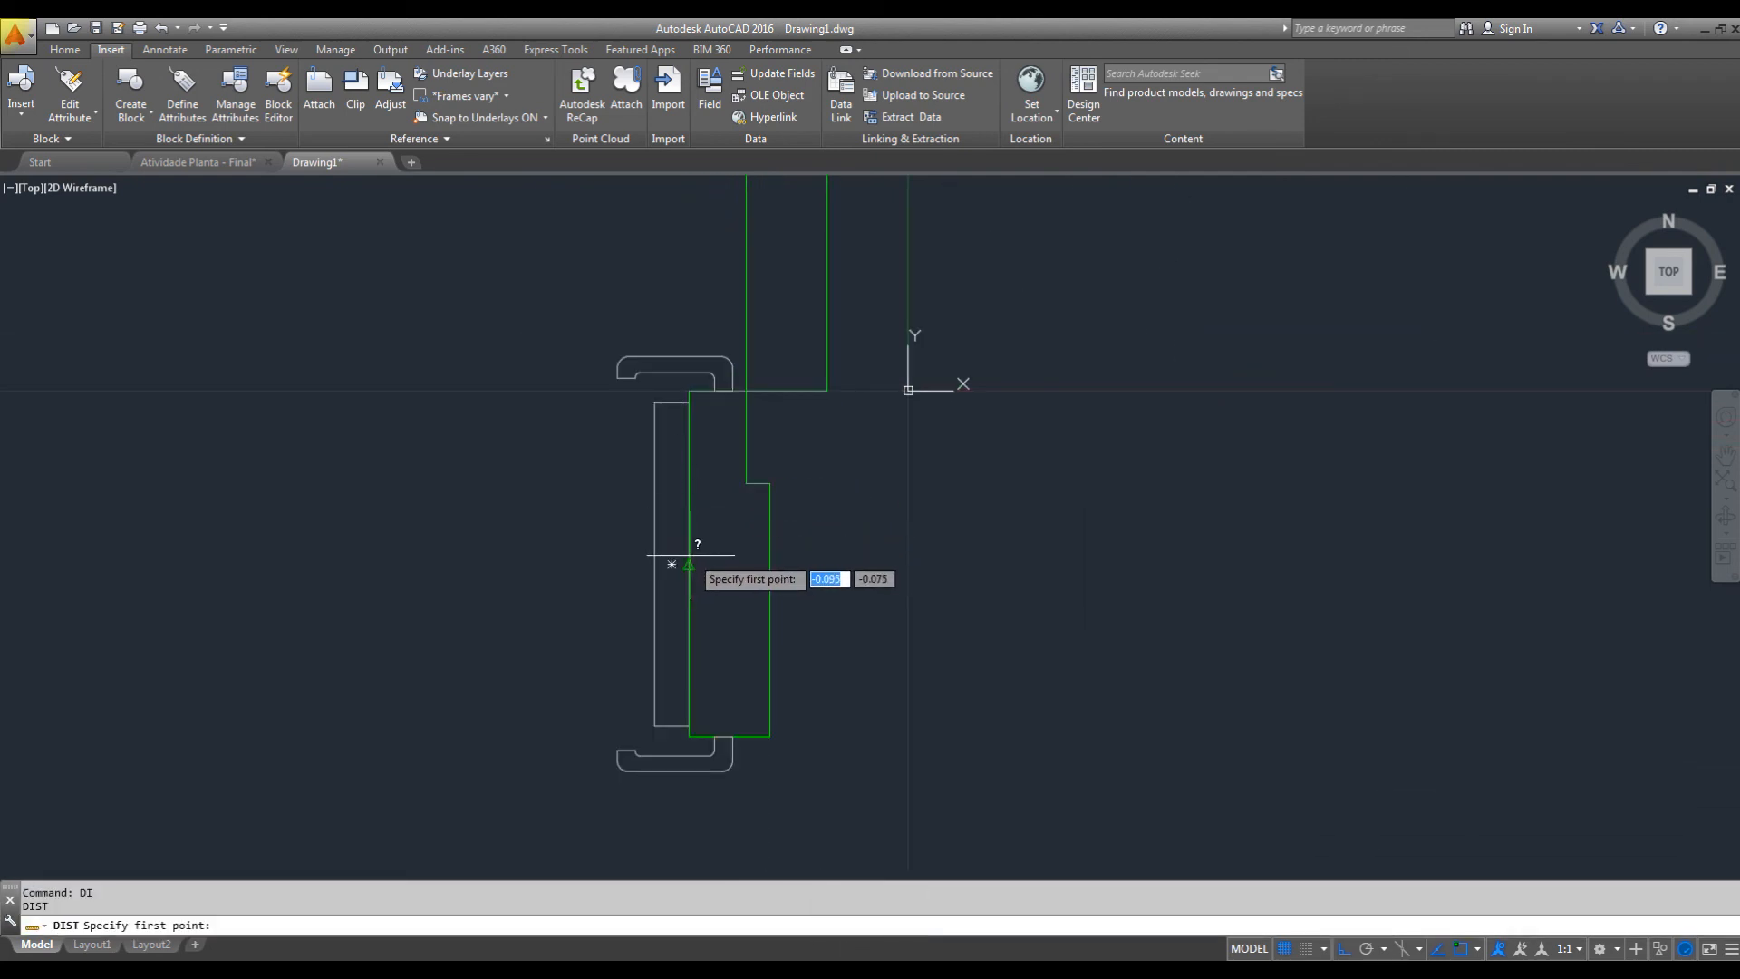
click(674, 489)
scroll(1150, 407, up, 2)
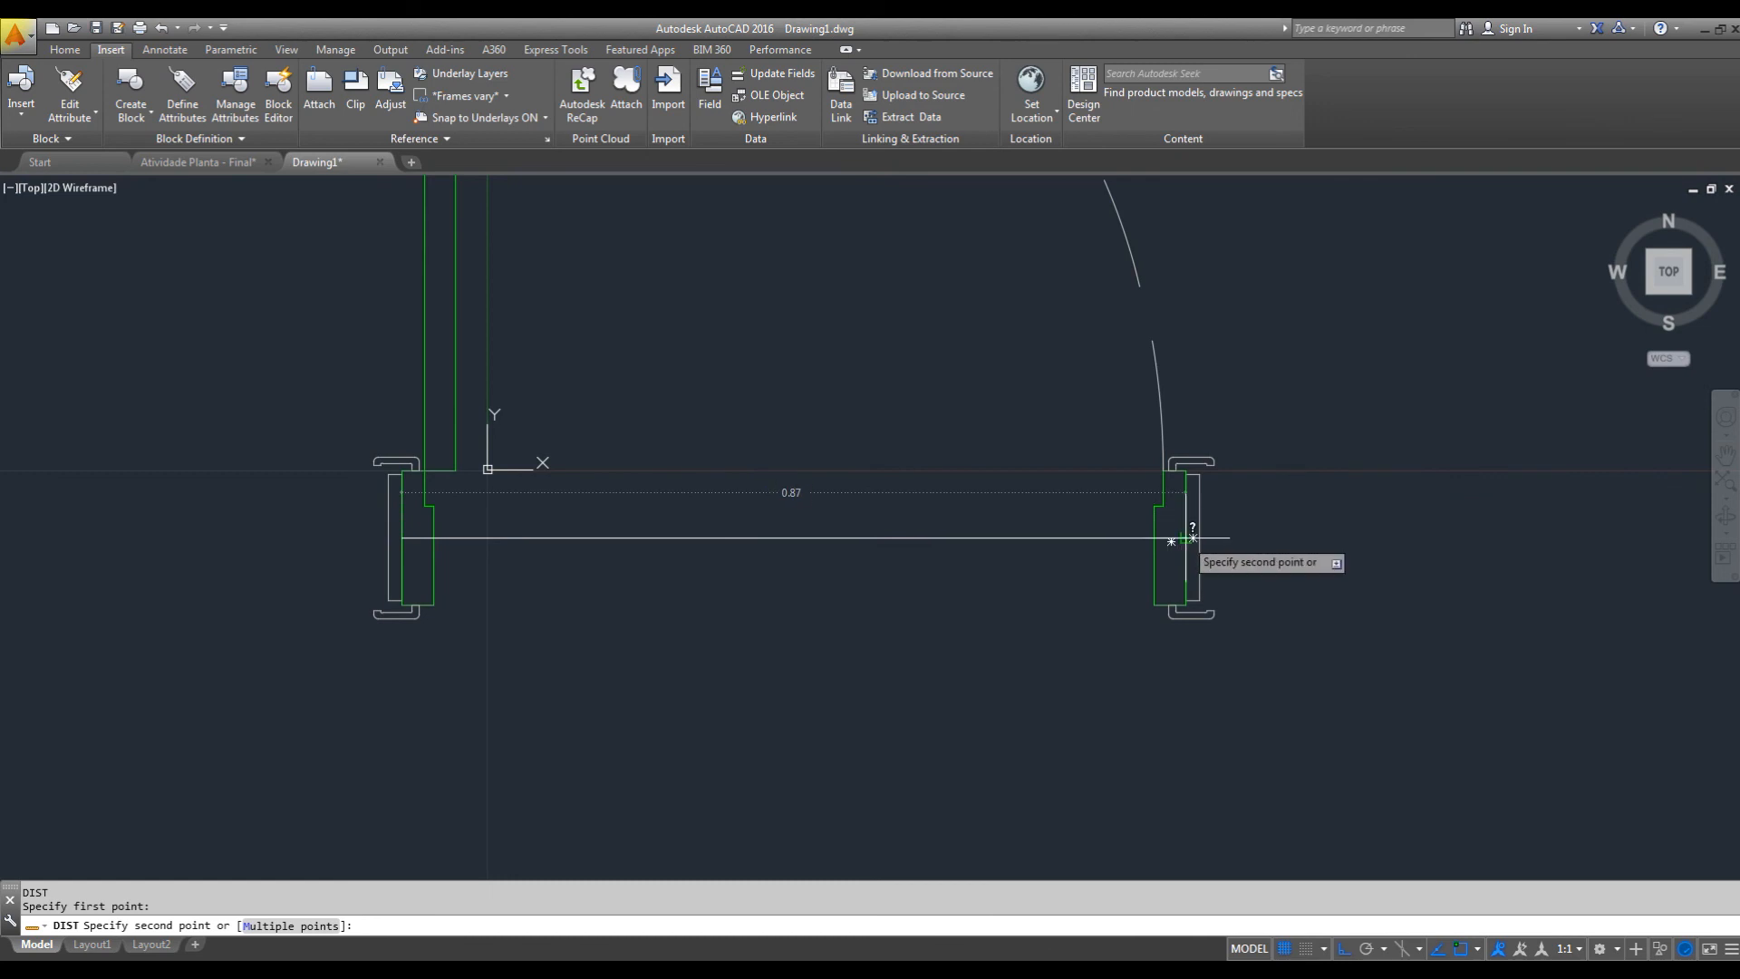
key(Escape)
scroll(1124, 435, down, 3)
middle_drag(1185, 601, 932, 571)
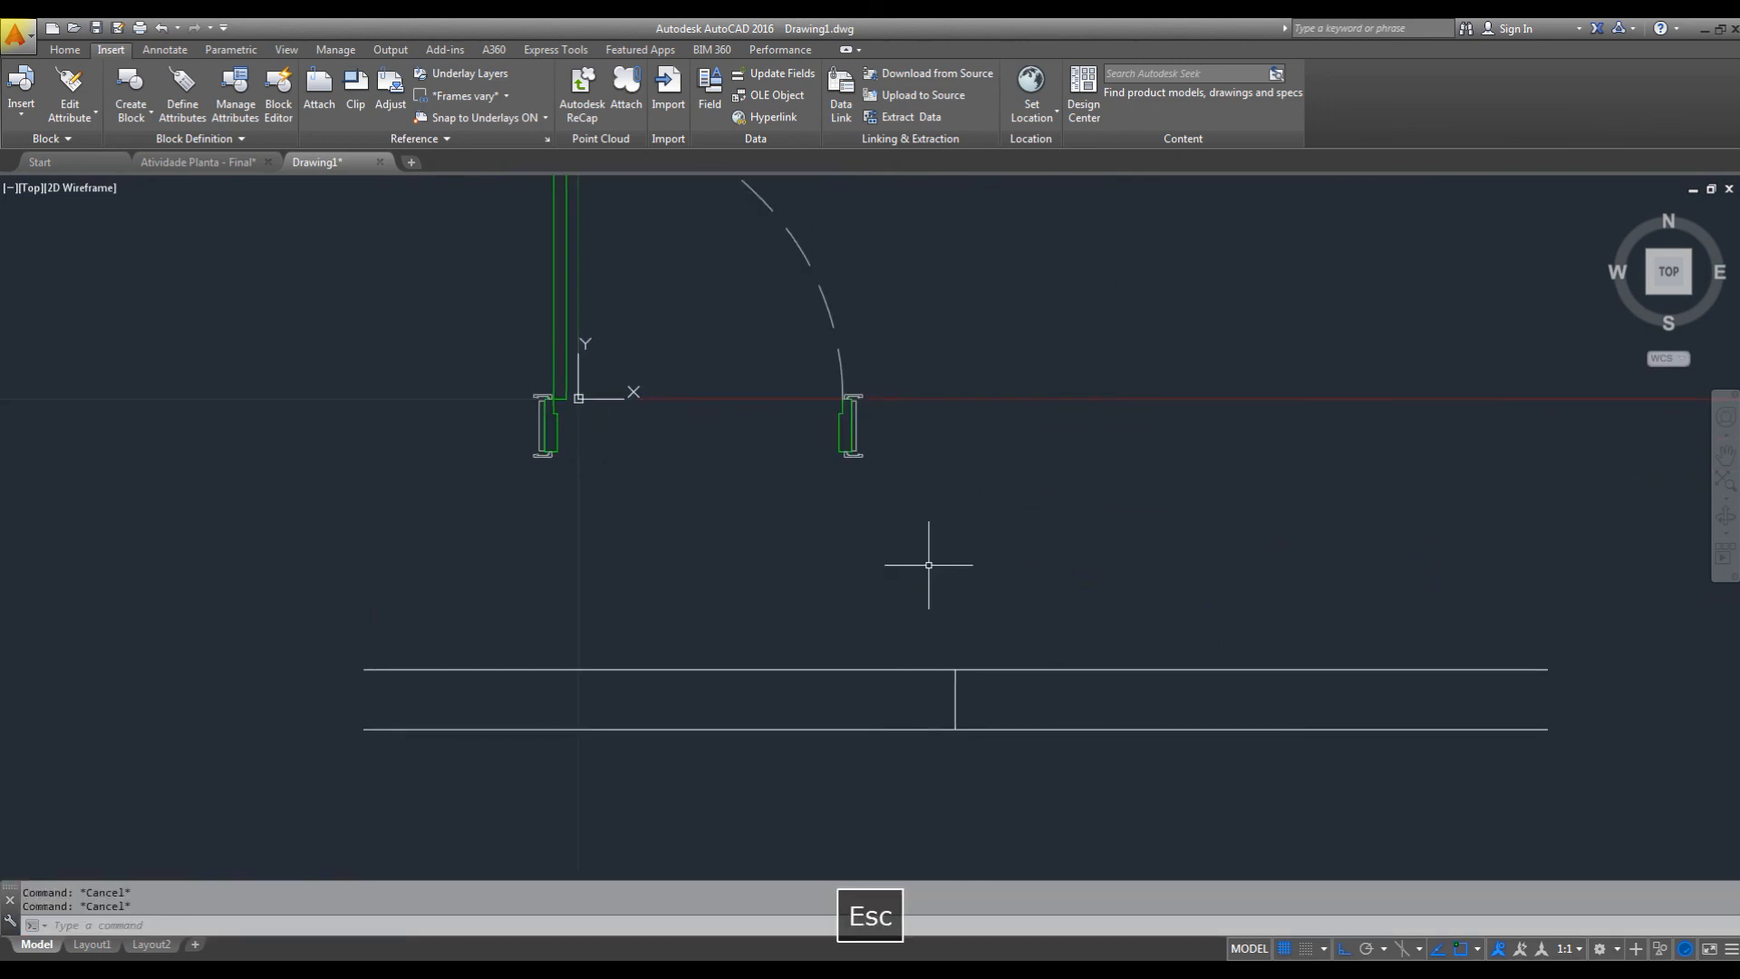
text(o)
key(space)
key(Escape)
key(Escape)
key(Escape)
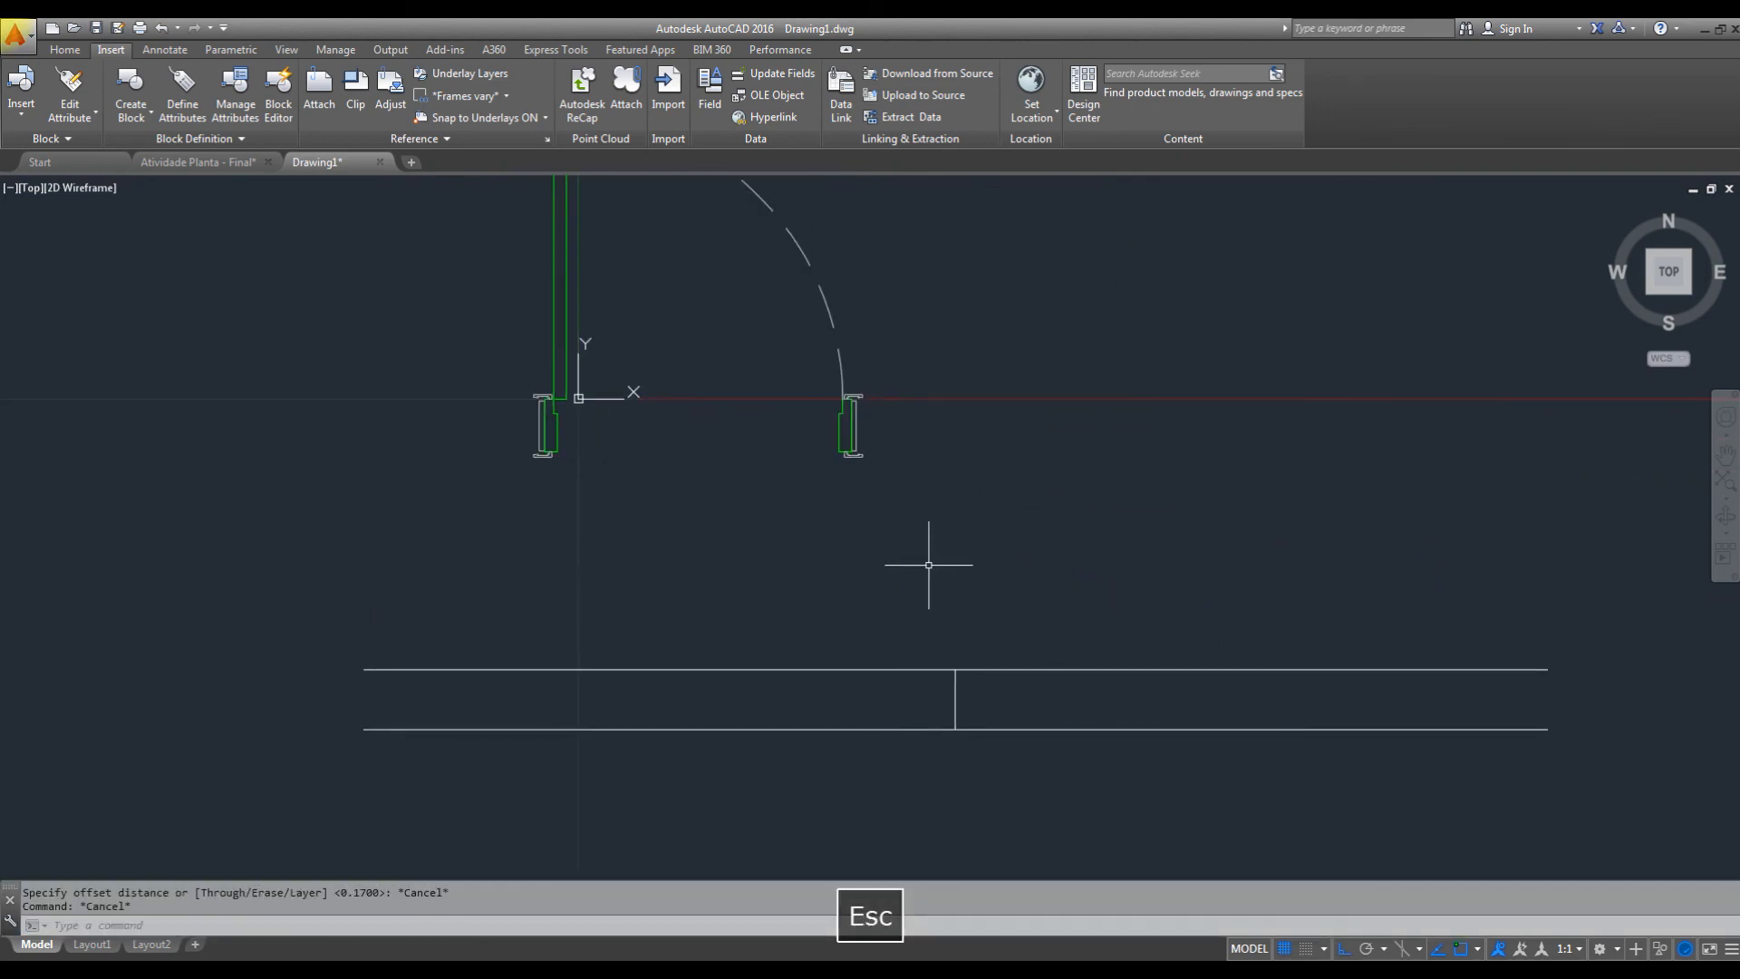
Offset the vertical wall line 0.87 to the right to mark the other side of the door opening.
text(o)
key(space)
text(.87)
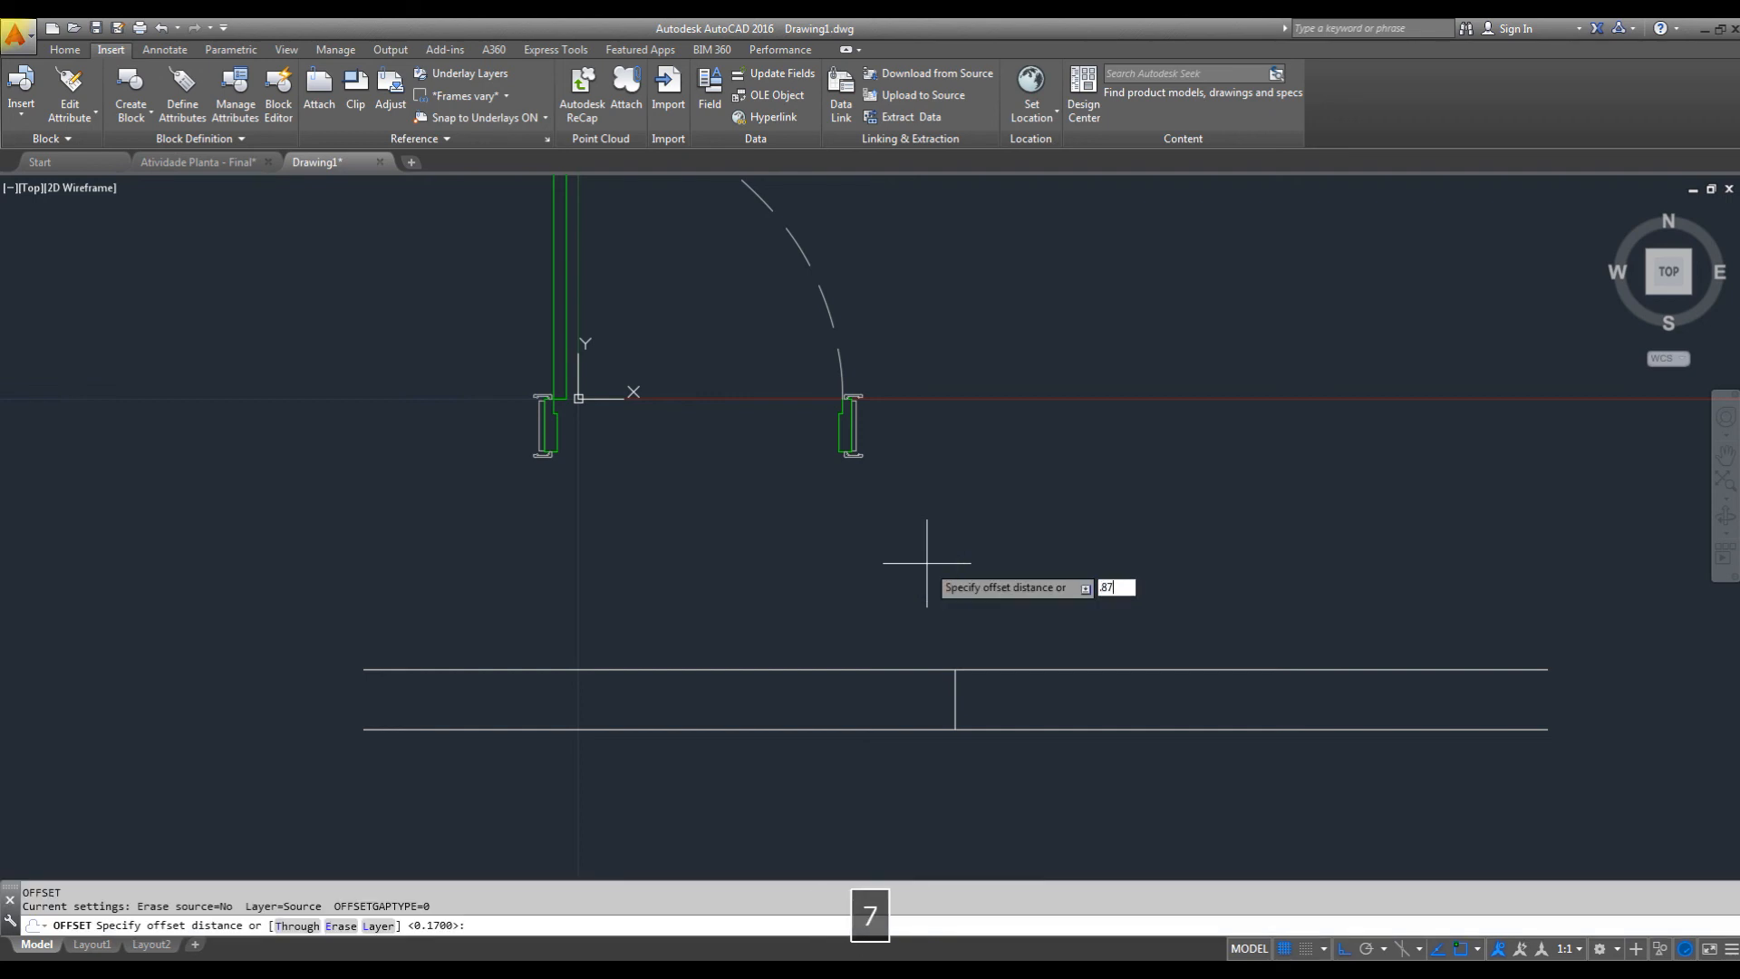
key(Return)
click(955, 716)
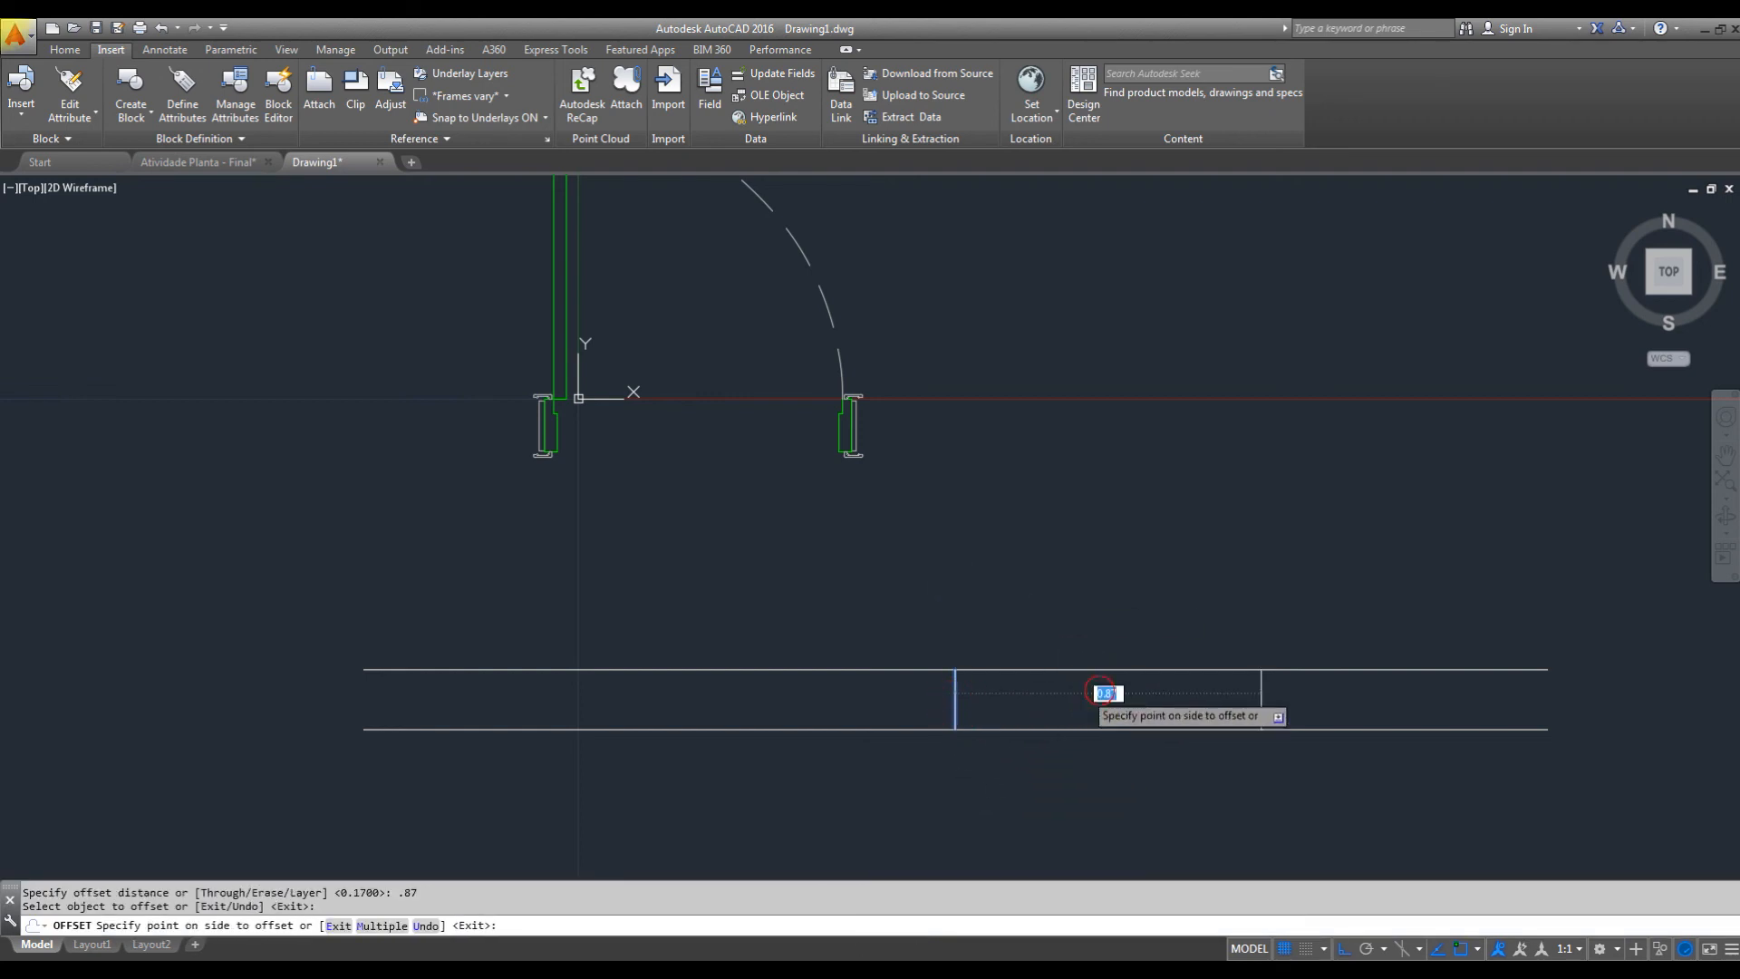
key(Escape)
text(o)
key(space)
key(space)
click(954, 698)
click(1271, 548)
key(Escape)
Trim both wall lines between the two vertical lines to cut the door opening.
text(tr)
key(space)
key(space)
click(1169, 610)
click(1137, 805)
key(Escape)
key(Escape)
key(Escape)
Stretch both sides of the wall opening leftward together to shift the opening along the wall.
text(s)
key(space)
click(1333, 596)
click(835, 821)
key(space)
click(1125, 785)
click(958, 796)
key(Escape)
Place the door block in the wall opening, with its insertion point on the left wall segment's upper corner.
middle_drag(922, 579, 944, 610)
scroll(944, 610, down, 2)
click(909, 355)
click(786, 391)
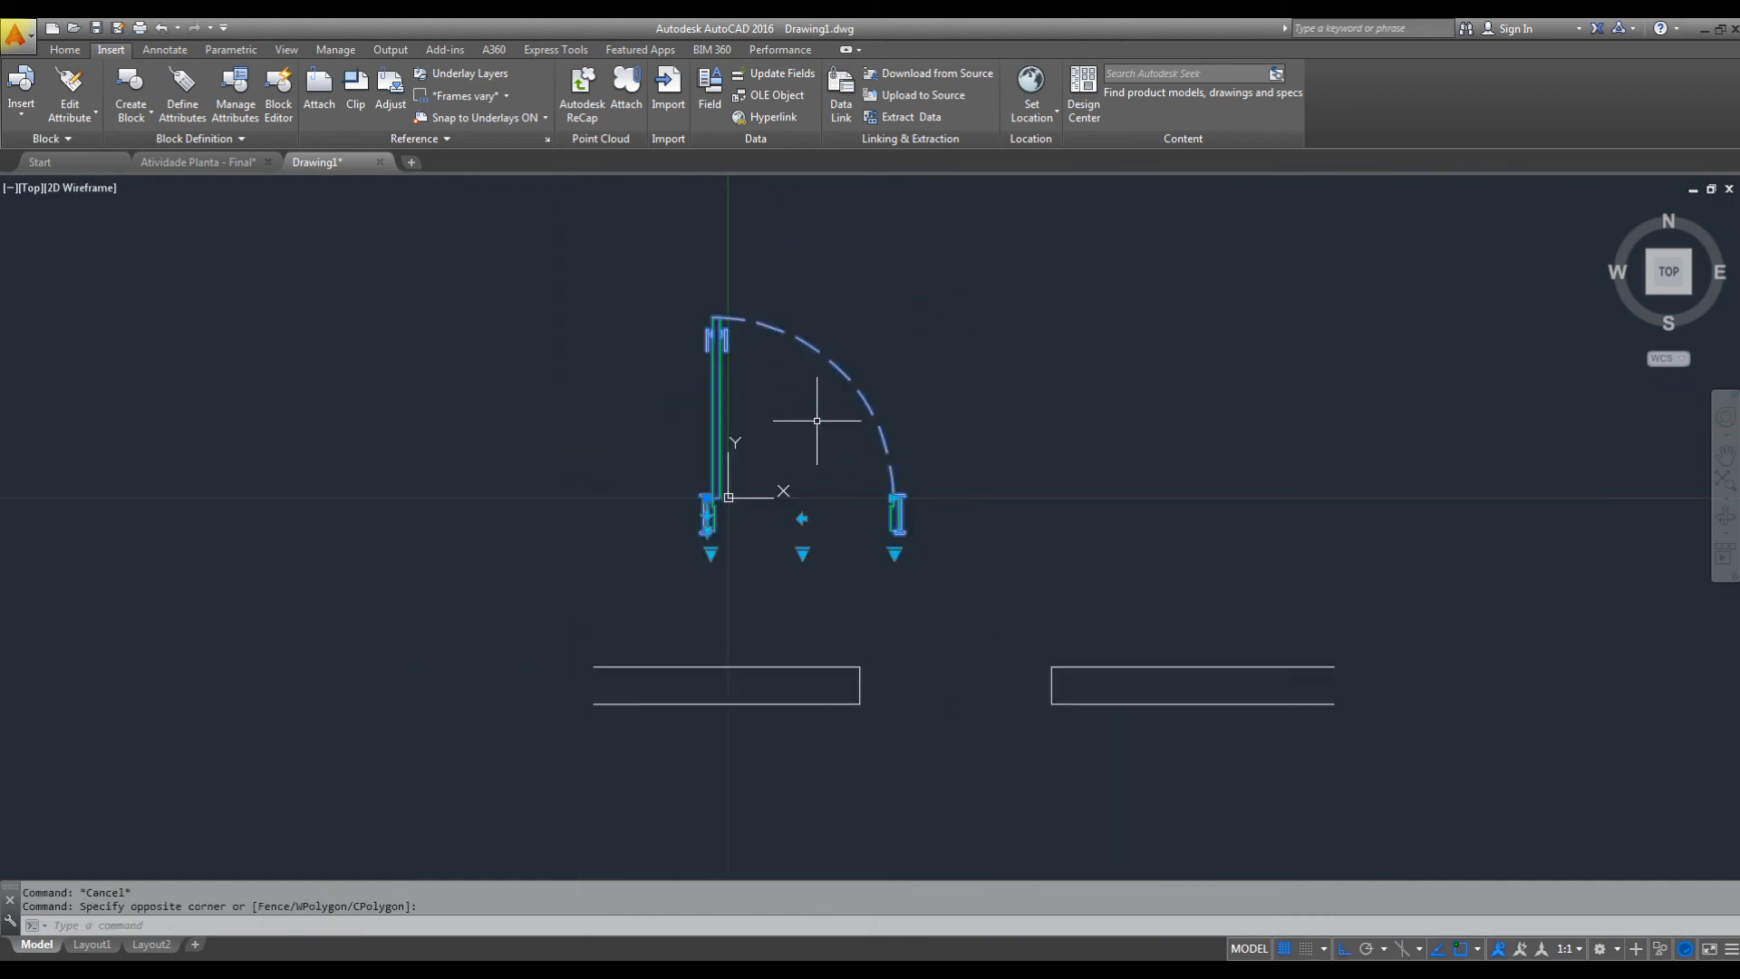
scroll(700, 513, up, 6)
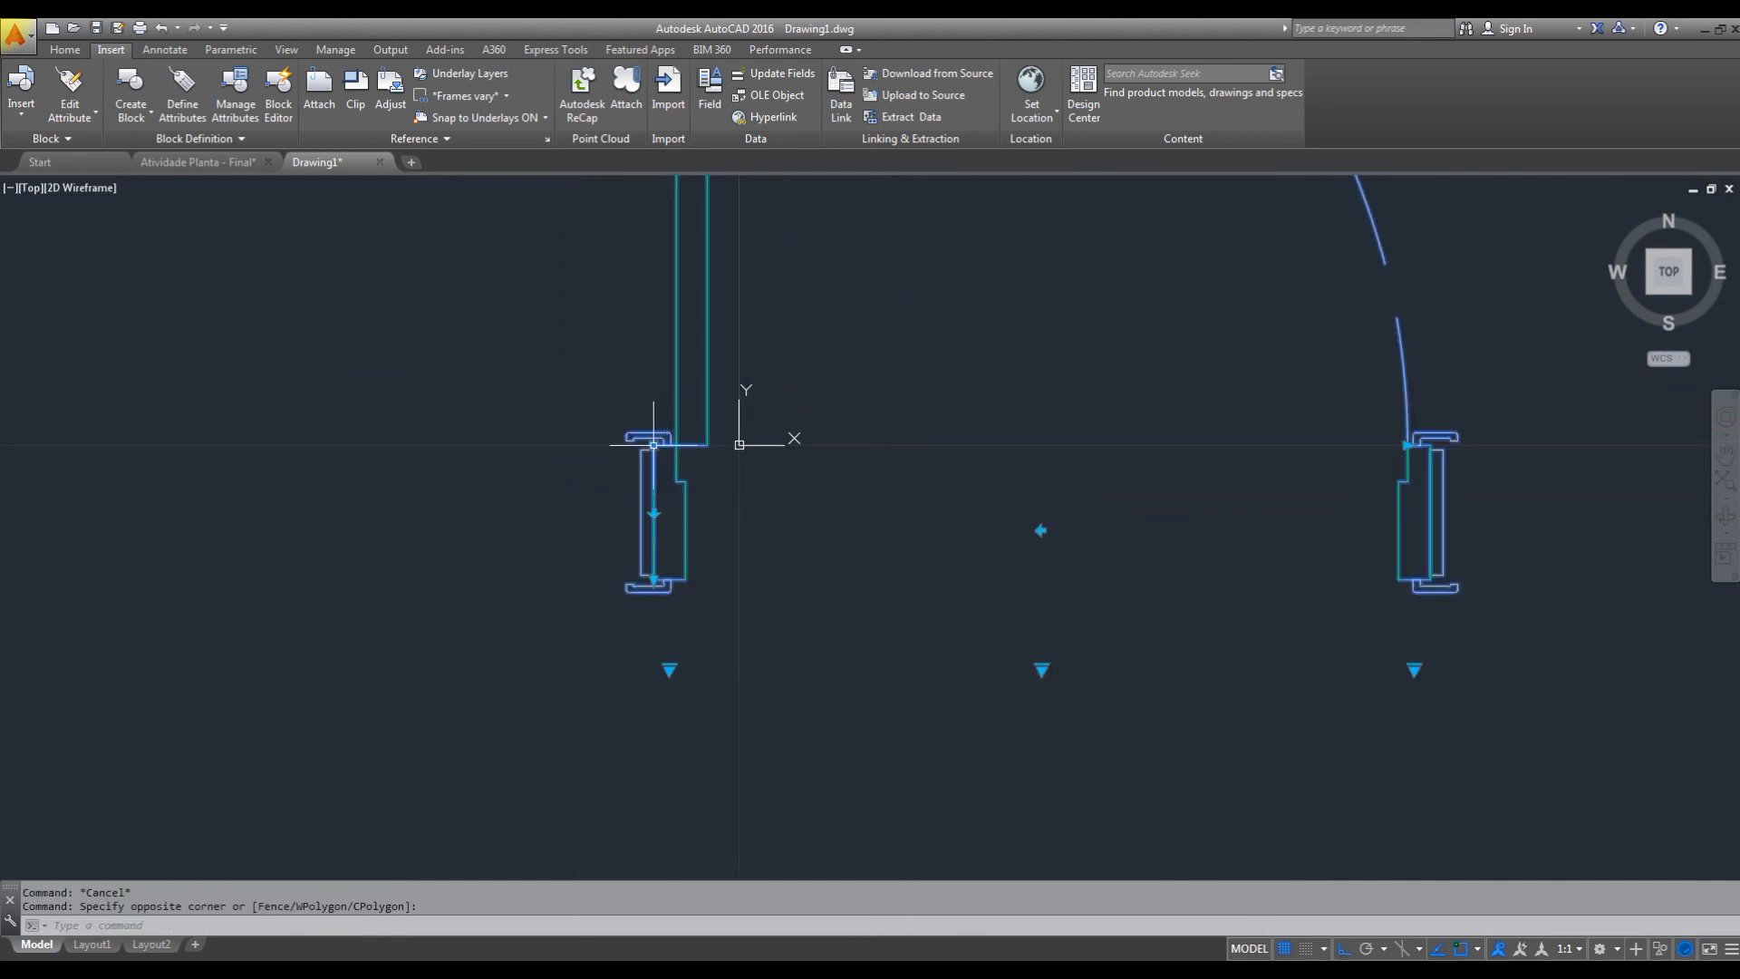
click(654, 444)
scroll(741, 399, down, 4)
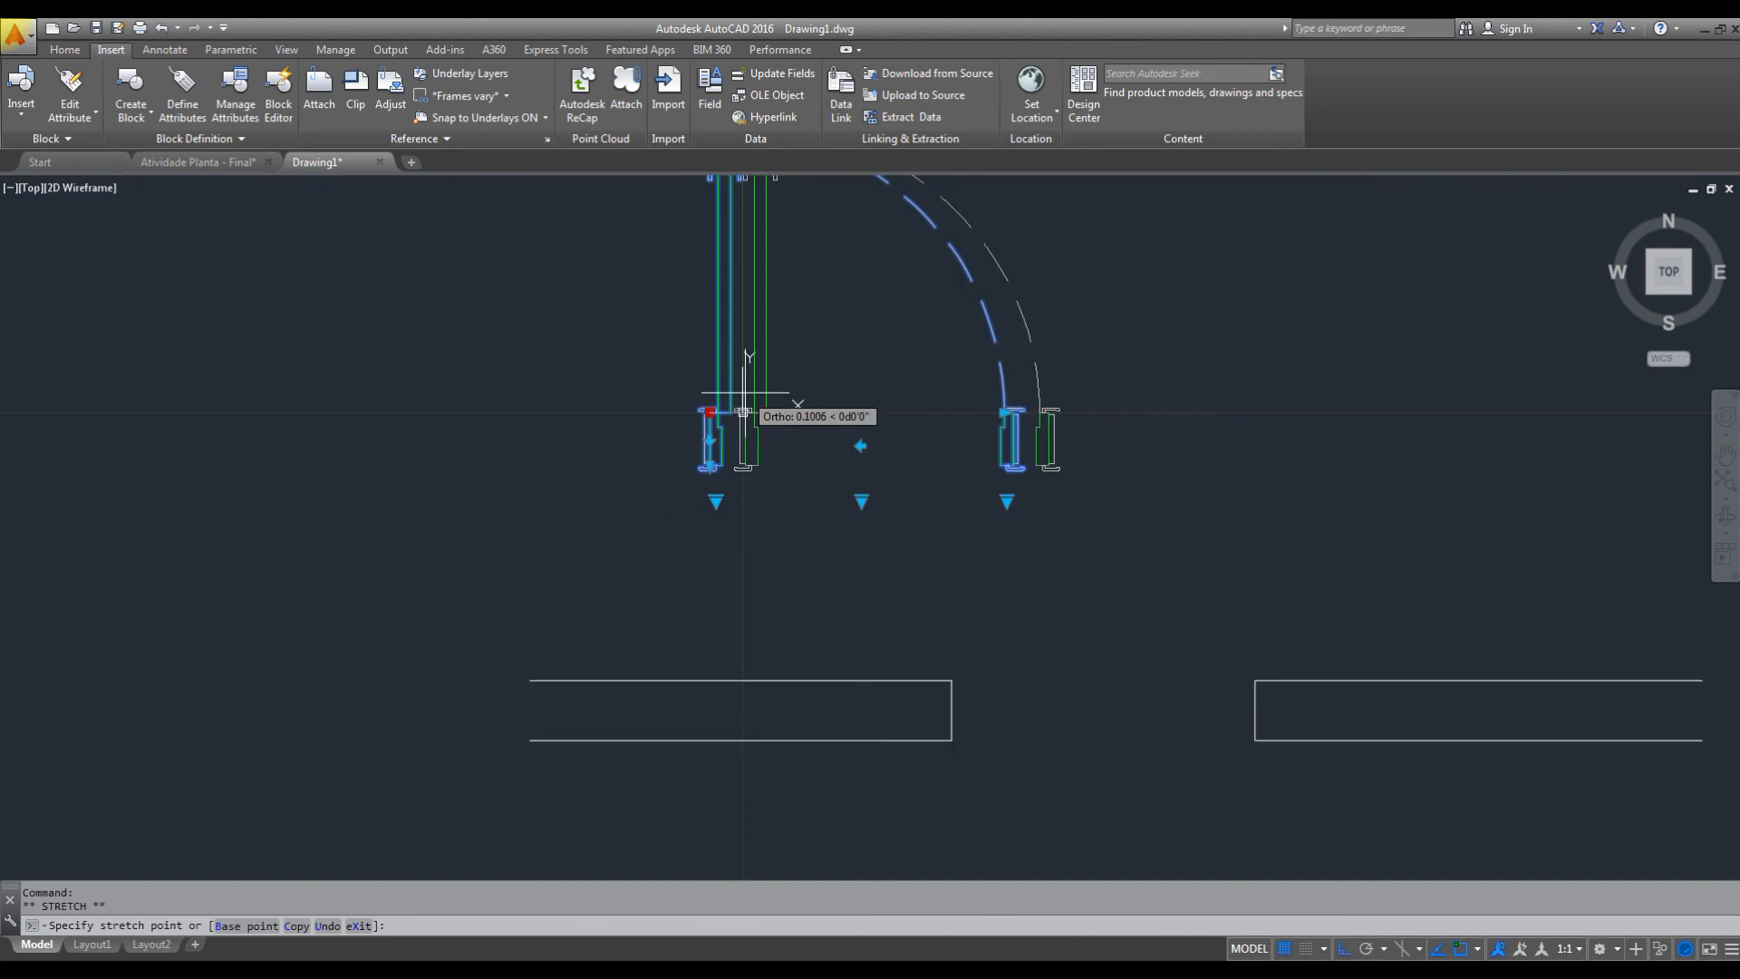
click(950, 680)
scroll(1328, 613, up, 3)
key(Escape)
Stretch the door's jamb depth to 0.17, down to the lower corner of the left wall segment.
scroll(906, 567, up, 2)
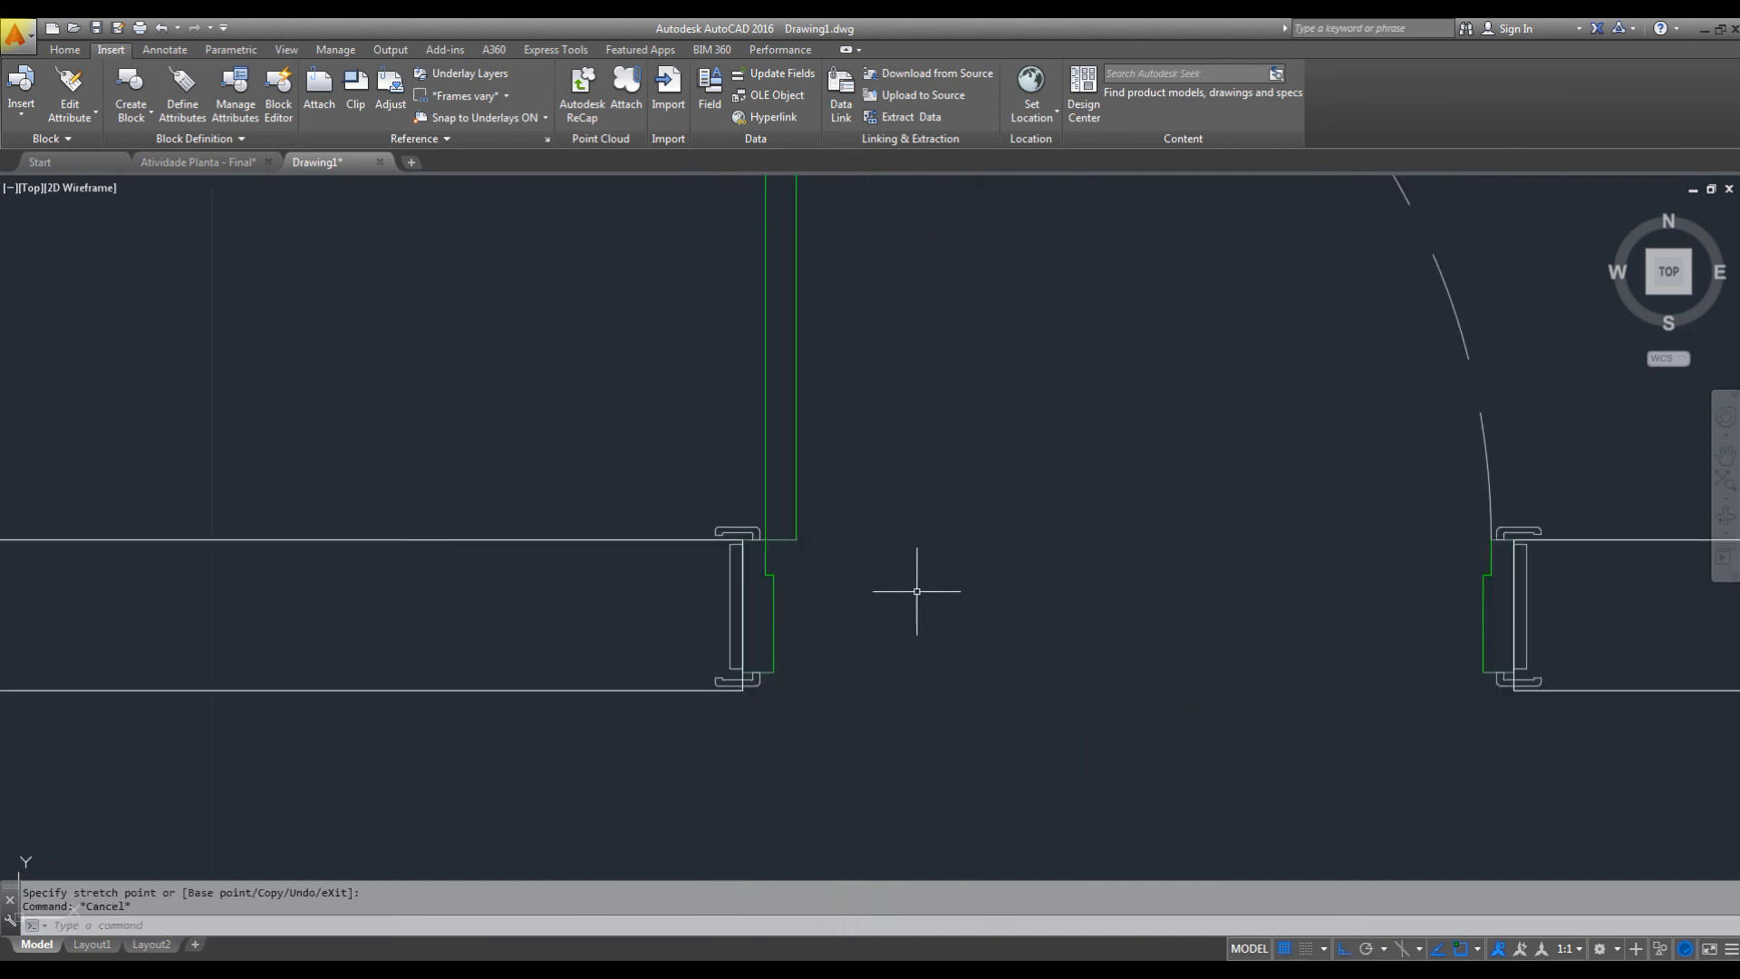
scroll(662, 702, up, 2)
scroll(797, 693, down, 1)
click(802, 682)
scroll(798, 680, up, 1)
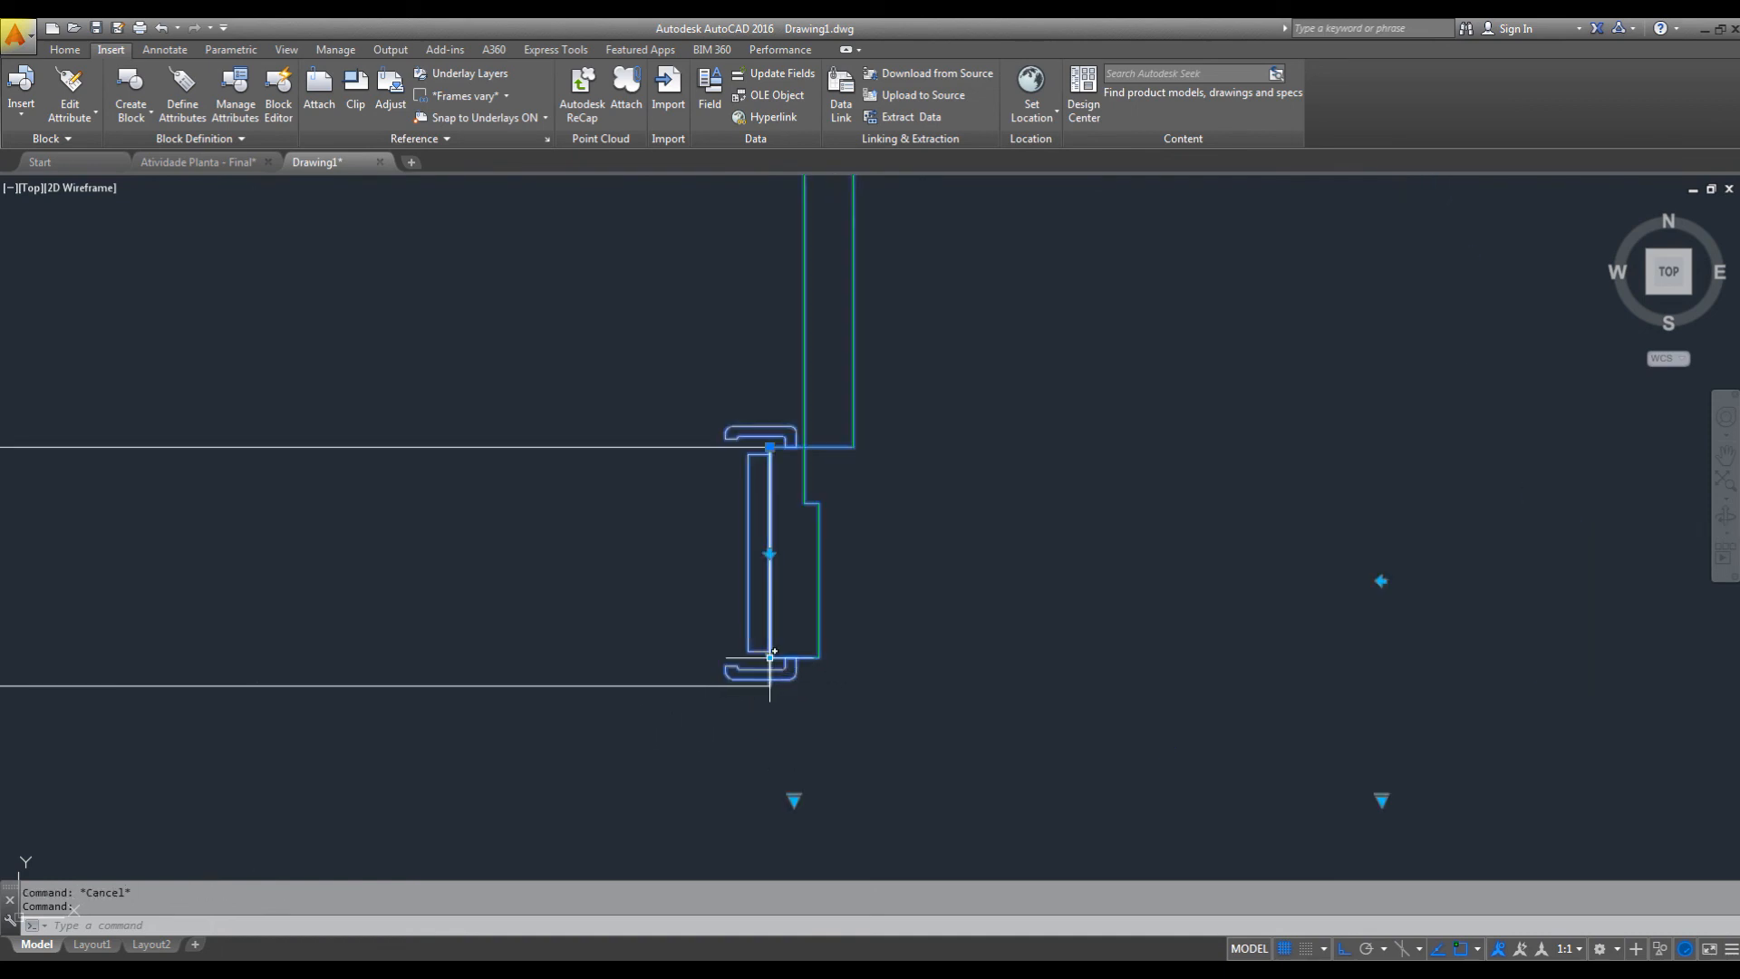
click(770, 657)
scroll(774, 660, up, 3)
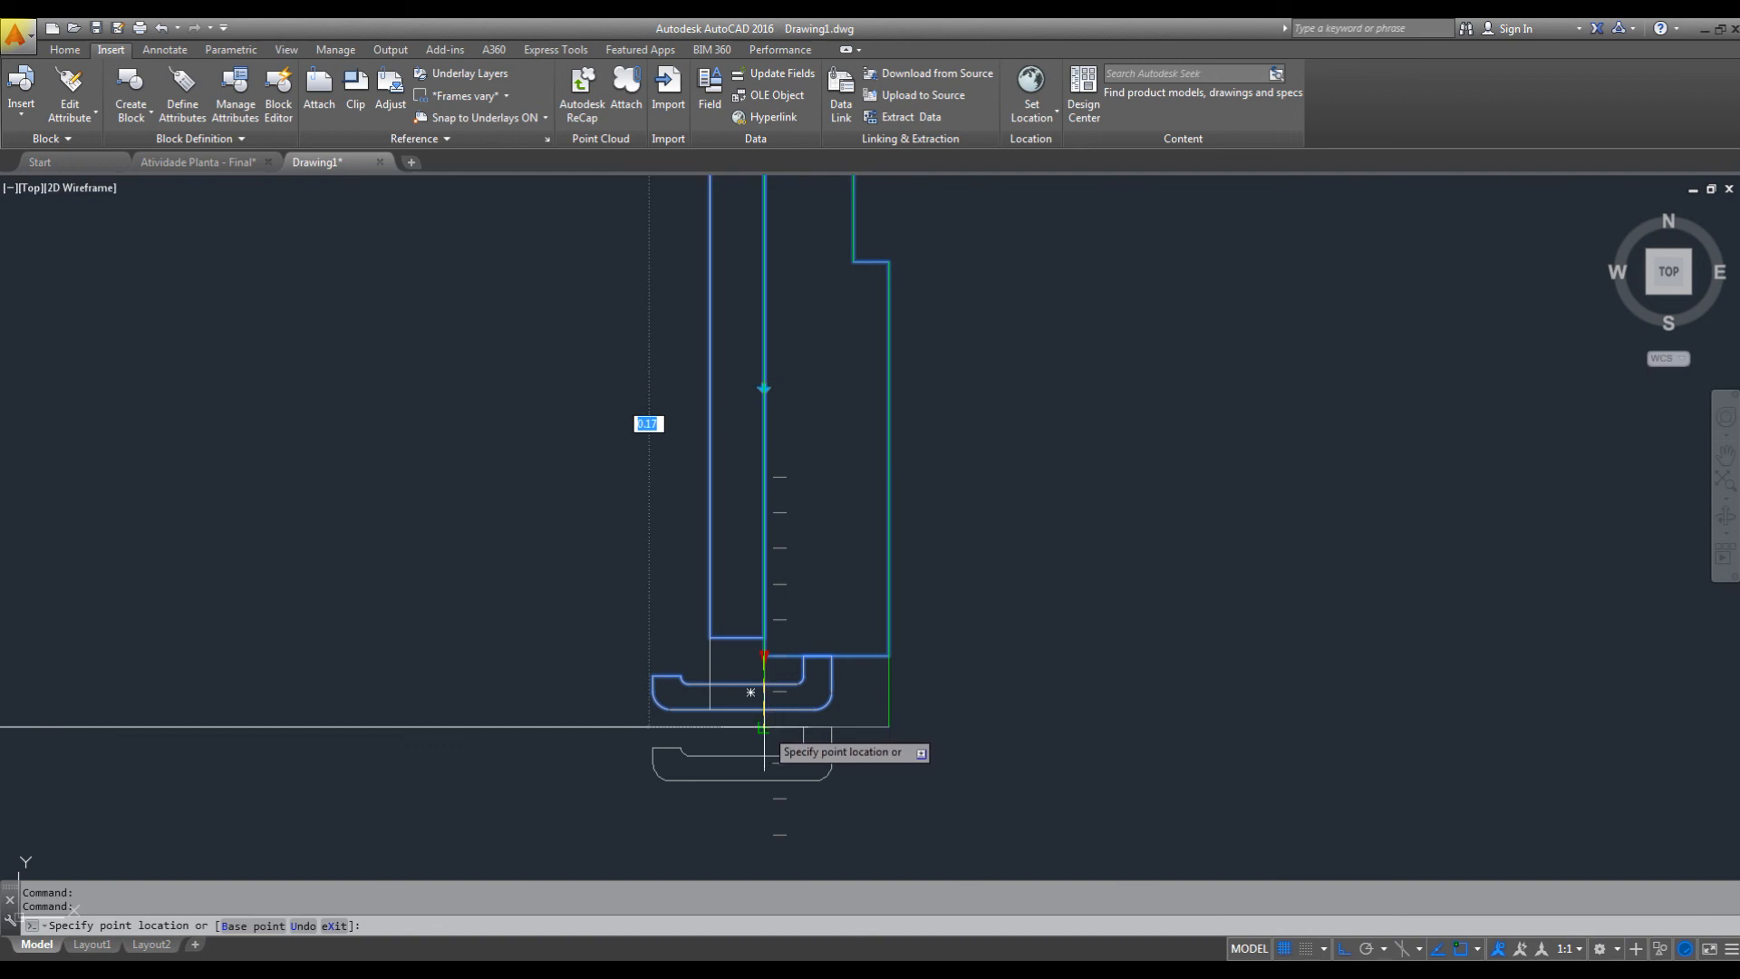
scroll(855, 734, down, 3)
scroll(1047, 736, down, 2)
scroll(1018, 725, up, 2)
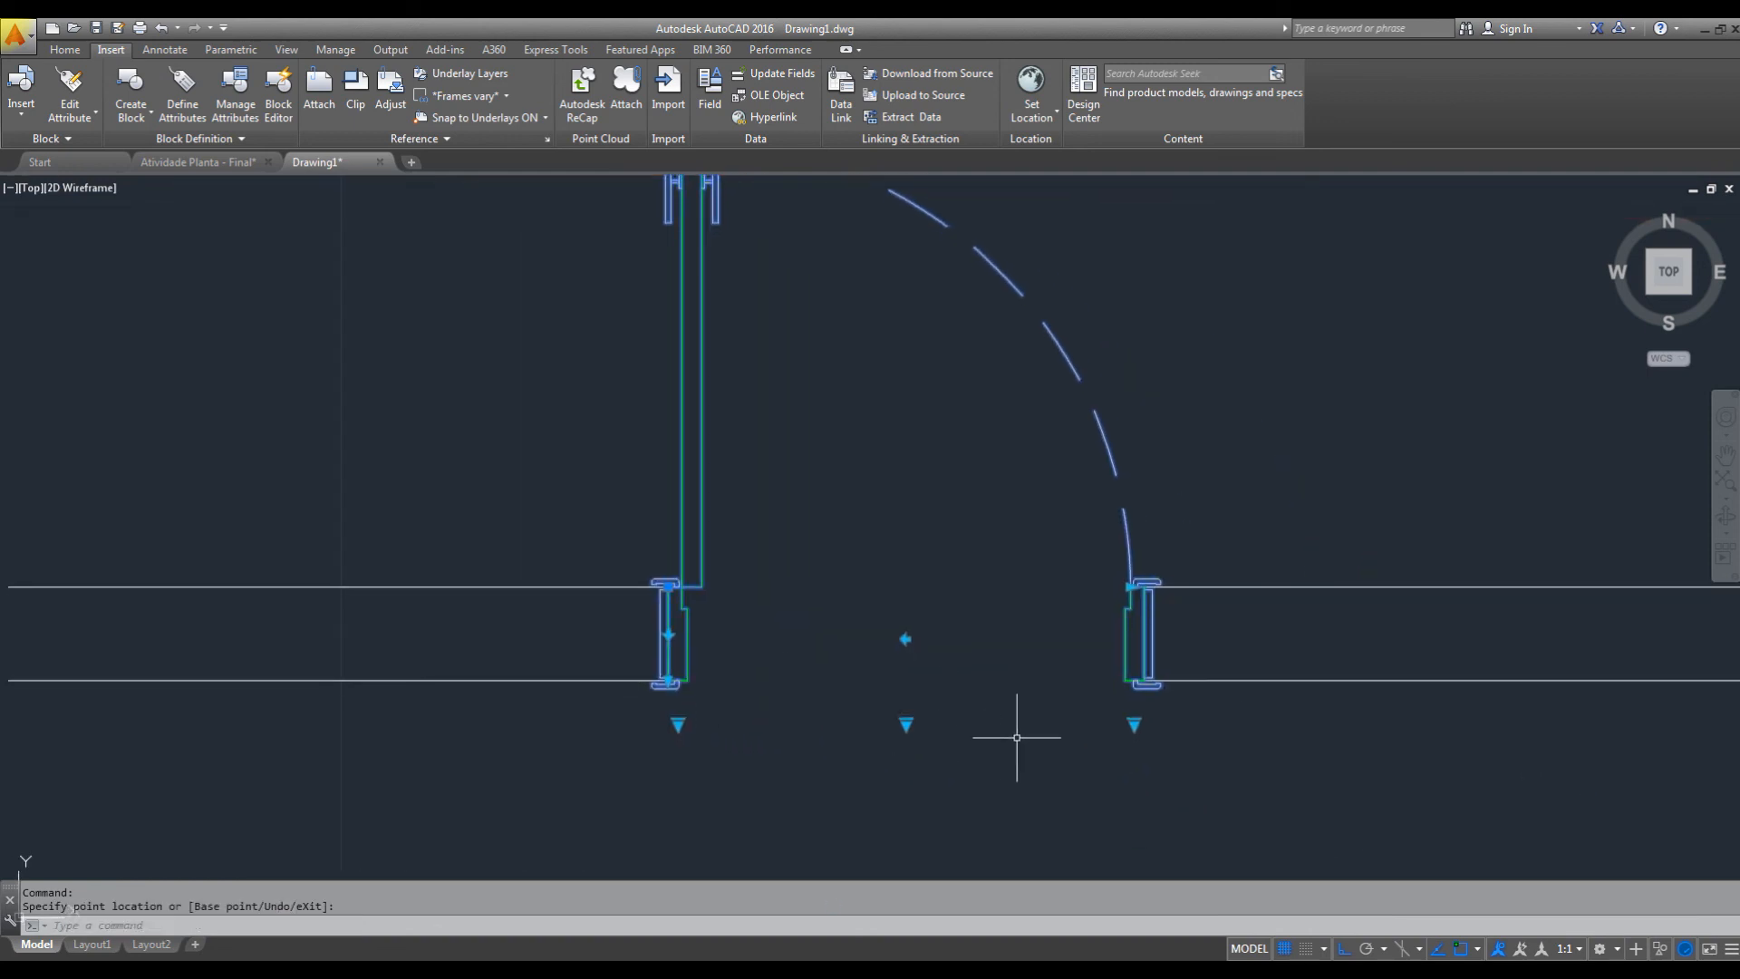
Move the two lower wall lines 0.05 upward to make the wall thinner.
key(Escape)
click(1306, 727)
click(1298, 727)
click(571, 632)
click(515, 748)
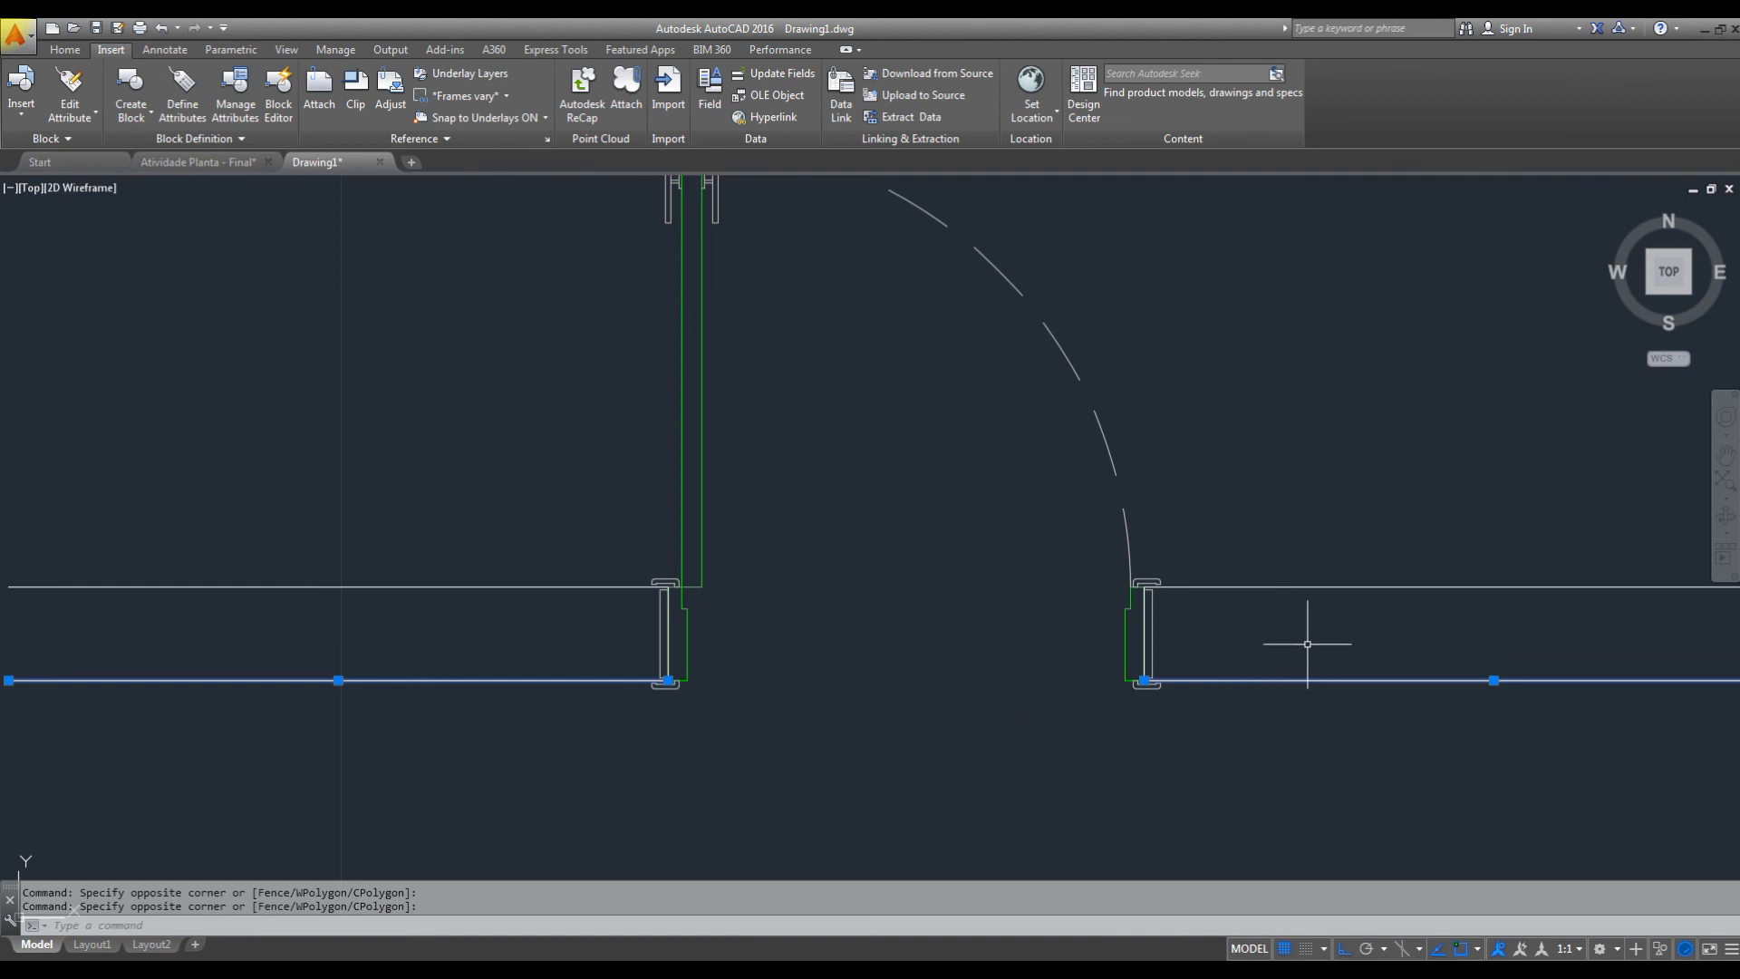
key(space)
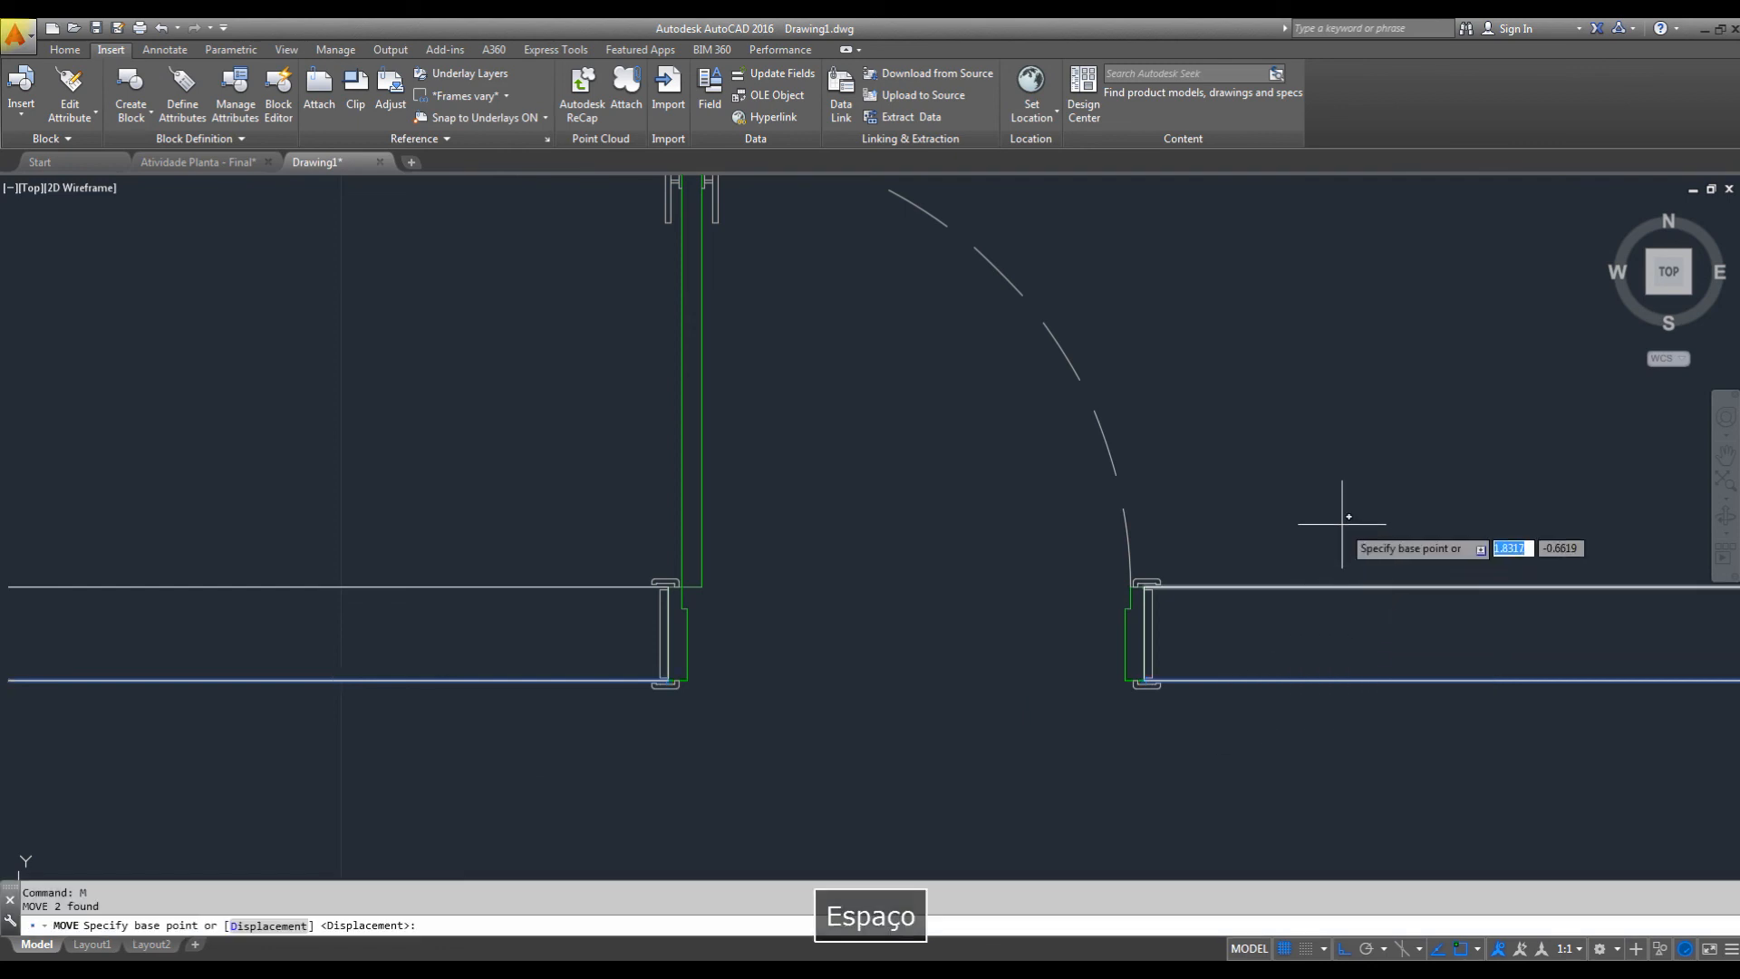
click(1341, 506)
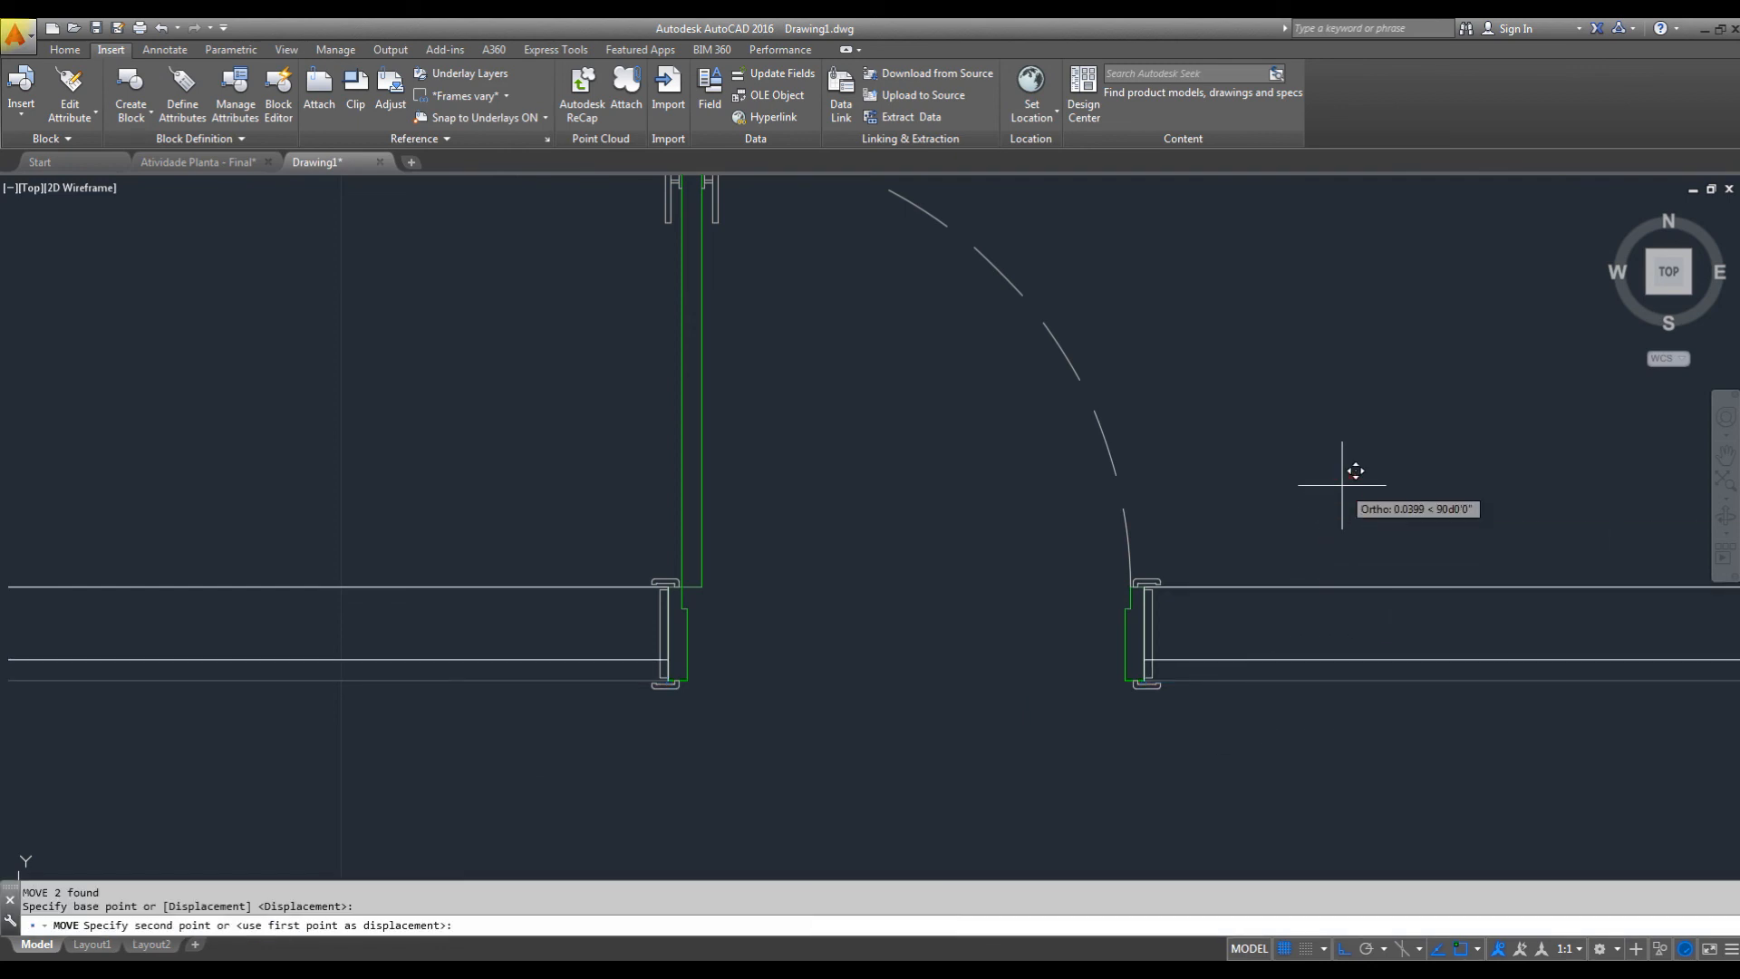
text(.05)
key(Return)
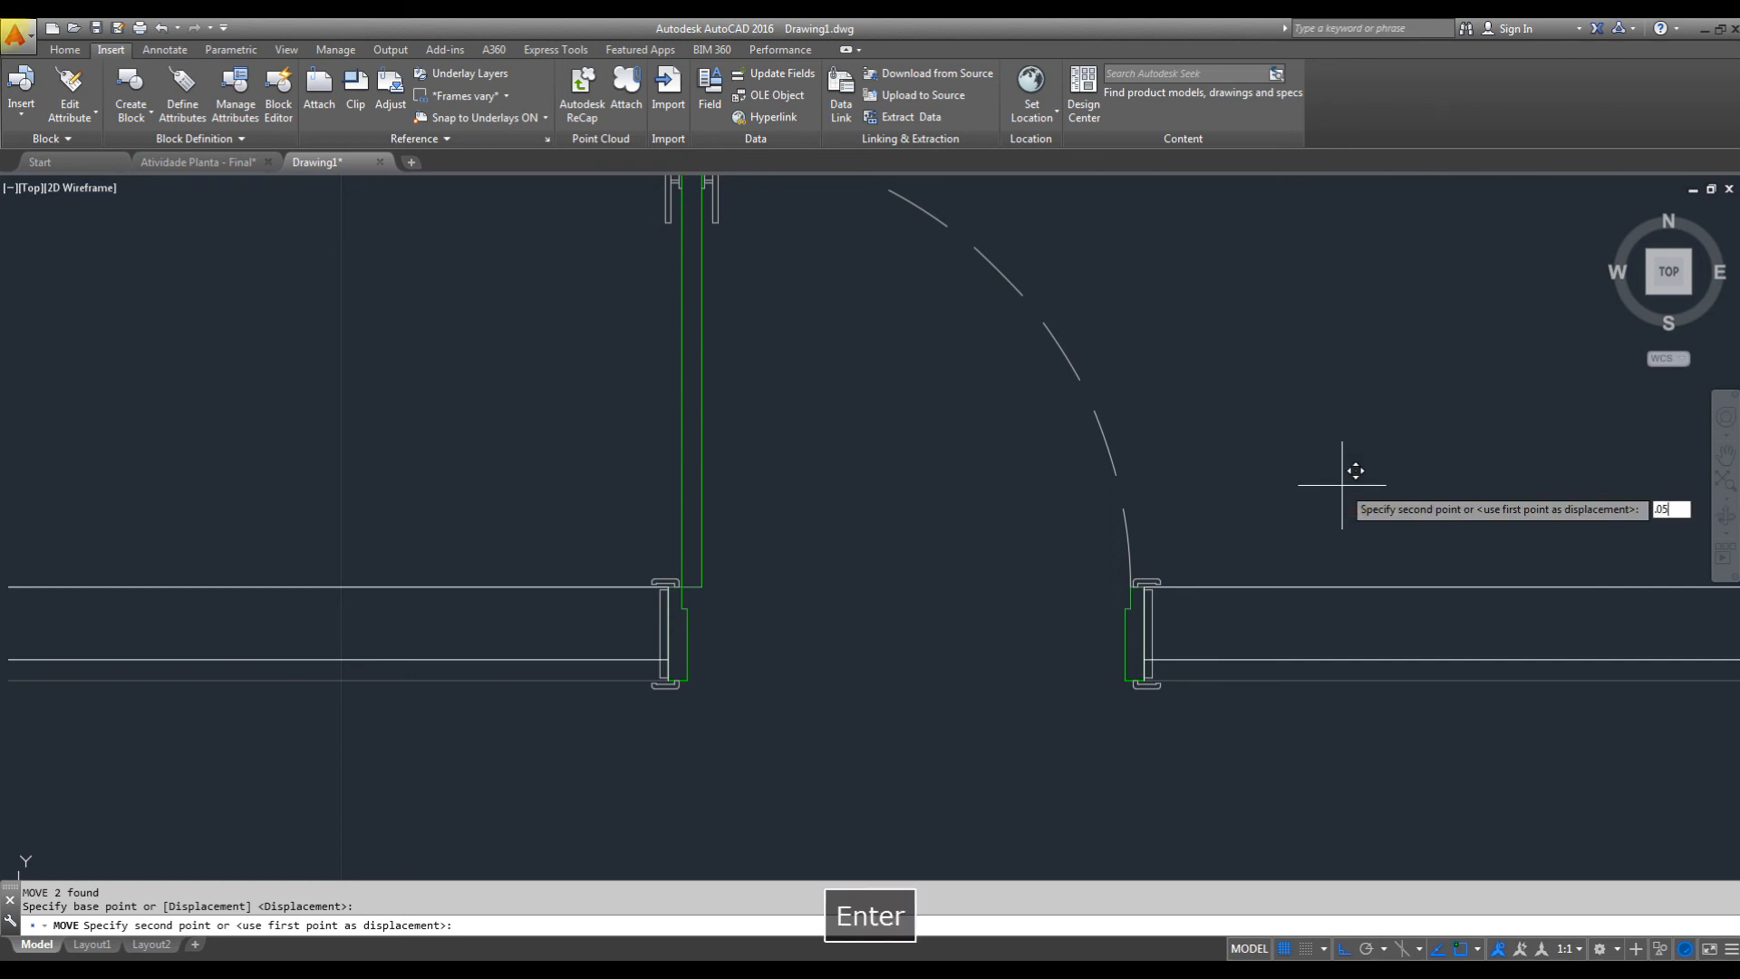
Fillet the lower wall lines with the opening's end lines at zero radius on both sides.
key(Escape)
text(f)
key(space)
click(1146, 614)
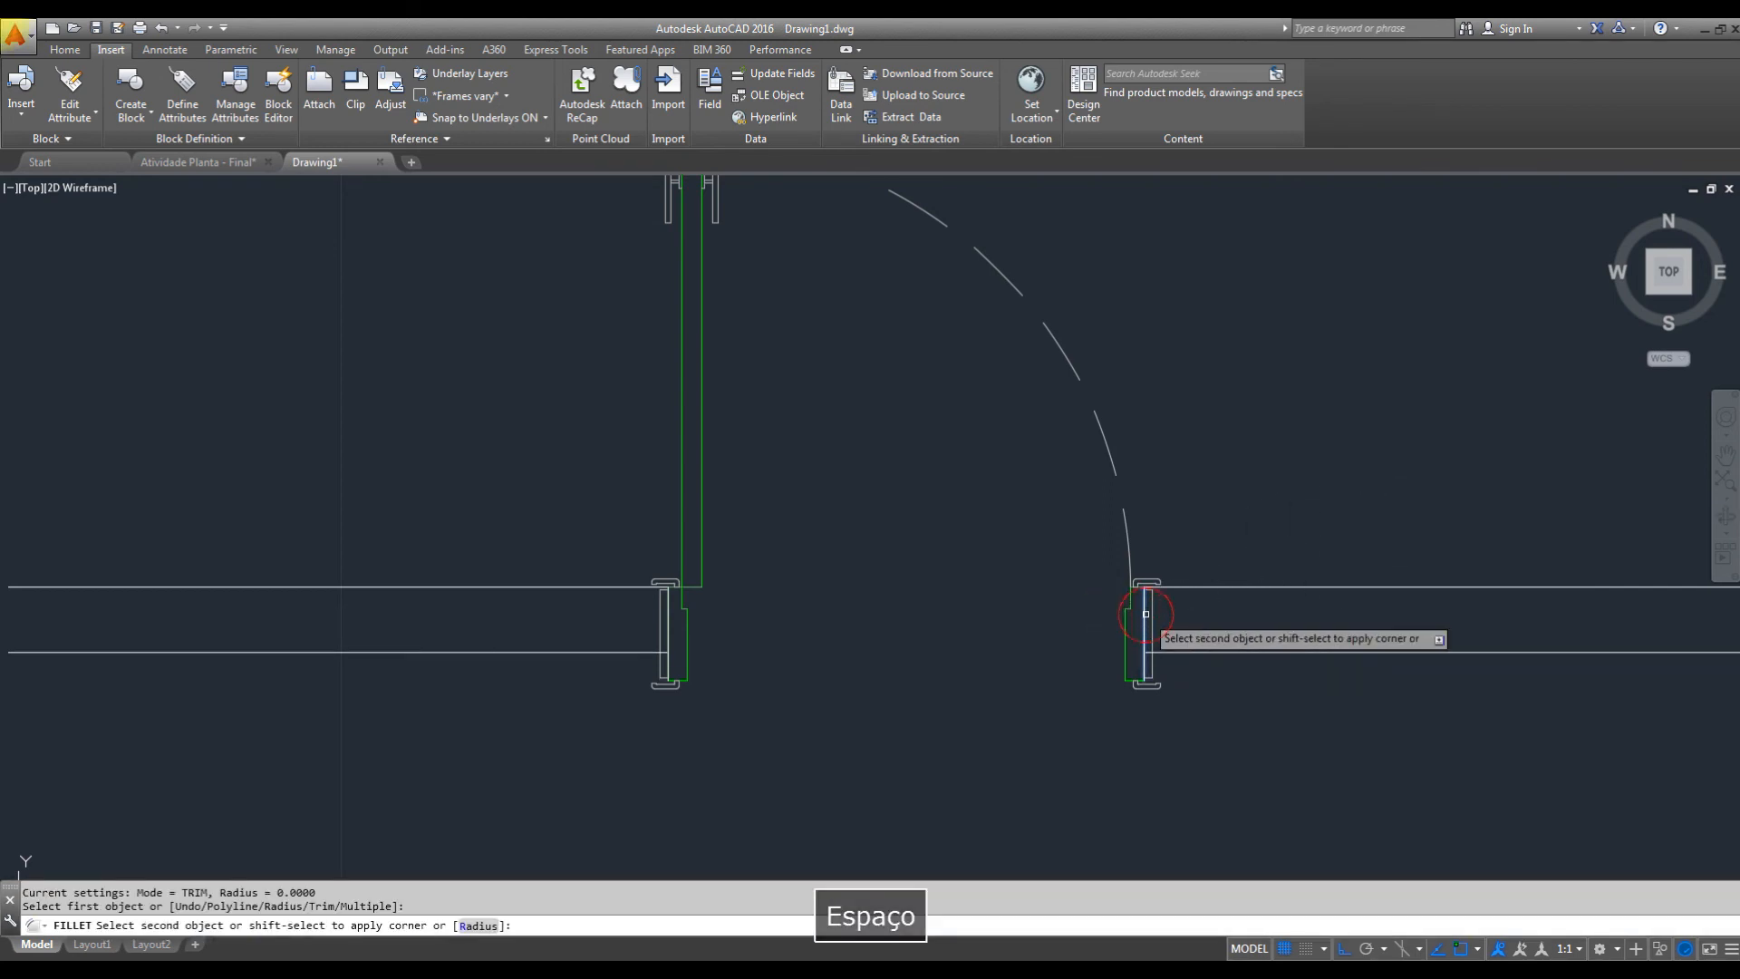
key(Escape)
key(space)
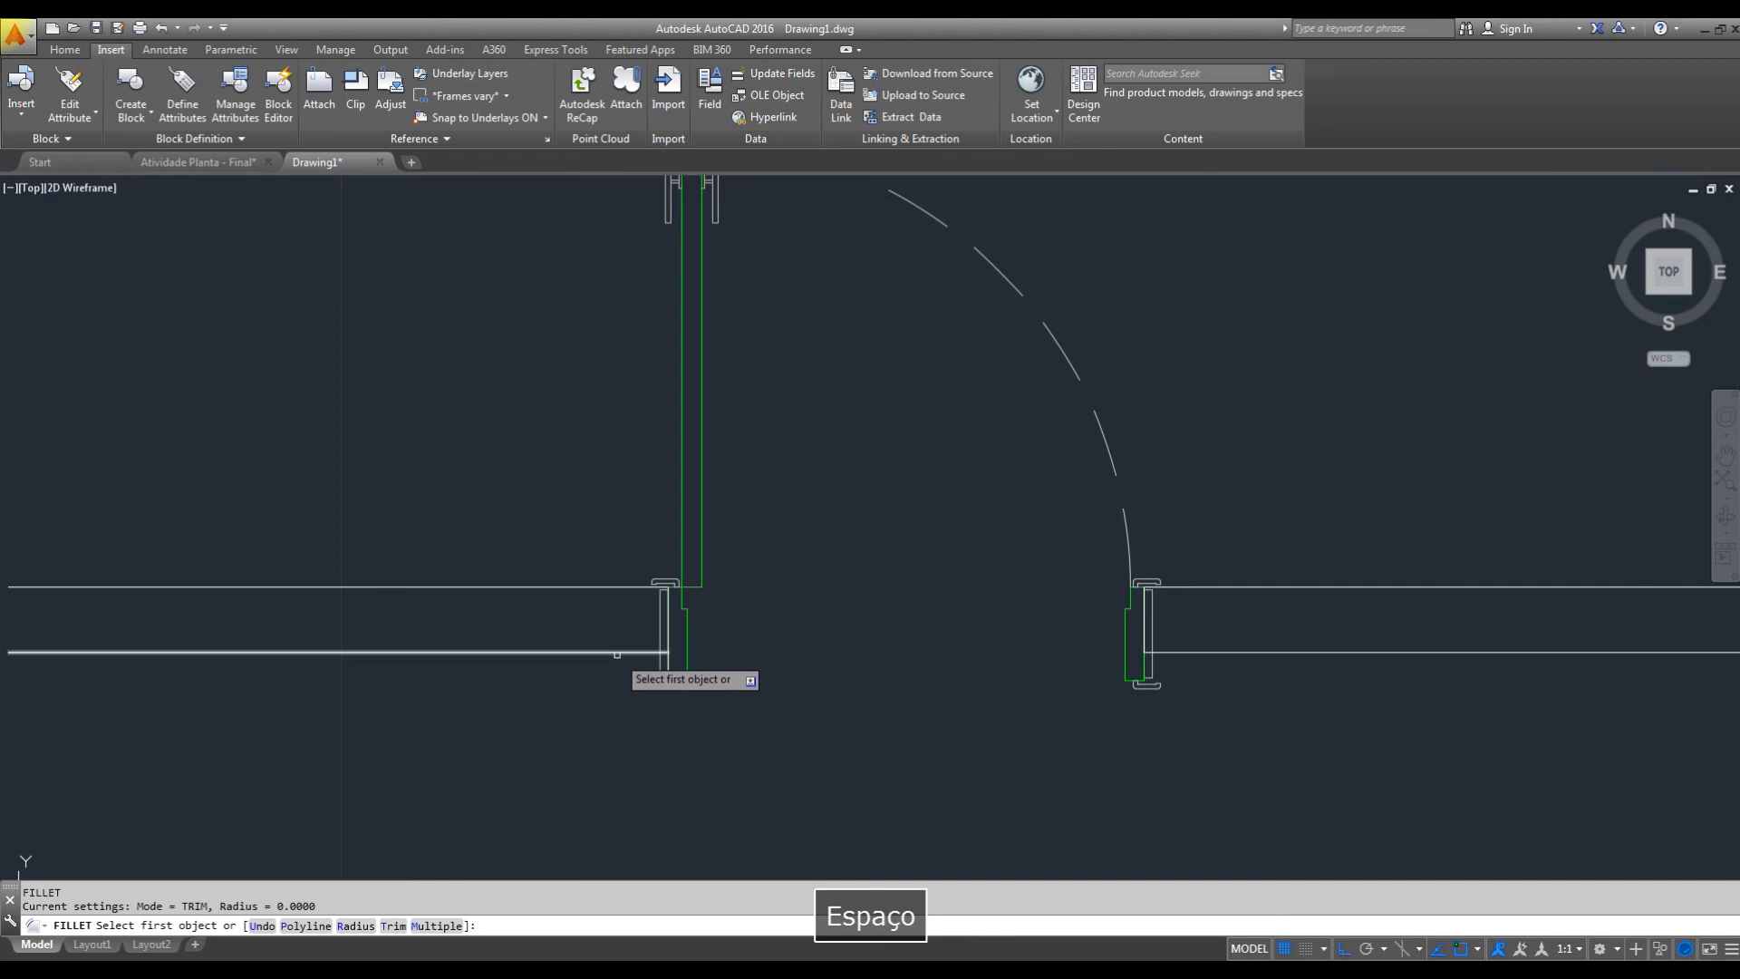
click(615, 653)
click(667, 621)
key(Escape)
Shorten the door's jamb depth to match the lower face of the thinner wall.
scroll(687, 686, up, 4)
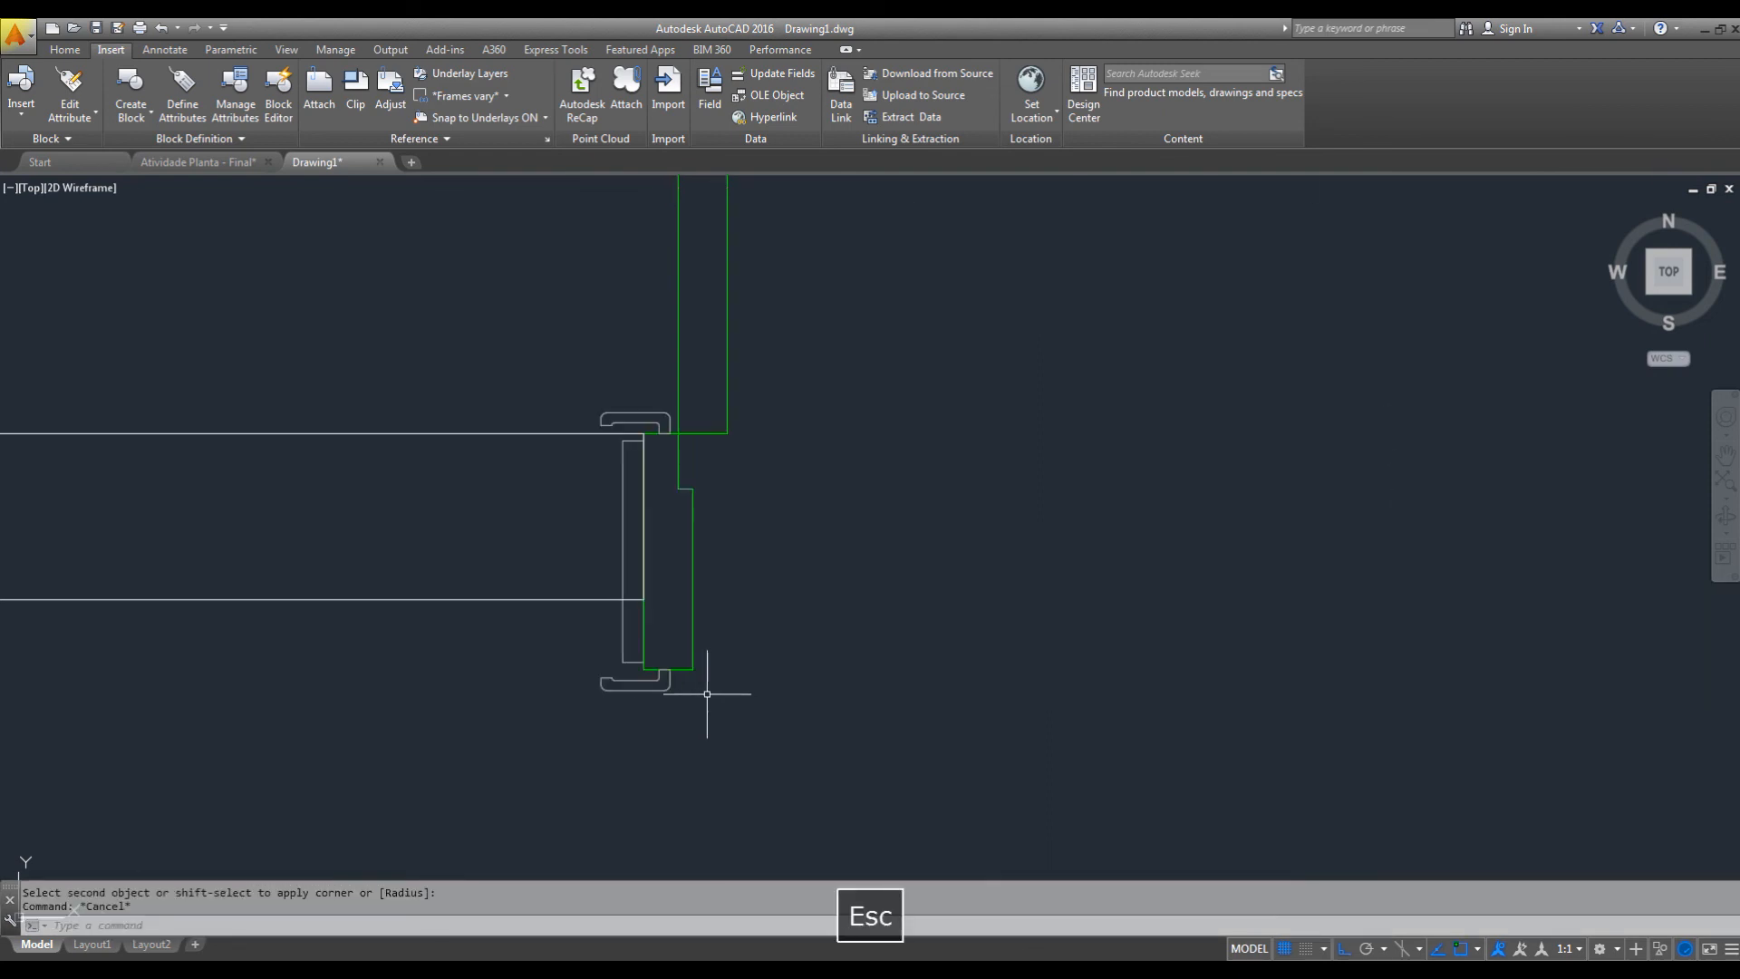
click(664, 675)
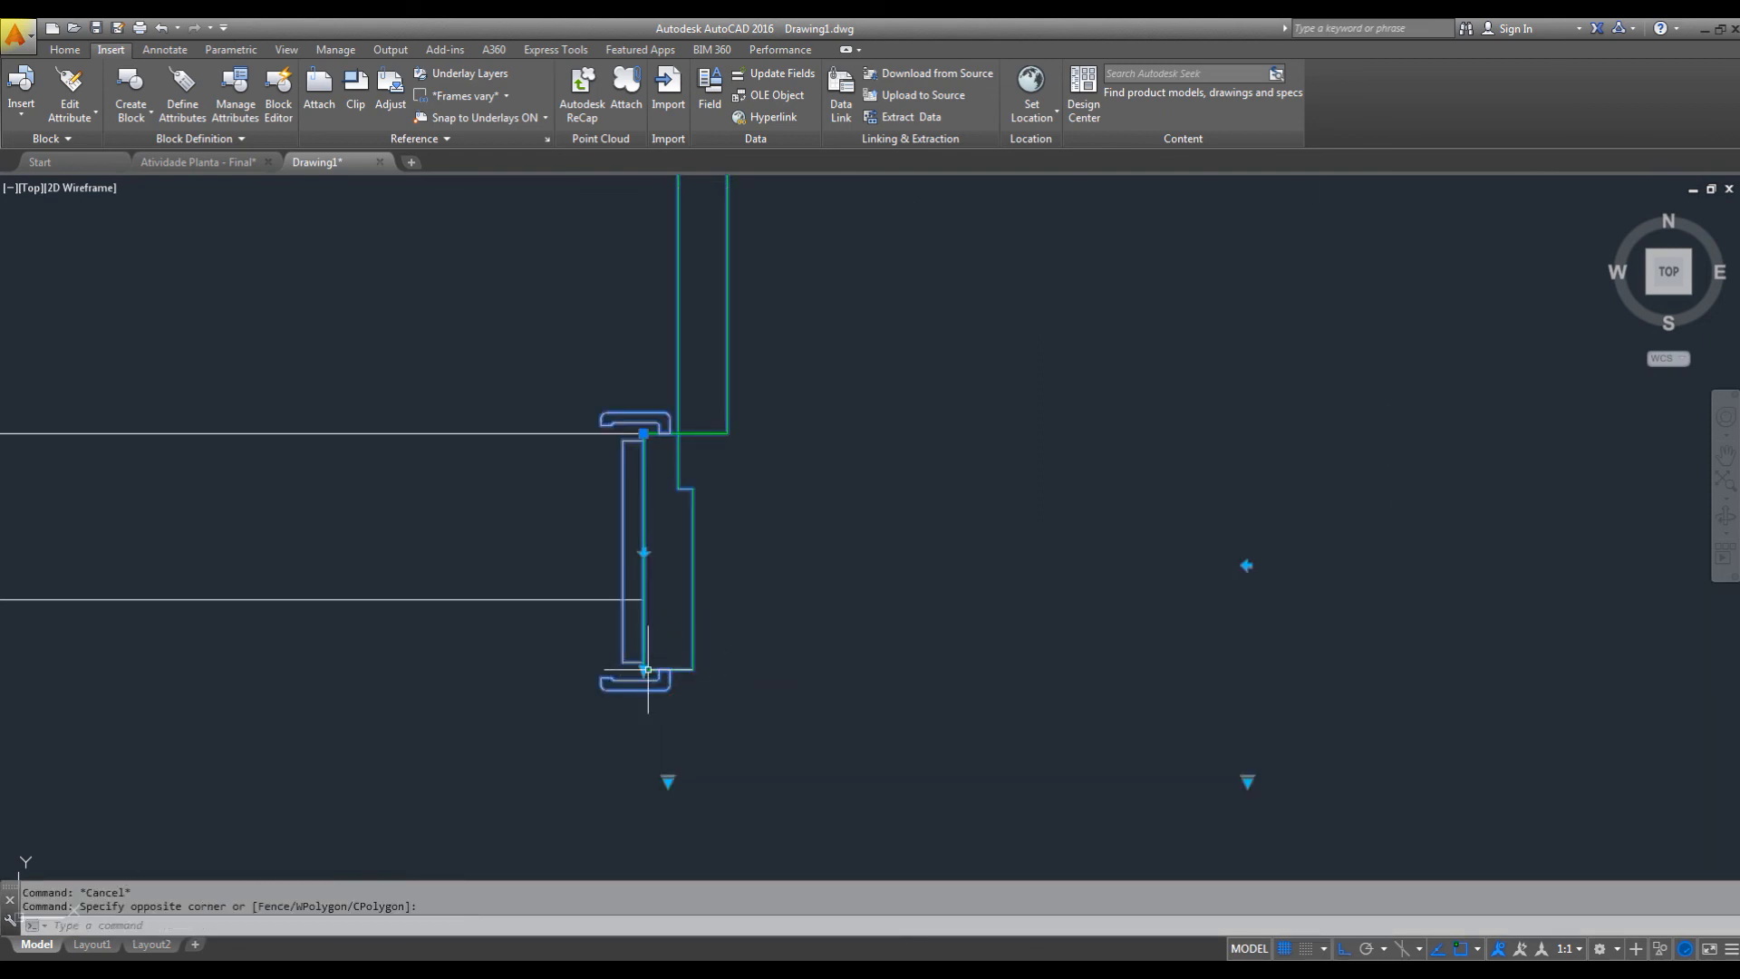
click(643, 671)
scroll(693, 675, down, 6)
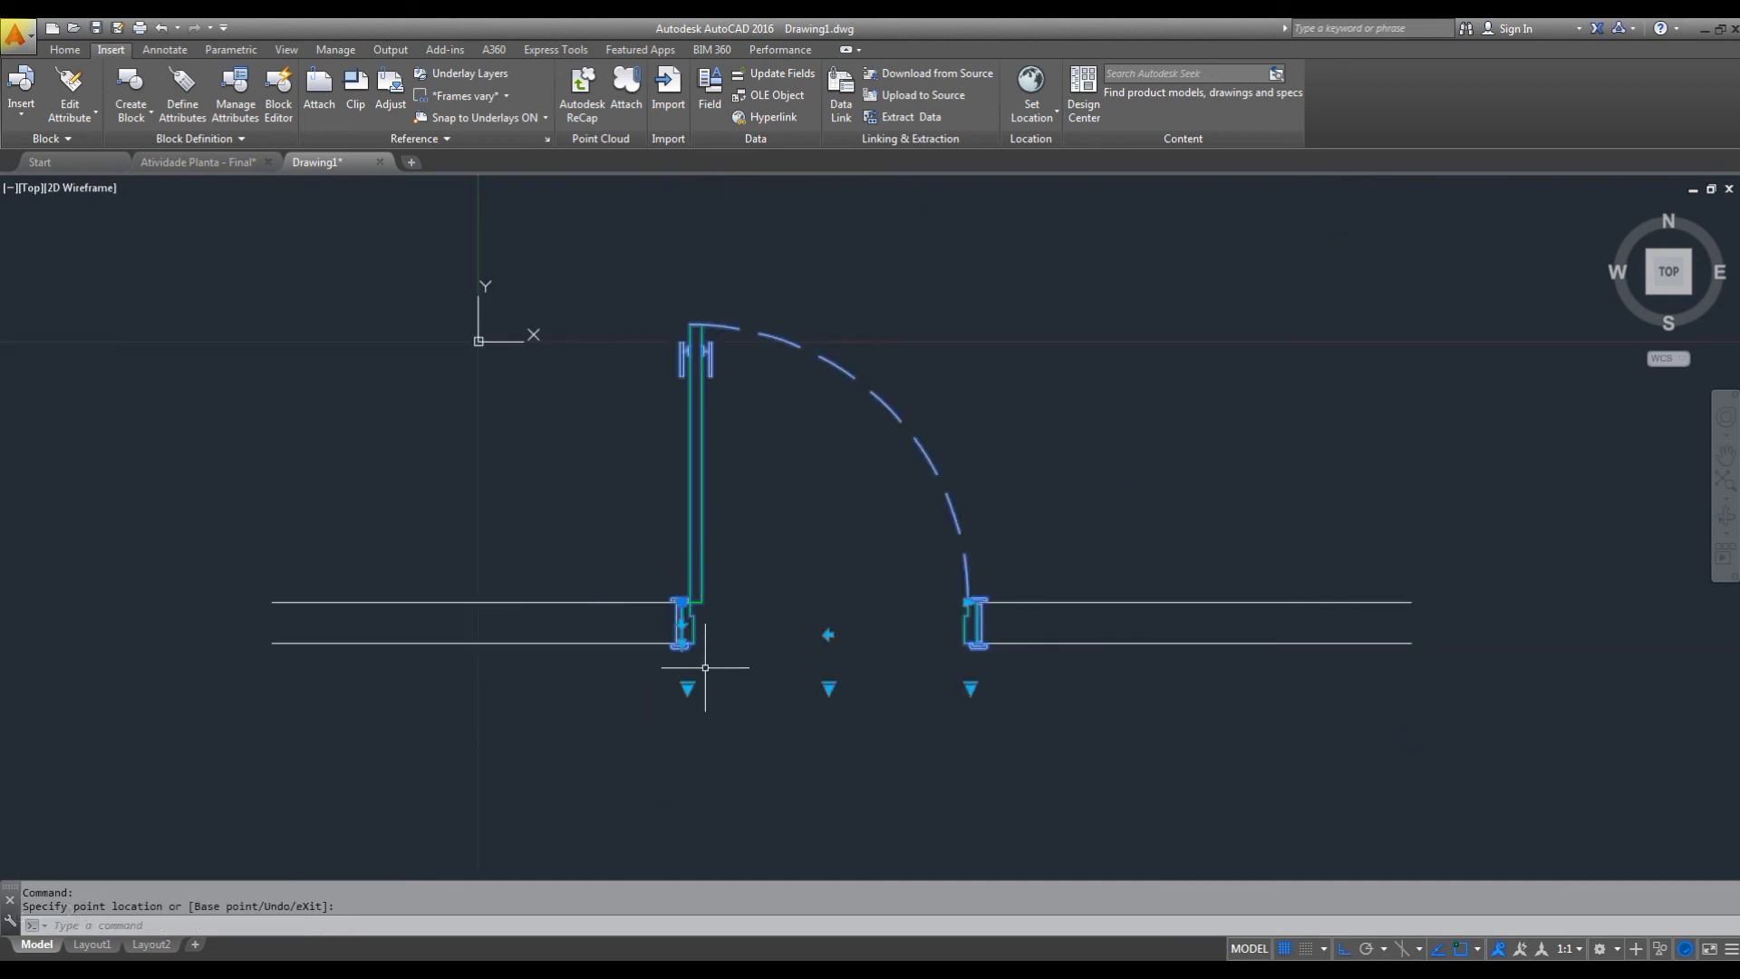
key(Escape)
Examine the door's ESPESSURA lookup list of jamb depths and leave the selection as it is.
click(690, 662)
click(687, 687)
key(Escape)
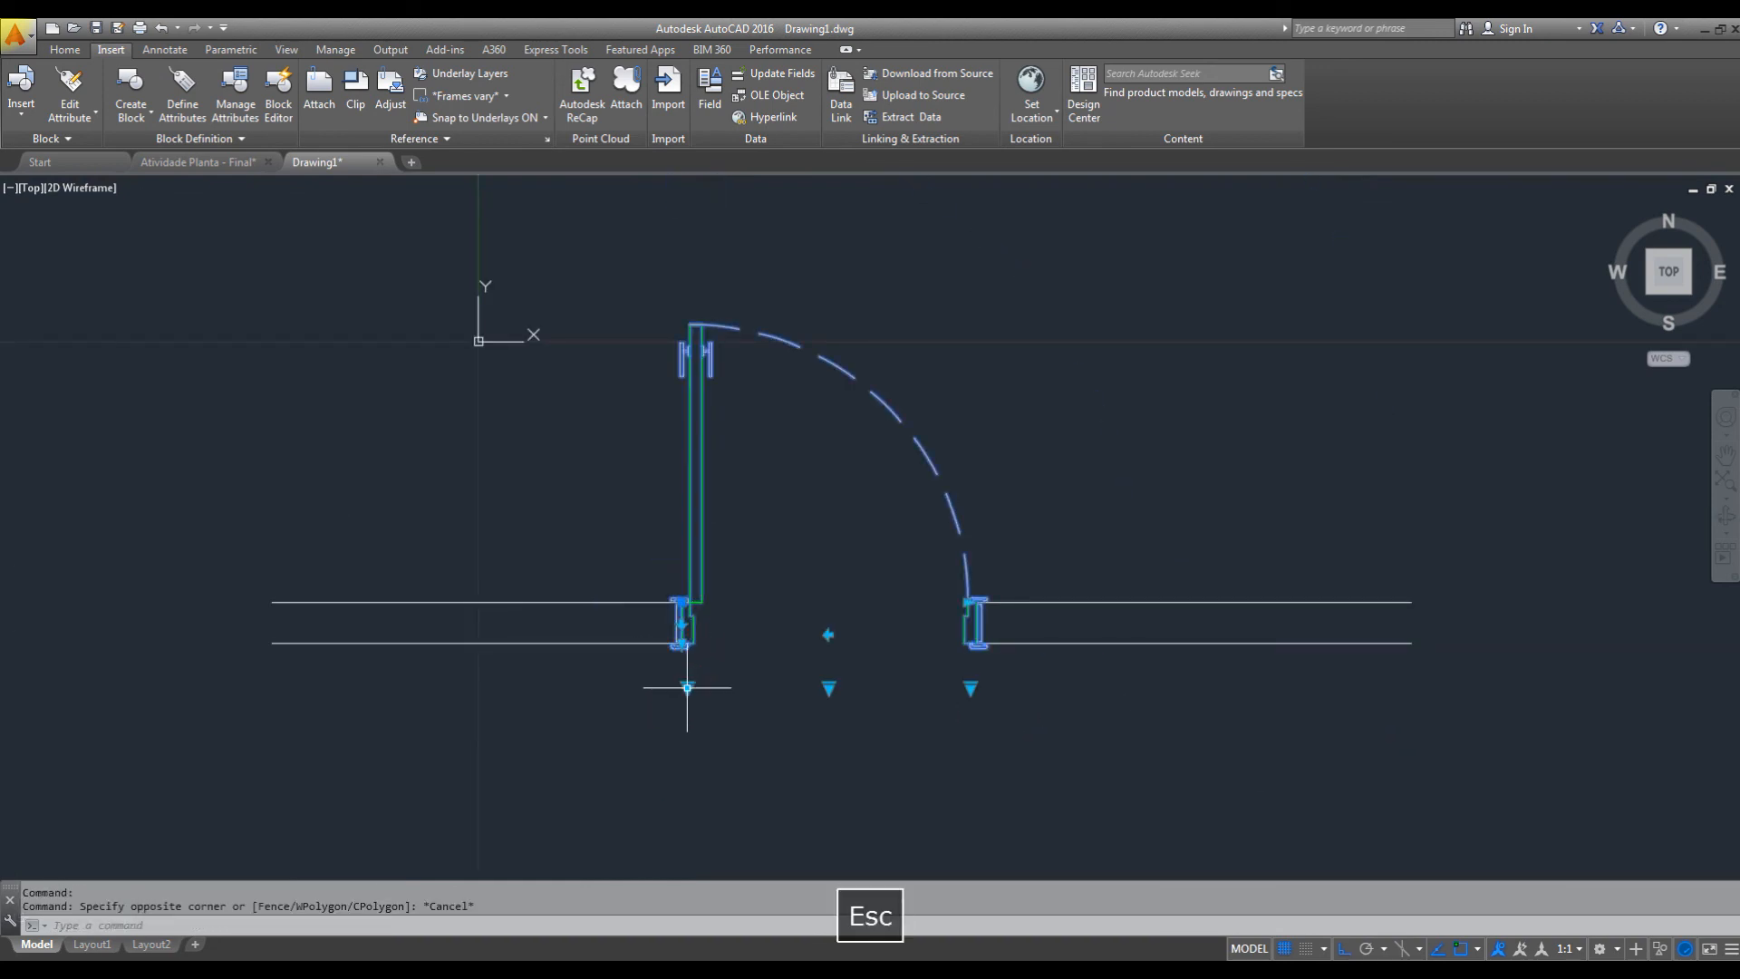
click(687, 689)
key(Escape)
key(Escape)
Flip the placed door about its vertical axis so it hinges on the right jamb.
mouse_move(901, 725)
middle_down()
mouse_move(914, 787)
mouse_move(1028, 830)
middle_up()
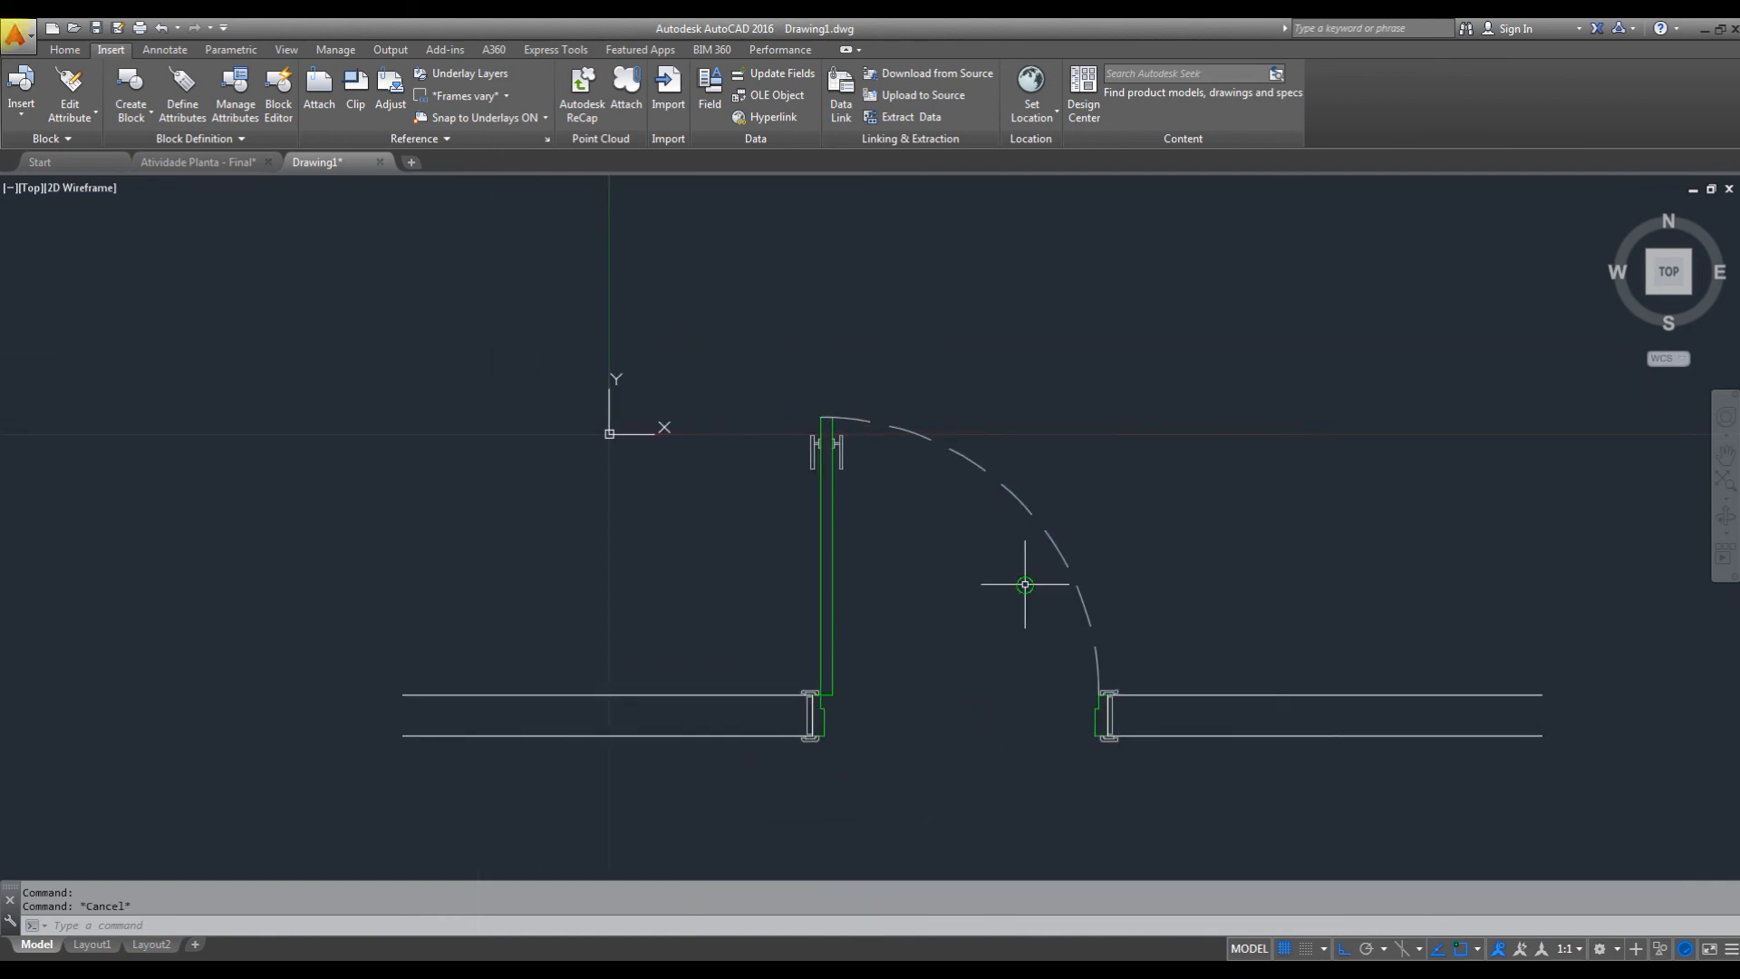
middle_drag(1025, 583, 1006, 567)
click(1050, 471)
click(963, 532)
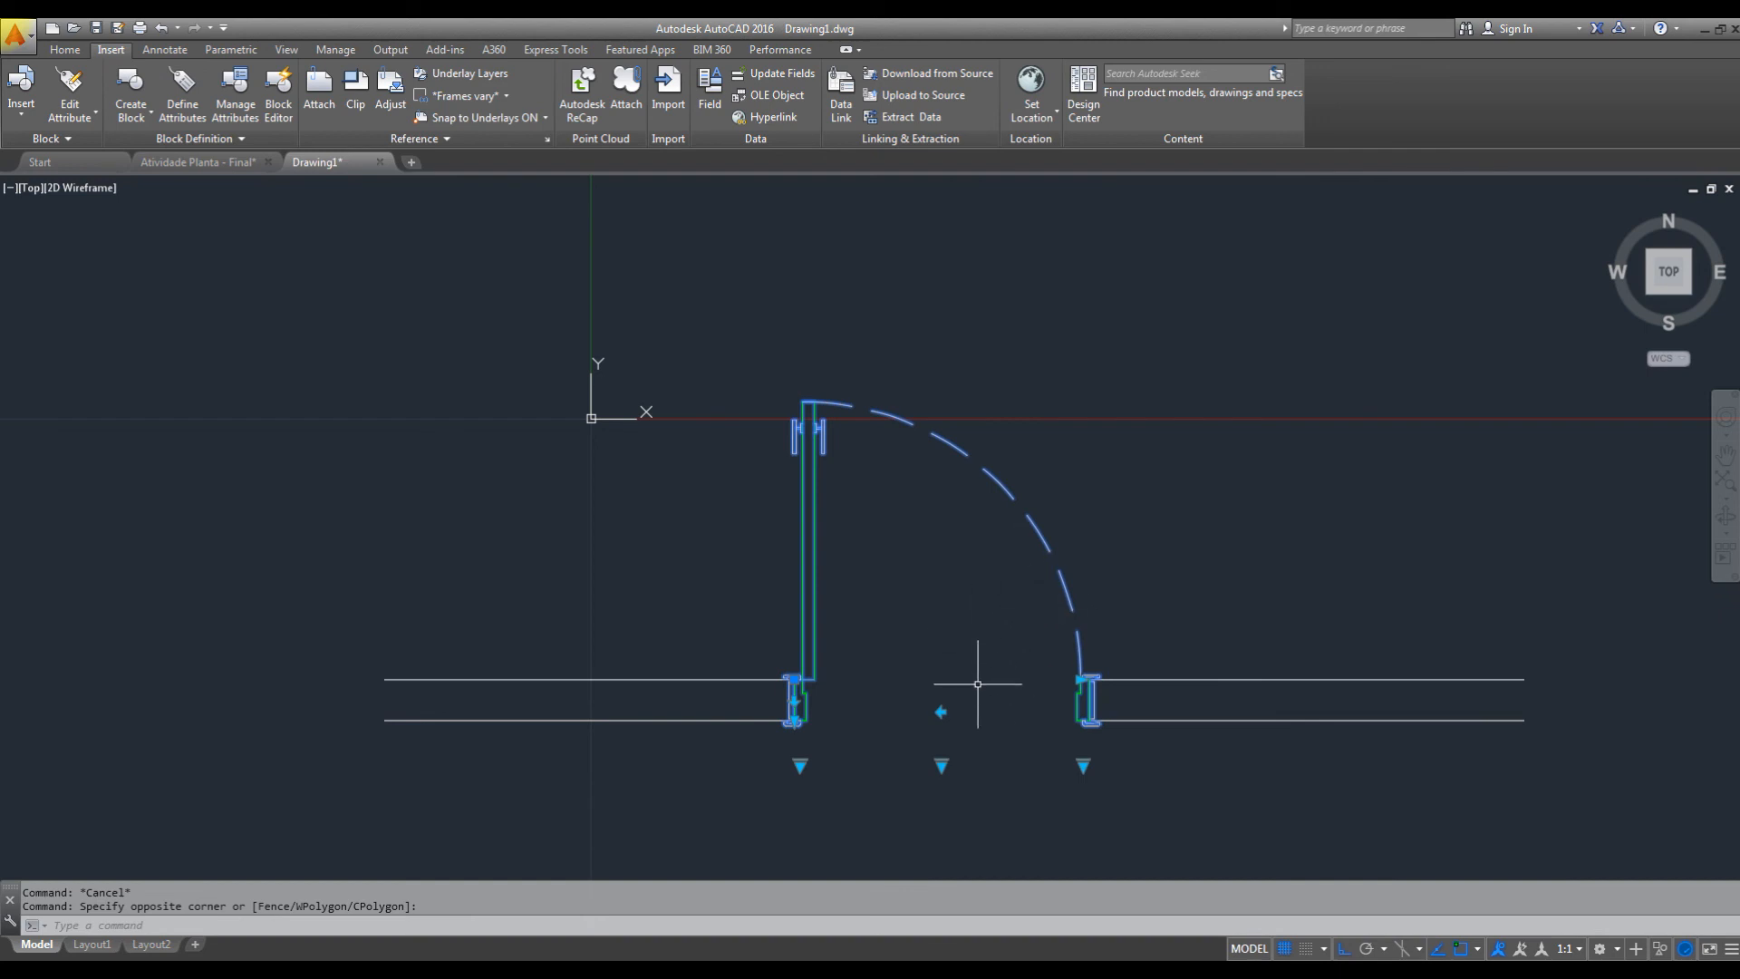
scroll(972, 649, up, 2)
middle_drag(994, 684, 960, 671)
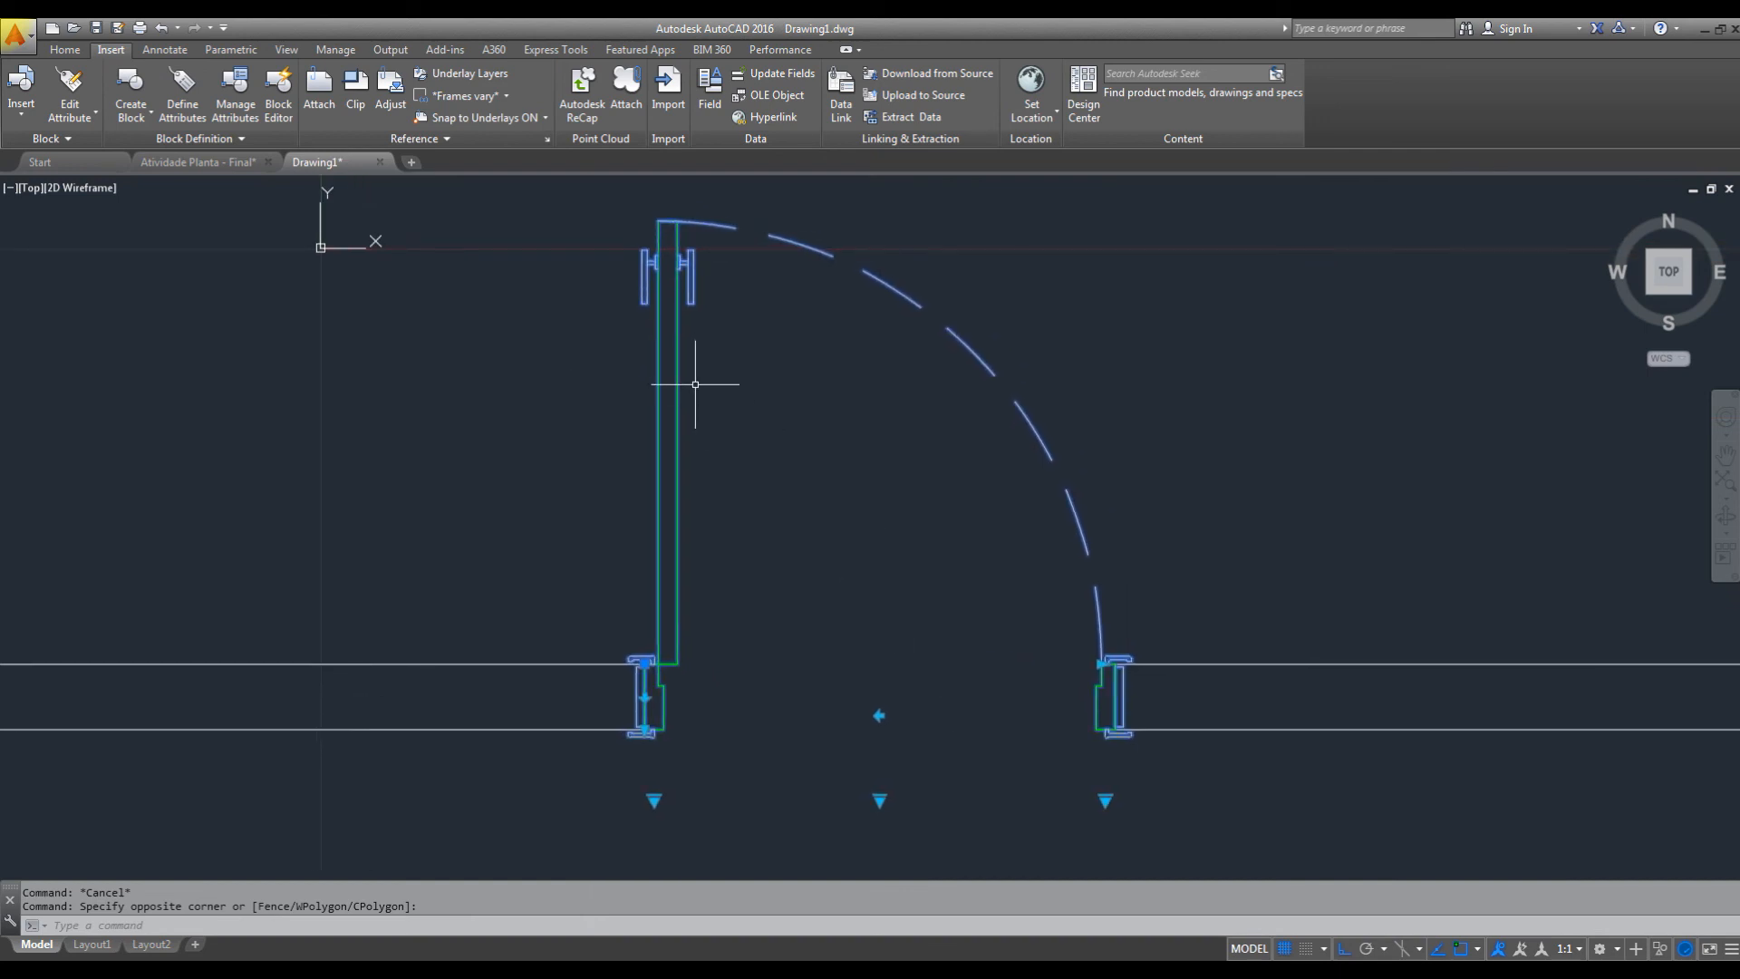
click(879, 716)
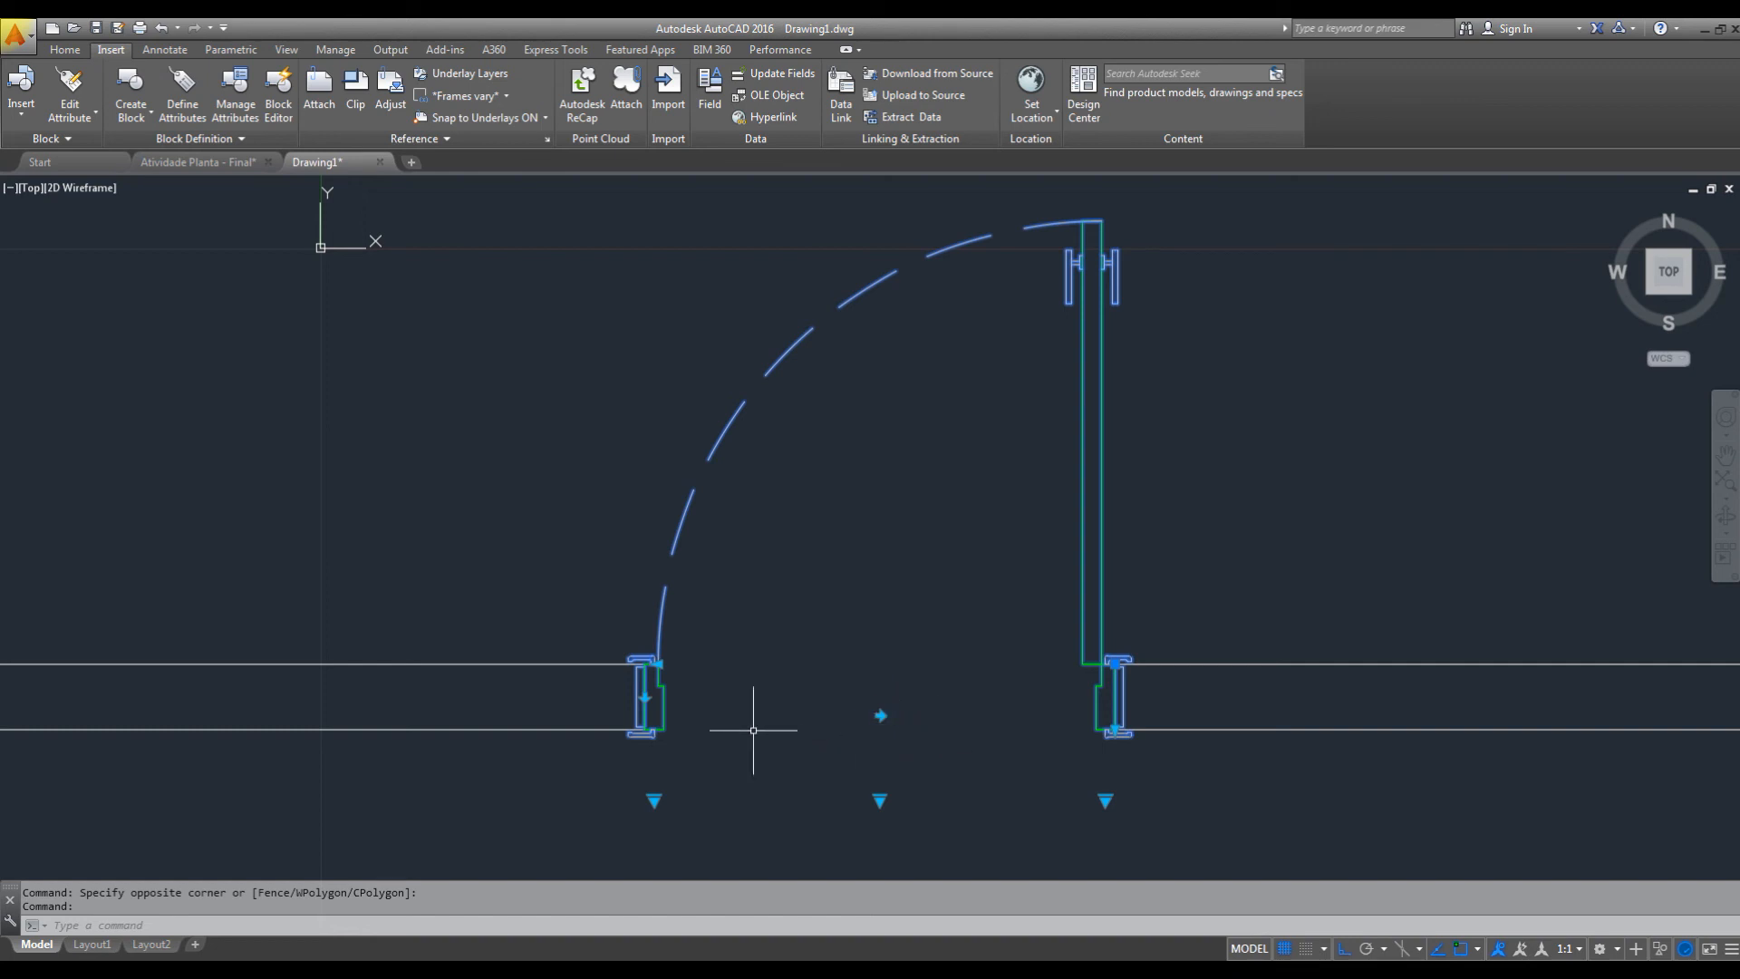
Flip the placed door about its horizontal axis so it swings below the wall.
scroll(854, 602, down, 2)
scroll(851, 648, up, 2)
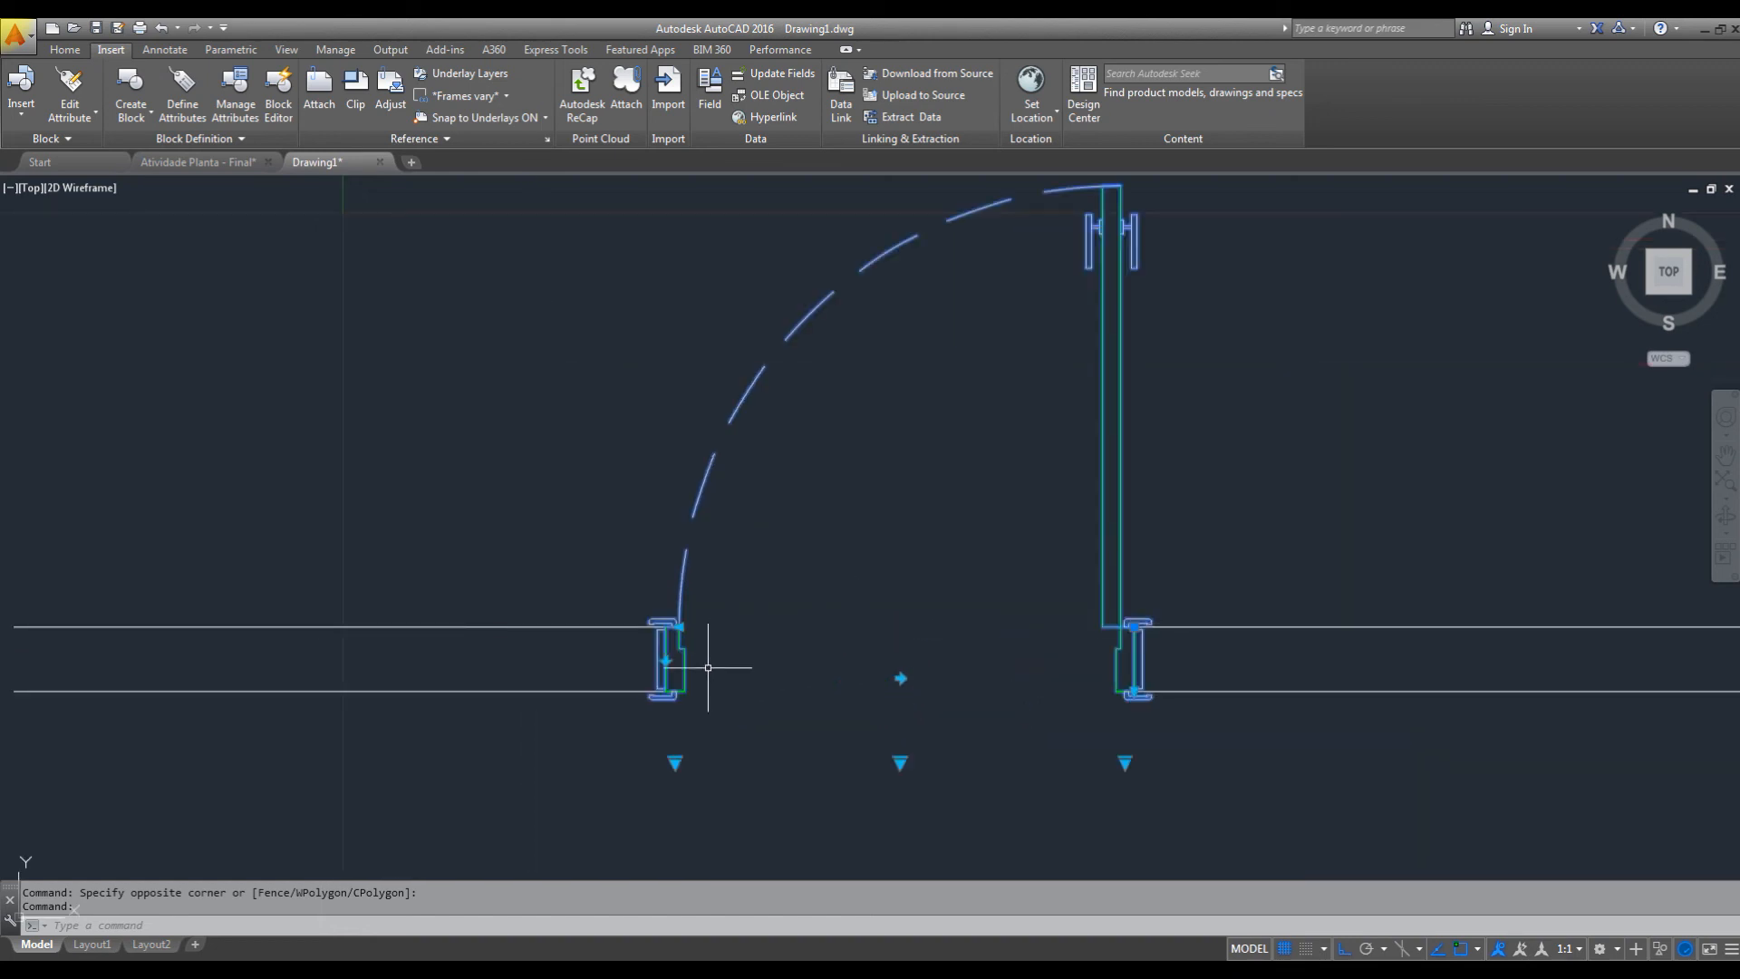
click(665, 659)
mouse_move(843, 707)
middle_down()
mouse_move(803, 493)
mouse_move(857, 492)
middle_up()
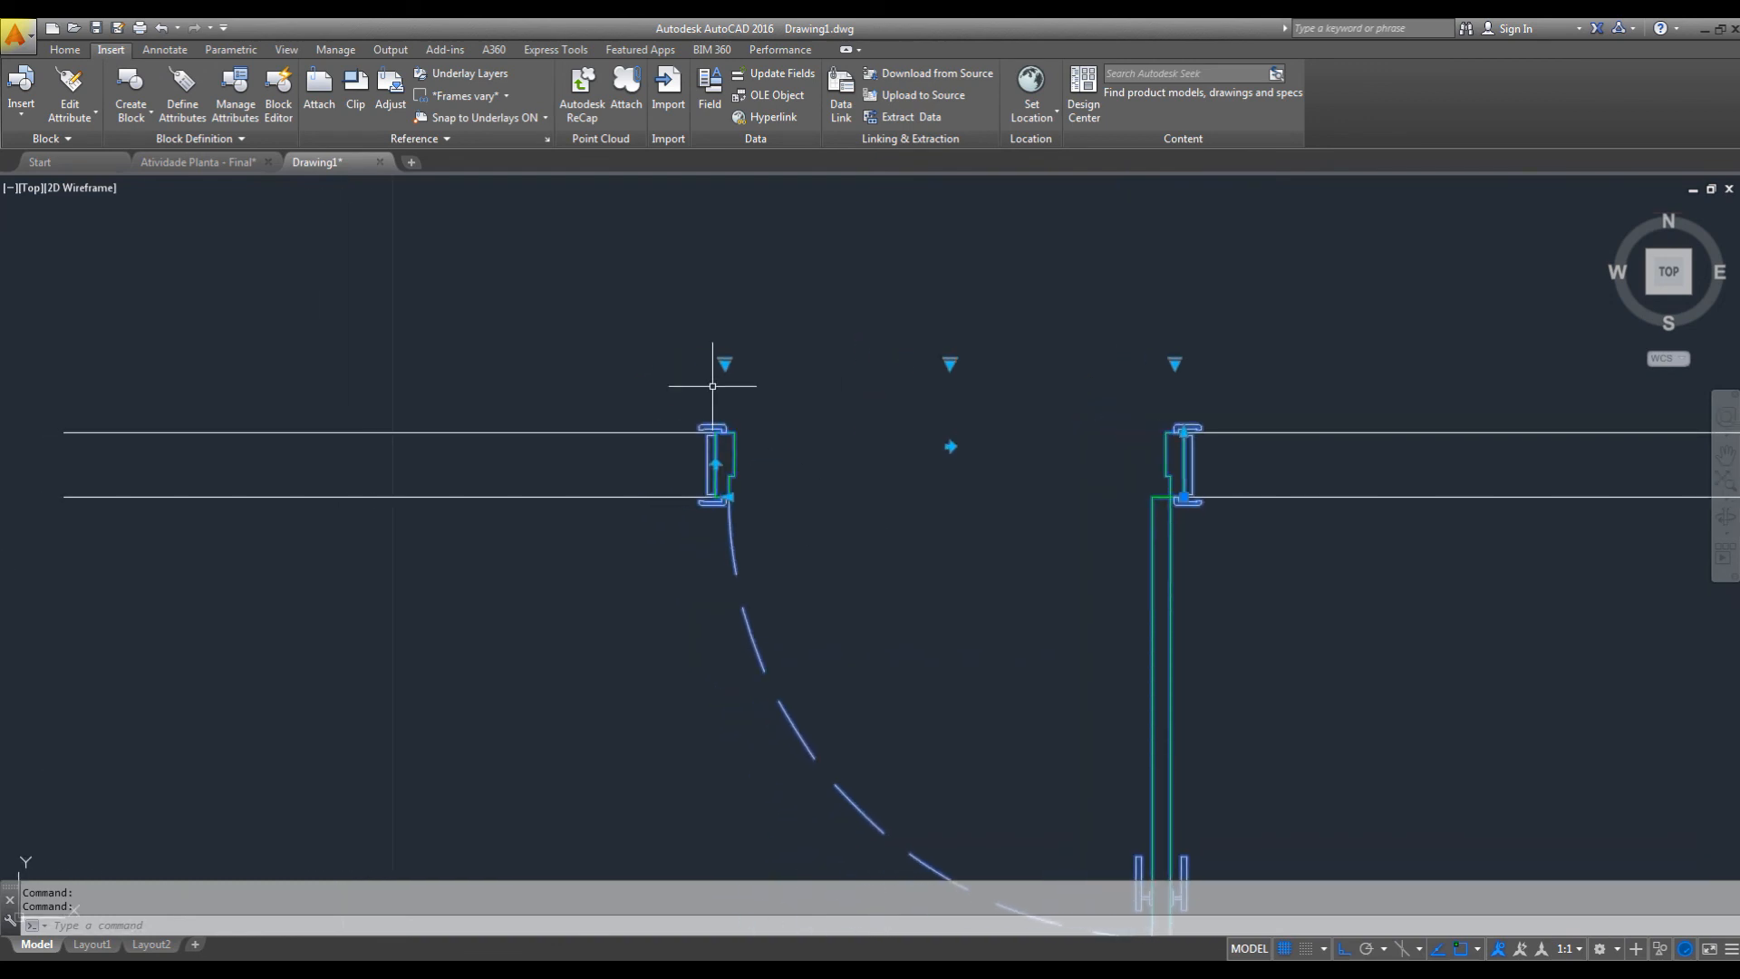
Stretch the end of the left wall outward by 0.1 to widen the door opening.
key(Escape)
key(space)
click(828, 361)
click(632, 590)
key(space)
click(895, 509)
text(.1)
key(Return)
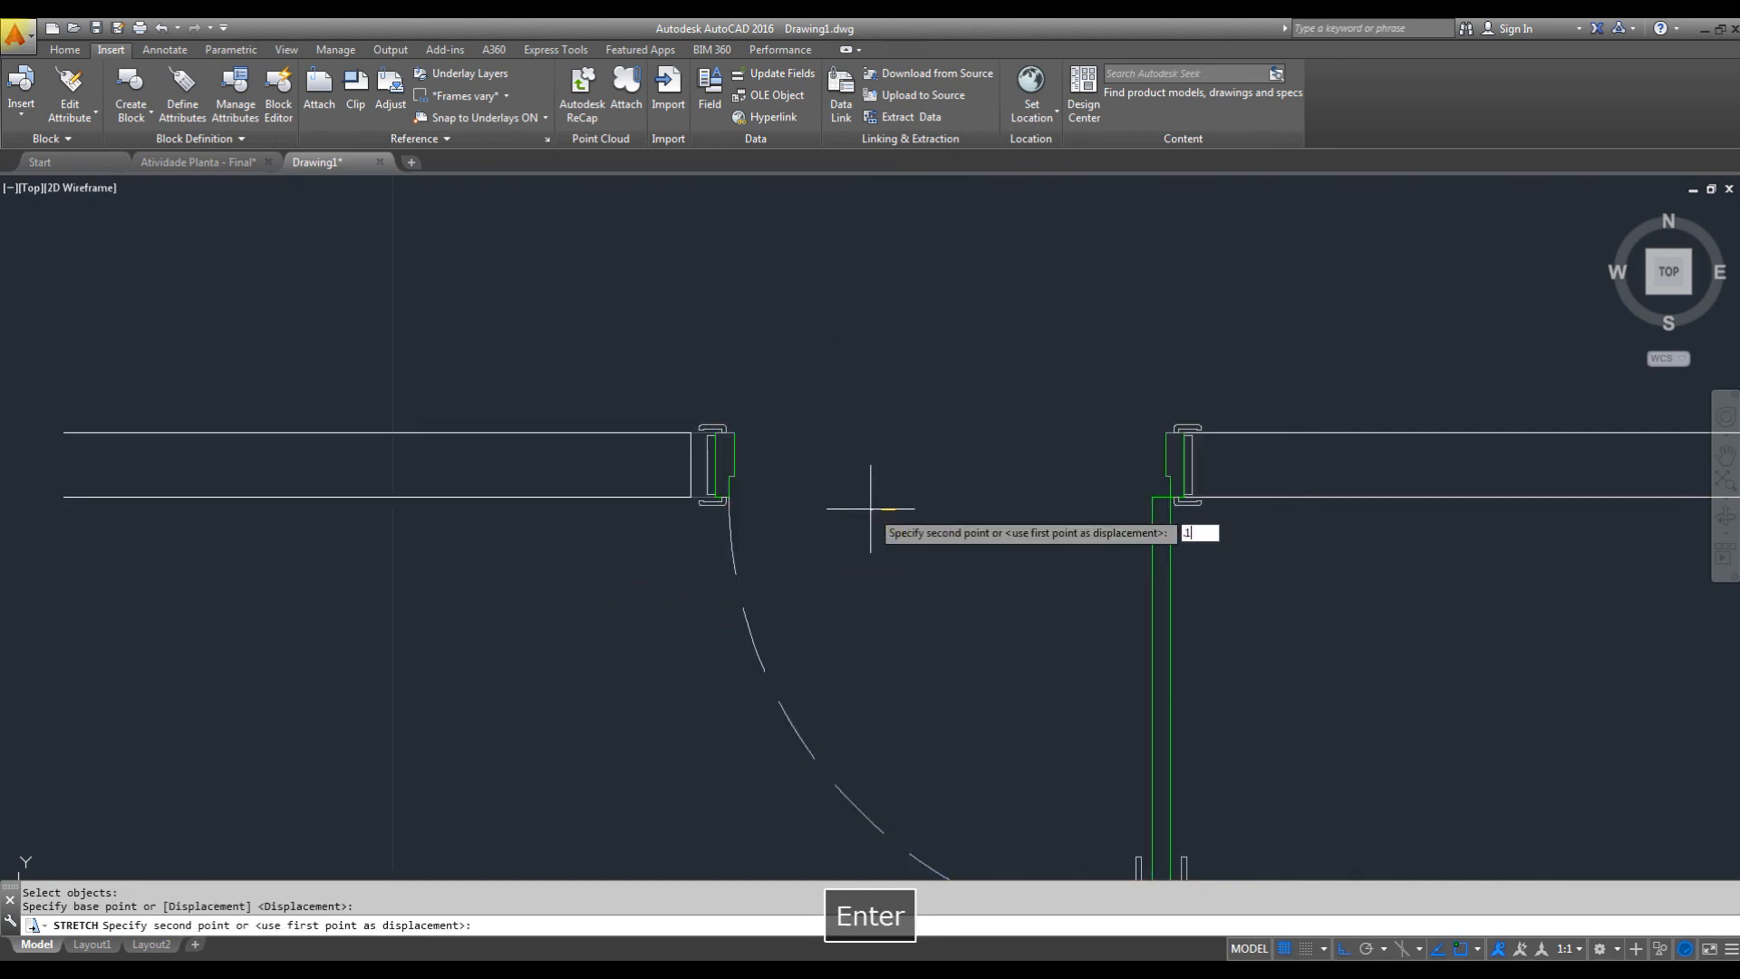
key(Escape)
Set the placed door's size to P - 90 and check its left jamb against the wall end.
scroll(1217, 565, down, 2)
middle_drag(1217, 565, 1202, 550)
click(1206, 545)
click(1111, 571)
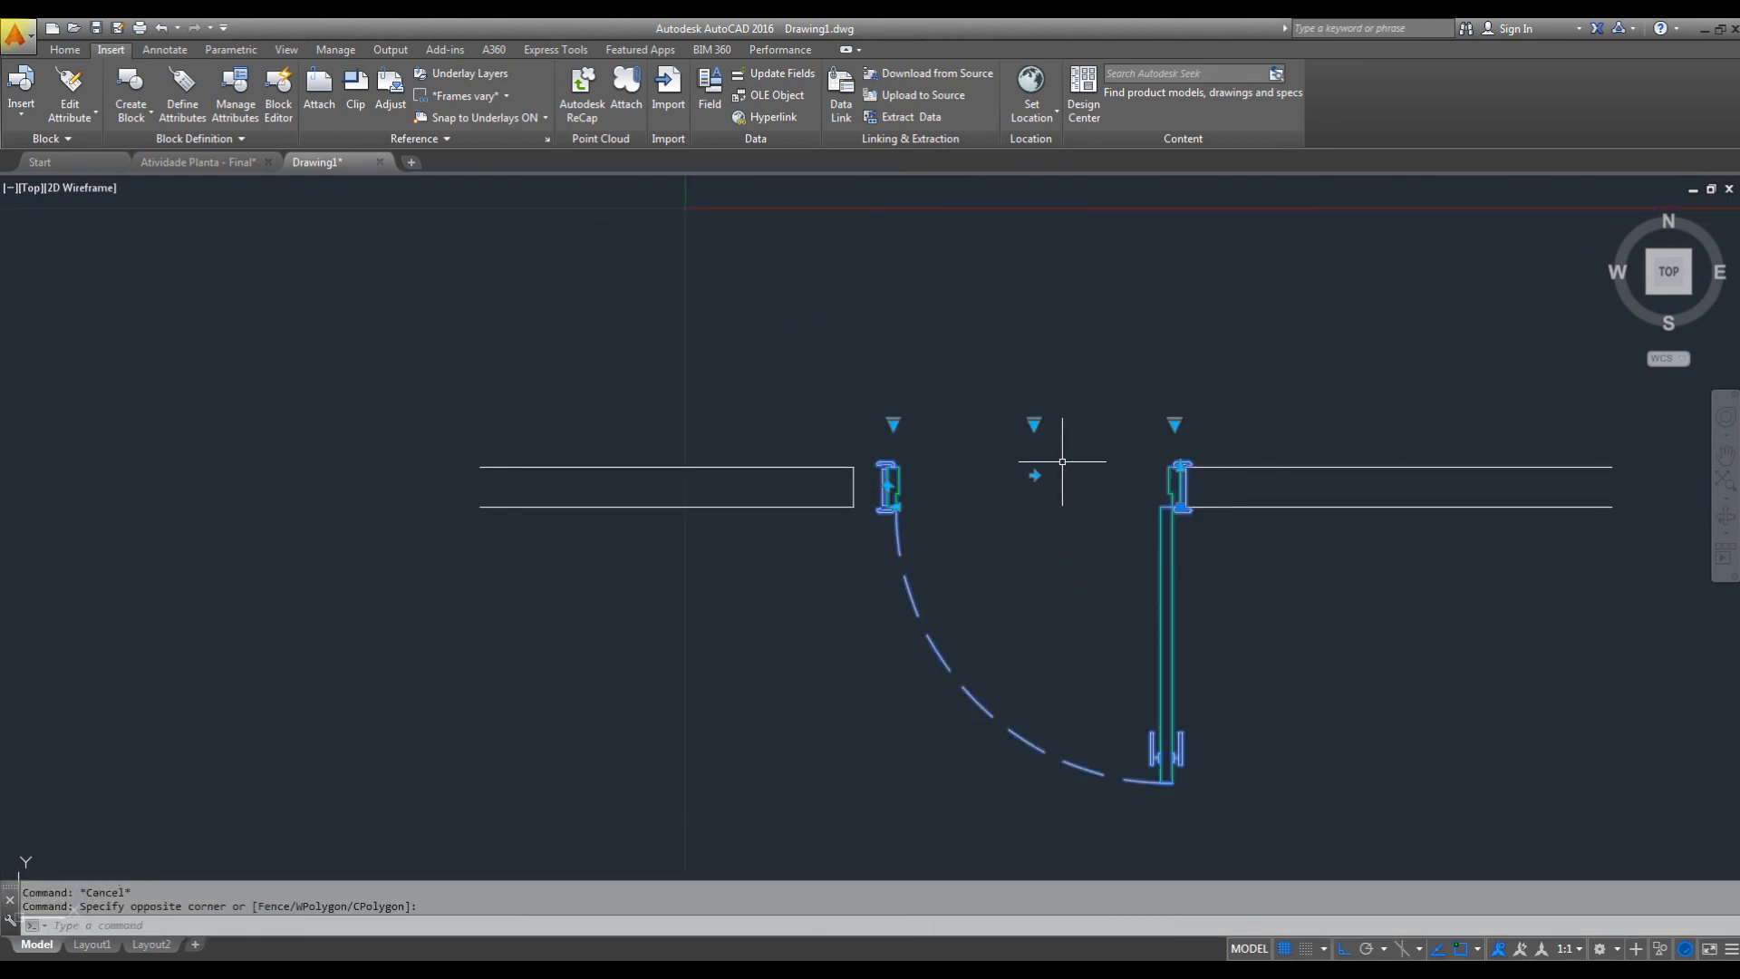
click(1175, 424)
key(Escape)
click(894, 425)
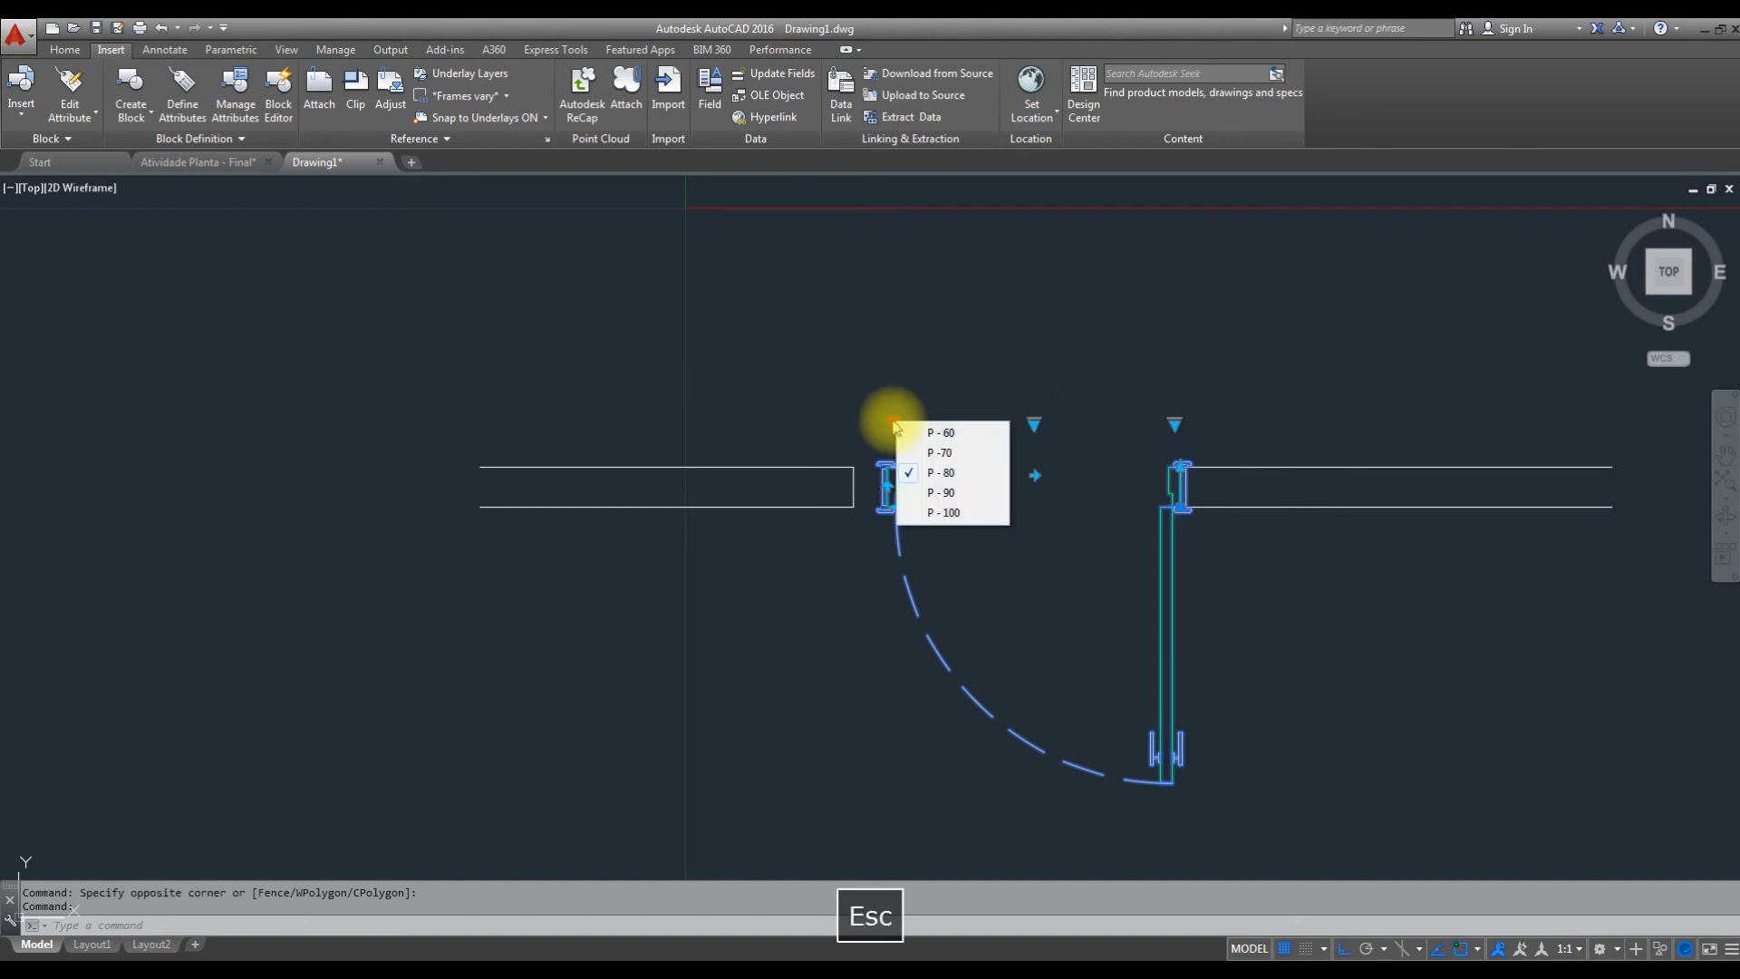
click(968, 498)
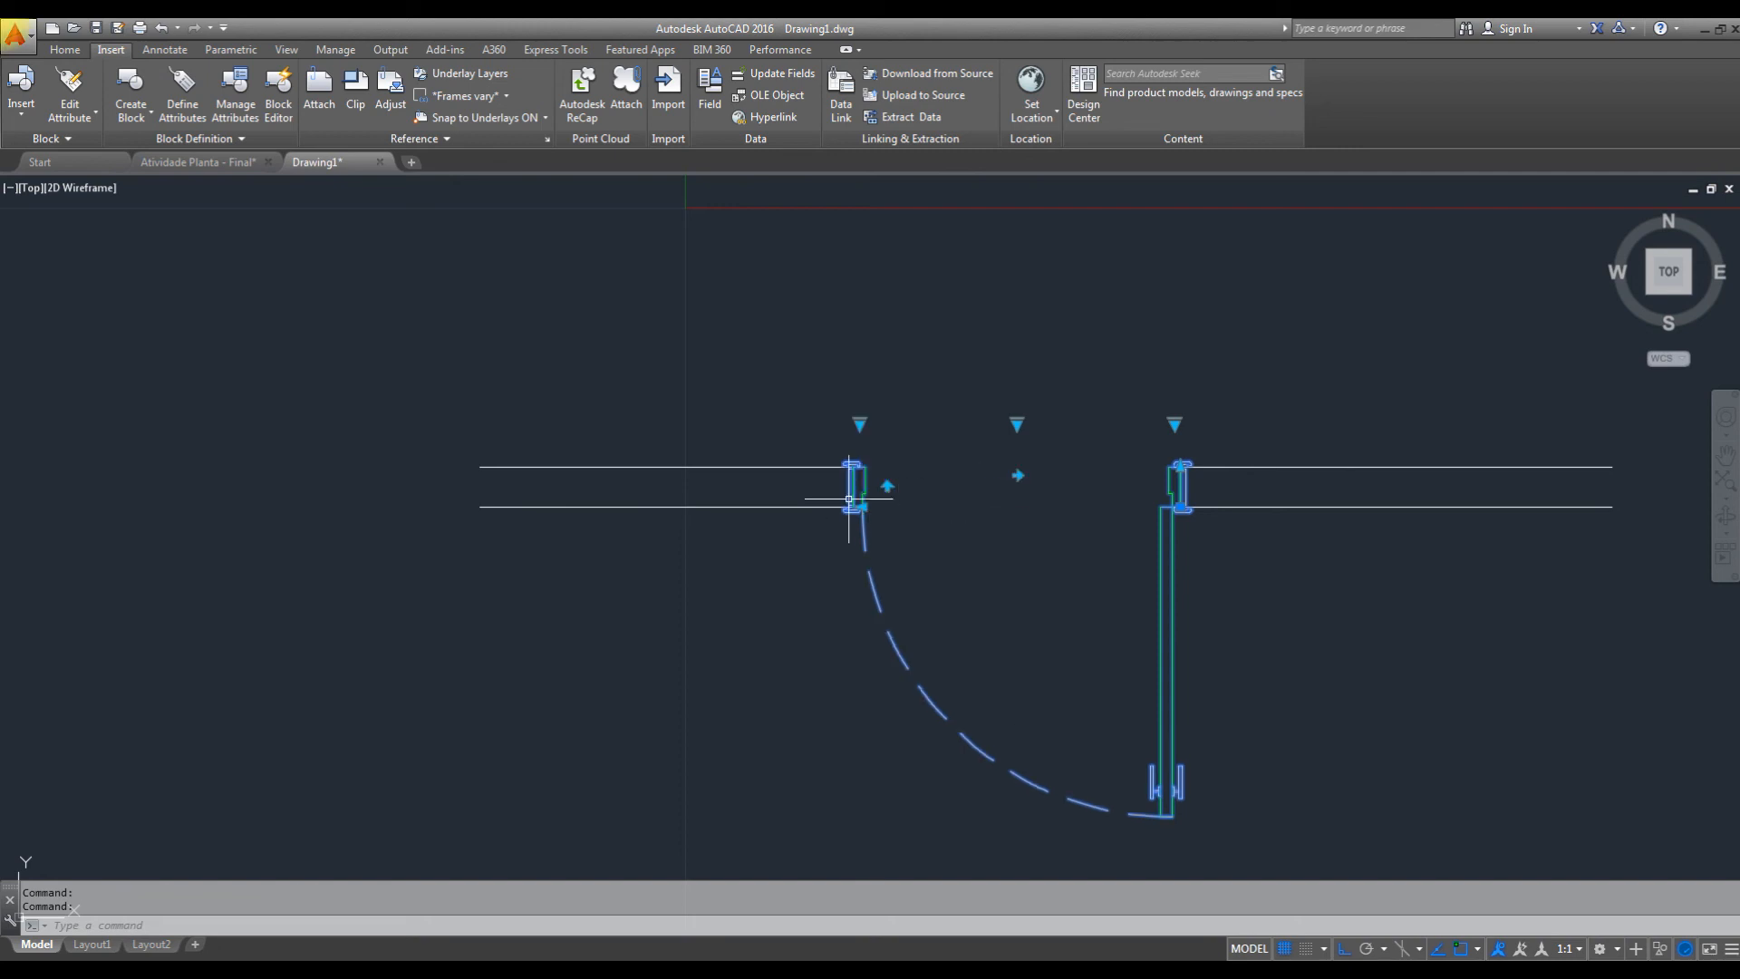
scroll(849, 497, up, 3)
click(747, 410)
click(701, 564)
key(Escape)
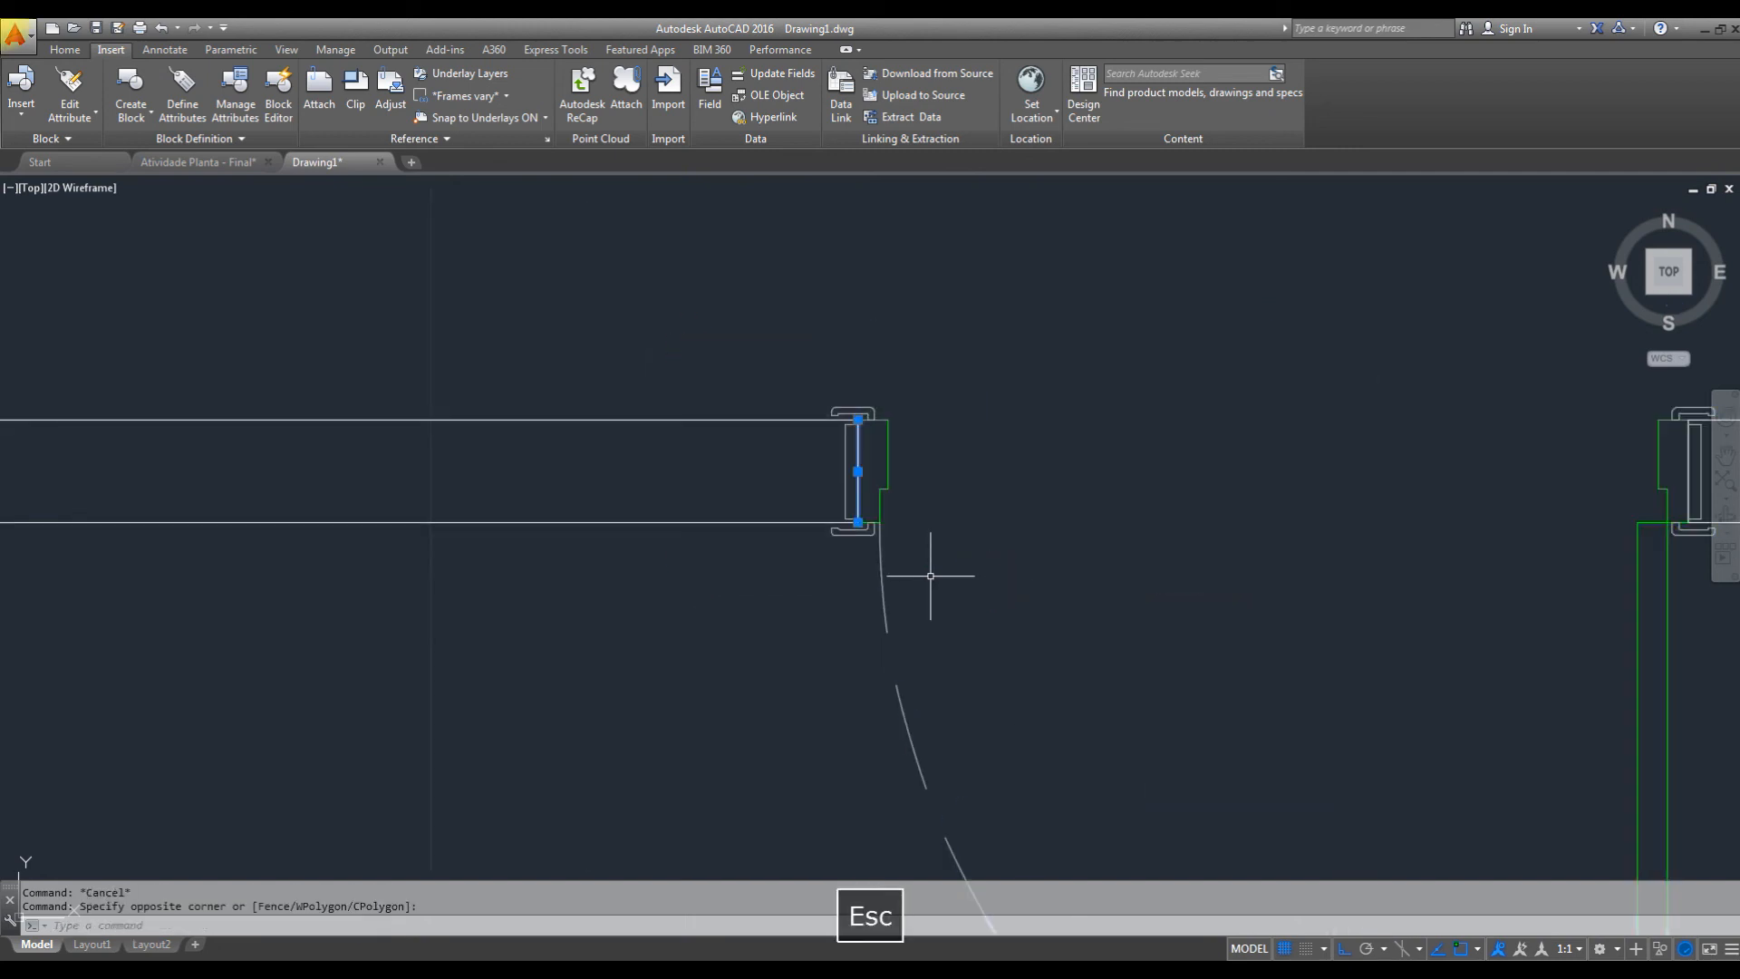
scroll(897, 539, down, 2)
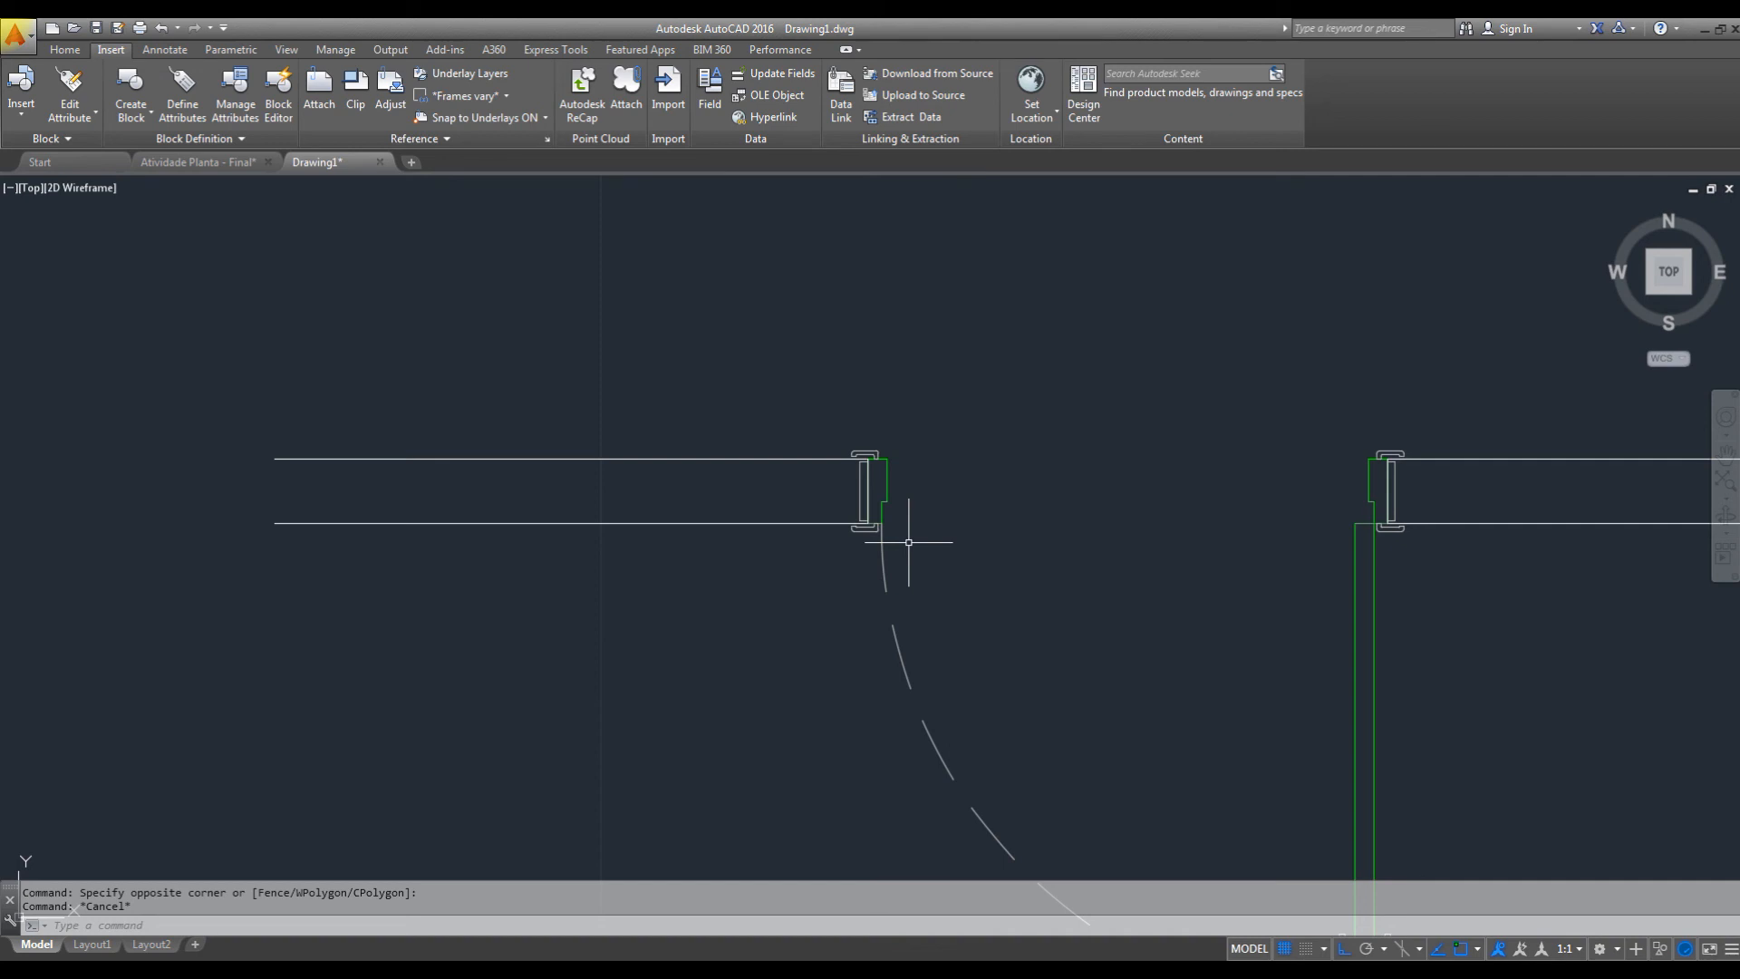
key(ctrl+z)
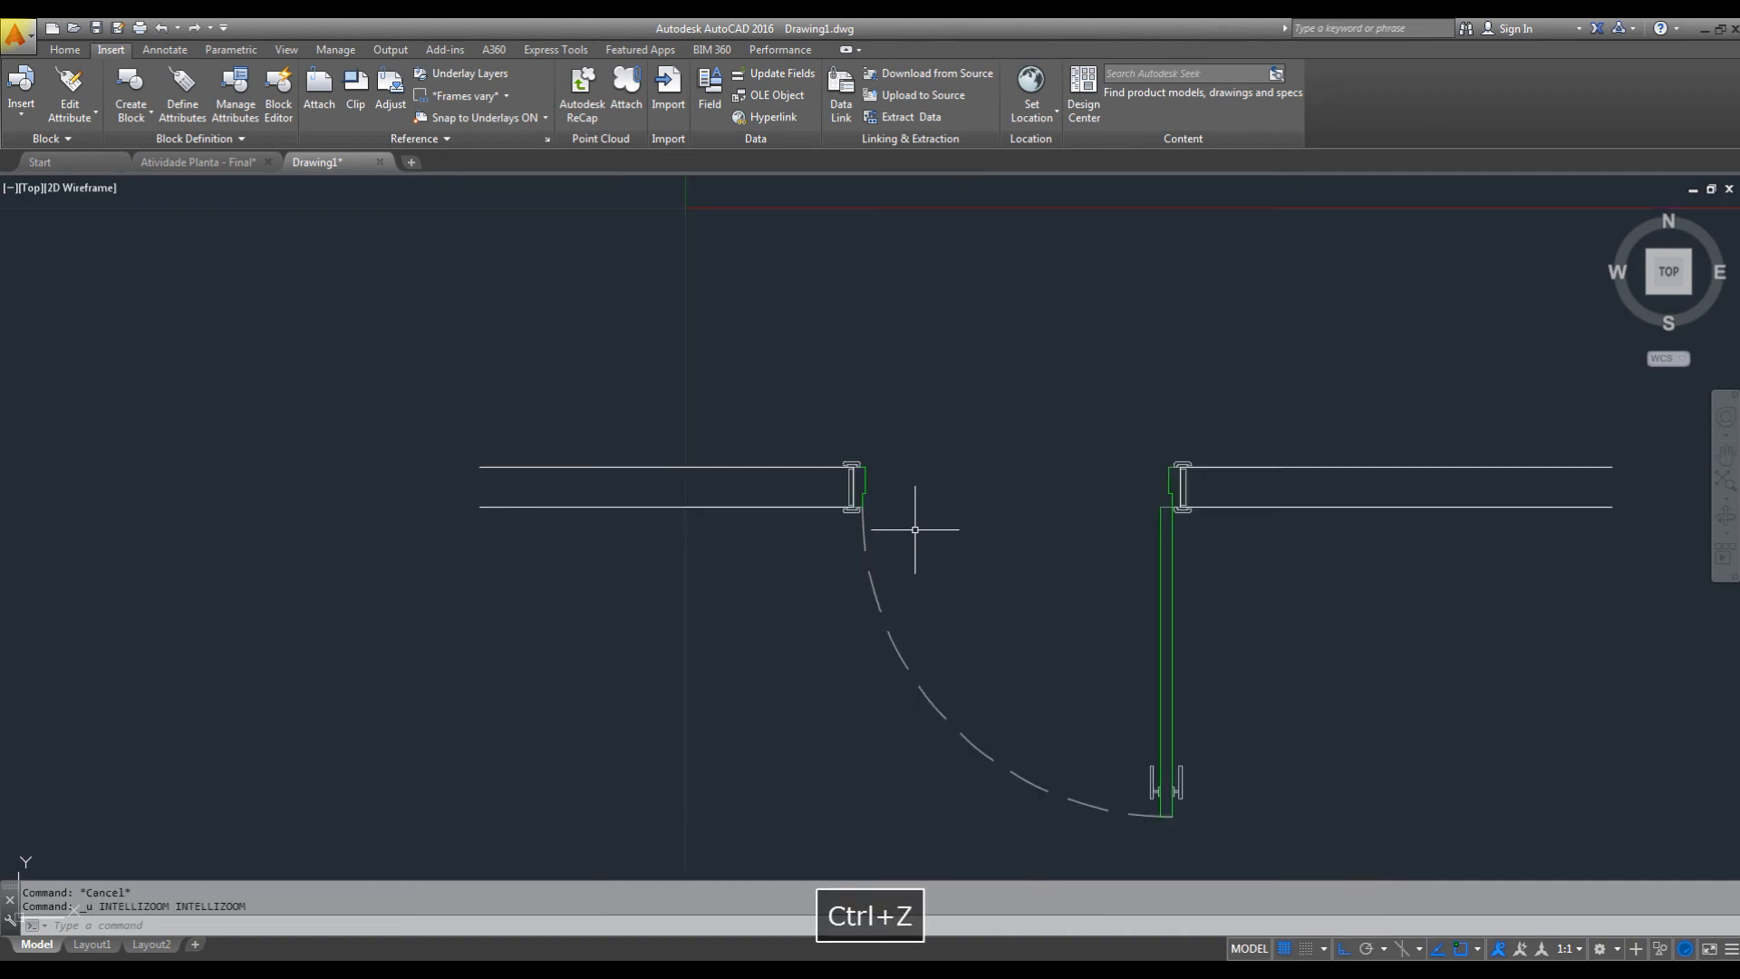
Return the placed door's size to P - 80.
click(868, 486)
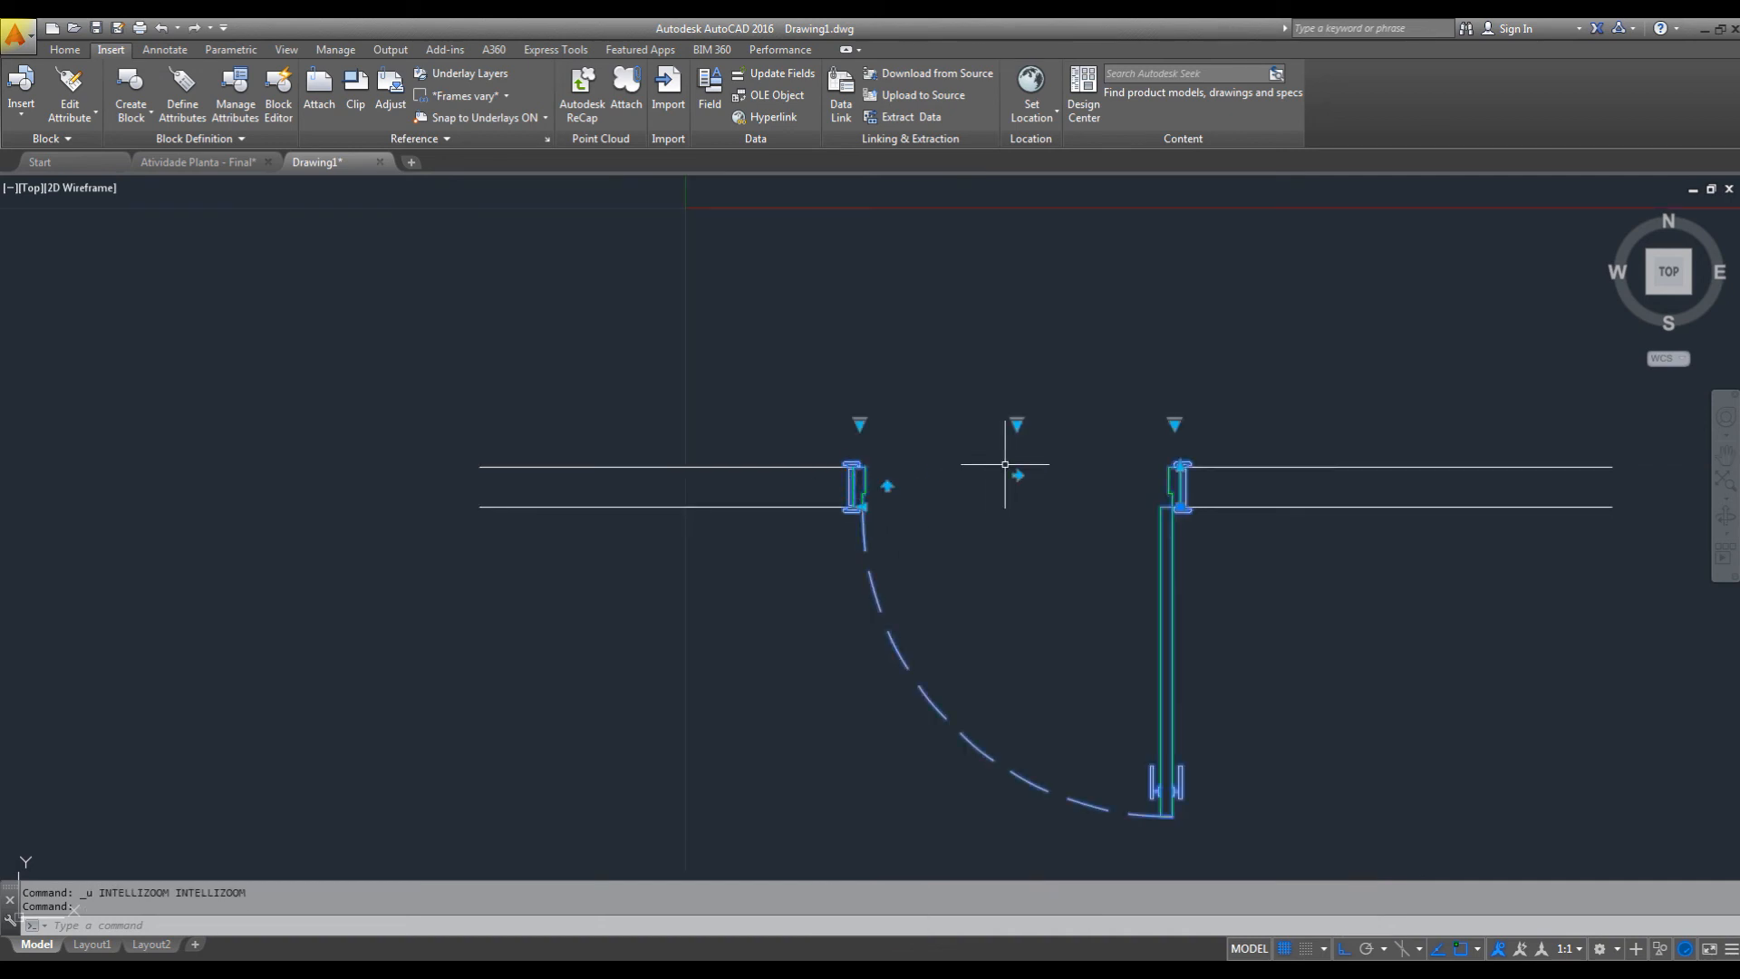
click(1174, 422)
key(Escape)
click(860, 423)
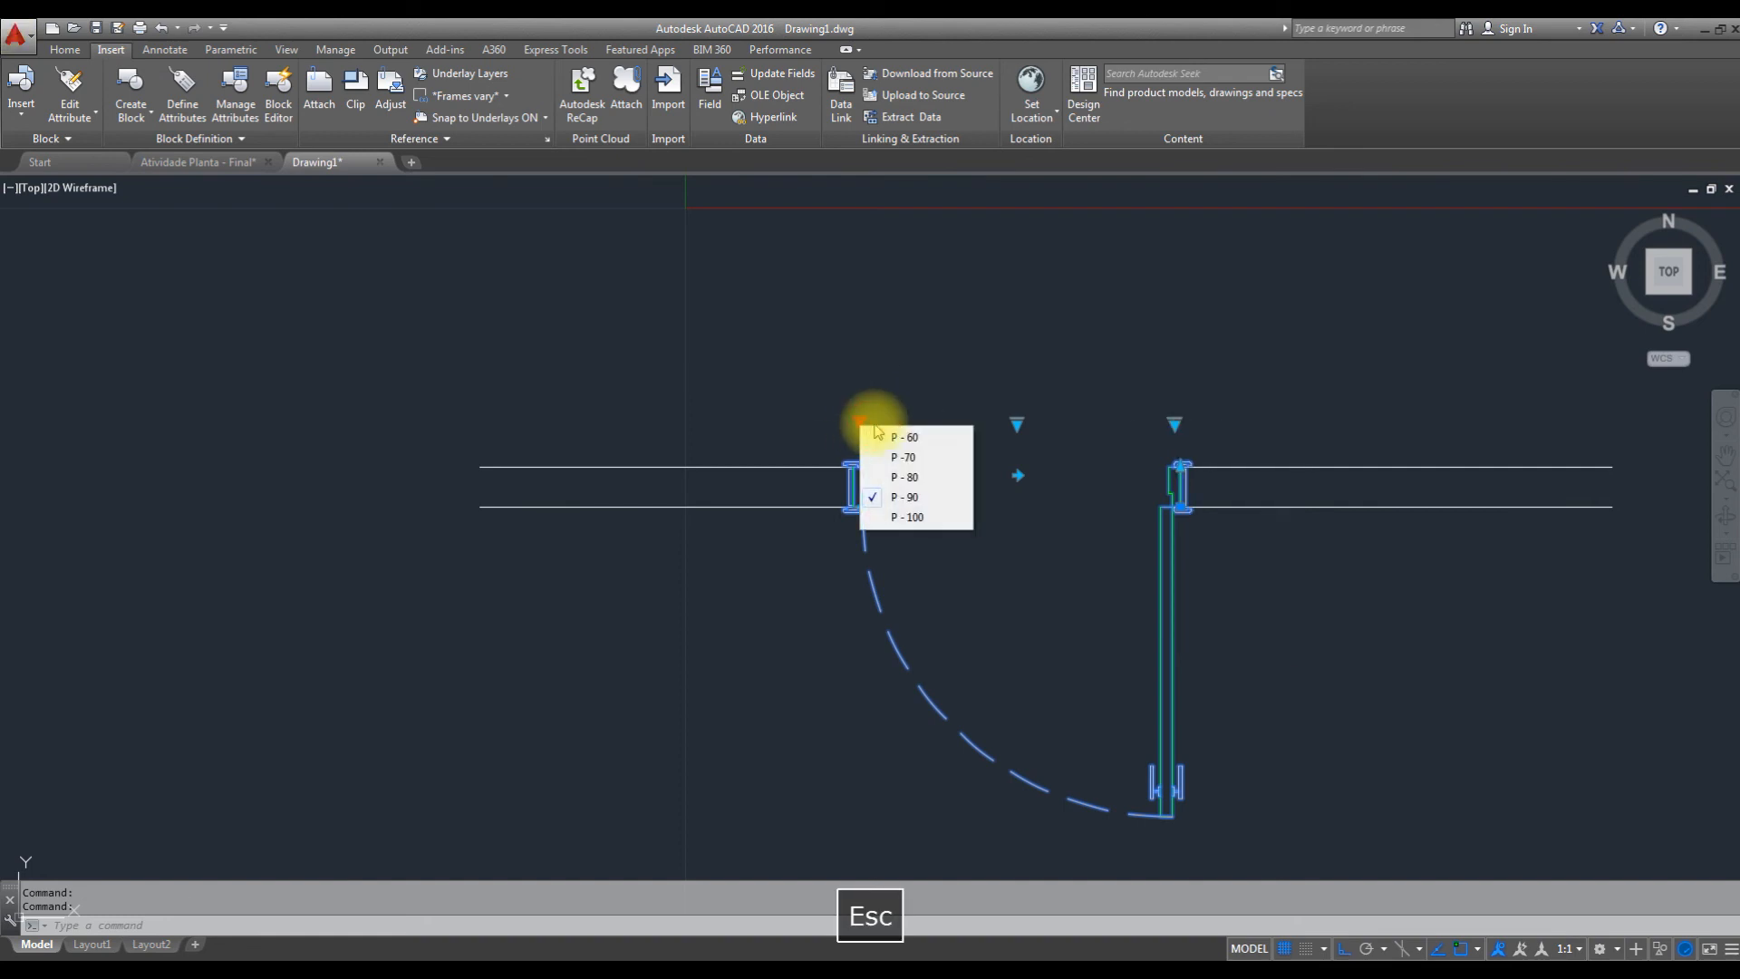
click(904, 477)
scroll(899, 496, up, 4)
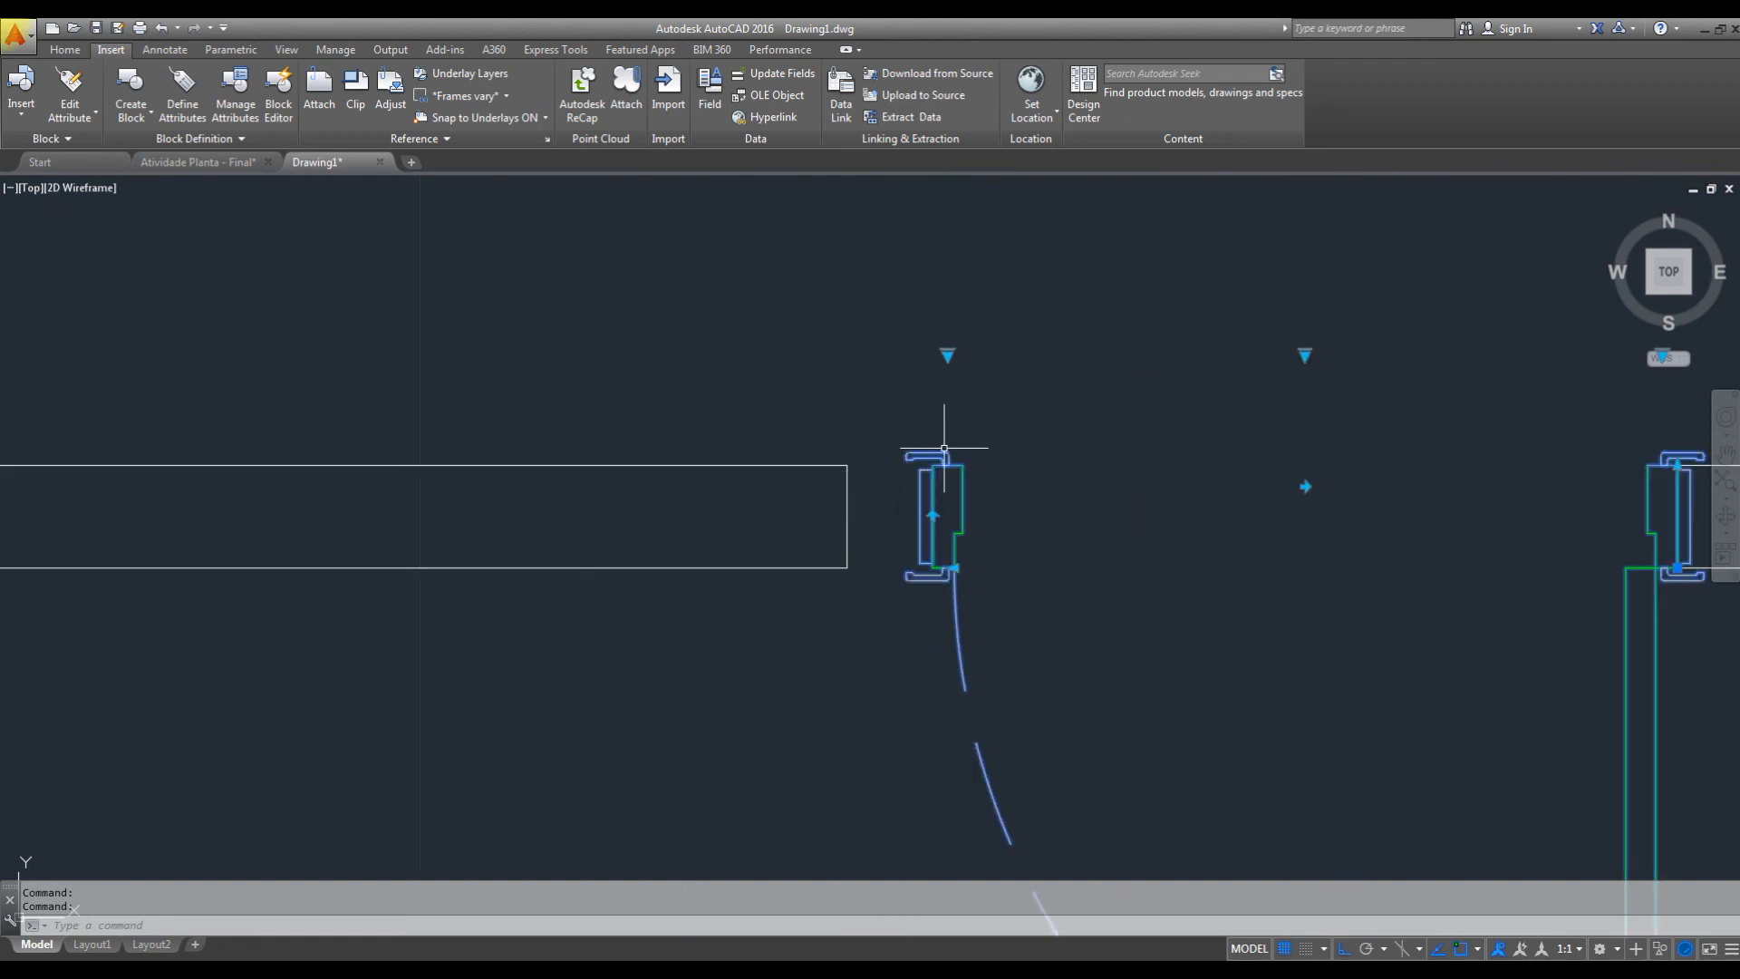
Stretch the door's width from its left jamb until the jamb meets the left wall's end.
key(Escape)
click(998, 439)
scroll(956, 562, up, 4)
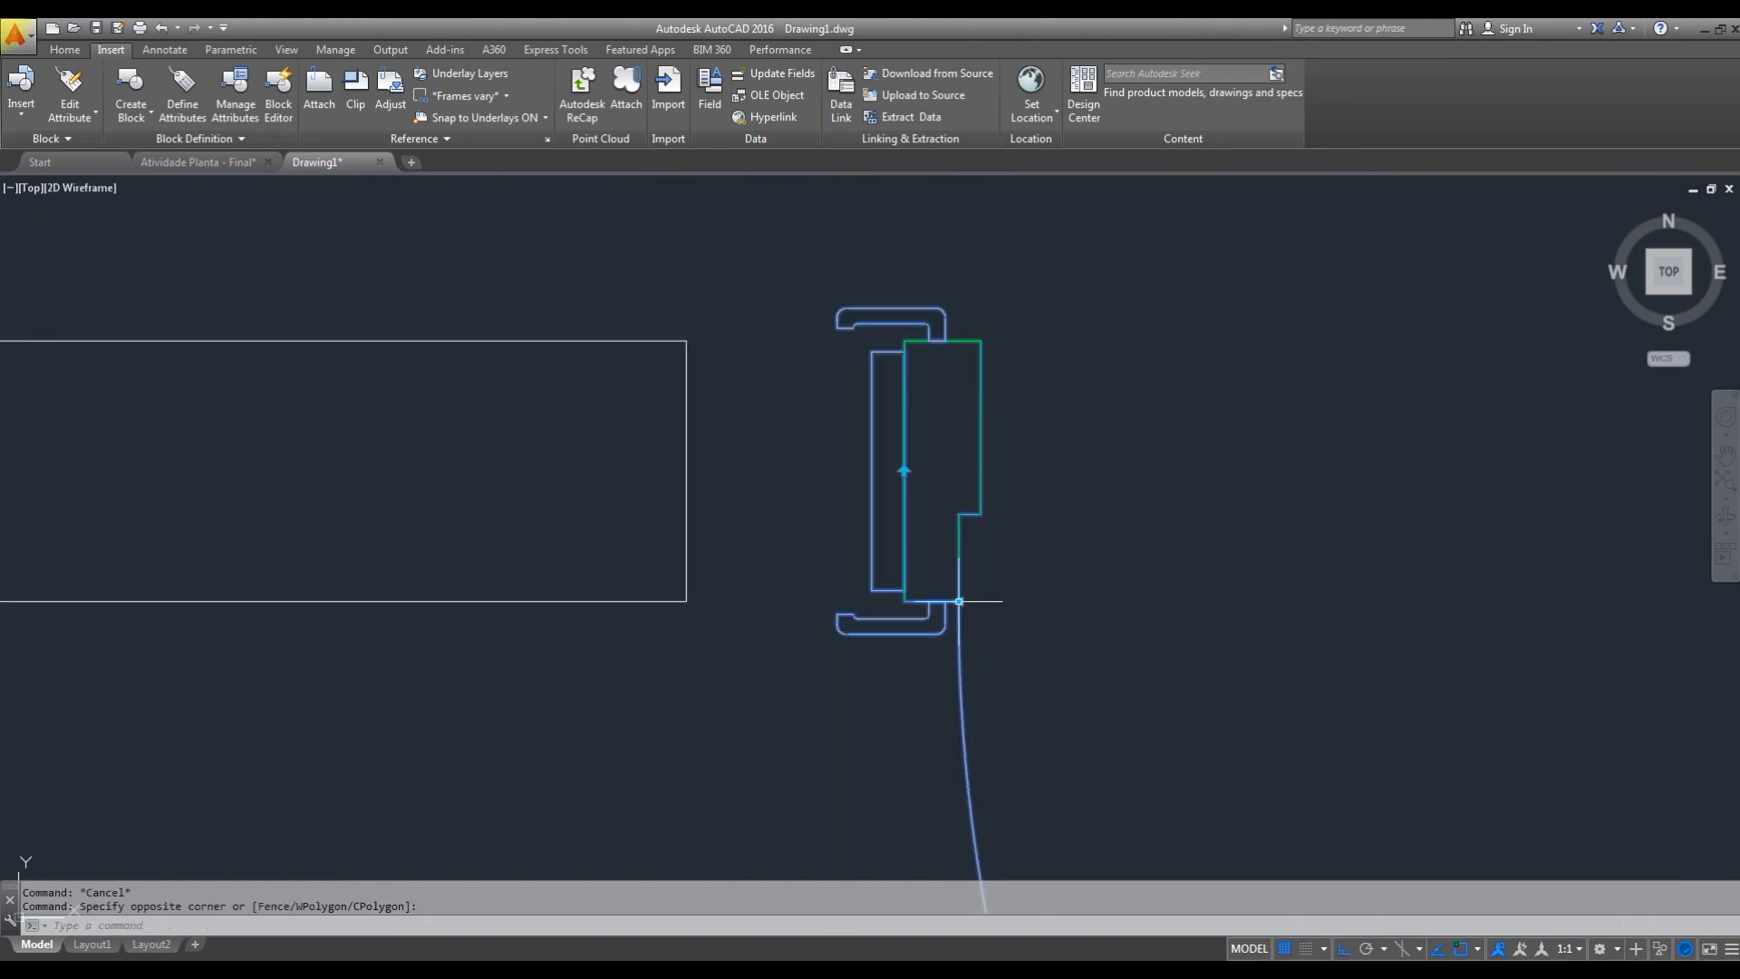
scroll(972, 610, down, 2)
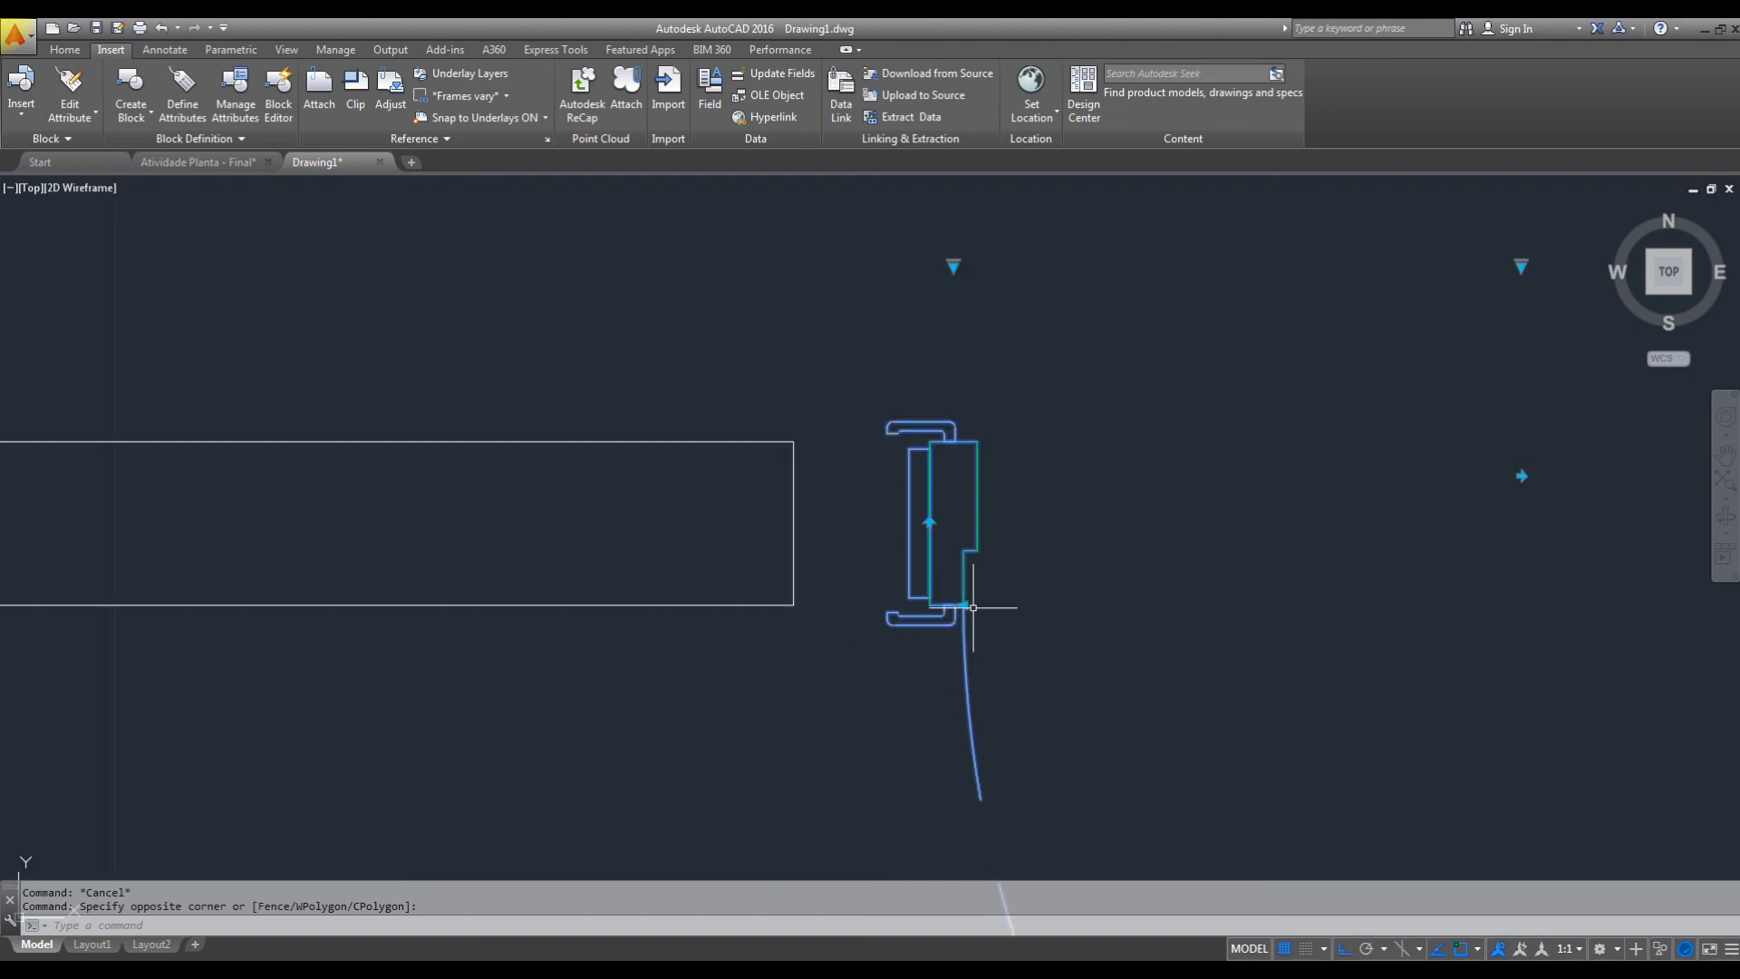
scroll(975, 600, down, 2)
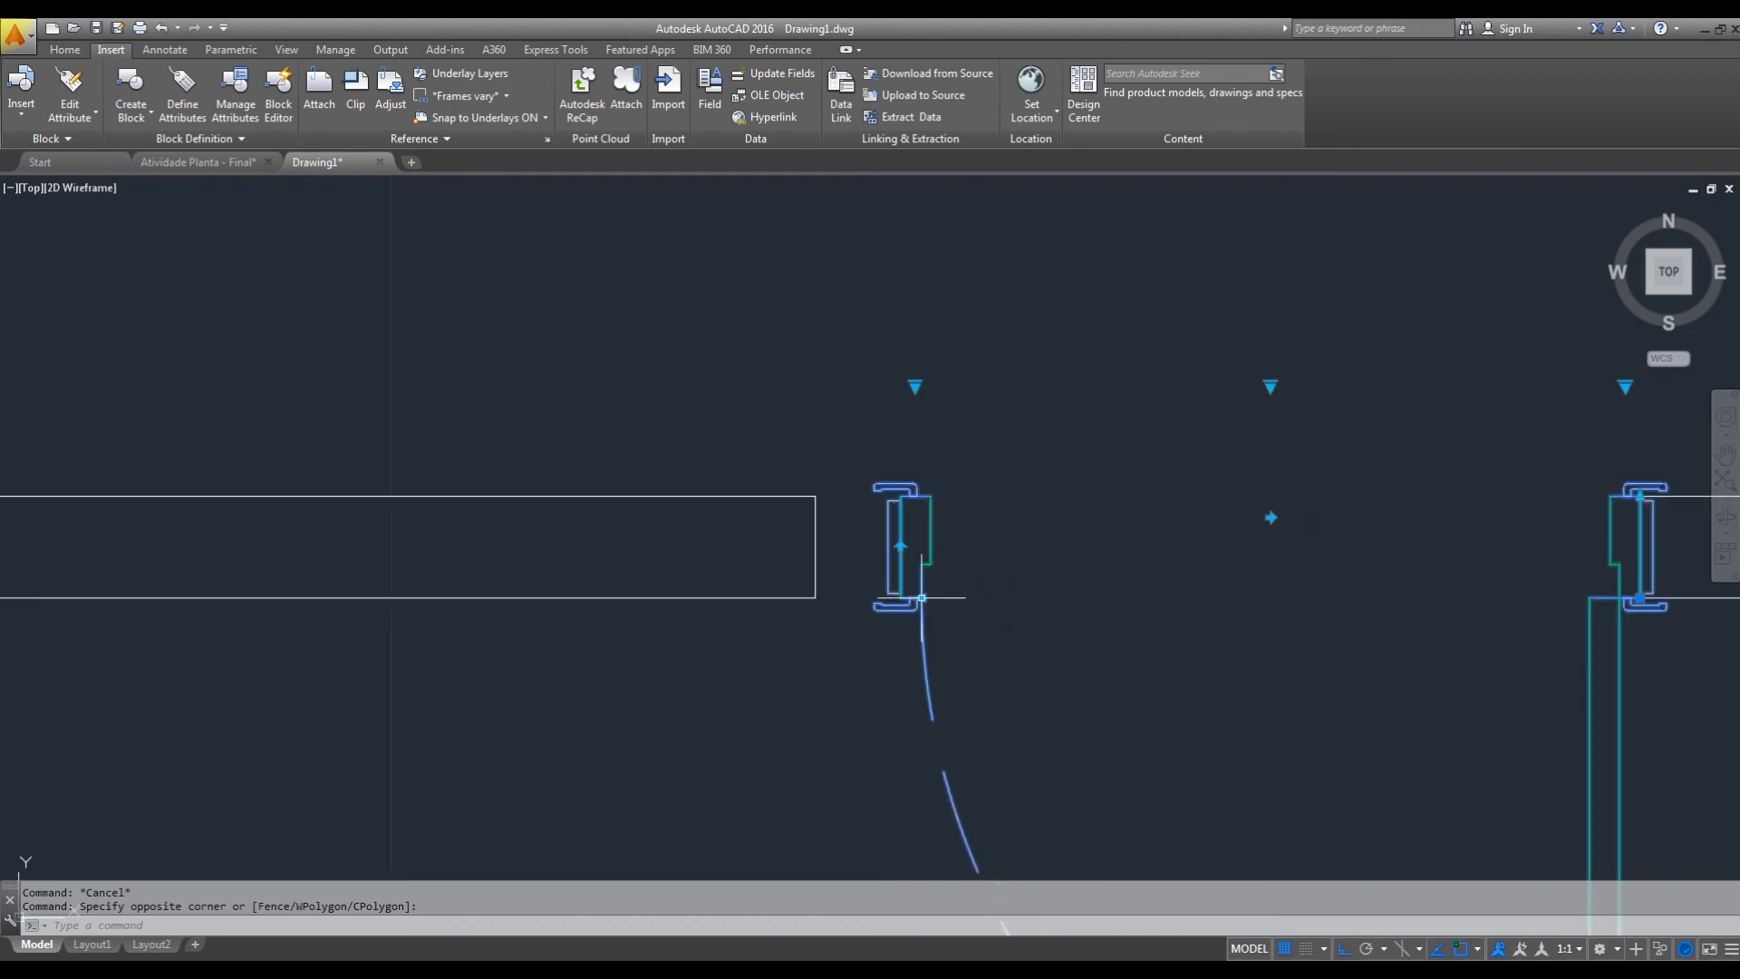
click(922, 597)
click(837, 597)
key(Escape)
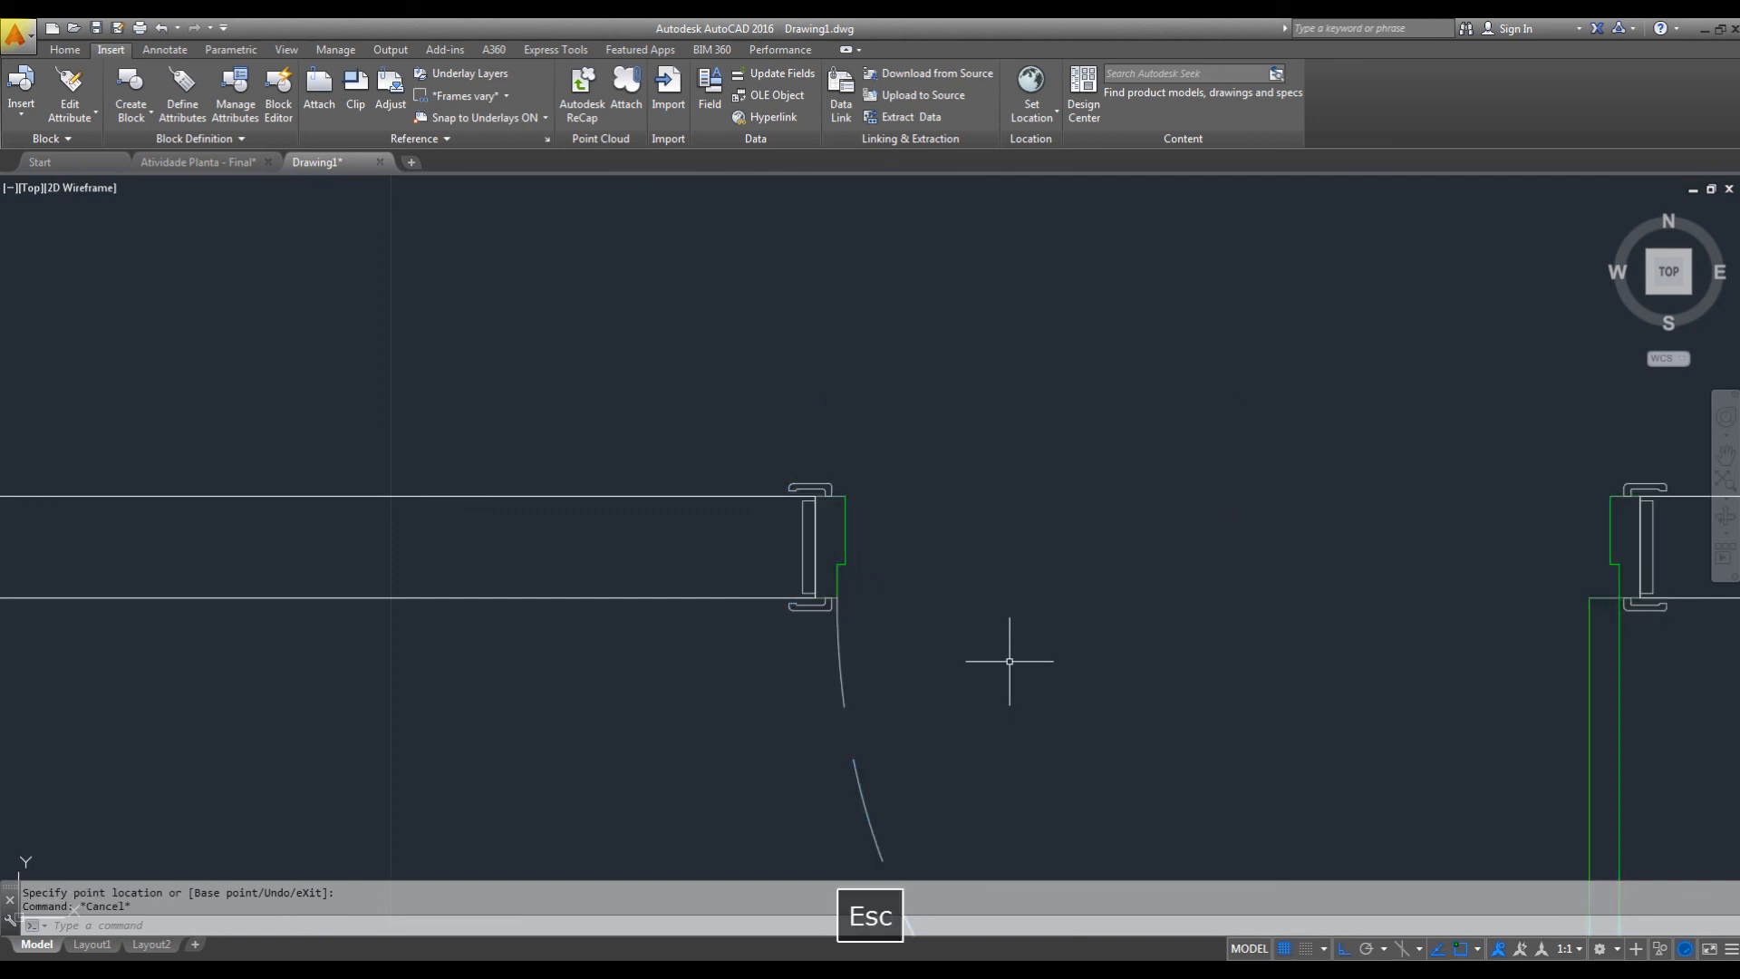
Flip the door about both axes so it swings above the wall and hinges on the left jamb.
scroll(1044, 583, down, 2)
mouse_move(1137, 610)
middle_down()
mouse_move(985, 596)
mouse_move(1013, 516)
middle_up()
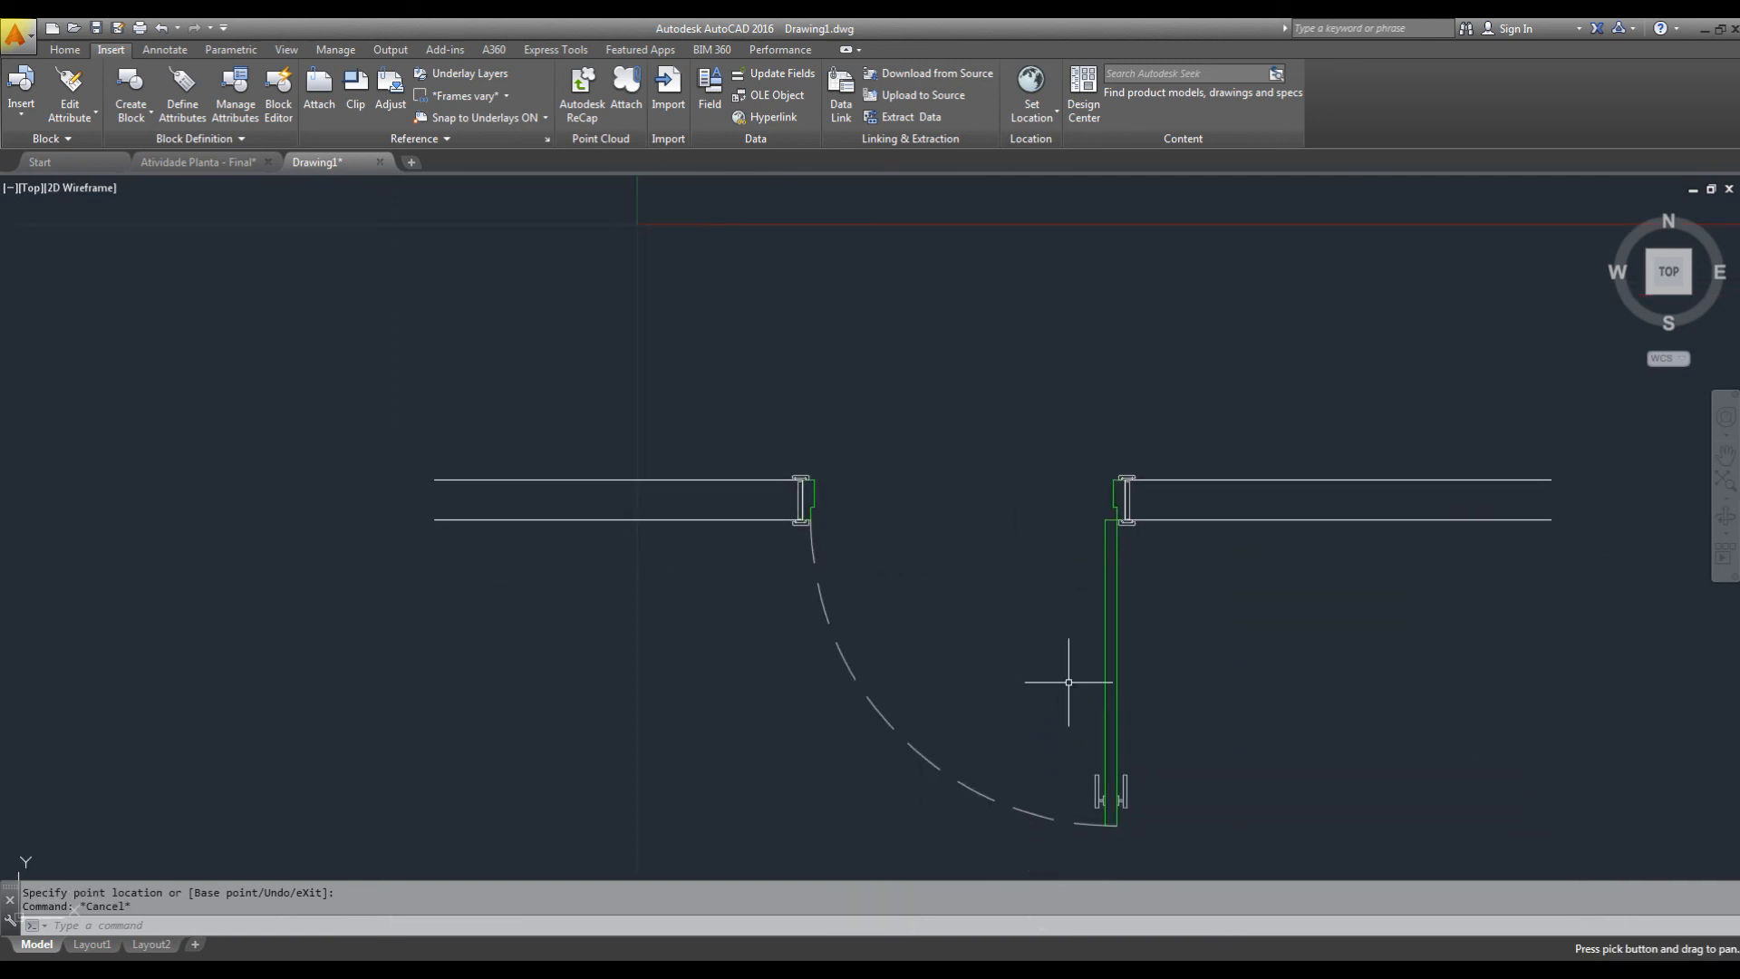
click(1150, 617)
click(1007, 620)
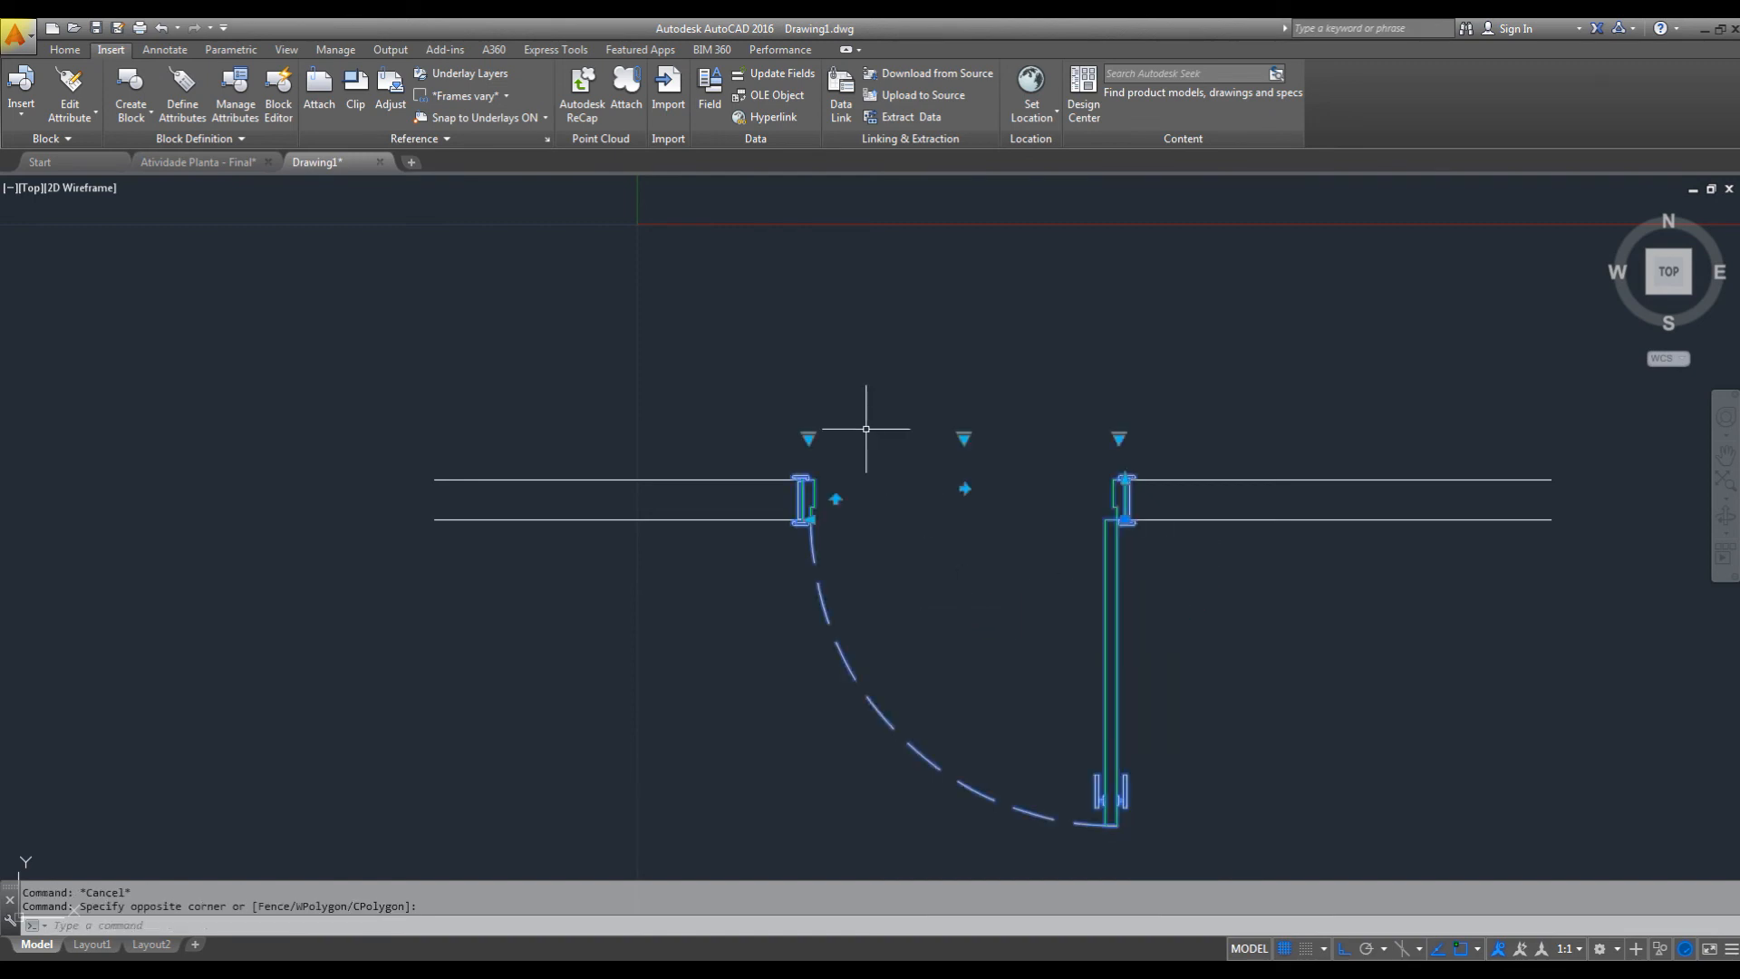
click(835, 497)
middle_drag(922, 597, 959, 772)
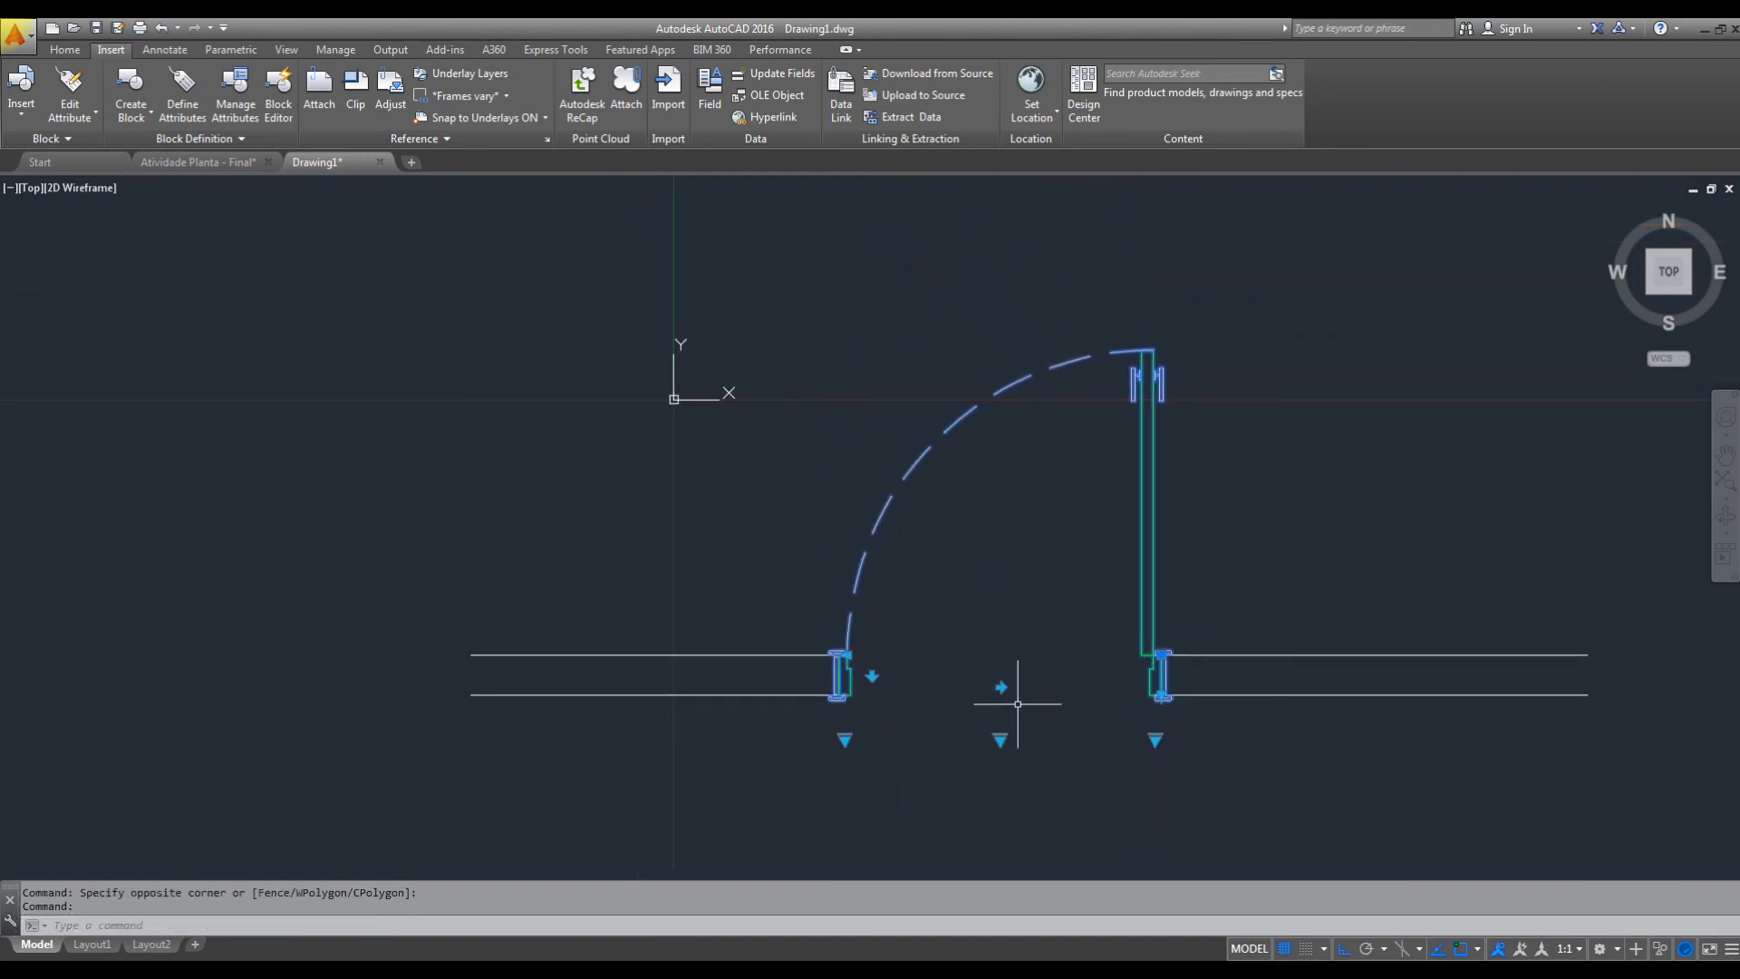
click(1001, 686)
Switch the door's visibility state to the version with red threshold lines across the opening.
click(998, 745)
key(Escape)
click(999, 741)
click(1069, 772)
key(Escape)
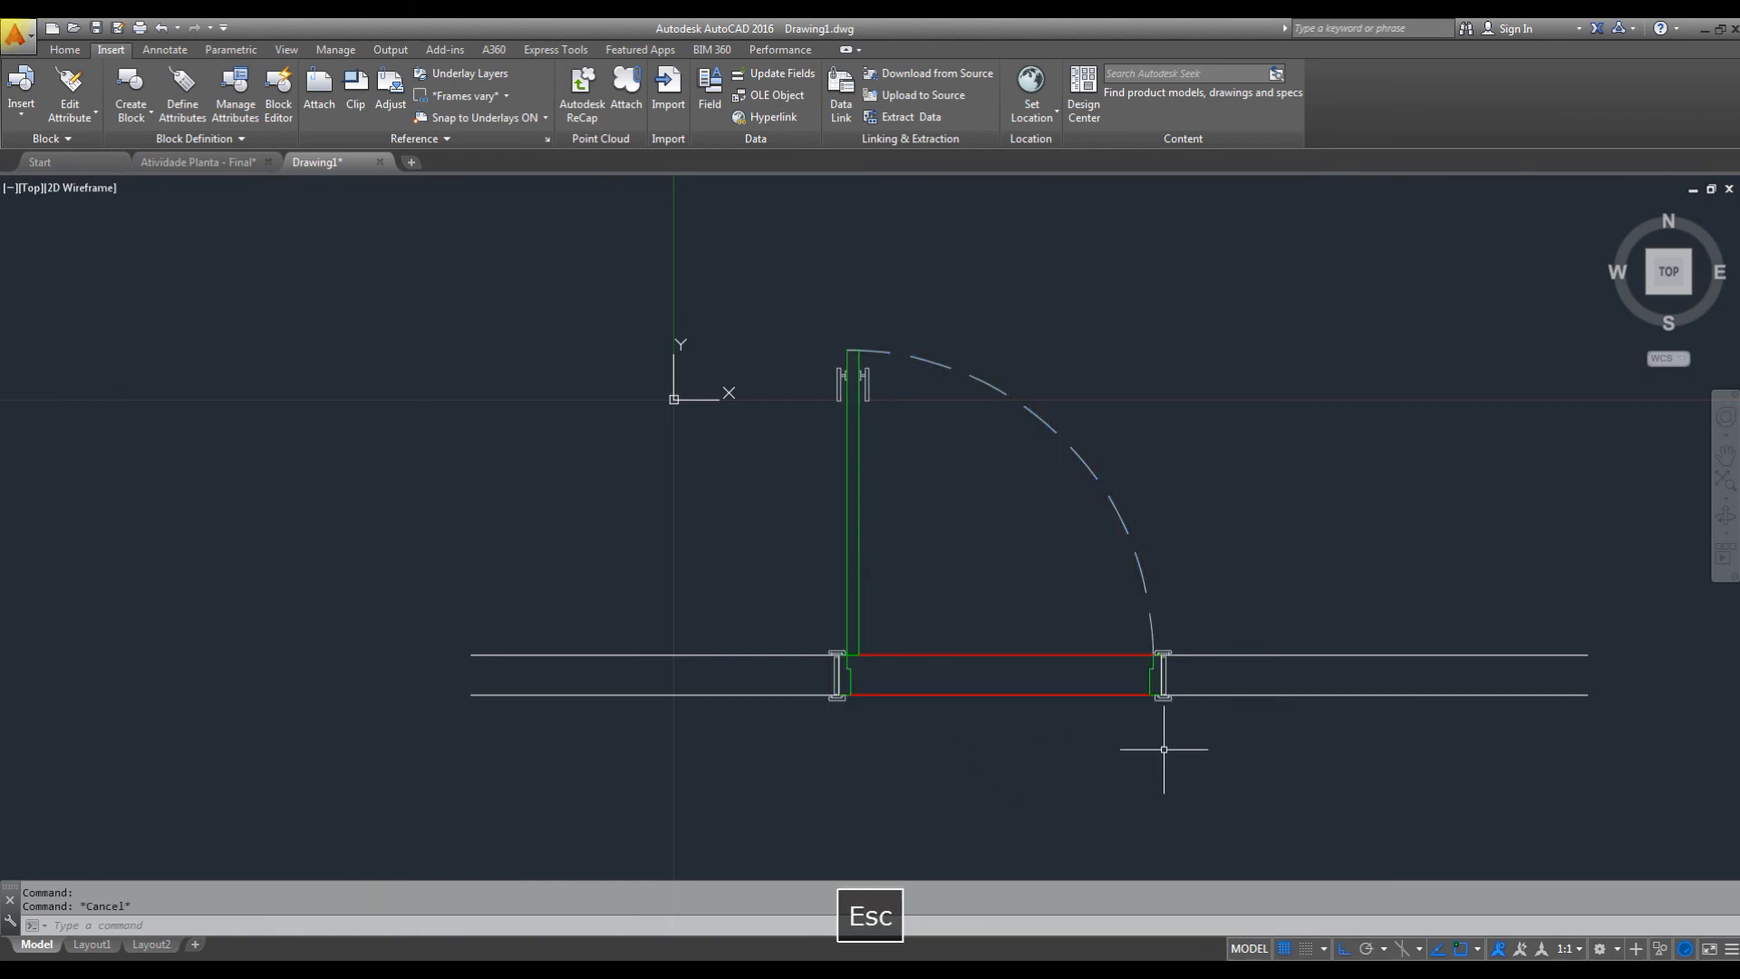